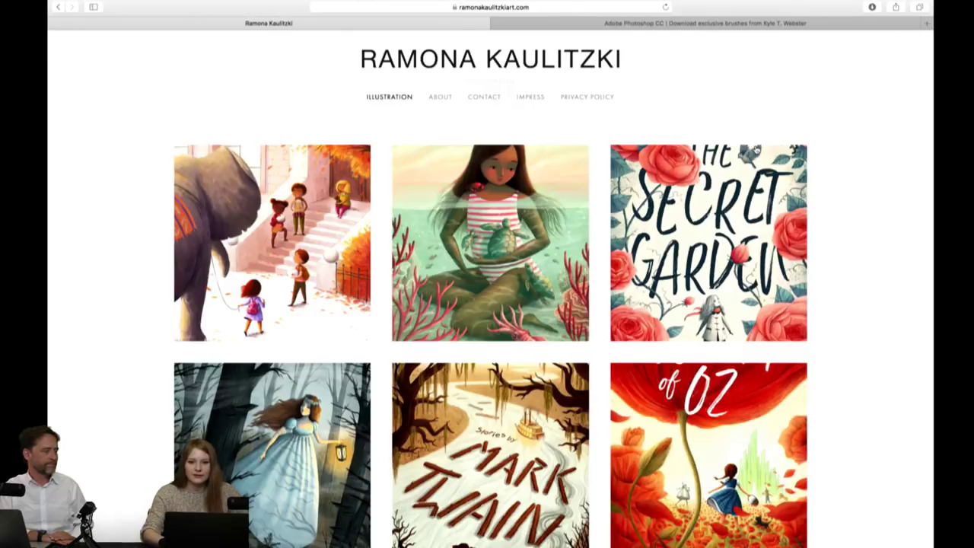
- Scroll through the portfolio grid and settle on the swimmer, tiger, koala and sledding owl row
scroll(752, 152, "down", 1)
scroll(752, 152, "down", 1)
scroll(754, 152, "down", 1)
scroll(757, 151, "down", 3)
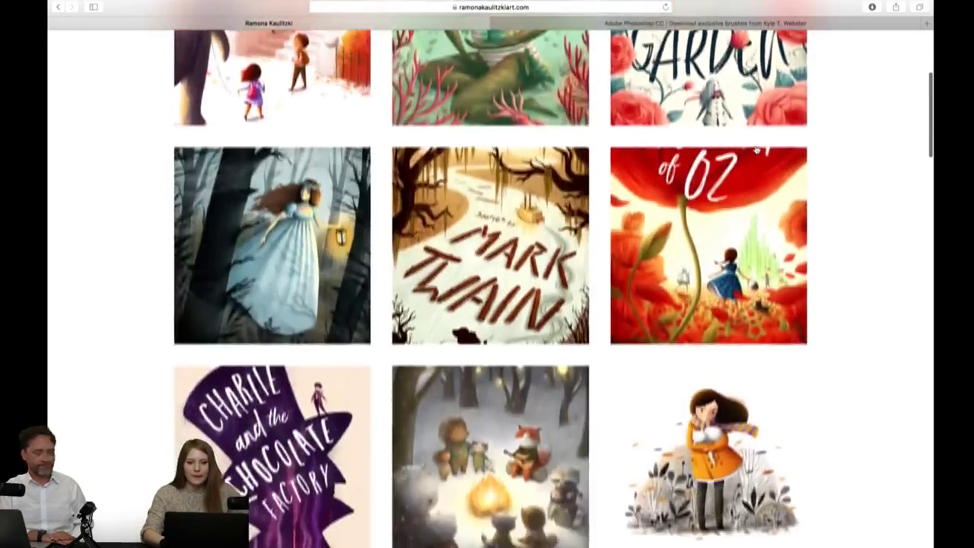
scroll(757, 151, "down", 1)
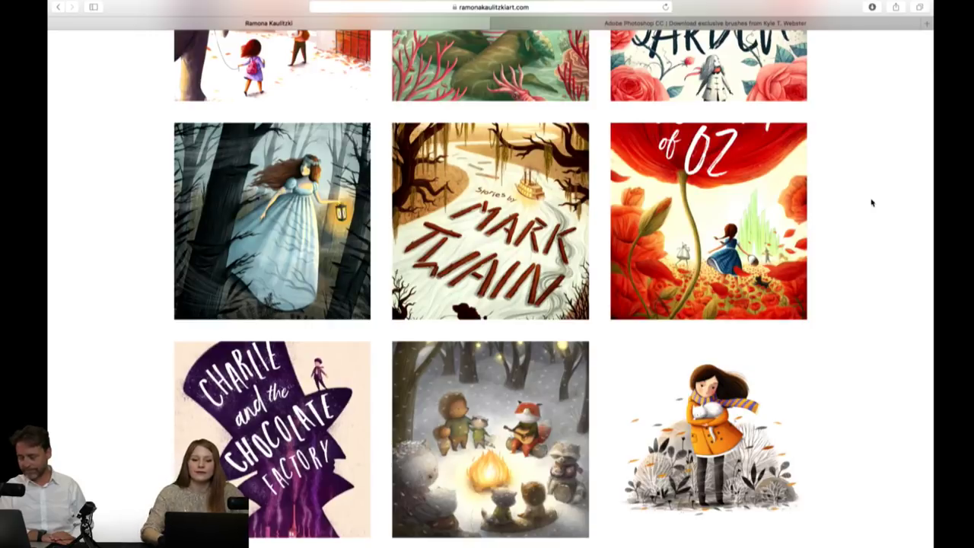
scroll(872, 202, "down", 3)
scroll(872, 203, "down", 3)
scroll(872, 203, "down", 5)
scroll(873, 203, "down", 2)
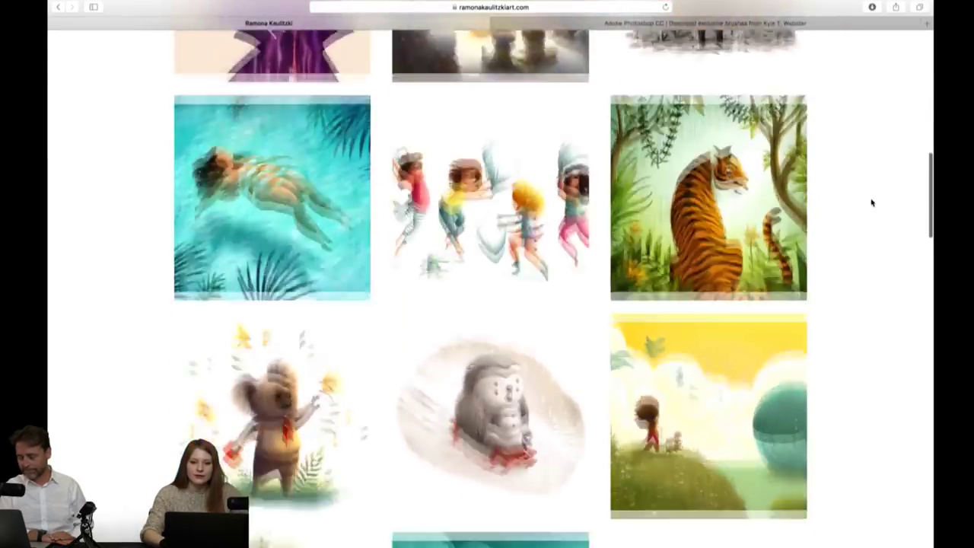
scroll(872, 202, "down", 3)
scroll(872, 203, "down", 2)
scroll(872, 203, "down", 2)
scroll(873, 203, "down", 2)
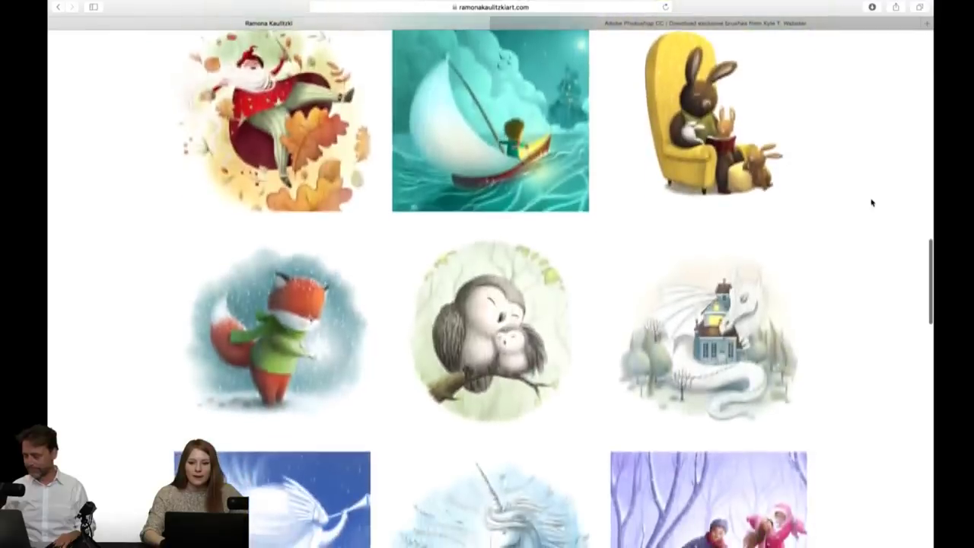
scroll(872, 203, "down", 4)
scroll(872, 202, "down", 3)
scroll(872, 202, "down", 1)
scroll(872, 202, "down", 3)
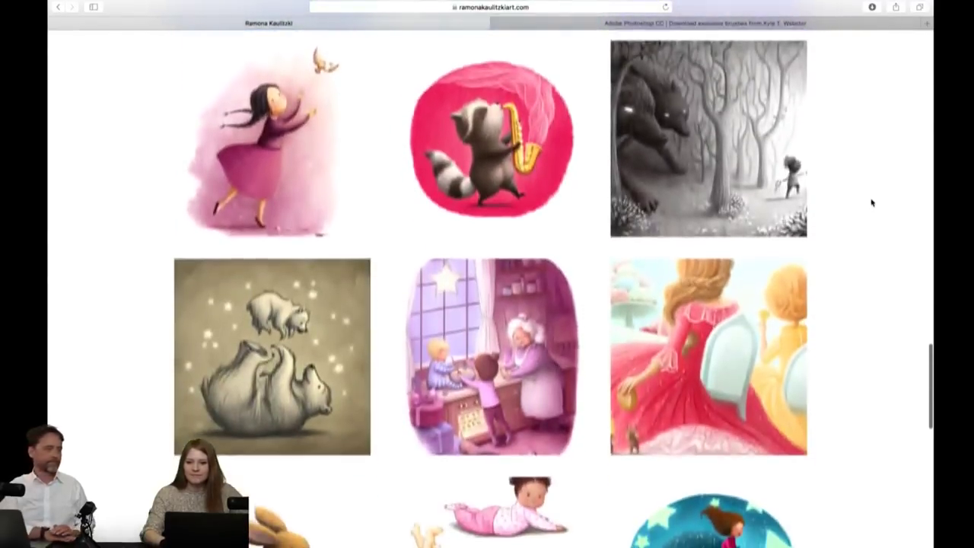
scroll(872, 203, "up", 5)
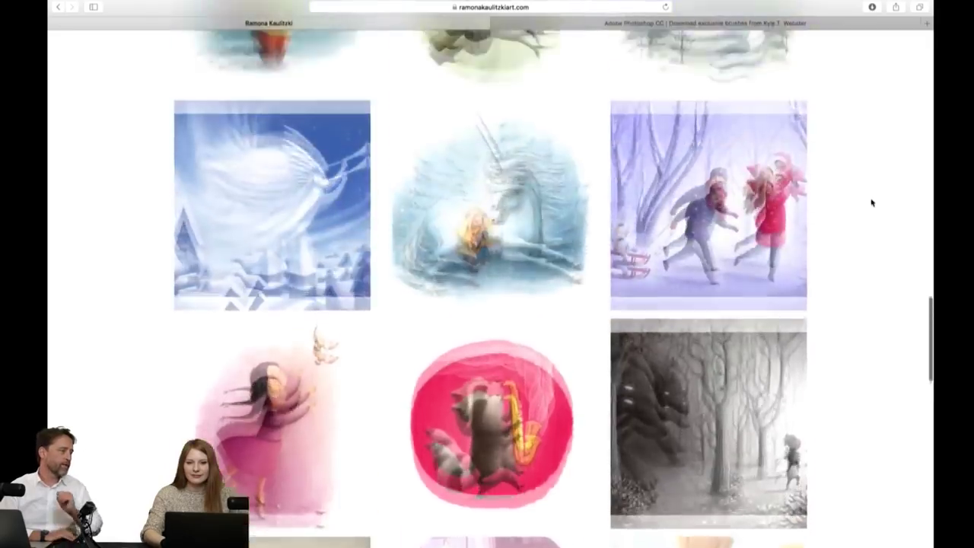
scroll(872, 203, "up", 2)
scroll(873, 203, "up", 2)
scroll(872, 203, "up", 2)
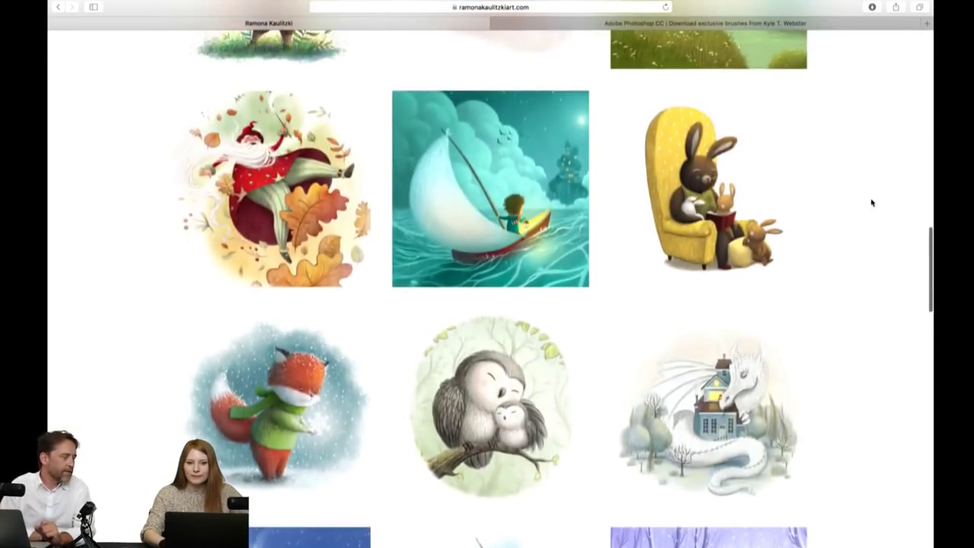
scroll(873, 203, "down", 2)
scroll(872, 202, "down", 3)
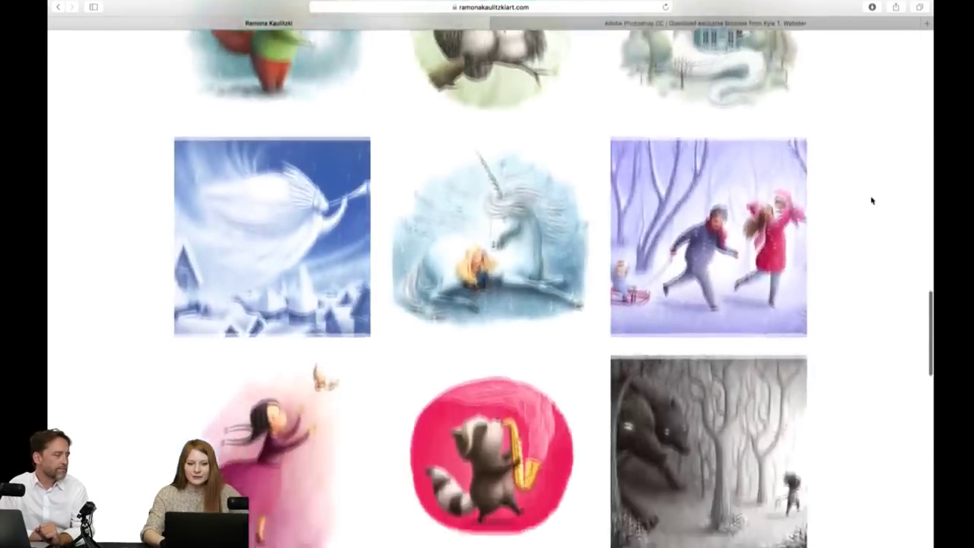
scroll(873, 200, "down", 4)
scroll(873, 200, "down", 4)
scroll(872, 201, "up", 5)
scroll(872, 201, "up", 4)
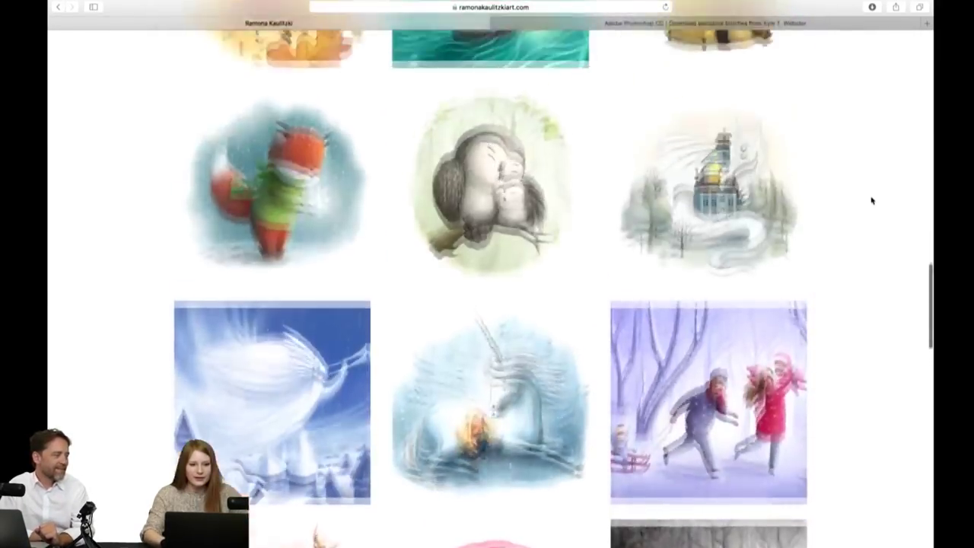
scroll(872, 200, "up", 2)
scroll(872, 200, "up", 2)
scroll(872, 200, "up", 4)
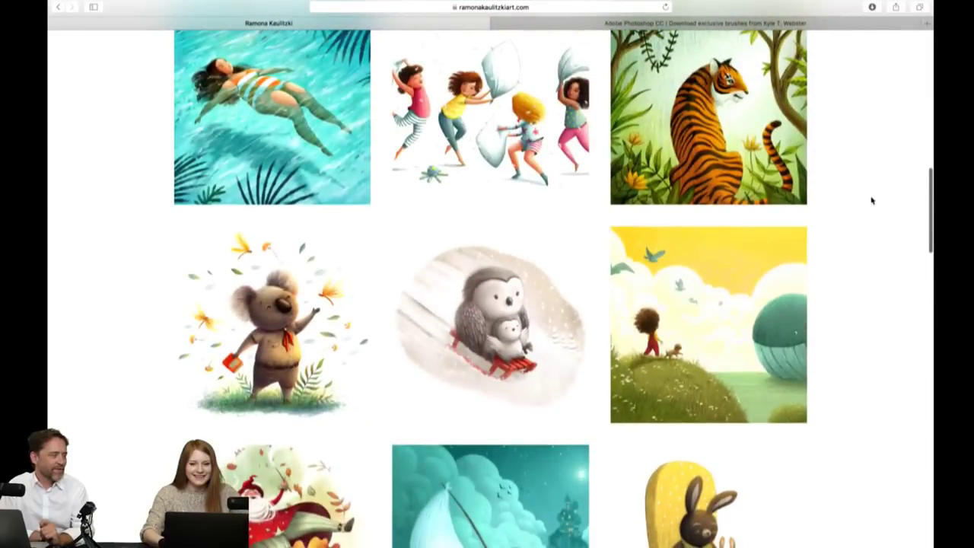
- Enlarge the koala-with-dragonflies illustration in the portfolio lightbox
left_click(278, 320)
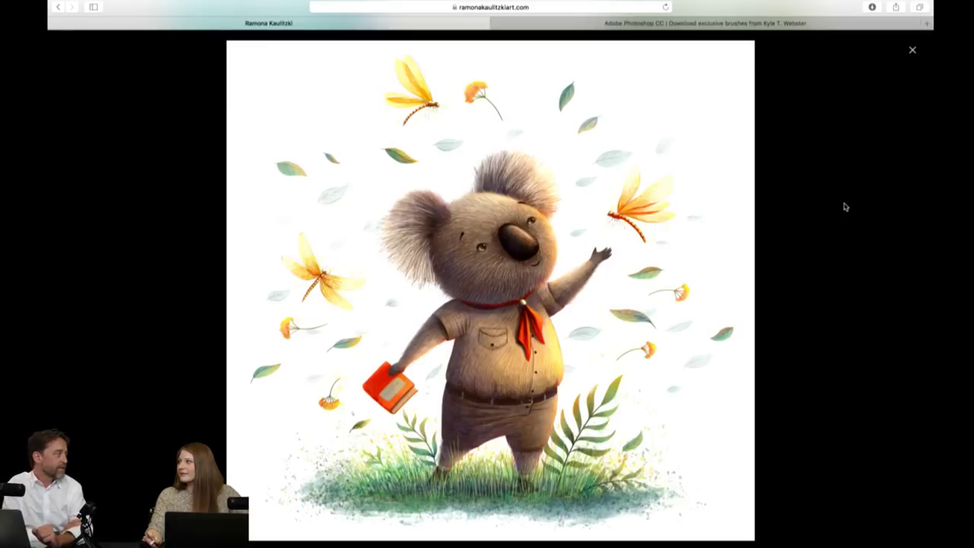
mouse_move(849, 84)
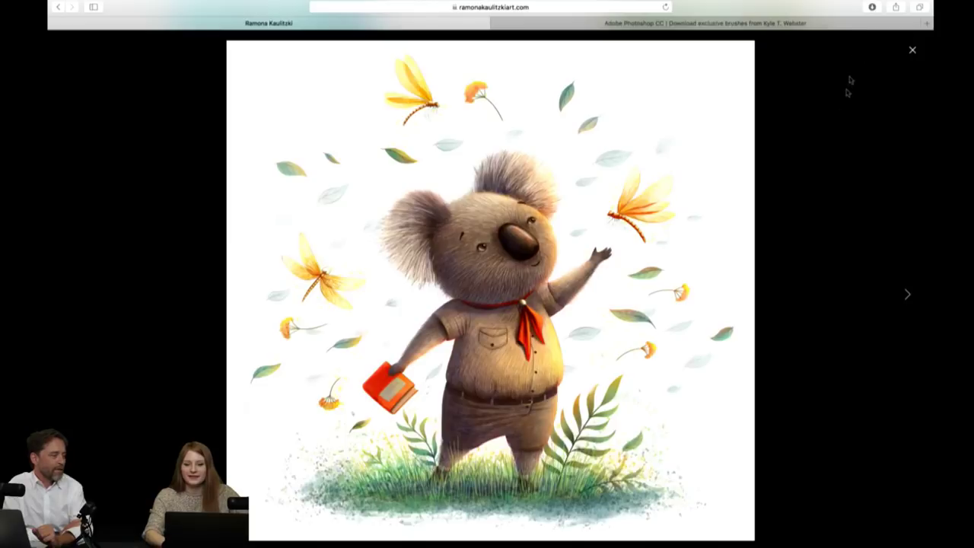
- Close the koala lightbox and return to the top of the portfolio page
left_click(912, 49)
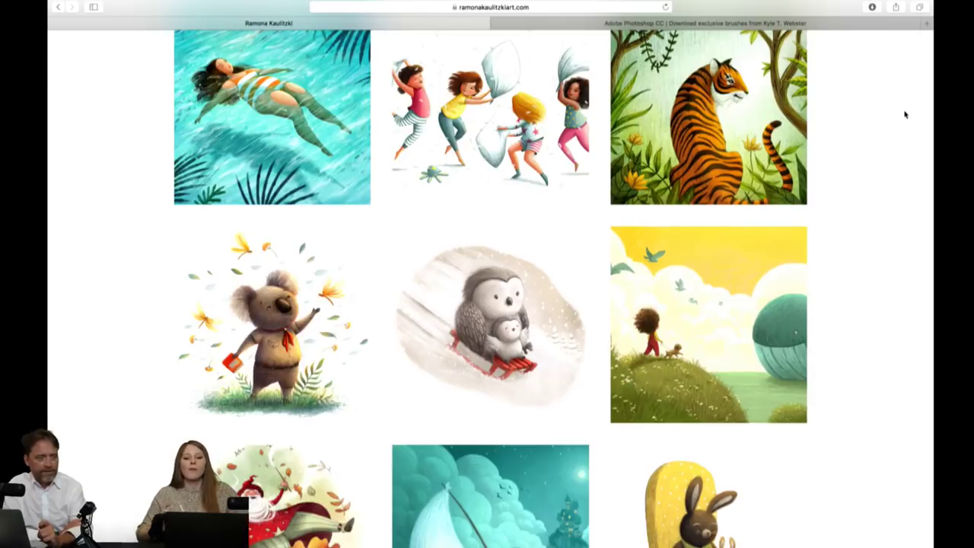
scroll(905, 114, "down", 1)
scroll(905, 114, "up", 5)
scroll(905, 114, "up", 3)
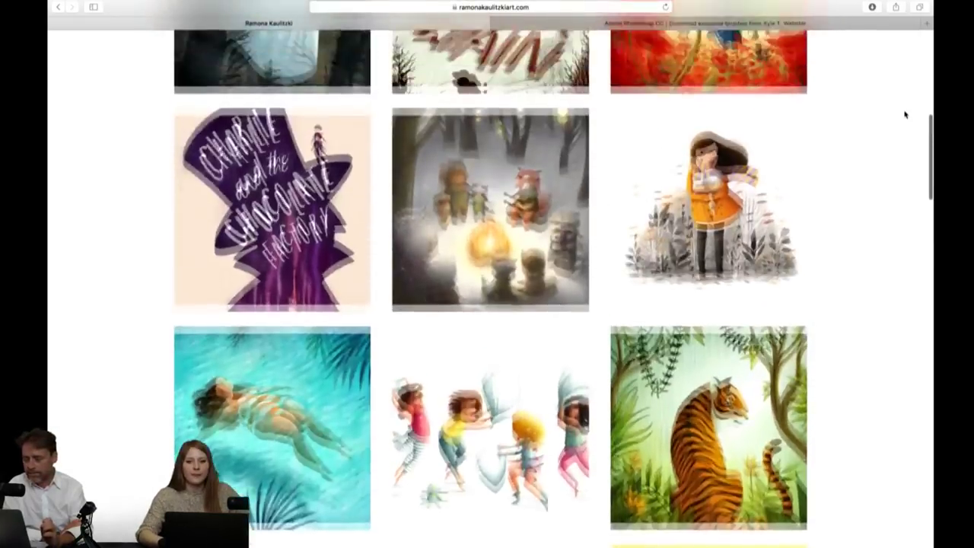
scroll(905, 114, "up", 2)
scroll(905, 114, "up", 2)
scroll(905, 114, "up", 1)
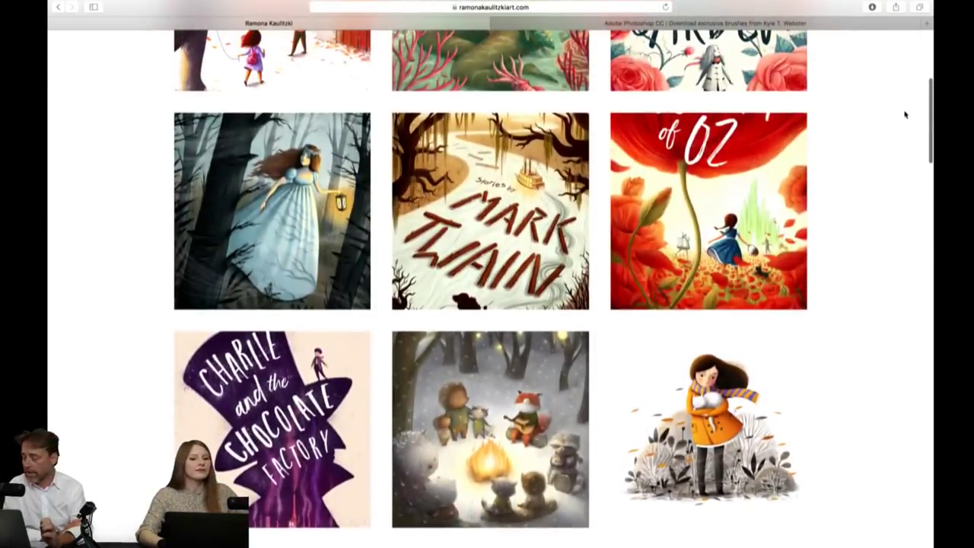
scroll(905, 114, "up", 3)
scroll(905, 114, "up", 1)
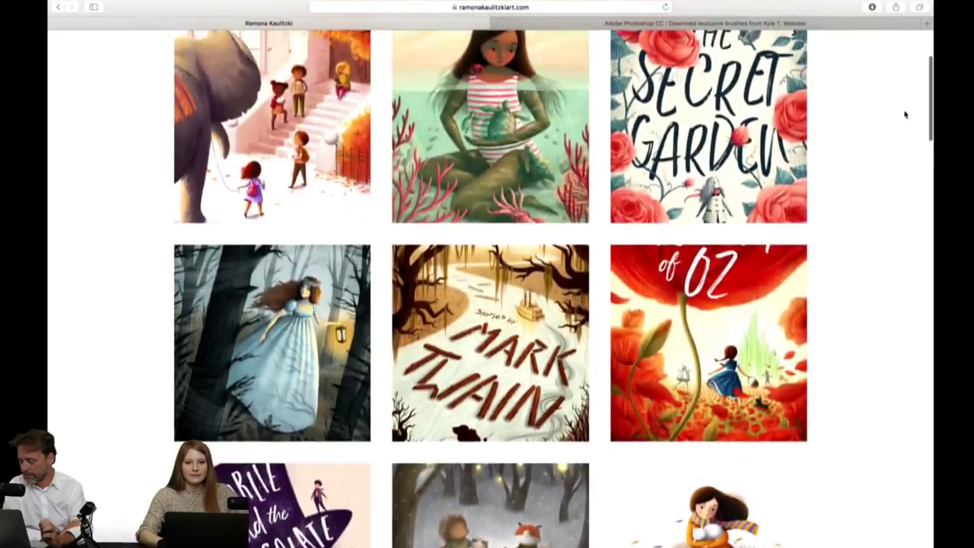
scroll(905, 114, "up", 2)
scroll(905, 114, "up", 3)
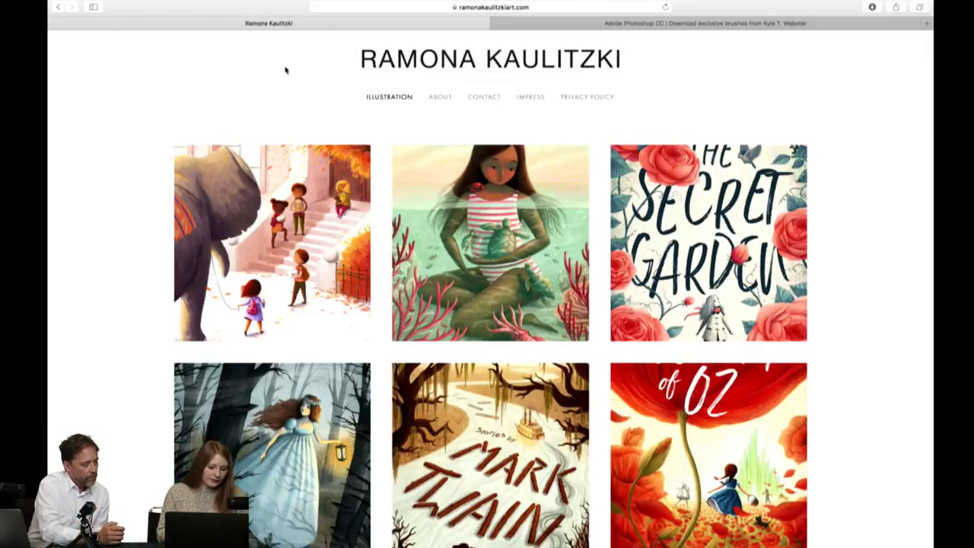
scroll(285, 70, "up", 2)
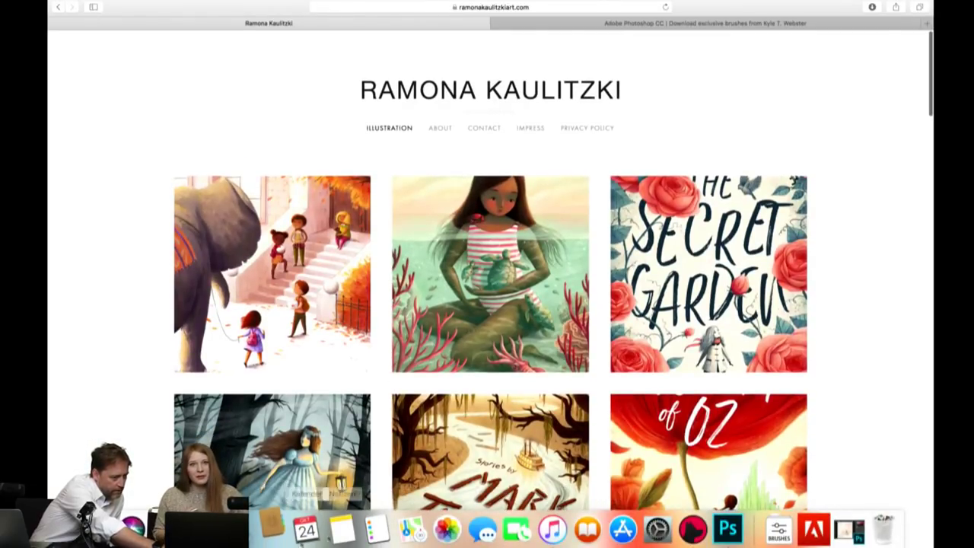
- Switch to Sketch.psd in Photoshop and duplicate Ebene 1 as Ebene 1 Kopie
left_click(748, 533)
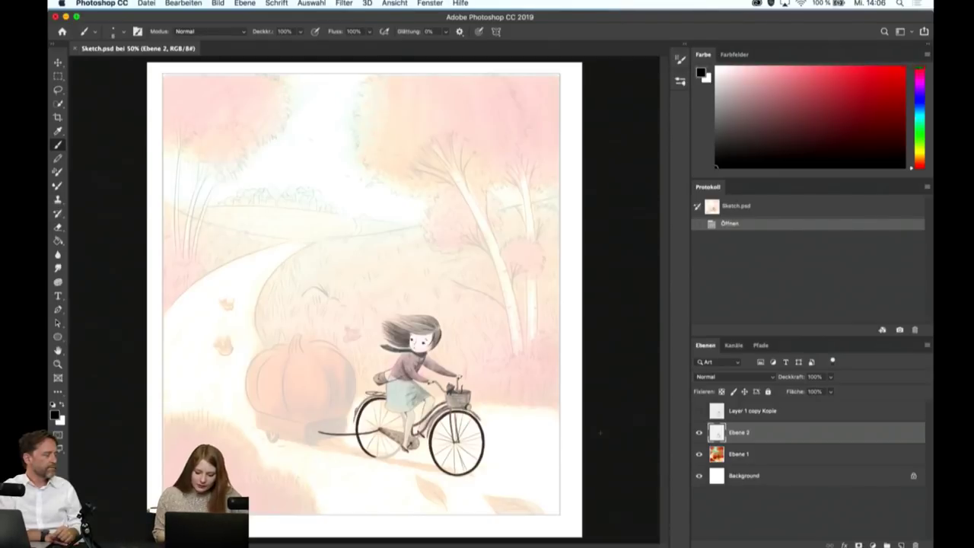
mouse_move(738, 454)
left_mouse_down()
mouse_move(739, 542)
mouse_move(887, 545)
left_mouse_up()
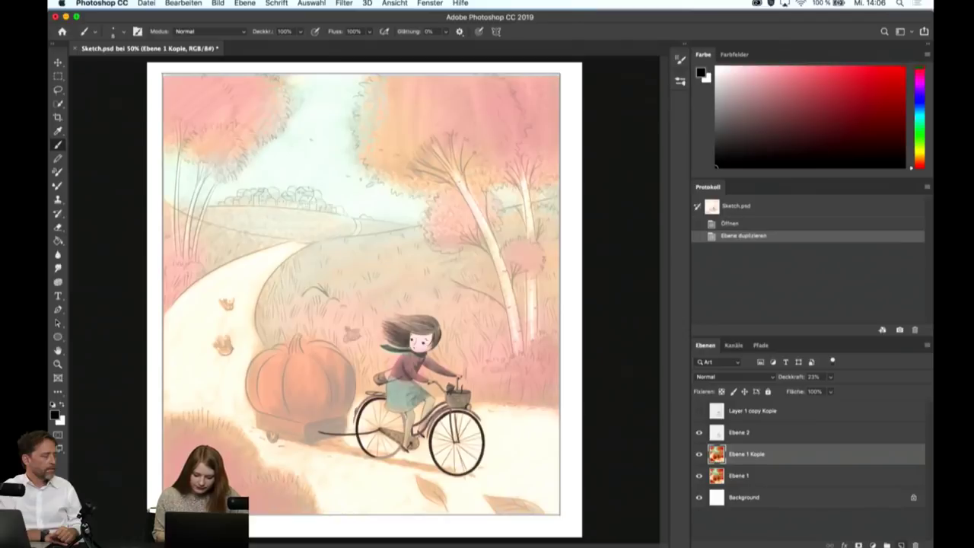
- Hide Ebene 2 and Ebene 1 Kopie, and set Ebene 1 to 23% opacity
left_click(699, 454)
left_click(699, 432)
double_click(760, 476)
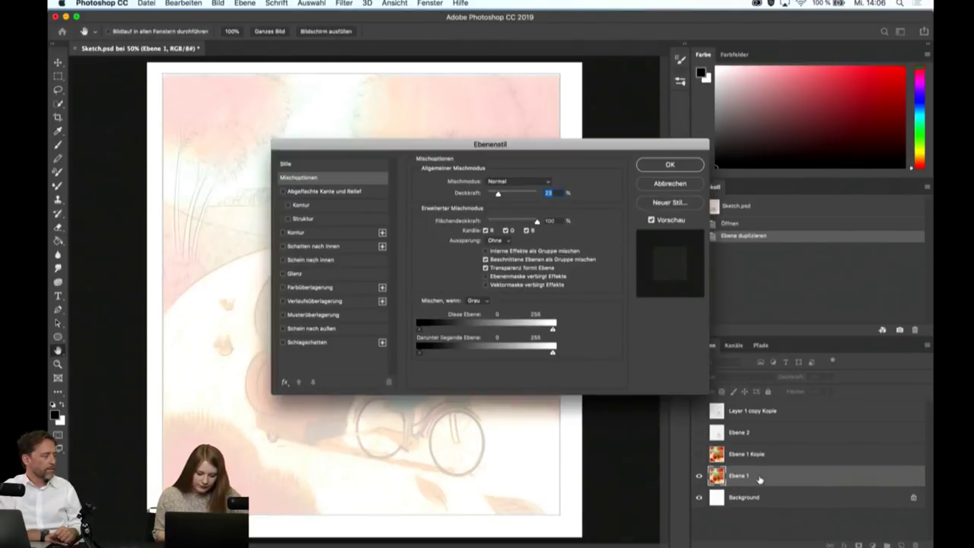
key("Return")
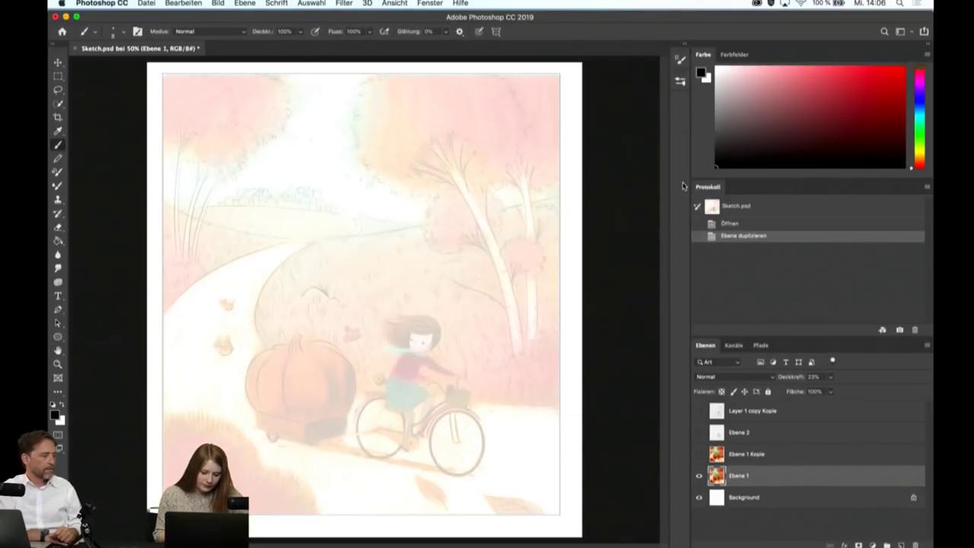
left_click(59, 63)
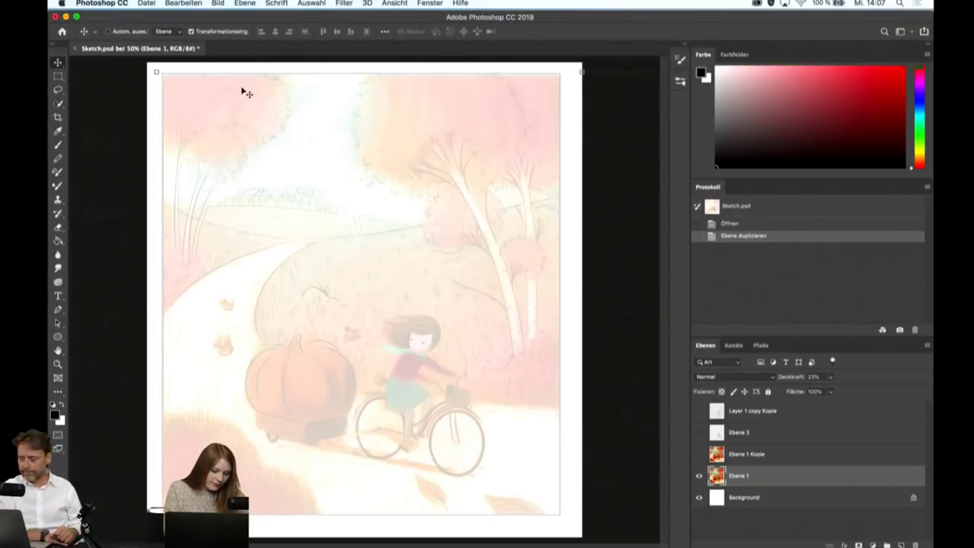
- Scale the faded painting down and centre the four-panel grid on the page
left_click_drag(156, 72, 463, 318)
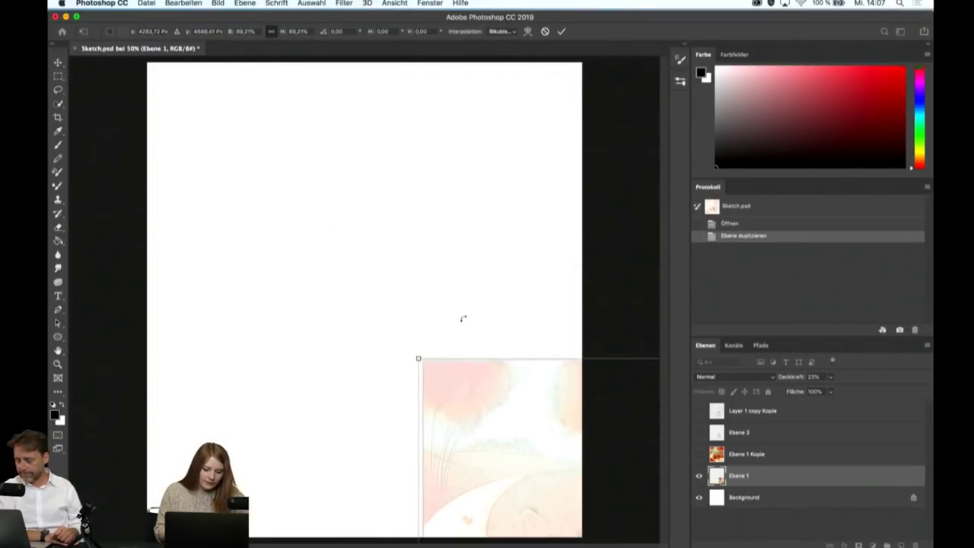
left_click_drag(478, 406, 216, 140)
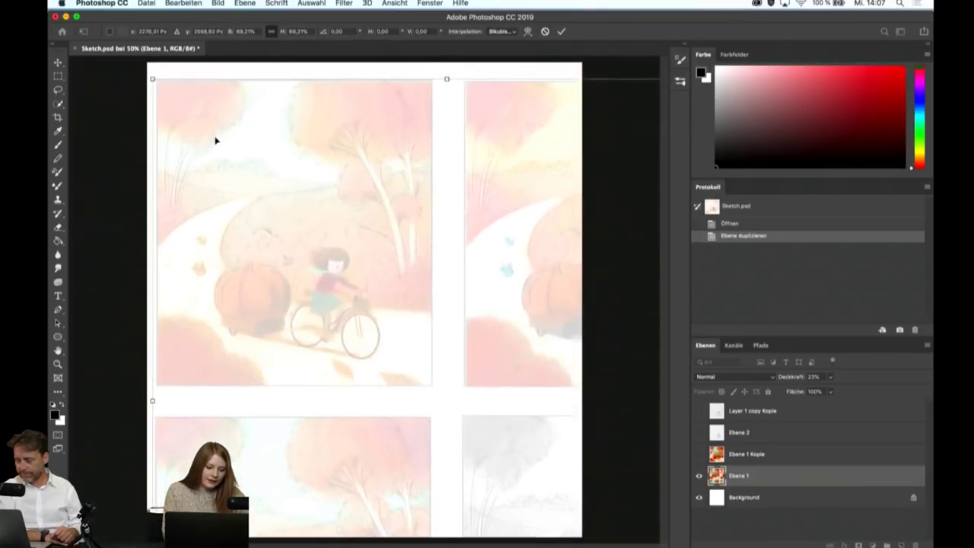
left_click_drag(153, 79, 299, 187)
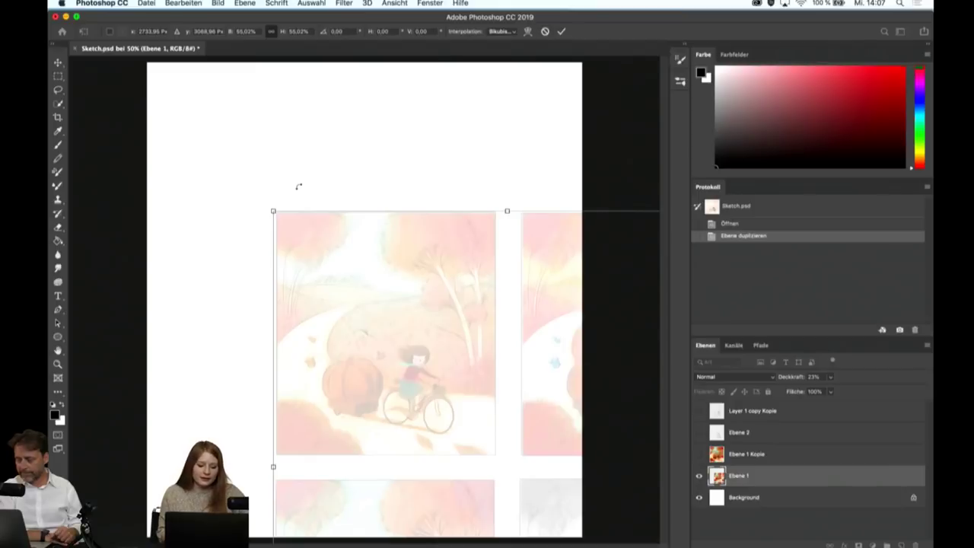
left_click_drag(397, 319, 288, 189)
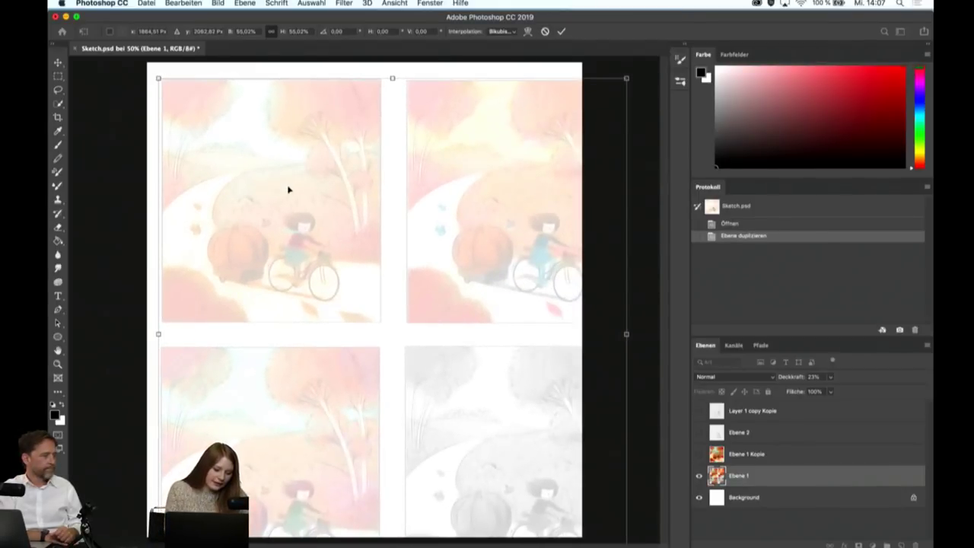
left_click_drag(159, 78, 235, 161)
mouse_move(324, 247)
left_mouse_down()
mouse_move(279, 184)
mouse_move(252, 216)
left_mouse_up()
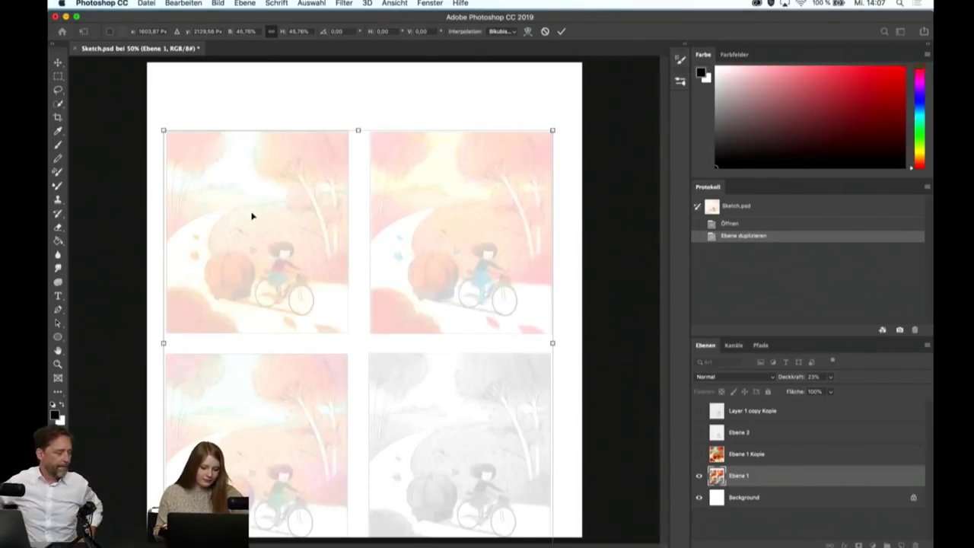
mouse_move(398, 300)
left_mouse_down()
mouse_move(411, 244)
mouse_move(403, 252)
left_mouse_up()
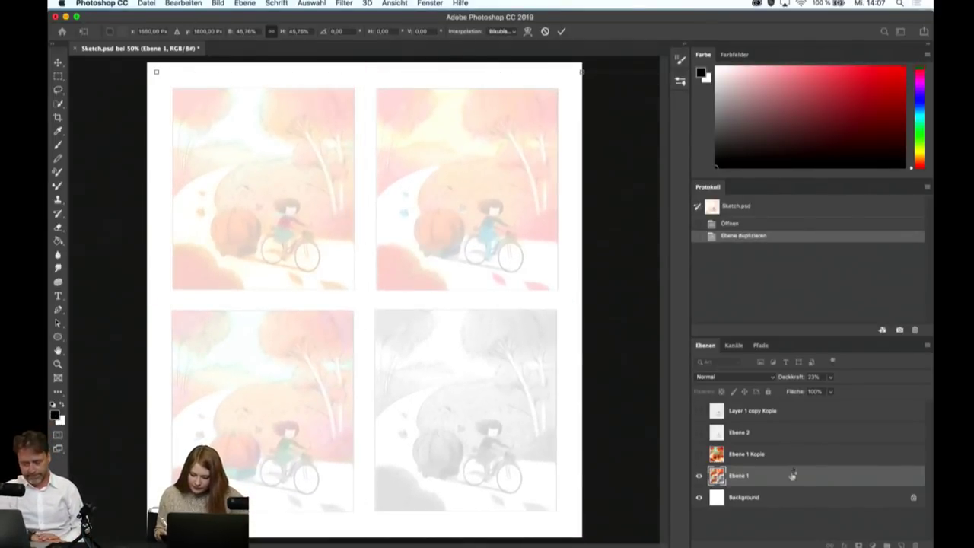
- Commit the transform and bring Ebene 1 back to 100% opacity
key("Return")
left_click(831, 391)
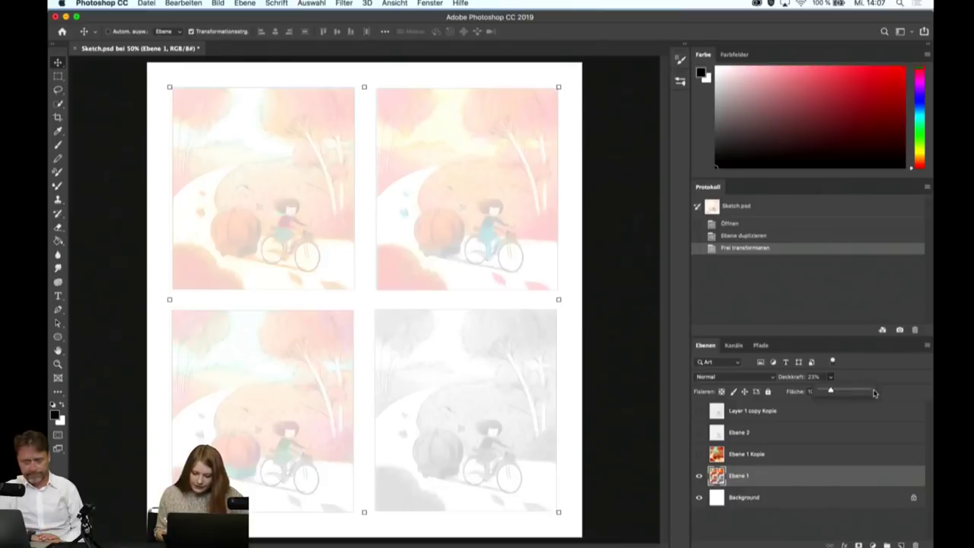
left_click_drag(862, 394, 879, 392)
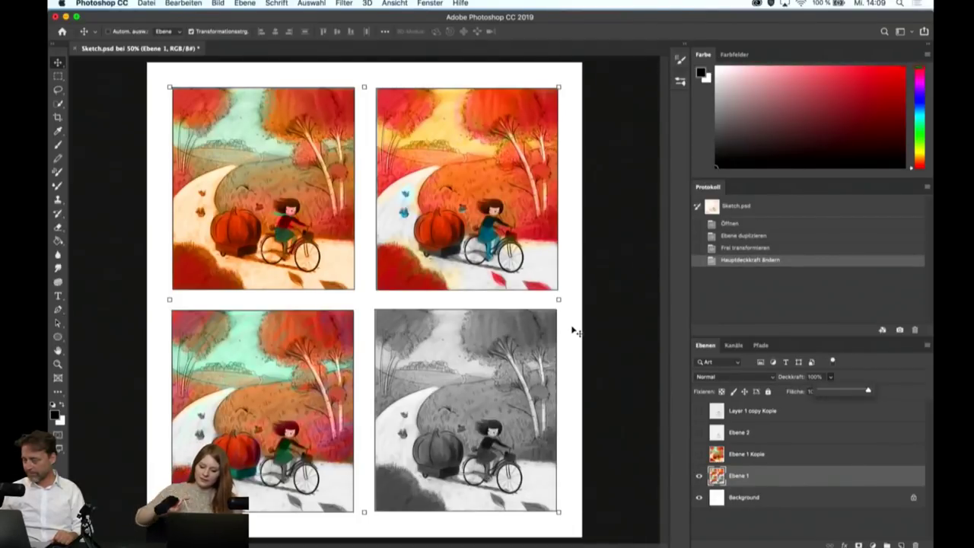
- Hide the four-panel Ebene 1, showing Ebene 2 and Ebene 1 Kopie over the Background
left_click(699, 476)
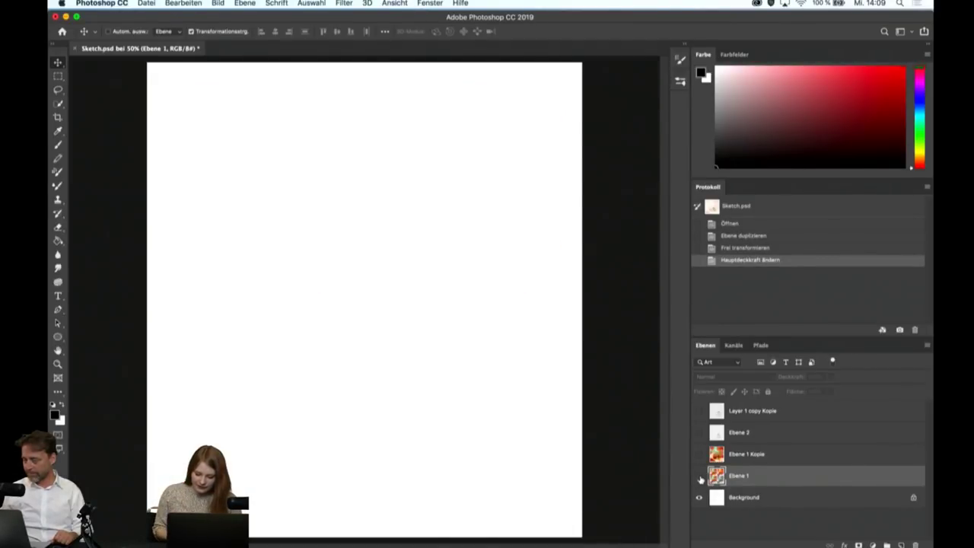
left_click(699, 454)
left_click(698, 432)
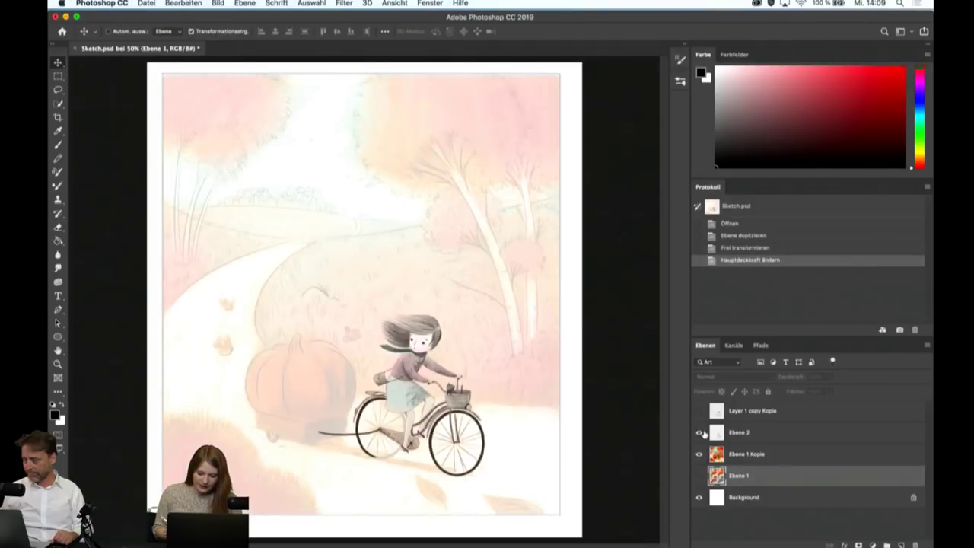
left_click(698, 433)
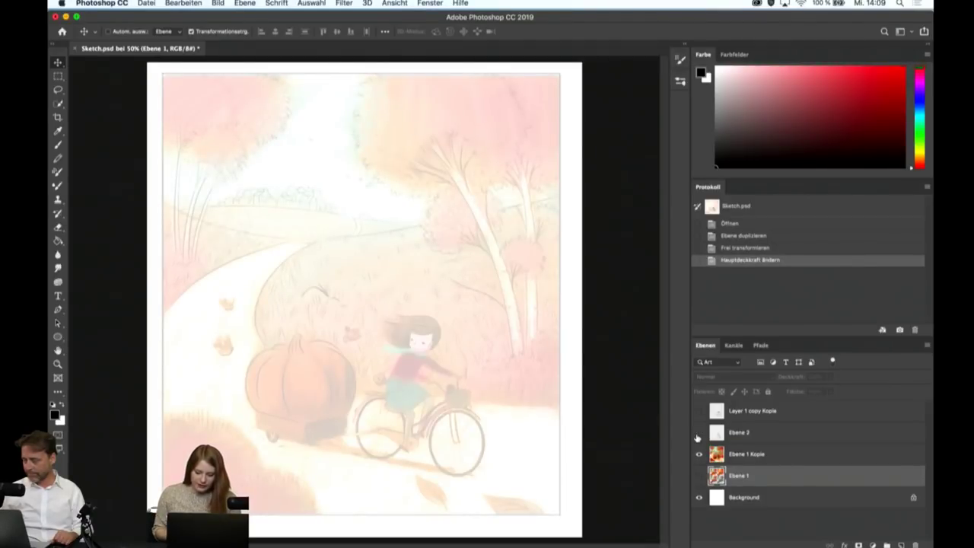
left_click(698, 476)
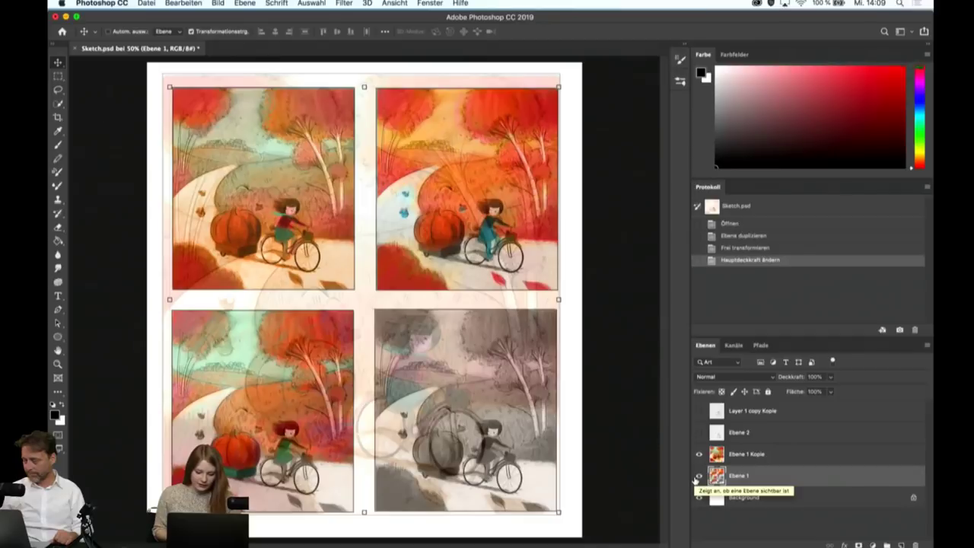
left_click(699, 476)
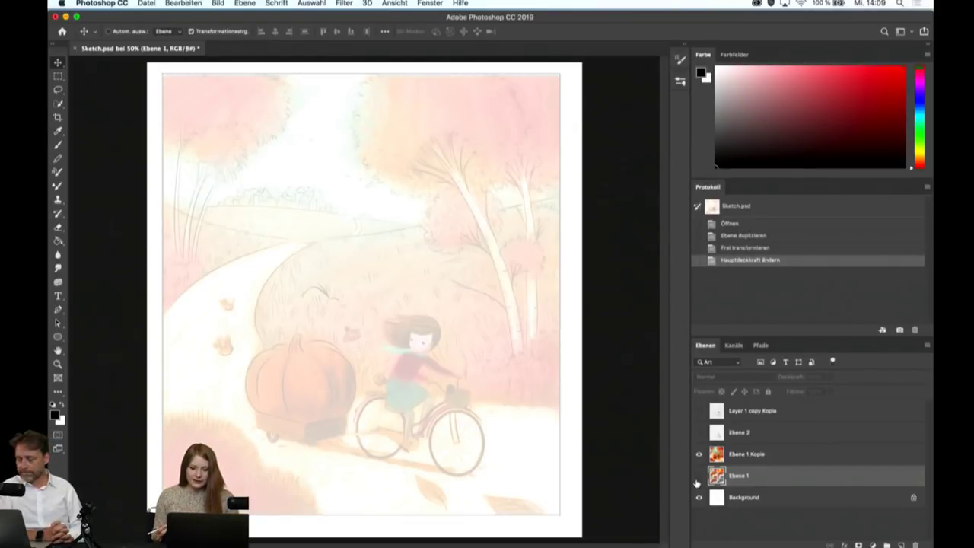
left_click(699, 433)
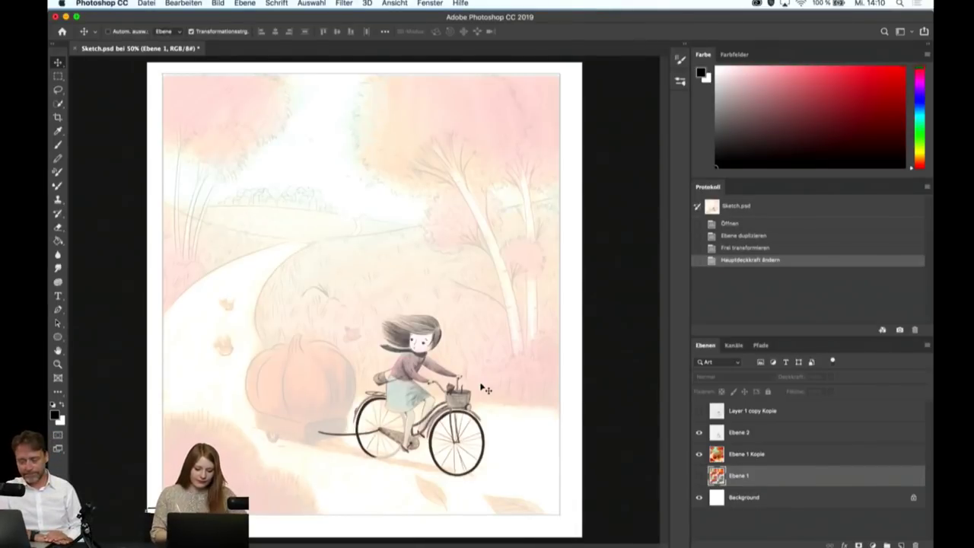
- Create empty layer Ebene 3 between Ebene 2 and Ebene 1 Kopie
scroll(486, 389, "up", 3)
scroll(457, 390, "up", 3)
scroll(448, 390, "down", 1)
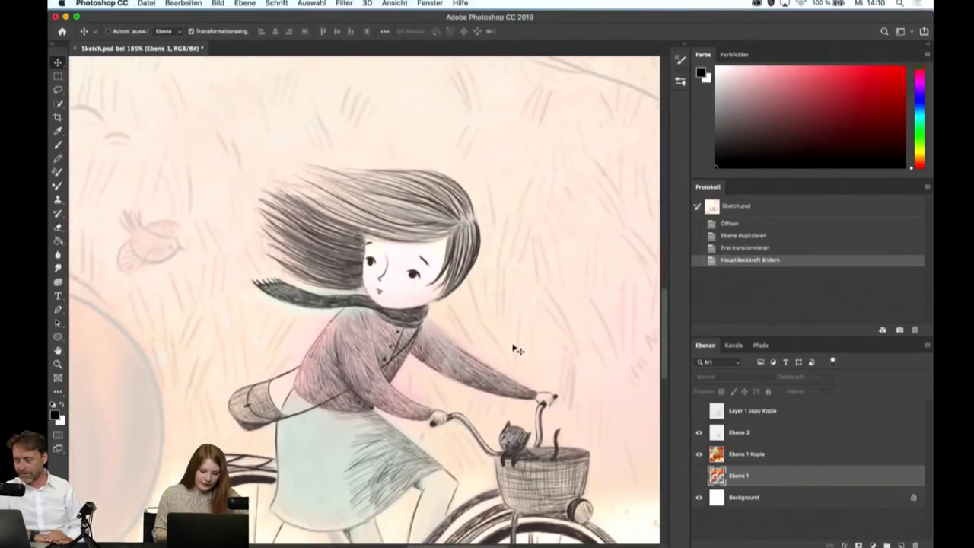
left_click(811, 459)
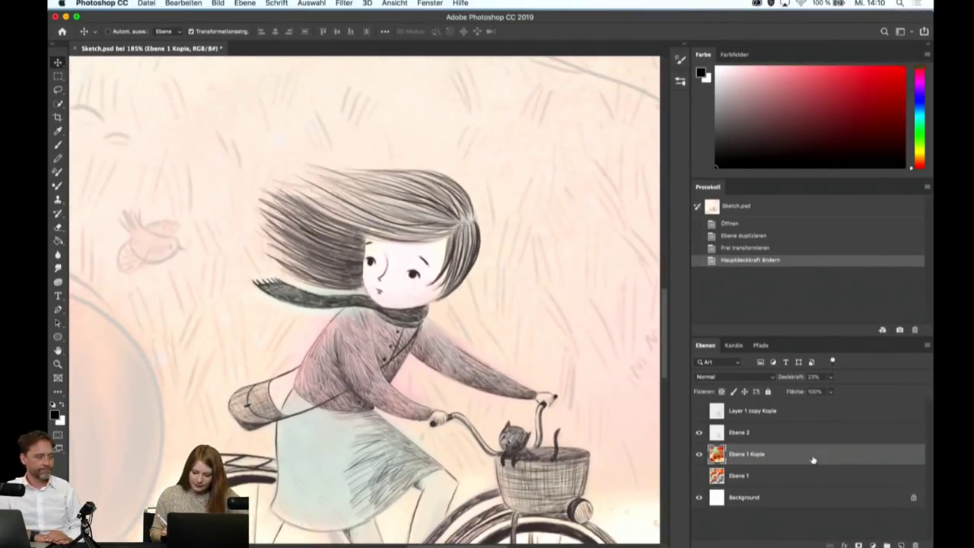
left_click(828, 436)
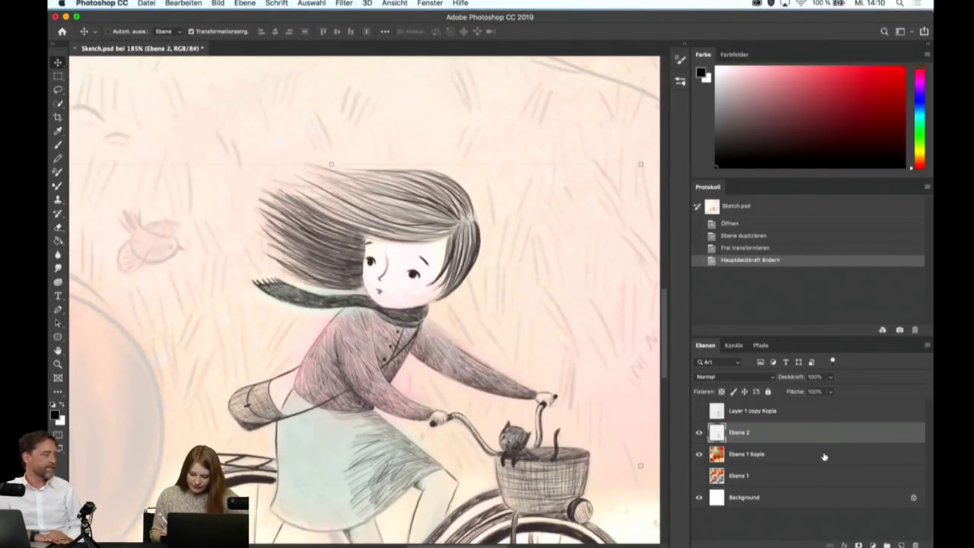
key("ctrl+alt+shift+n")
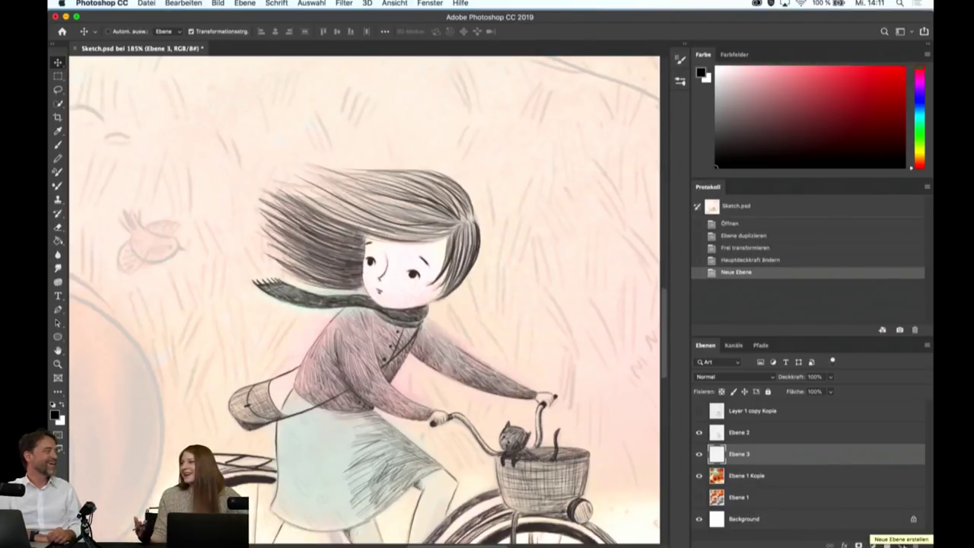
- Inspect the girl and the grass beside her, then pick the Brush tool for Ebene 3
key("ctrl+0")
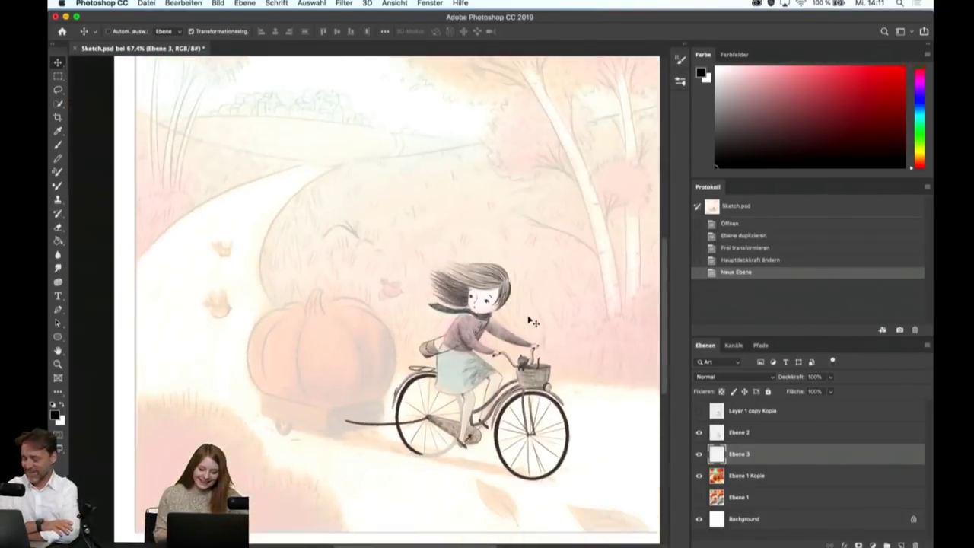
scroll(449, 335, "up", 5)
scroll(369, 305, "left", 3)
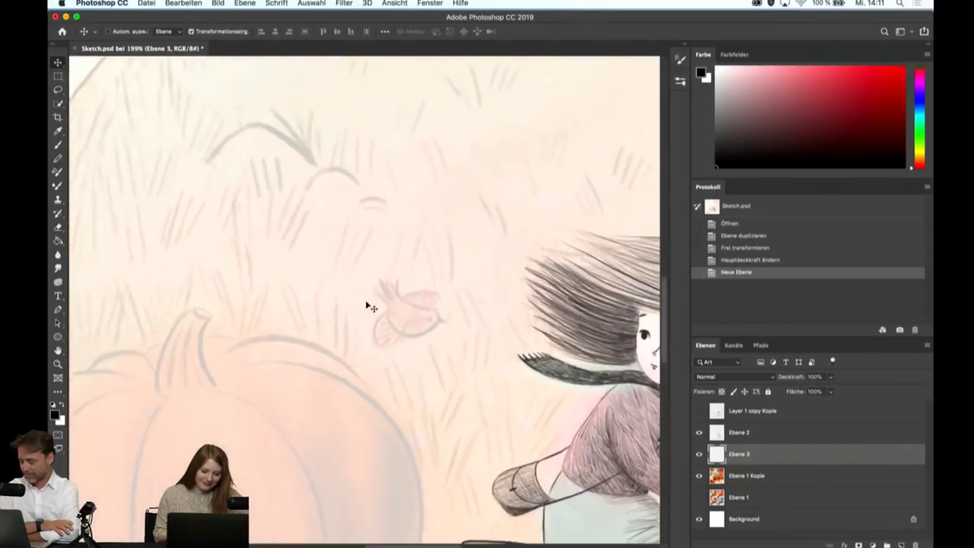
scroll(370, 304, "right", 4)
scroll(370, 304, "right", 4)
scroll(456, 308, "right", 2)
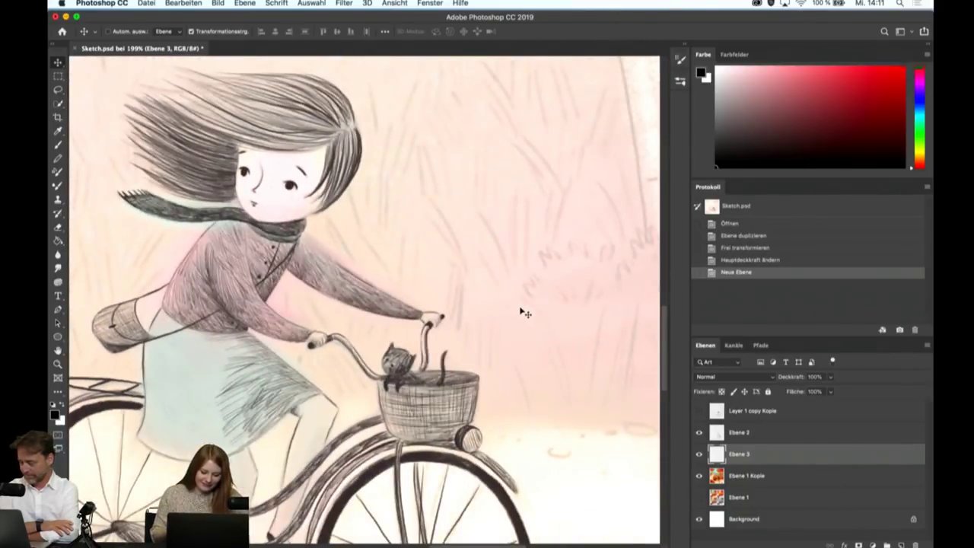
scroll(523, 311, "right", 3)
scroll(522, 311, "right", 5)
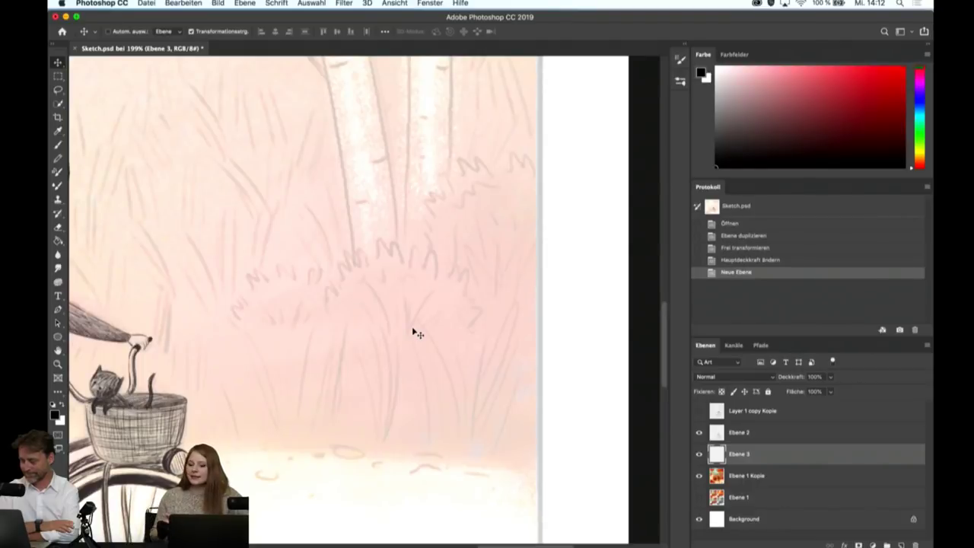
scroll(417, 333, "down", 3)
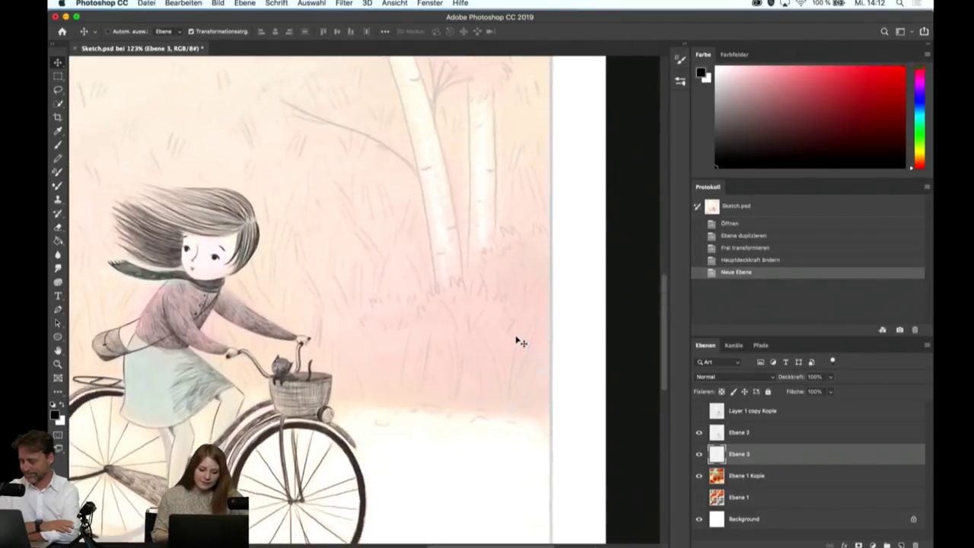
scroll(517, 339, "up", 2)
scroll(517, 339, "up", 2)
scroll(506, 363, "left", 2)
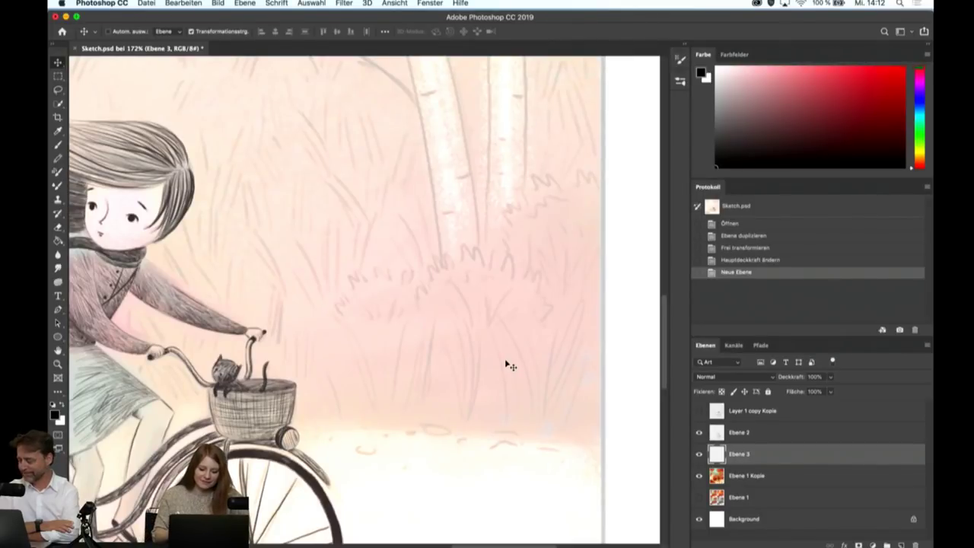
left_click_drag(472, 411, 478, 356)
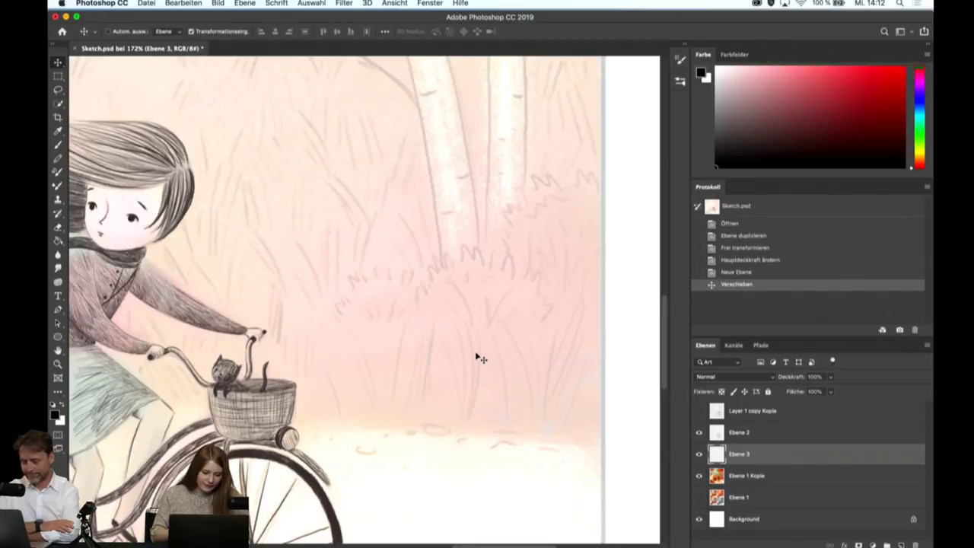
left_click(59, 145)
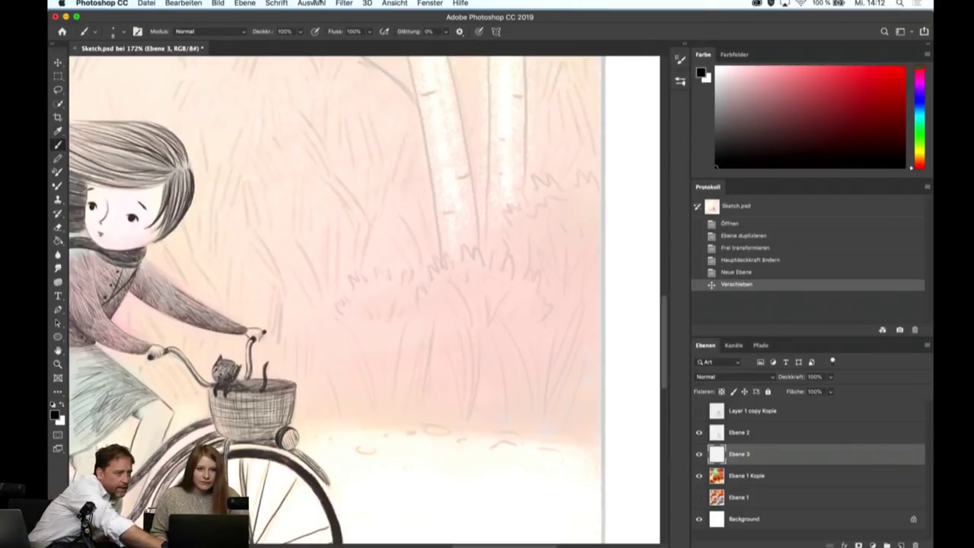
- Save the current panel layout as a new workspace named 'mikiko'
left_click(395, 3)
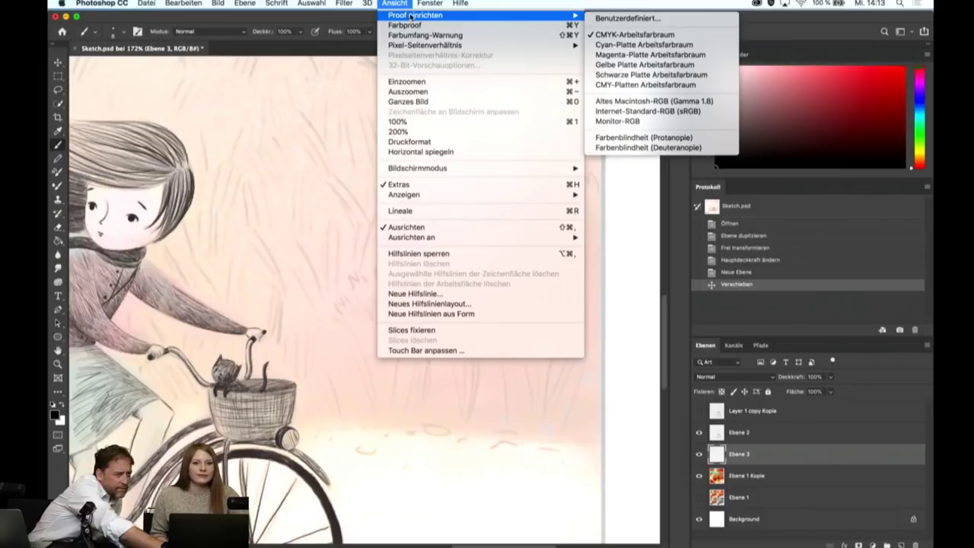
mouse_move(448, 25)
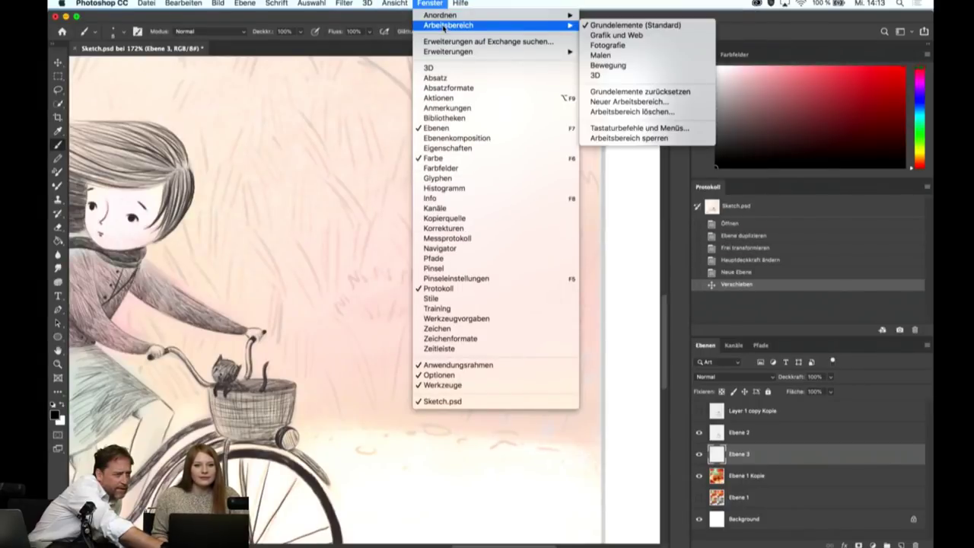
left_click(659, 105)
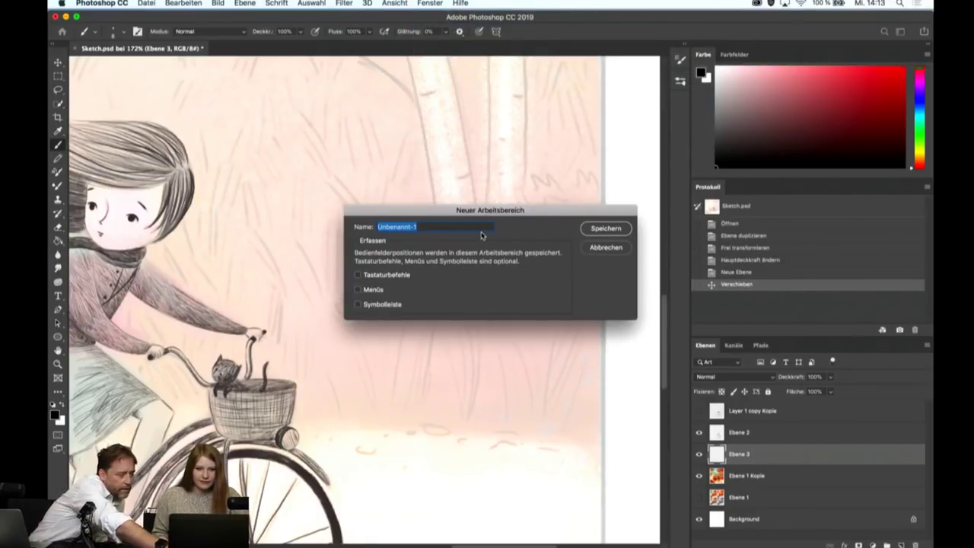
type("mikik")
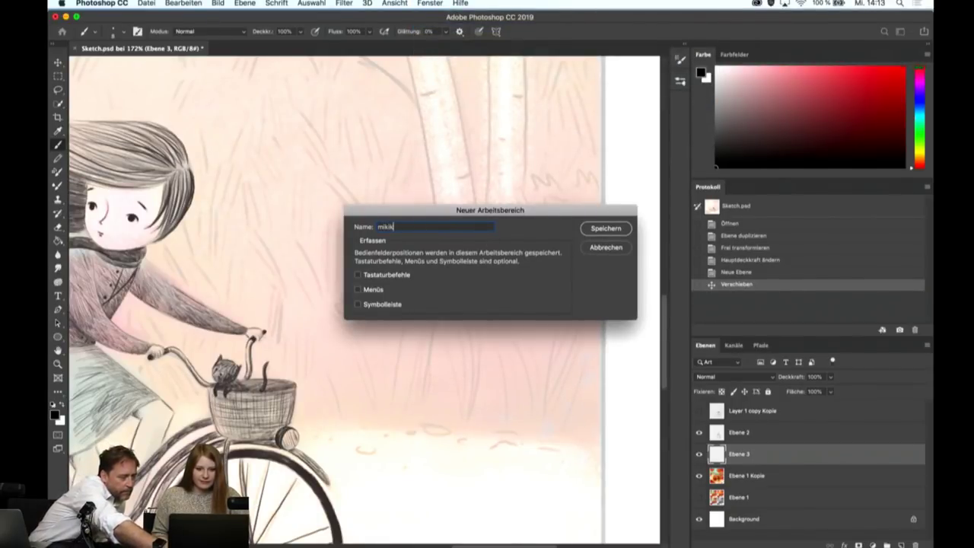
type("o")
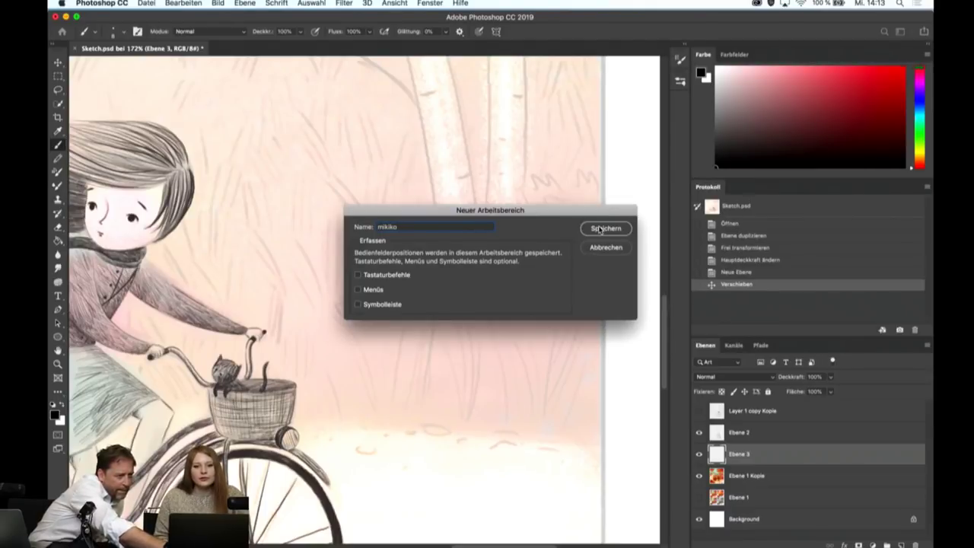
left_click(601, 230)
- Switch to the Malen painting workspace with Navigator, Farbe, Ebenen and Protokoll panels
left_click(430, 2)
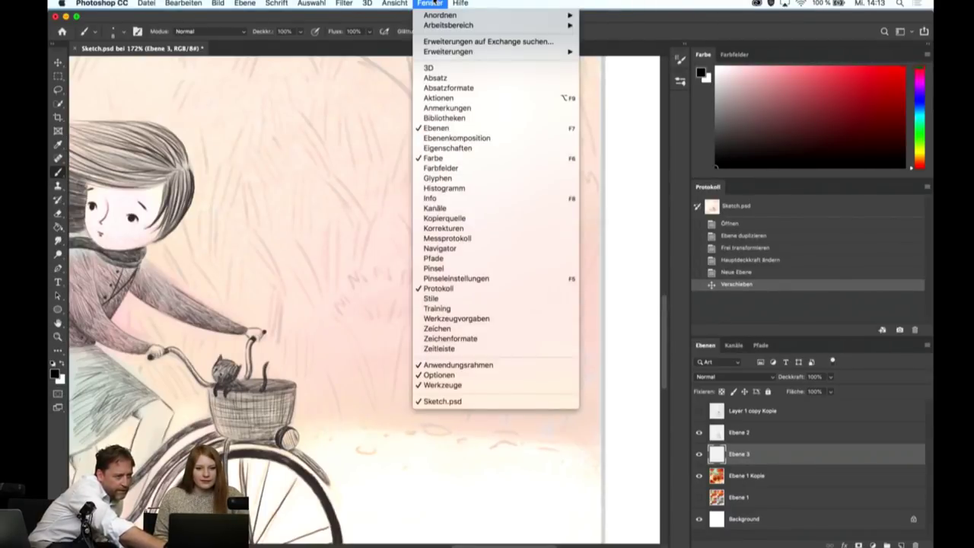
left_click(430, 2)
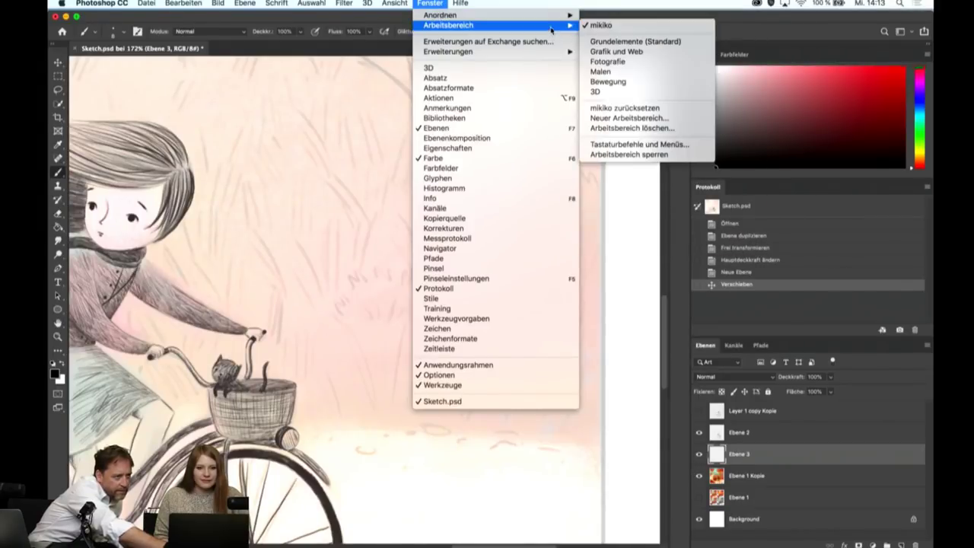
mouse_move(448, 25)
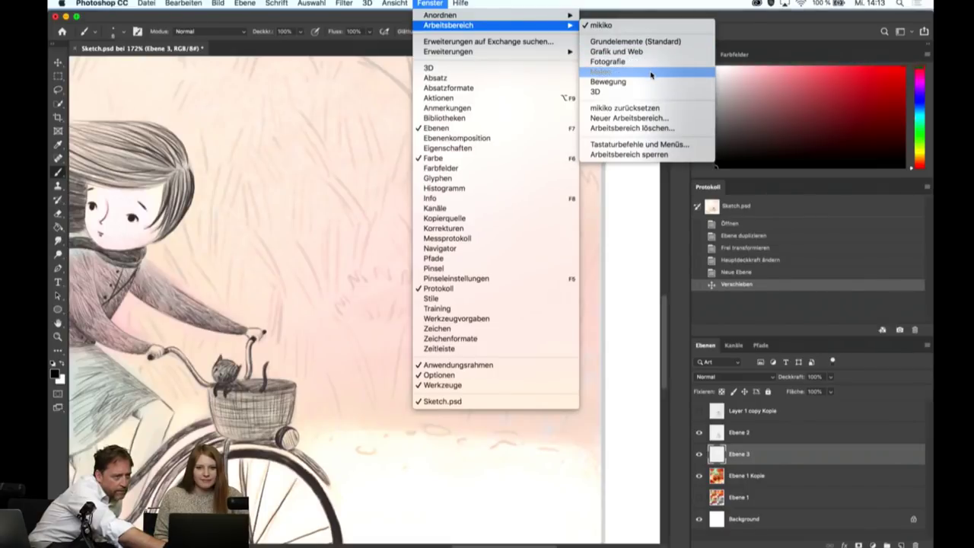
left_click(651, 72)
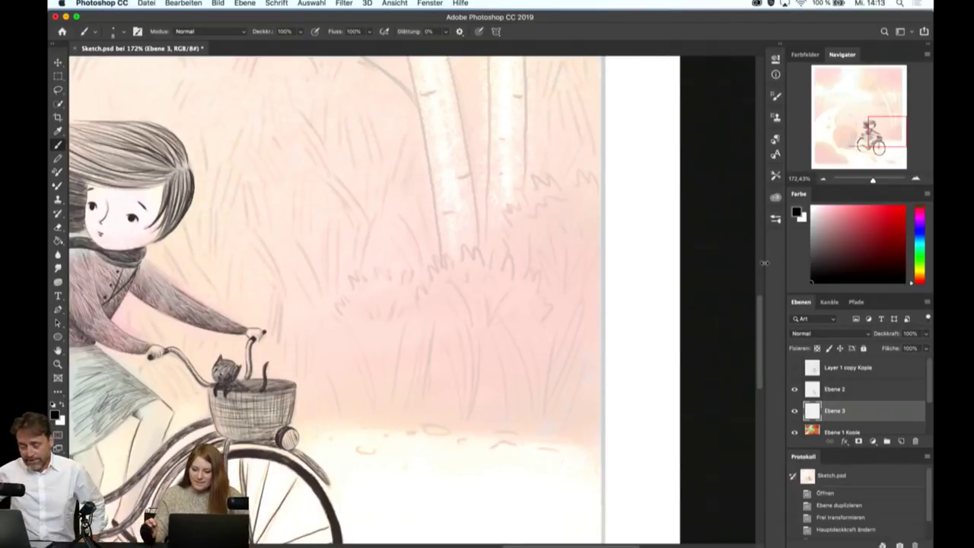
- Open the brush presets panel and enlarge it to show more presets at once
left_click(776, 220)
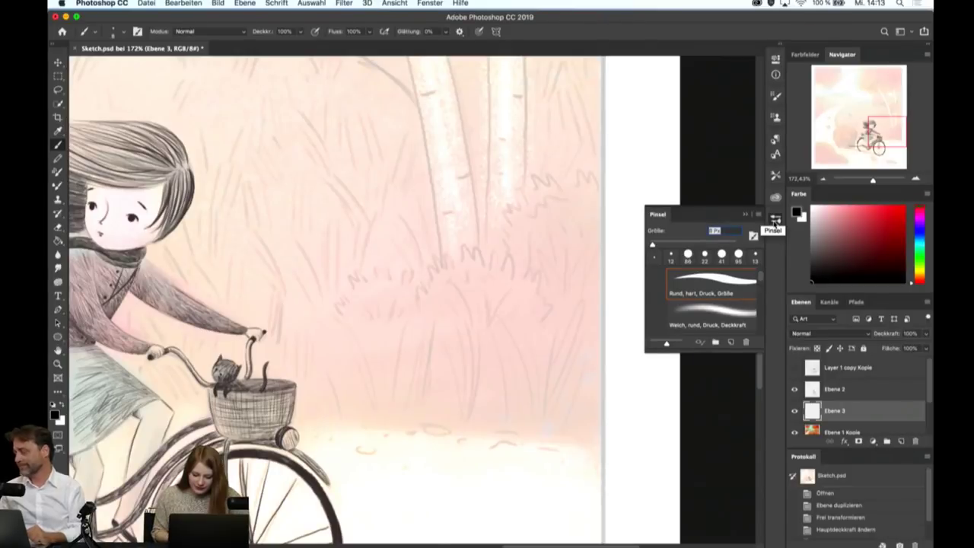
mouse_move(646, 352)
left_mouse_down()
mouse_move(594, 353)
mouse_move(608, 350)
left_mouse_up()
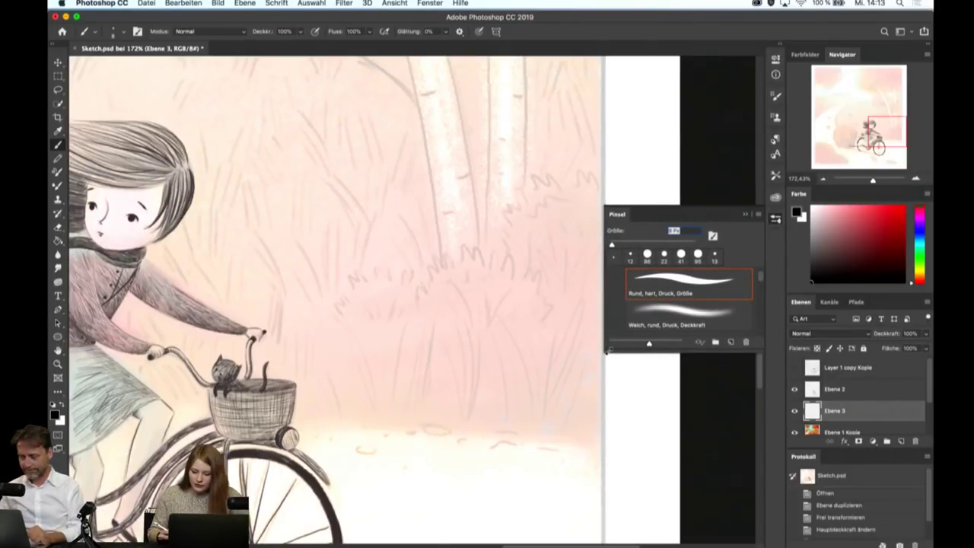
scroll(760, 280, "down", 2)
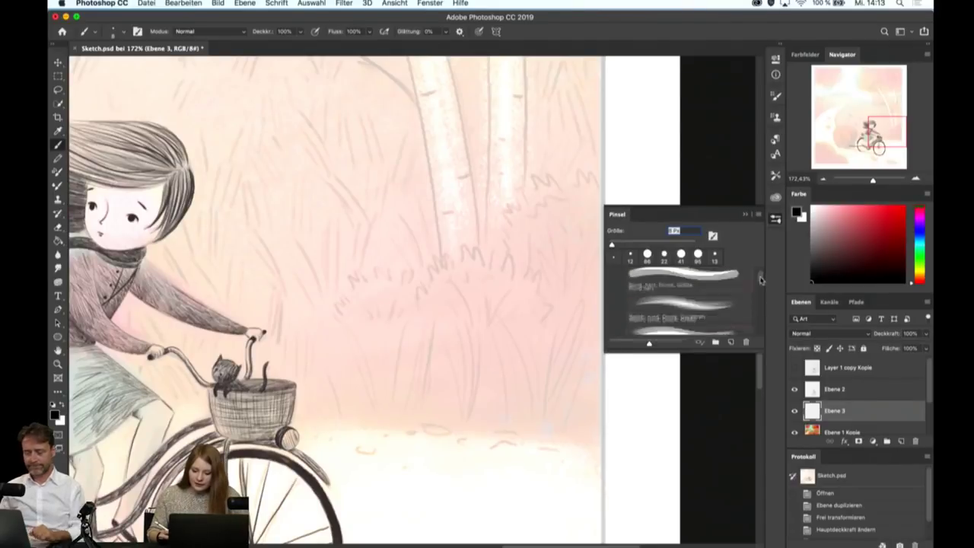
left_click_drag(760, 280, 763, 337)
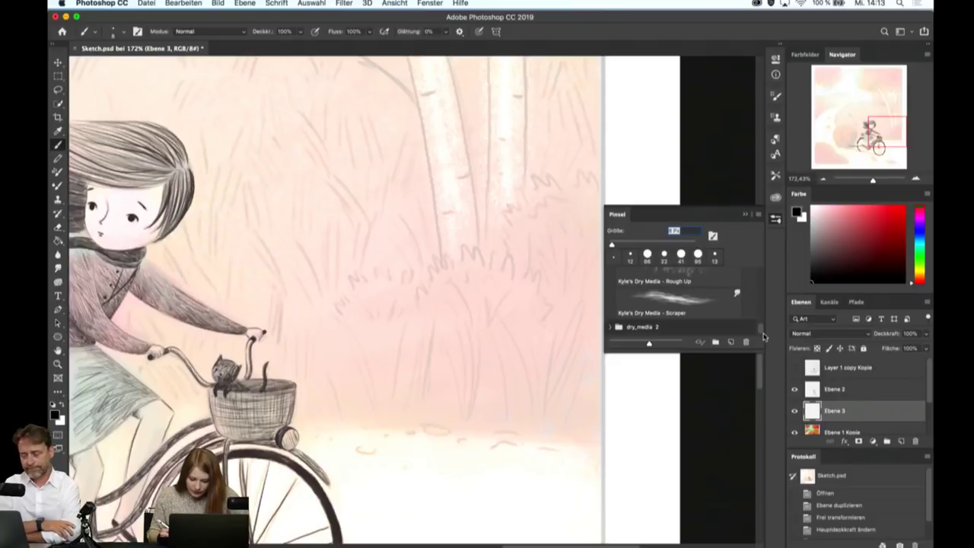
left_click_drag(700, 353, 699, 420)
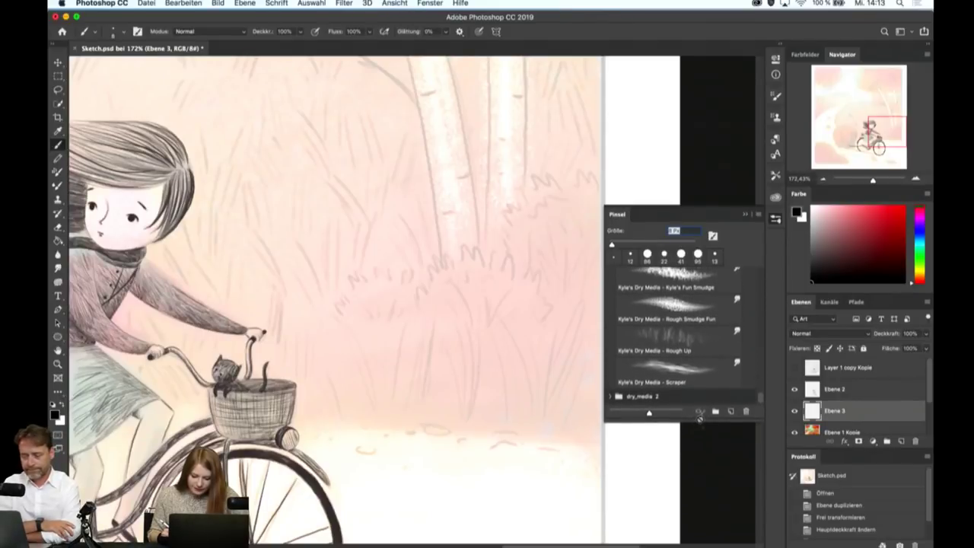
- Scroll through the Kyle's Dry Media pencil and pastel brush presets
scroll(759, 392, "up", 2)
scroll(760, 392, "up", 2)
scroll(760, 392, "up", 2)
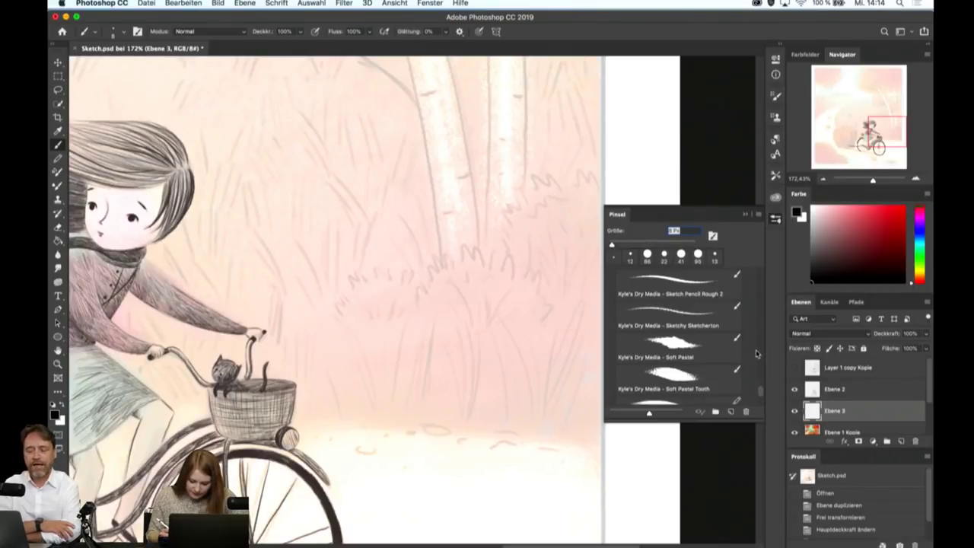
scroll(756, 353, "up", 2)
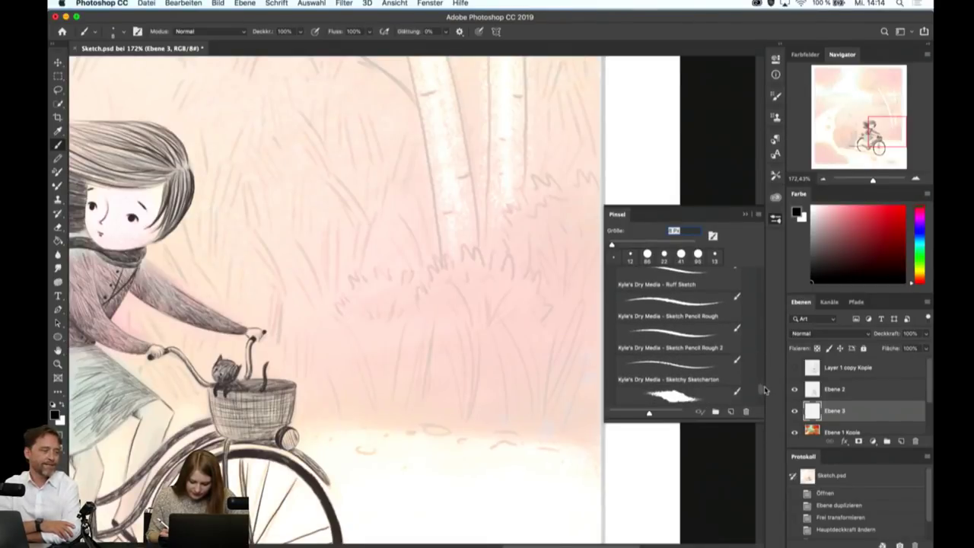
scroll(766, 390, "up", 2)
scroll(766, 389, "up", 3)
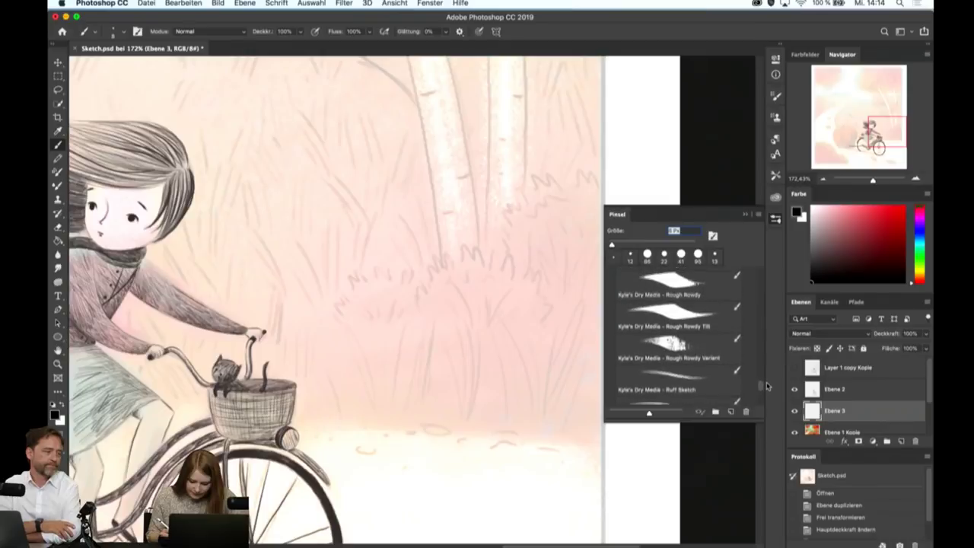
scroll(767, 384, "up", 2)
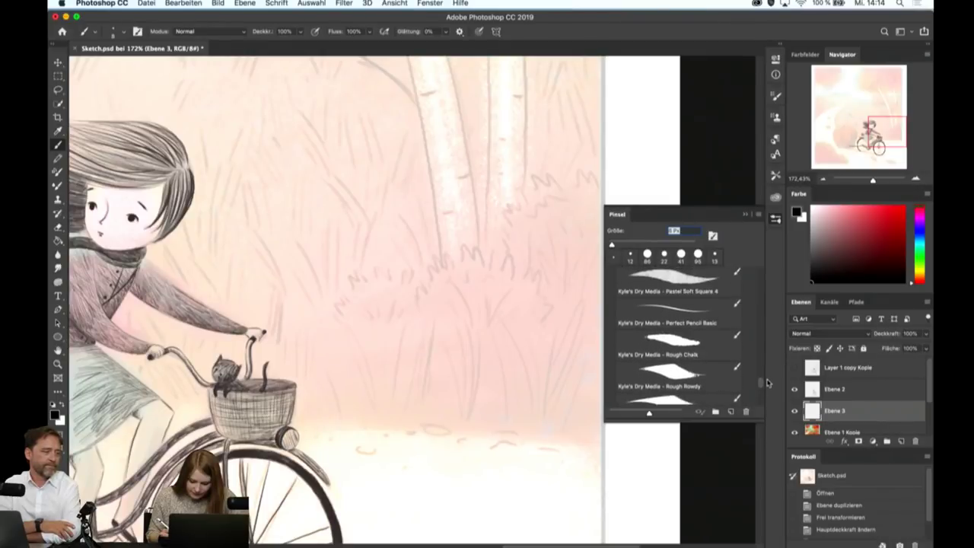
scroll(767, 382, "up", 1)
scroll(767, 382, "up", 1)
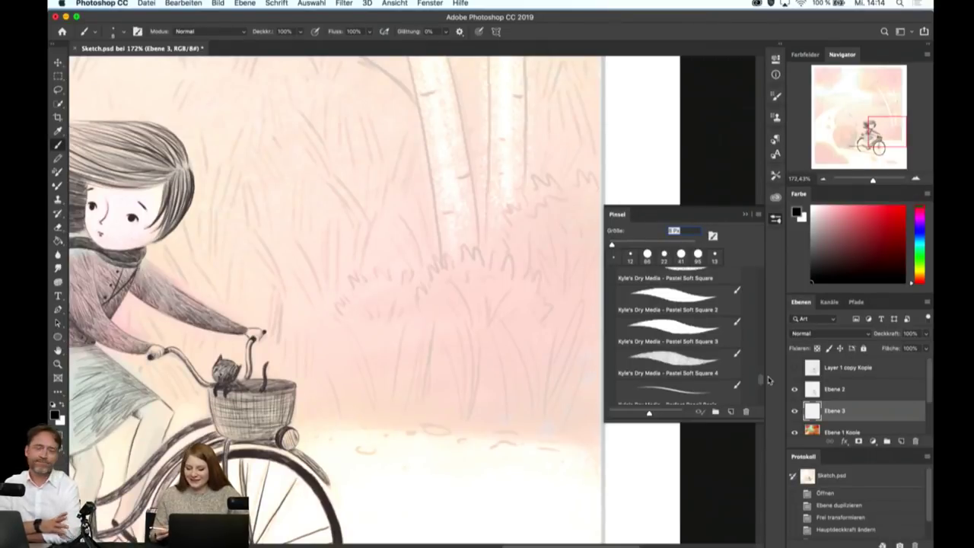
- Find and select the 'Kyle's Dry Media - Perfect Pencil Basic' brush in the preset list
scroll(759, 383, "down", 2)
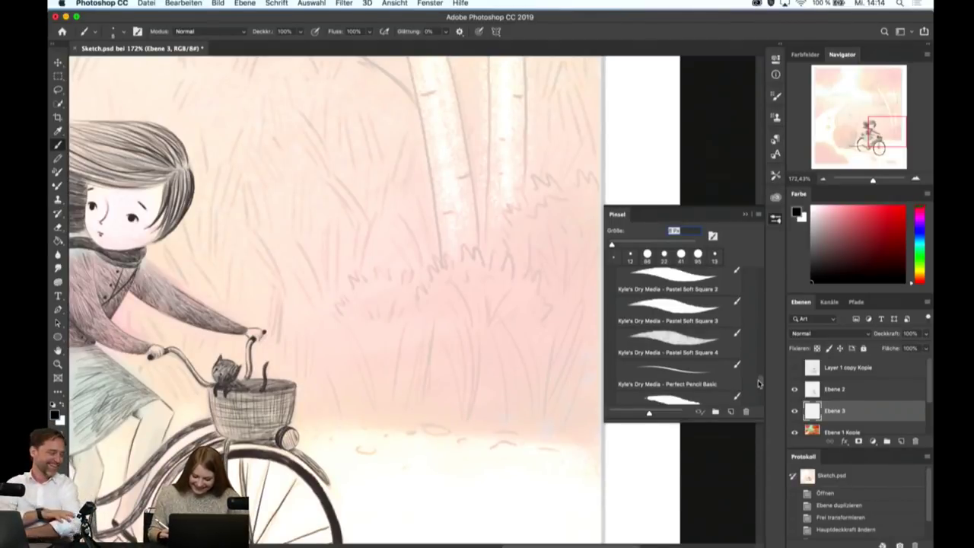
scroll(758, 382, "down", 2)
scroll(759, 381, "down", 2)
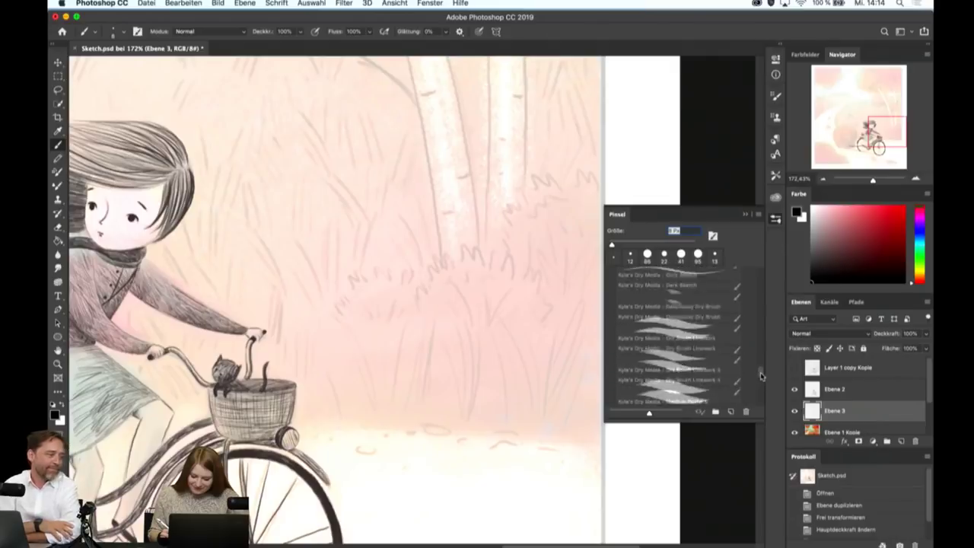
scroll(760, 379, "down", 2)
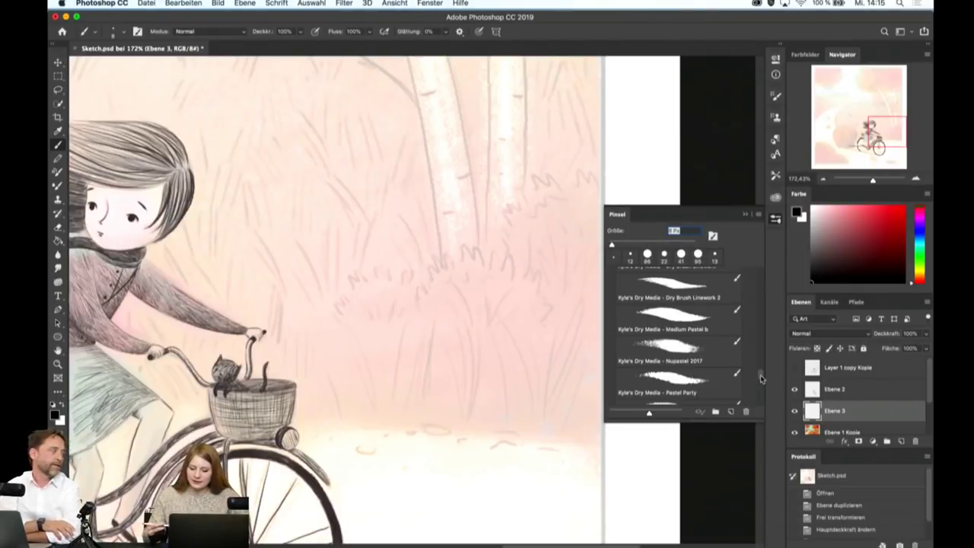
scroll(761, 379, "down", 2)
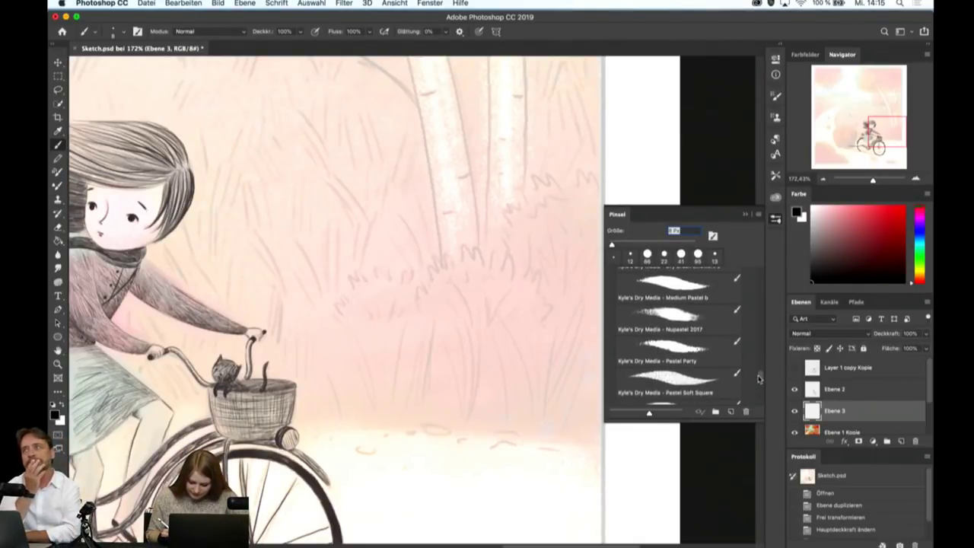
scroll(759, 379, "up", 2)
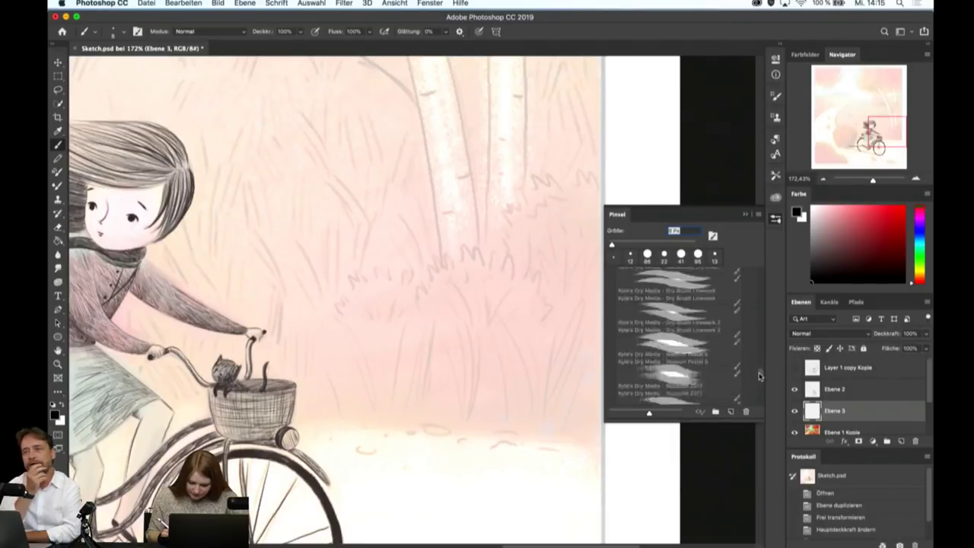
scroll(759, 376, "up", 3)
scroll(760, 374, "up", 1)
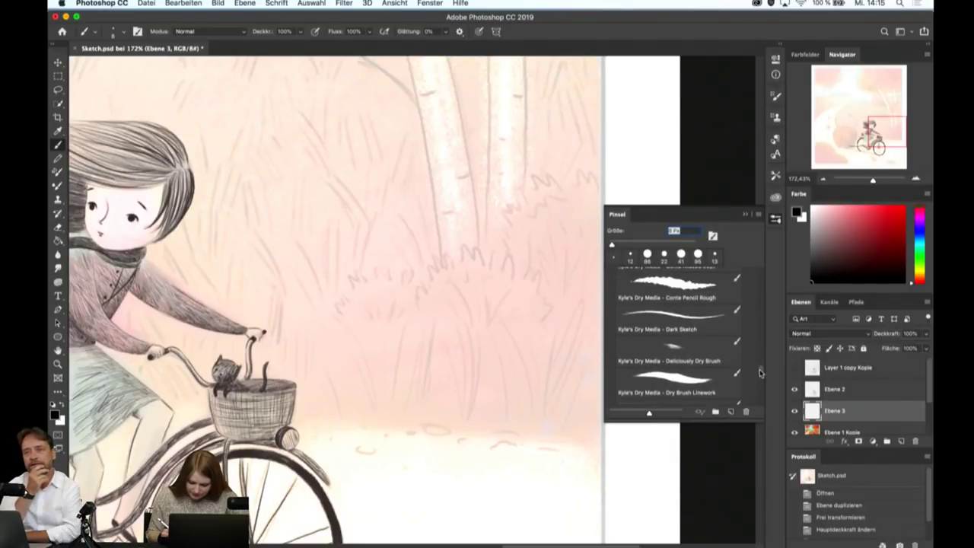
scroll(760, 372, "up", 1)
scroll(761, 371, "up", 1)
scroll(761, 369, "up", 1)
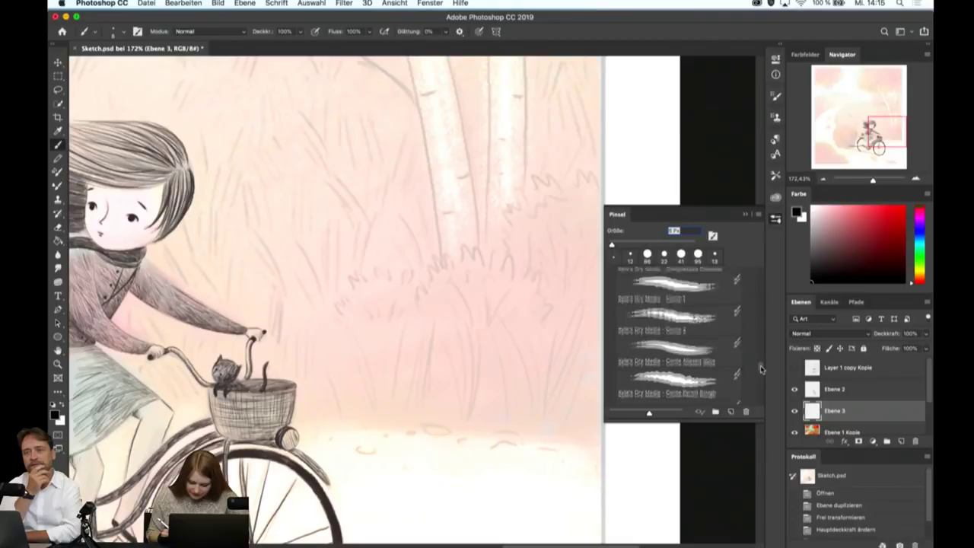
scroll(761, 369, "up", 1)
scroll(762, 367, "up", 2)
scroll(763, 365, "up", 1)
scroll(762, 364, "down", 3)
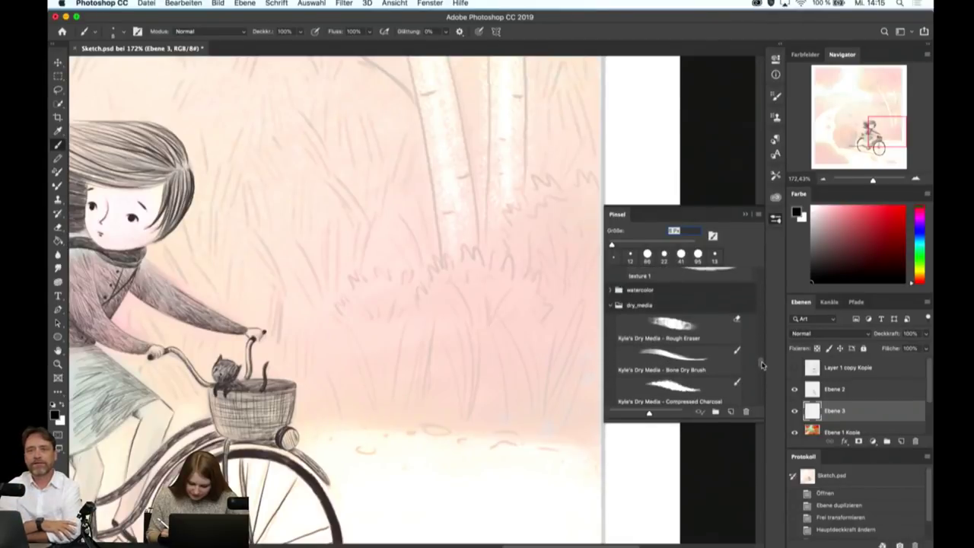
scroll(763, 366, "down", 2)
scroll(762, 368, "down", 2)
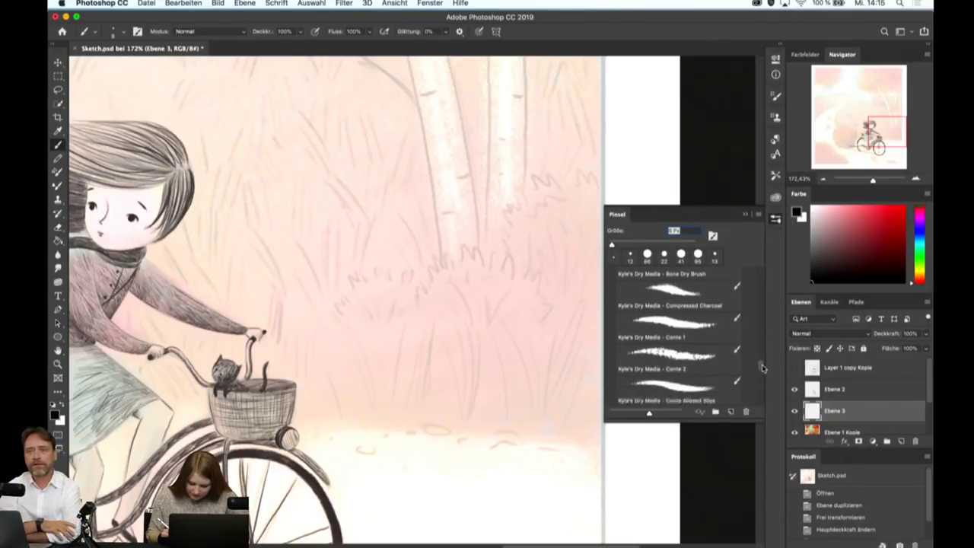
scroll(763, 369, "down", 2)
scroll(764, 370, "down", 2)
scroll(764, 372, "down", 1)
scroll(764, 372, "down", 1)
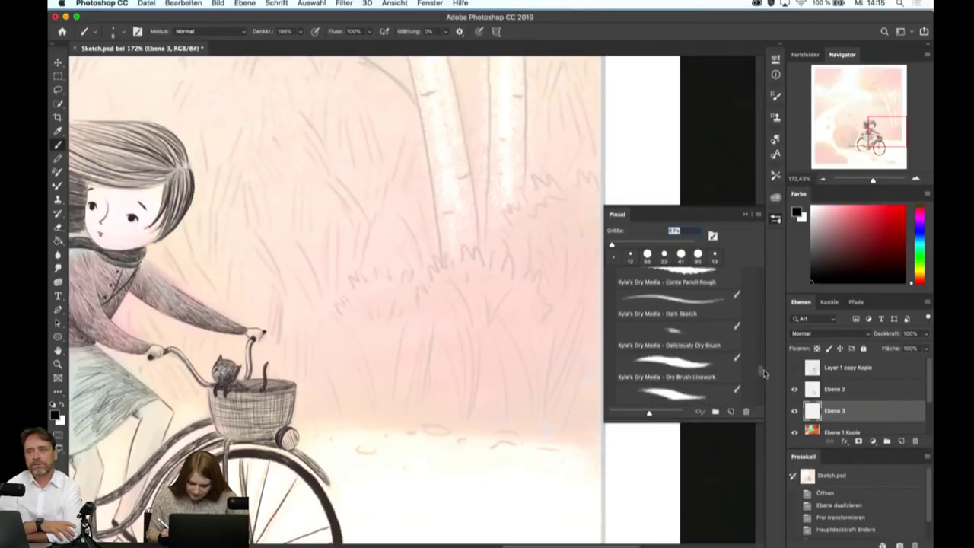
scroll(764, 373, "down", 1)
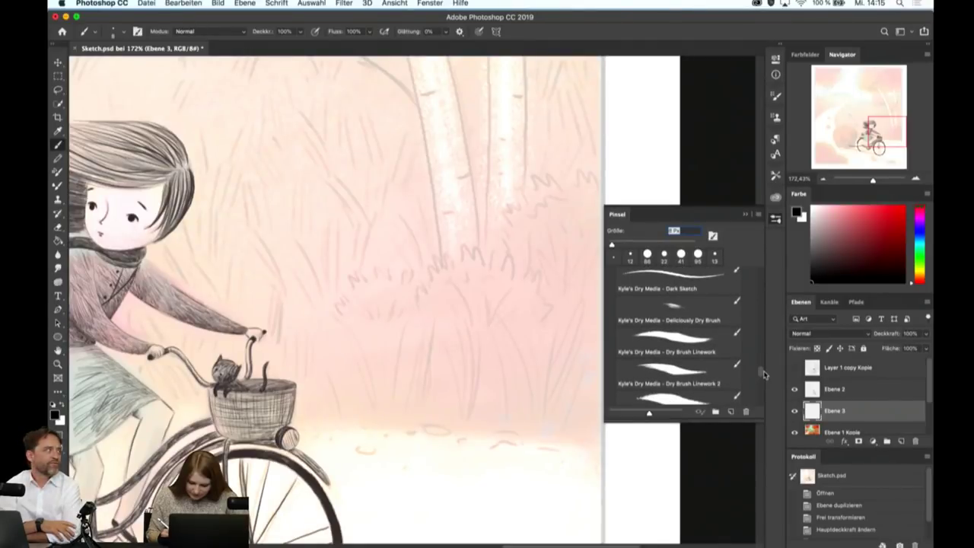
scroll(765, 373, "down", 1)
scroll(765, 374, "down", 1)
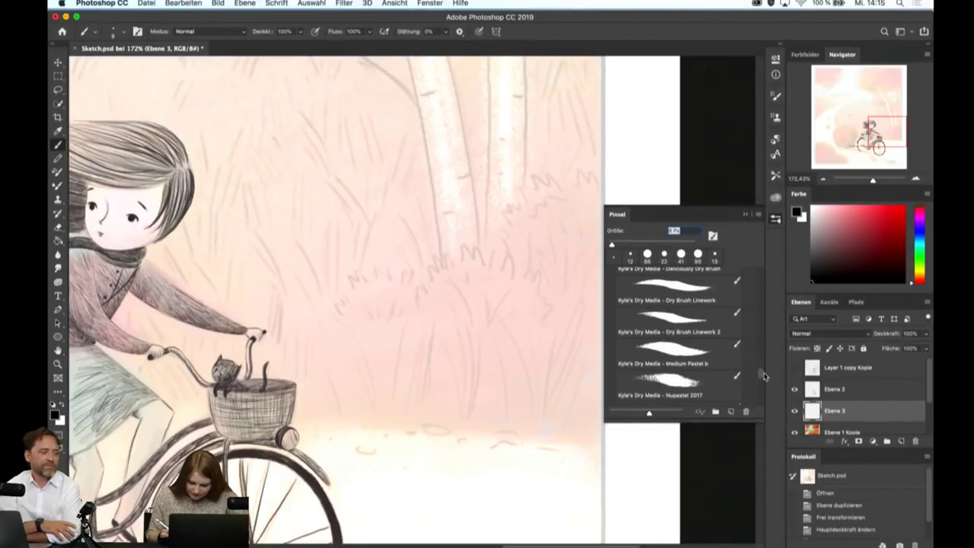
scroll(764, 376, "down", 1)
scroll(763, 376, "down", 1)
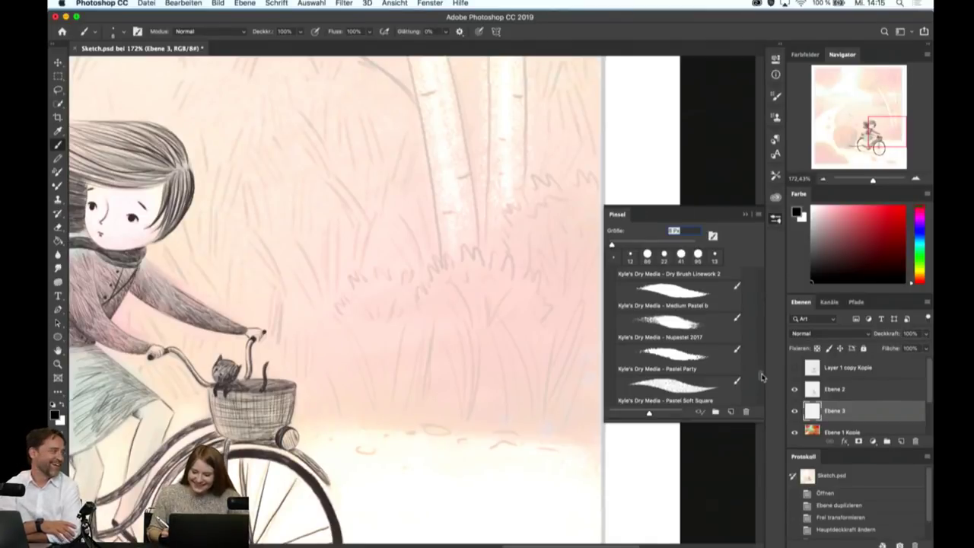
scroll(761, 378, "down", 3)
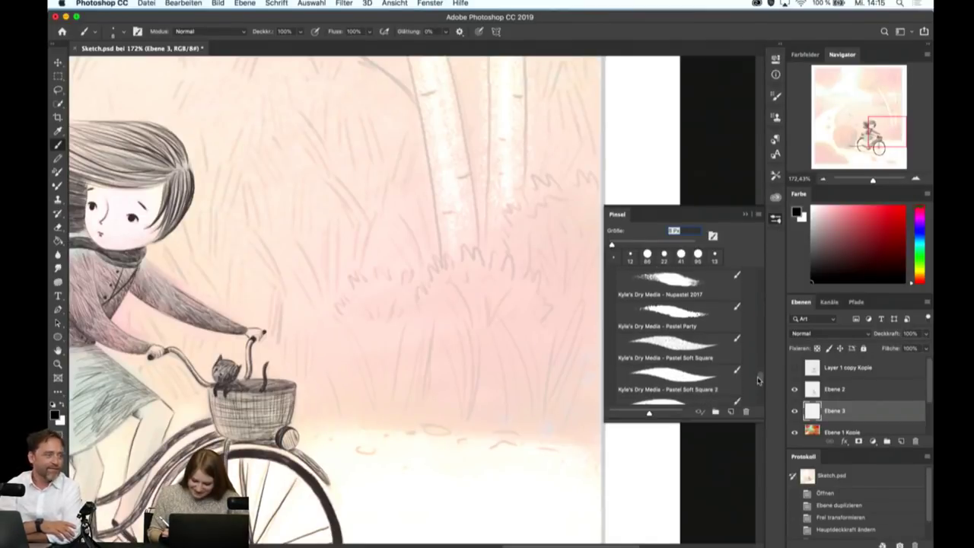
scroll(760, 380, "down", 2)
scroll(758, 382, "down", 1)
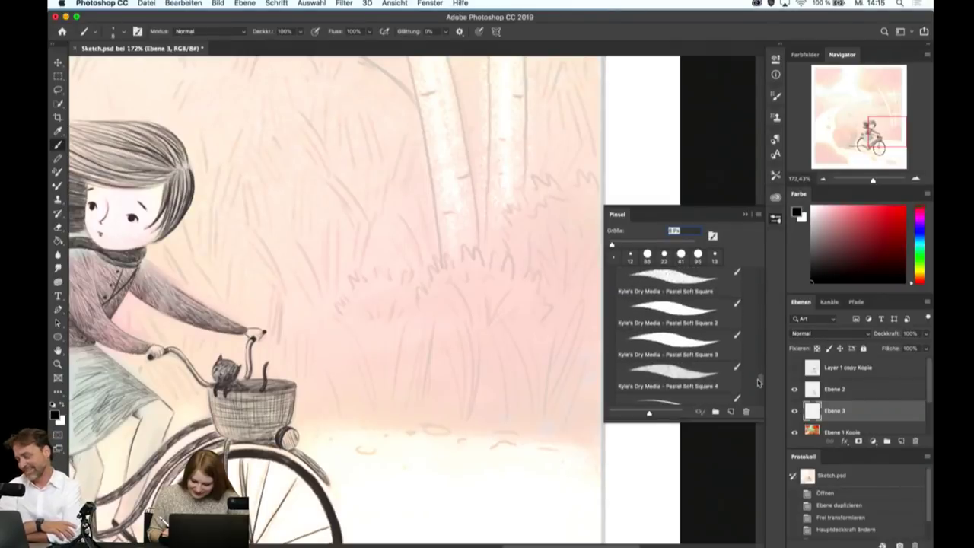
scroll(758, 382, "down", 1)
scroll(757, 383, "down", 1)
scroll(757, 385, "down", 1)
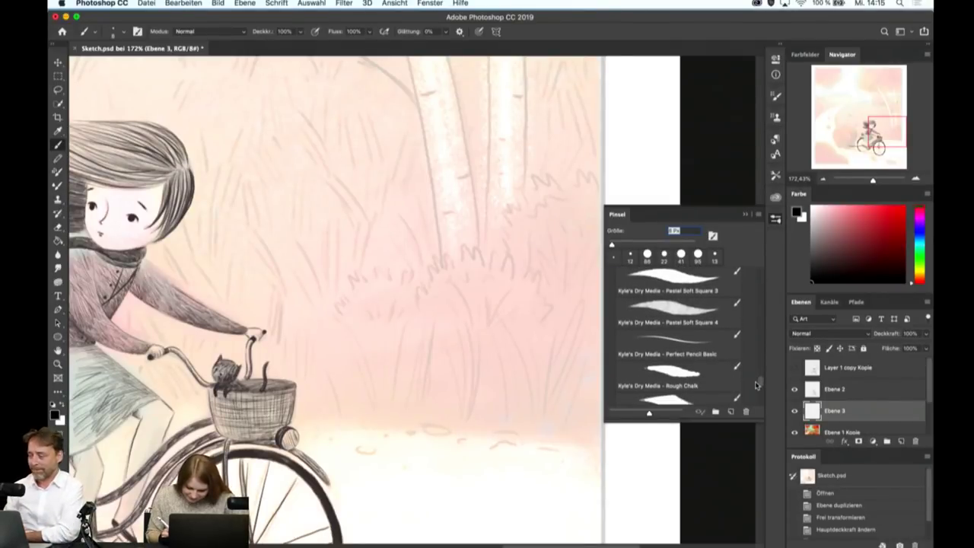
left_click(727, 354)
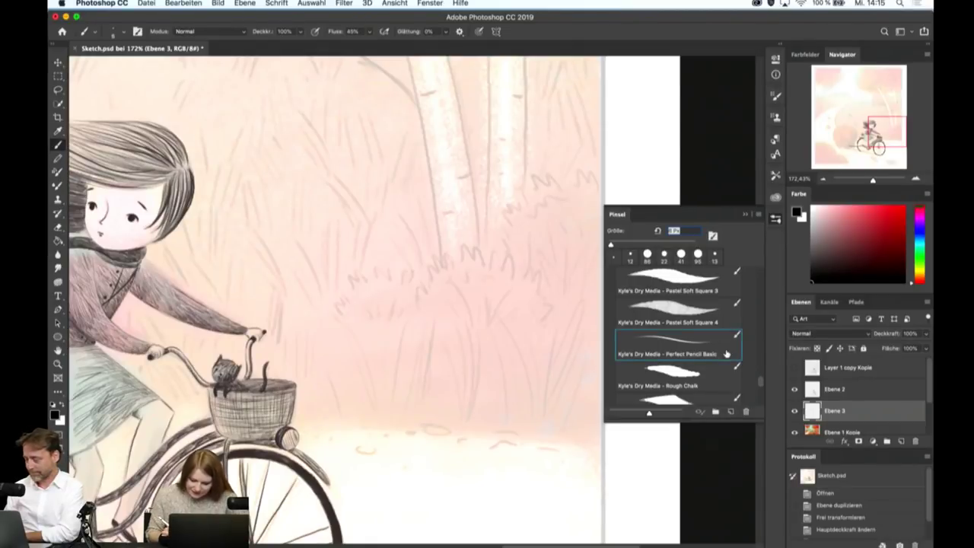
- Close the brush panel and sketch six pencil grass strokes in the bushes right of the cyclist
left_click(746, 216)
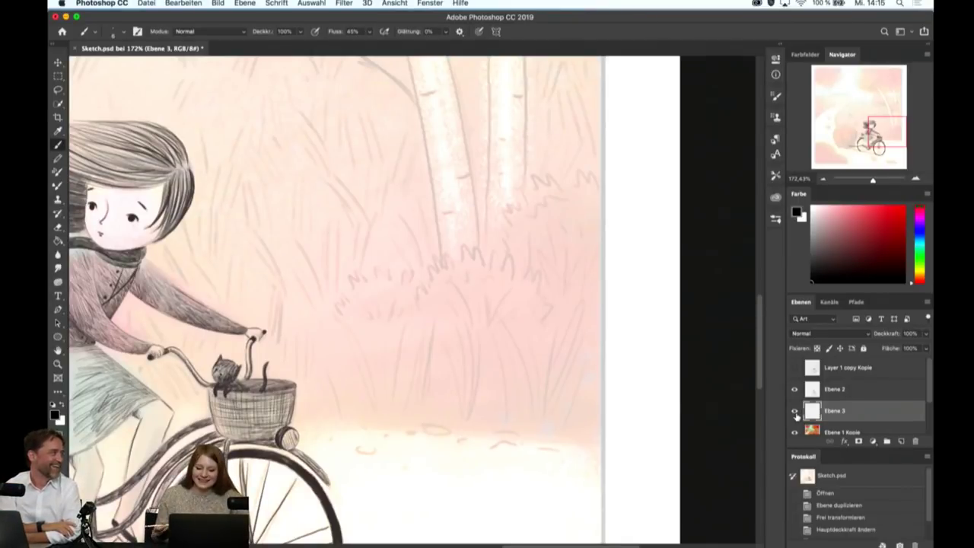
left_click_drag(577, 323, 541, 402)
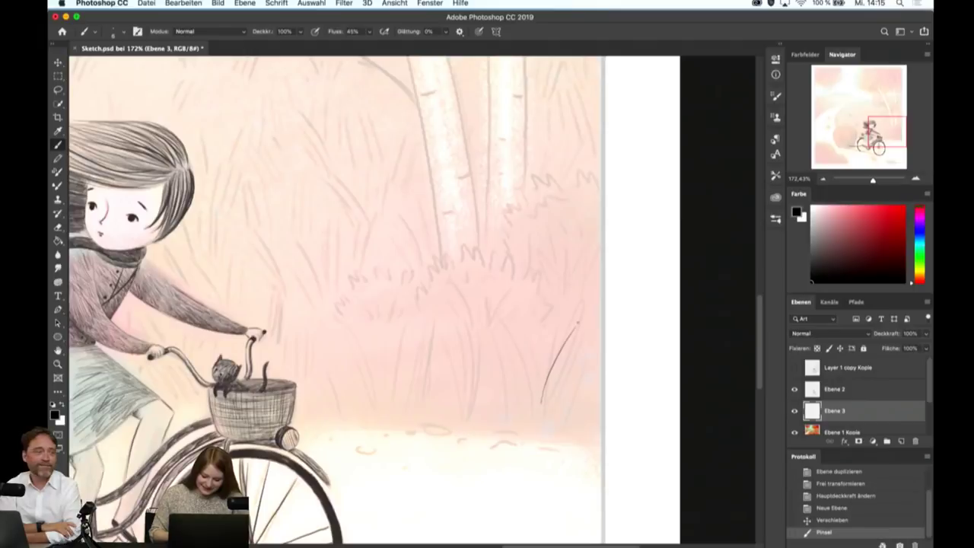
left_click_drag(598, 322, 551, 401)
left_click_drag(599, 339, 561, 407)
left_click_drag(594, 359, 573, 401)
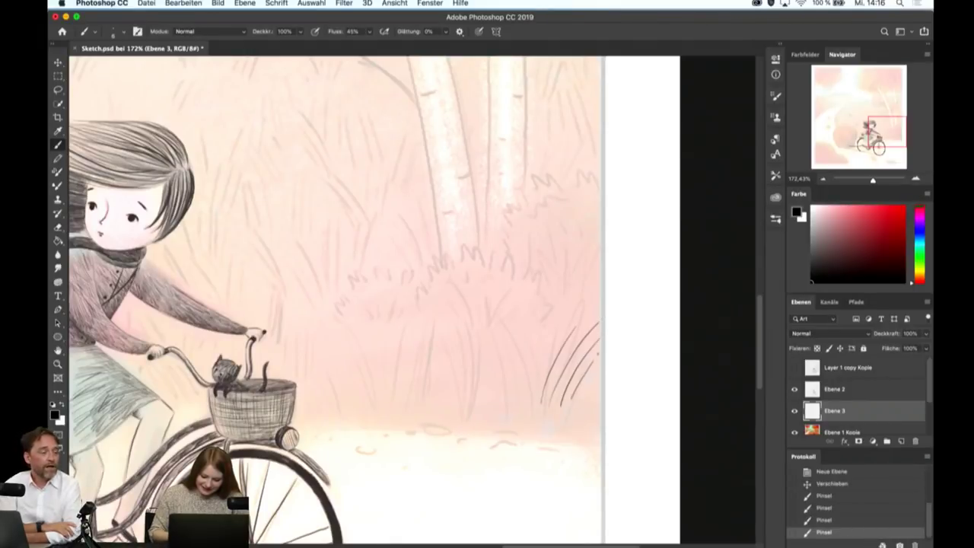
left_click_drag(541, 329, 518, 409)
left_click_drag(526, 311, 503, 386)
scroll(586, 326, "down", 3)
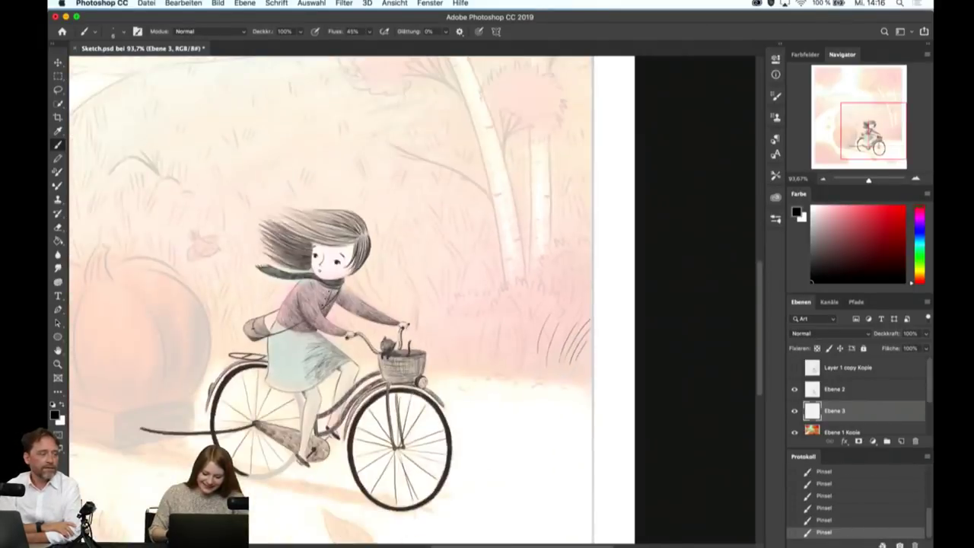
scroll(629, 347, "down", 3)
scroll(629, 347, "down", 2)
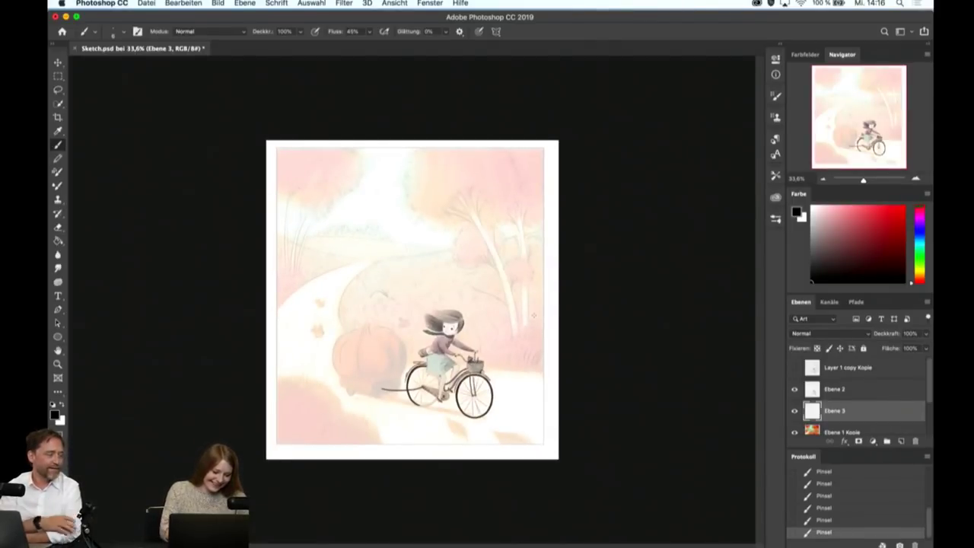
- Marquee-select the whole picture inside the white border, then reselect the Brush tool
left_click(58, 76)
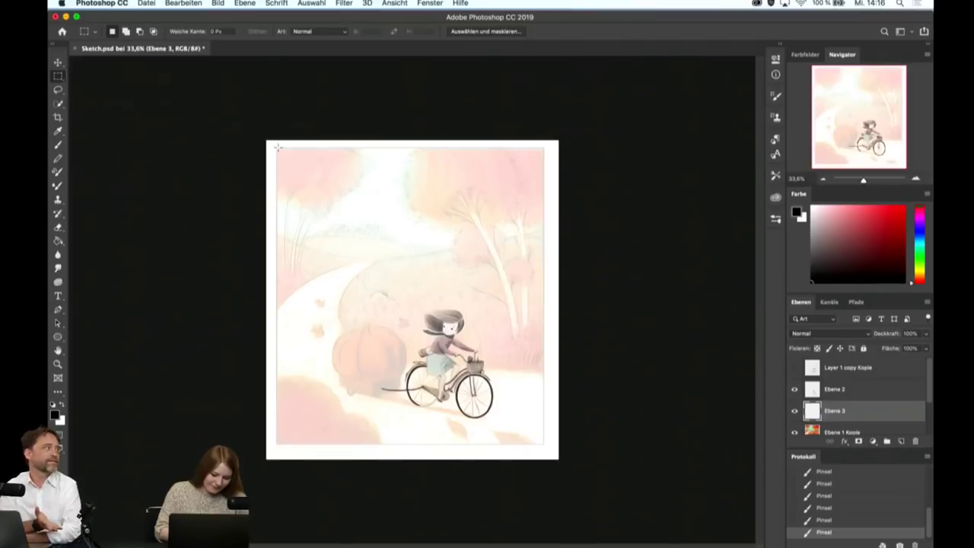
left_click_drag(278, 147, 504, 419)
left_click(406, 126)
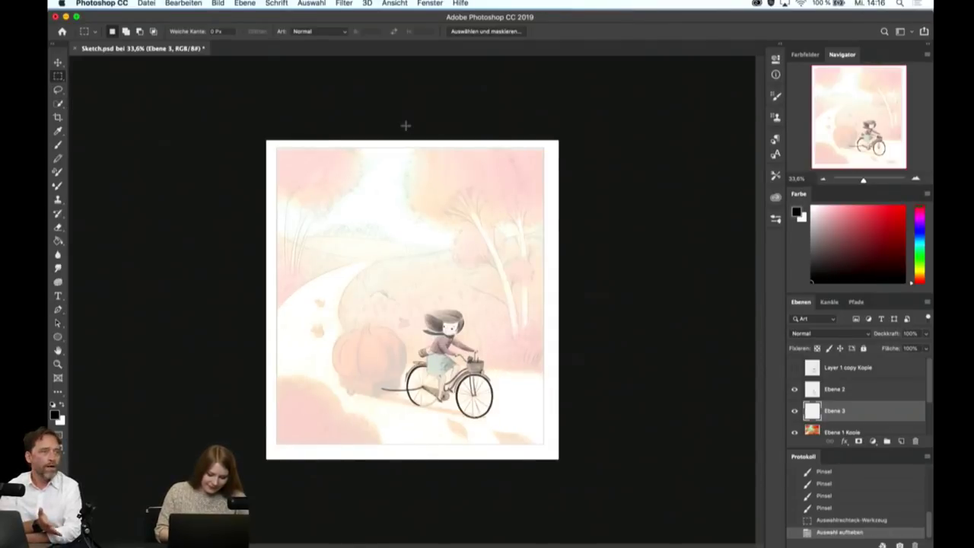
scroll(411, 297, "up", 3)
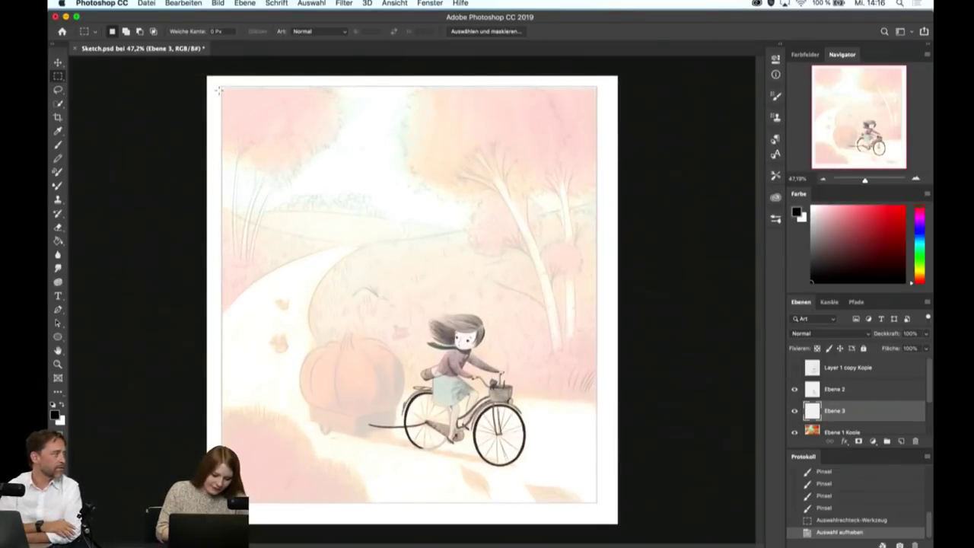
left_click_drag(221, 92, 423, 265)
left_click(424, 267)
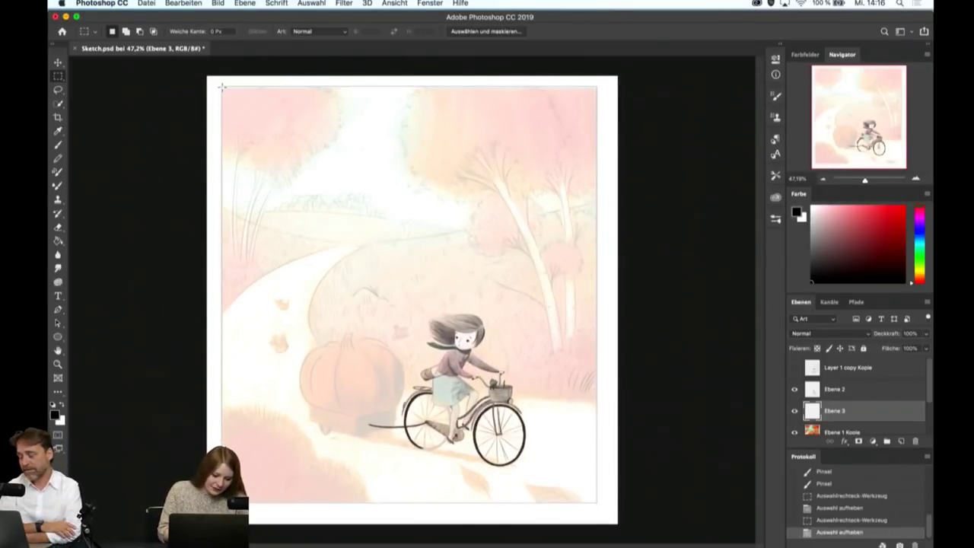
mouse_move(222, 86)
left_mouse_down()
mouse_move(460, 301)
mouse_move(599, 506)
left_mouse_up()
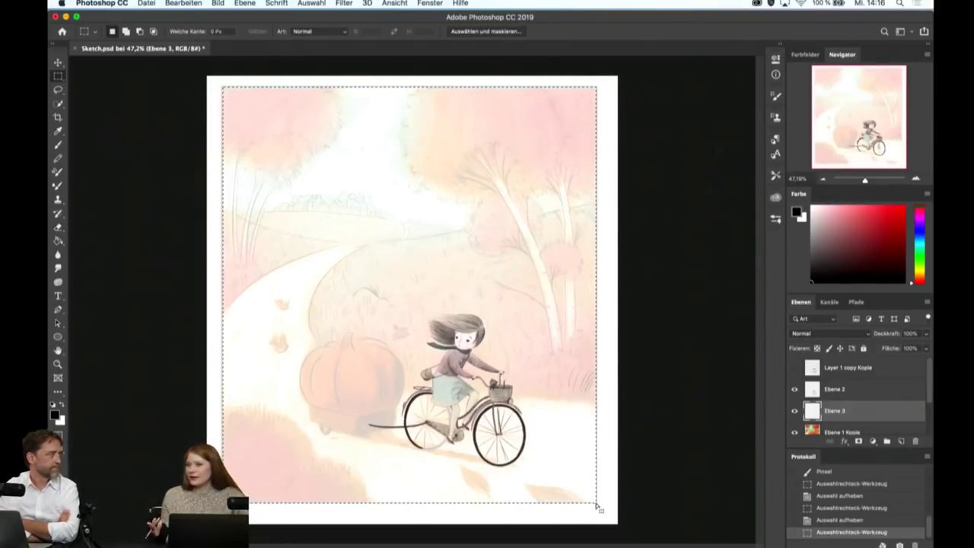
left_click(59, 146)
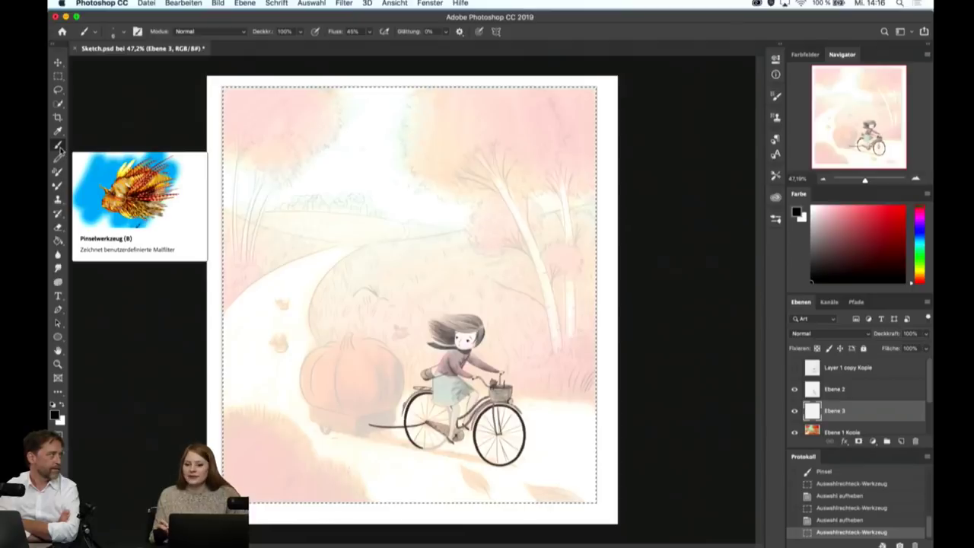
- Draw a dark grass clump right of the basket, extending to the page's right edge
scroll(579, 396, "up", 5)
scroll(579, 396, "up", 3)
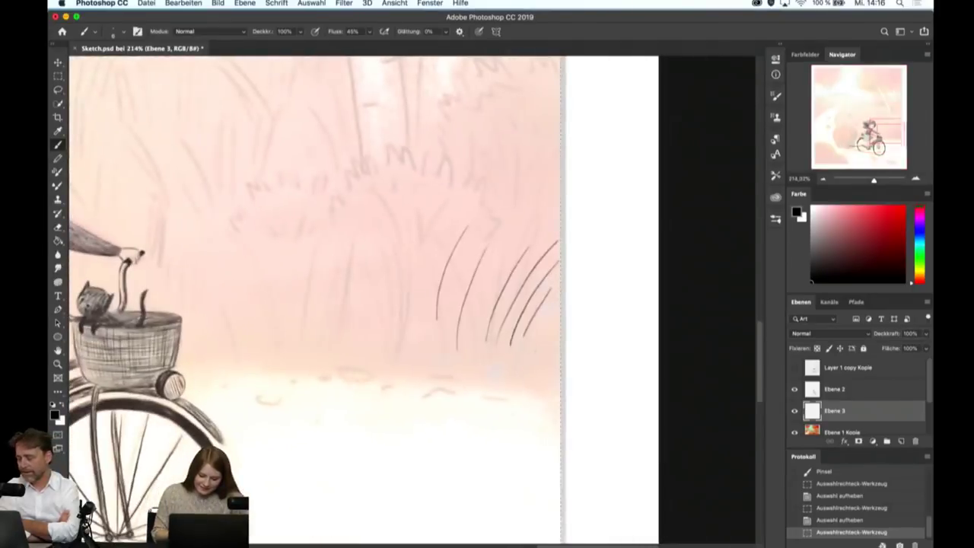
mouse_move(421, 324)
left_mouse_down()
mouse_move(448, 228)
mouse_move(426, 241)
left_mouse_up()
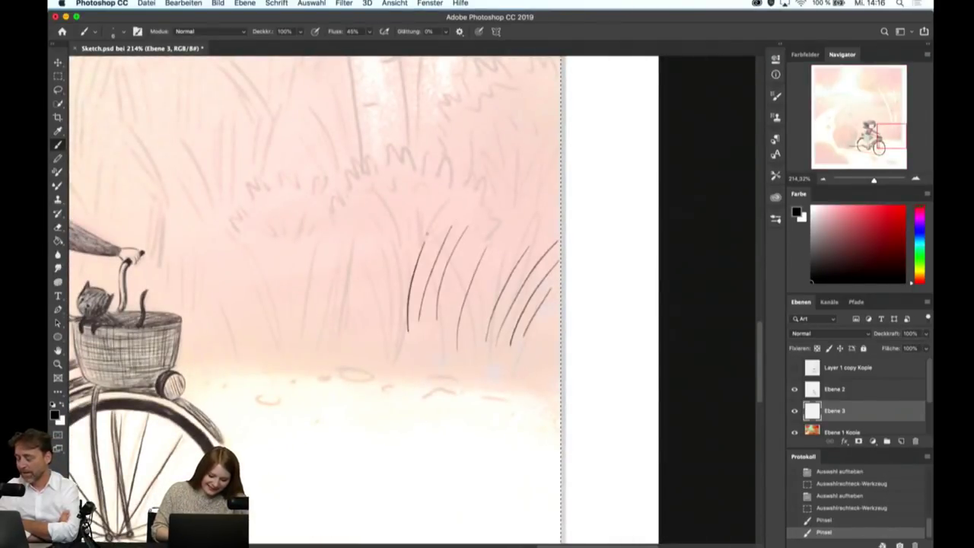
mouse_move(401, 367)
left_mouse_down()
mouse_move(405, 240)
mouse_move(382, 241)
mouse_move(369, 255)
left_mouse_up()
left_click_drag(365, 357, 341, 271)
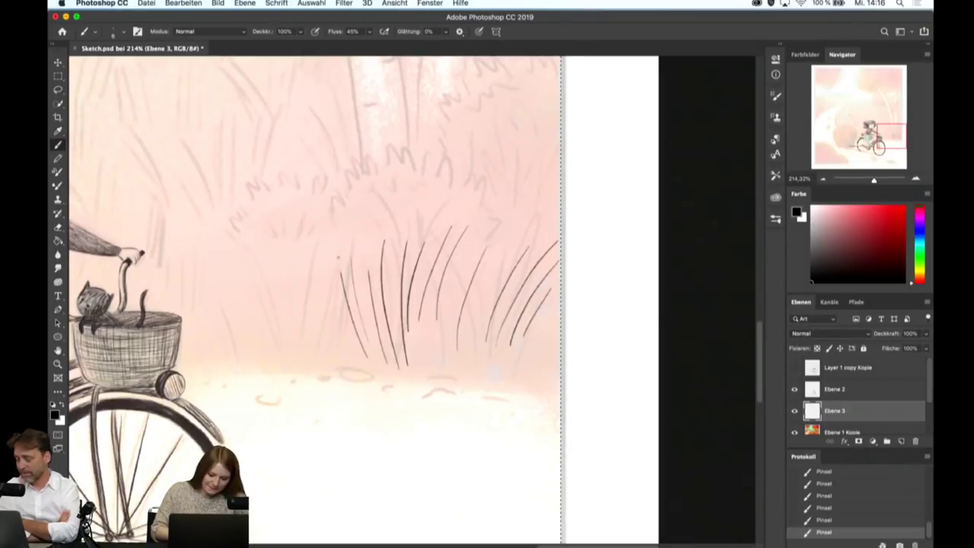
left_click_drag(426, 369, 481, 218)
mouse_move(429, 368)
left_mouse_down()
mouse_move(470, 240)
mouse_move(472, 256)
left_mouse_up()
left_click_drag(461, 376, 507, 157)
left_click_drag(507, 241, 513, 155)
left_click_drag(519, 215, 516, 152)
mouse_move(532, 243)
left_mouse_down()
mouse_move(526, 156)
mouse_move(560, 147)
mouse_move(560, 161)
left_mouse_up()
mouse_move(542, 242)
left_mouse_down()
mouse_move(562, 187)
mouse_move(562, 207)
left_mouse_up()
mouse_move(510, 382)
left_mouse_down()
mouse_move(560, 291)
mouse_move(560, 301)
left_mouse_up()
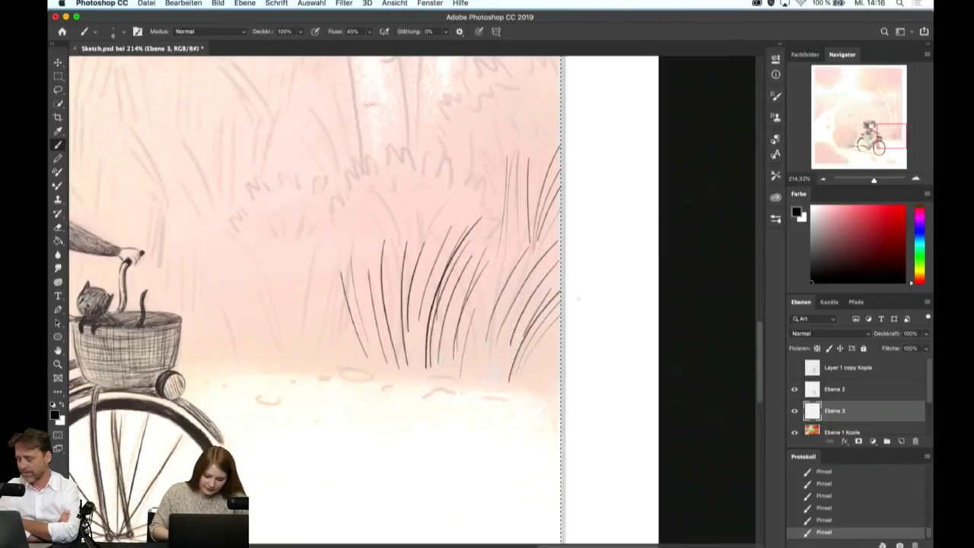
mouse_move(531, 367)
left_mouse_down()
mouse_move(560, 327)
mouse_move(637, 314)
mouse_move(698, 398)
left_mouse_up()
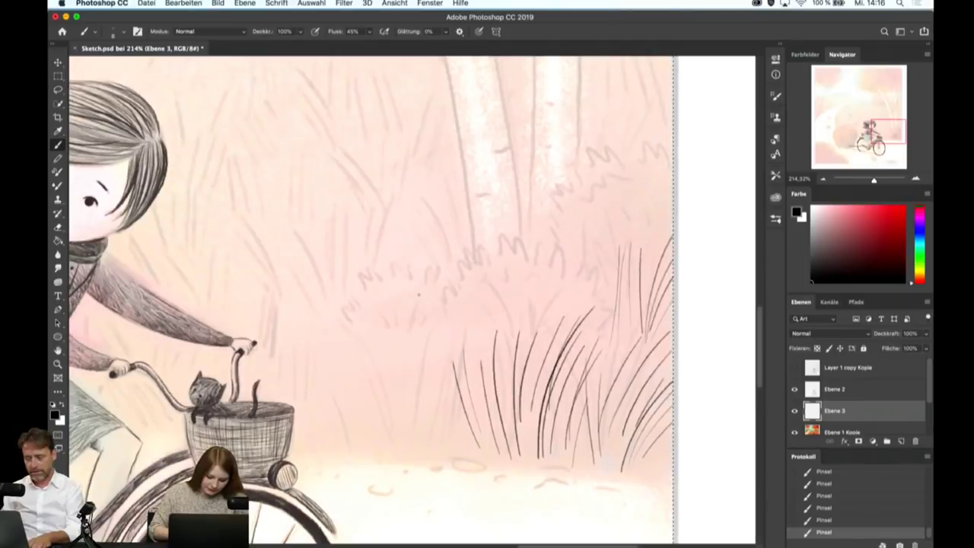
- Add long and short grass blades to the lower clump and its left side
mouse_move(405, 438)
left_mouse_down()
mouse_move(463, 318)
mouse_move(462, 332)
left_mouse_up()
left_click_drag(430, 403, 463, 344)
left_click_drag(431, 421, 473, 347)
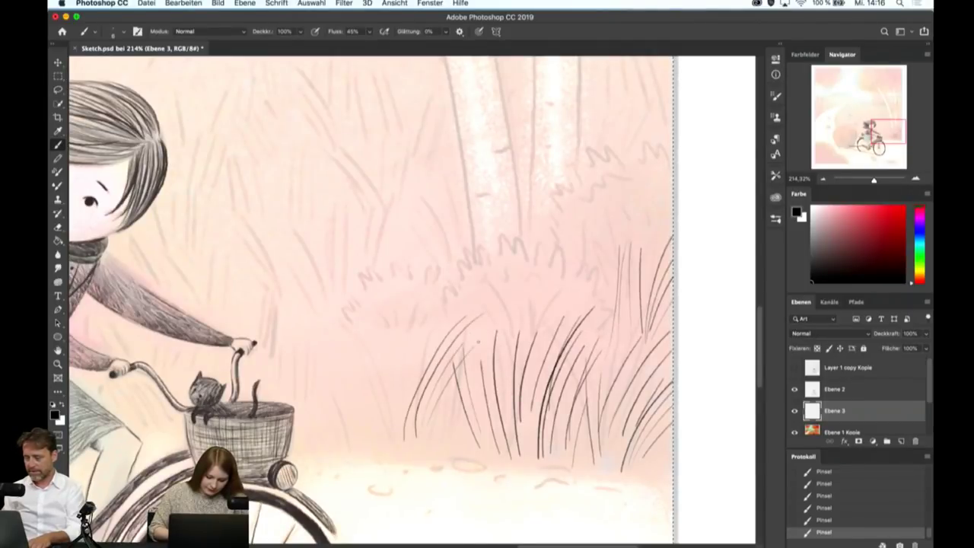
scroll(465, 376, "up", 2)
mouse_move(357, 449)
left_mouse_down()
mouse_move(399, 300)
mouse_move(405, 338)
left_mouse_up()
- Draw a small grass tuft of short upright blades behind the clump
mouse_move(307, 307)
left_mouse_down()
mouse_move(328, 296)
mouse_move(353, 248)
left_mouse_up()
left_click_drag(352, 270, 359, 244)
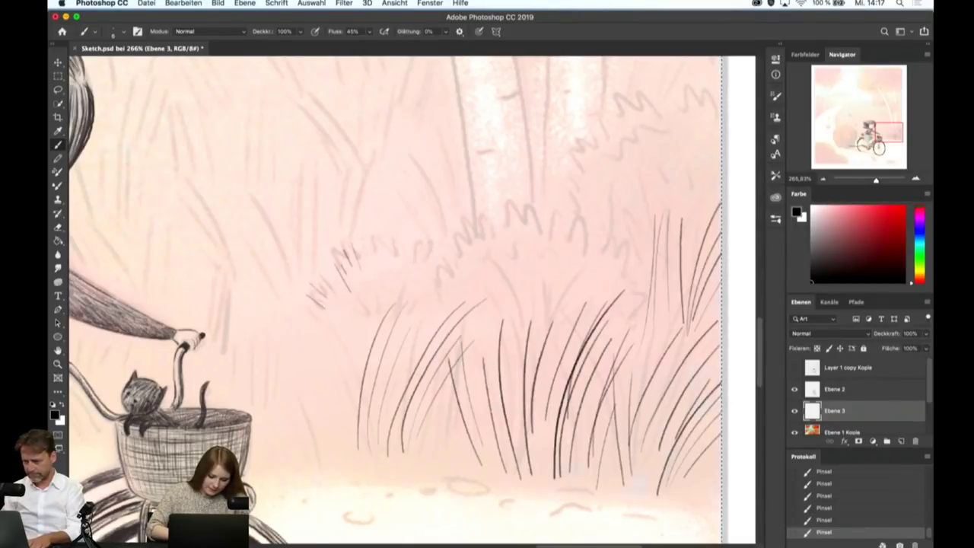
mouse_move(385, 282)
left_mouse_down()
mouse_move(392, 241)
mouse_move(378, 271)
left_mouse_up()
left_click_drag(382, 288, 385, 268)
mouse_move(398, 244)
left_mouse_down()
mouse_move(397, 286)
mouse_move(424, 248)
left_mouse_up()
mouse_move(416, 278)
left_mouse_down()
mouse_move(431, 247)
mouse_move(478, 226)
left_mouse_up()
- Draw a second grass tuft beside the first and fill it with fine blades
left_click_drag(484, 264, 504, 211)
left_click_drag(502, 263, 513, 209)
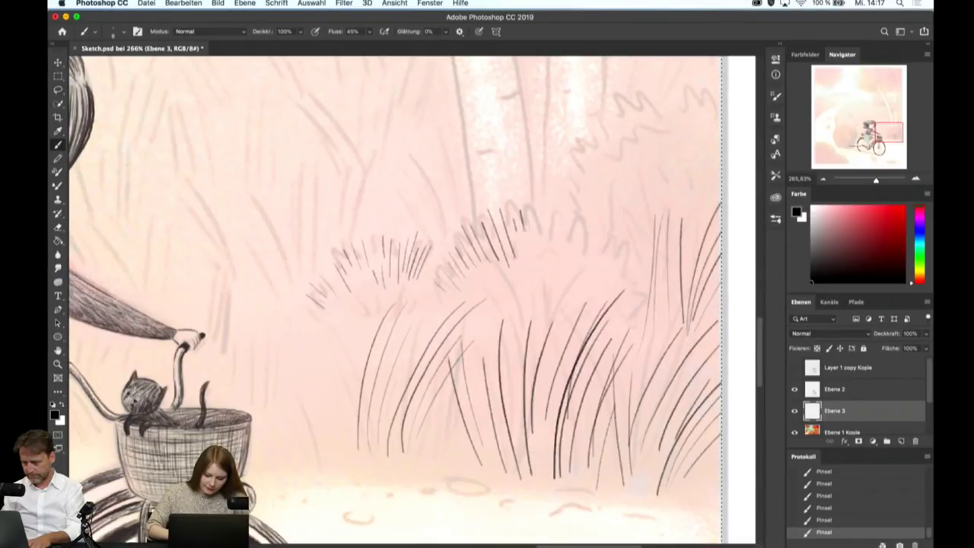
left_click_drag(520, 274, 528, 233)
left_click_drag(540, 259, 546, 209)
left_click_drag(565, 263, 576, 227)
mouse_move(571, 260)
left_mouse_down()
mouse_move(586, 227)
mouse_move(596, 230)
left_mouse_up()
left_click_drag(586, 268, 608, 219)
left_click_drag(594, 281, 614, 240)
left_click_drag(606, 286, 629, 259)
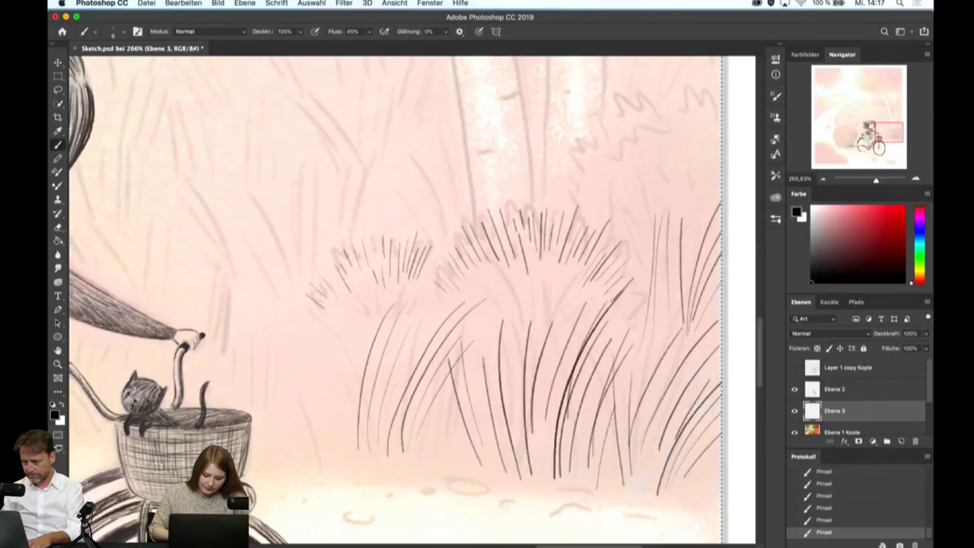
left_click_drag(537, 286, 539, 262)
left_click_drag(547, 274, 548, 237)
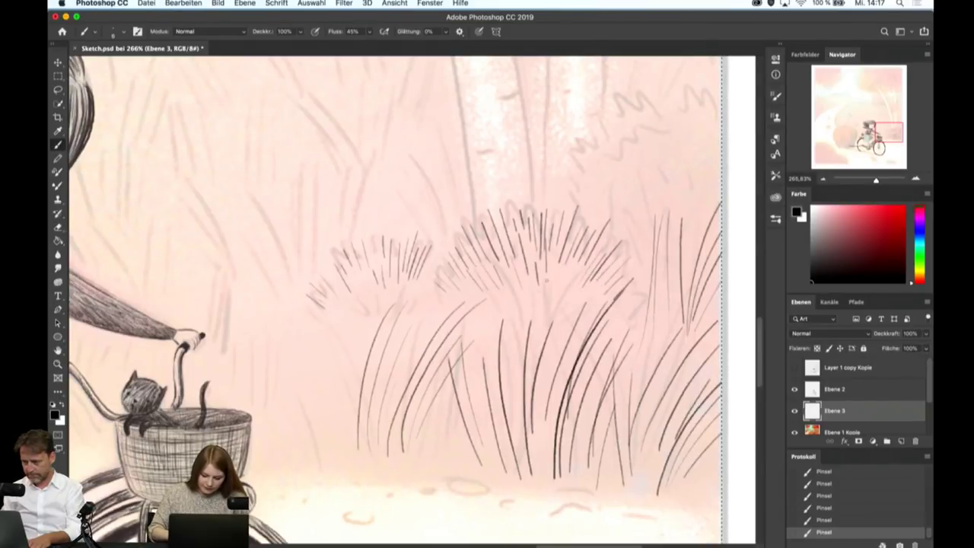
left_click_drag(555, 293, 558, 253)
mouse_move(563, 295)
left_mouse_down()
mouse_move(570, 246)
mouse_move(580, 251)
left_mouse_up()
left_click_drag(587, 303, 607, 263)
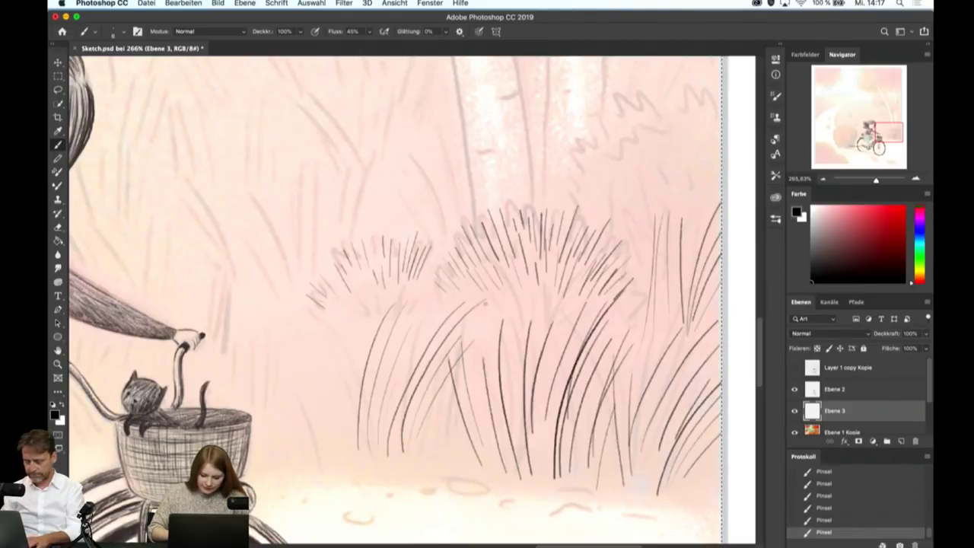
- Add thin blades at the grass base, extending the clump left toward the basket
mouse_move(496, 286)
left_mouse_down()
mouse_move(490, 370)
mouse_move(510, 402)
left_mouse_up()
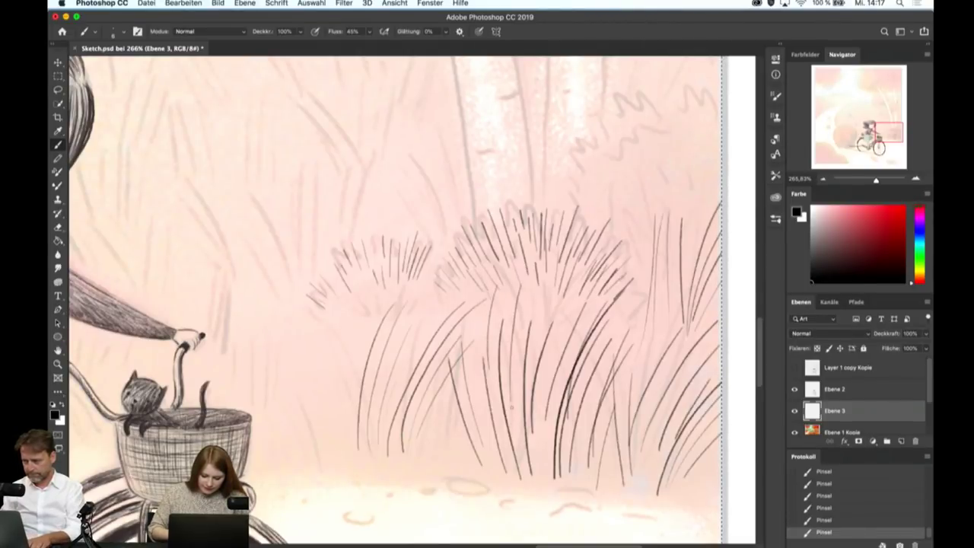
left_click_drag(447, 368, 441, 446)
left_click_drag(456, 396, 453, 452)
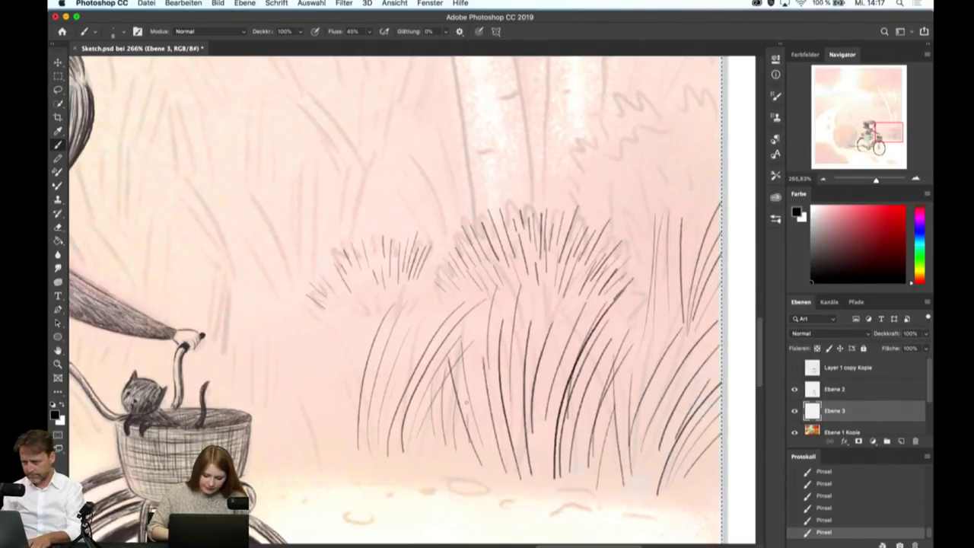
left_click_drag(350, 355, 344, 462)
left_click_drag(340, 389, 334, 458)
mouse_move(339, 404)
left_mouse_down()
mouse_move(325, 479)
mouse_move(309, 472)
left_mouse_up()
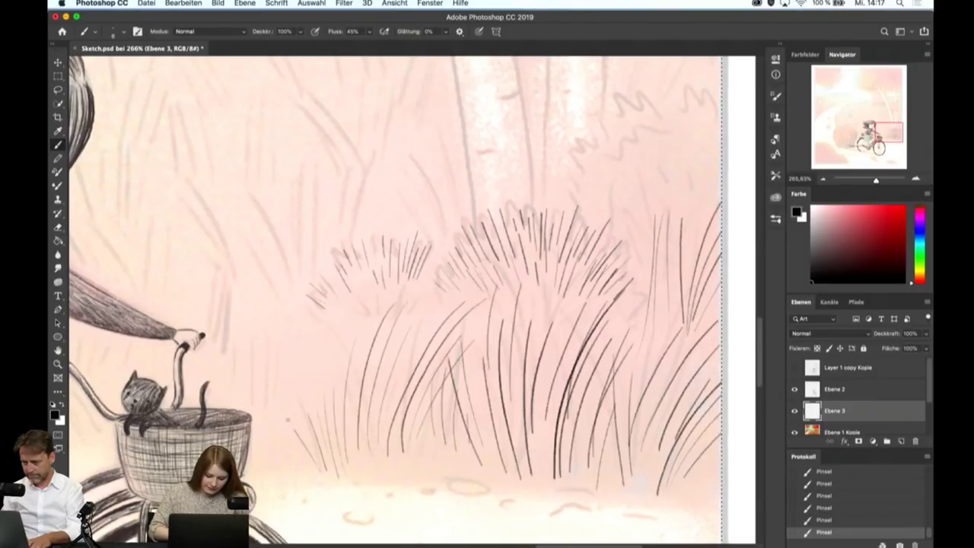
mouse_move(310, 337)
left_mouse_down()
mouse_move(302, 420)
mouse_move(284, 437)
left_mouse_up()
left_click_drag(349, 281, 334, 375)
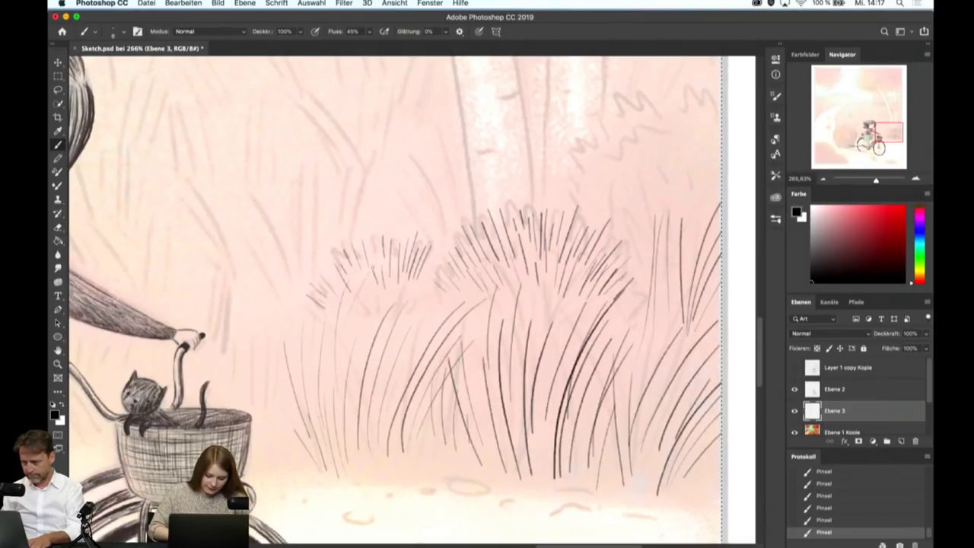
left_click_drag(431, 293, 402, 352)
left_click_drag(454, 280, 398, 379)
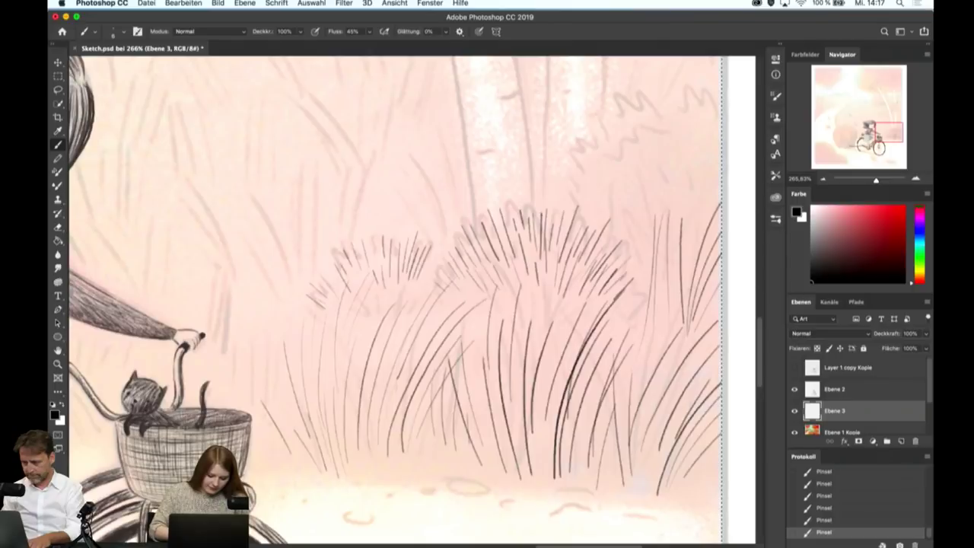
left_click_drag(280, 376, 310, 462)
left_click_drag(270, 329, 286, 424)
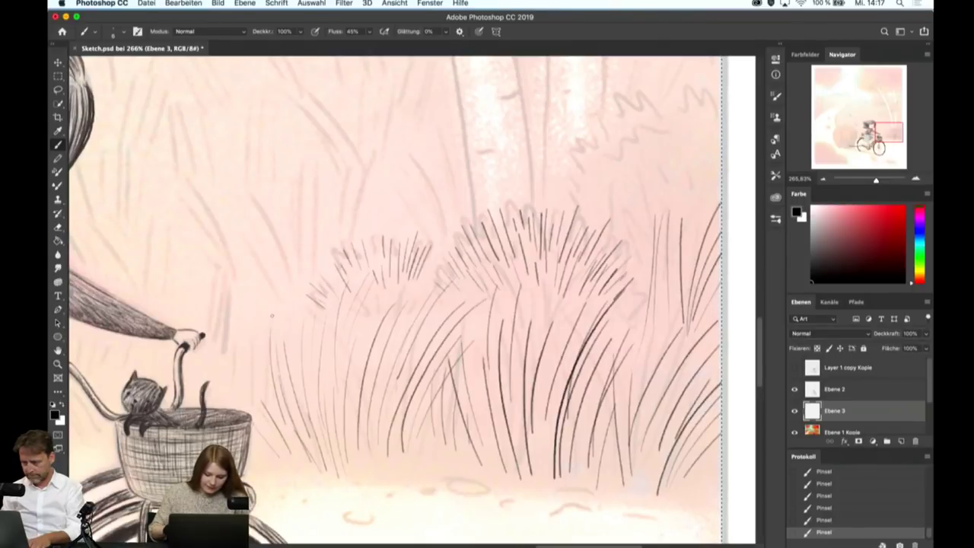
- Ink an upper grass cluster near the right edge, extending it leftward and downward
scroll(419, 316, "right", 5)
scroll(575, 320, "right", 5)
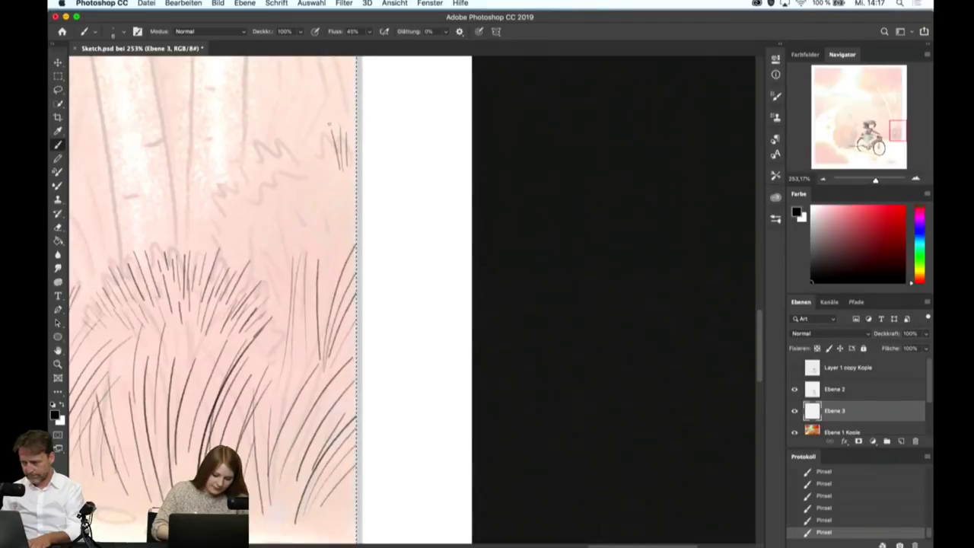
left_click_drag(333, 161, 328, 139)
left_click_drag(331, 181, 306, 115)
left_click_drag(308, 167, 298, 134)
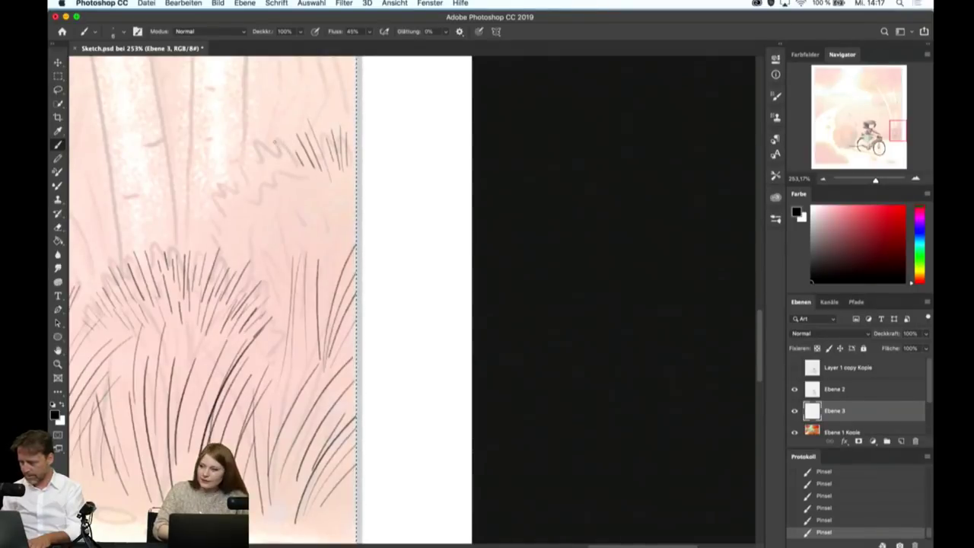
left_click_drag(290, 175, 271, 139)
left_click_drag(282, 159, 263, 132)
left_click_drag(288, 177, 260, 143)
mouse_move(279, 175)
left_mouse_down()
mouse_move(256, 147)
mouse_move(253, 155)
left_mouse_up()
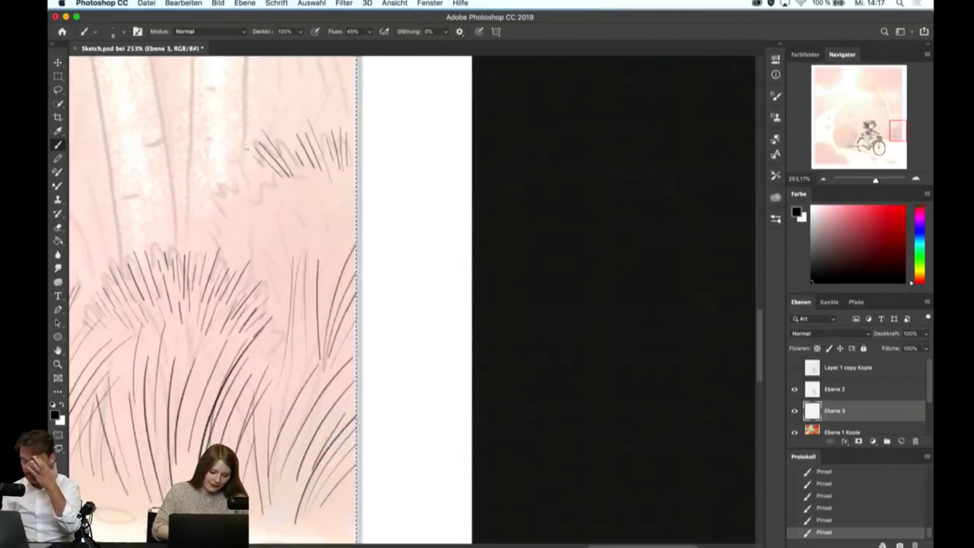
left_click_drag(271, 193, 248, 167)
left_click_drag(253, 186, 236, 166)
left_click_drag(257, 217, 225, 184)
left_click_drag(233, 209, 212, 191)
left_click_drag(244, 230, 216, 213)
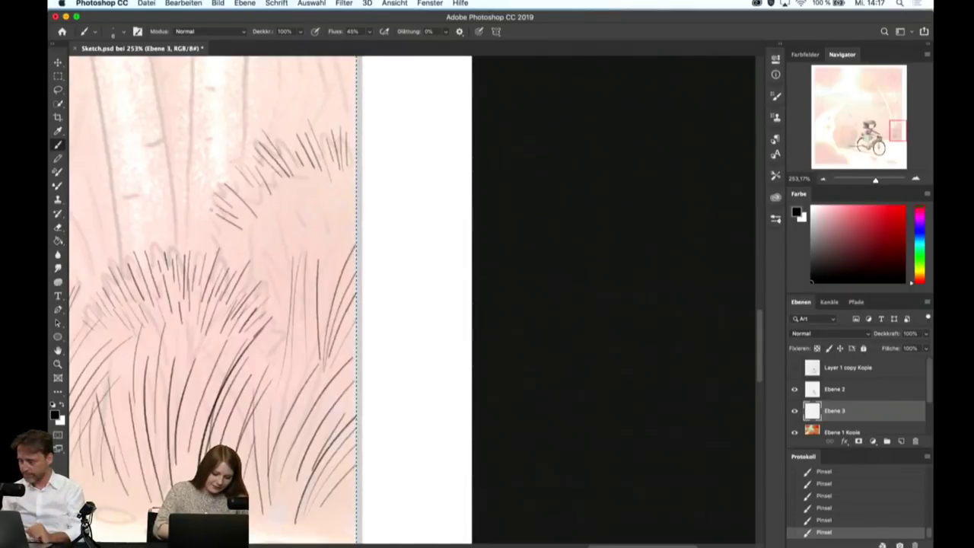
left_click_drag(306, 184, 309, 235)
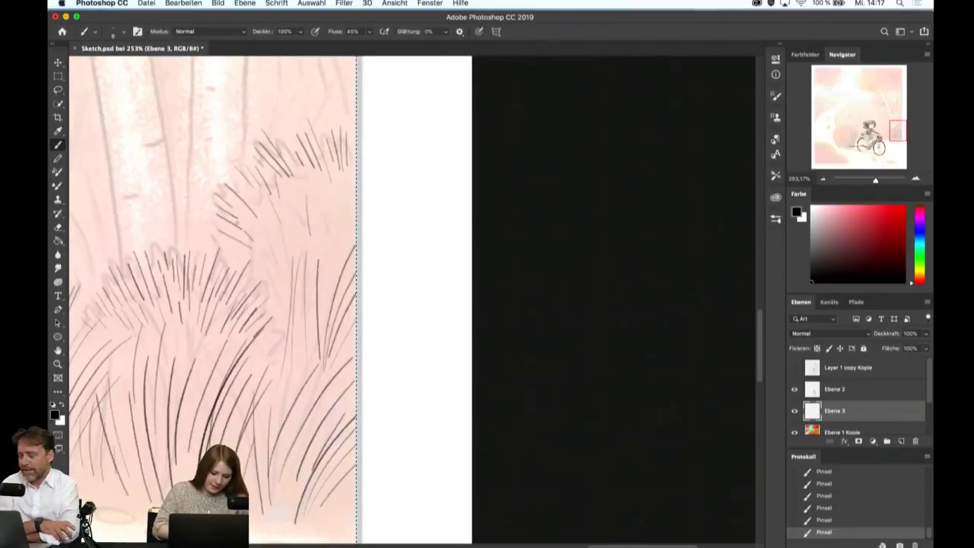
- Ink more grass blades along the right edge, including long blades lower down
left_click_drag(269, 254, 258, 226)
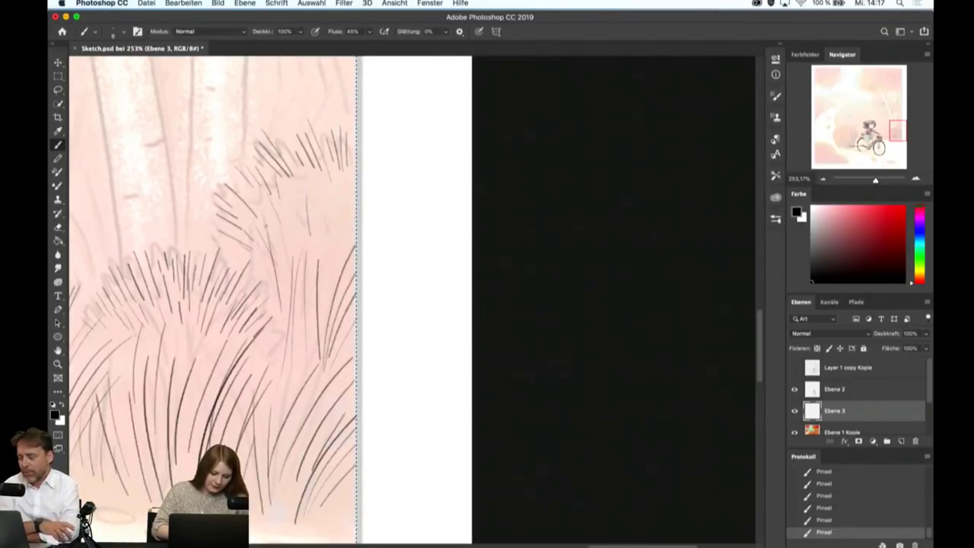
left_click_drag(282, 312, 268, 232)
left_click_drag(273, 291, 256, 226)
left_click_drag(278, 423, 306, 353)
left_click_drag(278, 397, 312, 315)
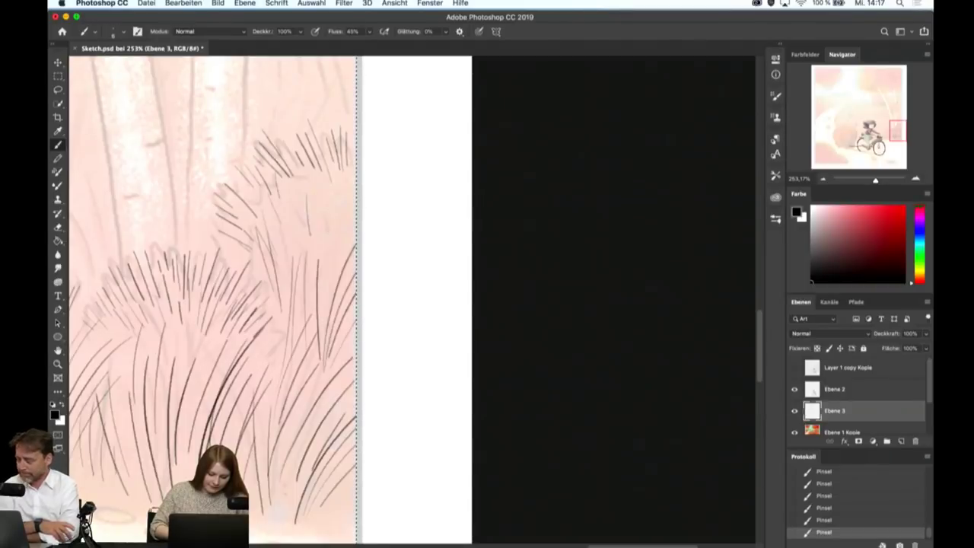
left_click_drag(287, 481, 297, 411)
left_click_drag(291, 515, 312, 416)
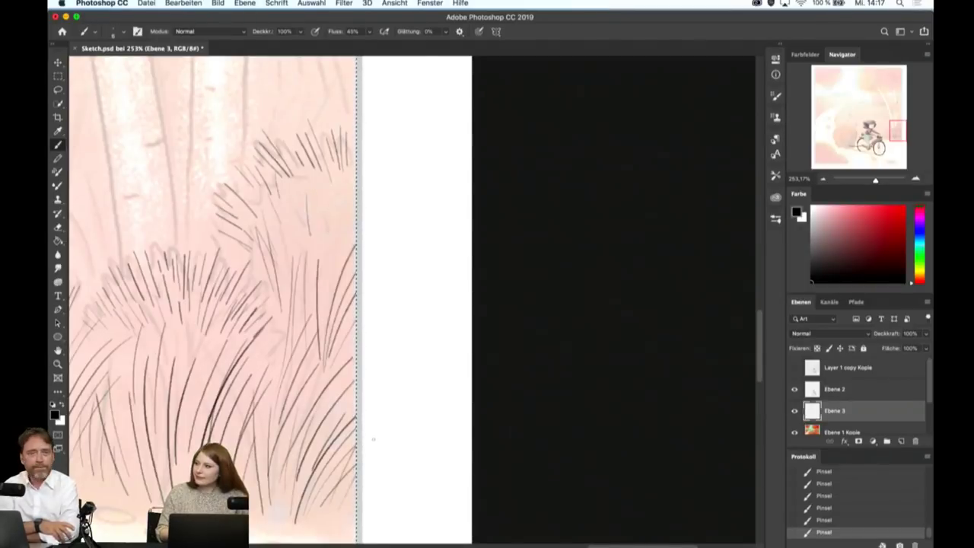
scroll(353, 329, "left", 2)
- Ink a tuft of grass blades beside the birch trunks, fanning up and leftward
scroll(353, 329, "left", 2)
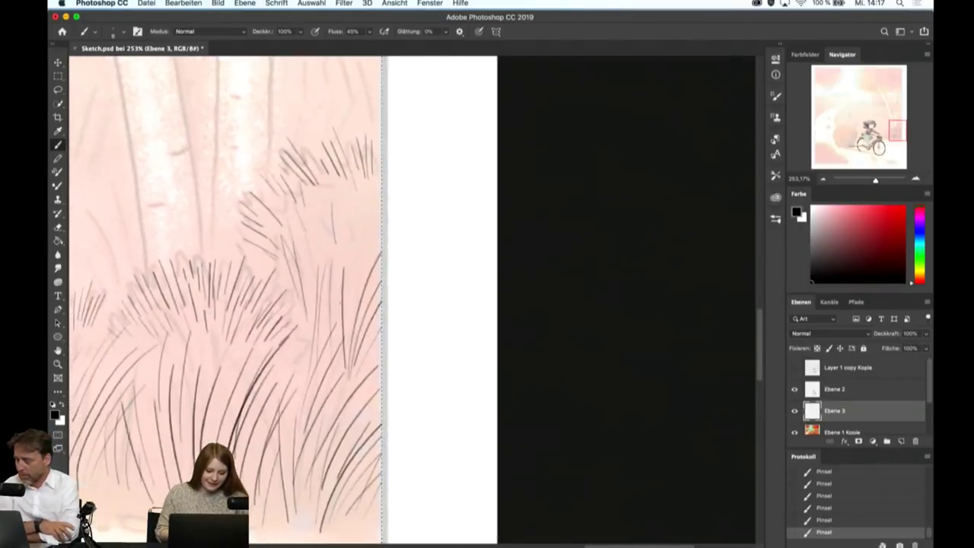
scroll(346, 316, "left", 15)
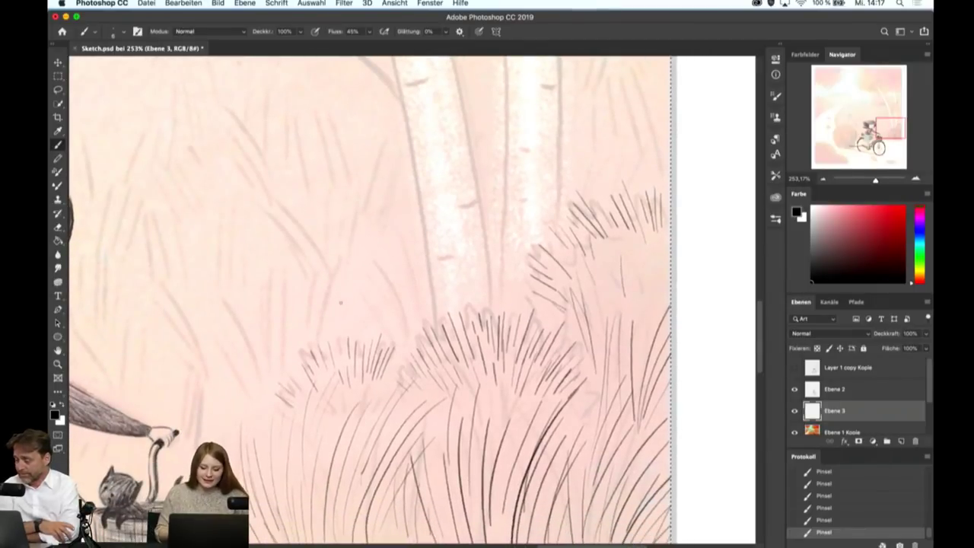
mouse_move(396, 343)
left_mouse_down()
mouse_move(397, 268)
mouse_move(417, 257)
mouse_move(413, 285)
left_mouse_up()
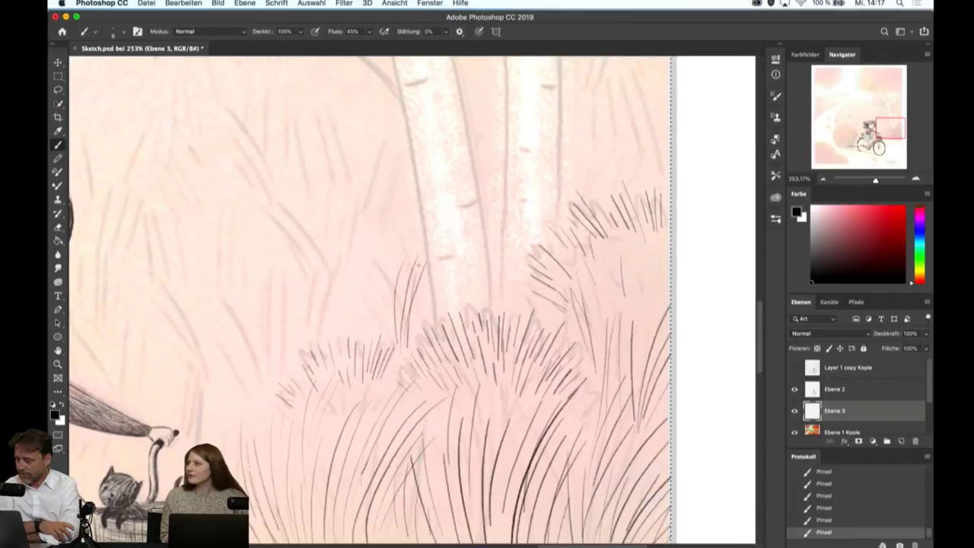
left_click_drag(388, 335, 379, 273)
left_click_drag(380, 309, 365, 260)
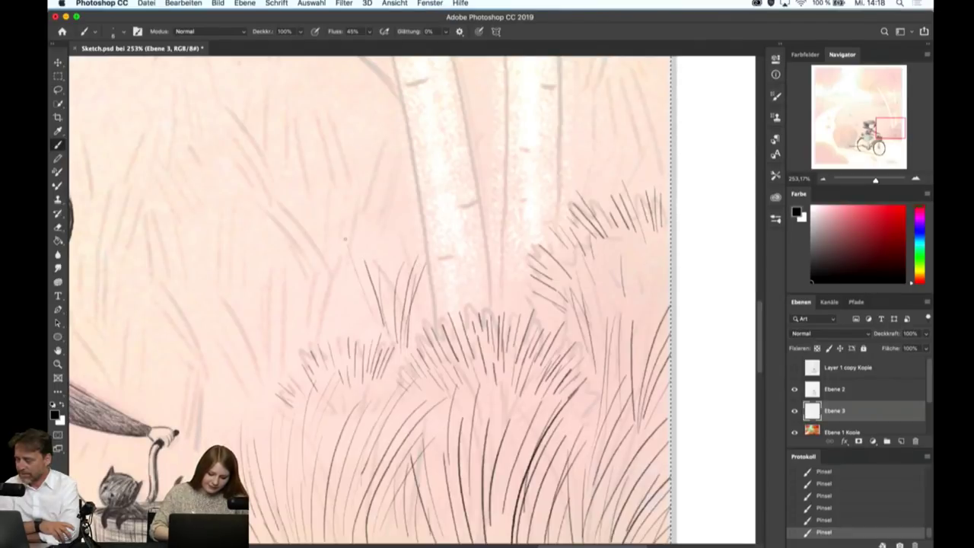
left_click_drag(385, 298, 394, 191)
left_click_drag(393, 310, 406, 188)
mouse_move(379, 301)
left_mouse_down()
mouse_move(356, 190)
mouse_move(338, 247)
left_mouse_up()
left_click_drag(366, 320, 325, 267)
mouse_move(376, 339)
left_mouse_down()
mouse_move(340, 290)
mouse_move(320, 297)
mouse_move(359, 277)
left_mouse_up()
mouse_move(359, 346)
left_mouse_down()
mouse_move(322, 262)
mouse_move(298, 269)
left_mouse_up()
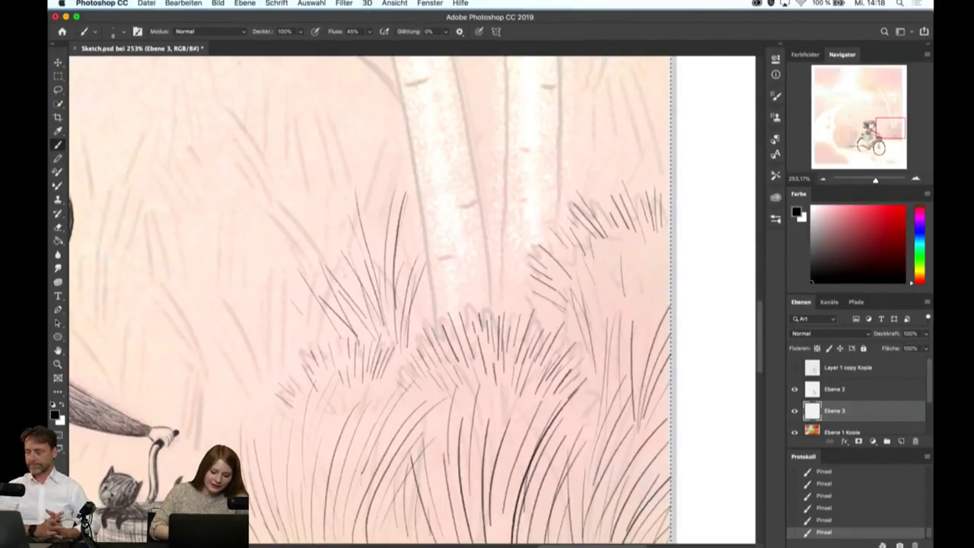
mouse_move(321, 346)
left_mouse_down()
mouse_move(274, 275)
mouse_move(248, 301)
left_mouse_up()
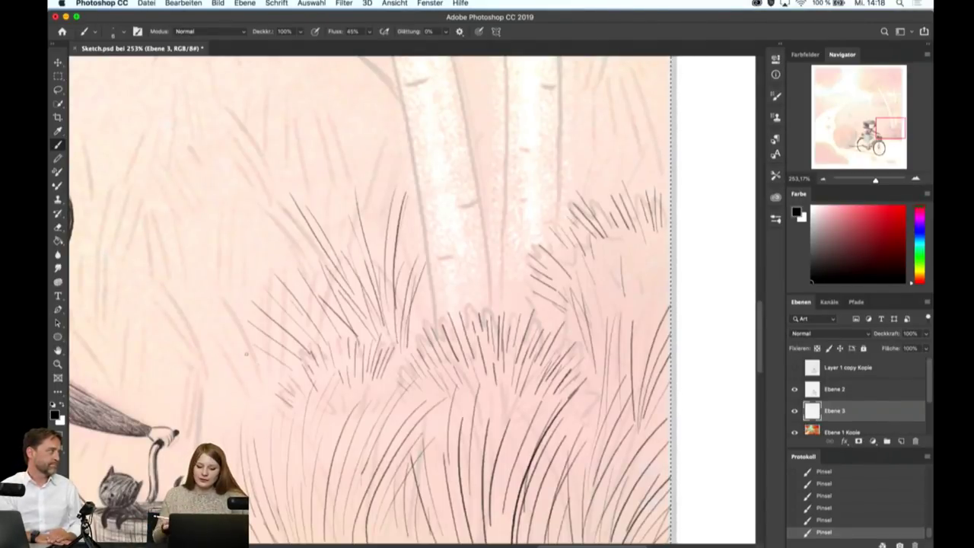
- Ink tall grass blades in the right-hand tuft and clump
left_click_drag(601, 205, 609, 125)
left_click_drag(595, 201, 587, 125)
mouse_move(584, 204)
left_mouse_down()
mouse_move(568, 136)
mouse_move(559, 142)
left_mouse_up()
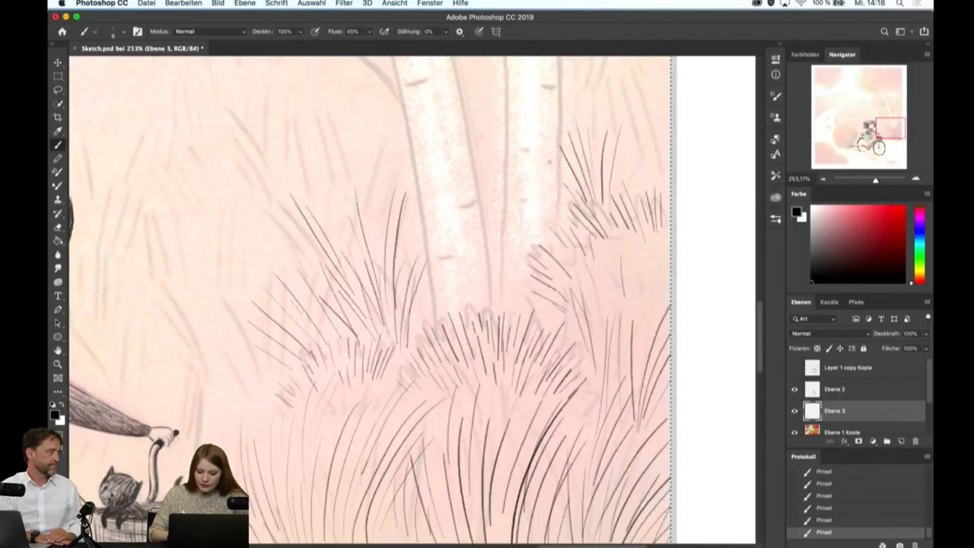
mouse_move(623, 192)
left_mouse_down()
mouse_move(630, 111)
mouse_move(653, 114)
left_mouse_up()
left_click_drag(651, 199, 658, 139)
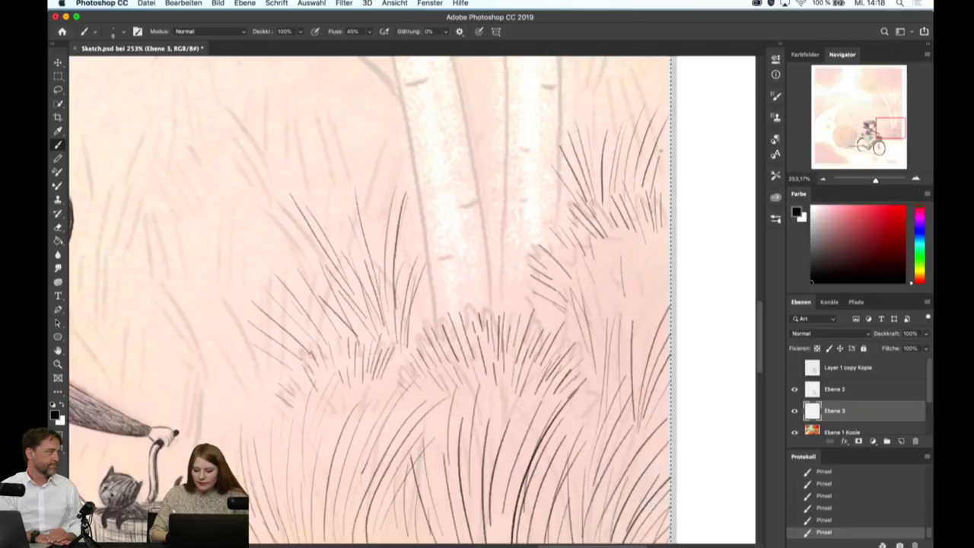
scroll(373, 301, "up", 3)
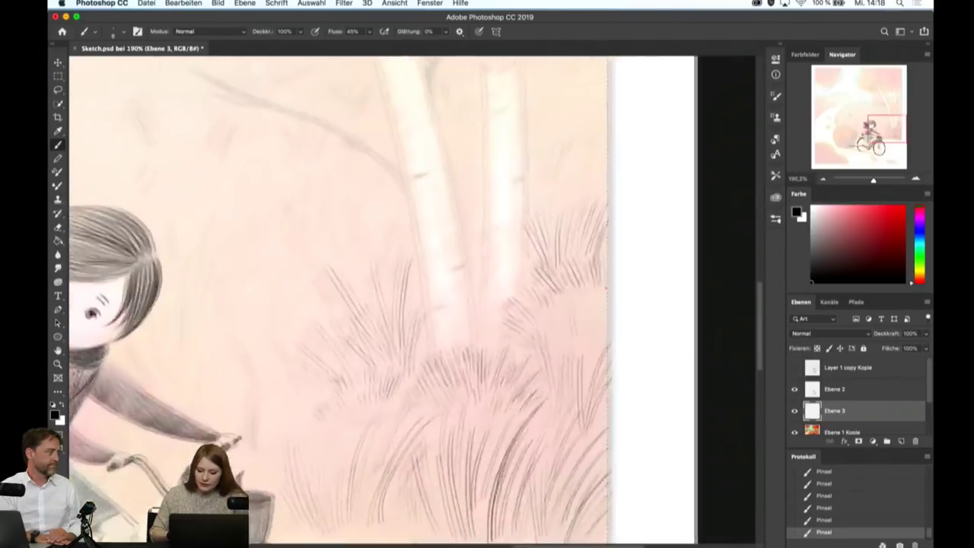
scroll(373, 301, "right", 3)
mouse_move(539, 230)
left_mouse_down()
mouse_move(557, 129)
mouse_move(545, 118)
left_mouse_up()
left_click_drag(518, 219, 522, 139)
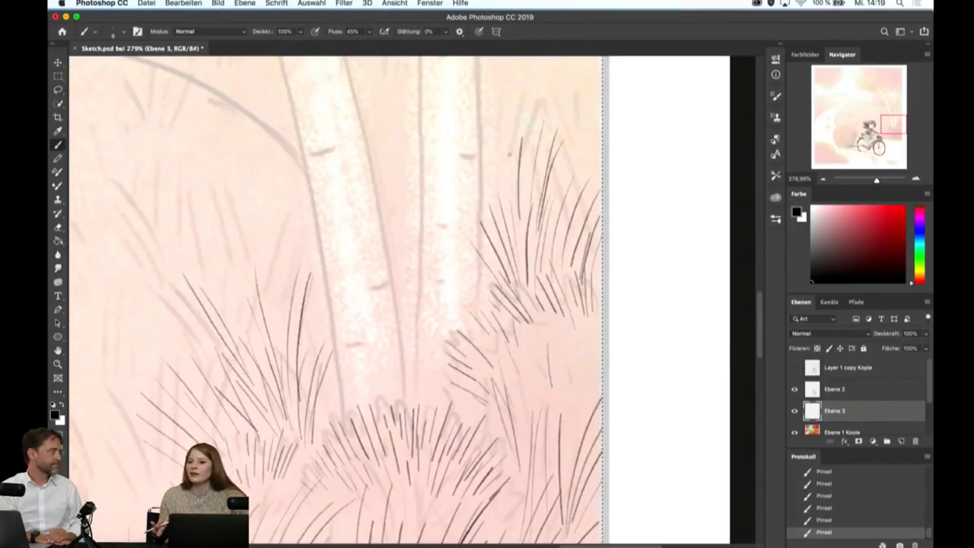
- Add tall blades beside and between the trunks, plus short blades at the trunk base
mouse_move(557, 208)
left_mouse_down()
mouse_move(581, 132)
mouse_move(583, 143)
mouse_move(583, 158)
mouse_move(565, 83)
mouse_move(548, 86)
left_mouse_up()
left_click_drag(516, 196, 515, 94)
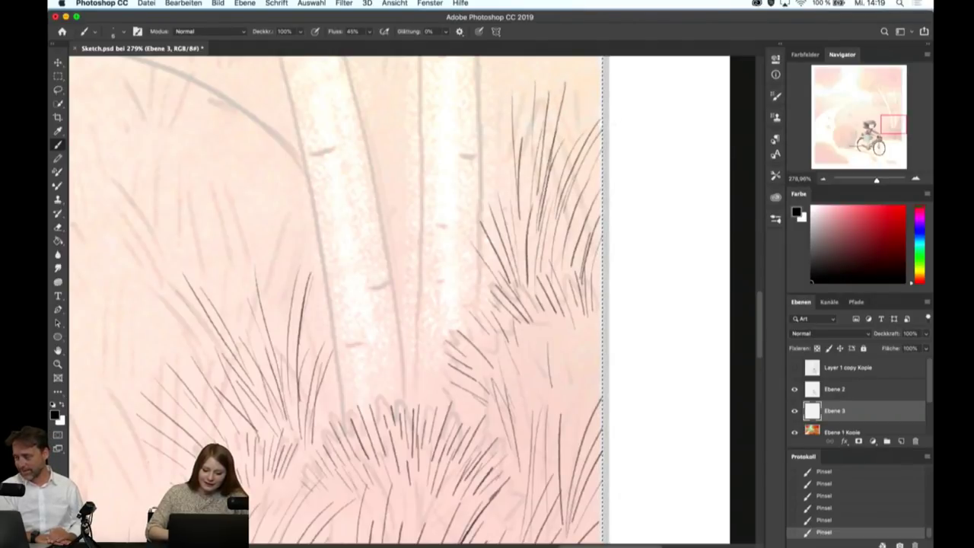
left_click_drag(503, 226, 507, 103)
mouse_move(492, 220)
left_mouse_down()
mouse_move(500, 95)
mouse_move(487, 105)
left_mouse_up()
left_click_drag(408, 328, 402, 199)
mouse_move(411, 363)
left_mouse_down()
mouse_move(407, 232)
mouse_move(415, 233)
mouse_move(392, 229)
left_mouse_up()
left_click_drag(405, 399, 423, 315)
left_click_drag(426, 406, 432, 315)
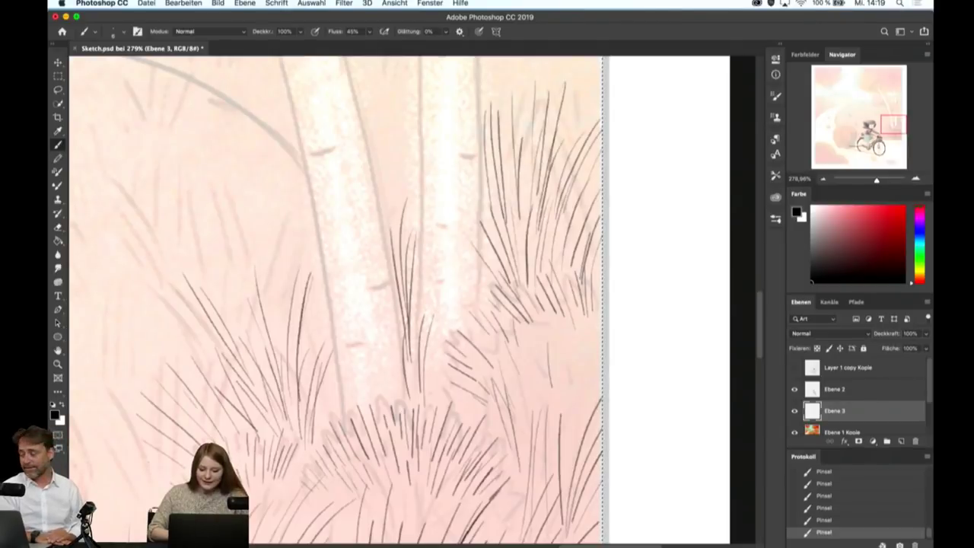
left_click_drag(432, 390, 441, 311)
left_click_drag(438, 404, 447, 314)
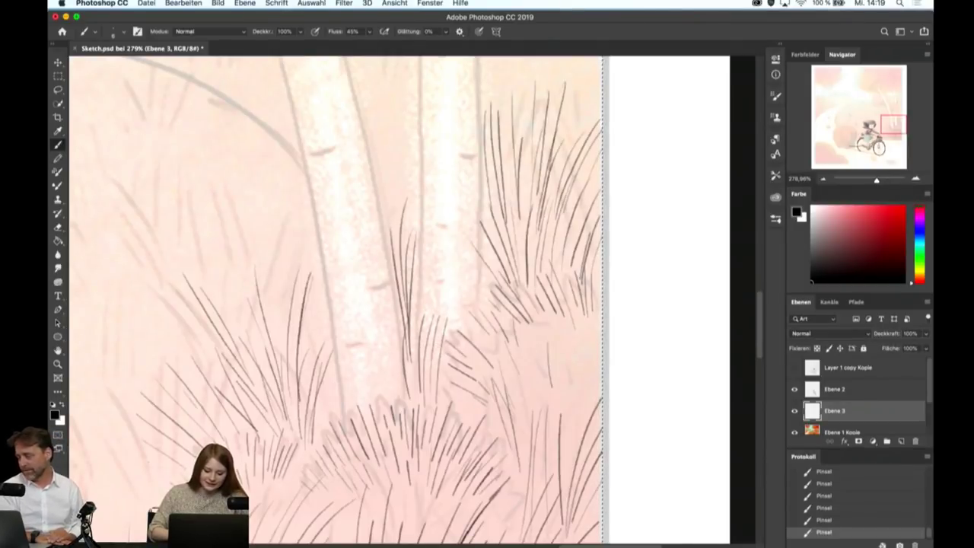
- Fill out the lower tuft with blades, undoing one bad stroke and redrawing it
left_click_drag(381, 403, 401, 321)
mouse_move(367, 399)
left_mouse_down()
mouse_move(391, 323)
mouse_move(358, 348)
left_mouse_up()
left_click_drag(324, 398, 335, 333)
left_click_drag(315, 426, 326, 335)
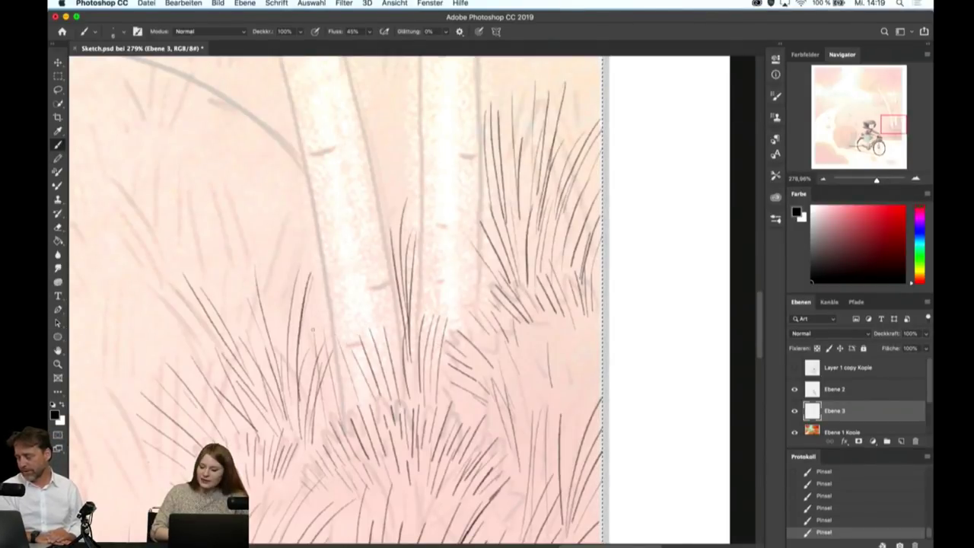
scroll(350, 332, "left", 10)
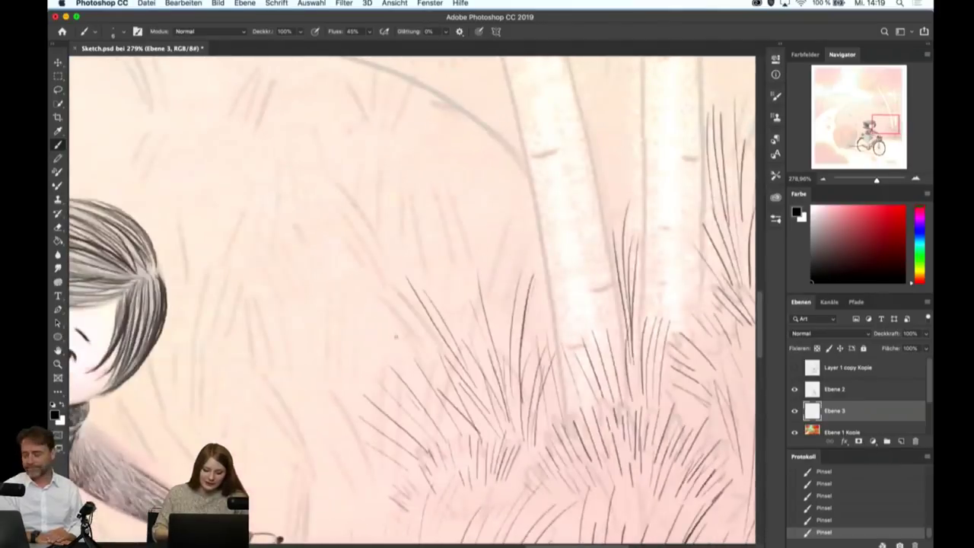
key("ctrl+z")
left_click_drag(502, 342, 496, 233)
mouse_move(497, 341)
left_mouse_down()
mouse_move(483, 236)
mouse_move(469, 227)
mouse_move(445, 236)
left_mouse_up()
left_click_drag(470, 344, 426, 239)
- Ink long grass blades in the foreground clump, extending it to the left
mouse_move(390, 496)
left_mouse_down()
mouse_move(336, 405)
mouse_move(328, 429)
left_mouse_up()
left_click_drag(390, 470, 368, 400)
mouse_move(379, 438)
left_mouse_down()
mouse_move(358, 323)
mouse_move(368, 311)
left_mouse_up()
left_click_drag(385, 435, 367, 328)
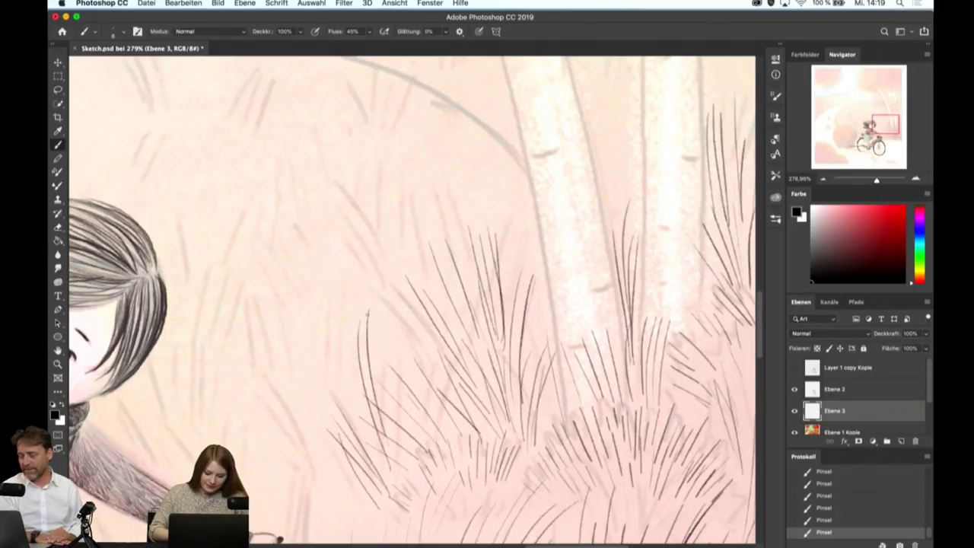
left_click_drag(372, 419, 334, 307)
left_click_drag(362, 417, 327, 335)
left_click_drag(383, 369, 374, 289)
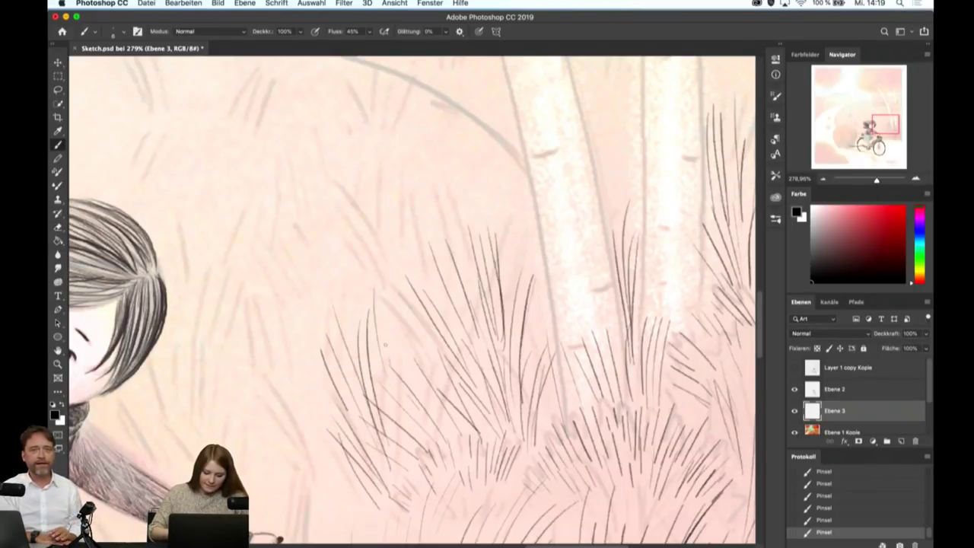
- Ink a few grass blades just right of the handlebar
scroll(411, 296, "down", 5)
scroll(411, 296, "left", 5)
mouse_move(461, 392)
left_mouse_down()
mouse_move(449, 285)
mouse_move(454, 295)
left_mouse_up()
left_click_drag(471, 391, 469, 300)
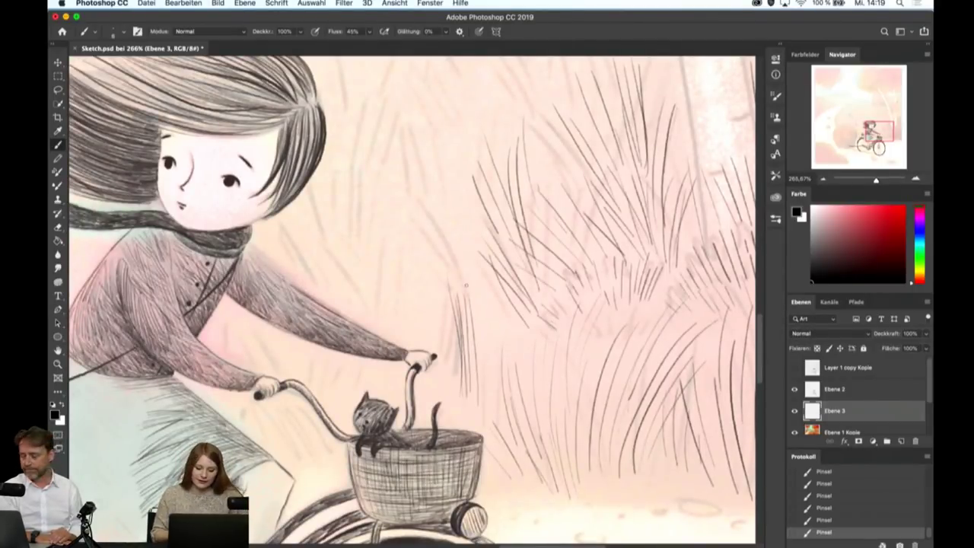
- Add short grass blades beside the handlebar grip, then hide and reshow Ebene 3 to compare
mouse_move(478, 299)
left_mouse_down()
mouse_move(481, 379)
mouse_move(489, 315)
left_mouse_up()
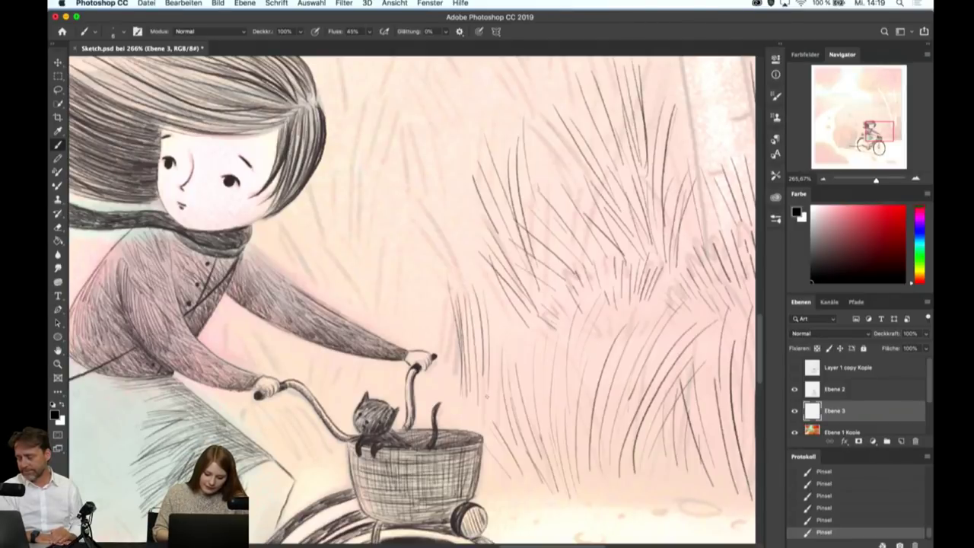
left_click_drag(498, 390, 499, 304)
left_click_drag(507, 312, 504, 385)
left_click_drag(424, 370, 445, 418)
left_click_drag(440, 387, 452, 425)
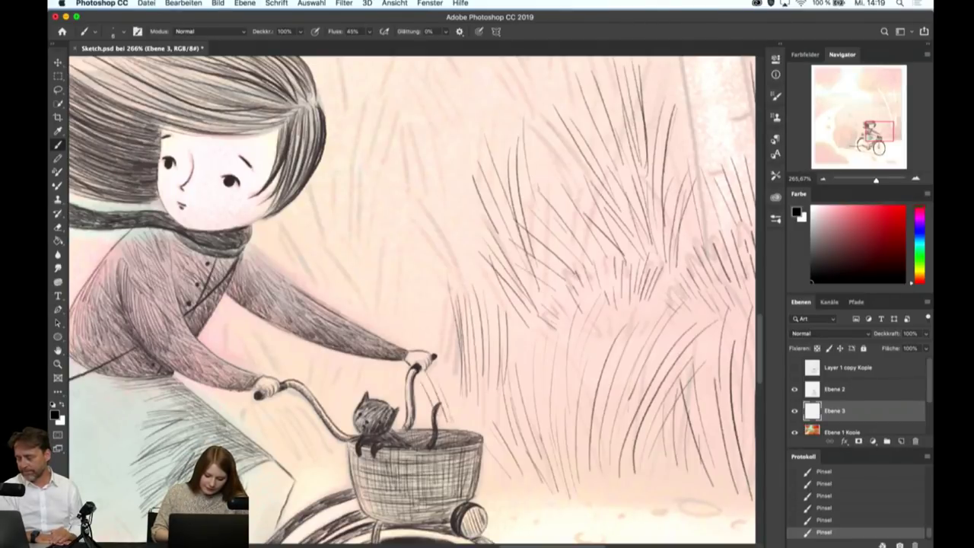
left_click(794, 411)
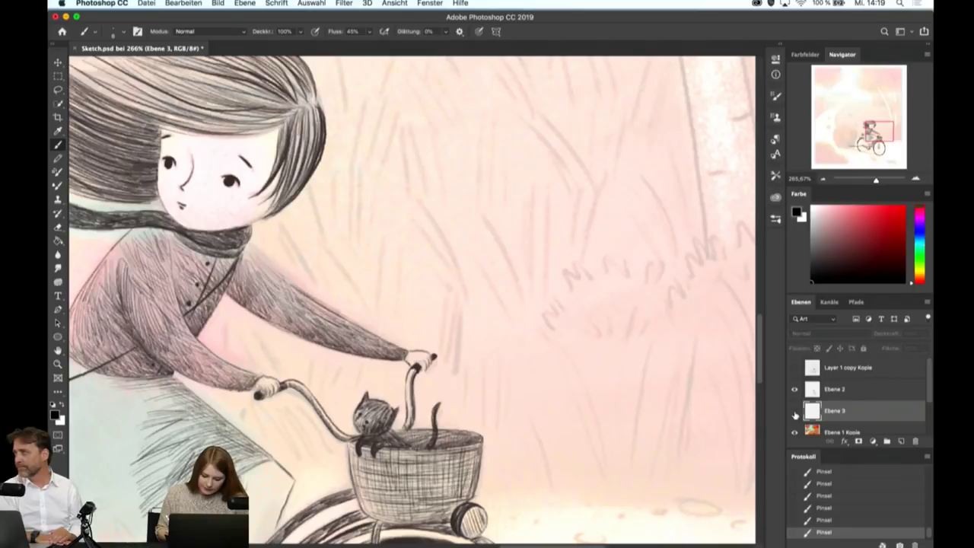
left_click(794, 411)
- Ink grass blades above the handlebar, rising into taller blades and one long stroke
left_click_drag(386, 247, 427, 327)
mouse_move(392, 245)
left_mouse_down()
mouse_move(431, 330)
mouse_move(429, 314)
left_mouse_up()
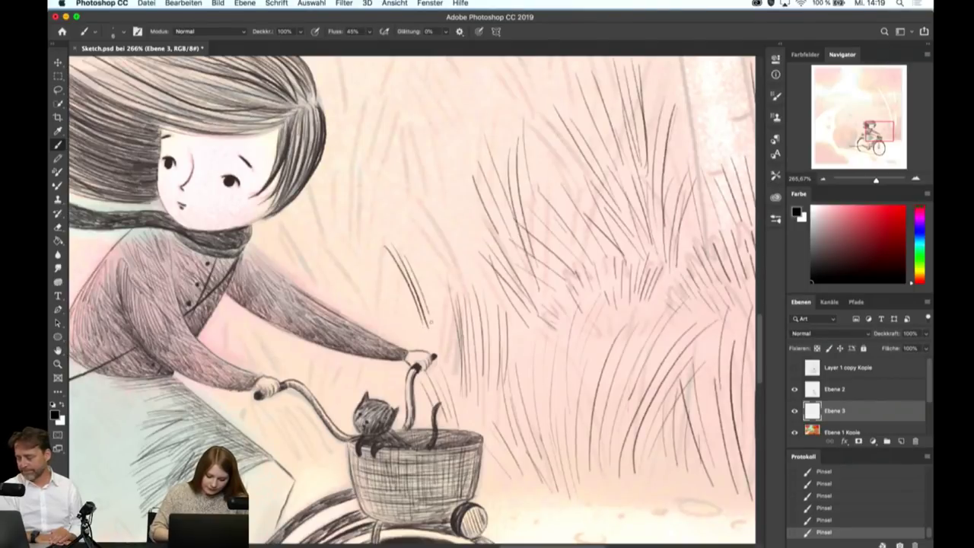
mouse_move(411, 223)
left_mouse_down()
mouse_move(435, 304)
mouse_move(436, 294)
left_mouse_up()
left_click_drag(424, 227, 445, 298)
mouse_move(446, 191)
left_mouse_down()
mouse_move(452, 259)
mouse_move(465, 279)
left_mouse_up()
left_click_drag(466, 210, 472, 280)
mouse_move(404, 173)
left_mouse_down()
mouse_move(436, 231)
mouse_move(434, 207)
left_mouse_up()
left_click_drag(433, 185, 443, 237)
mouse_move(443, 136)
left_mouse_down()
mouse_move(452, 211)
mouse_move(460, 204)
left_mouse_up()
left_click_drag(467, 134, 471, 210)
left_click_drag(338, 200, 376, 280)
scroll(428, 306, "down", 3)
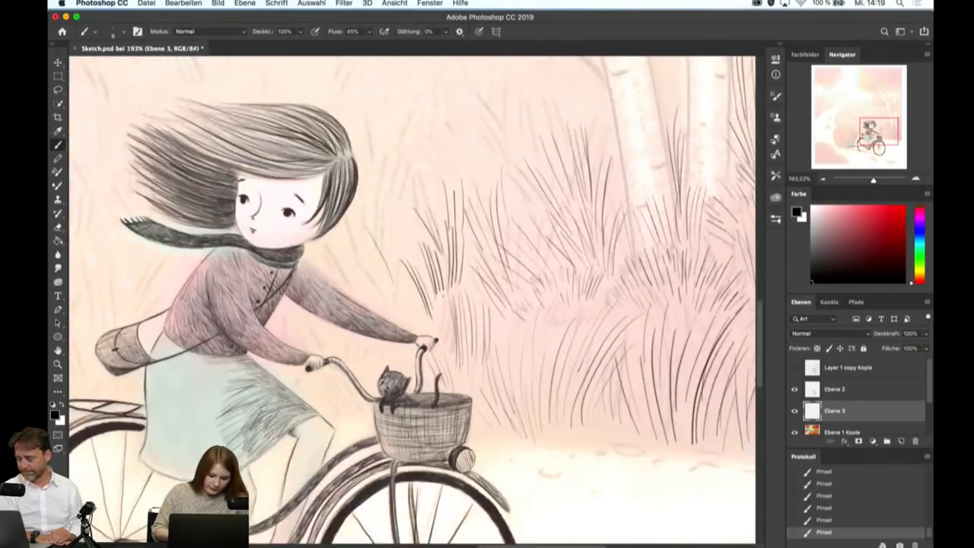
- Float Sketch.psd in a resized window of its own and bring up the Ansicht display options
left_click_drag(160, 66, 160, 66)
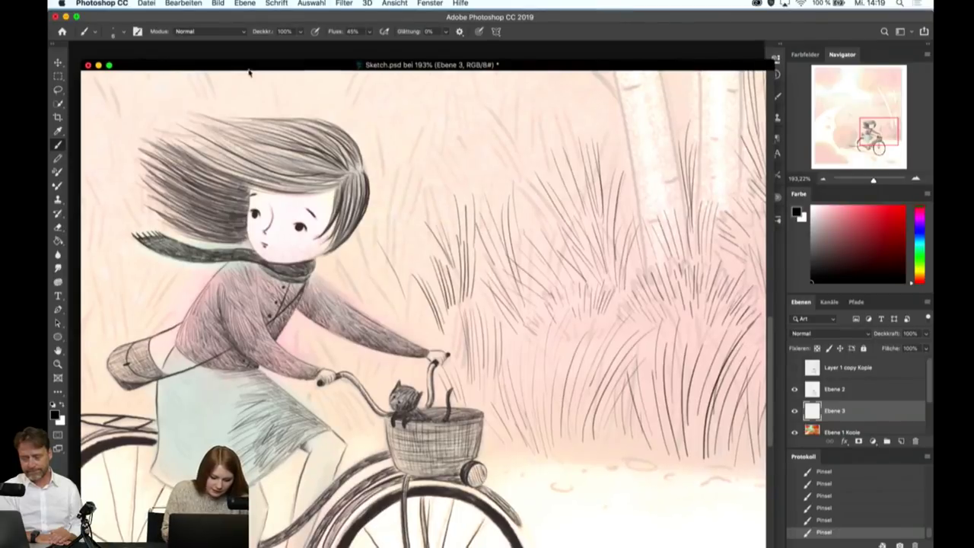
mouse_move(249, 73)
left_mouse_down()
mouse_move(271, 70)
mouse_move(226, 82)
left_mouse_up()
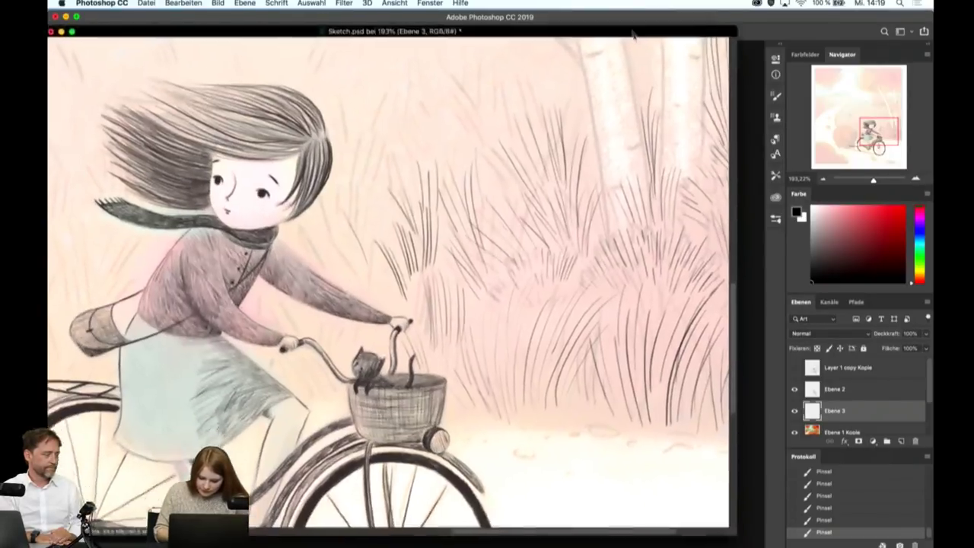
left_click_drag(226, 82, 225, 15)
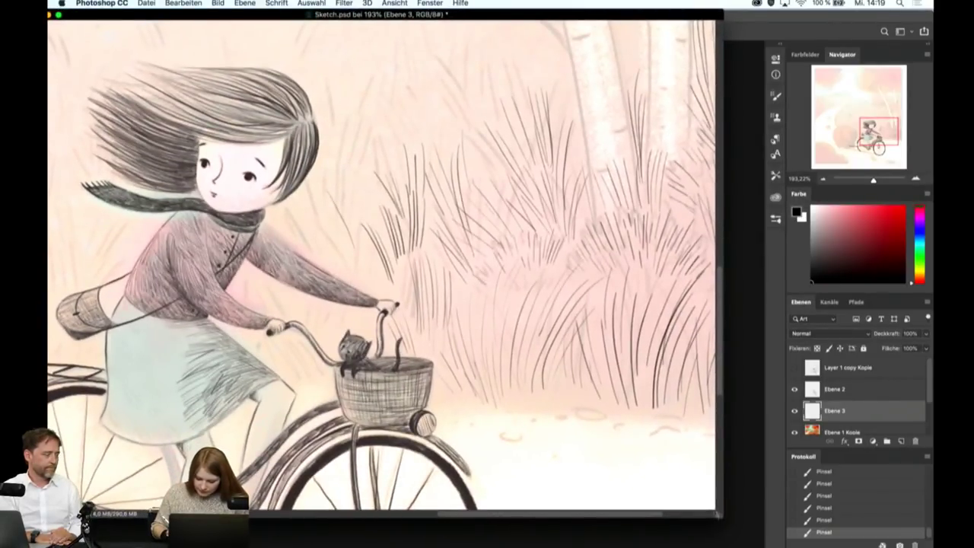
mouse_move(720, 517)
left_mouse_down()
mouse_move(510, 481)
mouse_move(532, 506)
left_mouse_up()
mouse_move(384, 15)
left_mouse_down()
mouse_move(416, 34)
mouse_move(571, 57)
left_mouse_up()
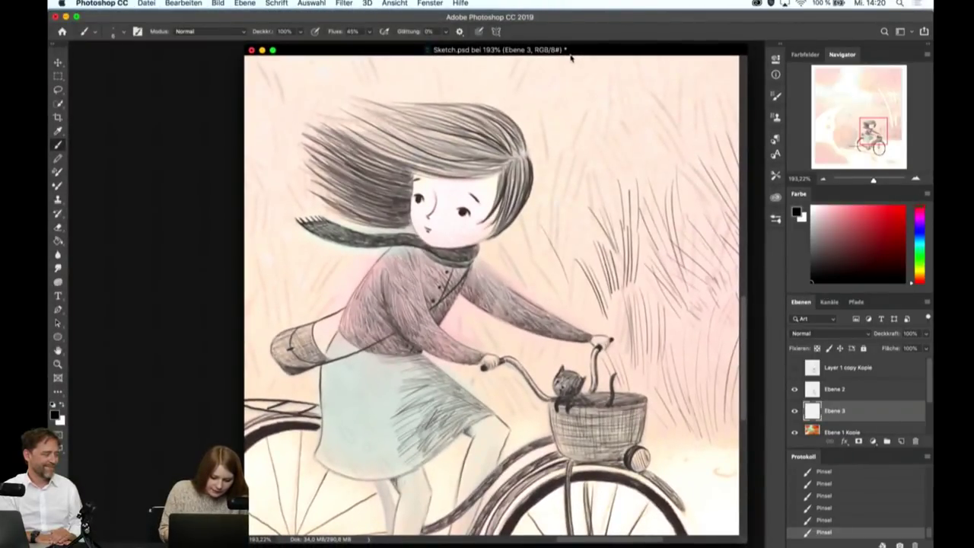
left_click(395, 3)
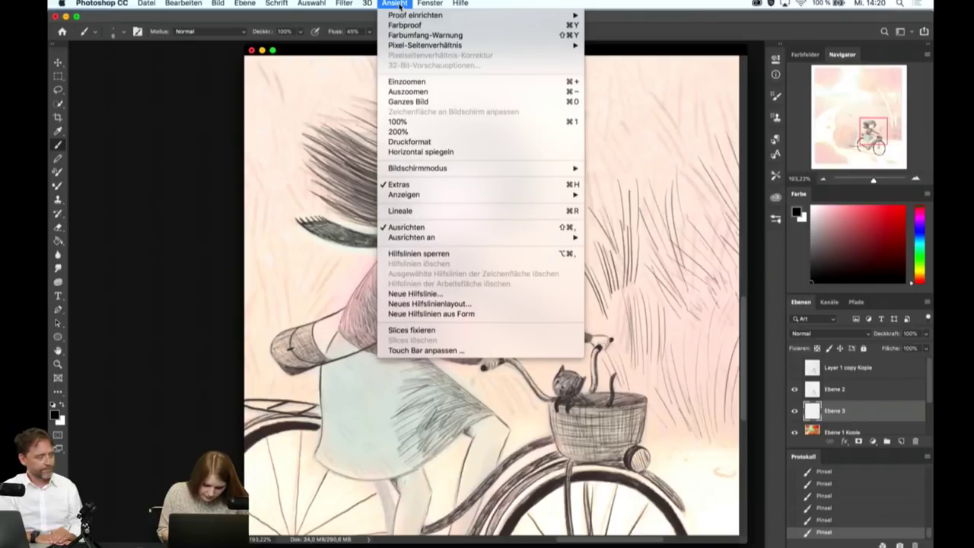
mouse_move(404, 195)
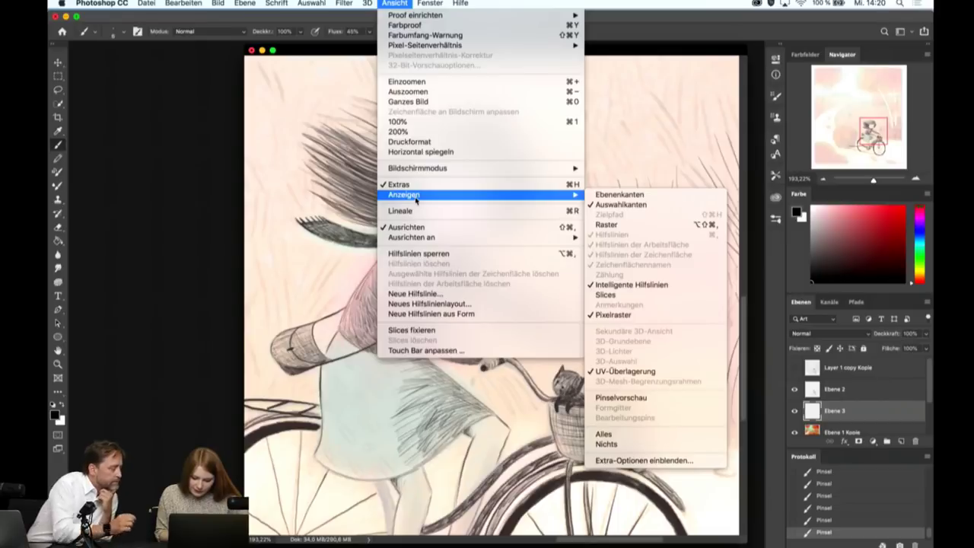
- Dismiss the menu and open a new window for Sketch.psd via Fenster > Anordnen
key("Escape")
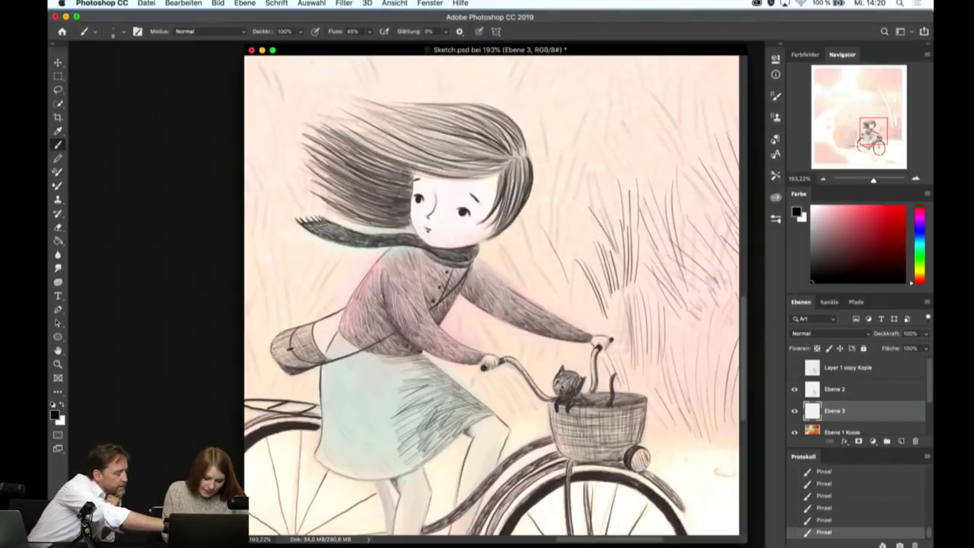
left_click(429, 3)
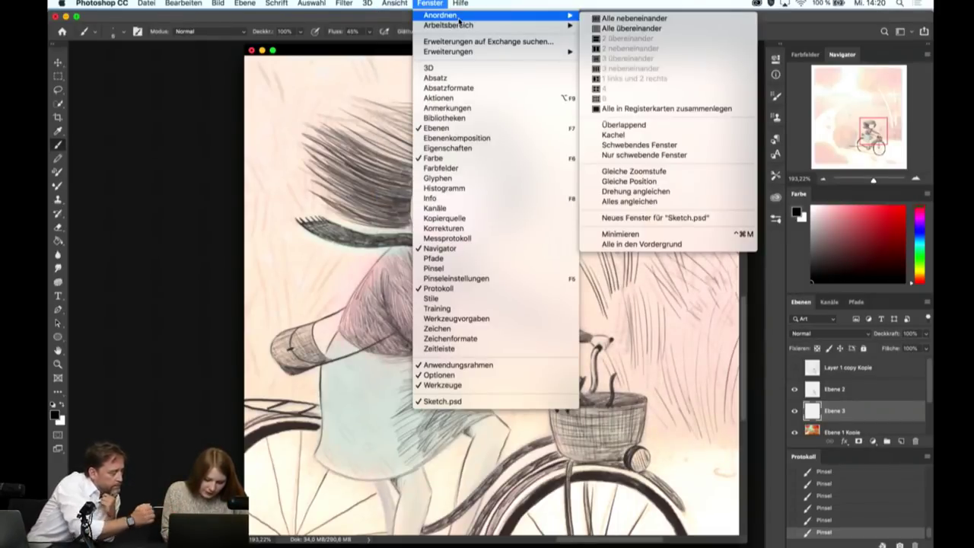
mouse_move(442, 15)
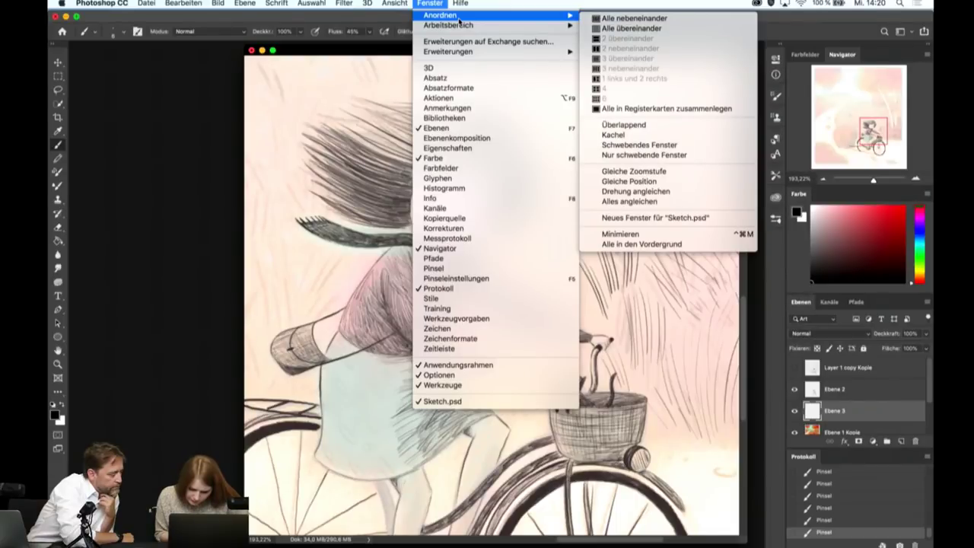
left_click(660, 218)
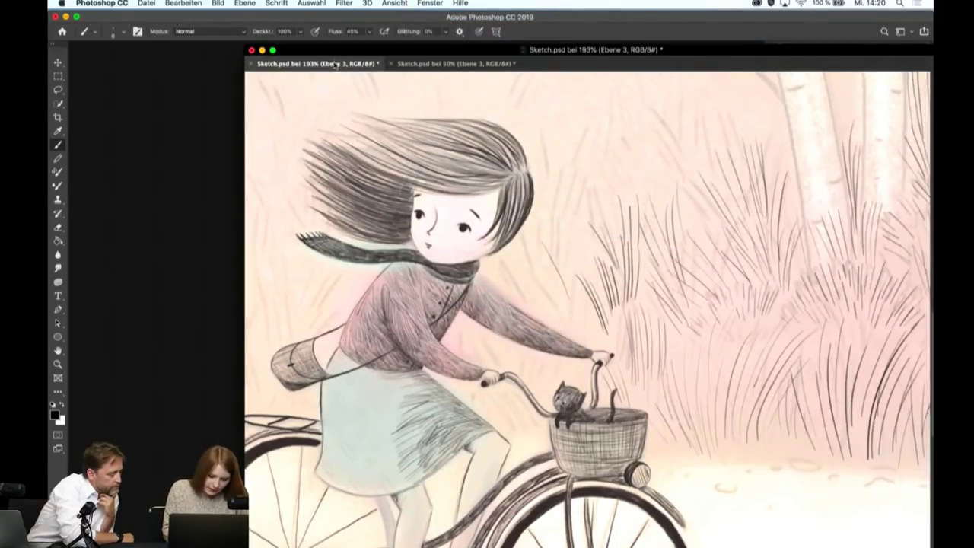
- Tear out the 193% view and shrink it to a small window at the top left
left_click_drag(335, 65, 318, 86)
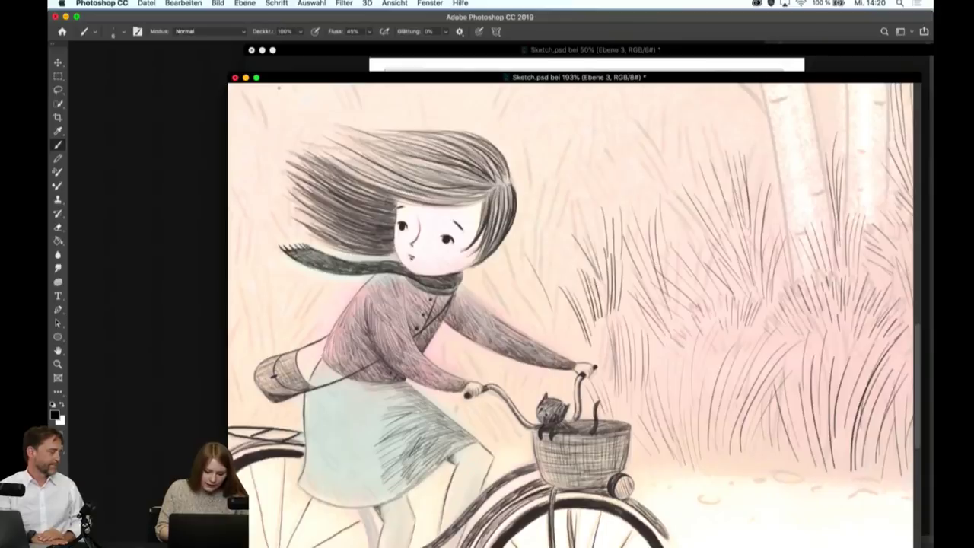
mouse_move(417, 77)
left_mouse_down()
mouse_move(274, 67)
mouse_move(196, 18)
left_mouse_up()
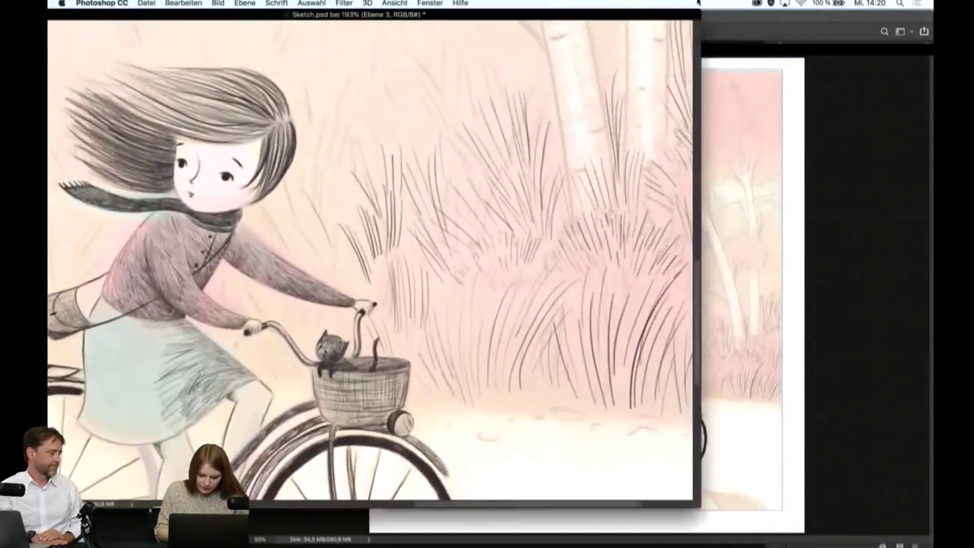
left_click_drag(694, 502, 215, 236)
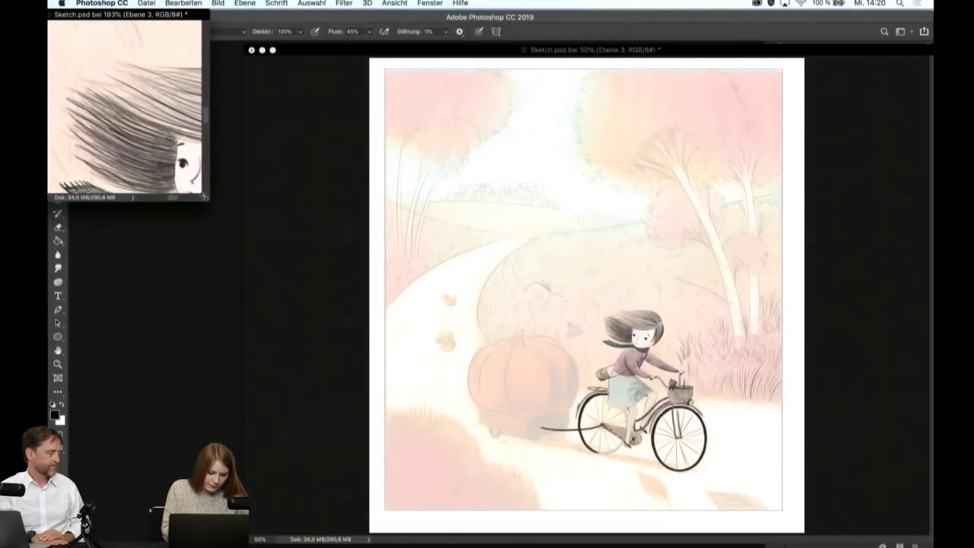
- Adjust the small window and zoom it out to 25.9%, with the main view at 78.8%
mouse_move(169, 15)
left_mouse_down()
mouse_move(204, 47)
mouse_move(197, 53)
left_mouse_up()
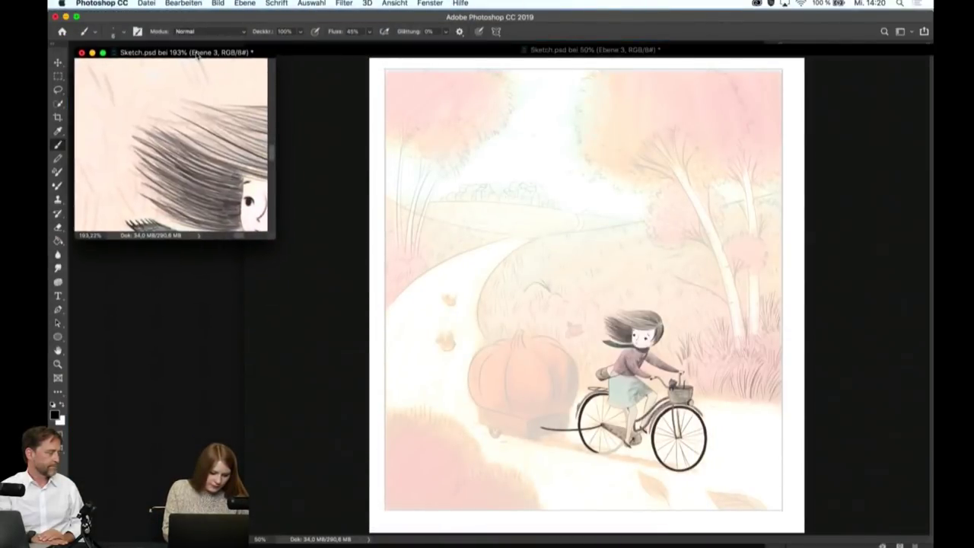
left_click_drag(274, 238, 235, 217)
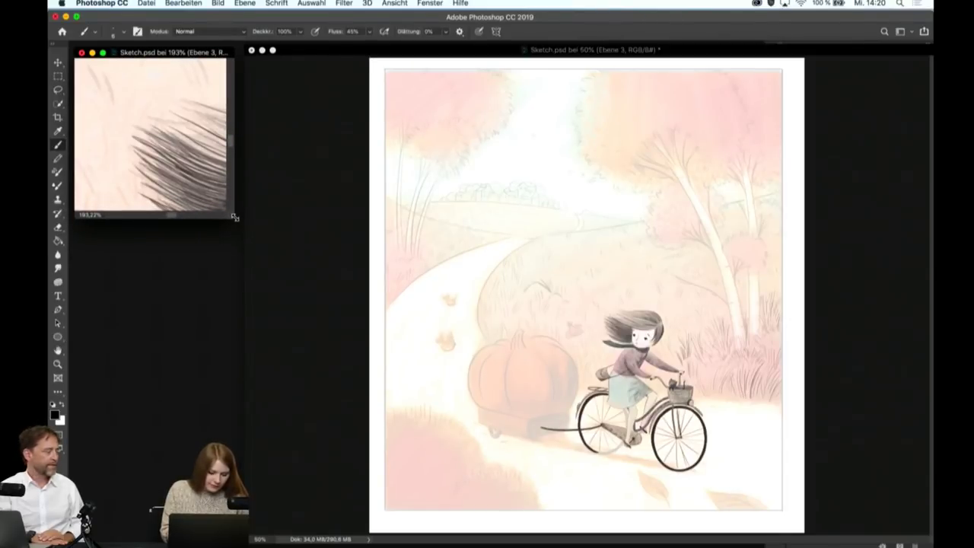
scroll(153, 137, "down", 5)
scroll(152, 137, "down", 2)
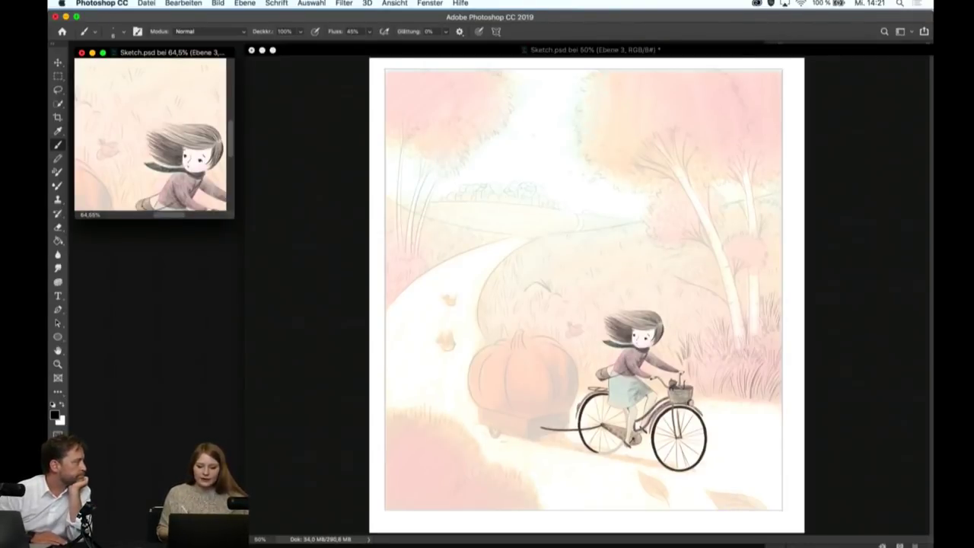
scroll(150, 135, "down", 2)
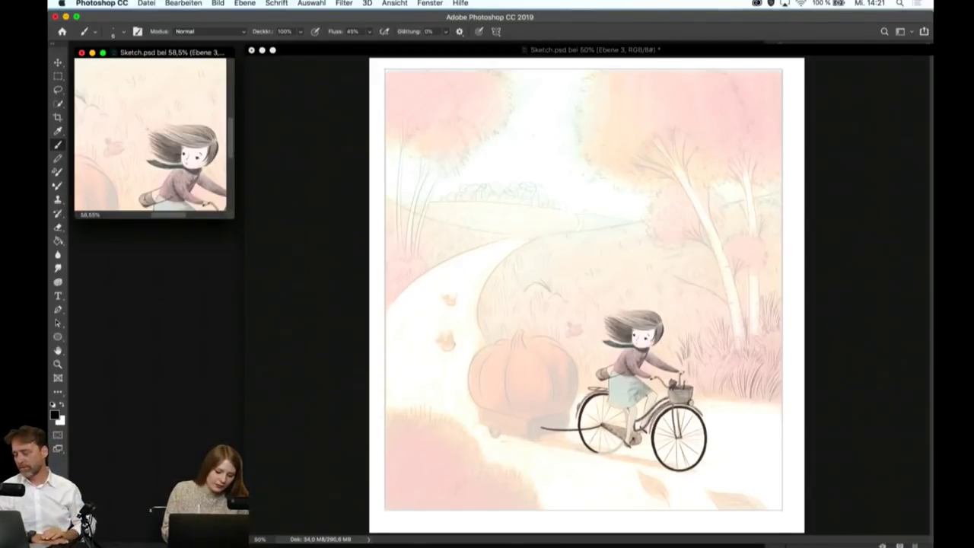
scroll(150, 134, "down", 3)
scroll(150, 135, "down", 2)
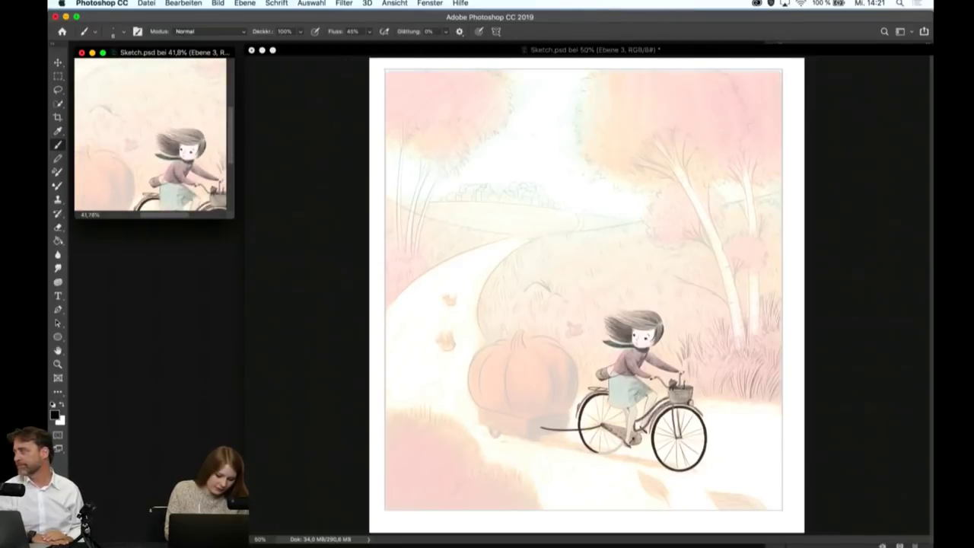
scroll(150, 135, "down", 3)
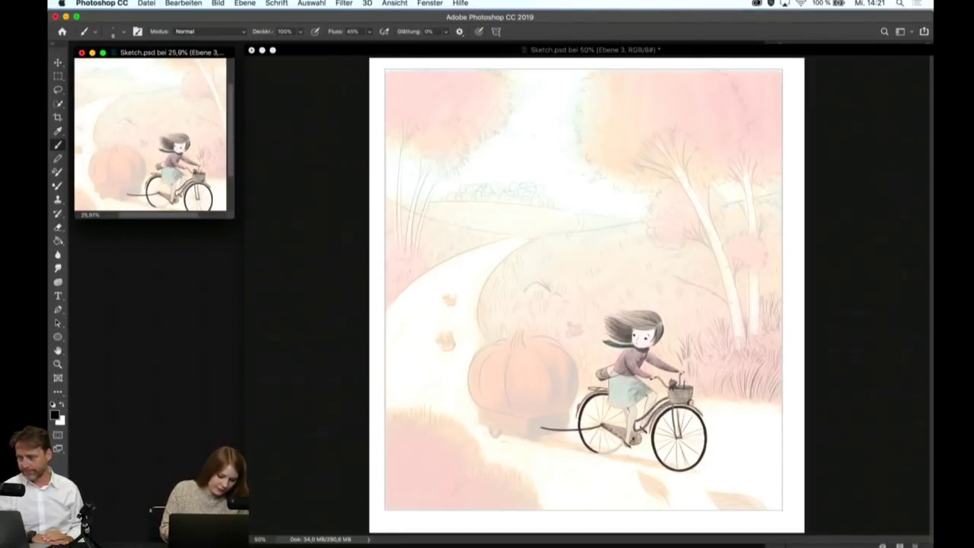
left_click_drag(233, 217, 253, 249)
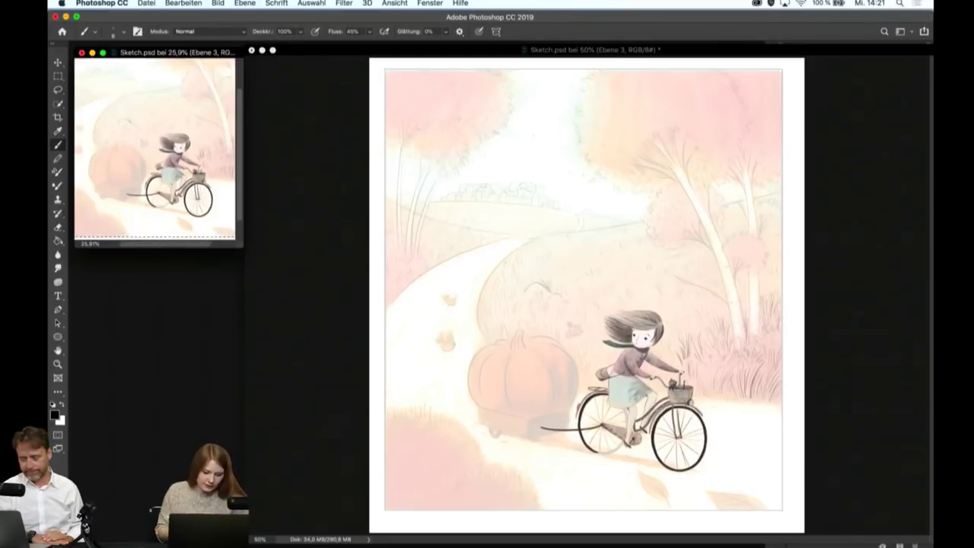
scroll(586, 358, "up", 2)
scroll(586, 358, "up", 1)
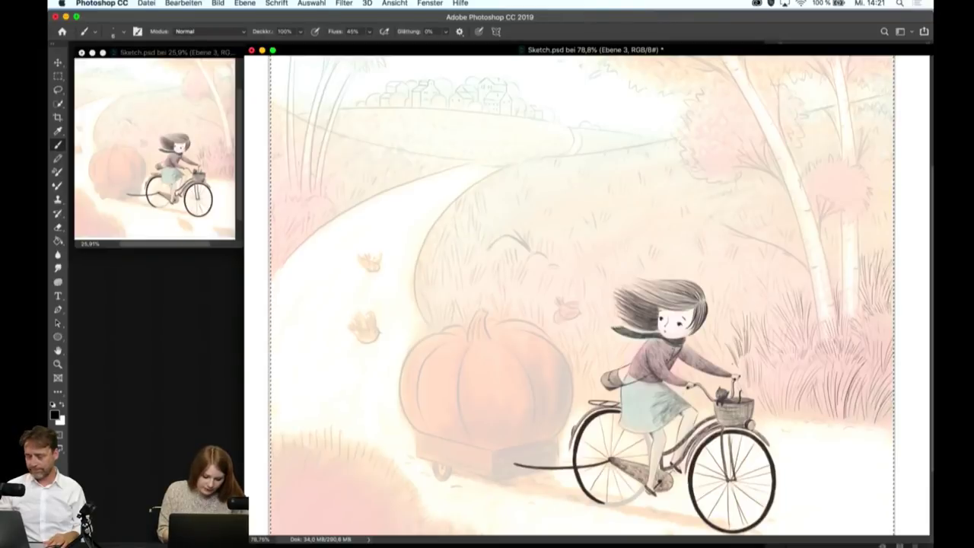
- Refit the main window, then draw grass strokes behind the girl and right of her hair
left_click_drag(246, 448, 440, 423)
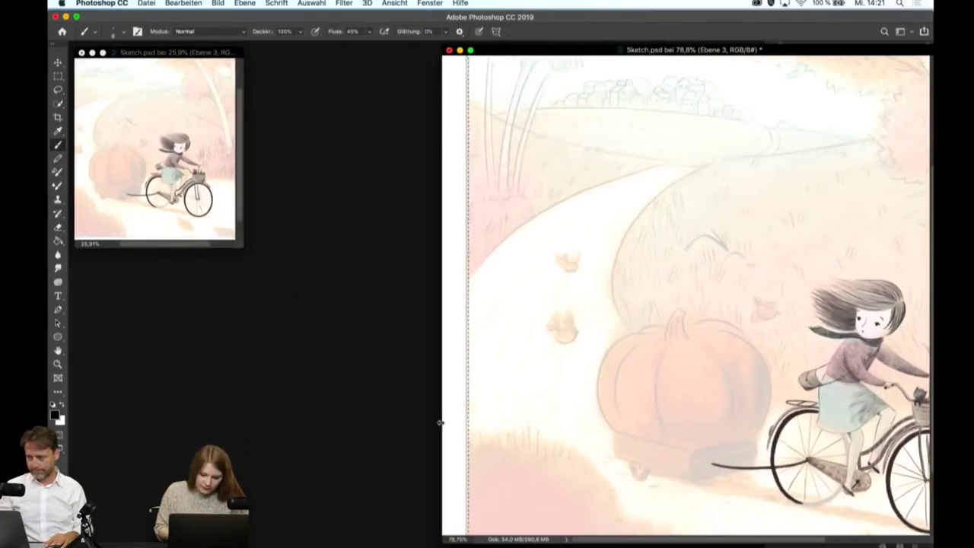
mouse_move(761, 50)
left_mouse_down()
mouse_move(545, 54)
mouse_move(627, 53)
mouse_move(611, 53)
left_mouse_up()
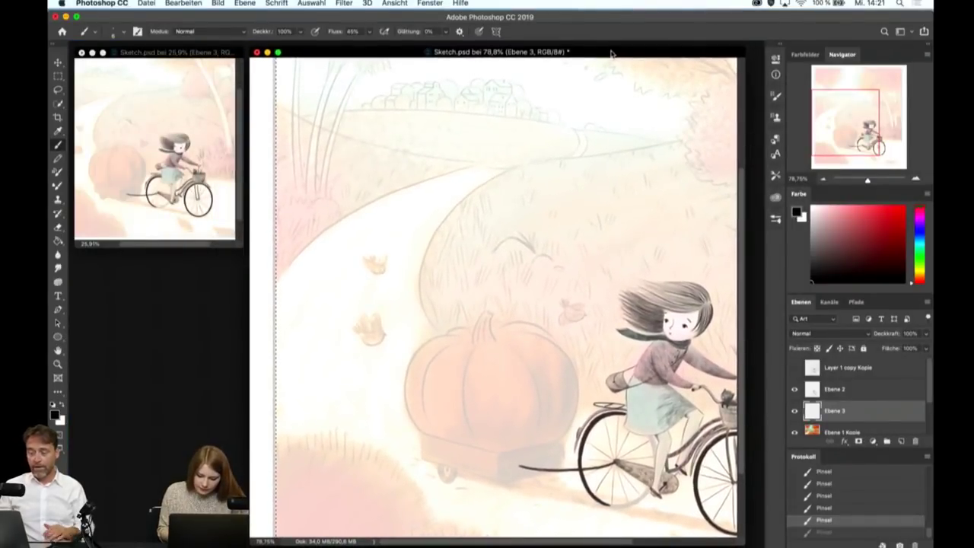
left_click_drag(738, 538, 756, 539)
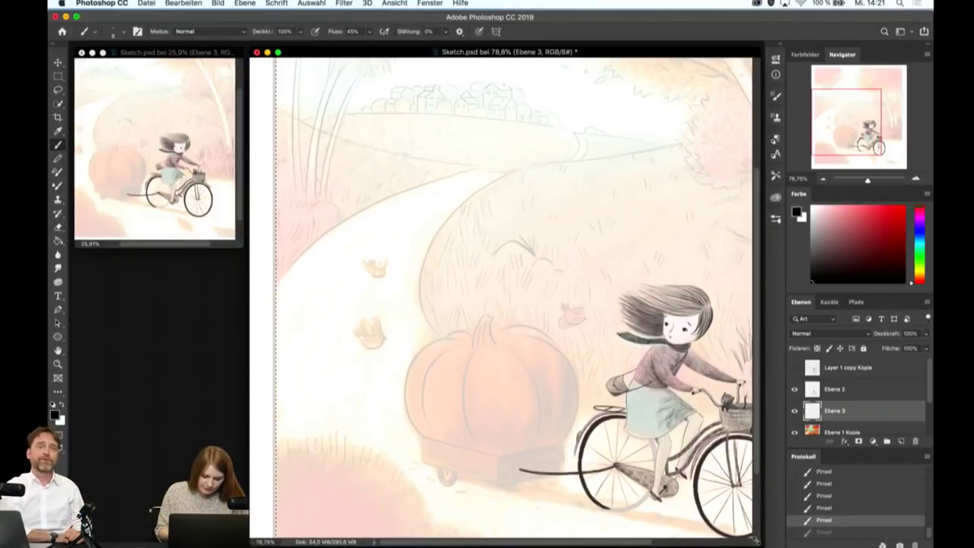
scroll(502, 300, "up", 3)
scroll(502, 301, "up", 3)
scroll(502, 300, "up", 2)
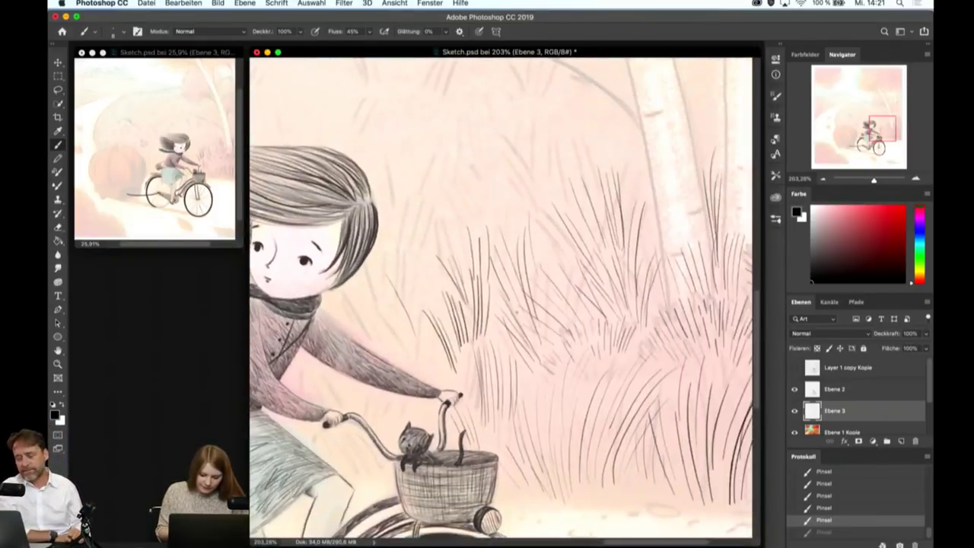
left_click_drag(503, 238, 525, 156)
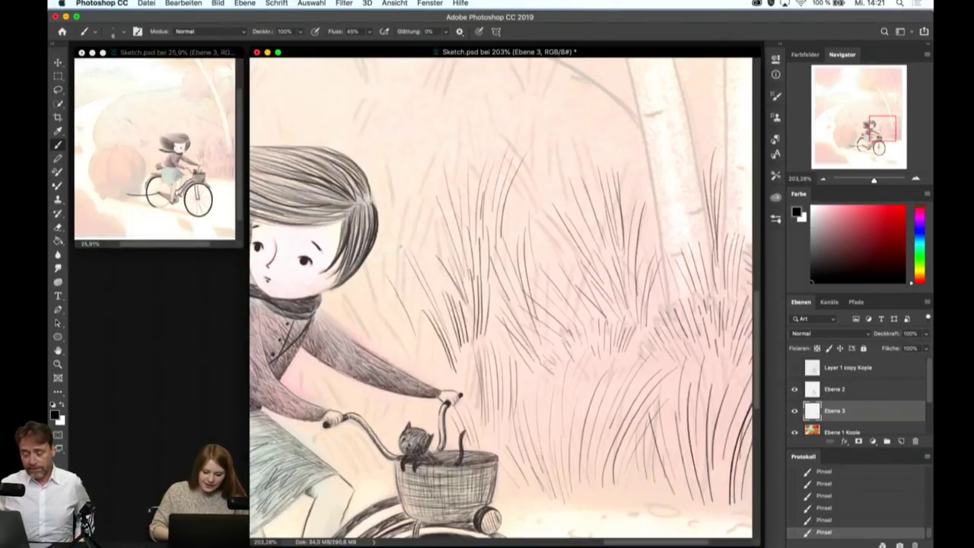
mouse_move(354, 334)
left_mouse_down()
mouse_move(354, 281)
mouse_move(364, 280)
left_mouse_up()
left_click_drag(367, 350, 368, 271)
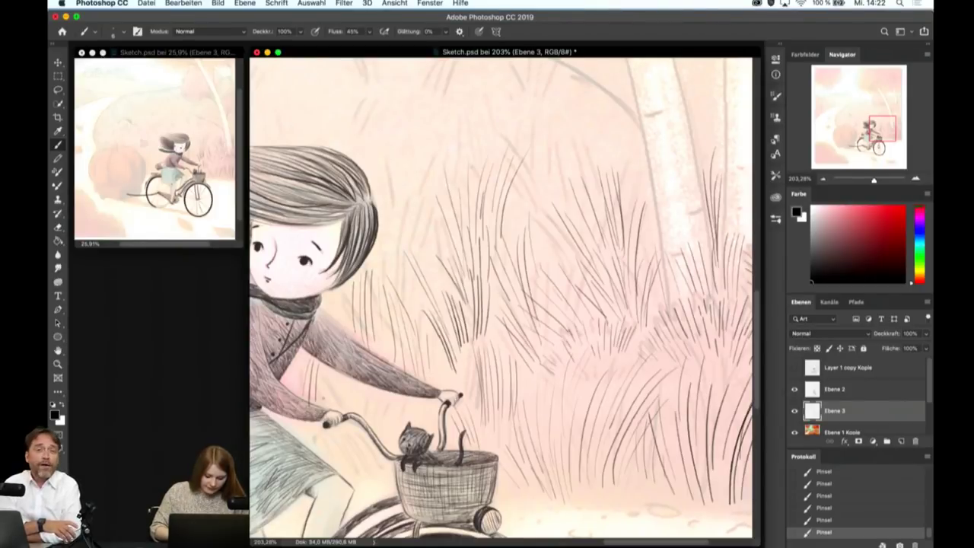
- Hatch grass lines beside and below the handlebar
scroll(502, 297, "up", 2)
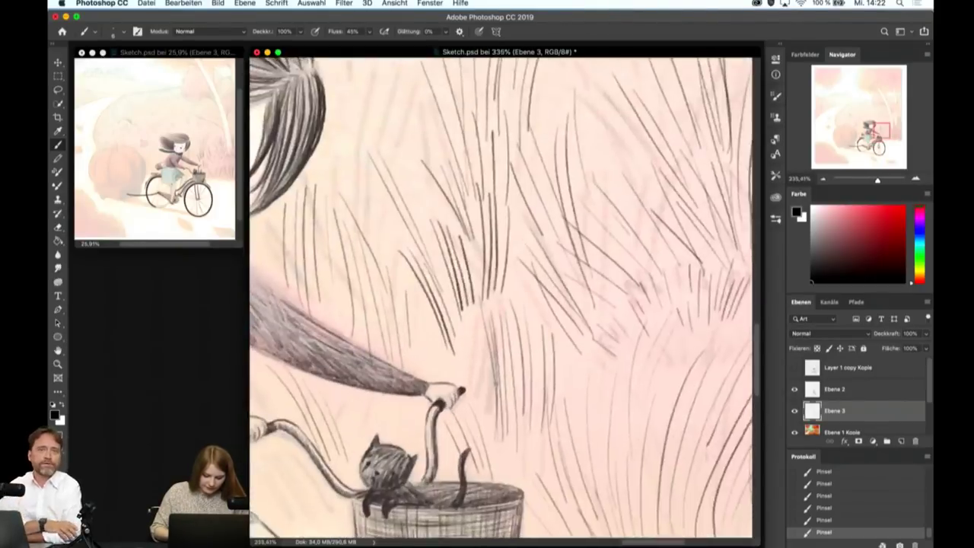
scroll(502, 297, "up", 2)
scroll(502, 297, "down", 3)
scroll(502, 296, "right", 2)
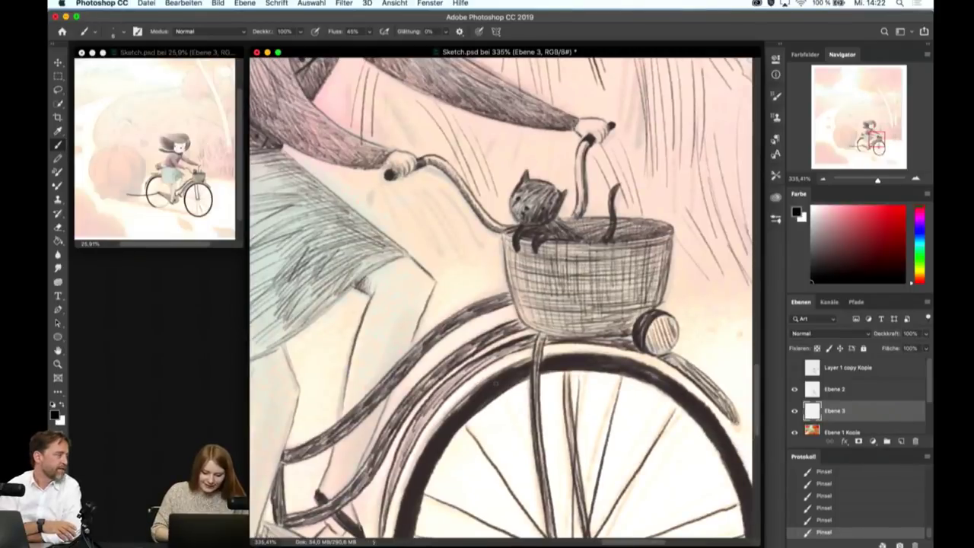
left_click_drag(439, 170, 424, 268)
left_click_drag(442, 194, 431, 262)
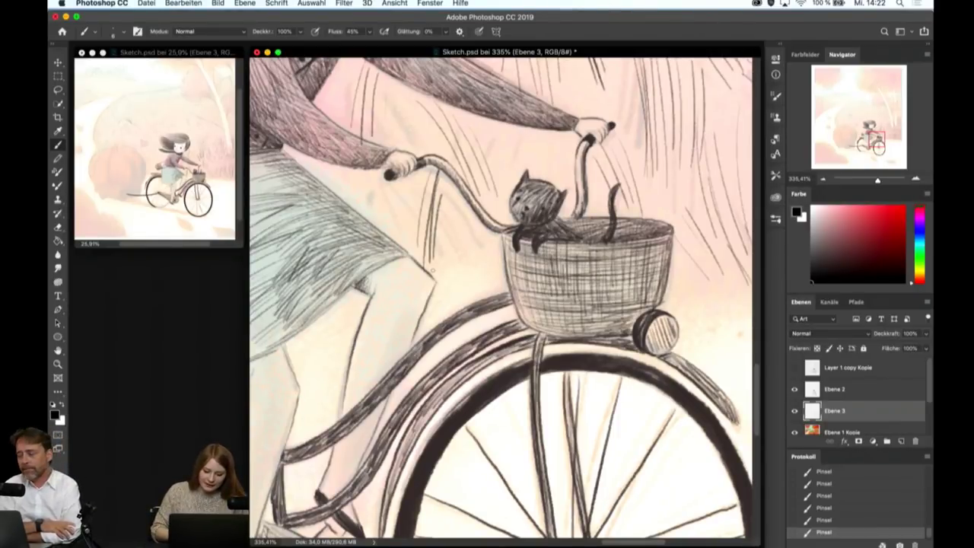
left_click_drag(452, 192, 440, 265)
left_click_drag(463, 198, 450, 266)
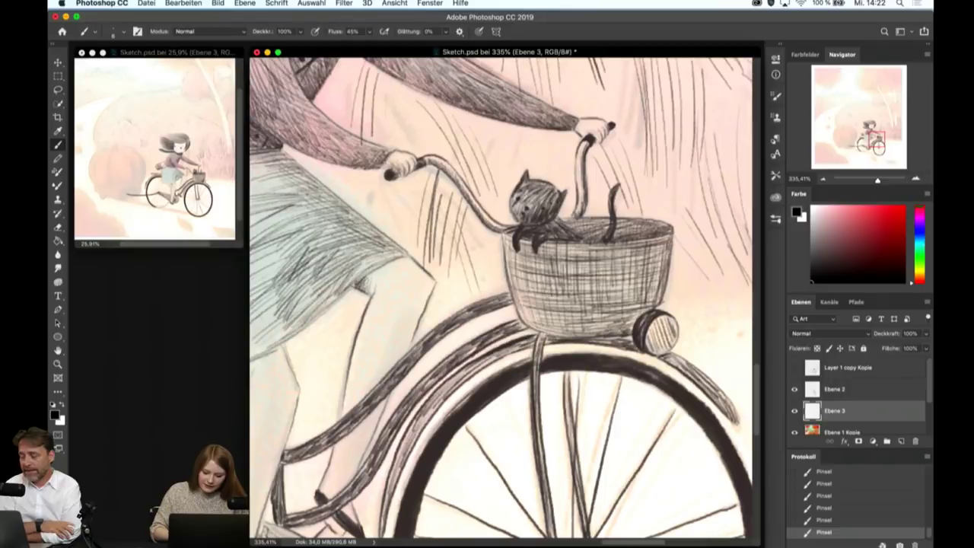
left_click_drag(455, 270, 438, 318)
left_click_drag(461, 273, 448, 319)
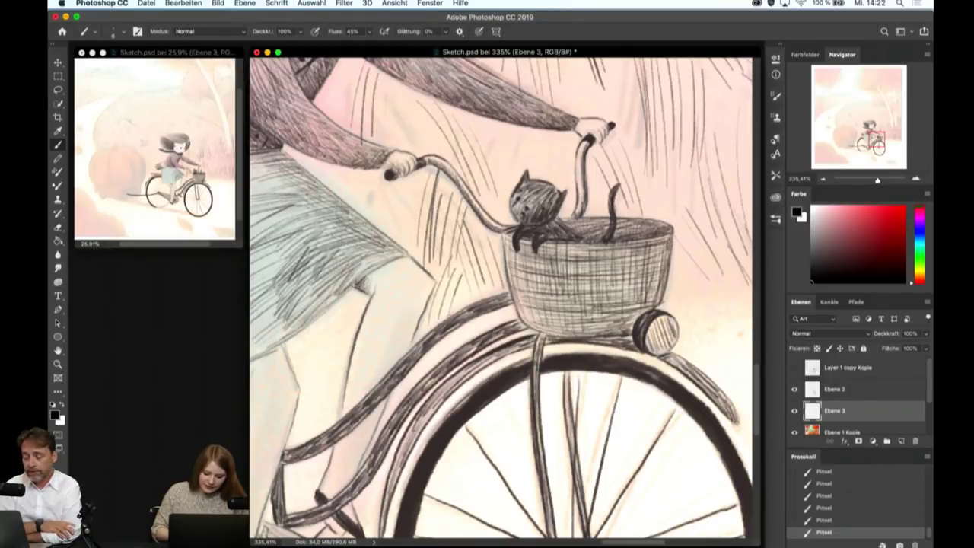
- Hatch the background between sleeve, skirt and handlebar, plus two strokes above the cat's head
mouse_move(334, 164)
left_mouse_down()
mouse_move(313, 194)
mouse_move(330, 207)
left_mouse_up()
left_click_drag(360, 186, 348, 208)
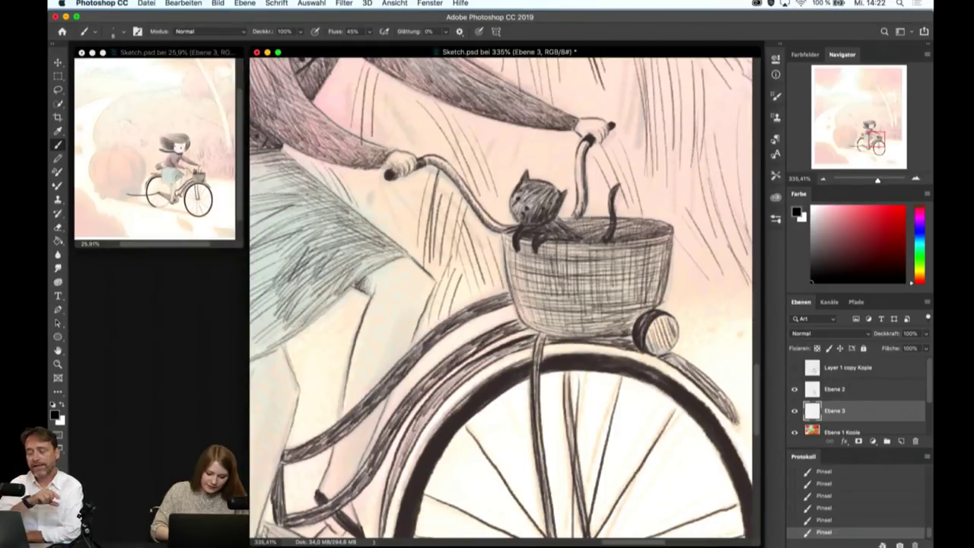
left_click_drag(362, 169, 358, 221)
mouse_move(373, 179)
left_mouse_down()
mouse_move(366, 221)
mouse_move(375, 214)
left_mouse_up()
left_click_drag(393, 191, 383, 251)
left_click_drag(413, 188, 394, 255)
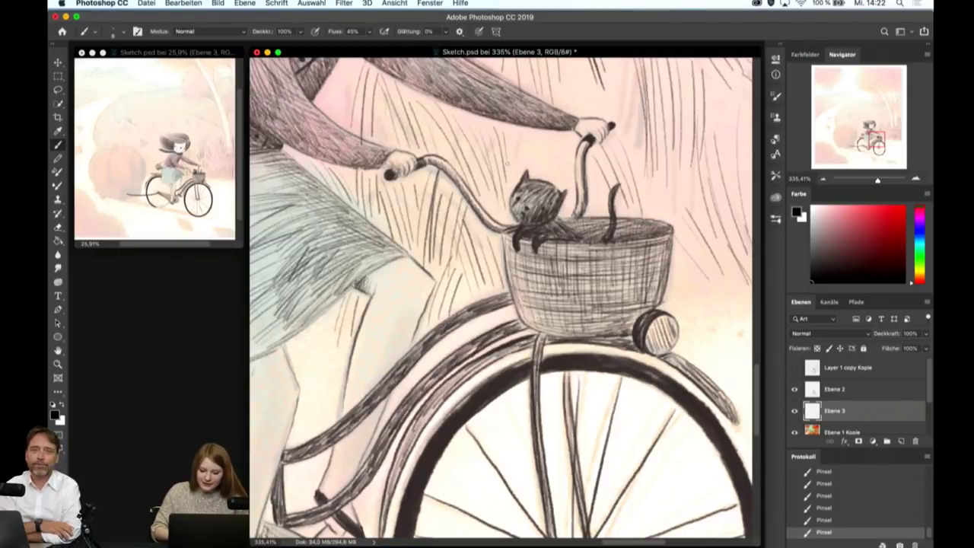
left_click_drag(525, 126, 519, 182)
left_click_drag(531, 134, 527, 173)
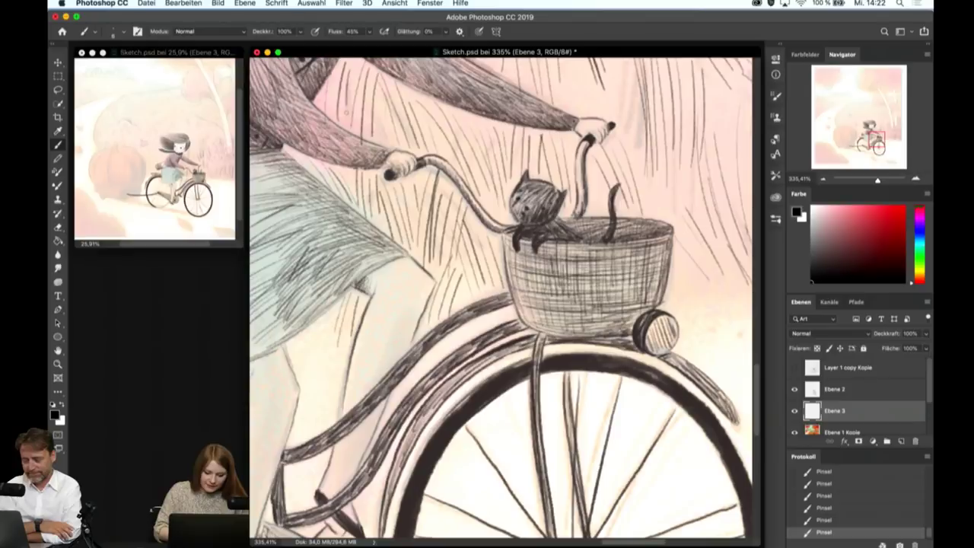
- Draw grass blades above the girl's hand and hatch grass above and right of the basket
scroll(612, 335, "down", 2)
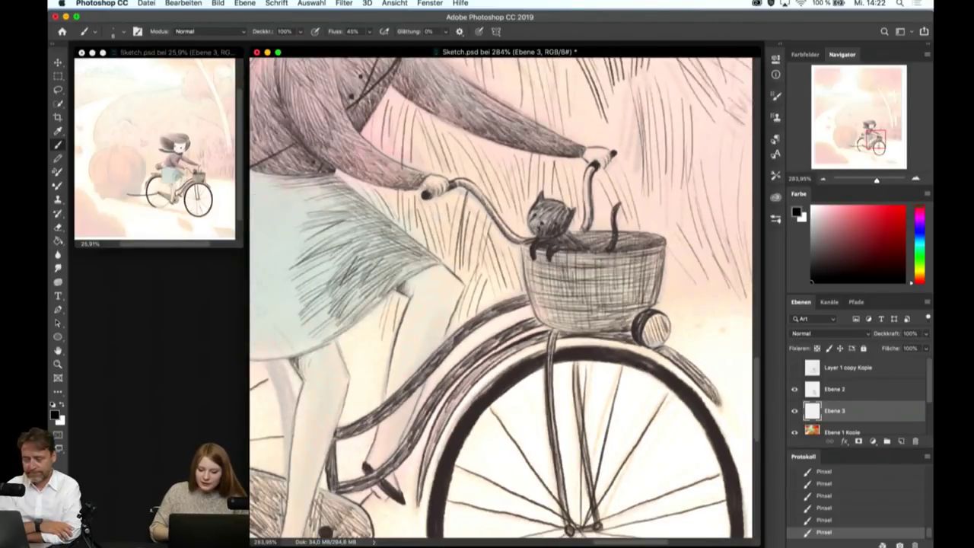
left_click_drag(588, 90, 593, 149)
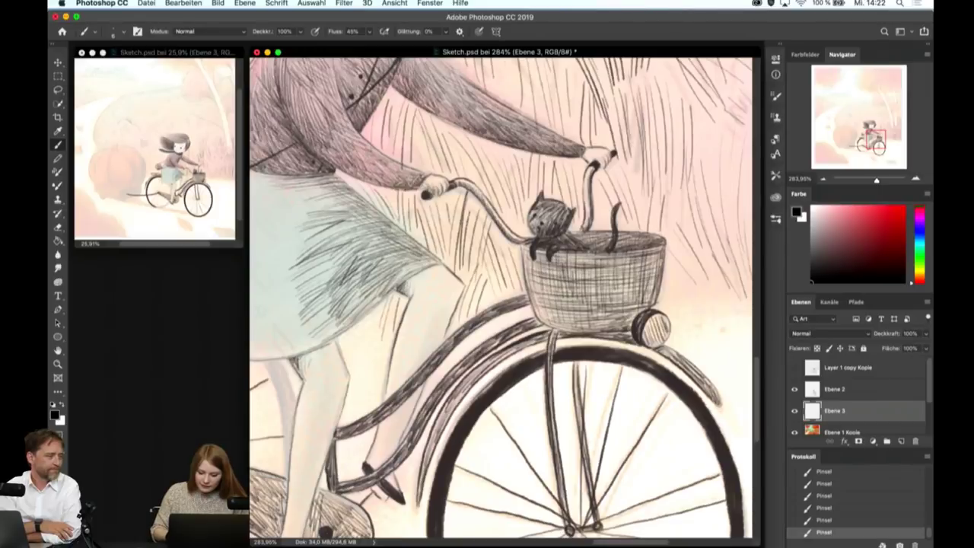
left_click_drag(690, 240, 673, 293)
scroll(503, 296, "down", 3)
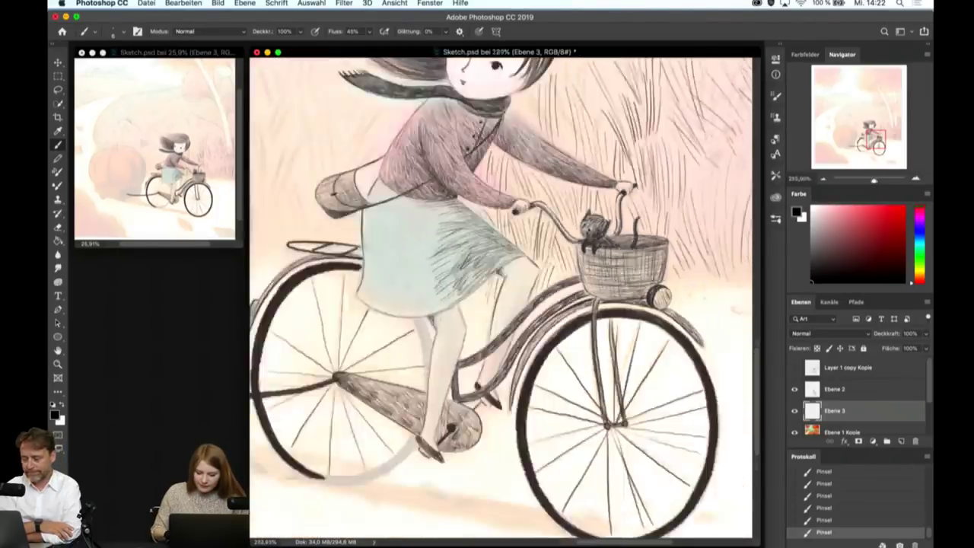
scroll(502, 297, "up", 3)
scroll(508, 260, "up", 2)
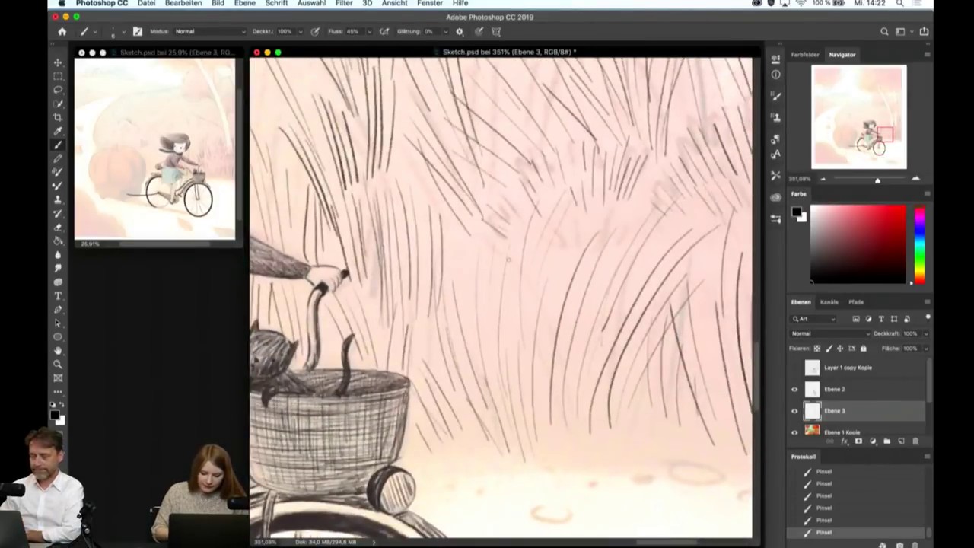
mouse_move(396, 146)
left_mouse_down()
mouse_move(448, 222)
mouse_move(455, 306)
left_mouse_up()
mouse_move(472, 220)
left_mouse_down()
mouse_move(475, 334)
mouse_move(483, 319)
left_mouse_up()
left_click_drag(503, 213, 526, 301)
left_click_drag(516, 202, 530, 252)
mouse_move(566, 193)
left_mouse_down()
mouse_move(551, 303)
mouse_move(558, 288)
left_mouse_up()
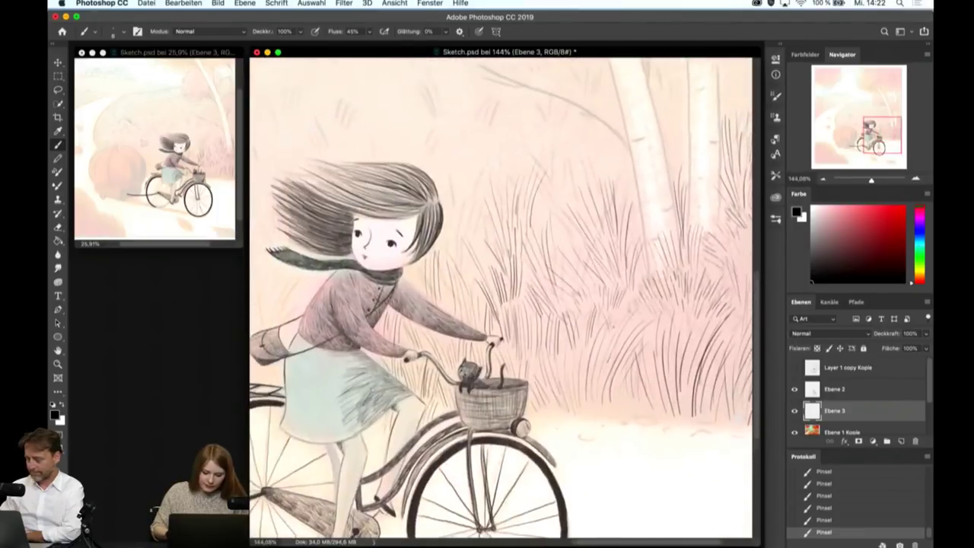
- Draw dark pencil grass blades in the tall clump and just to its right
scroll(501, 297, "up", 3)
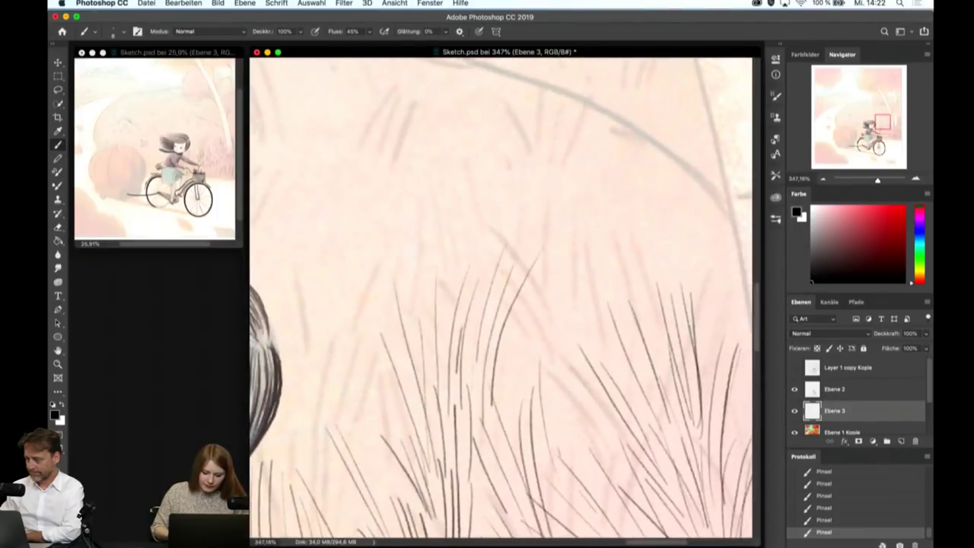
left_click_drag(577, 244, 553, 354)
left_click_drag(564, 227, 545, 371)
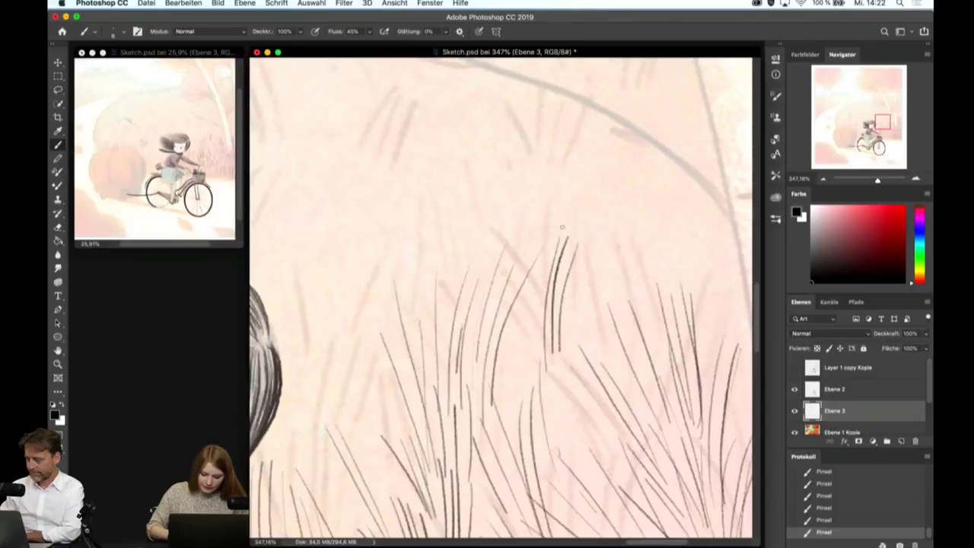
left_click_drag(540, 251, 528, 356)
mouse_move(595, 266)
left_mouse_down()
mouse_move(569, 426)
mouse_move(580, 415)
left_mouse_up()
left_click_drag(613, 277, 587, 392)
mouse_move(592, 180)
left_mouse_down()
mouse_move(625, 276)
mouse_move(694, 169)
left_mouse_up()
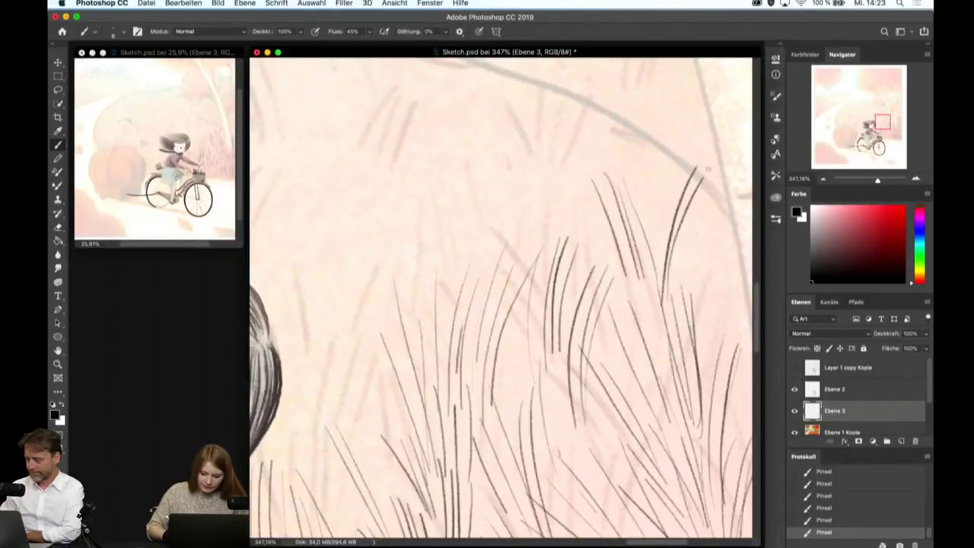
- Add taller curved grass blades on the clump's right side and center
left_click_drag(682, 280, 714, 177)
left_click_drag(690, 335, 715, 224)
left_click_drag(701, 320, 729, 227)
left_click_drag(527, 276, 569, 134)
left_click_drag(532, 272, 590, 124)
- Extend the grass clump leftward with upright and leaning blades
left_click_drag(555, 217, 592, 140)
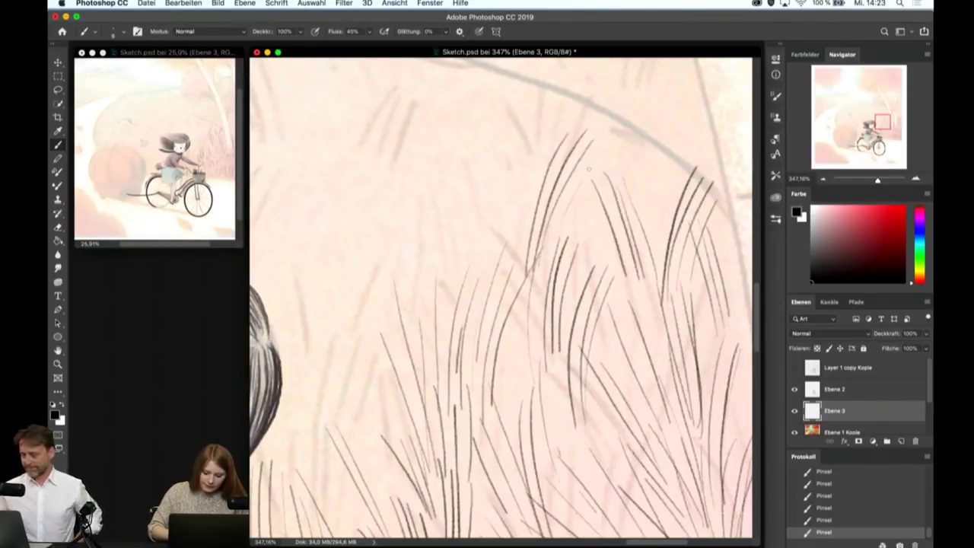
left_click_drag(511, 275, 470, 160)
left_click_drag(519, 245, 498, 160)
left_click_drag(522, 222, 511, 158)
left_click_drag(467, 274, 437, 164)
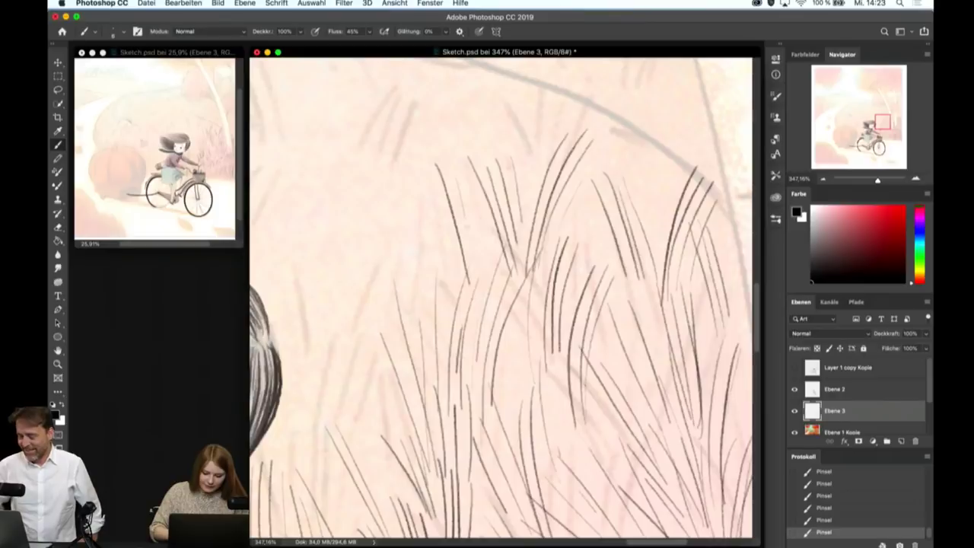
left_click_drag(405, 304, 401, 166)
left_click_drag(418, 289, 415, 164)
left_click_drag(434, 305, 423, 202)
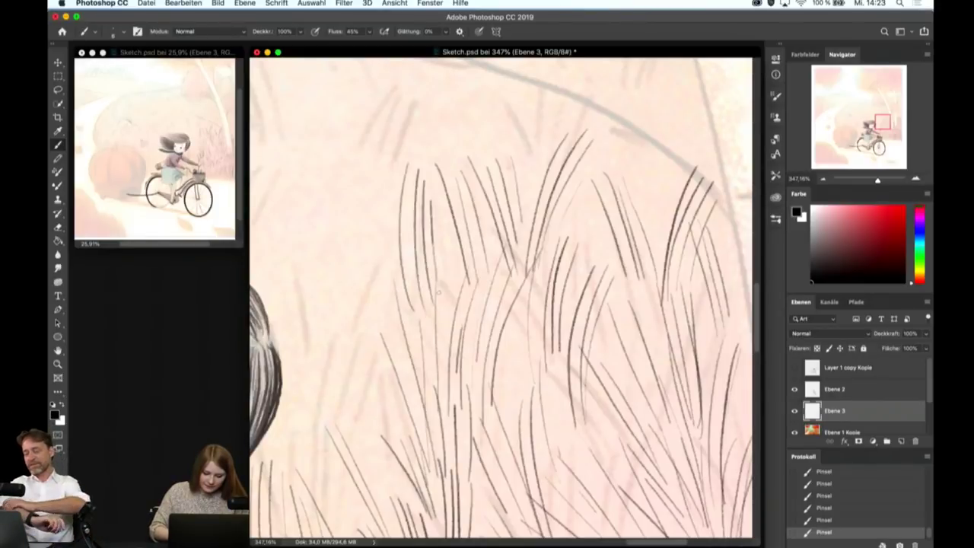
left_click_drag(324, 221, 389, 313)
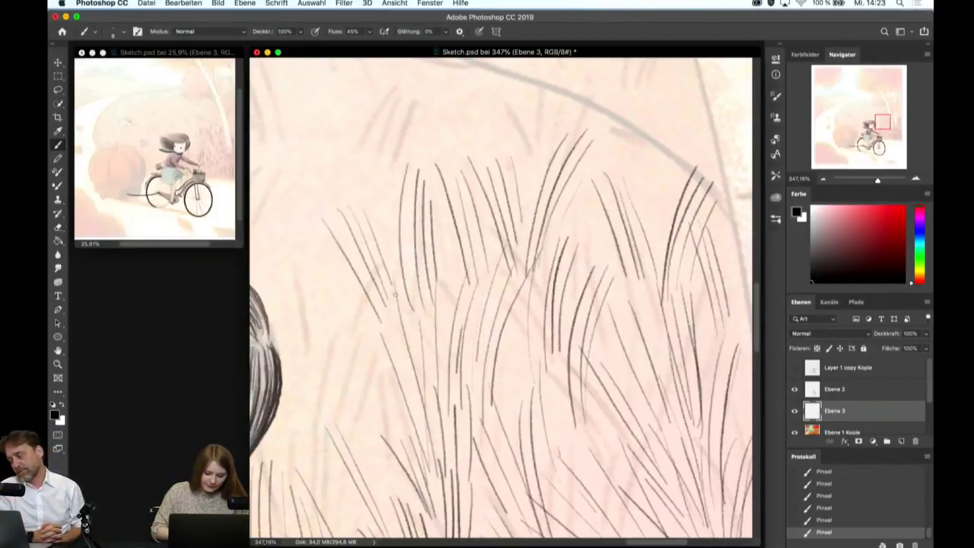
- Add curved and diagonal grass blades along the edge of the girl's hair
mouse_move(306, 371)
left_mouse_down()
mouse_move(327, 259)
mouse_move(333, 275)
left_mouse_up()
left_click_drag(329, 371, 341, 284)
left_click_drag(341, 393, 346, 299)
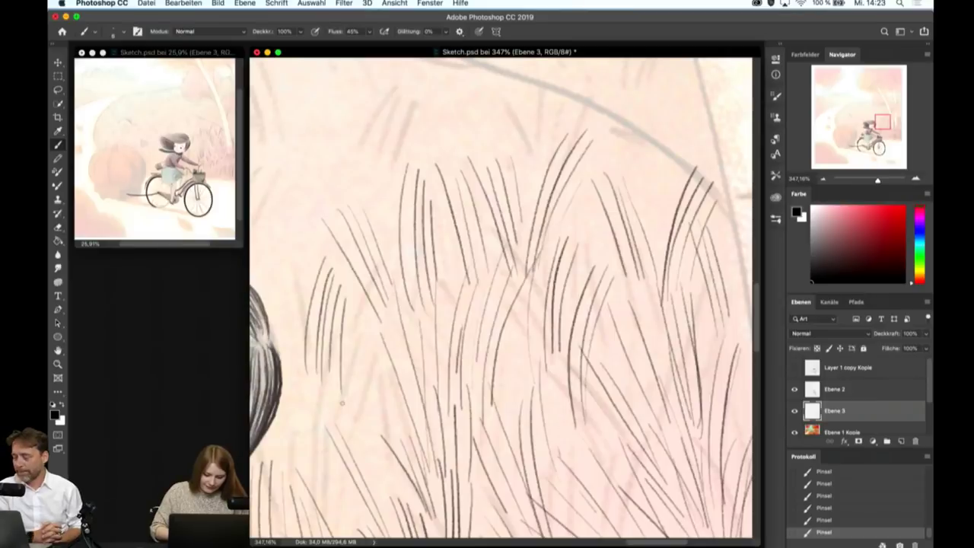
left_click_drag(344, 356, 383, 438)
left_click_drag(362, 347, 402, 436)
left_click_drag(365, 329, 401, 417)
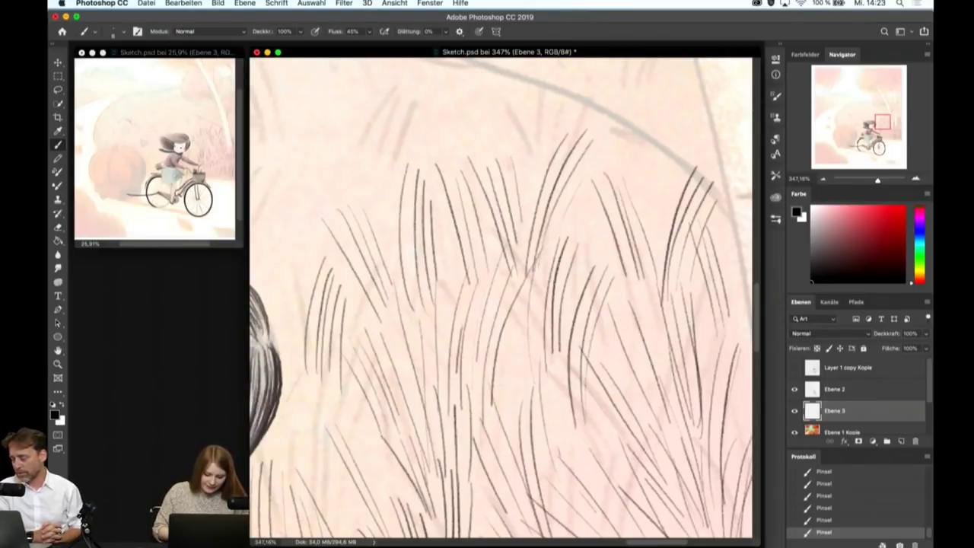
- Draw curved grass at the lower left, then fit the whole image on screen at 49.3%
left_click_drag(275, 468, 312, 377)
left_click_drag(296, 487, 326, 386)
left_click_drag(316, 503, 336, 394)
left_click_drag(336, 475, 370, 397)
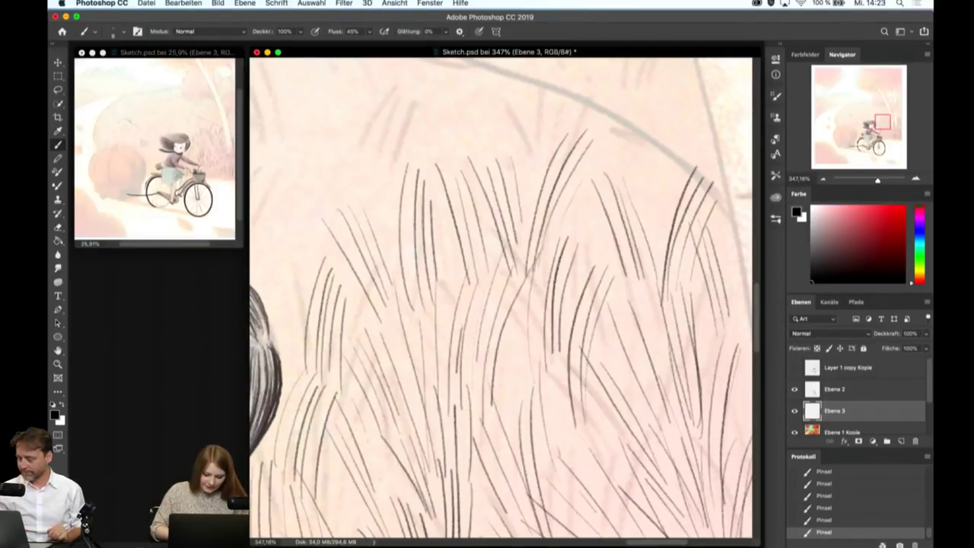
key("ctrl+0")
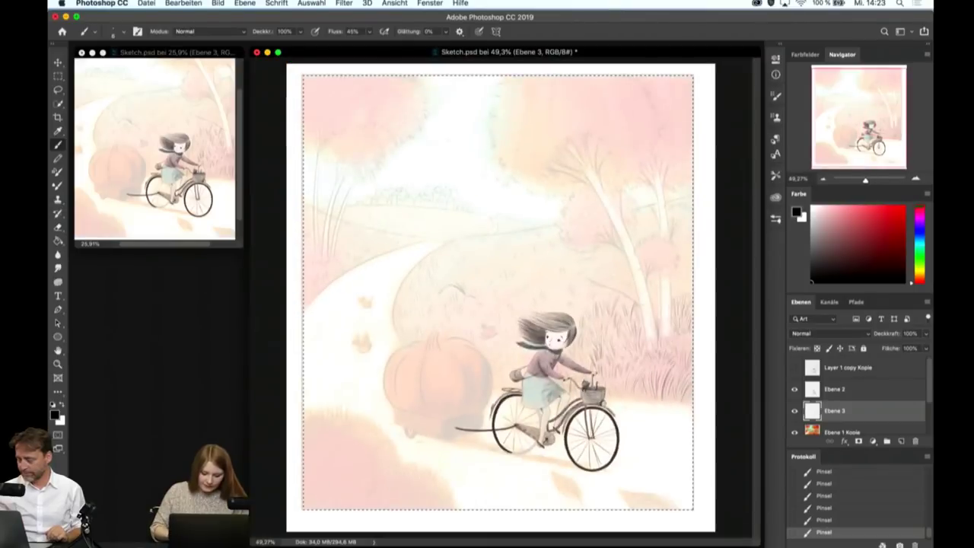
- Zoom in and draw grass blades to the left of the girl's bag
scroll(526, 355, "up", 5)
scroll(526, 354, "up", 3)
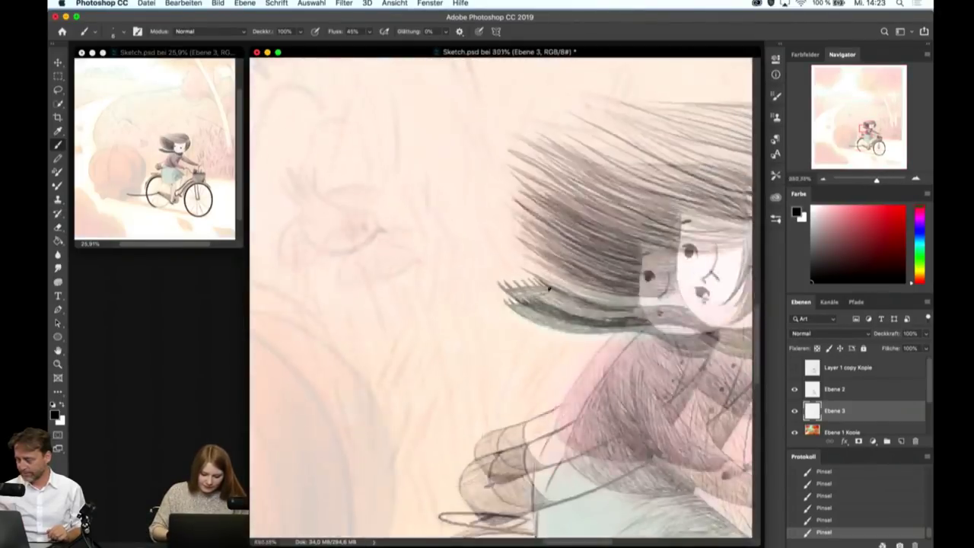
scroll(526, 355, "up", 1)
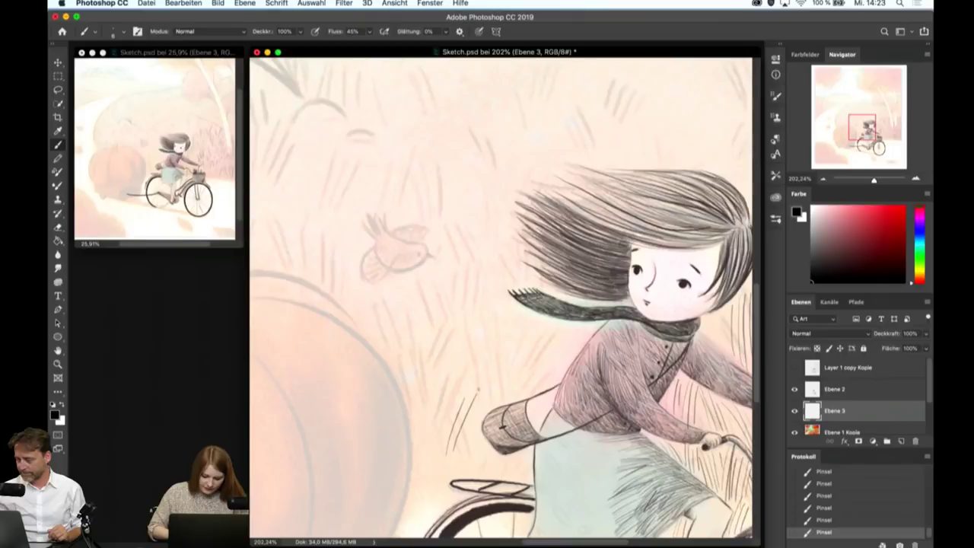
left_click_drag(427, 460, 432, 393)
left_click_drag(439, 443, 436, 414)
left_click_drag(435, 412, 431, 393)
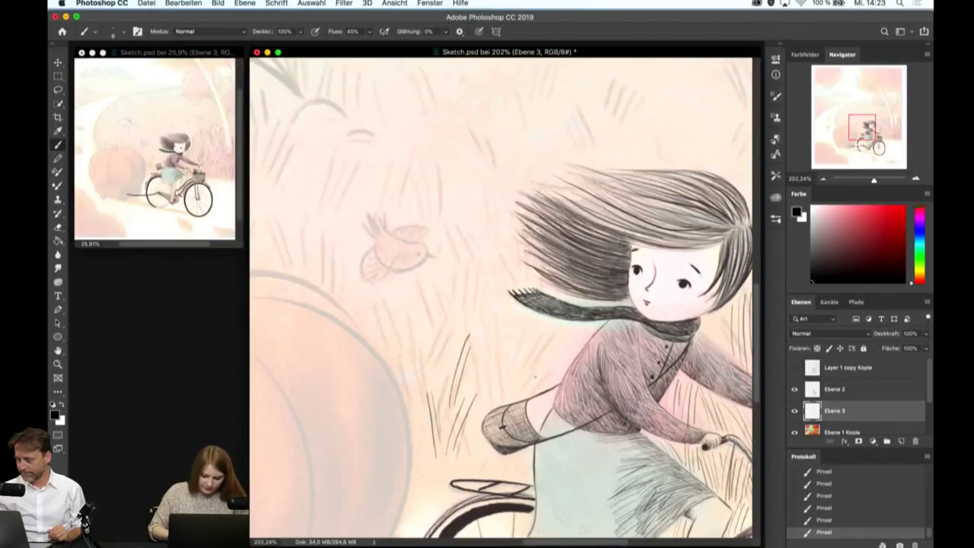
- Draw grass blades below the scarf, reaching toward the shoulder
scroll(563, 369, "up", 3)
mouse_move(399, 451)
left_mouse_down()
mouse_move(456, 350)
mouse_move(466, 356)
left_mouse_up()
mouse_move(378, 482)
left_mouse_down()
mouse_move(394, 336)
mouse_move(377, 347)
left_mouse_up()
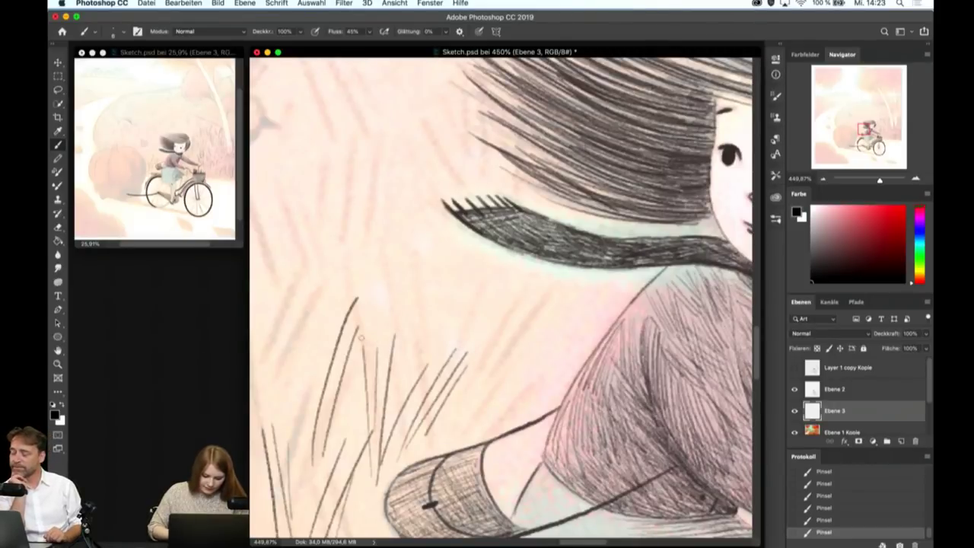
left_click_drag(455, 441, 503, 327)
left_click_drag(479, 397, 516, 344)
left_click_drag(471, 438, 522, 352)
mouse_move(496, 510)
left_mouse_down()
mouse_move(499, 393)
mouse_move(506, 397)
left_mouse_up()
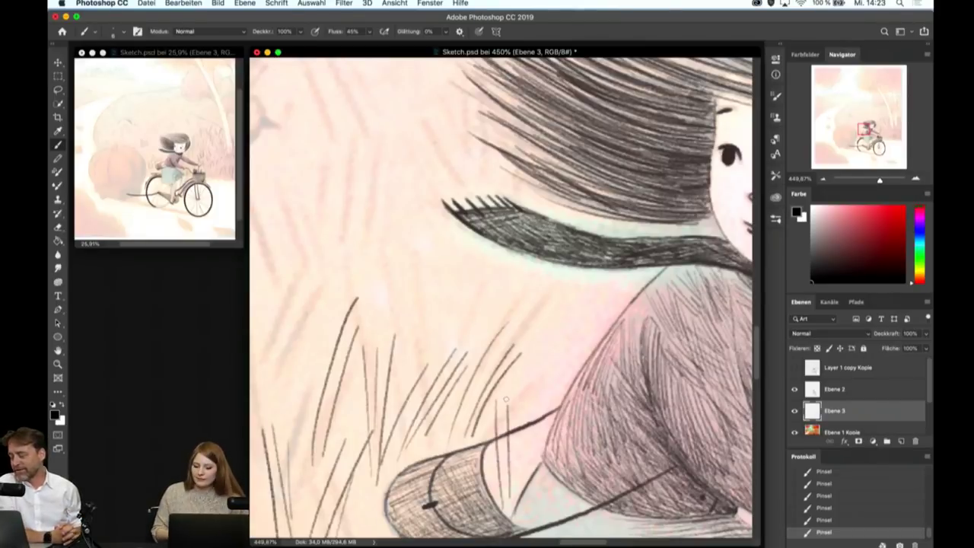
- Add grass blades next to the shoulder and hatch grass against the sweater edge
left_click_drag(517, 489, 545, 363)
left_click_drag(527, 470, 550, 385)
left_click_drag(536, 454, 558, 362)
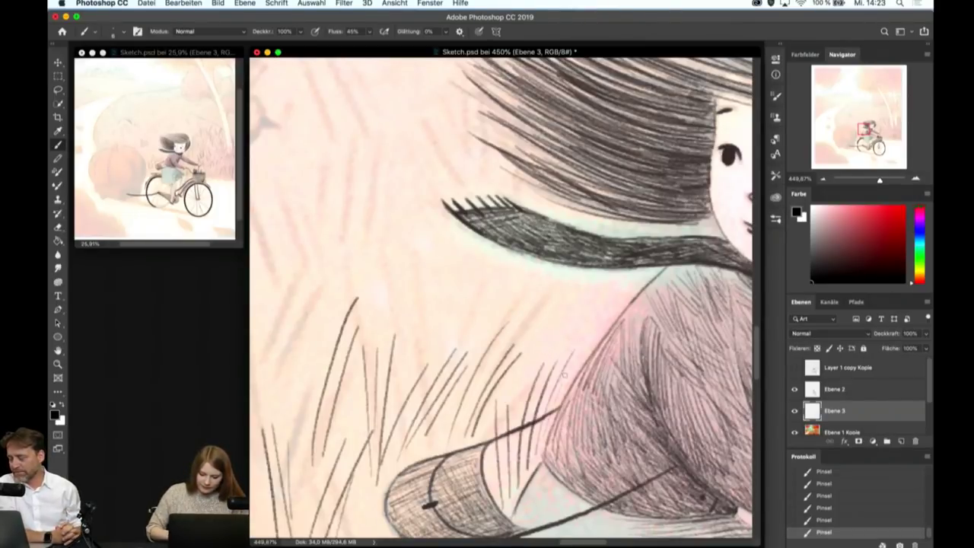
mouse_move(526, 277)
left_mouse_down()
mouse_move(548, 366)
mouse_move(601, 279)
left_mouse_up()
mouse_move(589, 349)
left_mouse_down()
mouse_move(610, 276)
mouse_move(620, 275)
left_mouse_up()
left_click_drag(609, 326, 635, 271)
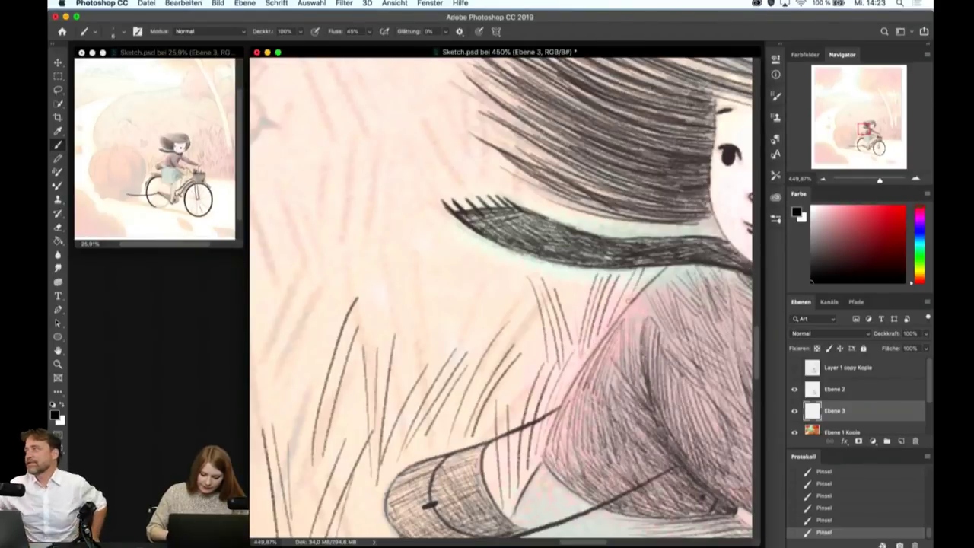
left_click_drag(576, 313, 589, 275)
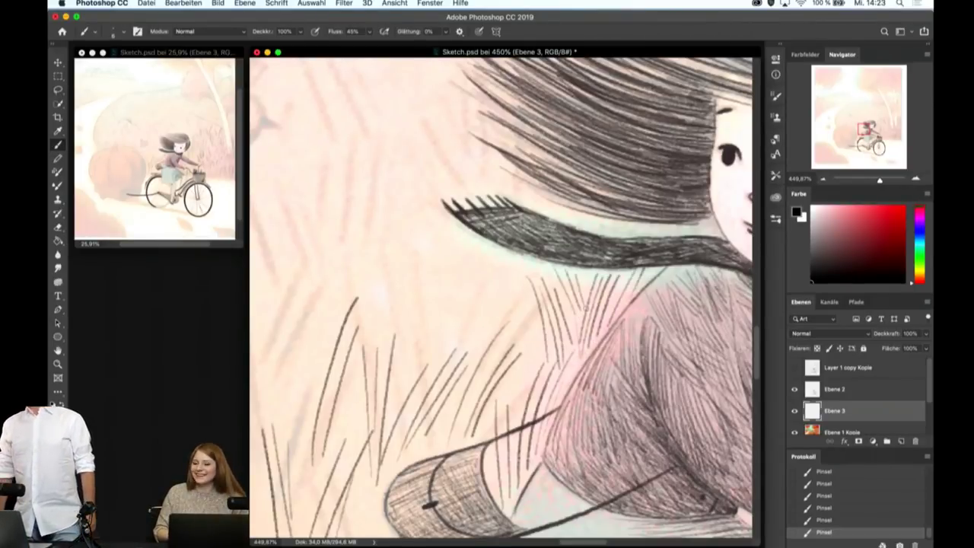
- Hatch grass just below the scarf and under its end, extending leftward
mouse_move(493, 328)
left_mouse_down()
mouse_move(512, 249)
mouse_move(518, 262)
left_mouse_up()
mouse_move(513, 340)
left_mouse_down()
mouse_move(522, 262)
mouse_move(529, 270)
left_mouse_up()
left_click_drag(475, 309, 450, 248)
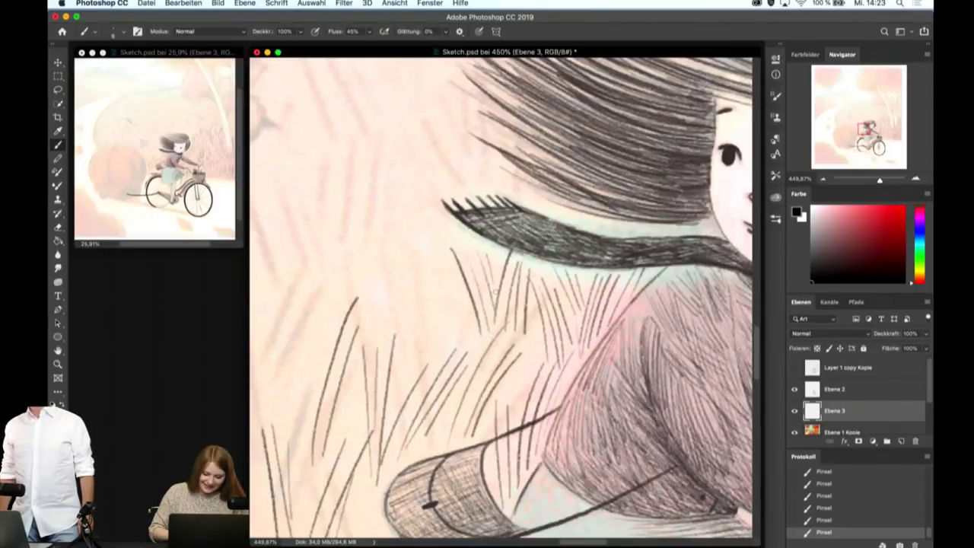
left_click_drag(432, 352, 438, 263)
mouse_move(442, 353)
left_mouse_down()
mouse_move(449, 248)
mouse_move(452, 265)
left_mouse_up()
left_click_drag(455, 341, 460, 265)
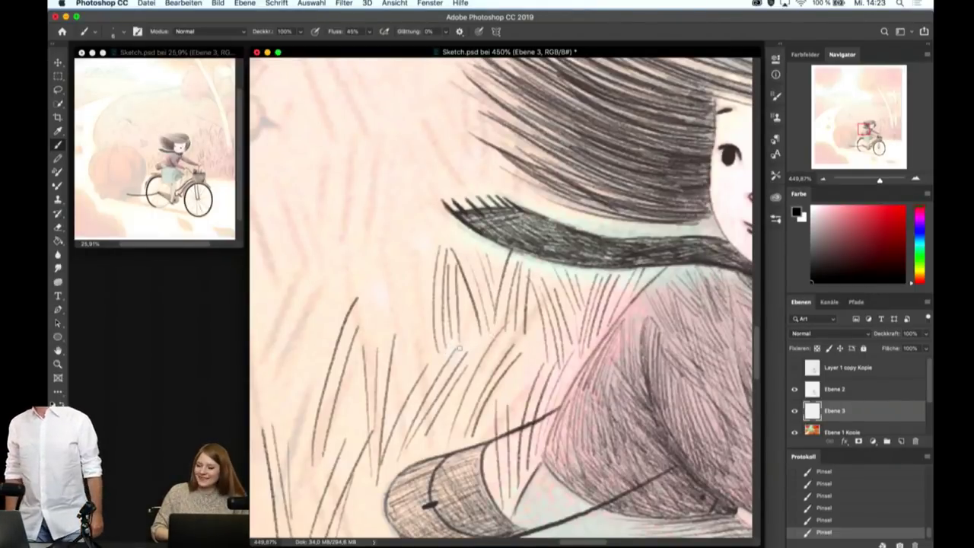
left_click_drag(388, 370, 397, 286)
mouse_move(410, 355)
left_mouse_down()
mouse_move(417, 280)
mouse_move(428, 289)
left_mouse_up()
left_click_drag(420, 312, 424, 266)
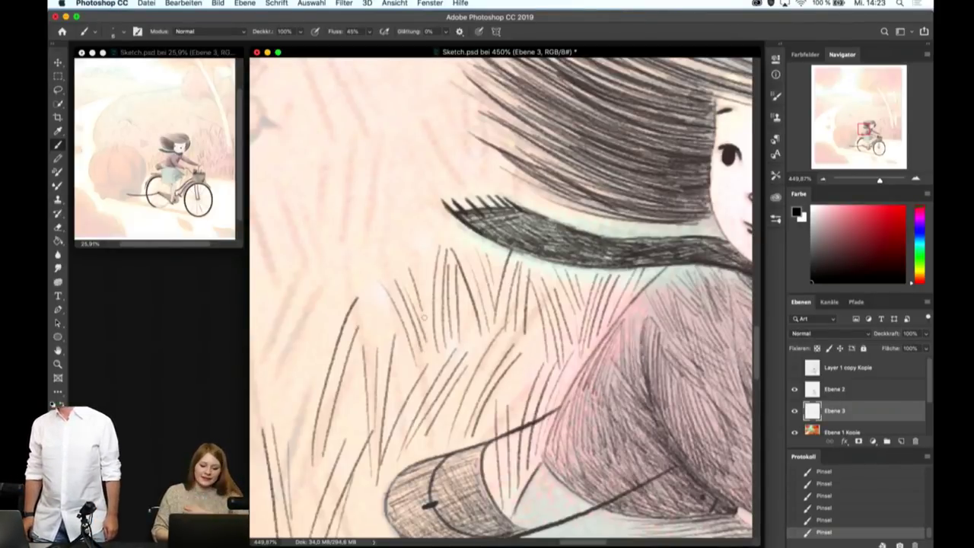
- Add hatching further left, a long curved blade, and taller grass near the scarf tip
mouse_move(304, 259)
left_mouse_down()
mouse_move(288, 367)
mouse_move(299, 380)
left_mouse_up()
mouse_move(326, 264)
left_mouse_down()
mouse_move(310, 395)
mouse_move(319, 386)
left_mouse_up()
left_click_drag(328, 241, 373, 346)
left_click_drag(370, 327, 401, 175)
left_click_drag(396, 261, 411, 183)
left_click_drag(411, 285, 420, 191)
mouse_move(418, 256)
left_mouse_down()
mouse_move(431, 190)
mouse_move(447, 200)
left_mouse_up()
- Add tall grass blades on the far left, beside the scarf
mouse_move(350, 250)
left_mouse_down()
mouse_move(379, 148)
mouse_move(371, 172)
left_mouse_up()
left_click_drag(366, 259, 382, 163)
left_click_drag(332, 234, 308, 169)
left_click_drag(343, 242, 322, 160)
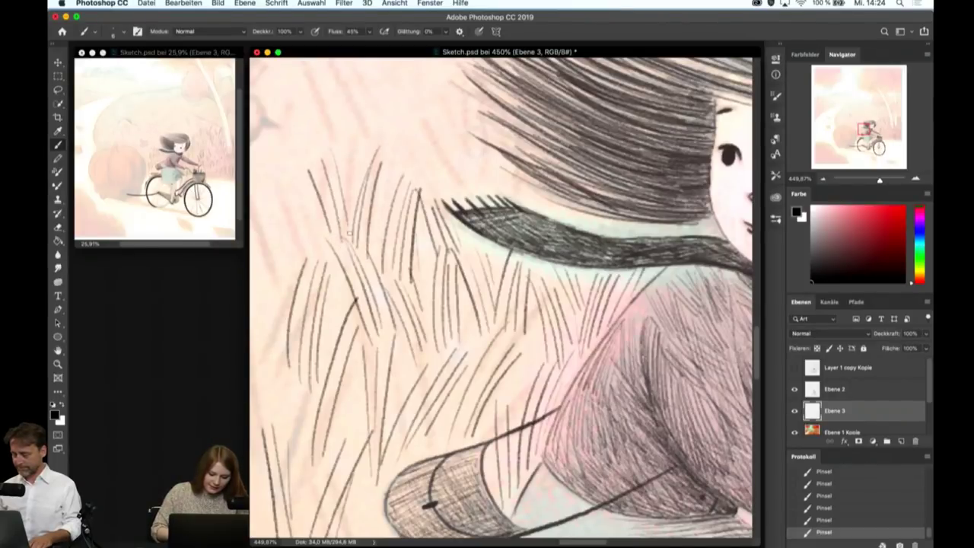
- Reposition the view and draw thin grass stalks above the bicycle saddle
scroll(595, 332, "down", 3)
scroll(596, 332, "down", 3)
scroll(581, 321, "up", 2)
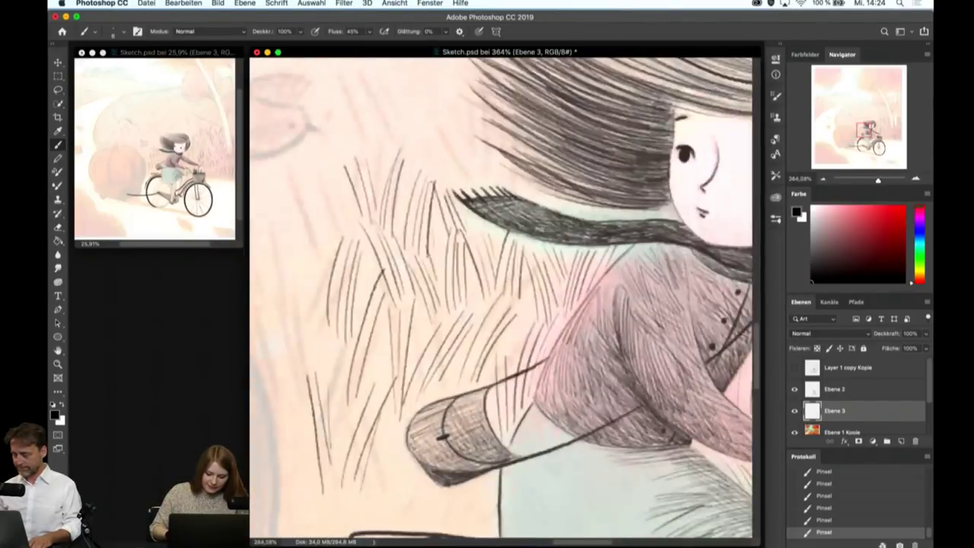
scroll(580, 320, "up", 2)
scroll(581, 321, "up", 1)
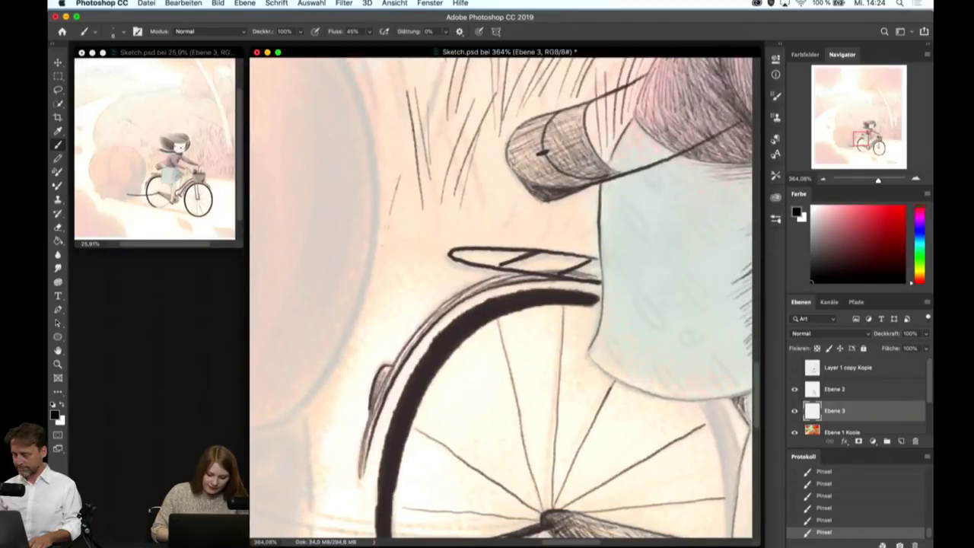
left_click_drag(399, 262, 411, 186)
left_click_drag(408, 262, 421, 183)
- Add more grass stalks behind the saddle, by the girl's bag and beside her hip
left_click_drag(431, 263, 441, 175)
left_click_drag(440, 271, 452, 178)
mouse_move(449, 249)
left_mouse_down()
mouse_move(457, 196)
mouse_move(490, 133)
mouse_move(493, 145)
left_mouse_up()
left_click_drag(484, 248, 500, 165)
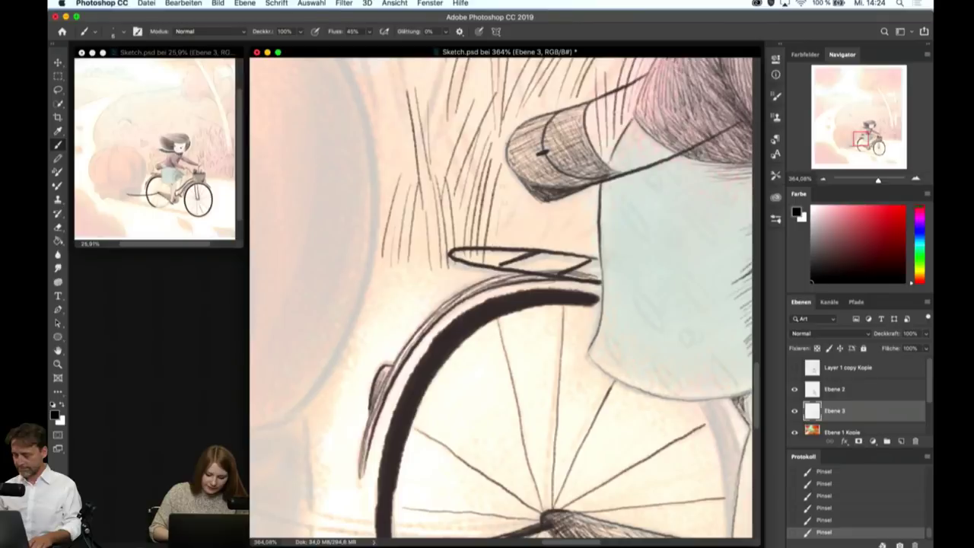
left_click_drag(522, 250, 528, 195)
mouse_move(539, 260)
left_mouse_down()
mouse_move(532, 198)
mouse_move(539, 216)
left_mouse_up()
left_click_drag(553, 262, 559, 199)
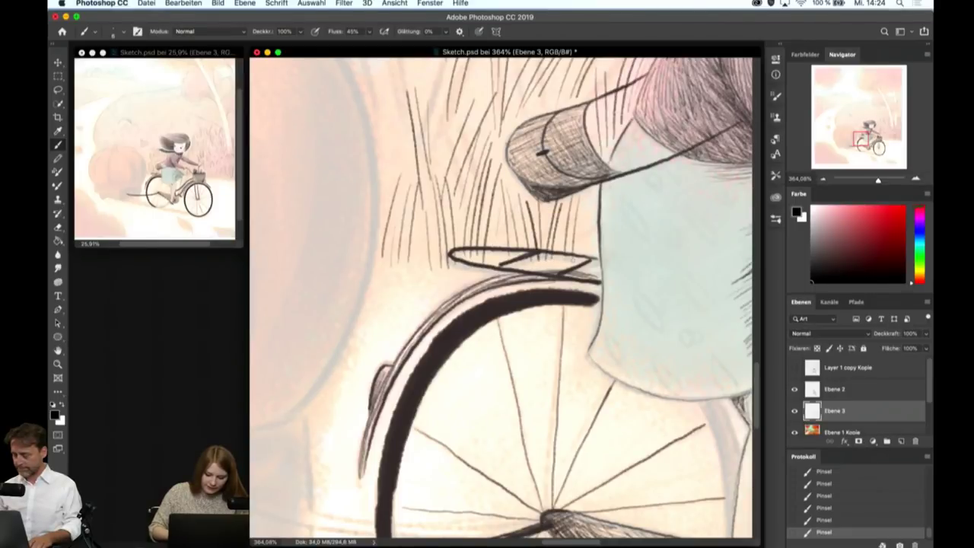
- Extend the grass further left, then zoom out to check the result
left_click_drag(392, 166, 373, 108)
left_click_drag(398, 163, 382, 102)
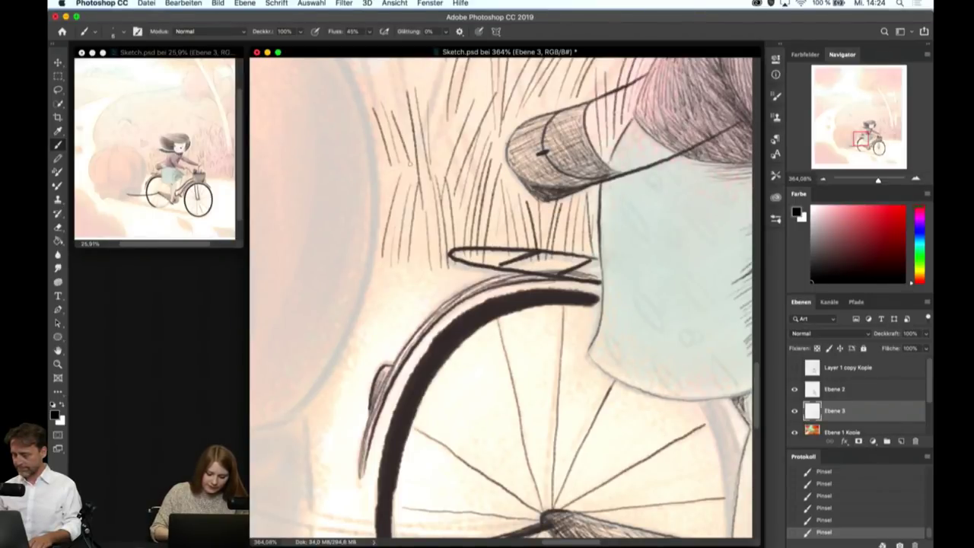
scroll(409, 162, "down", 5)
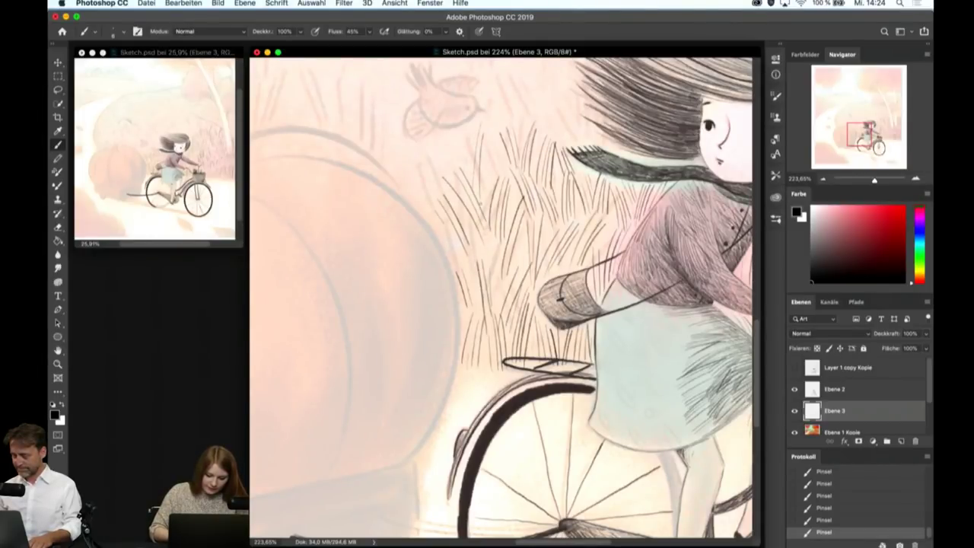
scroll(521, 286, "down", 2)
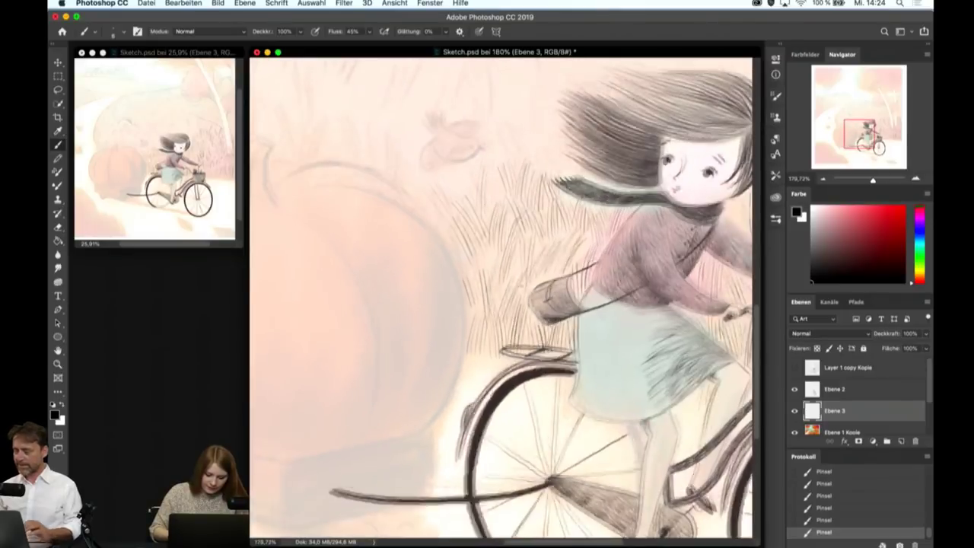
scroll(521, 285, "up", 3)
- Make Ebene 2 the active layer, check its visibility, and zoom in on the leg
left_click(837, 389)
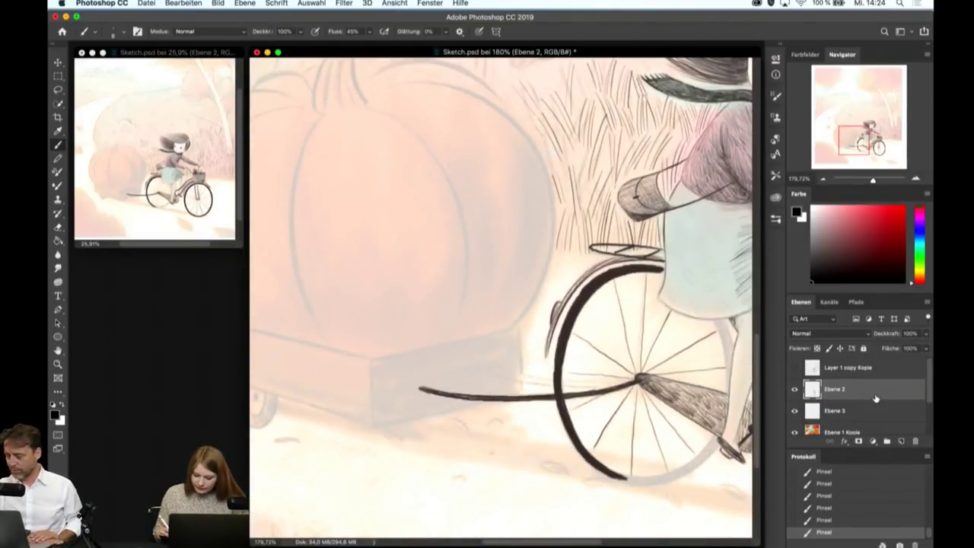
left_click(795, 389)
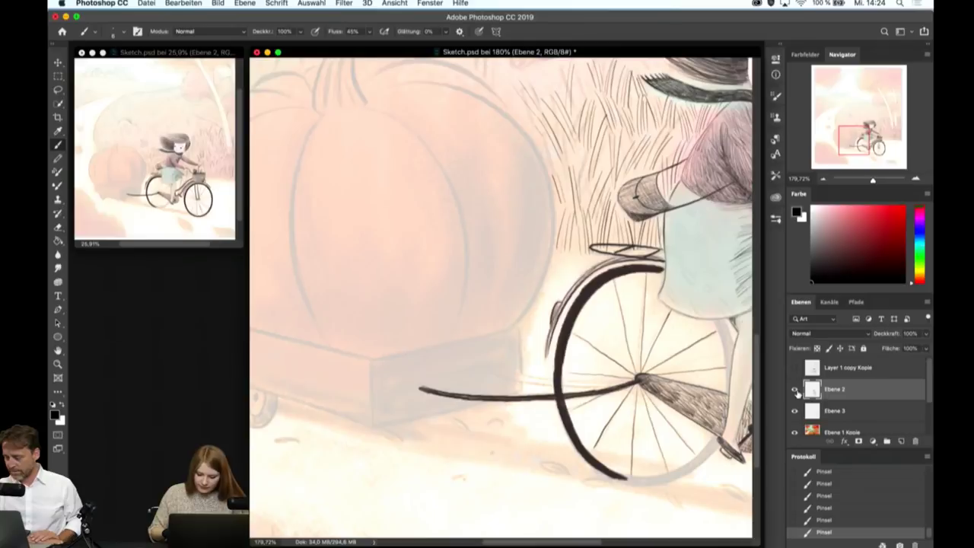
scroll(506, 285, "up", 2)
scroll(506, 285, "up", 2)
scroll(506, 285, "up", 4)
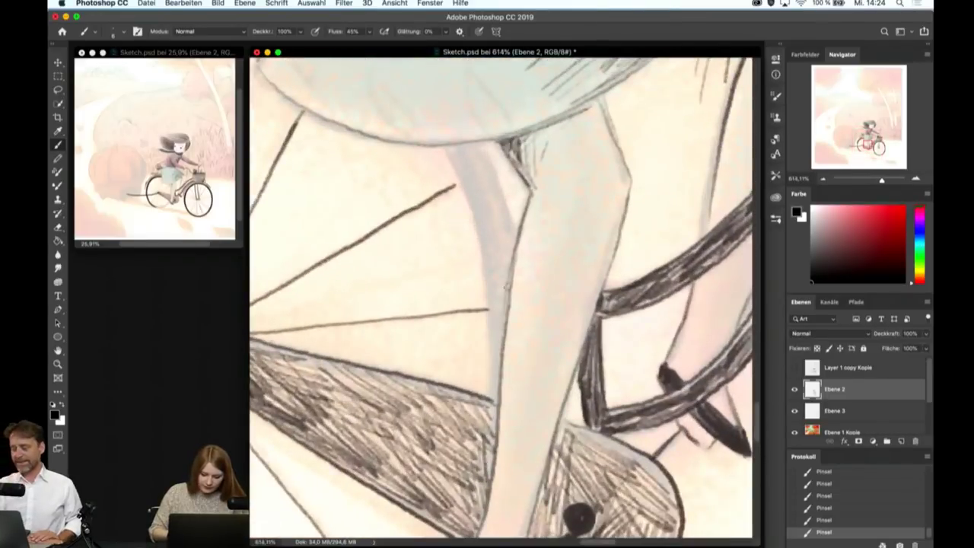
- Draw dark shading along the leg's inner edge and carry it downward
left_click_drag(449, 151, 478, 207)
left_click_drag(466, 151, 478, 217)
mouse_move(473, 169)
left_mouse_down()
mouse_move(493, 233)
mouse_move(487, 249)
left_mouse_up()
left_click_drag(462, 178, 491, 268)
mouse_move(478, 228)
left_mouse_down()
mouse_move(496, 338)
mouse_move(496, 299)
left_mouse_up()
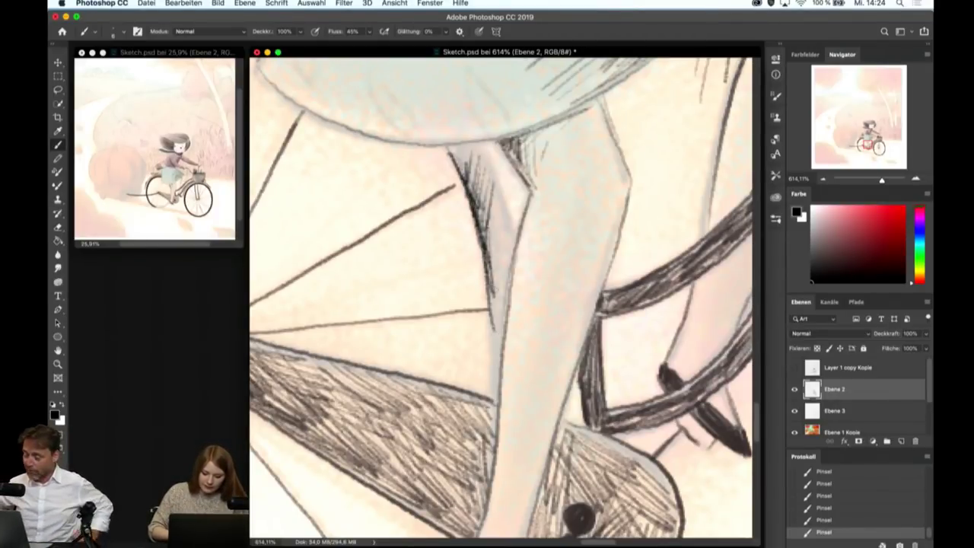
left_click_drag(484, 256, 495, 286)
left_click_drag(481, 237, 494, 298)
- Extend the leg line down toward the ankle and darken its lower part
left_click_drag(488, 285, 499, 348)
left_click_drag(490, 301, 499, 376)
left_click_drag(493, 342, 501, 404)
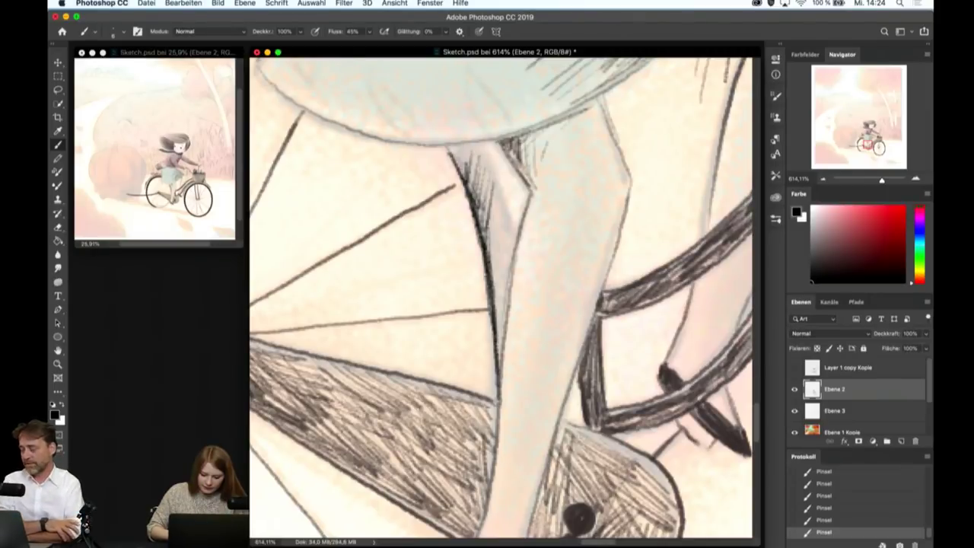
left_click_drag(496, 288, 505, 359)
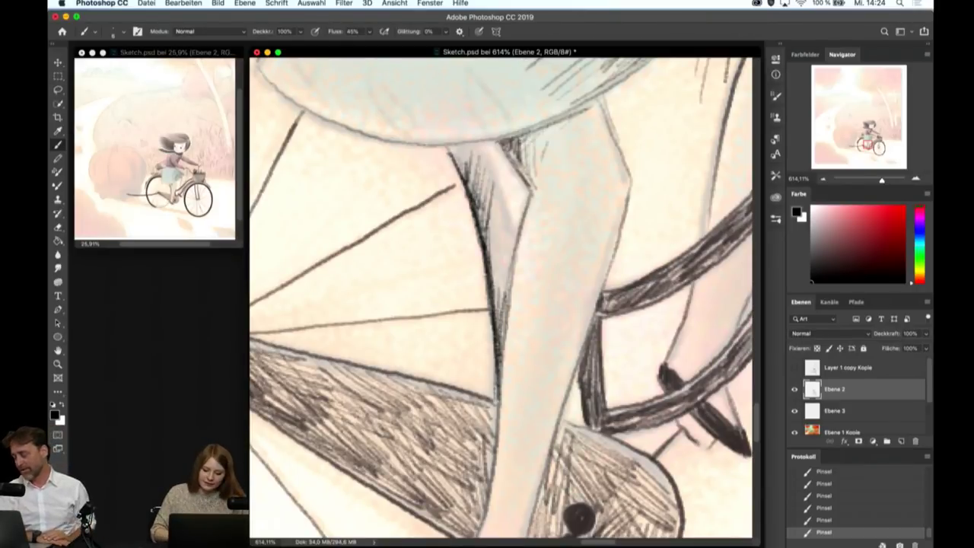
- Darken the middle of the leg line and the hatching just below the skirt
left_click_drag(489, 190, 498, 260)
left_click_drag(489, 207, 499, 291)
left_click_drag(496, 235, 506, 309)
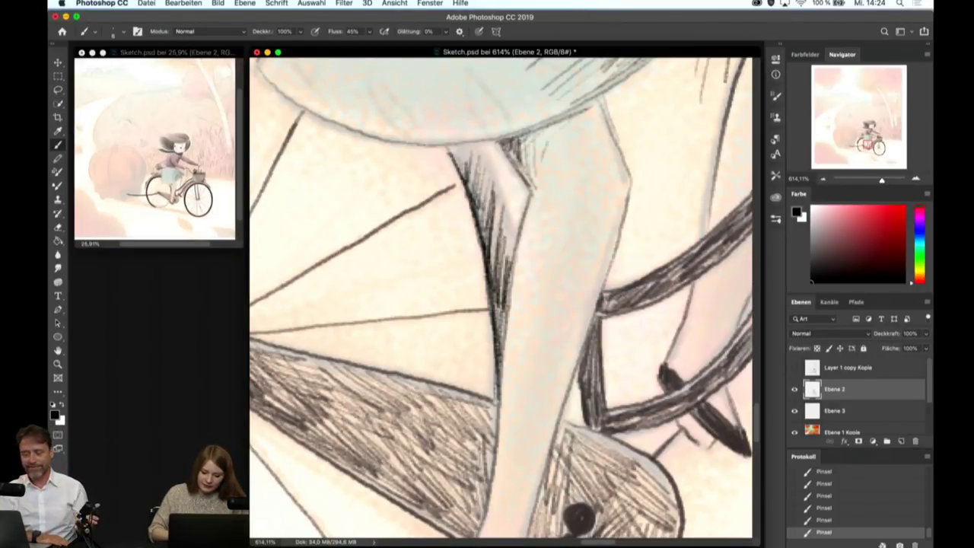
left_click_drag(510, 164, 496, 225)
left_click_drag(511, 183, 495, 249)
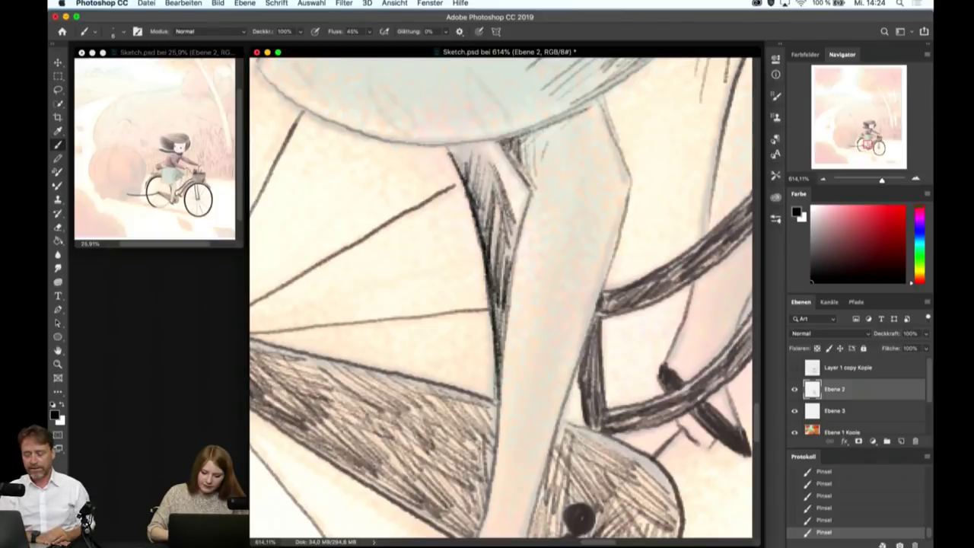
mouse_move(514, 137)
left_mouse_down()
mouse_move(495, 221)
mouse_move(487, 196)
left_mouse_up()
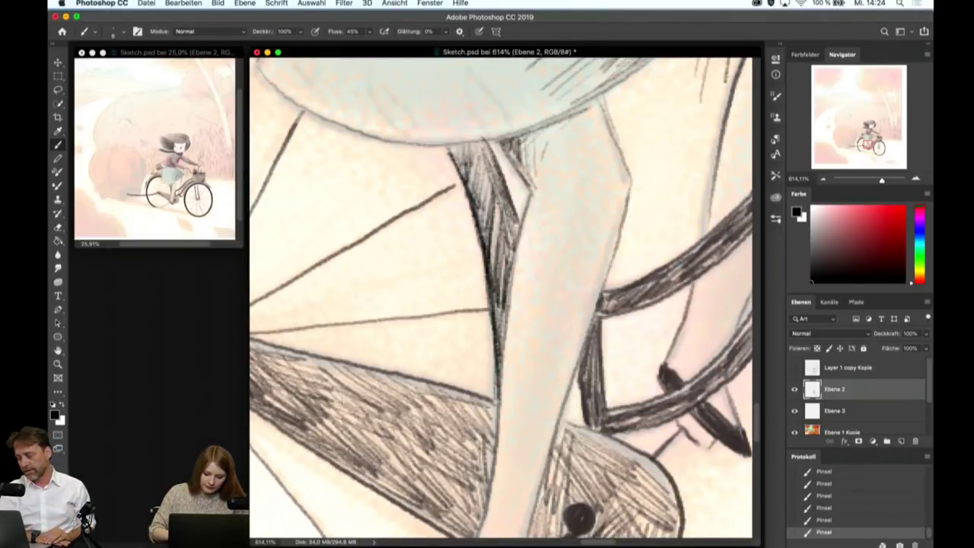
- Hatch the grey chain guard near the pedal, extending the shading toward the wheel
scroll(502, 297, "down", 5)
scroll(502, 296, "down", 5)
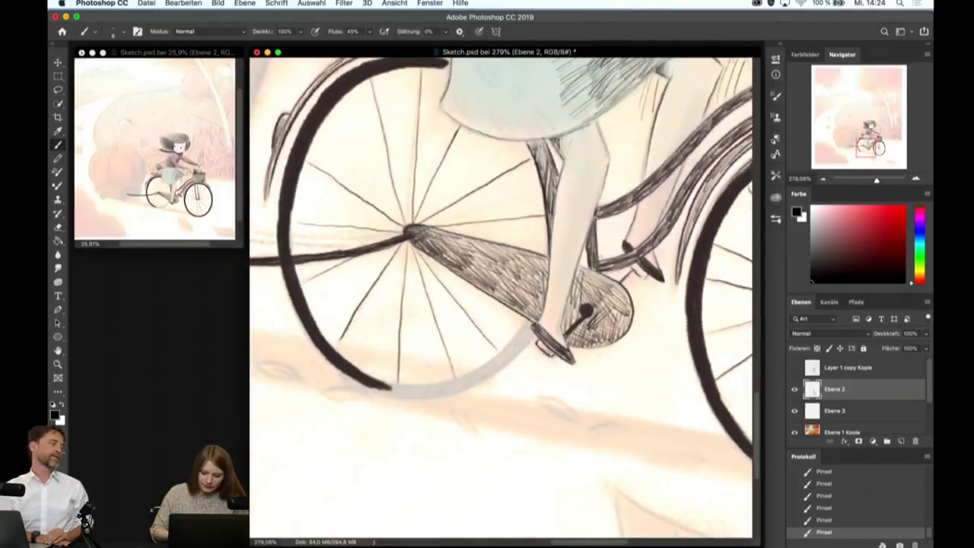
scroll(580, 318, "up", 1)
scroll(580, 319, "up", 2)
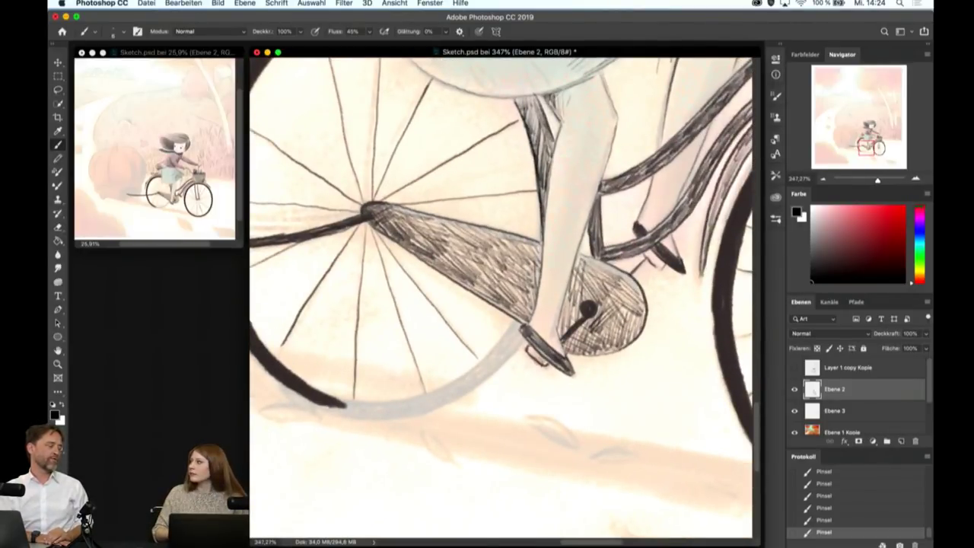
scroll(588, 309, "up", 1)
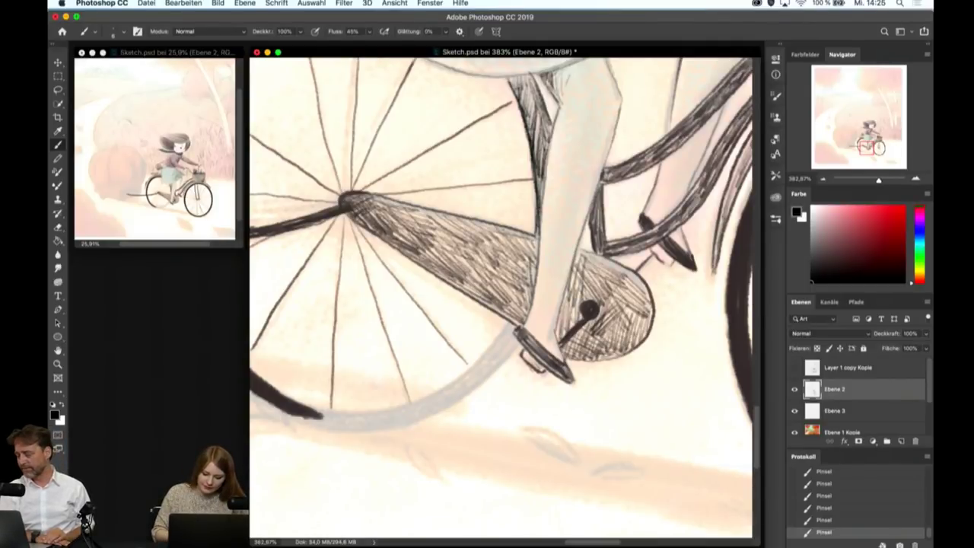
scroll(528, 386, "up", 3)
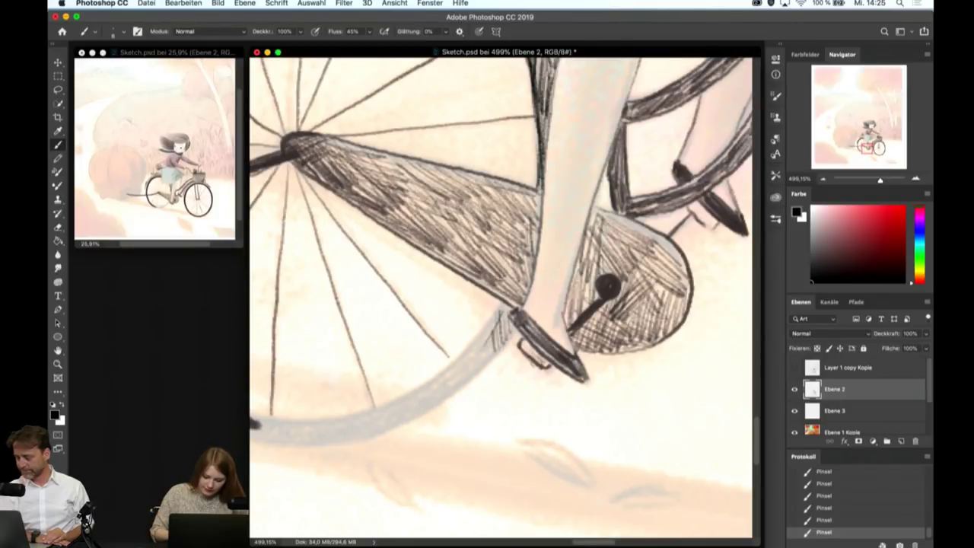
mouse_move(449, 365)
left_mouse_down()
mouse_move(499, 309)
mouse_move(495, 328)
left_mouse_up()
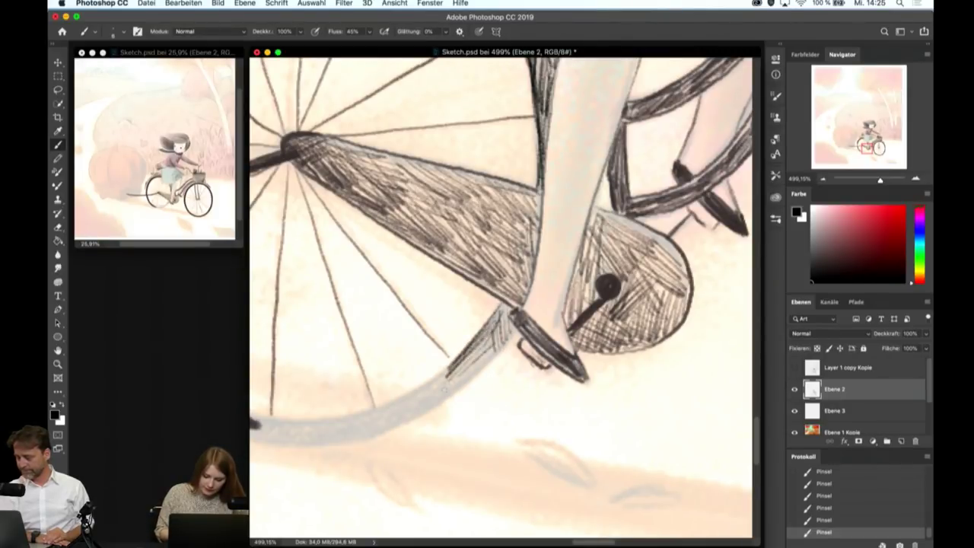
left_click_drag(445, 394, 507, 341)
left_click_drag(424, 411, 493, 350)
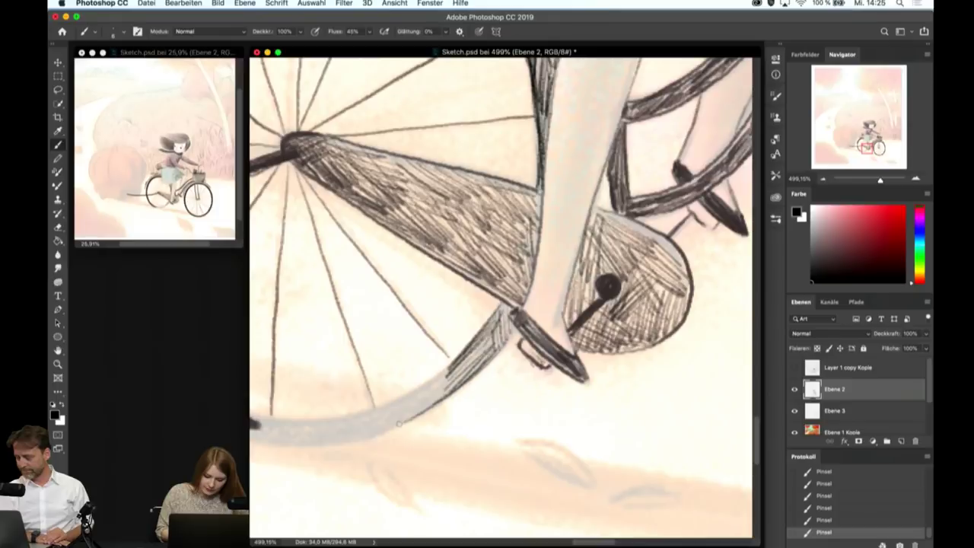
mouse_move(398, 420)
left_mouse_down()
mouse_move(460, 373)
mouse_move(448, 376)
mouse_move(457, 362)
mouse_move(438, 389)
left_mouse_up()
- Thicken the bottom of the wheel rim with dark strokes running to the lower right
scroll(487, 363, "left", 5)
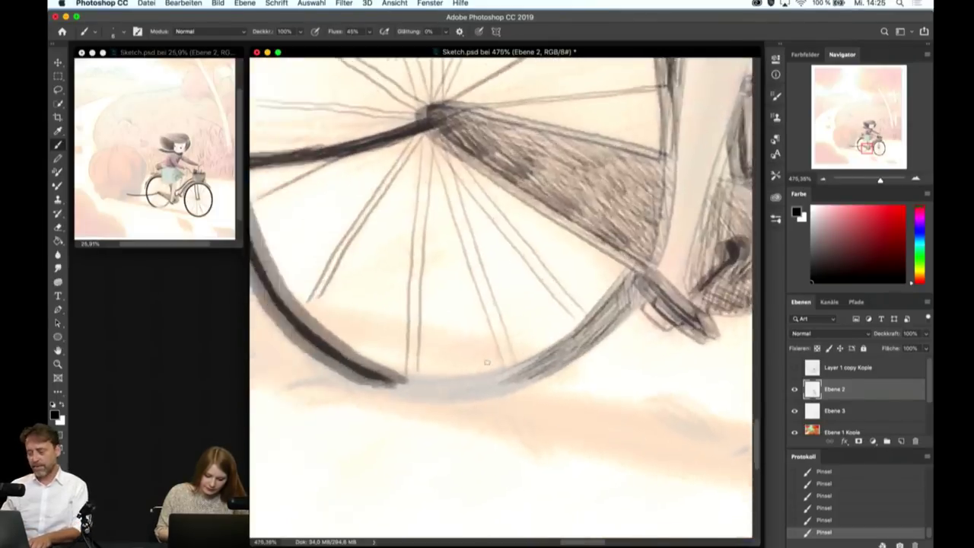
scroll(487, 363, "left", 3)
scroll(487, 363, "down", 3)
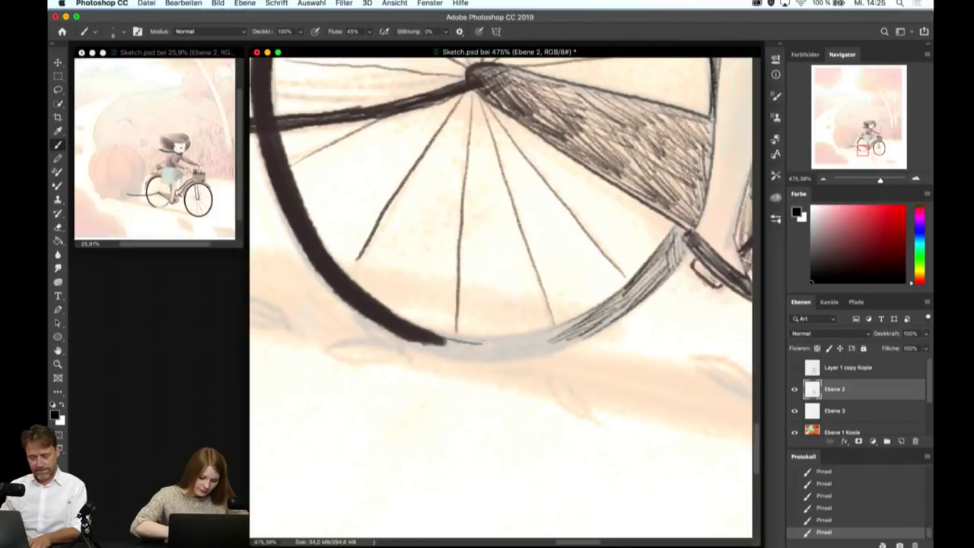
mouse_move(434, 341)
left_mouse_down()
mouse_move(510, 332)
mouse_move(459, 350)
left_mouse_up()
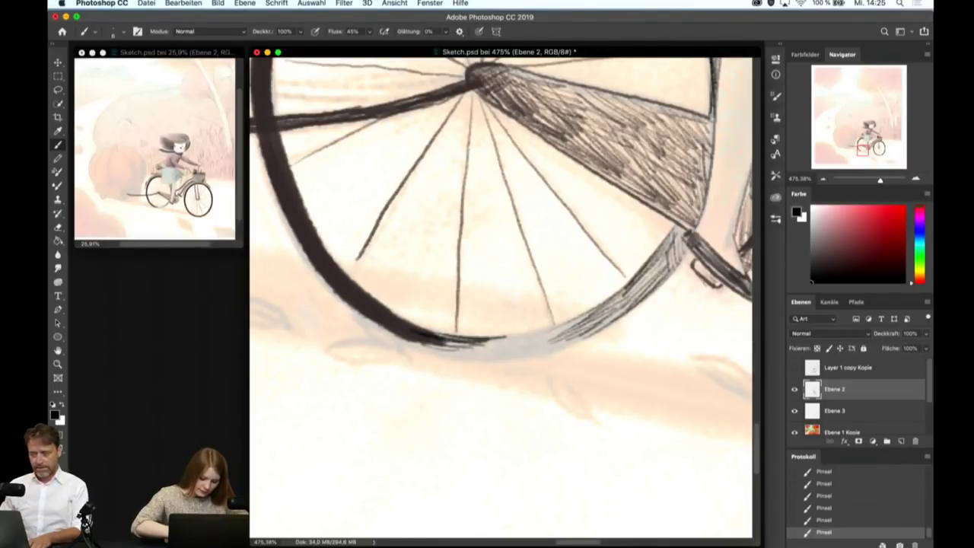
mouse_move(396, 349)
left_mouse_down()
mouse_move(537, 343)
mouse_move(548, 334)
left_mouse_up()
left_click_drag(504, 341, 599, 314)
mouse_move(508, 347)
left_mouse_down()
mouse_move(580, 326)
mouse_move(590, 334)
left_mouse_up()
mouse_move(446, 357)
left_mouse_down()
mouse_move(526, 350)
mouse_move(519, 347)
left_mouse_up()
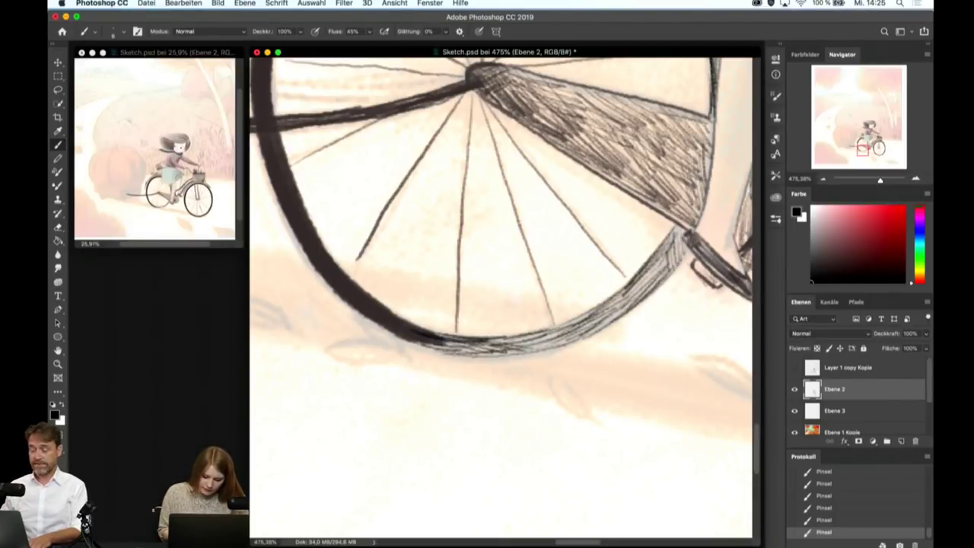
left_click_drag(417, 350, 536, 339)
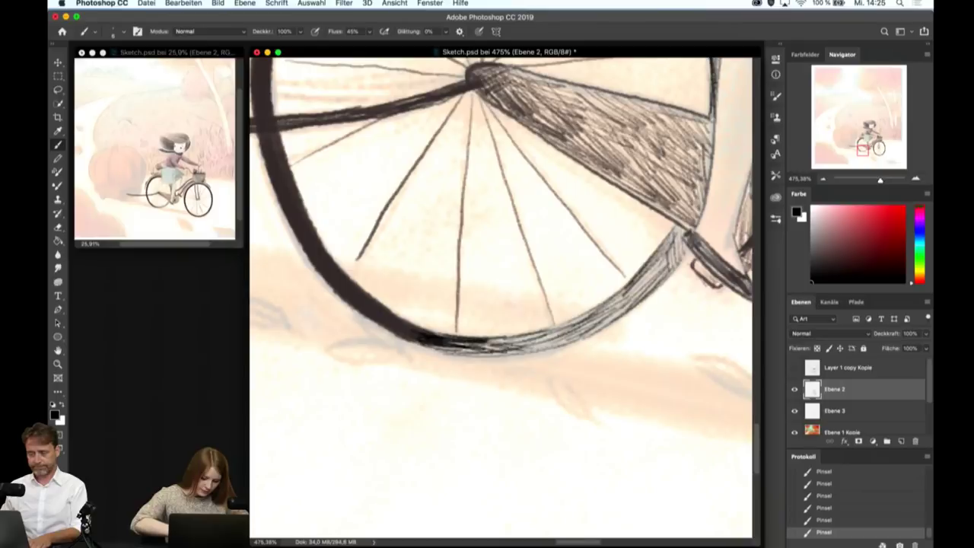
left_click_drag(468, 351, 543, 339)
left_click_drag(408, 348, 464, 341)
left_click_drag(377, 323, 475, 350)
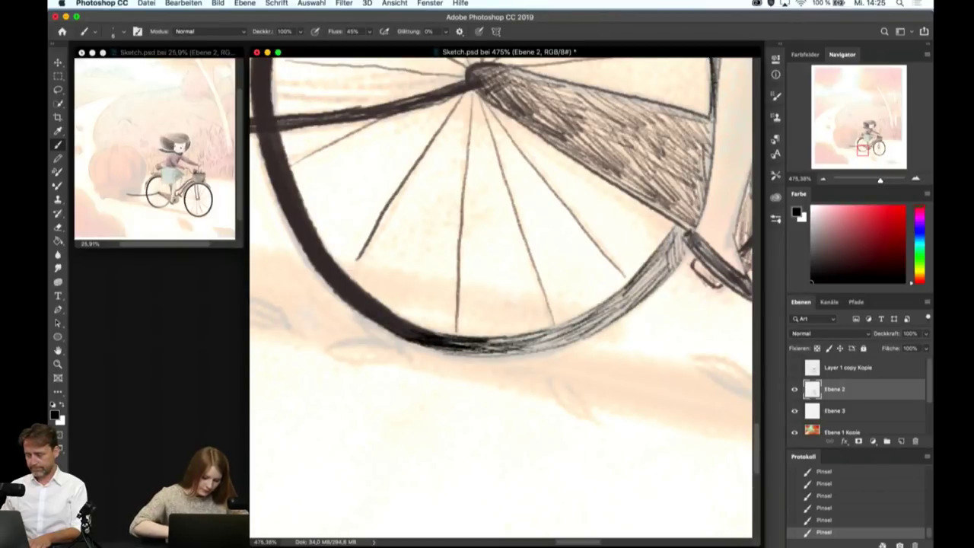
- Add denser pencil hatching along the lower rim of the rear wheel
scroll(516, 281, "down", 3)
scroll(515, 281, "down", 5)
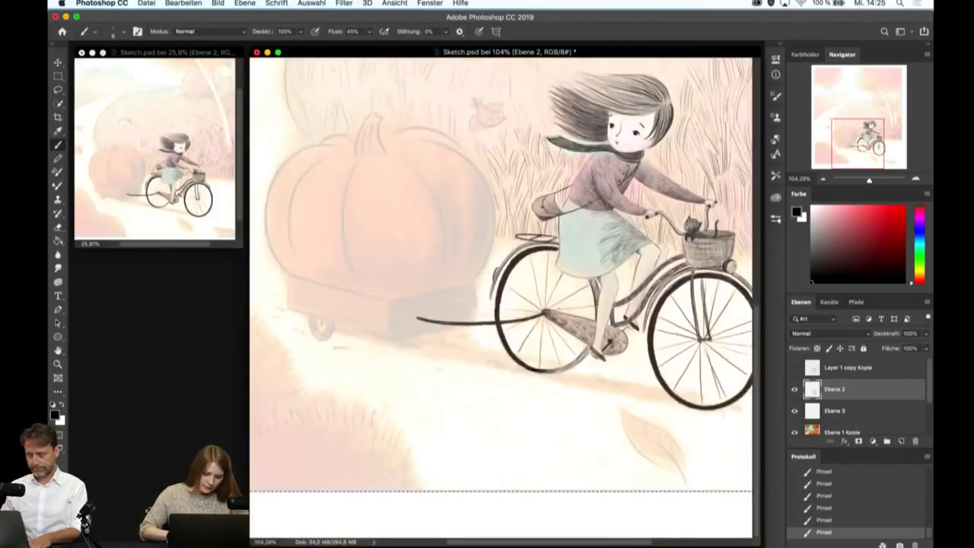
scroll(515, 281, "up", 6)
scroll(594, 344, "up", 1)
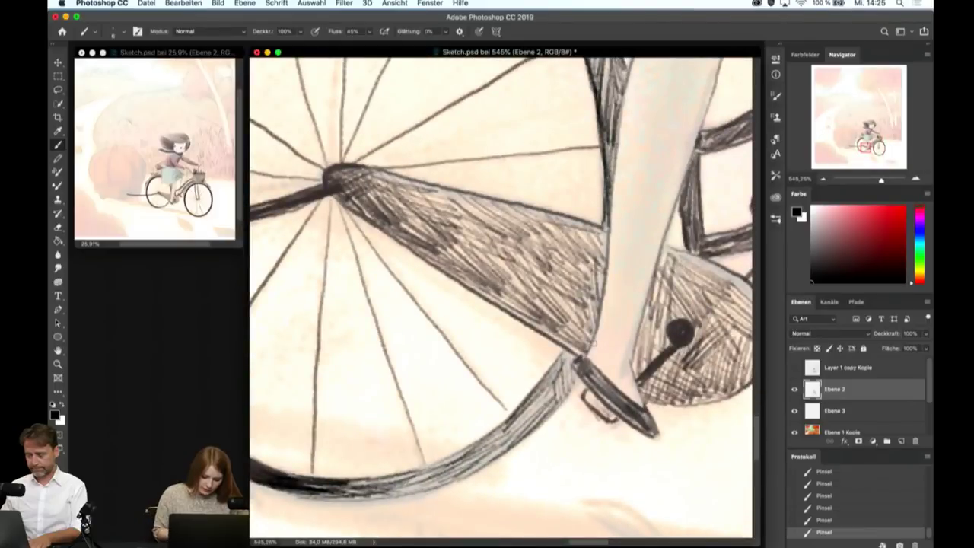
left_click_drag(359, 486, 461, 455)
left_click_drag(396, 477, 492, 437)
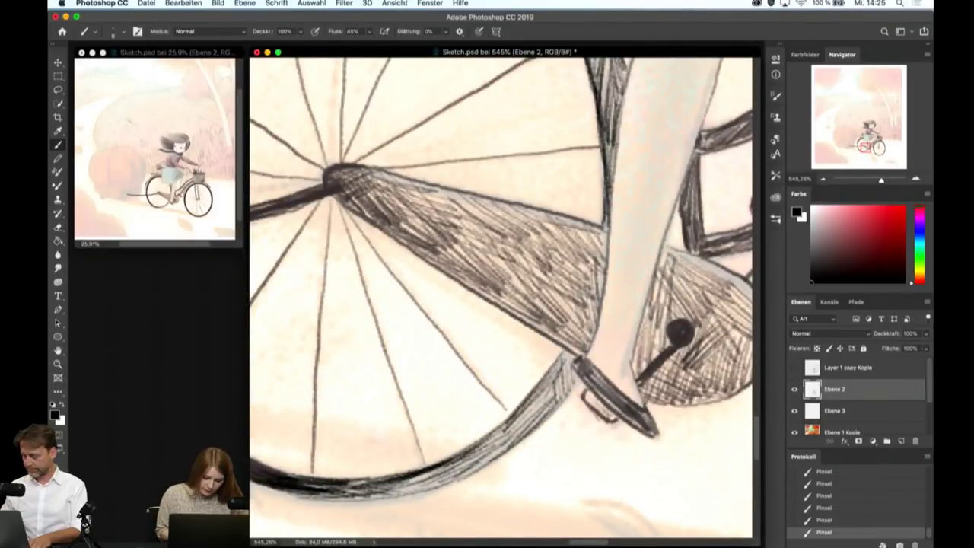
mouse_move(426, 476)
left_mouse_down()
mouse_move(507, 428)
mouse_move(514, 434)
left_mouse_up()
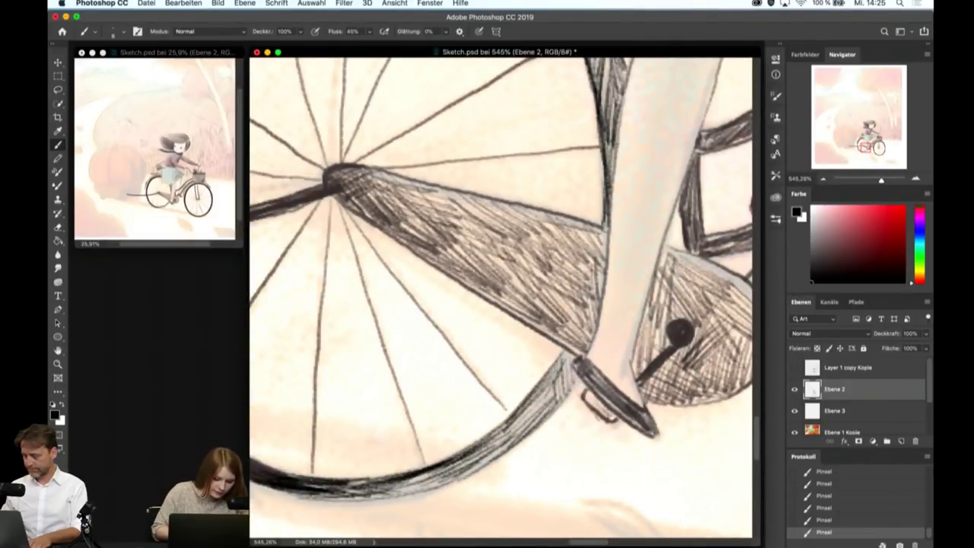
left_click(220, 4)
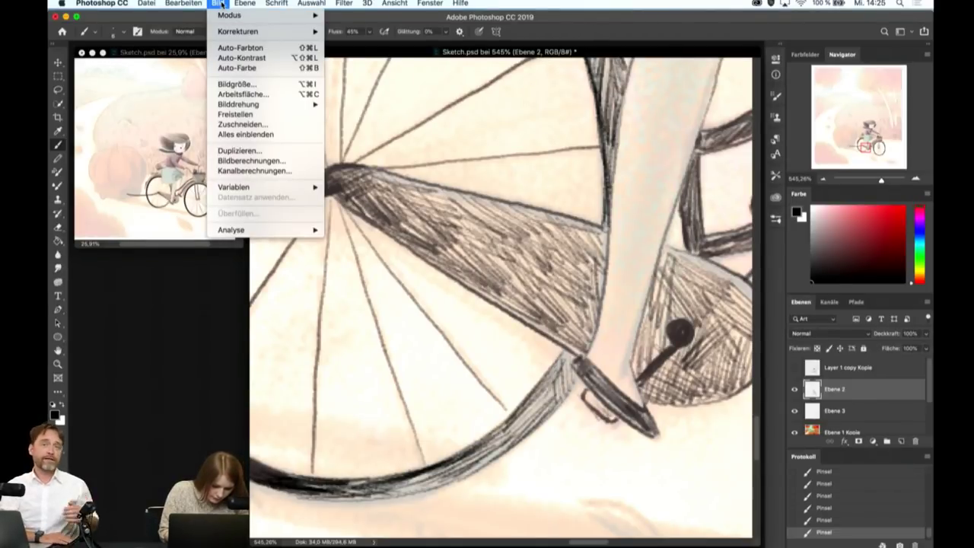
left_click(268, 87)
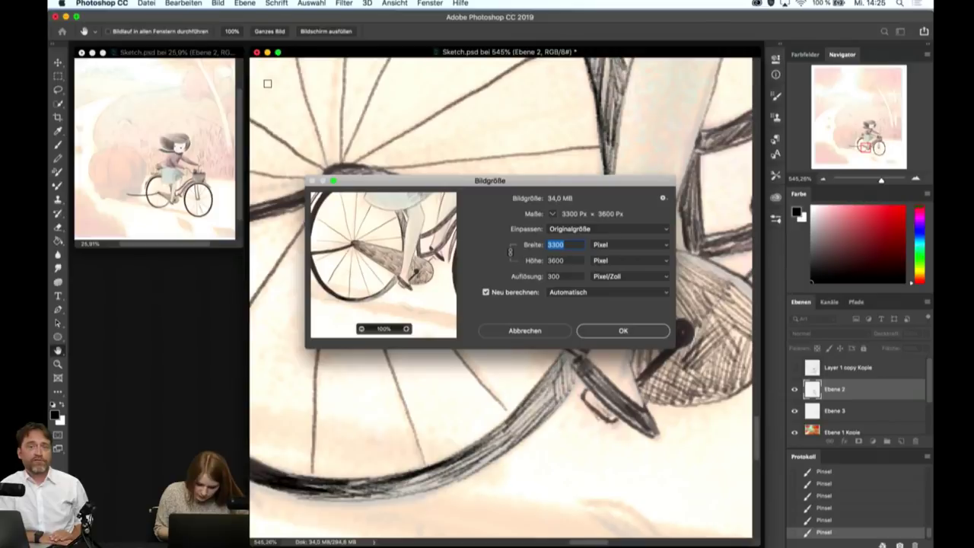
left_click(622, 331)
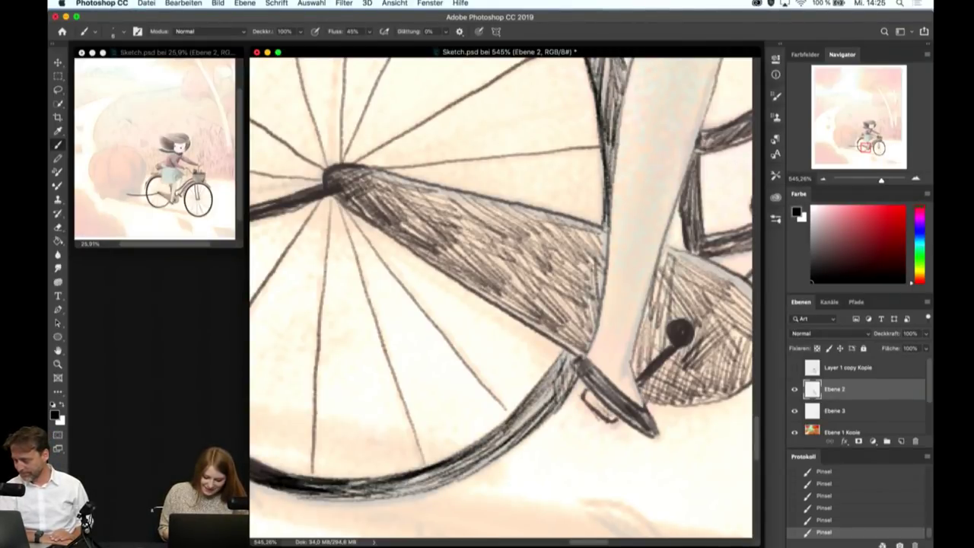
- Ink the right edge of the pumpkin stem, undoing and redoing the last strokes
scroll(542, 340, "down", 5)
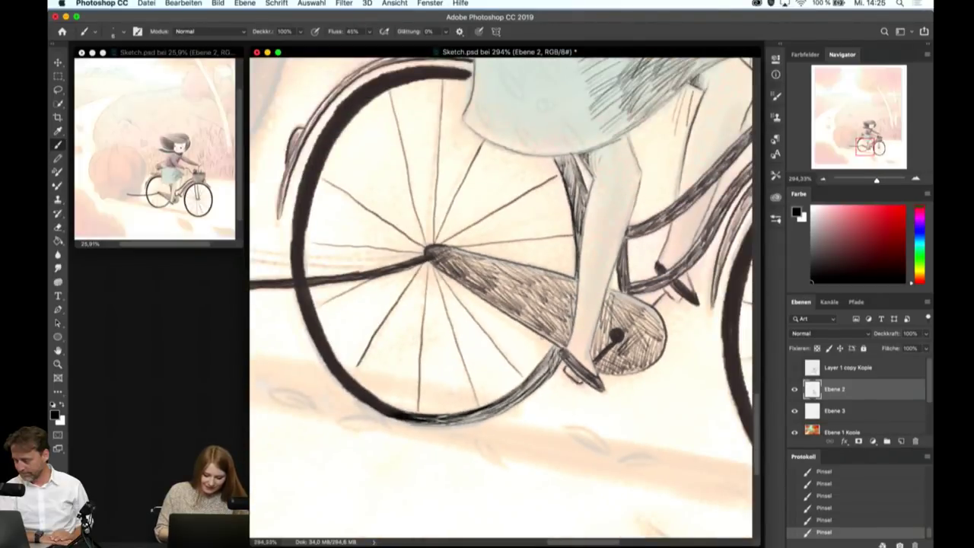
scroll(564, 346, "down", 5)
scroll(445, 268, "left", 5)
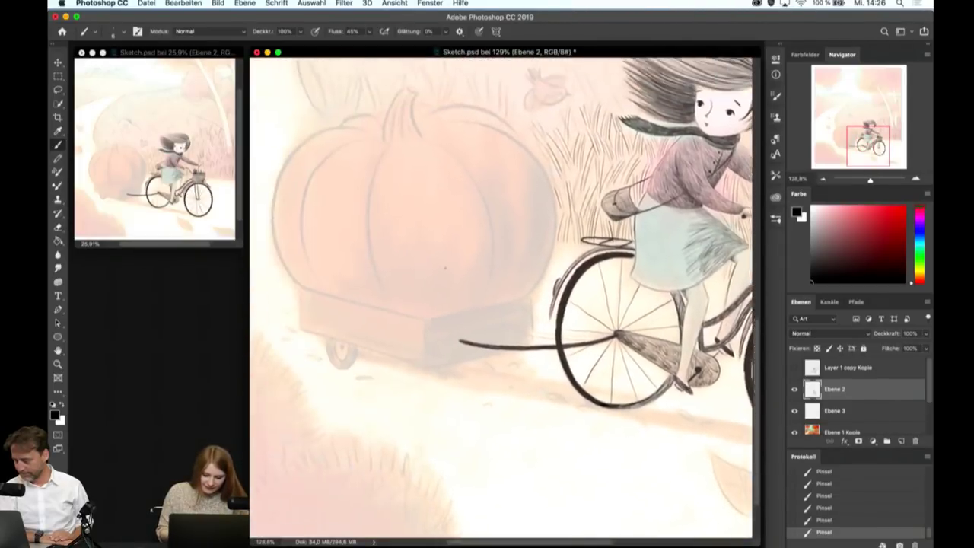
scroll(445, 268, "left", 5)
scroll(445, 268, "up", 2)
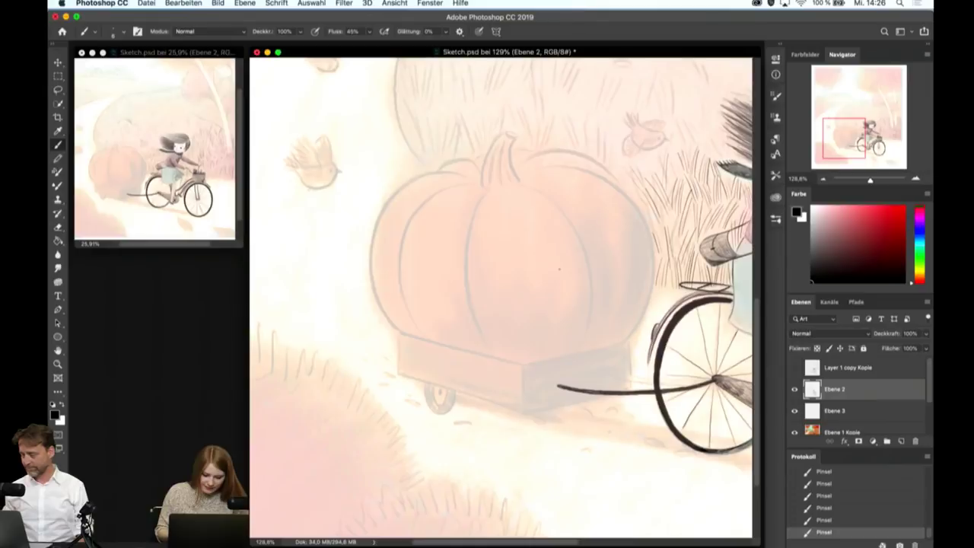
scroll(559, 269, "up", 5)
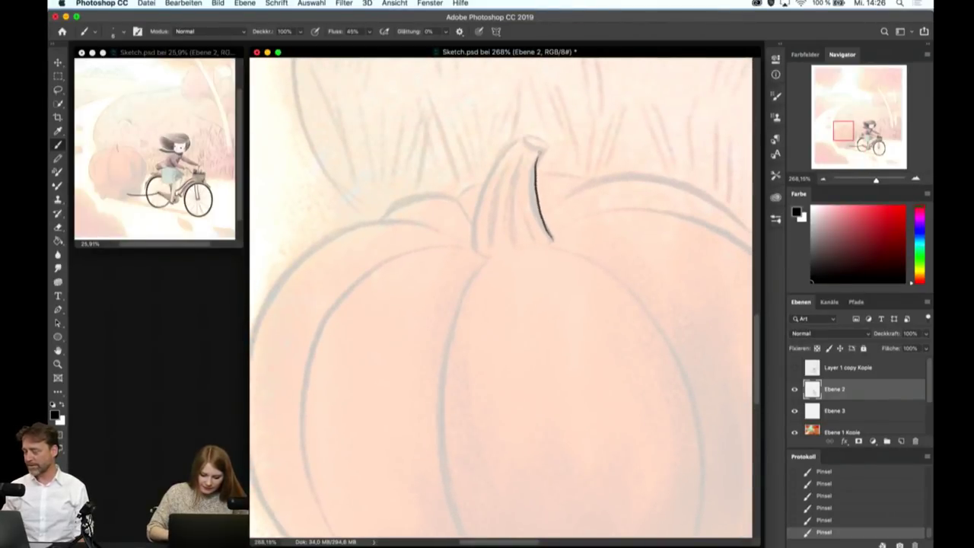
scroll(586, 240, "up", 1)
scroll(560, 229, "up", 1)
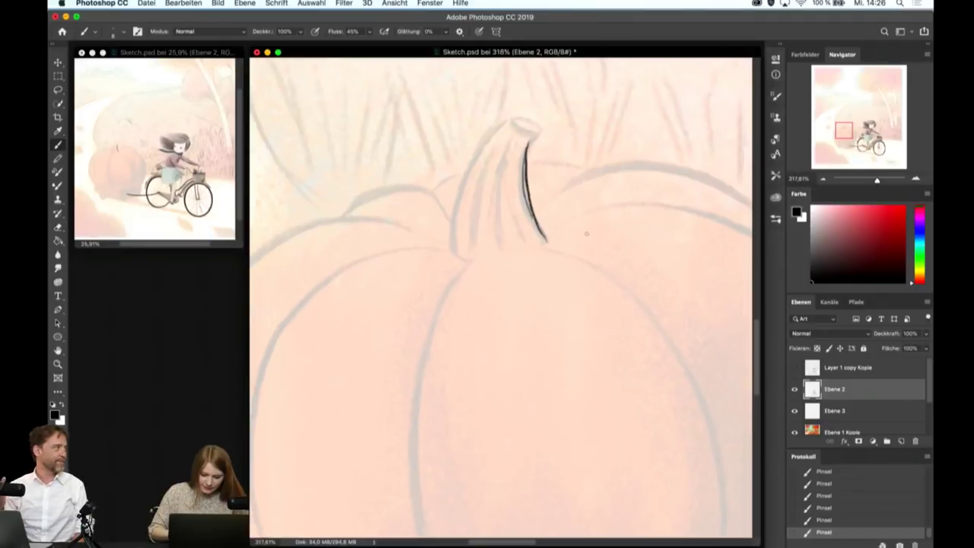
scroll(560, 229, "up", 1)
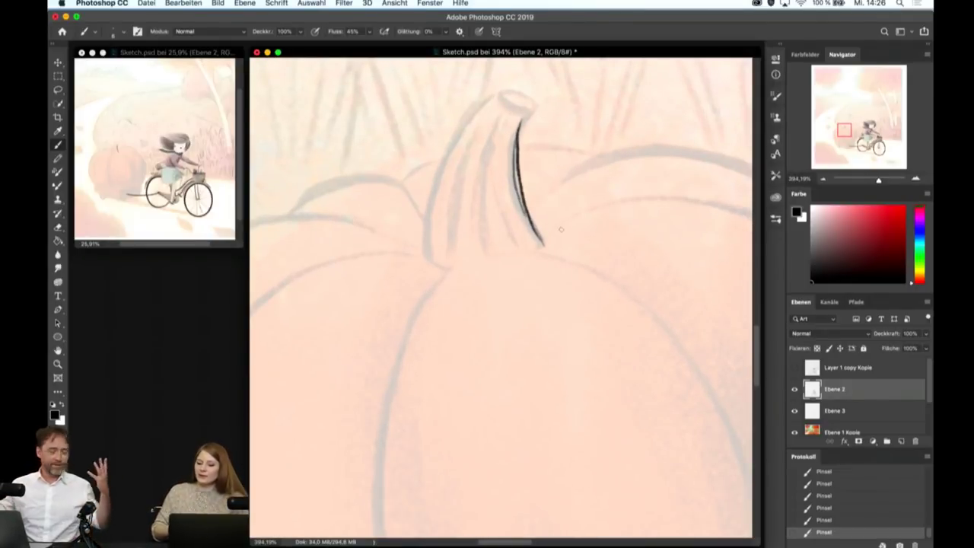
mouse_move(533, 112)
left_mouse_down()
mouse_move(519, 222)
mouse_move(540, 245)
left_mouse_up()
left_click_drag(521, 169, 539, 248)
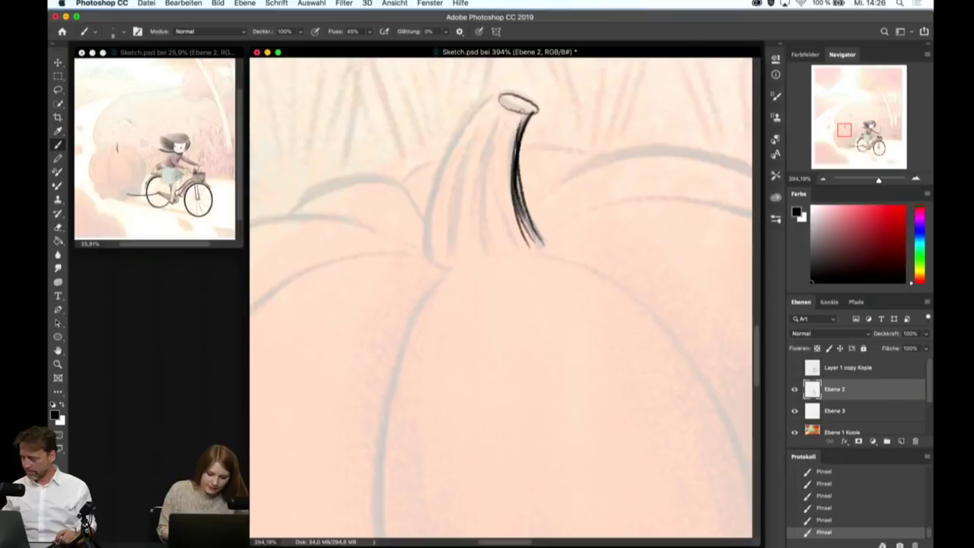
key("ctrl+z")
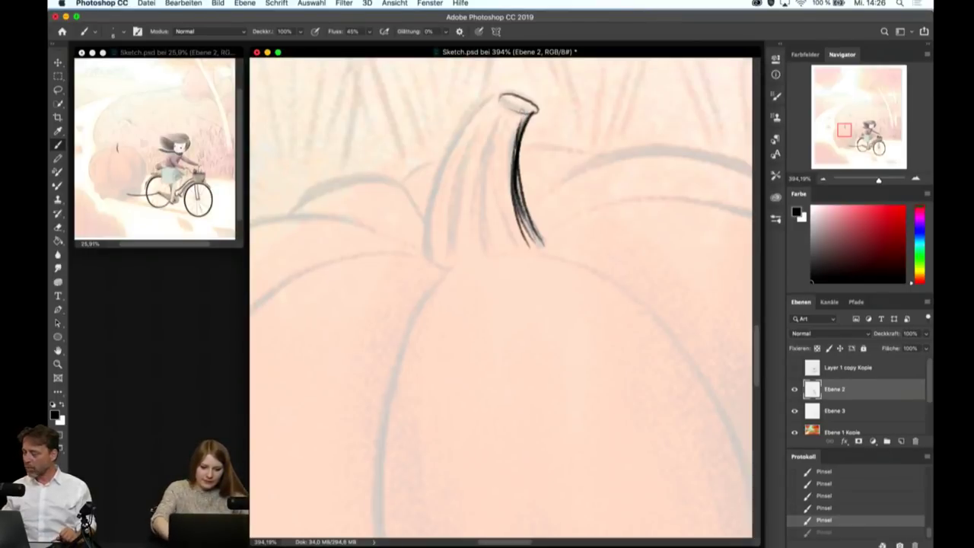
key("ctrl+z")
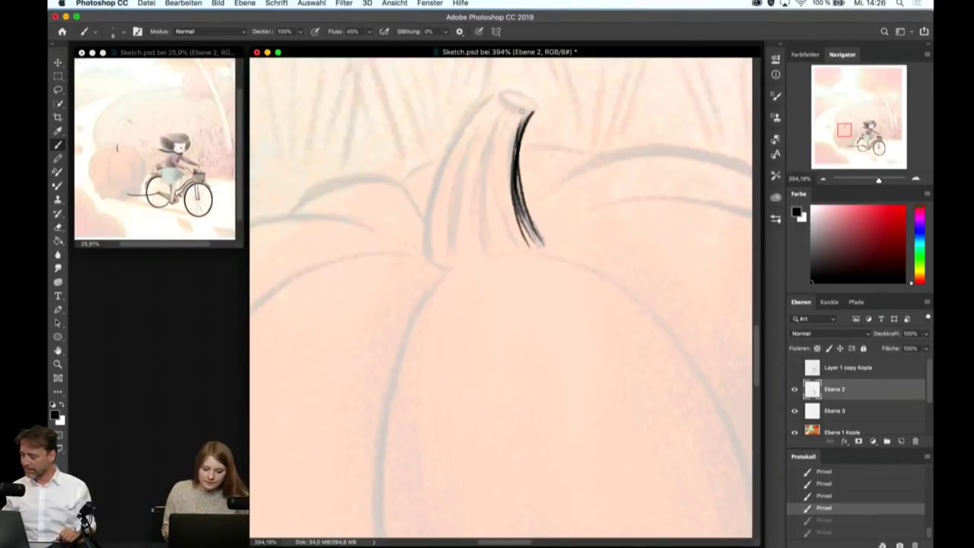
key("ctrl+shift+z")
key("ctrl+shift+z")
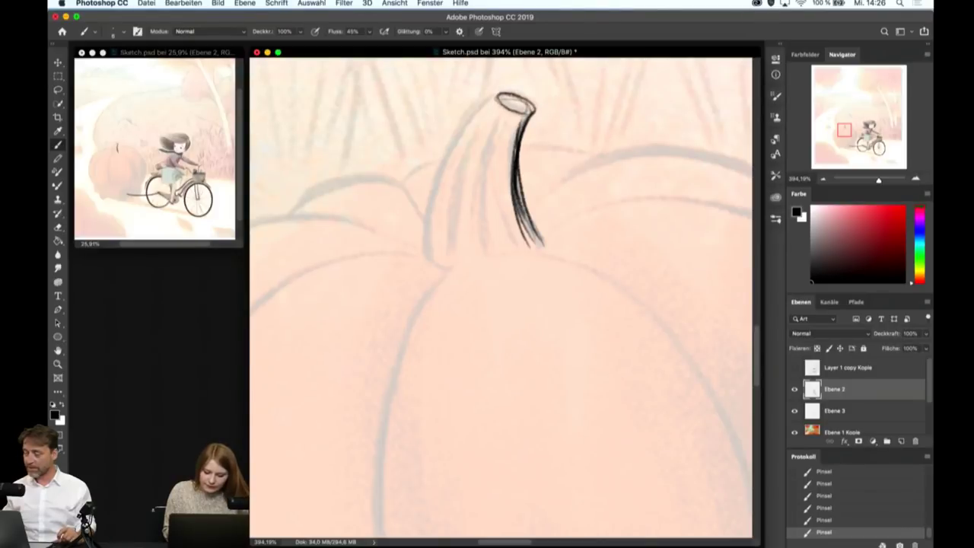
- Trace the stem's left side and add thin strokes down its middle
left_click_drag(496, 97, 450, 148)
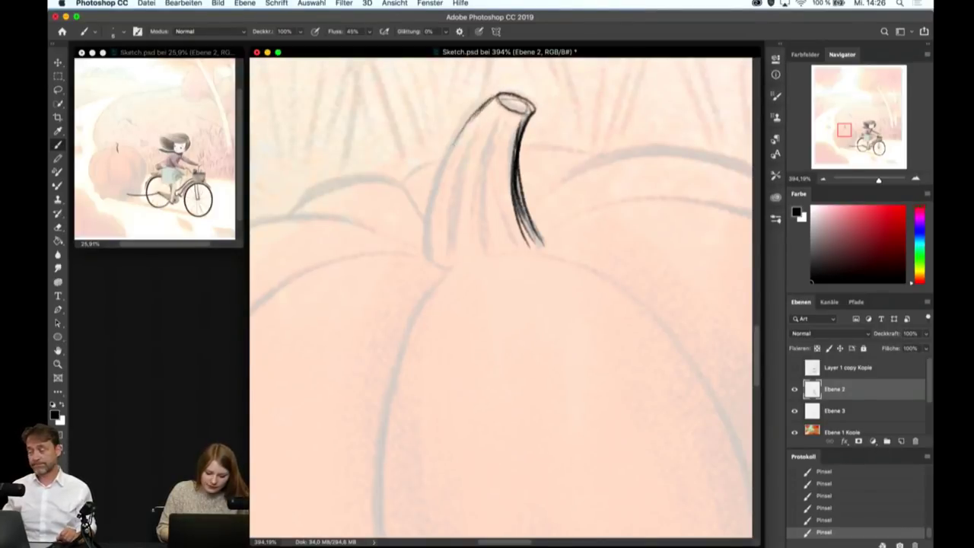
left_click_drag(478, 111, 429, 250)
left_click_drag(460, 142, 426, 262)
mouse_move(466, 136)
left_mouse_down()
mouse_move(430, 263)
mouse_move(440, 255)
left_mouse_up()
left_click_drag(498, 103, 440, 260)
left_click_drag(460, 206, 449, 265)
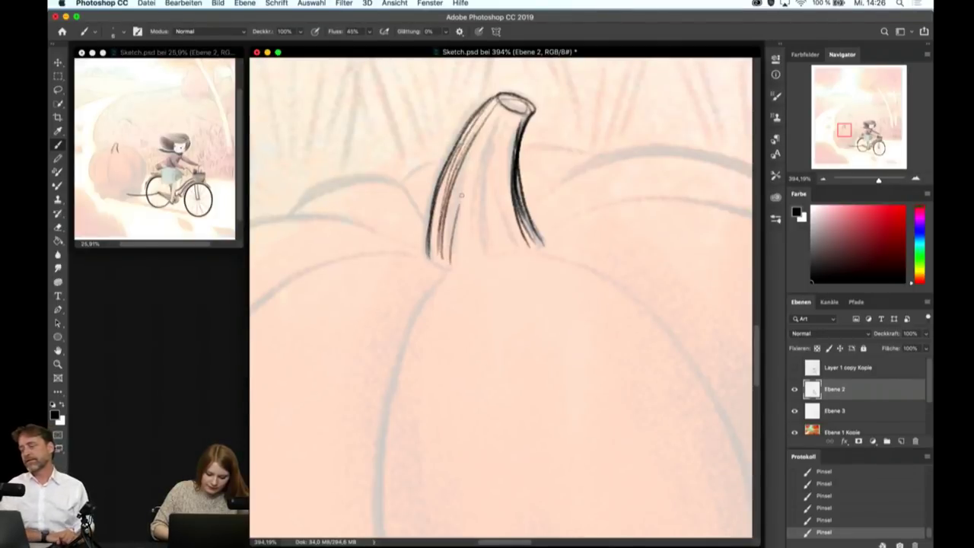
mouse_move(497, 115)
left_mouse_down()
mouse_move(457, 242)
mouse_move(455, 260)
mouse_move(474, 257)
left_mouse_up()
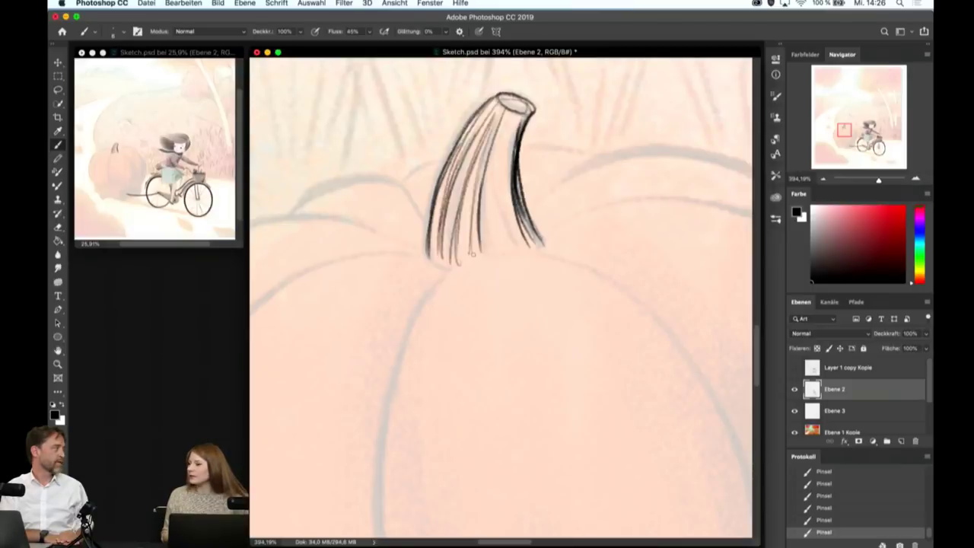
- Darken the stem's middle and right shading, then begin the pumpkin outline from the stem base
mouse_move(514, 114)
left_mouse_down()
mouse_move(501, 204)
mouse_move(508, 242)
left_mouse_up()
mouse_move(508, 122)
left_mouse_down()
mouse_move(499, 245)
mouse_move(496, 219)
mouse_move(485, 246)
left_mouse_up()
mouse_move(503, 119)
left_mouse_down()
mouse_move(487, 245)
mouse_move(492, 145)
mouse_move(475, 197)
left_mouse_up()
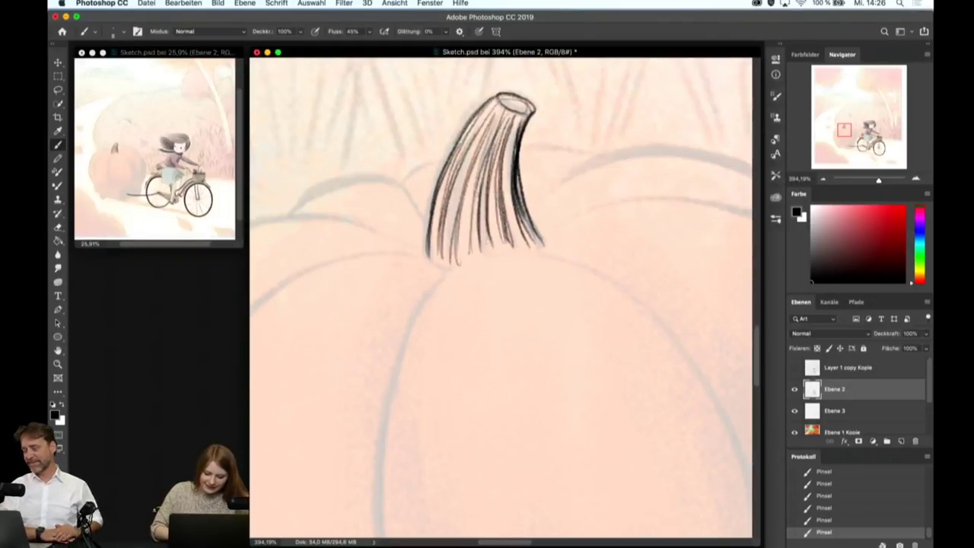
mouse_move(507, 99)
left_mouse_down()
mouse_move(525, 111)
mouse_move(531, 102)
mouse_move(516, 95)
left_mouse_up()
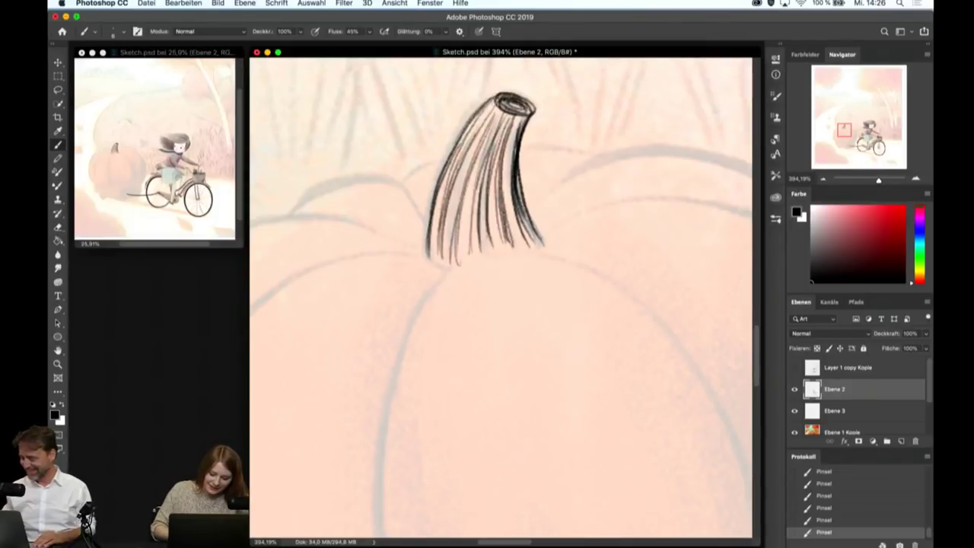
mouse_move(509, 120)
left_mouse_down()
mouse_move(499, 232)
mouse_move(478, 251)
mouse_move(472, 243)
mouse_move(452, 254)
left_mouse_up()
left_click_drag(472, 154, 451, 258)
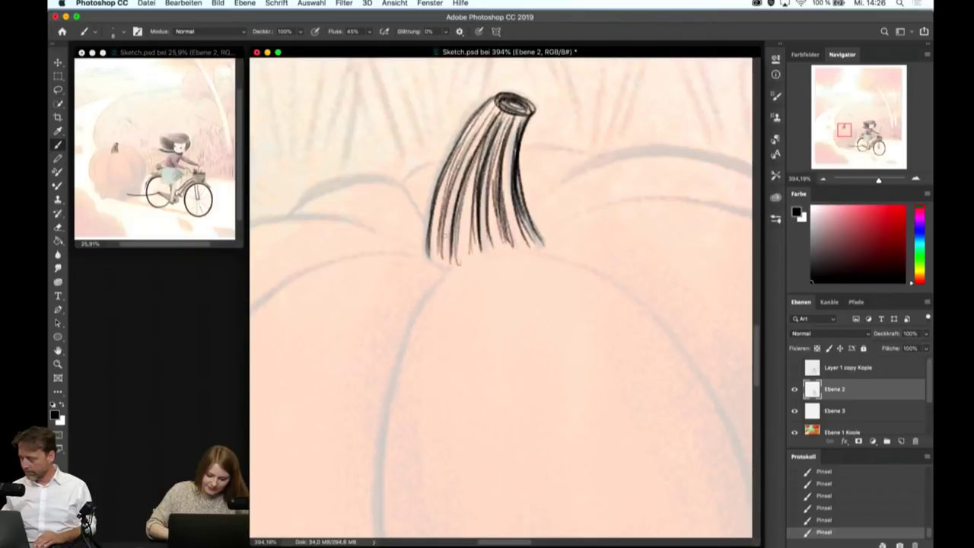
left_click_drag(507, 146, 519, 240)
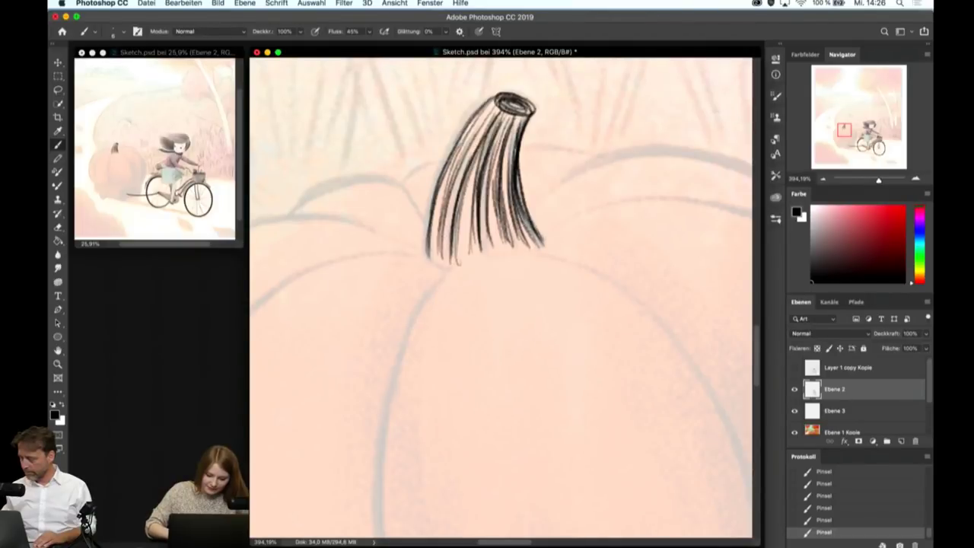
left_click_drag(515, 137, 533, 242)
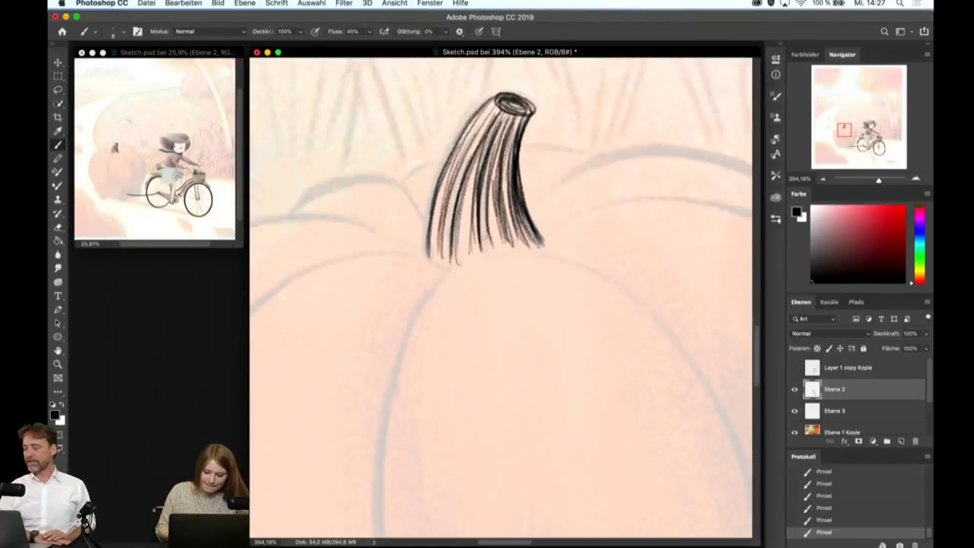
mouse_move(472, 257)
left_mouse_down()
mouse_move(407, 342)
mouse_move(385, 451)
left_mouse_up()
scroll(593, 345, "down", 2)
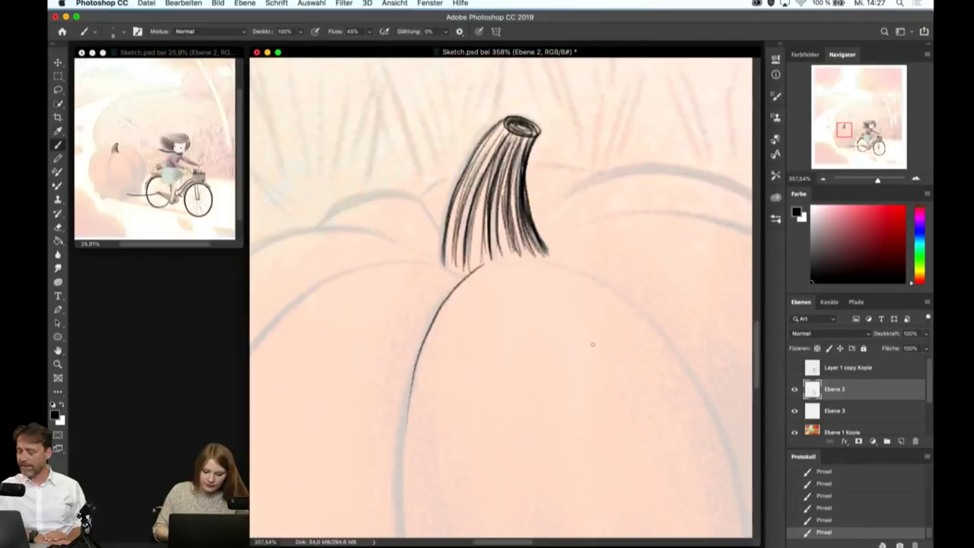
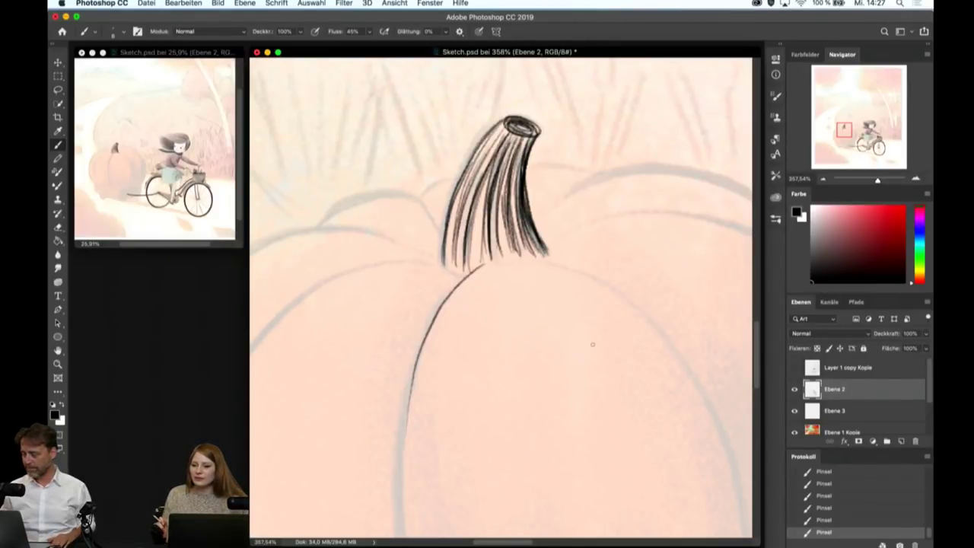
- Ink a dark line down the pumpkin's left edge
scroll(592, 344, "down", 2)
scroll(526, 288, "down", 2)
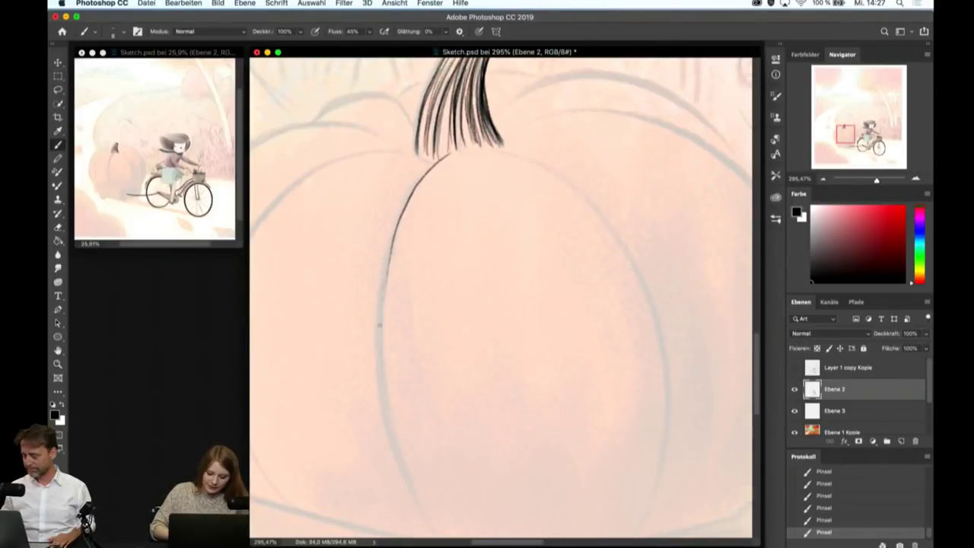
left_click_drag(385, 293, 390, 401)
left_click_drag(393, 257, 390, 397)
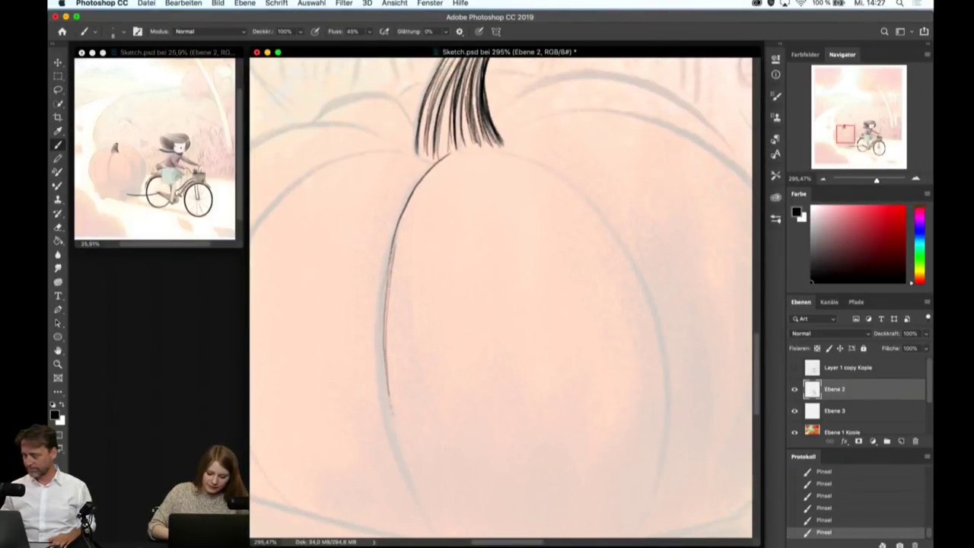
- Trace the pumpkin's left rib in dark ink
scroll(411, 481, "down", 5)
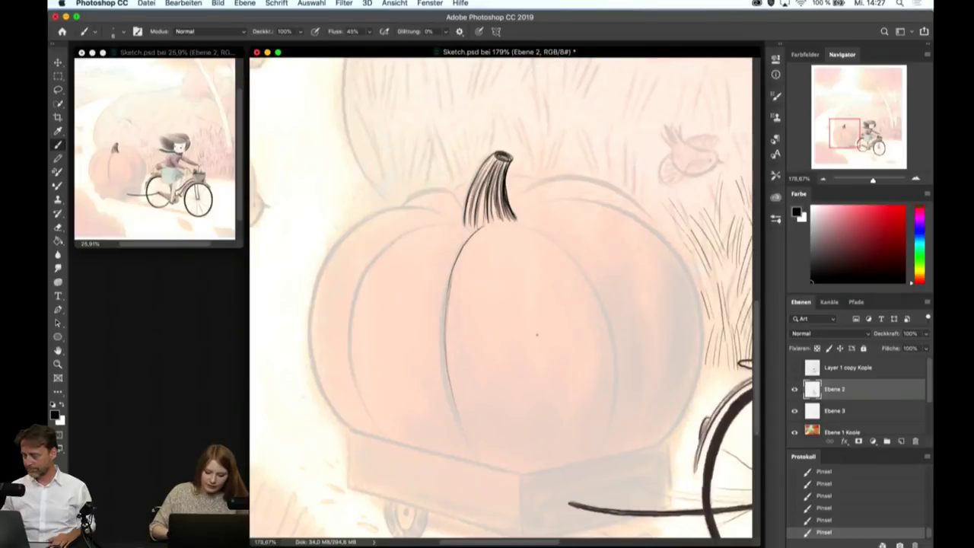
scroll(537, 334, "up", 3)
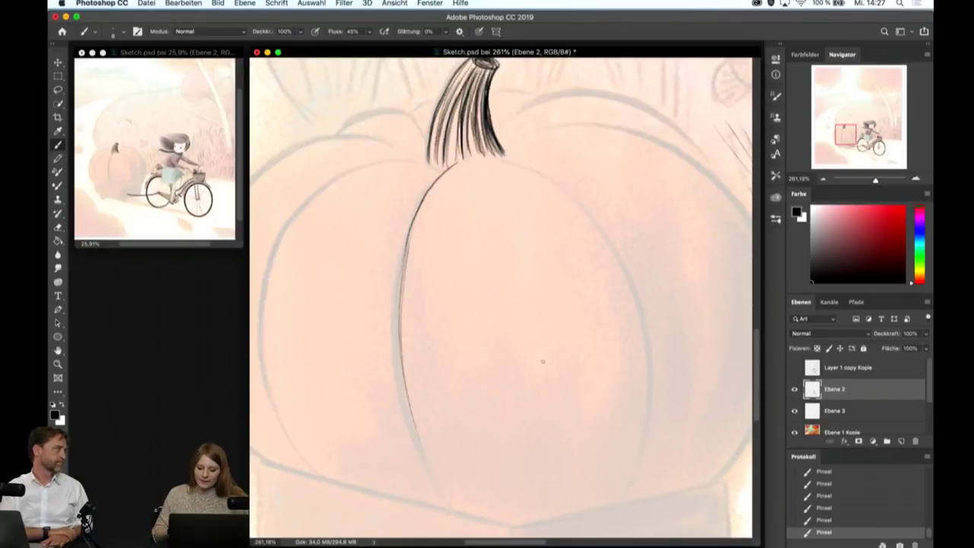
scroll(543, 361, "down", 3)
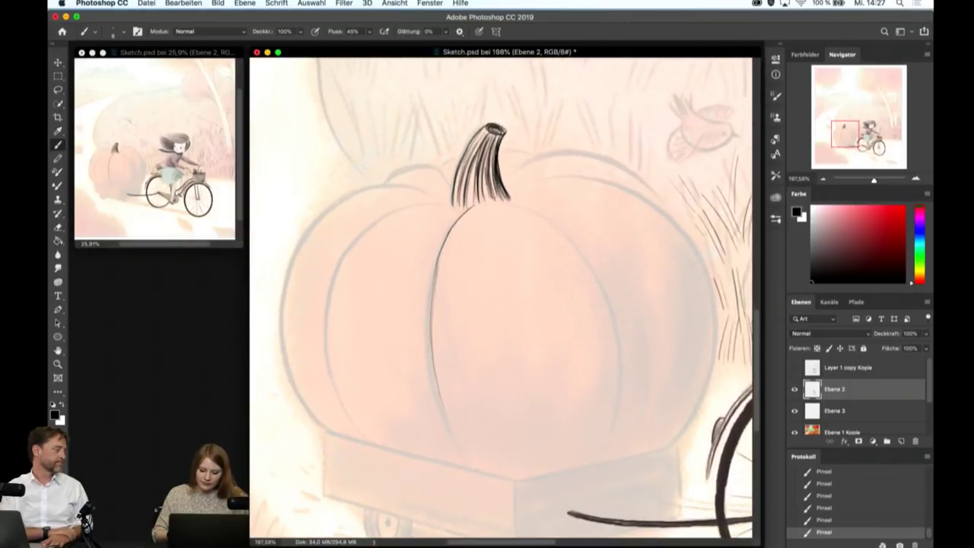
scroll(539, 362, "up", 5)
scroll(551, 356, "down", 2)
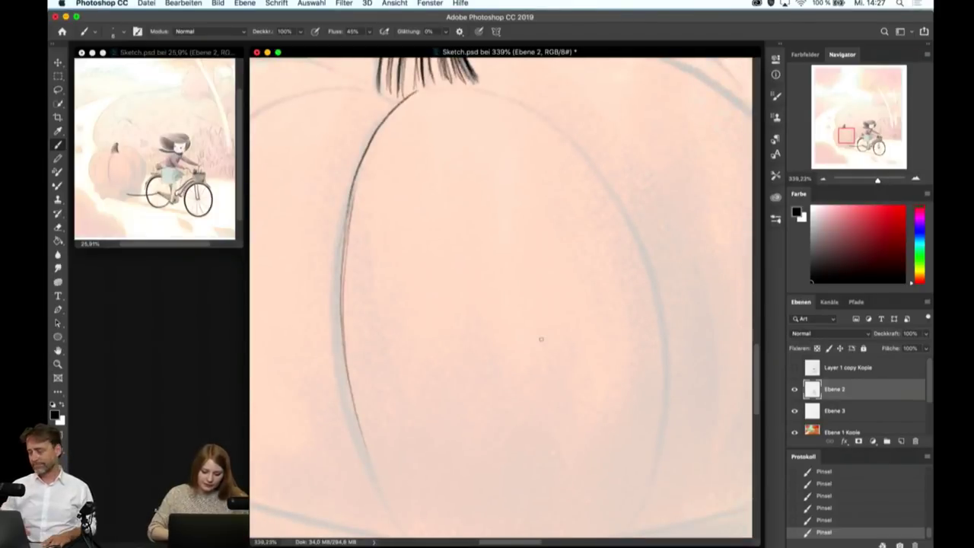
left_click_drag(393, 520, 347, 379)
left_click_drag(365, 440, 341, 299)
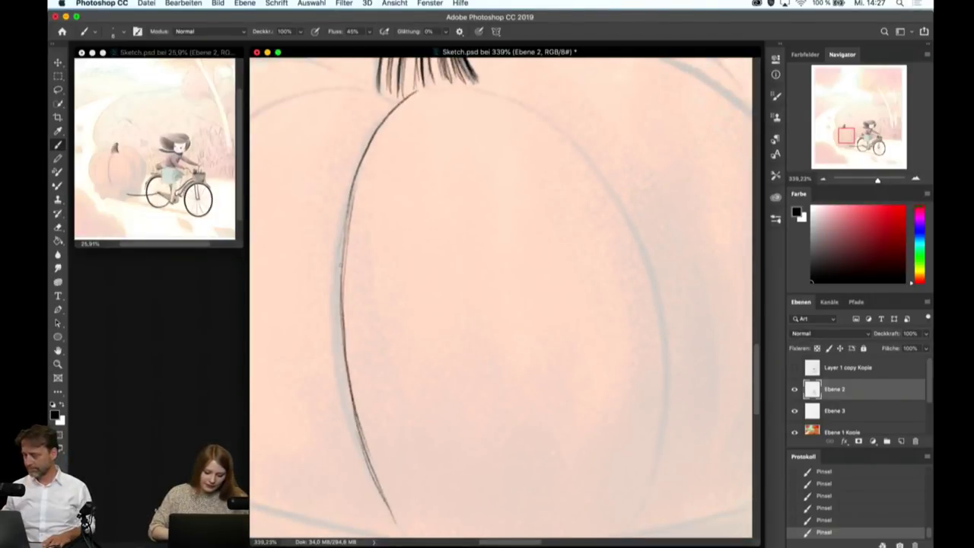
- Ink the long curved rib to the right of the pumpkin's stem
scroll(491, 279, "down", 5)
scroll(472, 289, "up", 2)
scroll(449, 304, "up", 2)
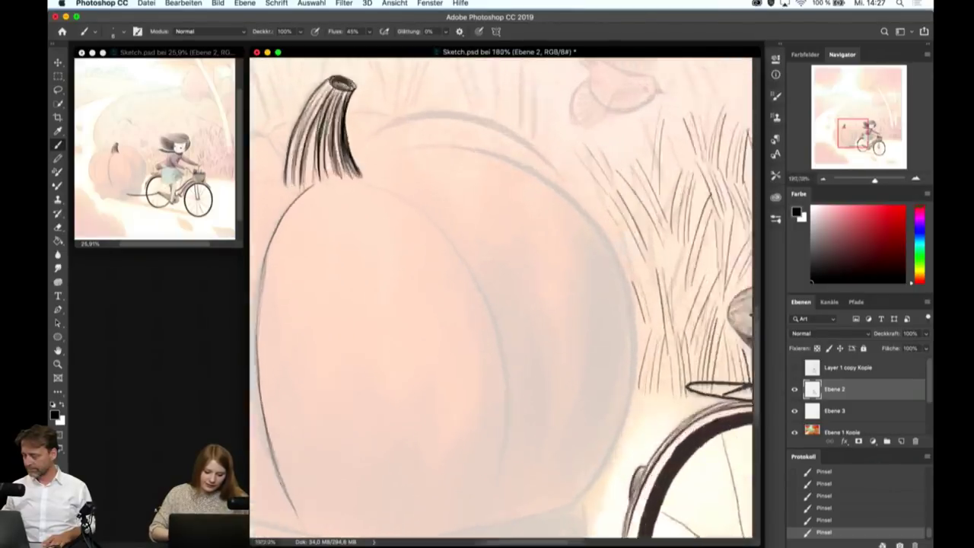
scroll(428, 316, "up", 2)
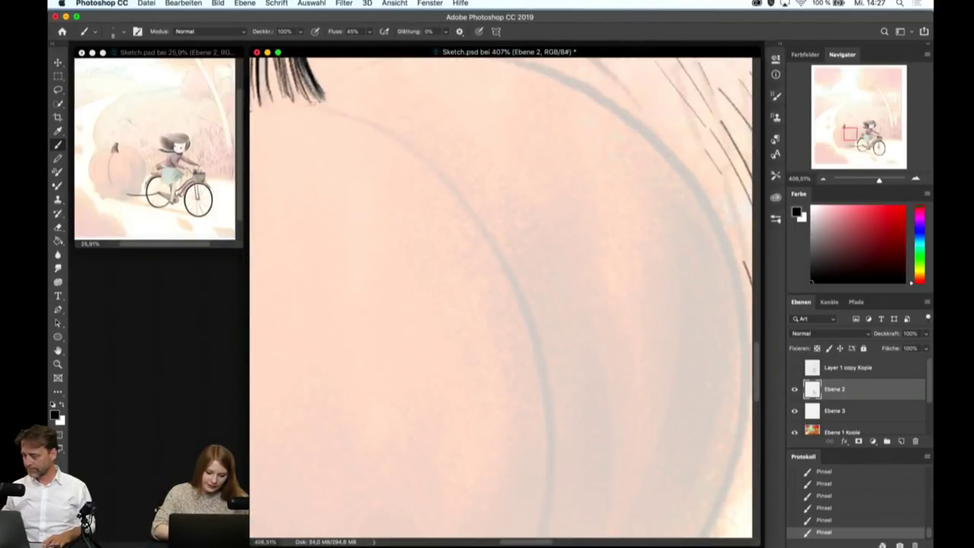
mouse_move(320, 107)
left_mouse_down()
mouse_move(399, 137)
mouse_move(481, 213)
mouse_move(536, 342)
mouse_move(546, 422)
left_mouse_up()
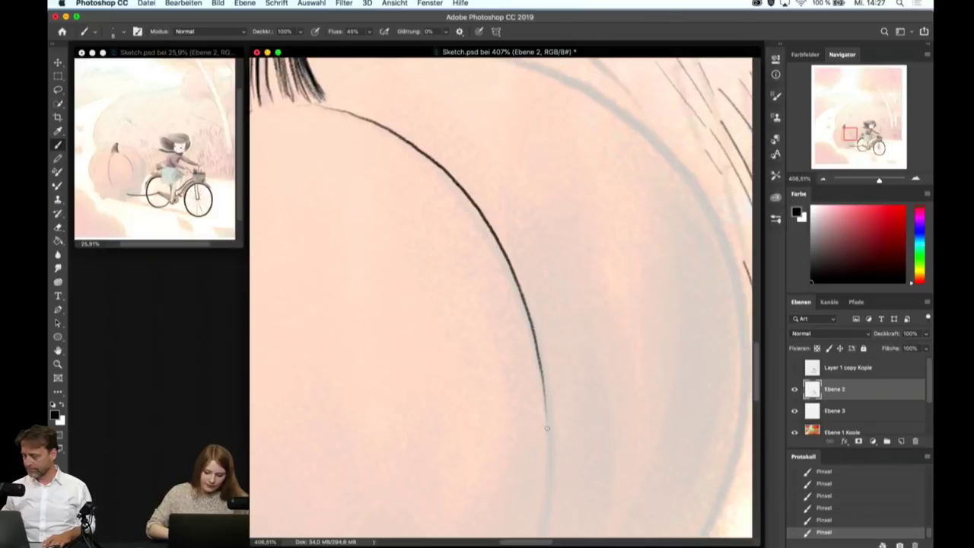
- Add strokes along the pumpkin's lower edge and ink the crate's top edge
scroll(546, 429, "down", 5)
scroll(556, 396, "up", 1)
scroll(567, 358, "up", 2)
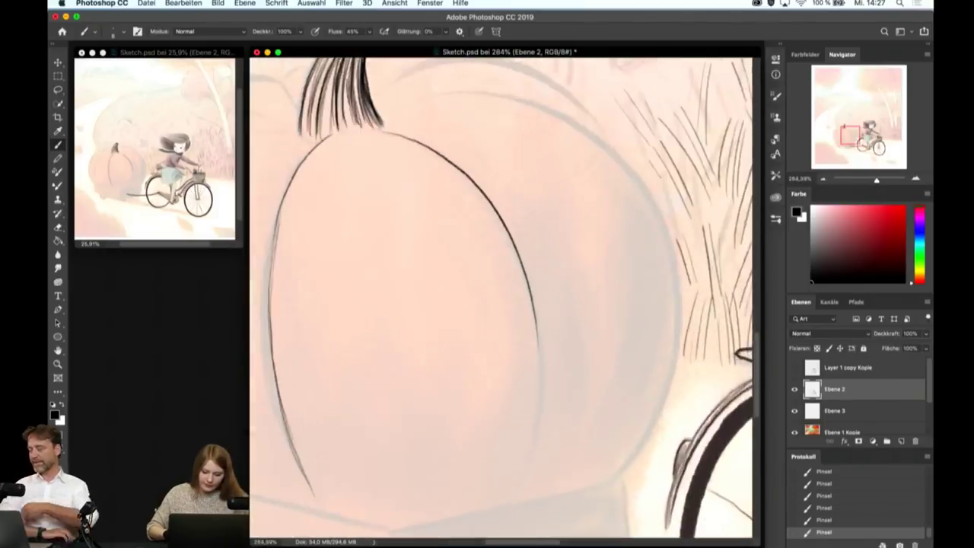
scroll(583, 306, "up", 2)
scroll(583, 307, "down", 3)
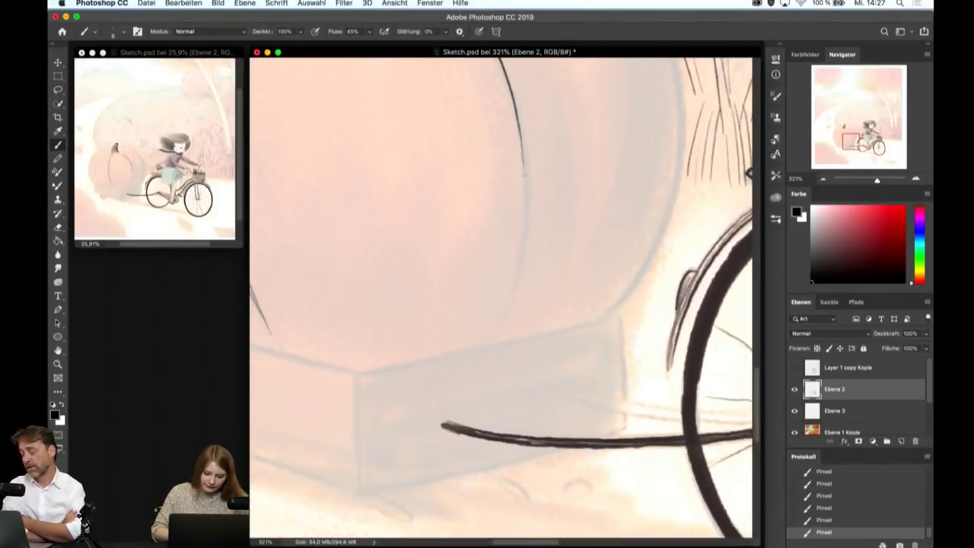
mouse_move(528, 187)
left_mouse_down()
mouse_move(520, 271)
mouse_move(487, 340)
left_mouse_up()
mouse_move(527, 202)
left_mouse_down()
mouse_move(504, 307)
mouse_move(522, 196)
left_mouse_up()
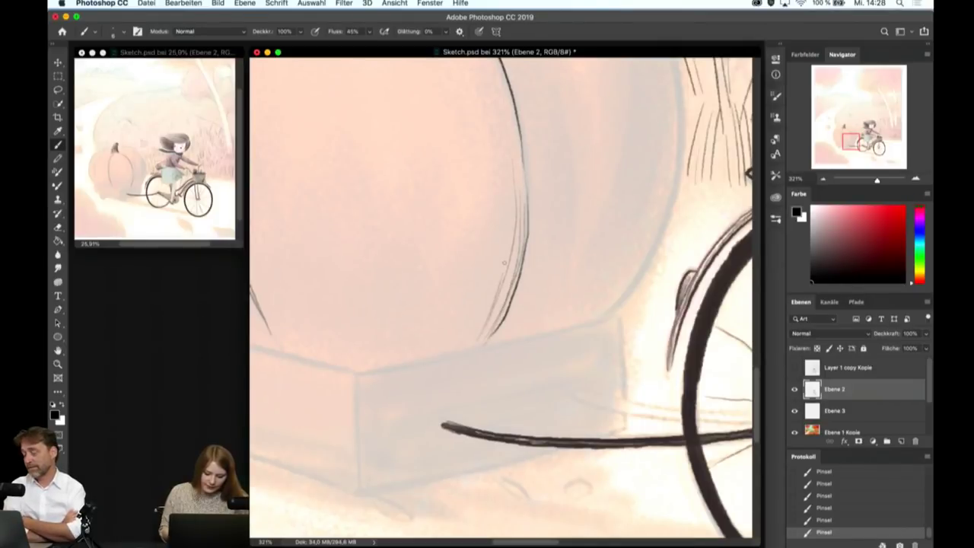
mouse_move(385, 366)
left_mouse_down()
mouse_move(609, 320)
mouse_move(358, 372)
mouse_move(548, 333)
left_mouse_up()
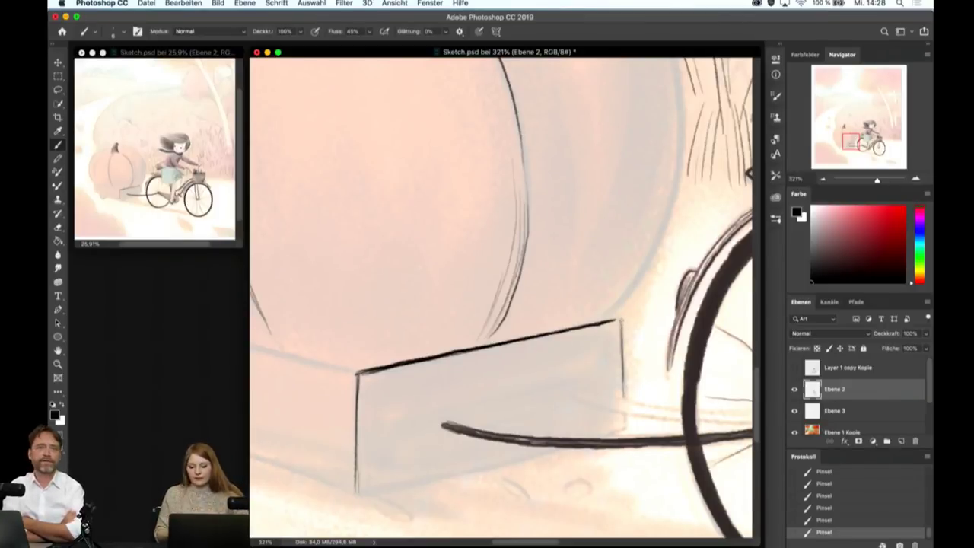
- Ink the curved bar by the wheel, extending it toward the hub
scroll(619, 407, "up", 3)
scroll(619, 407, "up", 3)
scroll(619, 407, "right", 3)
scroll(619, 407, "down", 1)
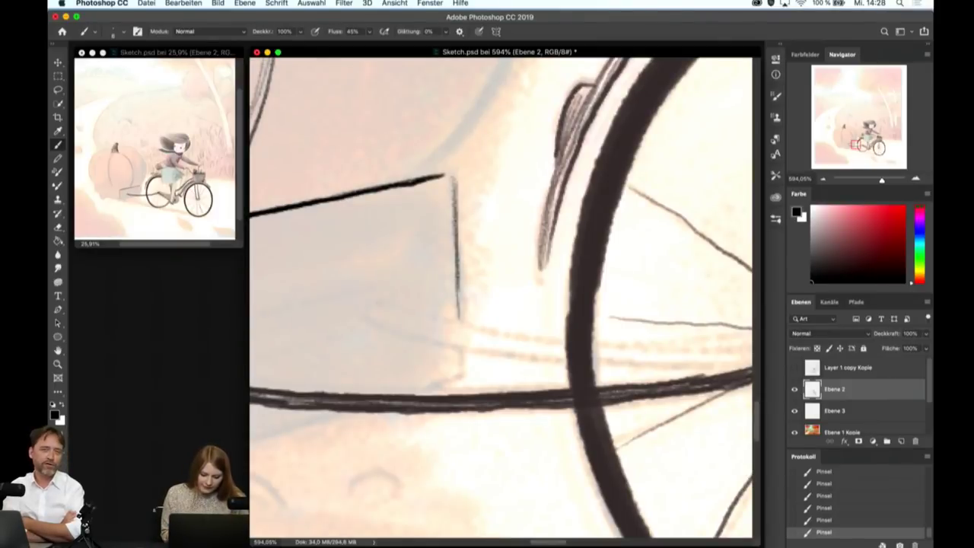
left_click_drag(371, 318, 417, 338)
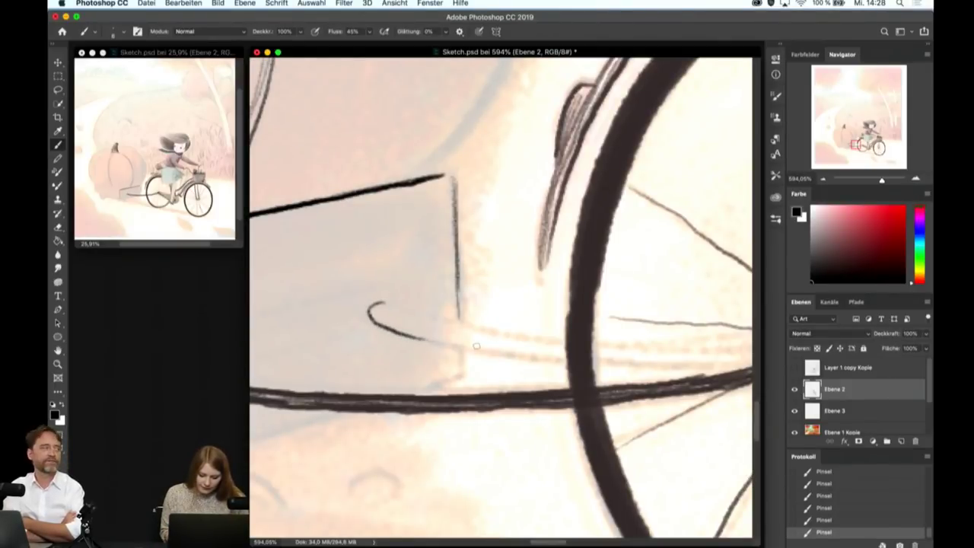
scroll(477, 346, "right", 3)
scroll(592, 340, "down", 1)
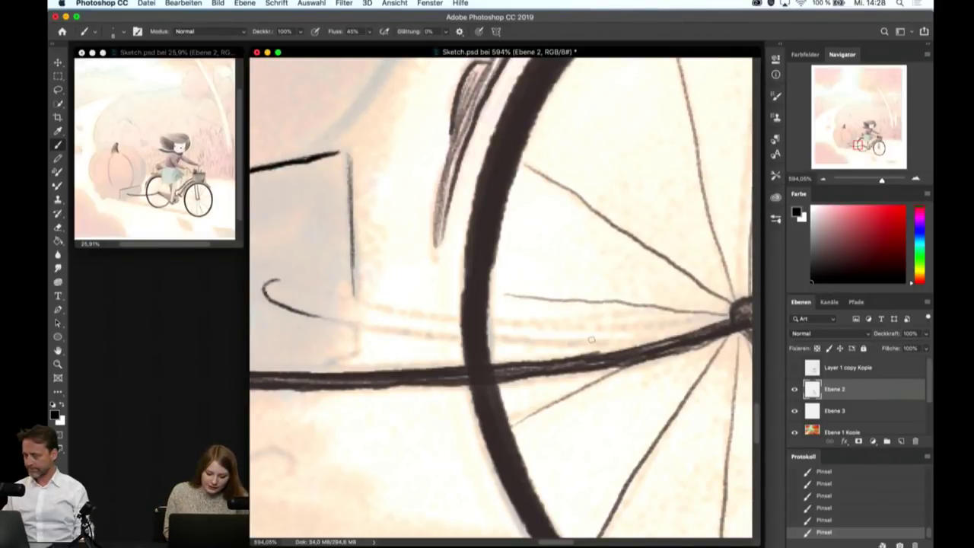
mouse_move(320, 316)
left_mouse_down()
mouse_move(547, 335)
mouse_move(724, 320)
mouse_move(484, 341)
mouse_move(342, 321)
left_mouse_up()
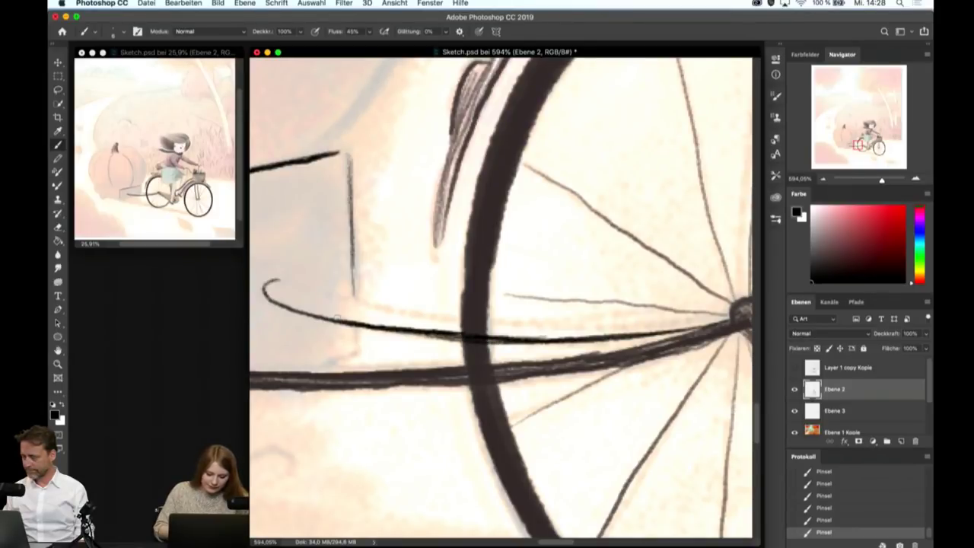
- Add a thin upper line and hatch the curved bar's lower edge
mouse_move(267, 280)
left_mouse_down()
mouse_move(460, 316)
mouse_move(343, 305)
left_mouse_up()
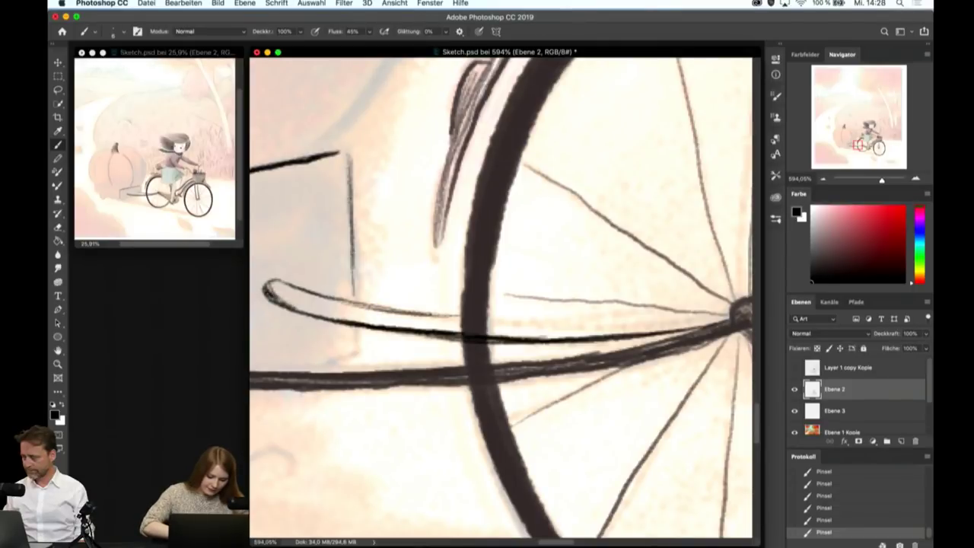
mouse_move(270, 285)
left_mouse_down()
mouse_move(300, 309)
mouse_move(343, 318)
left_mouse_up()
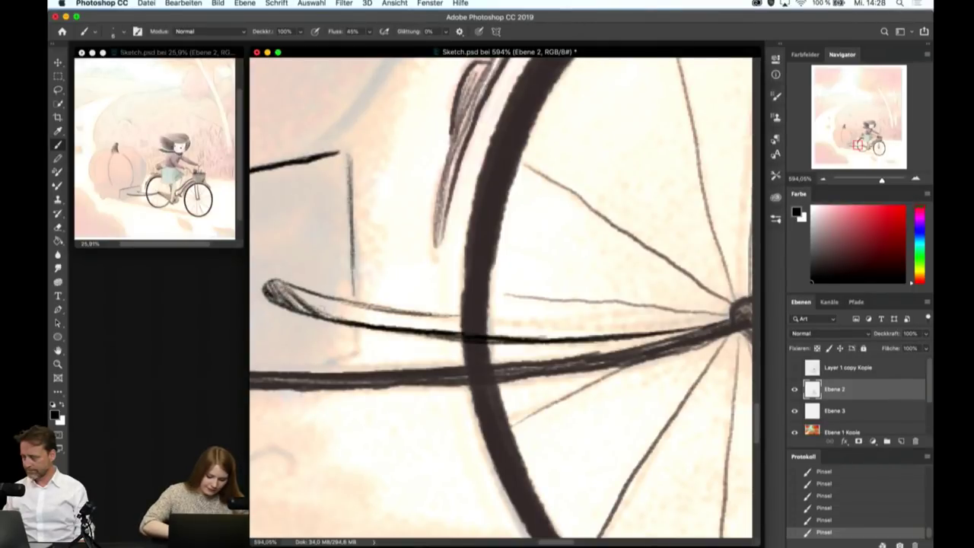
mouse_move(303, 291)
left_mouse_down()
mouse_move(352, 318)
mouse_move(411, 326)
left_mouse_up()
left_click_drag(332, 314, 458, 332)
left_click_drag(381, 315, 460, 332)
mouse_move(274, 295)
left_mouse_down()
mouse_move(333, 318)
mouse_move(375, 319)
left_mouse_up()
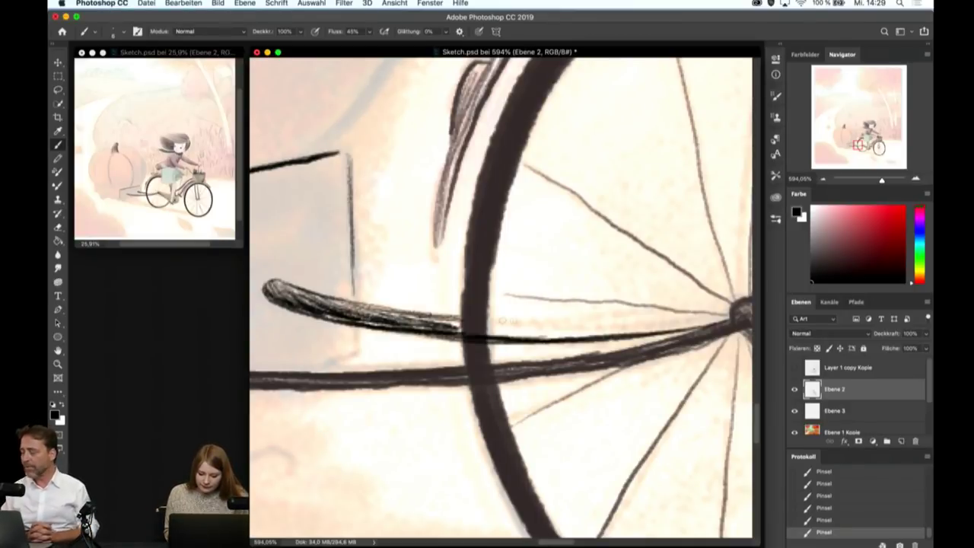
- Draw a thin line along the spoke and hatch it toward the hub
left_click_drag(472, 322, 693, 315)
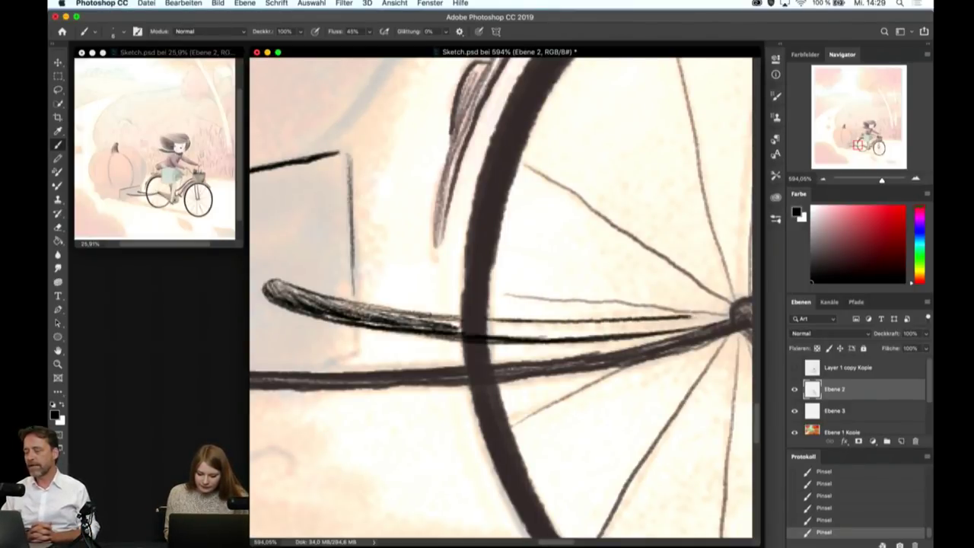
left_click_drag(506, 327, 601, 324)
left_click_drag(544, 338, 691, 323)
left_click_drag(585, 333, 712, 319)
left_click_drag(635, 331, 729, 318)
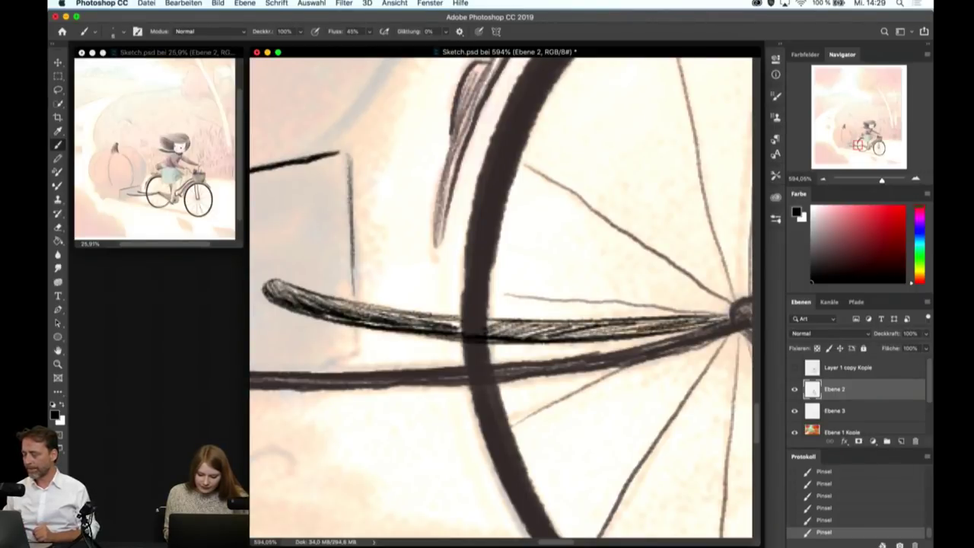
mouse_move(496, 334)
left_mouse_down()
mouse_move(638, 328)
mouse_move(577, 324)
left_mouse_up()
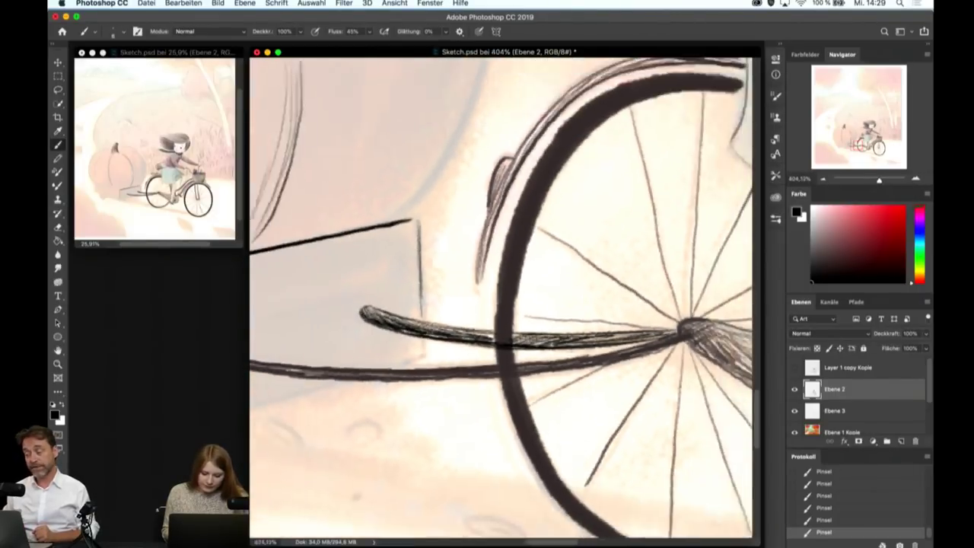
- Retrace the lower curved stroke and its bottom edge to darken them
scroll(502, 305, "down", 3)
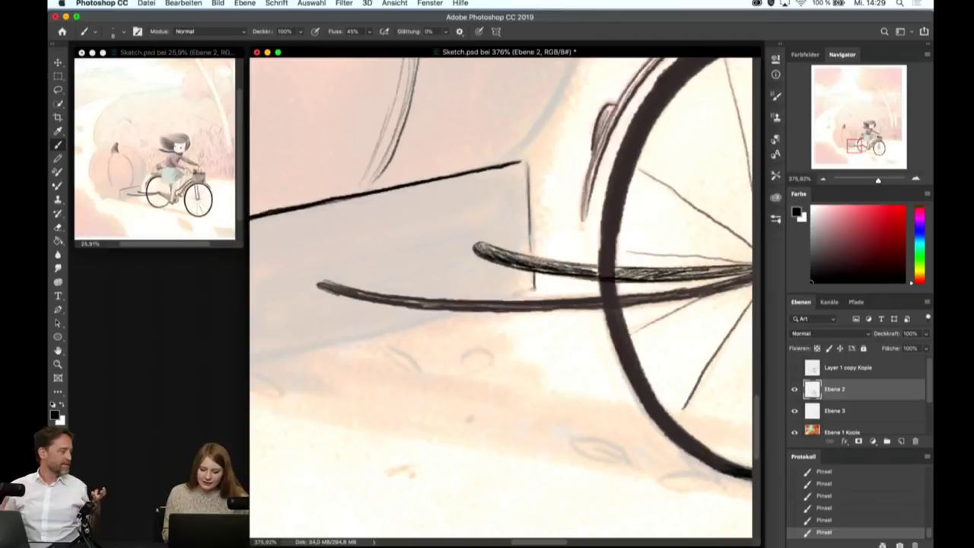
scroll(483, 330, "up", 3)
scroll(483, 330, "up", 2)
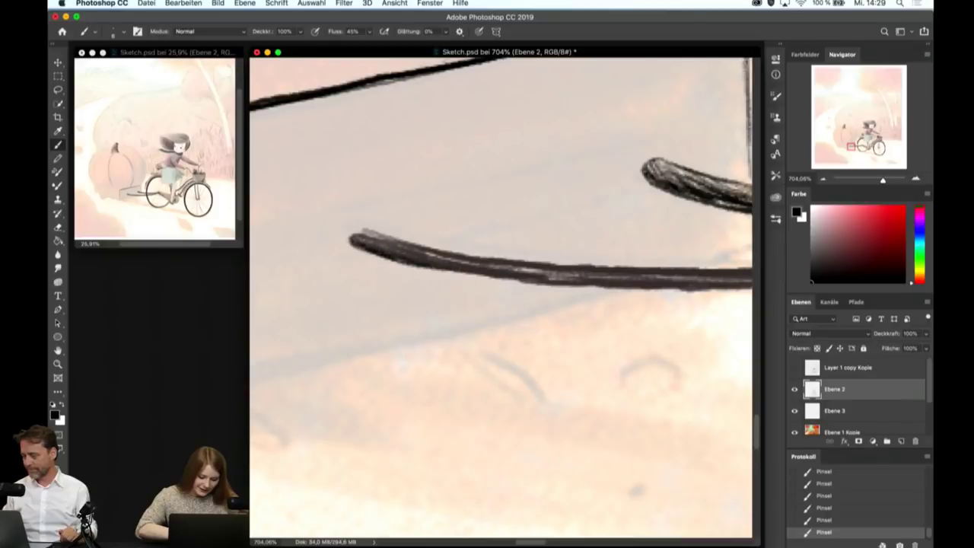
mouse_move(351, 242)
left_mouse_down()
mouse_move(521, 281)
mouse_move(609, 287)
left_mouse_up()
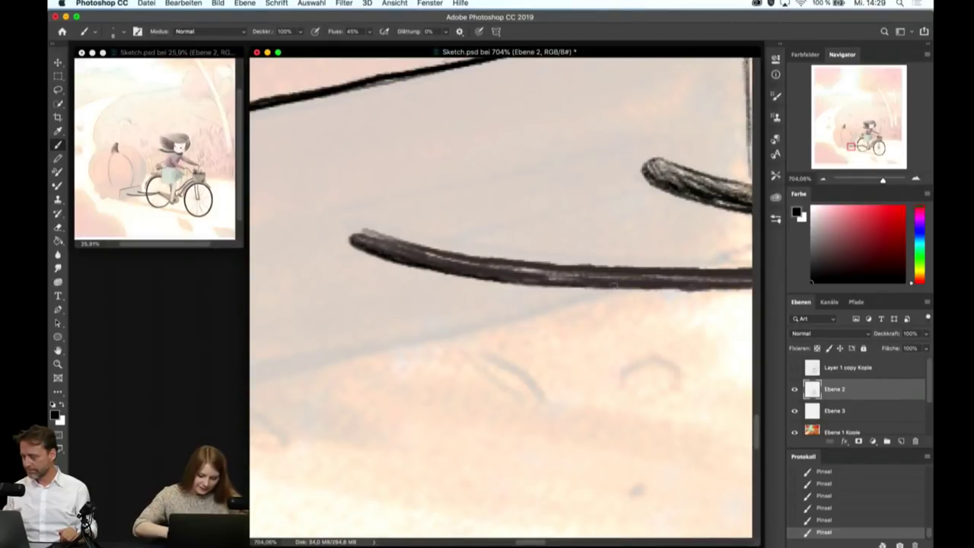
scroll(600, 310, "down", 3)
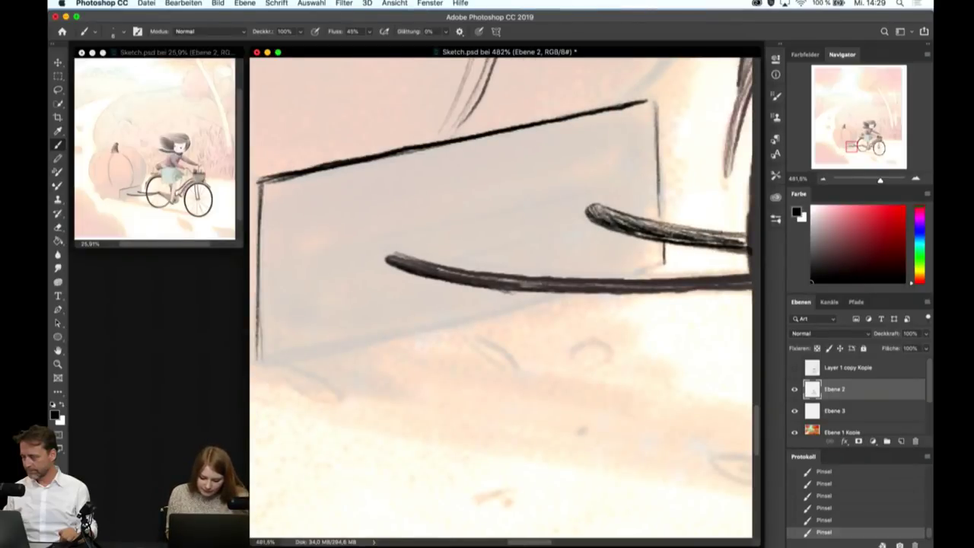
left_click_drag(508, 293, 604, 292)
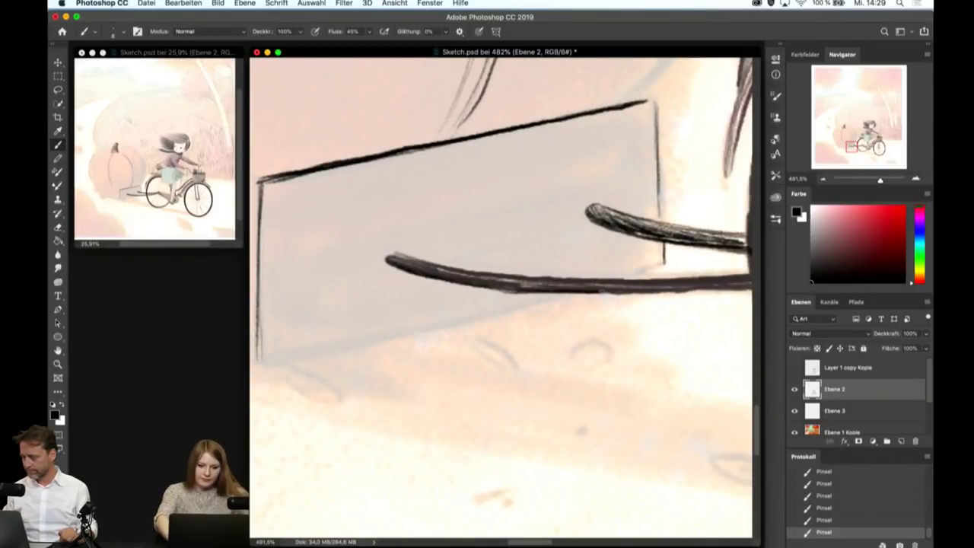
- Undo and redo the last stroke, then thicken the frame tube's lower and right edges
key("ctrl+z")
scroll(603, 295, "right", 5)
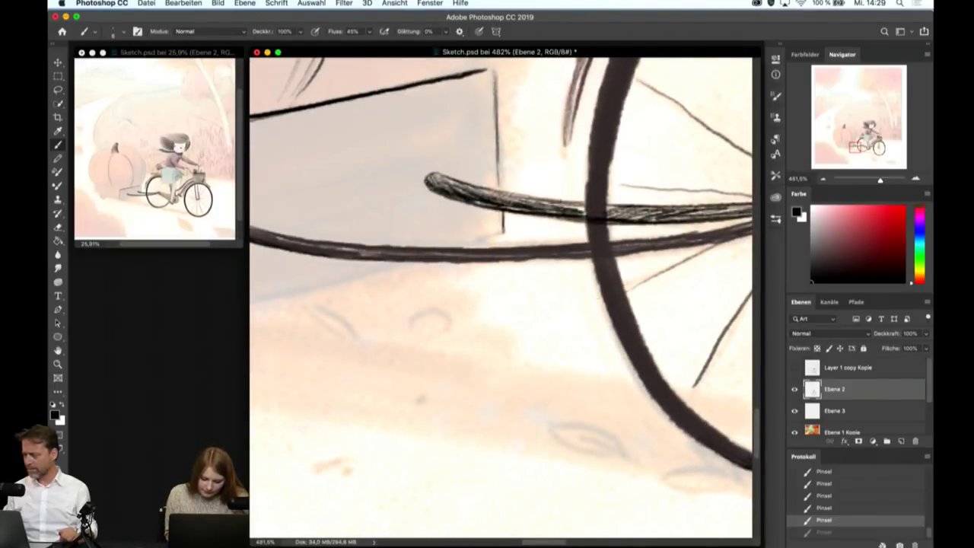
key("ctrl+shift+z")
scroll(547, 279, "up", 1)
scroll(547, 279, "up", 1)
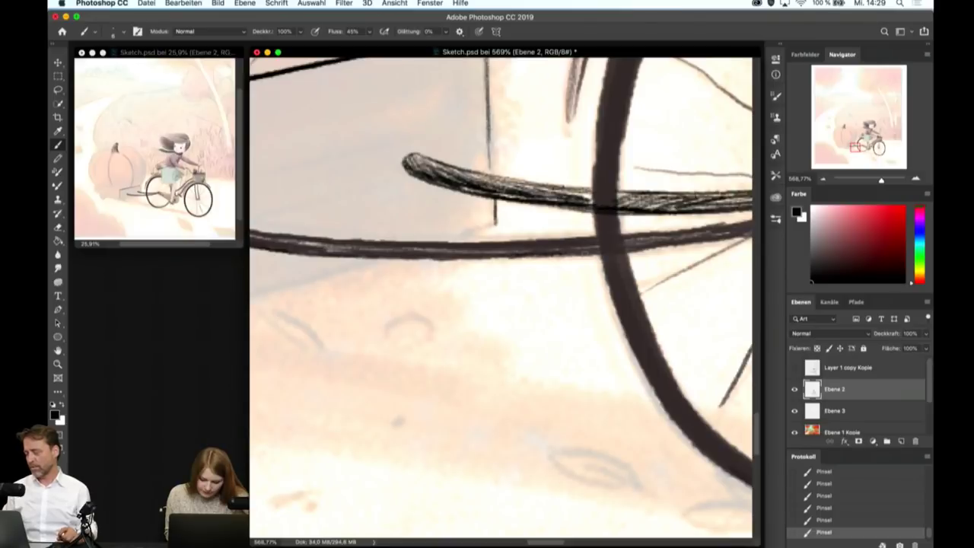
mouse_move(584, 253)
left_mouse_down()
mouse_move(415, 257)
mouse_move(578, 252)
left_mouse_up()
left_click_drag(446, 253, 656, 247)
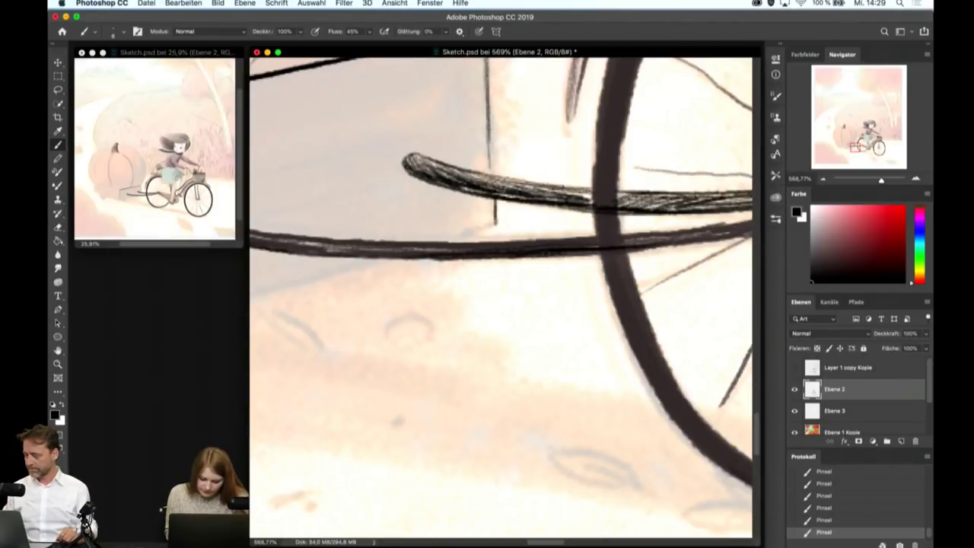
left_click_drag(576, 247, 722, 236)
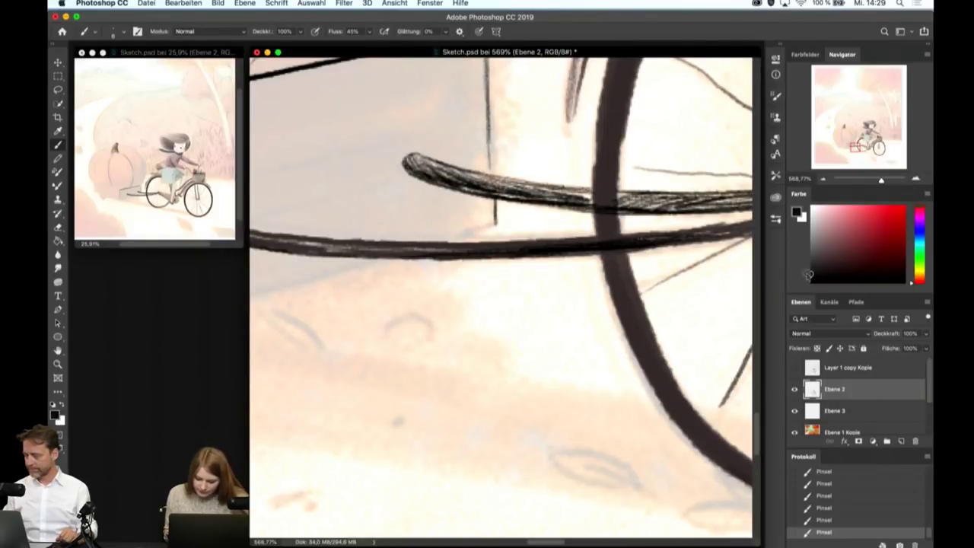
- Ink the lower spokes running into the wheel hub
scroll(503, 297, "down", 3)
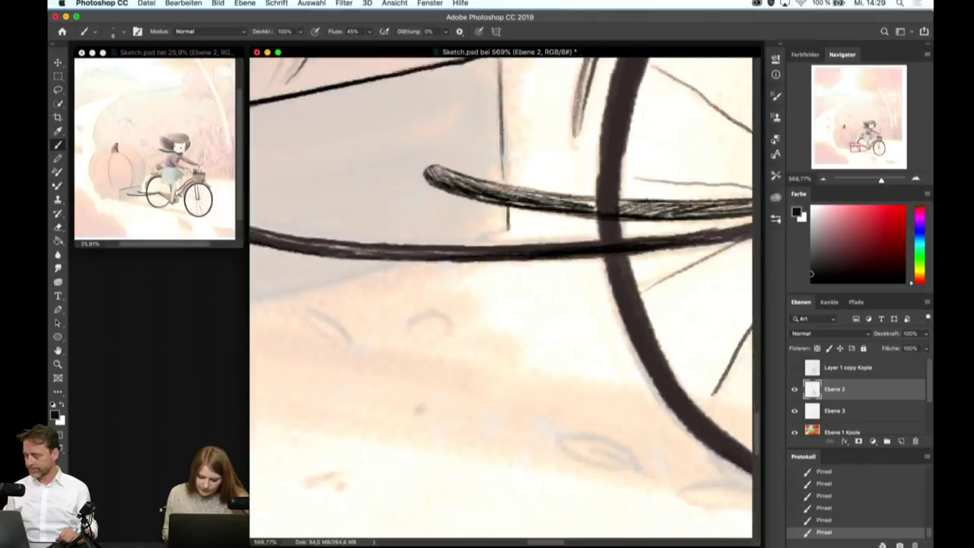
scroll(502, 296, "down", 3)
scroll(502, 297, "right", 2)
scroll(503, 297, "right", 2)
scroll(567, 318, "up", 5)
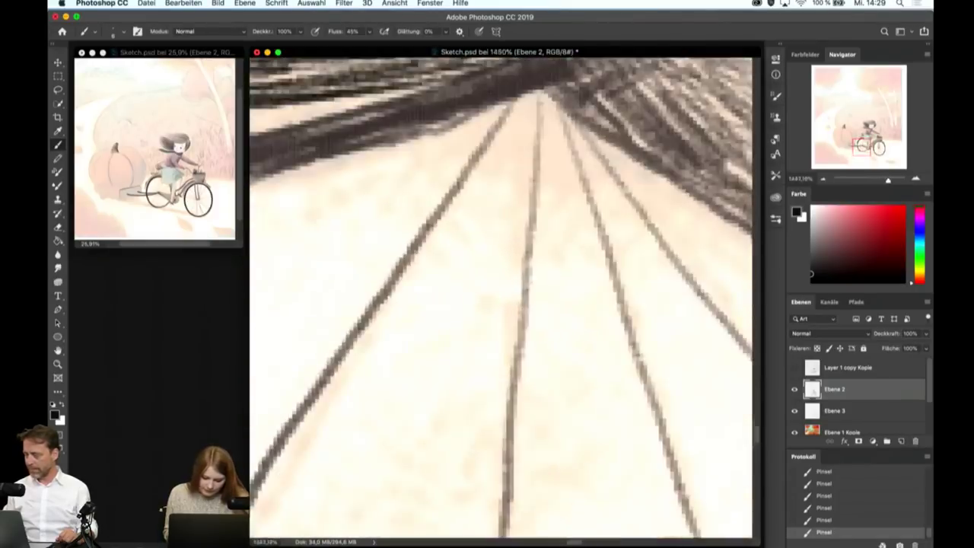
scroll(567, 318, "down", 1)
scroll(567, 318, "left", 1)
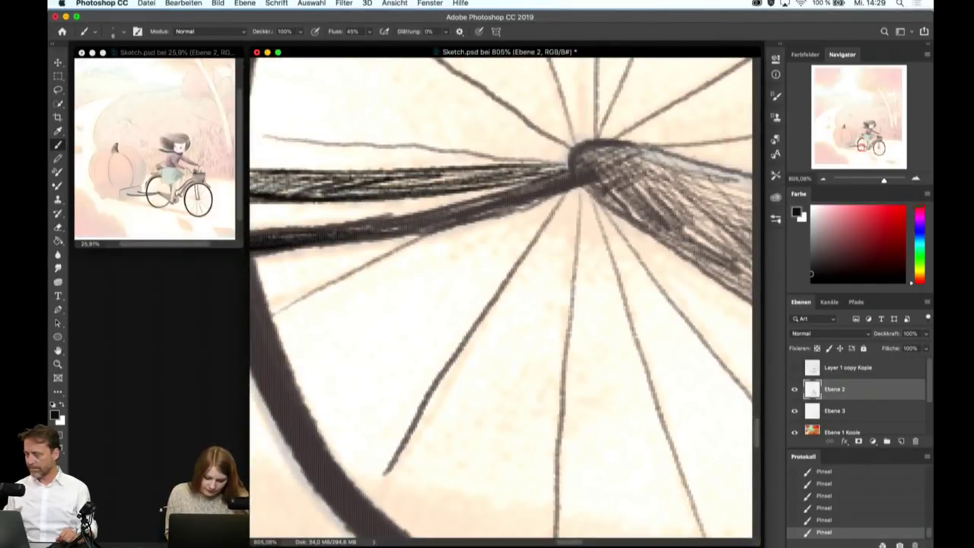
left_click_drag(312, 232, 542, 181)
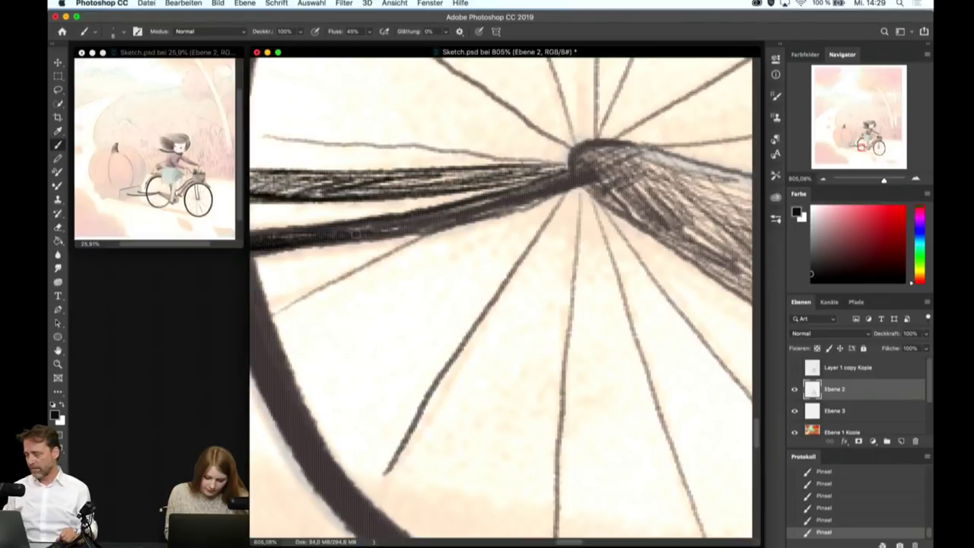
scroll(554, 321, "down", 2)
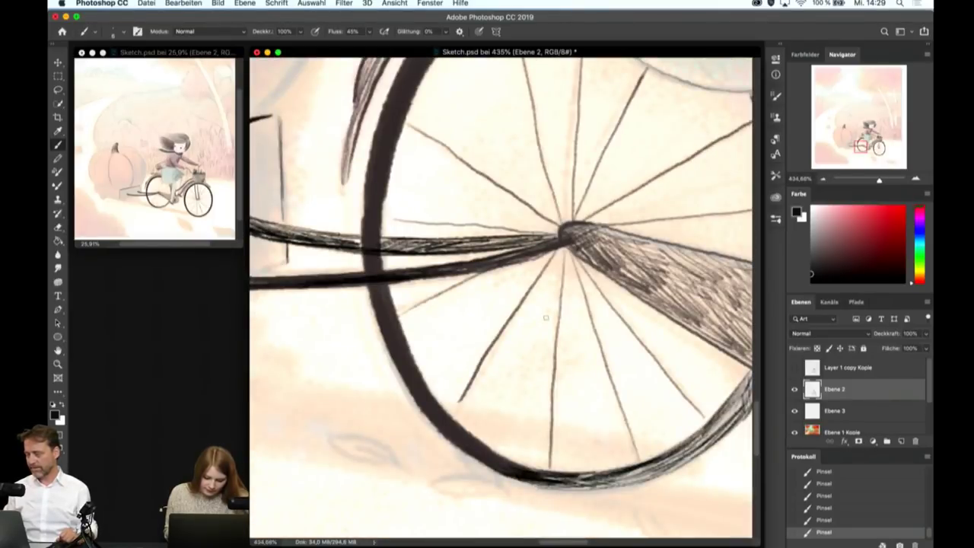
mouse_move(396, 283)
left_mouse_down()
mouse_move(505, 268)
mouse_move(567, 246)
left_mouse_up()
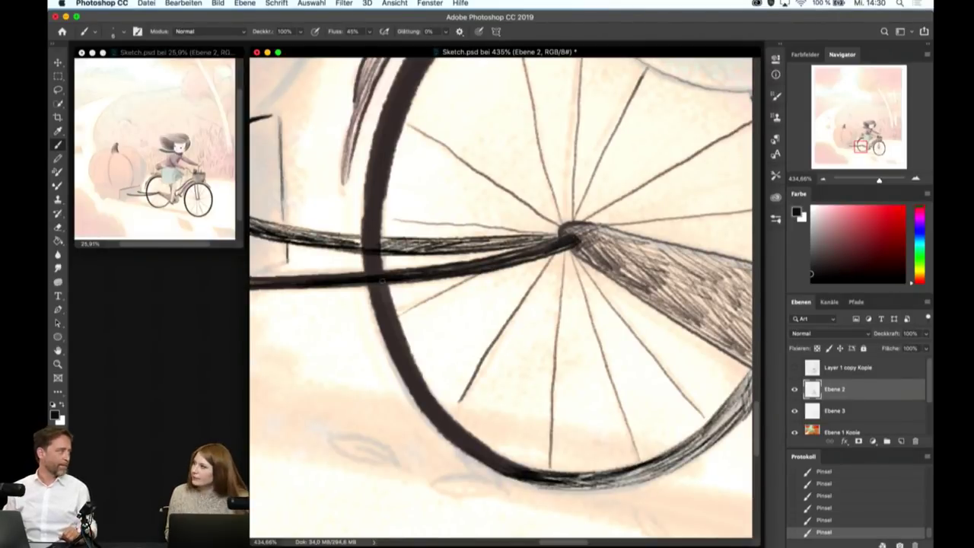
- Pan to the trailer and ink the box's bottom edge
scroll(465, 310, "left", 3)
scroll(465, 311, "left", 5)
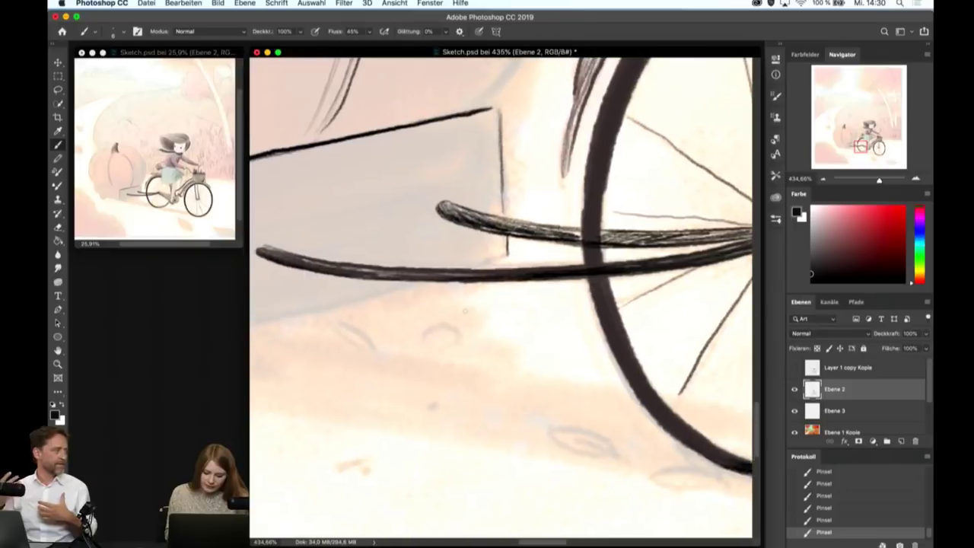
scroll(465, 311, "left", 2)
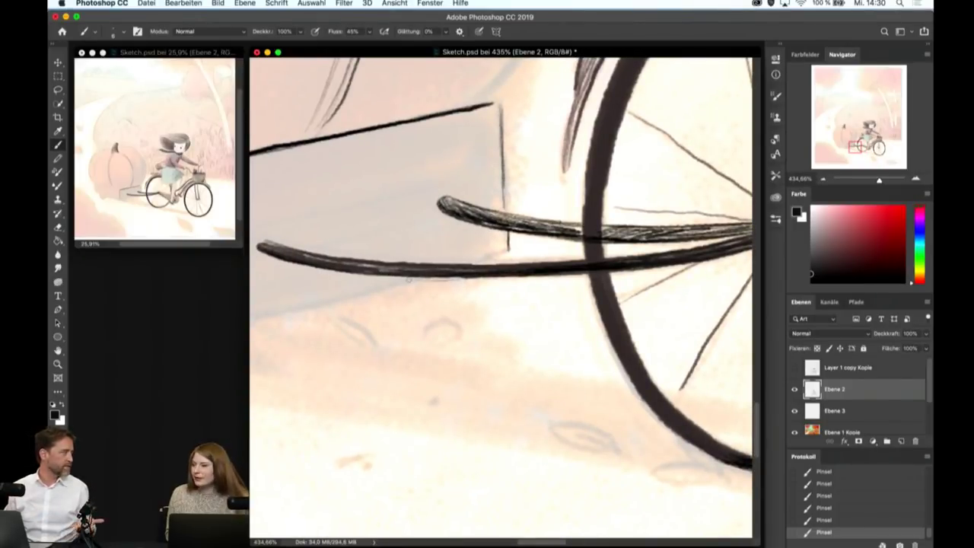
scroll(506, 353, "down", 1)
scroll(488, 305, "down", 2)
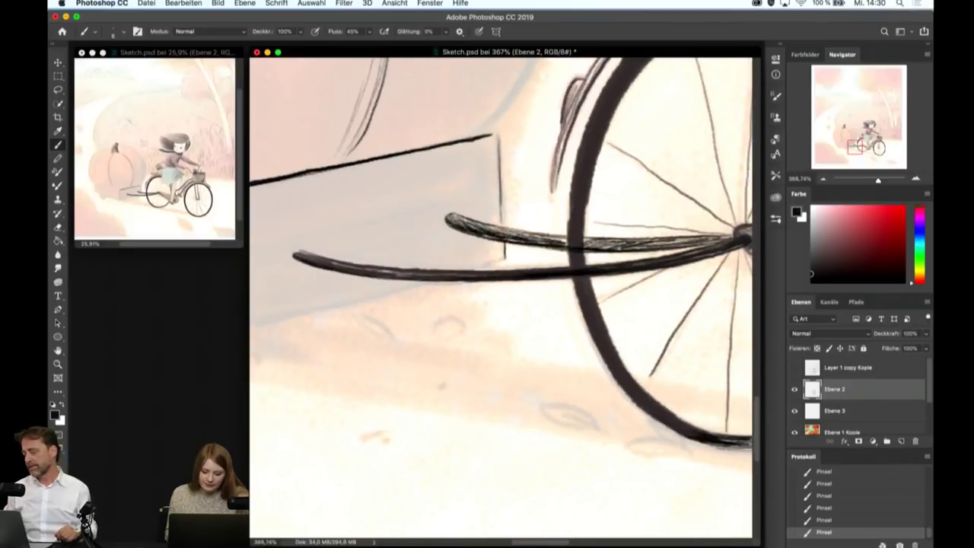
scroll(519, 272, "left", 5)
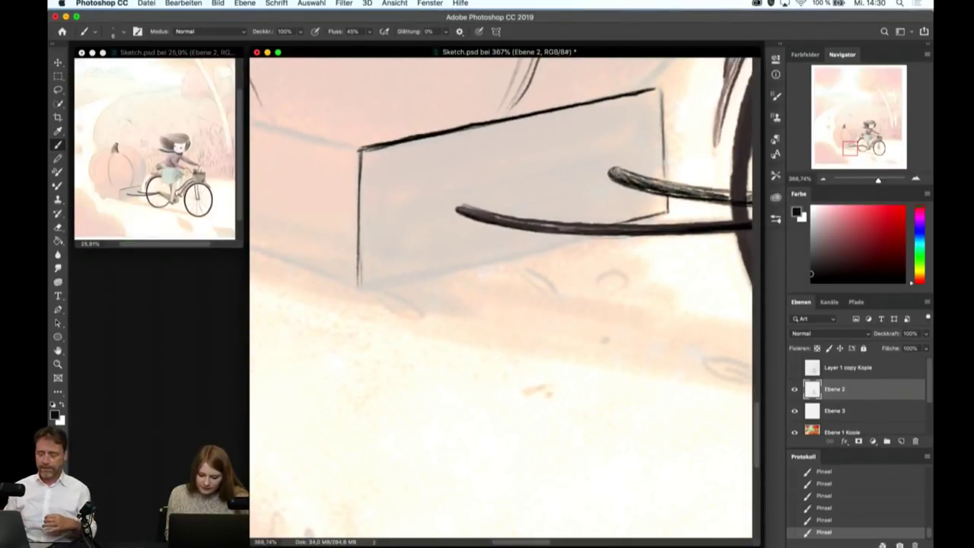
mouse_move(579, 236)
left_mouse_down()
mouse_move(360, 285)
mouse_move(481, 260)
left_mouse_up()
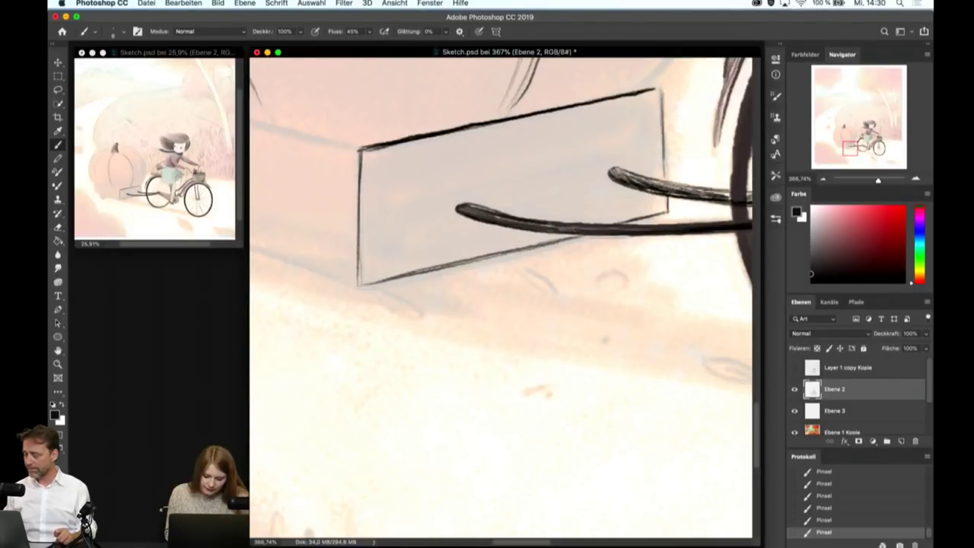
- Undo the last two brush strokes, then restore them
scroll(501, 297, "left", 5)
scroll(501, 297, "left", 5)
scroll(500, 297, "left", 5)
scroll(447, 237, "right", 5)
scroll(447, 236, "down", 2)
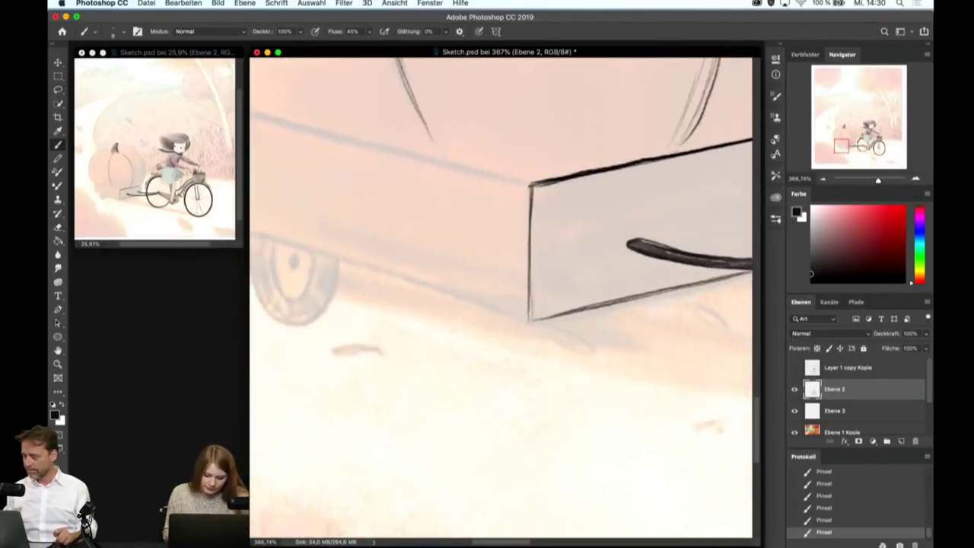
scroll(533, 274, "left", 3)
scroll(578, 297, "left", 1)
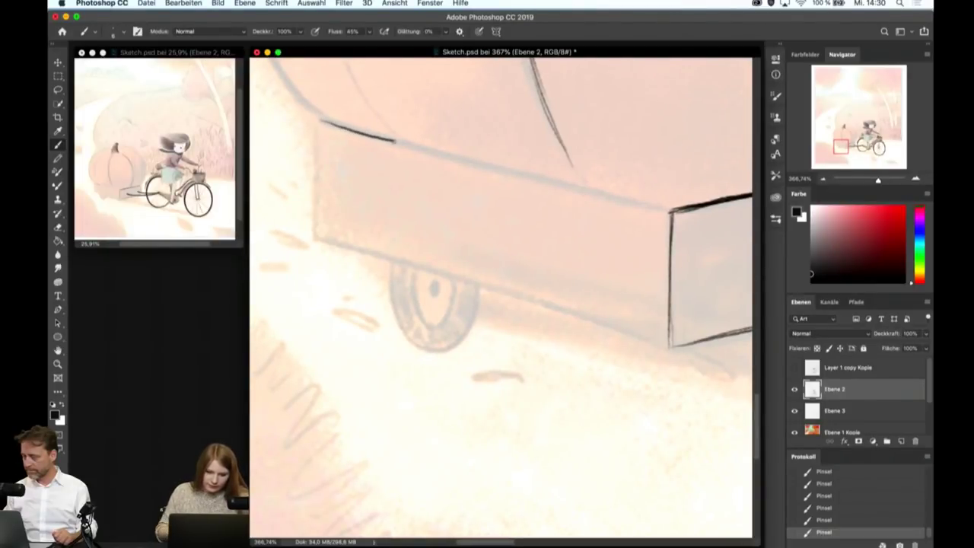
key("ctrl+z")
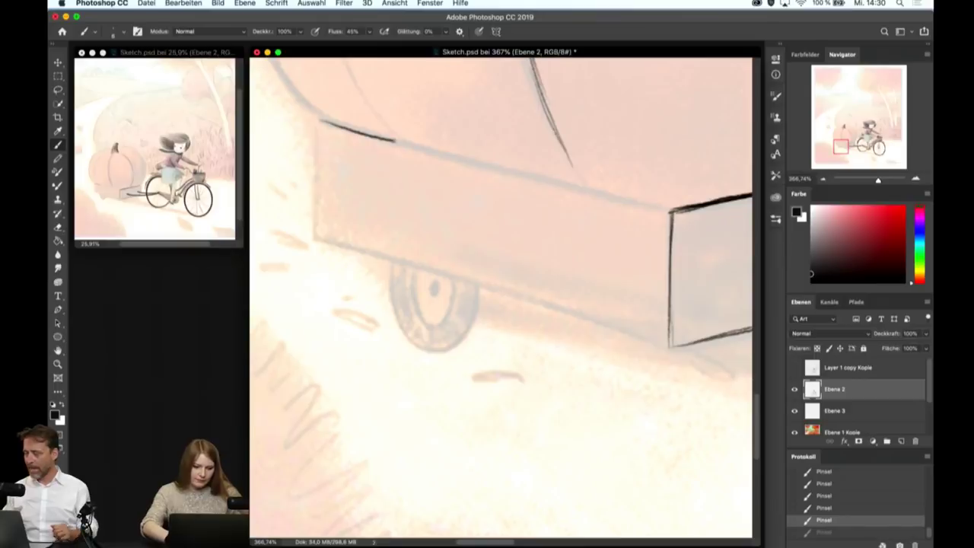
key("ctrl+z")
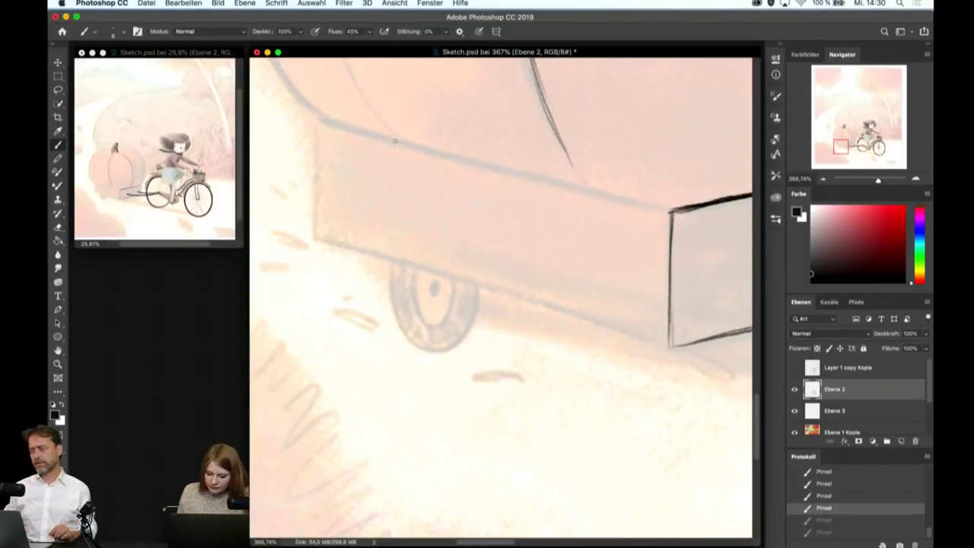
key("ctrl+shift+z")
key("ctrl+shift+z")
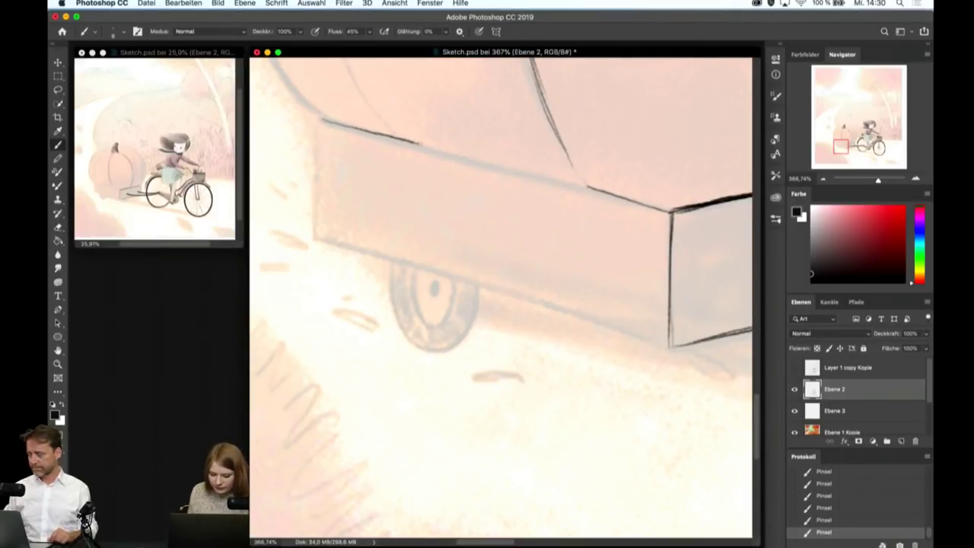
- Ink the box's top, left and bottom edges and start vertical hatching at its left end
mouse_move(417, 142)
left_mouse_down()
mouse_move(633, 200)
mouse_move(350, 127)
left_mouse_up()
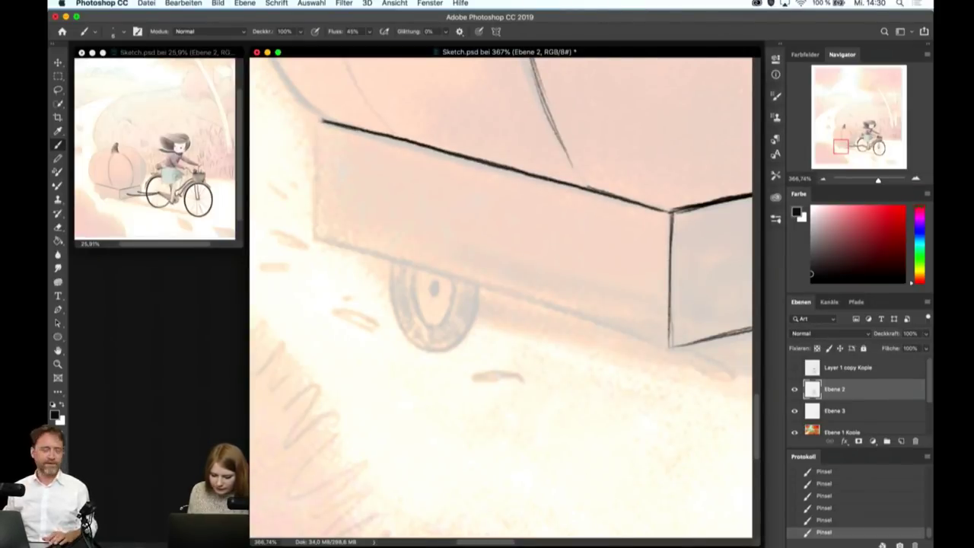
left_click_drag(478, 159, 597, 188)
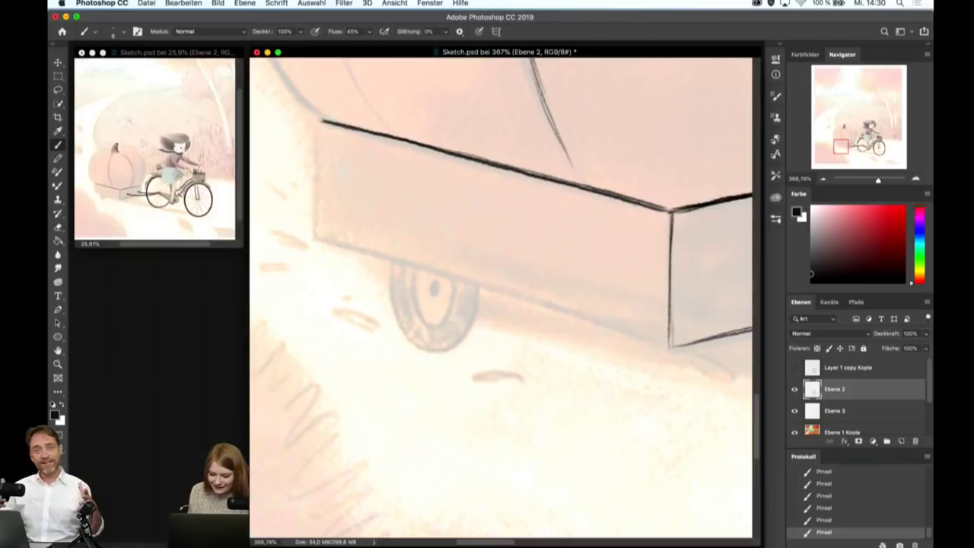
left_click_drag(321, 123, 320, 219)
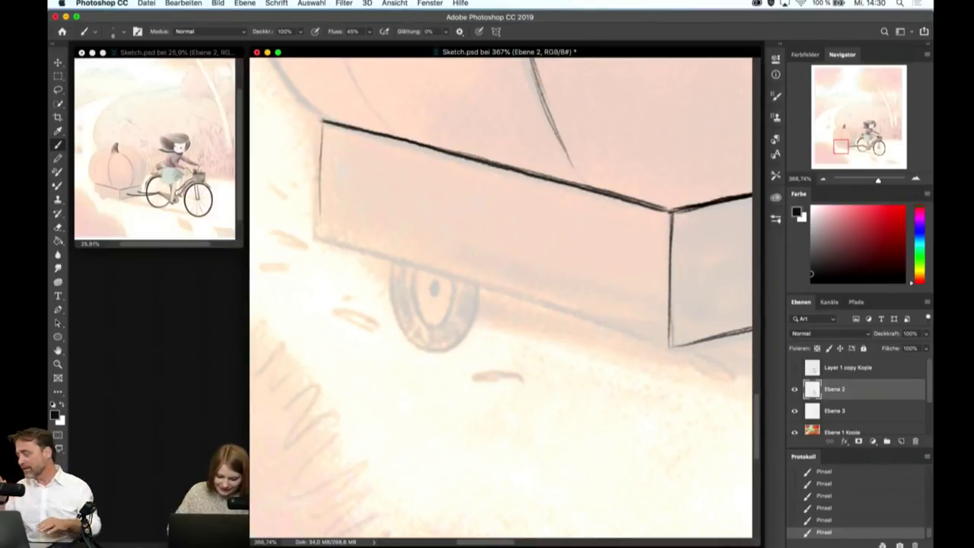
mouse_move(320, 156)
left_mouse_down()
mouse_move(319, 238)
mouse_move(604, 320)
mouse_move(346, 248)
left_mouse_up()
left_click_drag(502, 291, 609, 322)
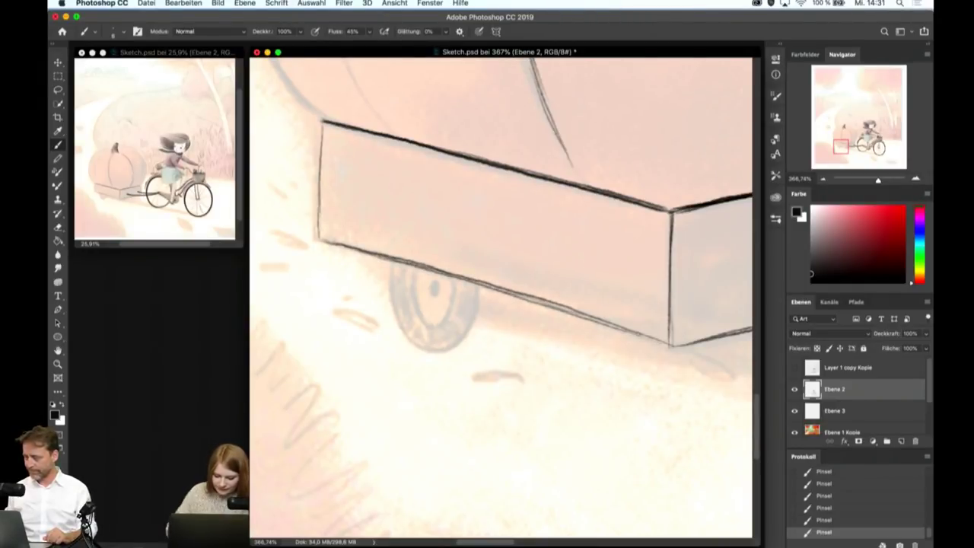
mouse_move(334, 140)
left_mouse_down()
mouse_move(331, 237)
mouse_move(352, 244)
left_mouse_up()
- Hatch vertical lines along the box's long side out to its right corner
mouse_move(377, 152)
left_mouse_down()
mouse_move(380, 245)
mouse_move(392, 256)
left_mouse_up()
left_click_drag(405, 167, 405, 258)
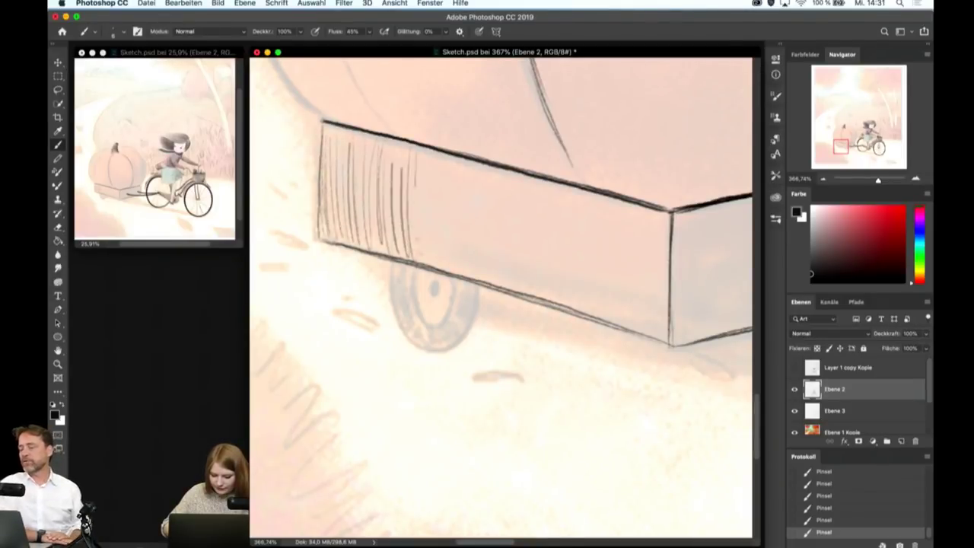
left_click_drag(419, 186, 418, 263)
mouse_move(437, 167)
left_mouse_down()
mouse_move(437, 262)
mouse_move(449, 268)
left_mouse_up()
mouse_move(460, 193)
left_mouse_down()
mouse_move(460, 277)
mouse_move(471, 277)
left_mouse_up()
mouse_move(482, 201)
left_mouse_down()
mouse_move(484, 282)
mouse_move(497, 286)
left_mouse_up()
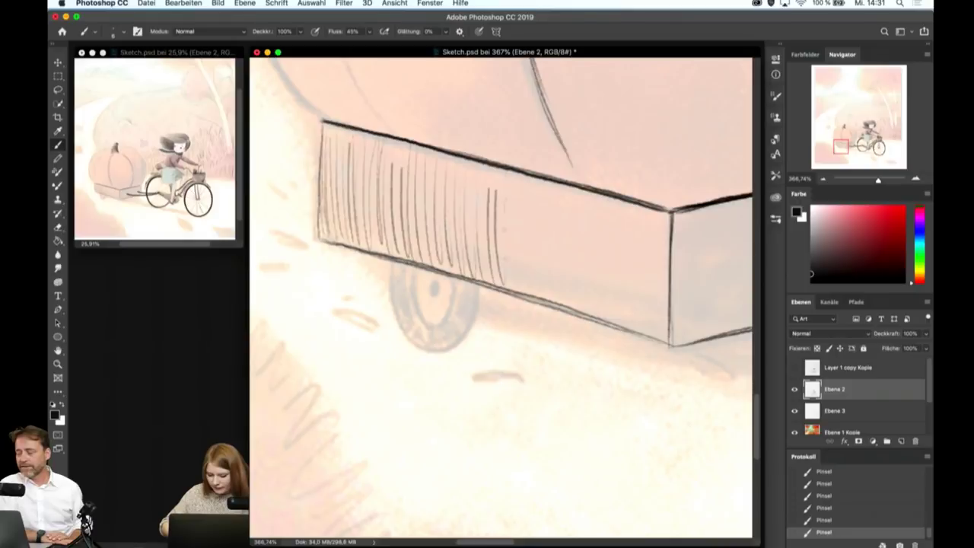
mouse_move(509, 193)
left_mouse_down()
mouse_move(512, 291)
mouse_move(528, 295)
left_mouse_up()
left_click_drag(551, 210, 554, 307)
left_click_drag(584, 246, 586, 315)
mouse_move(600, 228)
left_mouse_down()
mouse_move(602, 321)
mouse_move(616, 327)
left_mouse_up()
left_click_drag(628, 226, 630, 330)
mouse_move(651, 238)
left_mouse_down()
mouse_move(653, 335)
mouse_move(674, 342)
left_mouse_up()
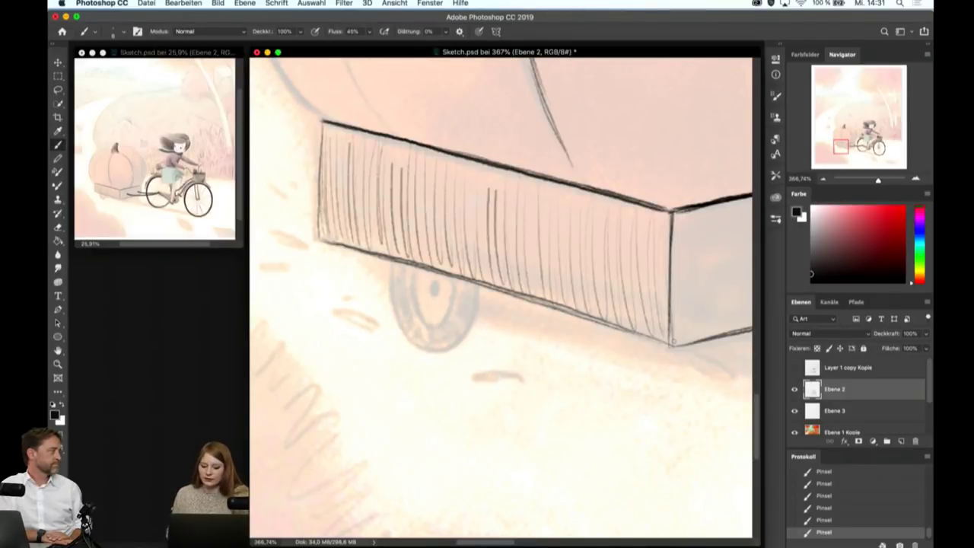
- Fill gaps mid-box and thicken the hatching near the right edge
left_click_drag(466, 202, 466, 237)
left_click_drag(471, 164, 475, 271)
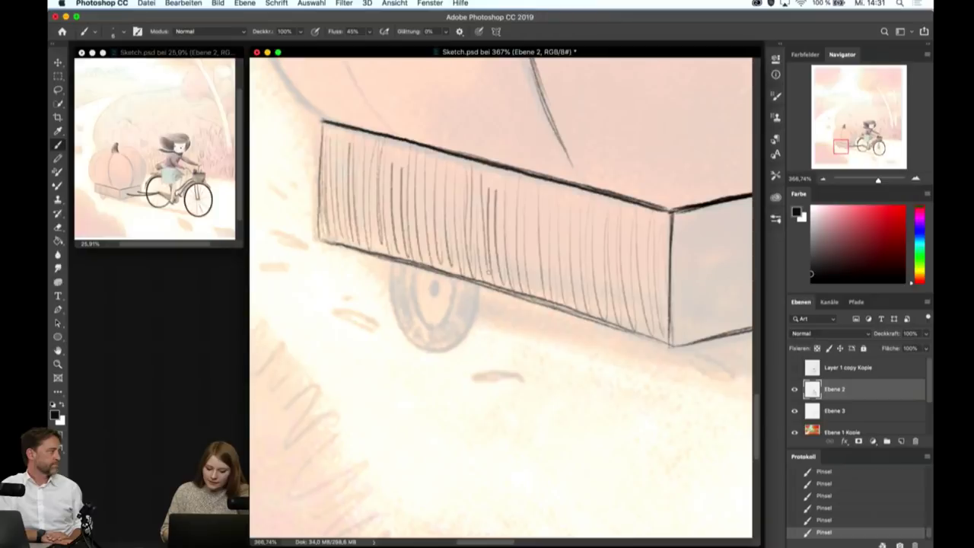
left_click_drag(489, 169, 492, 259)
left_click_drag(496, 179, 498, 225)
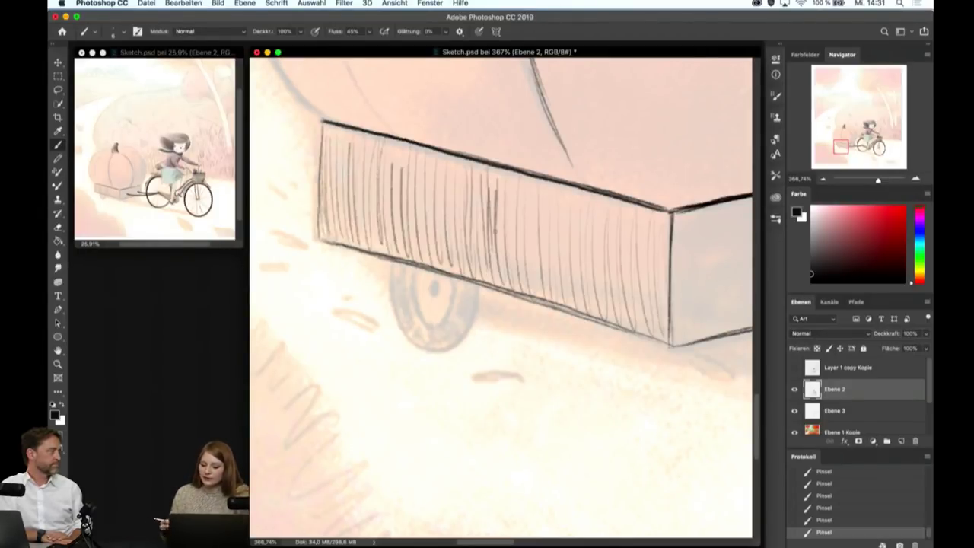
mouse_move(668, 219)
left_mouse_down()
mouse_move(663, 335)
mouse_move(650, 314)
left_mouse_up()
mouse_move(580, 197)
left_mouse_down()
mouse_move(583, 311)
mouse_move(598, 319)
left_mouse_up()
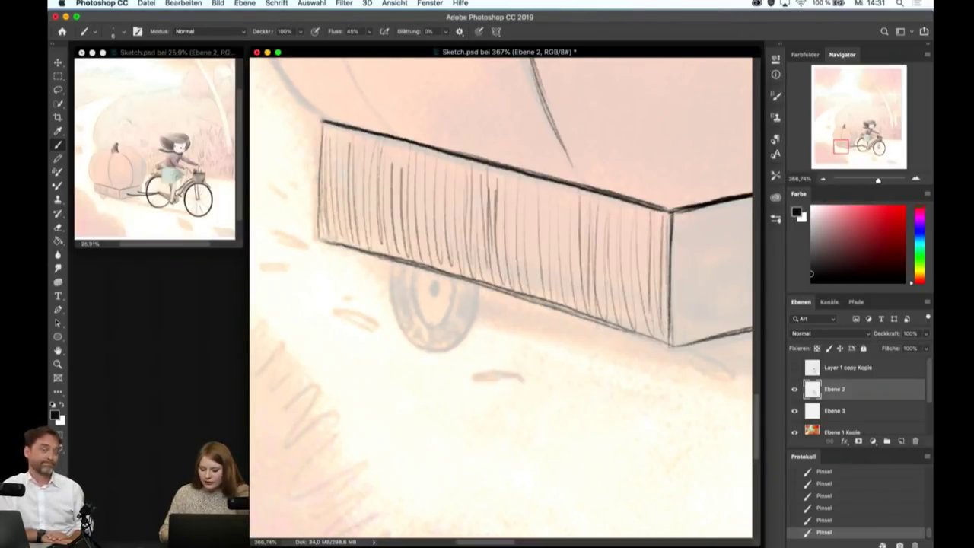
left_click_drag(608, 227, 608, 316)
left_click_drag(622, 210, 621, 320)
left_click_drag(632, 241, 635, 329)
left_click_drag(643, 222, 641, 325)
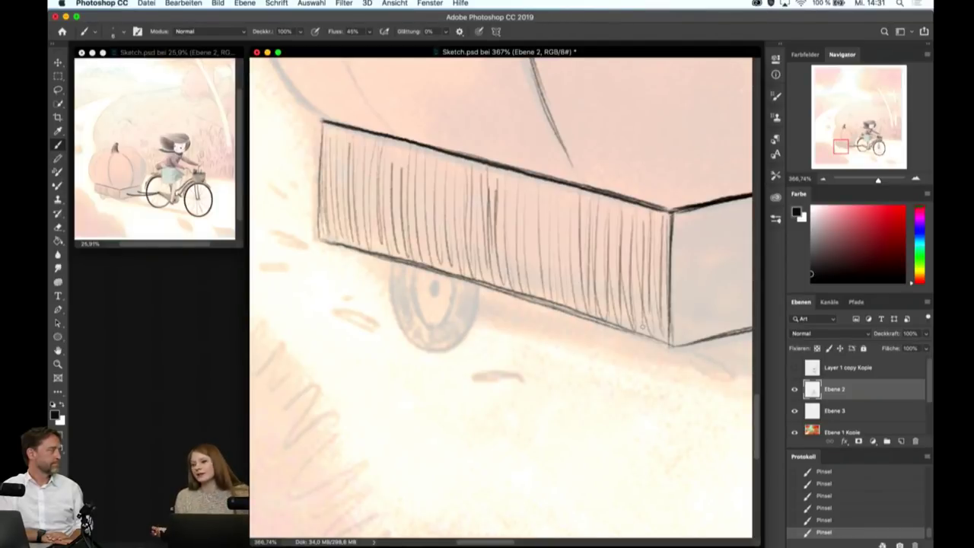
- Add more vertical hatching on the right part of the box front
left_click_drag(522, 178, 528, 265)
mouse_move(533, 180)
left_mouse_down()
mouse_move(528, 283)
mouse_move(550, 276)
left_mouse_up()
left_click_drag(560, 210, 555, 287)
left_click_drag(569, 192, 571, 301)
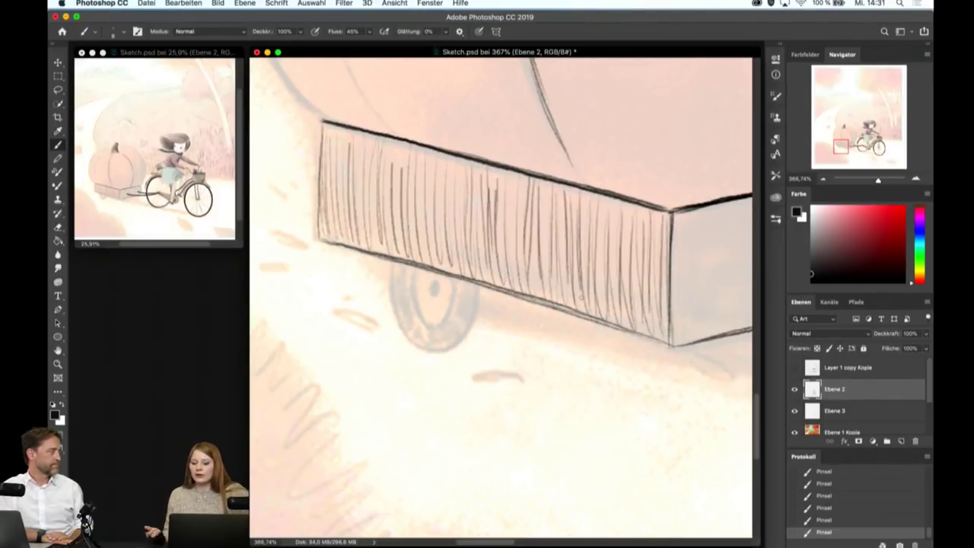
- Hatch from the box's left end across the middle, filling remaining gaps
left_click_drag(327, 130, 324, 237)
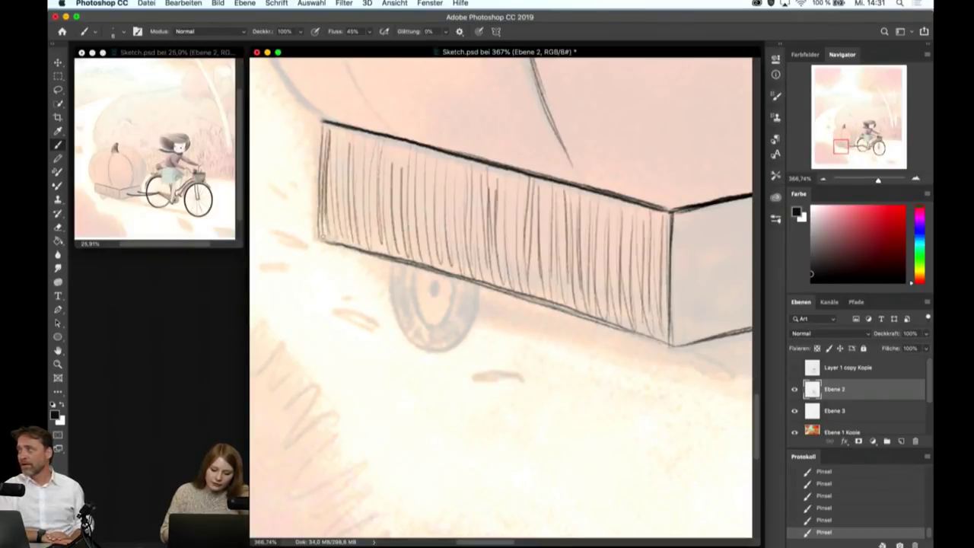
left_click_drag(361, 137, 359, 211)
left_click_drag(364, 173, 365, 222)
mouse_move(372, 150)
left_mouse_down()
mouse_move(372, 229)
mouse_move(387, 207)
left_mouse_up()
left_click_drag(393, 142, 399, 228)
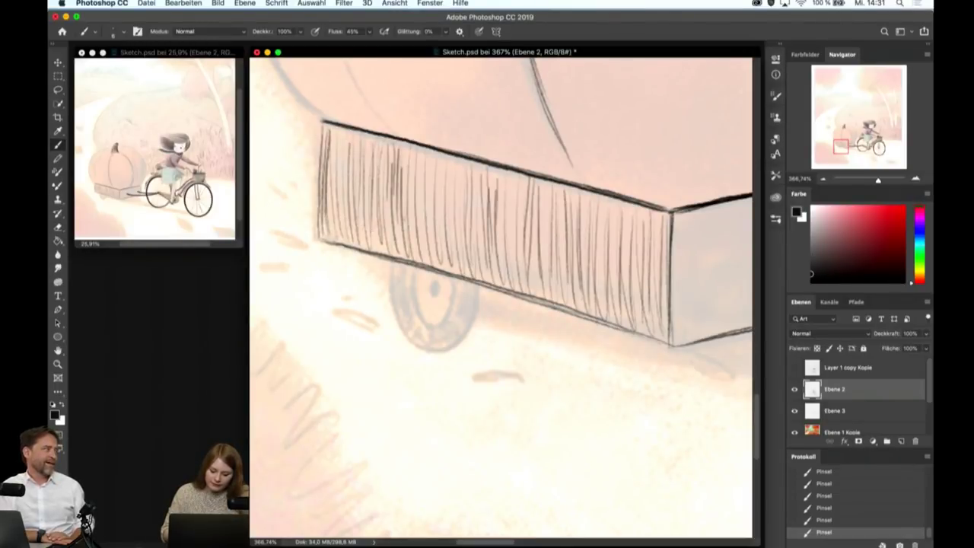
mouse_move(426, 148)
left_mouse_down()
mouse_move(425, 226)
mouse_move(436, 236)
left_mouse_up()
mouse_move(449, 158)
left_mouse_down()
mouse_move(449, 199)
mouse_move(470, 262)
left_mouse_up()
mouse_move(476, 170)
left_mouse_down()
mouse_move(476, 255)
mouse_move(504, 260)
left_mouse_up()
left_click_drag(513, 175, 513, 263)
left_click_drag(520, 183, 520, 259)
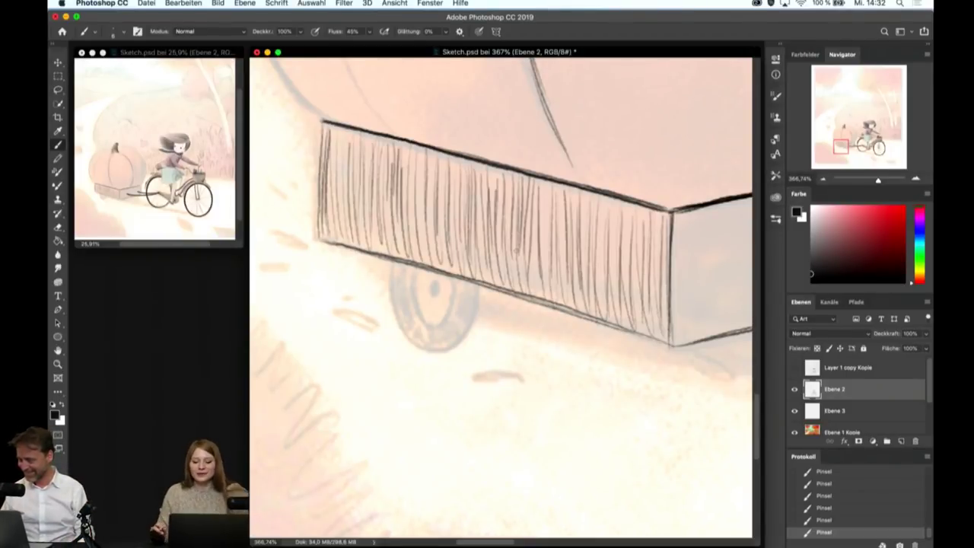
- Densify the vertical hatching on the box's left side and front middle
left_click_drag(333, 126, 336, 207)
mouse_move(339, 130)
left_mouse_down()
mouse_move(342, 234)
mouse_move(355, 221)
left_mouse_up()
mouse_move(363, 142)
left_mouse_down()
mouse_move(365, 248)
mouse_move(383, 233)
left_mouse_up()
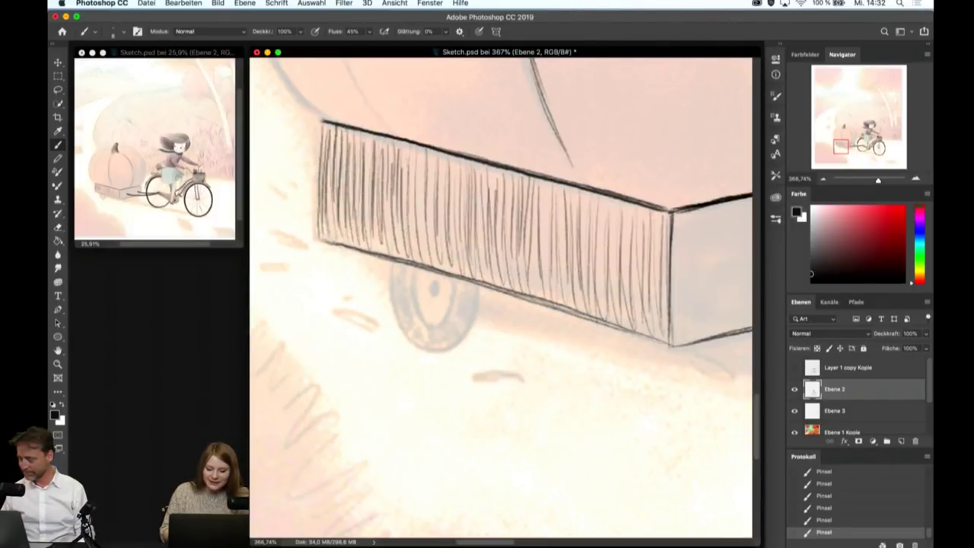
left_click_drag(407, 158, 410, 245)
left_click_drag(414, 150, 416, 240)
left_click_drag(451, 153, 457, 251)
left_click_drag(459, 162, 462, 250)
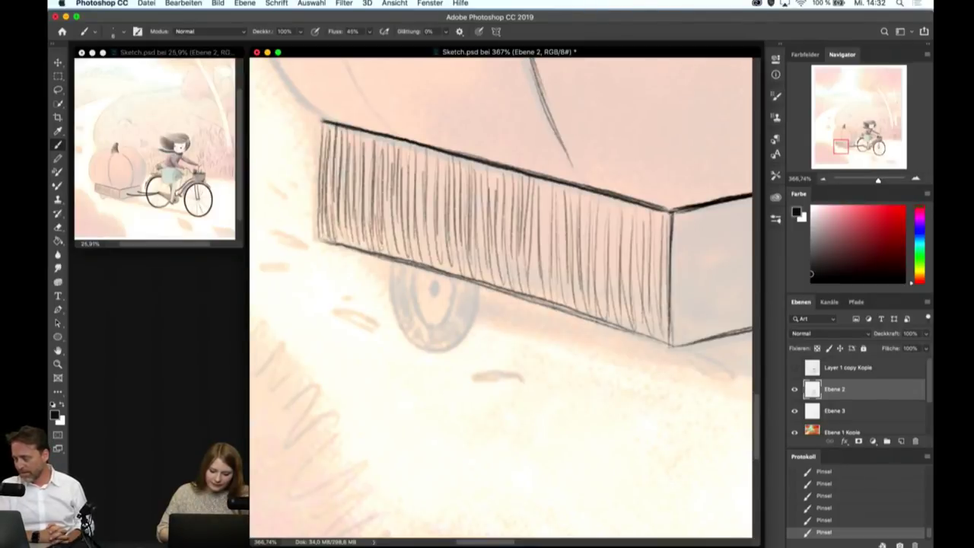
- Darken the lower-middle hatching and add vertical hatch lines rightward to the box's right edge
left_click_drag(435, 210, 431, 268)
left_click_drag(451, 241, 450, 272)
left_click_drag(480, 266, 474, 283)
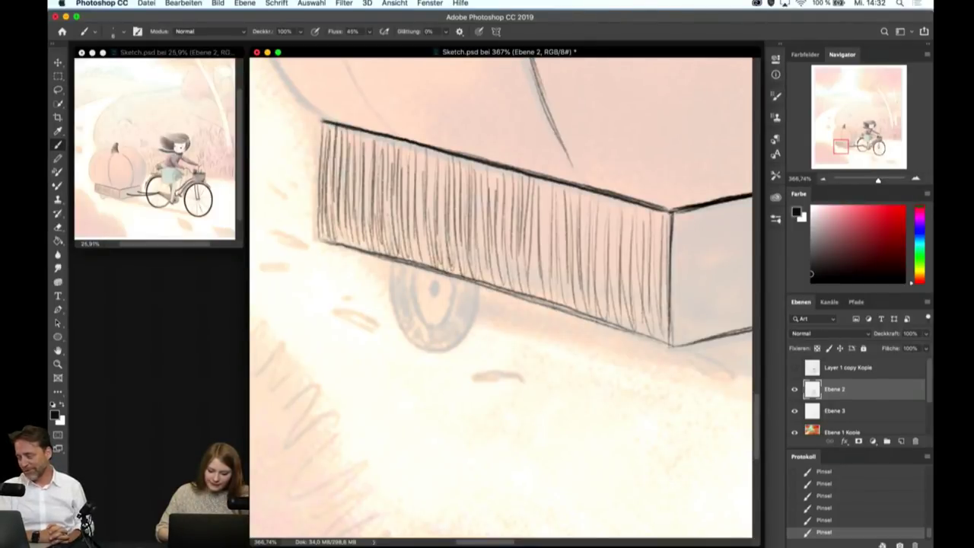
mouse_move(544, 210)
left_mouse_down()
mouse_move(534, 302)
mouse_move(545, 307)
left_mouse_up()
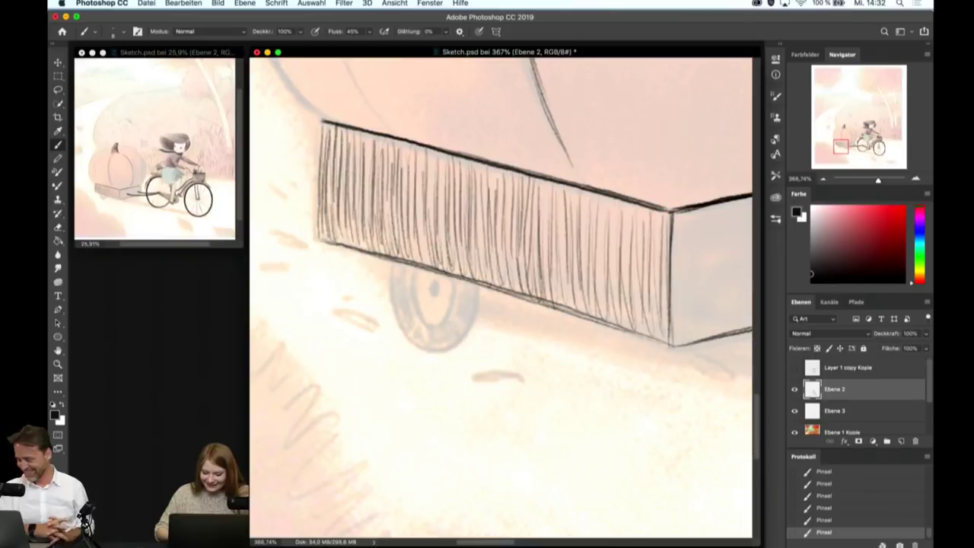
mouse_move(578, 190)
left_mouse_down()
mouse_move(570, 312)
mouse_move(580, 321)
left_mouse_up()
mouse_move(606, 205)
left_mouse_down()
mouse_move(600, 321)
mouse_move(620, 327)
left_mouse_up()
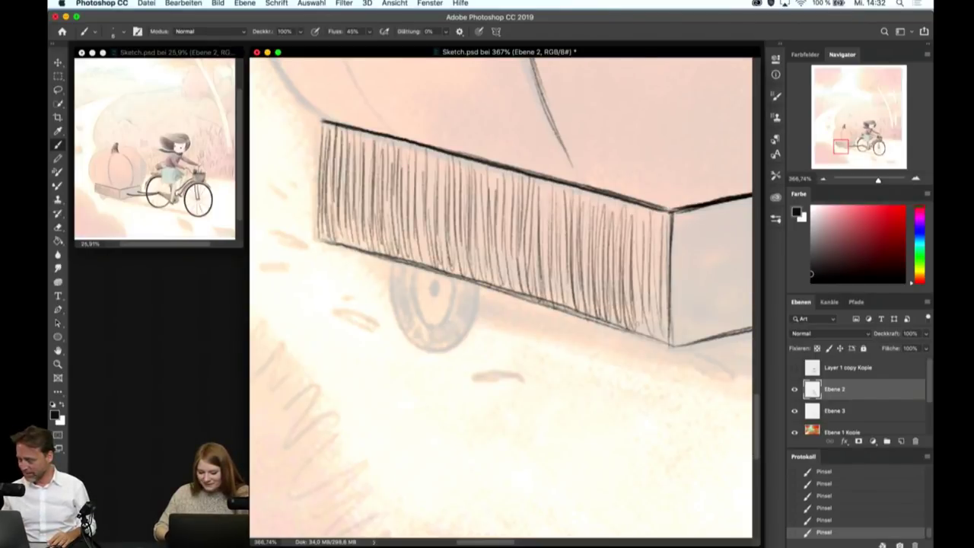
mouse_move(651, 214)
left_mouse_down()
mouse_move(644, 335)
mouse_move(655, 335)
left_mouse_up()
left_click_drag(668, 234, 663, 339)
left_click_drag(660, 214, 655, 263)
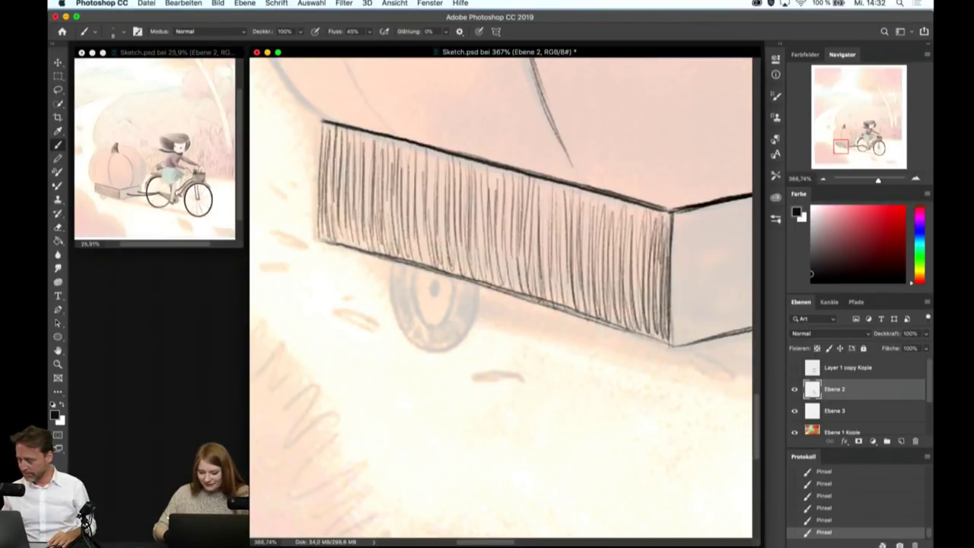
- Add two short strokes inside the box, then undo them as misplaced
left_click_drag(491, 167, 493, 204)
left_click_drag(503, 172, 499, 205)
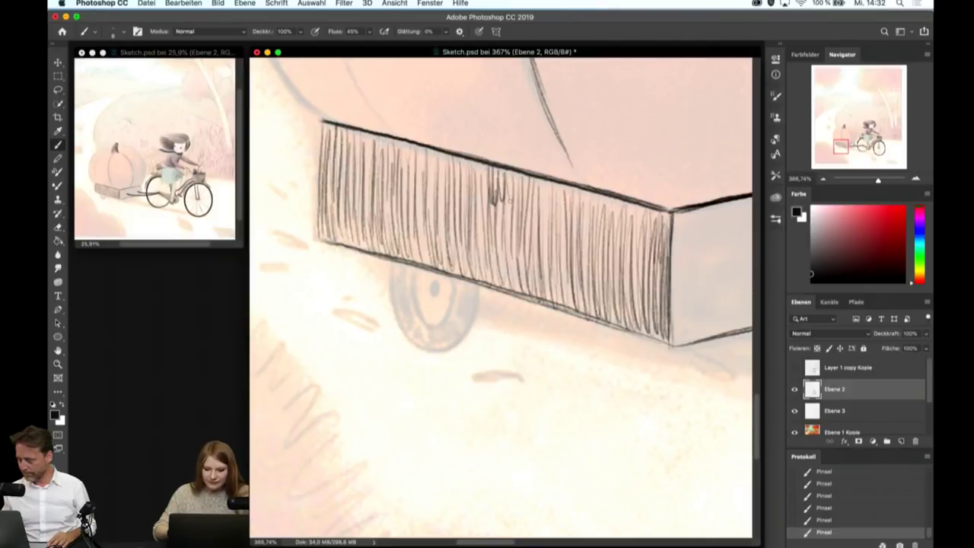
key("ctrl+z")
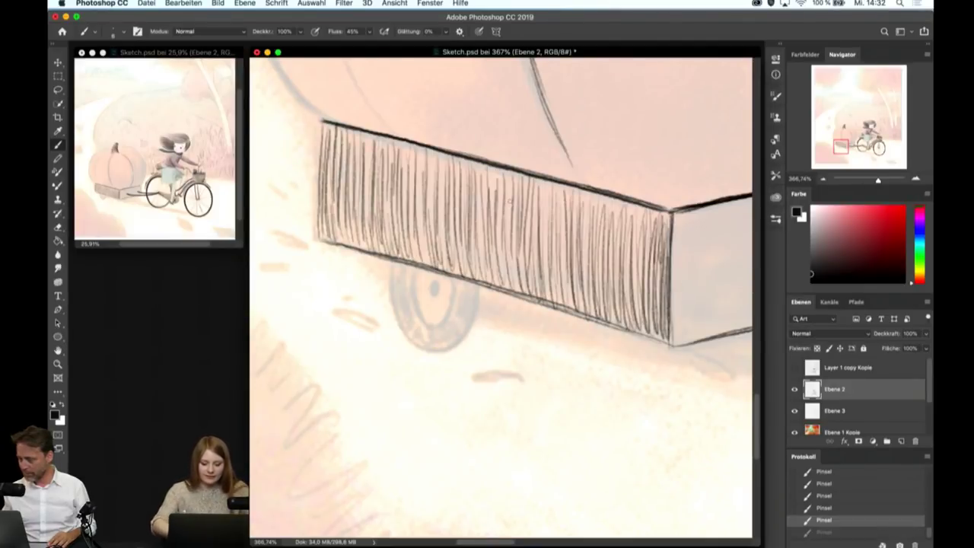
- Redraw vertical hatch strokes from the box's upper left across to its right part
left_click_drag(367, 132, 369, 162)
left_click_drag(359, 132, 357, 171)
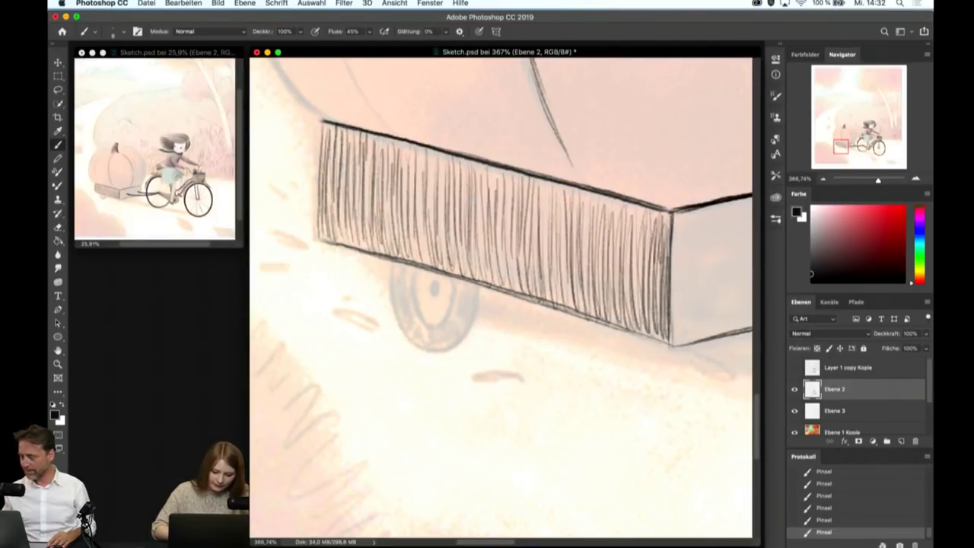
mouse_move(416, 148)
left_mouse_down()
mouse_move(417, 234)
mouse_move(430, 201)
left_mouse_up()
left_click_drag(481, 161, 481, 220)
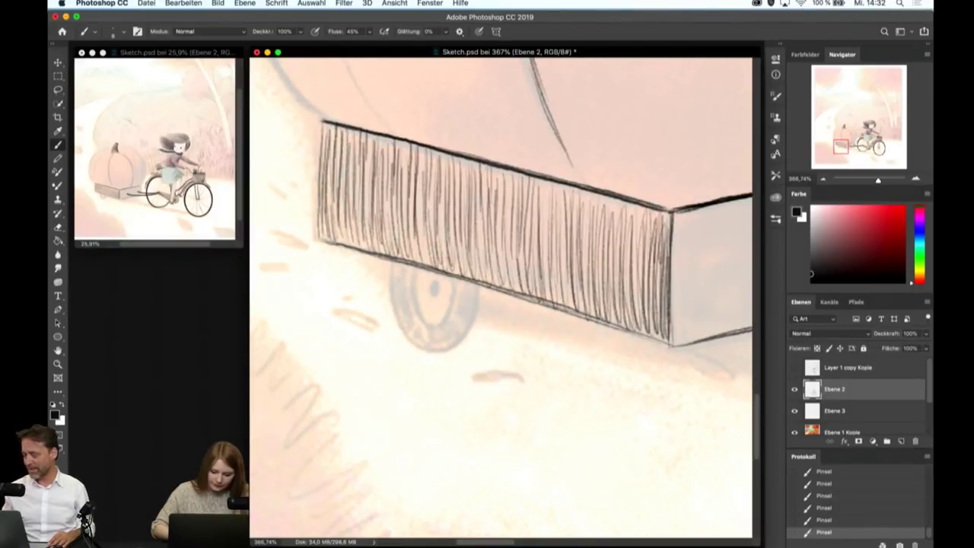
left_click_drag(497, 166, 499, 205)
left_click_drag(543, 179, 543, 268)
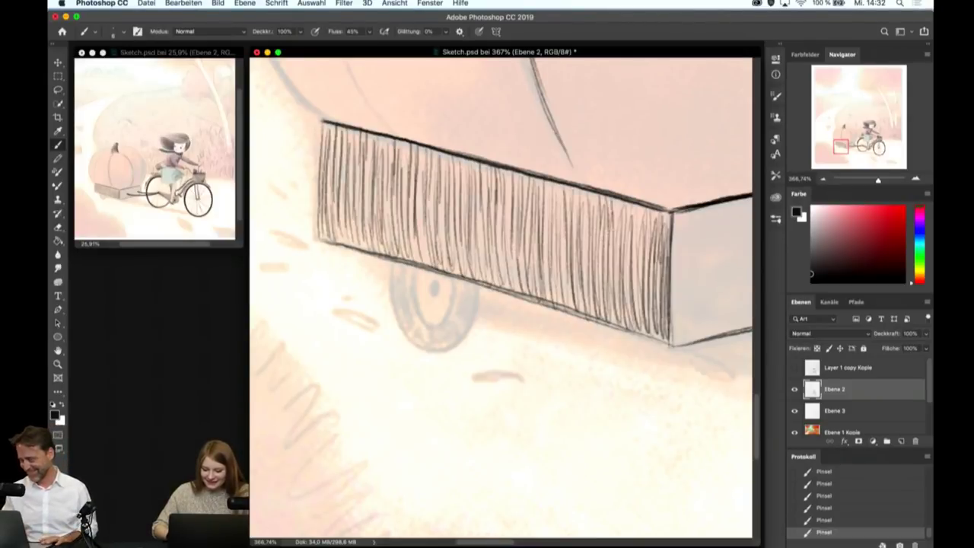
left_click_drag(629, 205, 630, 317)
left_click_drag(634, 230, 634, 311)
- Add horizontal hatching along the cart box's lower edge
scroll(559, 326, "up", 1)
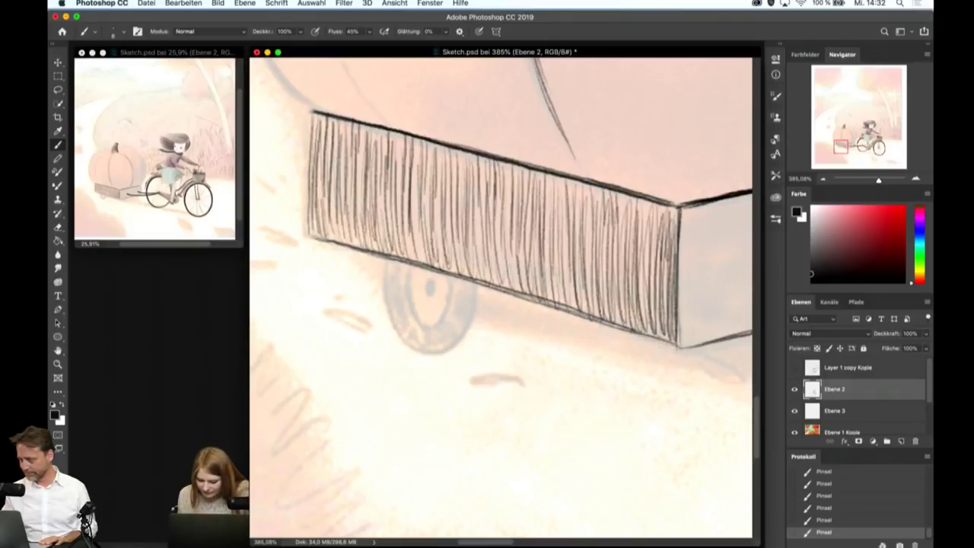
left_click_drag(653, 323, 531, 302)
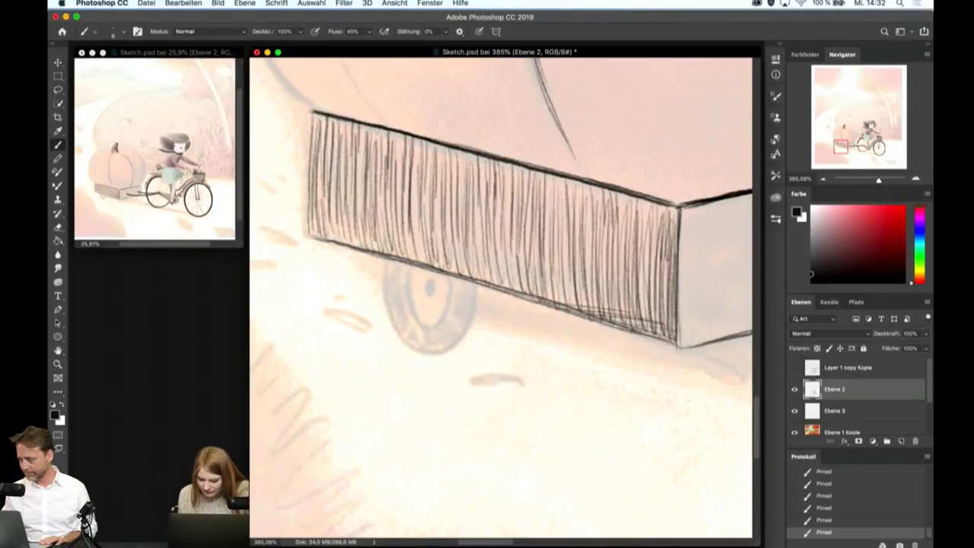
left_click_drag(613, 306, 505, 288)
left_click_drag(585, 297, 502, 283)
left_click_drag(668, 311, 496, 274)
left_click_drag(560, 277, 460, 267)
- Lay diagonal cross-hatching across the box's lower left toward its middle
left_click_drag(311, 228, 358, 245)
left_click_drag(318, 207, 393, 246)
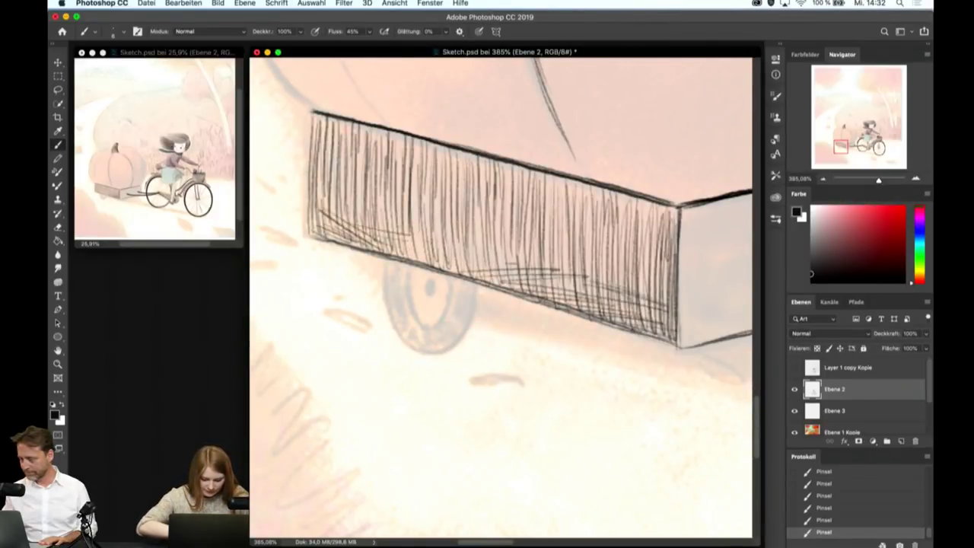
left_click_drag(332, 204, 463, 246)
left_click_drag(412, 202, 481, 259)
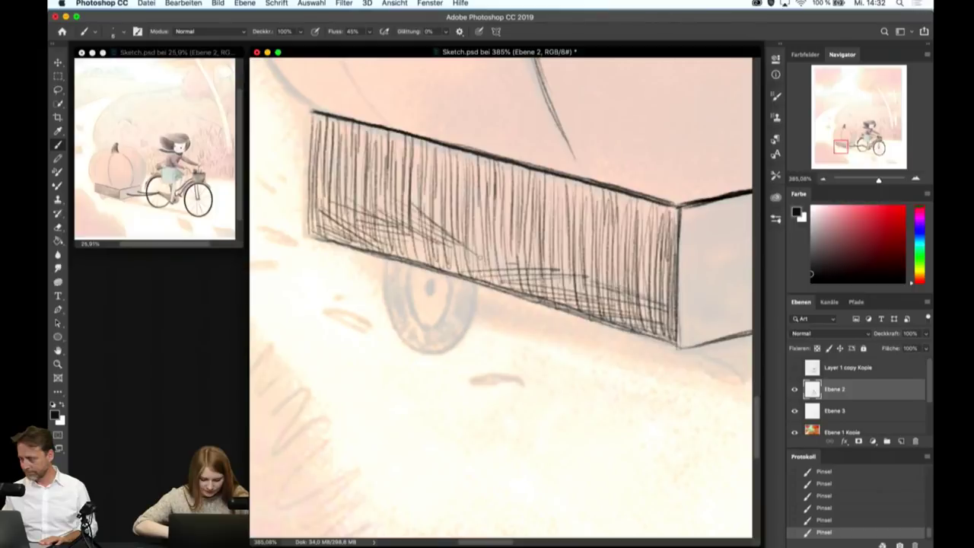
mouse_move(436, 215)
left_mouse_down()
mouse_move(496, 259)
mouse_move(510, 236)
mouse_move(502, 232)
left_mouse_up()
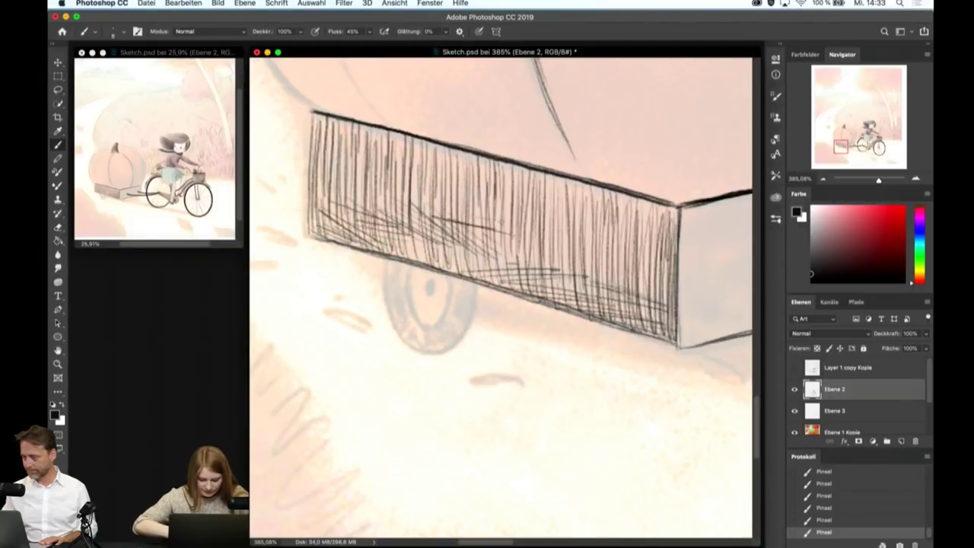
- Cross-hatch the box's upper middle and right middle
mouse_move(467, 180)
left_mouse_down()
mouse_move(522, 168)
mouse_move(554, 187)
left_mouse_up()
mouse_move(496, 180)
left_mouse_down()
mouse_move(604, 192)
mouse_move(598, 206)
left_mouse_up()
mouse_move(509, 202)
left_mouse_down()
mouse_move(580, 219)
mouse_move(654, 215)
left_mouse_up()
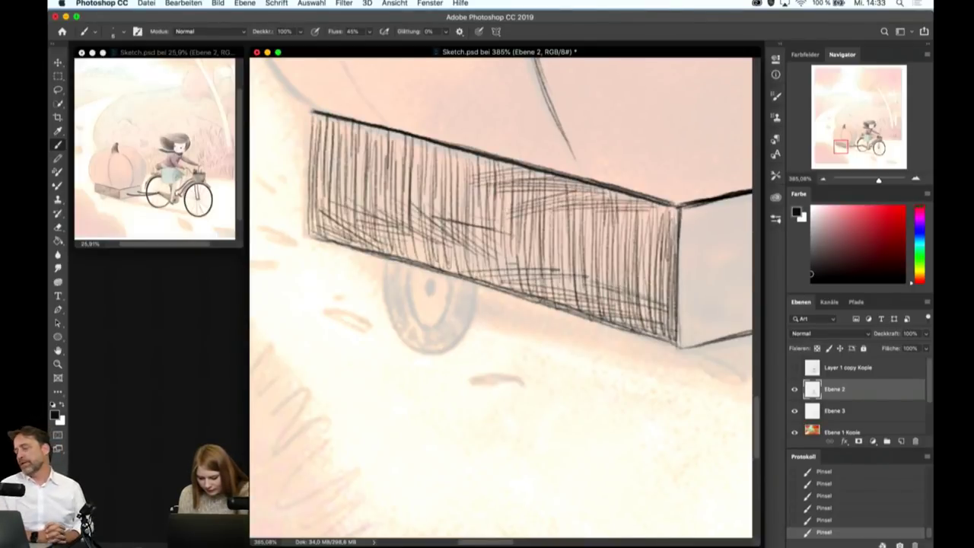
mouse_move(551, 210)
left_mouse_down()
mouse_move(618, 218)
mouse_move(641, 236)
left_mouse_up()
left_click_drag(571, 226, 661, 249)
left_click_drag(572, 233, 652, 254)
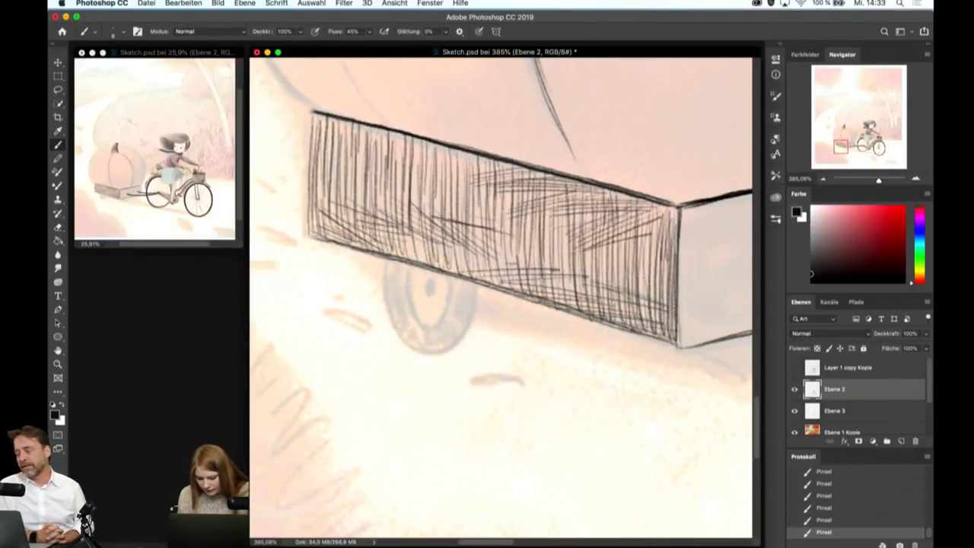
- Add diagonal cross-hatching at the lower right and darken the box's middle
left_click_drag(577, 255, 667, 236)
left_click_drag(567, 265, 664, 245)
left_click_drag(586, 277, 654, 239)
mouse_move(599, 280)
left_mouse_down()
mouse_move(667, 244)
mouse_move(661, 256)
left_mouse_up()
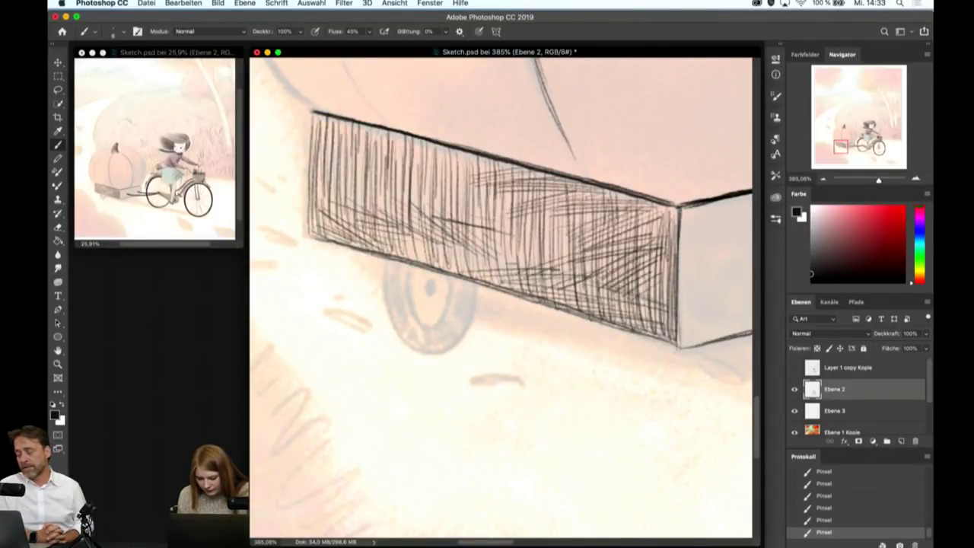
left_click_drag(489, 248, 574, 278)
left_click_drag(490, 217, 584, 239)
mouse_move(479, 226)
left_mouse_down()
mouse_move(580, 251)
mouse_move(537, 256)
left_mouse_up()
left_click_drag(463, 237, 568, 274)
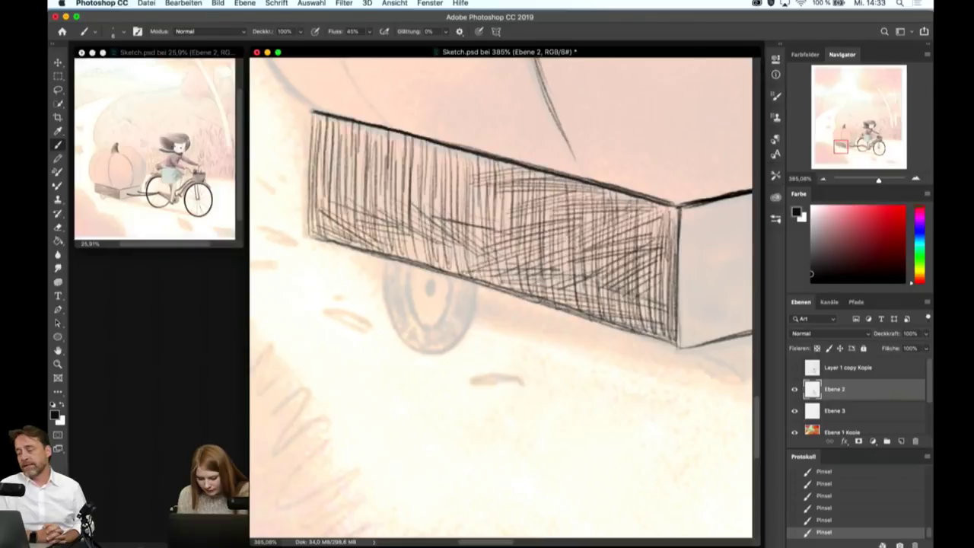
- Add short cross-hatch strokes in the box's lower, upper and left middle
left_click_drag(431, 256, 490, 271)
mouse_move(411, 251)
left_mouse_down()
mouse_move(479, 268)
mouse_move(457, 258)
left_mouse_up()
left_click_drag(382, 241, 448, 254)
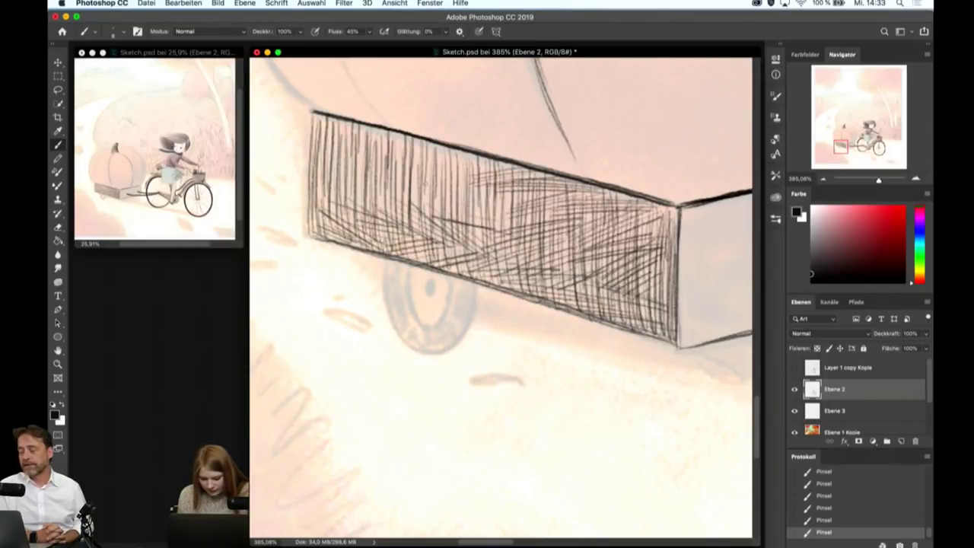
left_click_drag(424, 152, 466, 162)
left_click_drag(414, 157, 493, 175)
left_click_drag(425, 160, 505, 176)
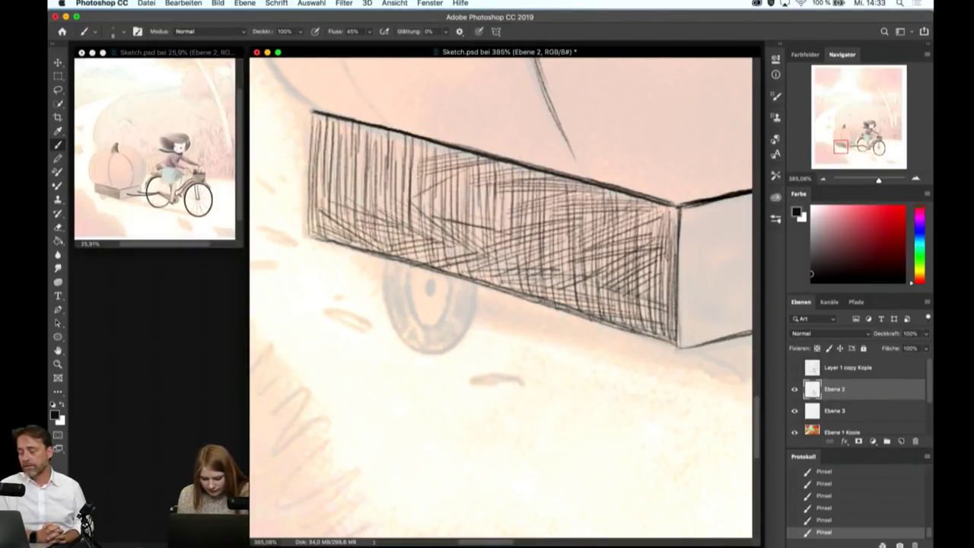
left_click_drag(422, 172, 484, 189)
mouse_move(411, 191)
left_mouse_down()
mouse_move(478, 207)
mouse_move(505, 196)
mouse_move(495, 207)
mouse_move(518, 212)
left_mouse_up()
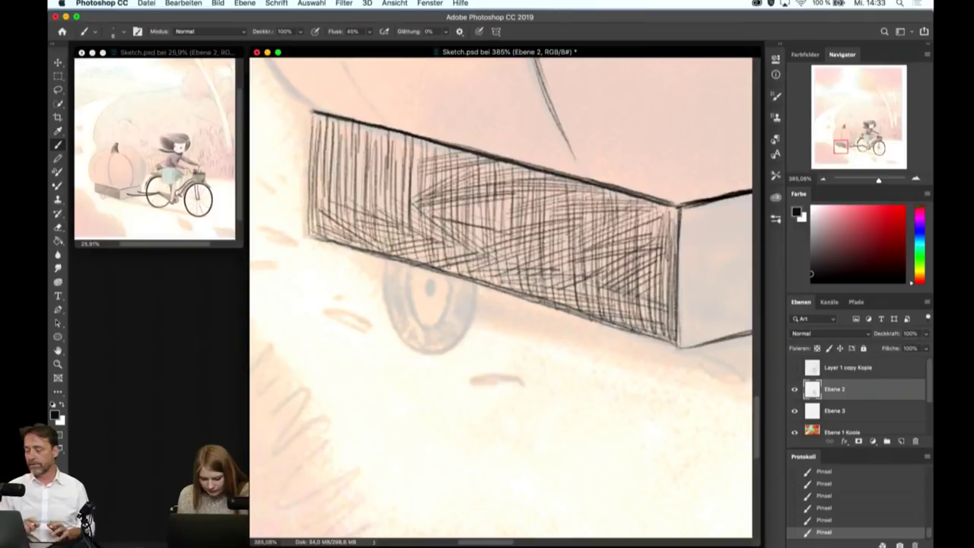
- Extend cross-hatching toward the box's left end and along its upper edge
mouse_move(347, 178)
left_mouse_down()
mouse_move(446, 192)
mouse_move(437, 200)
left_mouse_up()
left_click_drag(371, 189, 422, 216)
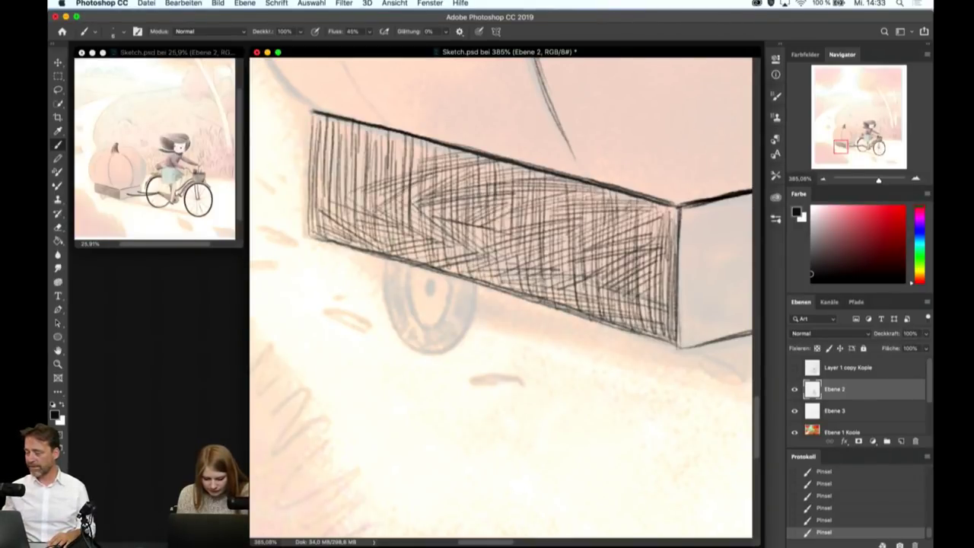
left_click_drag(370, 146, 440, 183)
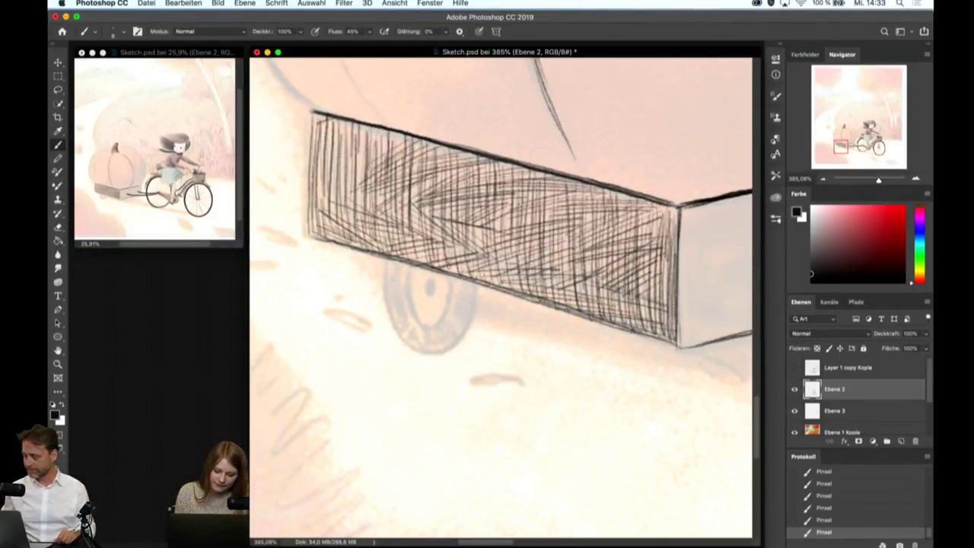
left_click_drag(301, 139, 370, 127)
left_click_drag(327, 152, 402, 135)
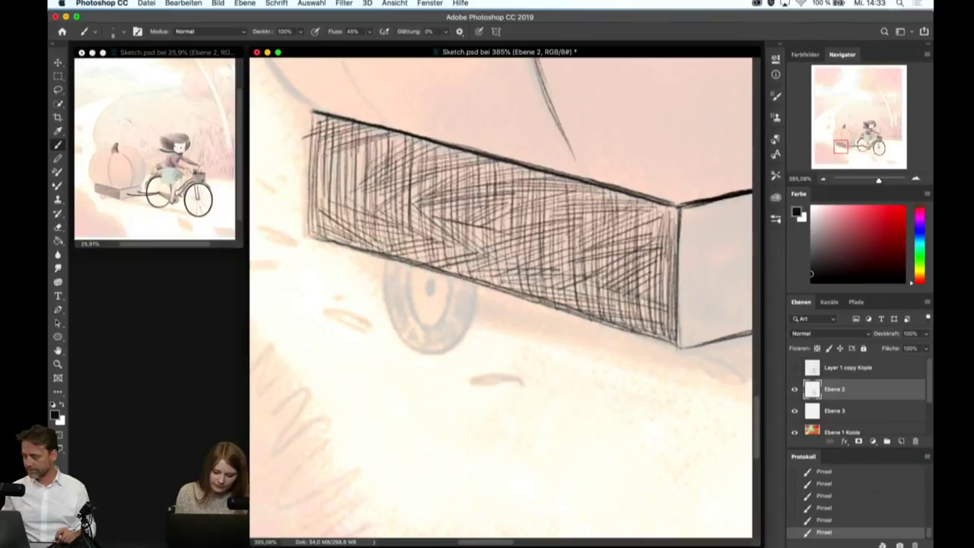
left_click_drag(317, 140, 362, 190)
mouse_move(344, 154)
left_mouse_down()
mouse_move(373, 183)
mouse_move(363, 165)
mouse_move(372, 169)
left_mouse_up()
left_click_drag(369, 139, 386, 165)
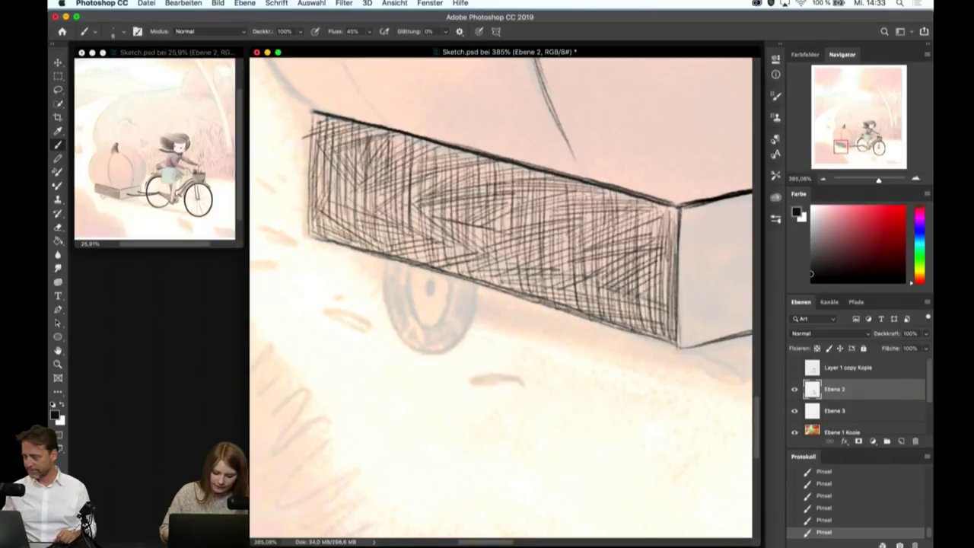
- Darken the hatching on the box's left end
left_click_drag(316, 178, 344, 223)
left_click_drag(326, 180, 355, 225)
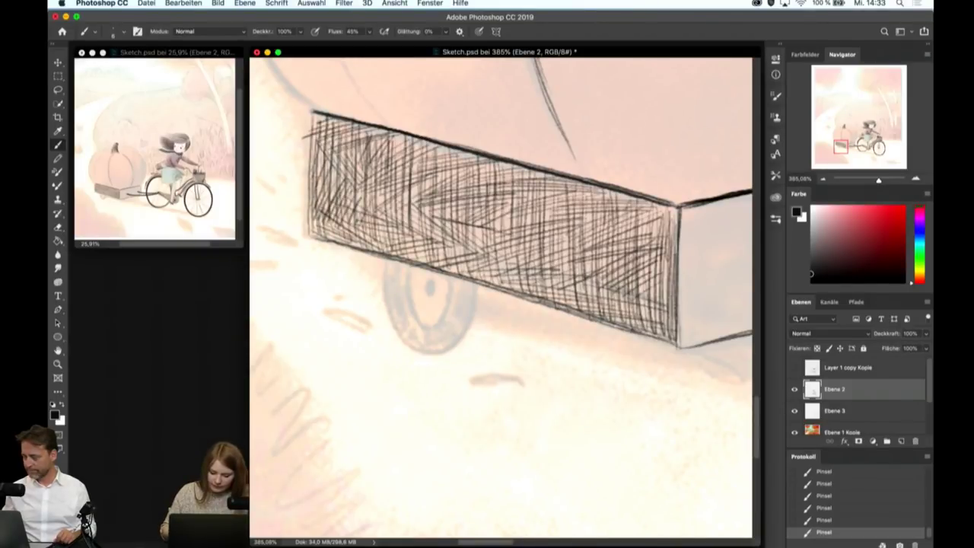
scroll(467, 332, "down", 2)
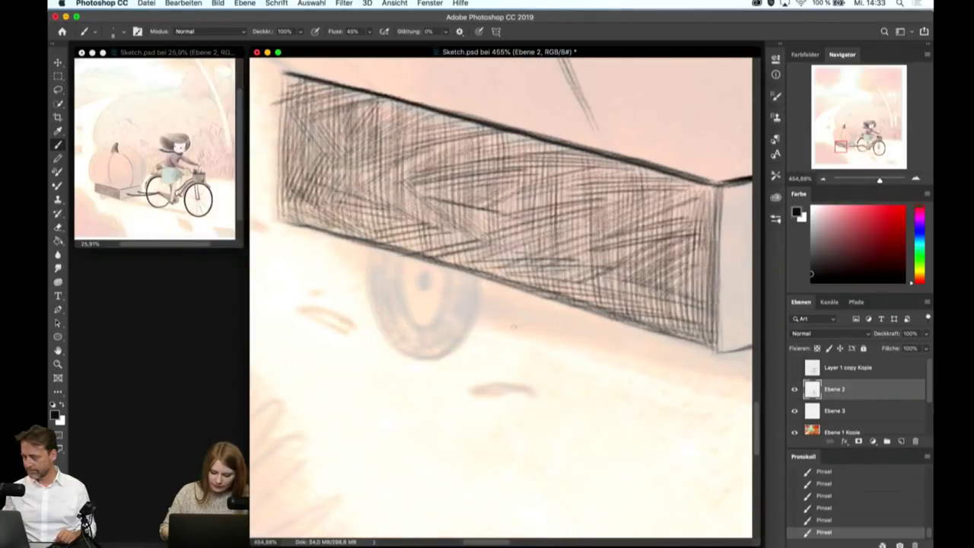
scroll(487, 331, "up", 2)
scroll(513, 327, "up", 3)
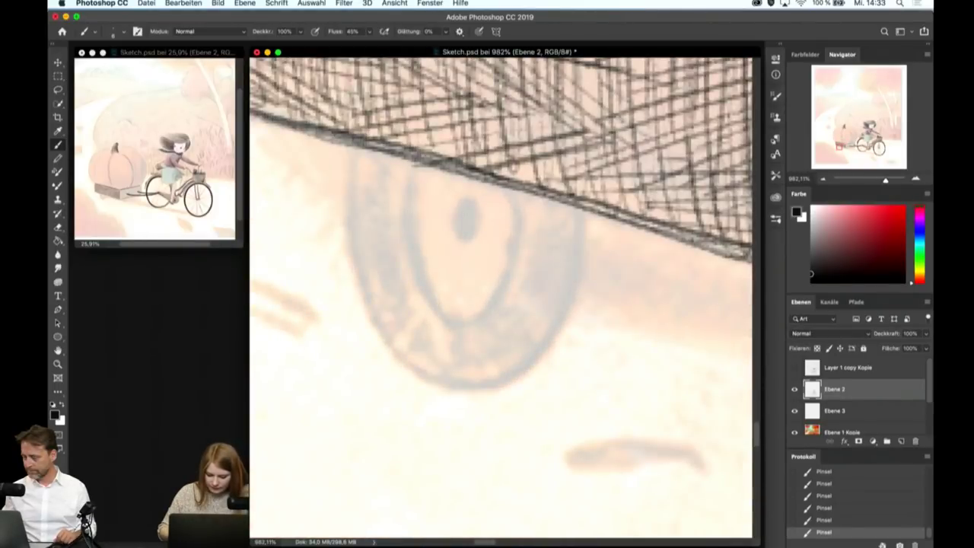
- Trace the small wheel's left outline and darken its inner left edge and upper-left corner
left_click_drag(347, 144, 416, 368)
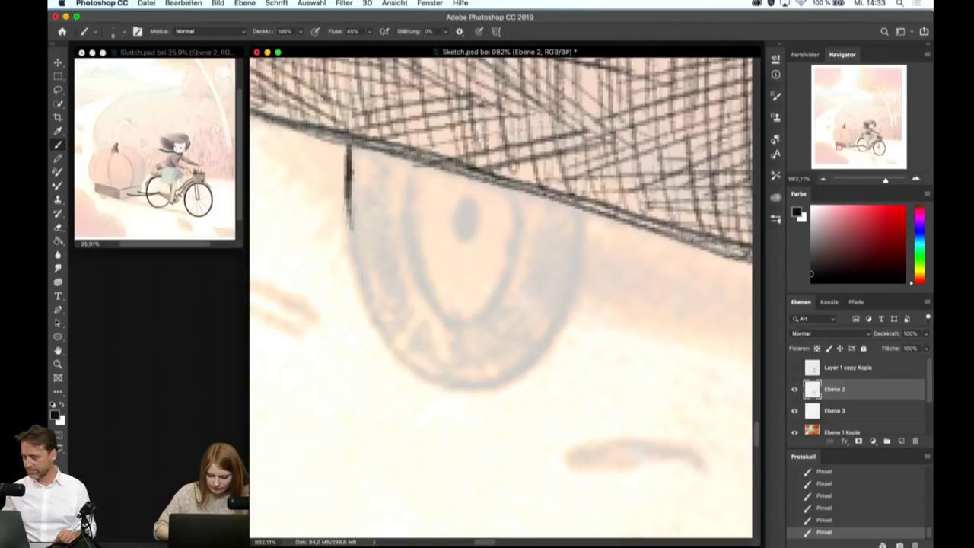
left_click_drag(348, 146, 377, 273)
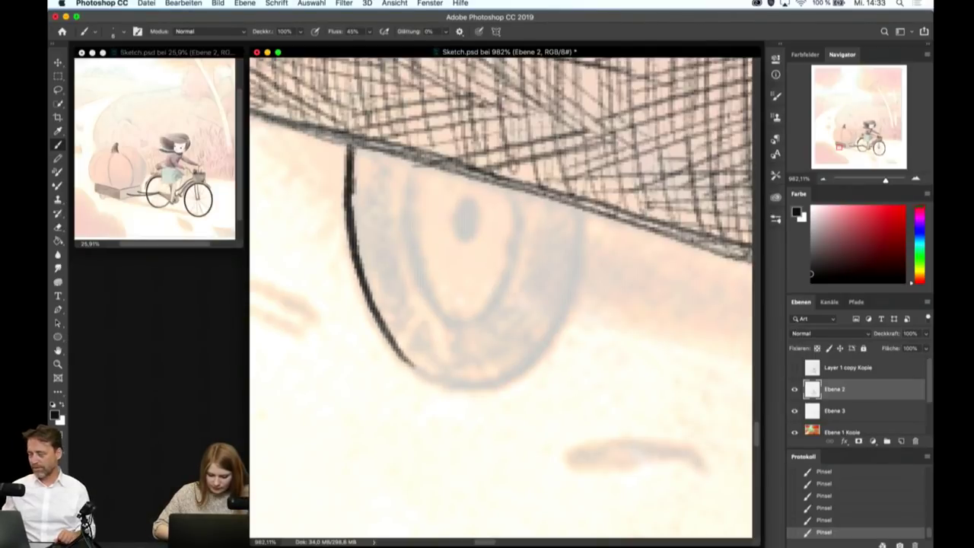
mouse_move(362, 160)
left_mouse_down()
mouse_move(387, 293)
mouse_move(399, 308)
left_mouse_up()
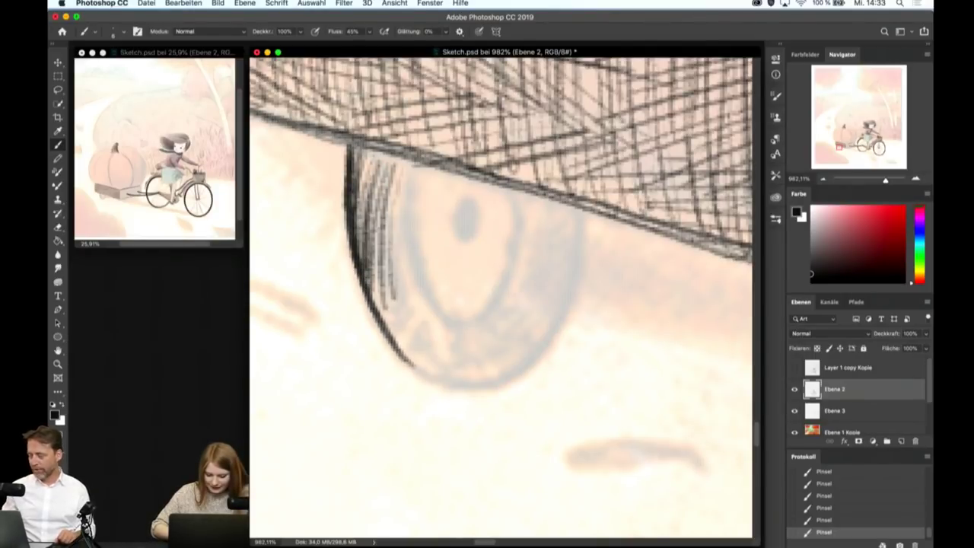
mouse_move(396, 169)
left_mouse_down()
mouse_move(419, 282)
mouse_move(443, 314)
left_mouse_up()
left_click_drag(403, 188, 438, 306)
mouse_move(411, 160)
left_mouse_down()
mouse_move(395, 225)
mouse_move(408, 192)
left_mouse_up()
left_click_drag(405, 206, 400, 228)
left_click_drag(403, 169, 394, 226)
left_click_drag(362, 149, 388, 177)
left_click_drag(356, 155, 402, 185)
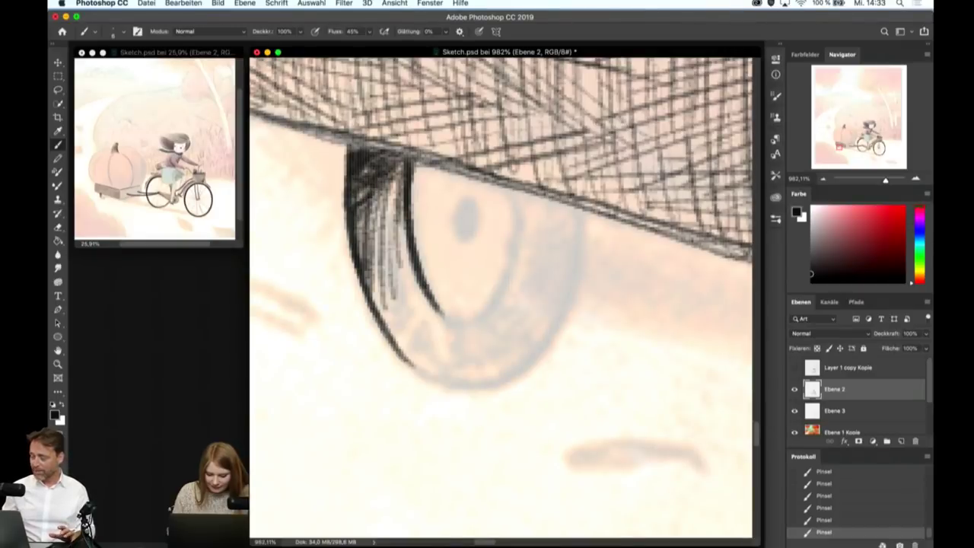
- Draw the wheel's right inner rim and retrace its lower outline
mouse_move(514, 192)
left_mouse_down()
mouse_move(506, 276)
mouse_move(480, 313)
left_mouse_up()
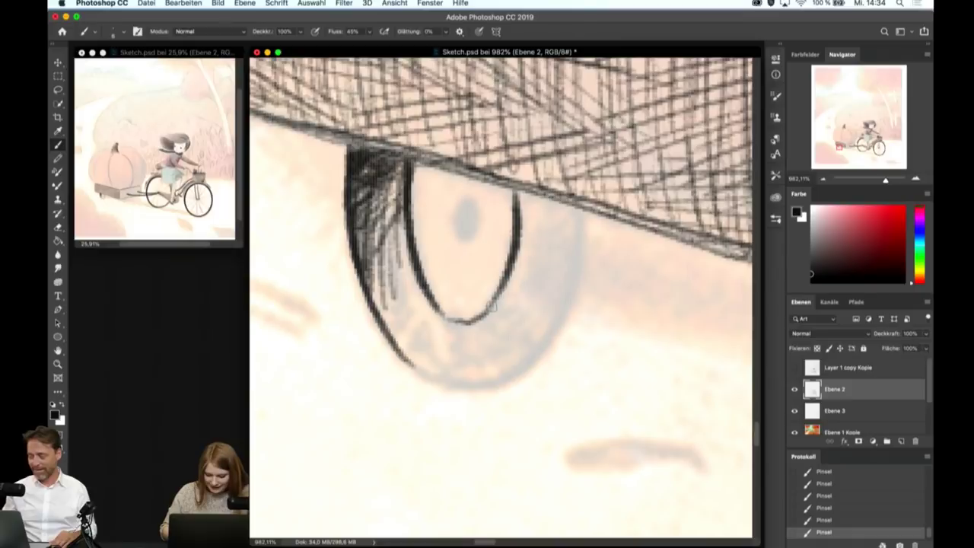
left_click_drag(580, 239, 558, 314)
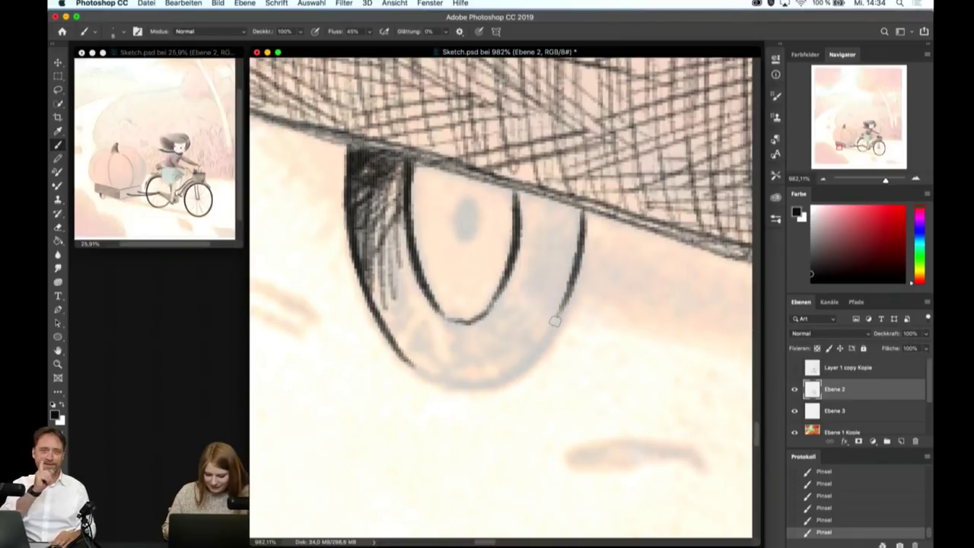
mouse_move(378, 333)
left_mouse_down()
mouse_move(428, 378)
mouse_move(467, 387)
mouse_move(505, 381)
mouse_move(546, 341)
left_mouse_up()
left_click_drag(563, 303, 534, 352)
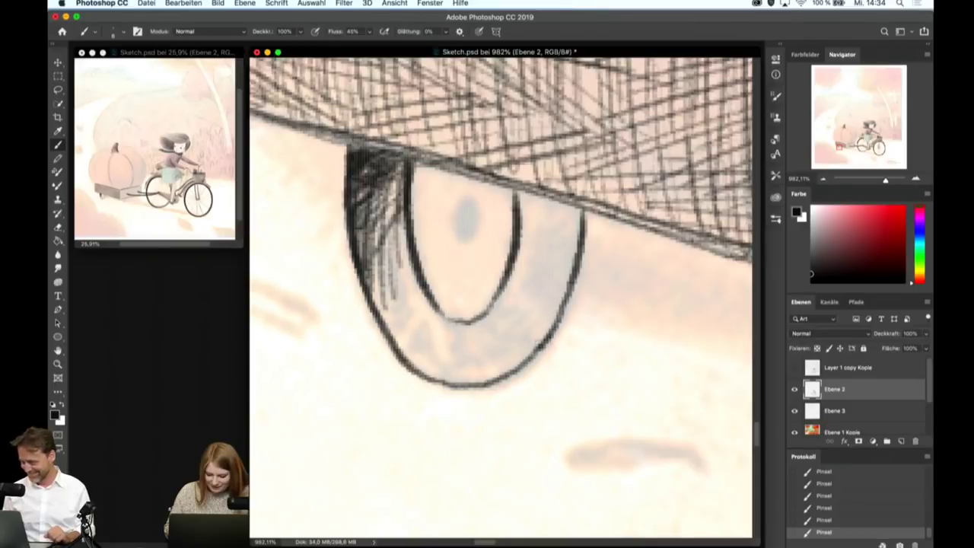
left_click_drag(568, 286, 517, 365)
- Hatch the tyre's left side and lower-left part with dark strokes
mouse_move(388, 291)
left_mouse_down()
mouse_move(377, 352)
mouse_move(390, 305)
left_mouse_up()
mouse_move(381, 238)
left_mouse_down()
mouse_move(390, 335)
mouse_move(430, 327)
mouse_move(435, 315)
left_mouse_up()
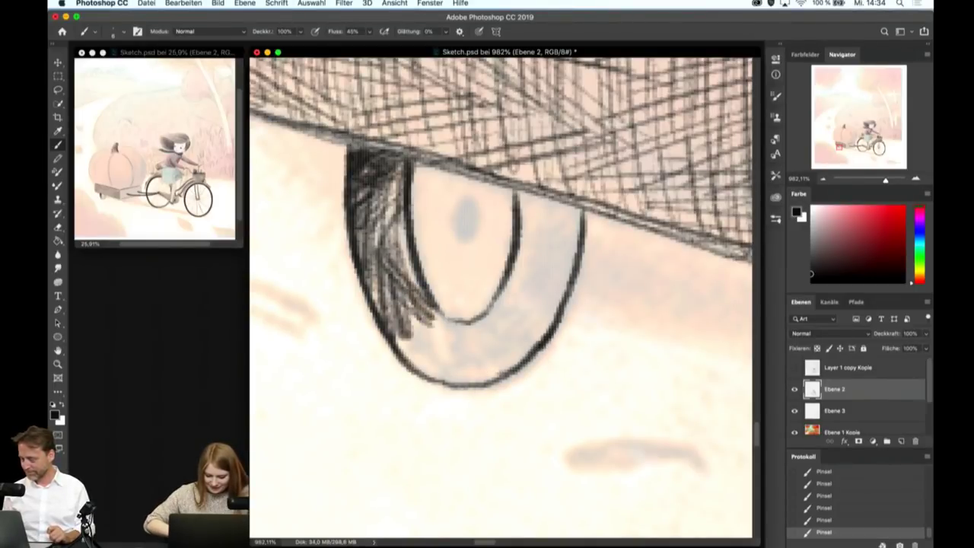
left_click_drag(400, 220, 422, 285)
left_click_drag(396, 323, 449, 377)
mouse_move(404, 304)
left_mouse_down()
mouse_move(452, 362)
mouse_move(478, 372)
left_mouse_up()
left_click_drag(446, 323, 491, 367)
- Fill the tyre's upper-right and right side with vertical hatching
mouse_move(516, 192)
left_mouse_down()
mouse_move(533, 252)
mouse_move(564, 268)
left_mouse_up()
left_click_drag(548, 203, 577, 245)
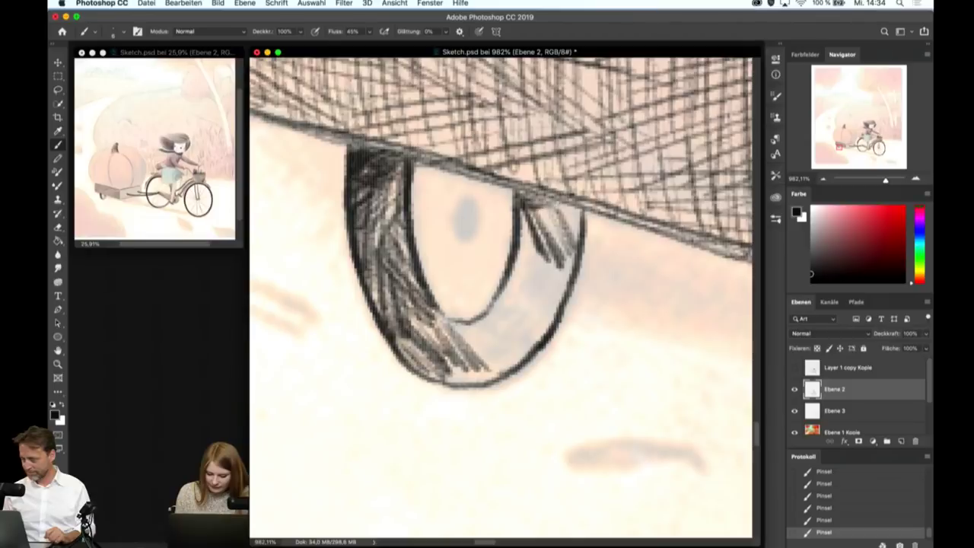
mouse_move(533, 204)
left_mouse_down()
mouse_move(573, 227)
mouse_move(578, 242)
mouse_move(532, 333)
left_mouse_up()
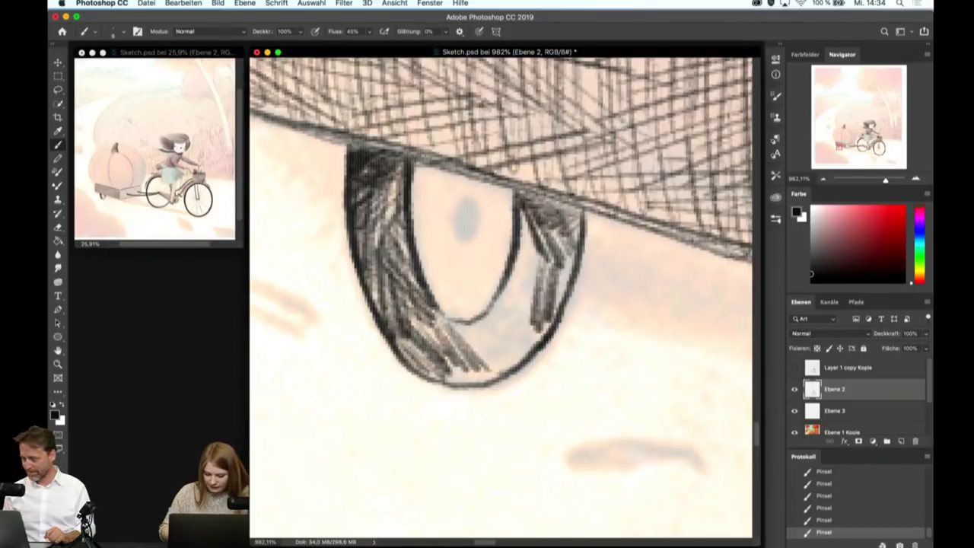
left_click_drag(575, 255, 554, 312)
left_click_drag(523, 249, 511, 324)
left_click_drag(534, 225, 518, 309)
mouse_move(548, 211)
left_mouse_down()
mouse_move(525, 298)
mouse_move(480, 335)
left_mouse_up()
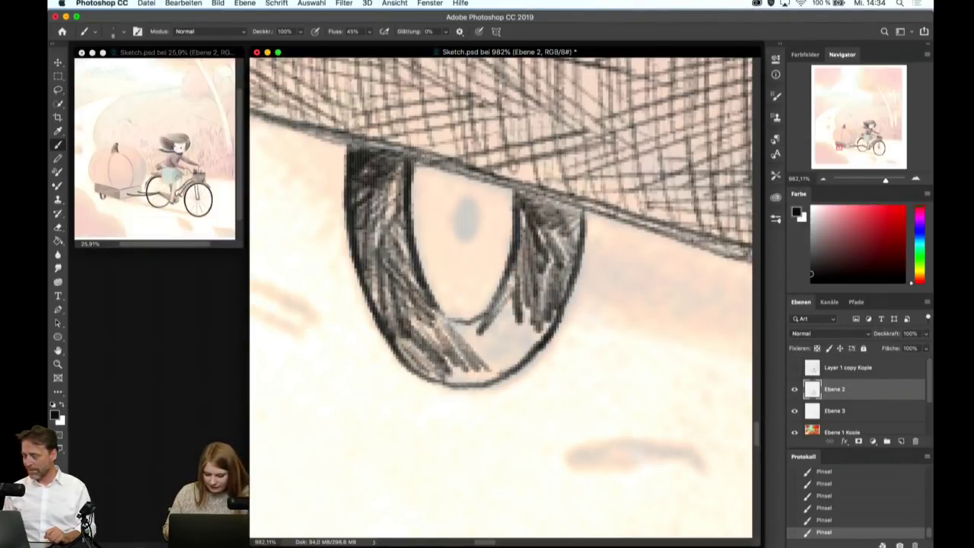
- Hatch the tyre's bottom, darken the lower left and dab a solid dark hub
left_click_drag(531, 283, 470, 356)
left_click_drag(533, 309, 496, 379)
left_click_drag(490, 318, 431, 344)
left_click_drag(505, 327, 445, 348)
mouse_move(503, 361)
left_mouse_down()
mouse_move(436, 376)
mouse_move(450, 383)
left_mouse_up()
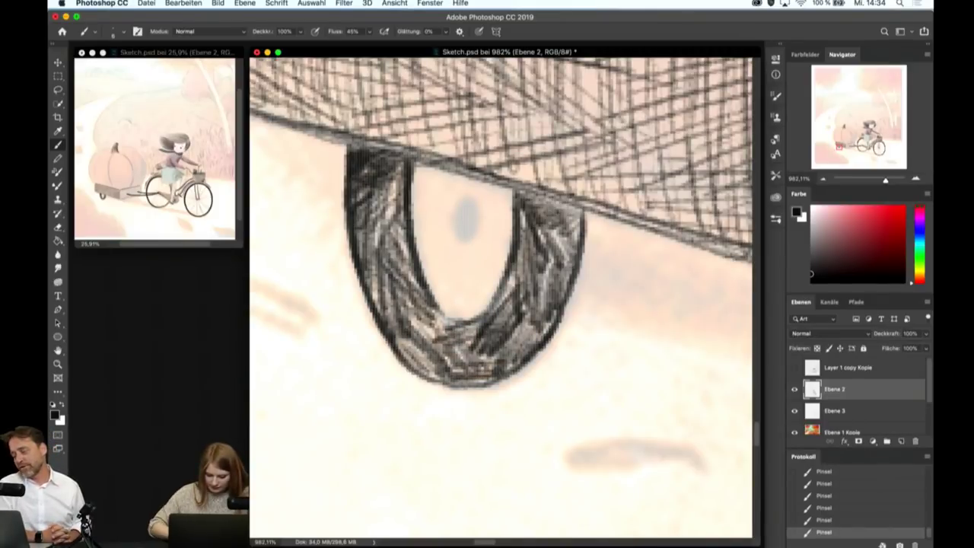
left_click_drag(404, 335, 440, 375)
left_click_drag(450, 315, 409, 377)
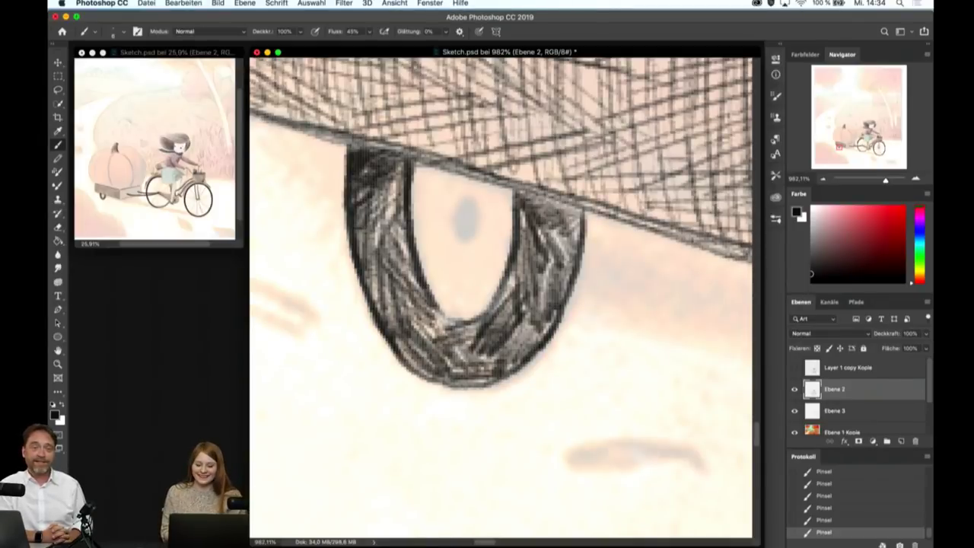
left_click_drag(462, 215, 464, 228)
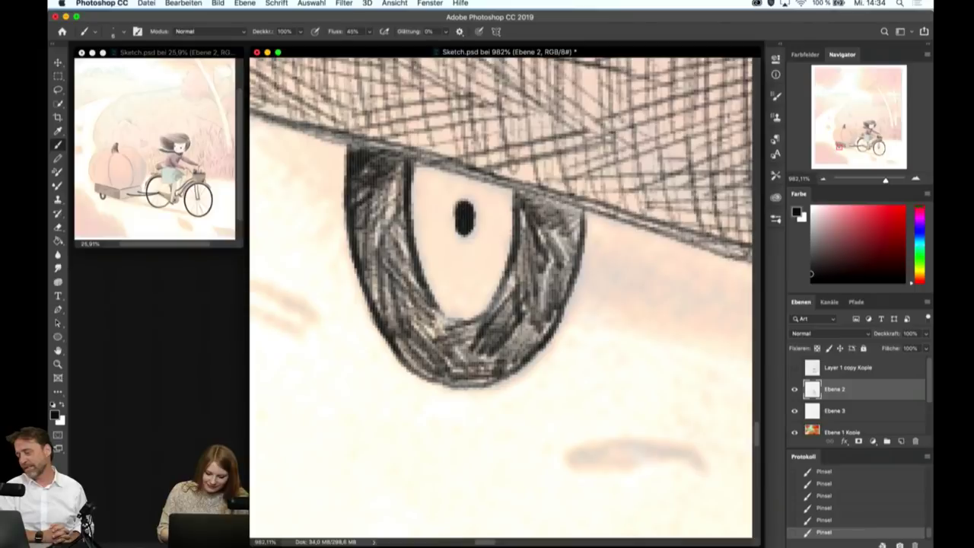
- Start hatching the cart box's front face with vertical strokes near its top corner
scroll(639, 323, "down", 1)
scroll(639, 322, "down", 4)
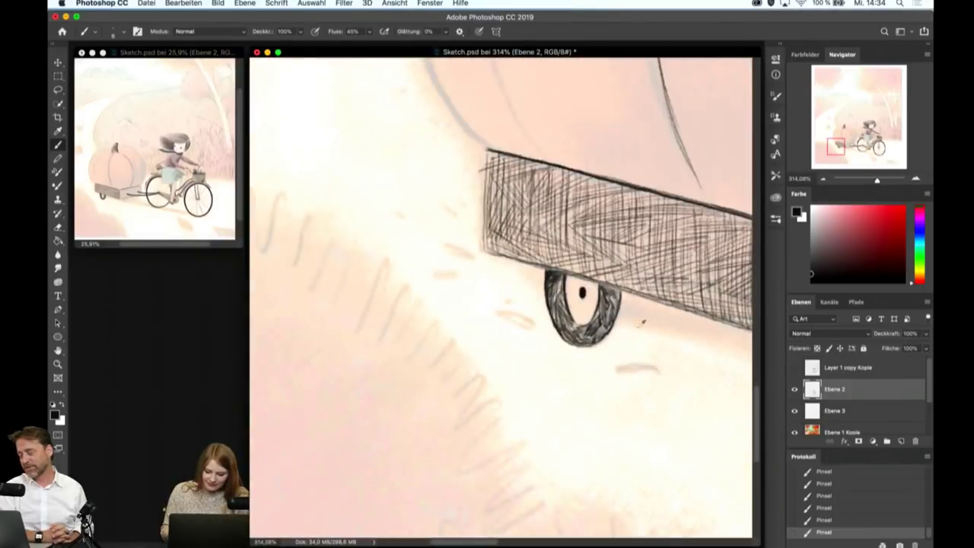
scroll(638, 328, "right", 3)
scroll(638, 328, "right", 1)
scroll(638, 327, "right", 5)
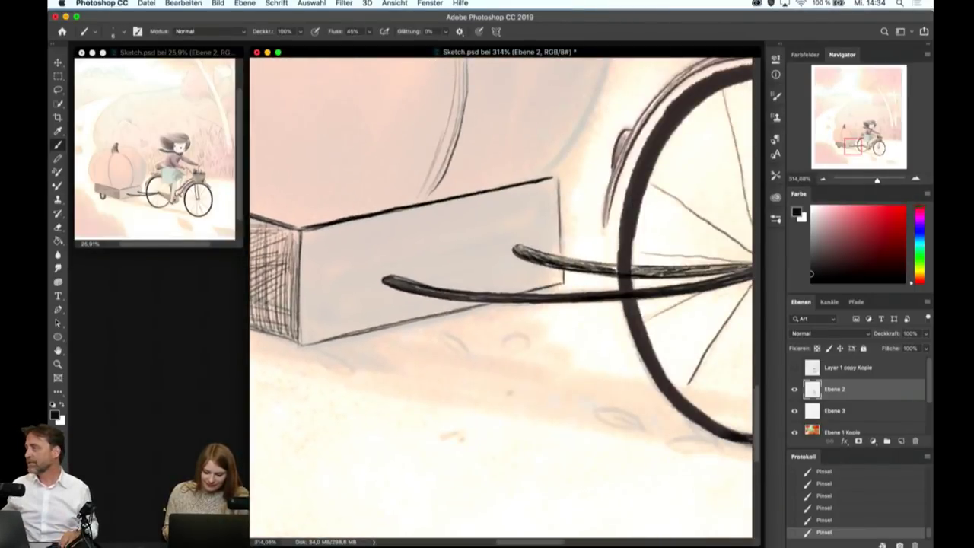
scroll(571, 418, "down", 5)
scroll(693, 190, "up", 3)
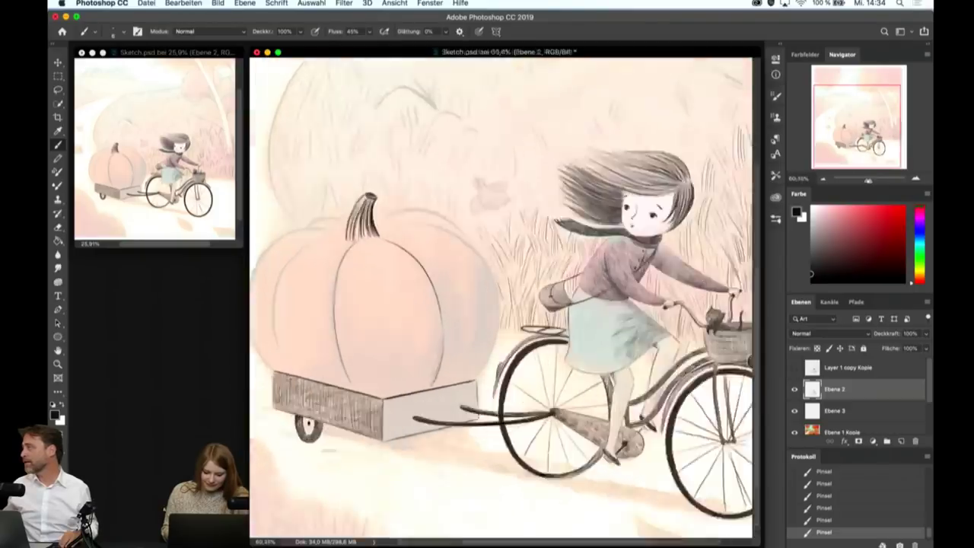
scroll(693, 190, "up", 4)
scroll(504, 401, "down", 2)
scroll(487, 381, "down", 3)
scroll(472, 358, "right", 3)
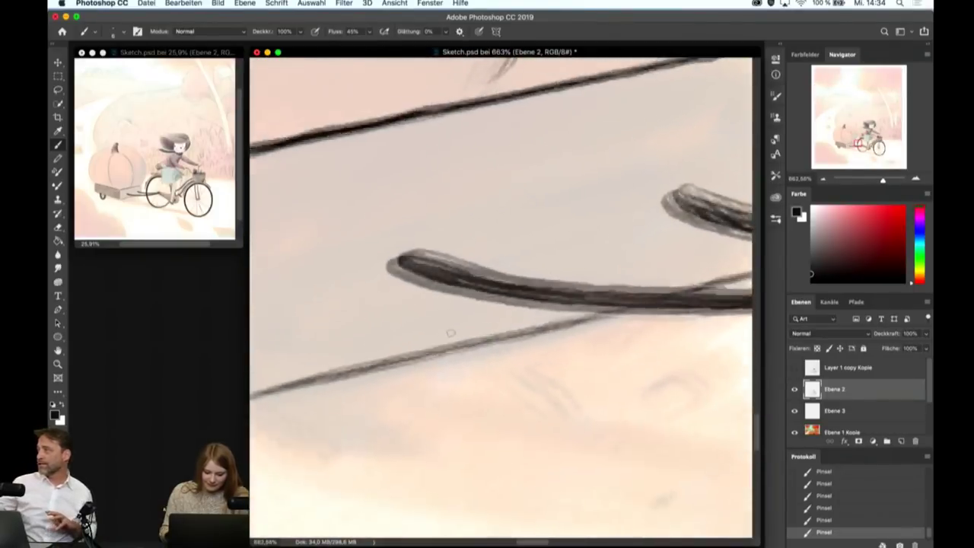
scroll(450, 333, "down", 2)
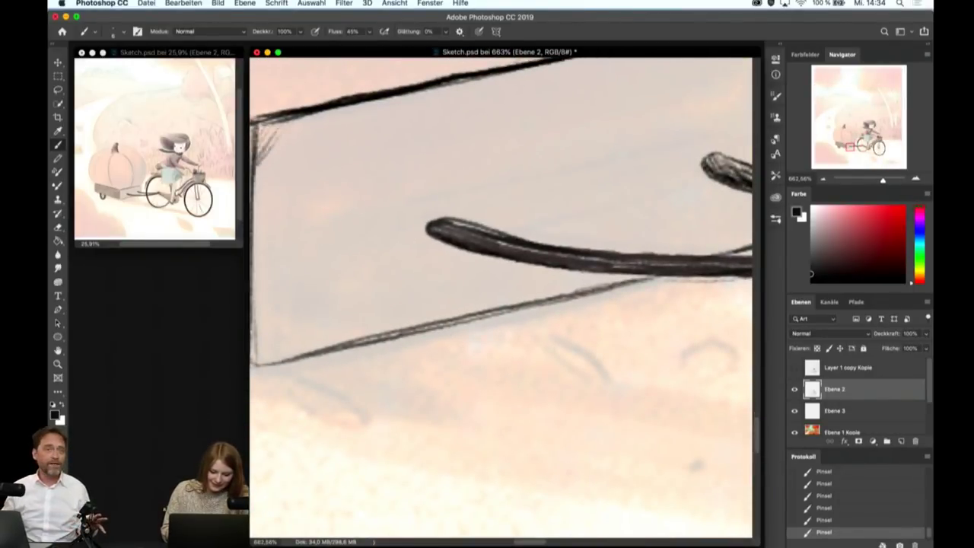
mouse_move(259, 123)
left_mouse_down()
mouse_move(286, 171)
mouse_move(279, 208)
mouse_move(294, 223)
left_mouse_up()
left_click_drag(283, 135, 312, 202)
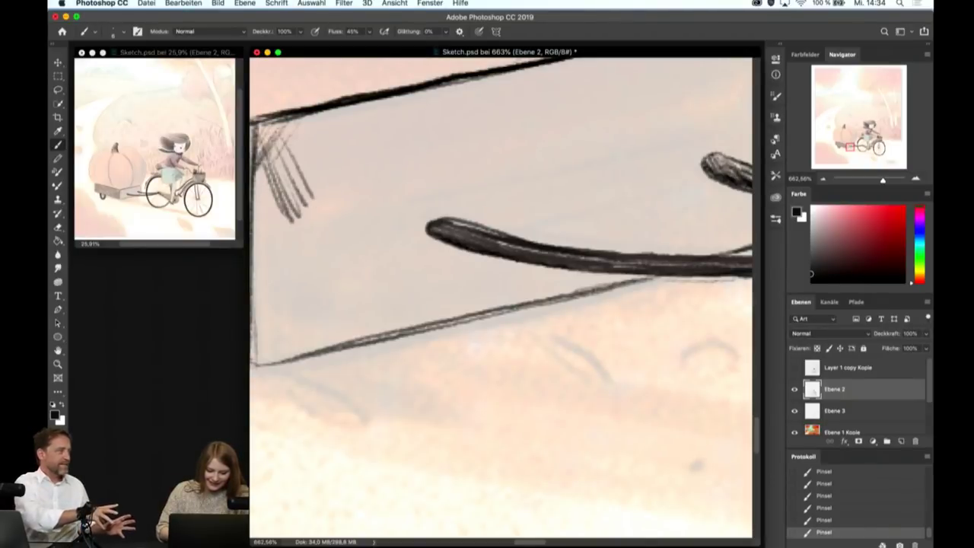
left_click_drag(298, 119, 290, 190)
mouse_move(312, 116)
left_mouse_down()
mouse_move(303, 189)
mouse_move(312, 190)
left_mouse_up()
left_click_drag(333, 112, 325, 183)
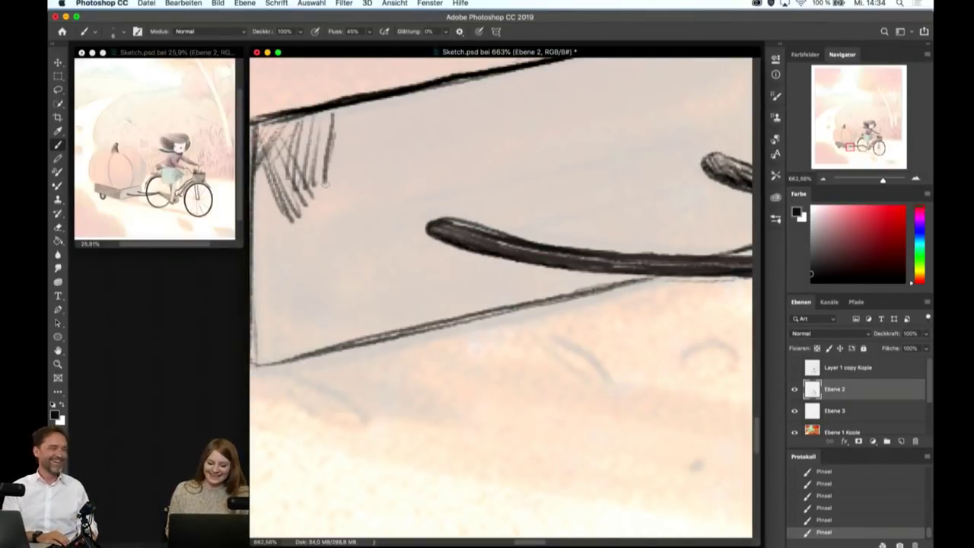
- Add diagonal hatching across the box's front face, extending it down the face
mouse_move(396, 98)
left_mouse_down()
mouse_move(312, 144)
mouse_move(324, 152)
left_mouse_up()
mouse_move(430, 96)
left_mouse_down()
mouse_move(327, 166)
mouse_move(335, 174)
left_mouse_up()
mouse_move(384, 108)
left_mouse_down()
mouse_move(335, 215)
mouse_move(352, 221)
left_mouse_up()
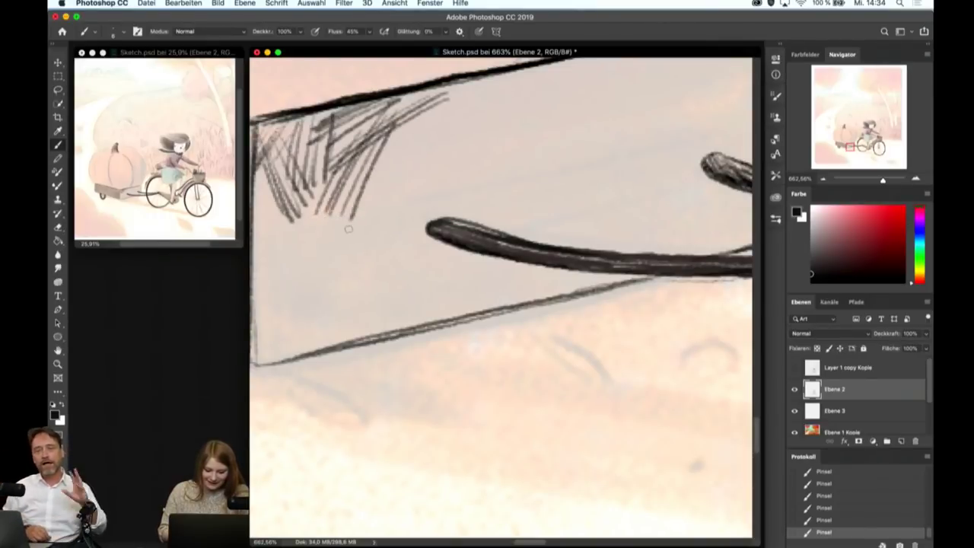
left_click_drag(457, 106, 361, 158)
mouse_move(460, 116)
left_mouse_down()
mouse_move(365, 161)
mouse_move(350, 186)
mouse_move(381, 204)
left_mouse_up()
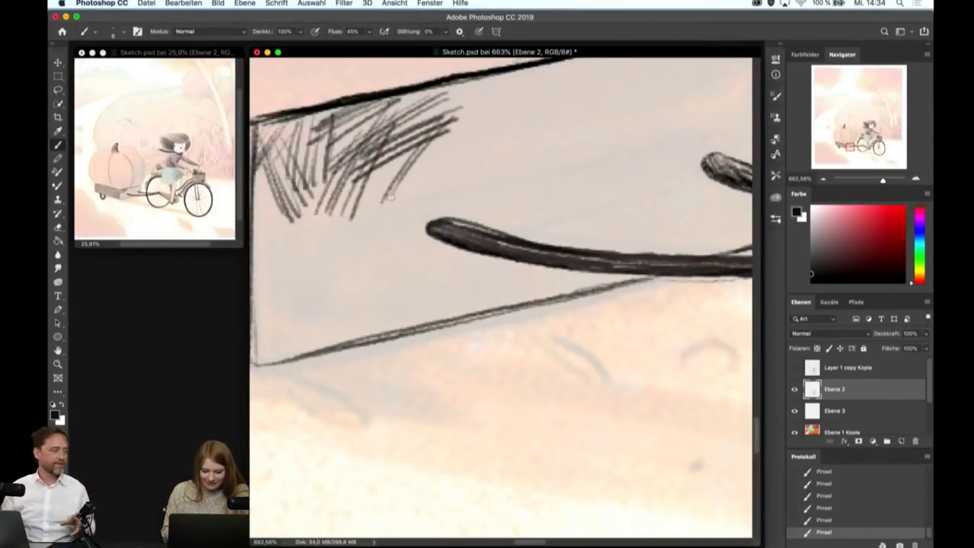
mouse_move(453, 134)
left_mouse_down()
mouse_move(384, 218)
mouse_move(396, 222)
left_mouse_up()
left_click_drag(411, 156, 323, 232)
left_click_drag(396, 179, 318, 251)
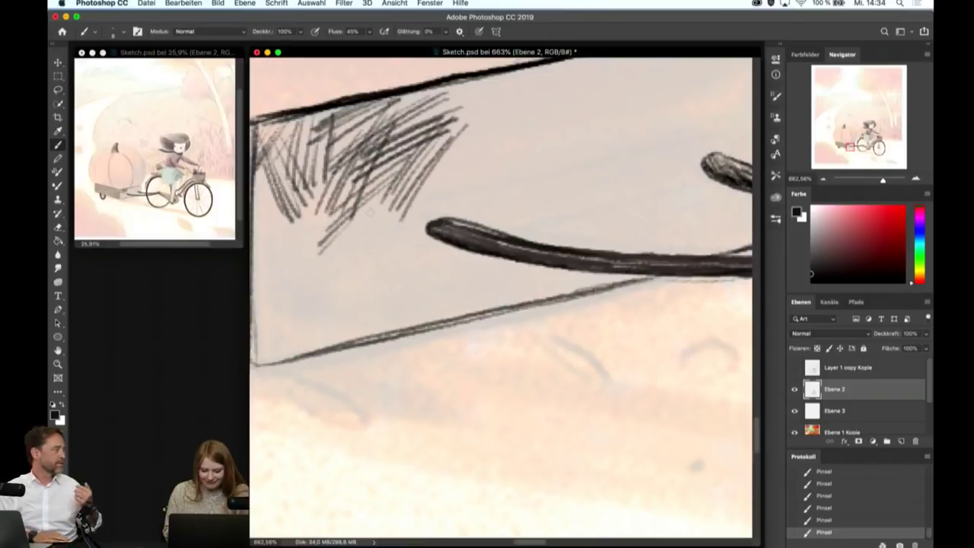
mouse_move(370, 217)
left_mouse_down()
mouse_move(308, 280)
mouse_move(335, 263)
left_mouse_up()
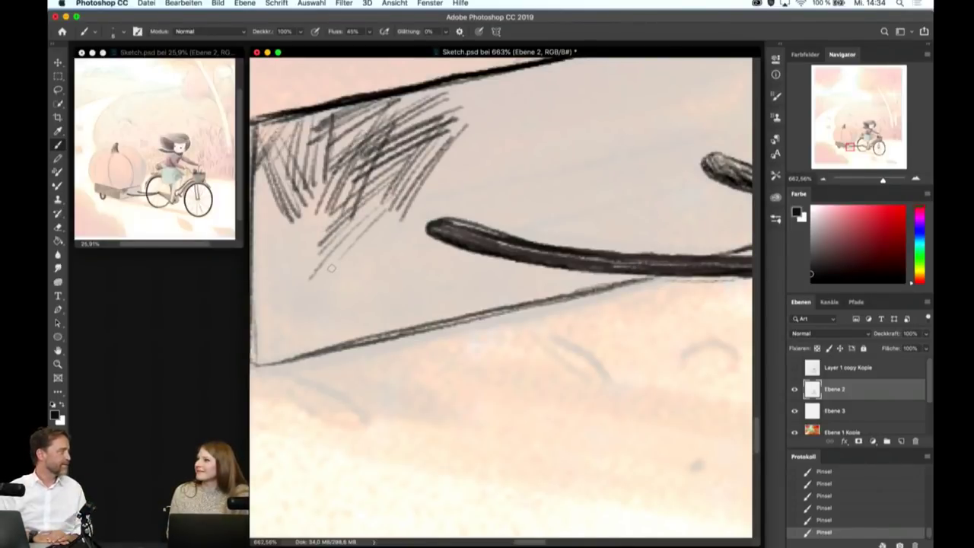
- Hatch the cart's narrow left edge and its lower-left corner with near-vertical strokes
left_click_drag(266, 199, 308, 281)
mouse_move(278, 215)
left_mouse_down()
mouse_move(313, 281)
mouse_move(320, 266)
left_mouse_up()
left_click_drag(311, 213, 335, 258)
left_click_drag(256, 179, 267, 301)
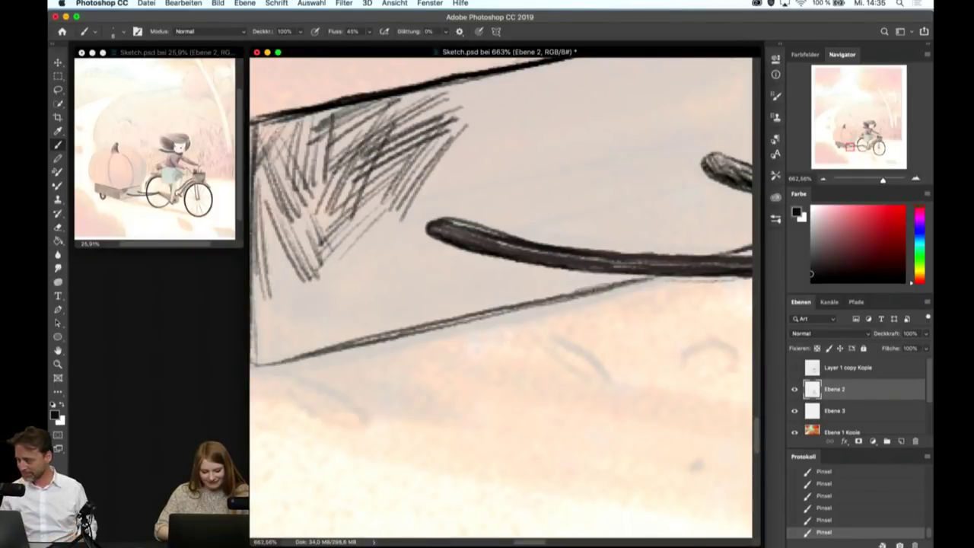
left_click_drag(267, 213, 285, 296)
left_click_drag(281, 252, 266, 343)
left_click_drag(300, 283, 268, 358)
mouse_move(305, 267)
left_mouse_down()
mouse_move(291, 350)
mouse_move(310, 351)
left_mouse_up()
left_click_drag(292, 287, 340, 344)
left_click_drag(304, 269, 358, 332)
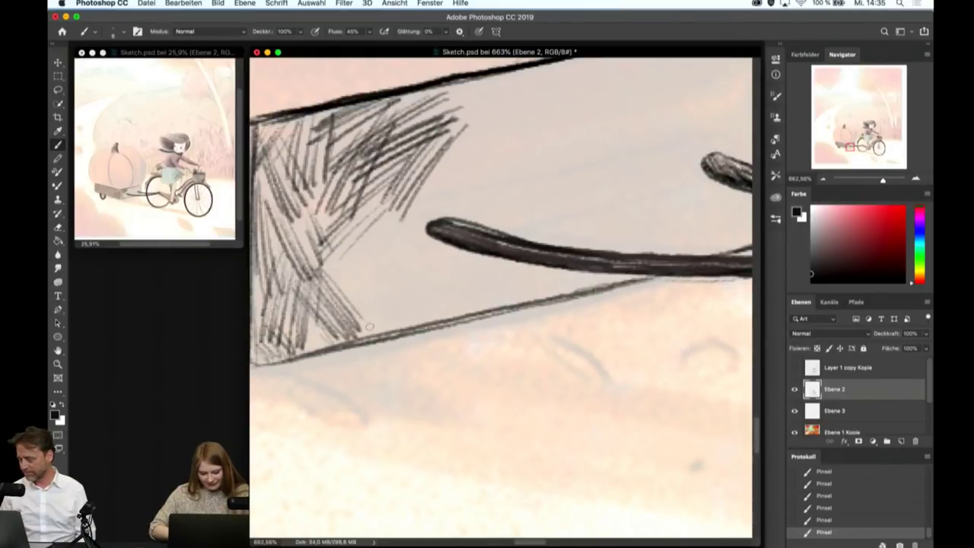
- Hatch the middle of the cart side and along its lower edge toward the right
left_click_drag(332, 220, 358, 309)
left_click_drag(363, 248, 392, 296)
left_click_drag(373, 213, 396, 296)
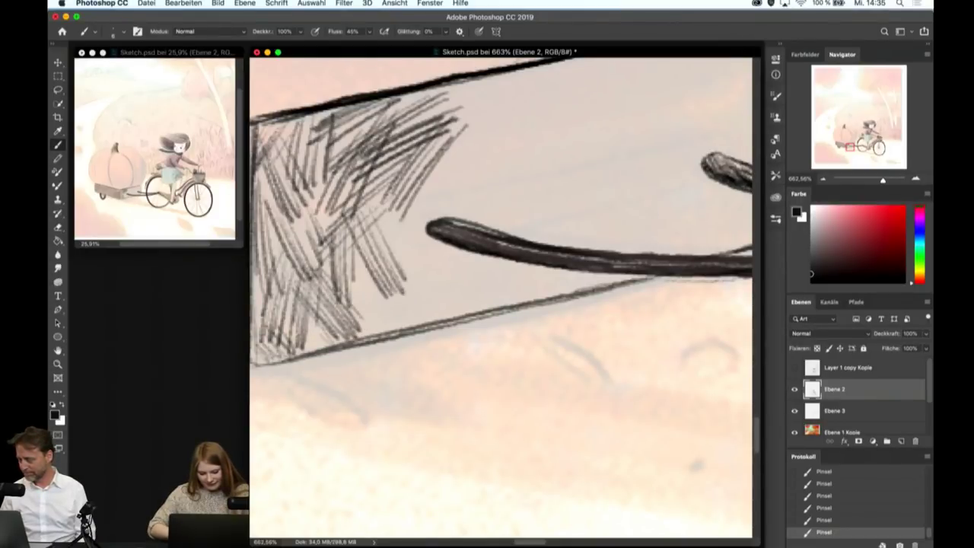
left_click_drag(392, 197, 415, 262)
left_click_drag(361, 244, 379, 322)
left_click_drag(374, 272, 387, 323)
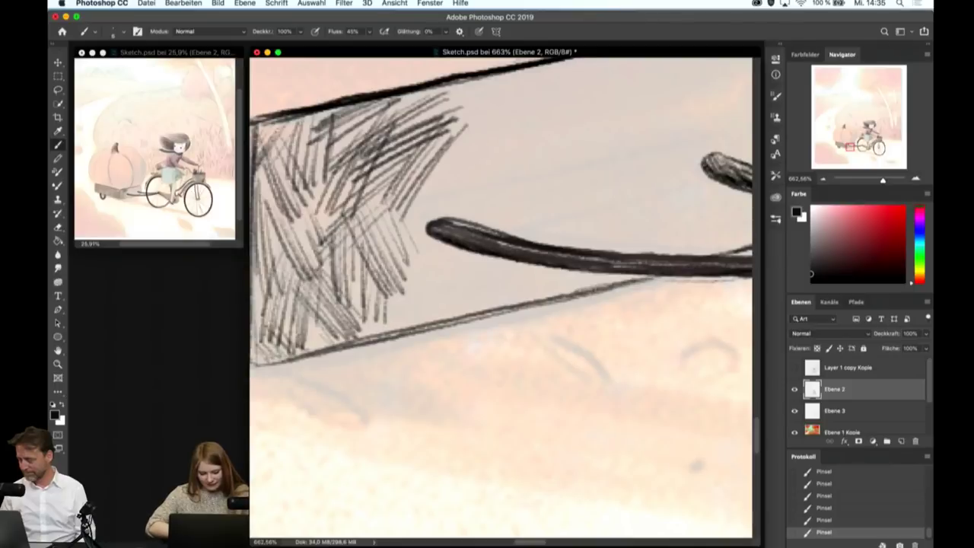
left_click_drag(420, 259, 356, 338)
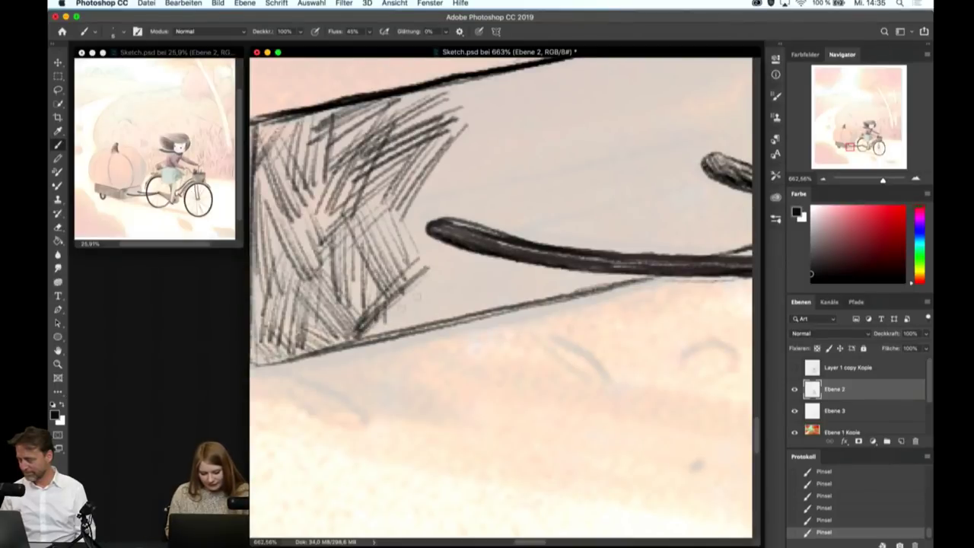
left_click_drag(434, 296, 368, 341)
left_click_drag(436, 304, 388, 328)
left_click_drag(480, 274, 408, 316)
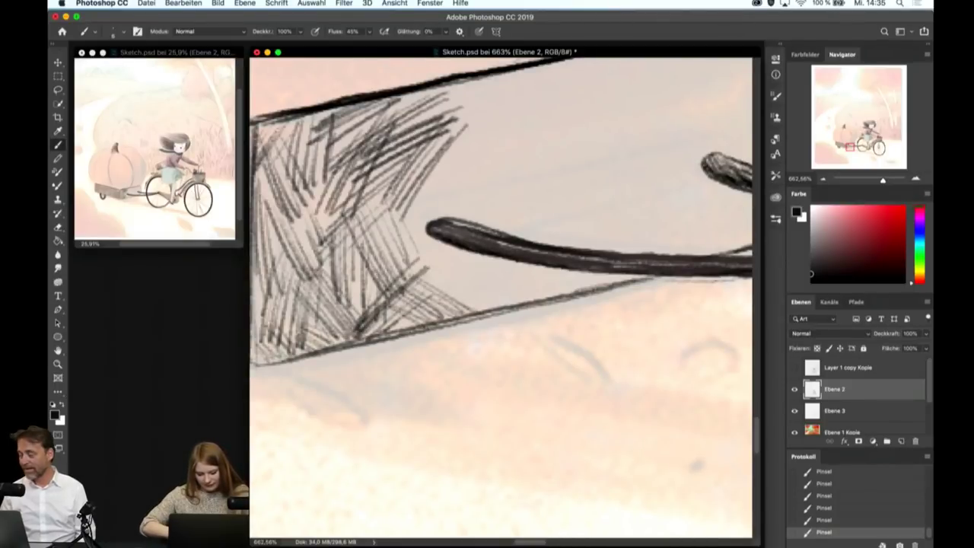
left_click_drag(501, 257, 411, 310)
mouse_move(424, 238)
left_mouse_down()
mouse_move(463, 304)
mouse_move(479, 307)
left_mouse_up()
left_click_drag(466, 253, 519, 316)
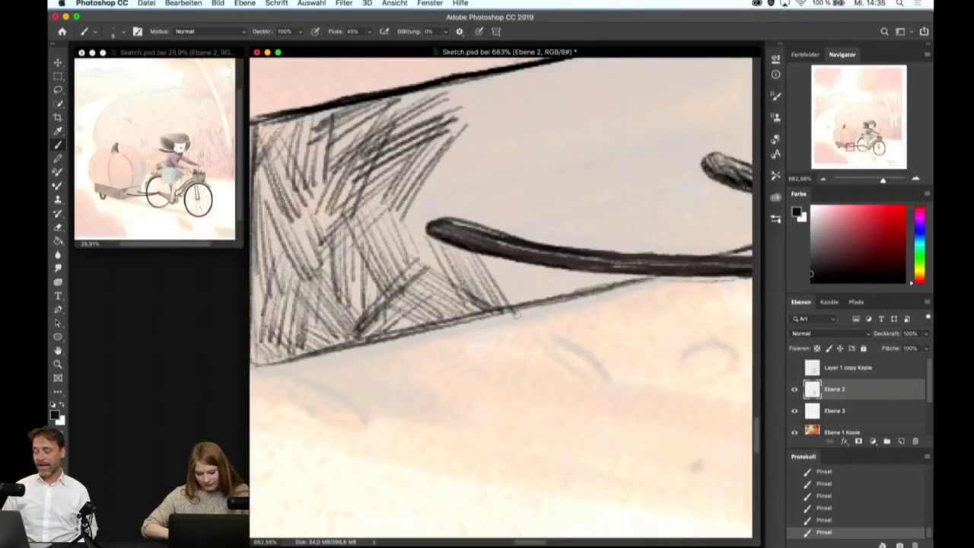
left_click_drag(400, 254, 467, 287)
left_click_drag(379, 221, 464, 278)
- Fill the cart area around the dark drawbar line with hatching
left_click_drag(450, 216, 385, 262)
left_click_drag(425, 185, 399, 240)
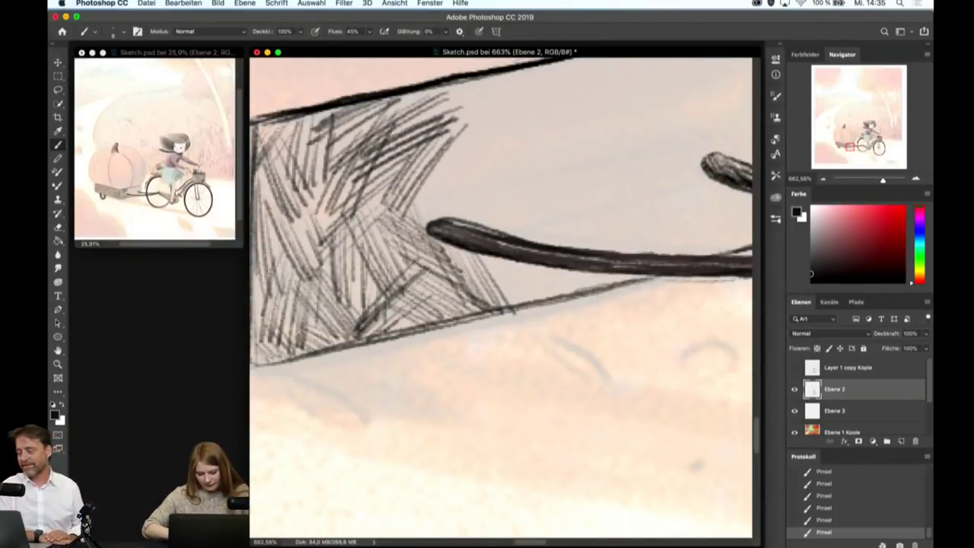
left_click_drag(444, 157, 417, 228)
left_click_drag(458, 180, 413, 221)
left_click_drag(484, 161, 426, 213)
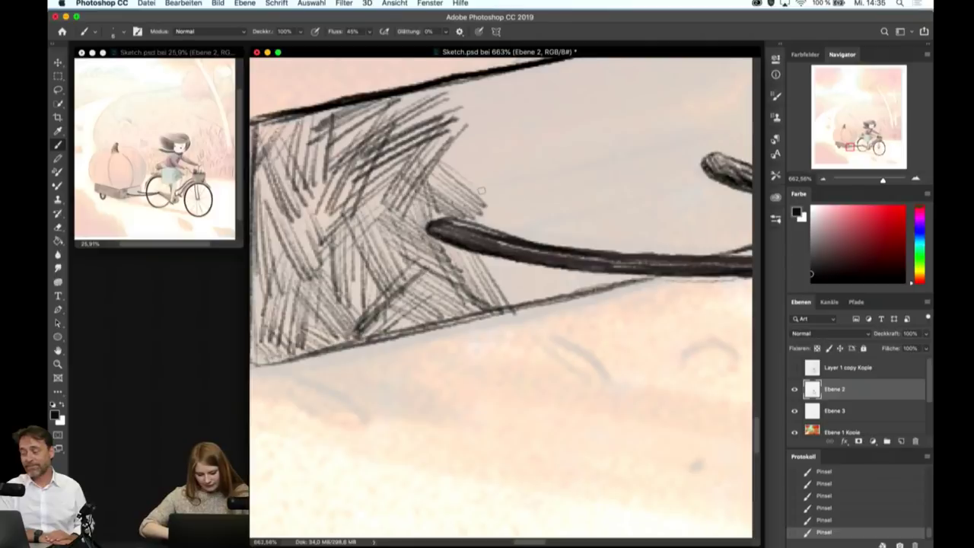
left_click_drag(449, 134, 472, 204)
left_click_drag(457, 112, 493, 200)
- Hatch the cart's upper right area just below its top outline
mouse_move(506, 128)
left_mouse_down()
mouse_move(444, 166)
mouse_move(449, 159)
left_mouse_up()
mouse_move(512, 99)
left_mouse_down()
mouse_move(435, 149)
mouse_move(450, 140)
left_mouse_up()
left_click_drag(523, 81, 461, 131)
mouse_move(513, 75)
left_mouse_down()
mouse_move(464, 109)
mouse_move(468, 120)
left_mouse_up()
left_click_drag(551, 66, 477, 121)
left_click_drag(492, 79, 448, 111)
left_click_drag(478, 81, 437, 115)
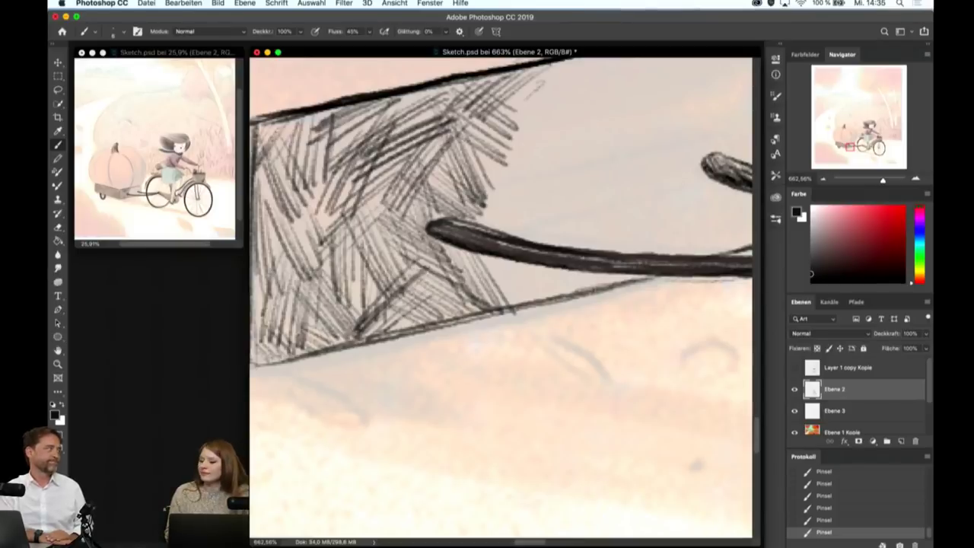
left_click_drag(575, 84, 502, 116)
left_click_drag(542, 93, 493, 134)
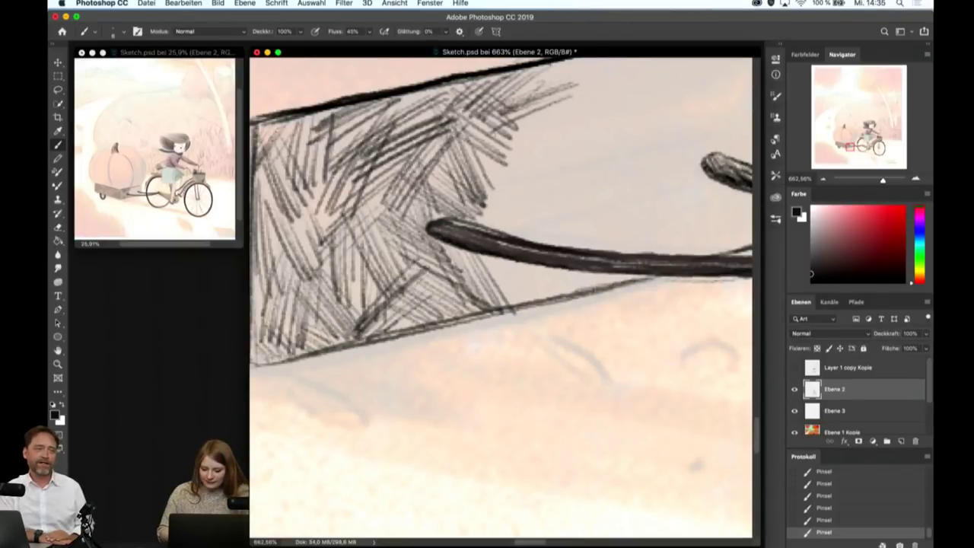
mouse_move(557, 102)
left_mouse_down()
mouse_move(492, 167)
mouse_move(492, 193)
mouse_move(533, 137)
mouse_move(552, 210)
left_mouse_up()
left_click_drag(583, 118, 580, 177)
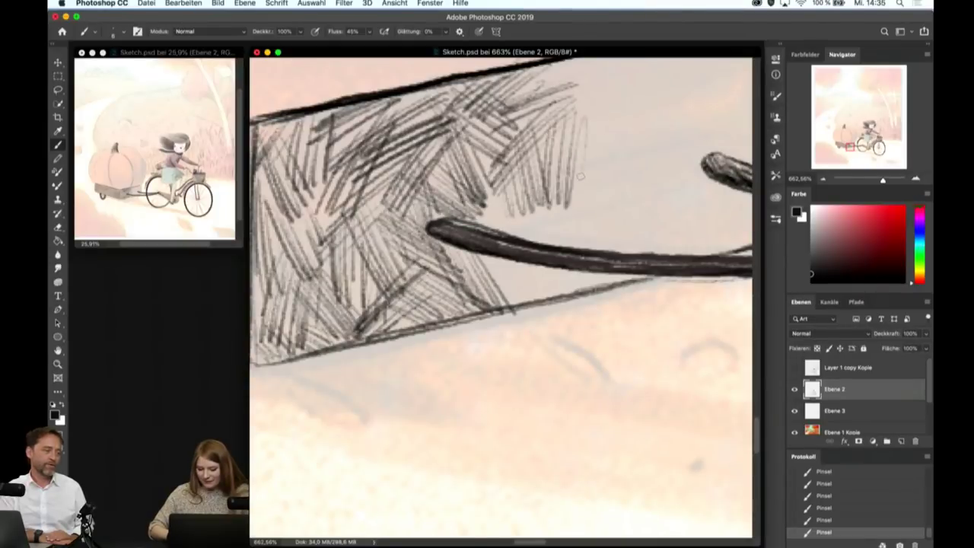
- Add faint hatching above and below the drawbar toward the cart's right end
left_click_drag(495, 228, 526, 195)
left_click_drag(533, 234, 567, 204)
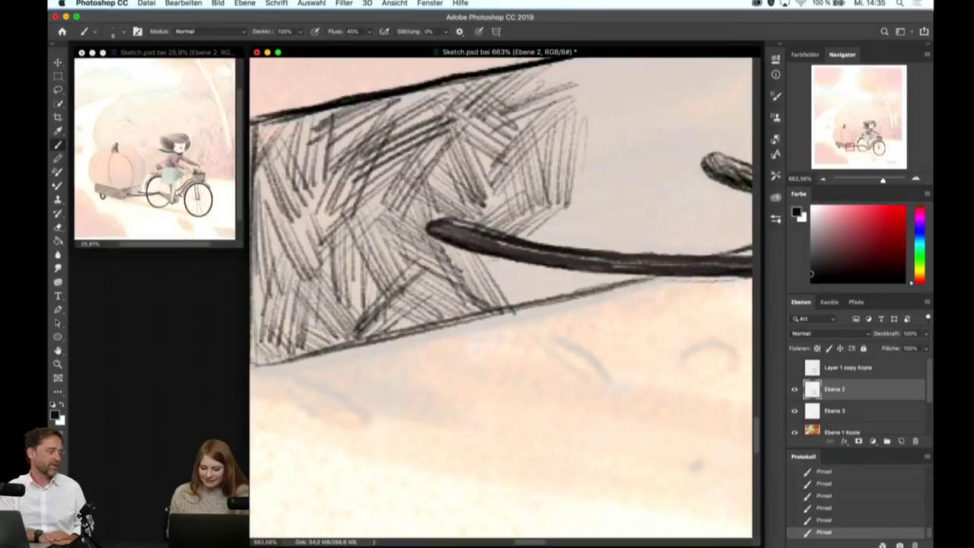
left_click_drag(466, 281, 511, 259)
mouse_move(479, 297)
left_mouse_down()
mouse_move(552, 268)
mouse_move(601, 271)
mouse_move(559, 287)
left_mouse_up()
mouse_move(512, 307)
left_mouse_down()
mouse_move(571, 281)
mouse_move(621, 275)
left_mouse_up()
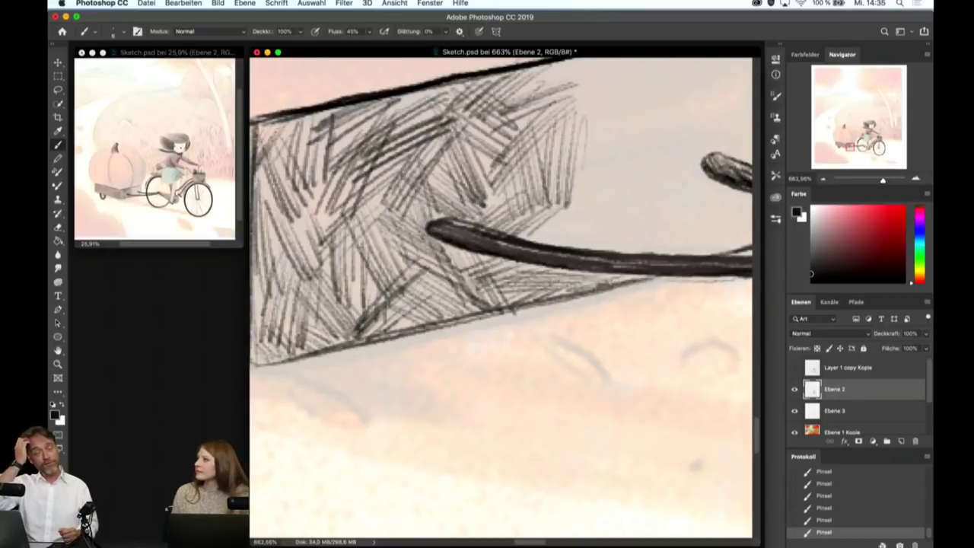
mouse_move(533, 243)
left_mouse_down()
mouse_move(576, 188)
mouse_move(576, 206)
mouse_move(624, 209)
left_mouse_up()
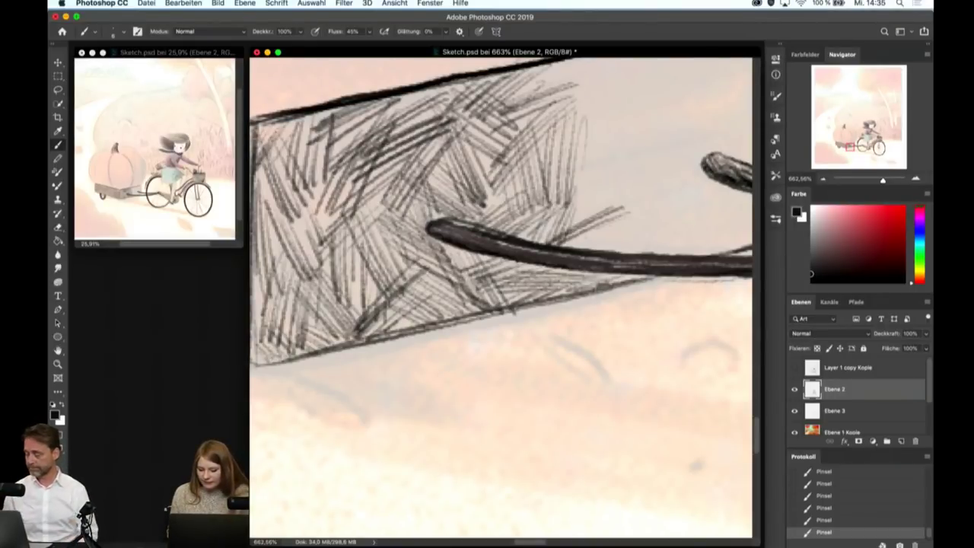
left_click_drag(563, 247, 634, 226)
left_click_drag(592, 251, 620, 223)
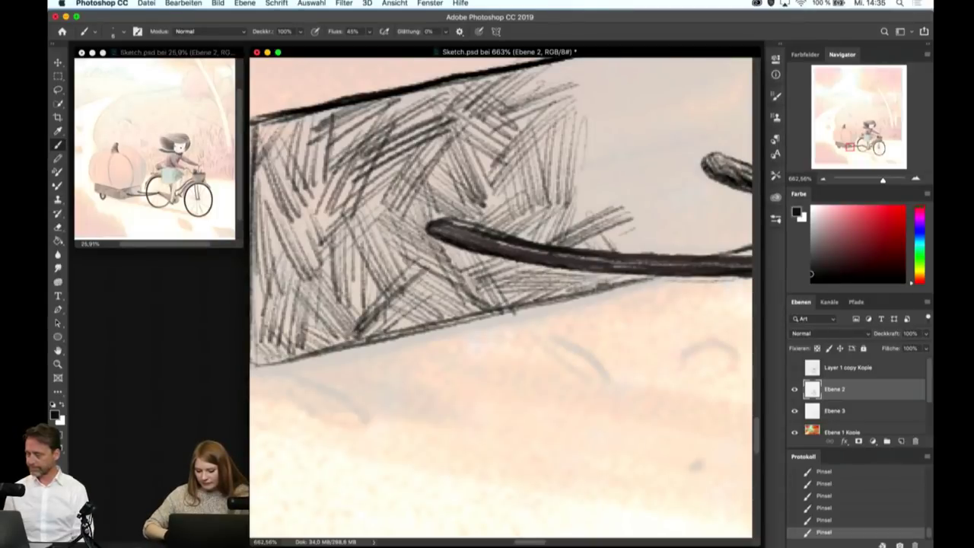
- Cover the cart's right end and upper right with near-vertical hatching
left_click_drag(658, 254, 654, 183)
left_click_drag(677, 260, 670, 208)
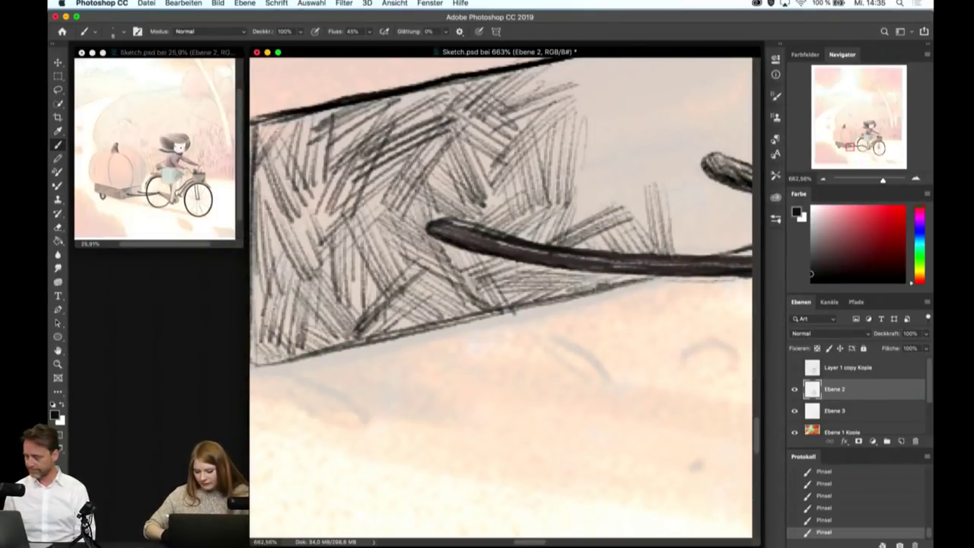
mouse_move(609, 226)
left_mouse_down()
mouse_move(578, 163)
mouse_move(602, 152)
left_mouse_up()
mouse_move(633, 213)
left_mouse_down()
mouse_move(609, 131)
mouse_move(643, 130)
left_mouse_up()
mouse_move(609, 167)
left_mouse_down()
mouse_move(578, 116)
mouse_move(593, 80)
left_mouse_up()
left_click_drag(639, 154, 623, 70)
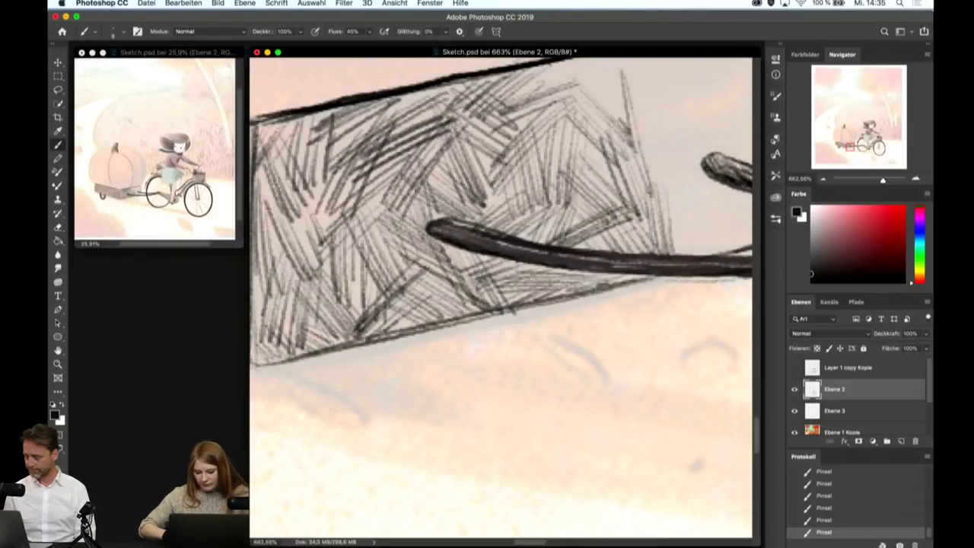
left_click_drag(658, 169, 638, 73)
left_click_drag(685, 216, 656, 149)
left_click_drag(700, 199, 668, 120)
mouse_move(688, 257)
left_mouse_down()
mouse_move(676, 188)
mouse_move(686, 176)
left_mouse_up()
left_click_drag(712, 256, 700, 178)
- Darken the hatching along the box's top edge and at its right end
scroll(501, 297, "down", 5)
scroll(501, 296, "right", 5)
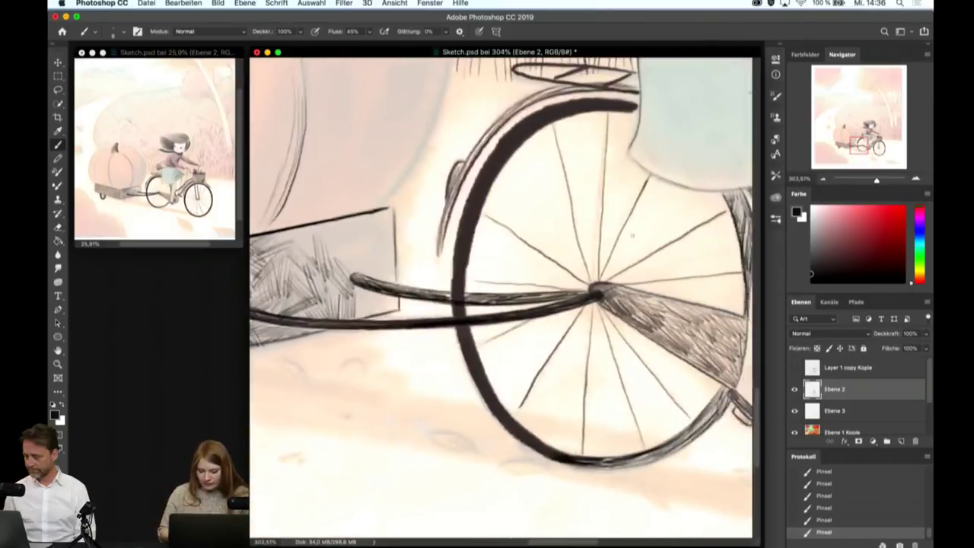
scroll(500, 296, "left", 5)
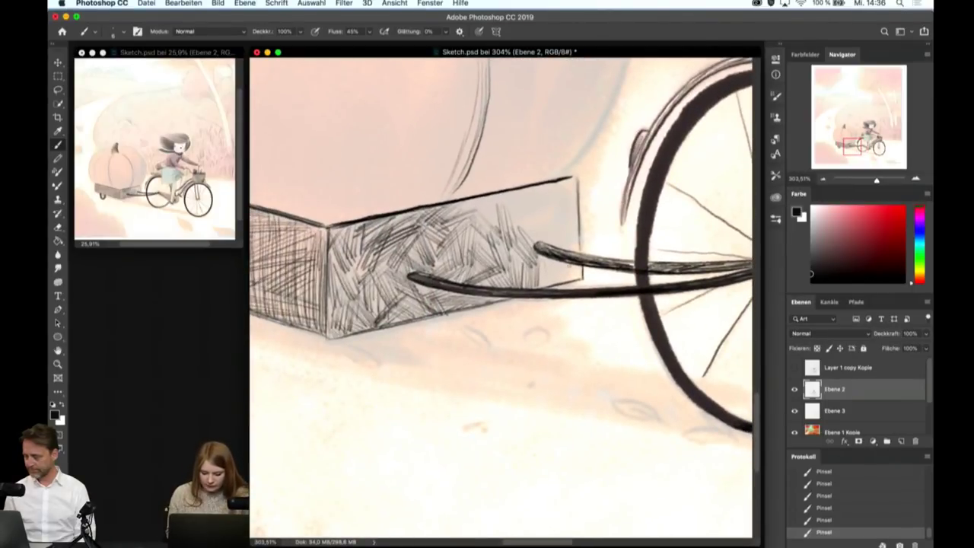
scroll(536, 233, "up", 2)
scroll(537, 233, "up", 1)
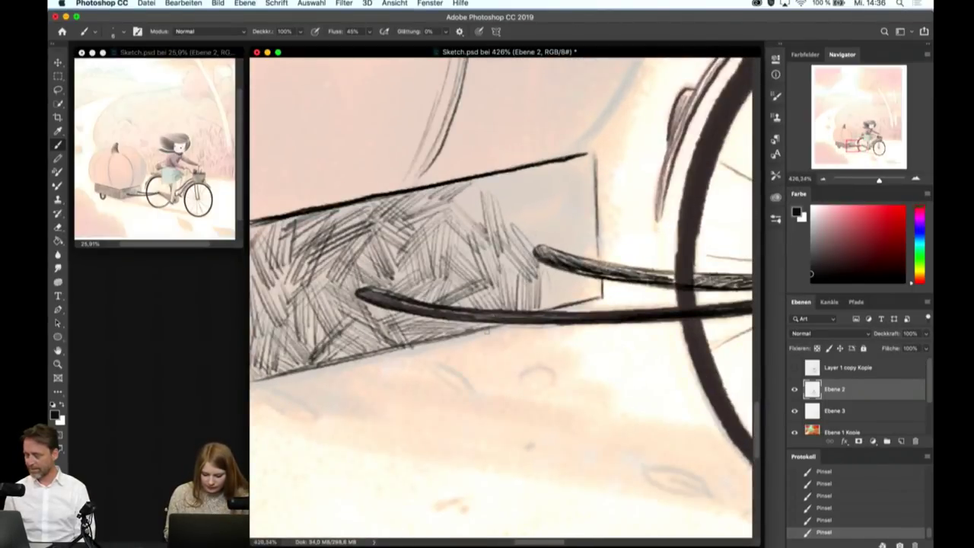
left_click_drag(481, 180, 451, 205)
mouse_move(574, 161)
left_mouse_down()
mouse_move(498, 180)
mouse_move(525, 181)
mouse_move(464, 216)
left_mouse_up()
left_click_drag(522, 179, 487, 209)
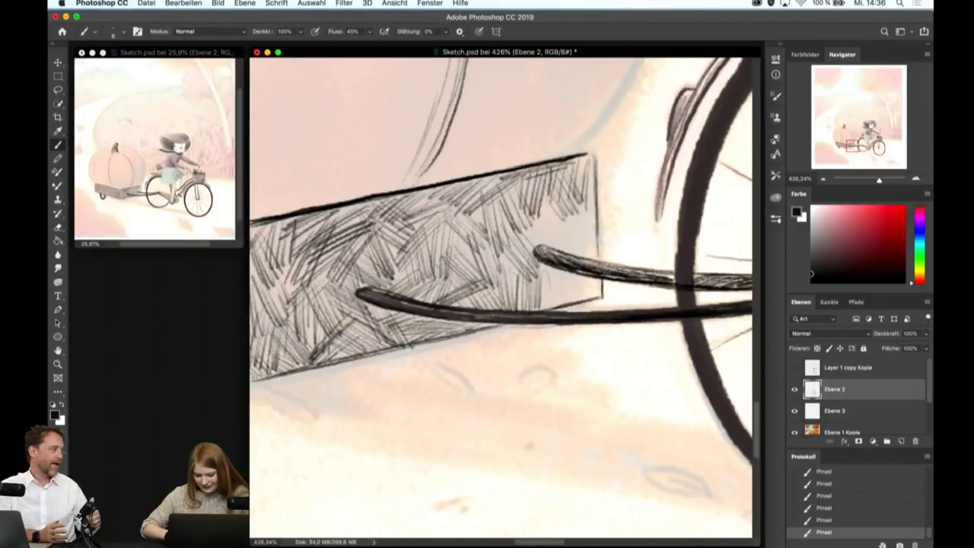
mouse_move(592, 160)
left_mouse_down()
mouse_move(570, 199)
mouse_move(586, 175)
left_mouse_up()
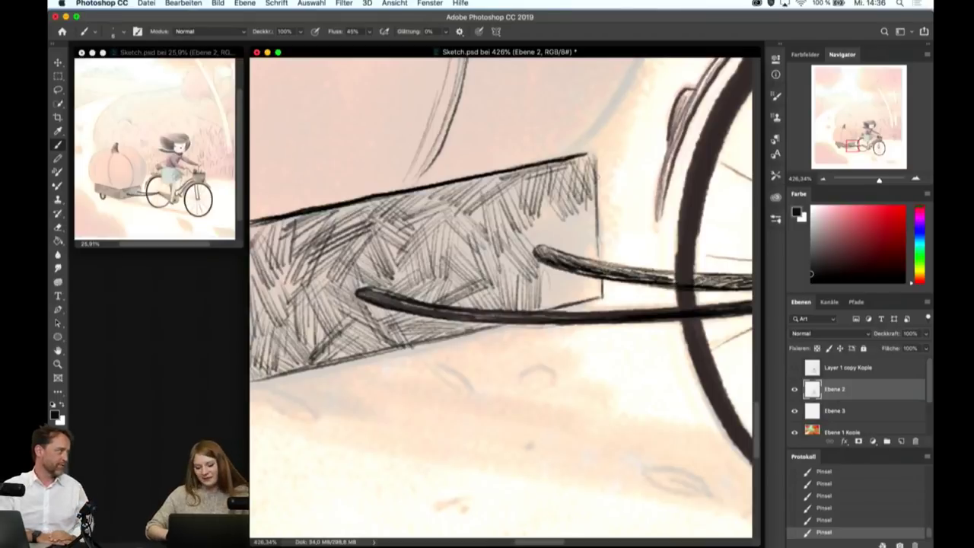
mouse_move(585, 209)
left_mouse_down()
mouse_move(562, 251)
mouse_move(585, 245)
left_mouse_up()
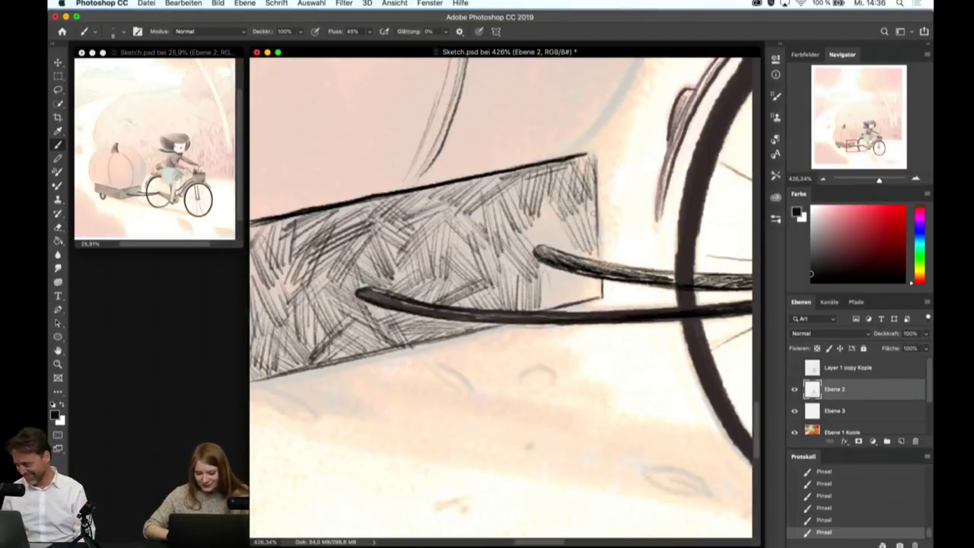
left_click_drag(544, 215, 522, 248)
mouse_move(554, 196)
left_mouse_down()
mouse_move(531, 253)
mouse_move(551, 255)
left_mouse_up()
left_click_drag(585, 206, 550, 251)
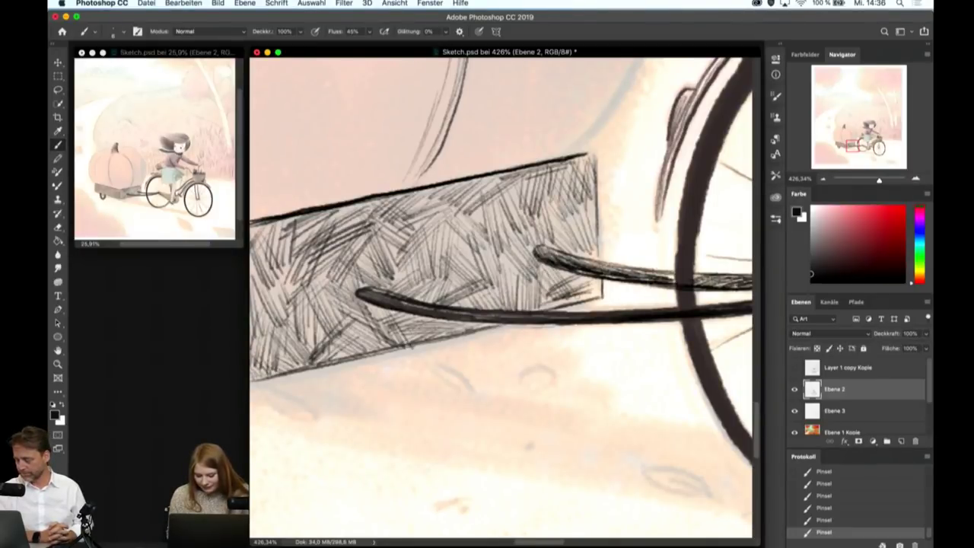
- Layer a second pass of diagonal hatching over the cart side to darken it
scroll(594, 328, "up", 2)
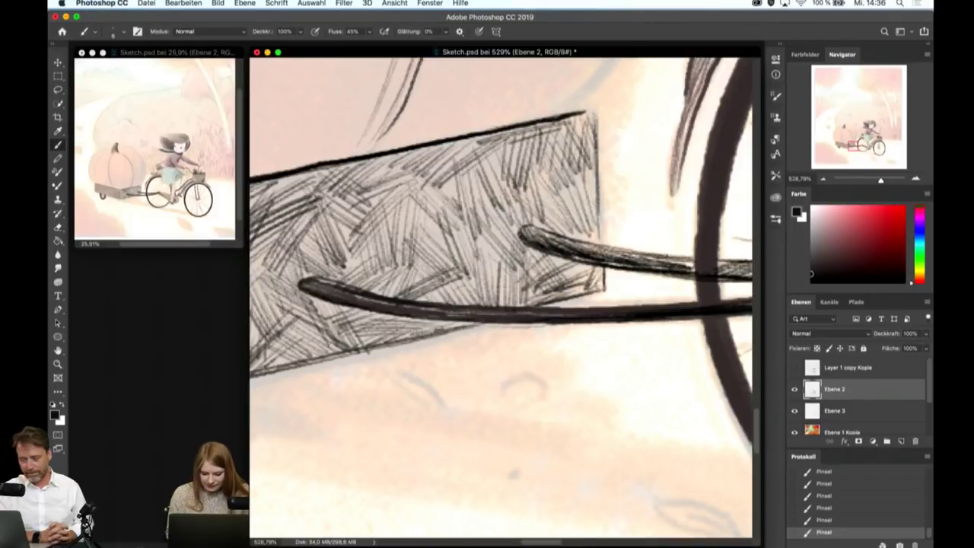
mouse_move(495, 144)
left_mouse_down()
mouse_move(395, 197)
mouse_move(388, 223)
left_mouse_up()
left_click_drag(506, 163, 393, 232)
left_click_drag(502, 183, 388, 259)
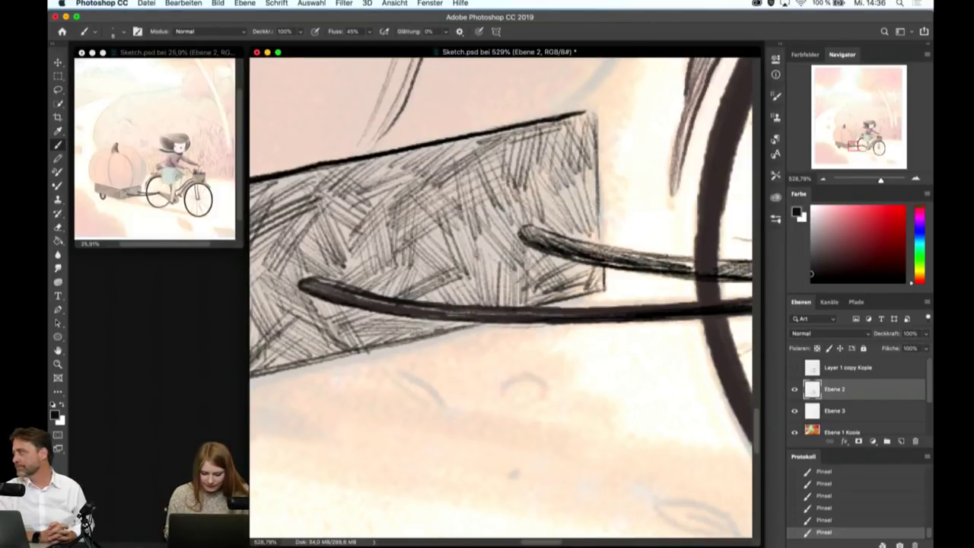
left_click_drag(507, 199, 385, 277)
left_click_drag(511, 228, 389, 297)
mouse_move(518, 254)
left_mouse_down()
mouse_move(423, 300)
mouse_move(434, 304)
left_mouse_up()
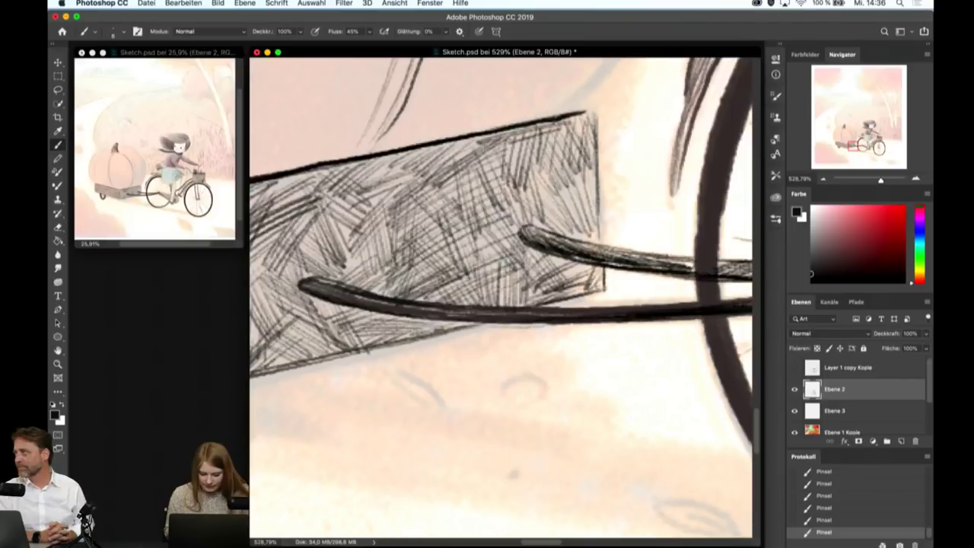
mouse_move(566, 123)
left_mouse_down()
mouse_move(480, 150)
mouse_move(461, 185)
left_mouse_up()
mouse_move(591, 172)
left_mouse_down()
mouse_move(479, 208)
mouse_move(510, 220)
left_mouse_up()
left_click_drag(588, 203, 527, 230)
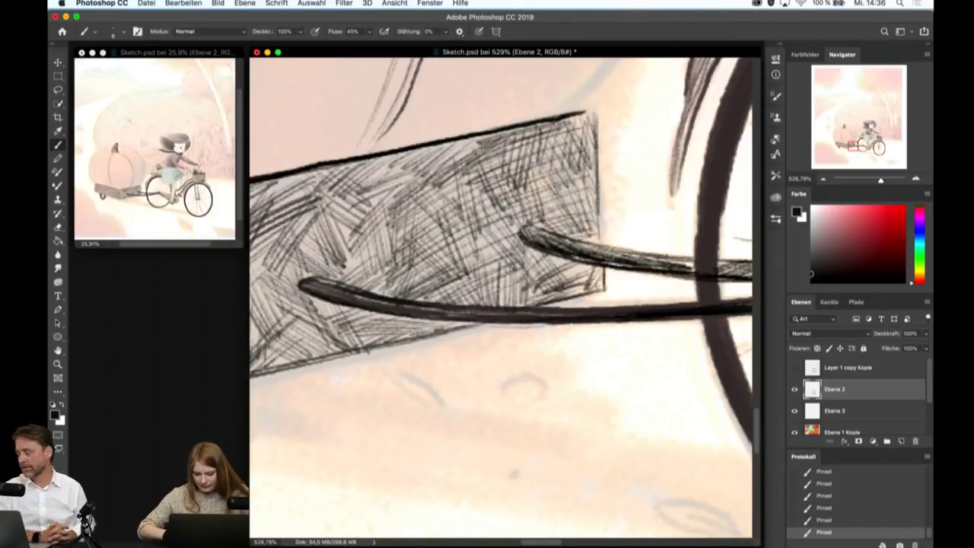
- Touch up the cart's middle and densely hatch the box's left and lower-left front face
left_click_drag(408, 204, 380, 220)
left_click_drag(402, 163, 364, 193)
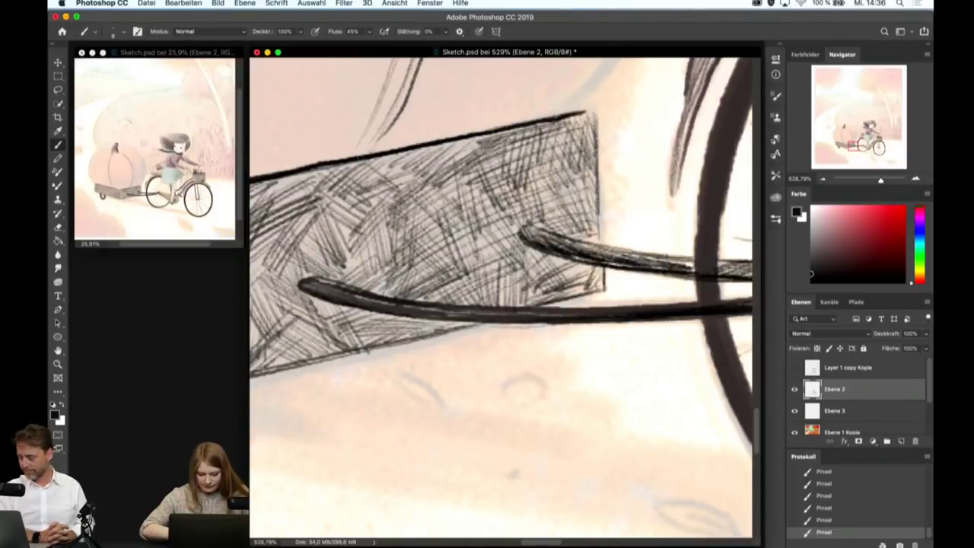
left_click_drag(373, 238, 294, 286)
mouse_move(388, 217)
left_mouse_down()
mouse_move(299, 287)
mouse_move(307, 272)
left_mouse_up()
left_click_drag(387, 163, 333, 232)
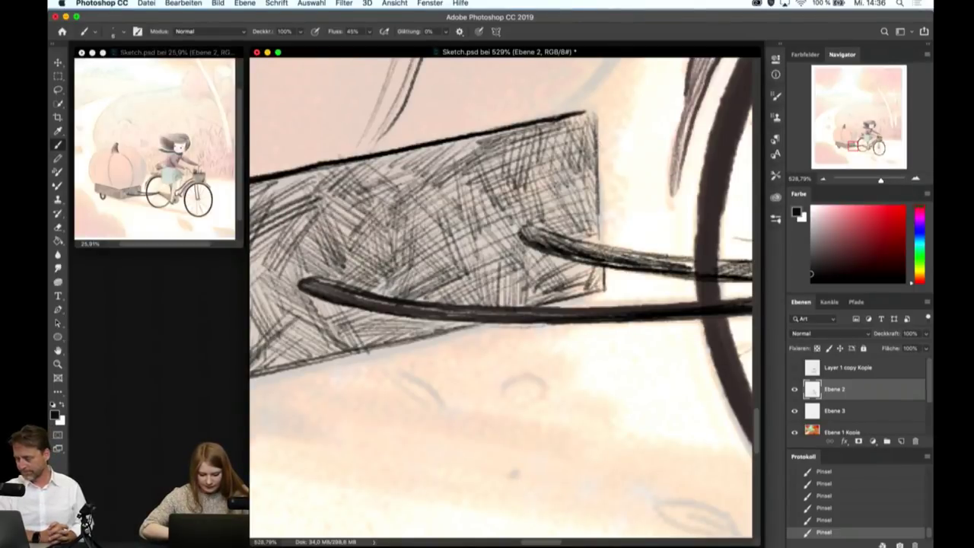
scroll(500, 296, "down", 3)
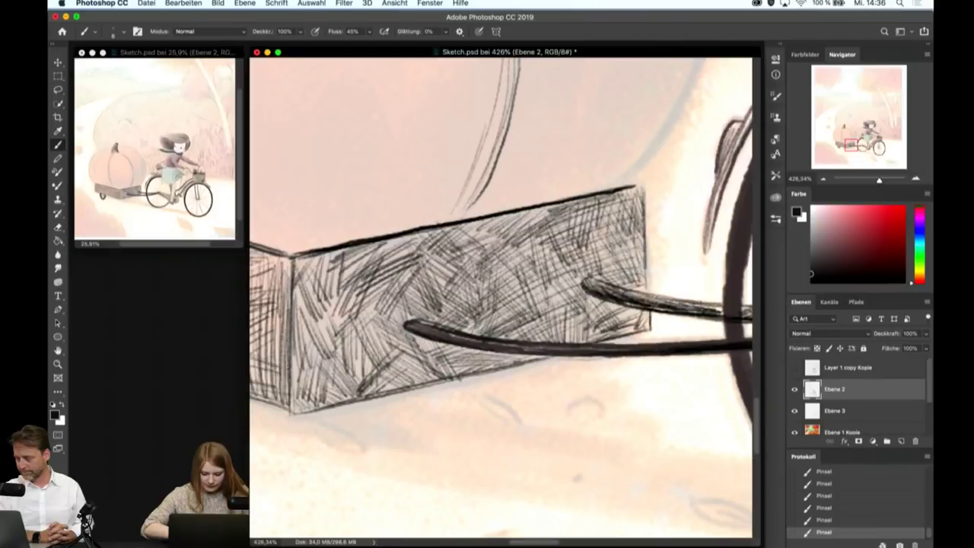
left_click_drag(365, 352, 309, 393)
left_click_drag(376, 308, 299, 377)
left_click_drag(370, 278, 304, 350)
mouse_move(358, 259)
left_mouse_down()
mouse_move(316, 326)
mouse_move(324, 336)
left_mouse_up()
left_click_drag(348, 259, 315, 329)
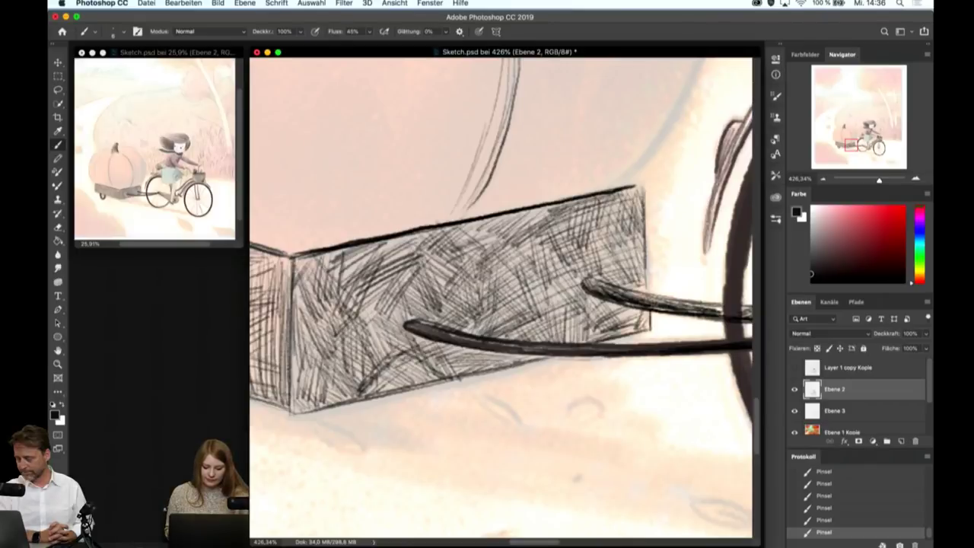
left_click_drag(449, 358, 370, 390)
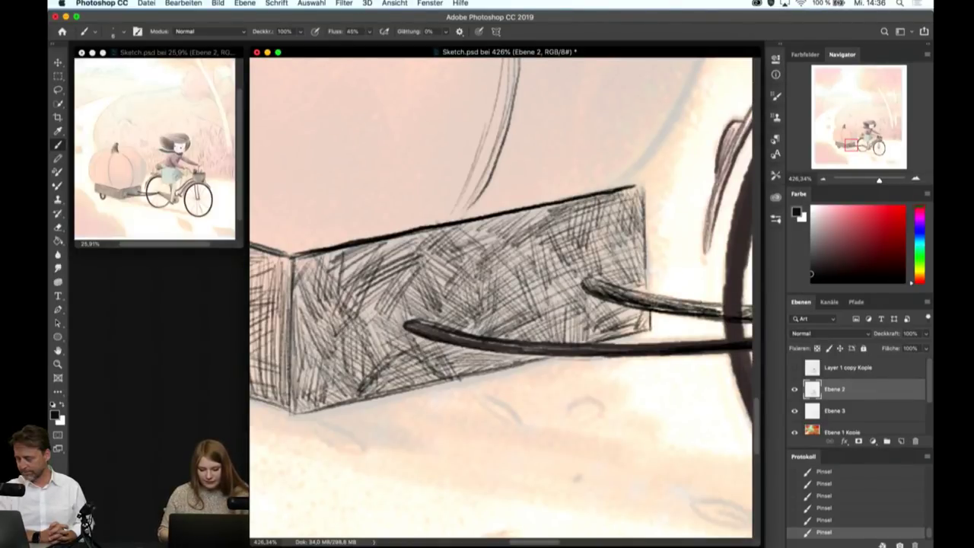
- Zoom onto the pumpkin and ink its curved outline darker
scroll(502, 297, "down", 5)
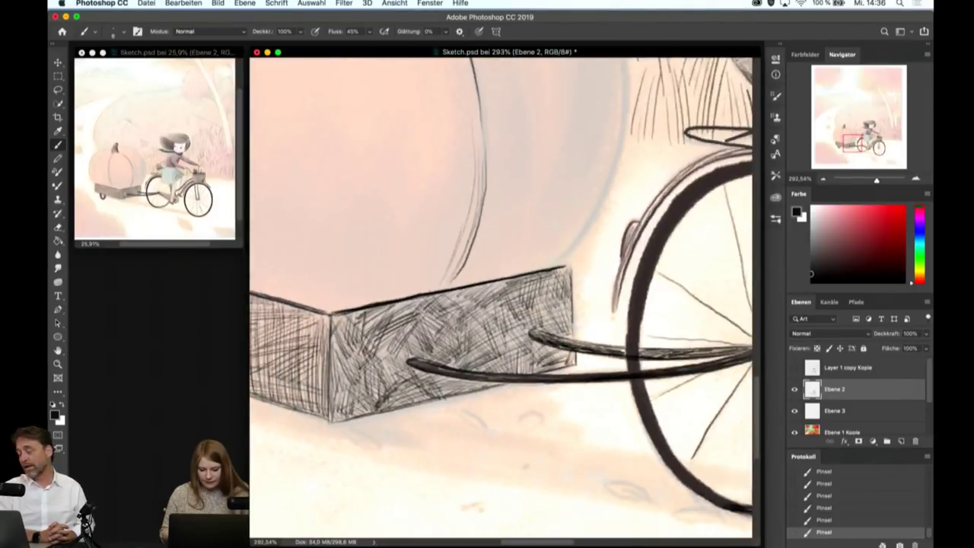
scroll(502, 297, "up", 1)
scroll(502, 297, "up", 2)
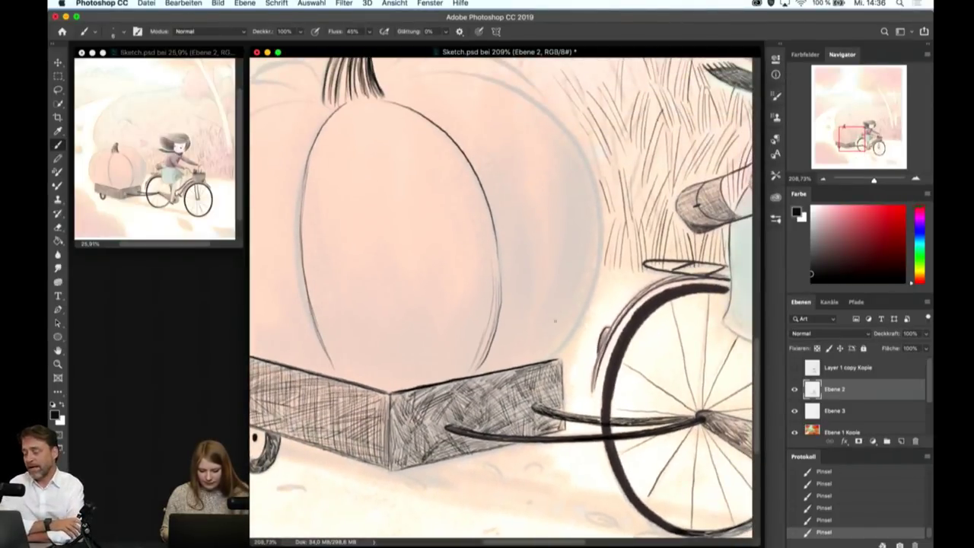
scroll(588, 279, "up", 3)
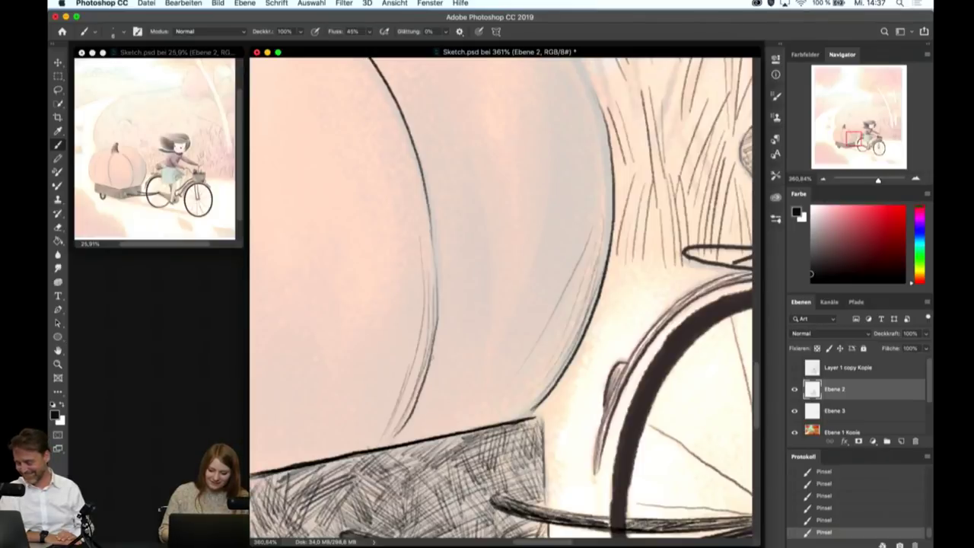
left_click_drag(439, 278, 429, 356)
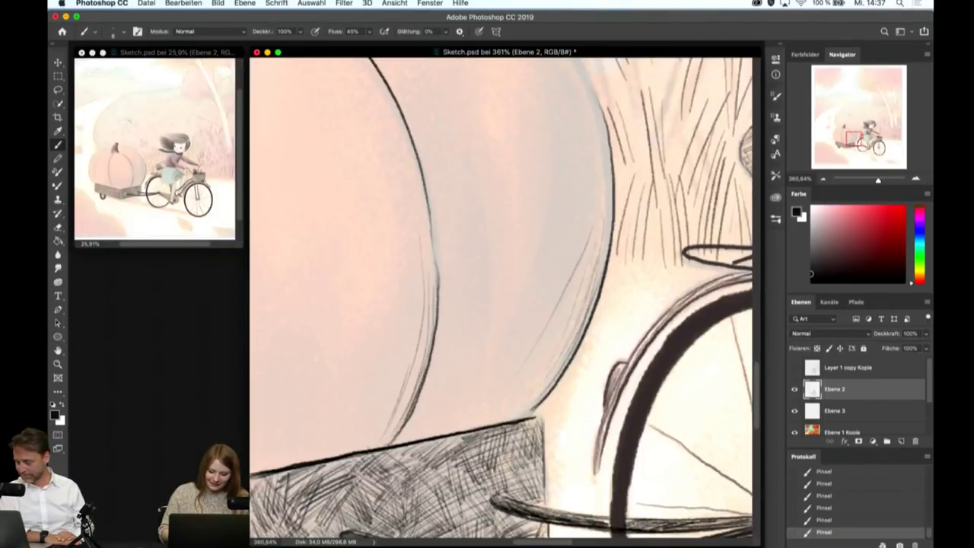
- Brush fine hatch strokes beside the pumpkin's right outline
mouse_move(470, 277)
left_mouse_down()
mouse_move(411, 426)
mouse_move(434, 376)
left_mouse_up()
left_click_drag(451, 213, 415, 416)
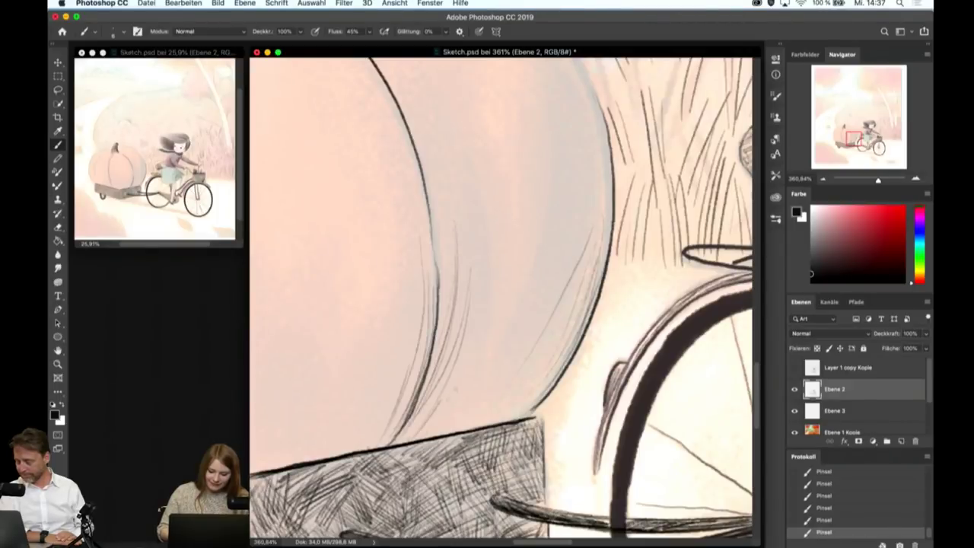
left_click_drag(501, 298, 447, 420)
left_click_drag(493, 330, 451, 420)
left_click_drag(488, 388, 465, 427)
left_click_drag(534, 260, 493, 378)
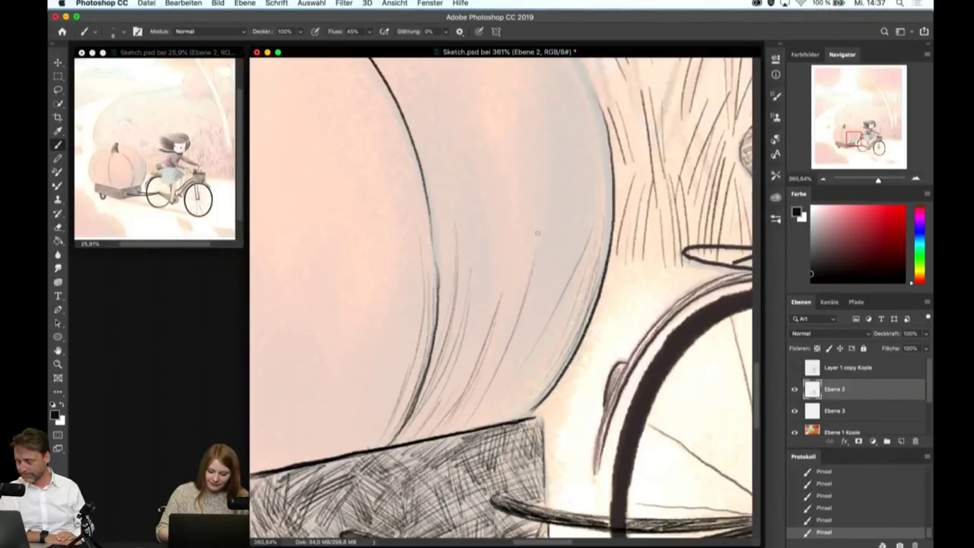
mouse_move(536, 243)
left_mouse_down()
mouse_move(475, 413)
mouse_move(506, 371)
left_mouse_up()
- Shade the pumpkin's right side with hatching out to its right outline
left_click_drag(548, 238, 487, 405)
left_click_drag(531, 338, 504, 390)
left_click_drag(550, 296, 493, 420)
left_click_drag(564, 292, 510, 403)
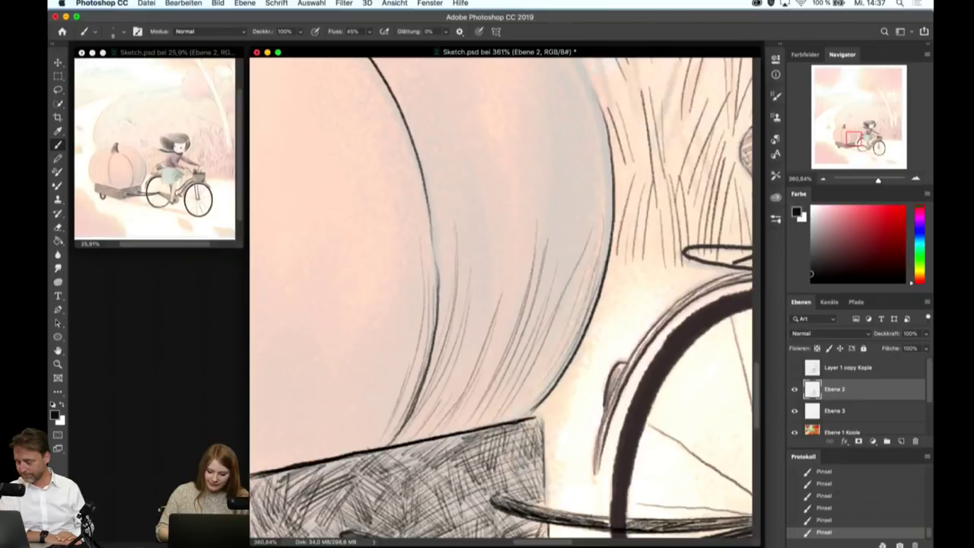
mouse_move(558, 341)
left_mouse_down()
mouse_move(513, 417)
mouse_move(522, 415)
left_mouse_up()
left_click_drag(599, 237, 546, 384)
mouse_move(609, 166)
left_mouse_down()
mouse_move(598, 258)
mouse_move(586, 248)
left_mouse_up()
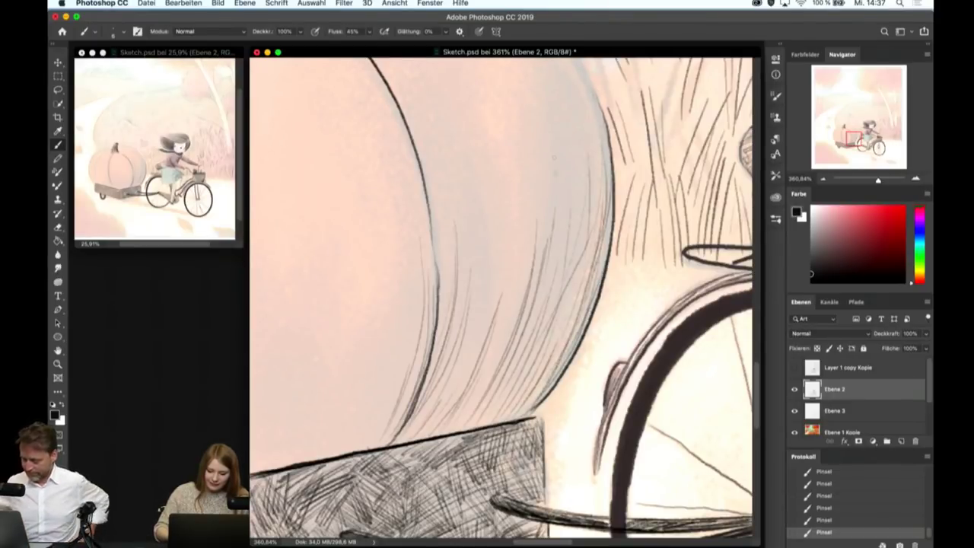
- Add more vertical hatching inside the right segment up to its inner edge
left_click_drag(525, 215, 493, 361)
left_click_drag(510, 268, 501, 311)
left_click_drag(513, 179, 508, 267)
left_click_drag(512, 229, 494, 310)
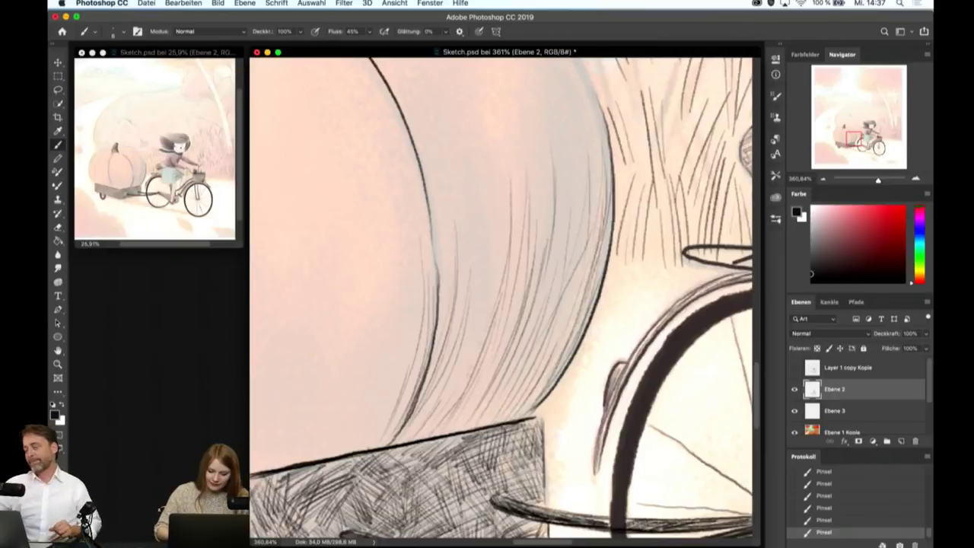
mouse_move(501, 185)
left_mouse_down()
mouse_move(484, 330)
mouse_move(470, 347)
left_mouse_up()
left_click_drag(470, 176, 463, 306)
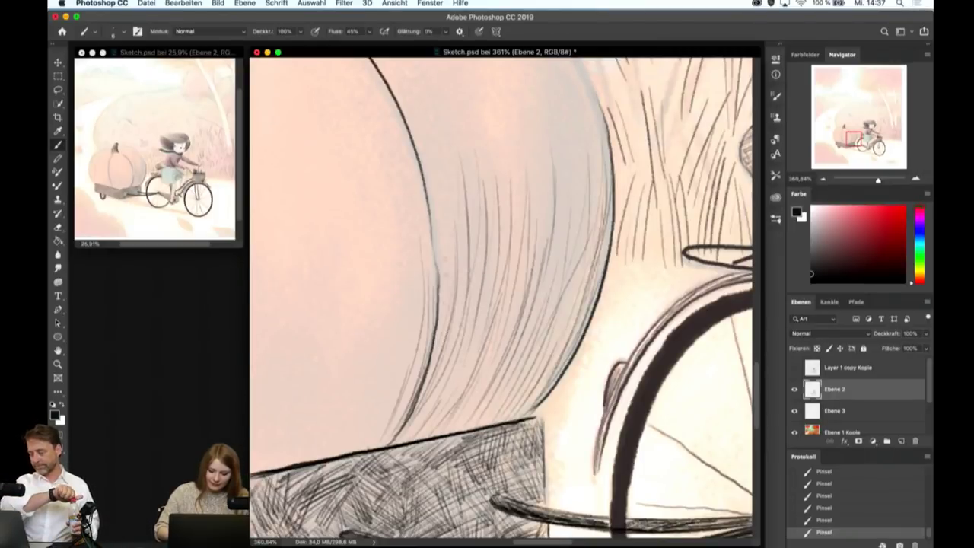
mouse_move(446, 187)
left_mouse_down()
mouse_move(440, 300)
mouse_move(427, 267)
left_mouse_up()
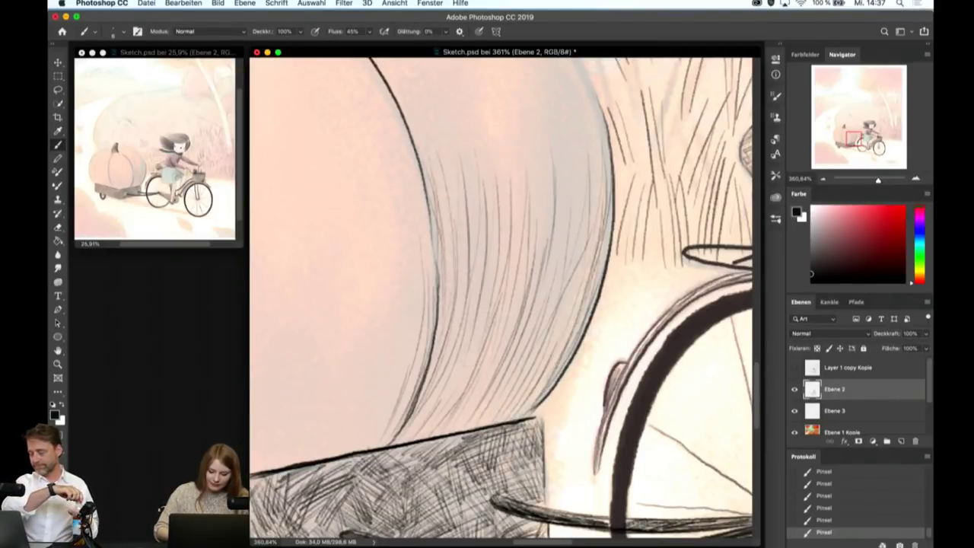
- Zoom out to the whole pumpkin and hatch its lower-left and lower segments
scroll(471, 219, "down", 5)
scroll(471, 218, "down", 3)
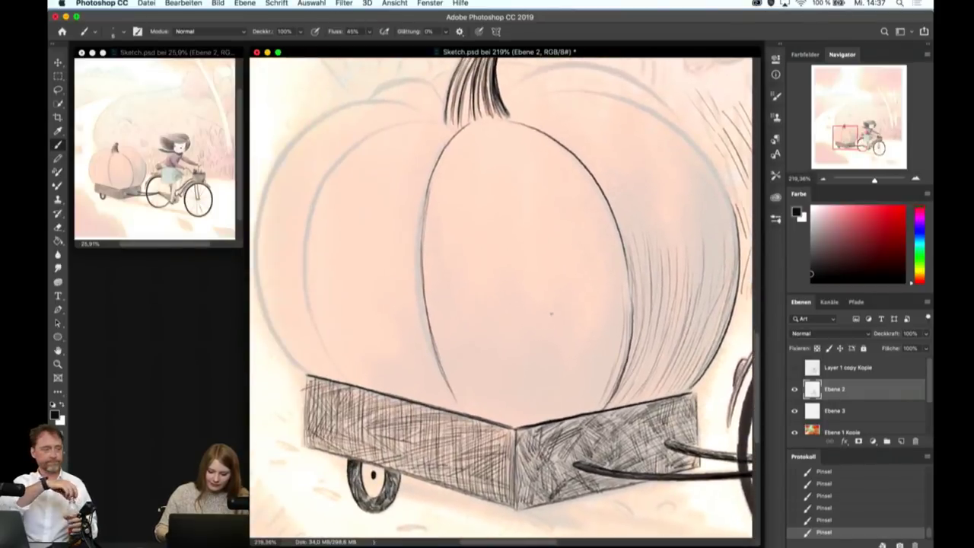
scroll(551, 313, "left", 2)
left_click_drag(462, 317, 446, 402)
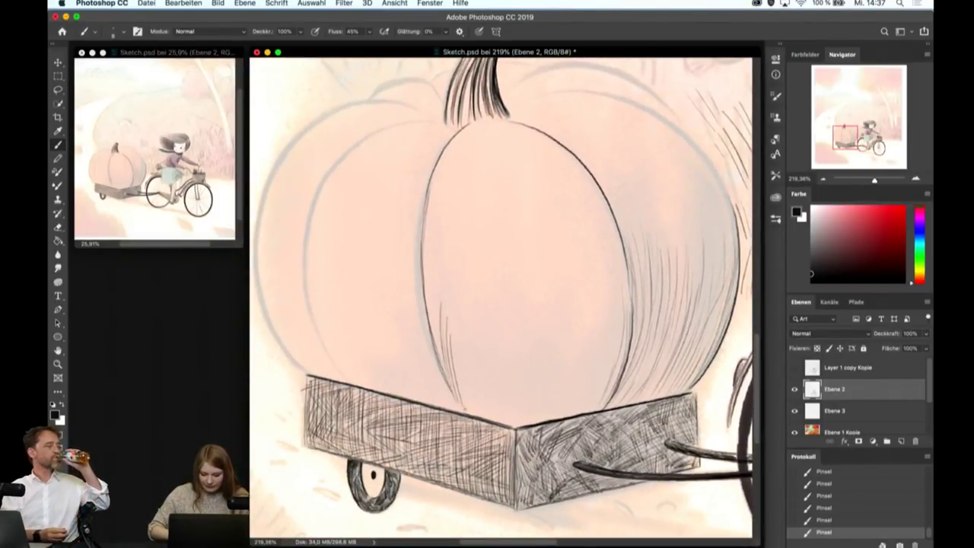
left_click_drag(480, 340, 463, 416)
left_click_drag(485, 358, 471, 420)
left_click_drag(491, 348, 478, 417)
mouse_move(608, 302)
left_mouse_down()
mouse_move(596, 393)
mouse_move(599, 368)
left_mouse_up()
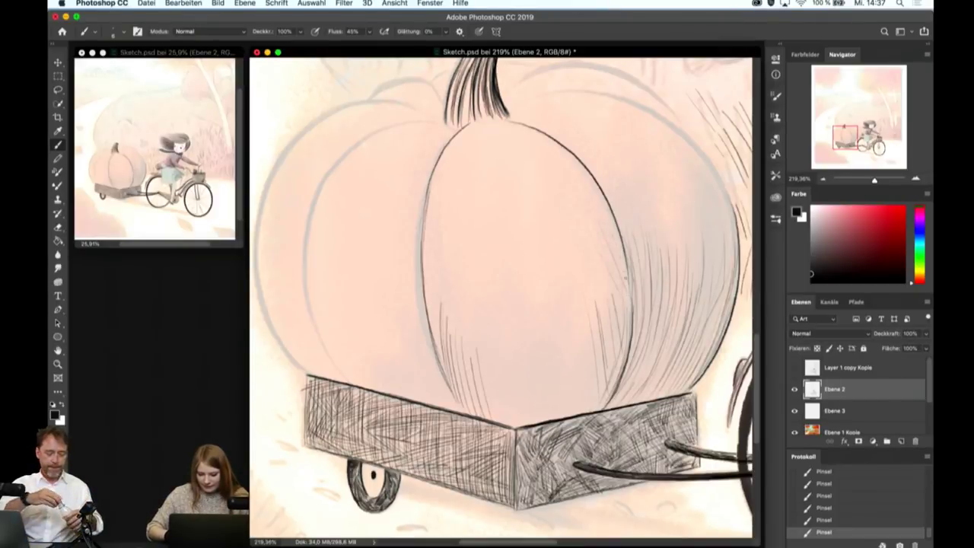
- Hatch the pumpkin's upper right, right side, lower right and lower centre
left_click_drag(542, 169, 599, 261)
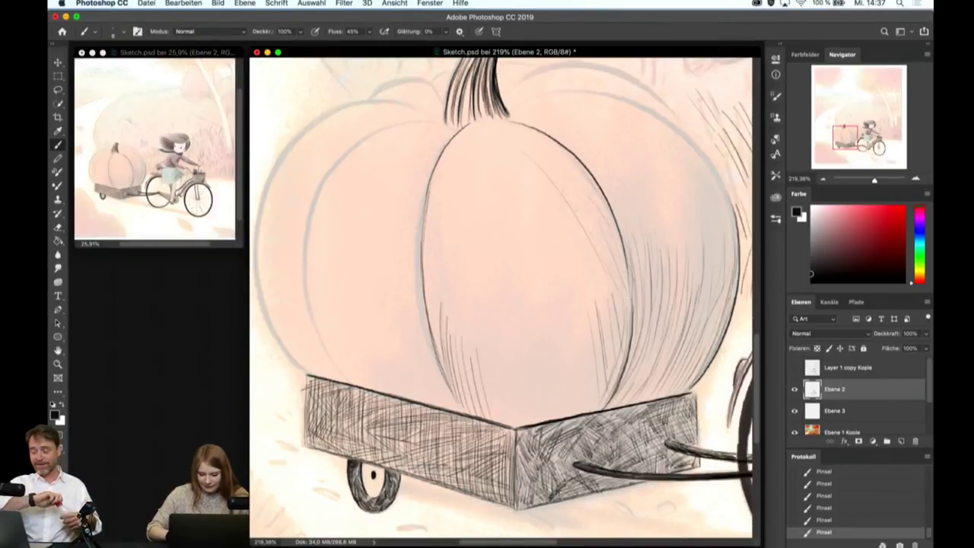
left_click_drag(578, 212, 607, 267)
mouse_move(568, 188)
left_mouse_down()
mouse_move(603, 247)
mouse_move(602, 303)
left_mouse_up()
left_click_drag(586, 256, 612, 304)
left_click_drag(567, 226, 614, 301)
left_click_drag(595, 255, 615, 295)
mouse_move(566, 274)
left_mouse_down()
mouse_move(600, 336)
mouse_move(594, 358)
mouse_move(569, 368)
left_mouse_up()
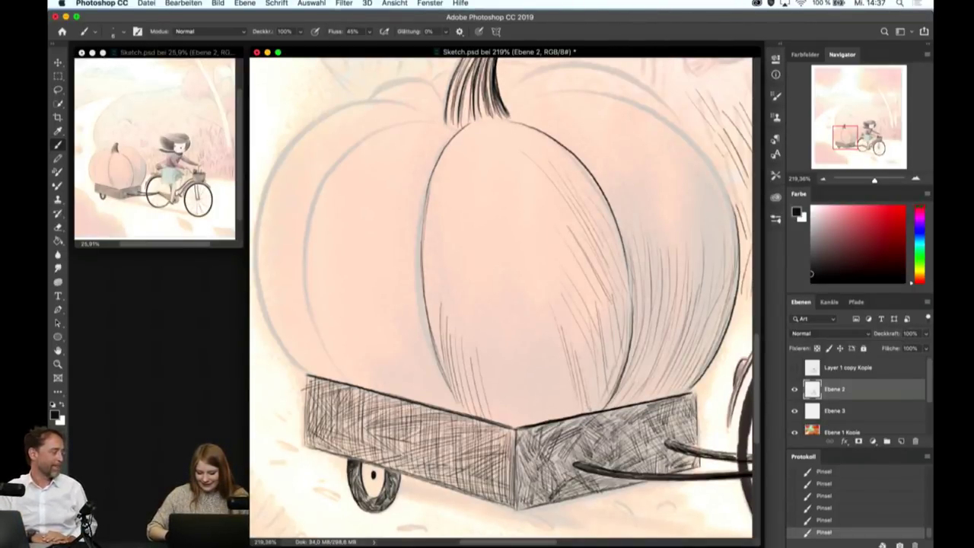
mouse_move(470, 388)
left_mouse_down()
mouse_move(502, 423)
mouse_move(515, 417)
left_mouse_up()
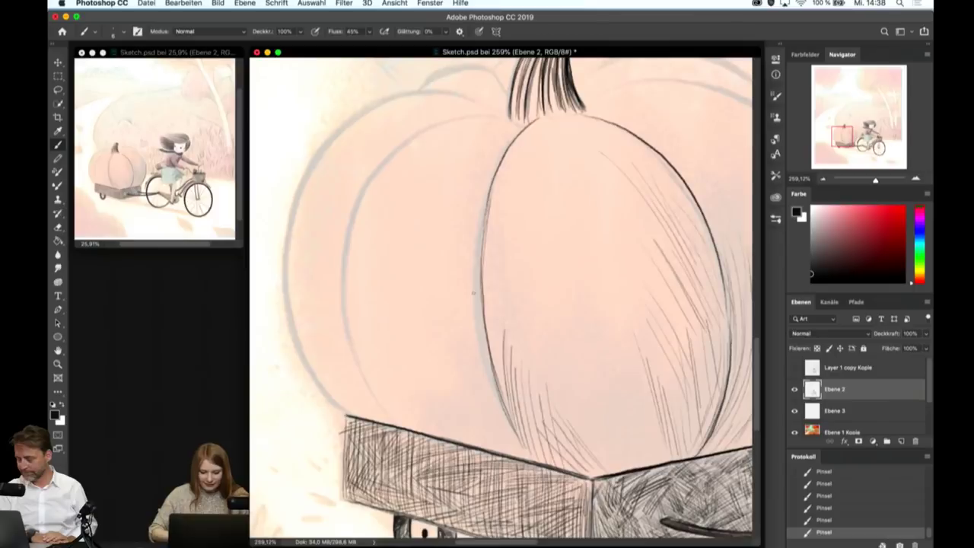
- Ink the pumpkin's left contours darker and hatch its lower-left area
mouse_move(509, 116)
left_mouse_down()
mouse_move(385, 158)
mouse_move(341, 300)
mouse_move(381, 405)
mouse_move(407, 428)
left_mouse_up()
left_click_drag(367, 373, 409, 423)
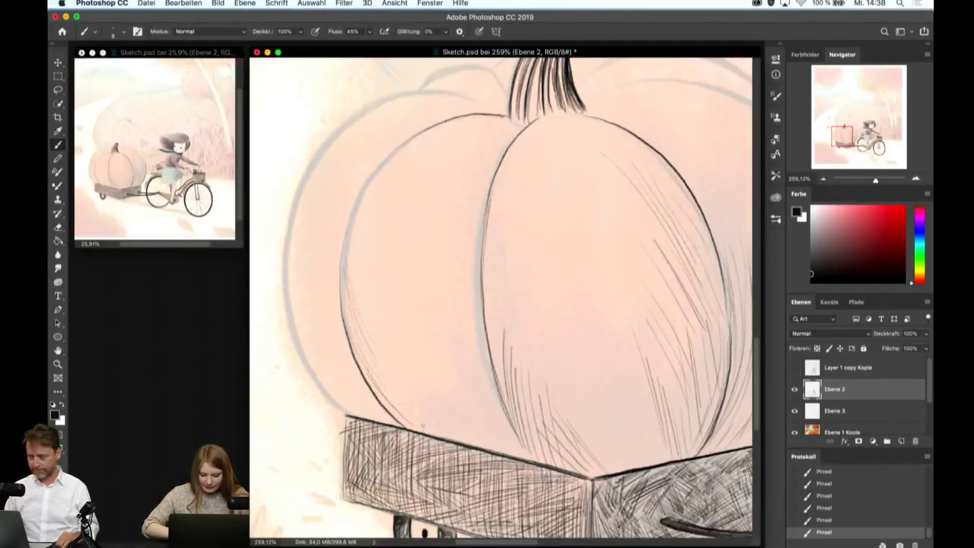
mouse_move(396, 373)
left_mouse_down()
mouse_move(418, 427)
mouse_move(478, 443)
mouse_move(470, 435)
left_mouse_up()
left_click_drag(441, 400, 493, 449)
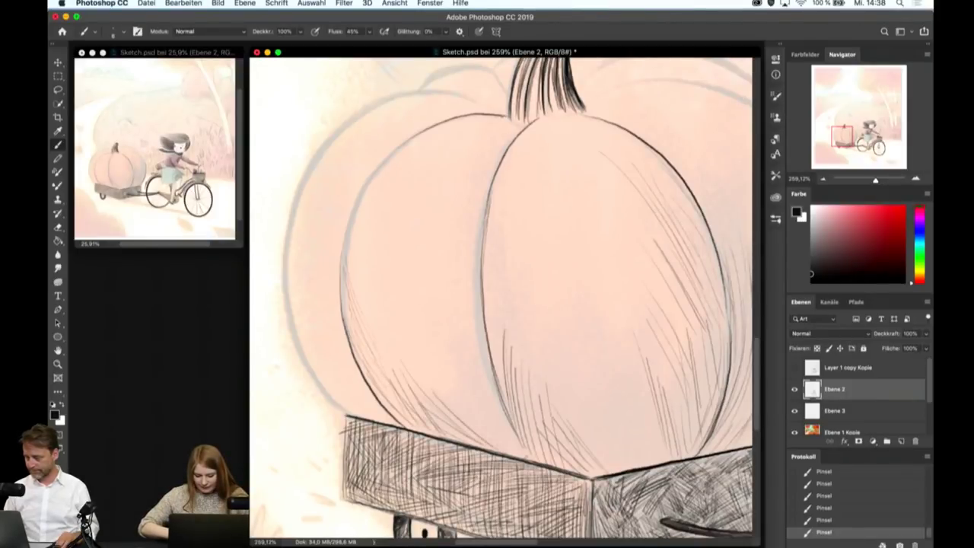
mouse_move(460, 352)
left_mouse_down()
mouse_move(501, 431)
mouse_move(495, 396)
left_mouse_up()
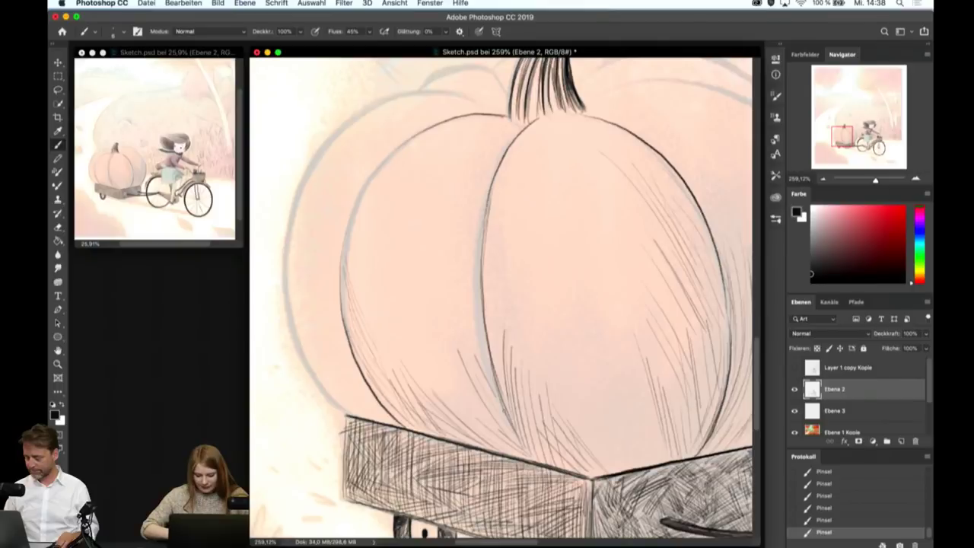
left_click_drag(417, 348, 460, 411)
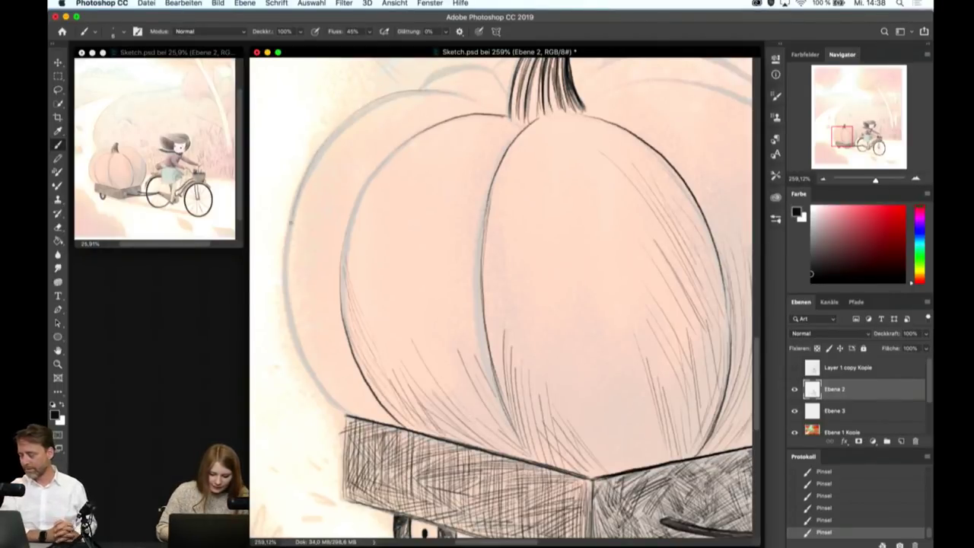
mouse_move(286, 229)
left_mouse_down()
mouse_move(292, 312)
mouse_move(341, 404)
mouse_move(309, 359)
left_mouse_up()
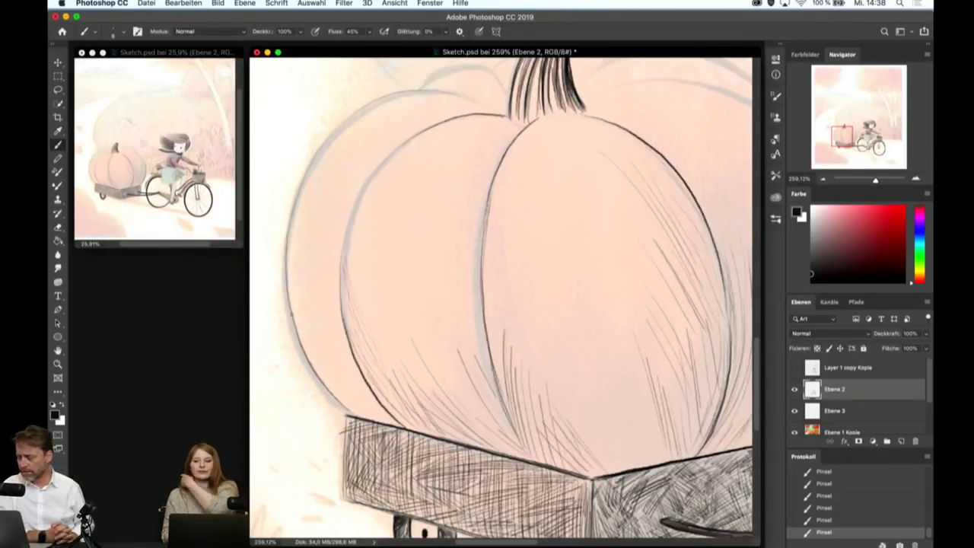
- Add vertical hatch strokes across the pumpkin's lower middle and right
left_click_drag(603, 472, 586, 407)
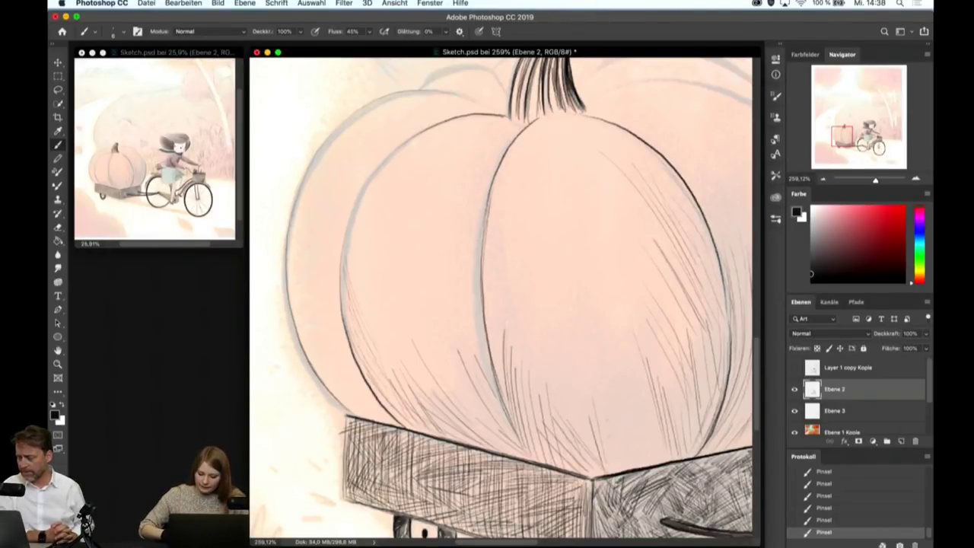
mouse_move(621, 472)
left_mouse_down()
mouse_move(618, 365)
mouse_move(628, 399)
left_mouse_up()
left_click_drag(641, 459, 639, 398)
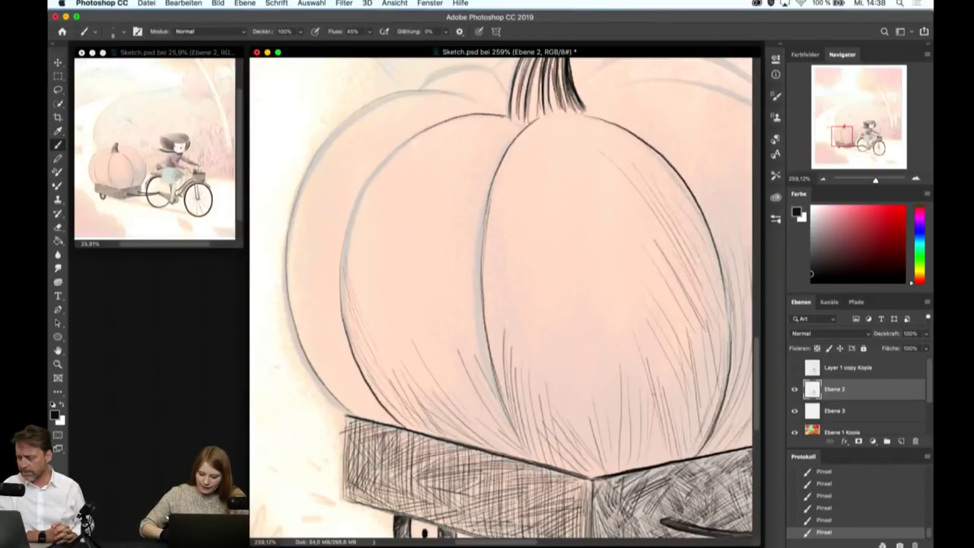
left_click_drag(702, 387, 700, 326)
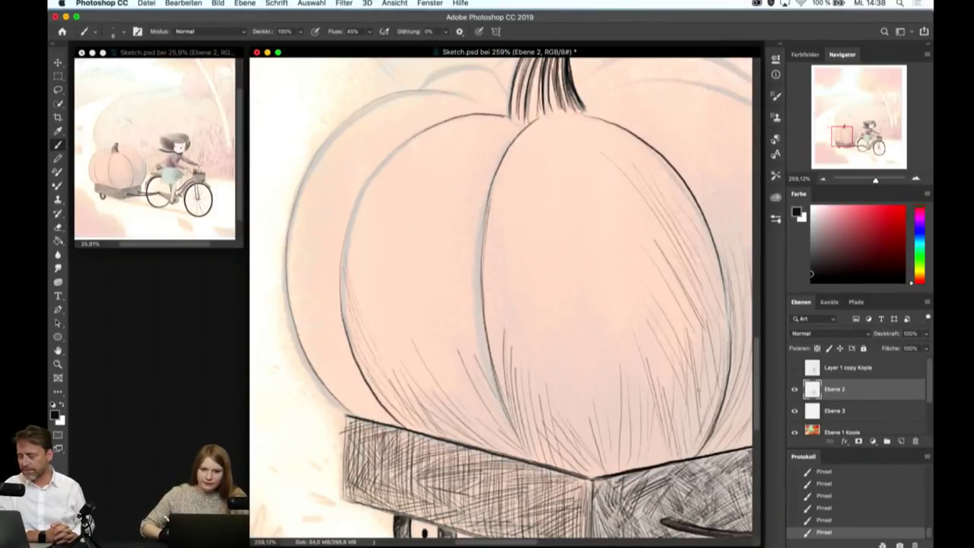
- Hatch the pumpkin's left side out to its far edge, plus a long upper-left line
left_click_drag(457, 431, 449, 336)
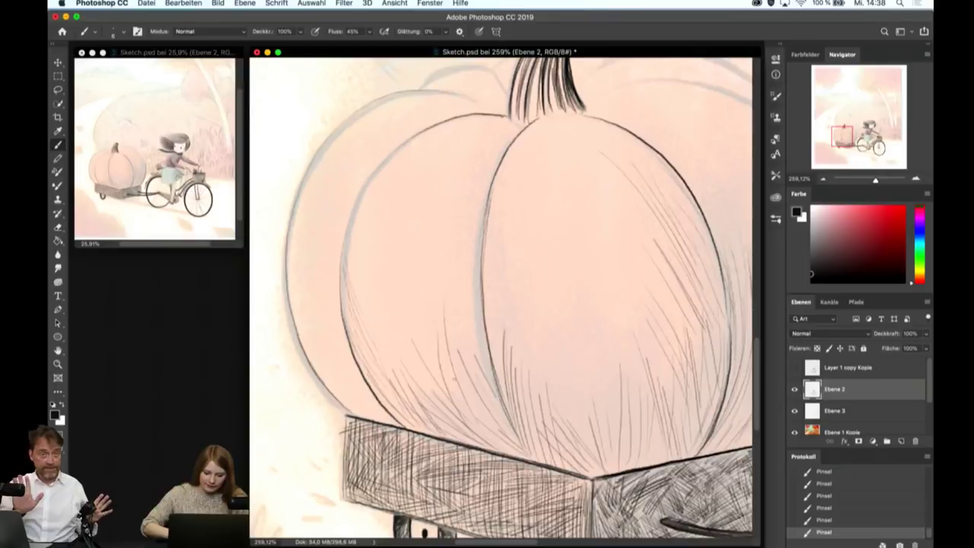
left_click_drag(440, 406, 433, 315)
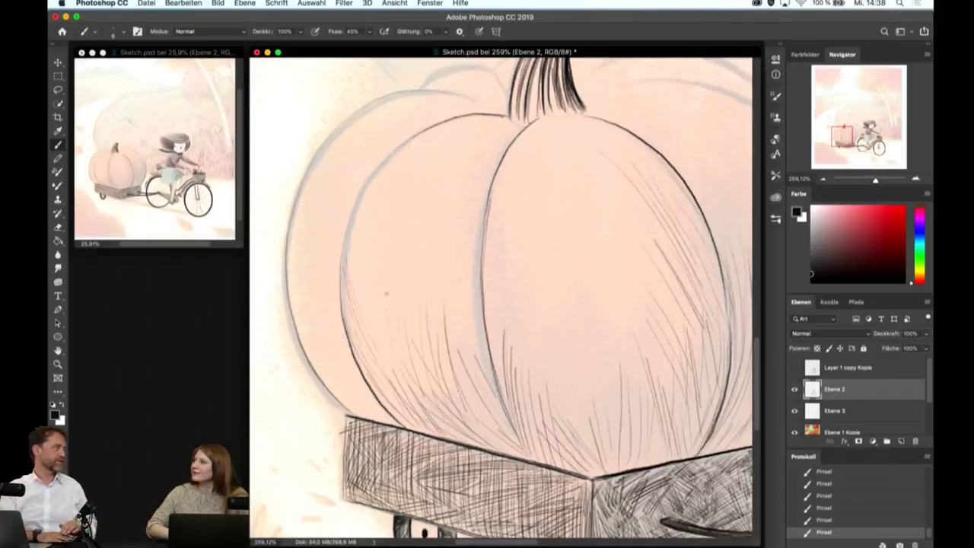
mouse_move(394, 366)
left_mouse_down()
mouse_move(386, 283)
mouse_move(381, 333)
left_mouse_up()
left_click_drag(380, 394, 365, 283)
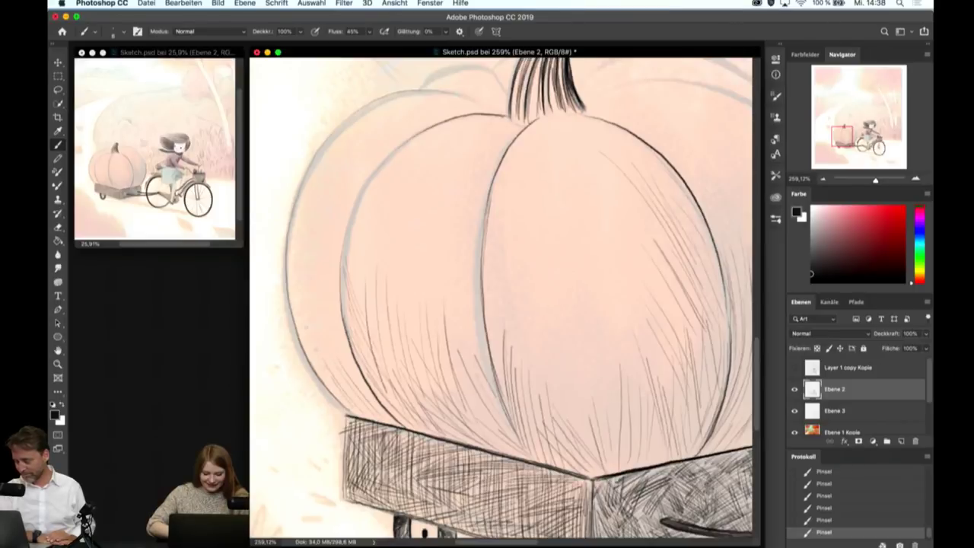
left_click_drag(342, 401, 318, 336)
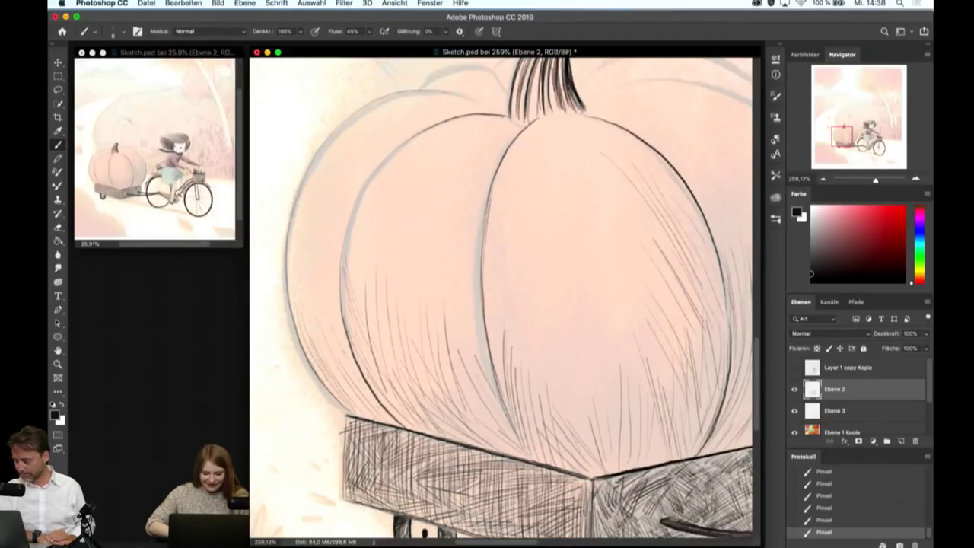
left_click_drag(373, 420, 332, 367)
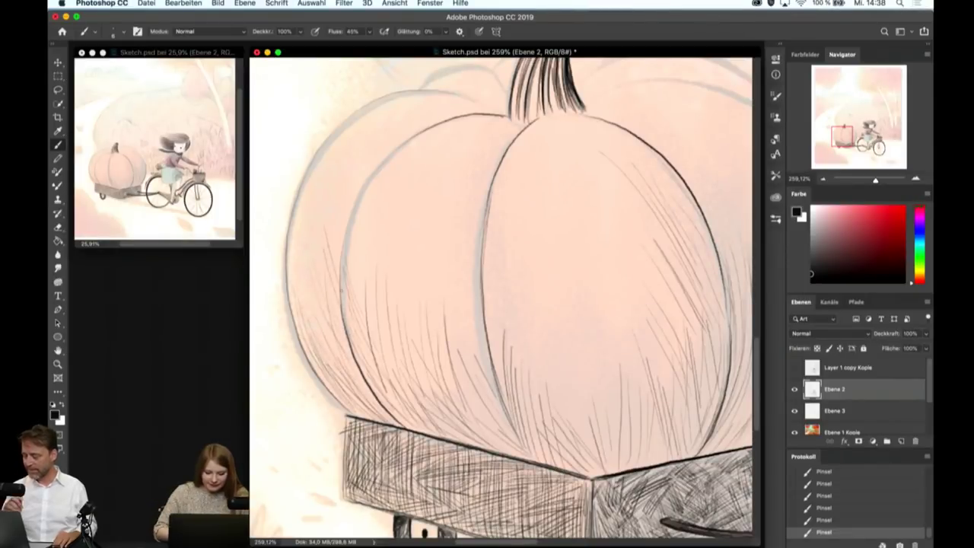
left_click_drag(411, 142, 351, 218)
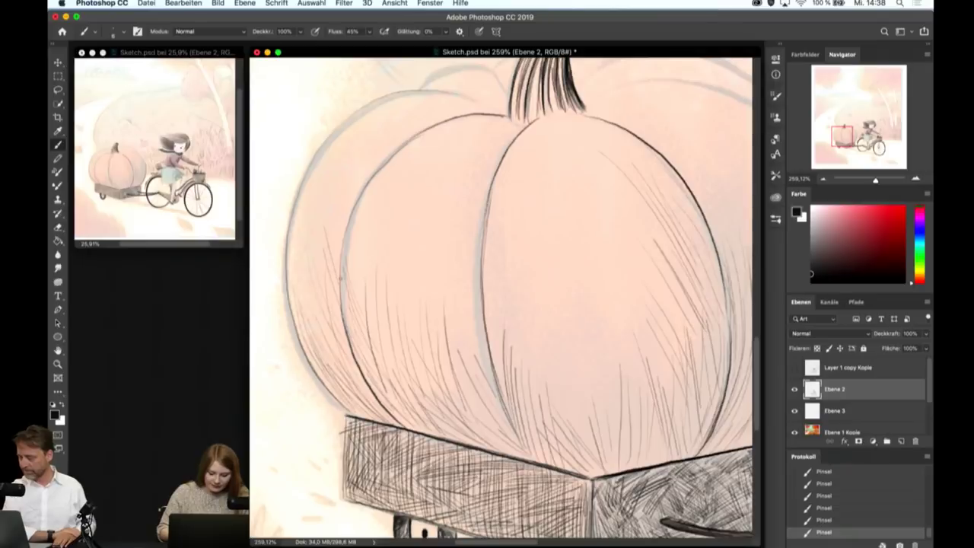
- Pan to the pumpkin top and ink its outline right of the stem
scroll(502, 297, "right", 5)
scroll(502, 297, "up", 2)
scroll(502, 296, "right", 2)
scroll(626, 218, "left", 4)
scroll(627, 218, "down", 2)
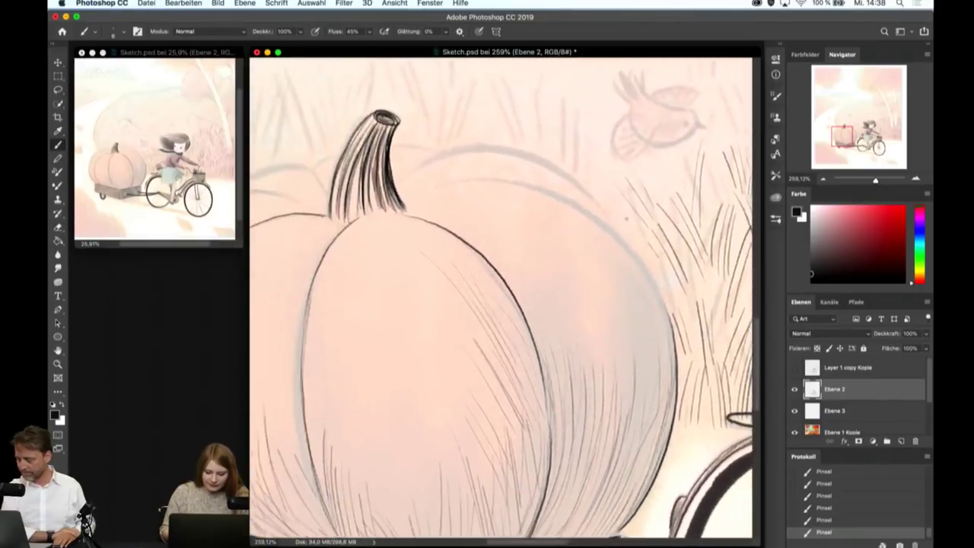
scroll(627, 218, "left", 1)
scroll(627, 218, "up", 1)
left_click_drag(427, 220, 526, 194)
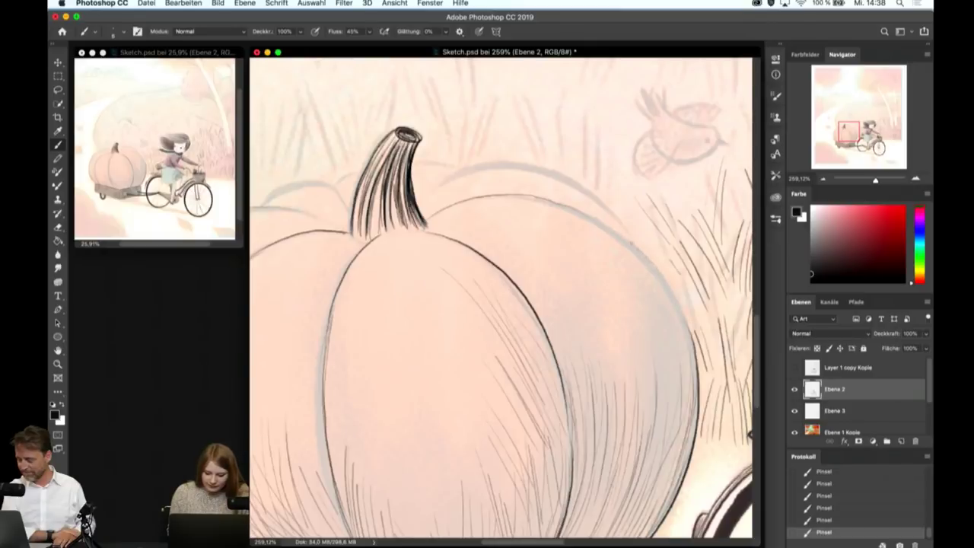
mouse_move(628, 229)
left_mouse_down()
mouse_move(508, 163)
mouse_move(431, 163)
left_mouse_up()
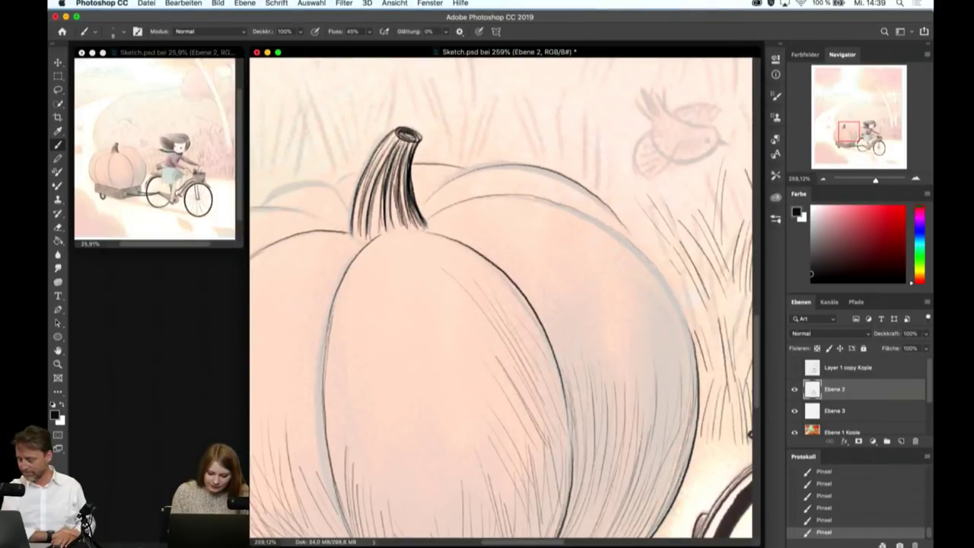
- Ink the outline left of the stem and retrace the top right edge
left_click_drag(364, 170, 333, 185)
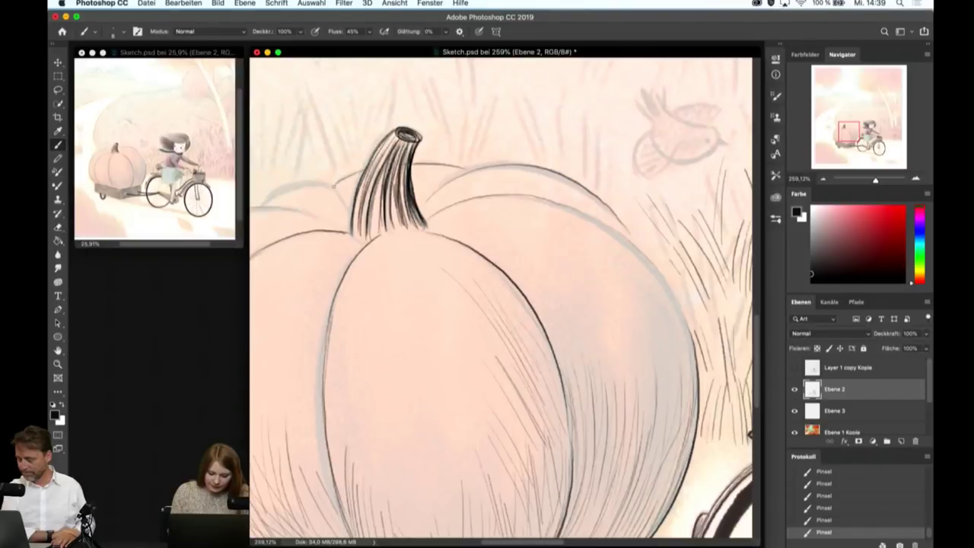
left_click_drag(505, 307, 511, 307)
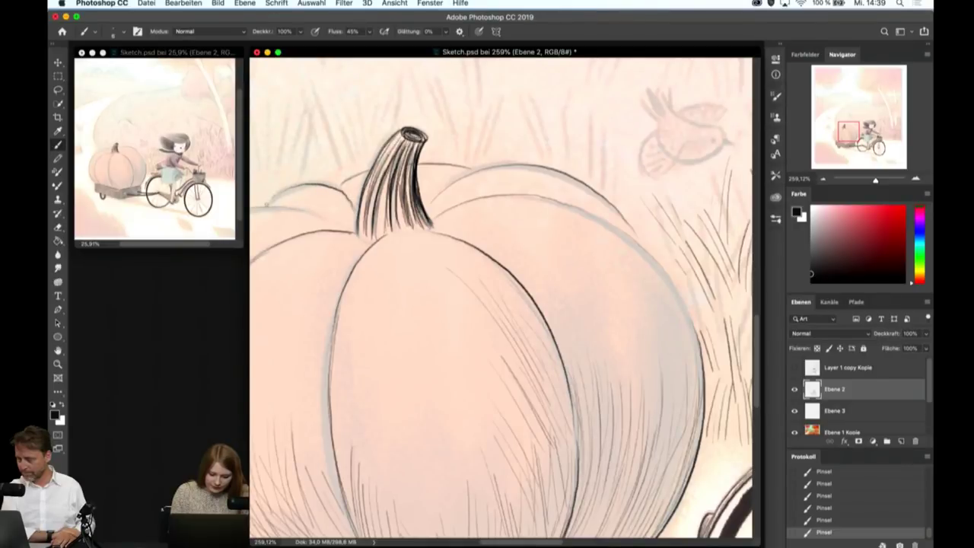
left_click_drag(307, 204, 333, 212)
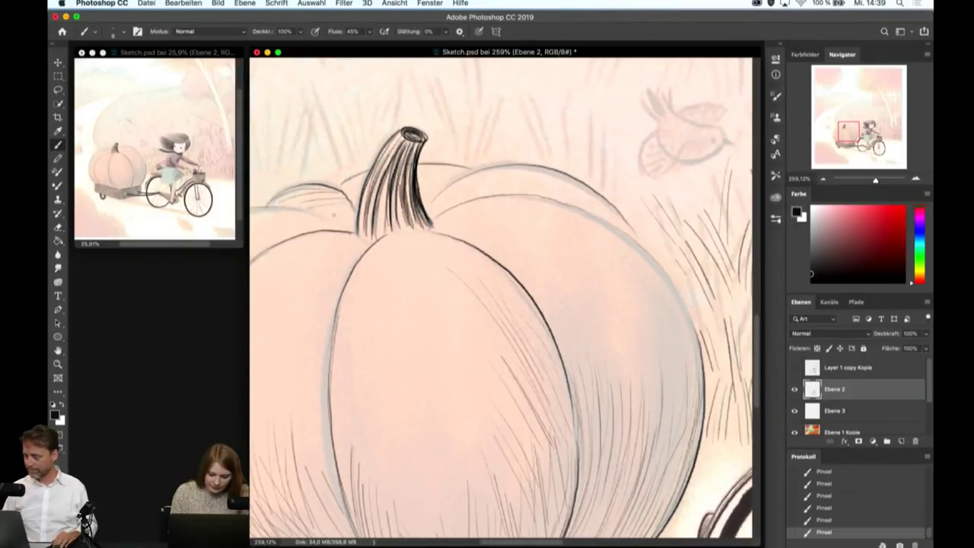
mouse_move(502, 167)
left_mouse_down()
mouse_move(580, 184)
mouse_move(449, 185)
left_mouse_up()
- Hatch the upper-right lobe with fine lines and strengthen the upper-left contour
left_click_drag(561, 198, 441, 204)
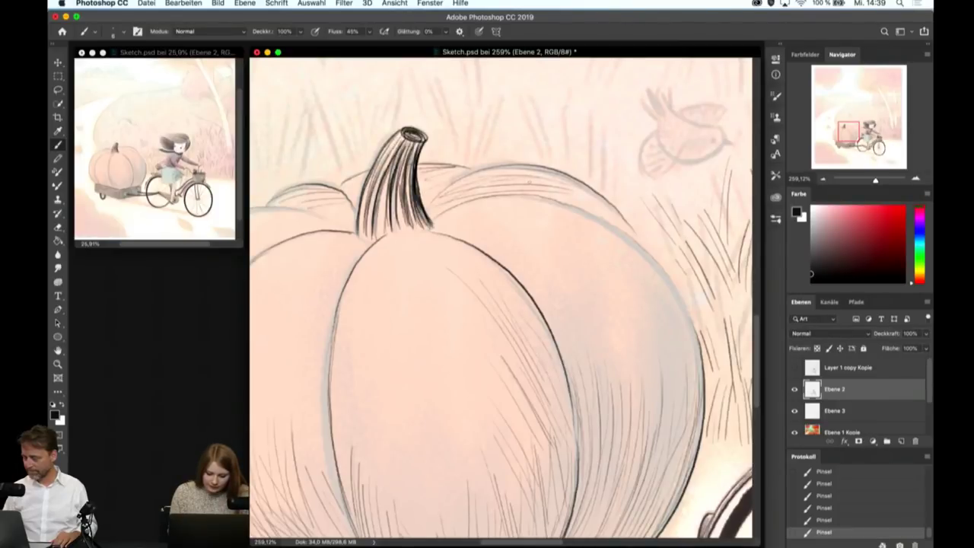
left_click_drag(557, 191, 454, 210)
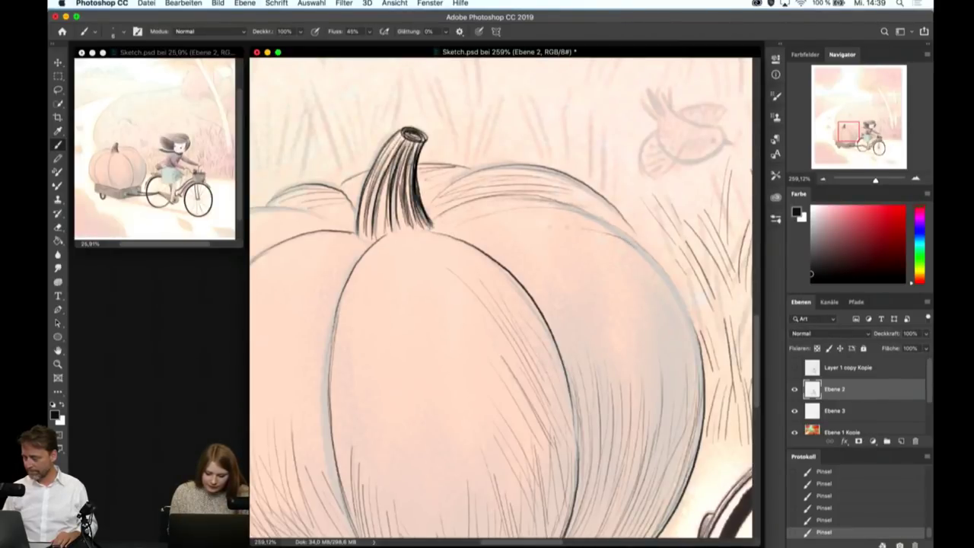
mouse_move(606, 226)
left_mouse_down()
mouse_move(527, 231)
mouse_move(489, 219)
left_mouse_up()
left_click_drag(586, 209, 514, 215)
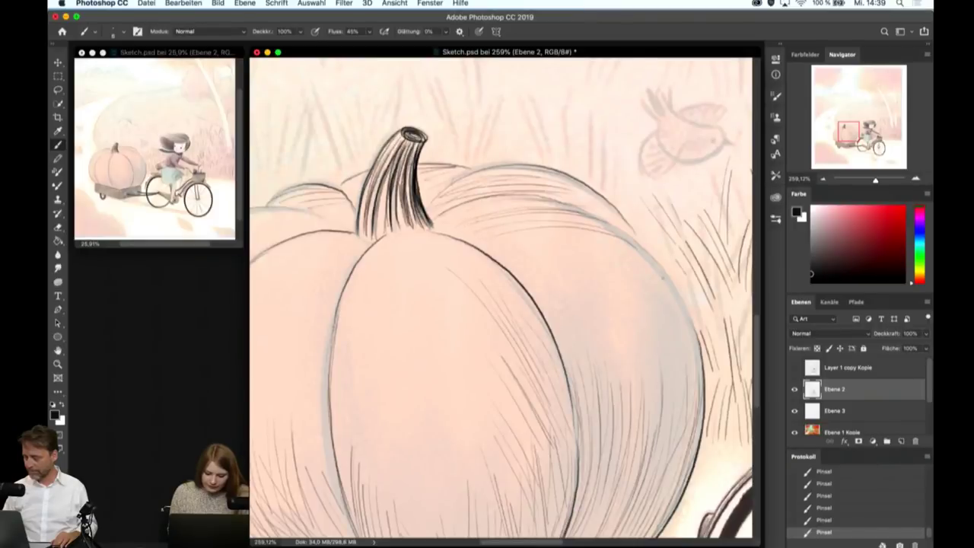
mouse_move(631, 235)
left_mouse_down()
mouse_move(554, 247)
mouse_move(517, 239)
left_mouse_up()
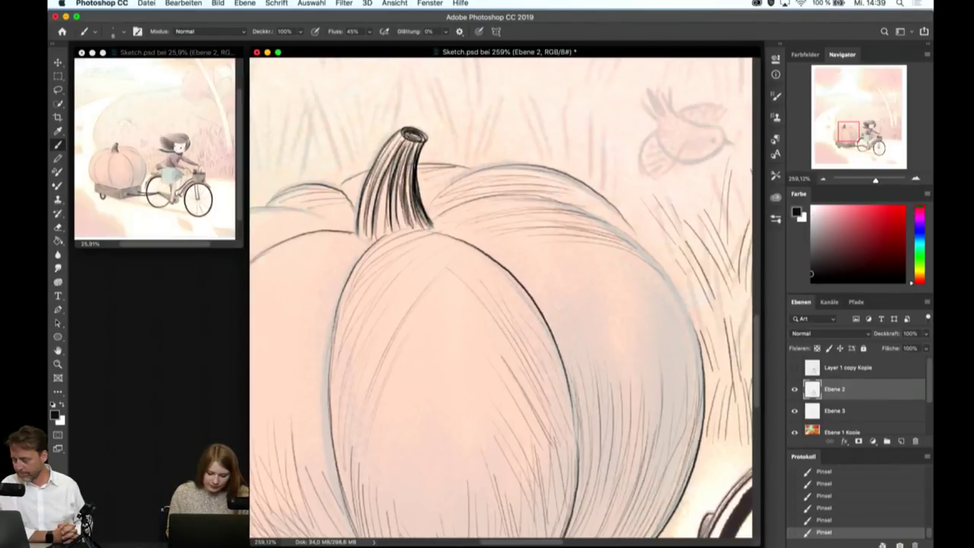
left_click_drag(370, 237, 289, 242)
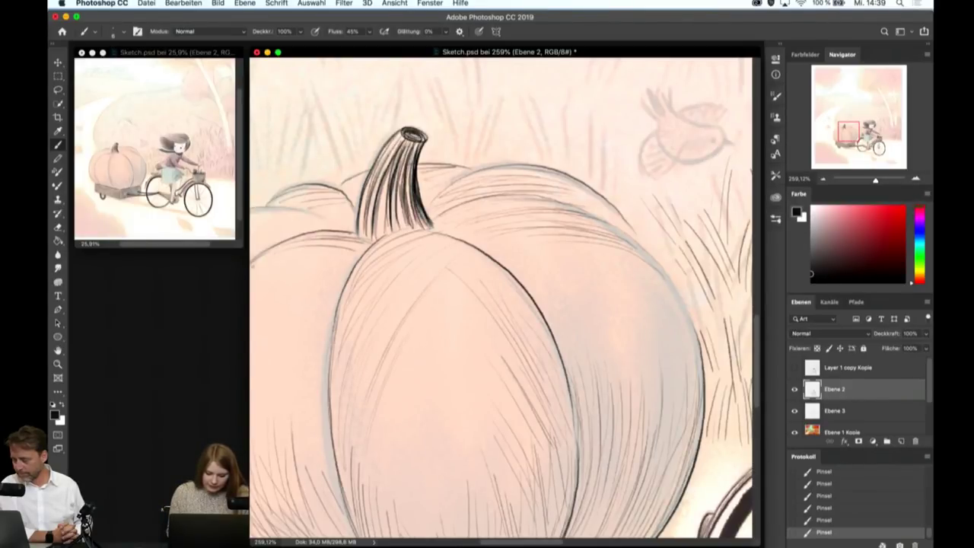
scroll(506, 236, "left", 2)
scroll(495, 282, "left", 5)
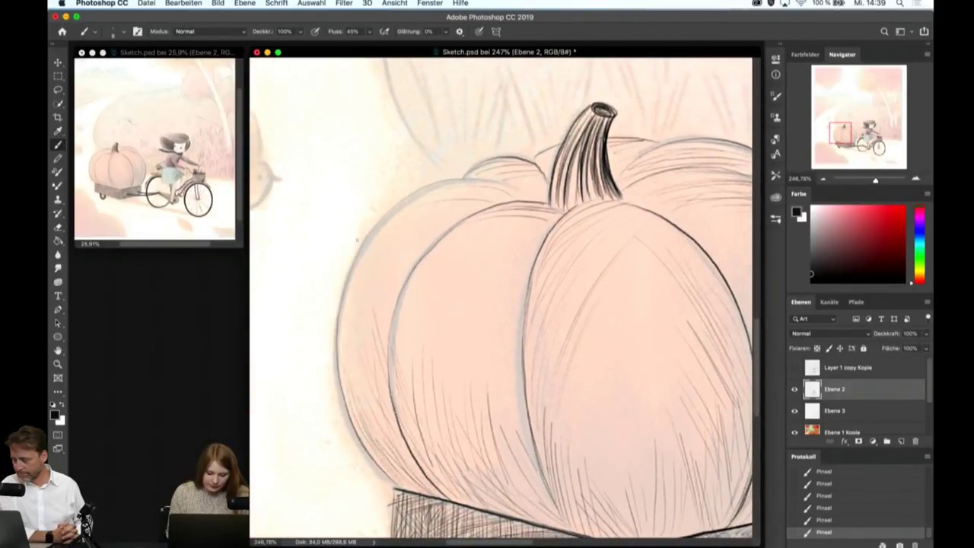
- Zoom to 539% on the bird and ink its back line, dark beak and breast curve
scroll(502, 303, "down", 3)
scroll(502, 303, "left", 3)
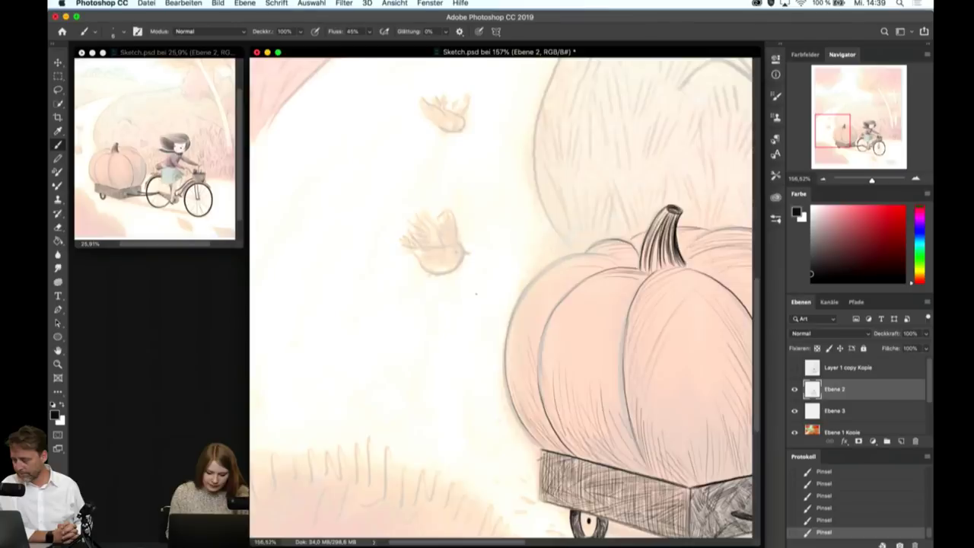
scroll(503, 302, "up", 3)
scroll(502, 303, "up", 3)
scroll(502, 303, "up", 1)
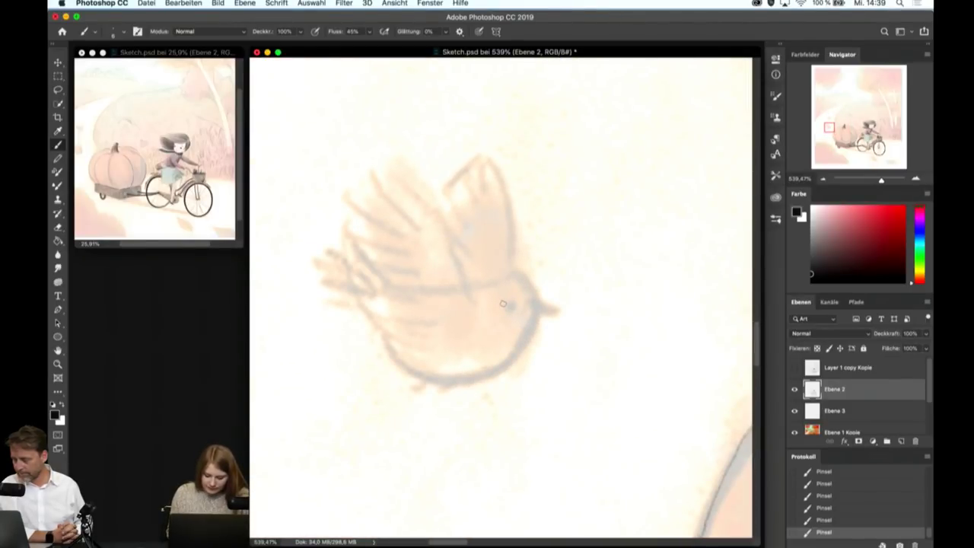
left_click_drag(472, 286, 522, 275)
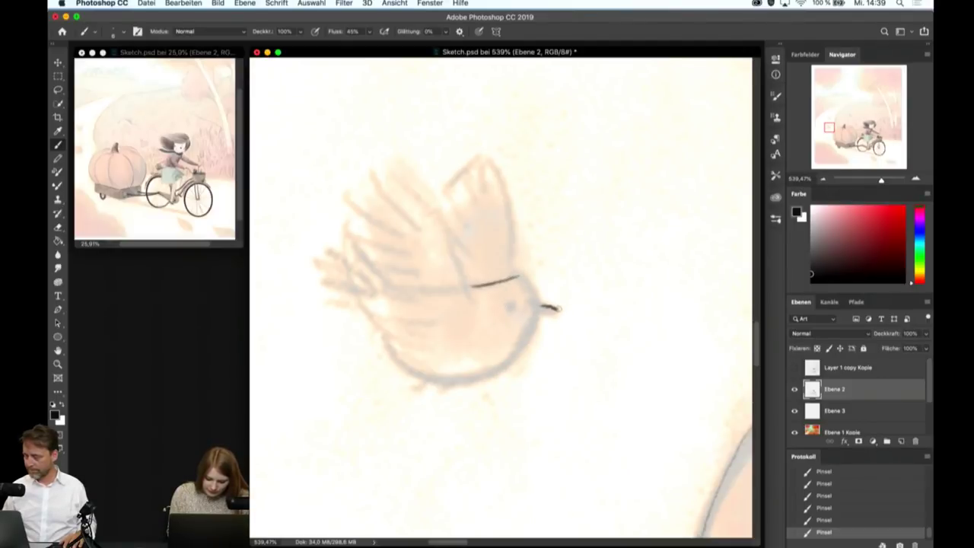
left_click_drag(558, 308, 544, 309)
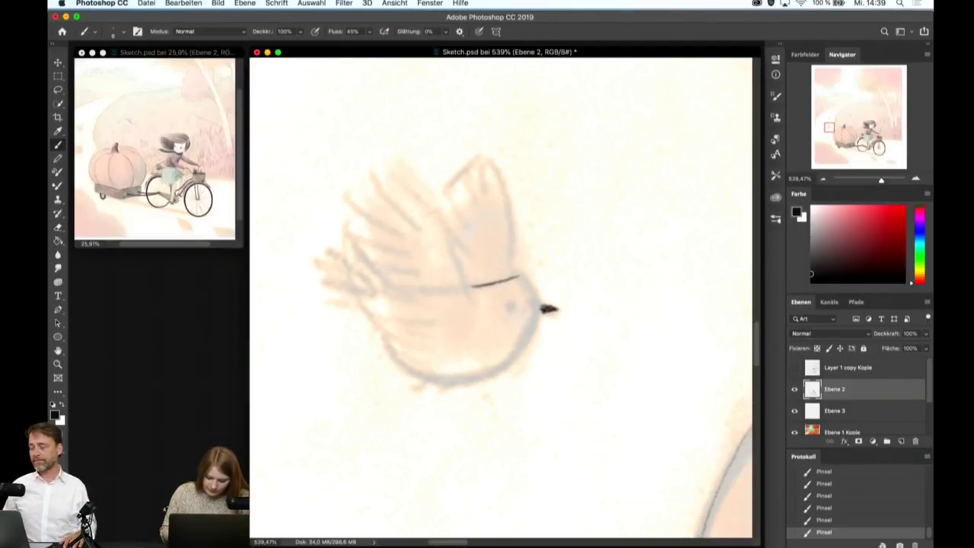
mouse_move(519, 277)
left_mouse_down()
mouse_move(537, 292)
mouse_move(530, 344)
left_mouse_up()
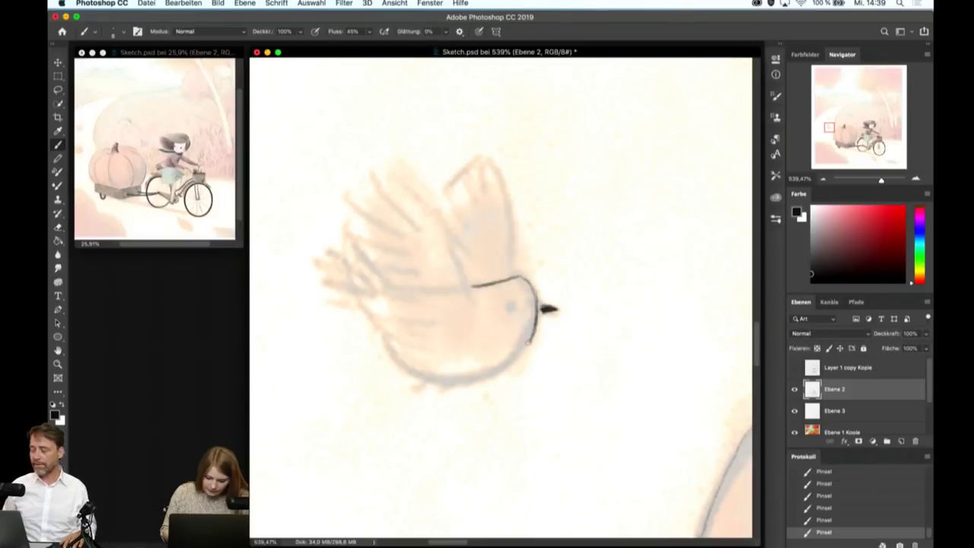
left_click_drag(534, 309, 551, 307)
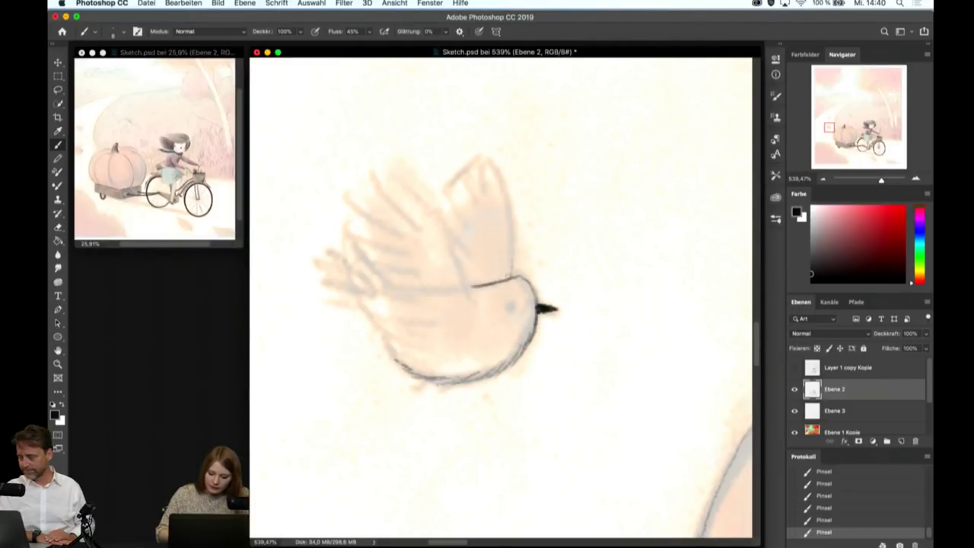
- Outline the bird's upper wing and fill it with dark feather hatching
left_click_drag(510, 278, 486, 155)
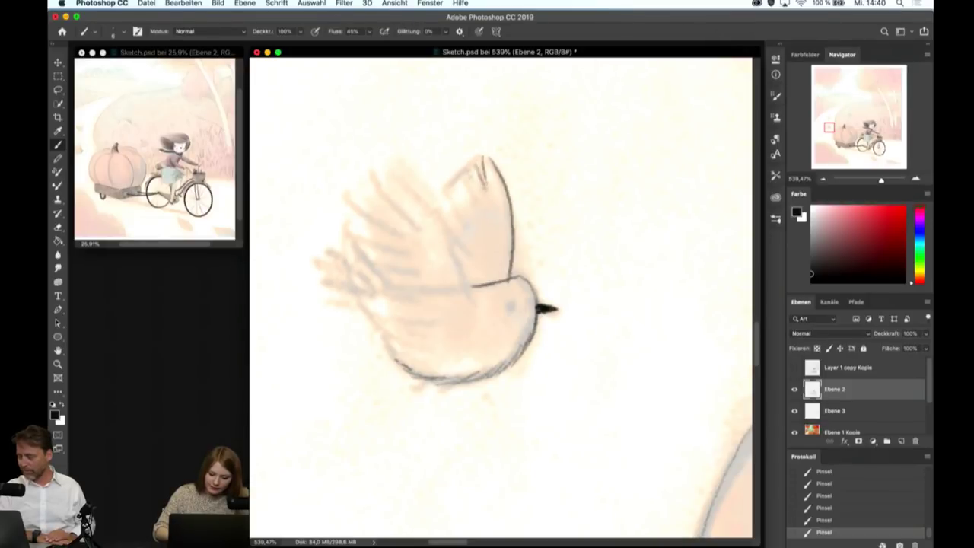
mouse_move(481, 164)
left_mouse_down()
mouse_move(458, 218)
mouse_move(470, 225)
left_mouse_up()
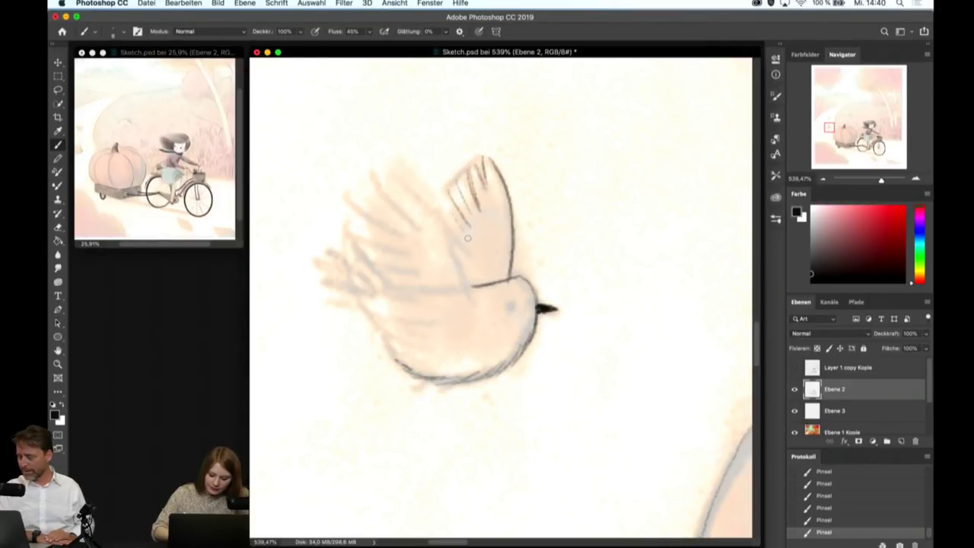
left_click_drag(399, 169, 474, 304)
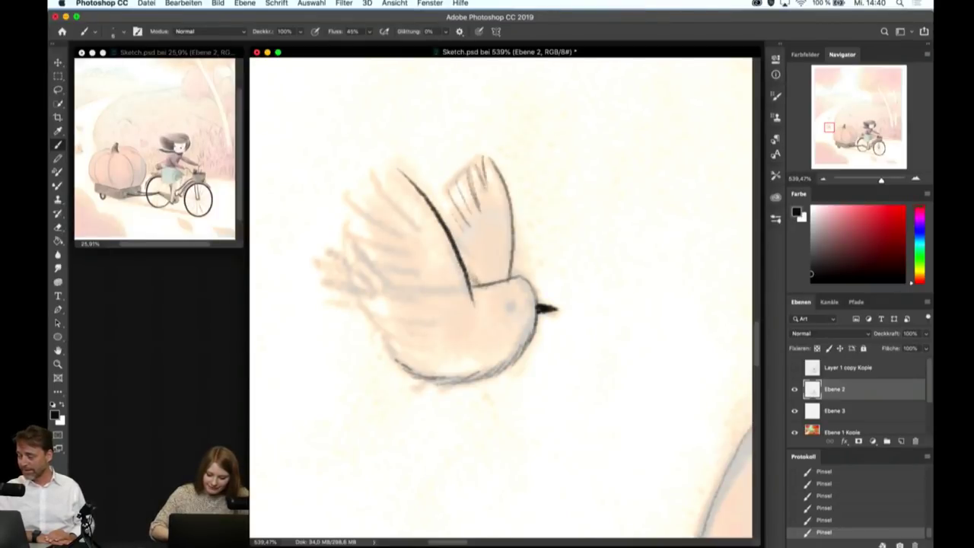
left_click_drag(463, 251, 493, 283)
left_click_drag(472, 223, 503, 279)
mouse_move(495, 207)
left_mouse_down()
mouse_move(507, 271)
mouse_move(499, 205)
left_mouse_up()
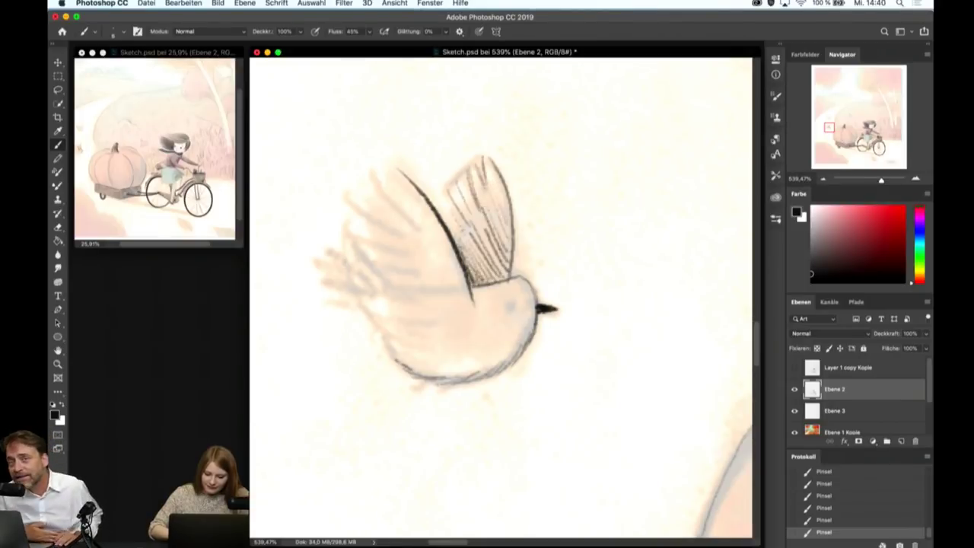
mouse_move(463, 286)
left_mouse_down()
mouse_move(472, 245)
mouse_move(496, 239)
left_mouse_up()
left_click_drag(505, 277, 498, 242)
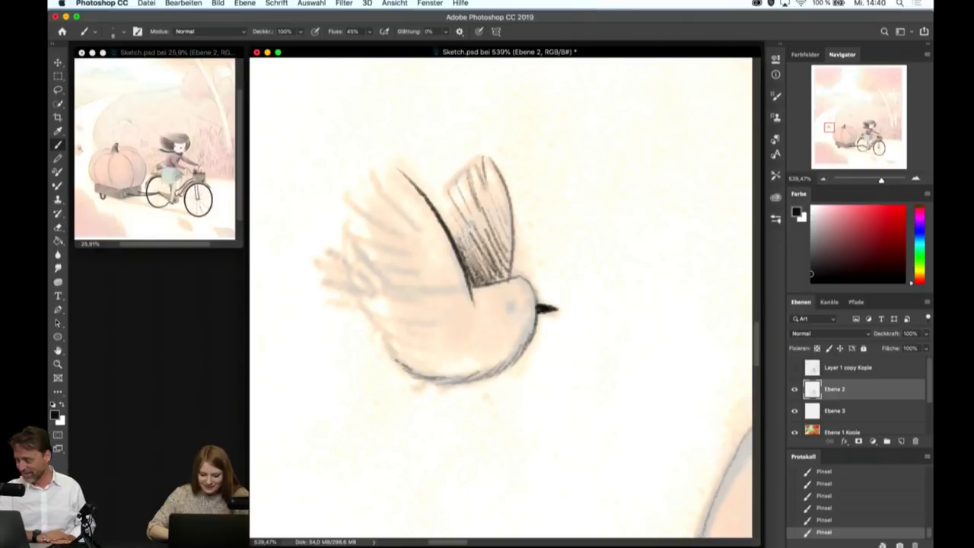
mouse_move(465, 282)
left_mouse_down()
mouse_move(492, 230)
mouse_move(441, 198)
left_mouse_up()
mouse_move(472, 230)
left_mouse_down()
mouse_move(447, 184)
mouse_move(466, 167)
left_mouse_up()
left_click_drag(495, 207, 485, 160)
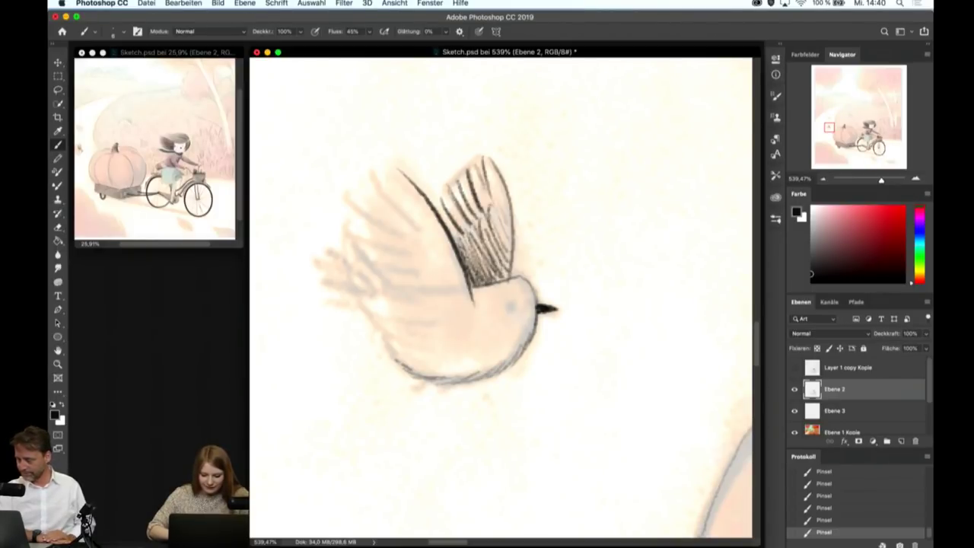
- Ink the rear left wing's edge, feather lines and bottom feather
left_click_drag(384, 174, 429, 233)
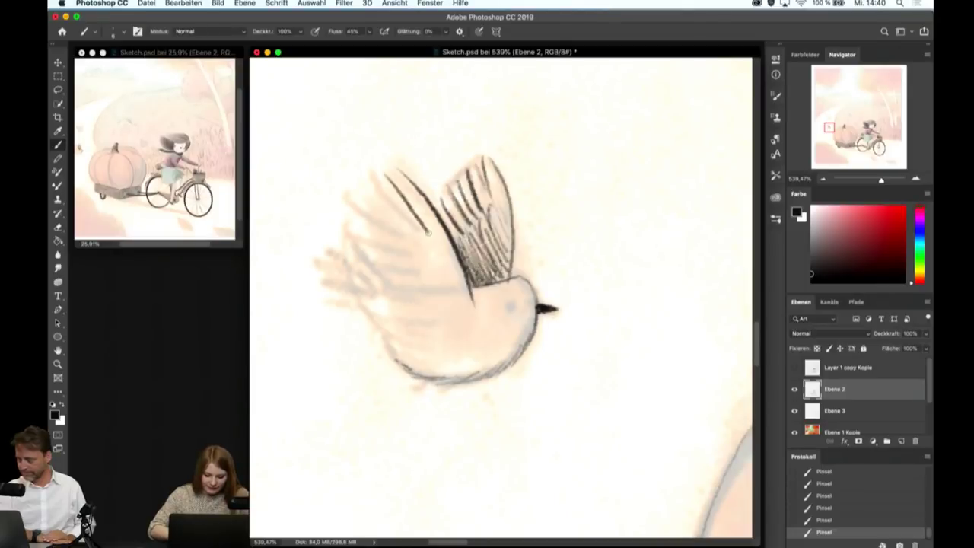
left_click_drag(371, 174, 418, 234)
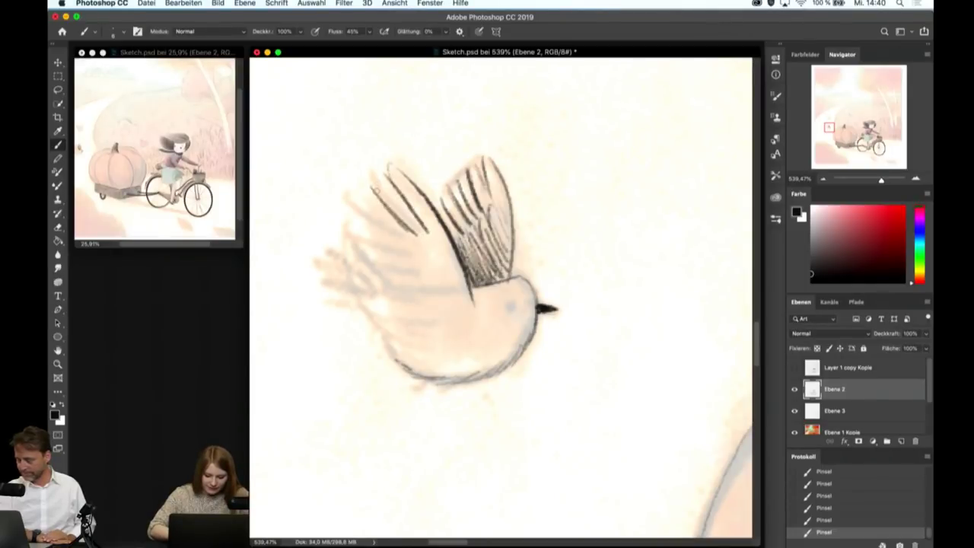
left_click_drag(356, 206, 419, 246)
mouse_move(354, 226)
left_mouse_down()
mouse_move(411, 251)
mouse_move(438, 318)
left_mouse_up()
left_click_drag(388, 333, 433, 329)
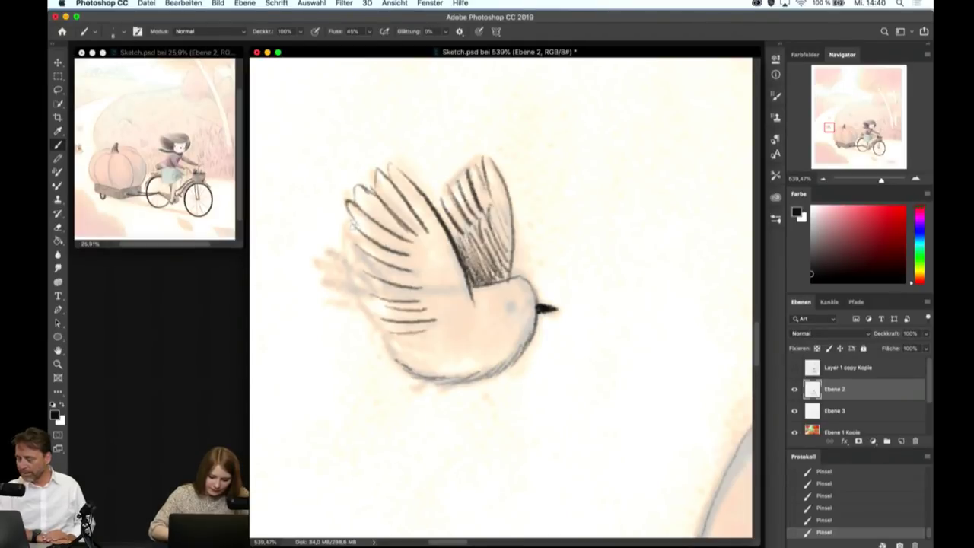
left_click_drag(356, 250, 386, 284)
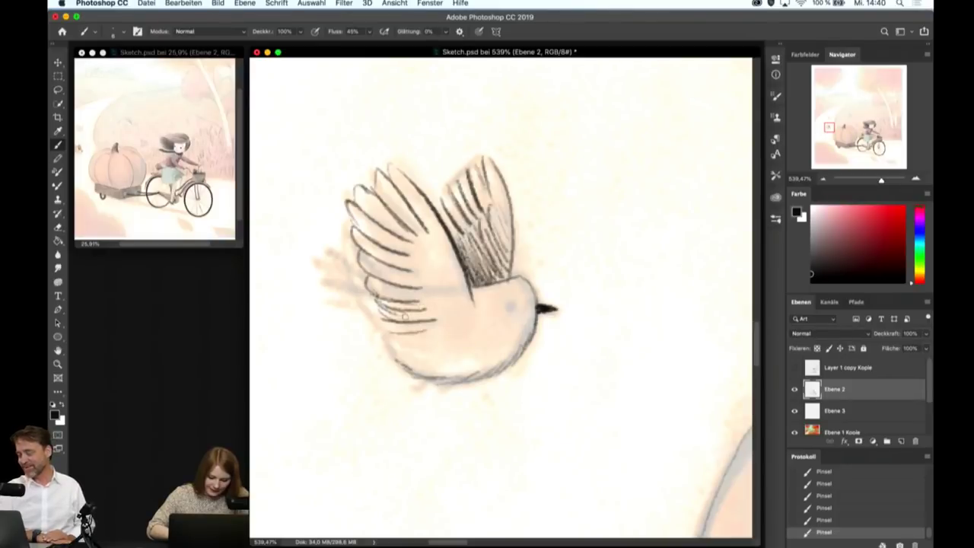
left_click_drag(385, 324, 432, 332)
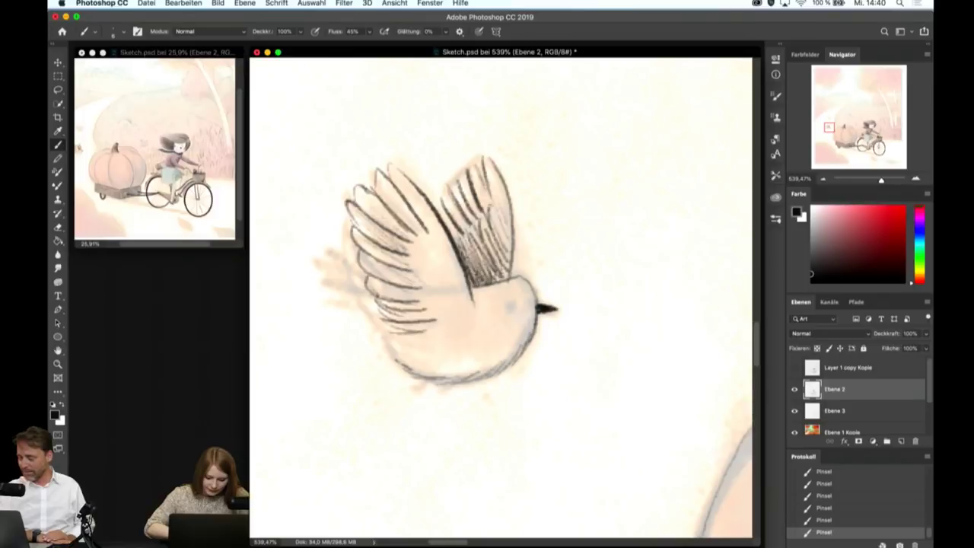
- Add a light patch and extend feathers at the left wing's lower left
left_click_drag(411, 228, 440, 216)
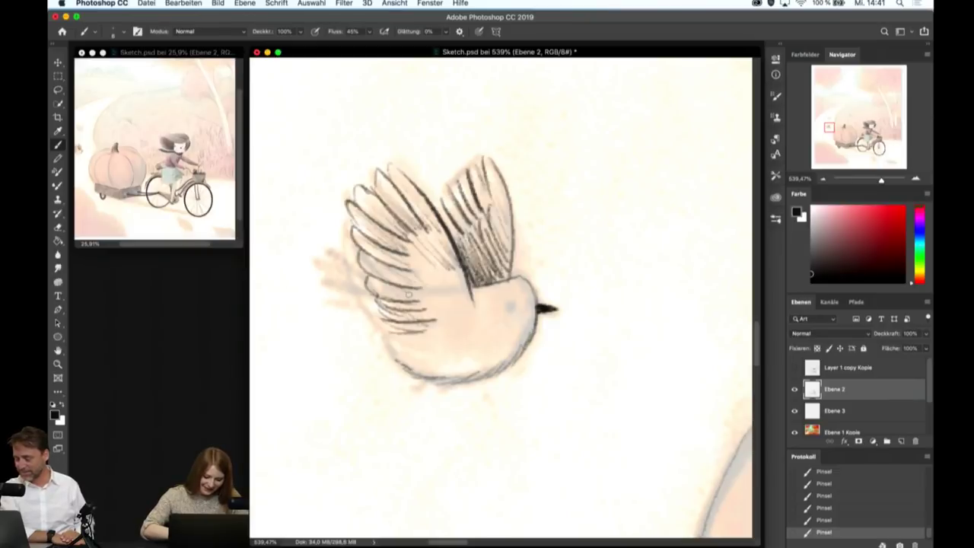
left_click_drag(382, 337, 317, 284)
left_click_drag(381, 318, 321, 281)
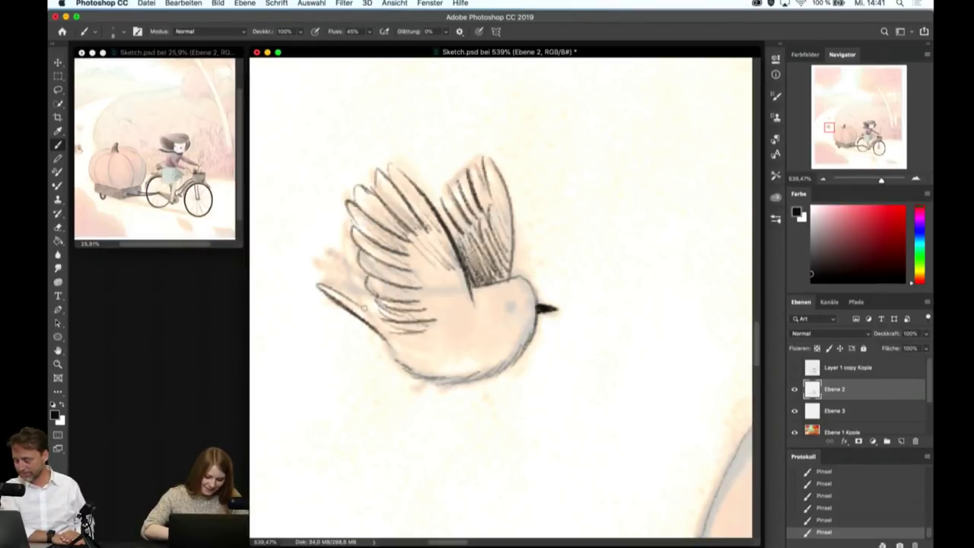
mouse_move(362, 307)
left_mouse_down()
mouse_move(323, 269)
mouse_move(339, 257)
left_mouse_up()
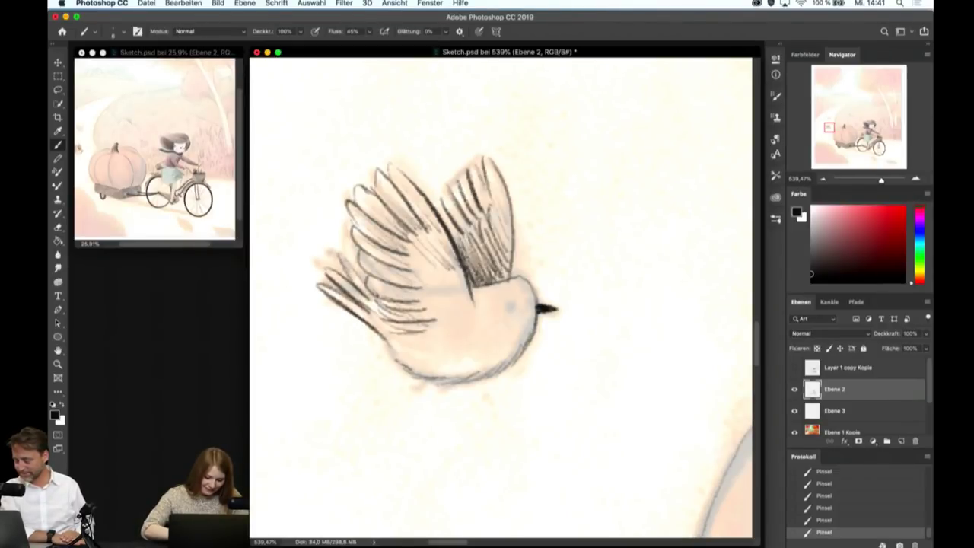
left_click_drag(333, 300, 310, 289)
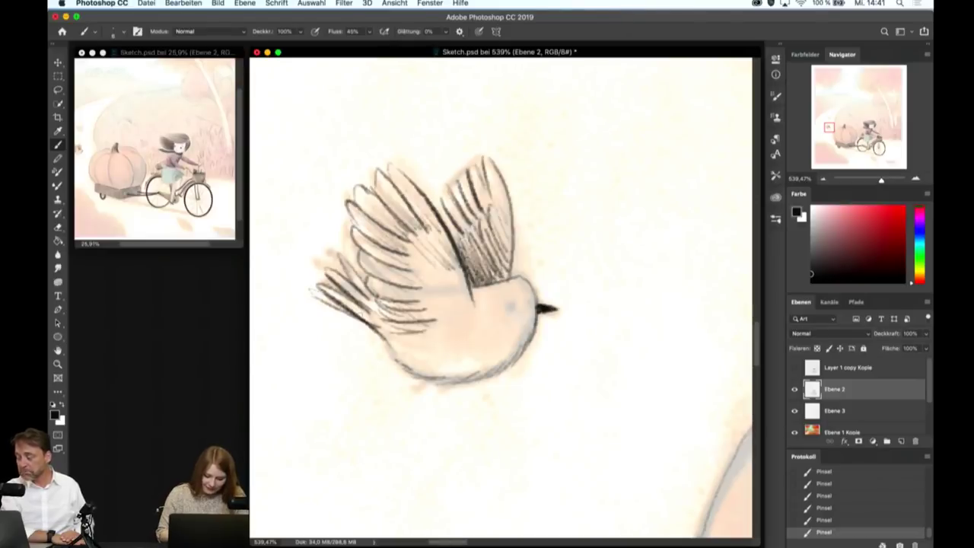
- Dot in the bird's eye and hatch shading across its chest and belly
left_click(509, 305)
left_click_drag(530, 310, 502, 369)
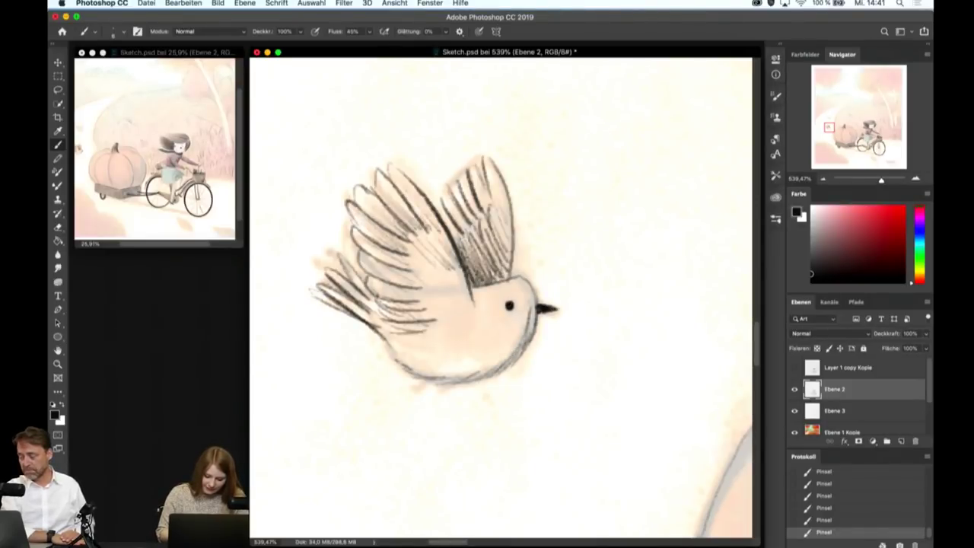
mouse_move(516, 336)
left_mouse_down()
mouse_move(466, 376)
mouse_move(436, 376)
left_mouse_up()
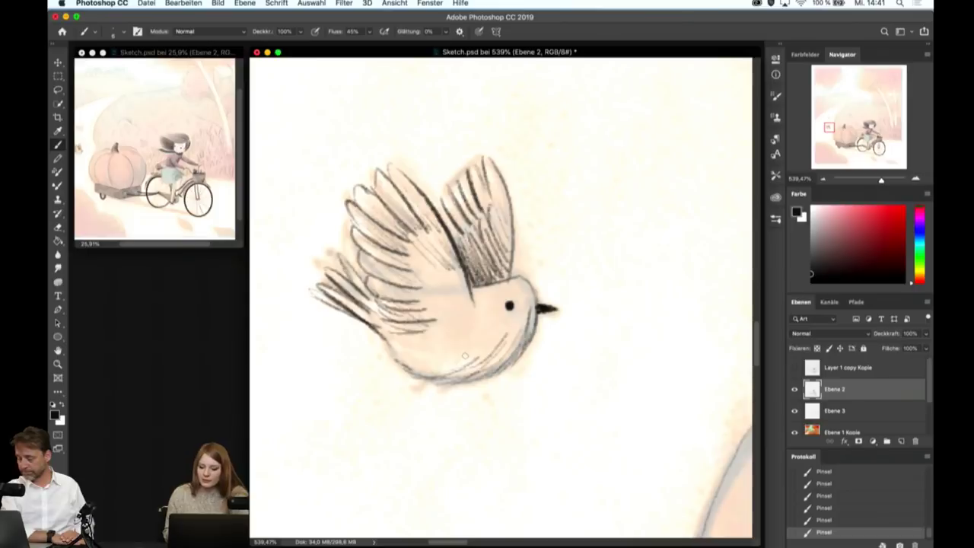
mouse_move(508, 336)
left_mouse_down()
mouse_move(483, 365)
mouse_move(417, 371)
left_mouse_up()
left_click_drag(454, 355, 399, 361)
mouse_move(469, 329)
left_mouse_down()
mouse_move(429, 343)
mouse_move(399, 334)
left_mouse_up()
left_click_drag(501, 299, 420, 330)
left_click_drag(504, 314, 456, 350)
mouse_move(526, 292)
left_mouse_down()
mouse_move(484, 344)
mouse_move(519, 343)
left_mouse_up()
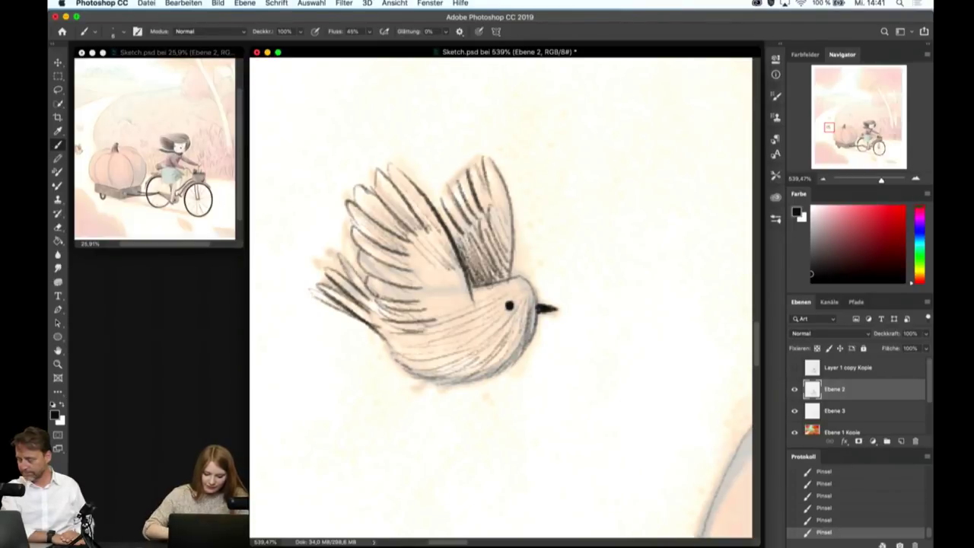
- Darken the body between the wings and deepen the lower-belly hatching
left_click_drag(458, 293, 420, 314)
mouse_move(471, 259)
left_mouse_down()
mouse_move(410, 305)
mouse_move(419, 309)
mouse_move(378, 298)
left_mouse_up()
left_click_drag(414, 262, 364, 295)
mouse_move(485, 288)
left_mouse_down()
mouse_move(457, 240)
mouse_move(464, 235)
left_mouse_up()
left_click_drag(509, 262, 478, 239)
mouse_move(457, 347)
left_mouse_down()
mouse_move(393, 382)
mouse_move(426, 379)
left_mouse_up()
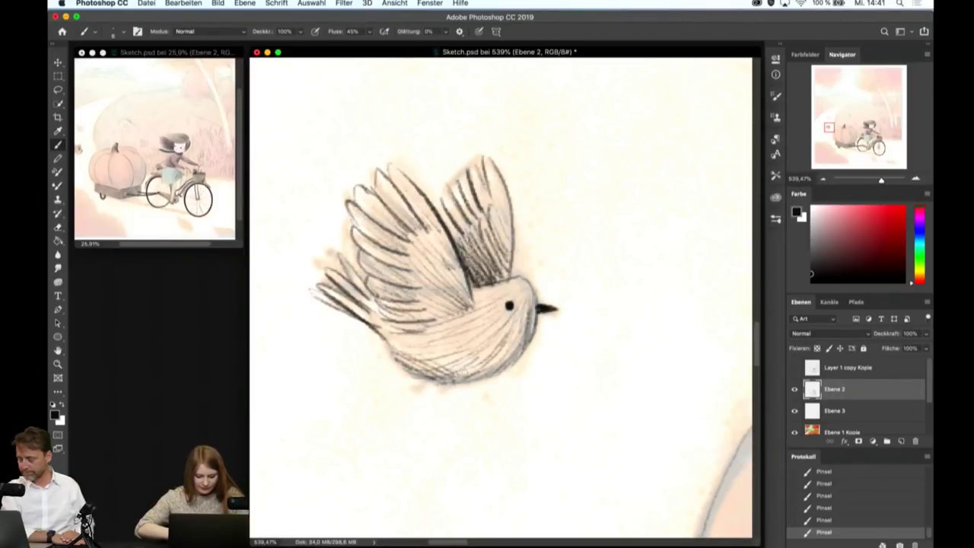
mouse_move(489, 351)
left_mouse_down()
mouse_move(412, 376)
mouse_move(434, 368)
left_mouse_up()
mouse_move(437, 330)
left_mouse_down()
mouse_move(382, 362)
mouse_move(405, 352)
left_mouse_up()
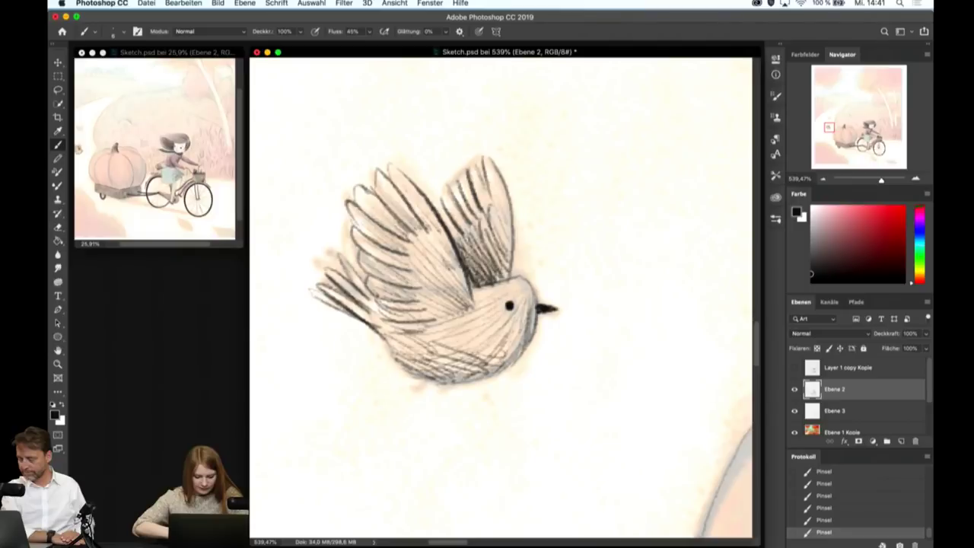
left_click_drag(505, 352, 445, 367)
mouse_move(515, 335)
left_mouse_down()
mouse_move(441, 363)
mouse_move(405, 394)
left_mouse_up()
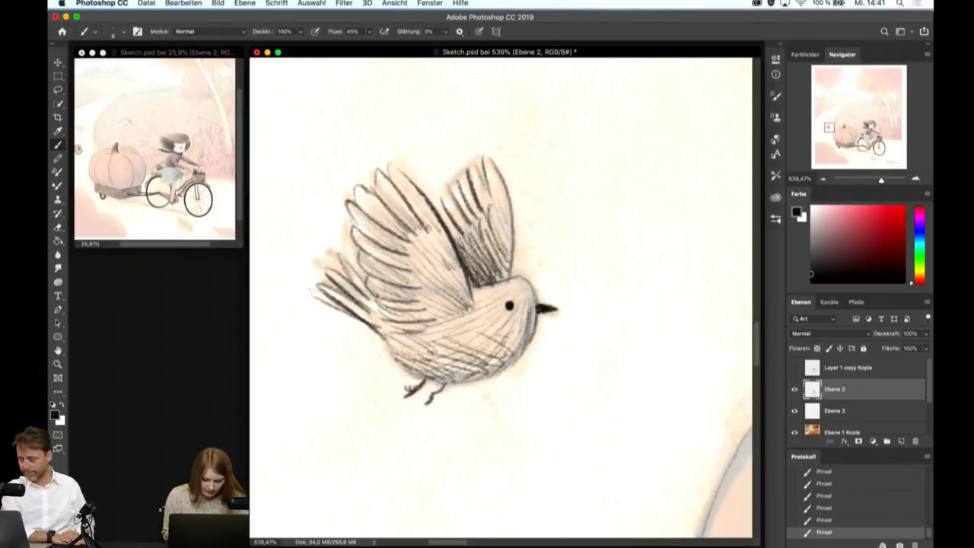
- Zoom in, draw the bird's toes, darken the belly outline and crosshatch the belly
scroll(435, 406, "up", 3)
mouse_move(429, 380)
left_mouse_down()
mouse_move(409, 395)
mouse_move(417, 385)
left_mouse_up()
left_click_drag(606, 245, 546, 330)
mouse_move(581, 280)
left_mouse_down()
mouse_move(521, 352)
mouse_move(459, 353)
left_mouse_up()
mouse_move(519, 305)
left_mouse_down()
mouse_move(402, 347)
mouse_move(383, 330)
left_mouse_up()
left_click_drag(462, 306, 365, 323)
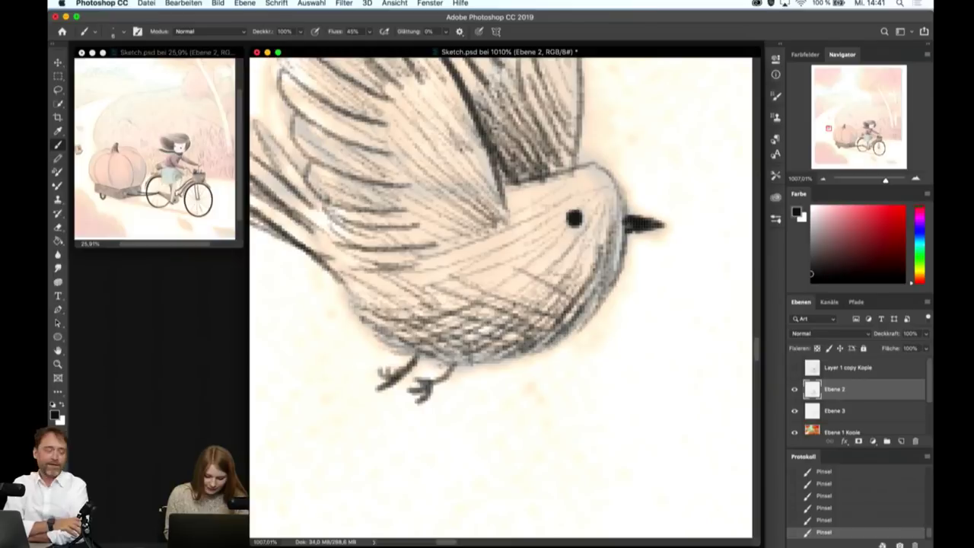
left_click_drag(440, 288, 367, 300)
mouse_move(429, 276)
left_mouse_down()
mouse_move(349, 294)
mouse_move(370, 286)
left_mouse_up()
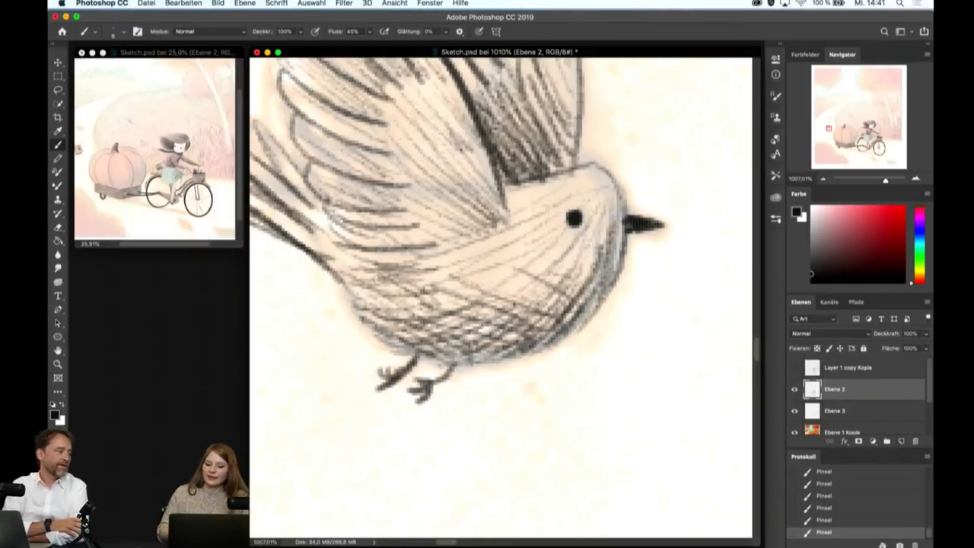
- Zoom in on the small bird above the pumpkin and ink its lower feather edge and back line
scroll(609, 301, "down", 2)
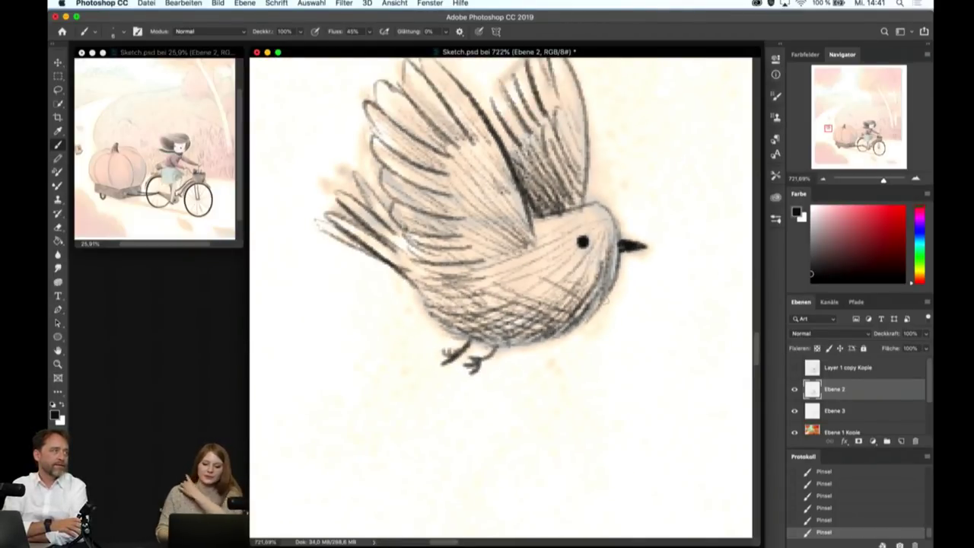
scroll(519, 183, "down", 3)
scroll(519, 183, "down", 2)
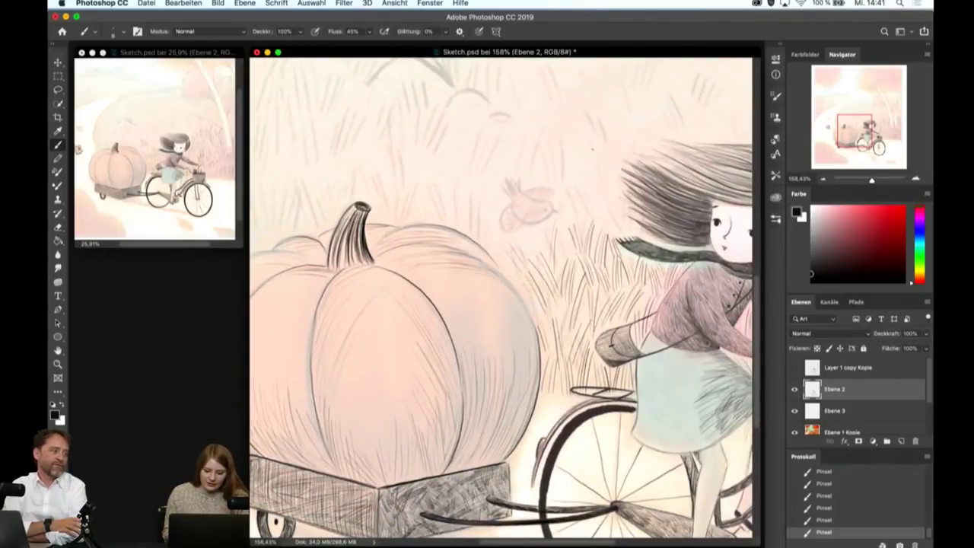
scroll(532, 190, "up", 2)
scroll(533, 191, "up", 2)
scroll(597, 283, "up", 1)
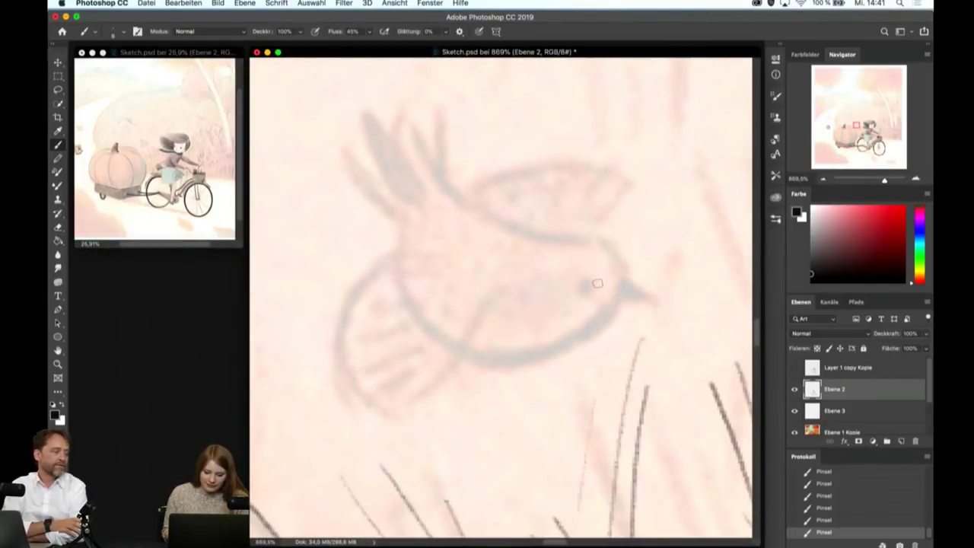
left_click_drag(508, 290, 395, 421)
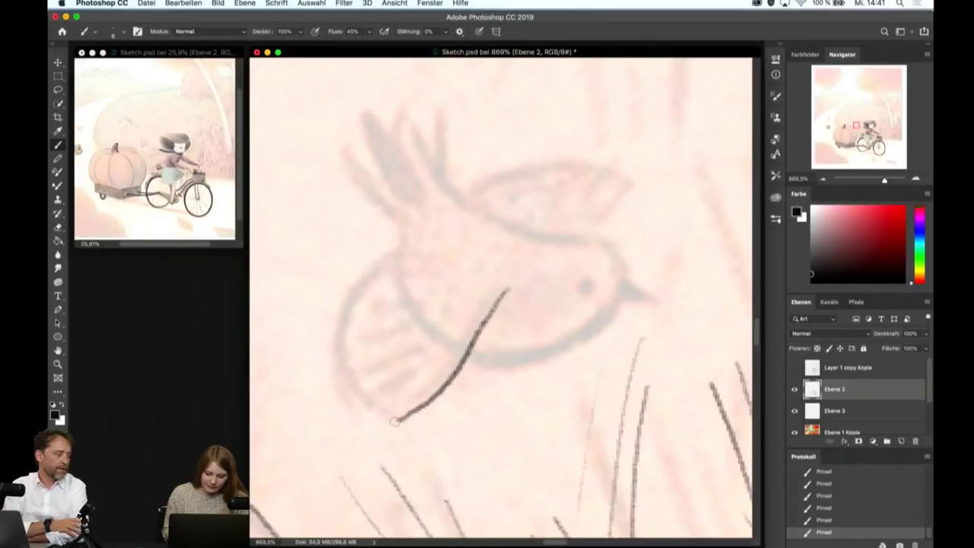
left_click_drag(583, 239, 631, 181)
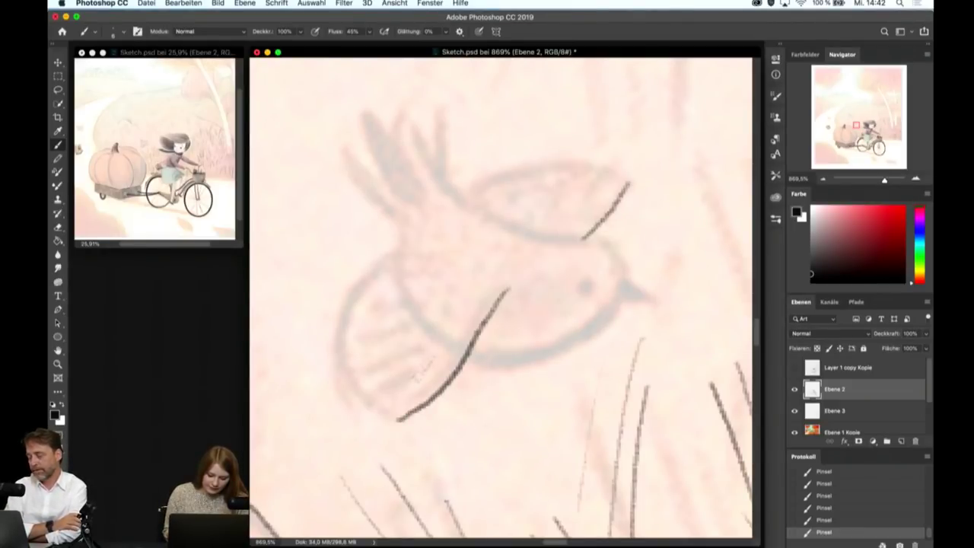
- Ink a fan of stacked parallel feather lines on the wing, topped with a zigzag edge
left_click_drag(431, 363, 374, 414)
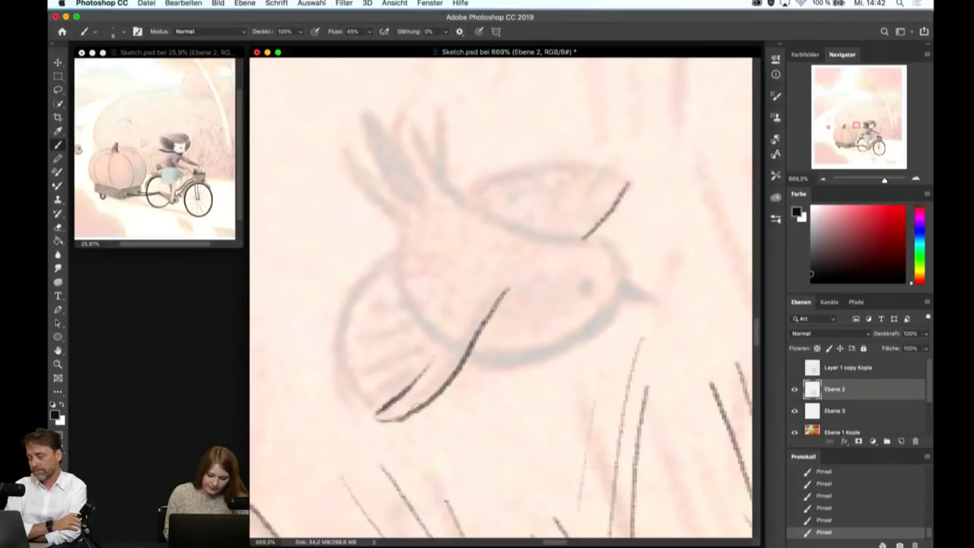
left_click_drag(423, 351, 360, 393)
left_click_drag(415, 335, 337, 380)
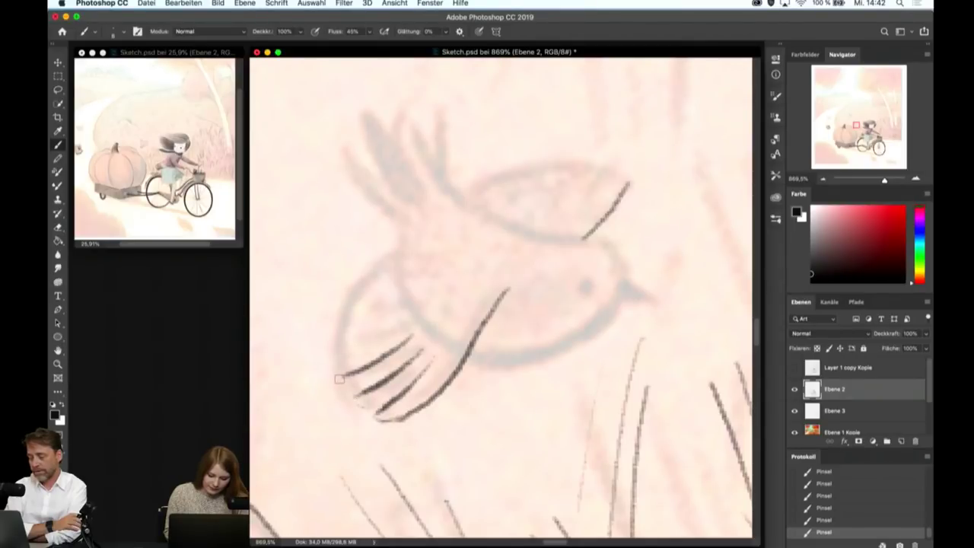
left_click_drag(410, 324, 334, 353)
mouse_move(412, 304)
left_mouse_down()
mouse_move(337, 324)
mouse_move(336, 342)
left_mouse_up()
left_click_drag(413, 289, 349, 304)
left_click_drag(379, 294, 352, 317)
left_click_drag(415, 279, 373, 287)
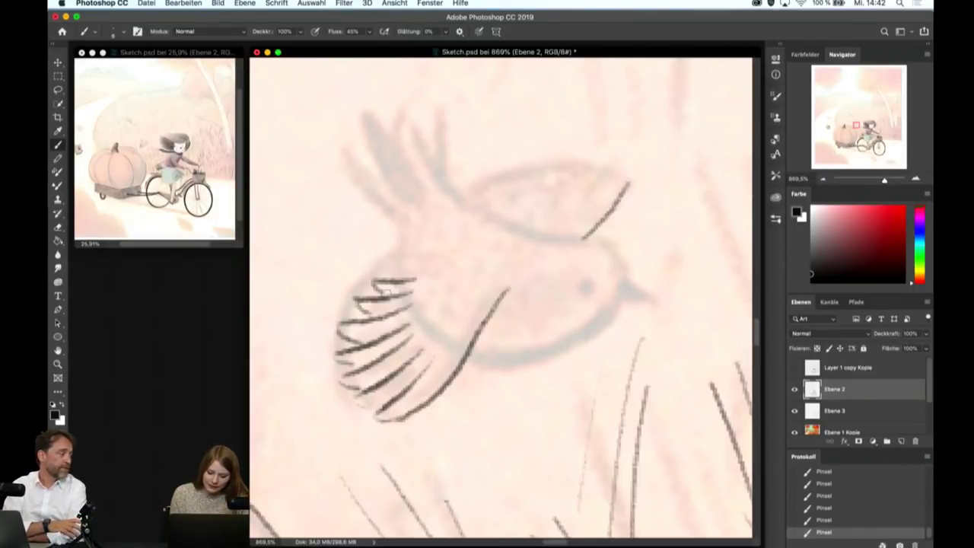
left_click_drag(420, 265, 395, 278)
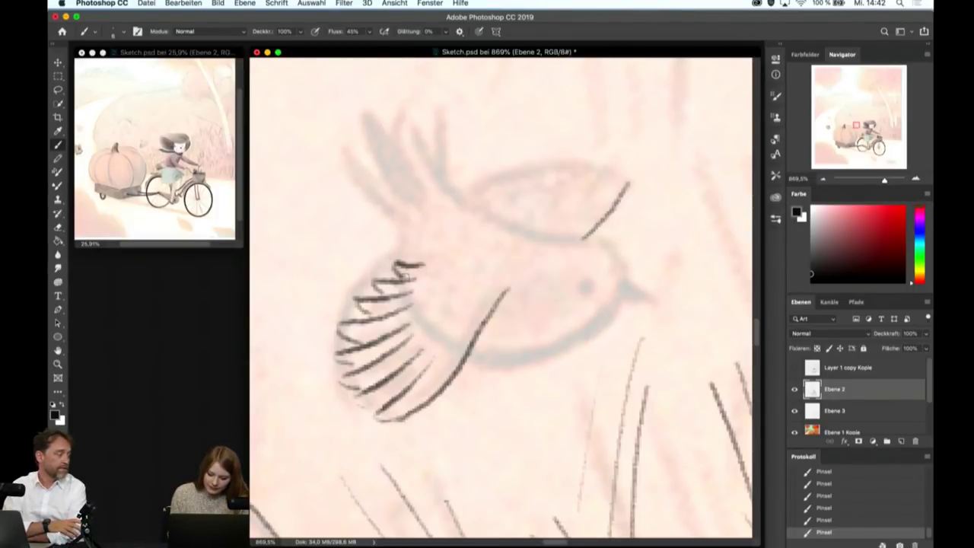
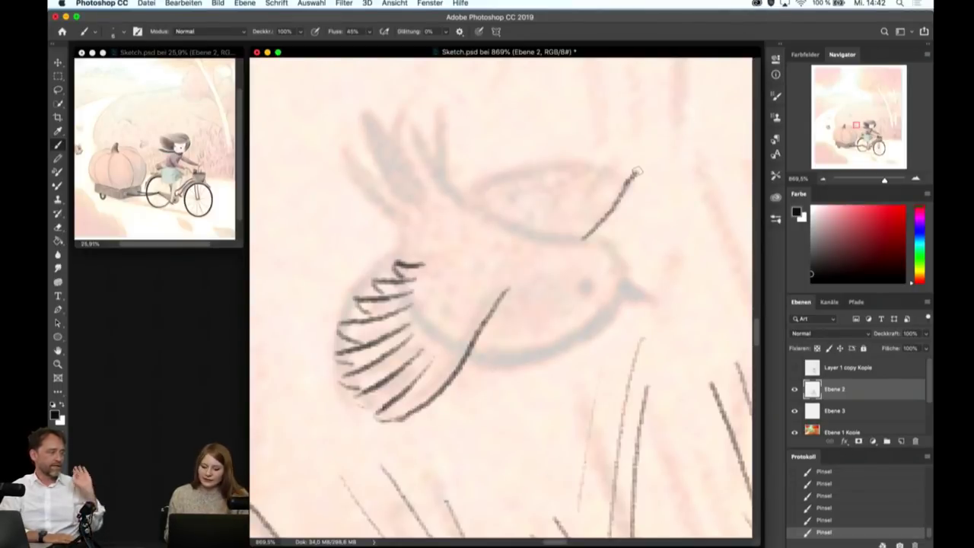
- Outline the raised wing's leading edge and feather-loop tip, and scallop the lower wing's edge
mouse_move(633, 171)
left_mouse_down()
mouse_move(594, 199)
mouse_move(624, 163)
mouse_move(575, 204)
left_mouse_up()
mouse_move(601, 157)
left_mouse_down()
mouse_move(556, 204)
mouse_move(563, 174)
mouse_move(535, 204)
left_mouse_up()
mouse_move(553, 161)
left_mouse_down()
mouse_move(524, 203)
mouse_move(518, 176)
mouse_move(507, 216)
mouse_move(491, 214)
left_mouse_up()
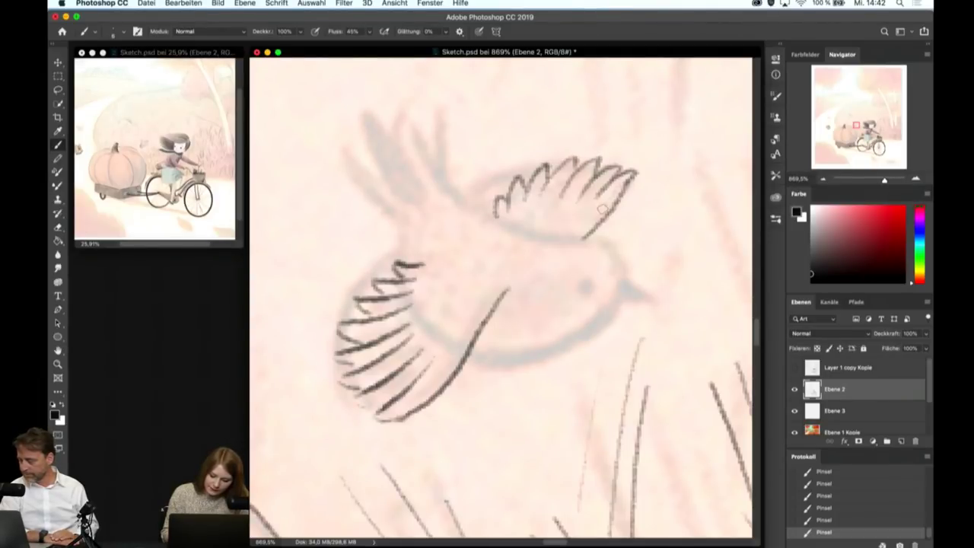
mouse_move(418, 265)
left_mouse_down()
mouse_move(431, 297)
mouse_move(417, 335)
left_mouse_up()
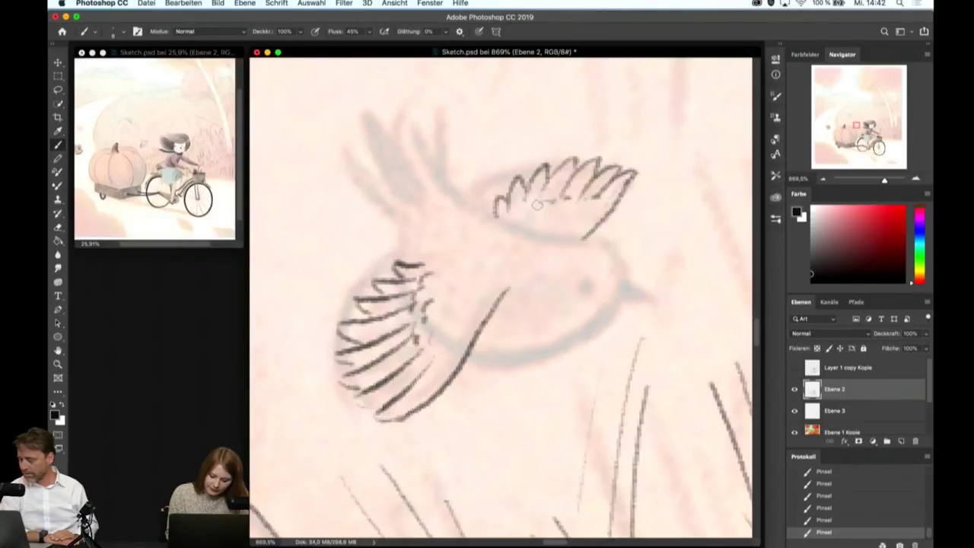
- Hatch feather lines across the inside of the raised wing
mouse_move(616, 179)
left_mouse_down()
mouse_move(579, 233)
mouse_move(566, 227)
left_mouse_up()
mouse_move(587, 175)
left_mouse_down()
mouse_move(561, 222)
mouse_move(545, 219)
left_mouse_up()
left_click_drag(554, 189, 516, 224)
mouse_move(530, 182)
left_mouse_down()
mouse_move(509, 218)
mouse_move(442, 99)
mouse_move(464, 202)
left_mouse_up()
- Ink the bird's tail feathers with dark strokes, including the leftmost ones
left_click_drag(438, 102, 434, 180)
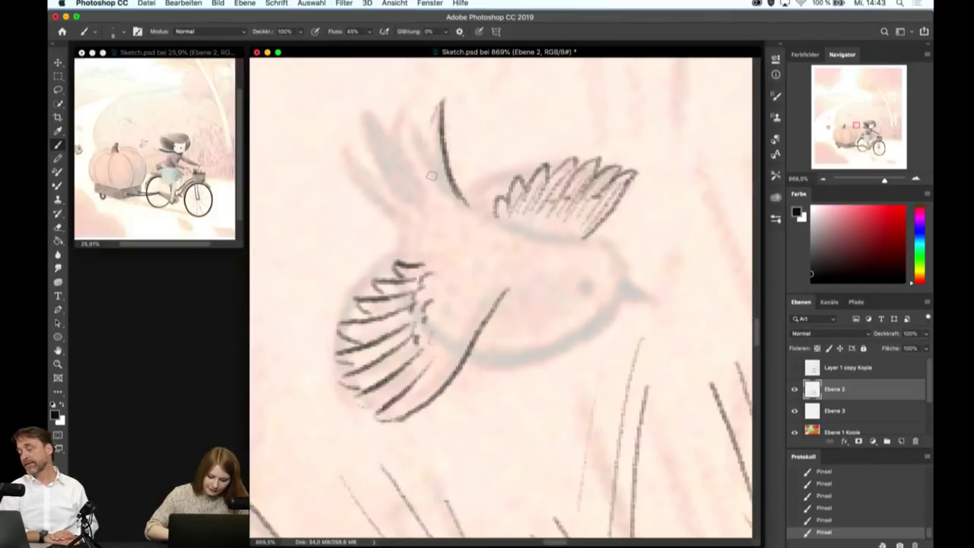
left_click_drag(423, 127, 445, 192)
left_click_drag(421, 97, 423, 188)
left_click_drag(402, 129, 417, 198)
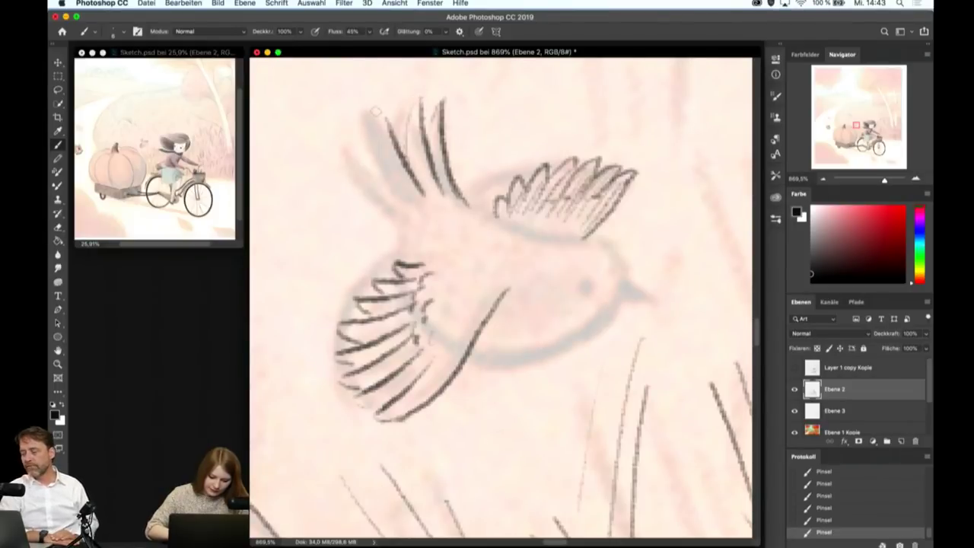
left_click_drag(375, 140, 411, 206)
left_click_drag(373, 119, 417, 221)
mouse_move(352, 145)
left_mouse_down()
mouse_move(417, 214)
mouse_move(402, 226)
mouse_move(343, 137)
left_mouse_up()
- Connect the tail to the body and outline the bird's back and belly curve
left_click_drag(396, 223, 411, 261)
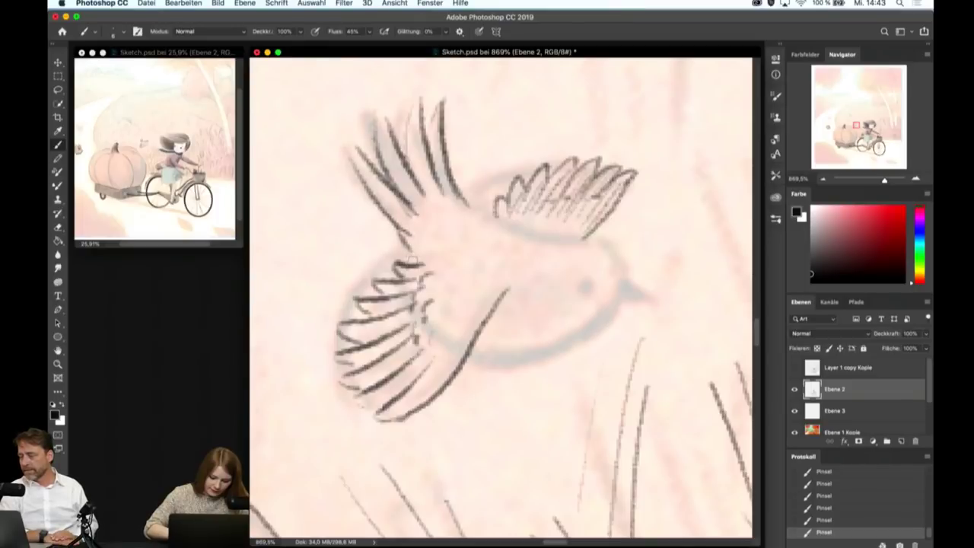
mouse_move(472, 204)
left_mouse_down()
mouse_move(548, 236)
mouse_move(609, 245)
mouse_move(597, 339)
left_mouse_up()
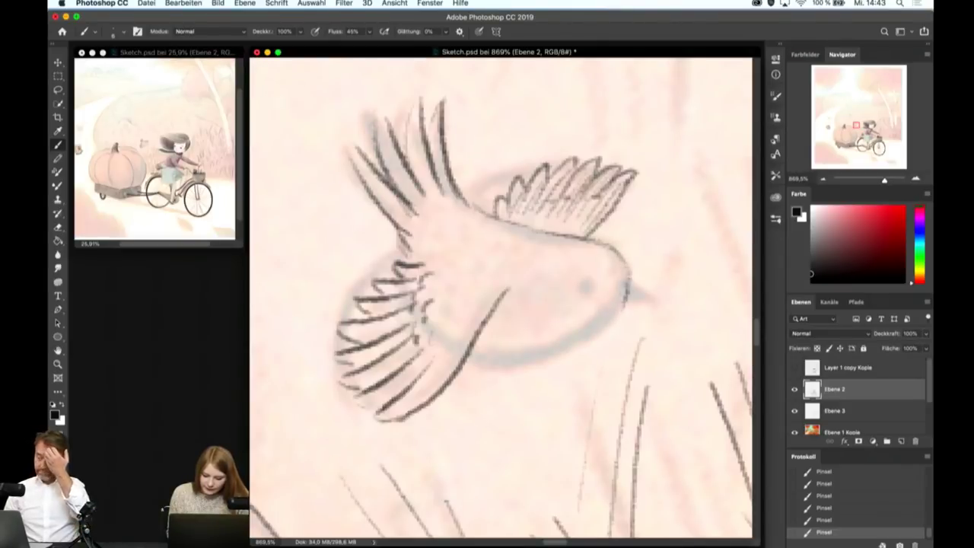
mouse_move(624, 298)
left_mouse_down()
mouse_move(601, 335)
mouse_move(525, 368)
mouse_move(471, 364)
left_mouse_up()
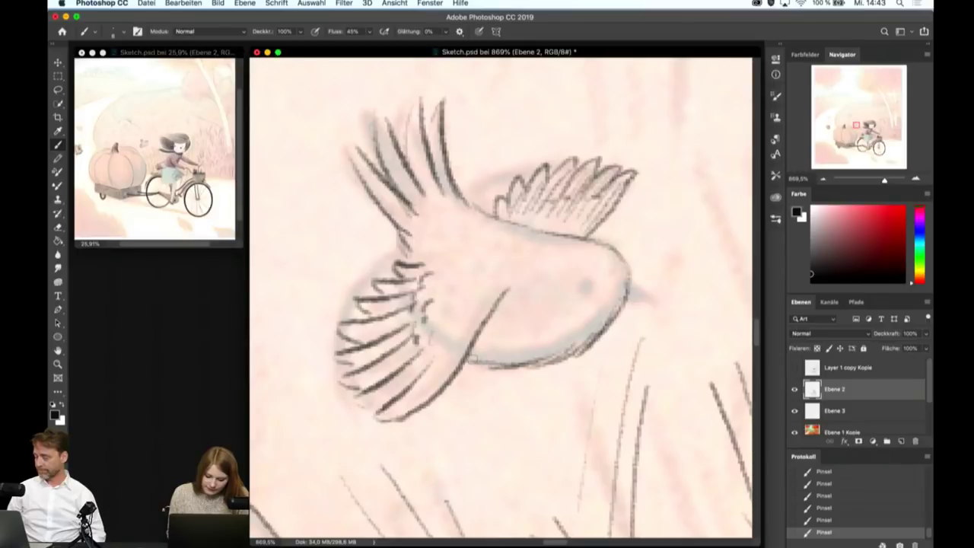
- Dot in the bird's eye, draw a pointed beak, and shade the belly underside
left_click(590, 287)
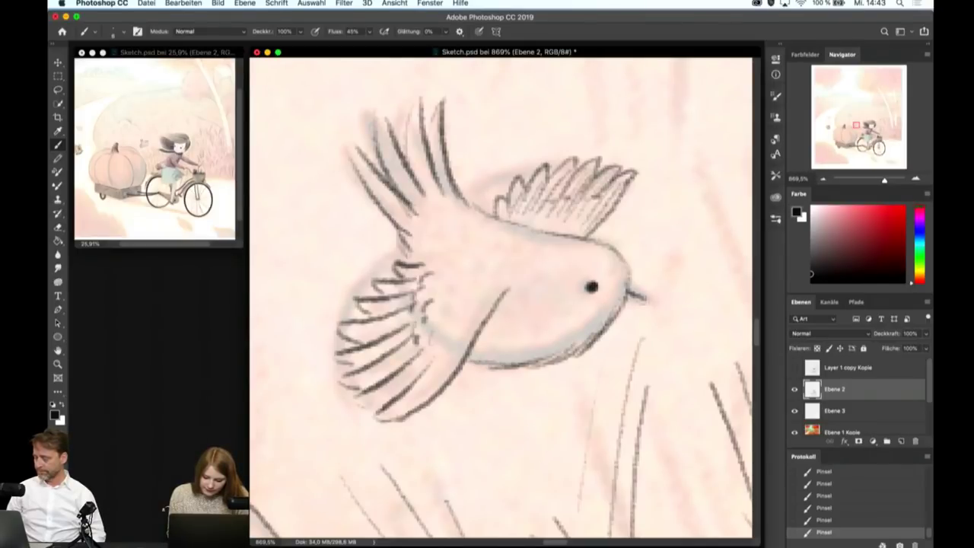
mouse_move(629, 291)
left_mouse_down()
mouse_move(656, 303)
mouse_move(623, 307)
left_mouse_up()
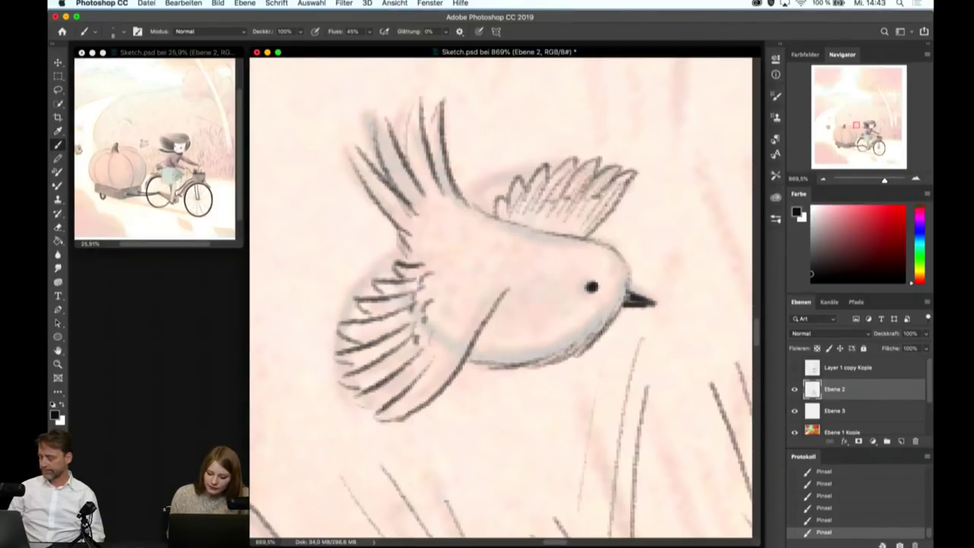
left_click_drag(567, 350, 476, 367)
left_click_drag(533, 344, 476, 368)
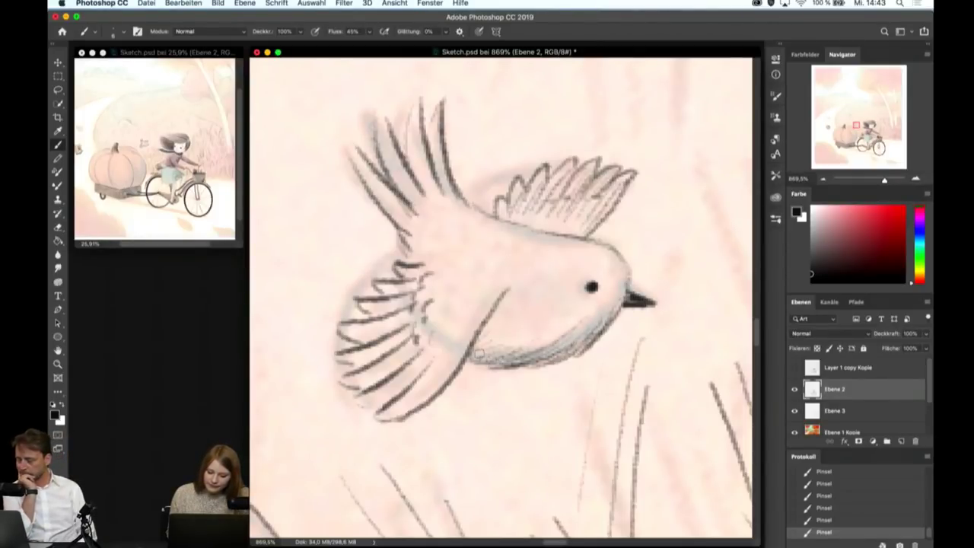
- Strengthen the tail feathers with additional dark strokes
left_click_drag(440, 128, 454, 194)
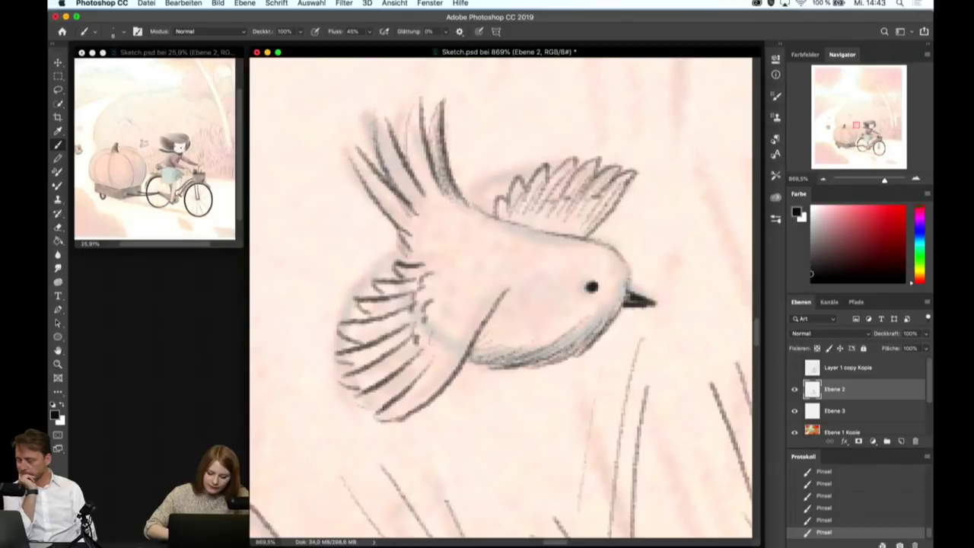
mouse_move(417, 116)
left_mouse_down()
mouse_move(440, 199)
mouse_move(428, 200)
left_mouse_up()
left_click_drag(391, 142, 413, 213)
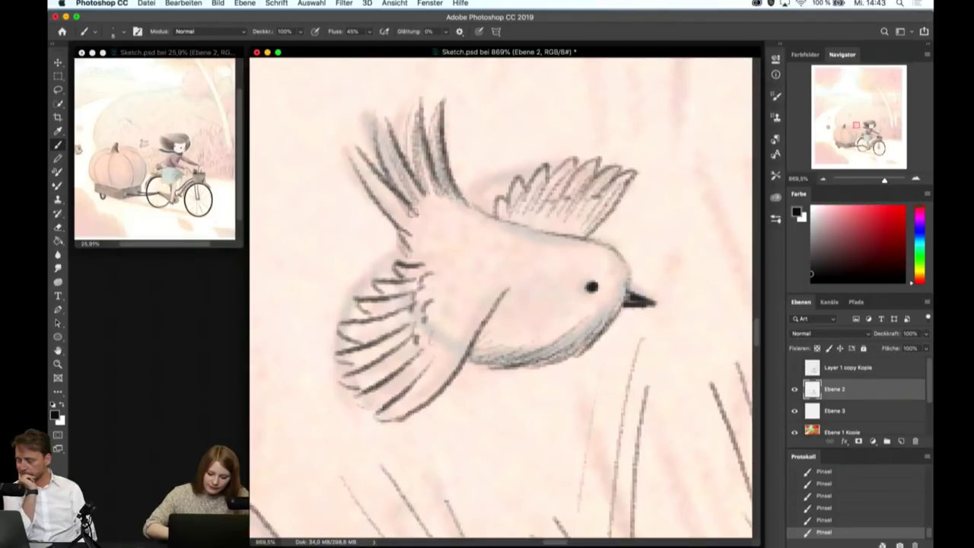
left_click_drag(365, 169, 402, 226)
- Darken the lower wing's top edge and draw dark feather lines across it
mouse_move(397, 267)
left_mouse_down()
mouse_move(435, 271)
mouse_move(376, 292)
mouse_move(355, 312)
left_mouse_up()
left_click_drag(427, 302, 344, 335)
left_click_drag(418, 326, 341, 344)
mouse_move(430, 343)
left_mouse_down()
mouse_move(354, 389)
mouse_move(369, 411)
left_mouse_up()
left_click_drag(464, 350, 396, 422)
mouse_move(475, 303)
left_mouse_down()
mouse_move(407, 331)
mouse_move(400, 312)
left_mouse_up()
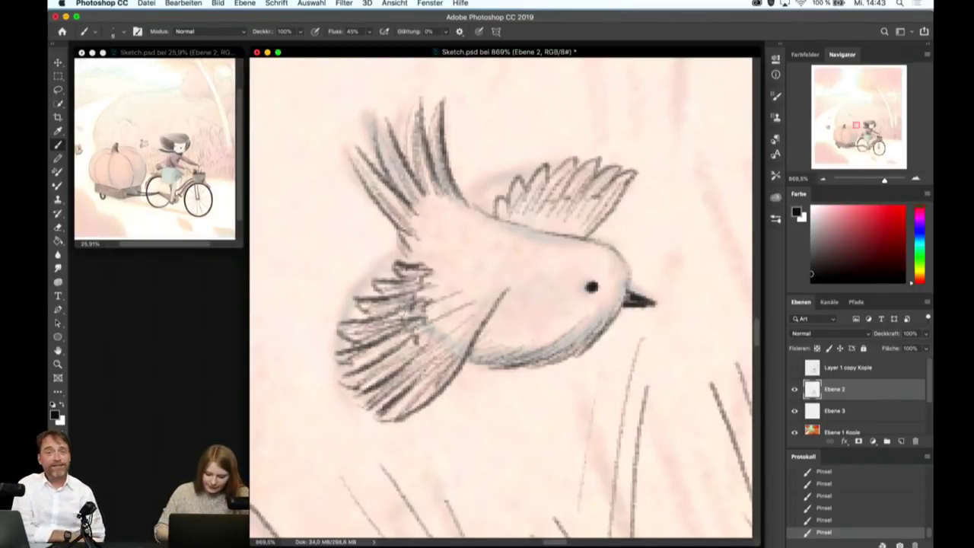
- Hatch the area between the raised wing and the body
left_click_drag(472, 248, 442, 213)
left_click_drag(499, 232, 418, 183)
mouse_move(461, 287)
left_mouse_down()
mouse_move(417, 236)
mouse_move(432, 246)
left_mouse_up()
left_click_drag(533, 275, 485, 245)
left_click_drag(551, 242, 504, 264)
mouse_move(556, 224)
left_mouse_down()
mouse_move(505, 250)
mouse_move(504, 268)
left_mouse_up()
left_click_drag(569, 239, 526, 255)
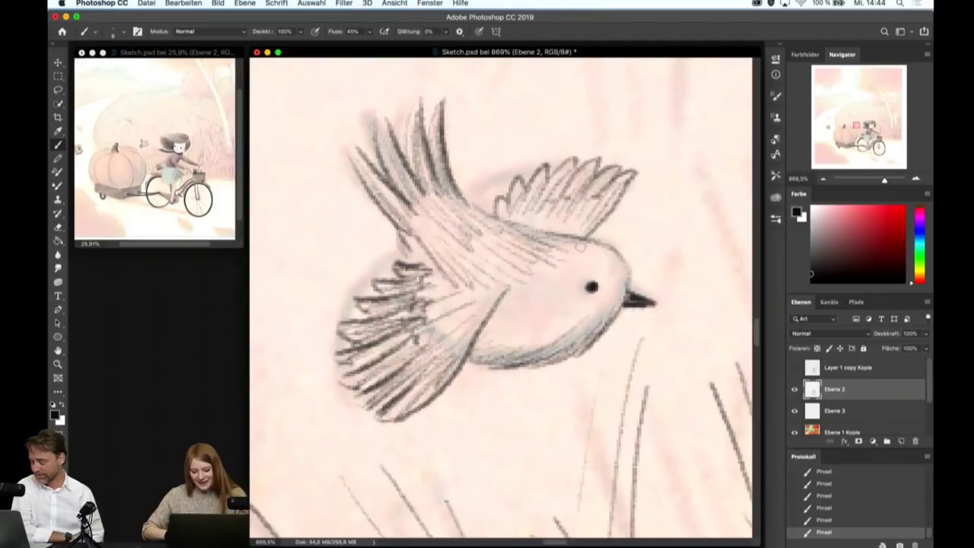
- Reinforce the head edge, darken the wing-body join, and hatch the lower belly
mouse_move(611, 267)
left_mouse_down()
mouse_move(621, 312)
mouse_move(545, 356)
left_mouse_up()
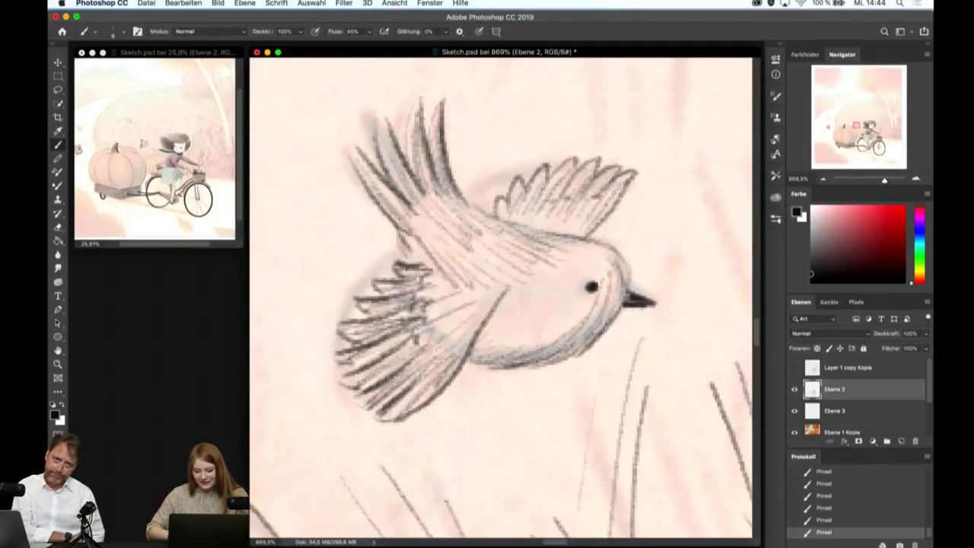
left_click_drag(505, 291, 477, 351)
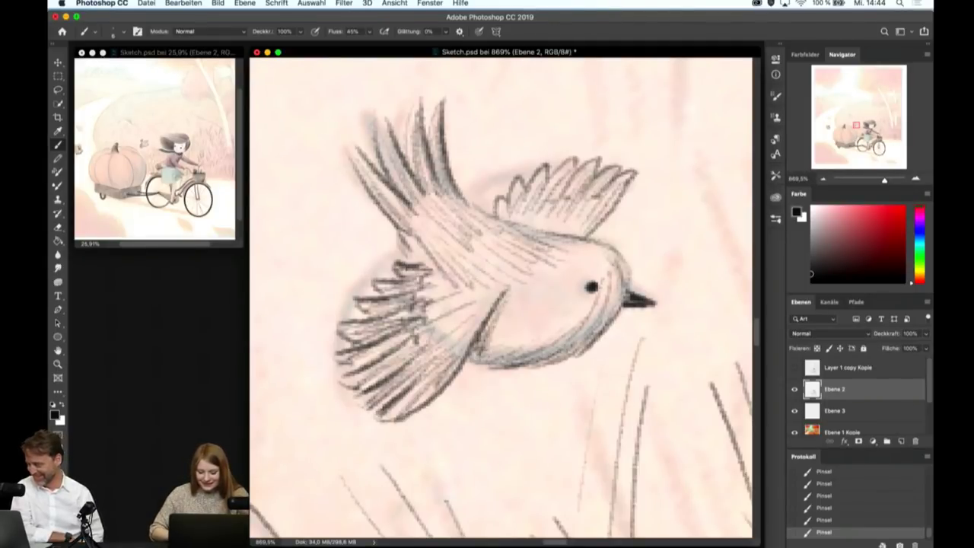
mouse_move(504, 296)
left_mouse_down()
mouse_move(478, 353)
mouse_move(487, 364)
mouse_move(469, 361)
left_mouse_up()
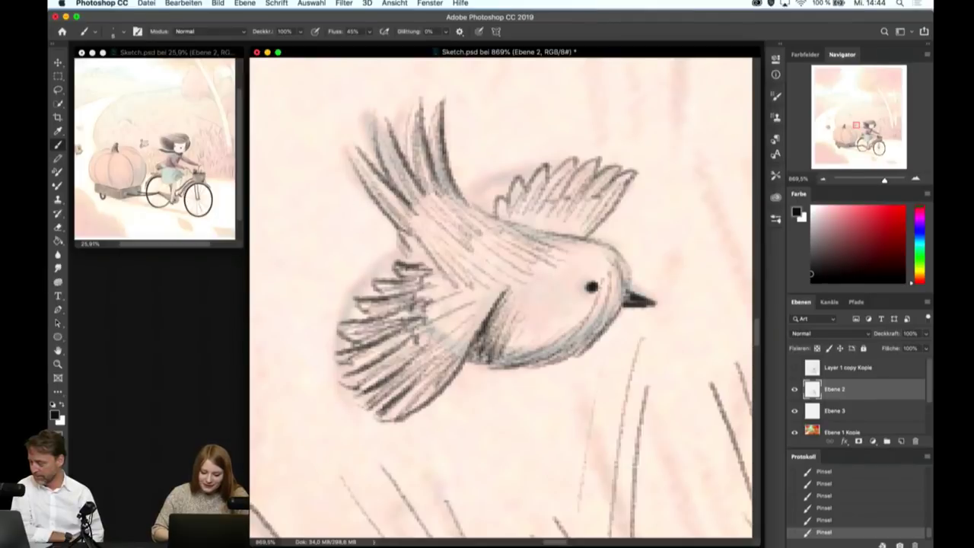
left_click_drag(527, 329, 493, 364)
left_click_drag(556, 335, 508, 364)
mouse_move(542, 304)
left_mouse_down()
mouse_move(506, 339)
mouse_move(515, 357)
left_mouse_up()
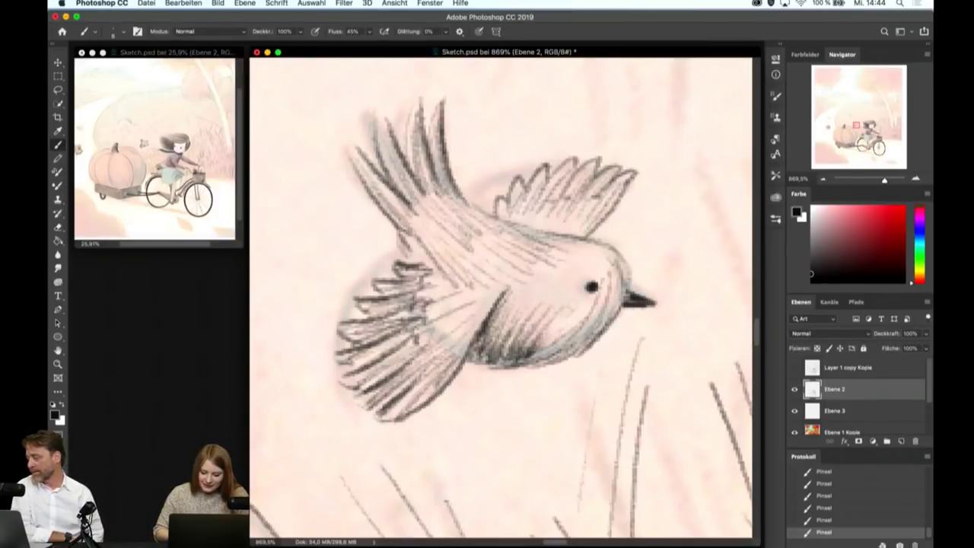
mouse_move(581, 308)
left_mouse_down()
mouse_move(533, 360)
mouse_move(556, 355)
left_mouse_up()
mouse_move(620, 295)
left_mouse_down()
mouse_move(583, 338)
mouse_move(544, 341)
left_mouse_up()
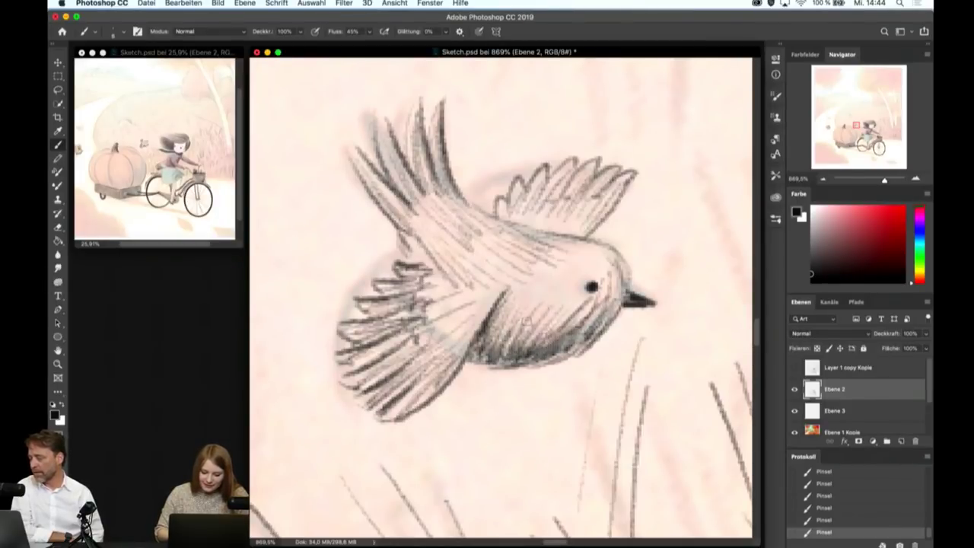
- Hatch the chest below the head and across the lower wing and belly
left_click_drag(545, 304, 526, 317)
left_click_drag(571, 271, 503, 310)
left_click_drag(604, 287, 566, 306)
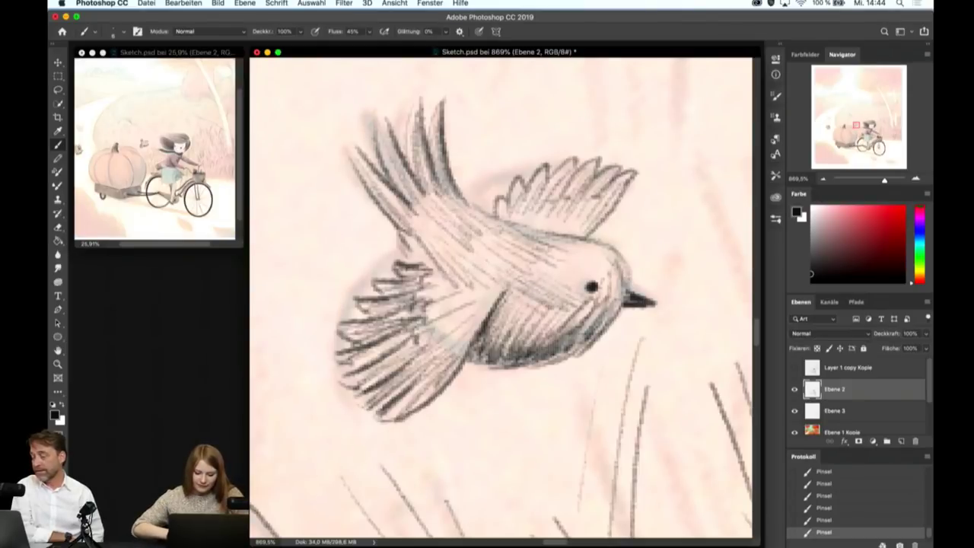
left_click_drag(603, 261, 560, 290)
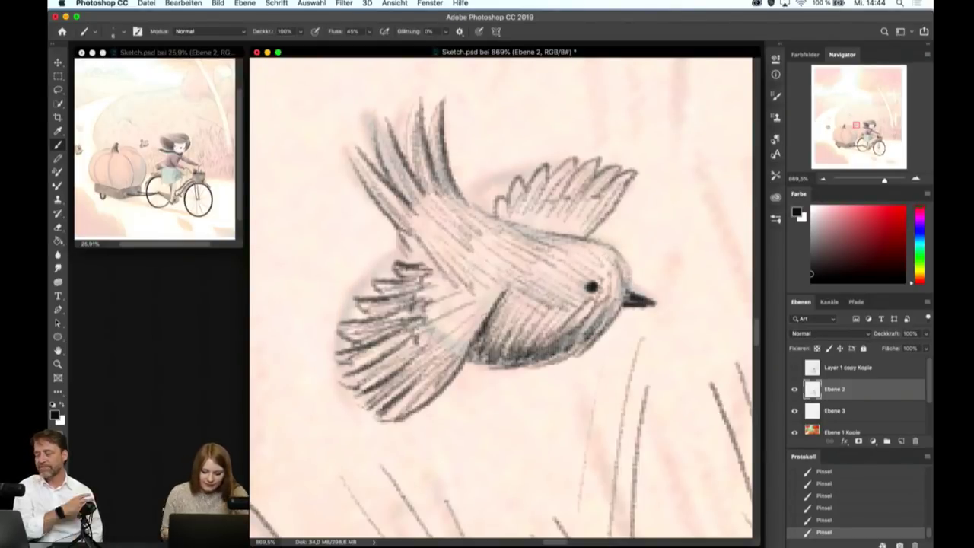
mouse_move(449, 283)
left_mouse_down()
mouse_move(420, 297)
mouse_move(417, 310)
left_mouse_up()
mouse_move(496, 282)
left_mouse_down()
mouse_move(417, 321)
mouse_move(421, 332)
left_mouse_up()
left_click_drag(493, 308, 428, 365)
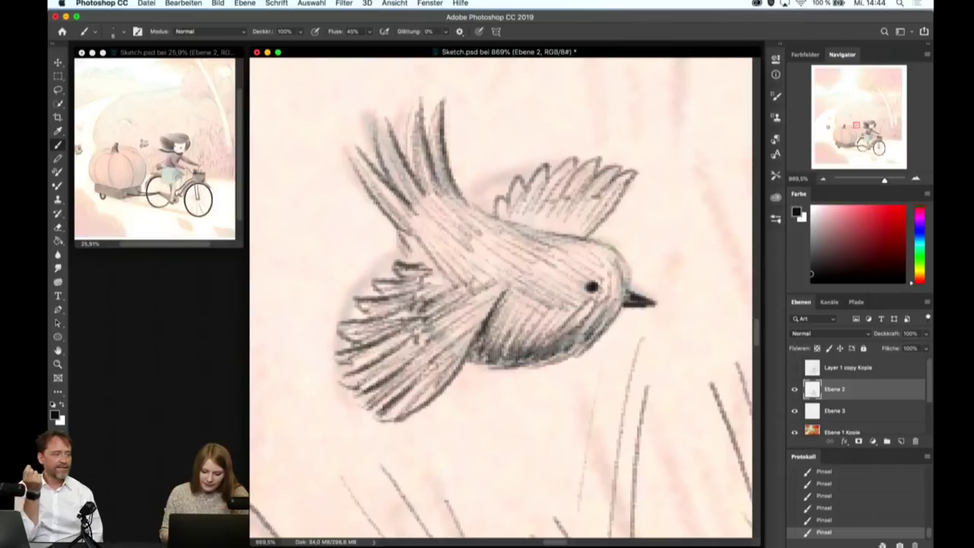
- Darken the raised wing's base, the tail feathers, and the raised wing's feathers
mouse_move(542, 203)
left_mouse_down()
mouse_move(506, 226)
mouse_move(525, 232)
left_mouse_up()
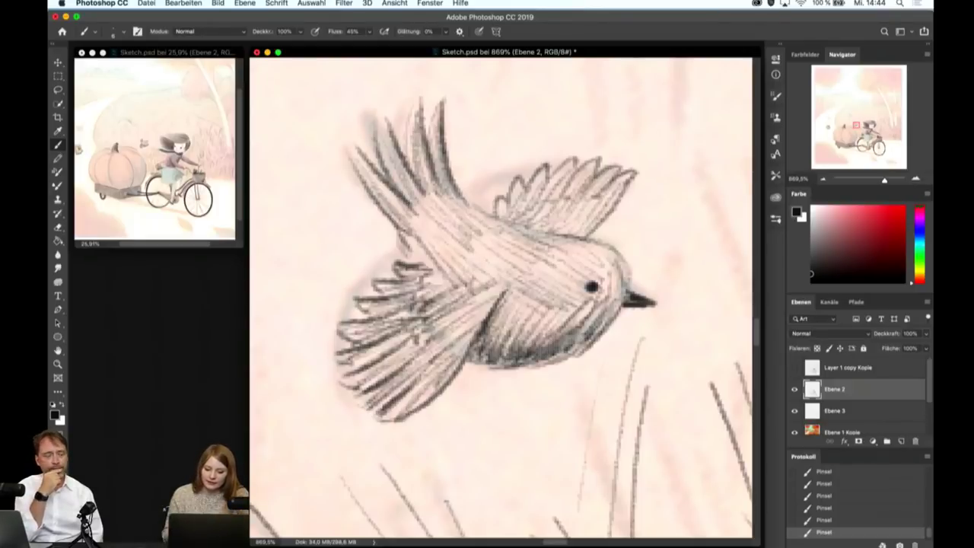
left_click_drag(379, 140, 414, 211)
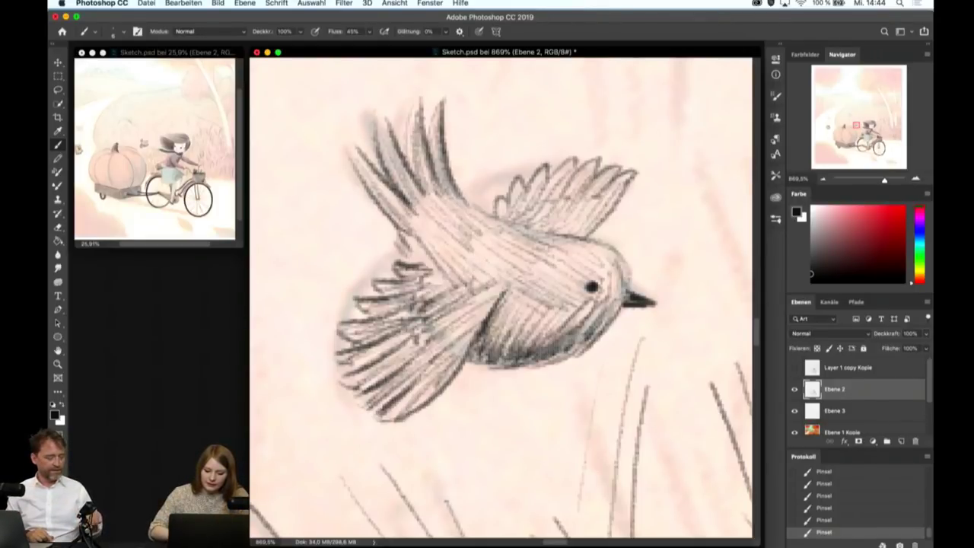
left_click_drag(419, 113, 428, 197)
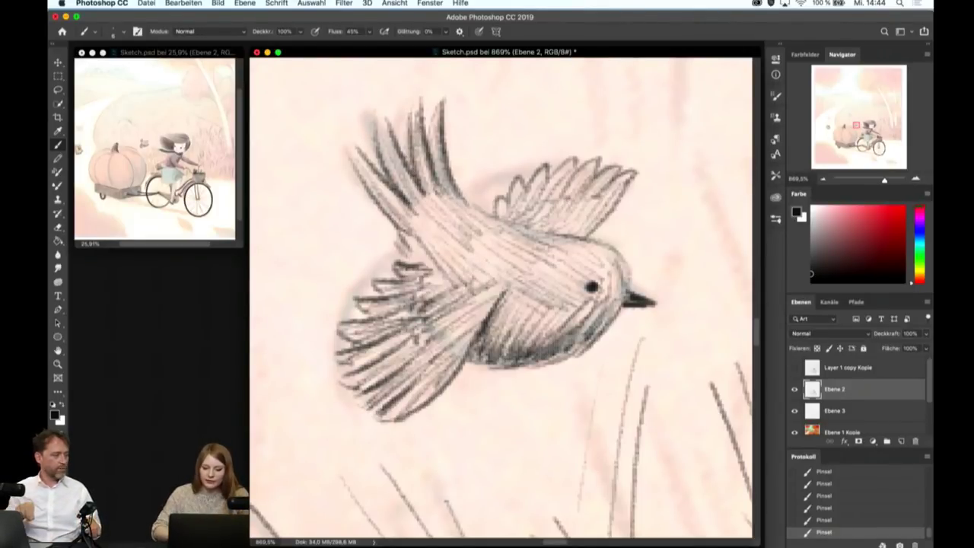
left_click_drag(598, 230, 641, 173)
- Zoom out to the whole illustration, then zoom in on the faint bird sketch left of the pumpkin
scroll(568, 316, "down", 5)
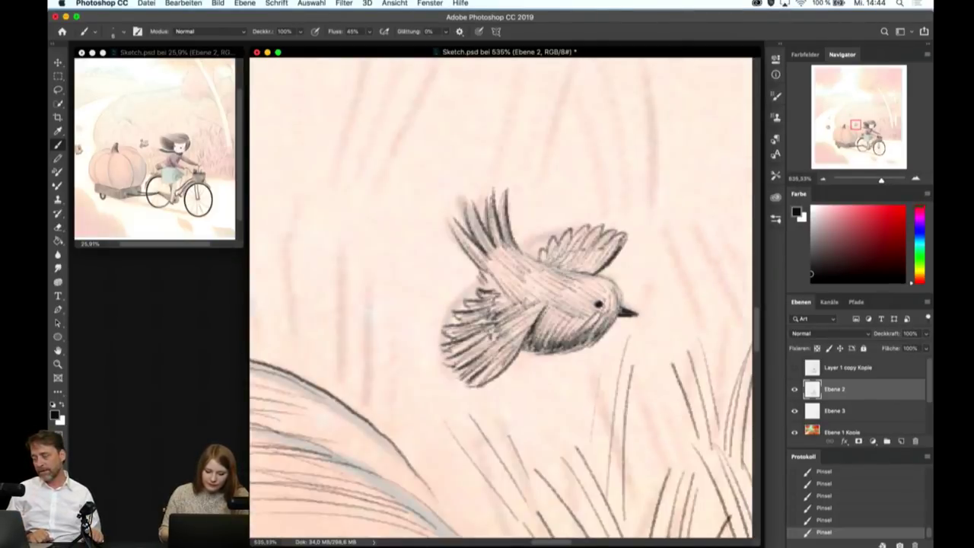
scroll(568, 315, "down", 5)
scroll(569, 315, "down", 5)
scroll(426, 331, "down", 5)
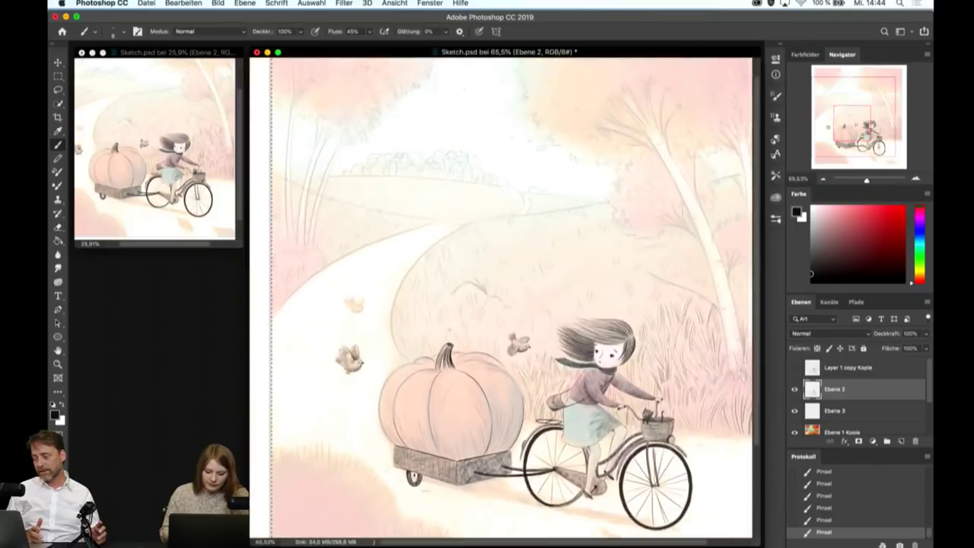
scroll(425, 330, "up", 5)
scroll(425, 330, "up", 2)
scroll(502, 296, "up", 3)
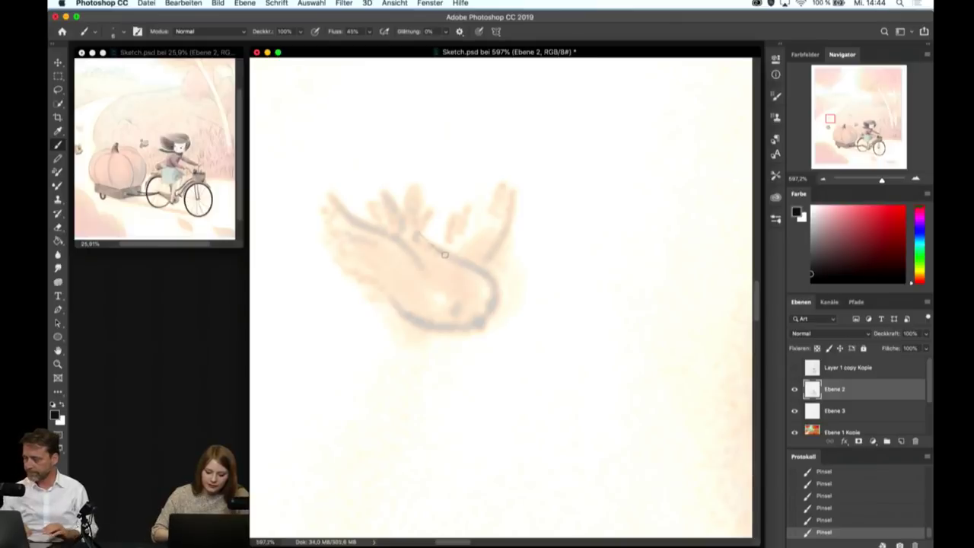
- Ink the second bird's wing edge and upper curve, and hatch feather lines on its left wing
scroll(497, 282, "up", 2)
left_click_drag(467, 227, 564, 286)
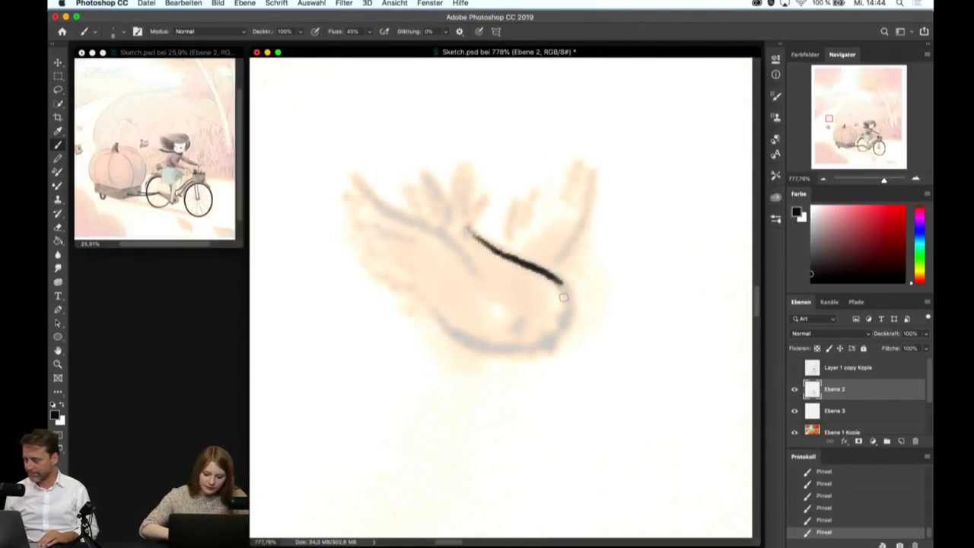
mouse_move(461, 250)
left_mouse_down()
mouse_move(391, 196)
mouse_move(371, 163)
mouse_move(402, 236)
left_mouse_up()
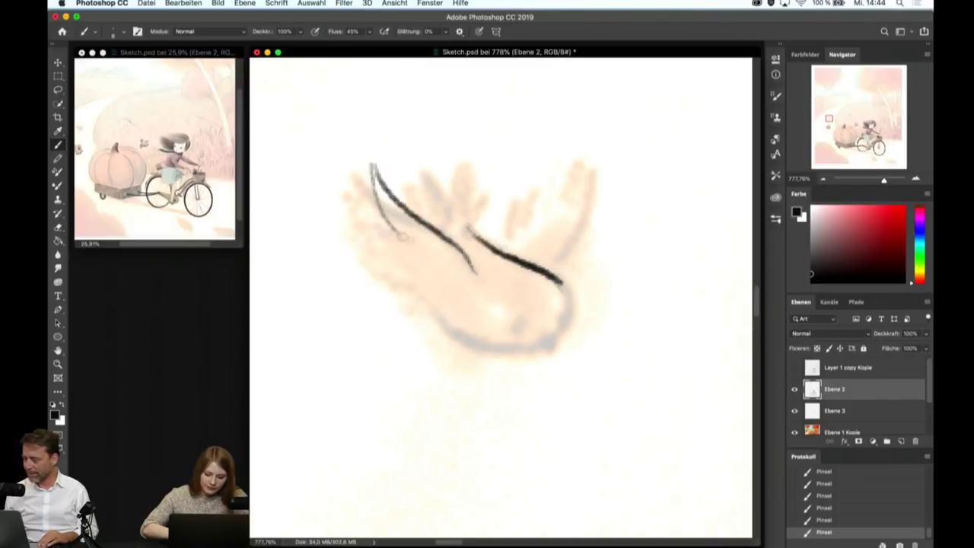
left_click_drag(364, 174, 386, 242)
left_click_drag(361, 190, 407, 259)
left_click_drag(362, 207, 442, 306)
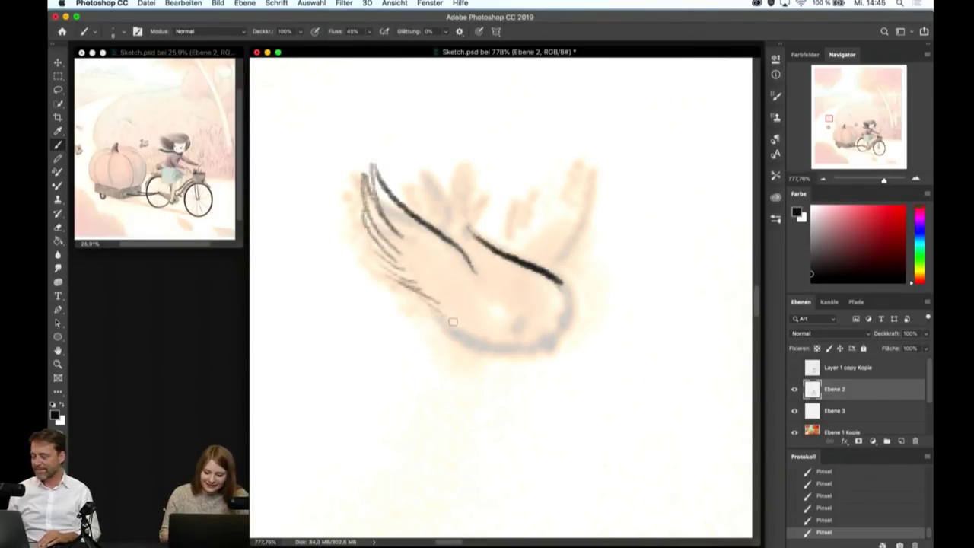
- Outline and hatch the right wing, and add a pointed feather to the left wing
mouse_move(548, 271)
left_mouse_down()
mouse_move(571, 245)
mouse_move(601, 169)
left_mouse_up()
mouse_move(561, 219)
left_mouse_down()
mouse_move(598, 170)
mouse_move(545, 225)
left_mouse_up()
left_click_drag(565, 181, 516, 248)
left_click_drag(519, 205, 495, 255)
mouse_move(500, 234)
left_mouse_down()
mouse_move(489, 265)
mouse_move(528, 260)
left_mouse_up()
left_click_drag(552, 222, 532, 263)
mouse_move(468, 232)
left_mouse_down()
mouse_move(458, 173)
mouse_move(450, 215)
left_mouse_up()
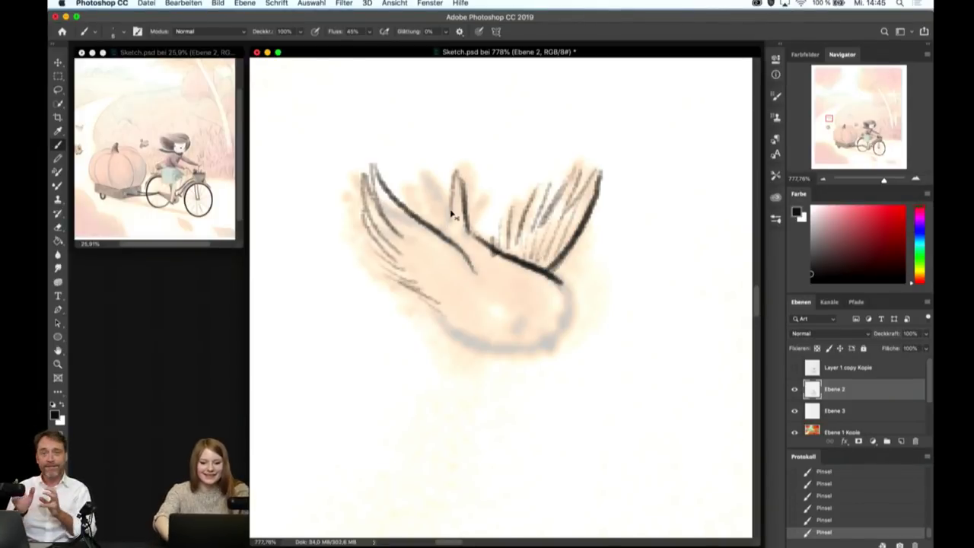
- Undo and redo the last wing strokes, then save the sketch file
key("ctrl+z")
key("ctrl+z")
key("ctrl+z")
key("ctrl+z")
key("ctrl+z")
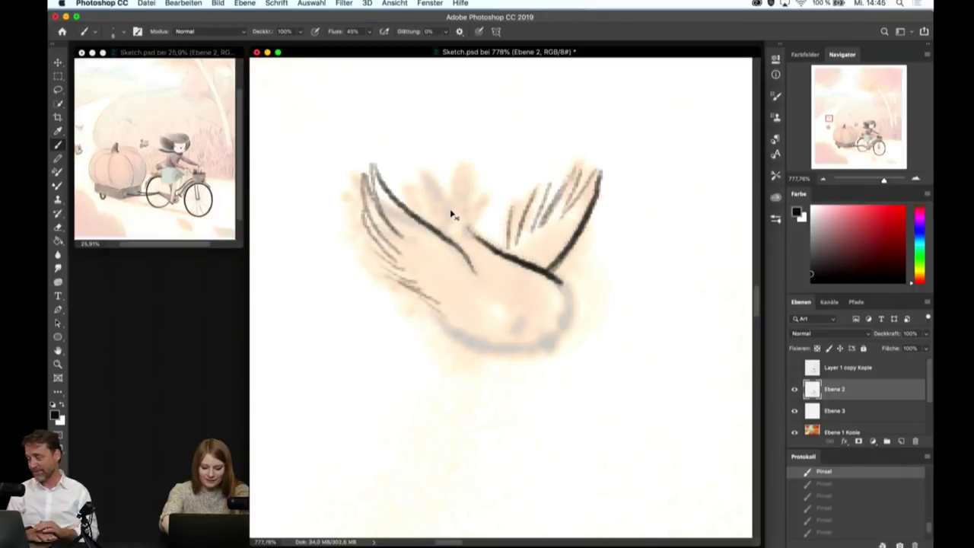
key("ctrl+shift+z")
key("ctrl+shift+z")
key("ctrl+shift+z")
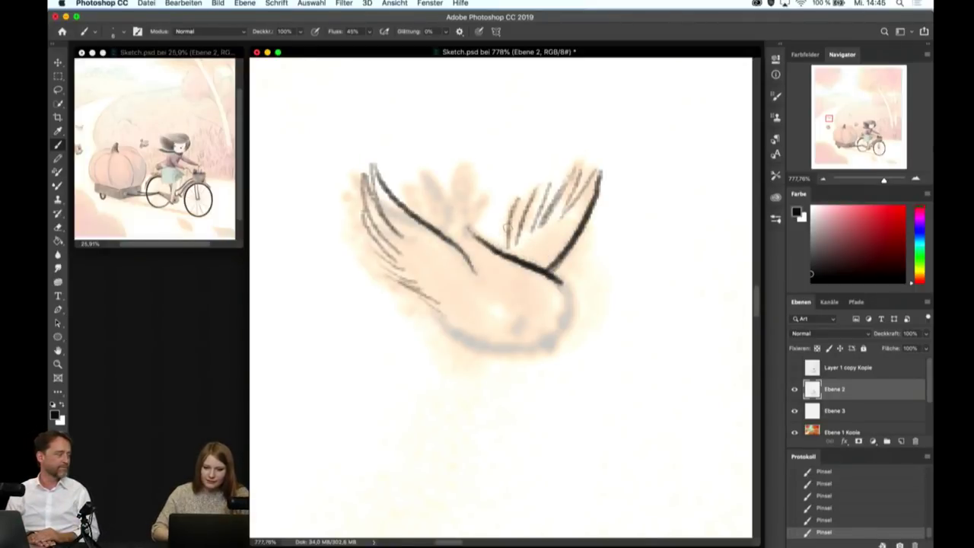
key("ctrl+s")
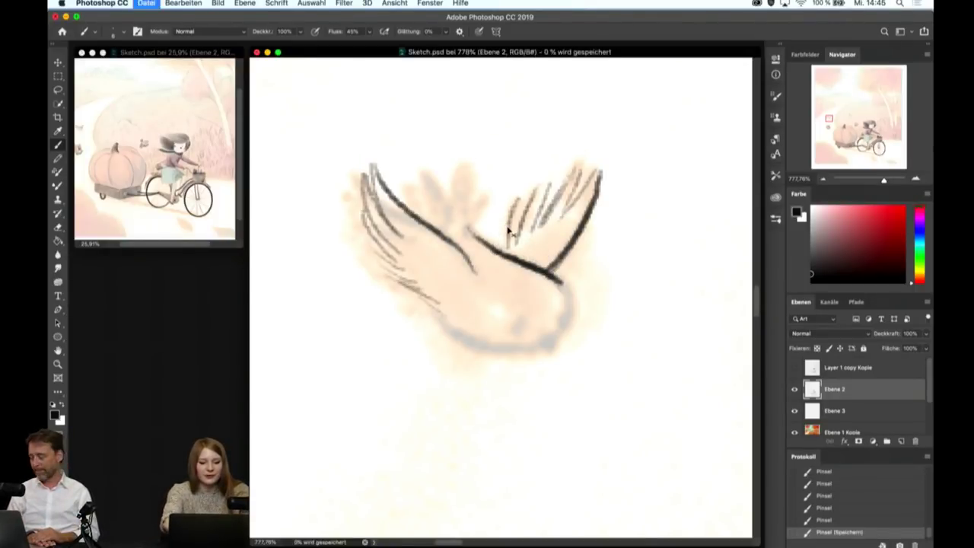
- Add thin hatching to the right wing and pointed feathers between the wings
left_click(506, 228)
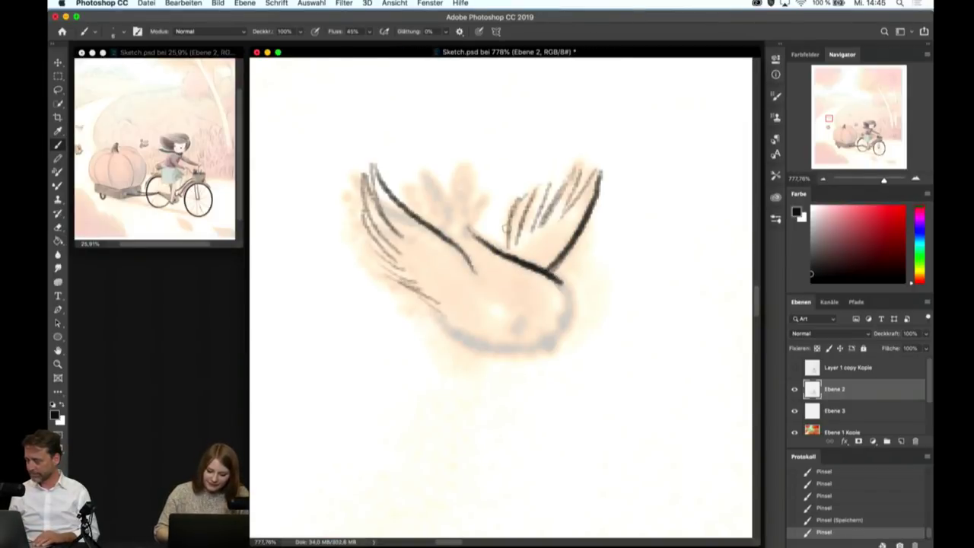
left_click_drag(511, 213, 496, 251)
left_click_drag(499, 222, 490, 248)
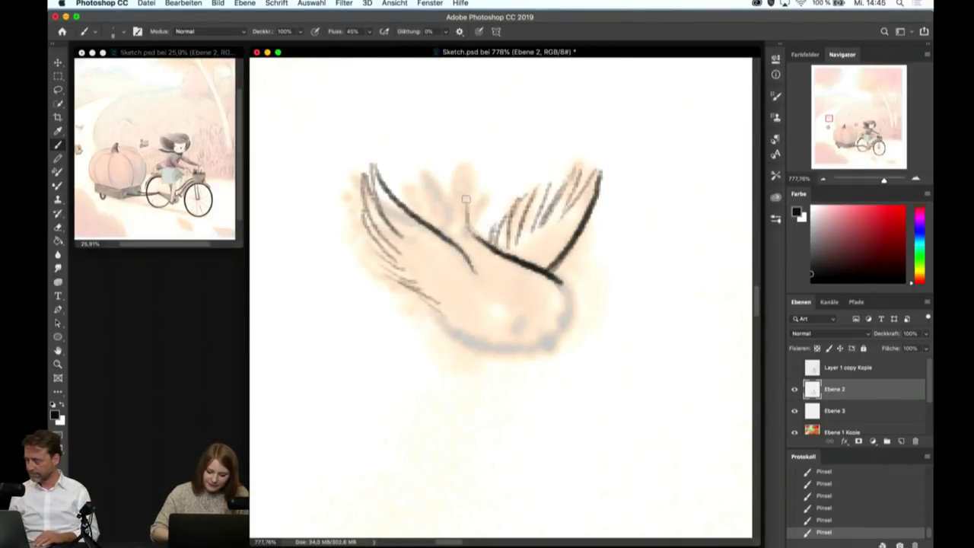
mouse_move(466, 198)
left_mouse_down()
mouse_move(465, 172)
mouse_move(454, 235)
mouse_move(445, 172)
mouse_move(432, 230)
left_mouse_up()
left_click_drag(423, 181, 435, 229)
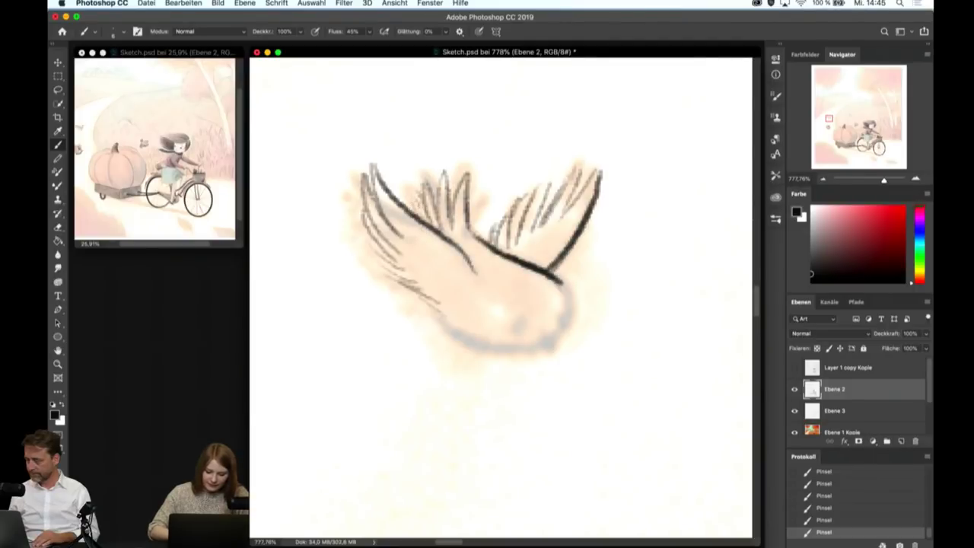
left_click_drag(427, 182, 417, 222)
left_click_drag(420, 183, 409, 219)
left_click_drag(423, 303, 501, 352)
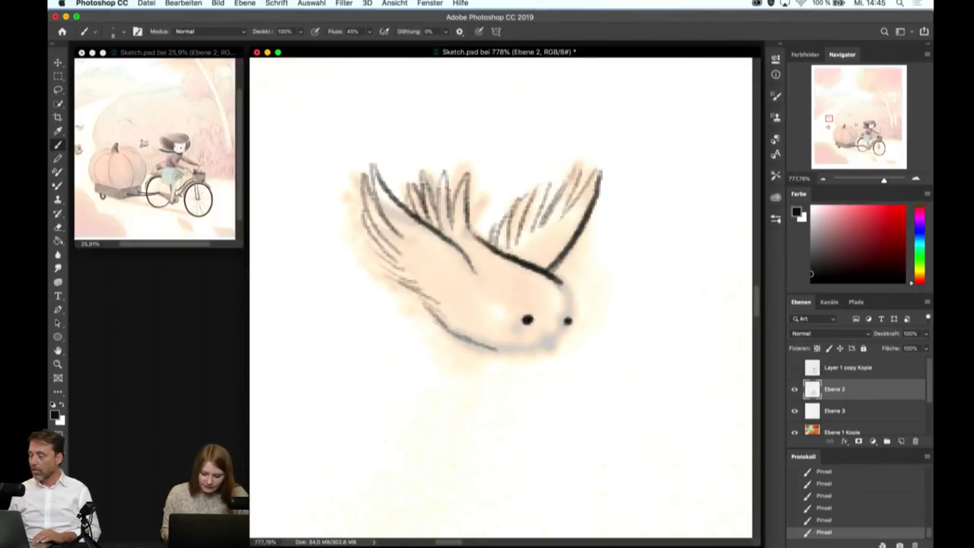
- Paint a small dark beak, darken the head, and shade the belly and under the eye
left_click_drag(553, 332, 558, 352)
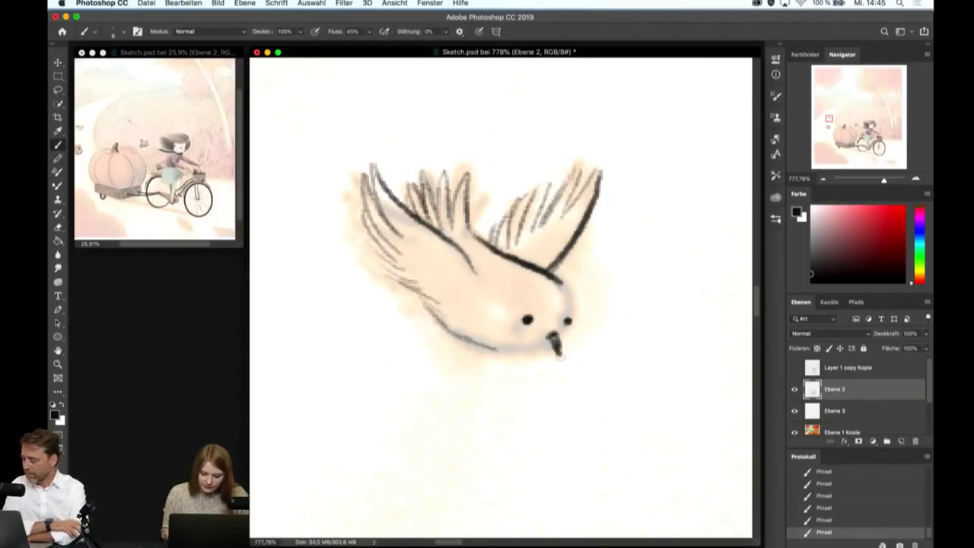
mouse_move(569, 290)
left_mouse_down()
mouse_move(576, 321)
mouse_move(562, 344)
mouse_move(475, 348)
mouse_move(423, 314)
left_mouse_up()
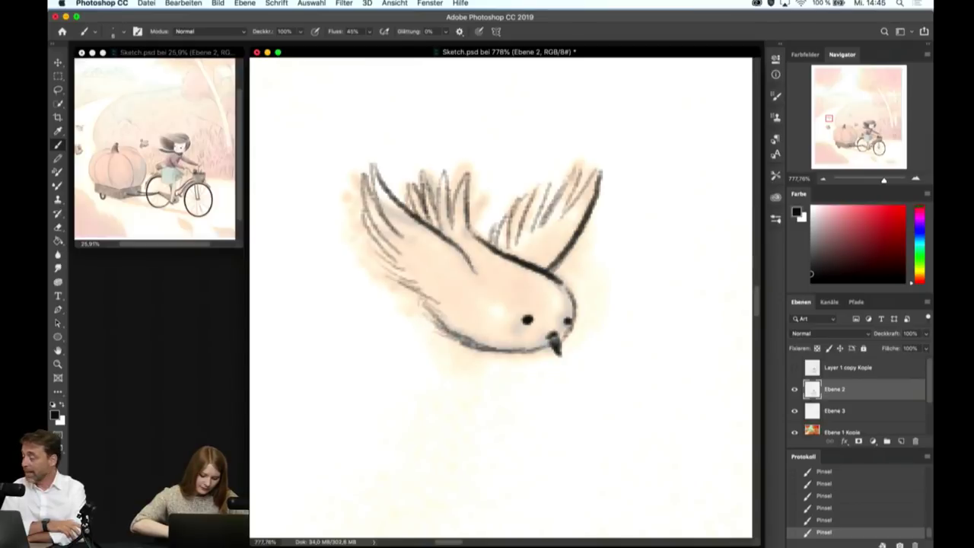
left_click_drag(477, 331, 421, 297)
left_click_drag(497, 347, 446, 322)
mouse_move(529, 350)
left_mouse_down()
mouse_move(454, 328)
mouse_move(504, 335)
left_mouse_up()
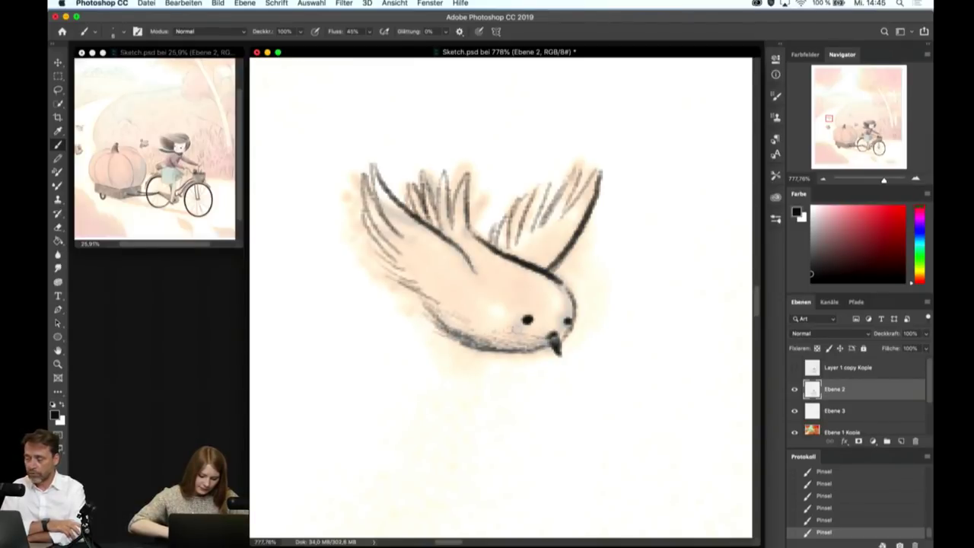
mouse_move(563, 331)
left_mouse_down()
mouse_move(522, 340)
mouse_move(426, 316)
left_mouse_up()
left_click_drag(533, 332, 434, 310)
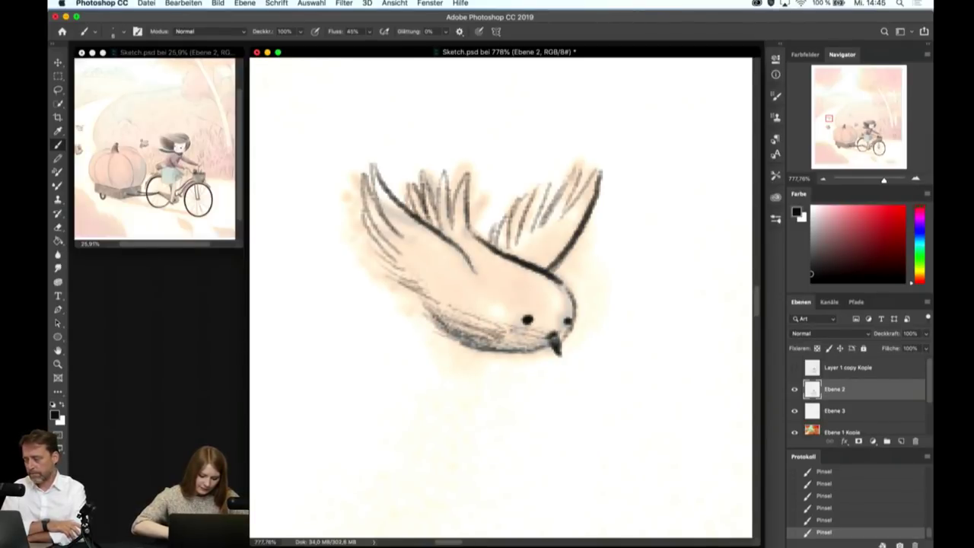
- Shade the left wing, the back, and across the chest and belly in grey
left_click_drag(386, 245, 435, 283)
left_click_drag(393, 221, 456, 268)
mouse_move(562, 289)
left_mouse_down()
mouse_move(522, 267)
mouse_move(541, 321)
left_mouse_up()
left_click_drag(498, 277, 442, 329)
left_click_drag(457, 294, 545, 339)
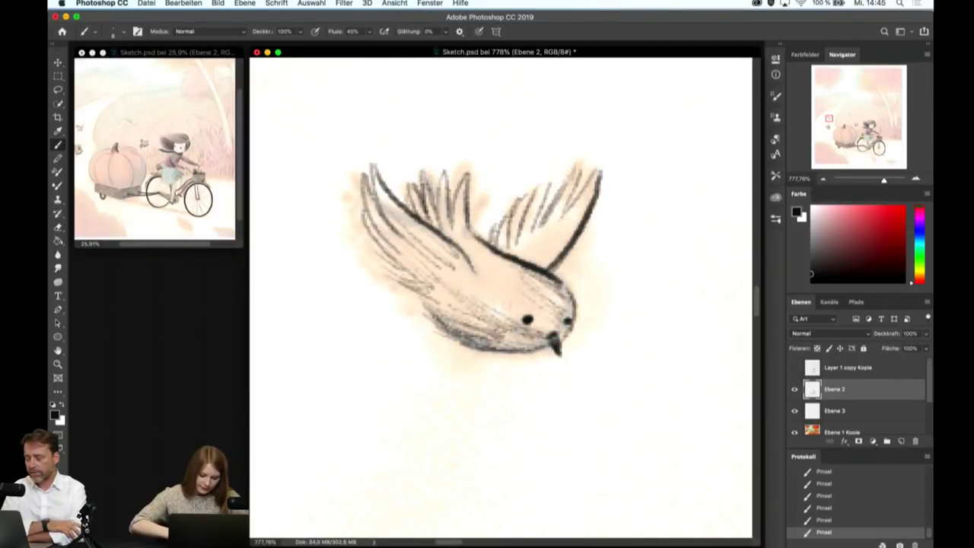
left_click_drag(490, 294, 564, 331)
left_click_drag(511, 240, 464, 292)
- Shade the right wing, darken the belly underside, and lightly hatch over the body
left_click_drag(525, 210, 513, 255)
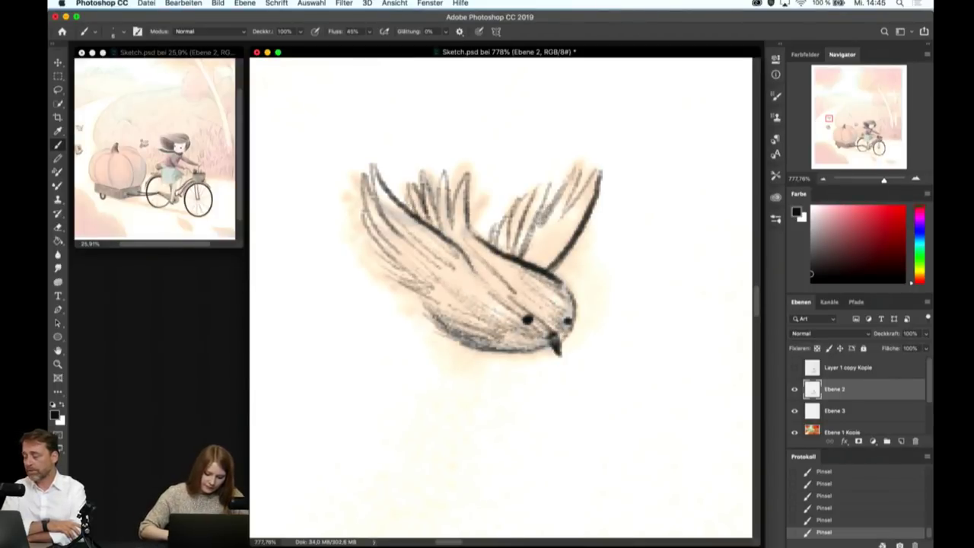
mouse_move(571, 190)
left_mouse_down()
mouse_move(532, 264)
mouse_move(561, 254)
left_mouse_up()
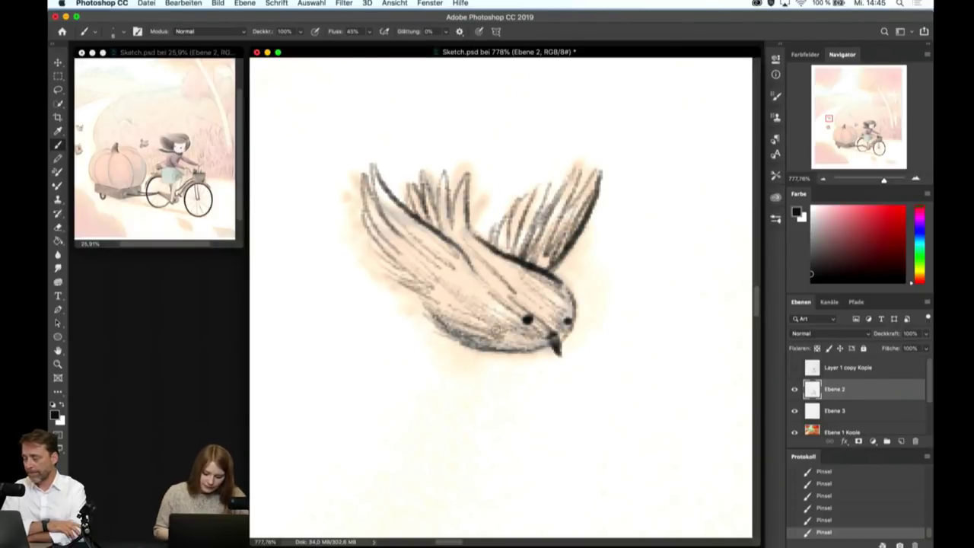
left_click_drag(546, 346, 484, 356)
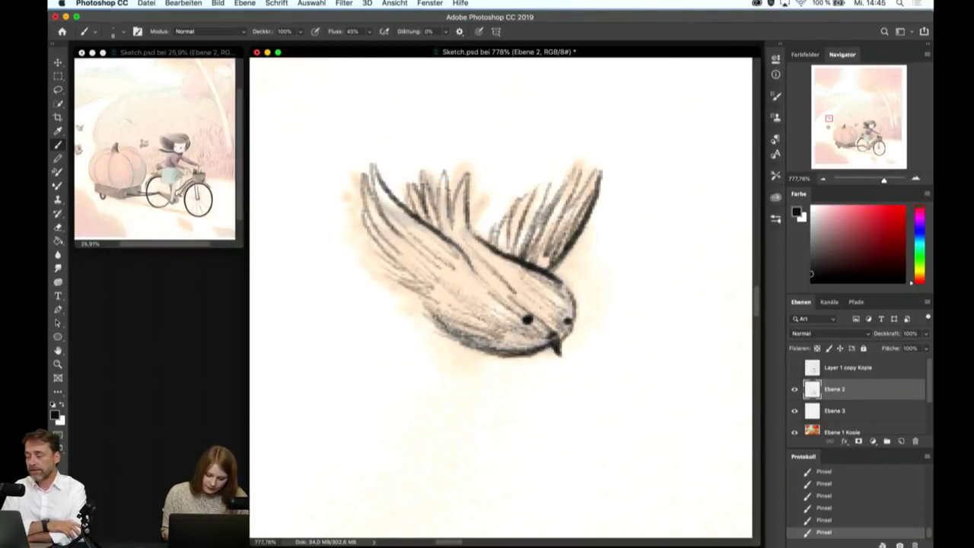
mouse_move(560, 335)
left_mouse_down()
mouse_move(508, 355)
mouse_move(478, 347)
left_mouse_up()
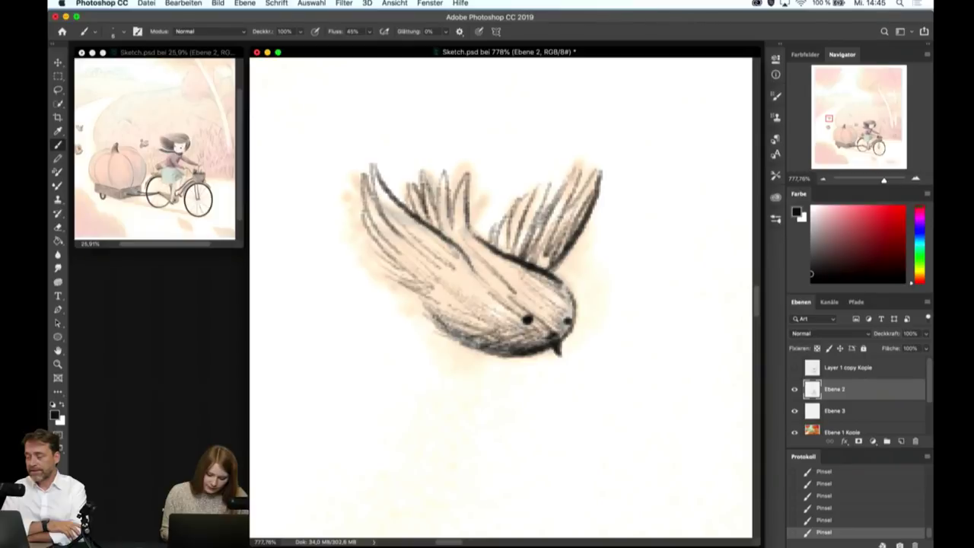
left_click_drag(396, 238, 449, 282)
mouse_move(441, 225)
left_mouse_down()
mouse_move(487, 263)
mouse_move(525, 270)
left_mouse_up()
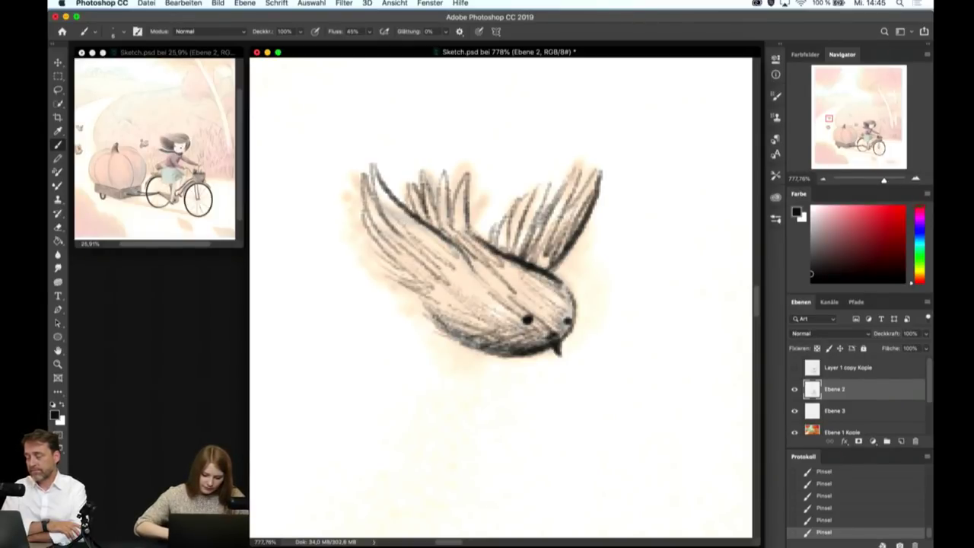
scroll(617, 279, "down", 5)
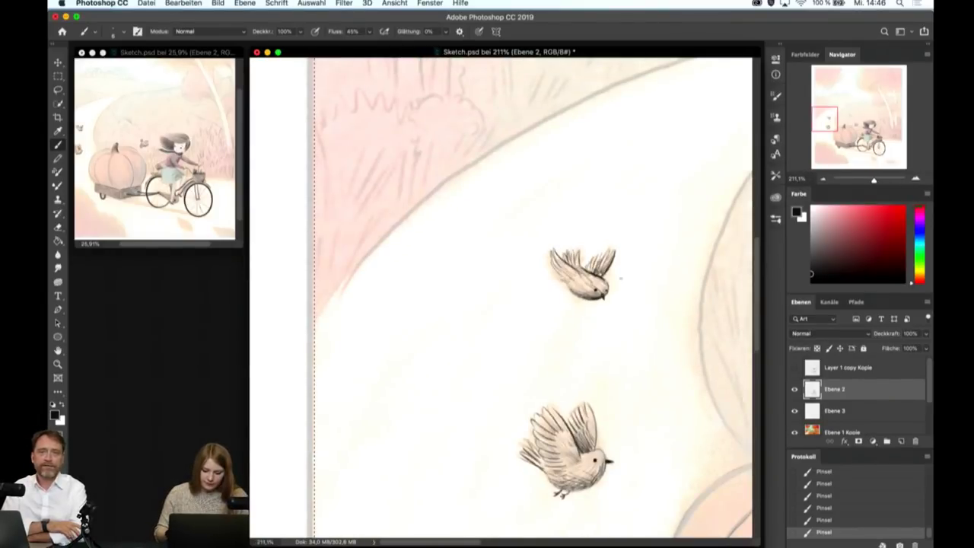
- Fit the illustration to the window, then hatch the skirt from top to hem
key("super+0")
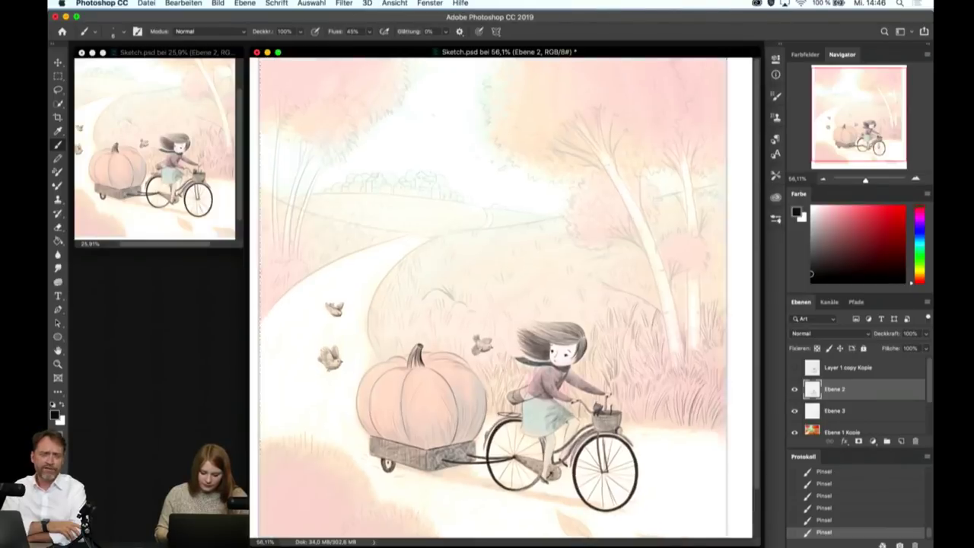
scroll(591, 442, "up", 5)
scroll(502, 297, "up", 3)
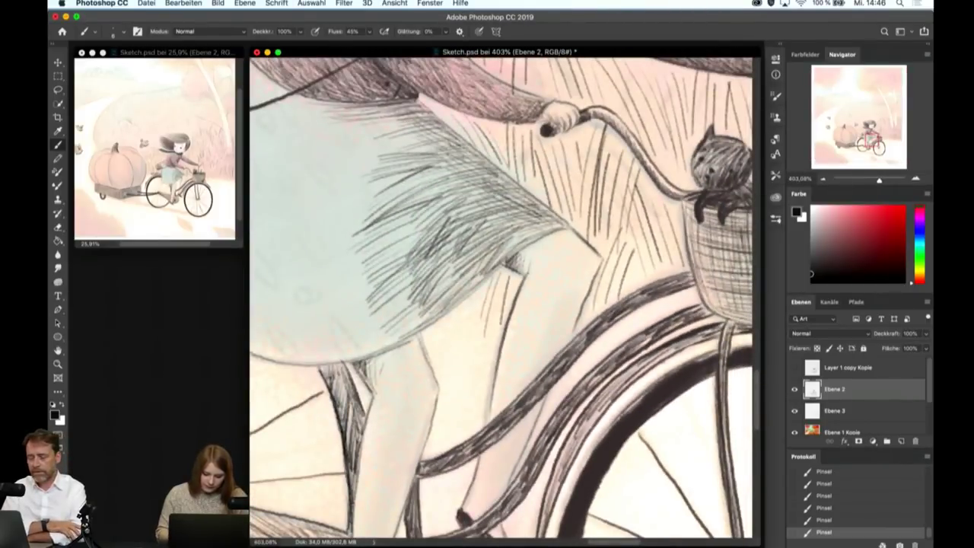
mouse_move(404, 125)
left_mouse_down()
mouse_move(349, 152)
mouse_move(323, 180)
left_mouse_up()
left_click_drag(420, 145, 320, 186)
left_click_drag(399, 163, 313, 196)
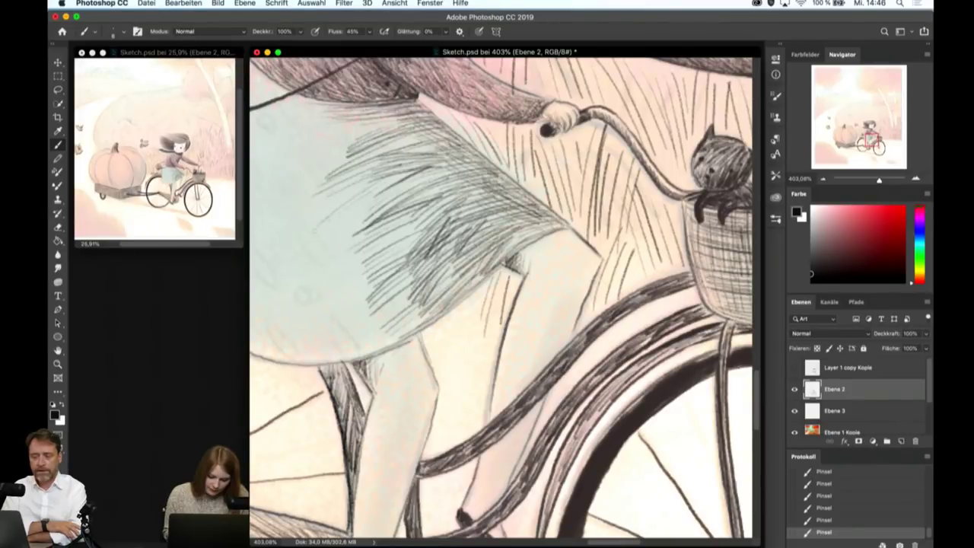
mouse_move(381, 226)
left_mouse_down()
mouse_move(304, 242)
mouse_move(310, 256)
left_mouse_up()
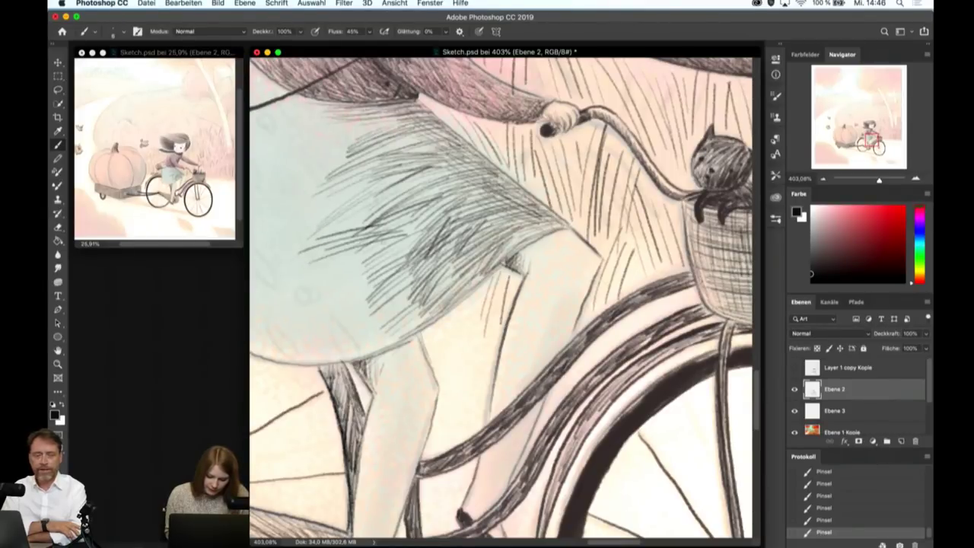
left_click_drag(393, 266, 335, 283)
left_click_drag(361, 275, 309, 294)
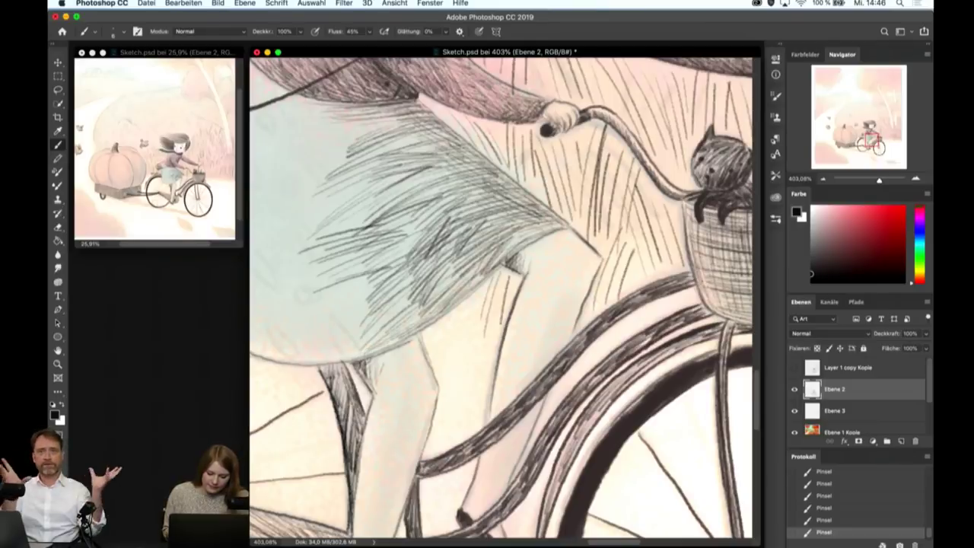
- Add dense dark hatch strokes across the lower skirt
mouse_move(388, 305)
left_mouse_down()
mouse_move(310, 331)
mouse_move(341, 329)
left_mouse_up()
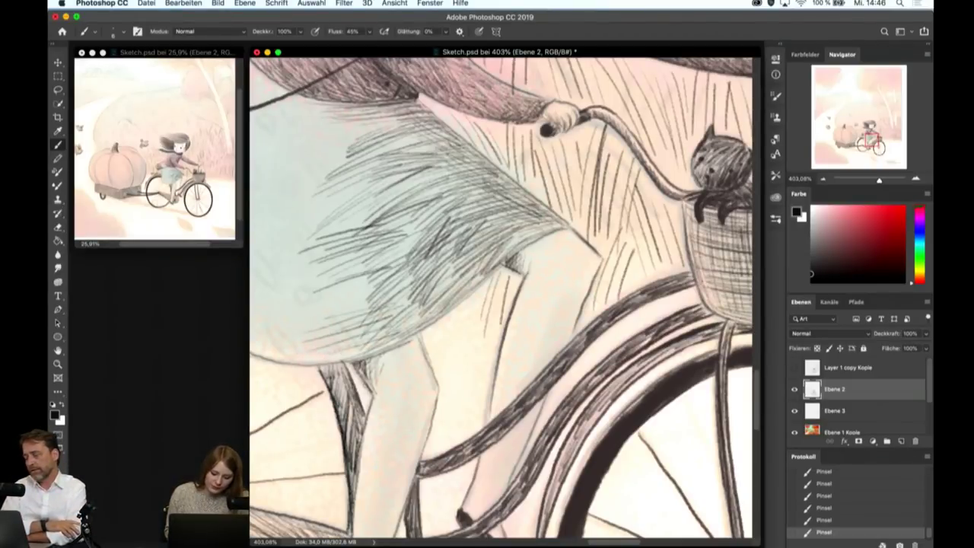
left_click_drag(376, 288, 293, 328)
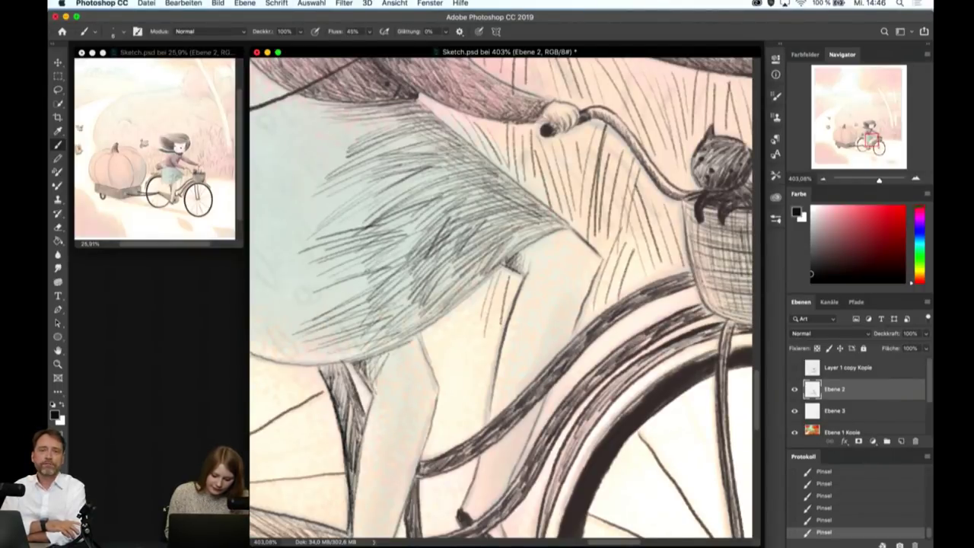
left_click_drag(369, 269, 304, 318)
left_click_drag(351, 262, 289, 298)
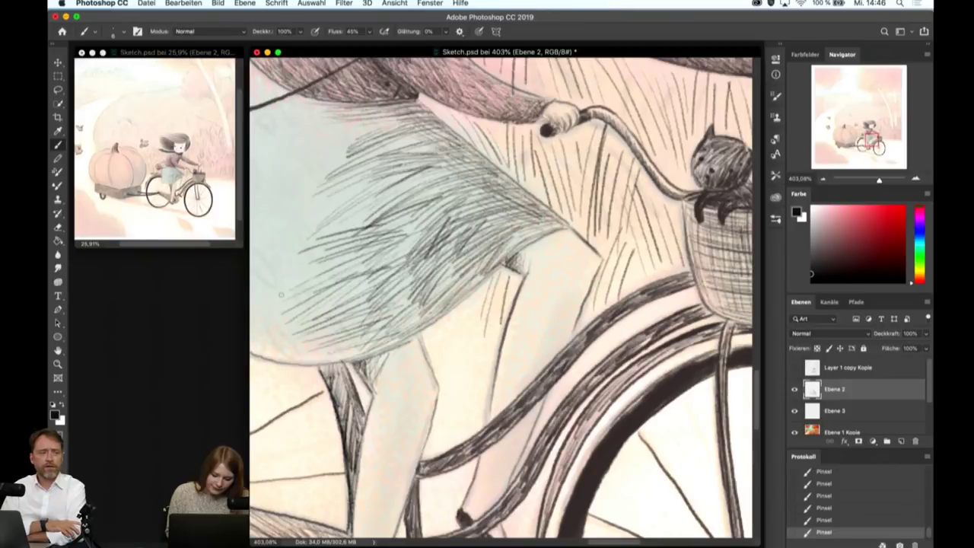
left_click_drag(382, 275, 292, 326)
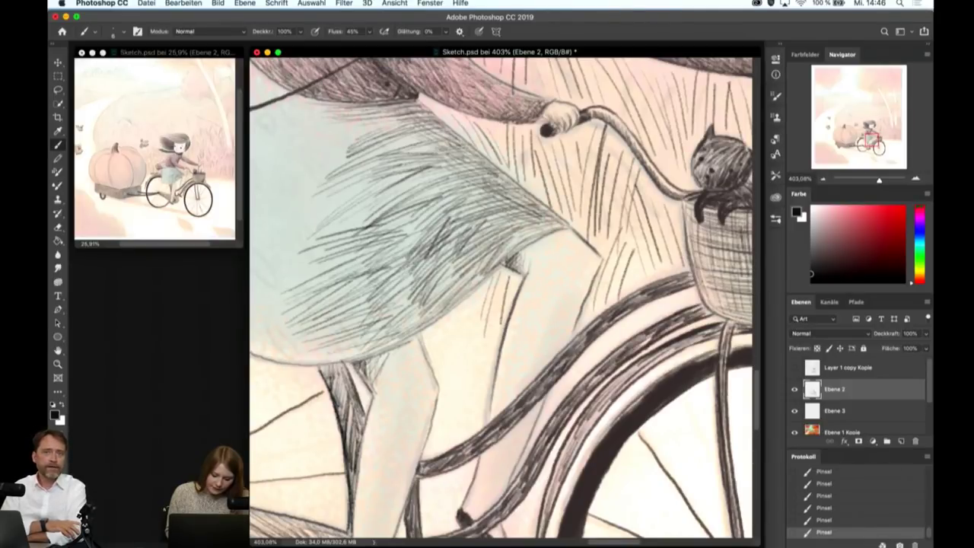
left_click_drag(401, 268, 311, 317)
- Extend the dark hatching up through the middle and top of the skirt
left_click_drag(408, 284, 337, 320)
mouse_move(403, 189)
left_mouse_down()
mouse_move(293, 237)
mouse_move(306, 219)
left_mouse_up()
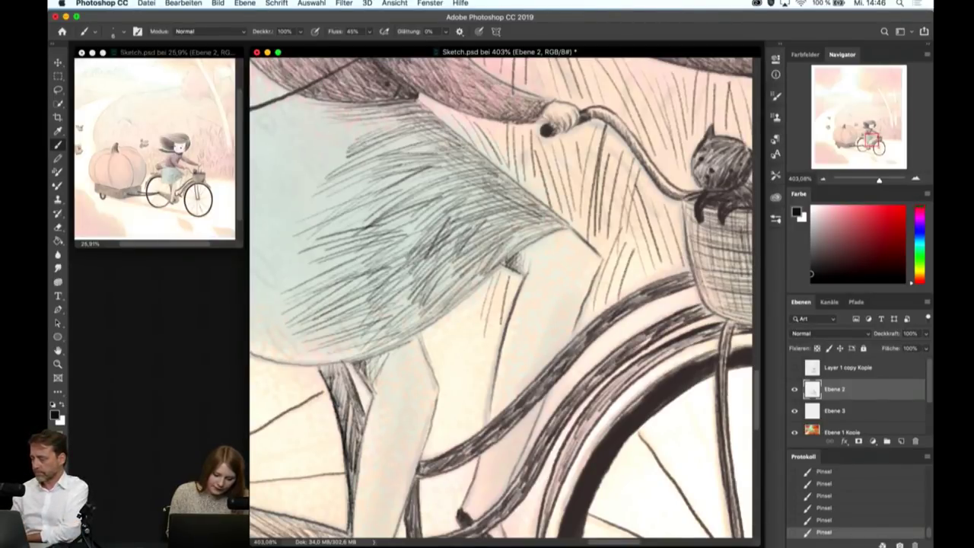
left_click_drag(381, 136, 292, 173)
left_click_drag(393, 120, 289, 151)
left_click_drag(370, 109, 284, 129)
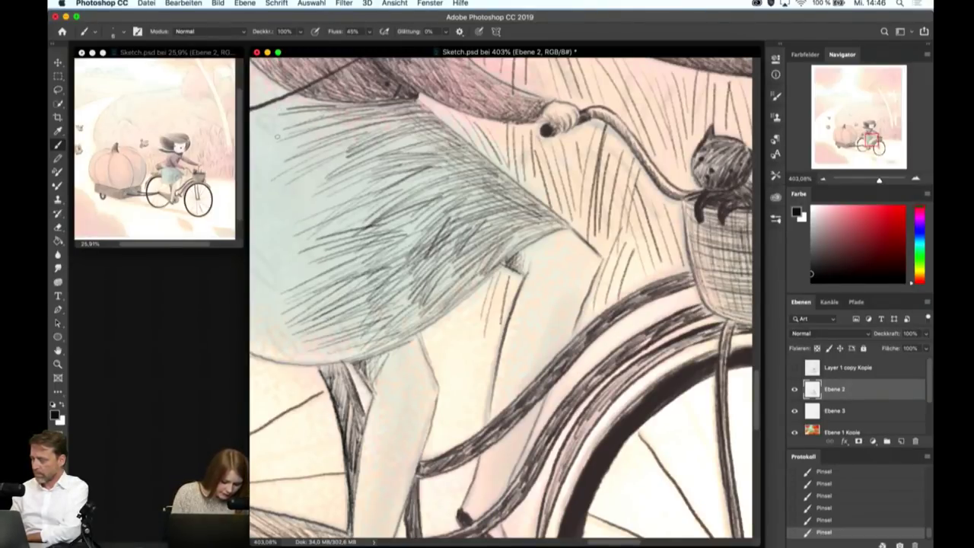
- Set the Eraser to a 178 px Soft Round brush and lighten the dense skirt hatching
key("e")
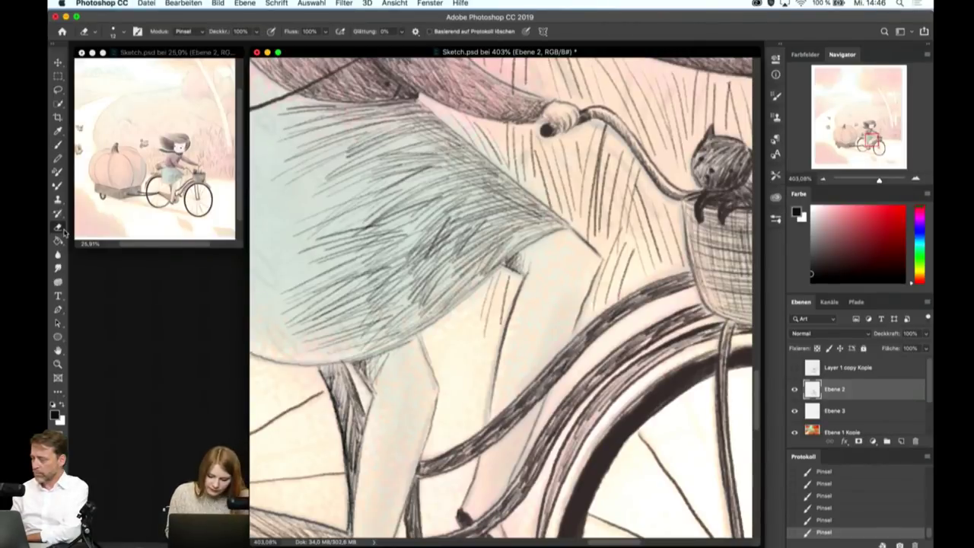
left_click(776, 220)
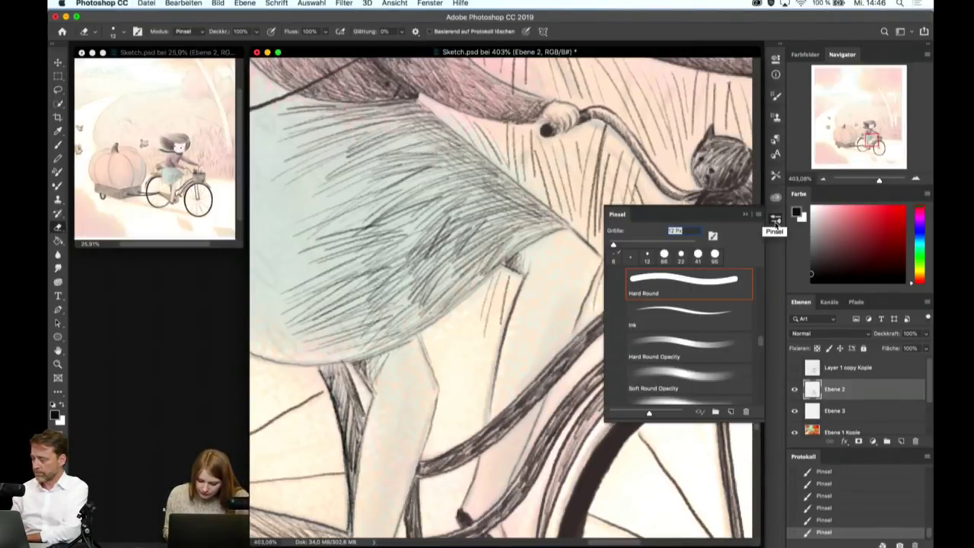
left_click(716, 380)
left_click(776, 220)
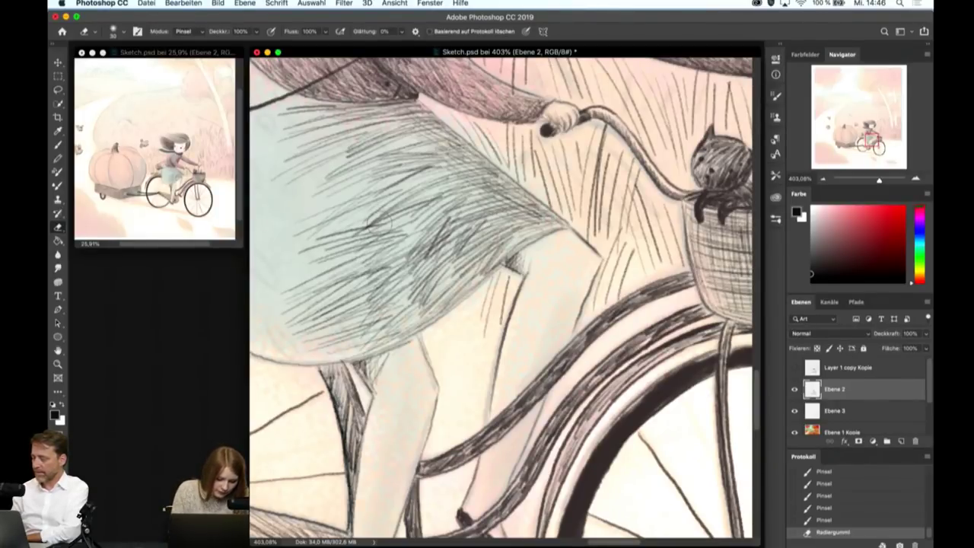
left_click(125, 33)
left_click_drag(117, 65, 153, 66)
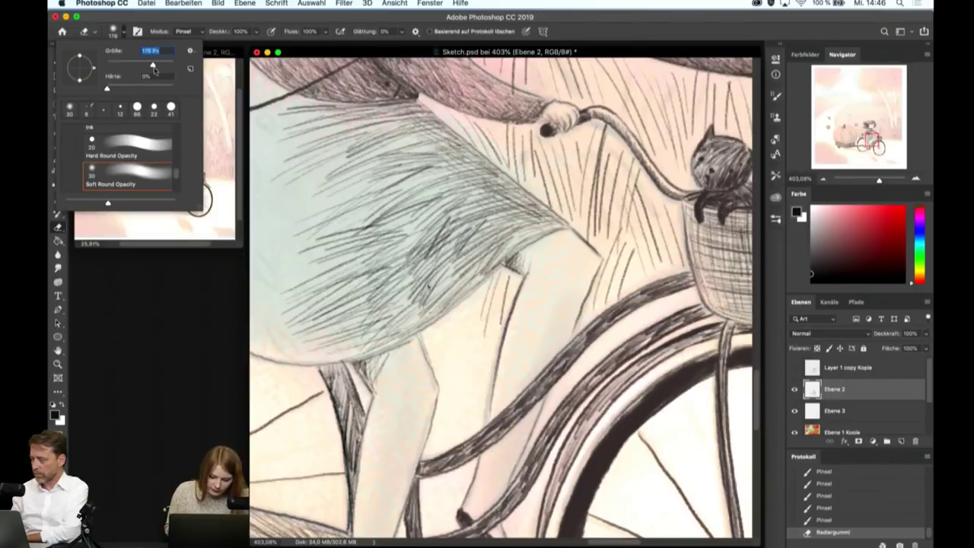
left_click_drag(411, 255, 428, 285)
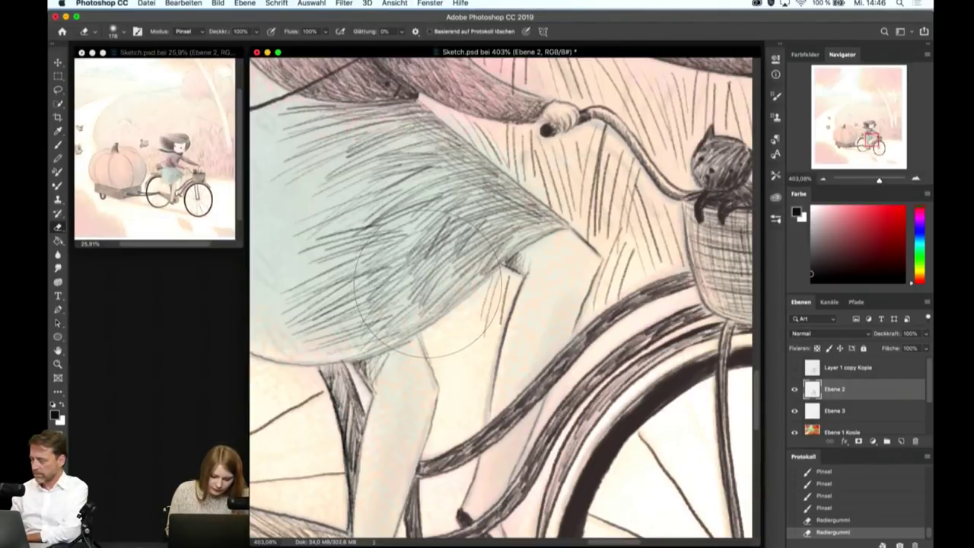
- Shrink the eraser slightly and soften the remaining hatch lines across the skirt
left_click(59, 146)
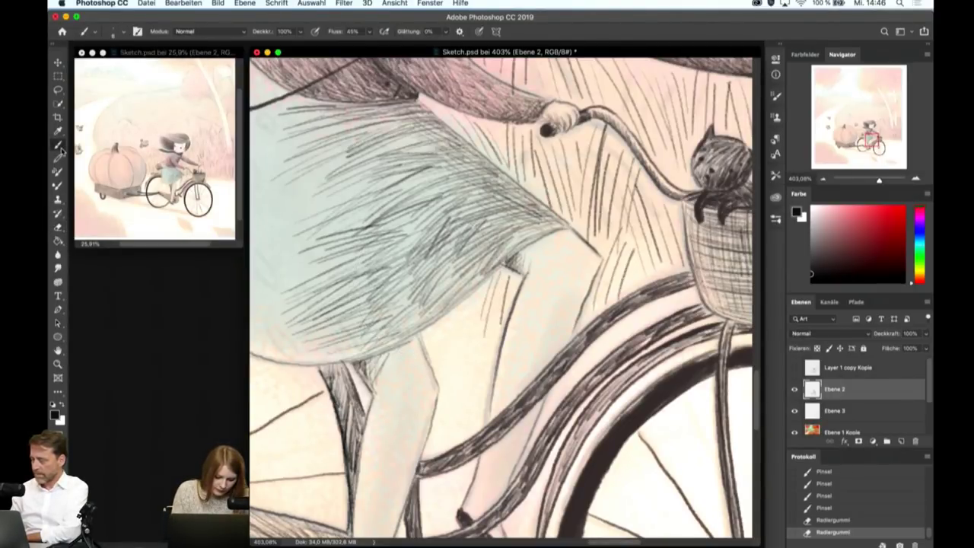
left_click(60, 228)
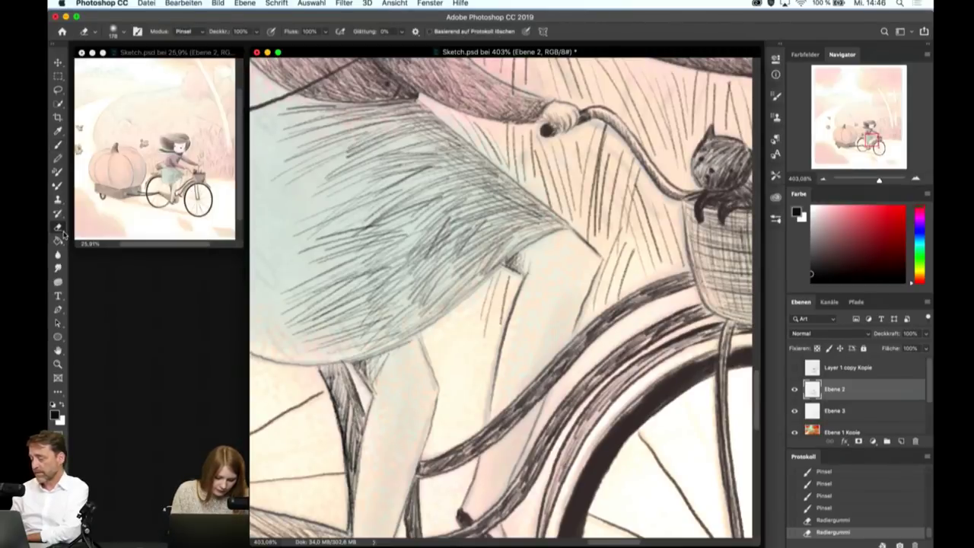
left_click(122, 35)
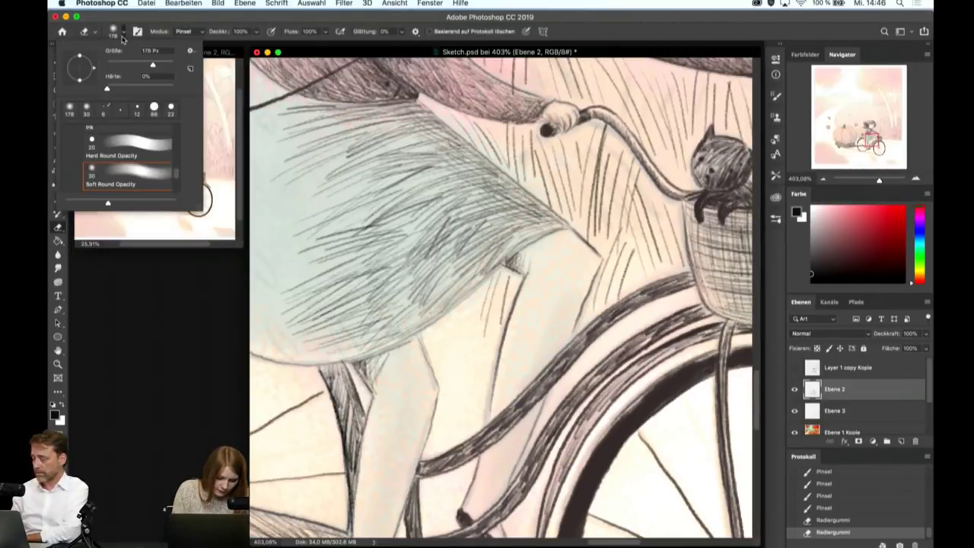
left_click_drag(152, 66, 138, 69)
left_click_drag(328, 194, 377, 236)
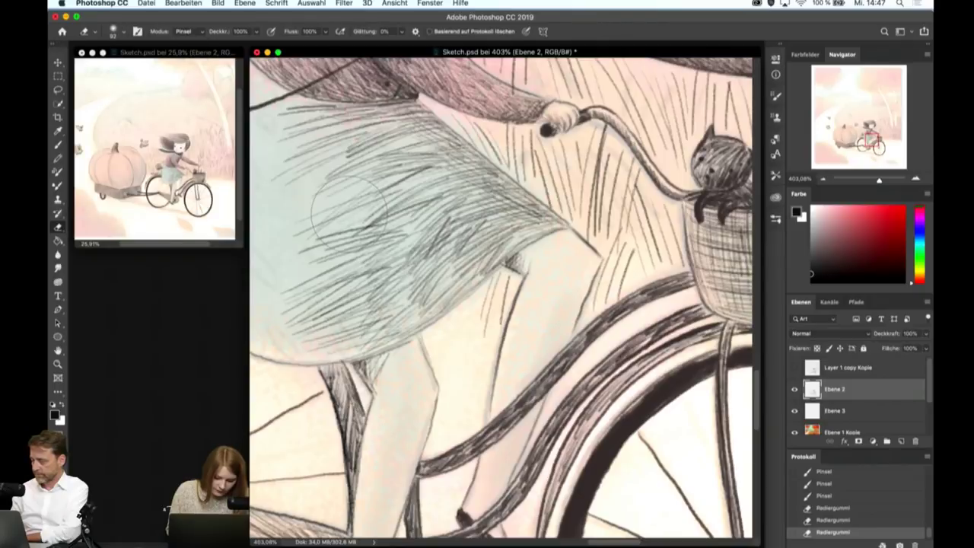
left_click_drag(304, 251, 381, 281)
left_click_drag(297, 274, 366, 229)
mouse_move(351, 274)
left_mouse_down()
mouse_move(377, 289)
mouse_move(301, 306)
mouse_move(377, 230)
left_mouse_up()
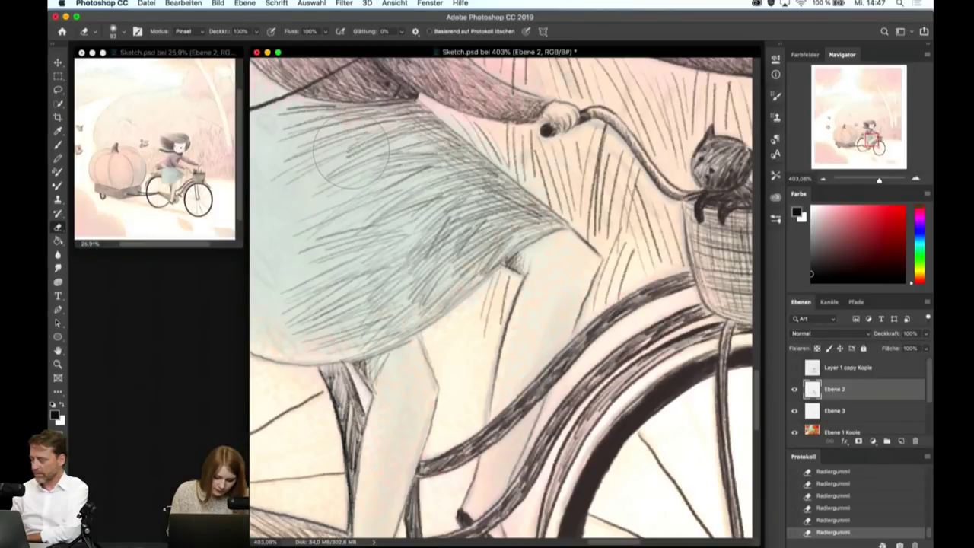
mouse_move(376, 228)
left_mouse_down()
mouse_move(285, 175)
mouse_move(284, 263)
mouse_move(304, 243)
mouse_move(299, 306)
mouse_move(345, 318)
mouse_move(417, 289)
left_mouse_up()
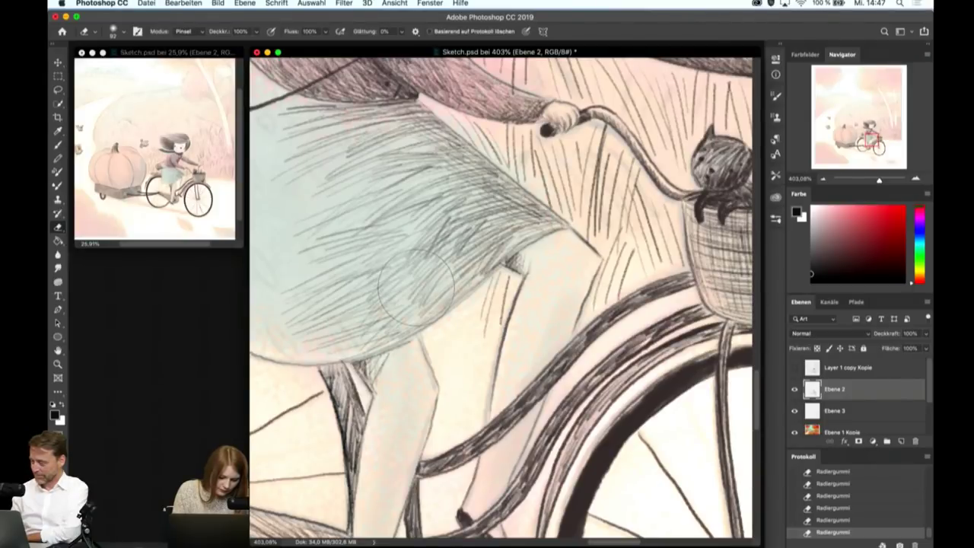
key("b")
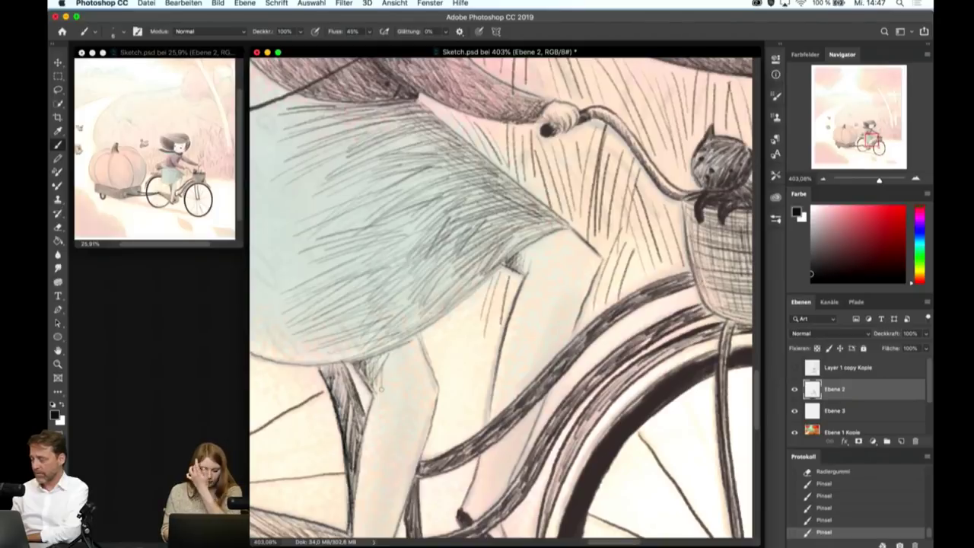
- Zoom into the skirt and paint fine hatch strokes along its lower edge
left_click(381, 388)
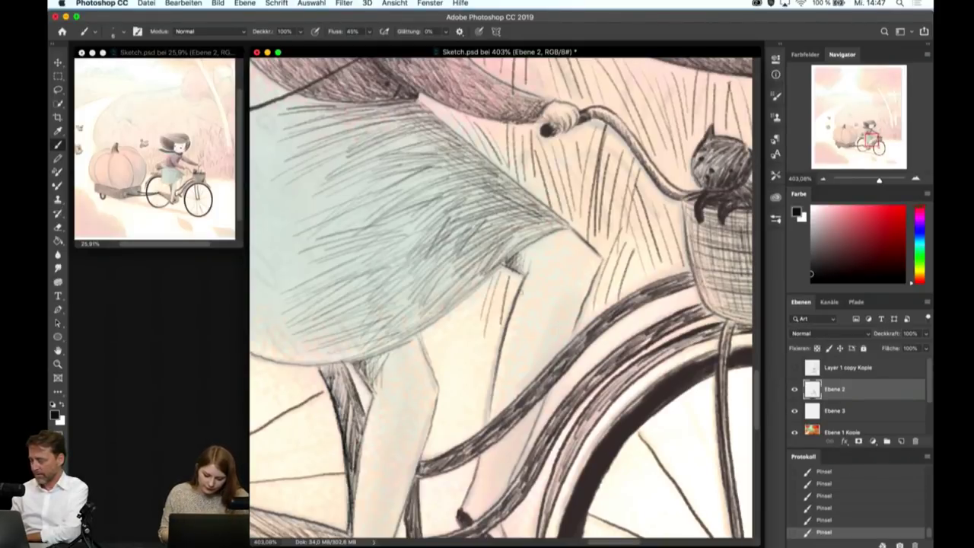
left_click_drag(533, 274, 491, 411)
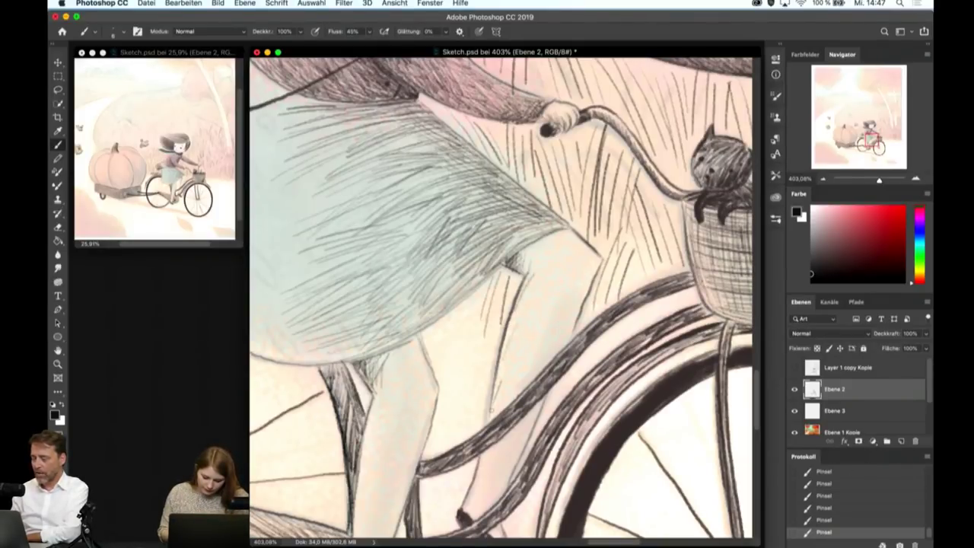
scroll(491, 411, "down", 3)
scroll(534, 346, "down", 2)
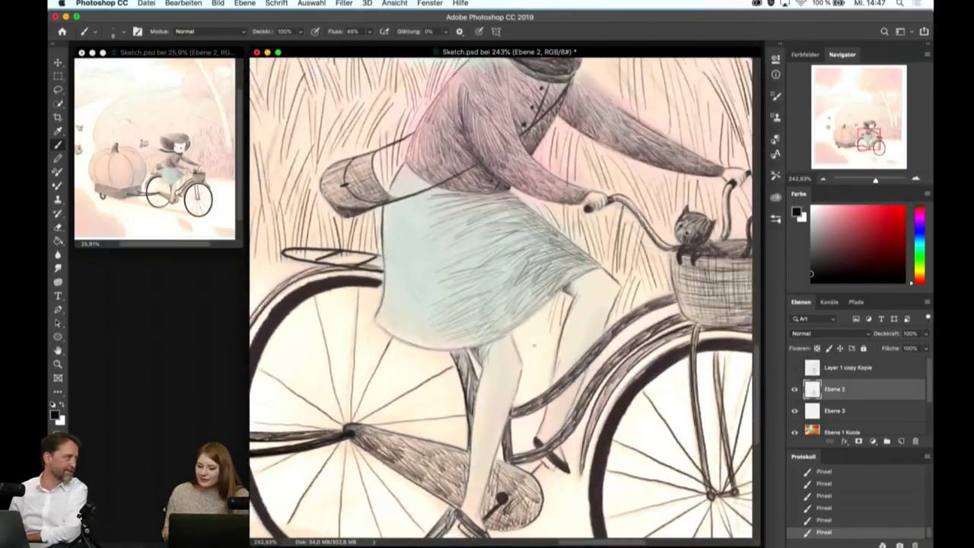
scroll(534, 347, "up", 1)
scroll(510, 327, "up", 1)
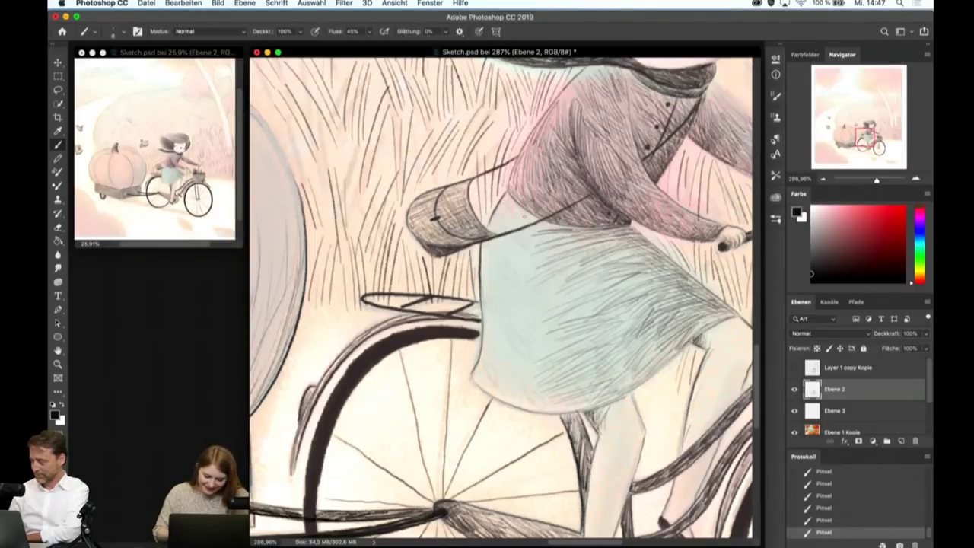
scroll(543, 309, "up", 3)
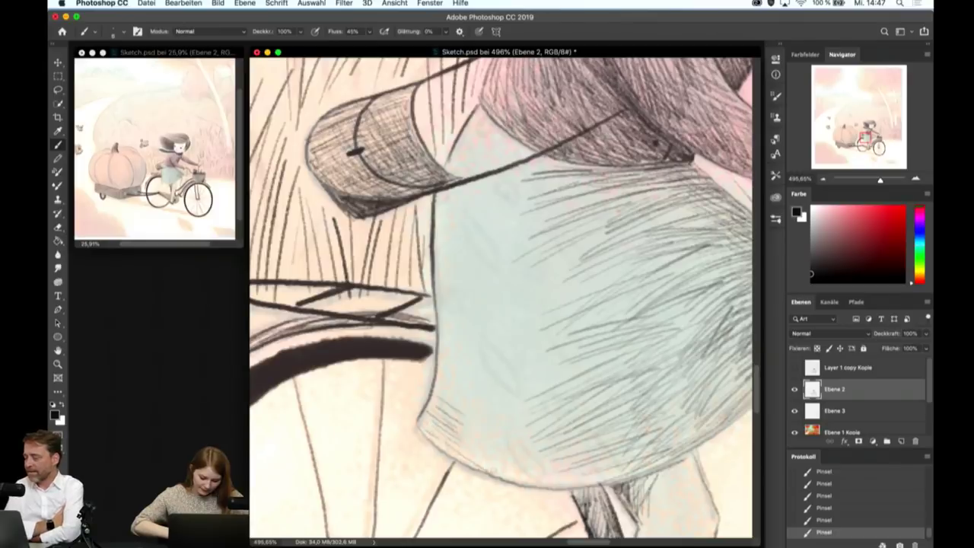
mouse_move(460, 478)
left_mouse_down()
mouse_move(515, 441)
mouse_move(545, 437)
left_mouse_up()
left_click_drag(565, 485, 594, 476)
left_click_drag(515, 473, 578, 460)
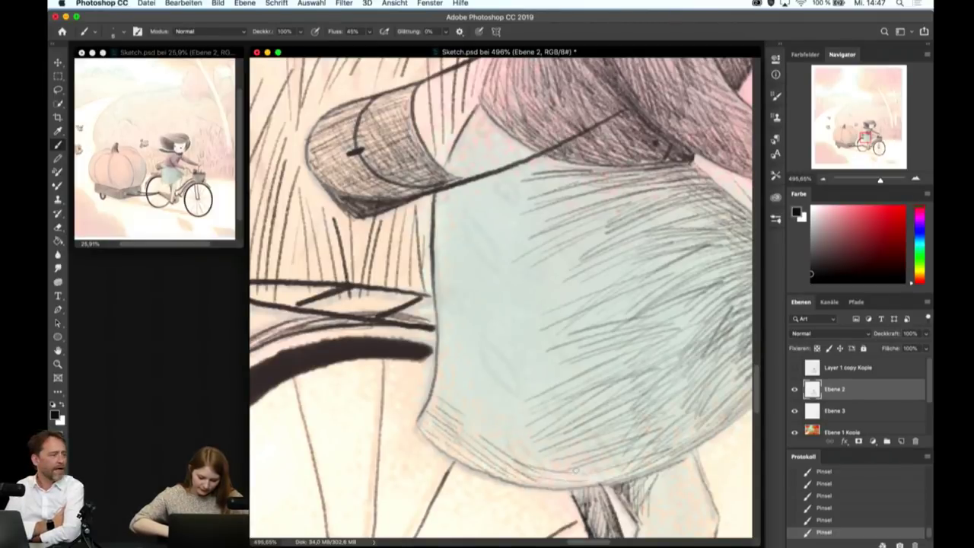
left_click_drag(484, 452, 554, 439)
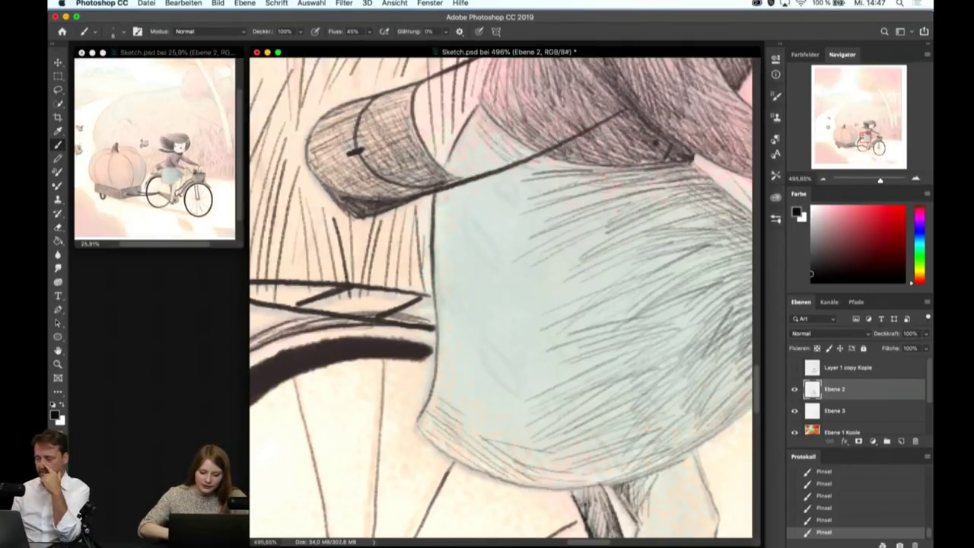
- Add thin hatch lines to the upper skirt, zoom out, and undo the last stroke
mouse_move(473, 185)
left_mouse_down()
mouse_move(508, 204)
mouse_move(553, 184)
left_mouse_up()
left_click_drag(445, 202, 536, 225)
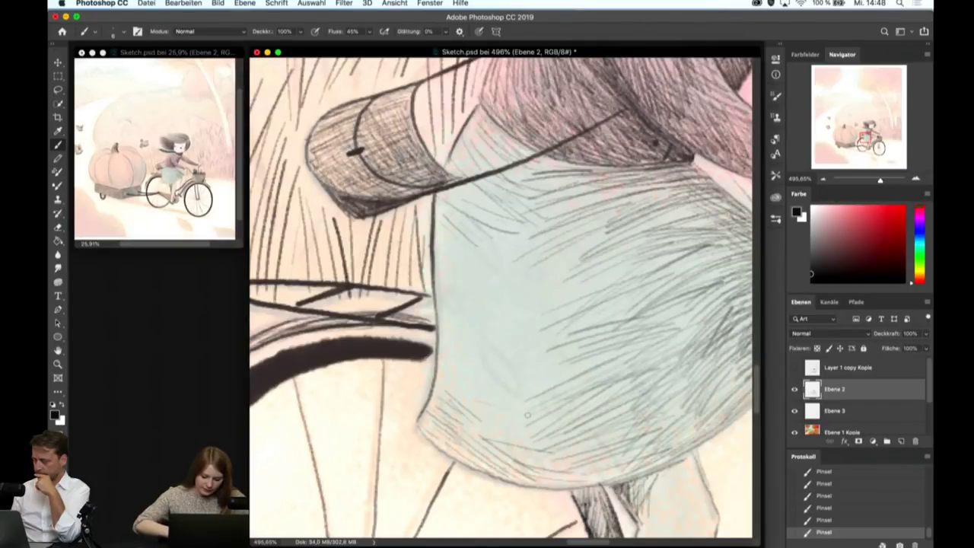
scroll(631, 278, "down", 5)
scroll(631, 279, "down", 3)
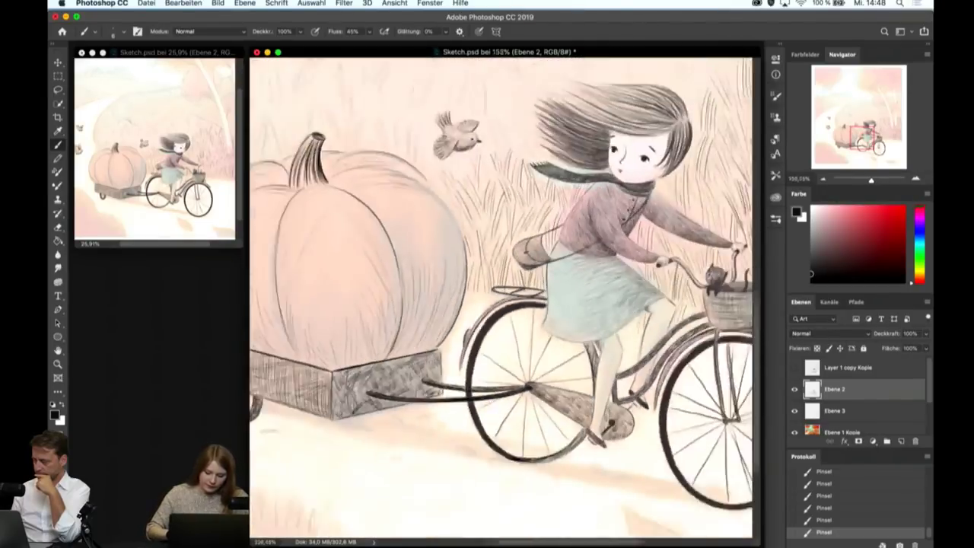
scroll(631, 279, "down", 3)
scroll(631, 278, "down", 3)
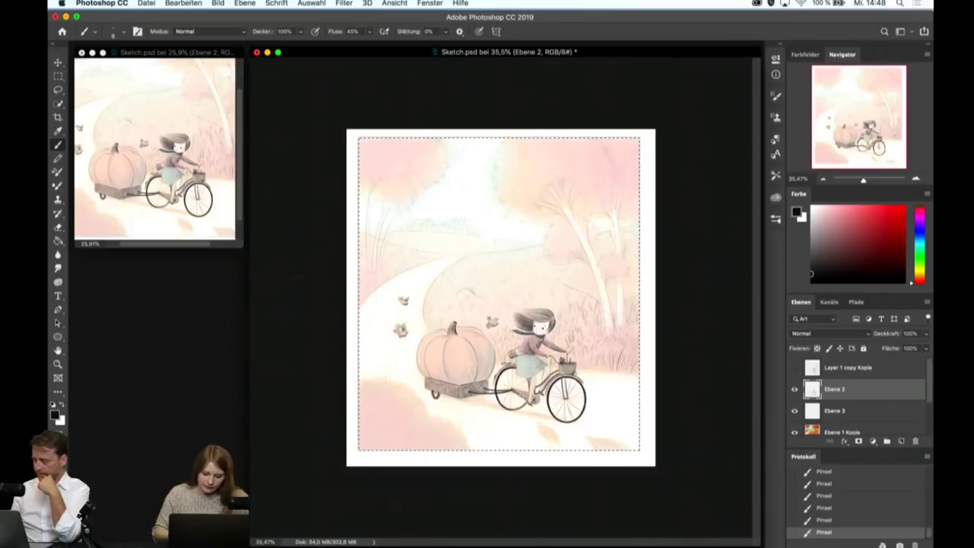
key("ctrl+z")
- Restore the undone stroke, then ink the leaf's outline and dark centre vein
scroll(556, 388, "up", 5)
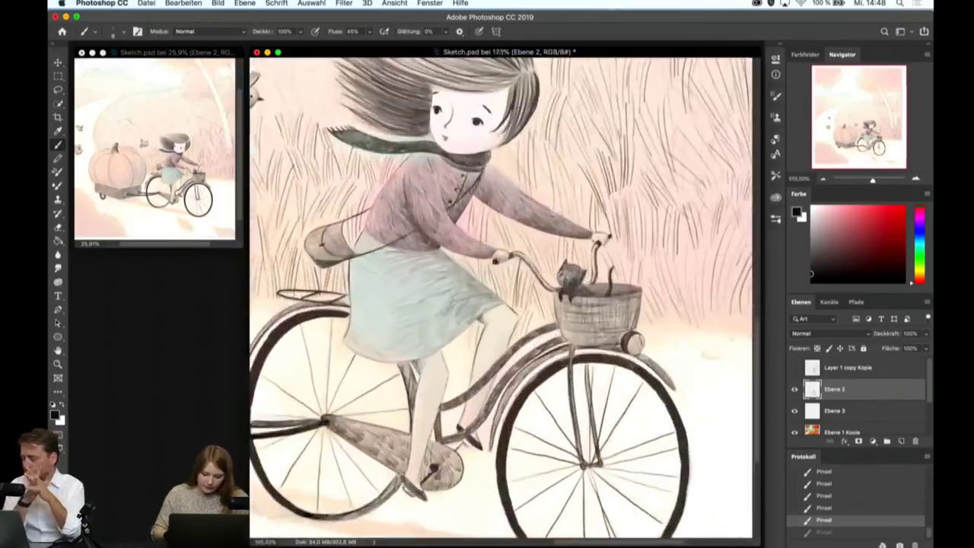
scroll(579, 365, "down", 5)
scroll(593, 354, "right", 2)
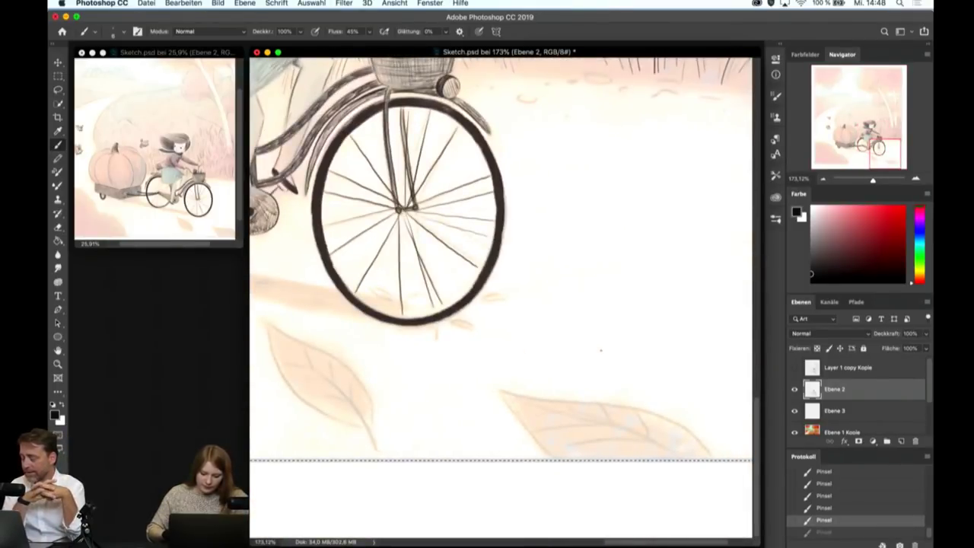
scroll(600, 350, "right", 3)
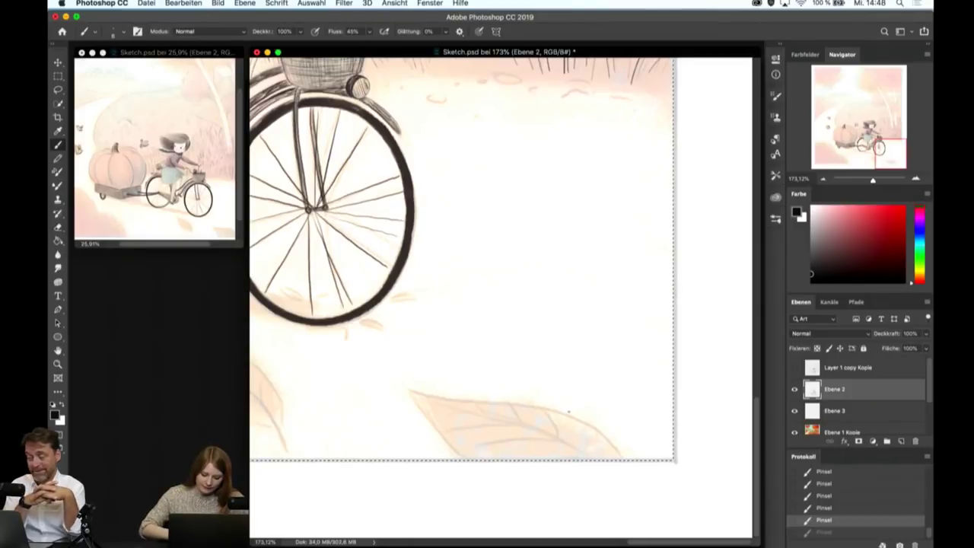
key("ctrl+shift+z")
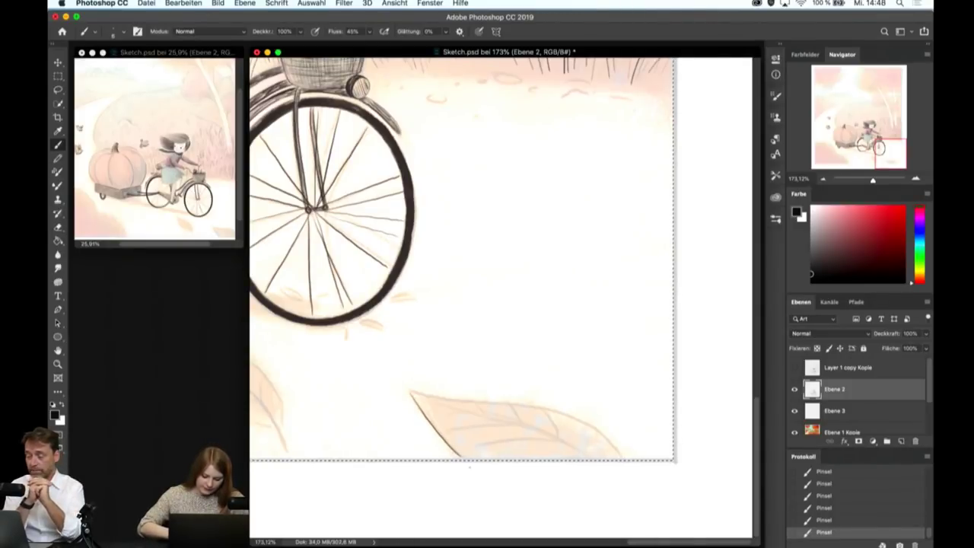
left_click_drag(412, 393, 581, 415)
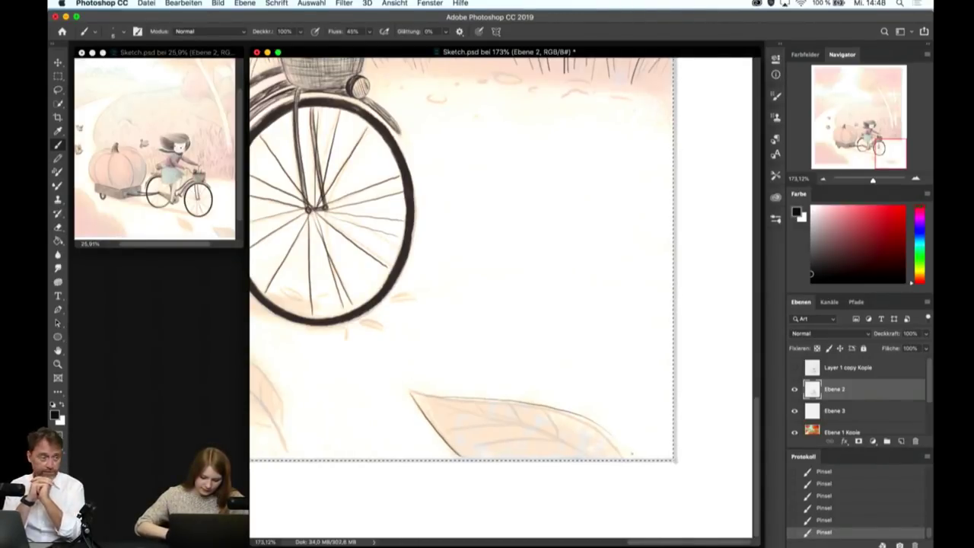
scroll(487, 258, "left", 5)
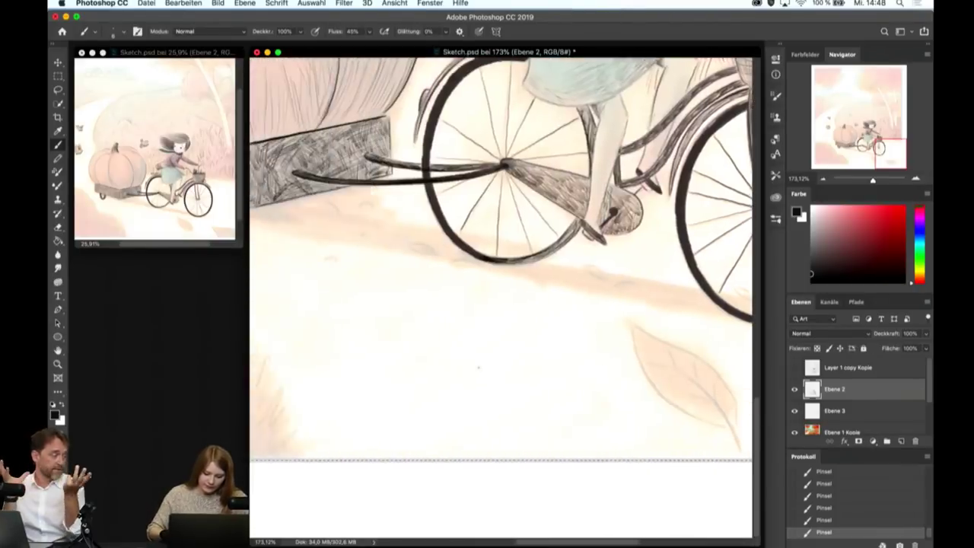
scroll(487, 259, "right", 4)
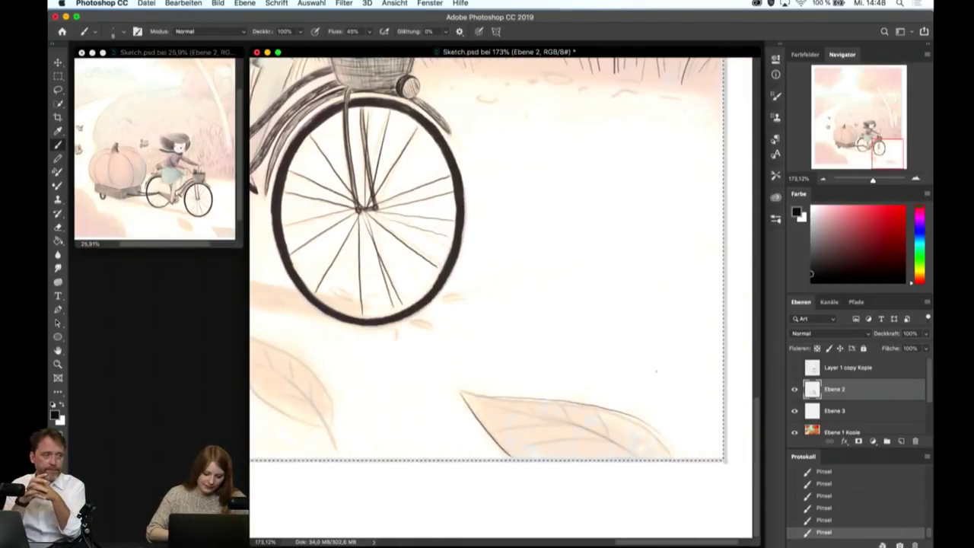
scroll(412, 352, "left", 8)
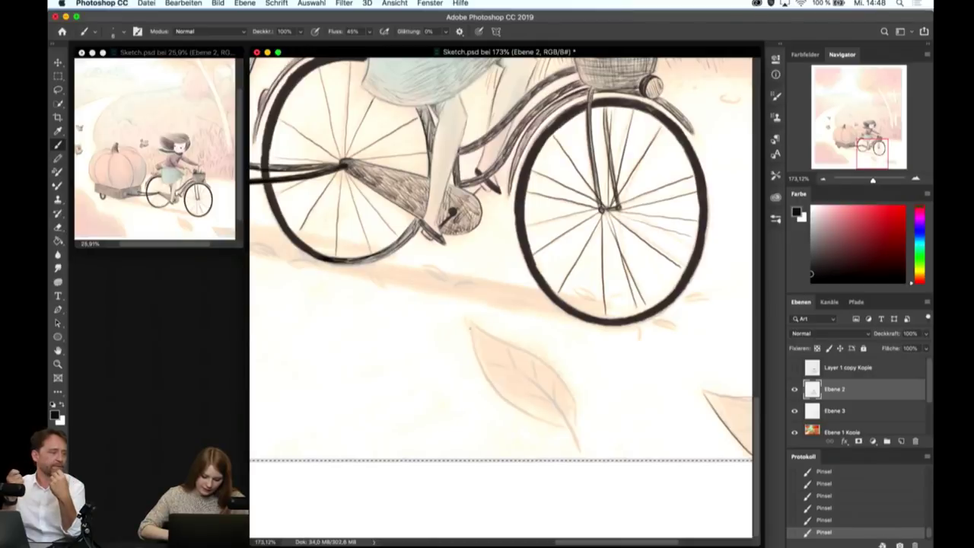
left_click_drag(471, 329, 569, 428)
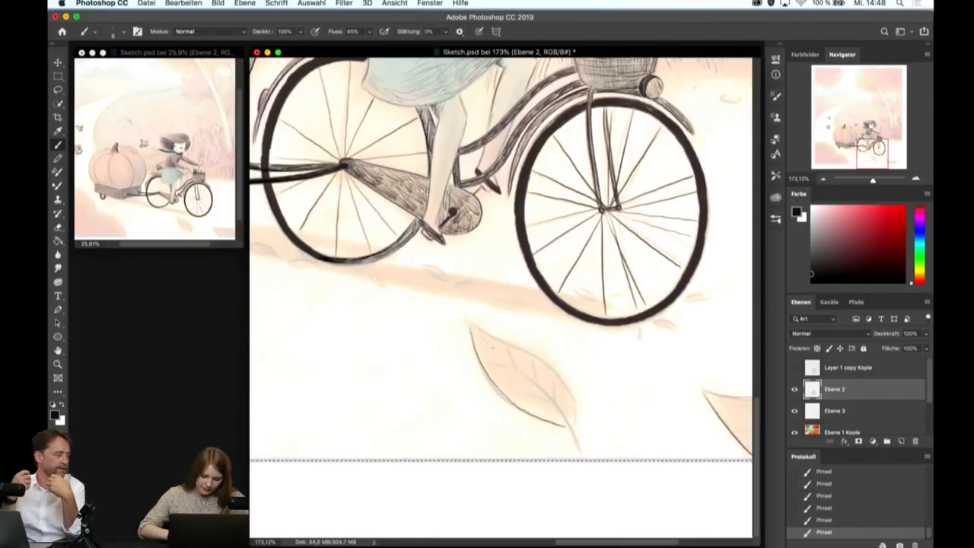
left_click_drag(488, 344, 580, 456)
mouse_move(503, 340)
left_mouse_down()
mouse_move(542, 363)
mouse_move(575, 425)
left_mouse_up()
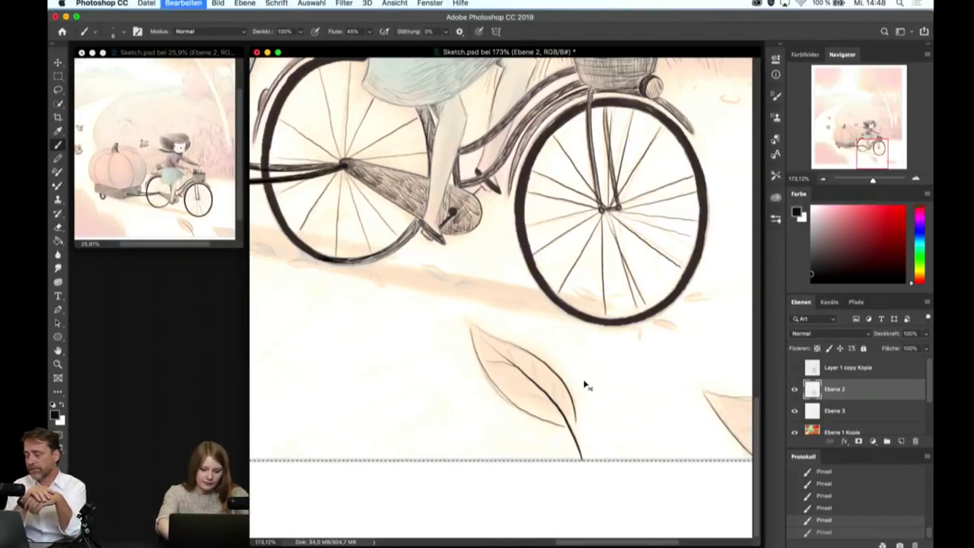
- Ink several side veins across the leaf's left and lower halves
scroll(586, 386, "up", 3)
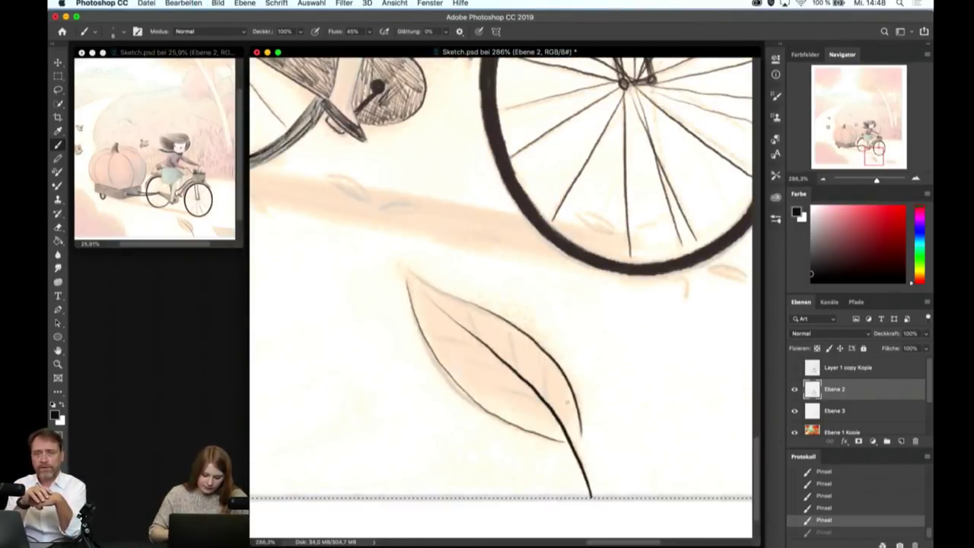
mouse_move(463, 308)
left_mouse_down()
mouse_move(476, 334)
mouse_move(540, 392)
left_mouse_up()
left_click_drag(437, 329, 464, 333)
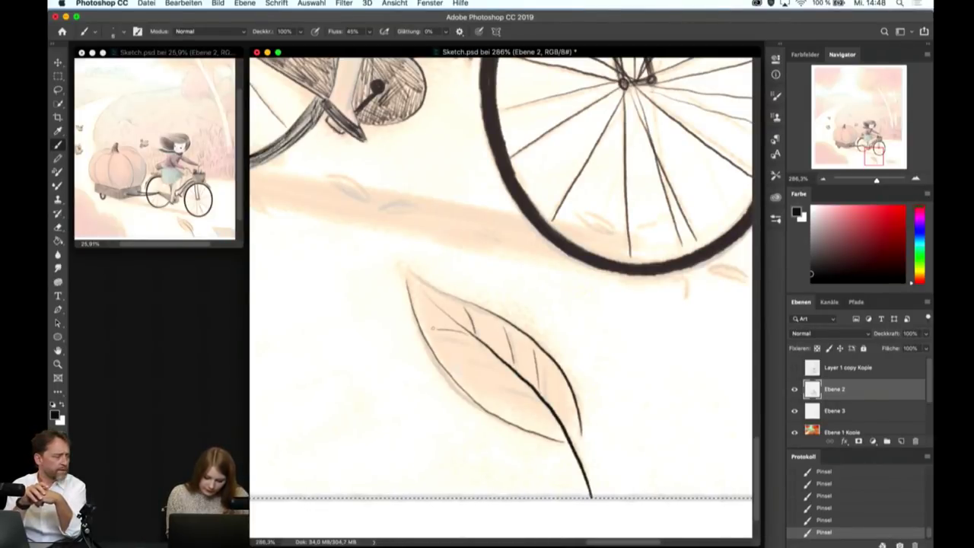
left_click_drag(505, 361, 467, 365)
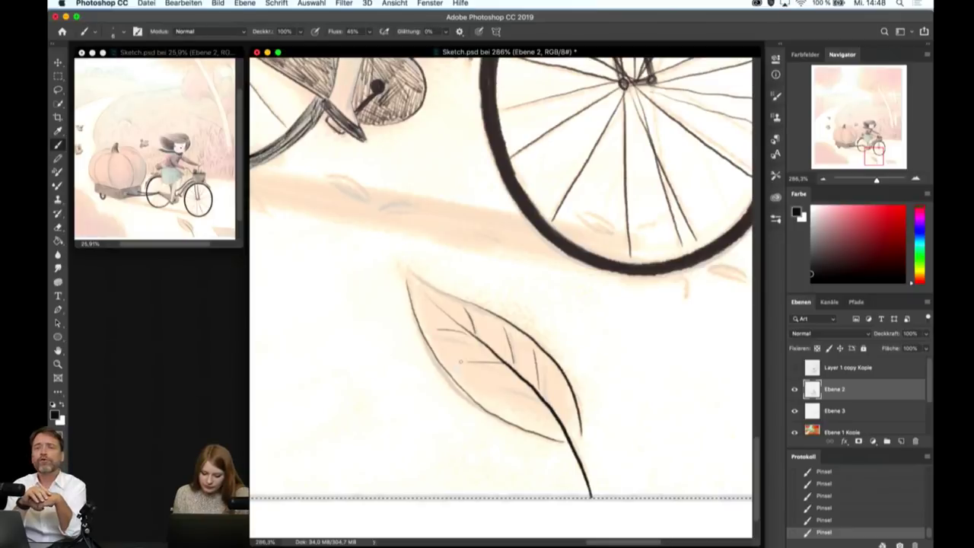
left_click_drag(536, 393, 470, 383)
left_click_drag(551, 415, 512, 409)
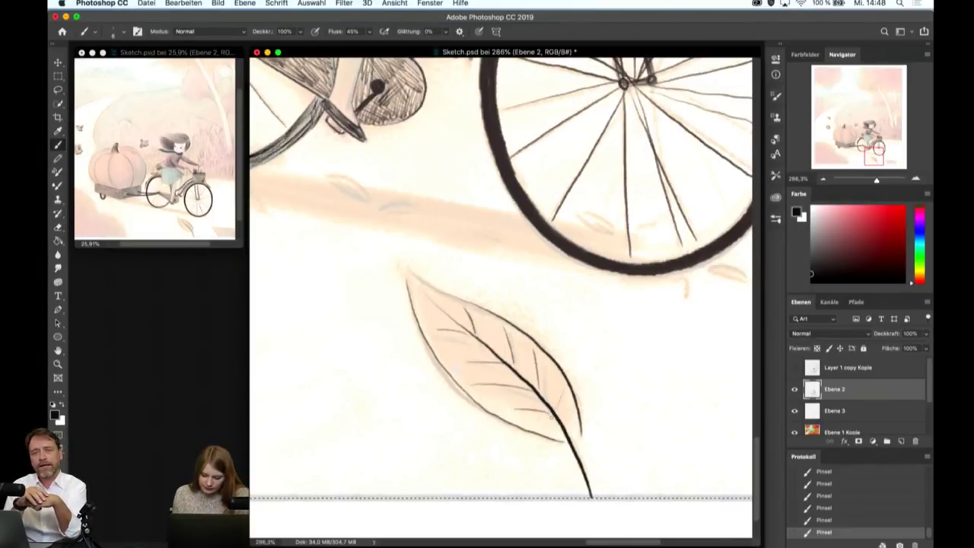
scroll(533, 415, "right", 8)
scroll(533, 415, "down", 2)
scroll(559, 423, "right", 3)
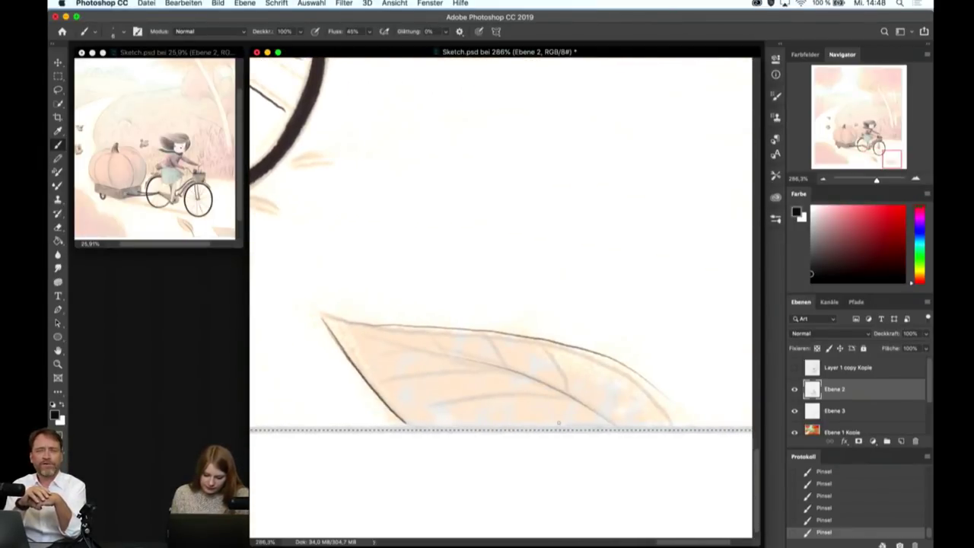
- Redraw a stray diagonal vein and add more veins toward the leaf's tip
left_click_drag(553, 352, 576, 405)
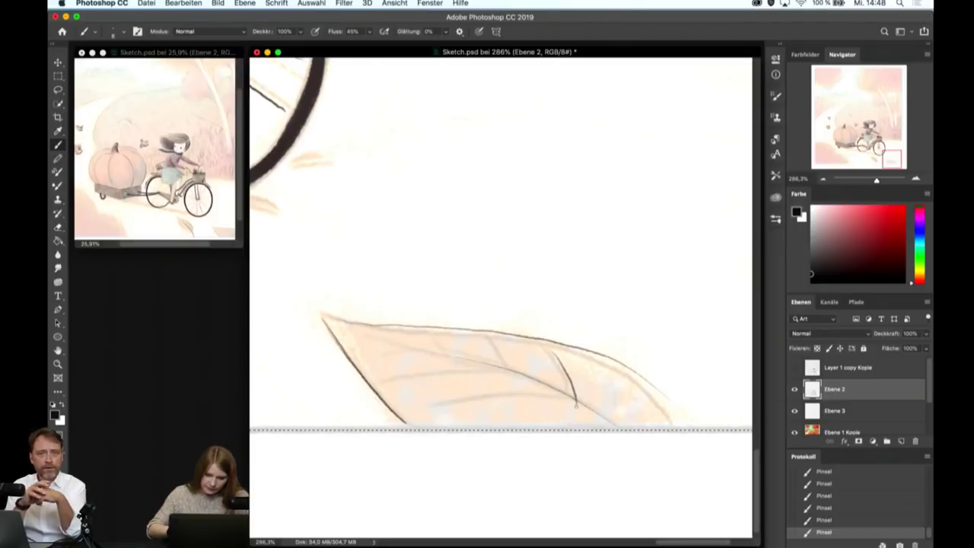
key("ctrl+z")
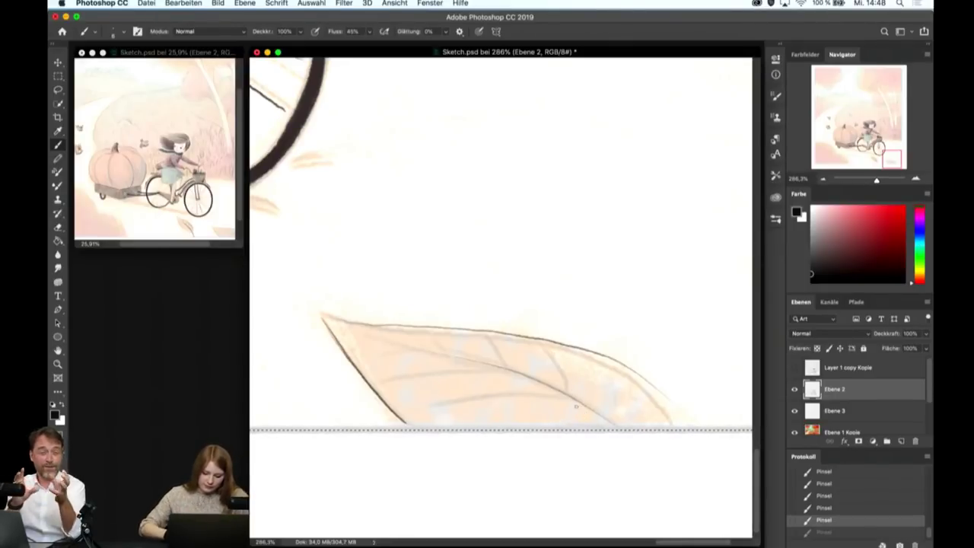
left_click_drag(573, 358, 592, 406)
left_click_drag(519, 346, 541, 379)
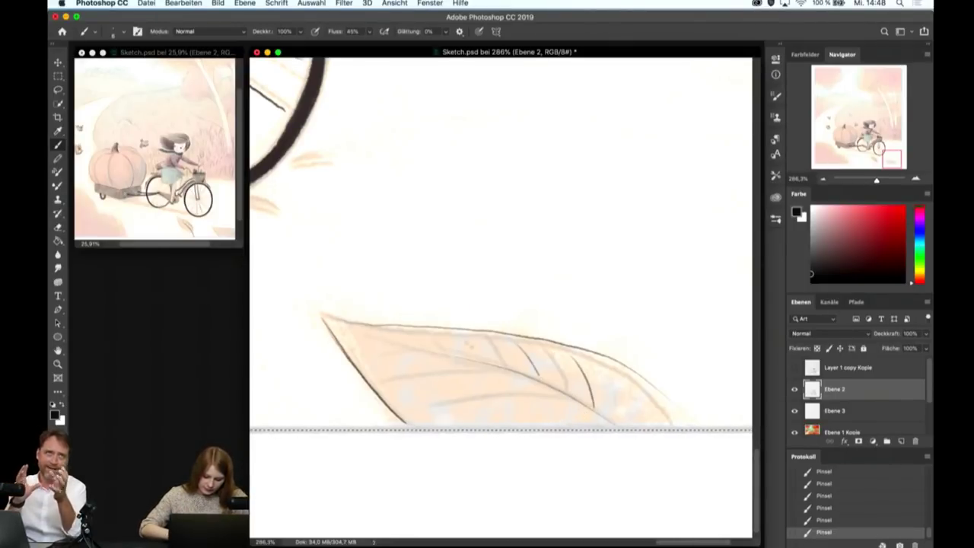
mouse_move(458, 337)
left_mouse_down()
mouse_move(480, 355)
mouse_move(386, 376)
left_mouse_up()
left_click_drag(538, 379, 435, 394)
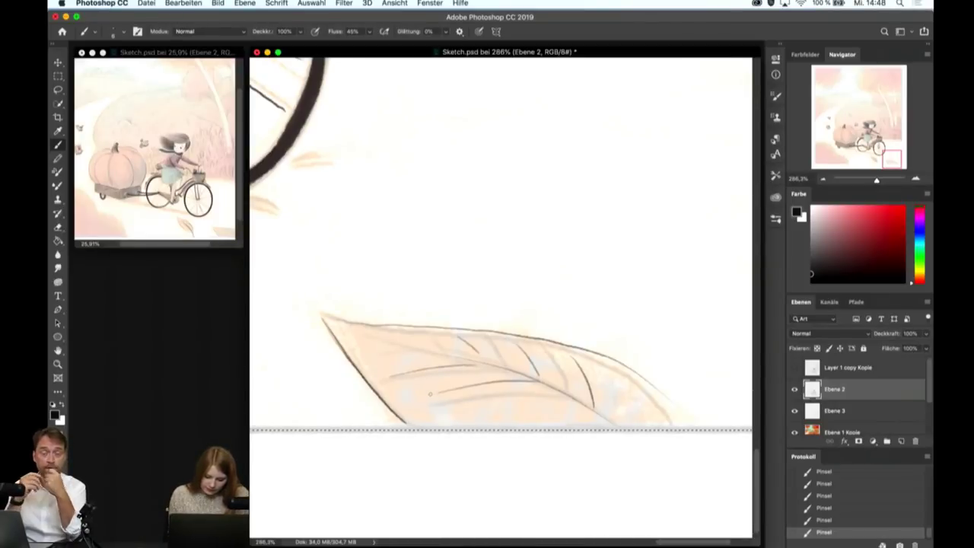
mouse_move(583, 405)
left_mouse_down()
mouse_move(481, 415)
mouse_move(642, 390)
left_mouse_up()
scroll(448, 423, "down", 5)
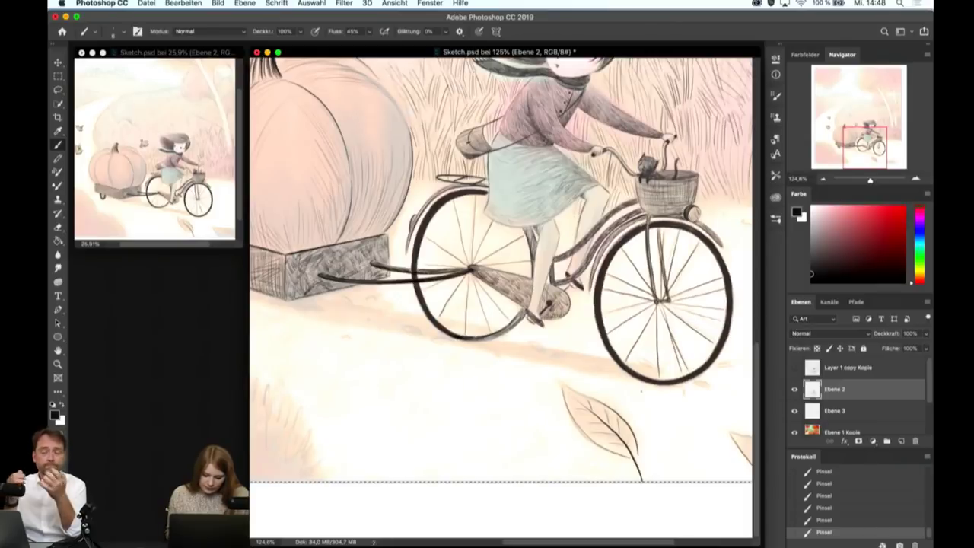
- On Ebene 4, paint dark grass blades in the tuft and outline the birch trunk's left edge
scroll(583, 388, "up", 4)
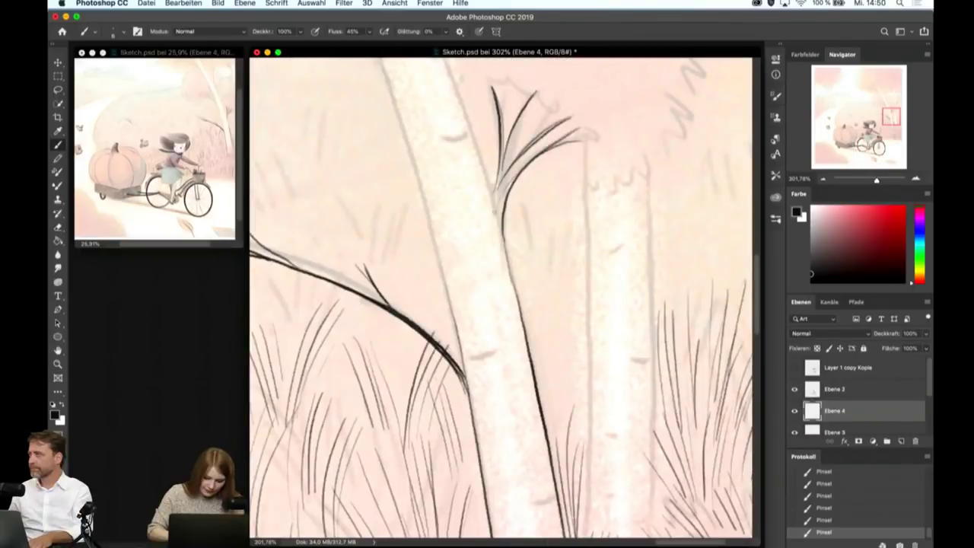
mouse_move(515, 157)
left_mouse_down()
mouse_move(557, 94)
mouse_move(540, 119)
mouse_move(520, 91)
left_mouse_up()
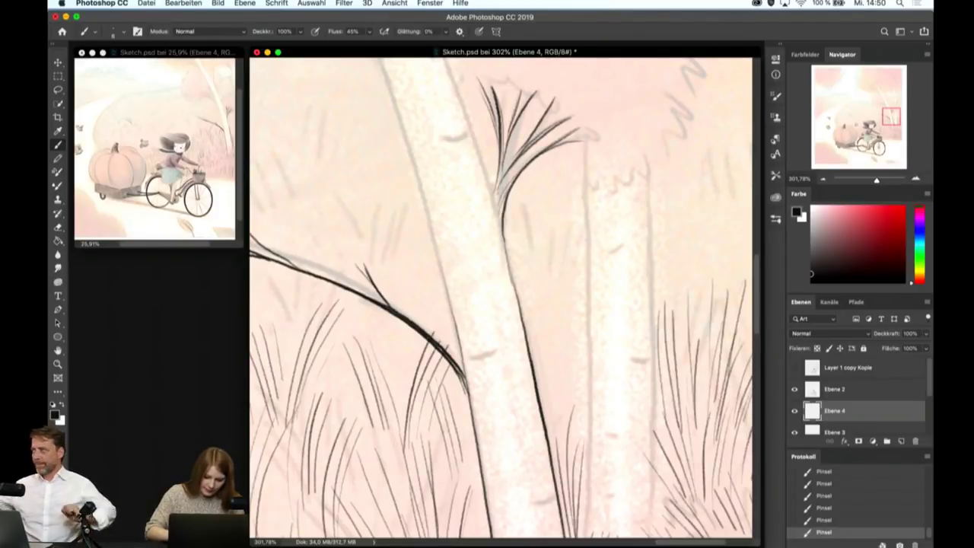
left_click_drag(462, 106, 491, 187)
left_click_drag(407, 137, 463, 358)
- Zoom in and build up dark pencil lines along the left trunk's right edge
scroll(502, 297, "down", 5)
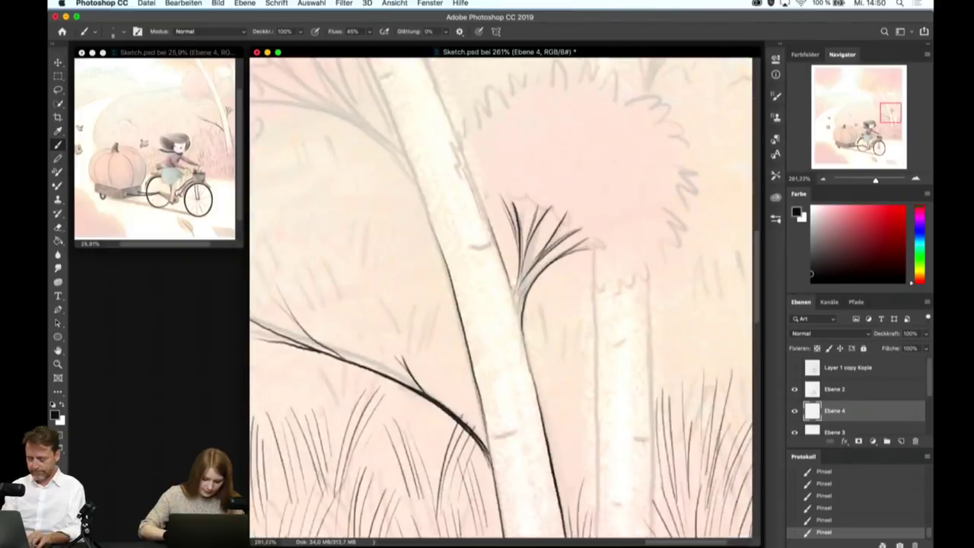
scroll(538, 237, "up", 2)
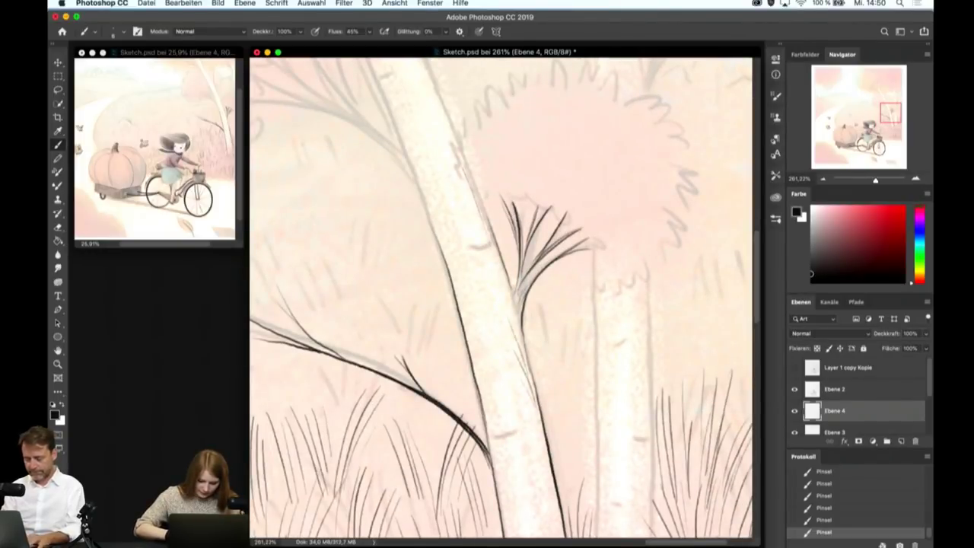
left_click_drag(503, 296, 529, 379)
left_click_drag(514, 344, 551, 474)
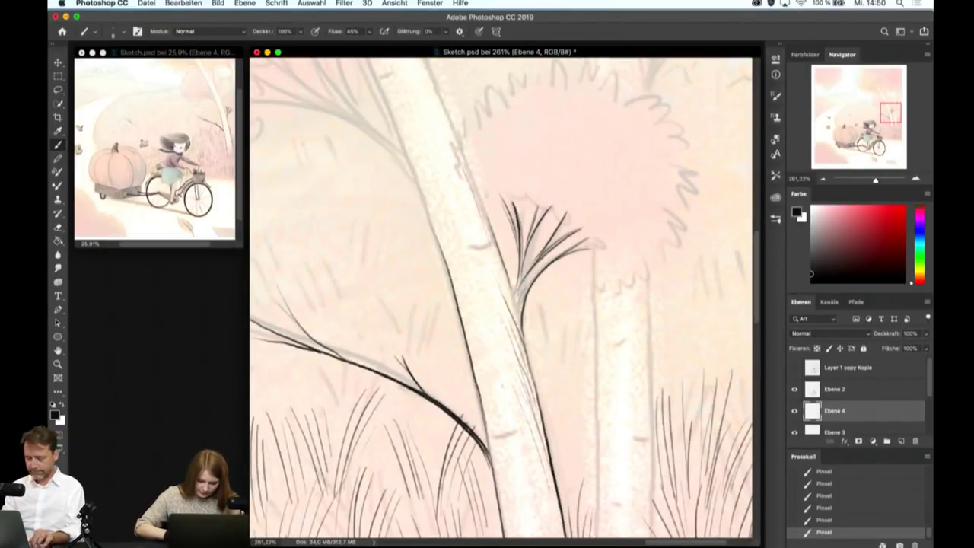
left_click_drag(516, 412, 548, 505)
left_click_drag(529, 407, 549, 509)
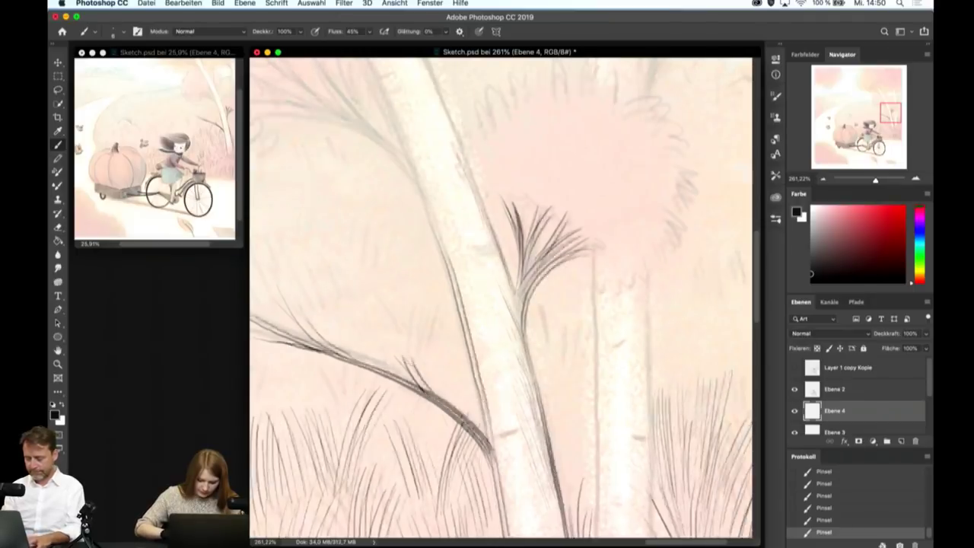
scroll(542, 114, "down", 5)
scroll(502, 305, "down", 2)
scroll(584, 390, "up", 5)
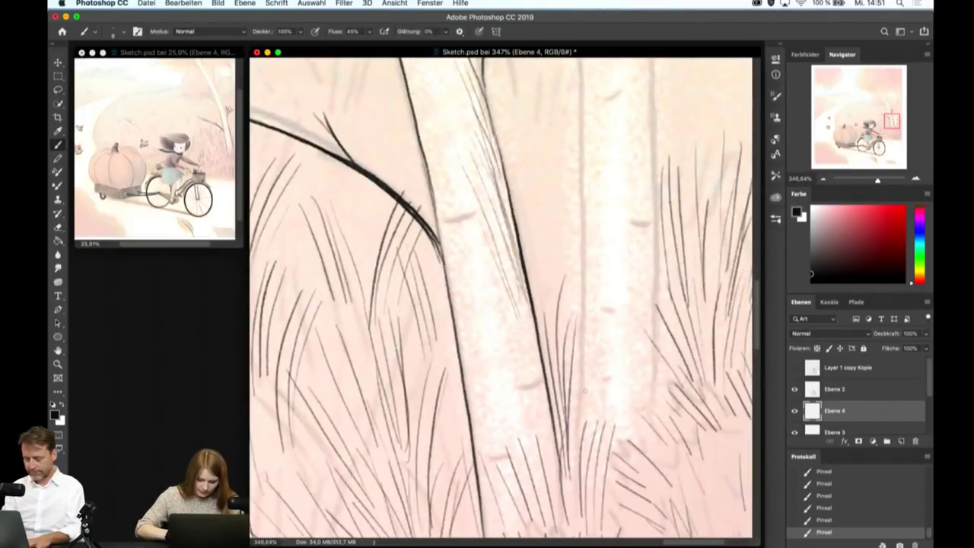
left_click_drag(508, 312, 537, 406)
left_click_drag(513, 276, 548, 420)
left_click_drag(527, 314, 551, 432)
left_click_drag(518, 344, 545, 460)
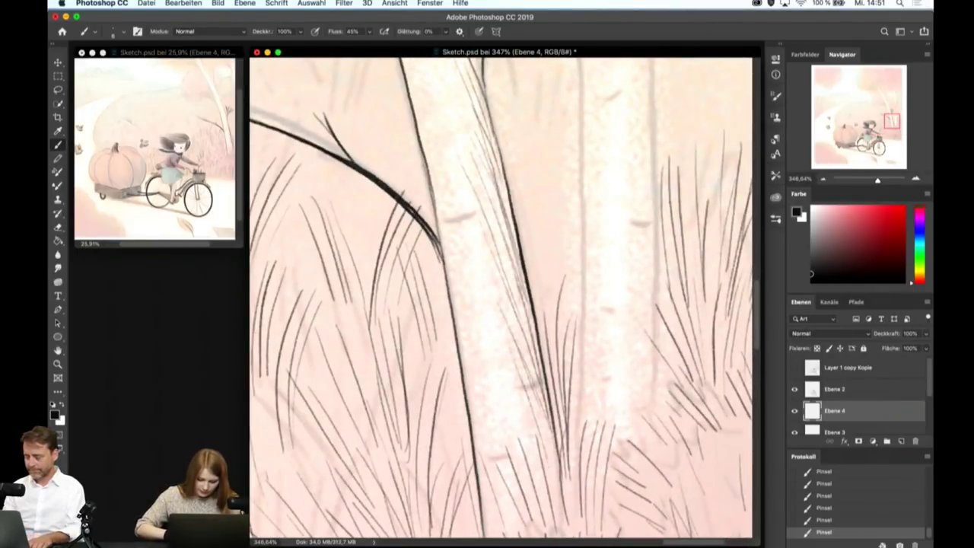
mouse_move(502, 359)
left_mouse_down()
mouse_move(539, 494)
mouse_move(522, 474)
left_mouse_up()
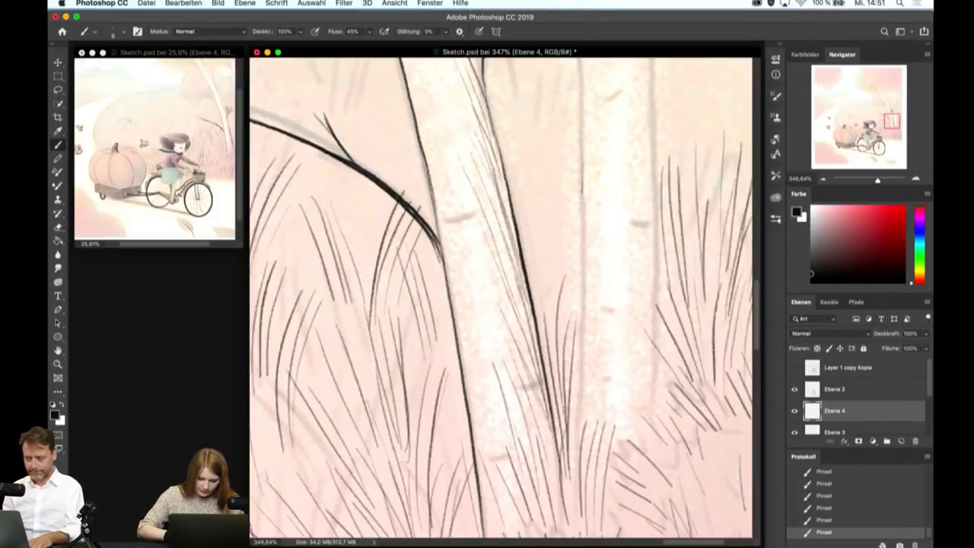
- Draw a line down the right trunk's left edge and re-trace it darker piece by piece
left_click_drag(582, 193, 577, 390)
left_click_drag(658, 134, 648, 406)
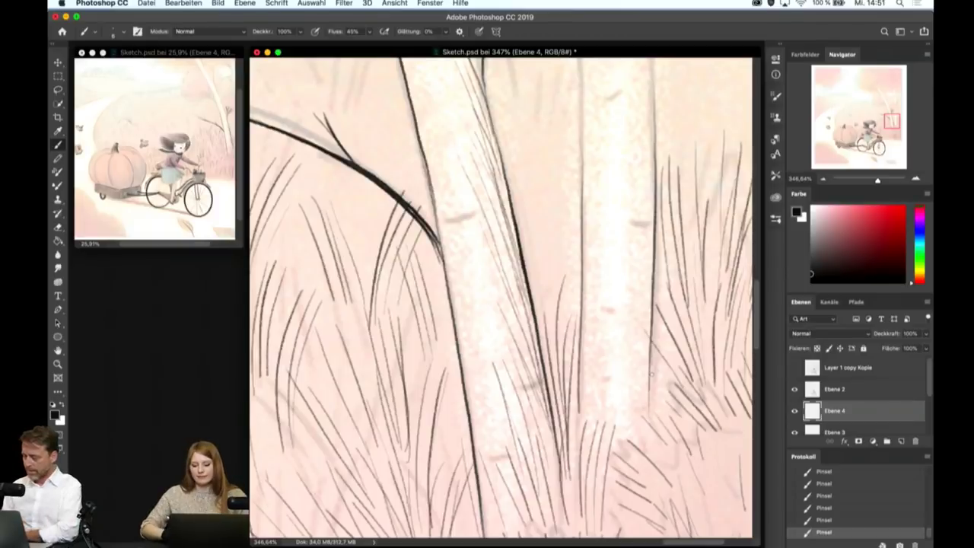
left_click_drag(652, 307, 651, 414)
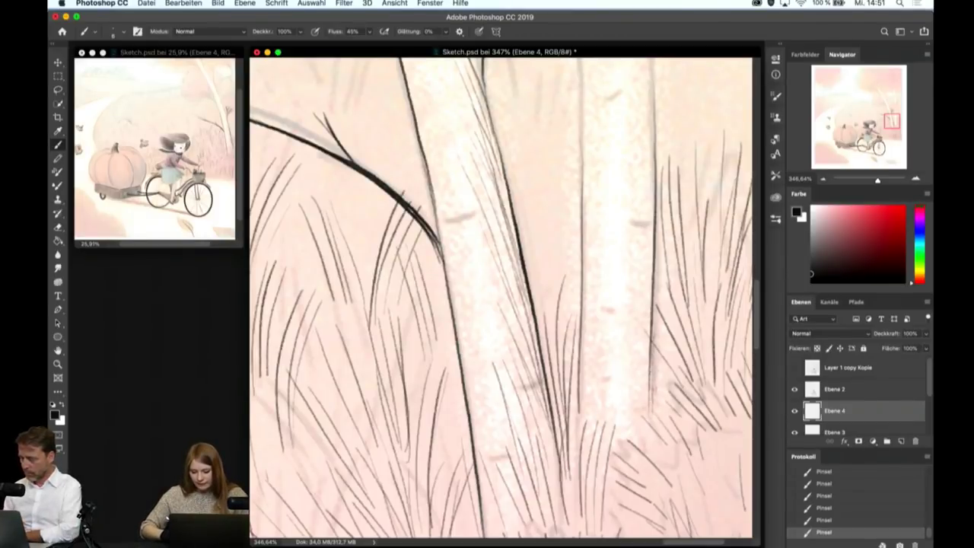
left_click_drag(652, 286, 651, 370)
left_click_drag(647, 248, 632, 370)
left_click_drag(652, 226, 637, 313)
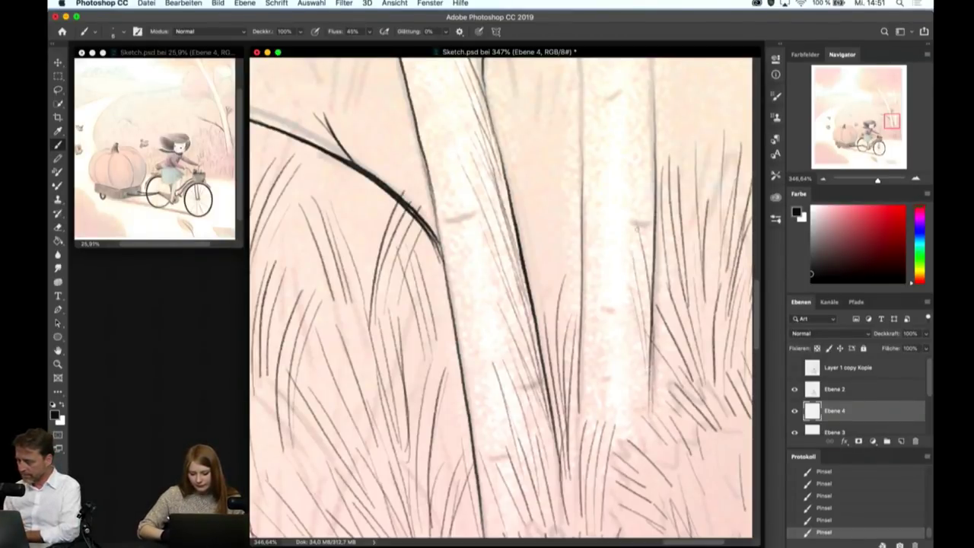
left_click_drag(651, 154, 651, 295)
left_click_drag(651, 97, 651, 333)
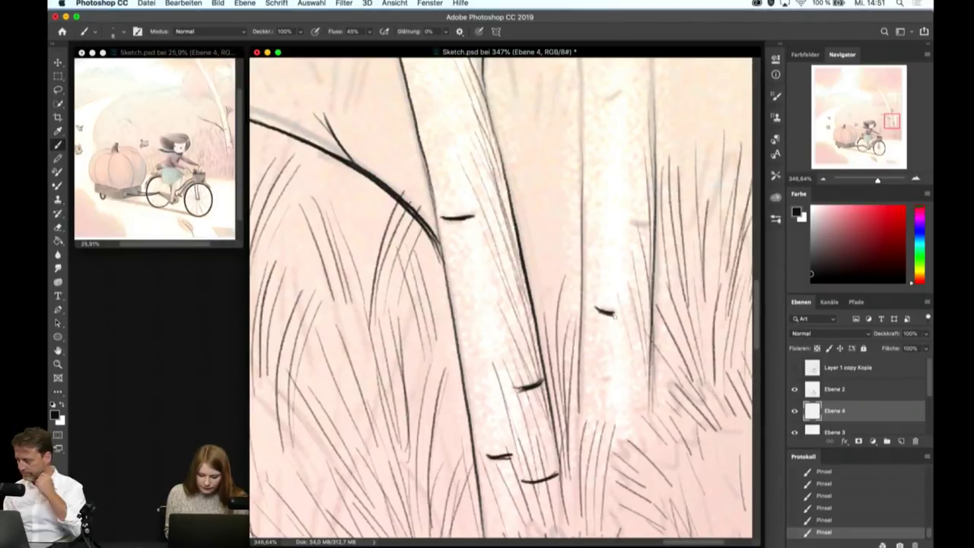
- Dab two dark bark dashes onto the right birch trunk
left_click_drag(597, 381, 618, 380)
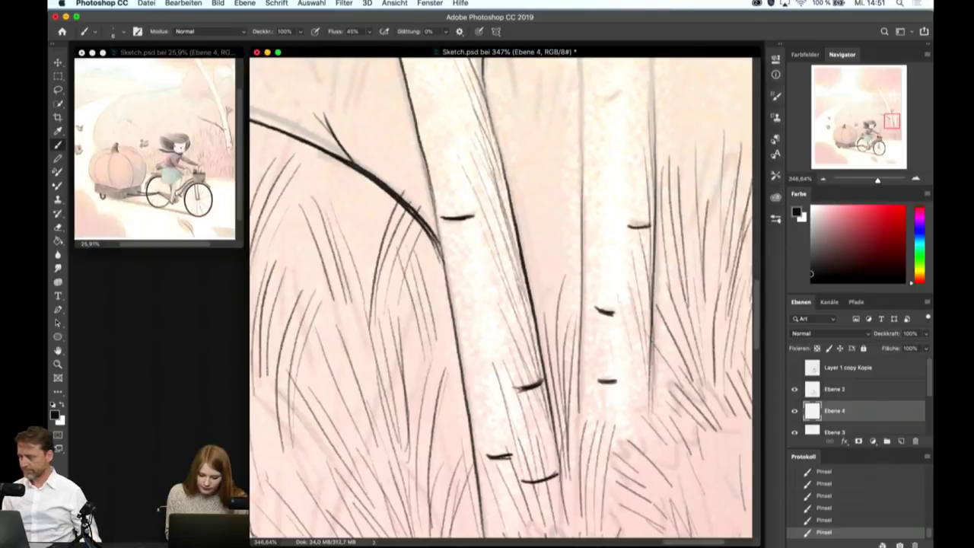
left_click_drag(628, 227, 651, 225)
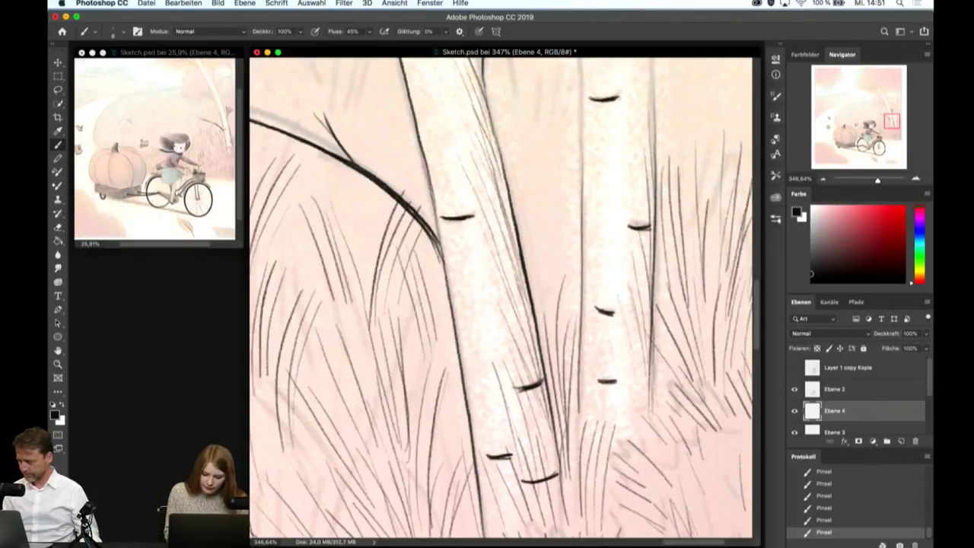
scroll(641, 301, "down", 1)
scroll(606, 287, "down", 5)
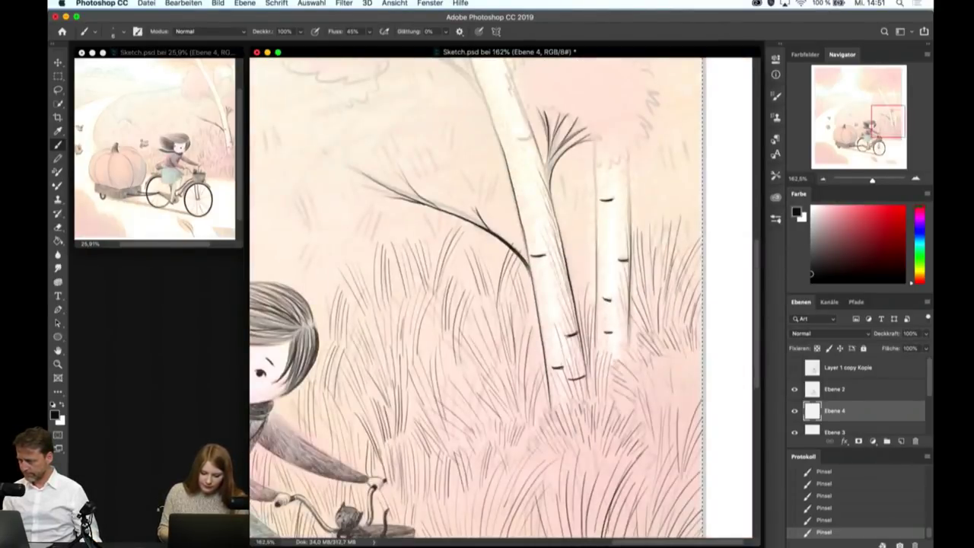
scroll(655, 228, "up", 5)
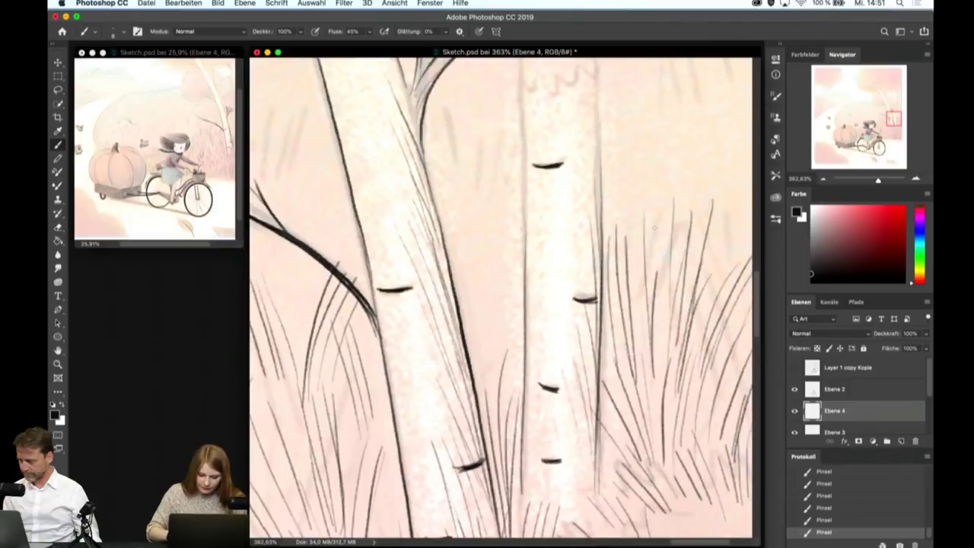
- Sketch thin vertical shading lines along both edges of the right trunk
left_click_drag(597, 75, 602, 204)
left_click_drag(598, 105, 590, 178)
left_click_drag(596, 88, 581, 231)
mouse_move(595, 145)
left_mouse_down()
mouse_move(580, 240)
mouse_move(588, 222)
left_mouse_up()
left_click_drag(521, 79, 524, 123)
left_click_drag(521, 73, 526, 274)
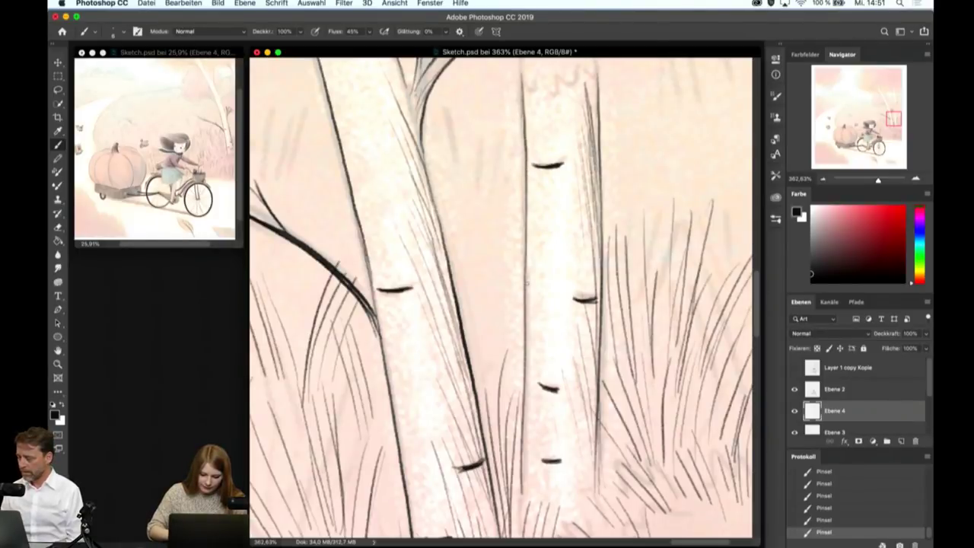
left_click_drag(573, 230, 590, 326)
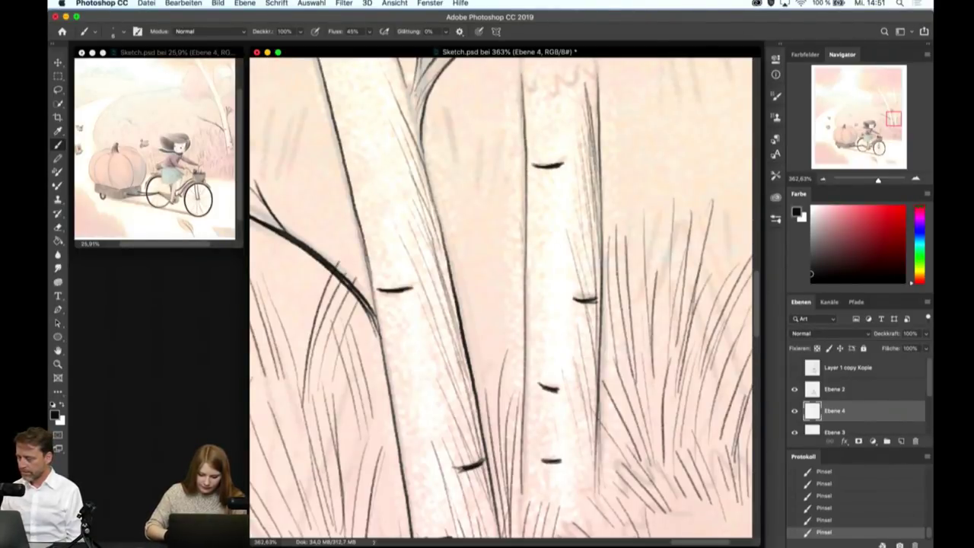
left_click_drag(597, 194, 582, 286)
- Add thin strokes on the lower right trunk and a line along the left trunk's right edge
left_click_drag(583, 414, 568, 482)
left_click_drag(572, 420, 558, 485)
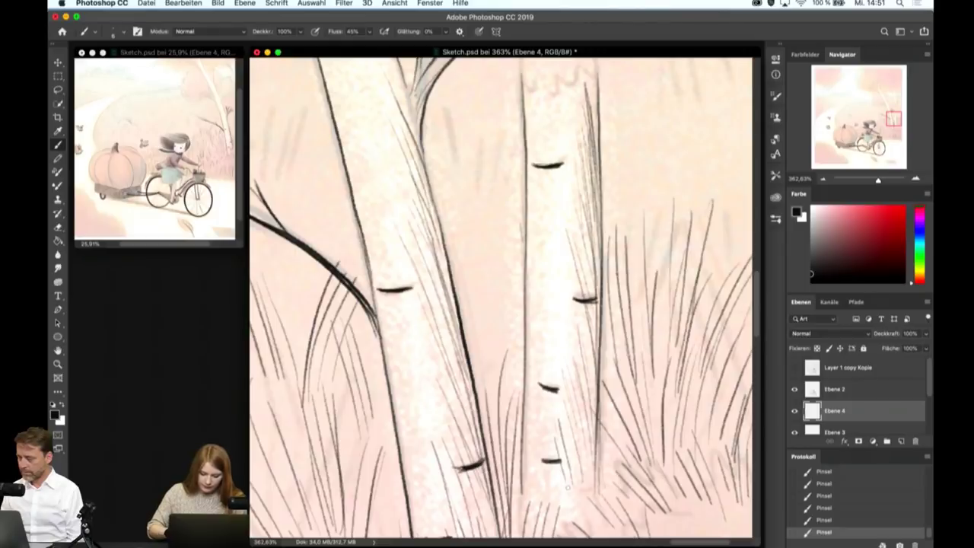
scroll(567, 487, "down", 5)
scroll(587, 279, "up", 4)
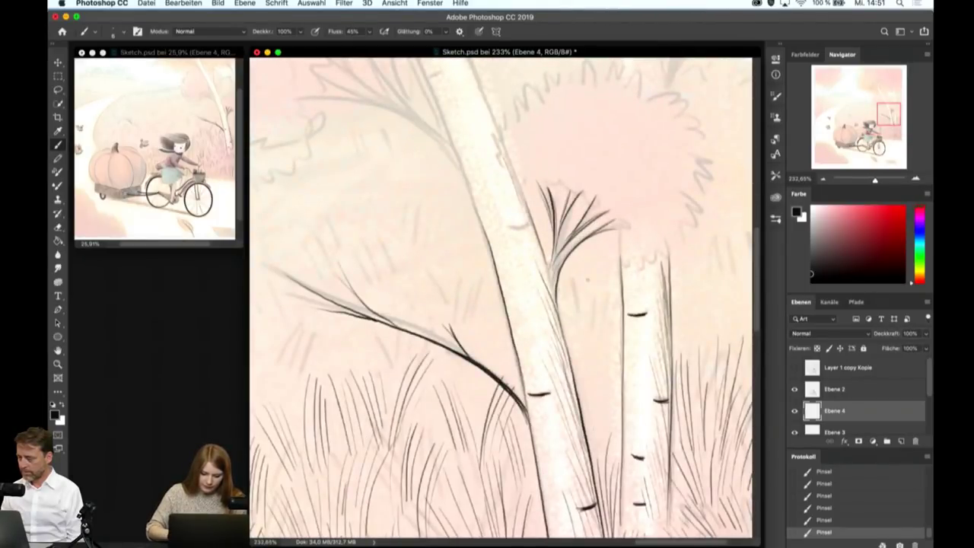
left_click_drag(498, 126, 532, 229)
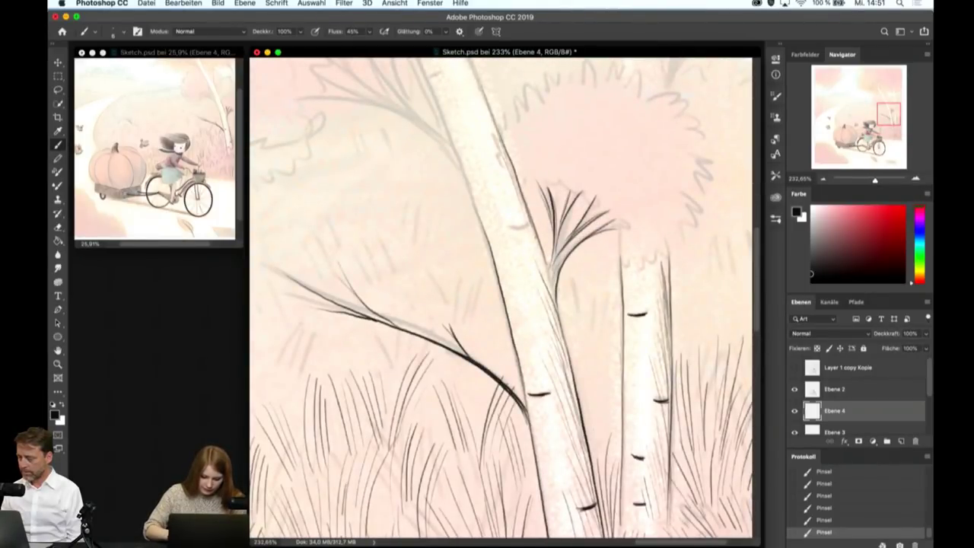
scroll(565, 235, "down", 4)
- Ink a series of dark parallel pencil lines down the wider trunk's right edge
scroll(565, 235, "up", 4)
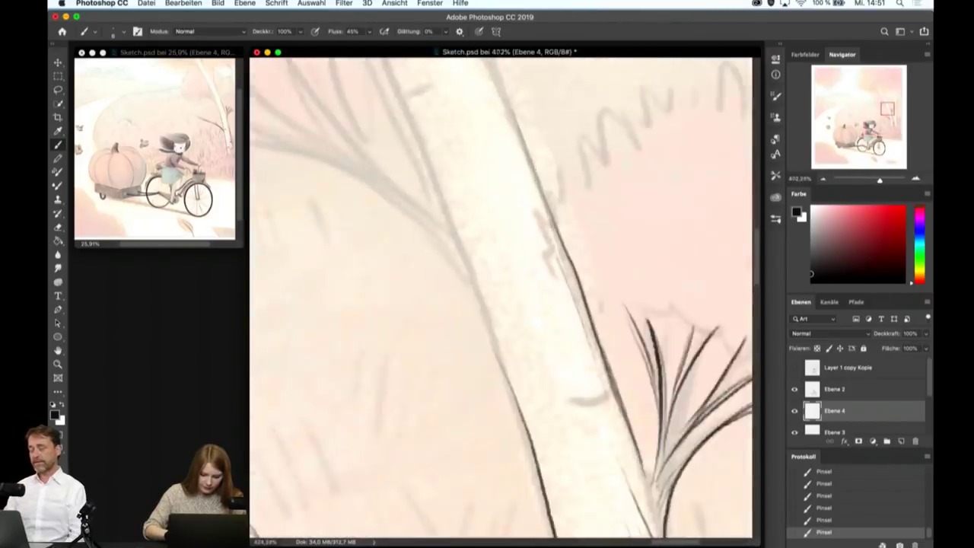
scroll(565, 235, "up", 2)
scroll(566, 235, "down", 2)
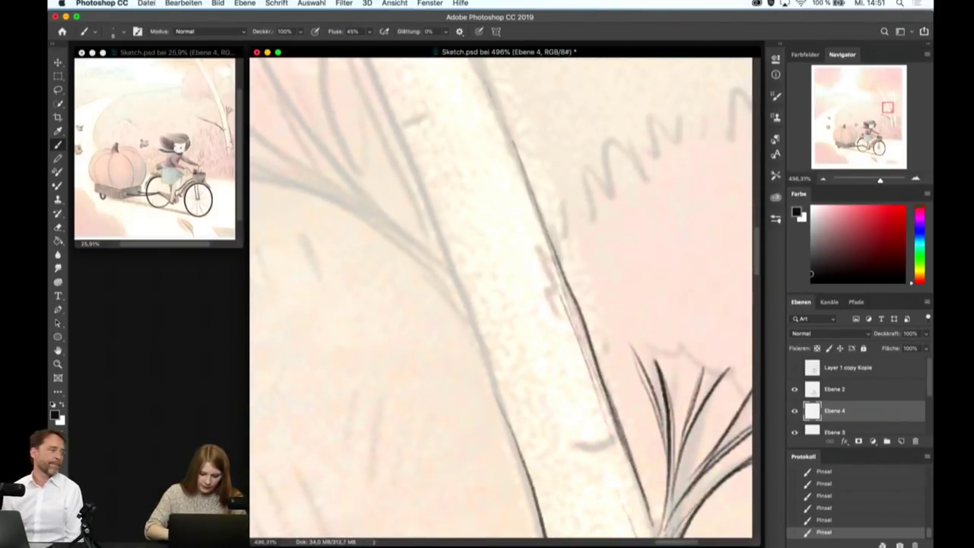
left_click_drag(488, 84, 531, 178)
left_click_drag(499, 114, 556, 254)
left_click_drag(490, 133, 541, 215)
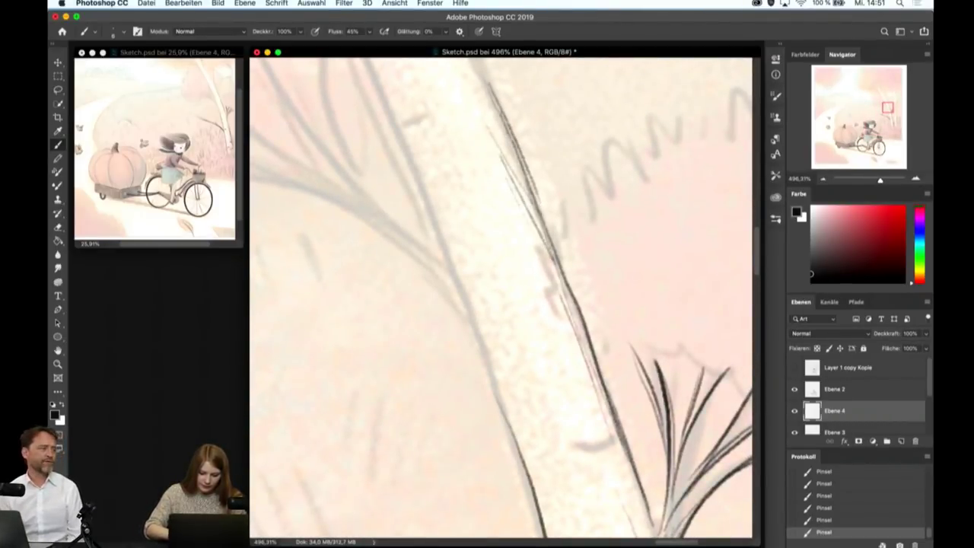
left_click_drag(480, 110, 533, 208)
left_click_drag(484, 140, 583, 339)
left_click_drag(499, 195, 589, 388)
mouse_move(526, 269)
left_mouse_down()
mouse_move(594, 435)
mouse_move(615, 458)
left_mouse_up()
left_click_drag(571, 329, 613, 443)
left_click_drag(578, 334, 630, 469)
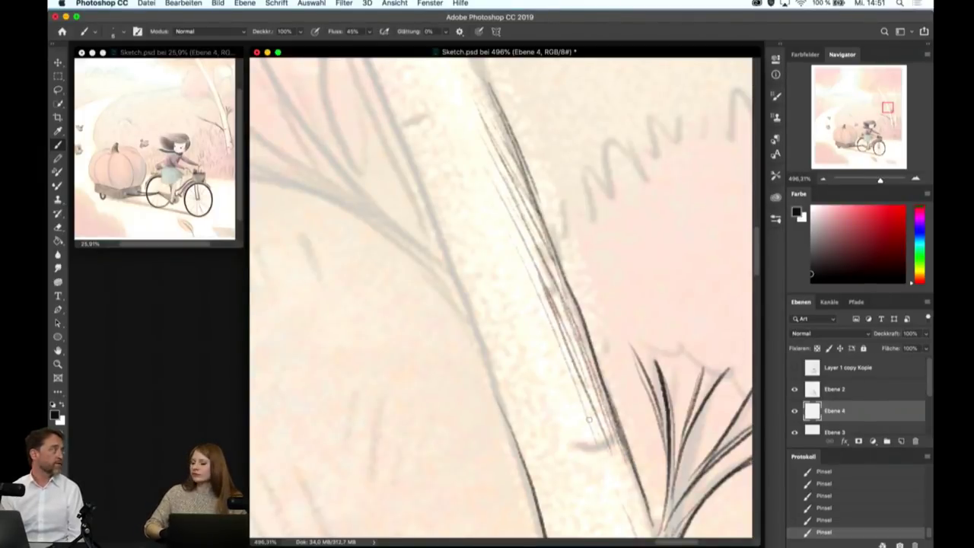
- Add faint pencil strokes lower along the trunk and darken them
scroll(588, 419, "down", 3)
scroll(651, 315, "down", 2)
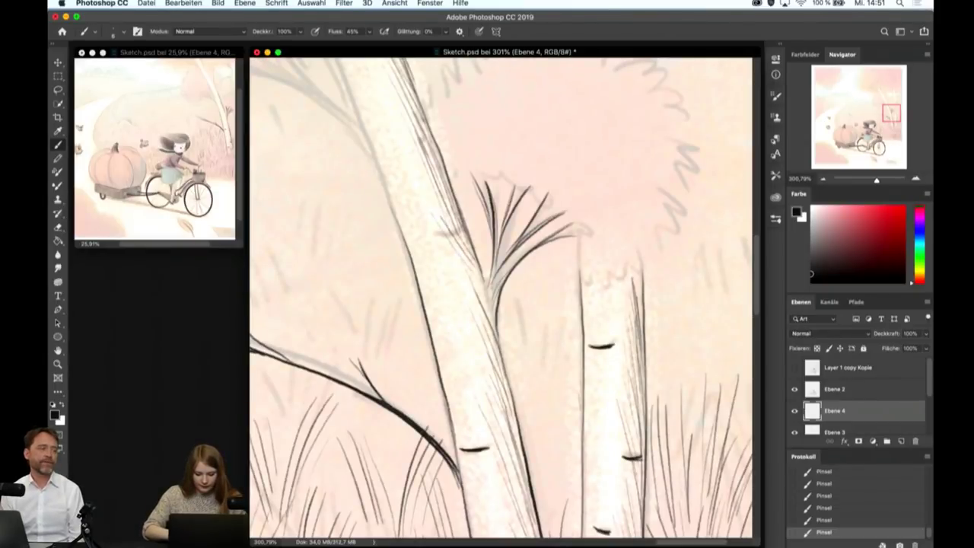
left_click_drag(443, 235, 481, 333)
left_click_drag(471, 259, 490, 310)
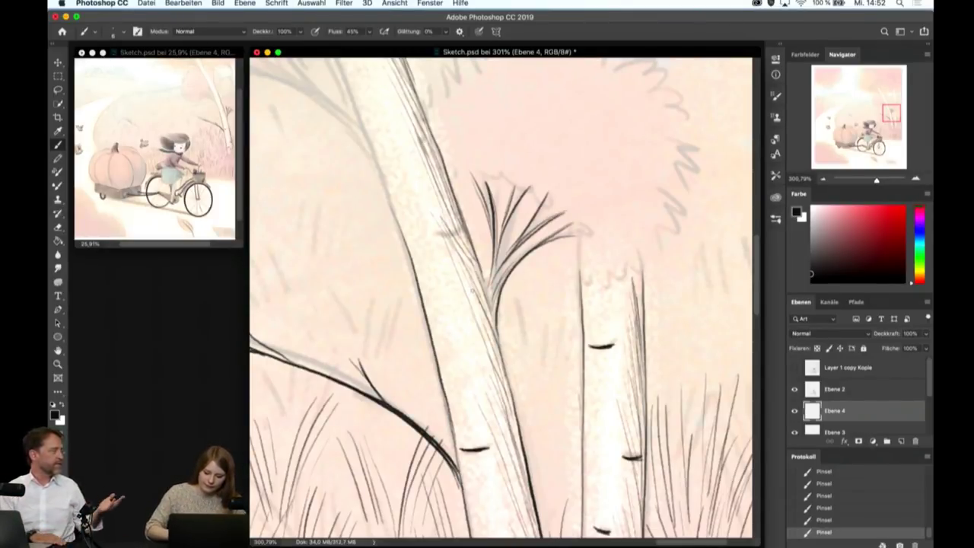
left_click_drag(466, 300, 482, 333)
mouse_move(462, 280)
left_mouse_down()
mouse_move(490, 343)
mouse_move(514, 514)
left_mouse_up()
- Darken the birch trunk's left edge and hatch thin lines along its right side
scroll(502, 297, "up", 3)
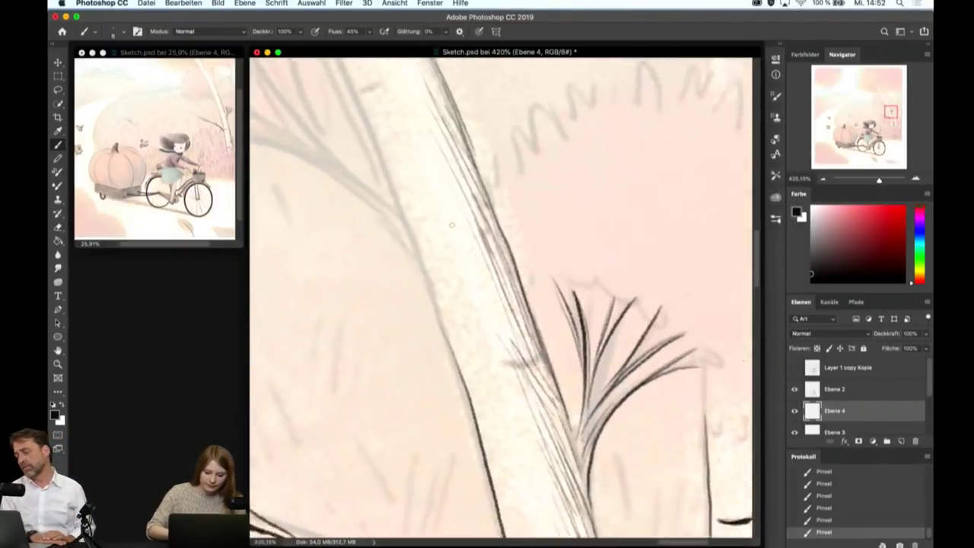
left_click_drag(452, 118, 556, 352)
left_click_drag(474, 160, 554, 353)
left_click_drag(484, 187, 449, 109)
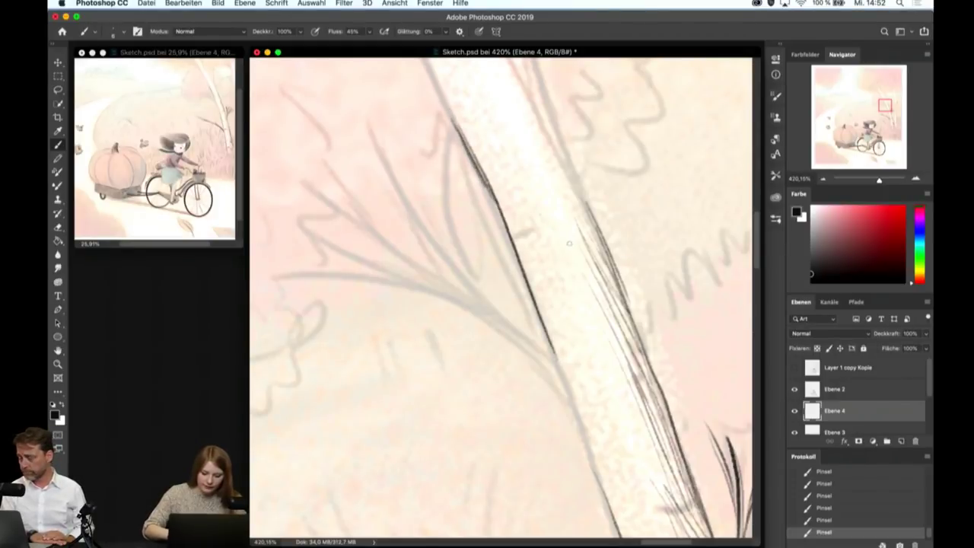
left_click_drag(538, 201, 580, 251)
mouse_move(528, 174)
left_mouse_down()
mouse_move(597, 261)
mouse_move(594, 241)
left_mouse_up()
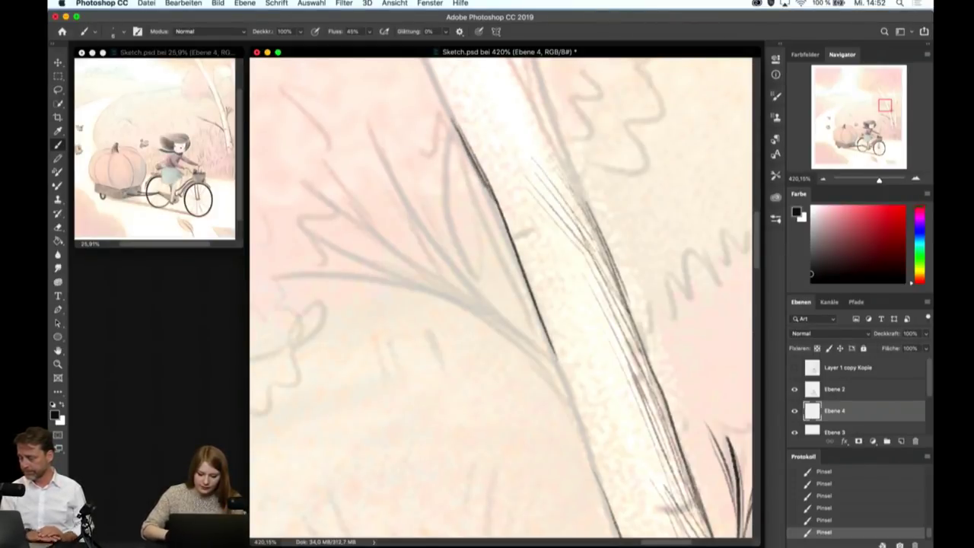
left_click_drag(553, 157, 588, 214)
left_click_drag(539, 137, 581, 206)
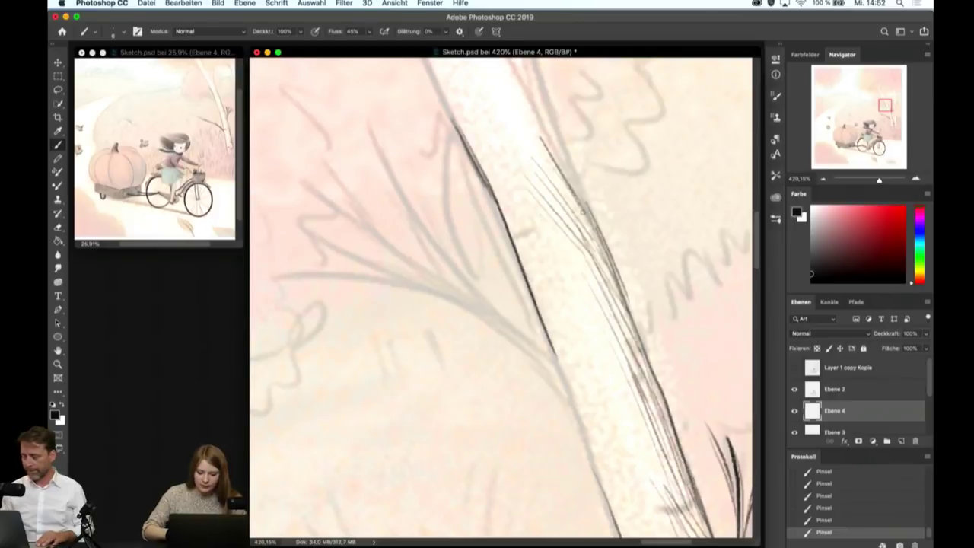
left_click_drag(555, 155, 589, 209)
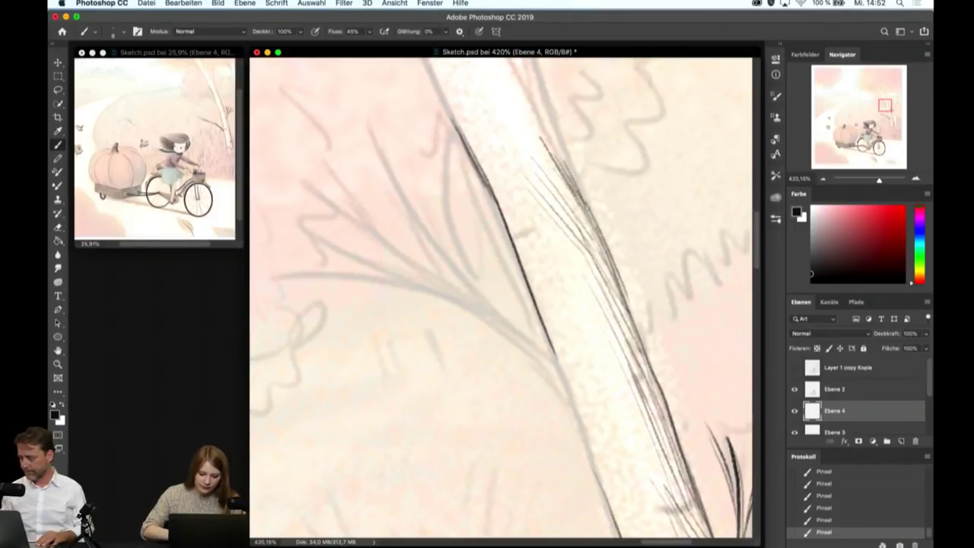
- Fan dark strokes out along the left branch, thickening them down toward the trunk
mouse_move(398, 172)
left_mouse_down()
mouse_move(509, 321)
mouse_move(554, 351)
left_mouse_up()
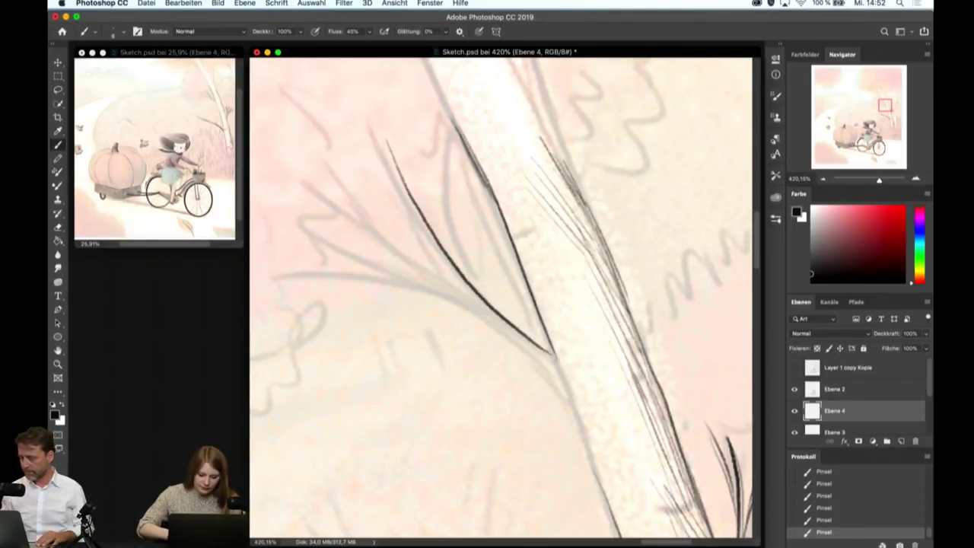
left_click_drag(362, 150, 437, 245)
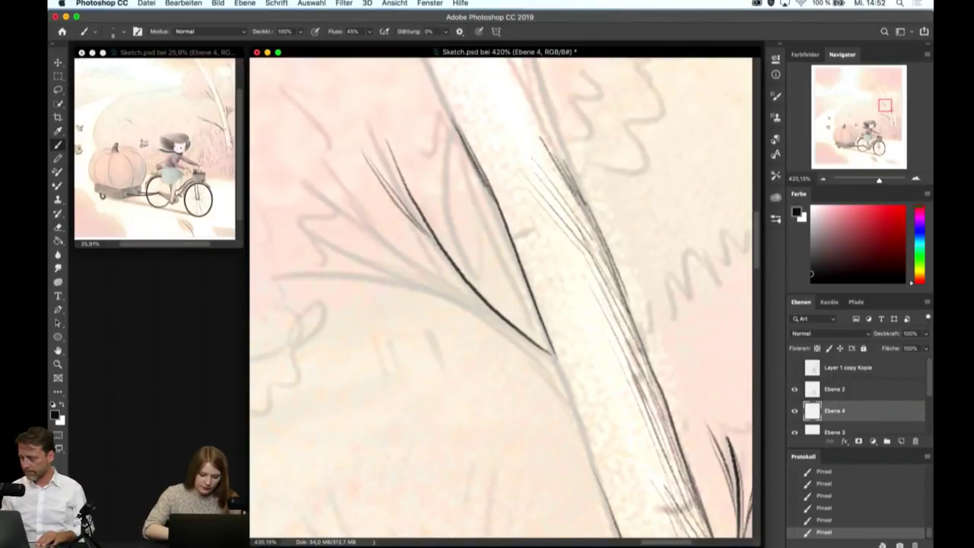
left_click_drag(346, 177, 466, 283)
left_click_drag(370, 212, 481, 303)
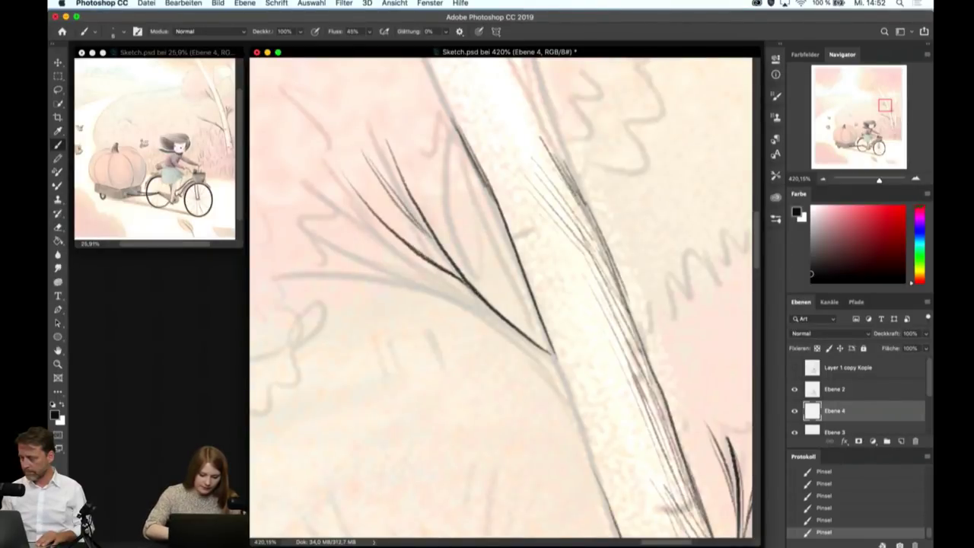
mouse_move(343, 231)
left_mouse_down()
mouse_move(449, 284)
mouse_move(531, 344)
left_mouse_up()
left_click_drag(477, 303, 562, 375)
left_click_drag(519, 335, 567, 387)
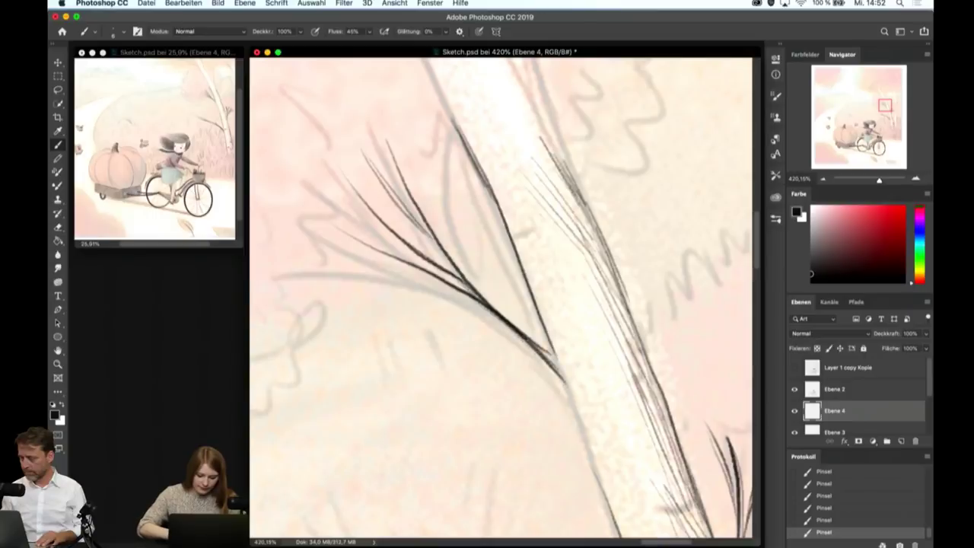
- Darken the lower branch strokes near the trunk and ink the lower-left branch lines
left_click_drag(472, 298, 569, 397)
left_click_drag(502, 323, 561, 383)
left_click_drag(453, 289, 512, 332)
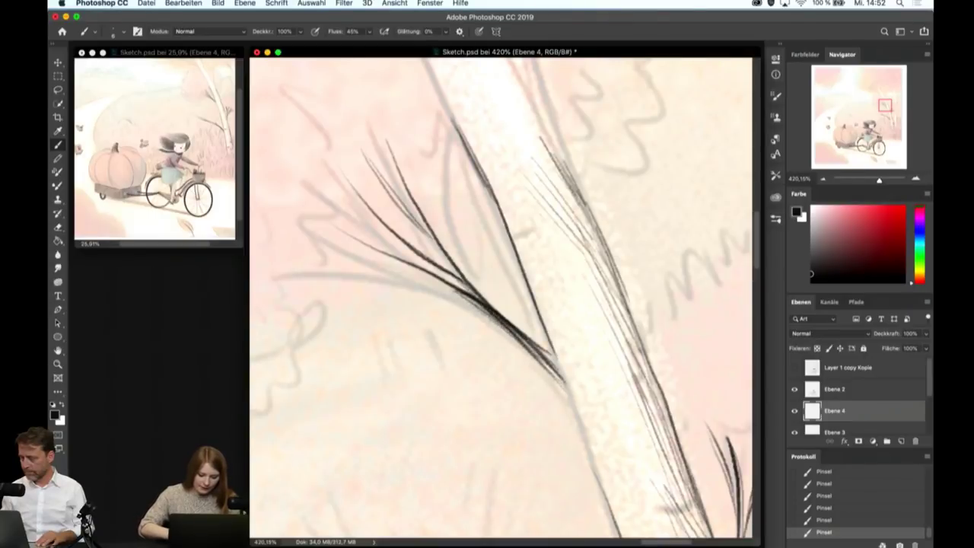
left_click_drag(369, 259, 460, 292)
left_click_drag(325, 254, 401, 272)
left_click_drag(392, 267, 440, 288)
mouse_move(294, 279)
left_mouse_down()
mouse_move(441, 286)
mouse_move(300, 282)
mouse_move(427, 276)
mouse_move(327, 280)
left_mouse_up()
mouse_move(420, 281)
left_mouse_down()
mouse_move(301, 313)
mouse_move(324, 300)
left_mouse_up()
left_click_drag(446, 209, 469, 280)
mouse_move(445, 138)
left_mouse_down()
mouse_move(453, 234)
mouse_move(473, 287)
left_mouse_up()
scroll(584, 381, "down", 5)
- Redraw the dark line down the trunk's right edge after undoing the first attempt
scroll(593, 244, "up", 1)
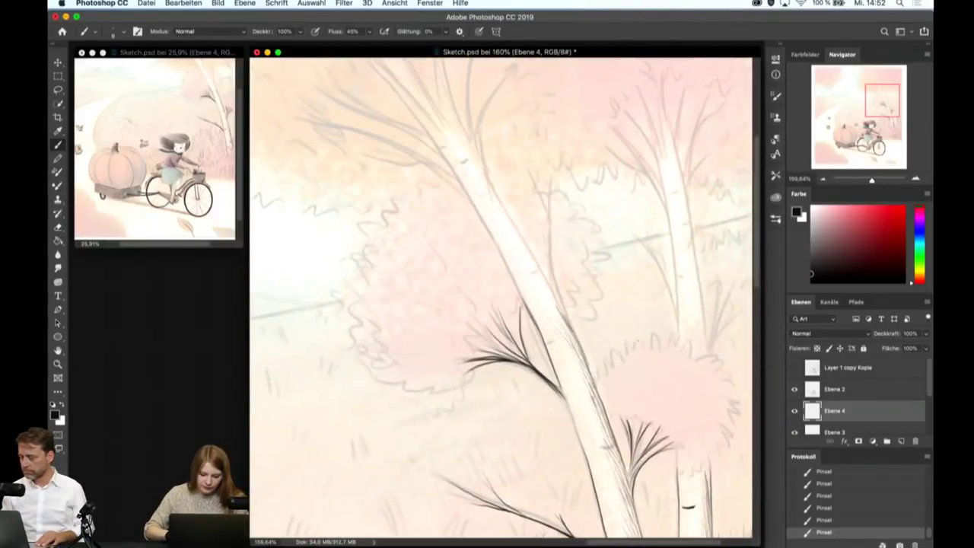
scroll(592, 245, "up", 3)
left_click_drag(376, 104, 530, 364)
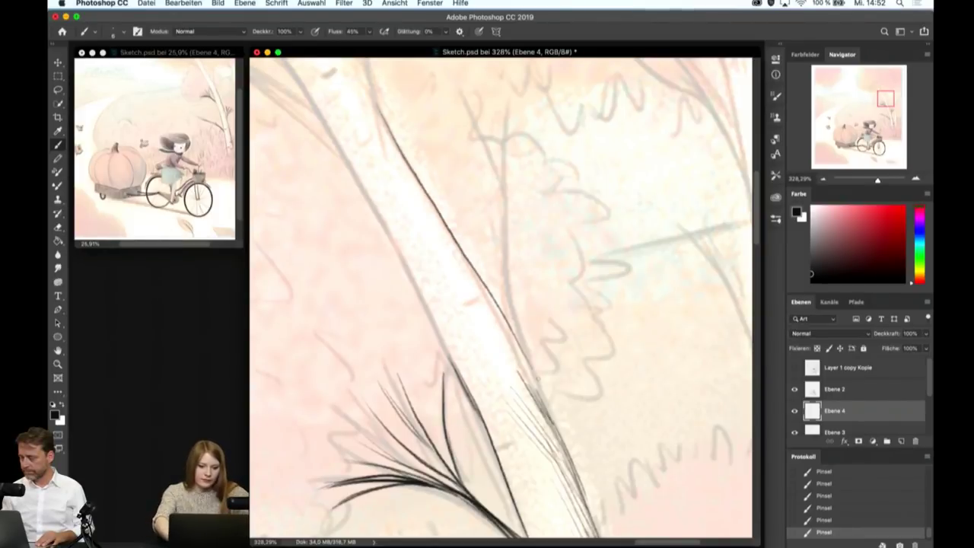
key("ctrl+z")
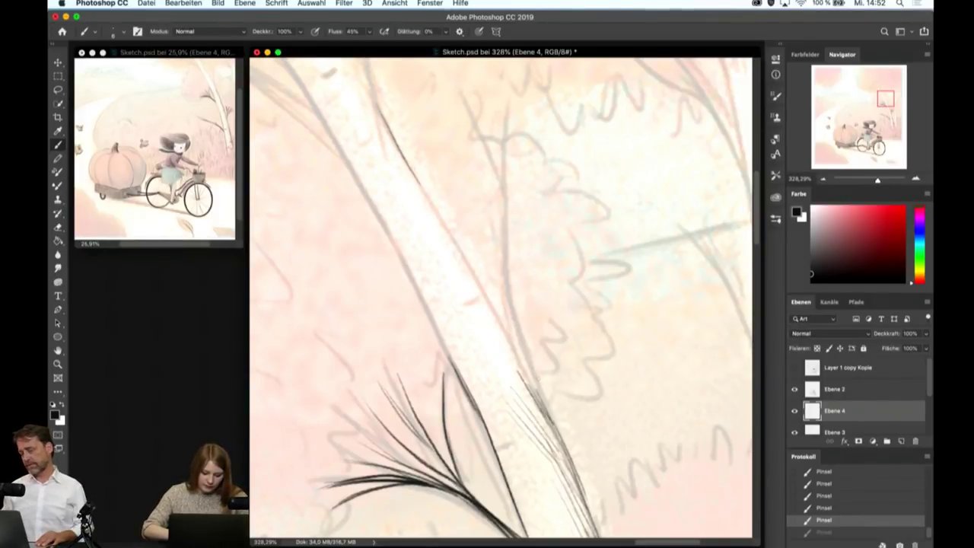
left_click_drag(417, 182, 532, 381)
left_click_drag(496, 331, 449, 257)
left_click_drag(481, 297, 430, 220)
left_click_drag(460, 253, 409, 179)
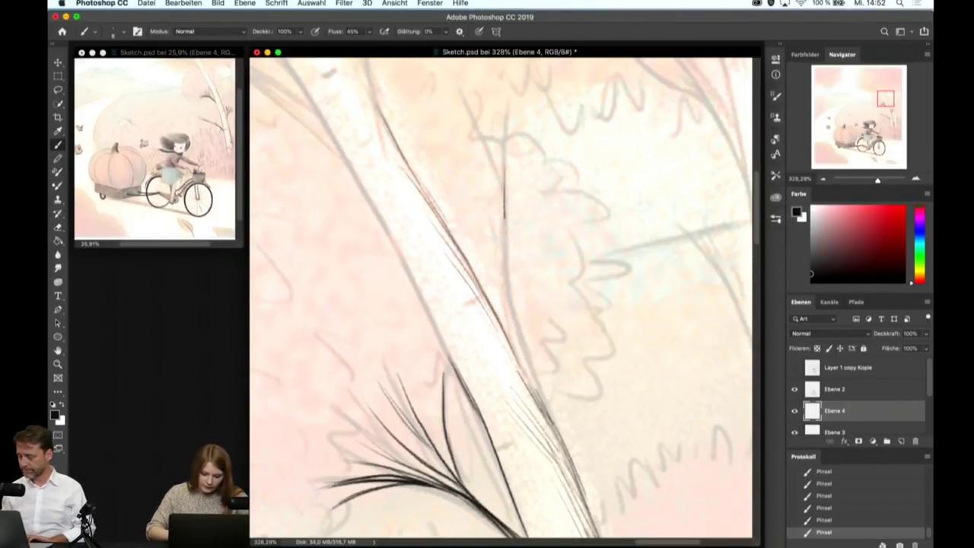
- Add a thin upward grass blade beside the trunk and small dark bark marks
mouse_move(504, 219)
left_mouse_down()
mouse_move(541, 396)
mouse_move(485, 150)
left_mouse_up()
left_click_drag(506, 228, 516, 109)
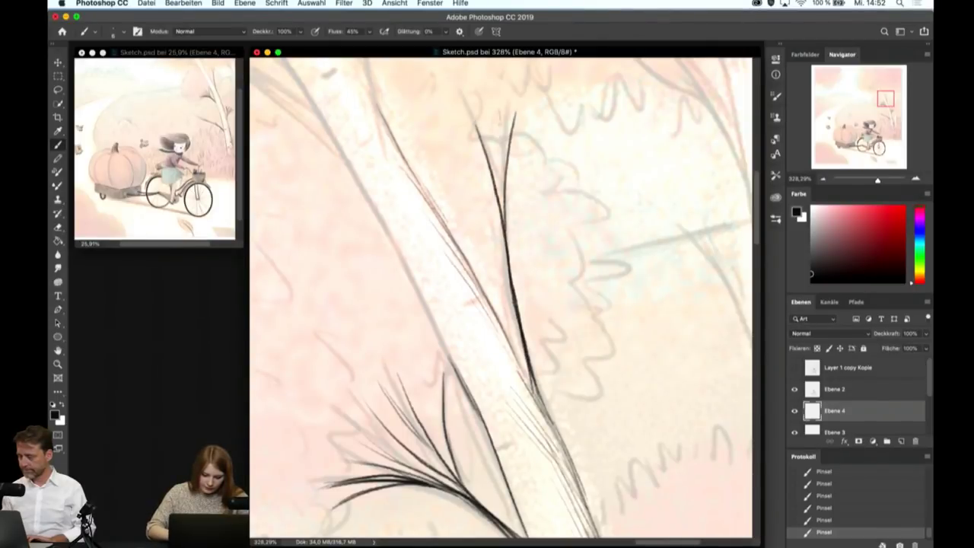
key("ctrl+minus")
key("ctrl+minus")
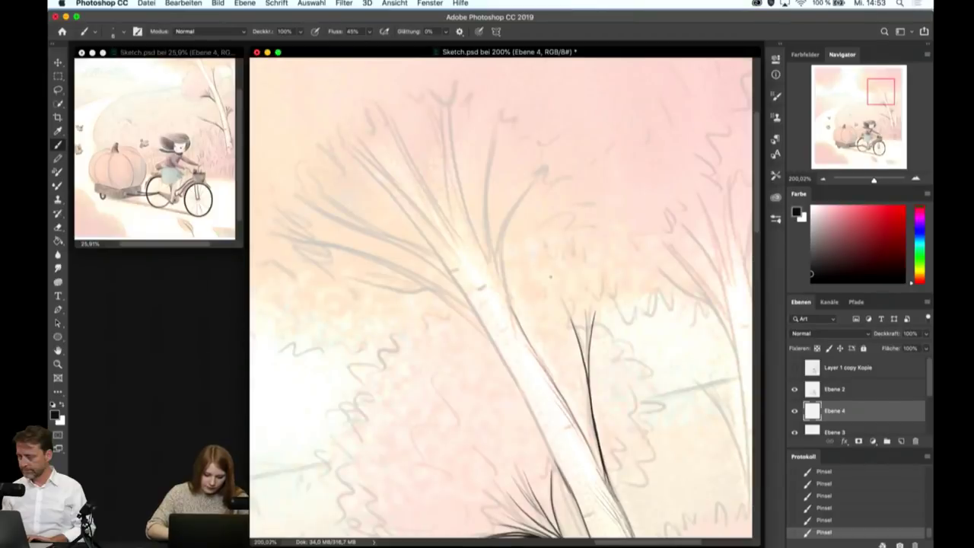
scroll(518, 303, "up", 3)
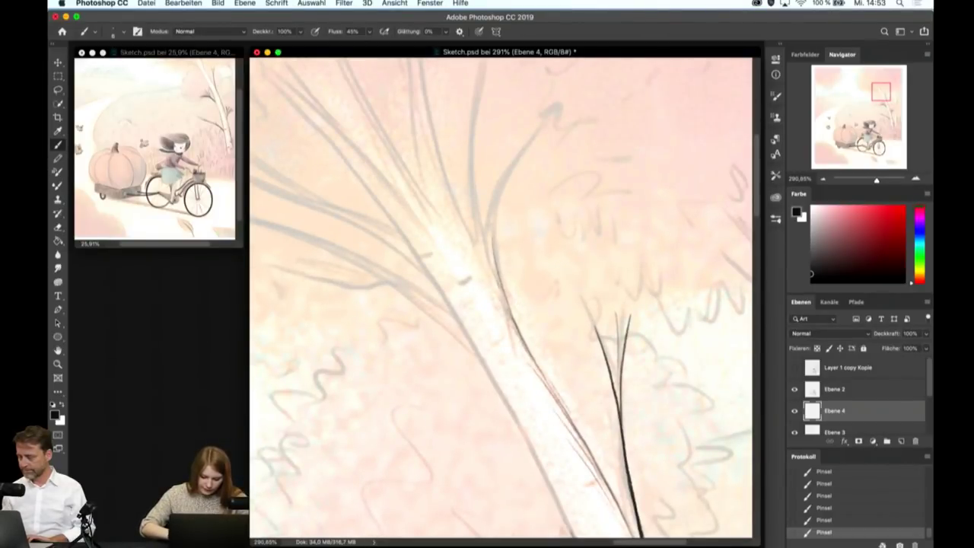
left_click_drag(459, 281, 472, 279)
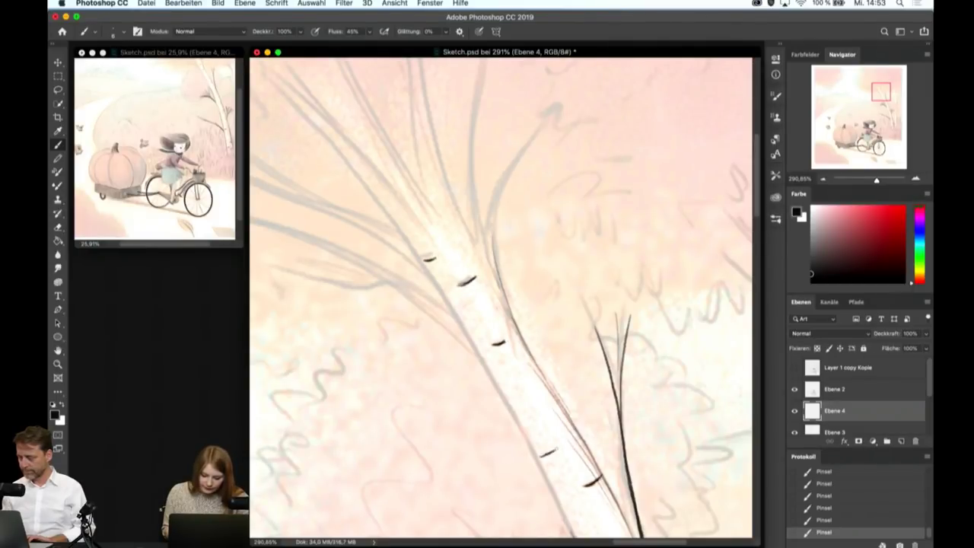
- Paint one more short dark bark dash lower on the birch trunk
scroll(502, 301, "down", 3)
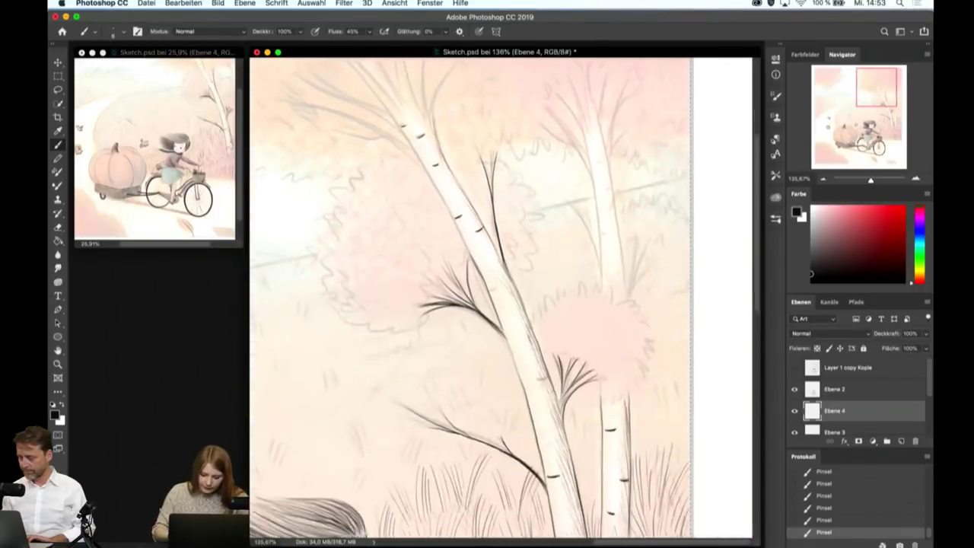
scroll(508, 290, "up", 3)
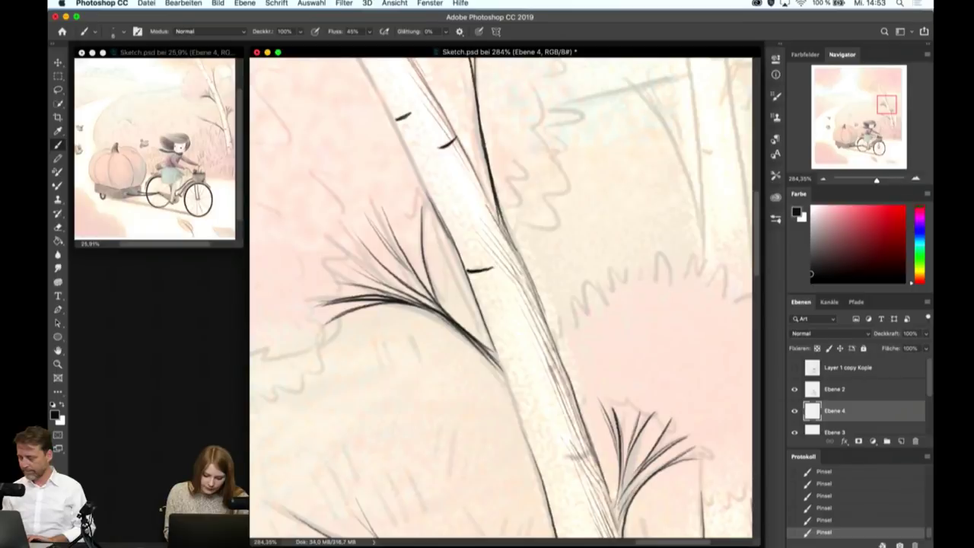
left_click_drag(508, 347, 524, 343)
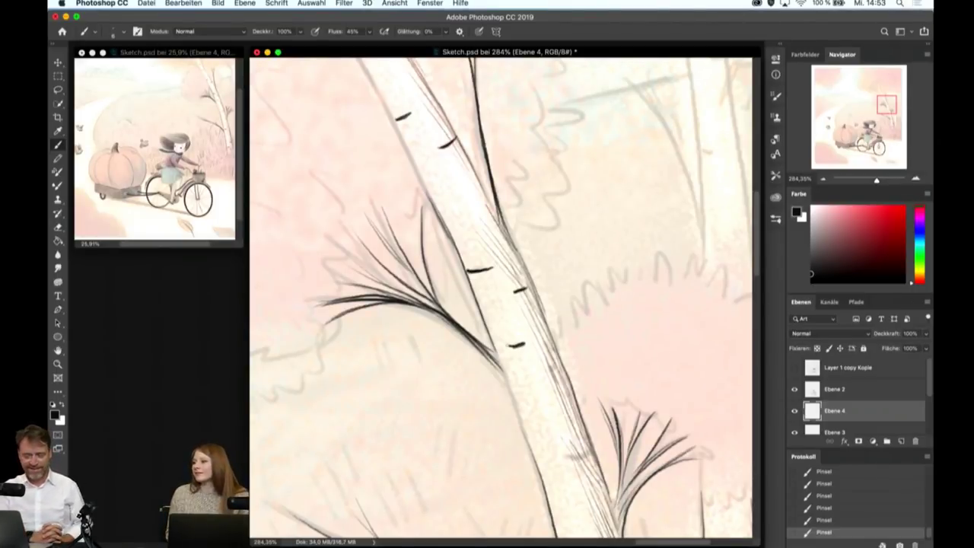
scroll(645, 275, "down", 5)
scroll(597, 213, "up", 4)
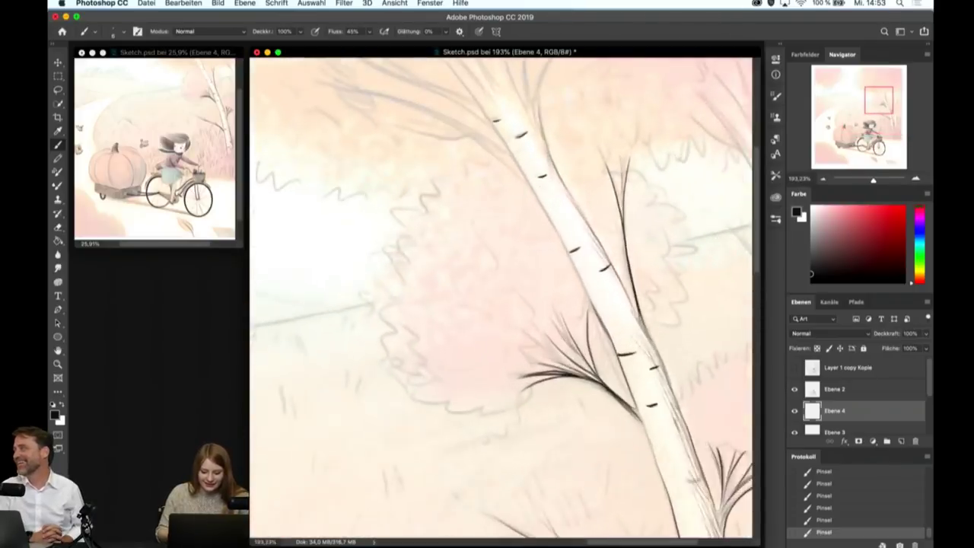
scroll(597, 213, "up", 1)
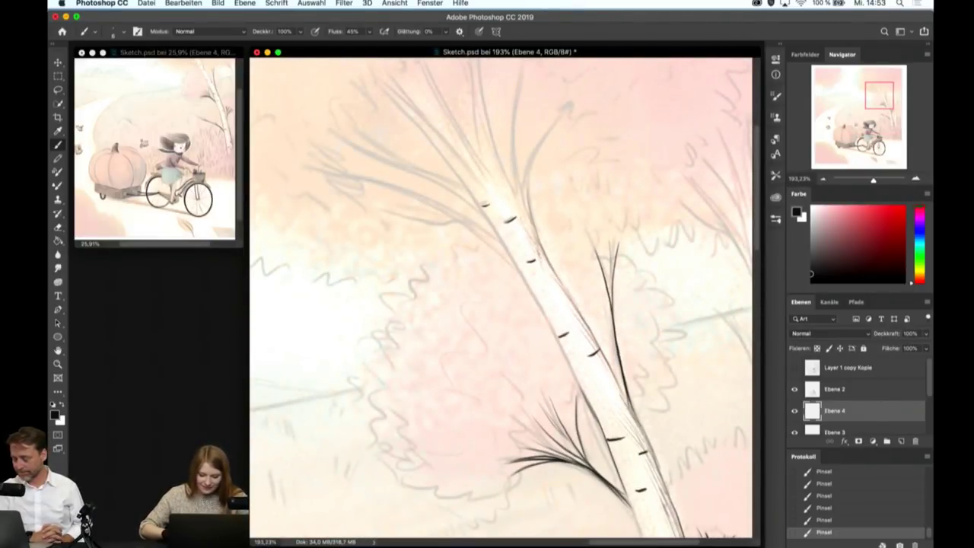
- Add fine hair-like dark strokes along the birch trunk
scroll(587, 283, "up", 5)
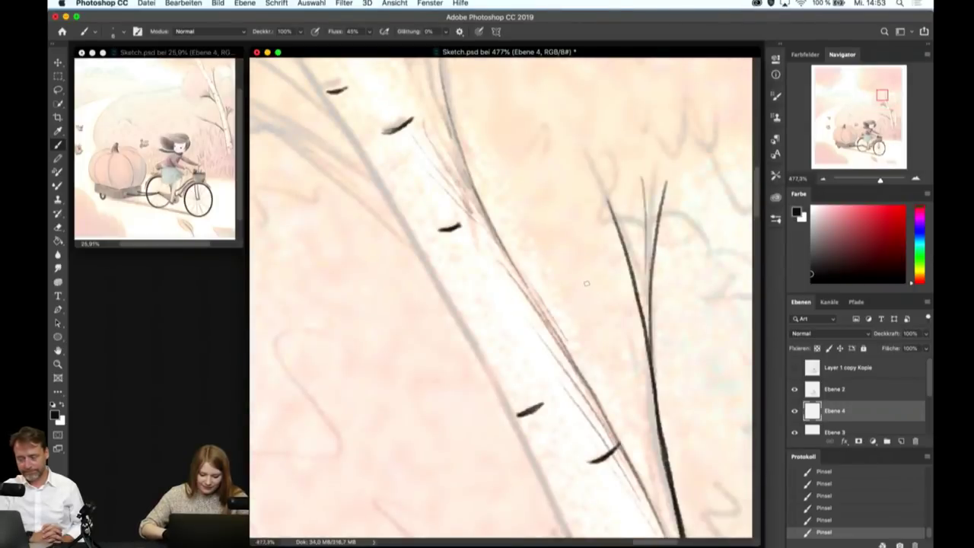
left_click_drag(448, 254, 533, 308)
mouse_move(446, 242)
left_mouse_down()
mouse_move(529, 303)
mouse_move(511, 283)
left_mouse_up()
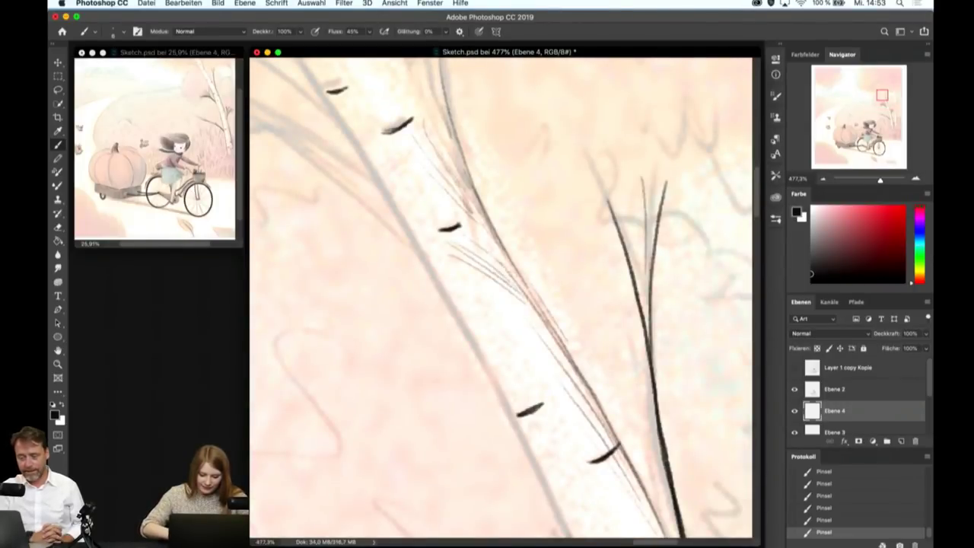
left_click_drag(468, 224, 510, 265)
mouse_move(456, 189)
left_mouse_down()
mouse_move(508, 258)
mouse_move(554, 347)
left_mouse_up()
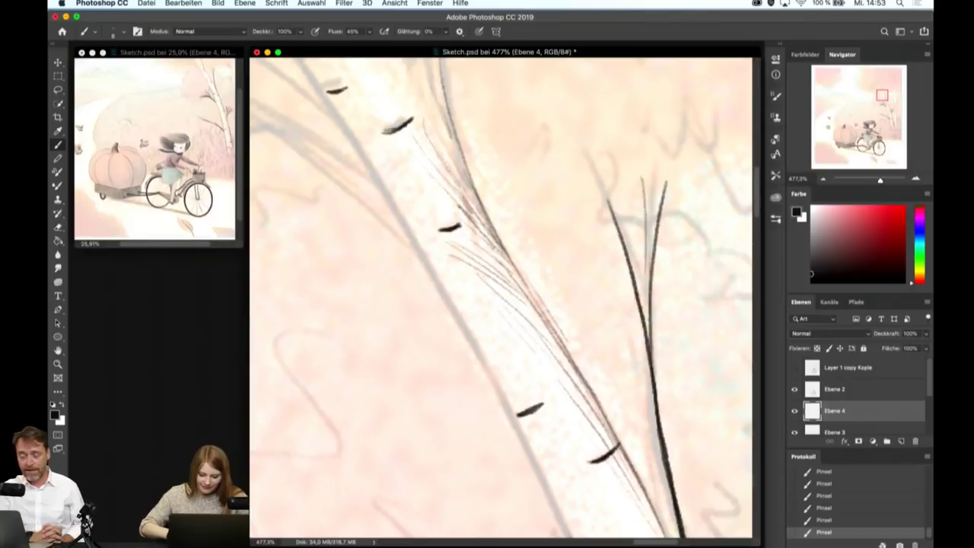
left_click_drag(521, 310, 569, 369)
left_click_drag(519, 290, 585, 386)
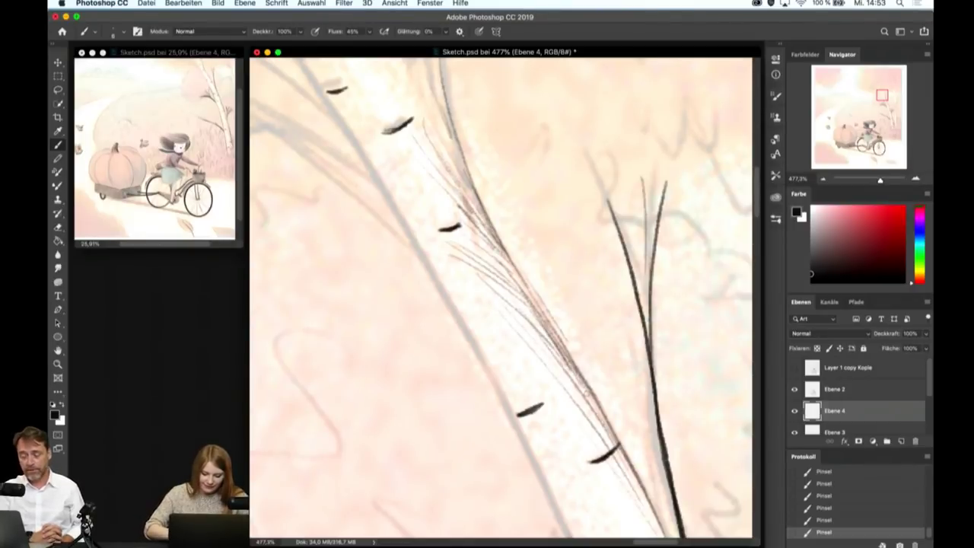
left_click_drag(385, 193, 505, 399)
- Ink the trunk's left edge and a long dark stroke down the stem
scroll(503, 296, "down", 2)
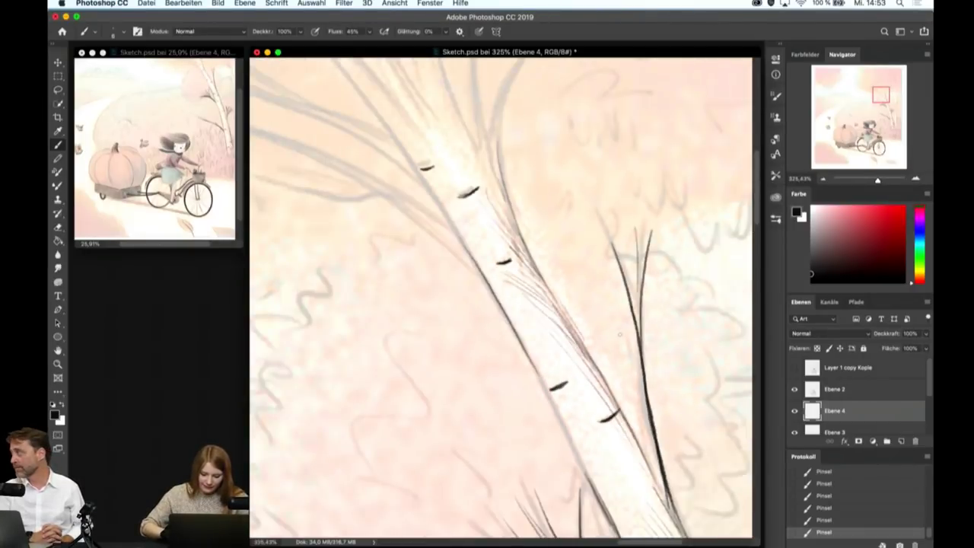
scroll(502, 297, "down", 2)
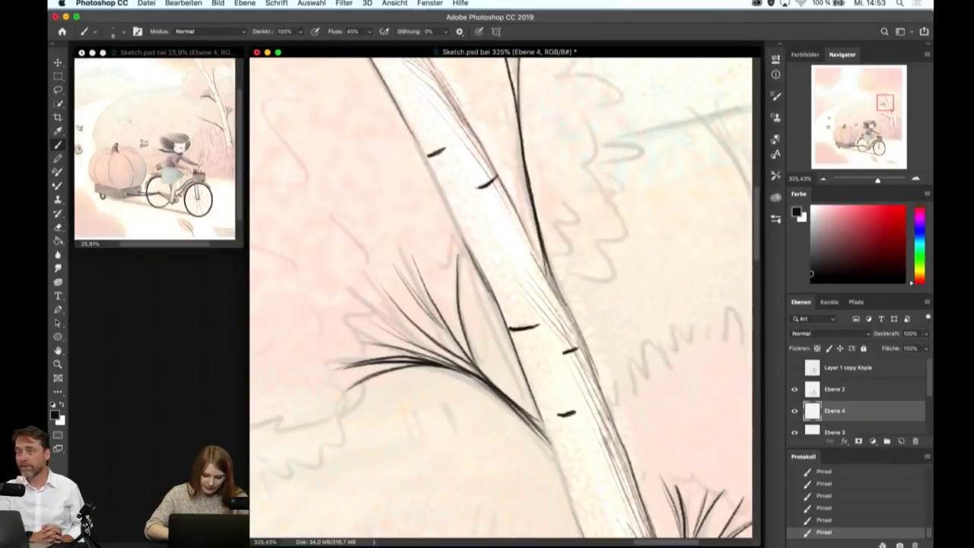
left_click_drag(417, 139, 476, 262)
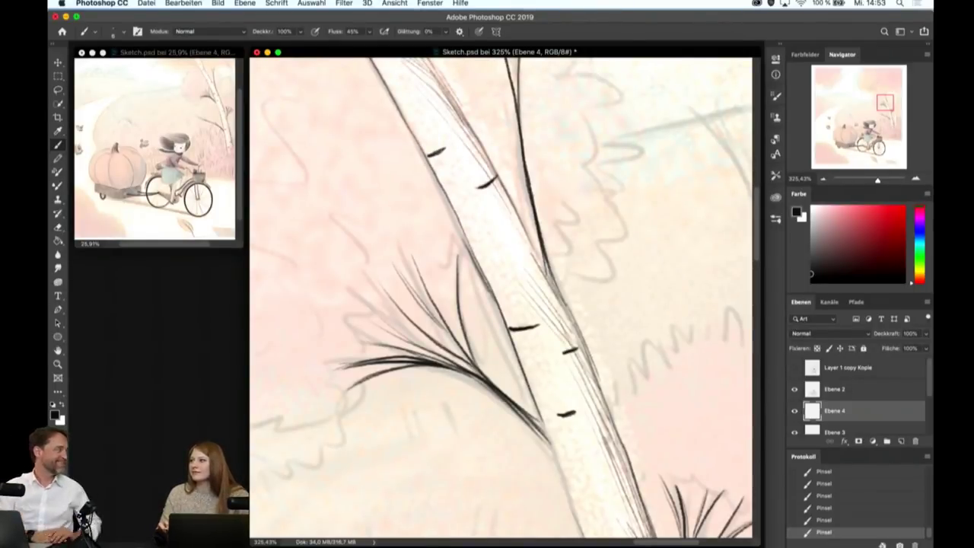
scroll(501, 297, "down", 5)
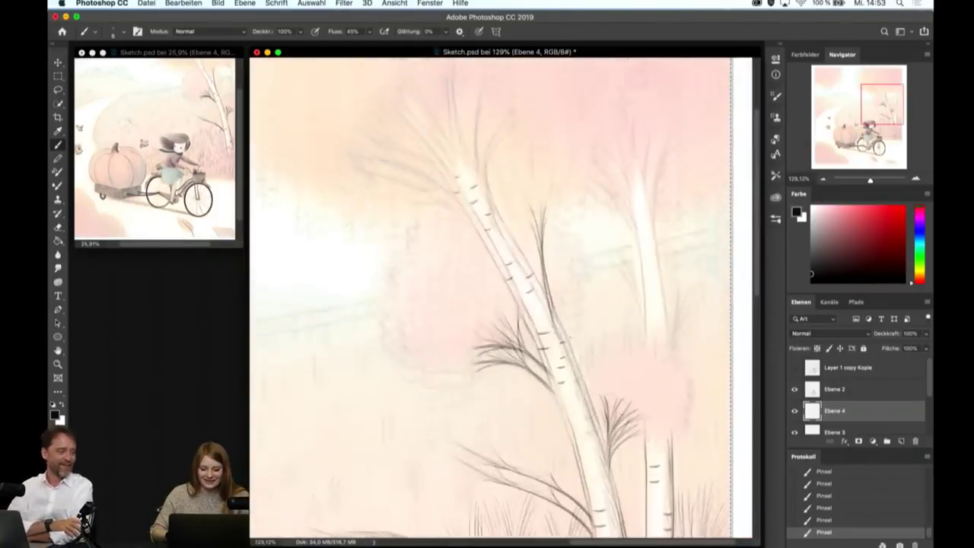
scroll(523, 258, "up", 5)
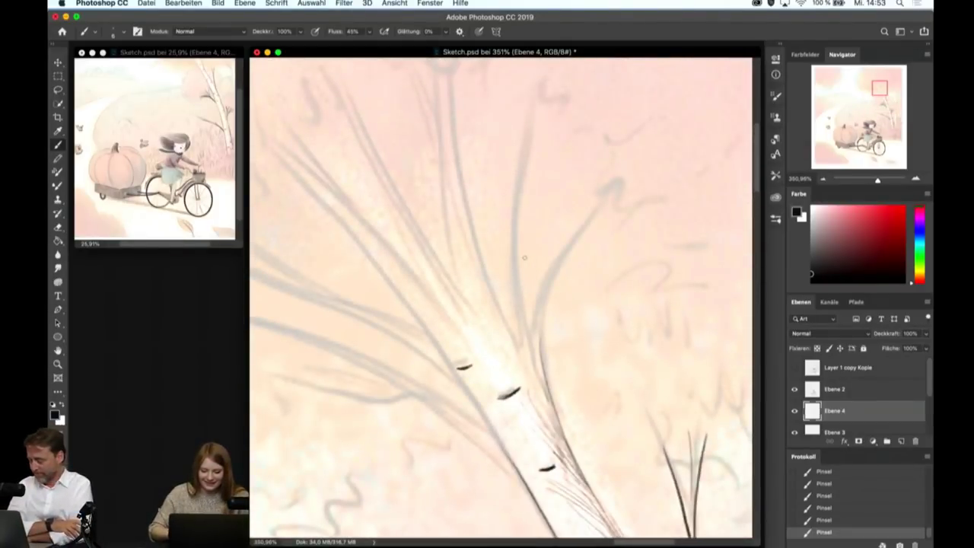
mouse_move(537, 106)
left_mouse_down()
mouse_move(518, 201)
mouse_move(521, 358)
left_mouse_up()
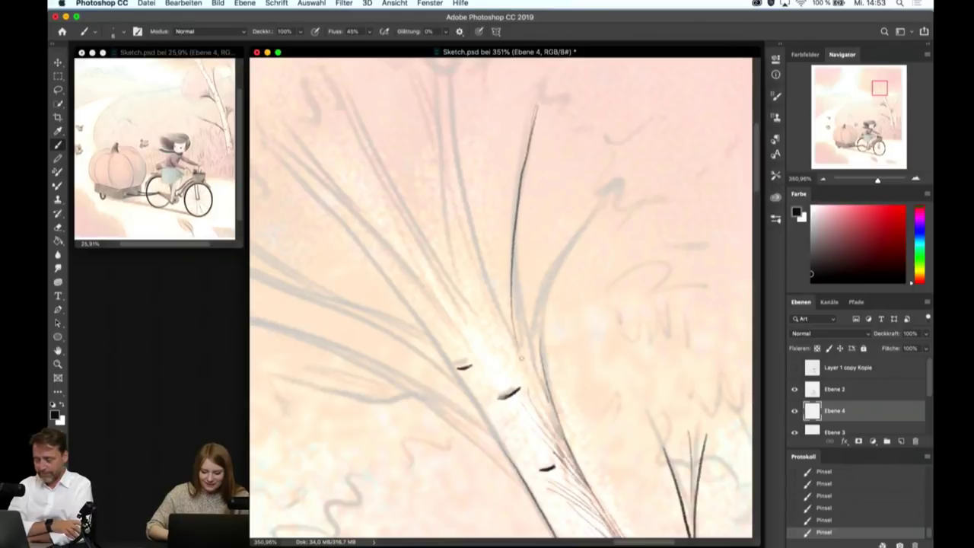
left_click_drag(514, 288, 528, 174)
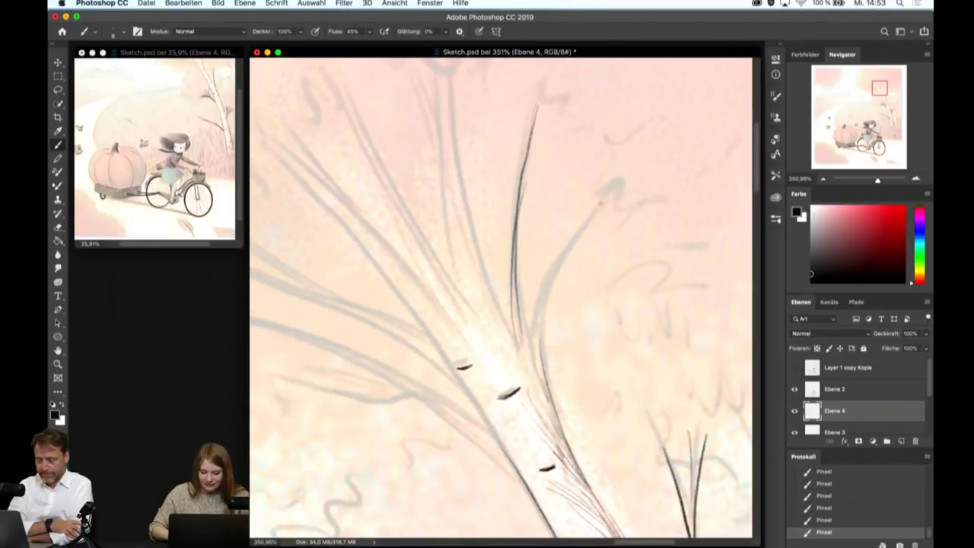
mouse_move(608, 196)
left_mouse_down()
mouse_move(563, 260)
mouse_move(542, 385)
left_mouse_up()
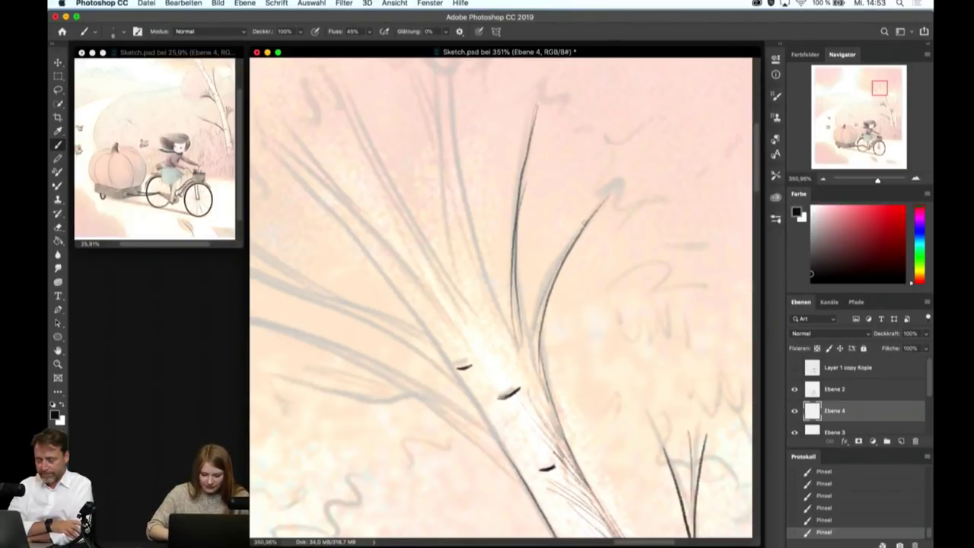
- Ink the long left-side branches over their grey sketch lines
mouse_move(455, 70)
left_mouse_down()
mouse_move(470, 206)
mouse_move(520, 335)
left_mouse_up()
left_click_drag(445, 84, 465, 257)
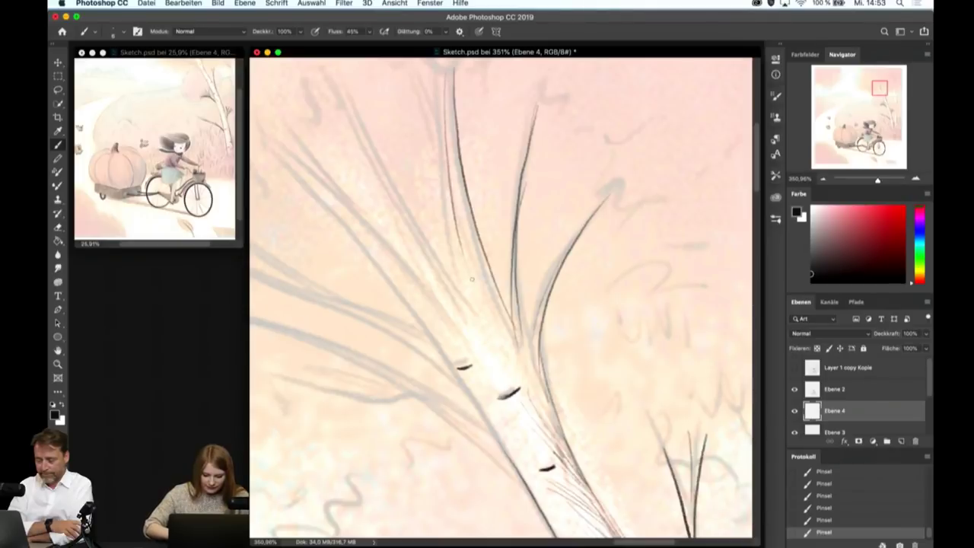
mouse_move(346, 95)
left_mouse_down()
mouse_move(439, 273)
mouse_move(481, 329)
left_mouse_up()
mouse_move(349, 120)
left_mouse_down()
mouse_move(431, 283)
mouse_move(472, 340)
left_mouse_up()
left_click_drag(287, 149, 461, 333)
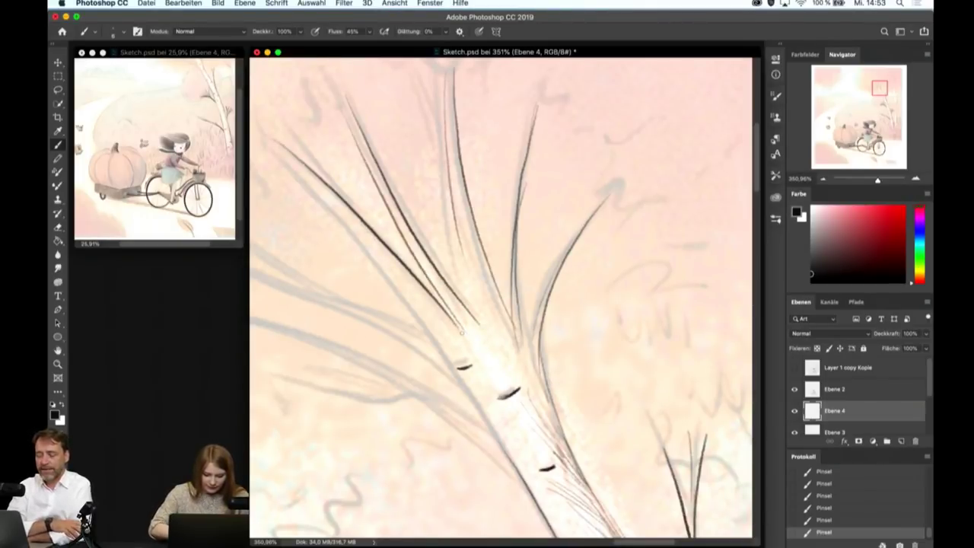
left_click_drag(298, 169, 446, 344)
scroll(450, 354, "left", 4)
scroll(495, 352, "down", 2)
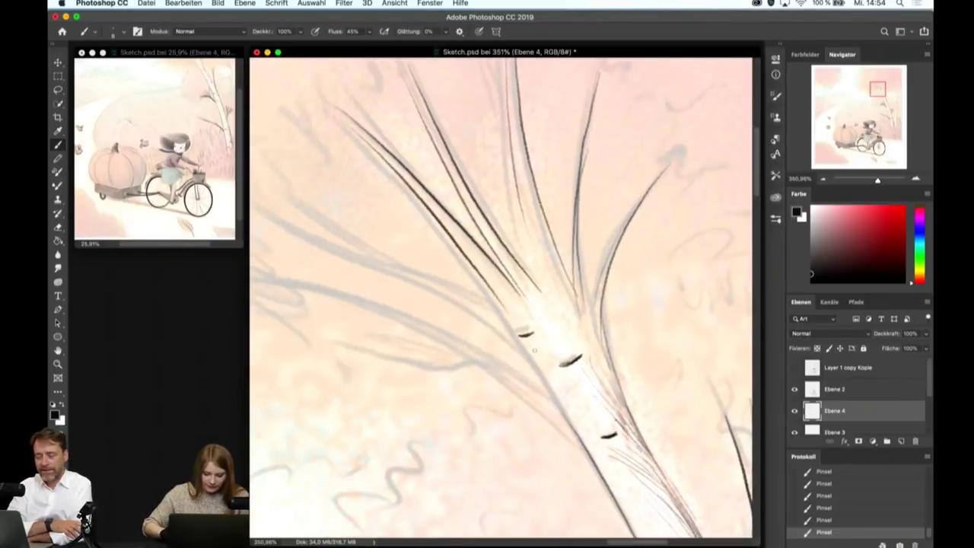
- Darken the left feathery branches and add a long diagonal branch toward the trunk
mouse_move(263, 212)
left_mouse_down()
mouse_move(315, 245)
mouse_move(446, 298)
mouse_move(512, 347)
left_mouse_up()
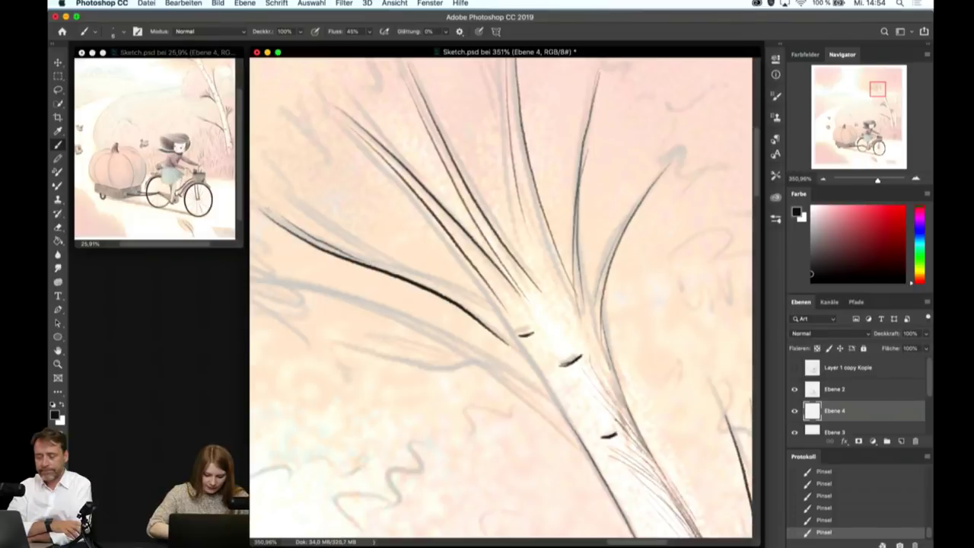
left_click_drag(268, 212, 380, 261)
left_click_drag(282, 196, 356, 250)
left_click_drag(320, 222, 501, 310)
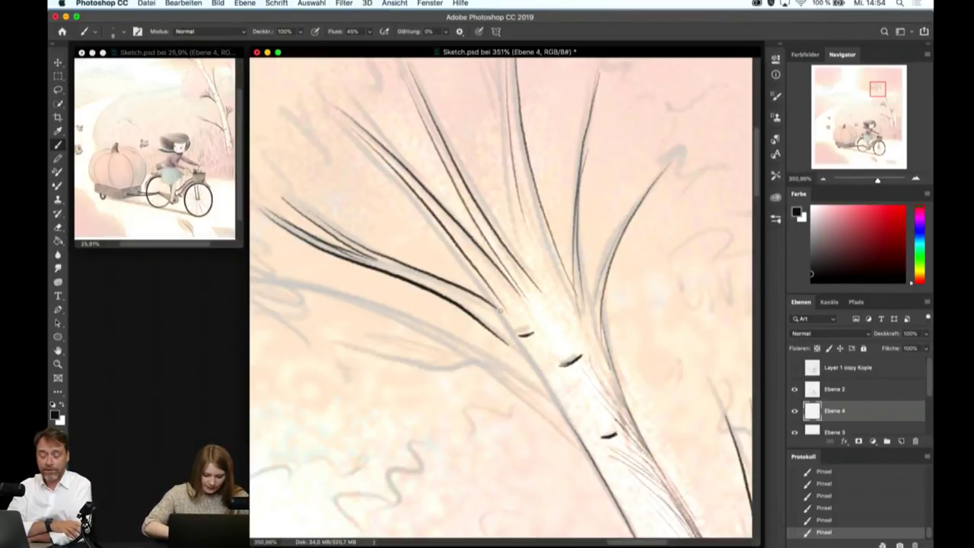
scroll(630, 265, "down", 3)
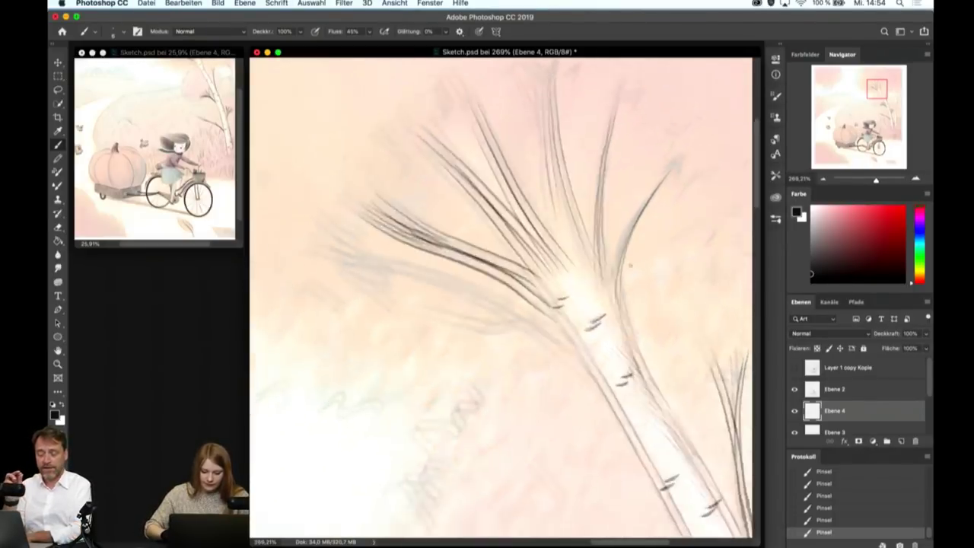
scroll(630, 265, "up", 2)
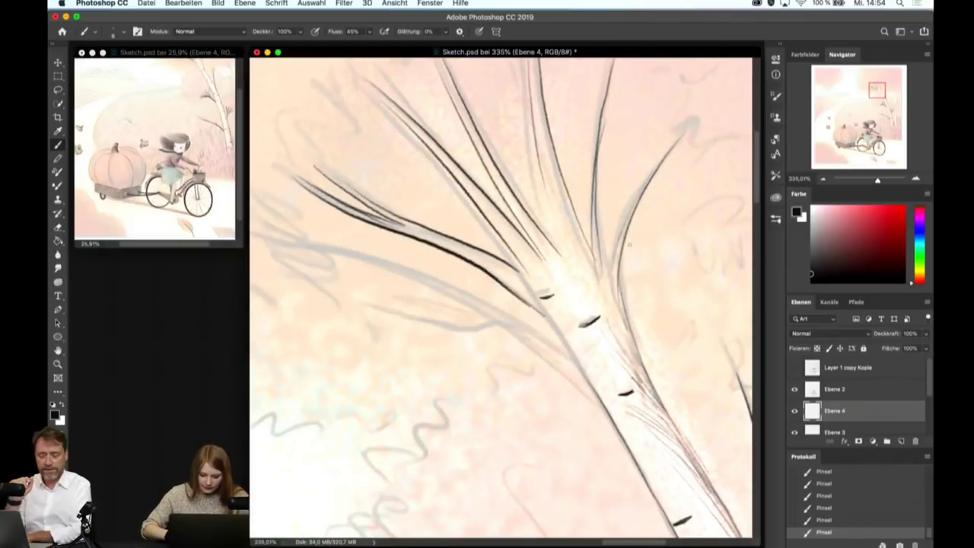
left_click_drag(558, 245, 530, 127)
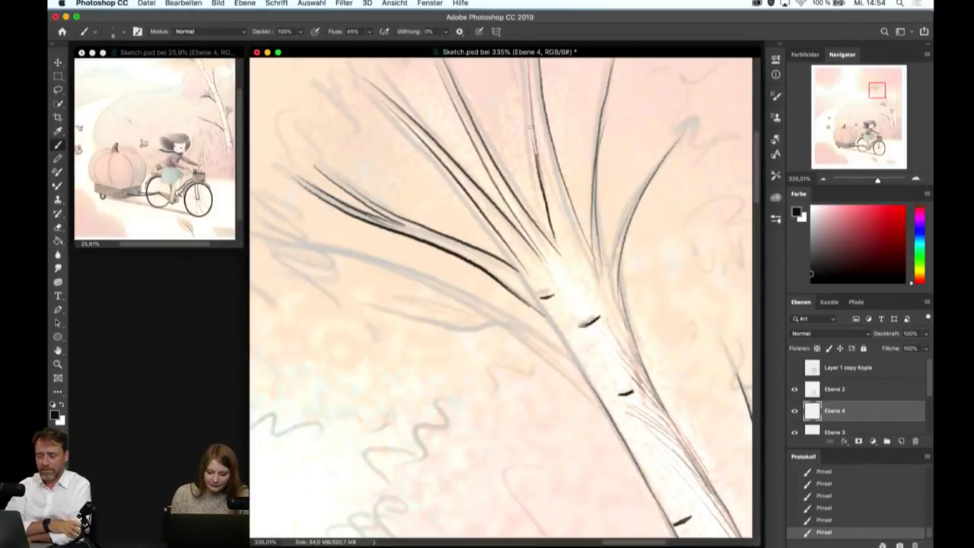
left_click_drag(259, 242, 468, 306)
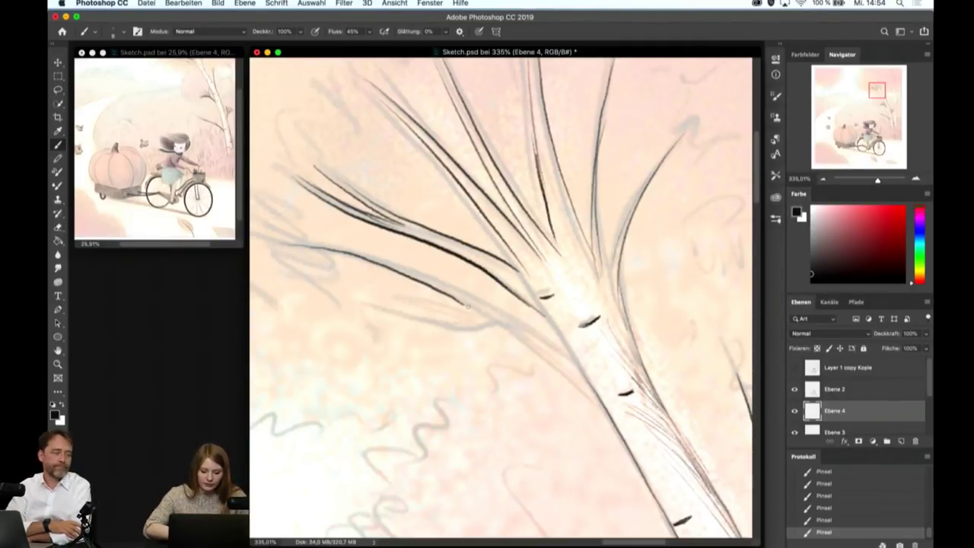
left_click_drag(318, 243, 548, 341)
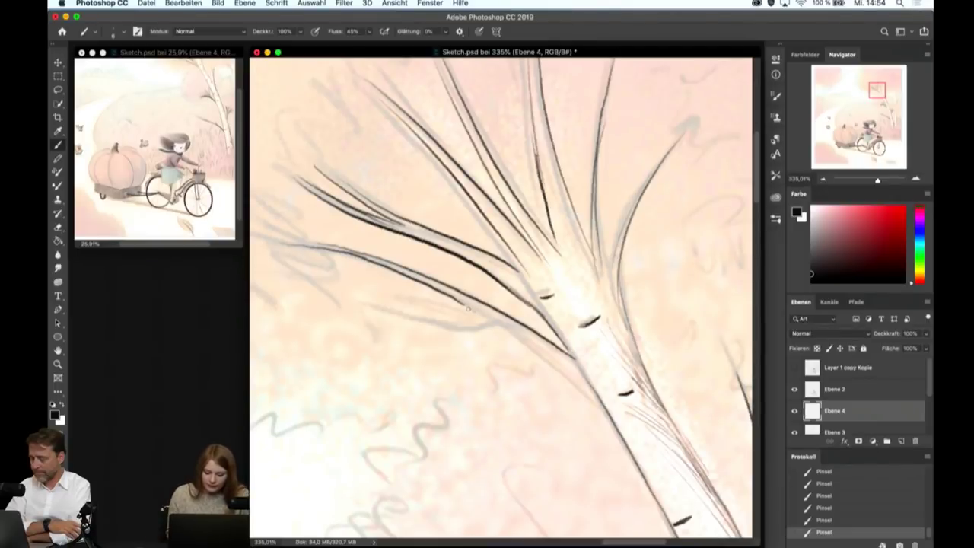
mouse_move(467, 309)
left_mouse_down()
mouse_move(366, 319)
mouse_move(495, 321)
mouse_move(598, 402)
mouse_move(525, 338)
mouse_move(477, 264)
left_mouse_up()
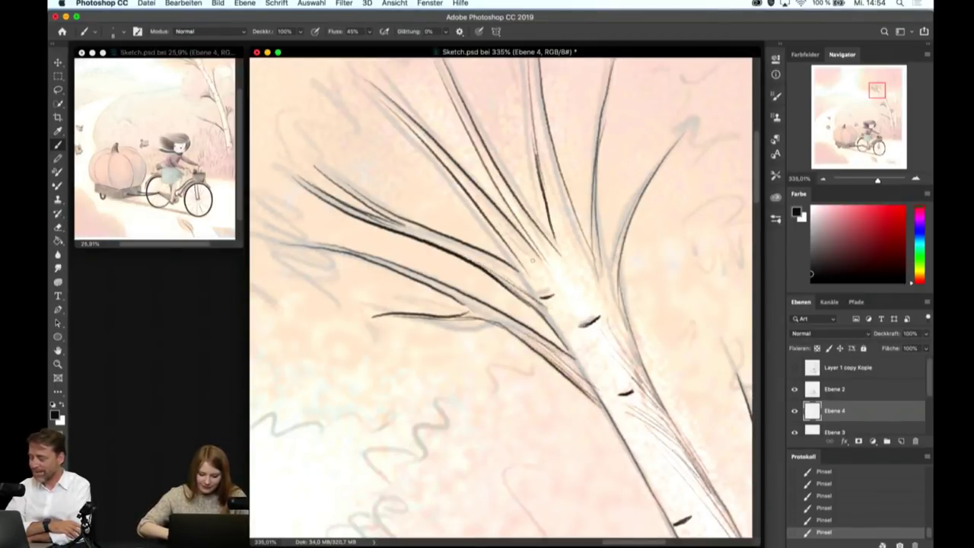
- Go over the central crown branches to darken them
left_click_drag(545, 191, 581, 257)
left_click_drag(551, 158, 582, 238)
mouse_move(548, 136)
left_mouse_down()
mouse_move(593, 262)
mouse_move(560, 182)
left_mouse_up()
left_click_drag(539, 106, 574, 228)
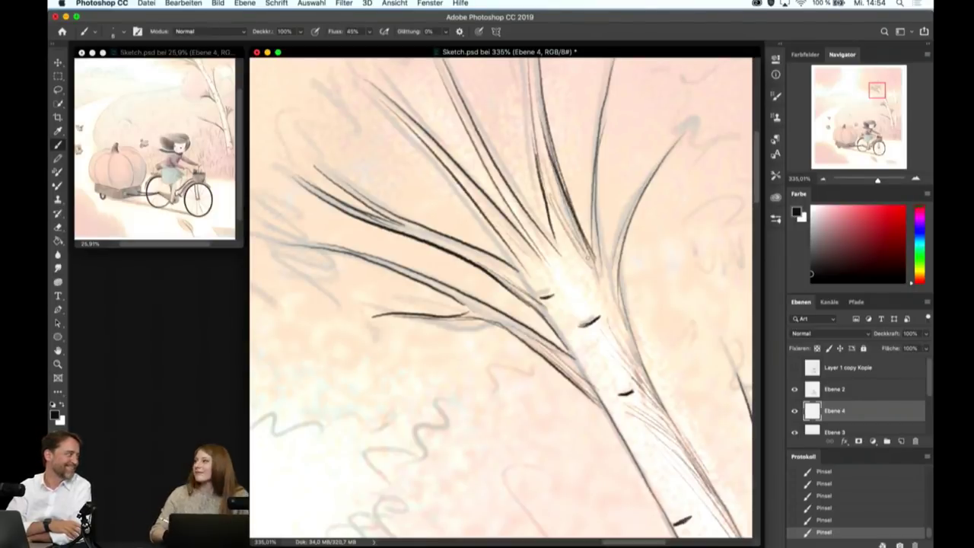
scroll(501, 297, "down", 3)
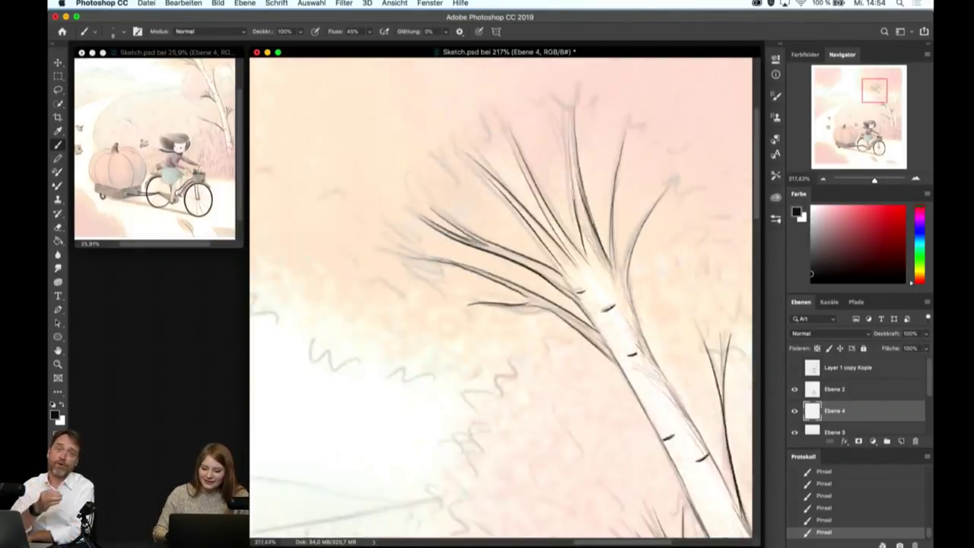
scroll(602, 196, "up", 2)
scroll(601, 196, "up", 2)
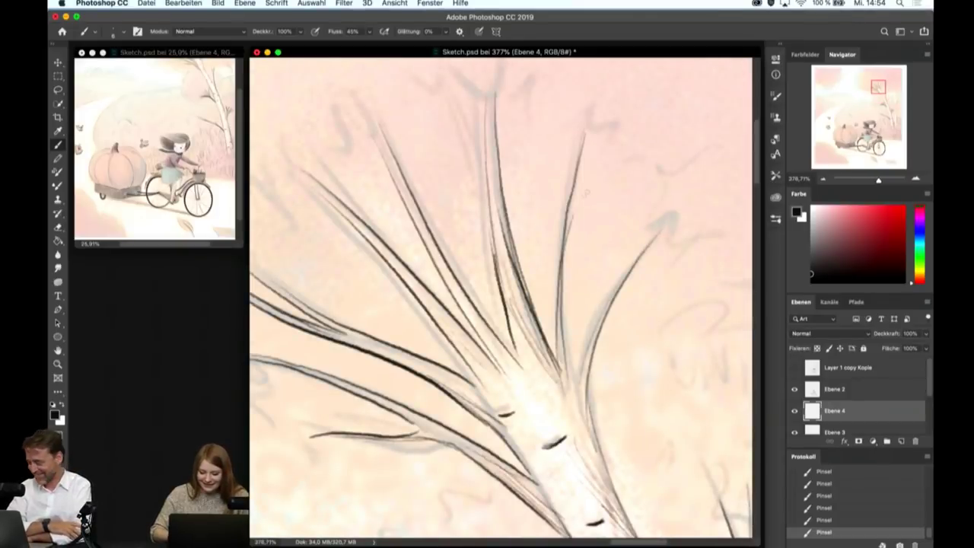
- Add thin branches rising upward, up-left and up-right across the crown
mouse_move(623, 155)
left_mouse_down()
mouse_move(559, 241)
mouse_move(546, 106)
left_mouse_up()
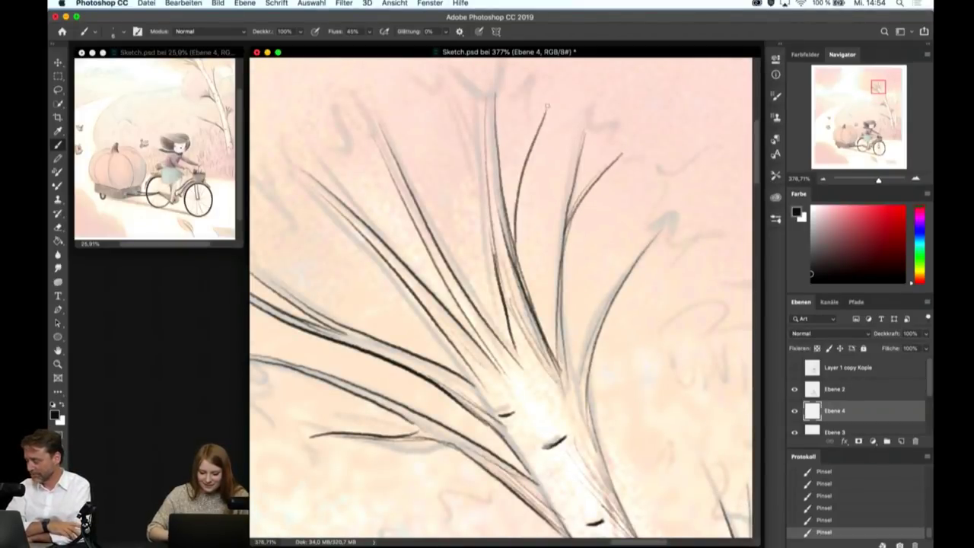
left_click_drag(522, 164, 518, 96)
left_click_drag(492, 234, 455, 109)
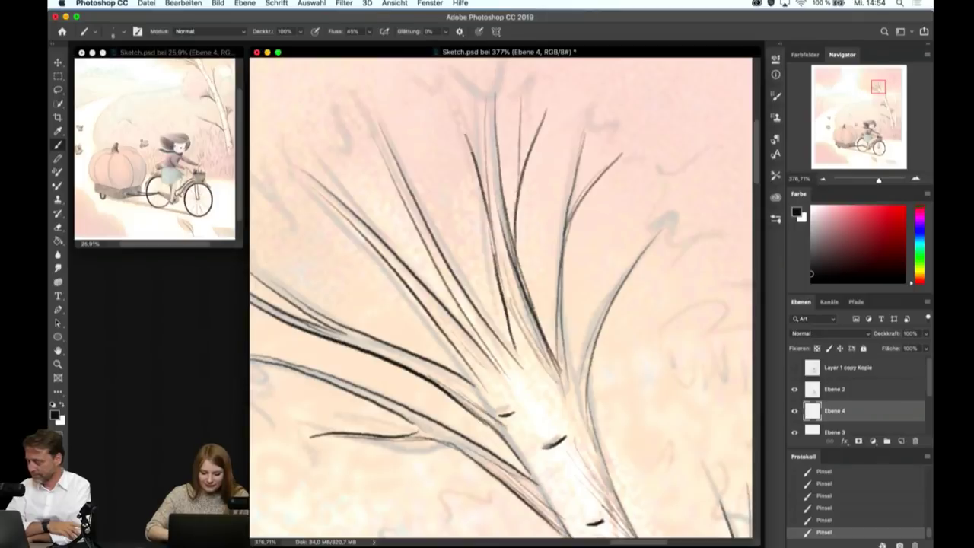
left_click_drag(443, 262, 431, 123)
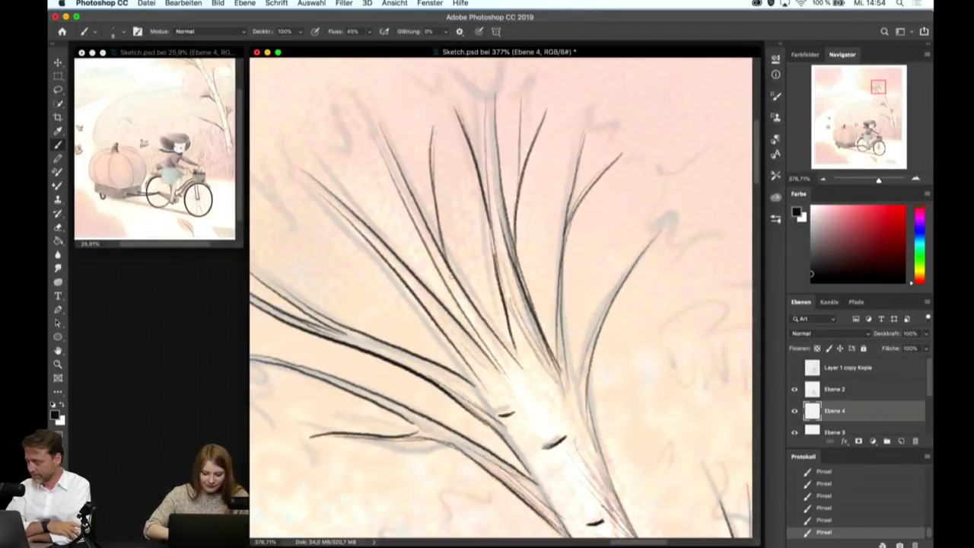
left_click_drag(417, 239, 359, 168)
left_click_drag(404, 284, 300, 214)
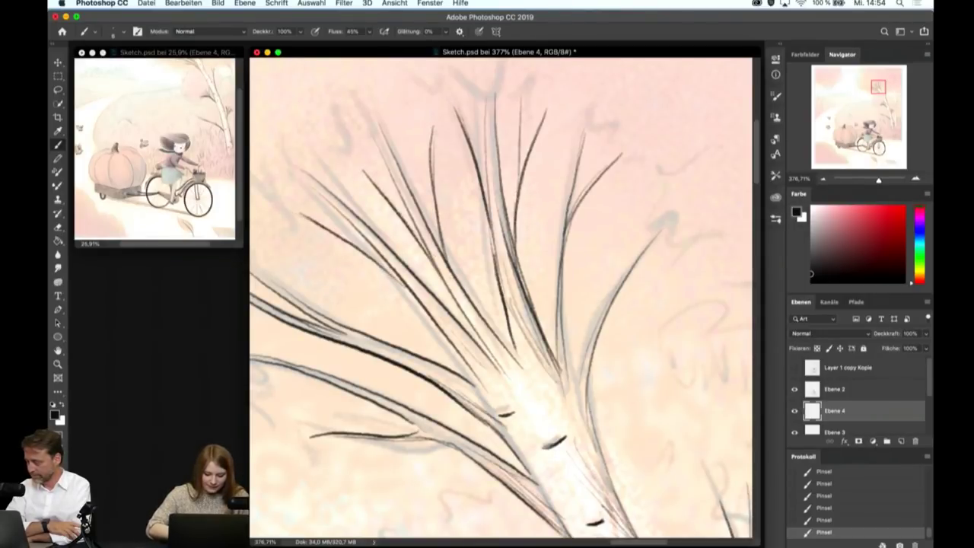
mouse_move(601, 334)
left_mouse_down()
mouse_move(691, 257)
mouse_move(667, 270)
left_mouse_up()
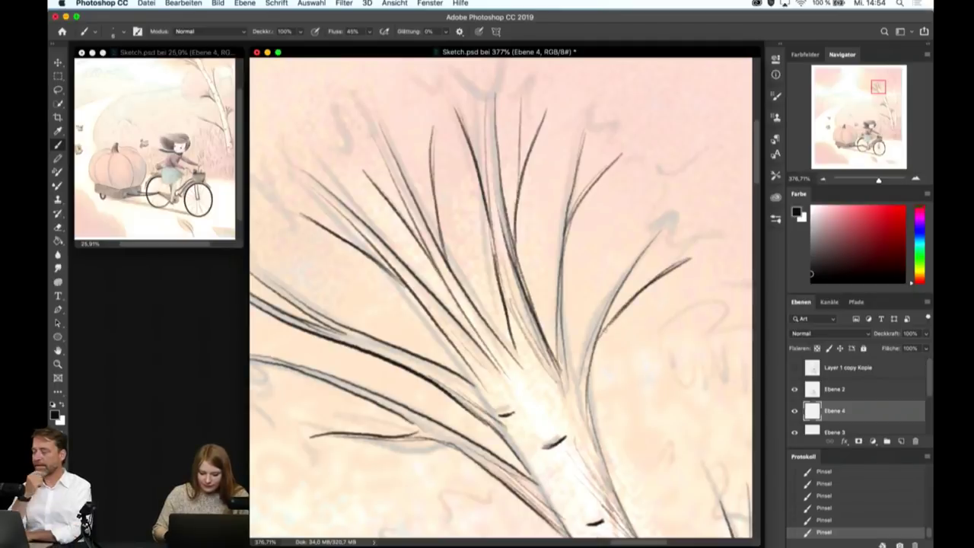
left_click_drag(577, 369, 627, 263)
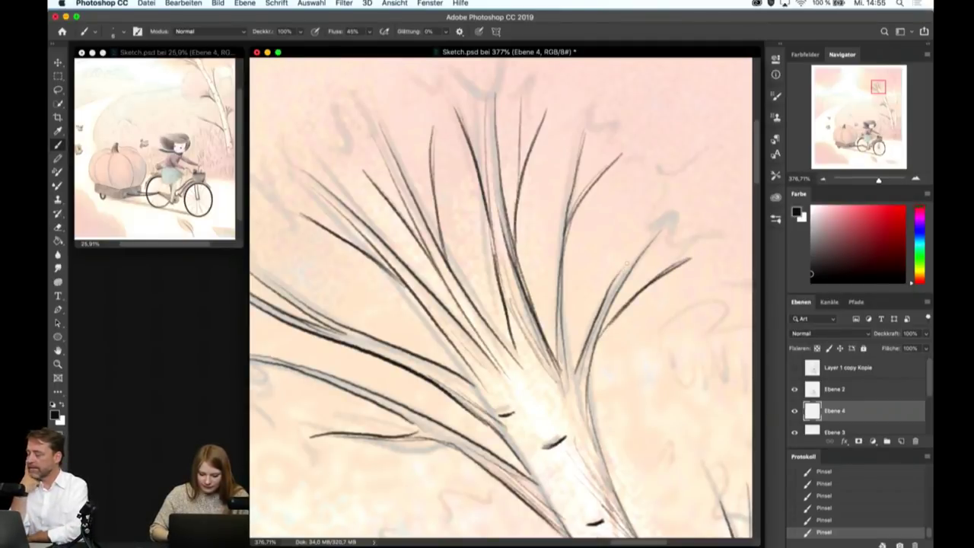
- Zoom and pan until the faint sketched tree right of the birch fills the canvas at about 267%
scroll(670, 346, "down", 3)
scroll(670, 347, "down", 2)
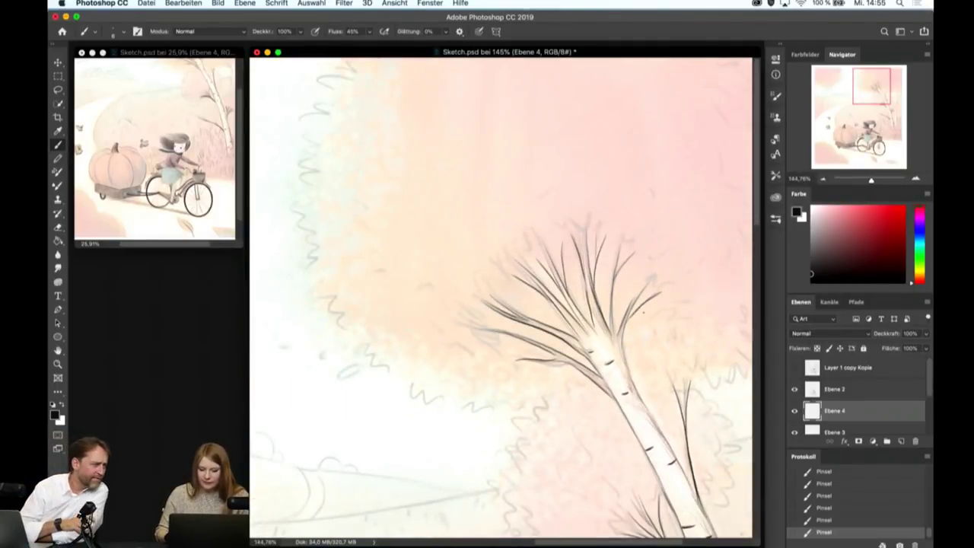
left_click(430, 4)
mouse_move(457, 16)
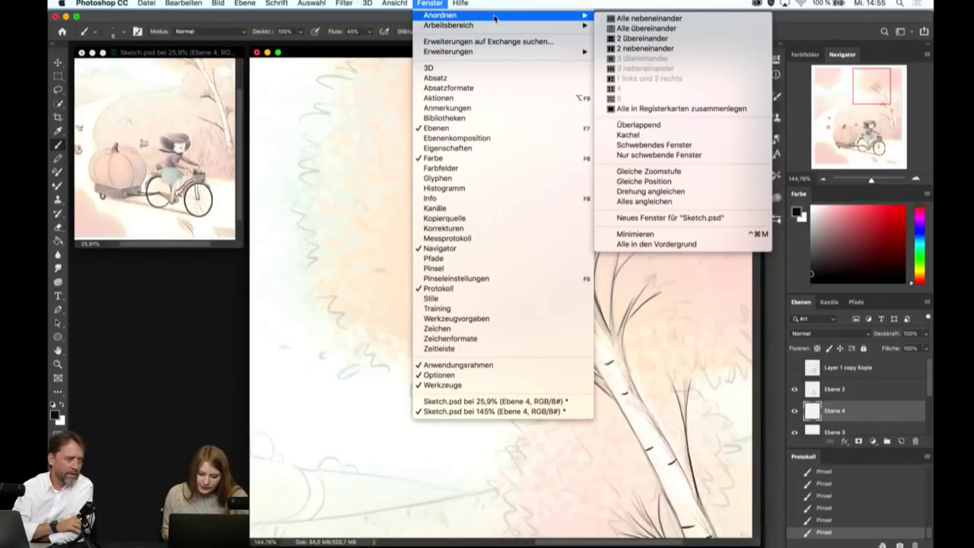
left_click(640, 329)
scroll(640, 329, "down", 3)
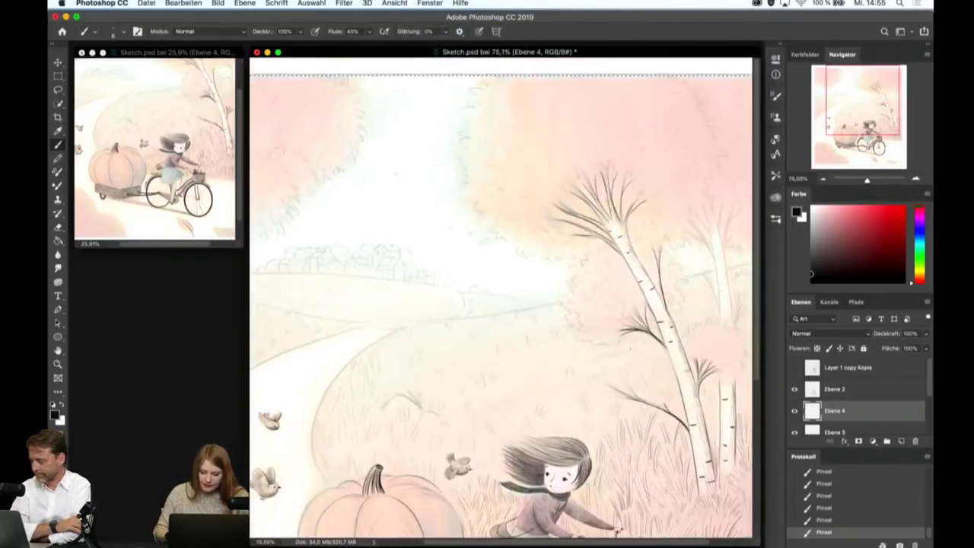
scroll(632, 183, "up", 5)
scroll(636, 228, "up", 3)
scroll(637, 285, "up", 2)
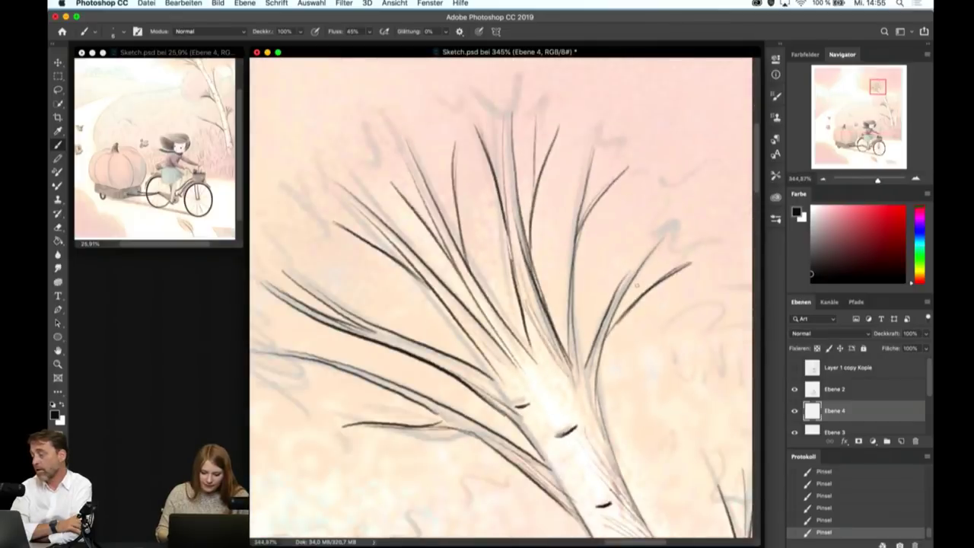
scroll(637, 285, "down", 3)
scroll(655, 335, "down", 1)
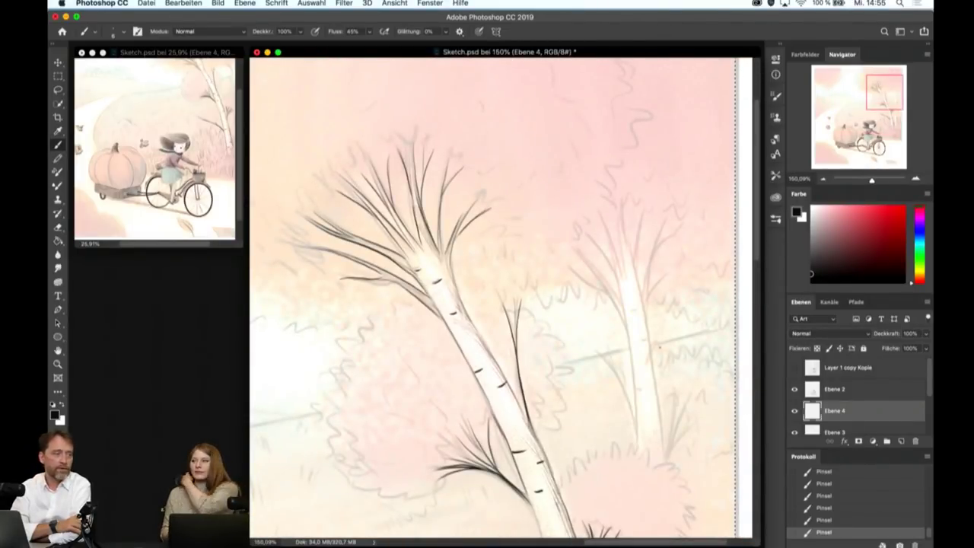
scroll(659, 347, "up", 1)
scroll(659, 347, "right", 2)
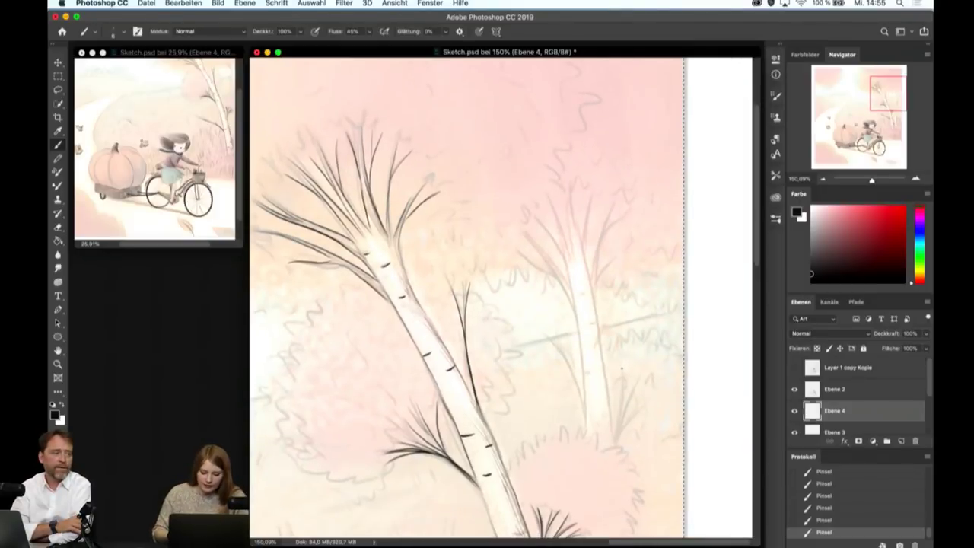
scroll(500, 400, "up", 2)
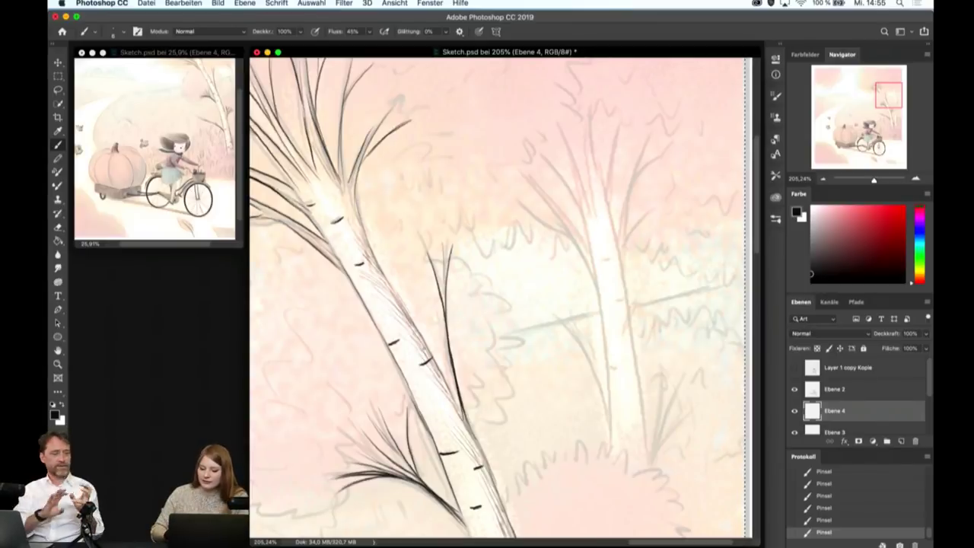
scroll(593, 392, "up", 2)
scroll(594, 392, "right", 5)
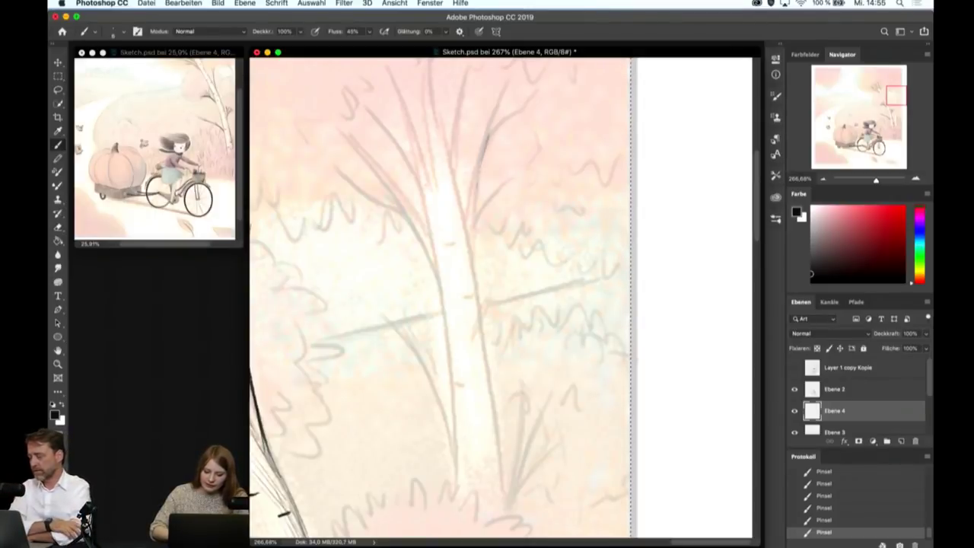
- Ink the tree trunk's line and the upward branches at the treetop
mouse_move(488, 136)
left_mouse_down()
mouse_move(472, 265)
mouse_move(494, 445)
left_mouse_up()
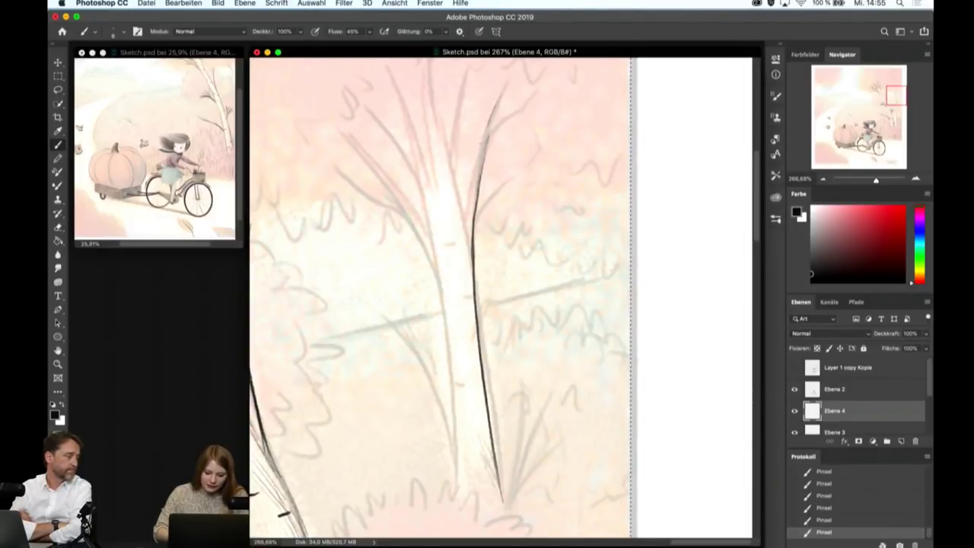
left_click_drag(493, 108, 469, 203)
left_click_drag(462, 80, 458, 211)
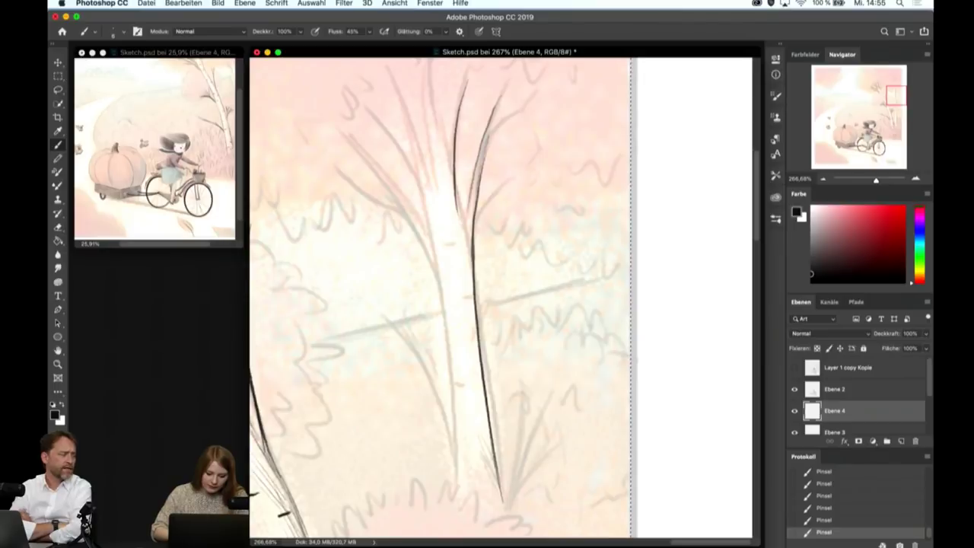
left_click_drag(431, 65, 445, 165)
left_click_drag(430, 74, 443, 185)
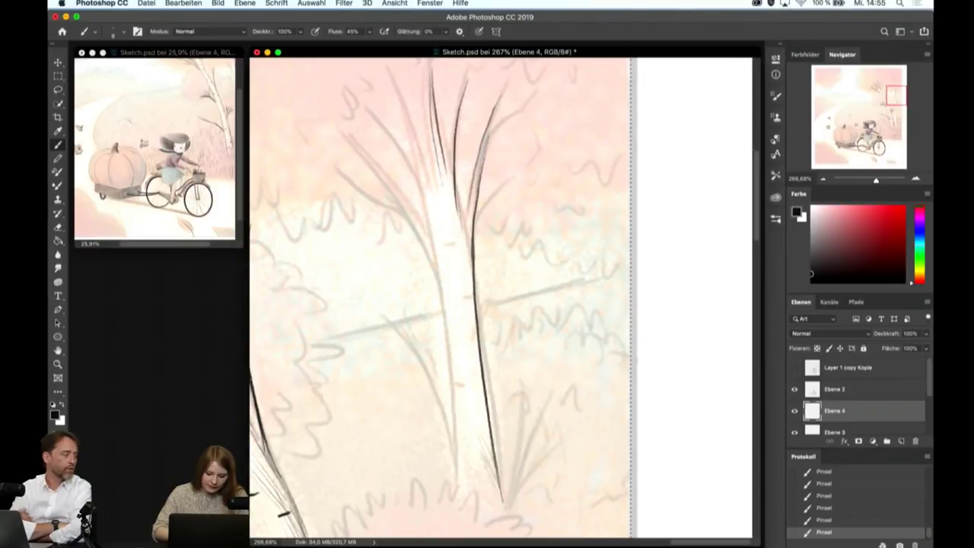
left_click_drag(400, 71, 431, 186)
left_click_drag(395, 78, 423, 186)
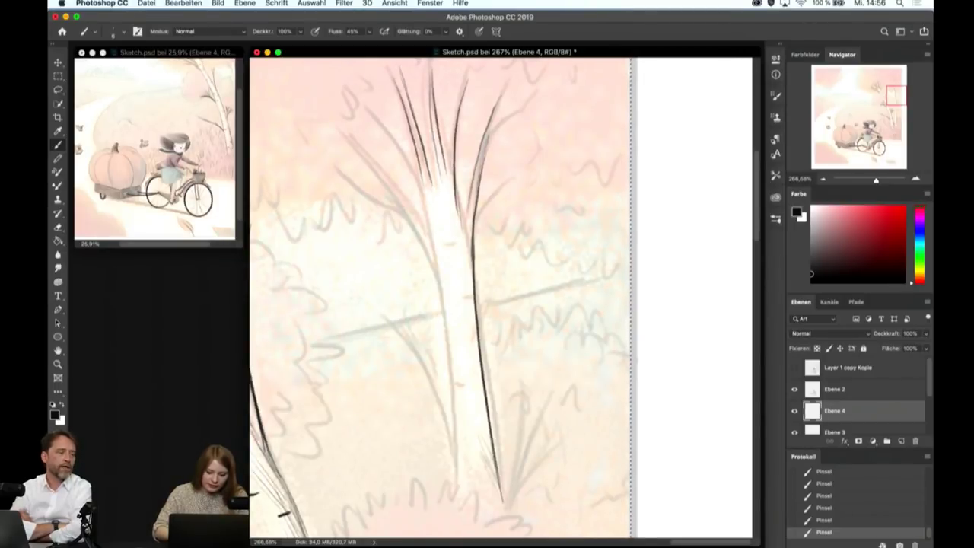
- Ink the left-side branch lines and extend the trunk's left line downward
left_click_drag(372, 108, 423, 198)
mouse_move(364, 139)
left_mouse_down()
mouse_move(434, 240)
mouse_move(420, 229)
left_mouse_up()
left_click_drag(389, 176, 438, 277)
left_click_drag(423, 237, 436, 281)
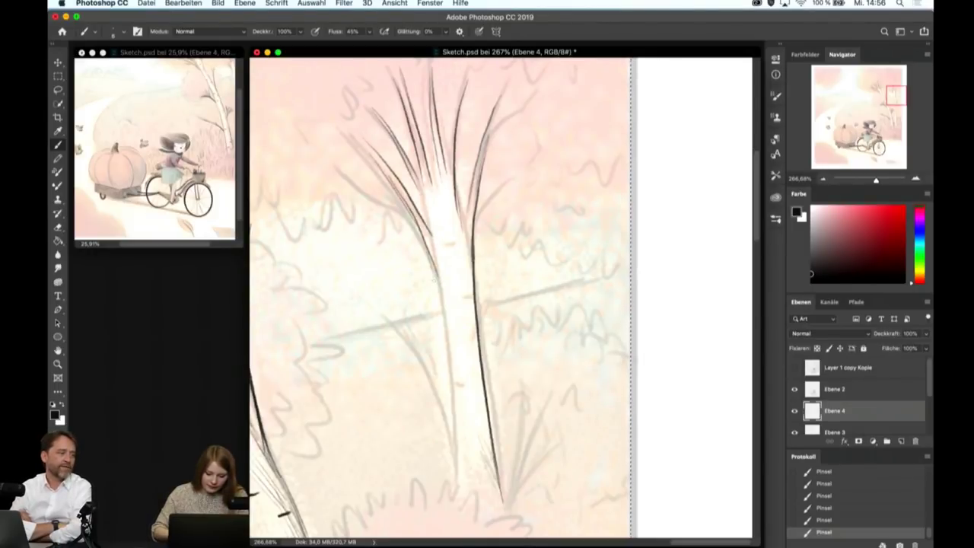
scroll(436, 282, "up", 3)
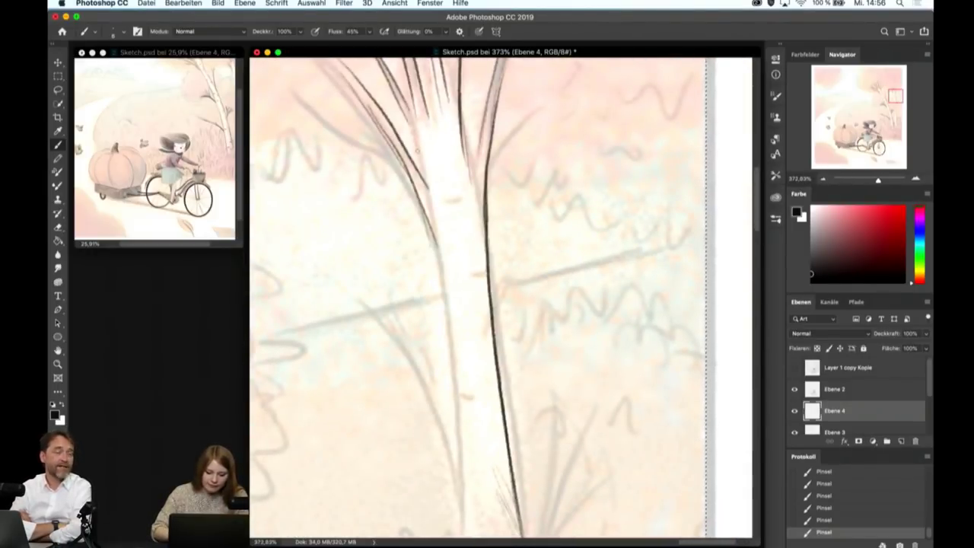
scroll(576, 302, "down", 1)
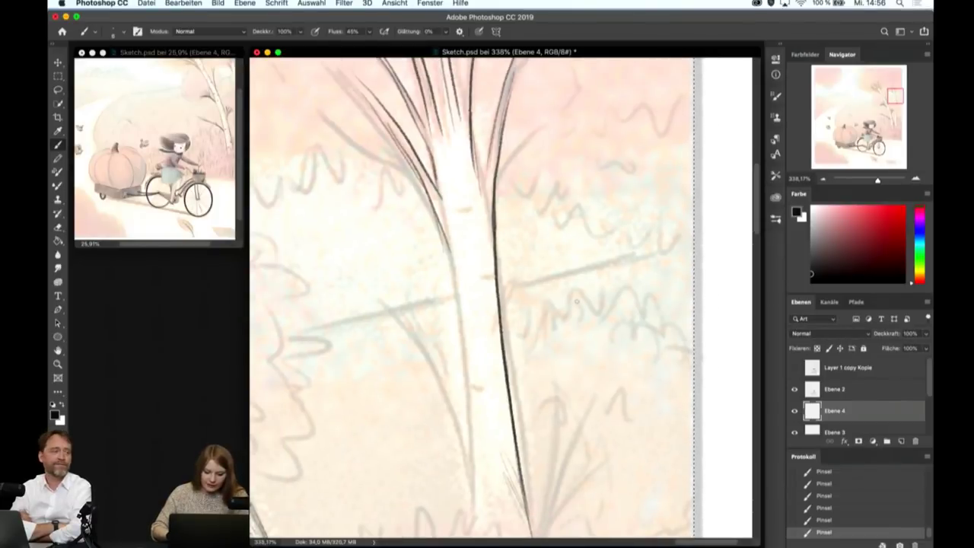
left_click_drag(444, 239, 472, 426)
- Draw the dark left branch and hatch shading along the trunk's right edge
scroll(578, 399, "down", 5)
scroll(578, 399, "up", 5)
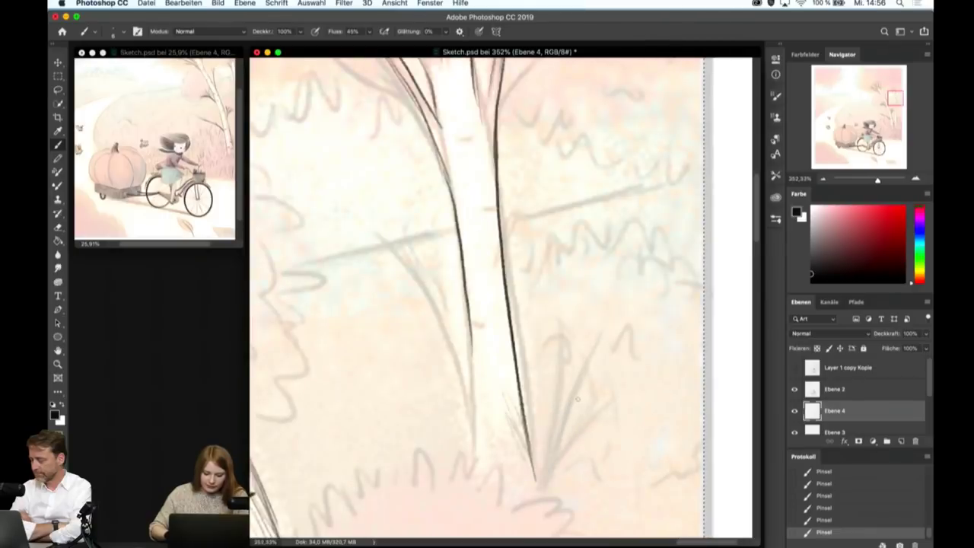
left_click_drag(378, 234, 472, 417)
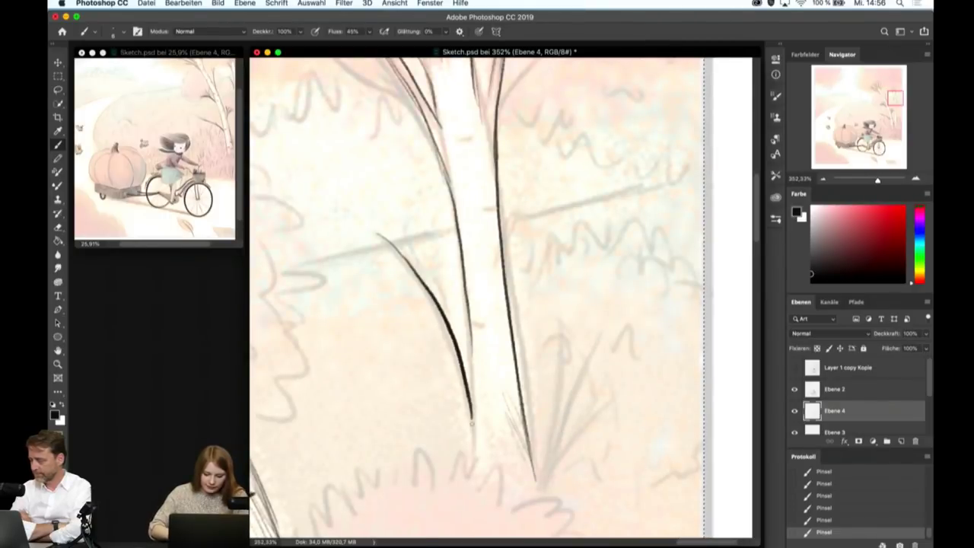
left_click_drag(406, 229, 473, 394)
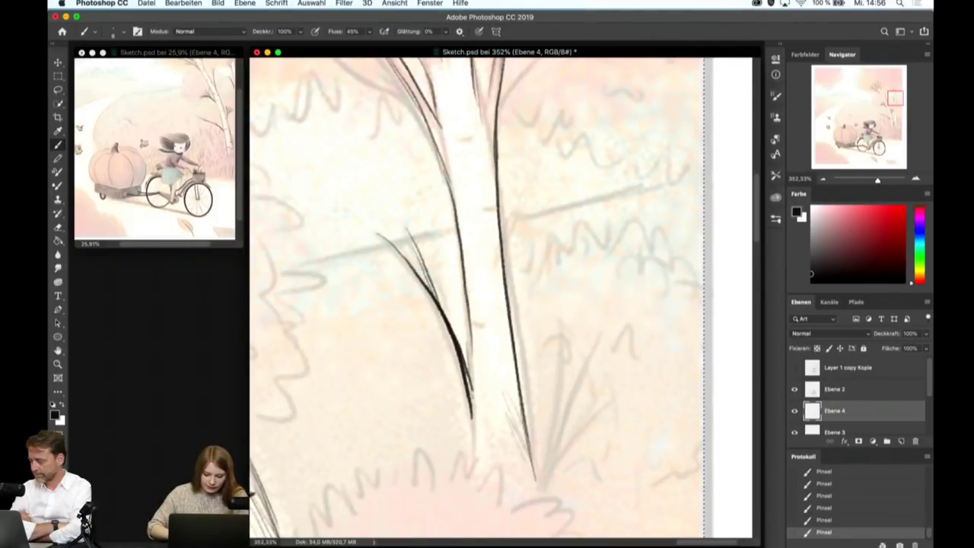
mouse_move(531, 479)
left_mouse_down()
mouse_move(501, 409)
mouse_move(495, 281)
left_mouse_up()
left_click_drag(473, 203, 500, 251)
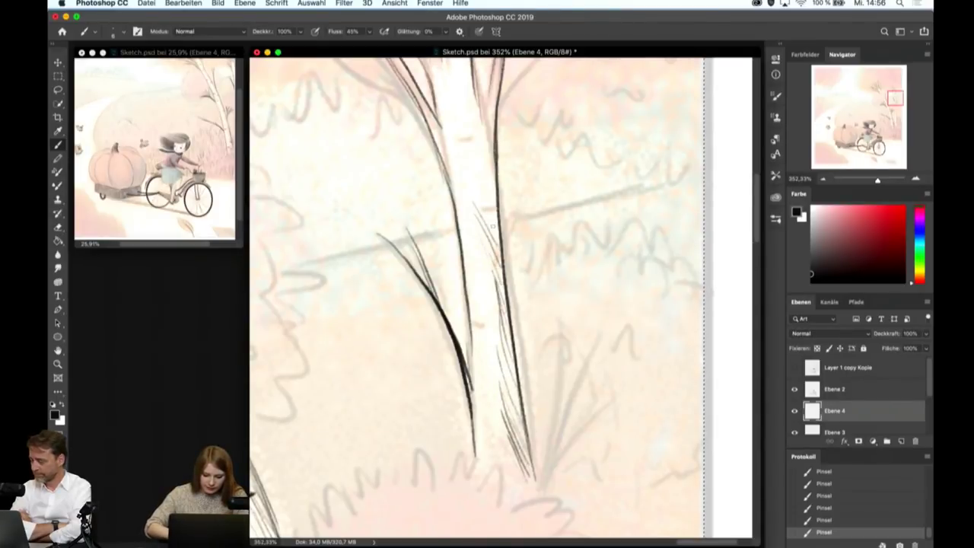
left_click_drag(499, 341, 513, 358)
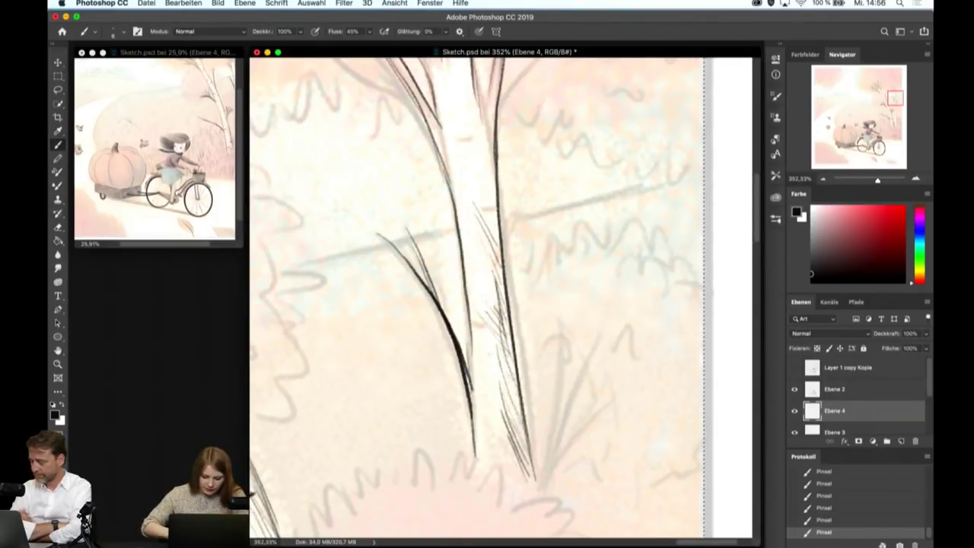
left_click_drag(485, 373, 518, 392)
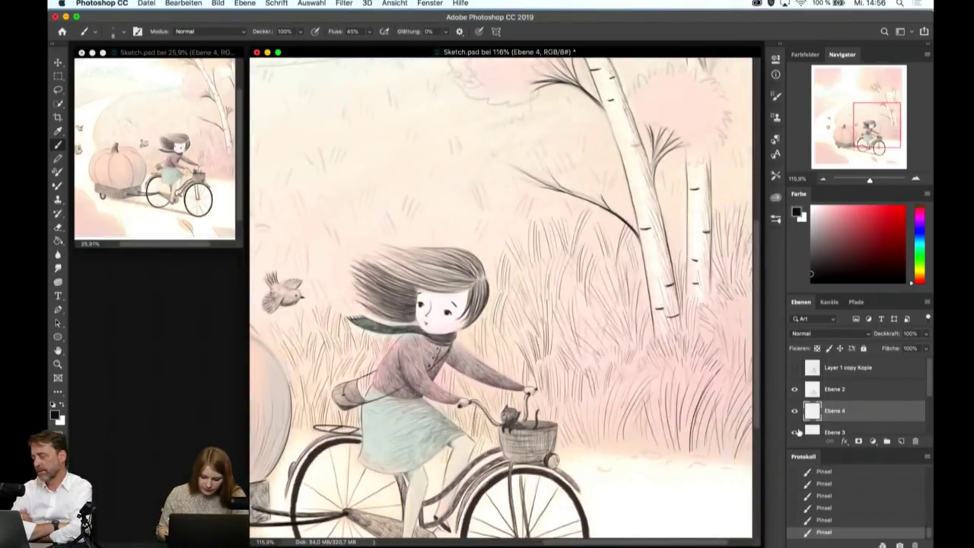
- On layer Ebene 3, zoom in and draw the first grass blades above and right of the girl's hair
left_click(829, 432)
scroll(515, 259, "up", 5)
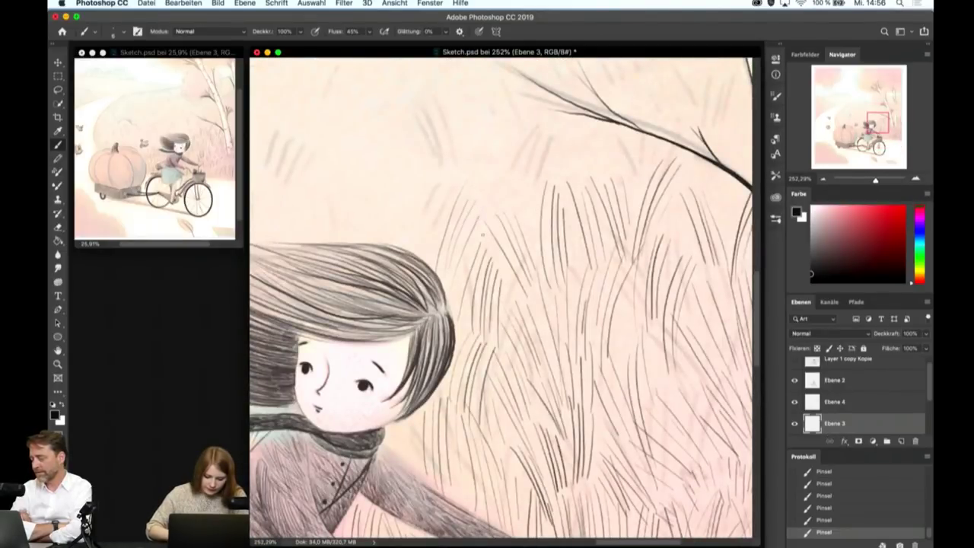
left_click_drag(420, 254, 391, 200)
left_click_drag(411, 254, 437, 190)
mouse_move(427, 225)
left_mouse_down()
mouse_move(434, 154)
mouse_move(444, 145)
left_mouse_up()
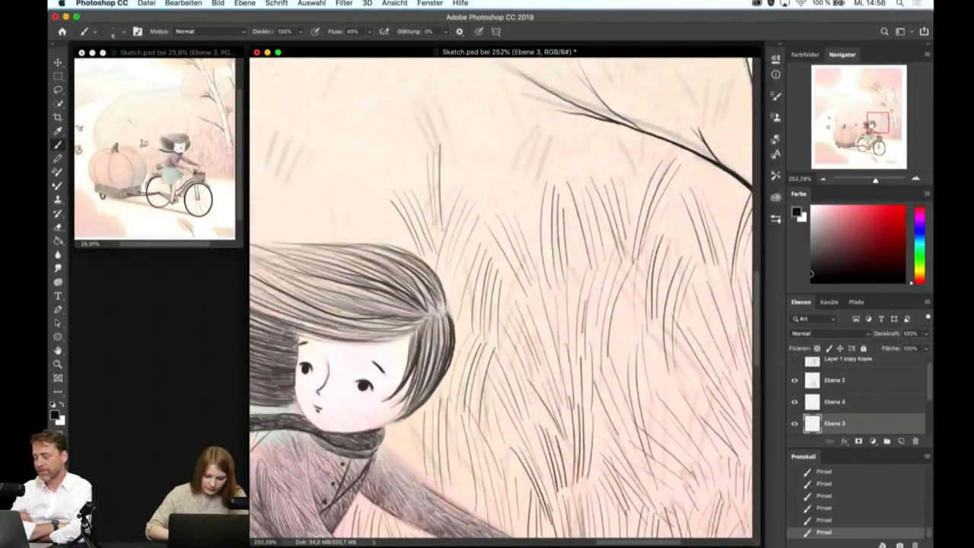
- Extend the grass blades toward the picture's right edge and fill in above her head
left_click_drag(460, 221, 487, 160)
left_click_drag(478, 203, 503, 155)
left_click_drag(494, 226, 519, 138)
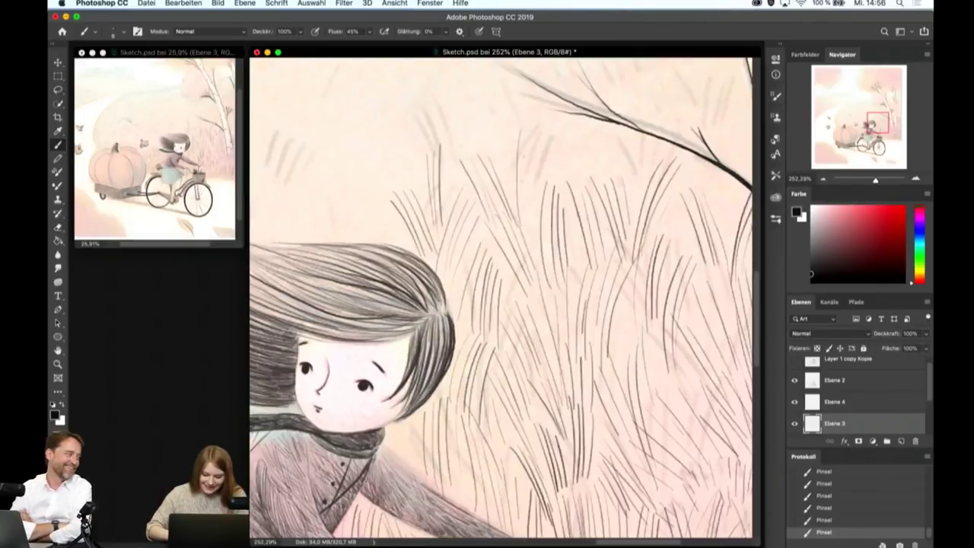
left_click_drag(523, 234, 529, 132)
left_click_drag(536, 213, 541, 151)
mouse_move(545, 196)
left_mouse_down()
mouse_move(571, 140)
mouse_move(583, 143)
left_mouse_up()
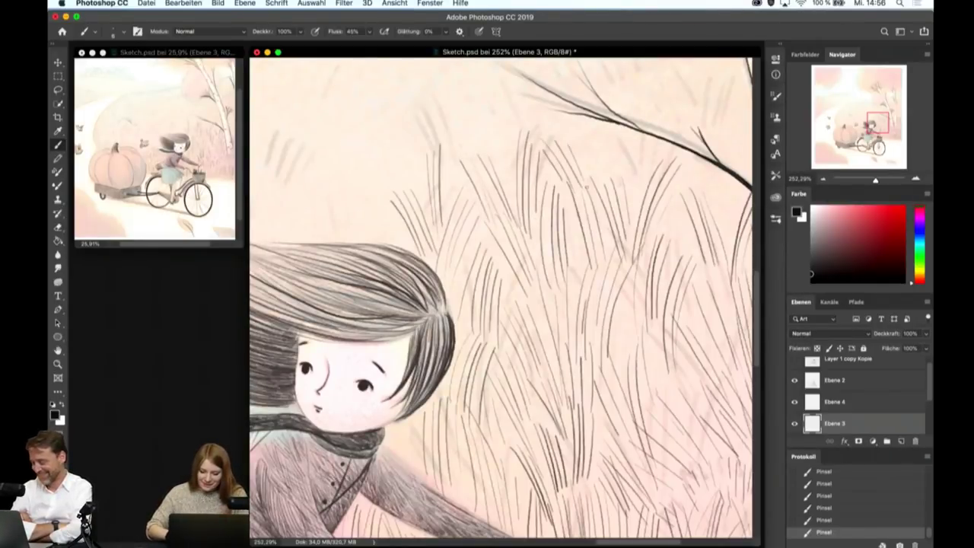
mouse_move(588, 191)
left_mouse_down()
mouse_move(595, 120)
mouse_move(608, 123)
left_mouse_up()
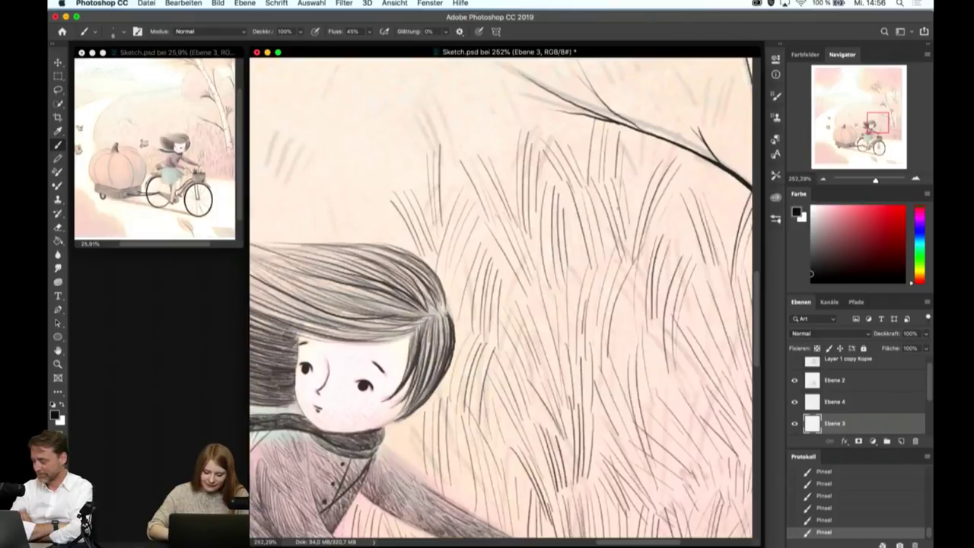
left_click_drag(493, 177, 476, 114)
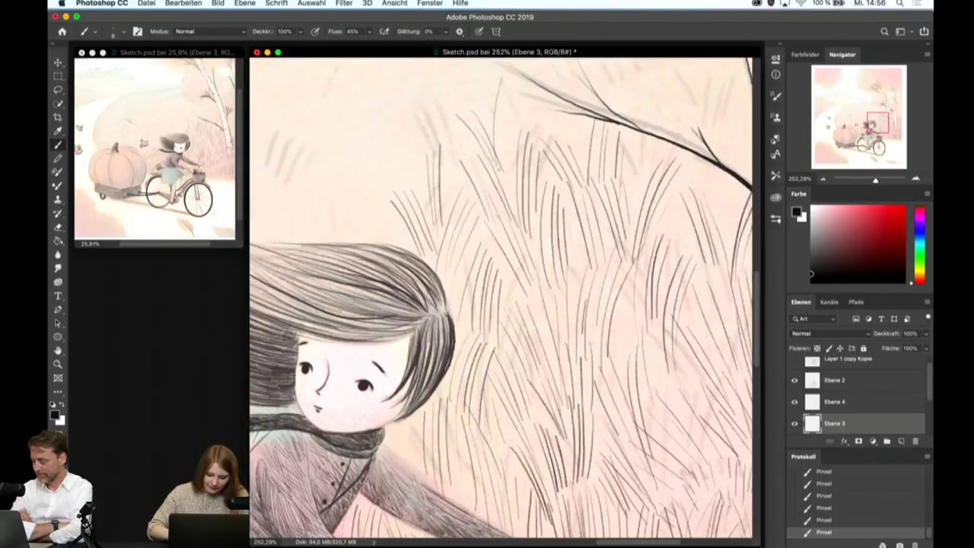
- Add more thin grass blades directly above and above-right of the girl's hair
left_click_drag(463, 161, 434, 99)
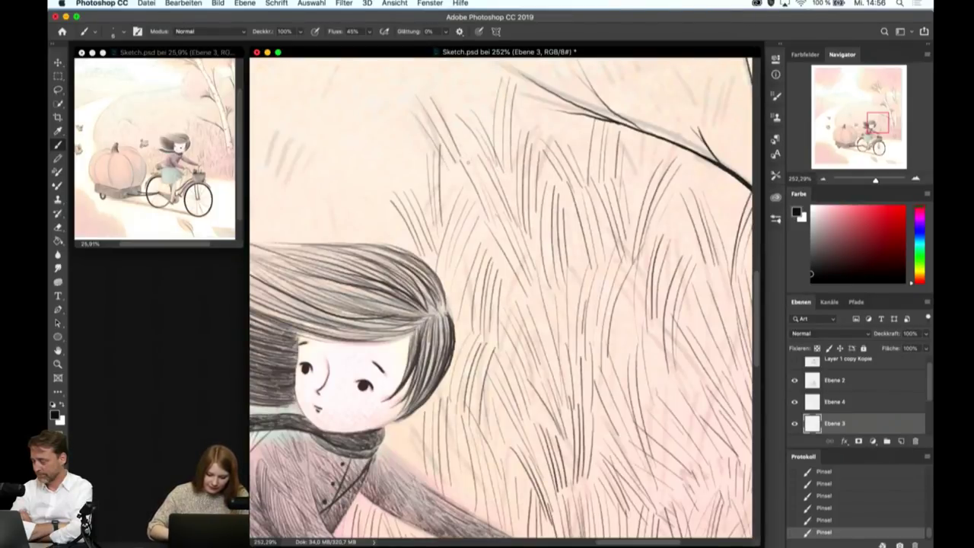
scroll(546, 249, "down", 3)
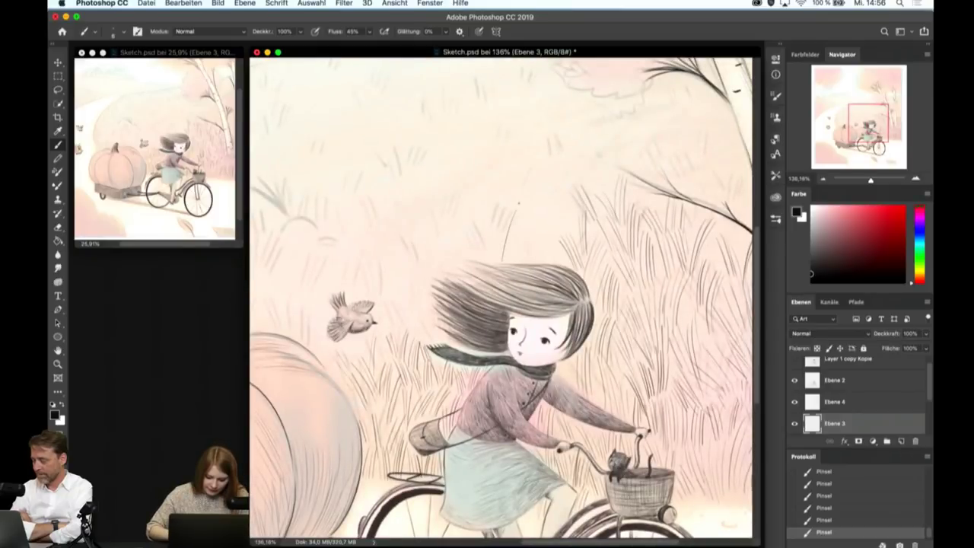
scroll(567, 276, "up", 5)
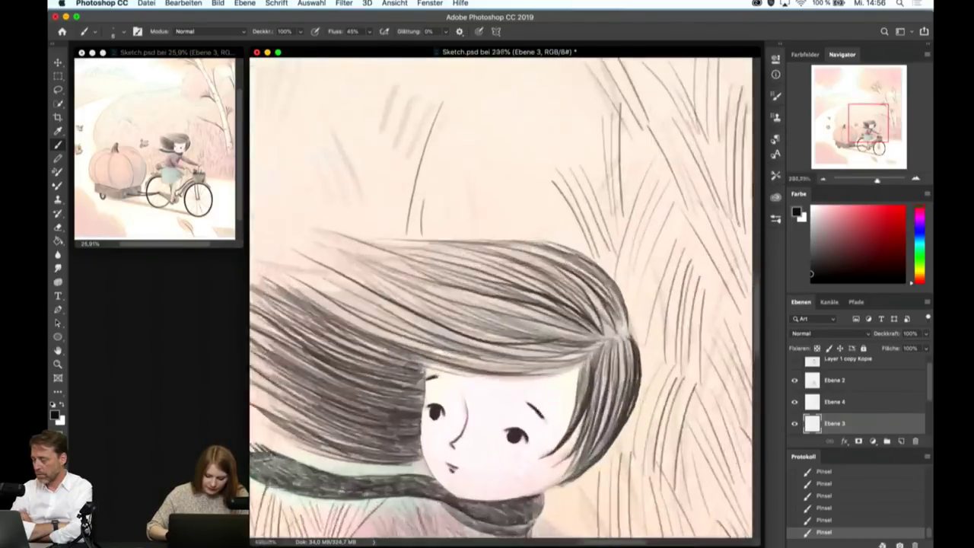
left_click_drag(408, 215, 431, 140)
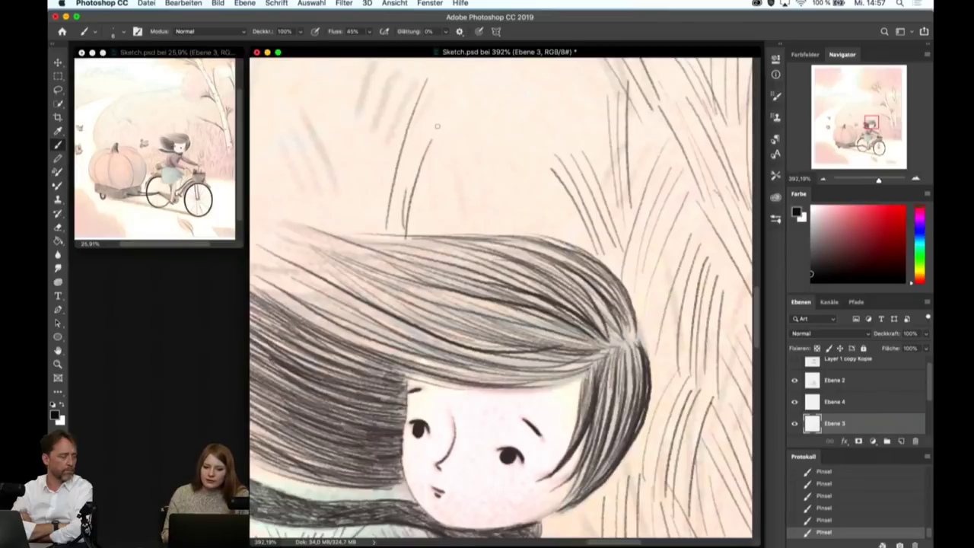
left_click_drag(396, 228, 434, 103)
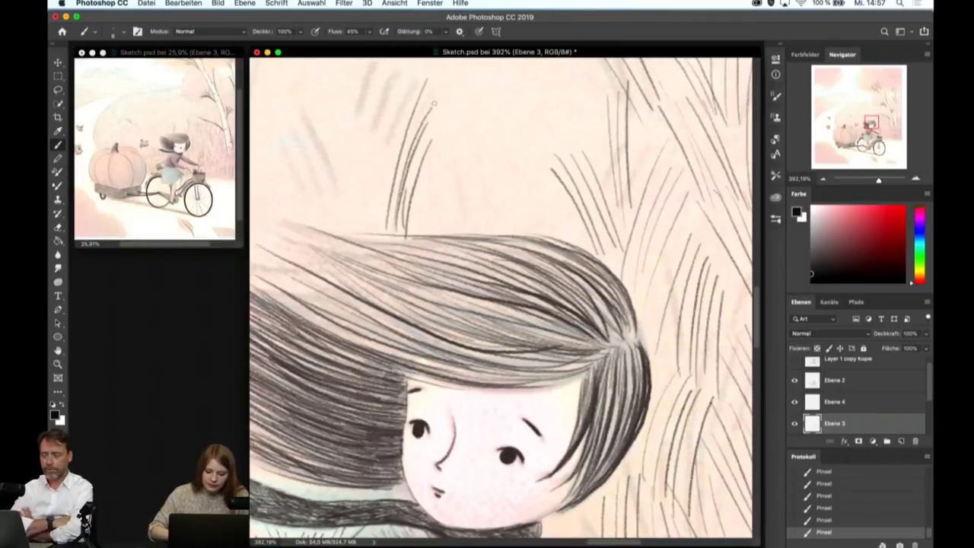
mouse_move(456, 141)
left_mouse_down()
mouse_move(498, 232)
mouse_move(510, 229)
left_mouse_up()
left_click_drag(488, 148, 529, 224)
left_click_drag(518, 164, 548, 228)
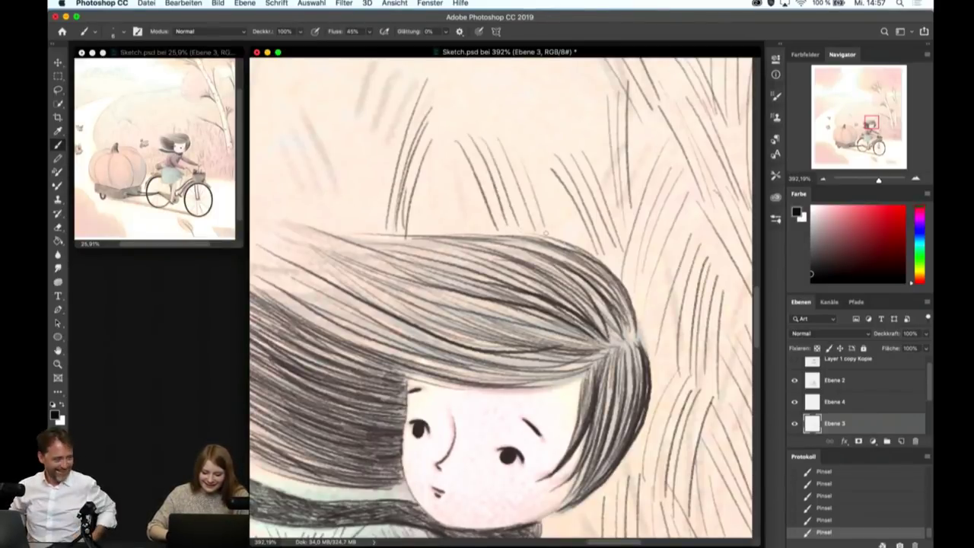
left_click_drag(425, 150, 466, 228)
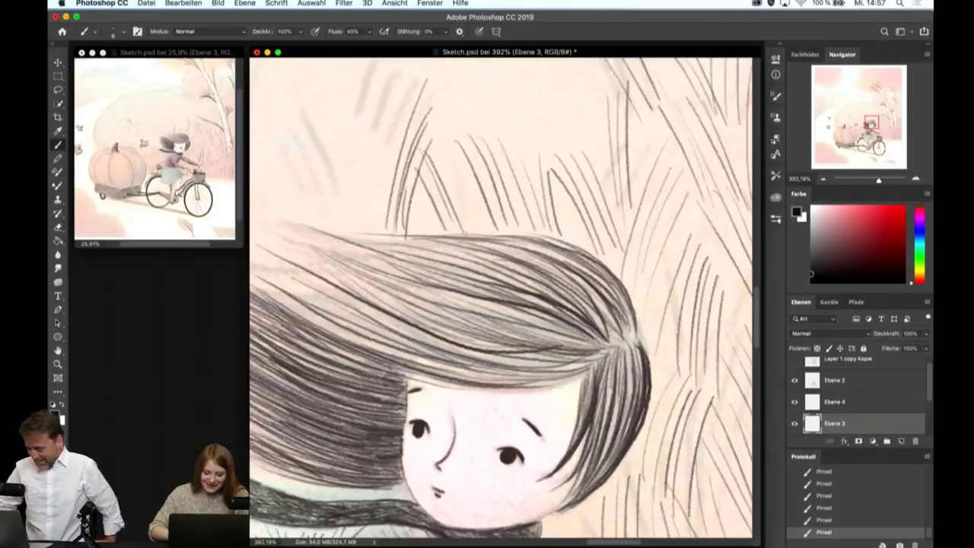
- Fill more grass strokes above the right side and above-left of the hair
scroll(470, 226, "down", 2)
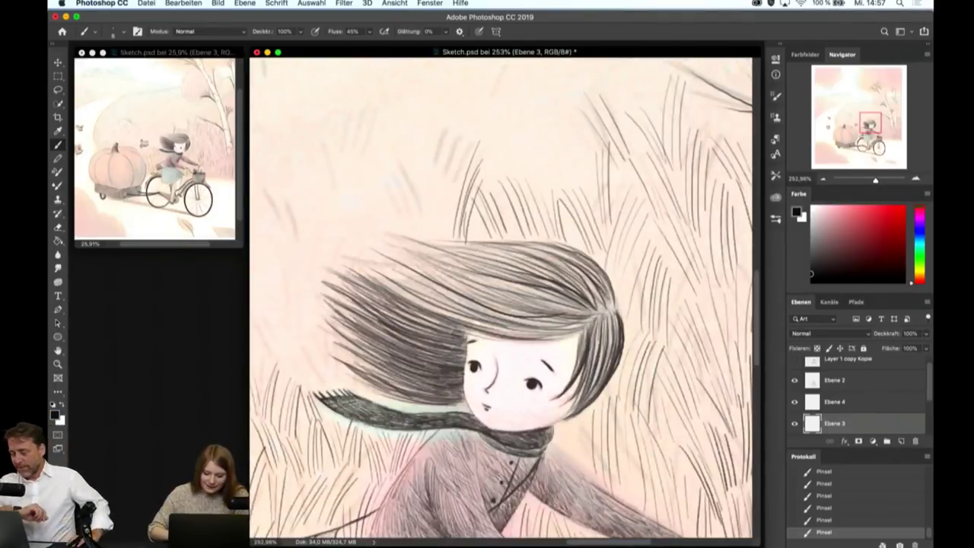
left_click_drag(532, 177, 507, 115)
mouse_move(548, 171)
left_mouse_down()
mouse_move(570, 103)
mouse_move(533, 158)
left_mouse_up()
mouse_move(483, 88)
left_mouse_down()
mouse_move(486, 170)
mouse_move(435, 120)
left_mouse_up()
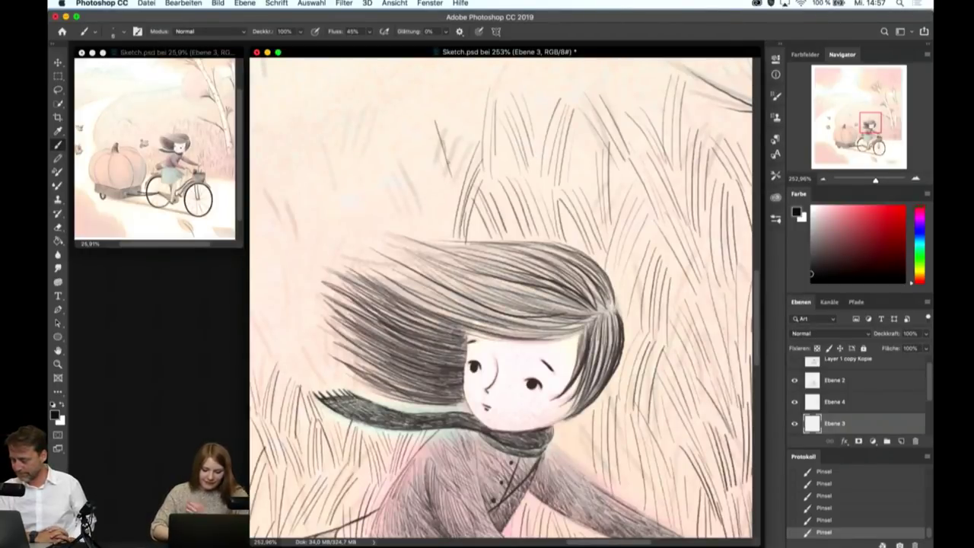
mouse_move(393, 160)
left_mouse_down()
mouse_move(392, 120)
mouse_move(422, 232)
left_mouse_up()
left_click_drag(420, 153, 449, 228)
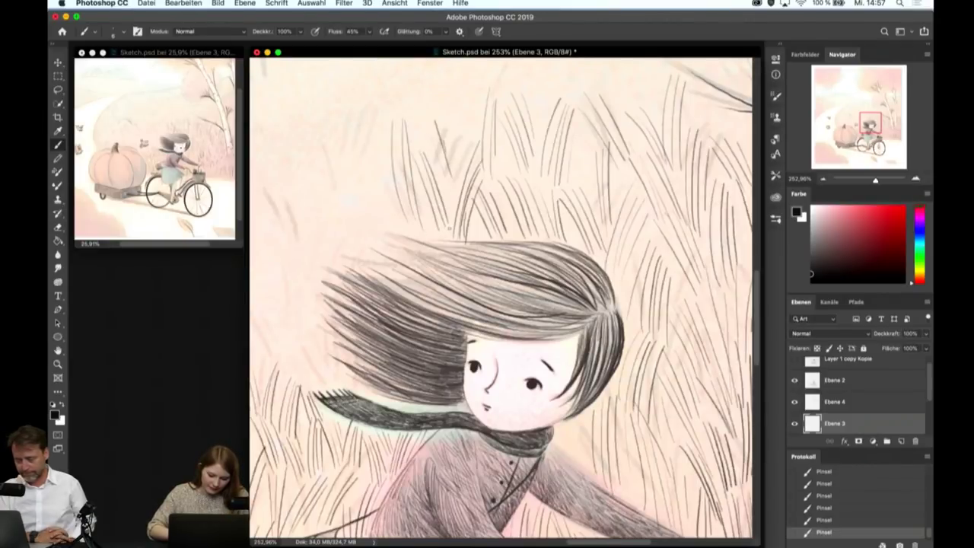
mouse_move(367, 152)
left_mouse_down()
mouse_move(378, 242)
mouse_move(385, 238)
left_mouse_up()
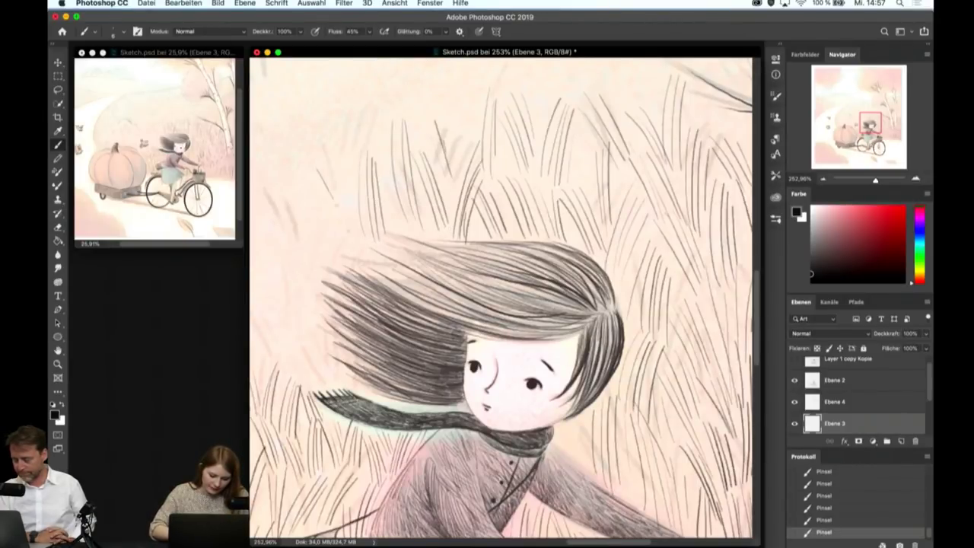
- Draw grass blades in the field to the left of the girl's hair
left_click_drag(299, 184, 332, 272)
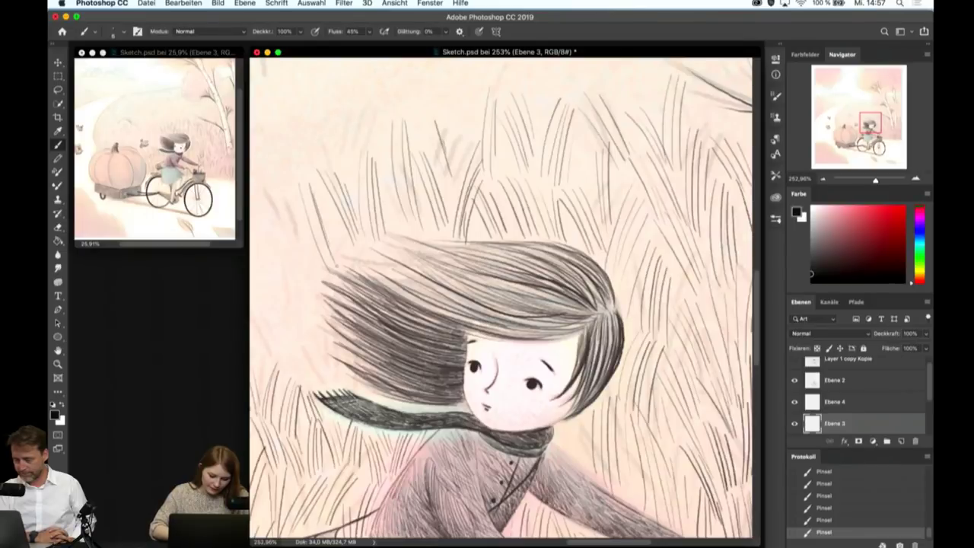
left_click_drag(278, 213, 321, 294)
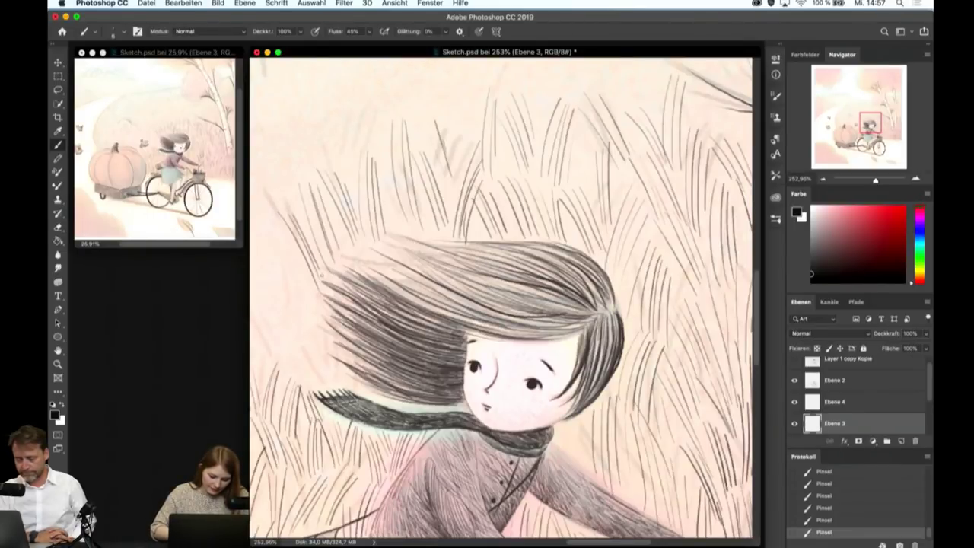
left_click_drag(308, 397, 314, 317)
mouse_move(313, 386)
left_mouse_down()
mouse_move(318, 321)
mouse_move(280, 287)
left_mouse_up()
mouse_move(303, 328)
left_mouse_down()
mouse_move(288, 289)
mouse_move(295, 295)
left_mouse_up()
left_click_drag(305, 306, 292, 236)
- Zoom in and draw a cluster of grass blades left of the girl's hair
scroll(312, 305, "down", 5)
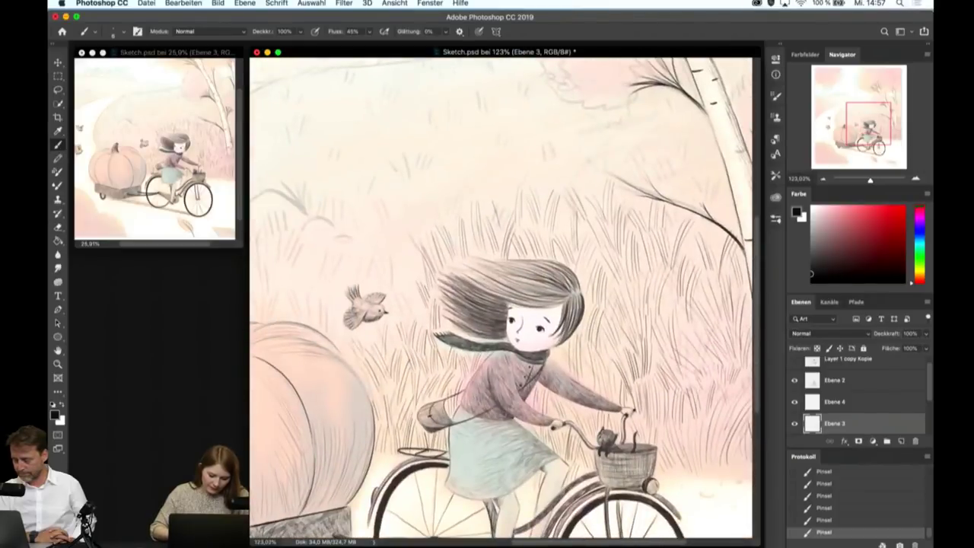
scroll(487, 328, "up", 4)
scroll(486, 327, "up", 2)
left_click_drag(378, 310, 372, 227)
left_click_drag(386, 321, 382, 221)
left_click_drag(401, 256, 394, 236)
left_click_drag(417, 317, 391, 231)
left_click_drag(430, 321, 403, 238)
- Add grass strokes right of the bird's beak and taller blades above the hair
left_click_drag(338, 290, 350, 199)
left_click_drag(347, 291, 360, 197)
mouse_move(357, 286)
left_mouse_down()
mouse_move(364, 210)
mouse_move(352, 147)
left_mouse_up()
left_click_drag(385, 193, 357, 140)
mouse_move(395, 221)
left_mouse_down()
mouse_move(364, 138)
mouse_move(379, 144)
left_mouse_up()
left_click_drag(402, 175, 394, 97)
- Fill in grass between the bird and the hair, plus two blades at upper left
left_click_drag(405, 195, 401, 104)
mouse_move(419, 213)
left_mouse_down()
mouse_move(405, 106)
mouse_move(411, 117)
left_mouse_up()
left_click_drag(431, 189, 417, 130)
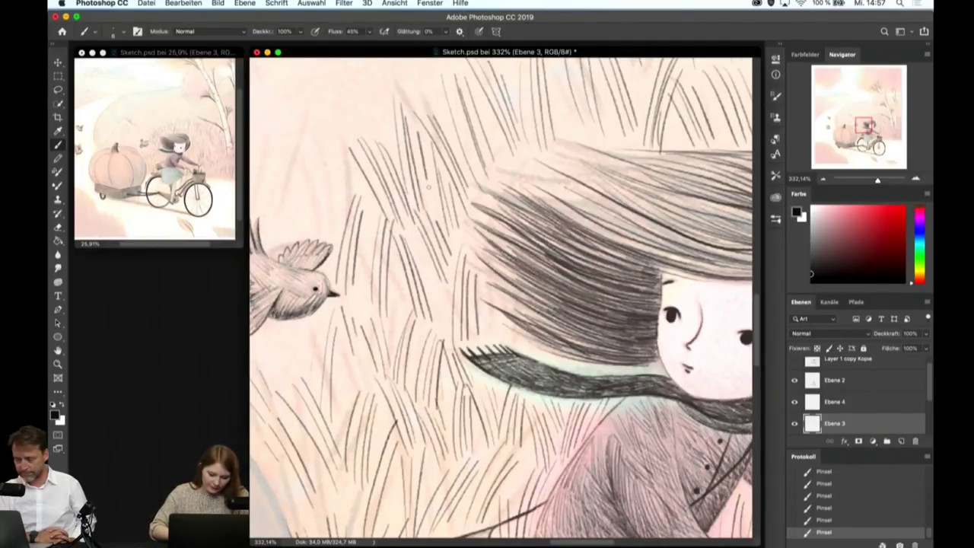
left_click_drag(329, 158, 322, 97)
left_click_drag(341, 219, 336, 112)
left_click_drag(300, 181, 290, 115)
- Draw grass strokes around the bird and upright blades extending further left of it
scroll(307, 173, "down", 3)
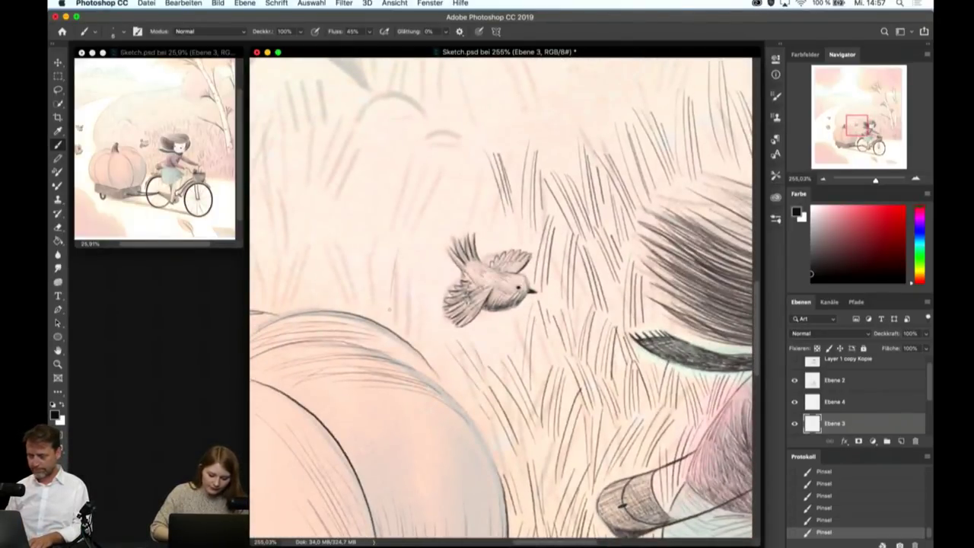
mouse_move(399, 327)
left_mouse_down()
mouse_move(404, 244)
mouse_move(417, 258)
left_mouse_up()
left_click_drag(376, 316, 351, 242)
mouse_move(385, 321)
left_mouse_down()
mouse_move(362, 236)
mouse_move(366, 244)
left_mouse_up()
left_click_drag(395, 318, 381, 253)
left_click_drag(327, 304, 325, 199)
mouse_move(336, 311)
left_mouse_down()
mouse_move(333, 194)
mouse_move(336, 213)
left_mouse_up()
left_click_drag(344, 308, 342, 217)
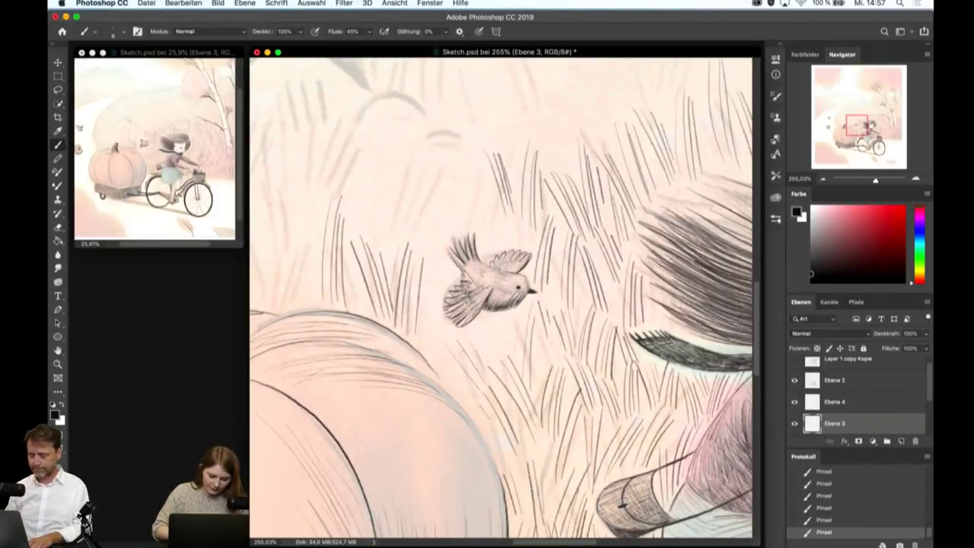
left_click_drag(312, 298, 275, 213)
mouse_move(306, 295)
left_mouse_down()
mouse_move(294, 221)
mouse_move(299, 228)
left_mouse_up()
left_click_drag(320, 283, 307, 213)
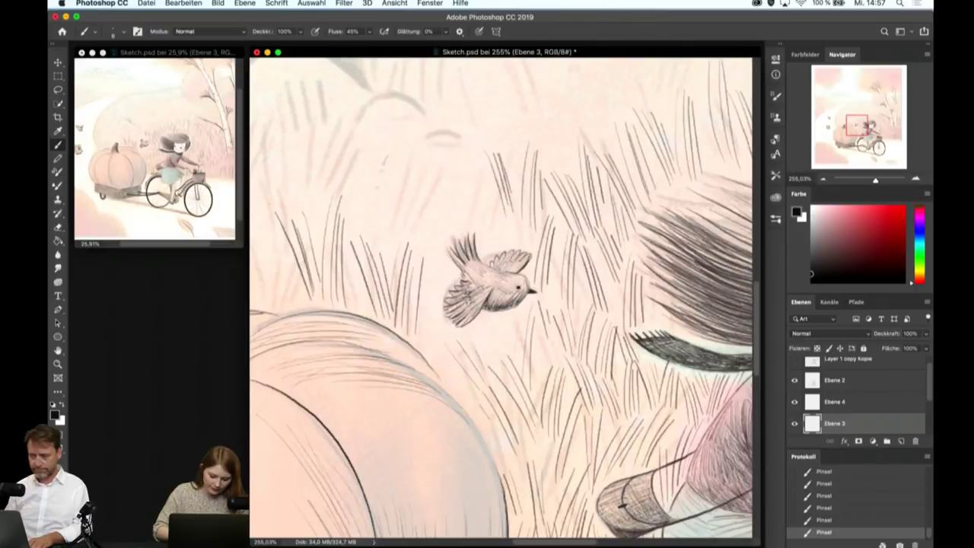
- Add grass above-left, beside and below the bird, and between the bird and scarf
left_click_drag(381, 244, 373, 157)
left_click_drag(388, 257, 386, 167)
left_click_drag(400, 260, 396, 170)
left_click_drag(423, 267, 415, 228)
left_click_drag(428, 266, 411, 203)
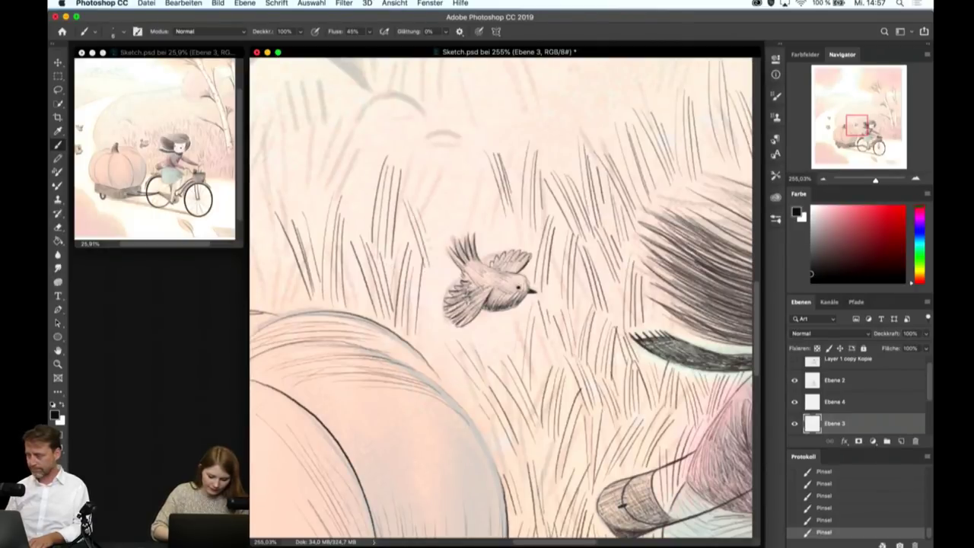
left_click_drag(442, 298, 435, 272)
left_click_drag(426, 347, 446, 274)
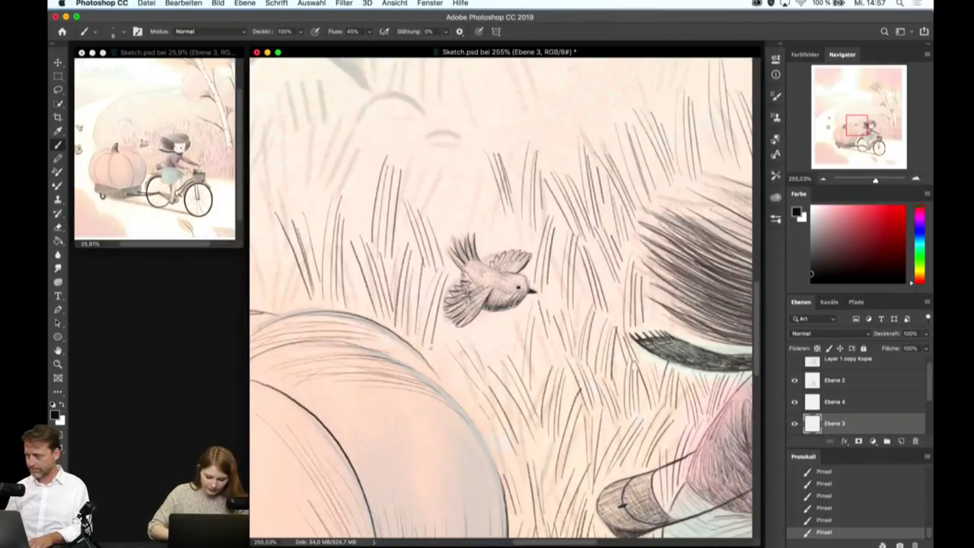
left_click_drag(444, 402, 460, 343)
left_click_drag(455, 385, 466, 329)
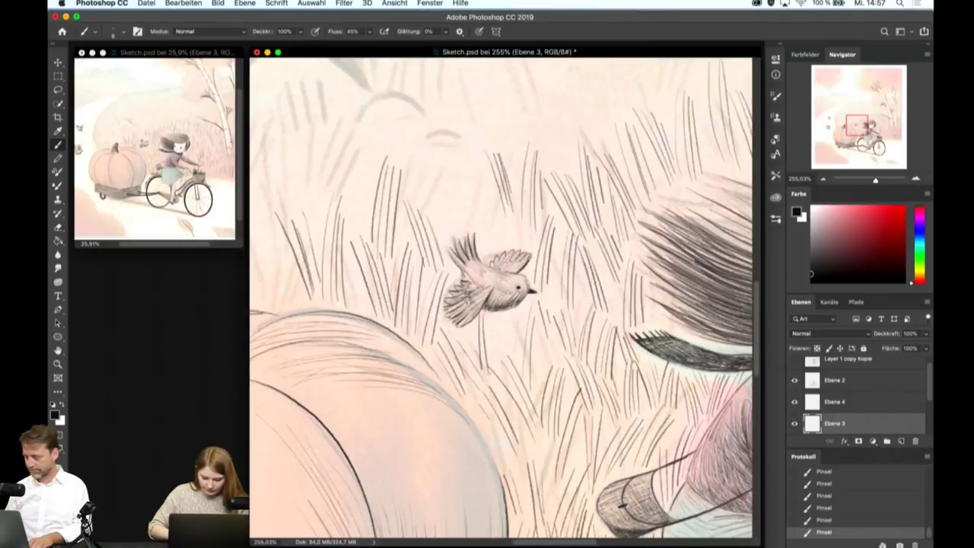
left_click_drag(492, 375, 489, 312)
left_click_drag(498, 370, 503, 310)
left_click_drag(510, 338, 510, 315)
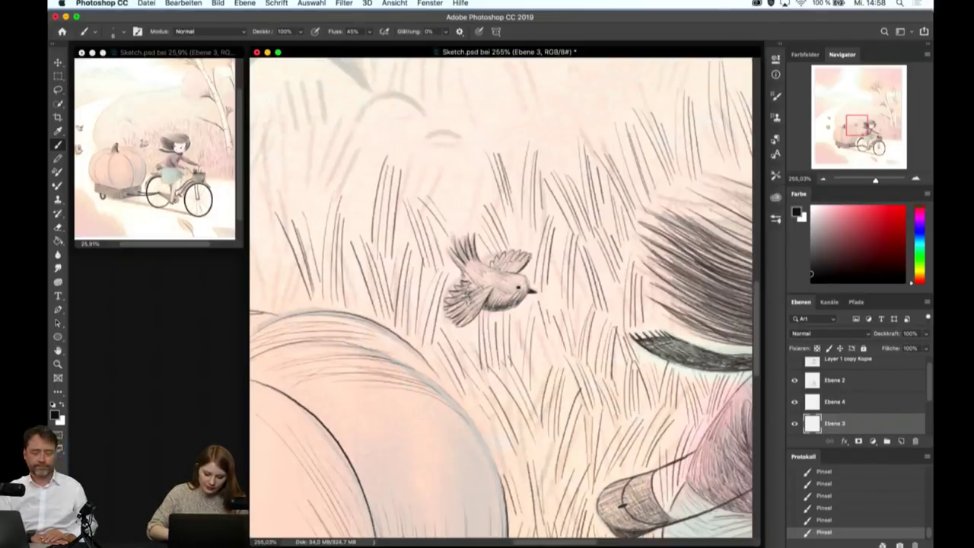
left_click_drag(464, 232, 466, 163)
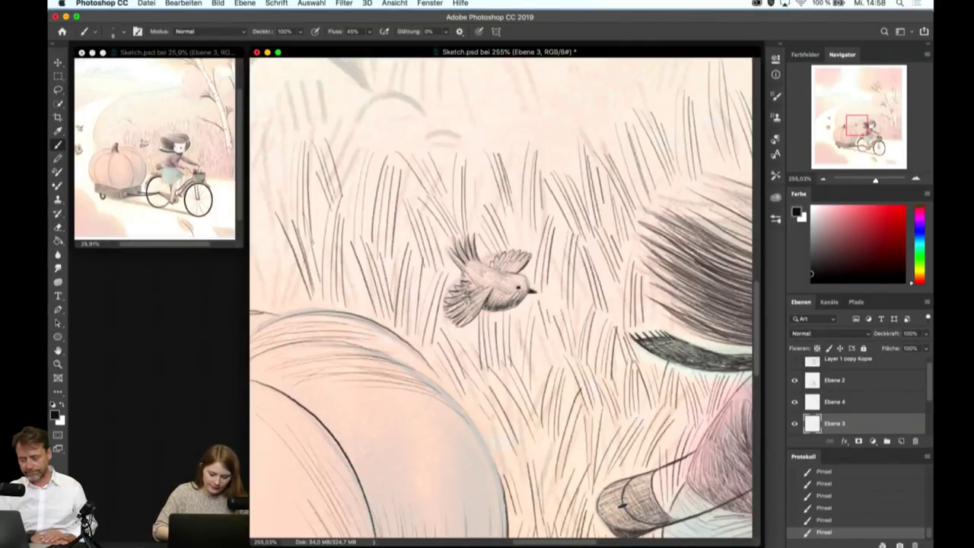
- Zoom to the pumpkin and draw curved and diagonal grass blades up to the field's upper edge
scroll(450, 280, "down", 3)
scroll(450, 280, "up", 1)
scroll(450, 280, "up", 1)
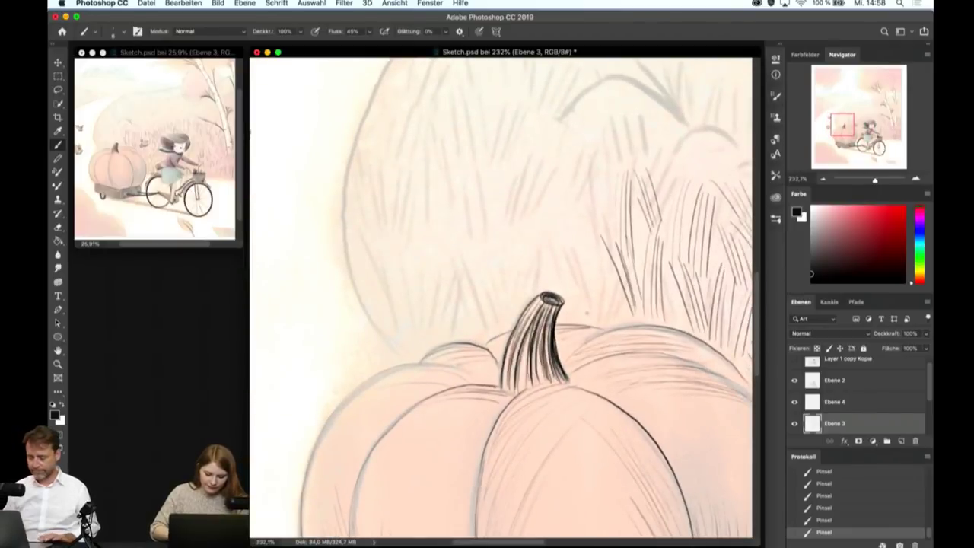
mouse_move(379, 332)
left_mouse_down()
mouse_move(390, 252)
mouse_move(407, 229)
left_mouse_up()
left_click_drag(365, 295, 338, 237)
mouse_move(373, 308)
left_mouse_down()
mouse_move(345, 236)
mouse_move(380, 191)
mouse_move(368, 155)
left_mouse_up()
left_click_drag(383, 187, 406, 108)
left_click_drag(394, 189, 414, 113)
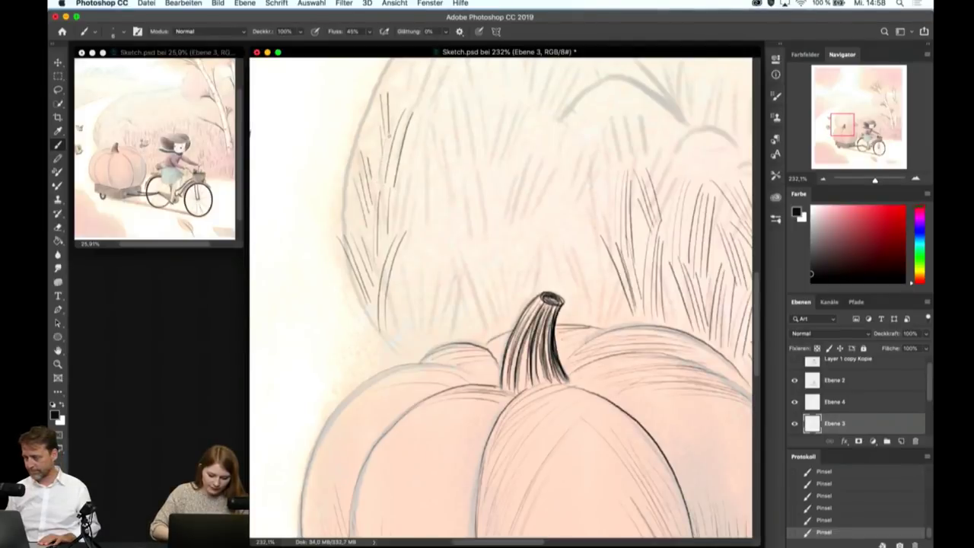
- Fill the field above the pumpkin with grass, including blades left of the stem
left_click_drag(415, 224, 434, 152)
left_click_drag(423, 242, 446, 169)
mouse_move(402, 319)
left_mouse_down()
mouse_move(420, 232)
mouse_move(431, 254)
left_mouse_up()
mouse_move(435, 342)
left_mouse_down()
mouse_move(457, 230)
mouse_move(455, 260)
left_mouse_up()
mouse_move(448, 344)
left_mouse_down()
mouse_move(461, 249)
mouse_move(469, 259)
left_mouse_up()
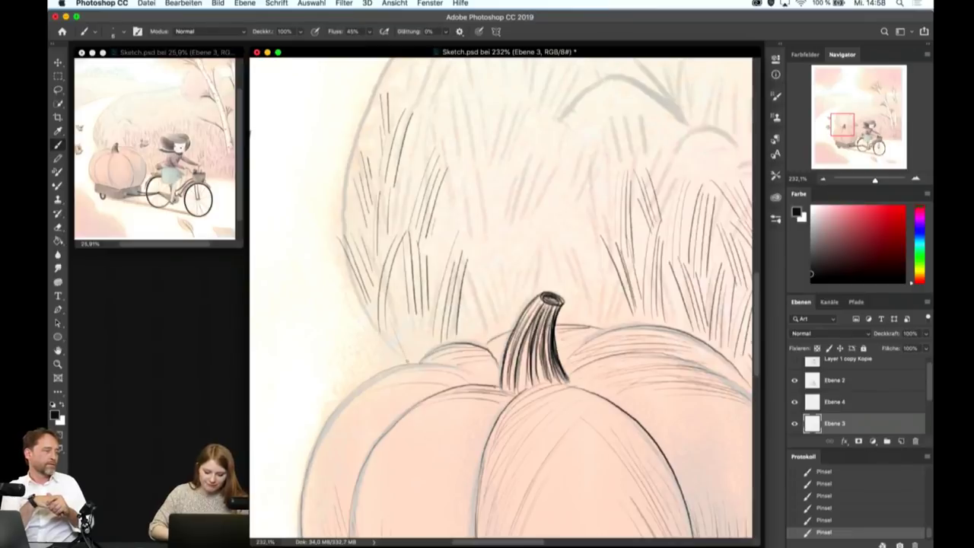
left_click_drag(396, 359, 419, 303)
left_click_drag(417, 343, 421, 323)
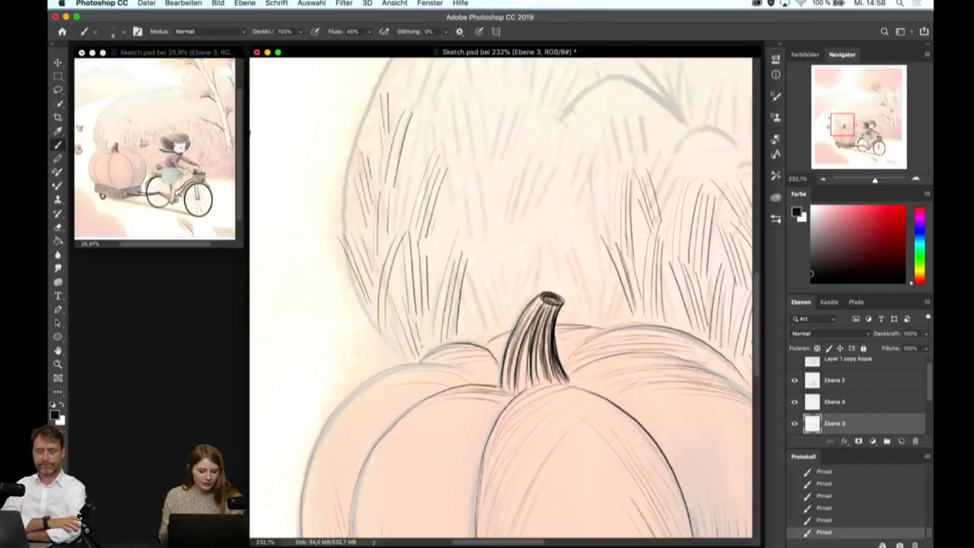
- Fit the image with Ctrl+0, zoom back in, and add grass blades above the pumpkin
key("ctrl+0")
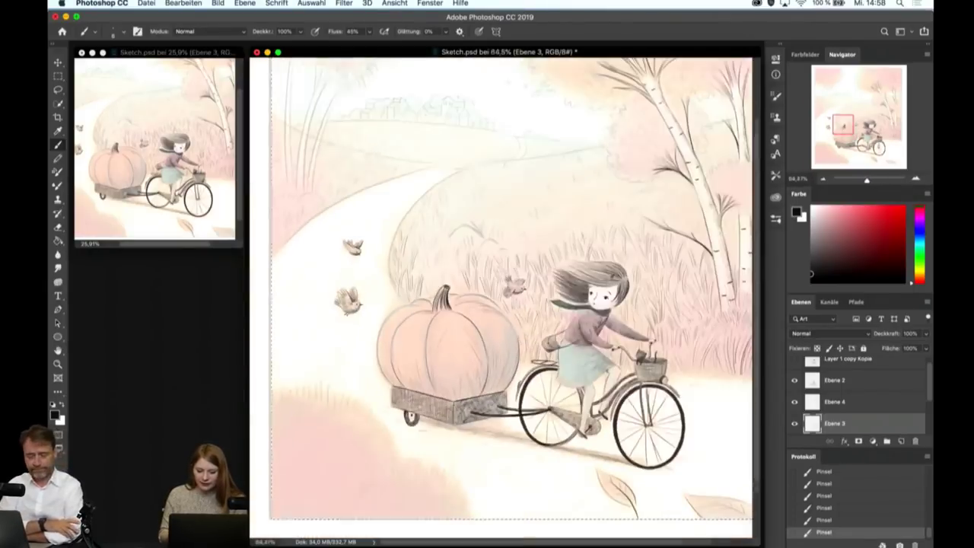
scroll(472, 258, "up", 1)
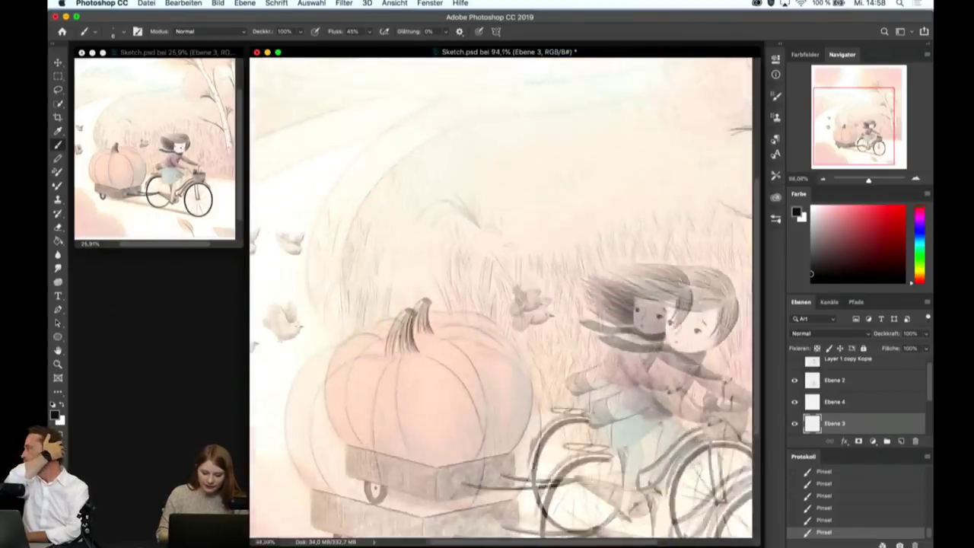
scroll(403, 228, "up", 3)
scroll(403, 229, "up", 2)
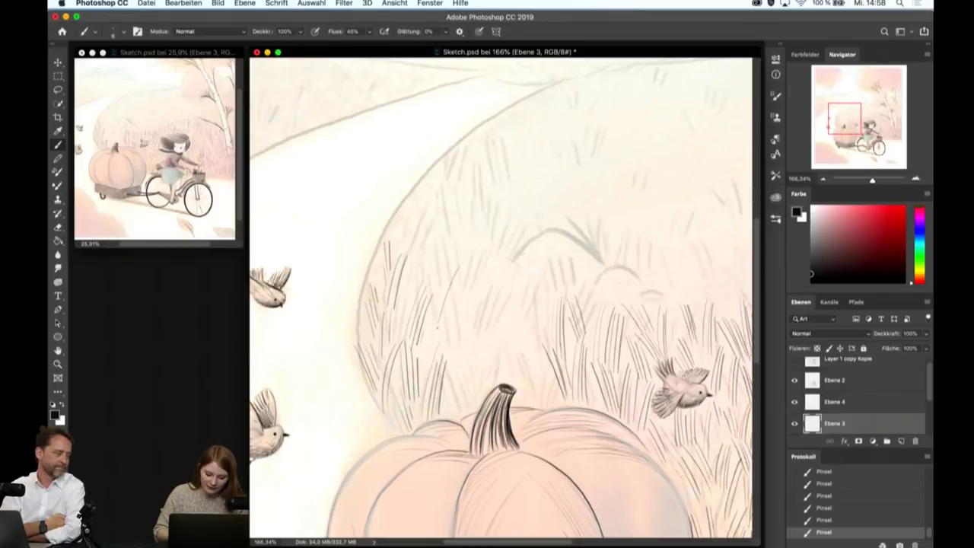
left_click_drag(446, 346, 464, 266)
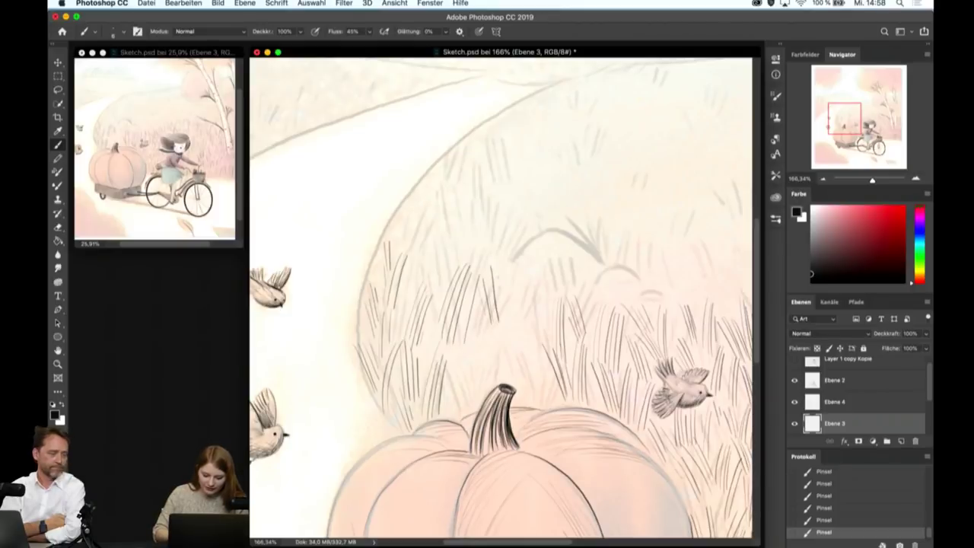
left_click_drag(501, 322, 503, 288)
mouse_move(511, 331)
left_mouse_down()
mouse_move(508, 271)
mouse_move(520, 277)
left_mouse_up()
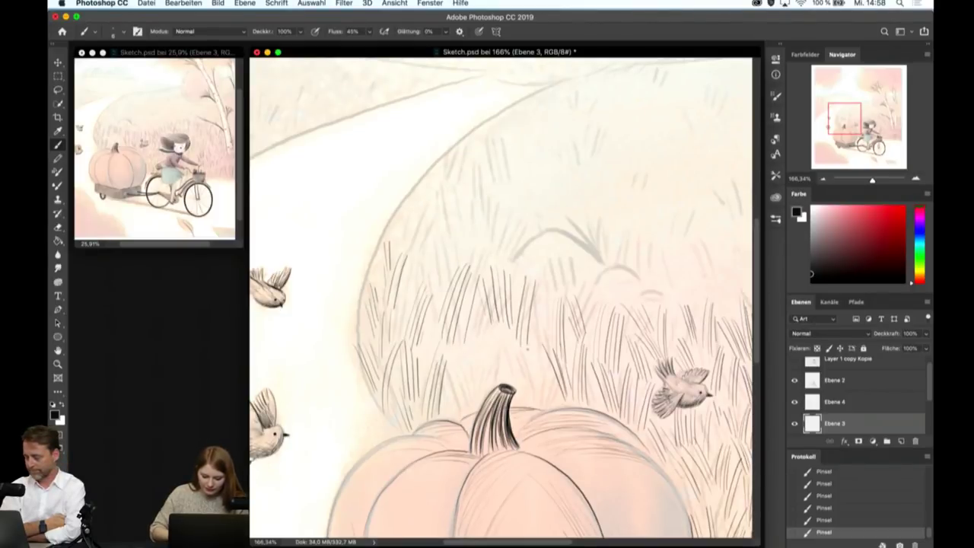
- Draw short grass blades above, right and left of the pumpkin stem
left_click_drag(507, 376, 506, 325)
left_click_drag(514, 365, 513, 339)
left_click_drag(515, 400, 513, 364)
left_click_drag(521, 406, 519, 357)
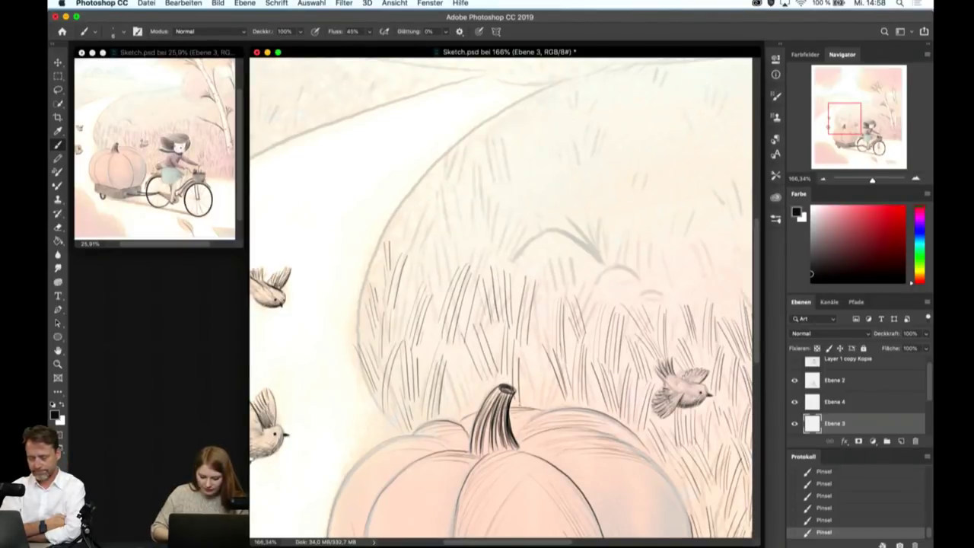
left_click_drag(525, 411, 524, 356)
left_click_drag(539, 405, 536, 360)
mouse_move(454, 417)
left_mouse_down()
mouse_move(448, 337)
mouse_move(455, 344)
left_mouse_up()
left_click_drag(464, 414, 459, 348)
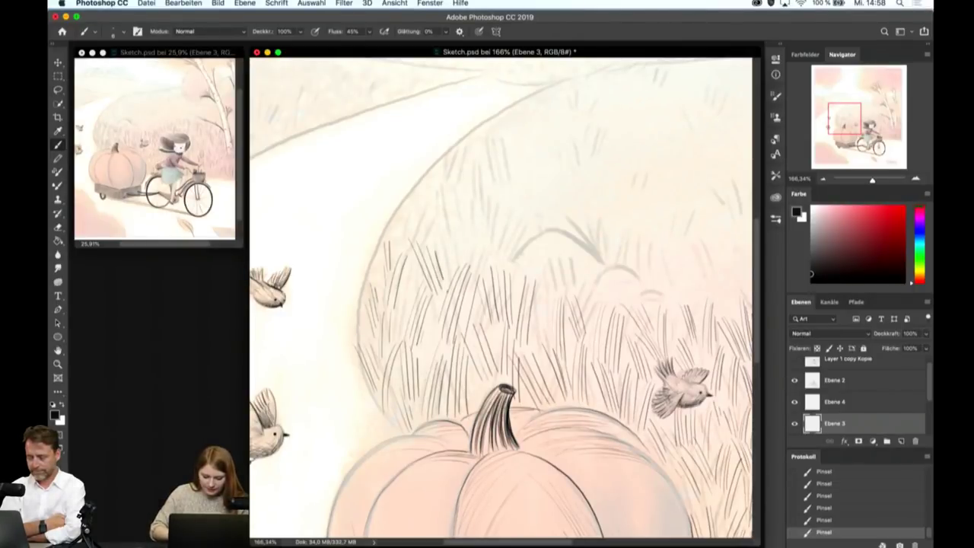
- Add taller grass blades higher in the field toward its upper and right areas
scroll(529, 259, "up", 2)
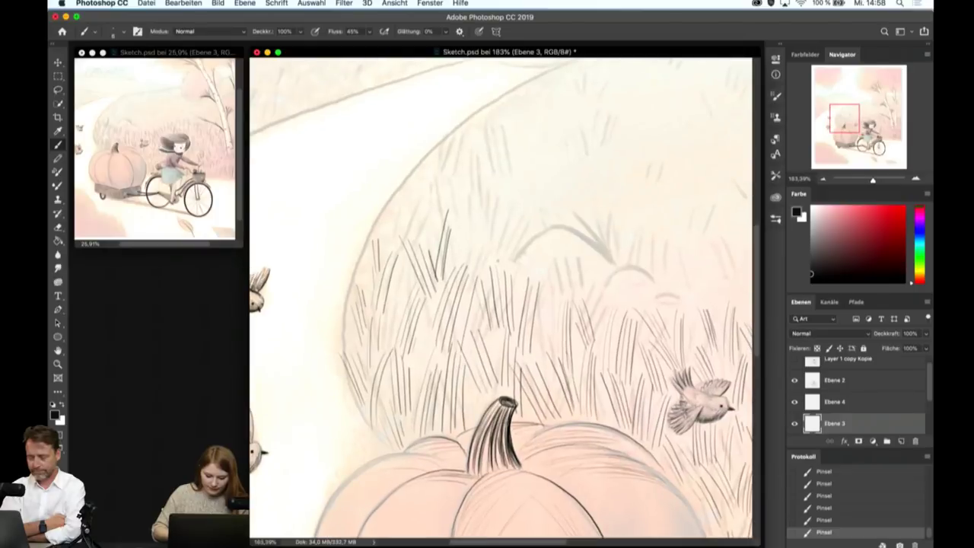
left_click_drag(421, 230, 399, 195)
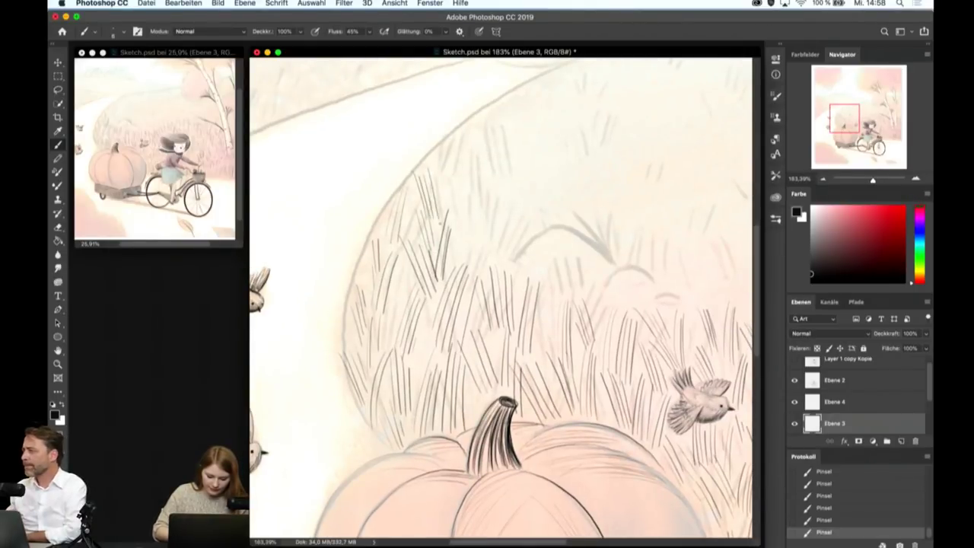
mouse_move(450, 223)
left_mouse_down()
mouse_move(439, 169)
mouse_move(446, 158)
left_mouse_up()
mouse_move(465, 267)
left_mouse_down()
mouse_move(450, 216)
mouse_move(470, 213)
left_mouse_up()
left_click_drag(517, 254, 510, 216)
mouse_move(511, 251)
left_mouse_down()
mouse_move(502, 219)
mouse_move(516, 209)
left_mouse_up()
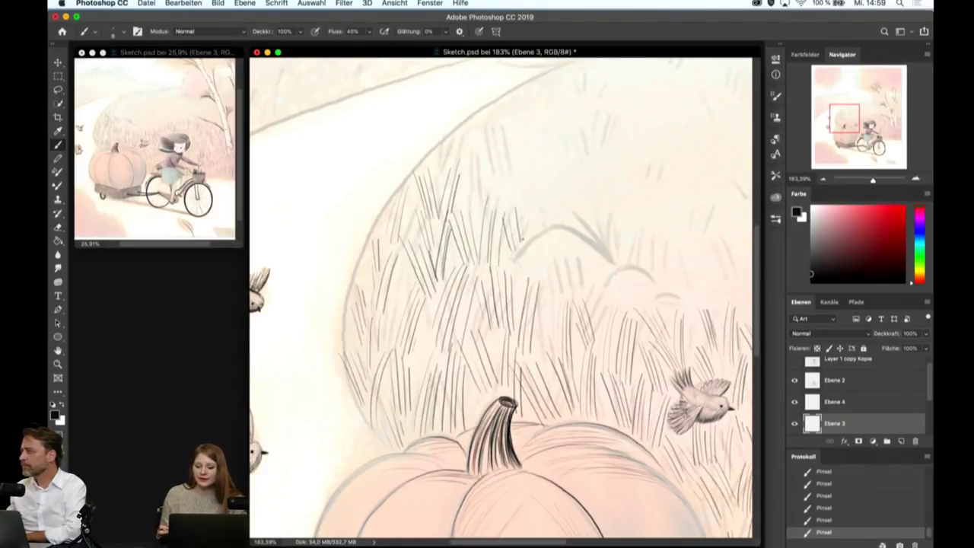
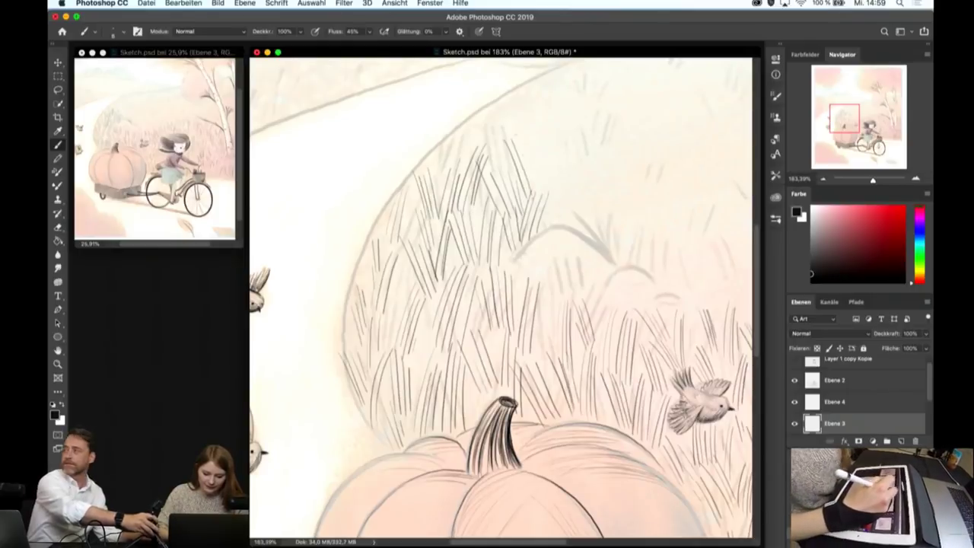
- Add four pencil grass strokes at the top of the field above the pumpkin
left_click_drag(569, 139, 549, 210)
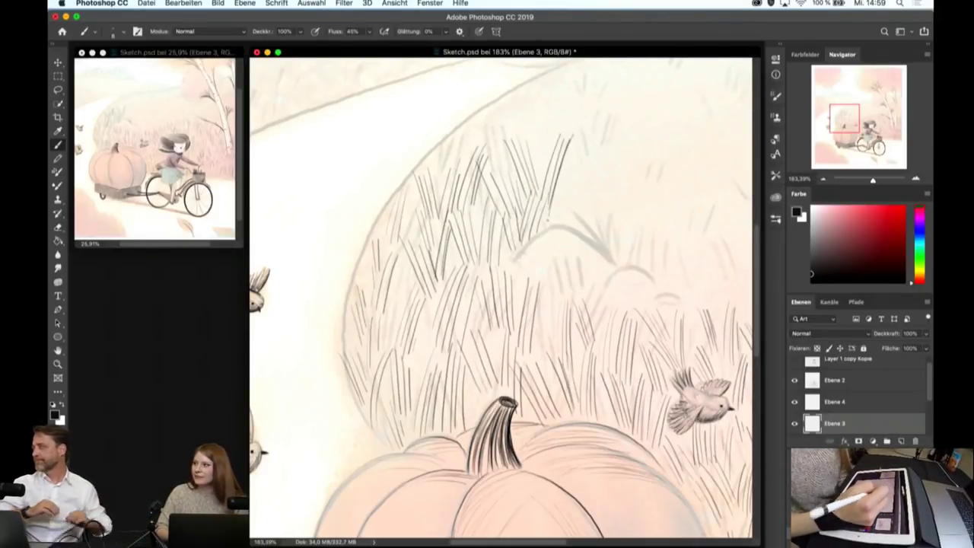
left_click_drag(563, 156, 576, 211)
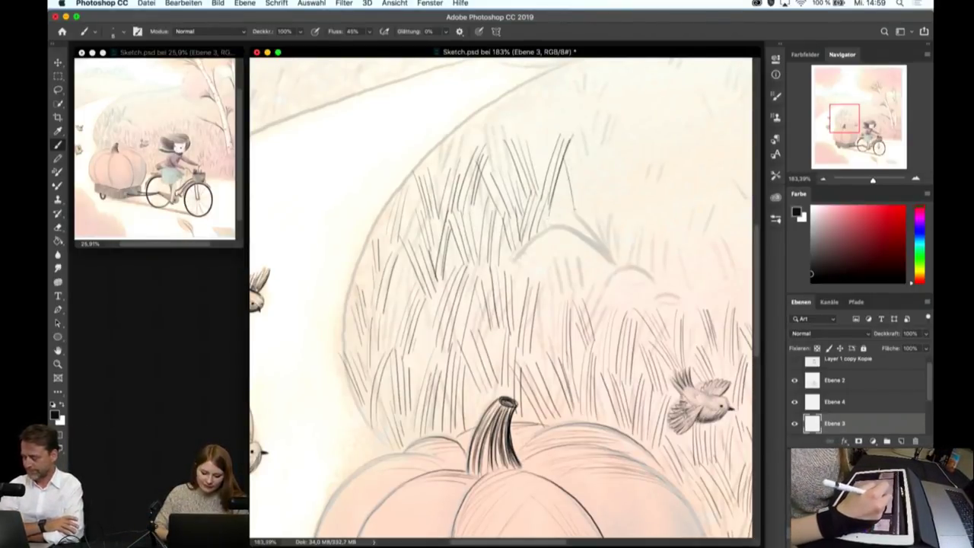
left_click_drag(586, 156, 576, 210)
left_click_drag(597, 173, 589, 221)
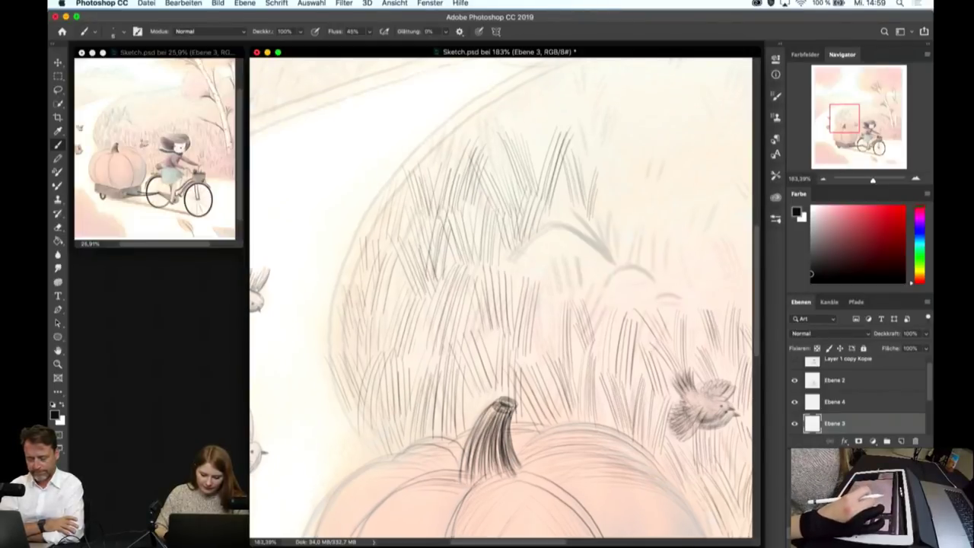
scroll(575, 330, "up", 2)
- Fill the grass beside the bird with thin pencil strokes
mouse_move(548, 262)
left_mouse_down()
mouse_move(545, 310)
mouse_move(566, 306)
left_mouse_up()
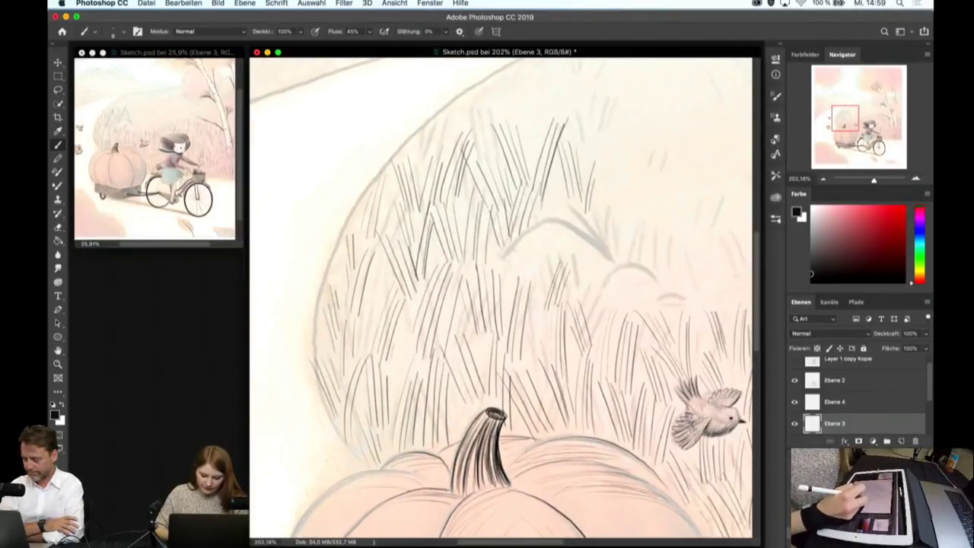
left_click_drag(591, 275, 580, 315)
left_click_drag(550, 268, 533, 340)
left_click_drag(551, 289, 540, 343)
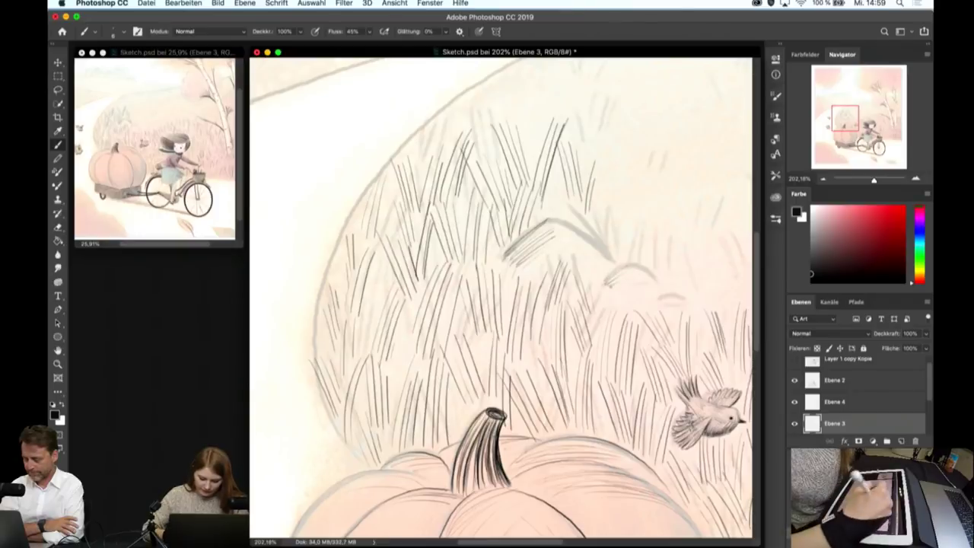
- Darken the faint mound line within the grass, then zoom in closer
left_click_drag(577, 228, 607, 251)
mouse_move(553, 219)
left_mouse_down()
mouse_move(600, 253)
mouse_move(653, 271)
left_mouse_up()
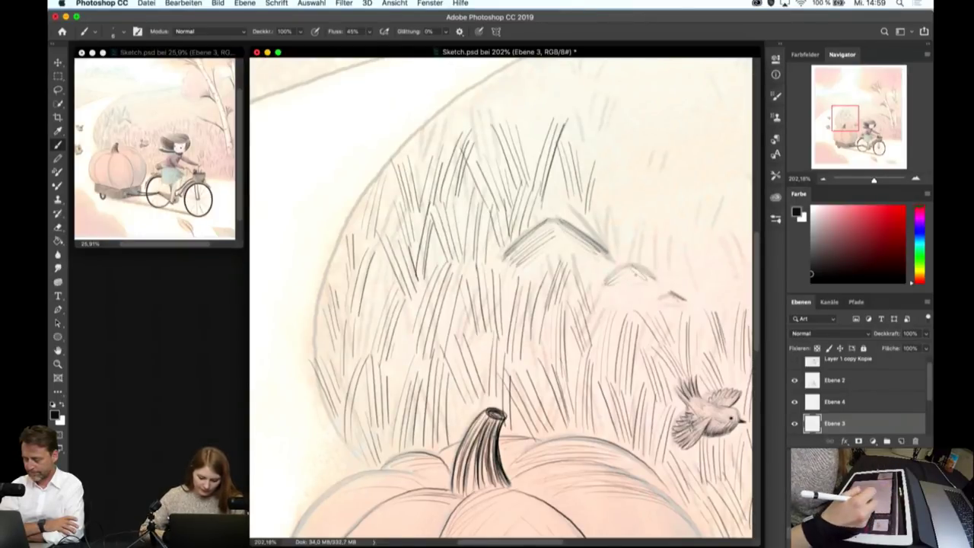
scroll(650, 230, "up", 2)
scroll(650, 231, "up", 2)
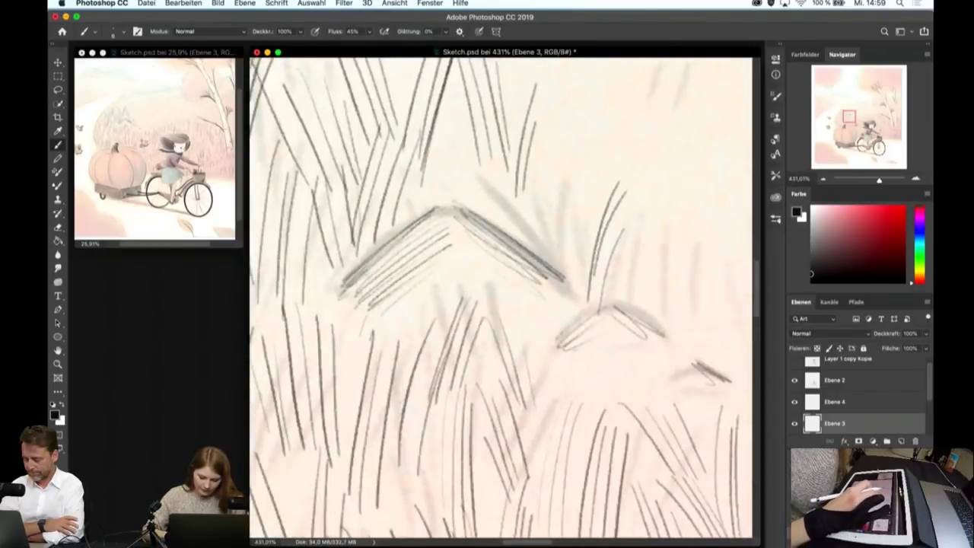
- Sprout chevron-shaped grass tufts around and above the mound
mouse_move(547, 260)
left_mouse_down()
mouse_move(576, 179)
mouse_move(586, 186)
left_mouse_up()
left_click_drag(592, 270, 608, 192)
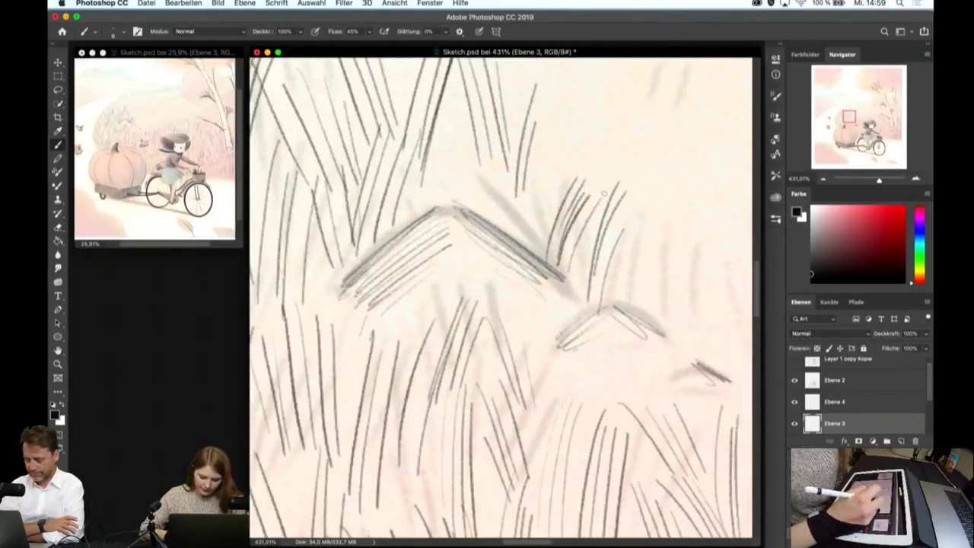
mouse_move(529, 246)
left_mouse_down()
mouse_move(513, 153)
mouse_move(479, 158)
mouse_move(560, 134)
mouse_move(566, 157)
left_mouse_up()
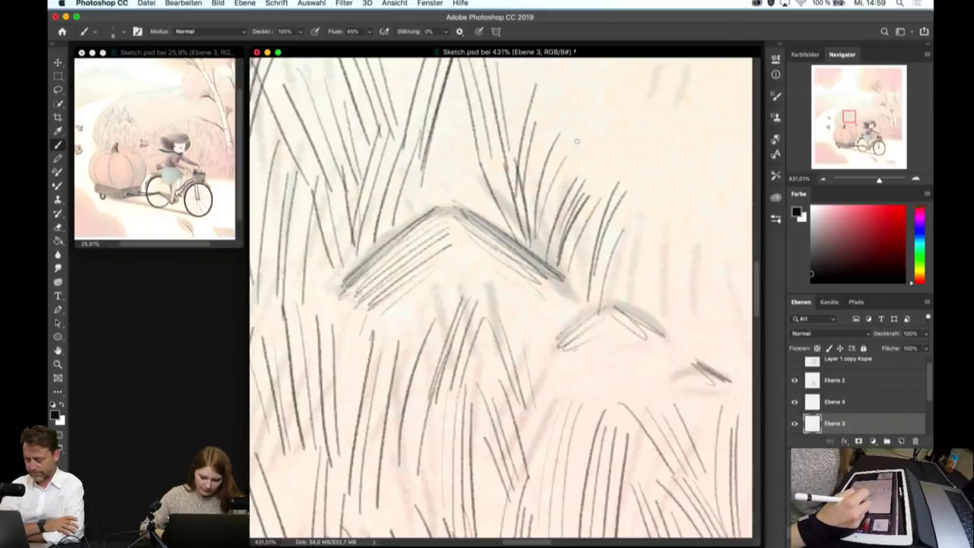
left_click_drag(629, 303, 675, 200)
left_click_drag(653, 271, 693, 211)
left_click_drag(645, 297, 696, 224)
left_click_drag(659, 306, 702, 238)
scroll(706, 234, "down", 3)
- Zoom to about 287% and extend grass strokes along the cluster's left edge
scroll(469, 337, "up", 5)
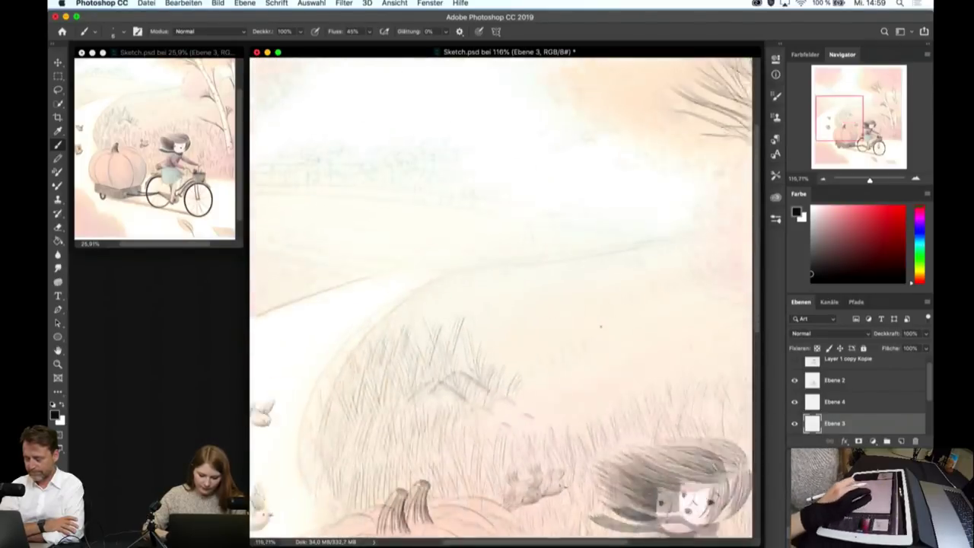
scroll(583, 355, "up", 2)
scroll(583, 355, "up", 2)
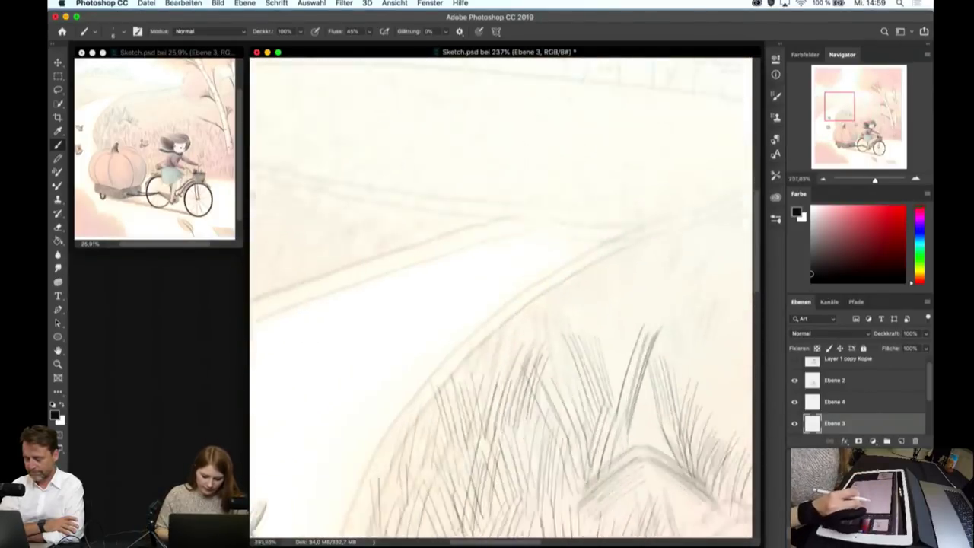
scroll(583, 355, "up", 1)
left_click_drag(402, 366, 408, 346)
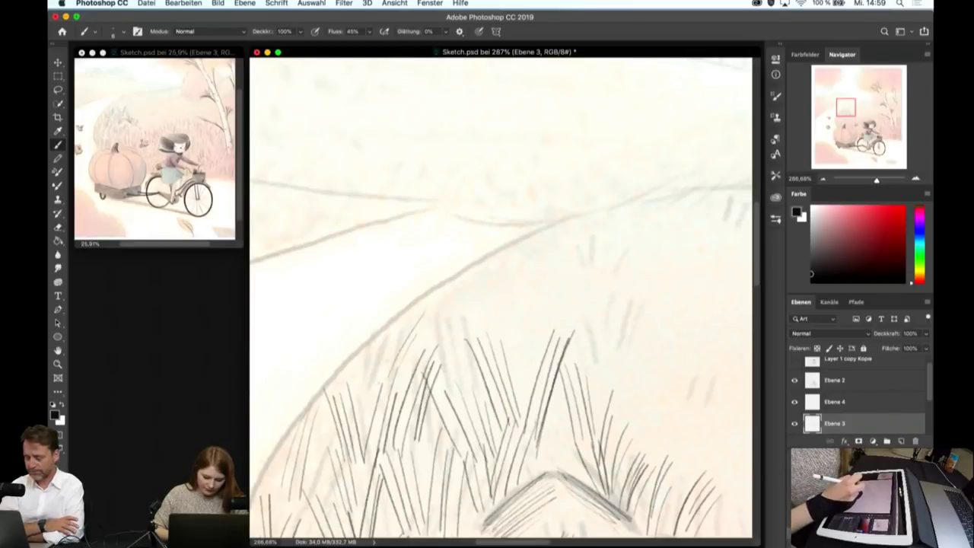
mouse_move(373, 399)
left_mouse_down()
mouse_move(403, 323)
mouse_move(373, 336)
left_mouse_up()
left_click_drag(346, 386, 359, 354)
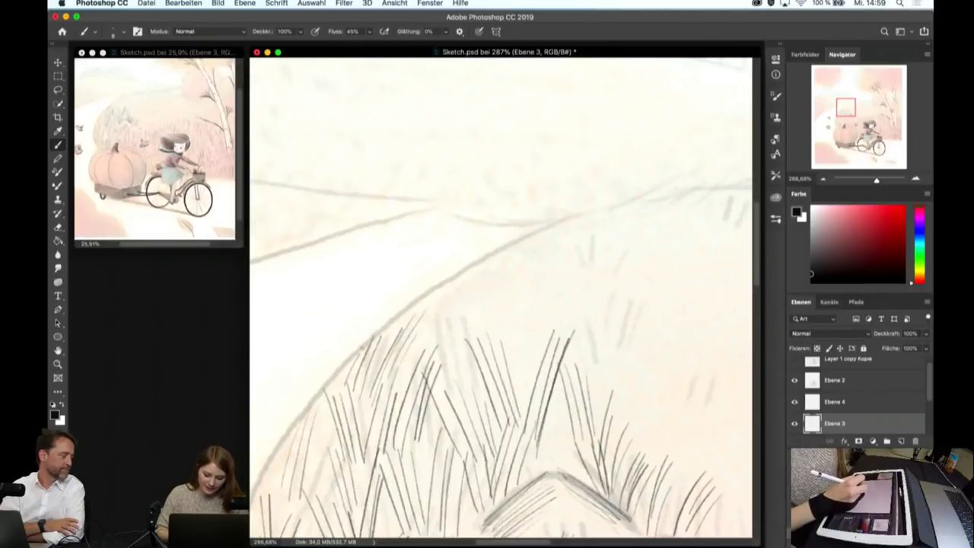
- Carry the grass strokes up the field and hatch them along the road edge
left_click_drag(425, 353, 442, 298)
left_click_drag(439, 356, 447, 300)
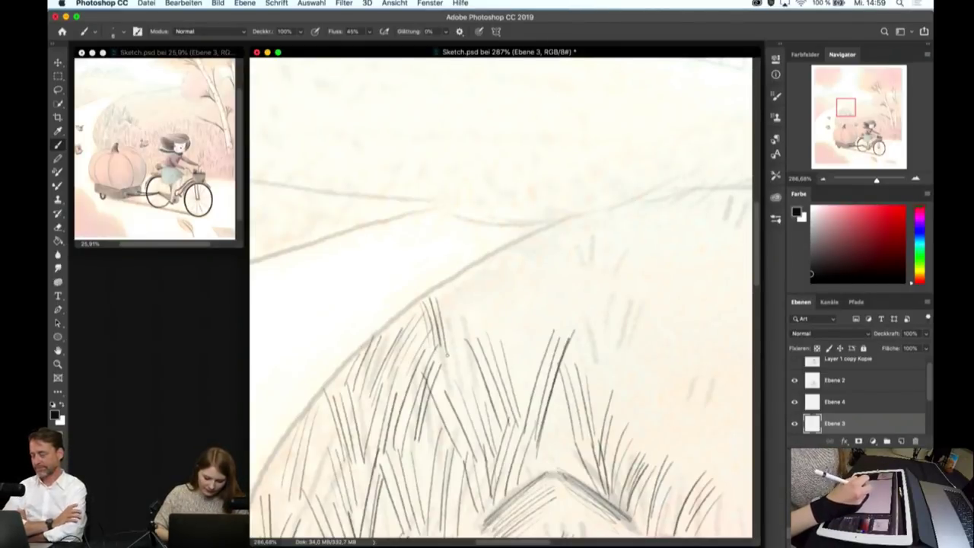
left_click_drag(443, 335, 449, 279)
mouse_move(455, 320)
left_mouse_down()
mouse_move(466, 275)
mouse_move(503, 260)
left_mouse_up()
mouse_move(504, 284)
left_mouse_down()
mouse_move(513, 243)
mouse_move(565, 223)
left_mouse_up()
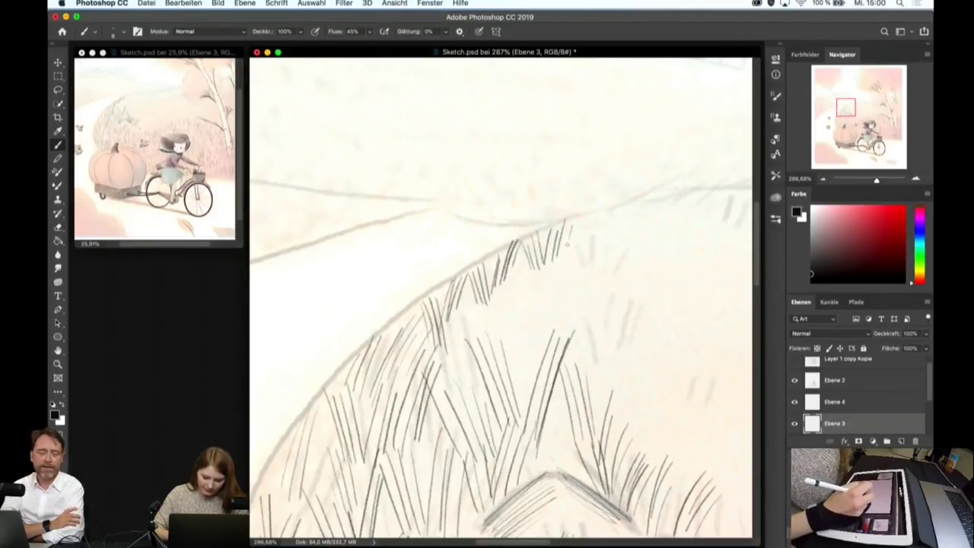
left_click_drag(521, 306, 524, 267)
left_click_drag(534, 308, 531, 268)
left_click_drag(493, 341, 501, 288)
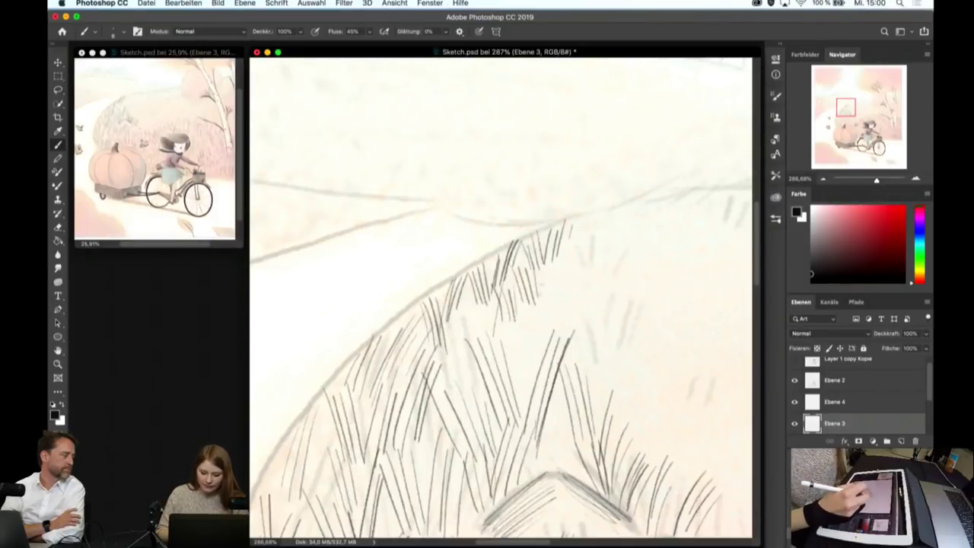
- Add short strokes to the upper cluster and thicken the middle grass hatching
left_click_drag(539, 303, 545, 269)
left_click_drag(547, 301, 553, 260)
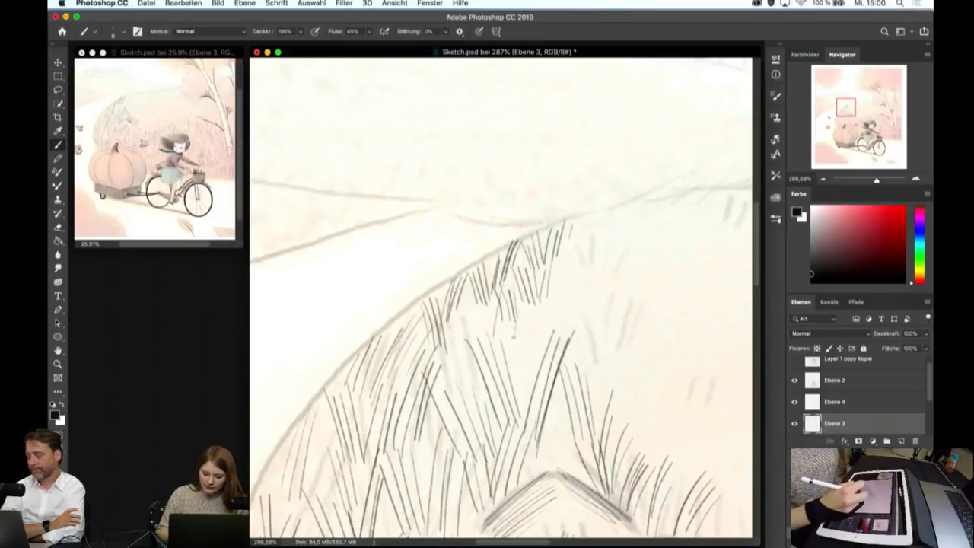
left_click_drag(524, 347, 519, 306)
left_click_drag(525, 347, 536, 295)
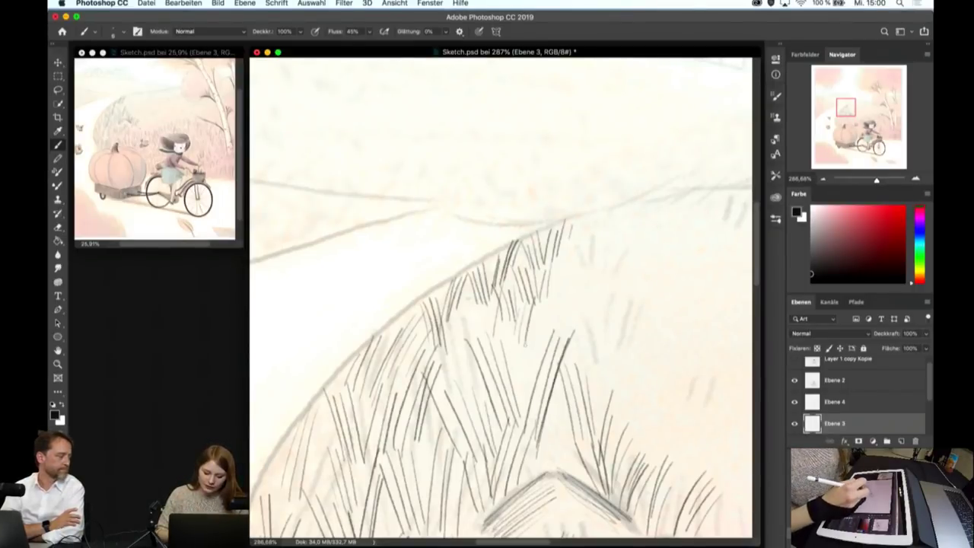
left_click_drag(464, 348, 462, 298)
left_click_drag(468, 343, 488, 293)
left_click_drag(472, 345, 480, 300)
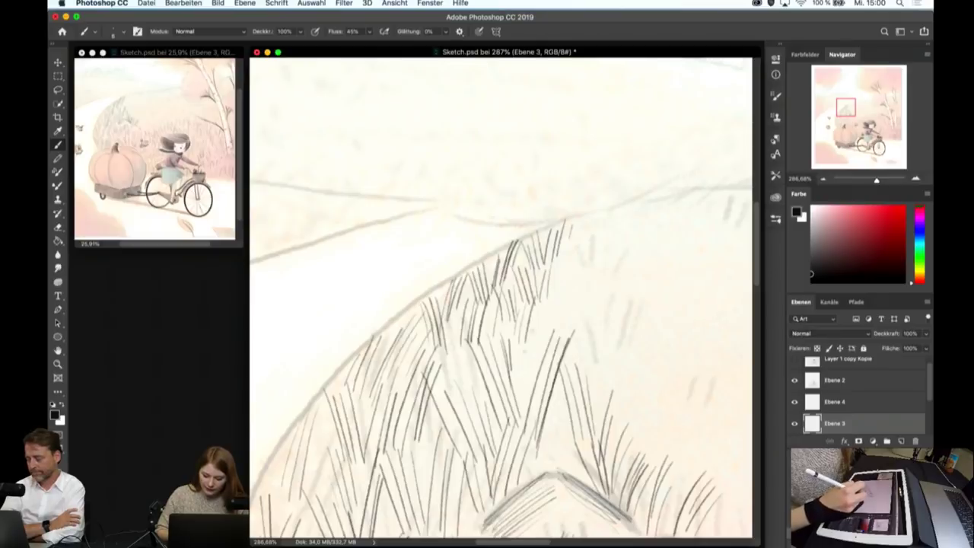
- Extend the grass hatching from the lower field rightward up to the road
left_click_drag(525, 384, 534, 315)
left_click_drag(535, 389, 560, 284)
left_click_drag(572, 328, 566, 236)
mouse_move(578, 293)
left_mouse_down()
mouse_move(578, 222)
mouse_move(589, 227)
mouse_move(613, 209)
left_mouse_up()
left_click_drag(627, 213, 625, 201)
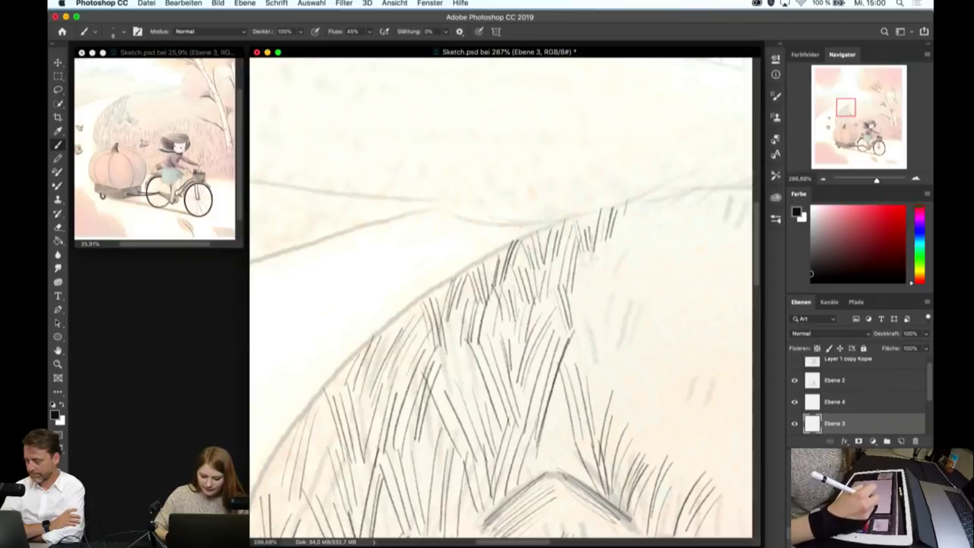
mouse_move(606, 281)
left_mouse_down()
mouse_move(601, 242)
mouse_move(627, 219)
left_mouse_up()
left_click_drag(645, 228, 649, 205)
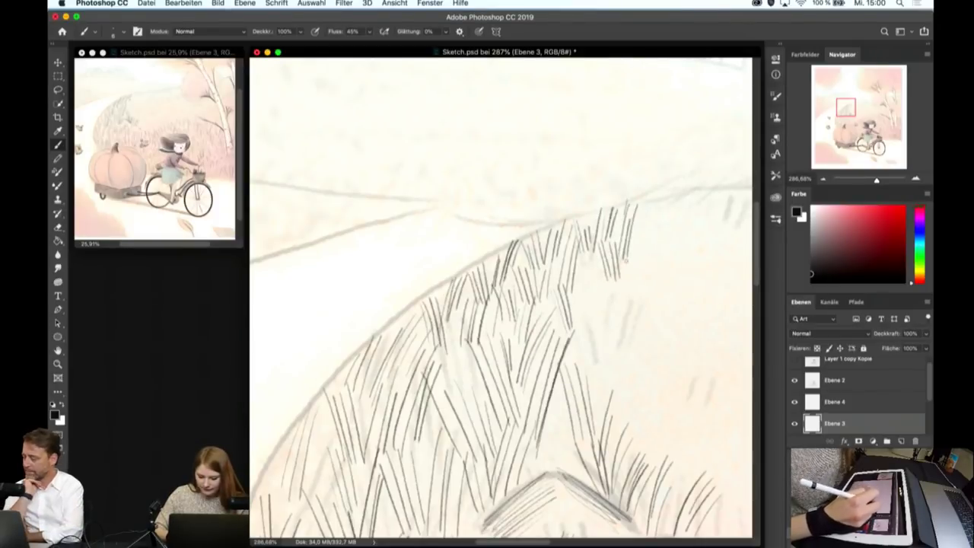
- Fill in grass strokes below the new hatching at the lower right
left_click_drag(579, 318, 577, 257)
left_click_drag(588, 311, 589, 257)
left_click_drag(603, 297, 602, 263)
left_click_drag(578, 343, 598, 318)
left_click_drag(601, 359, 604, 302)
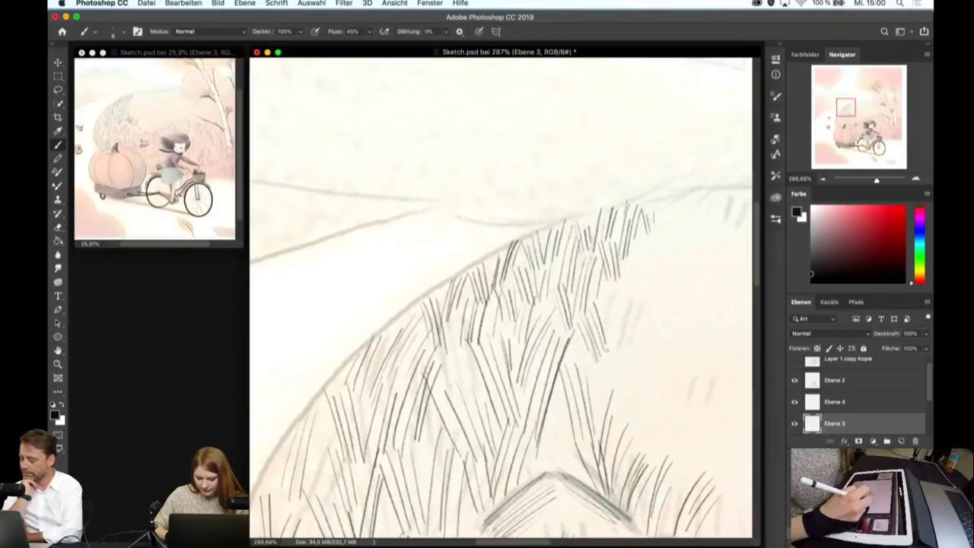
mouse_move(607, 340)
left_mouse_down()
mouse_move(609, 285)
mouse_move(632, 272)
left_mouse_up()
- Finish the grass hatching along the road edge at its right end
left_click_drag(644, 303, 646, 251)
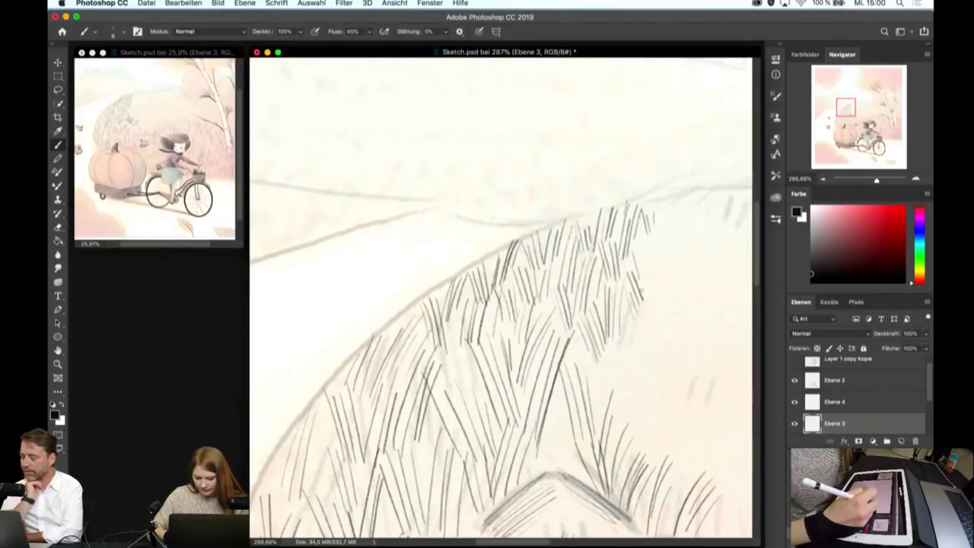
left_click_drag(665, 227, 675, 264)
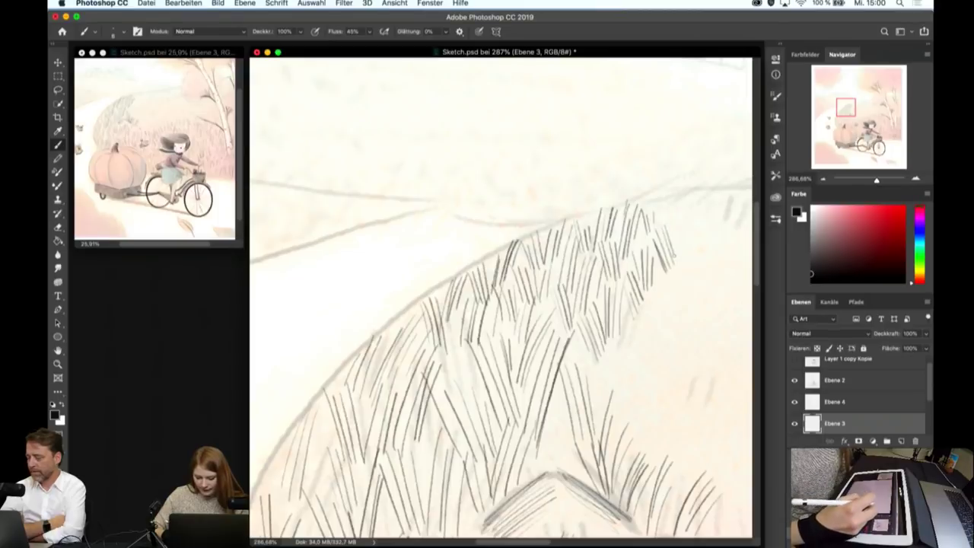
left_click_drag(668, 201, 665, 239)
mouse_move(676, 208)
left_mouse_down()
mouse_move(673, 245)
mouse_move(323, 158)
left_mouse_up()
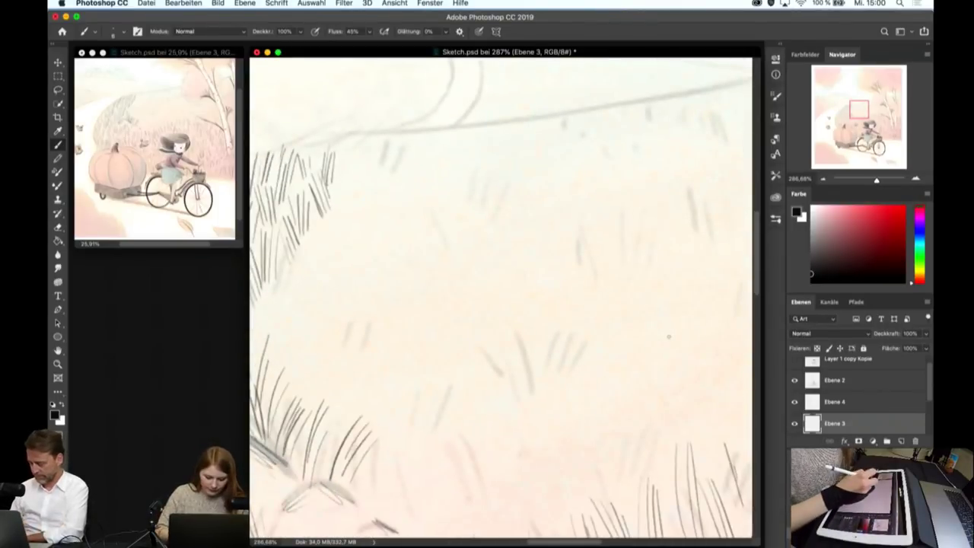
- Add dark grass strokes by the road and in the field near the mounds
left_click_drag(300, 236, 308, 272)
left_click_drag(306, 235, 314, 269)
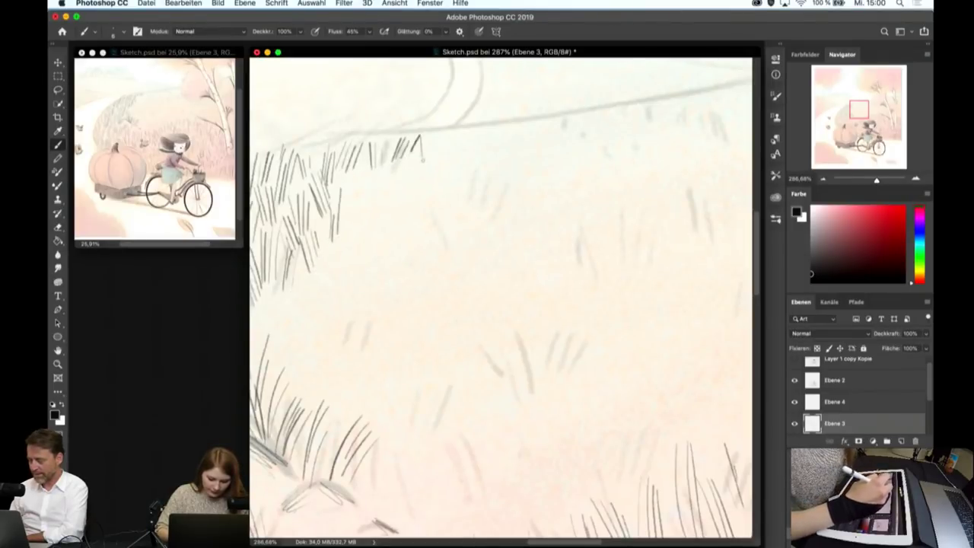
left_click_drag(456, 343, 594, 250)
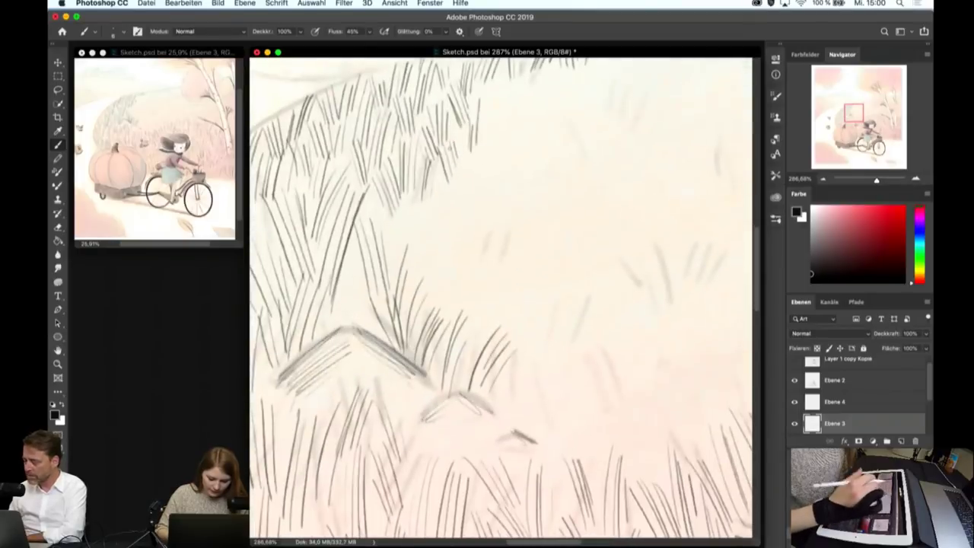
left_click_drag(402, 195, 385, 273)
left_click_drag(407, 200, 390, 277)
- Extend the grass hatching rightward into the empty field
left_click_drag(421, 204, 416, 245)
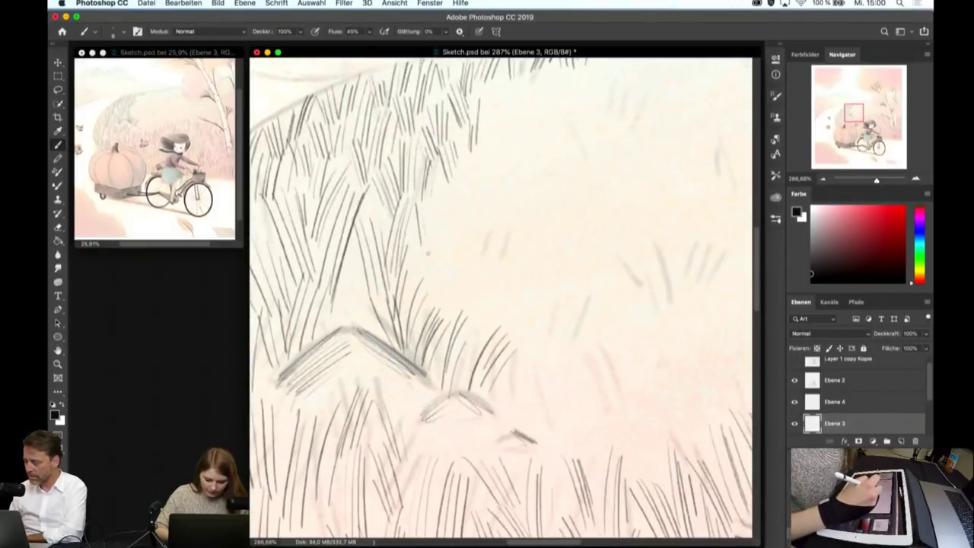
left_click_drag(436, 188, 426, 257)
mouse_move(454, 167)
left_mouse_down()
mouse_move(444, 242)
mouse_move(460, 246)
left_mouse_up()
left_click_drag(474, 186, 462, 248)
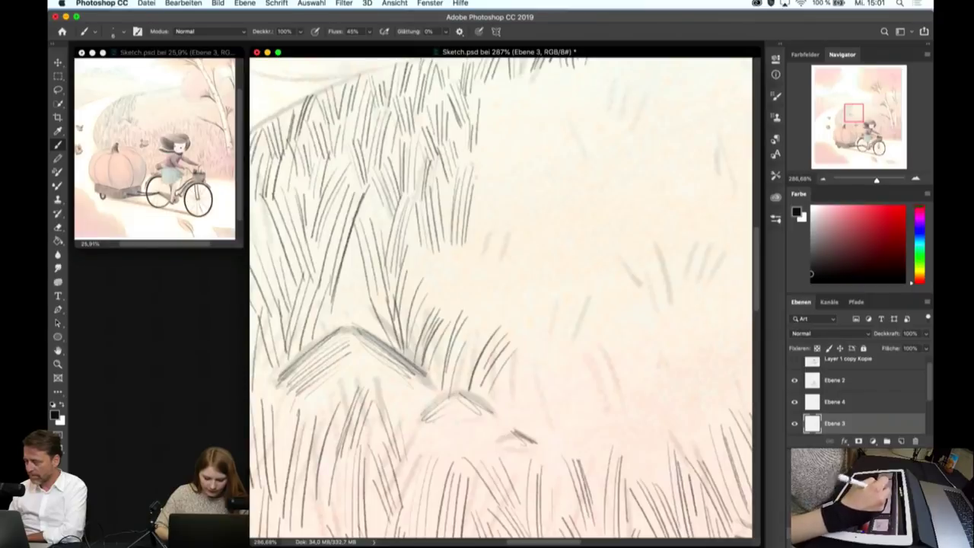
mouse_move(488, 150)
left_mouse_down()
mouse_move(467, 216)
mouse_move(490, 207)
left_mouse_up()
- Hatch and thicken grass strokes across the upper part of the field
left_click_drag(492, 101, 486, 139)
left_click_drag(499, 91, 494, 165)
left_click_drag(510, 98, 500, 173)
left_click_drag(504, 96, 515, 131)
left_click_drag(510, 81, 522, 130)
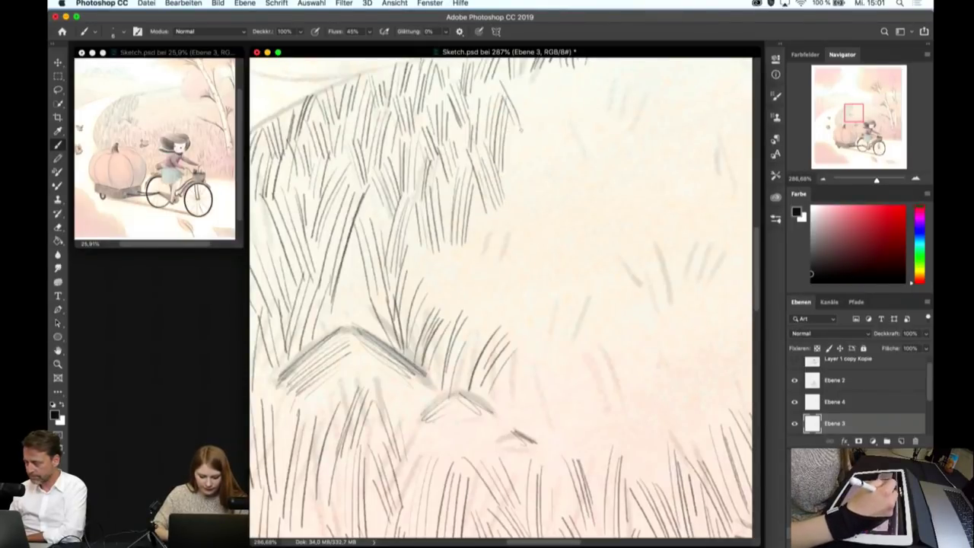
mouse_move(532, 79)
left_mouse_down()
mouse_move(536, 135)
mouse_move(548, 103)
mouse_move(530, 179)
left_mouse_up()
left_click_drag(533, 119, 542, 164)
left_click_drag(540, 111, 554, 163)
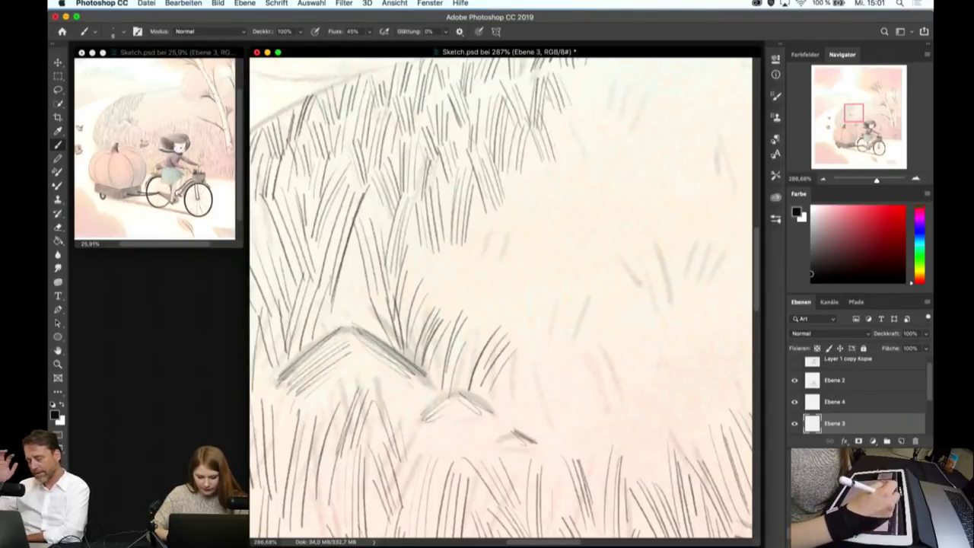
left_click_drag(513, 137, 525, 202)
left_click_drag(524, 163, 529, 200)
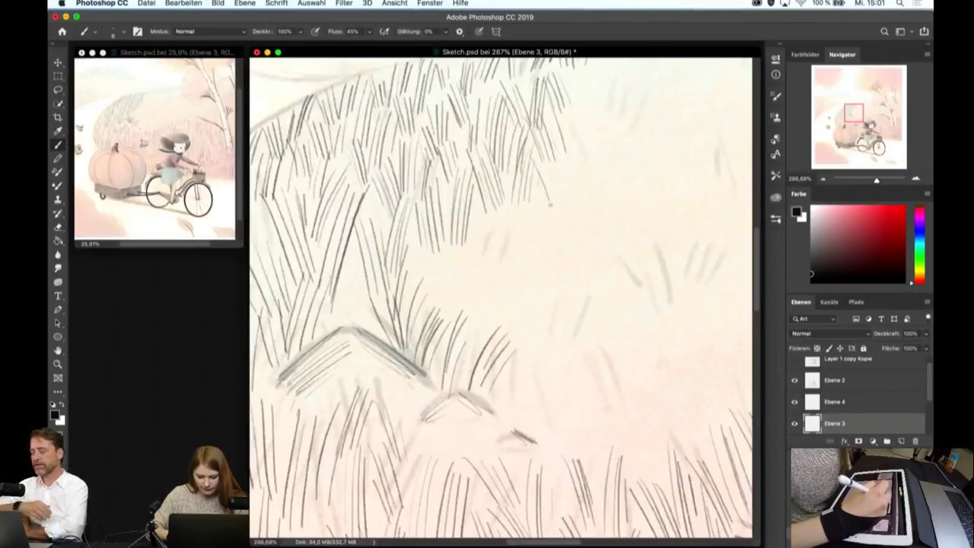
- Extend grass strokes into the bare area at the field's right edge
left_click_drag(566, 155, 556, 204)
left_click_drag(580, 129, 573, 206)
left_click_drag(583, 151, 577, 204)
left_click_drag(590, 138, 585, 185)
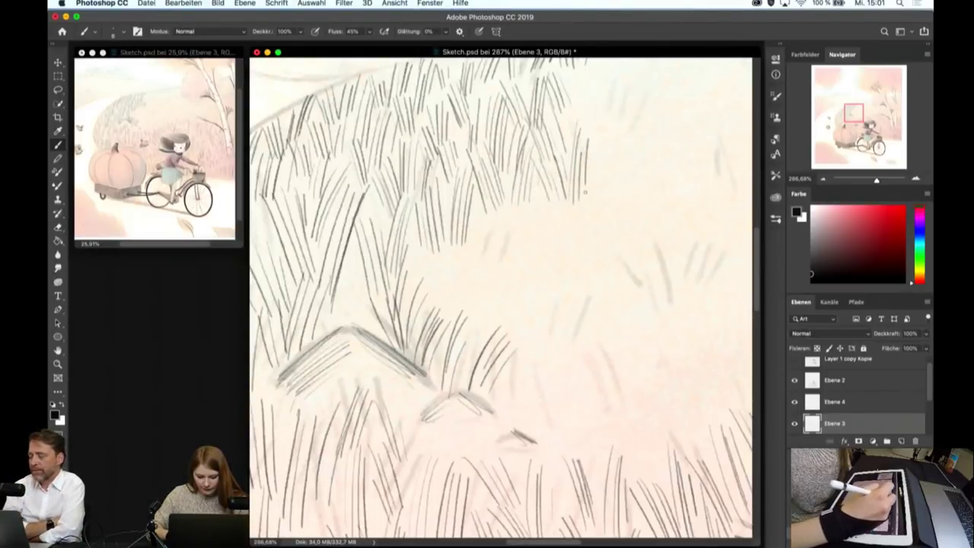
mouse_move(577, 119)
left_mouse_down()
mouse_move(565, 152)
mouse_move(574, 146)
left_mouse_up()
left_click_drag(501, 204, 491, 248)
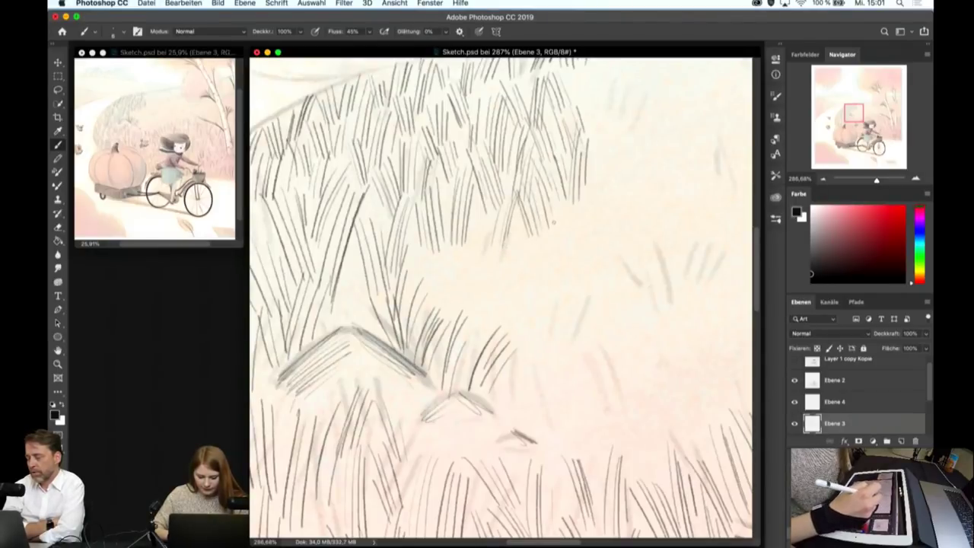
left_click_drag(552, 198, 555, 254)
- Fill the middle of the field and hatch along the grass's right edge
mouse_move(479, 207)
left_mouse_down()
mouse_move(489, 257)
mouse_move(501, 257)
mouse_move(515, 280)
left_mouse_up()
mouse_move(521, 233)
left_mouse_down()
mouse_move(521, 277)
mouse_move(545, 288)
left_mouse_up()
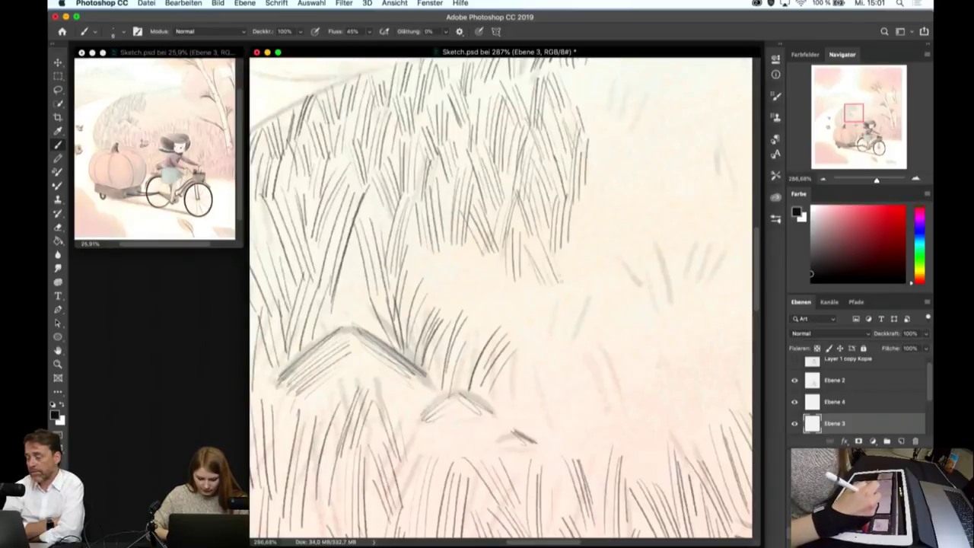
left_click_drag(586, 202, 579, 245)
left_click_drag(596, 198, 594, 241)
left_click_drag(612, 190, 613, 247)
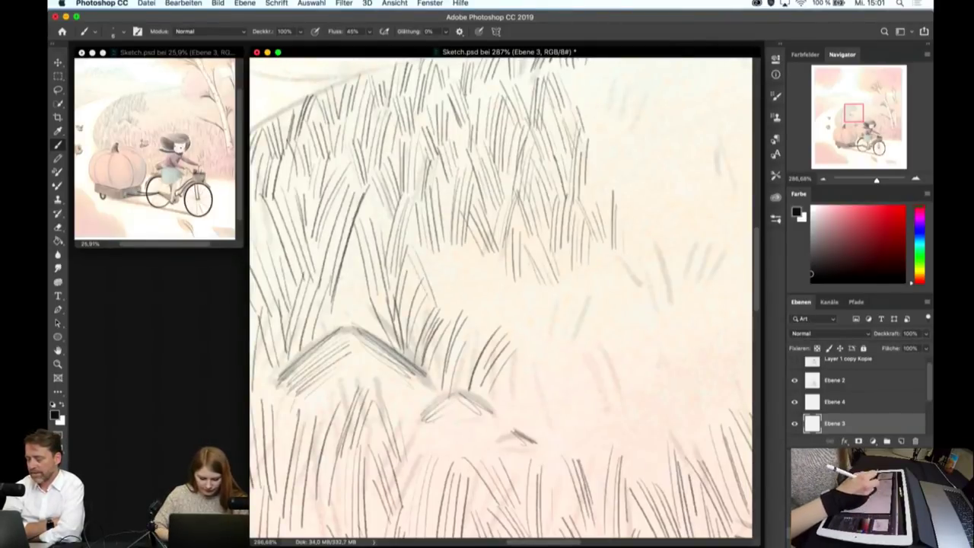
- Add grass strokes near the small mounds and continue through the middle field
left_click_drag(349, 269, 351, 328)
left_click_drag(354, 277, 359, 334)
left_click_drag(426, 251, 444, 304)
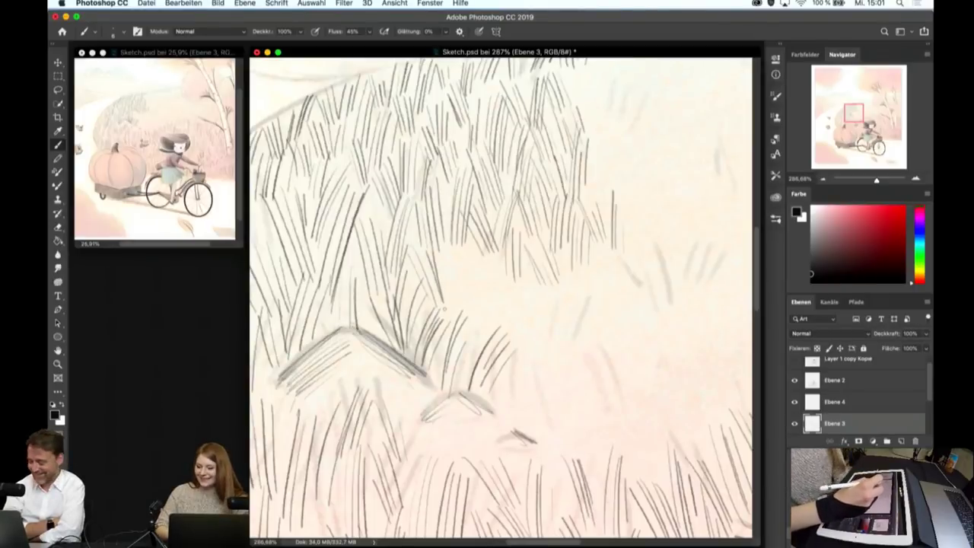
left_click_drag(441, 245, 460, 319)
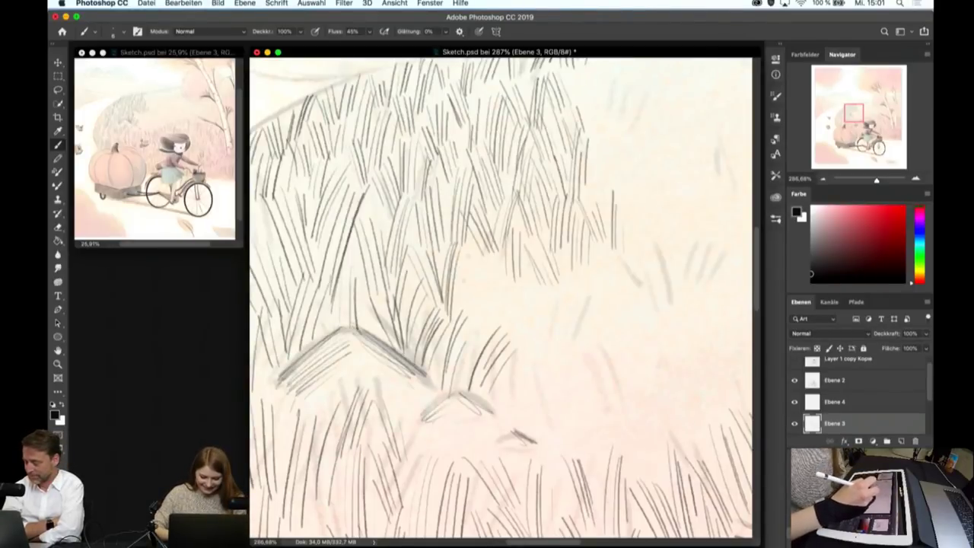
mouse_move(459, 263)
left_mouse_down()
mouse_move(470, 331)
mouse_move(485, 329)
left_mouse_up()
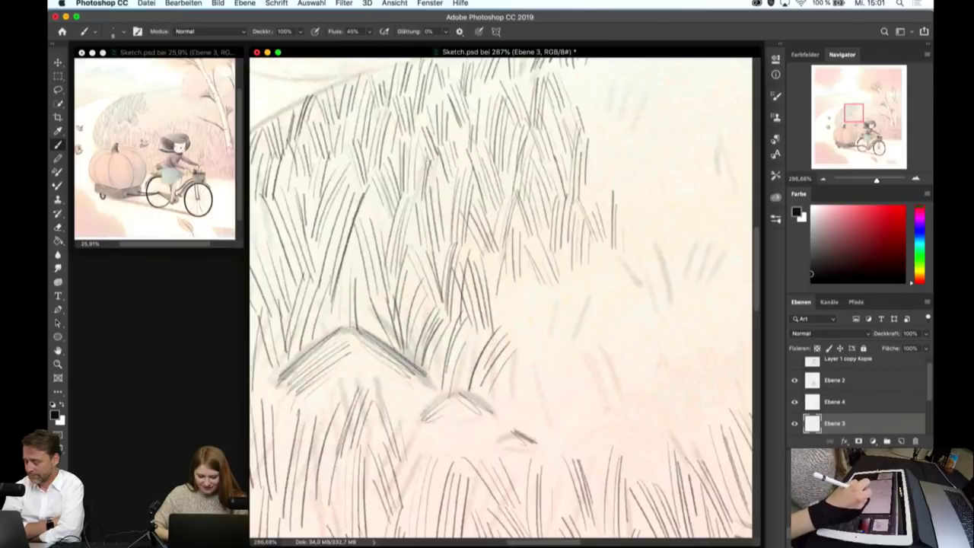
- Fill the lower right field with grass strokes down toward the bottom
left_click_drag(505, 271, 495, 338)
mouse_move(517, 267)
left_mouse_down()
mouse_move(508, 322)
mouse_move(517, 399)
left_mouse_up()
left_click_drag(557, 312, 530, 394)
mouse_move(577, 328)
left_mouse_down()
mouse_move(536, 411)
mouse_move(569, 365)
left_mouse_up()
left_click_drag(563, 438, 580, 362)
mouse_move(591, 460)
left_mouse_down()
mouse_move(631, 352)
mouse_move(644, 372)
mouse_move(631, 408)
left_mouse_up()
left_click_drag(626, 478, 647, 403)
left_click_drag(644, 478, 659, 405)
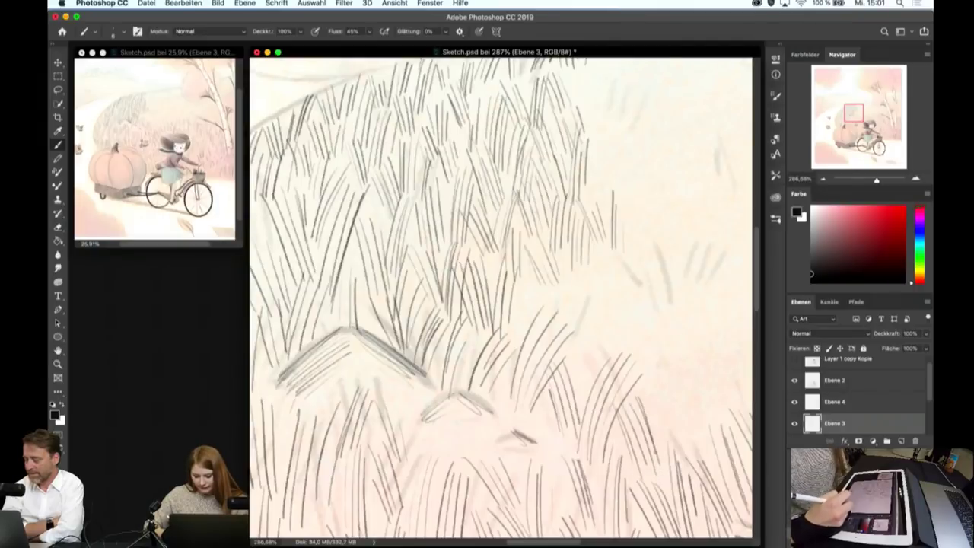
- Add grass strokes at the far right and layer more into the right field
left_click_drag(656, 457, 678, 380)
mouse_move(664, 463)
left_mouse_down()
mouse_move(689, 376)
mouse_move(692, 383)
left_mouse_up()
left_click_drag(677, 454, 701, 385)
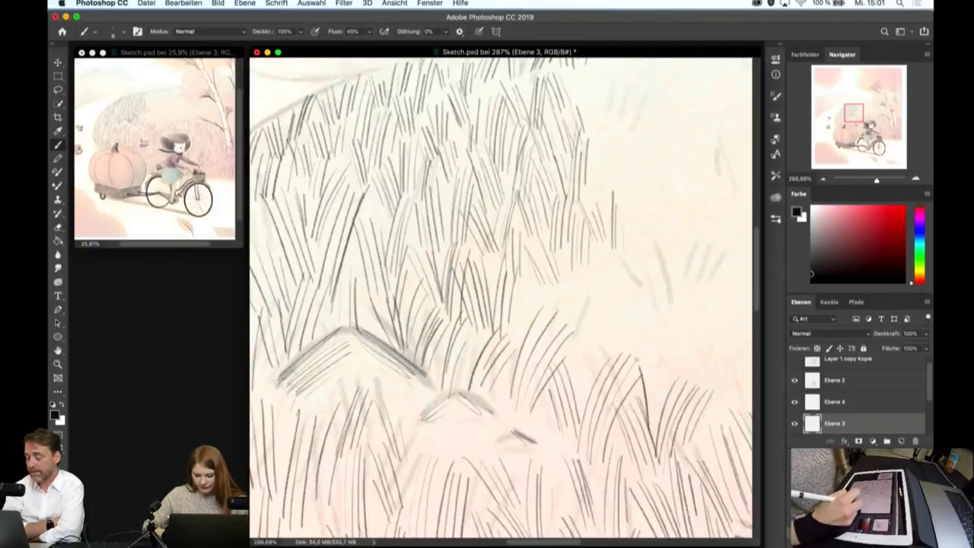
left_click_drag(651, 431, 648, 353)
mouse_move(586, 408)
left_mouse_down()
mouse_move(602, 312)
mouse_move(621, 318)
left_mouse_up()
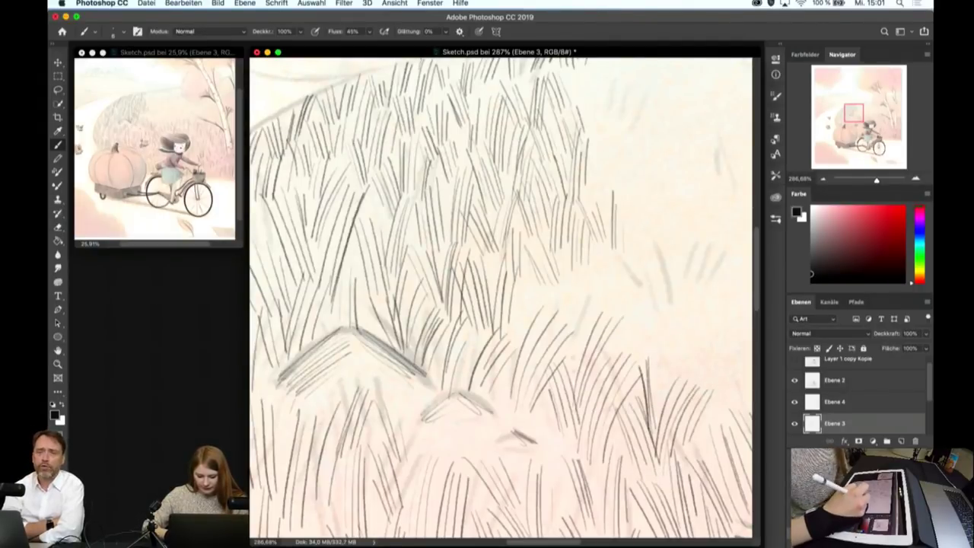
left_click_drag(568, 385, 563, 298)
left_click_drag(574, 350, 571, 288)
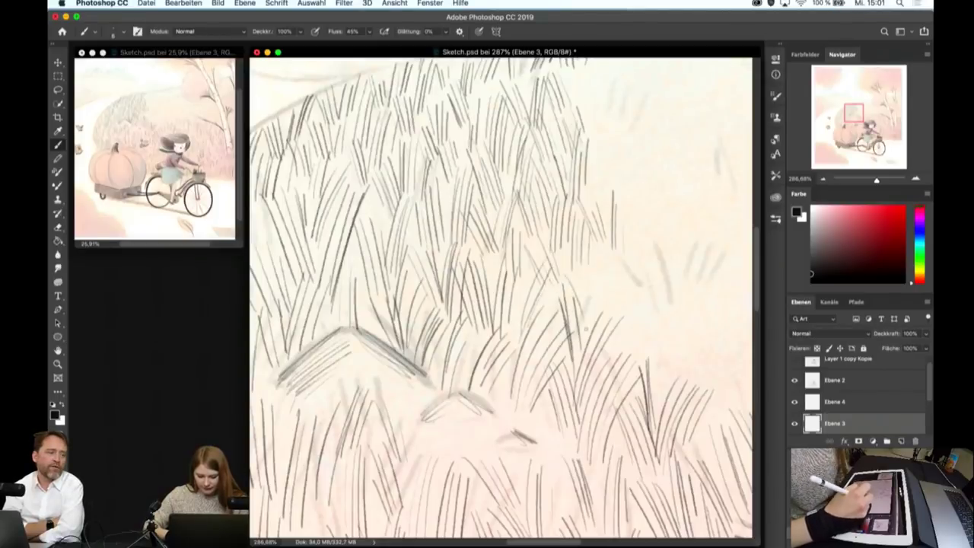
- Extend the new grass patch upward and further right into the lower right field
mouse_move(586, 329)
left_mouse_down()
mouse_move(577, 274)
mouse_move(592, 259)
left_mouse_up()
left_click_drag(607, 332, 604, 245)
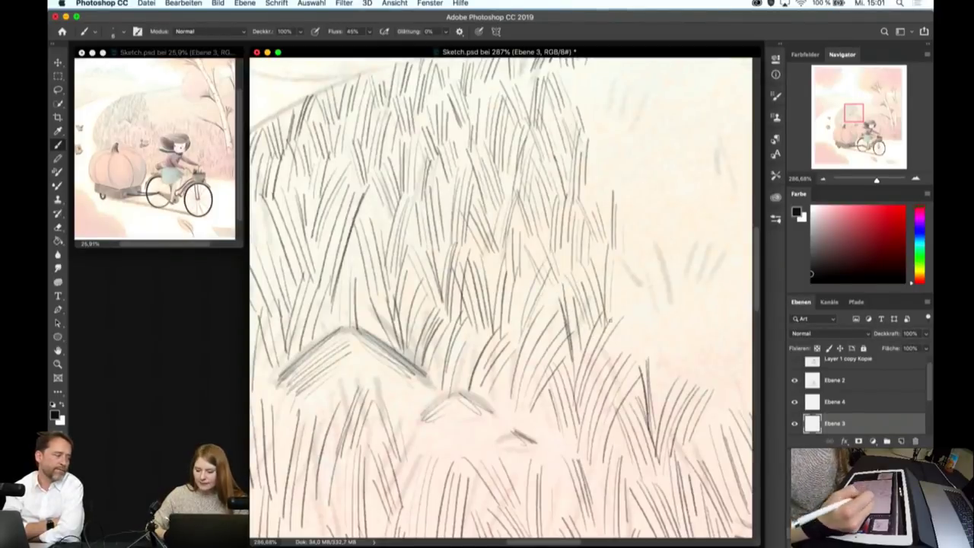
left_click_drag(618, 323, 609, 259)
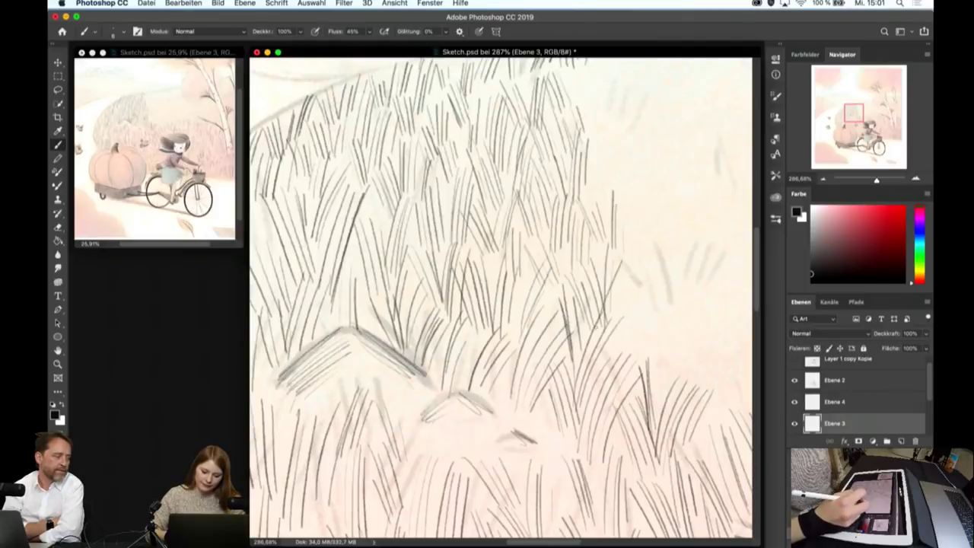
mouse_move(618, 354)
left_mouse_down()
mouse_move(633, 265)
mouse_move(657, 281)
mouse_move(653, 267)
left_mouse_up()
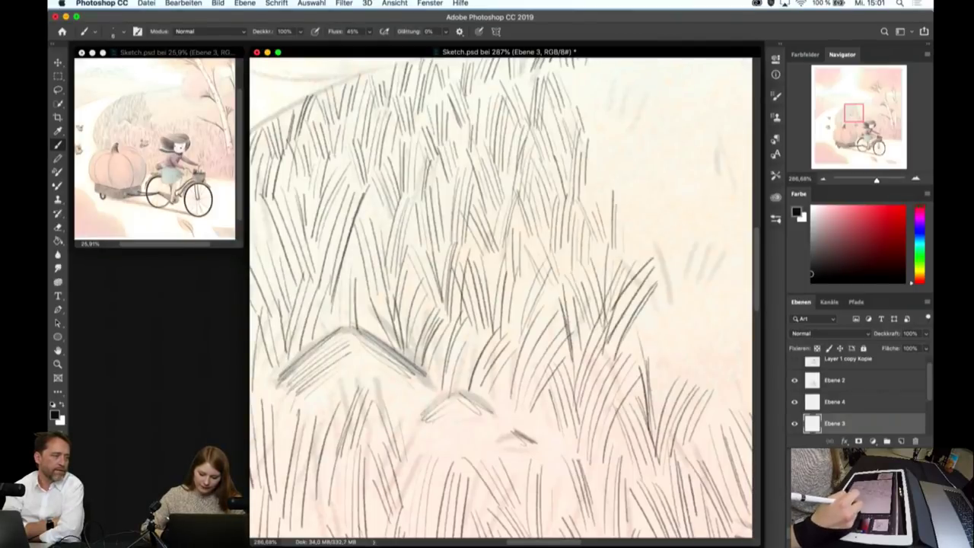
mouse_move(647, 396)
left_mouse_down()
mouse_move(653, 310)
mouse_move(698, 317)
left_mouse_up()
left_click_drag(682, 399, 703, 320)
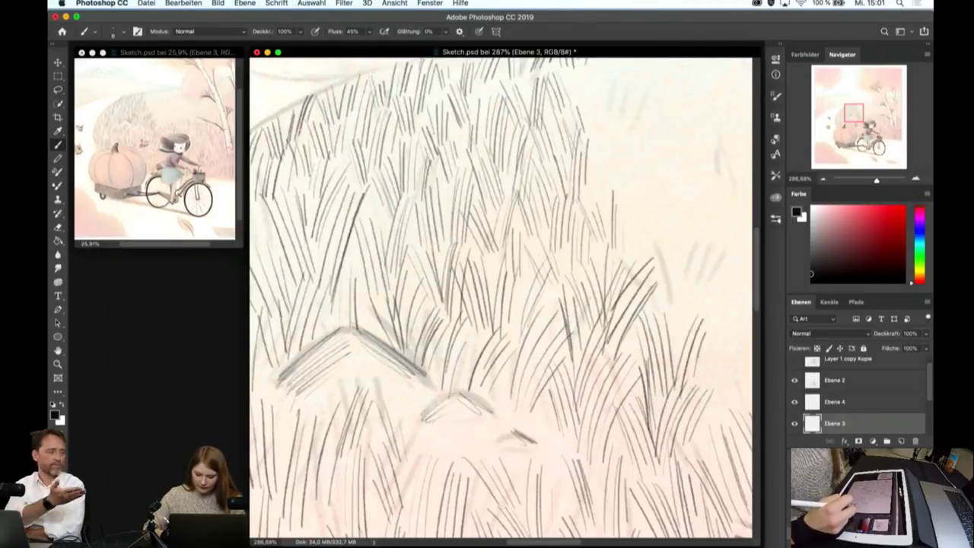
- Hatch a row of upward pencil grass strokes across the lower middle field, extending right
scroll(518, 301, "down", 3)
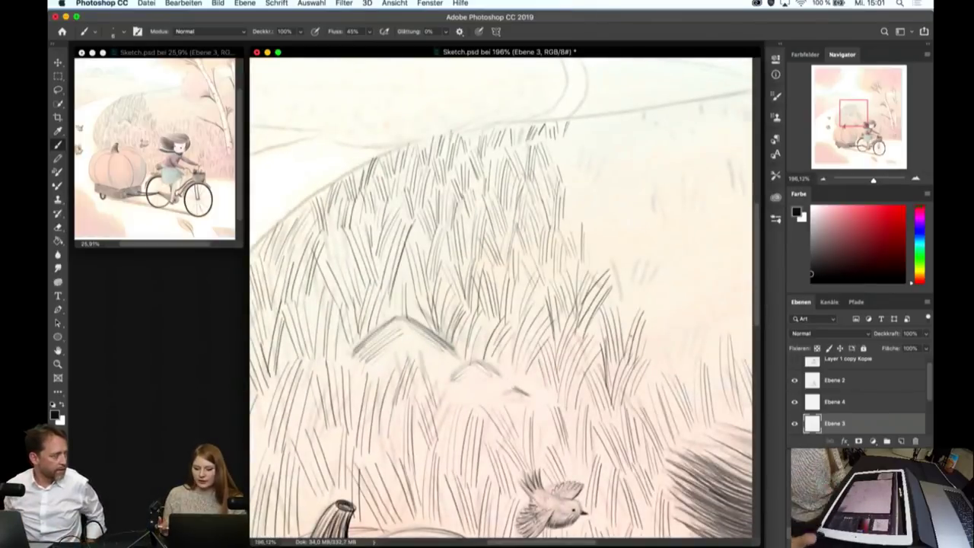
scroll(731, 355, "up", 2)
scroll(731, 356, "up", 1)
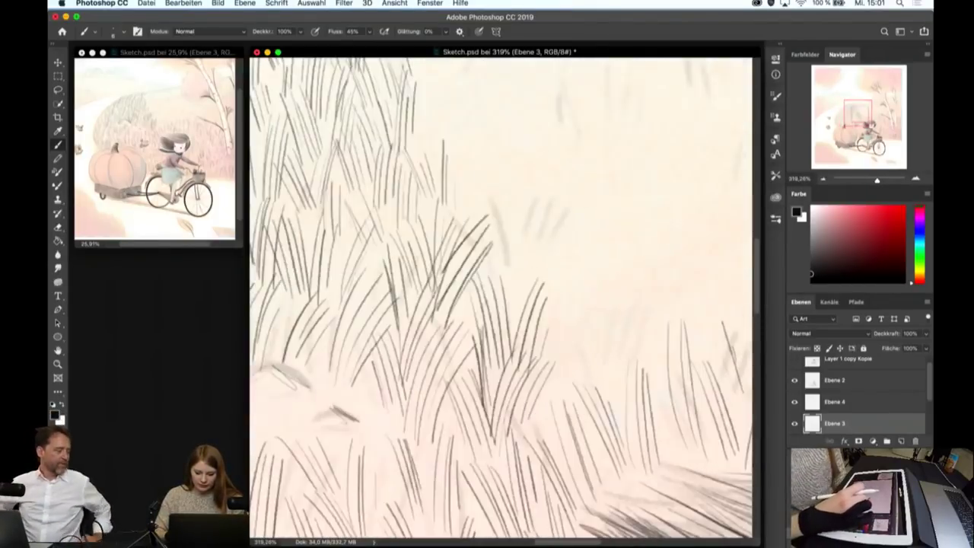
scroll(556, 356, "right", 2)
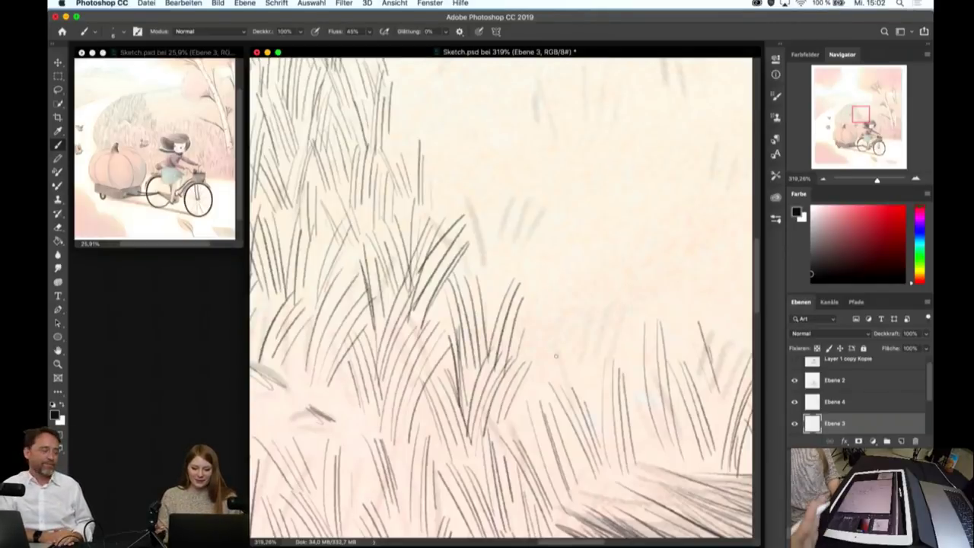
mouse_move(532, 408)
left_mouse_down()
mouse_move(551, 329)
mouse_move(560, 335)
mouse_move(548, 298)
left_mouse_up()
mouse_move(563, 393)
left_mouse_down()
mouse_move(586, 301)
mouse_move(601, 307)
left_mouse_up()
left_click_drag(587, 401, 623, 297)
left_click_drag(617, 353, 645, 303)
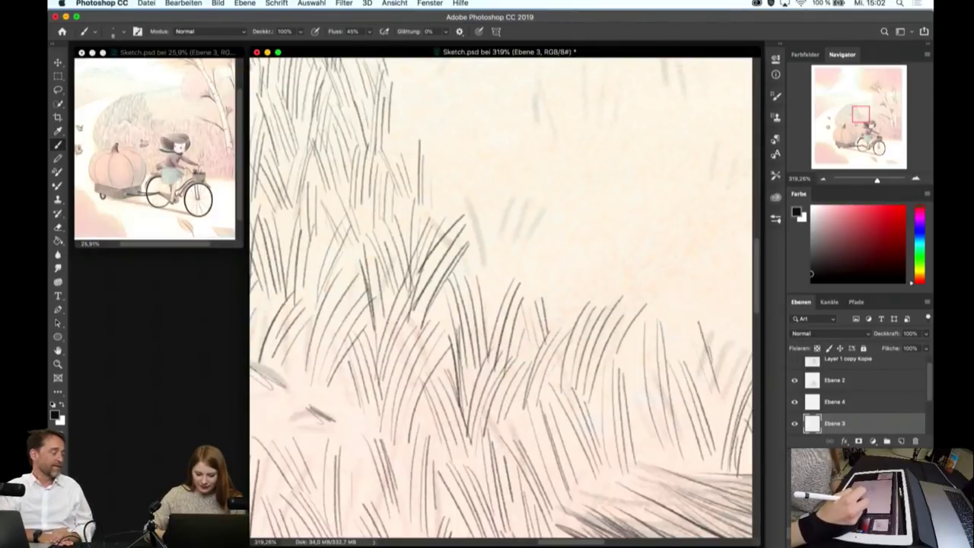
left_click_drag(623, 375, 637, 306)
mouse_move(656, 357)
left_mouse_down()
mouse_move(668, 271)
mouse_move(681, 282)
left_mouse_up()
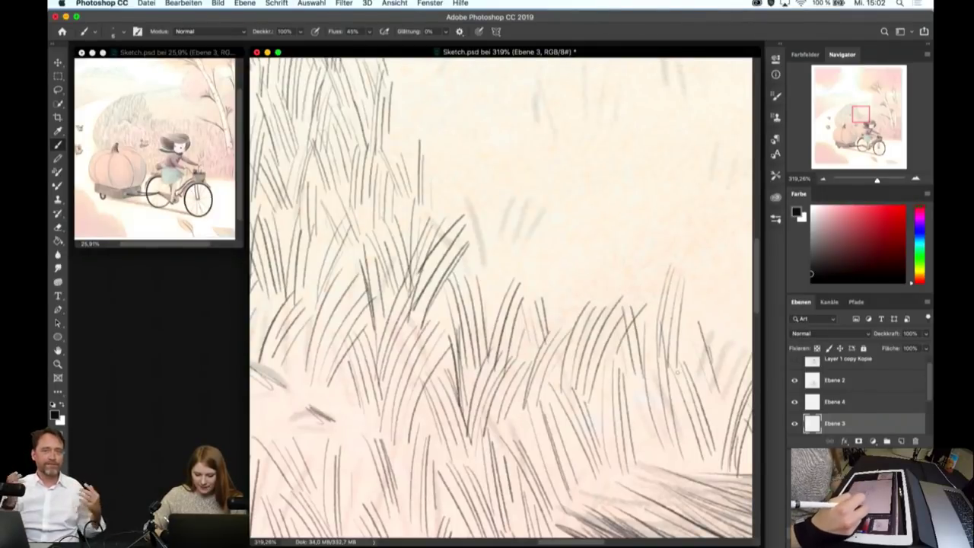
mouse_move(684, 346)
left_mouse_down()
mouse_move(691, 308)
mouse_move(708, 294)
left_mouse_up()
- Add taller grass strokes above the row and build up tufts at the patch's left and middle
left_click_drag(537, 325, 563, 245)
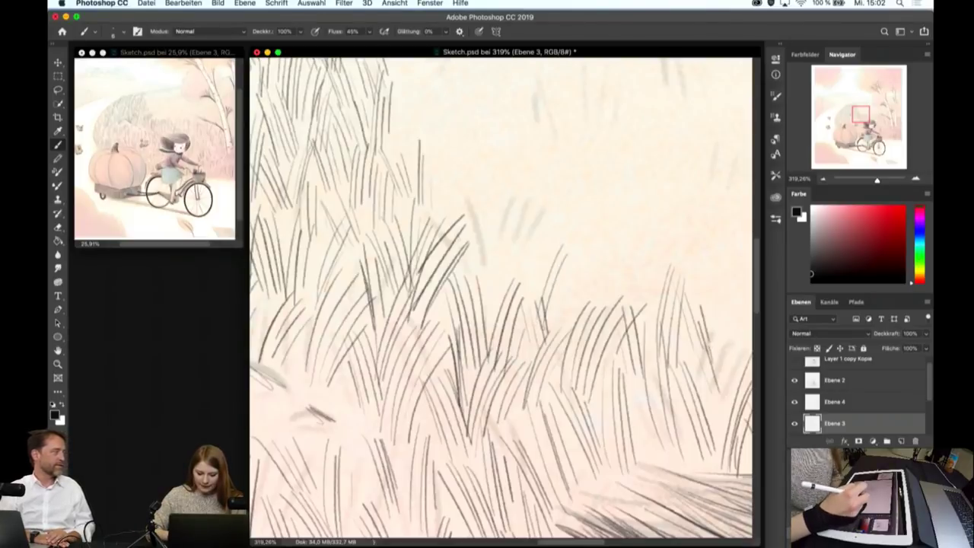
left_click_drag(546, 345, 571, 258)
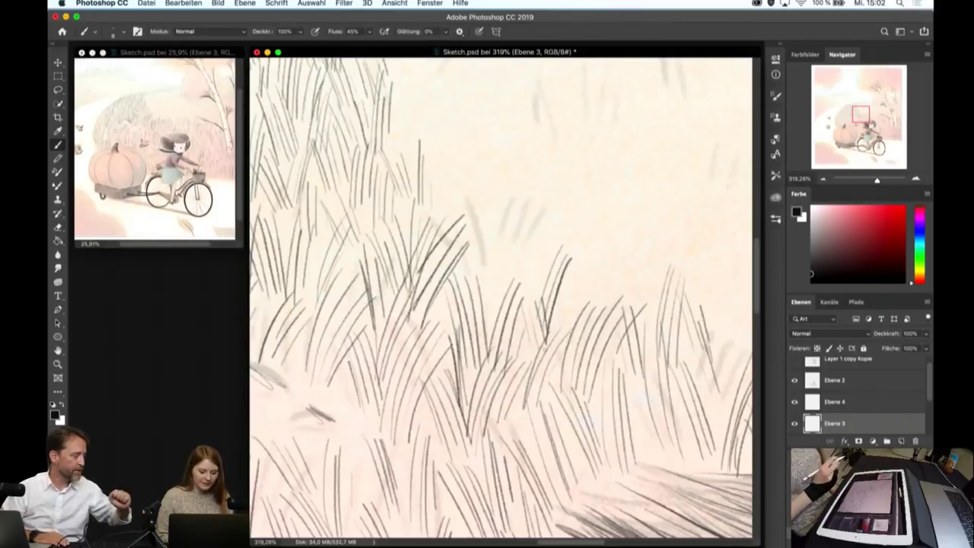
mouse_move(559, 327)
left_mouse_down()
mouse_move(605, 230)
mouse_move(607, 239)
left_mouse_up()
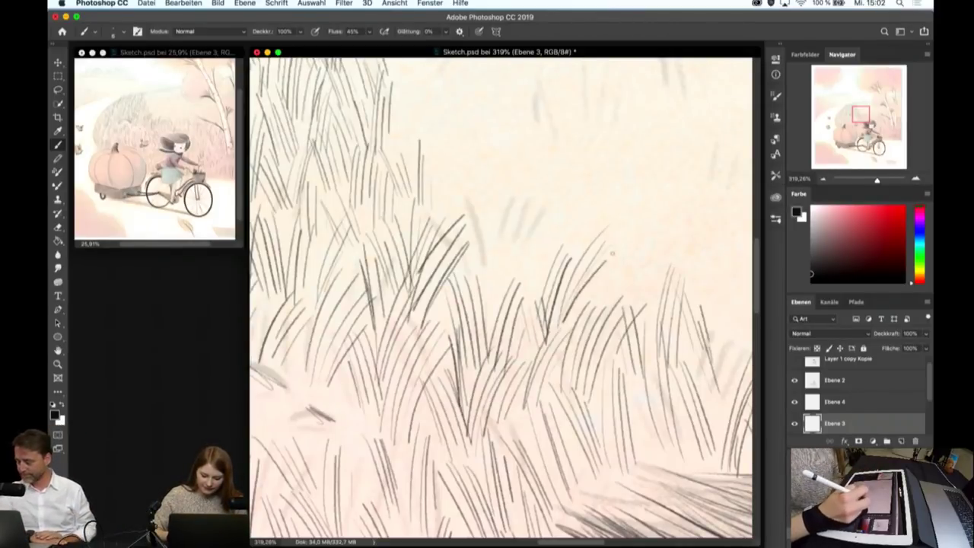
left_click_drag(479, 308, 493, 263)
left_click_drag(495, 315, 503, 245)
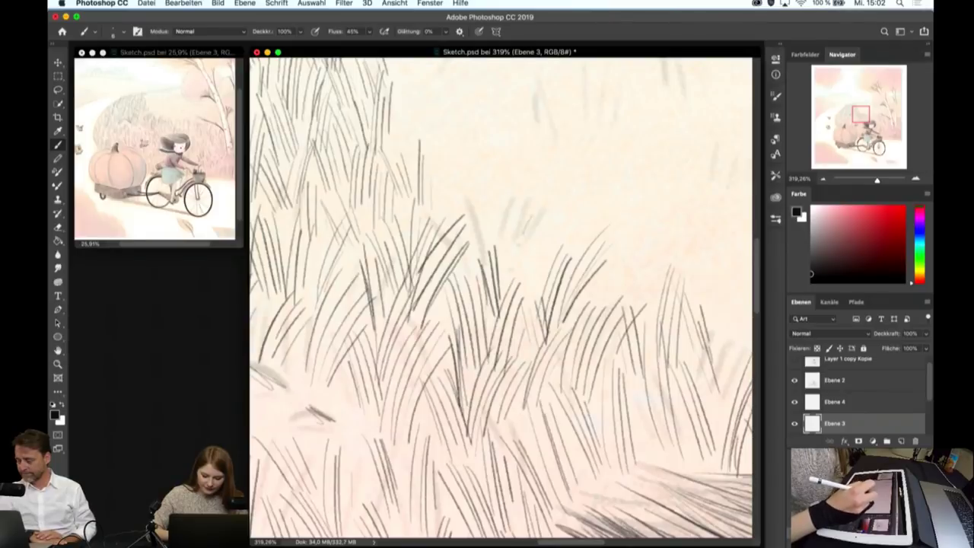
mouse_move(518, 299)
left_mouse_down()
mouse_move(533, 219)
mouse_move(544, 232)
left_mouse_up()
left_click_drag(478, 242, 462, 208)
left_click_drag(491, 264, 496, 210)
- Extend the grass hatching upward into the bare upper field behind the girl
mouse_move(510, 250)
left_mouse_down()
mouse_move(533, 163)
mouse_move(541, 164)
left_mouse_up()
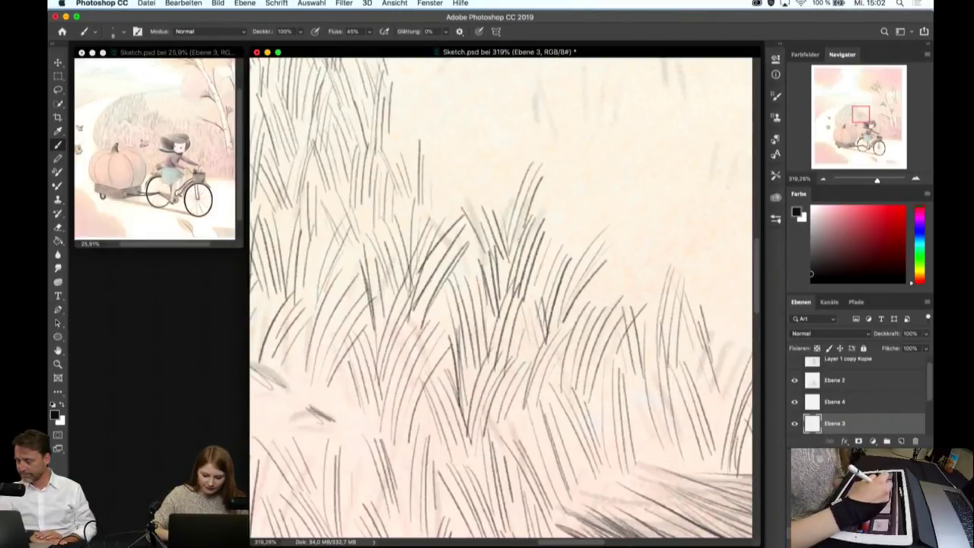
mouse_move(461, 220)
left_mouse_down()
mouse_move(443, 173)
mouse_move(468, 149)
mouse_move(485, 149)
left_mouse_up()
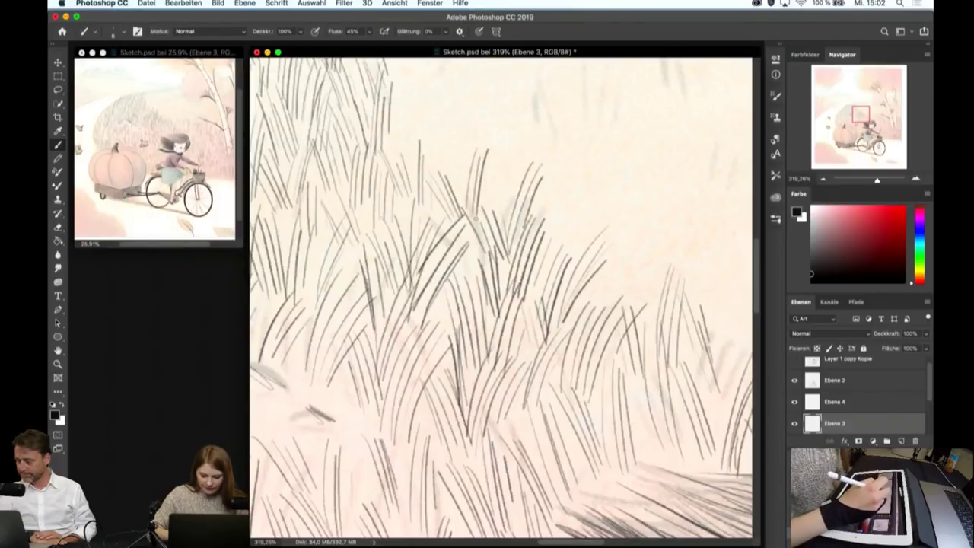
left_click_drag(489, 207, 493, 150)
left_click_drag(507, 213, 496, 146)
left_click_drag(510, 207, 505, 153)
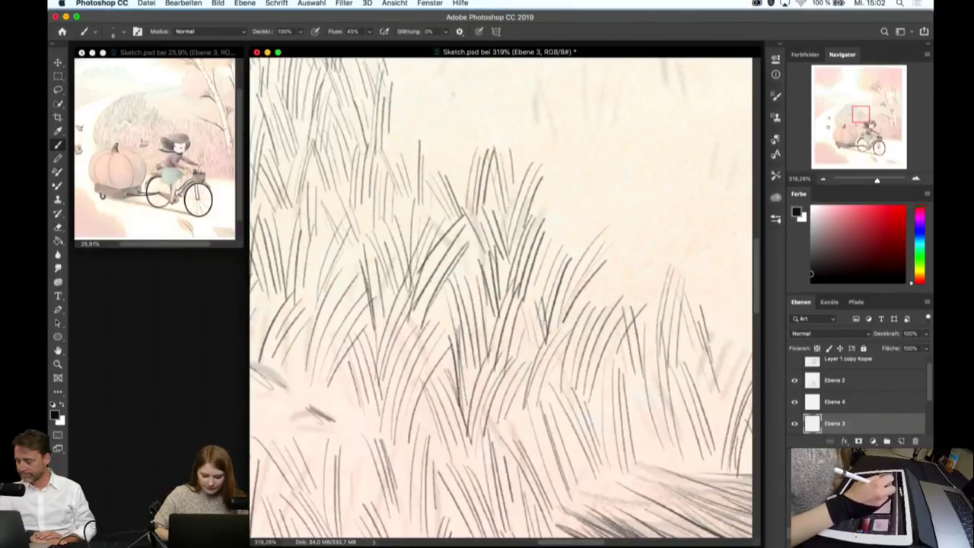
left_click_drag(443, 186, 429, 94)
left_click_drag(450, 173, 451, 108)
left_click_drag(467, 167, 466, 109)
left_click_drag(396, 165, 402, 111)
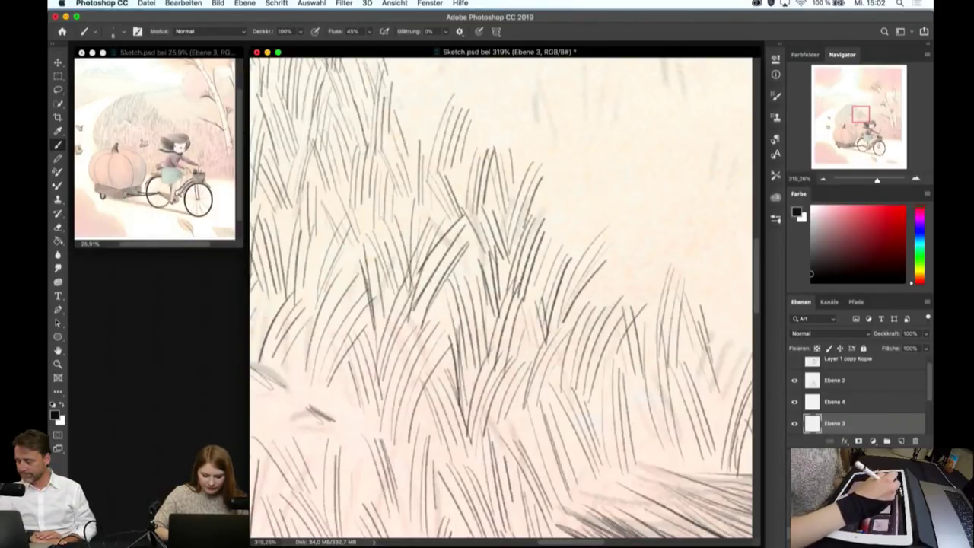
left_click_drag(411, 144, 417, 87)
- Zoom in on the field above the girl's hair and draw grass tufts right of and above her hair
scroll(487, 229, "down", 3)
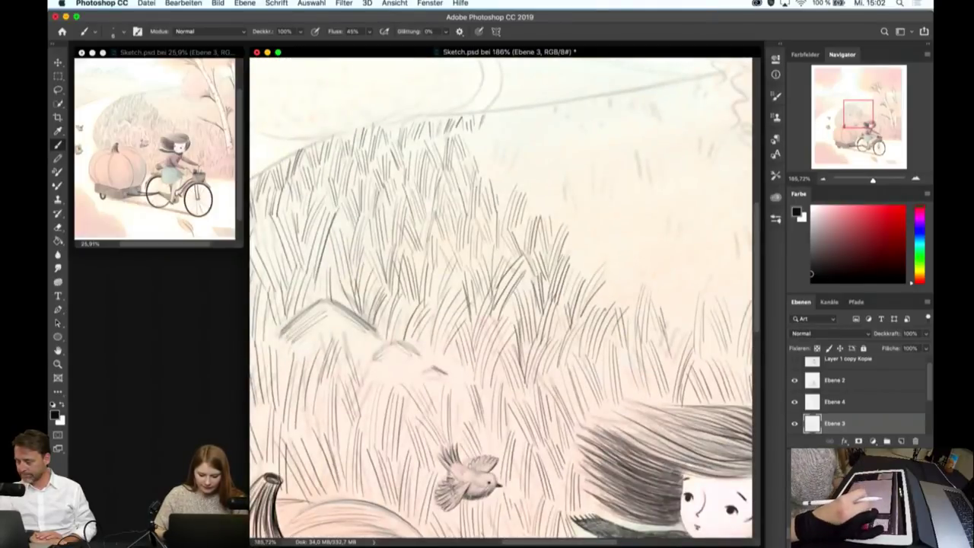
left_click_drag(579, 426, 351, 456)
scroll(506, 316, "up", 2)
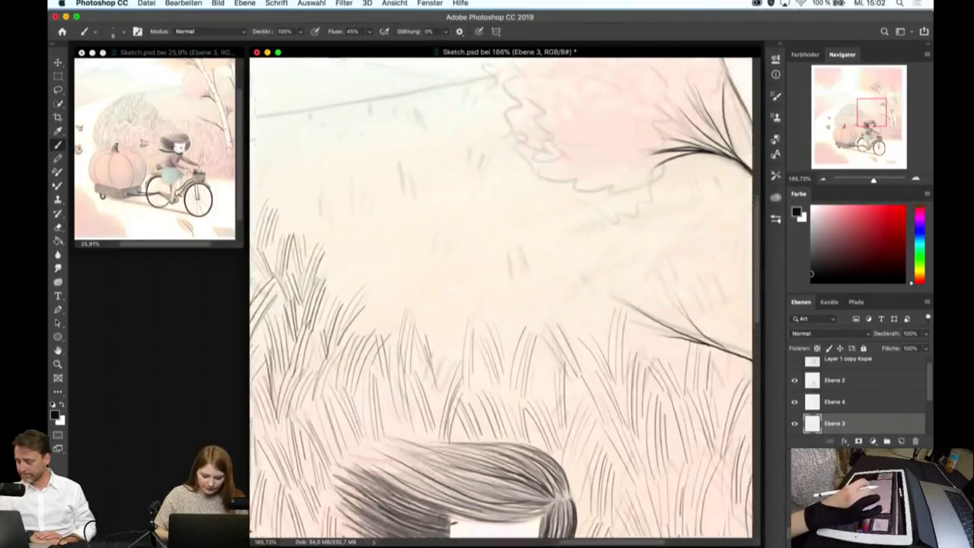
scroll(506, 316, "up", 2)
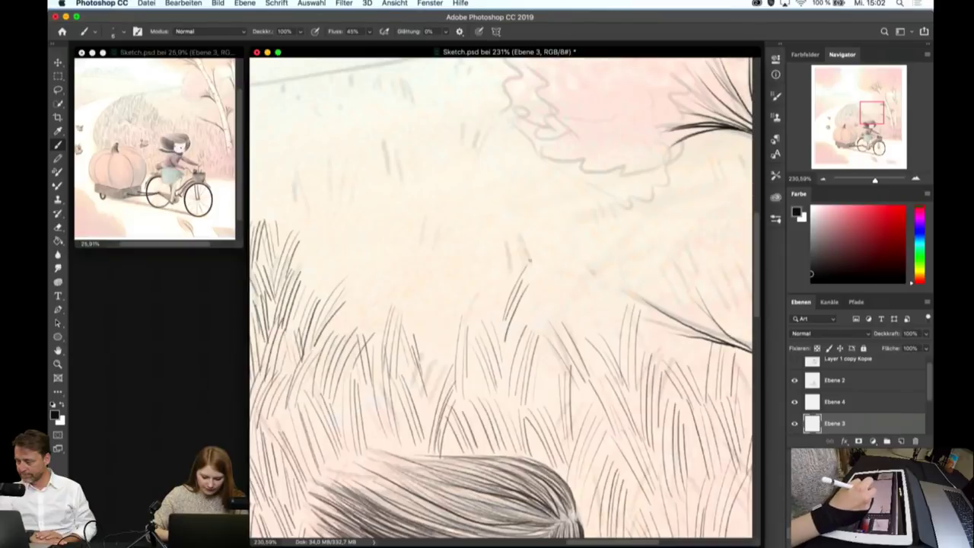
left_click_drag(493, 319, 480, 271)
left_click_drag(499, 317, 524, 287)
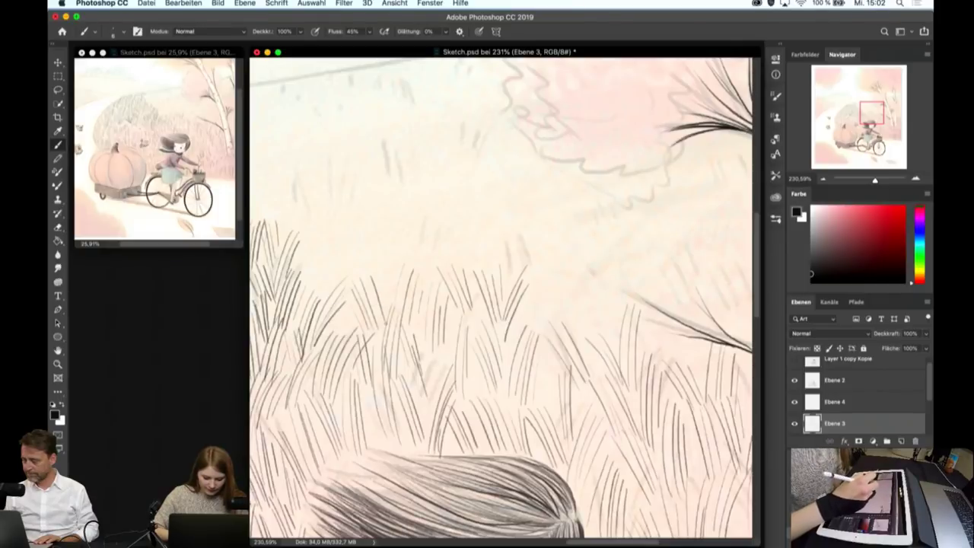
mouse_move(334, 290)
left_mouse_down()
mouse_move(317, 247)
mouse_move(341, 250)
left_mouse_up()
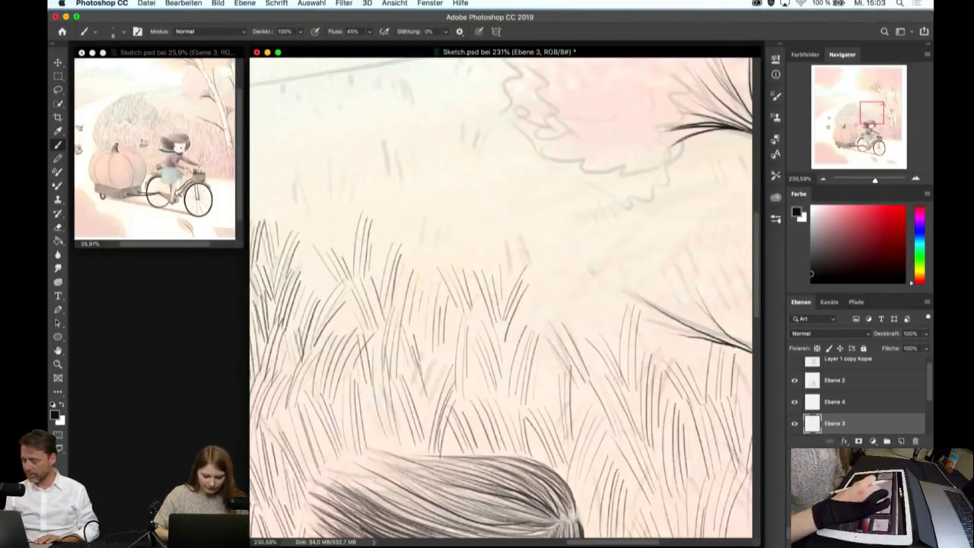
- Draw grass blades in the upper field, extending the tuft toward the right
scroll(472, 278, "up", 2)
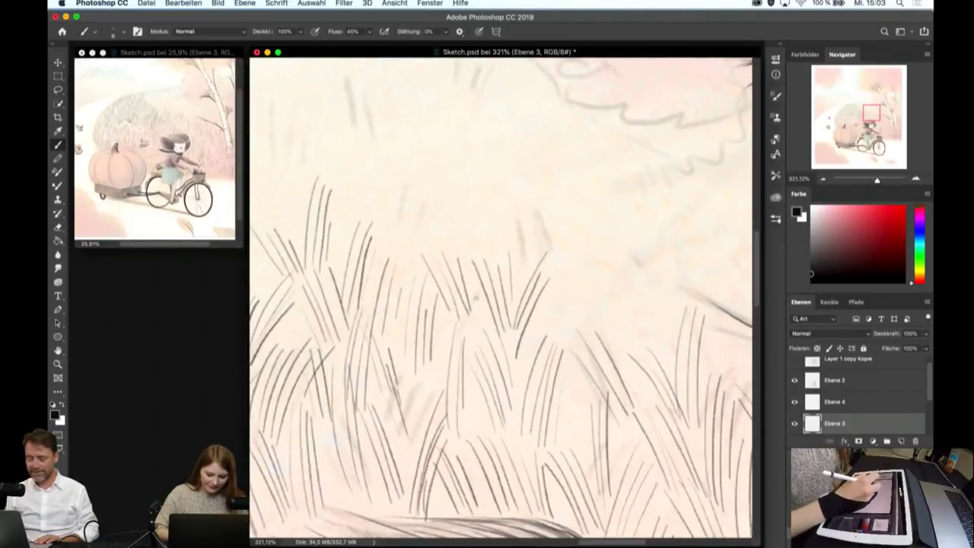
mouse_move(389, 279)
left_mouse_down()
mouse_move(413, 207)
mouse_move(415, 216)
left_mouse_up()
mouse_move(409, 262)
left_mouse_down()
mouse_move(428, 213)
mouse_move(443, 263)
mouse_move(459, 190)
left_mouse_up()
mouse_move(466, 267)
left_mouse_down()
mouse_move(471, 200)
mouse_move(473, 237)
mouse_move(481, 207)
left_mouse_up()
left_click_drag(493, 242, 490, 223)
left_click_drag(510, 289, 524, 211)
left_click_drag(523, 269, 533, 220)
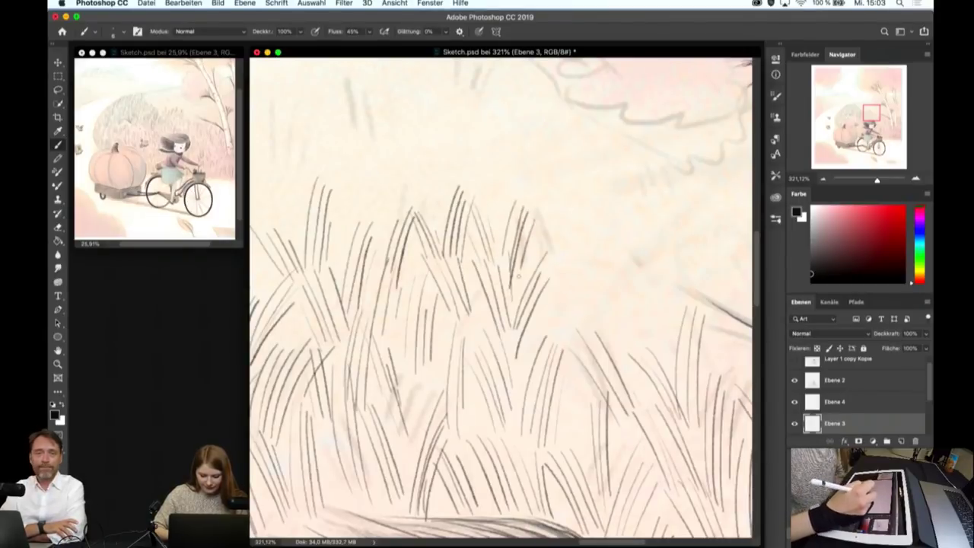
left_click_drag(532, 337, 549, 295)
- Continue the grass blades toward the pink tree along the right side
left_click_drag(562, 338, 574, 237)
left_click_drag(573, 335, 582, 242)
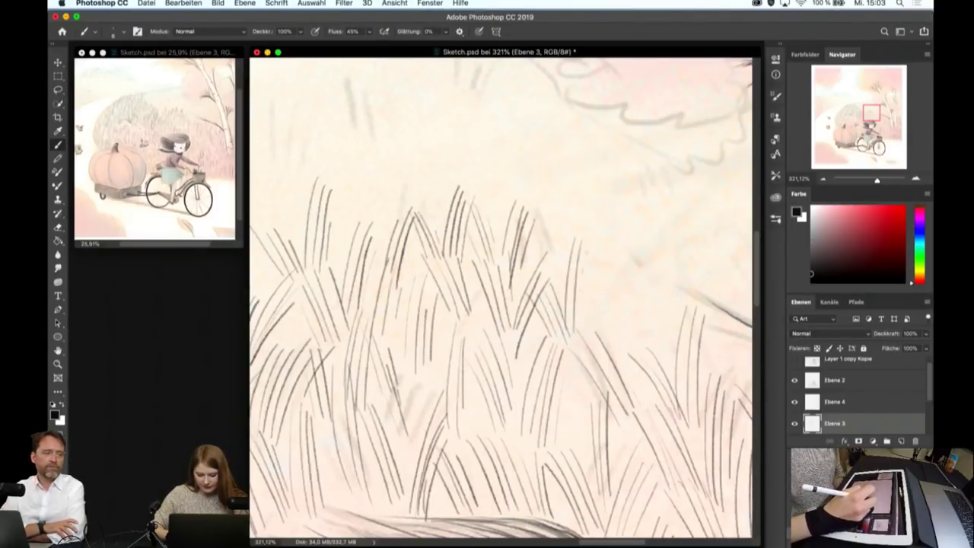
left_click_drag(589, 342, 631, 265)
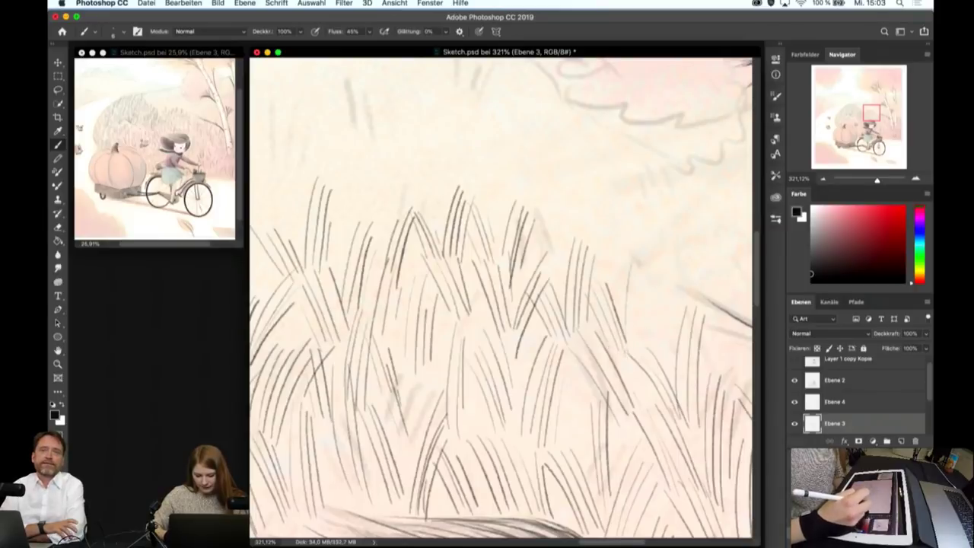
mouse_move(631, 353)
left_mouse_down()
mouse_move(644, 265)
mouse_move(641, 292)
left_mouse_up()
mouse_move(644, 357)
left_mouse_down()
mouse_move(653, 269)
mouse_move(666, 280)
left_mouse_up()
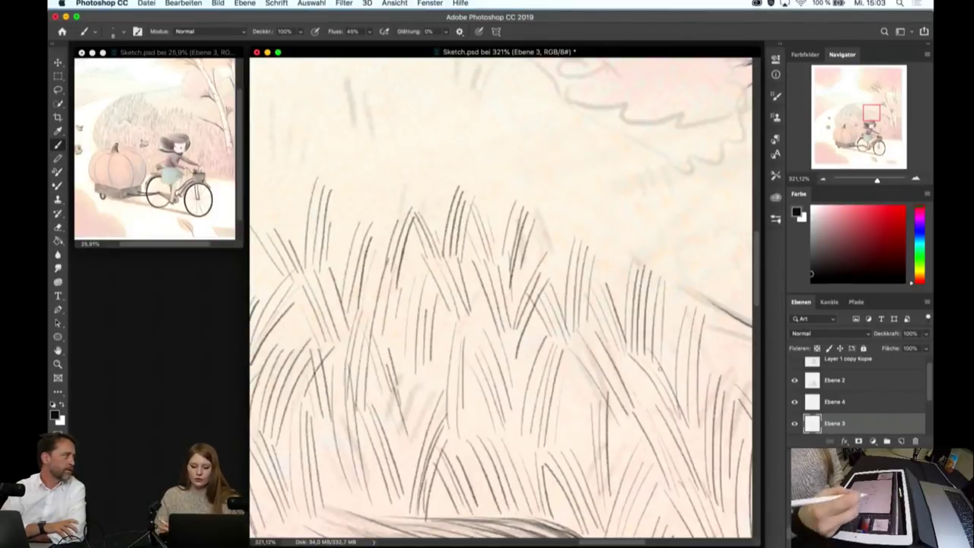
left_click_drag(532, 255, 573, 195)
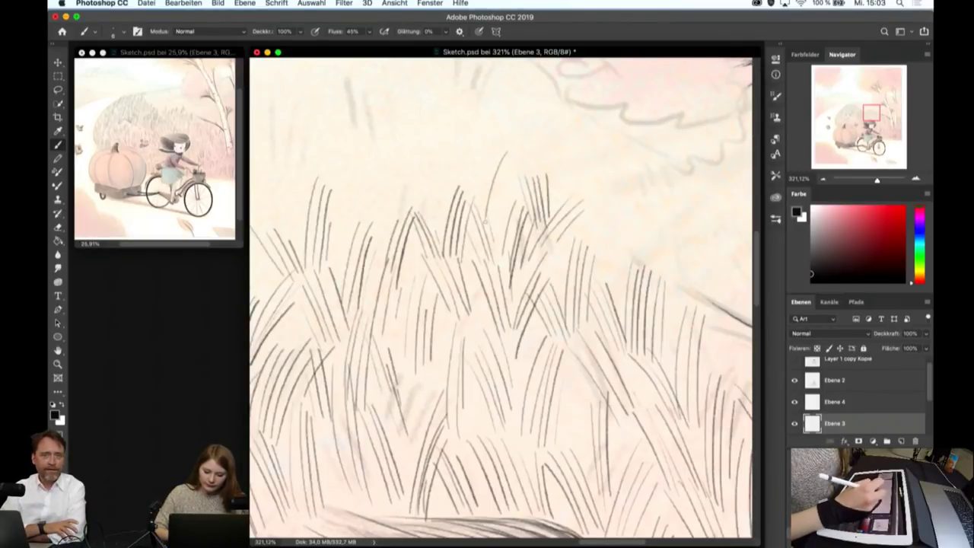
- Raise the tuft with taller thin blades across its top and thicken its upper-left edge
left_click_drag(487, 220, 503, 156)
left_click_drag(496, 224, 513, 161)
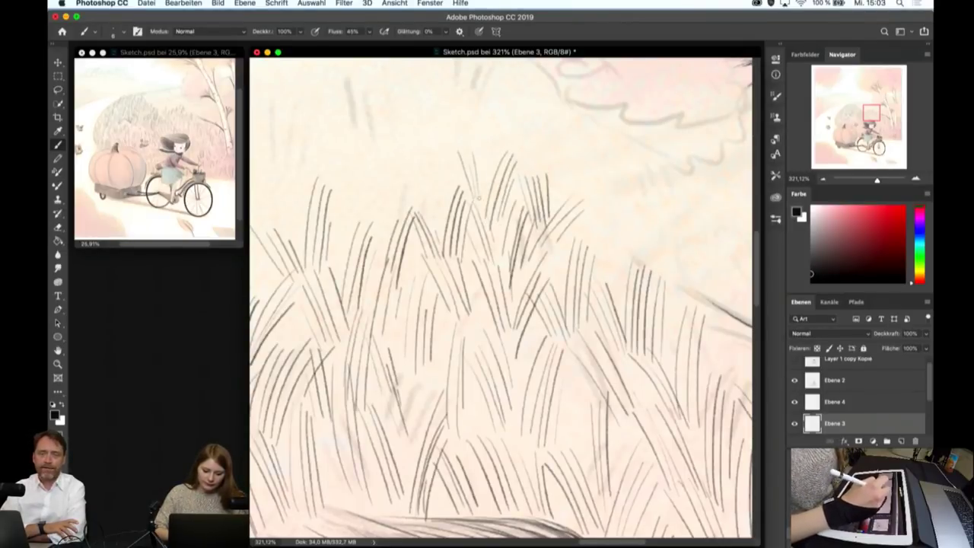
left_click_drag(479, 199, 484, 151)
left_click_drag(487, 193, 491, 153)
left_click_drag(435, 232, 445, 163)
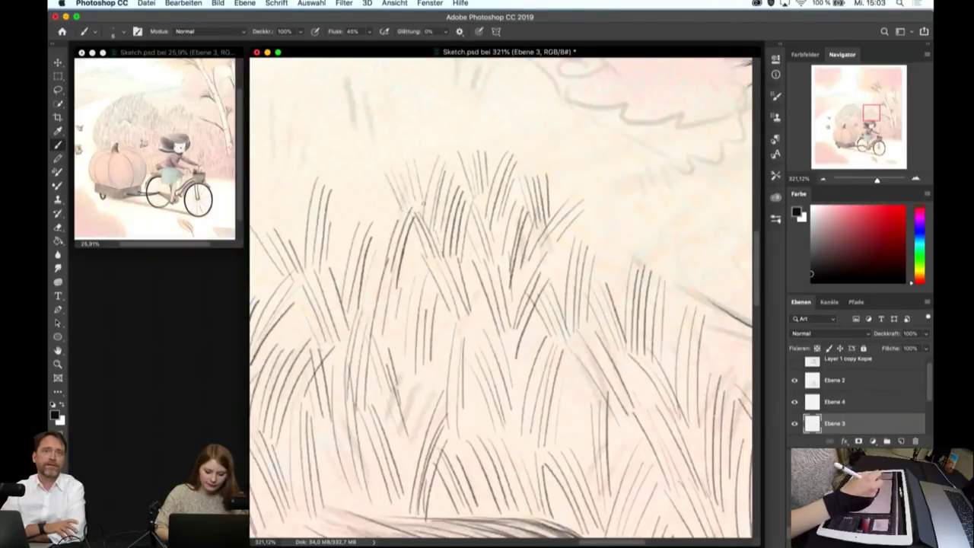
mouse_move(367, 190)
left_mouse_down()
mouse_move(347, 158)
mouse_move(355, 152)
left_mouse_up()
left_click_drag(376, 183, 361, 144)
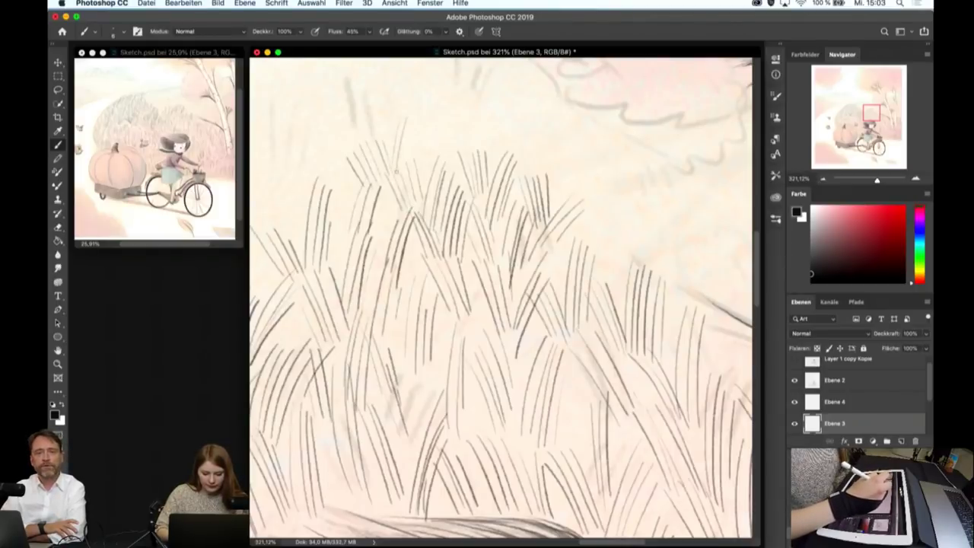
mouse_move(329, 192)
left_mouse_down()
mouse_move(307, 147)
mouse_move(332, 150)
left_mouse_up()
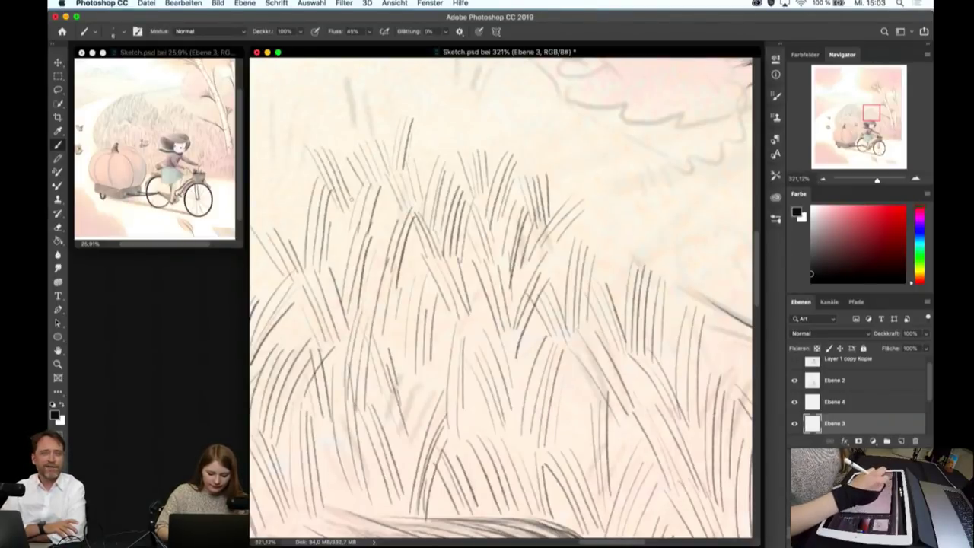
left_click_drag(281, 231, 278, 185)
mouse_move(299, 234)
left_mouse_down()
mouse_move(284, 154)
mouse_move(293, 167)
left_mouse_up()
left_click_drag(302, 236, 299, 192)
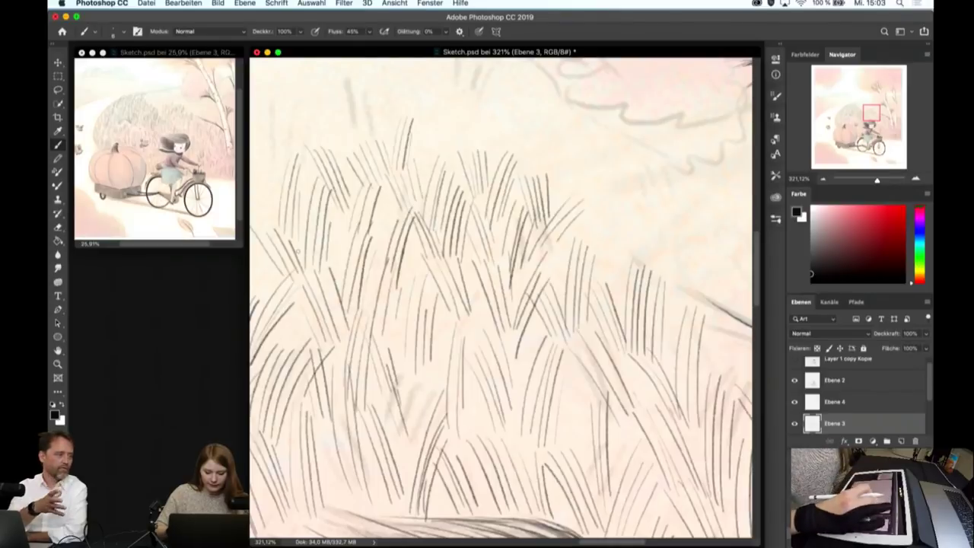
- Add taller grass blades along the tuft's top and fill out its right side
scroll(503, 297, "down", 3)
scroll(639, 283, "up", 3)
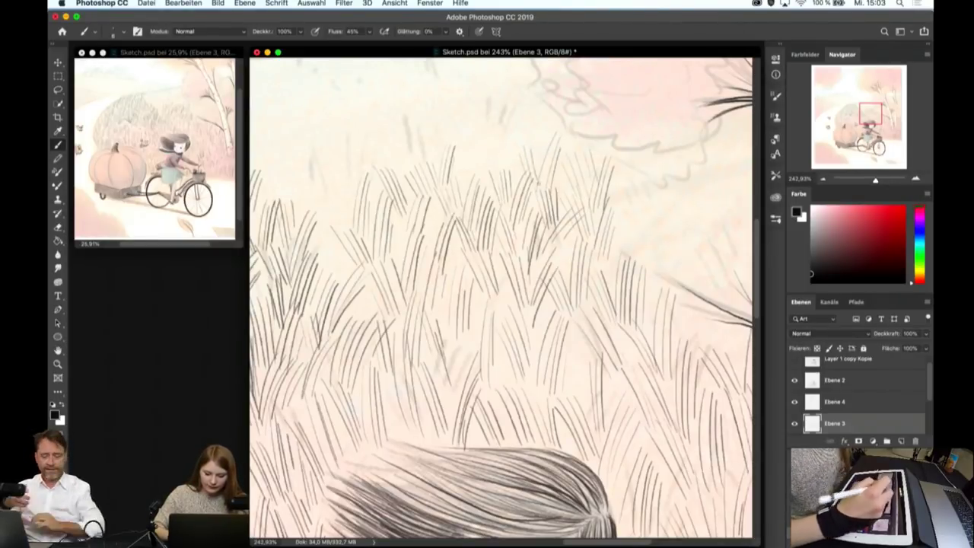
scroll(576, 225, "up", 1)
scroll(576, 225, "up", 2)
scroll(576, 226, "up", 1)
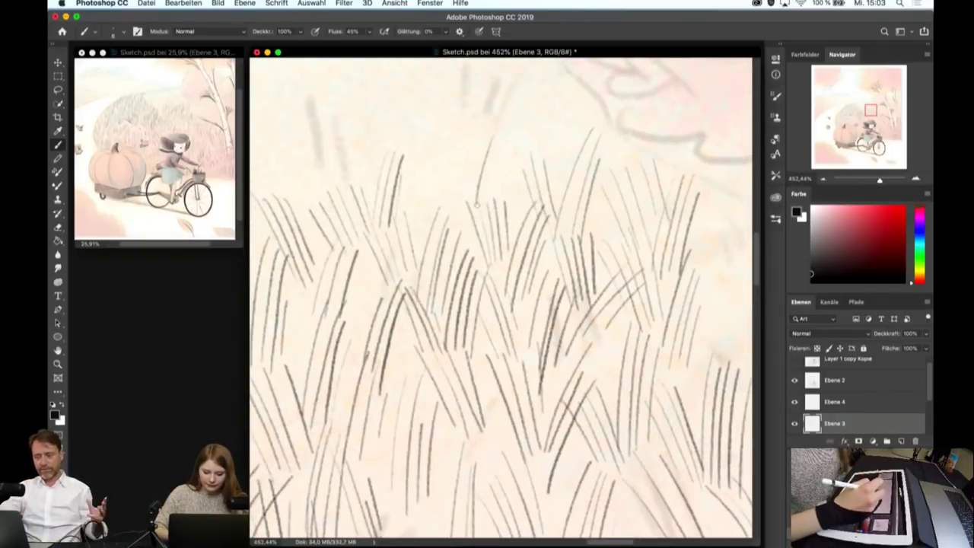
left_click_drag(480, 210, 491, 141)
left_click_drag(491, 212, 512, 146)
left_click_drag(512, 206, 525, 137)
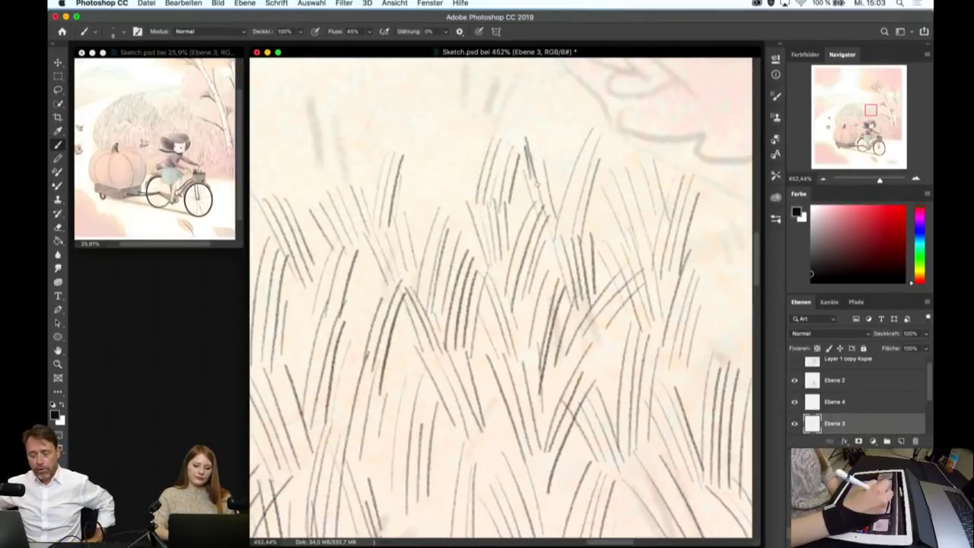
mouse_move(541, 187)
left_mouse_down()
mouse_move(533, 135)
mouse_move(570, 100)
mouse_move(567, 108)
left_mouse_up()
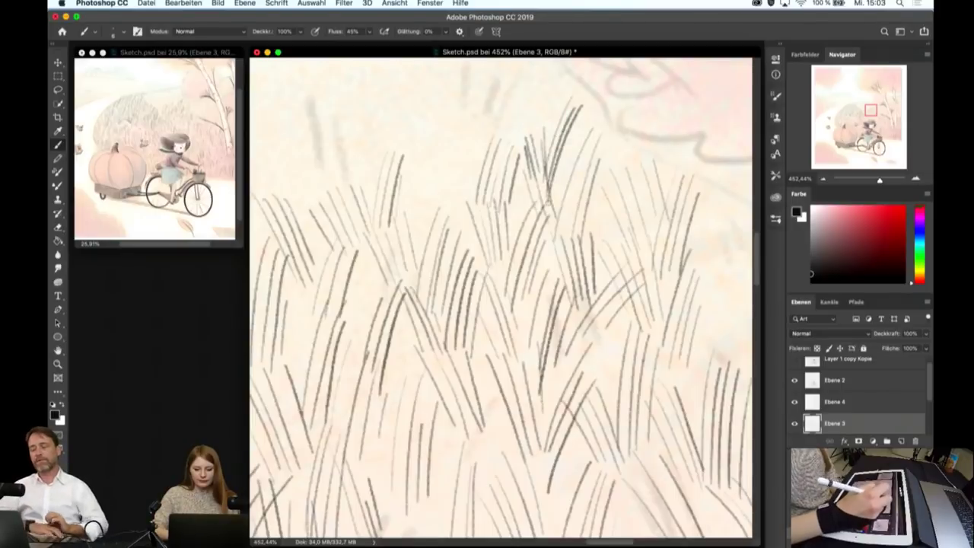
left_click_drag(559, 206, 583, 105)
left_click_drag(597, 223, 592, 148)
left_click_drag(607, 199, 597, 135)
left_click_drag(617, 196, 613, 146)
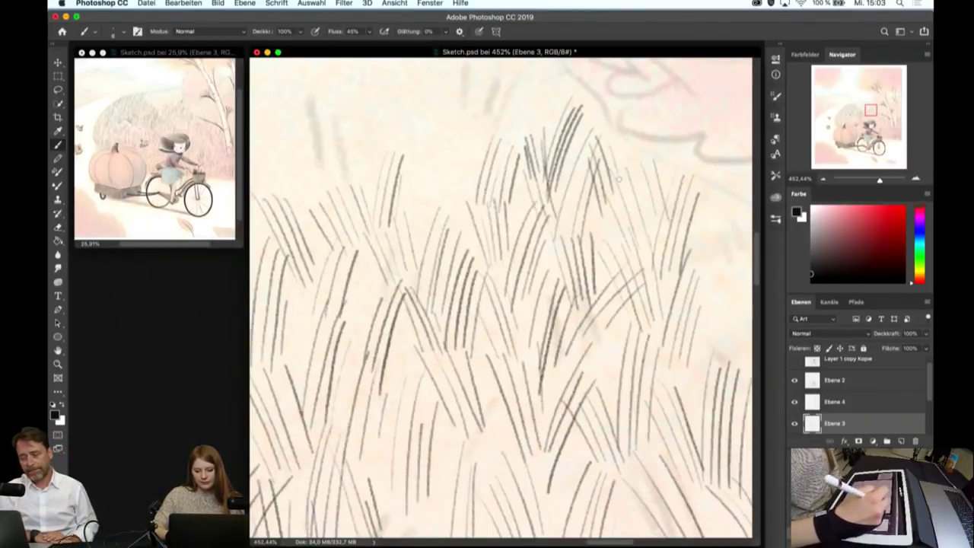
- Add grass blades through the middle and left side of the tuft
left_click_drag(428, 202, 426, 170)
left_click_drag(439, 221, 456, 122)
left_click_drag(454, 222, 464, 133)
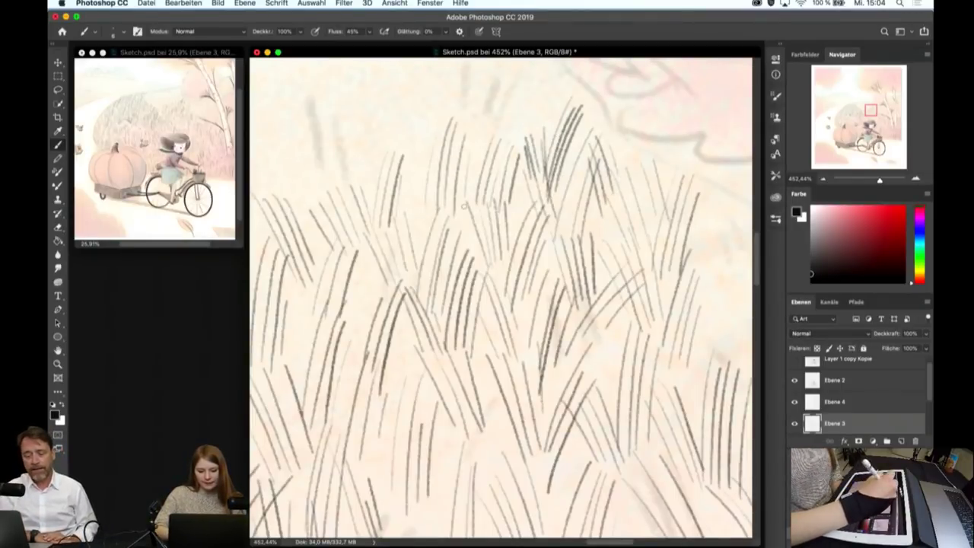
left_click_drag(415, 186, 391, 139)
mouse_move(427, 194)
left_mouse_down()
mouse_move(403, 119)
mouse_move(411, 111)
left_mouse_up()
left_click_drag(338, 189, 348, 108)
mouse_move(352, 186)
left_mouse_down()
mouse_move(367, 96)
mouse_move(370, 105)
left_mouse_up()
left_click_drag(368, 186, 373, 132)
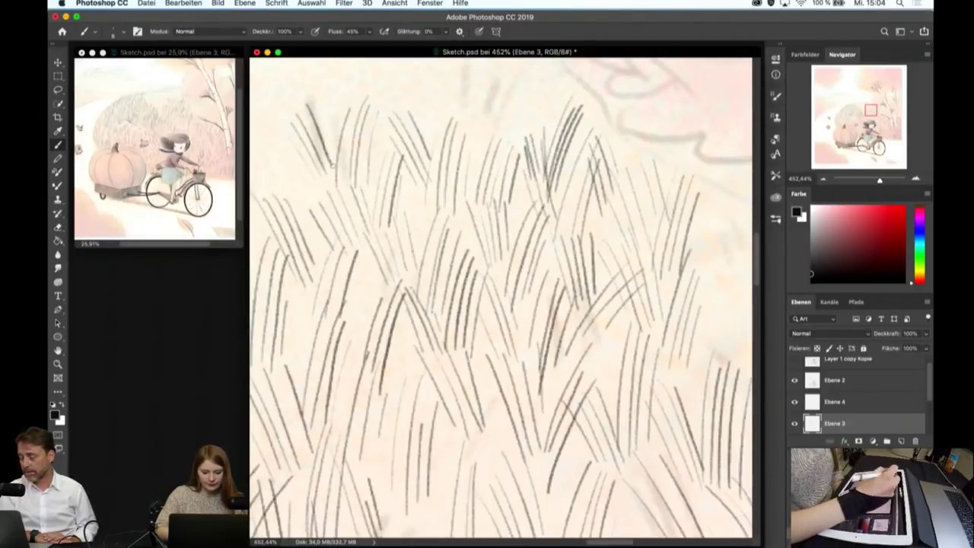
- Check the whole scene, then fill sparse gaps in the upper and middle field with grass
scroll(327, 177, "down", 10)
key("r")
left_click(501, 297)
scroll(501, 297, "up", 4)
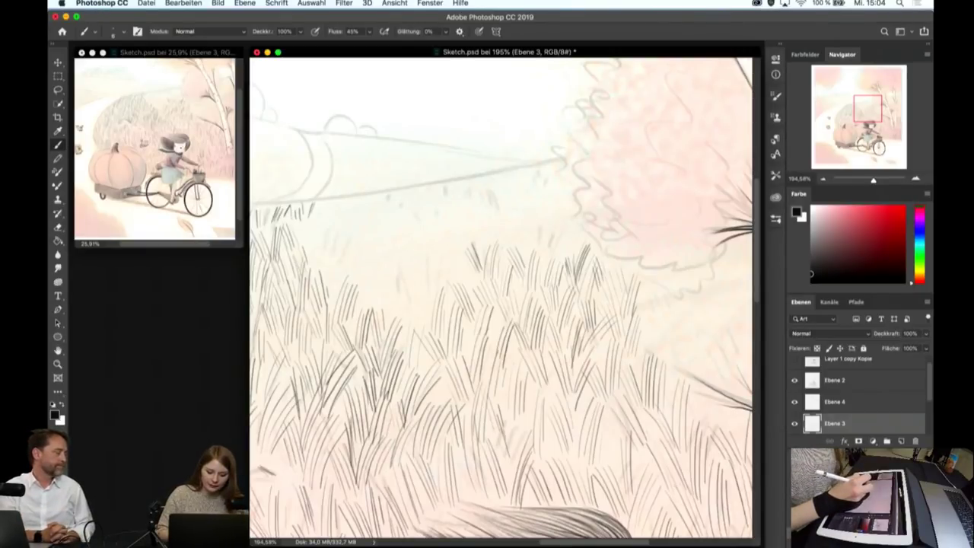
left_click_drag(406, 313, 418, 281)
left_click_drag(411, 333, 420, 290)
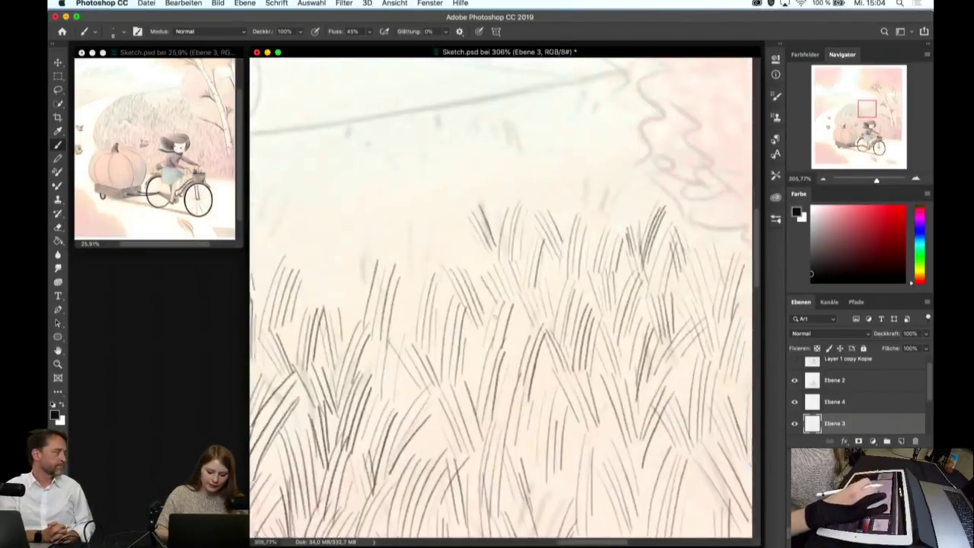
scroll(501, 297, "up", 3)
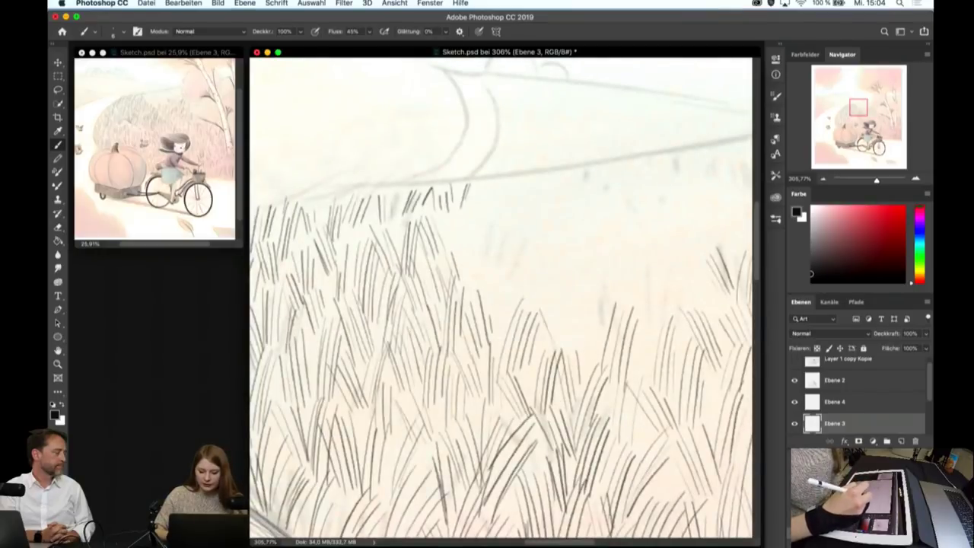
mouse_move(564, 366)
left_mouse_down()
mouse_move(577, 310)
mouse_move(592, 303)
left_mouse_up()
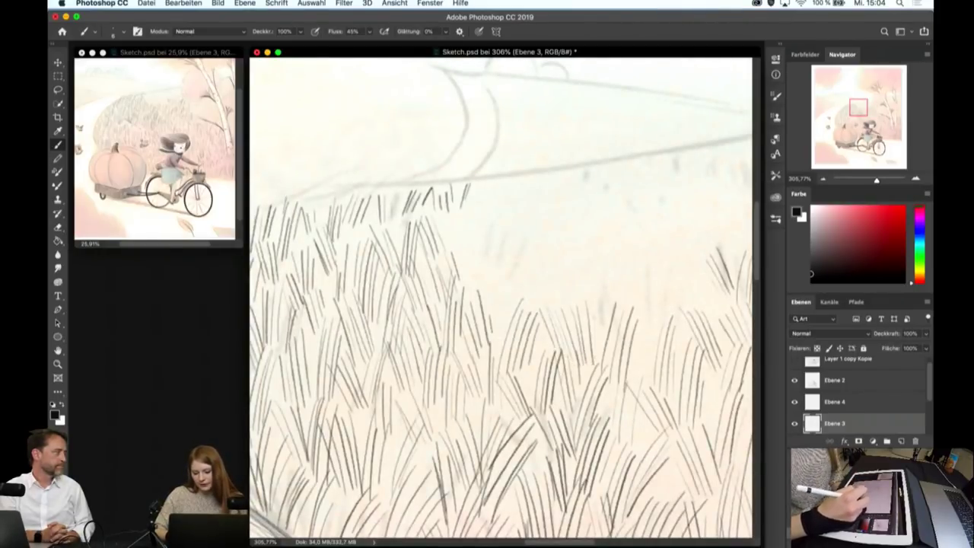
mouse_move(489, 320)
left_mouse_down()
mouse_move(499, 254)
mouse_move(501, 262)
left_mouse_up()
left_click_drag(501, 338, 510, 269)
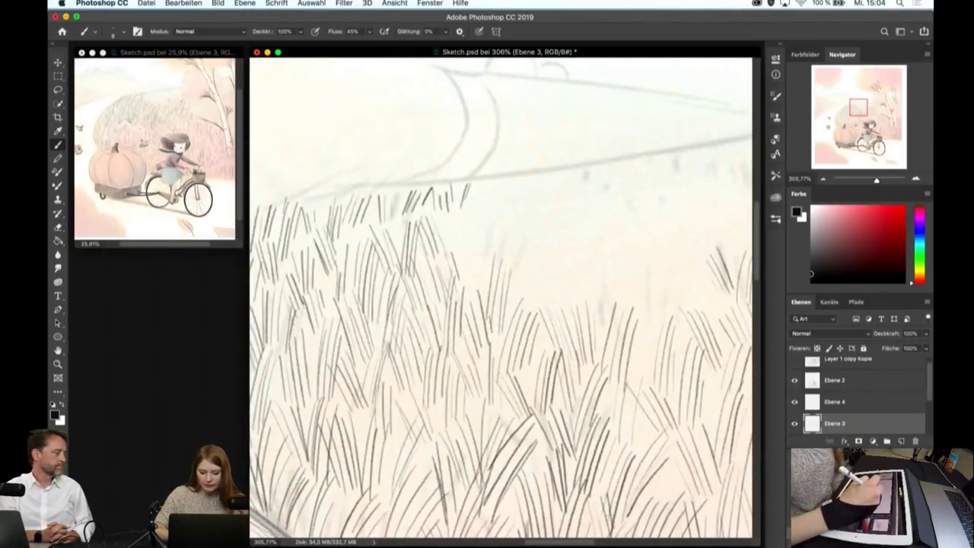
mouse_move(457, 301)
left_mouse_down()
mouse_move(491, 246)
mouse_move(462, 201)
left_mouse_up()
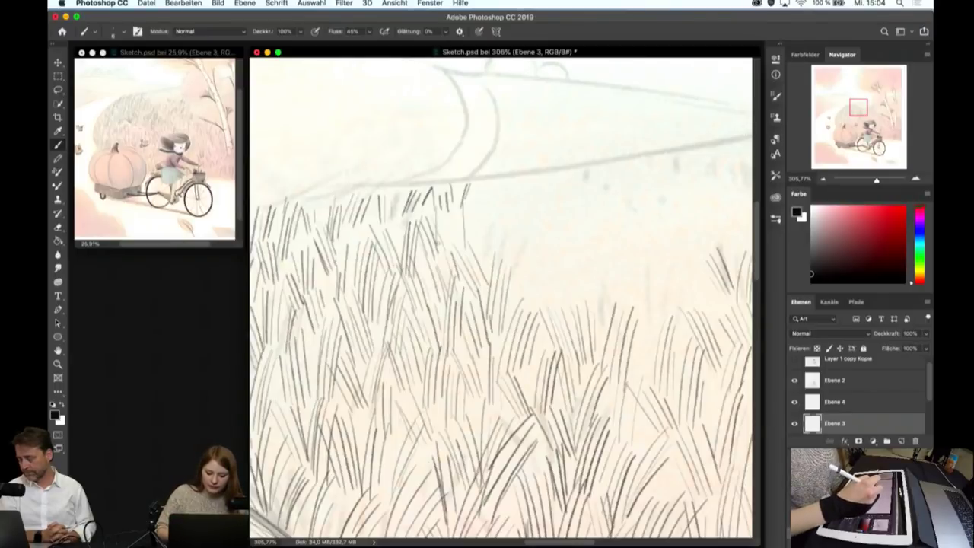
- Fill the remaining grass gaps from the middle out to the field's right edge
left_click_drag(450, 256, 454, 207)
left_click_drag(478, 268, 474, 192)
left_click_drag(508, 267, 501, 205)
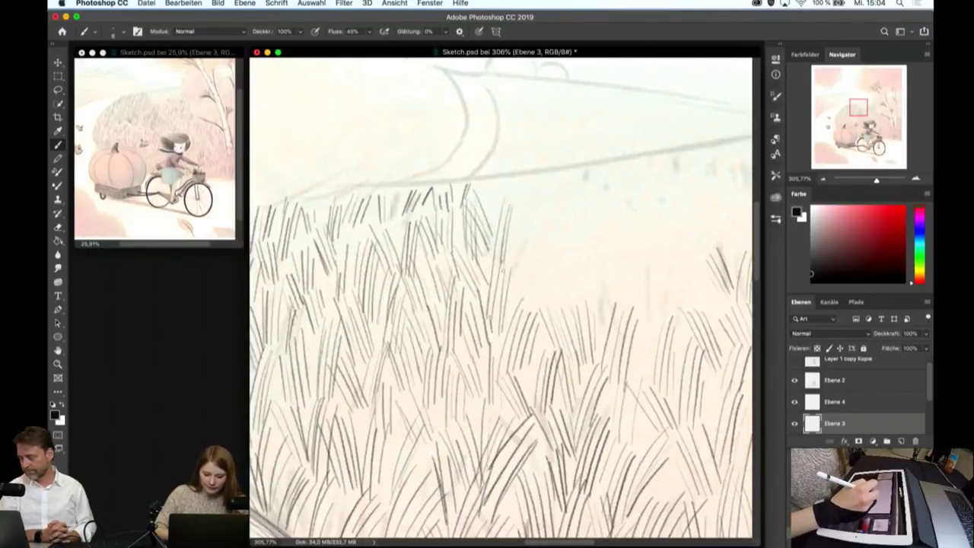
mouse_move(528, 312)
left_mouse_down()
mouse_move(505, 267)
mouse_move(545, 255)
left_mouse_up()
left_click_drag(567, 301, 550, 257)
mouse_move(591, 311)
left_mouse_down()
mouse_move(569, 264)
mouse_move(586, 268)
left_mouse_up()
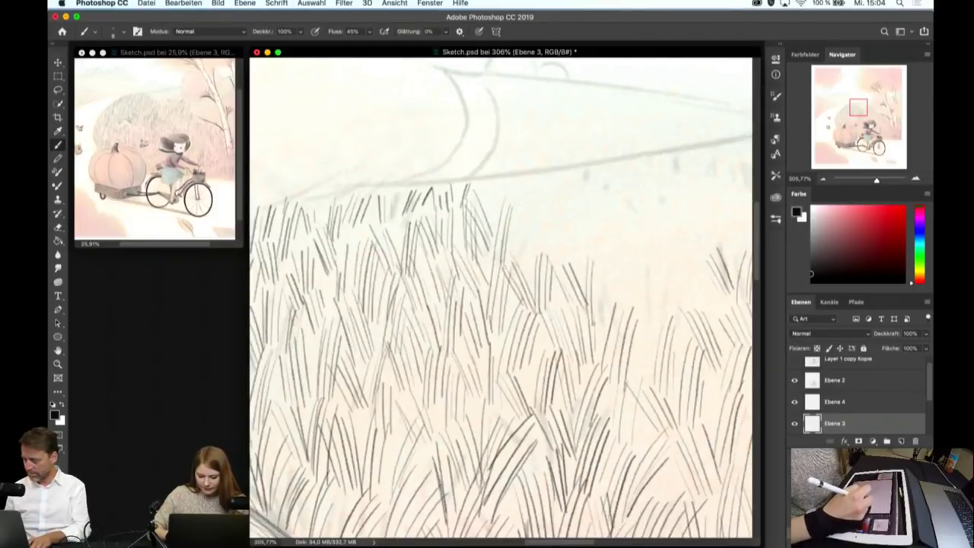
left_click_drag(598, 335, 592, 263)
mouse_move(615, 309)
left_mouse_down()
mouse_move(598, 260)
mouse_move(638, 260)
left_mouse_up()
- Hatch grass near the far right edge and thicken the middle-right area
mouse_move(647, 335)
left_mouse_down()
mouse_move(633, 270)
mouse_move(641, 280)
left_mouse_up()
left_click_drag(658, 345, 644, 267)
mouse_move(690, 313)
left_mouse_down()
mouse_move(675, 263)
mouse_move(689, 242)
left_mouse_up()
left_click_drag(699, 311, 694, 259)
left_click_drag(707, 309, 704, 273)
left_click_drag(612, 276, 600, 239)
left_click_drag(627, 285, 618, 244)
left_click_drag(637, 282, 629, 242)
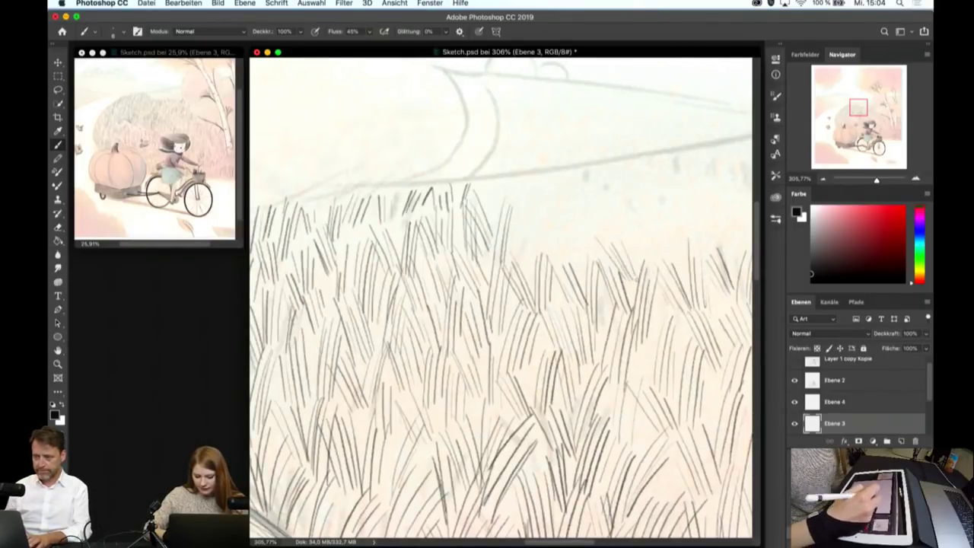
mouse_move(519, 272)
left_mouse_down()
mouse_move(515, 216)
mouse_move(519, 223)
mouse_move(476, 190)
mouse_move(495, 184)
left_mouse_up()
- Extend grass strokes up toward the horizon line and into the right-side gap
left_click_drag(506, 217, 513, 177)
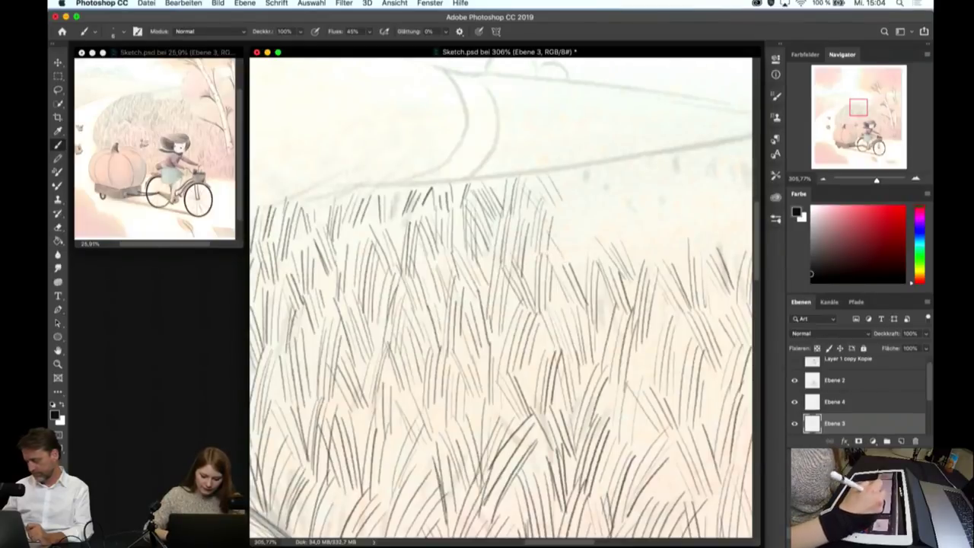
left_click_drag(553, 263, 546, 221)
mouse_move(568, 265)
left_mouse_down()
mouse_move(560, 224)
mouse_move(572, 227)
mouse_move(576, 193)
mouse_move(584, 219)
mouse_move(552, 204)
mouse_move(558, 192)
left_mouse_up()
left_click_drag(601, 243, 601, 205)
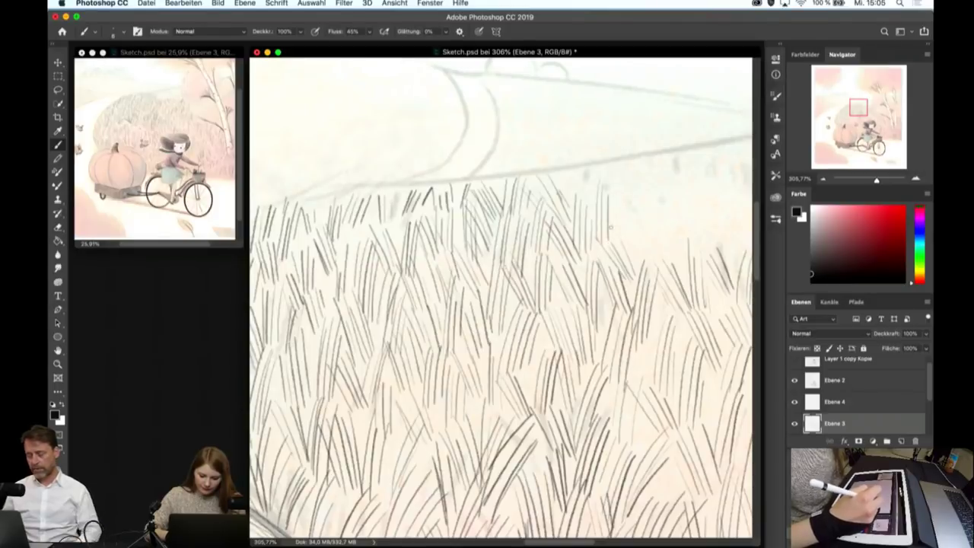
left_click_drag(625, 266, 630, 222)
left_click_drag(638, 272, 638, 214)
left_click_drag(644, 265, 639, 216)
- Fill the upper right of the field with grass blades just below the horizon
left_click_drag(657, 270, 663, 230)
left_click_drag(670, 271, 682, 206)
left_click_drag(679, 230, 683, 191)
left_click_drag(682, 263, 687, 204)
mouse_move(691, 266)
left_mouse_down()
mouse_move(694, 209)
mouse_move(668, 149)
left_mouse_up()
left_click_drag(666, 194, 676, 155)
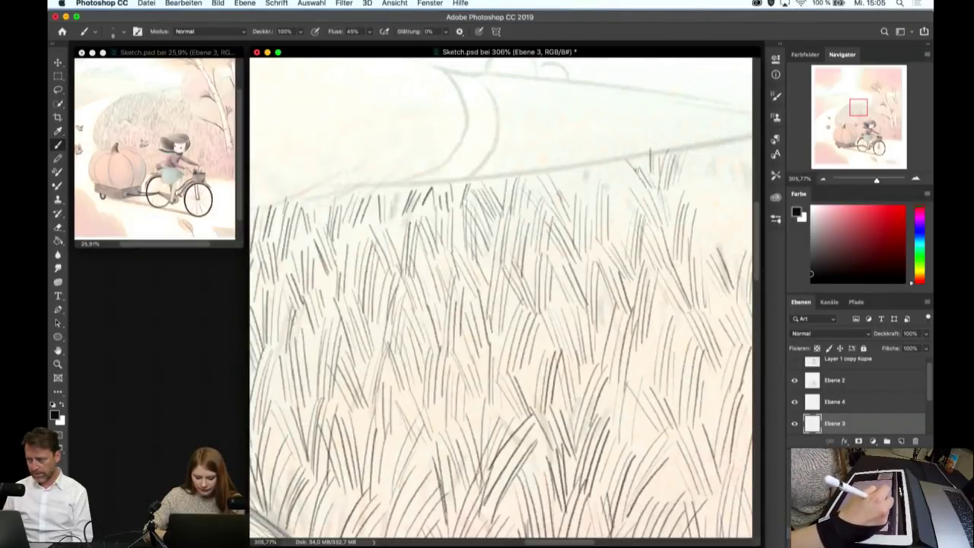
- Add grass strokes on the right side and hatch right up to the horizon line
scroll(635, 214, "up", 2)
scroll(635, 214, "up", 2)
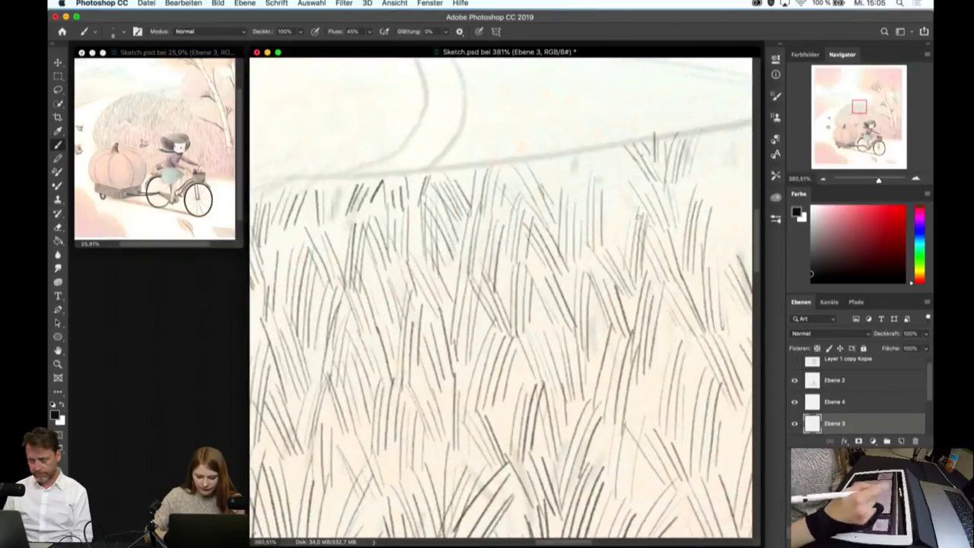
left_click_drag(629, 189, 640, 153)
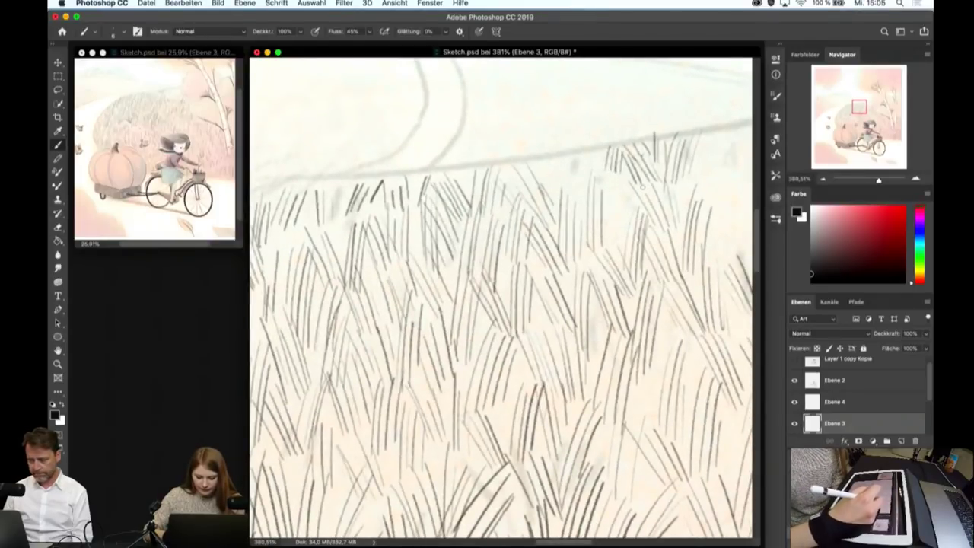
mouse_move(609, 212)
left_mouse_down()
mouse_move(606, 168)
mouse_move(618, 179)
left_mouse_up()
left_click_drag(615, 248, 630, 204)
left_click_drag(624, 230, 635, 192)
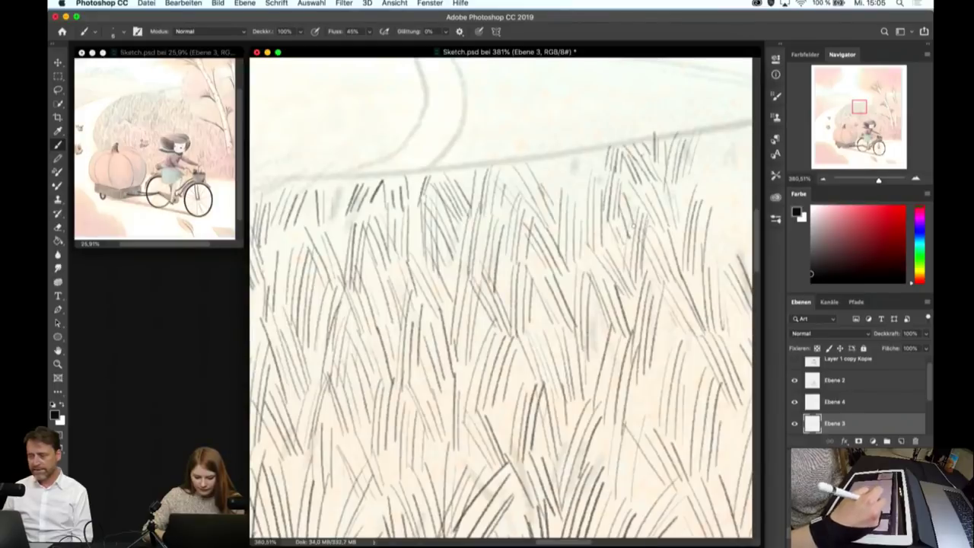
left_click_drag(569, 187, 572, 152)
mouse_move(583, 191)
left_mouse_down()
mouse_move(580, 152)
mouse_move(595, 158)
left_mouse_up()
mouse_move(542, 195)
left_mouse_down()
mouse_move(549, 163)
mouse_move(563, 157)
left_mouse_up()
- Add a single blade and short grass tips along the left horizon
left_click_drag(468, 197, 473, 169)
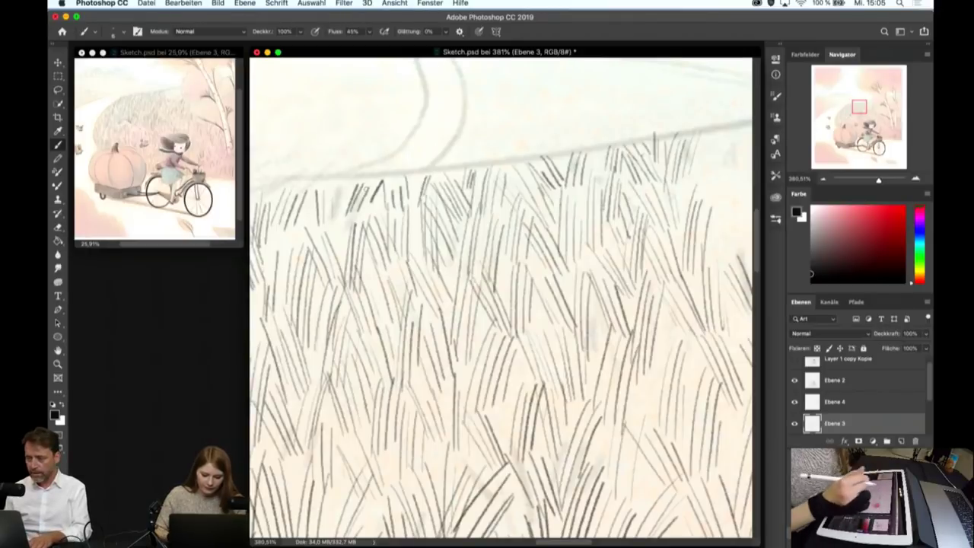
left_click_drag(292, 201, 302, 181)
left_click_drag(305, 198, 315, 182)
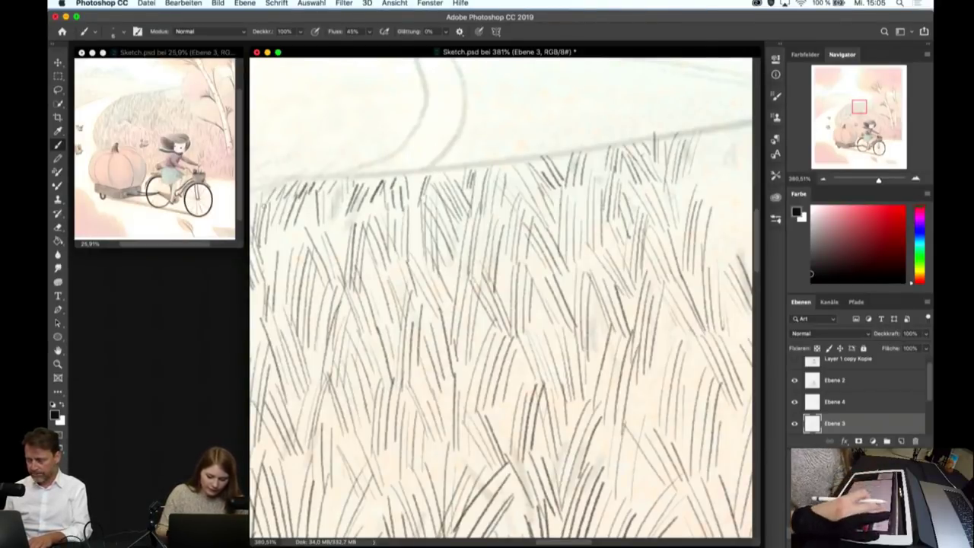
scroll(502, 305, "down", 3)
- Zoom in and start short pencil grass blades just below the horizon line
scroll(502, 304, "down", 1)
scroll(503, 305, "down", 2)
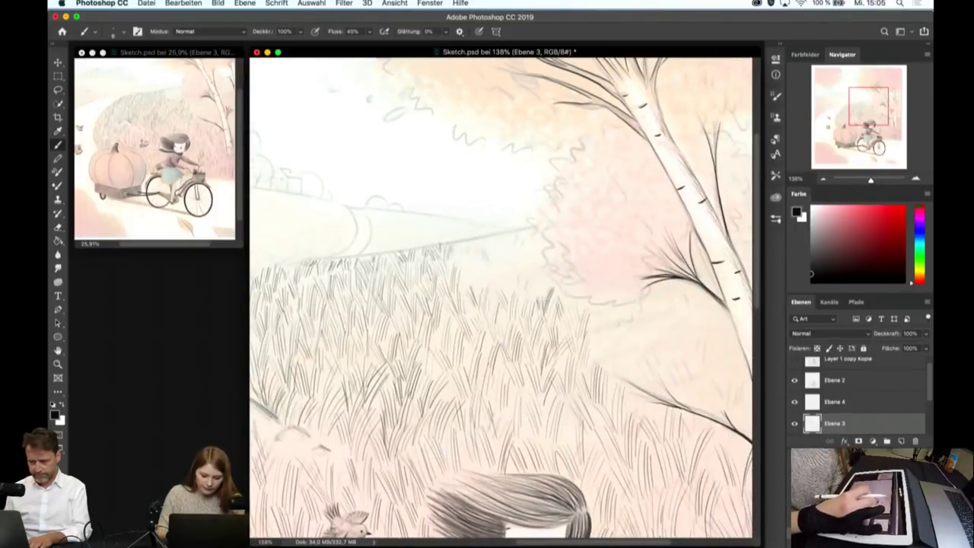
scroll(511, 289, "up", 3)
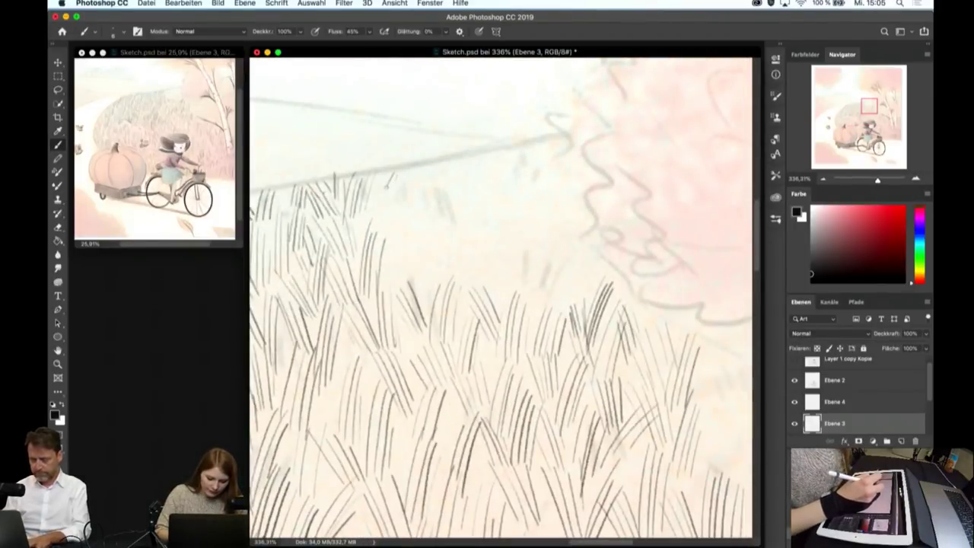
left_click_drag(382, 188, 393, 174)
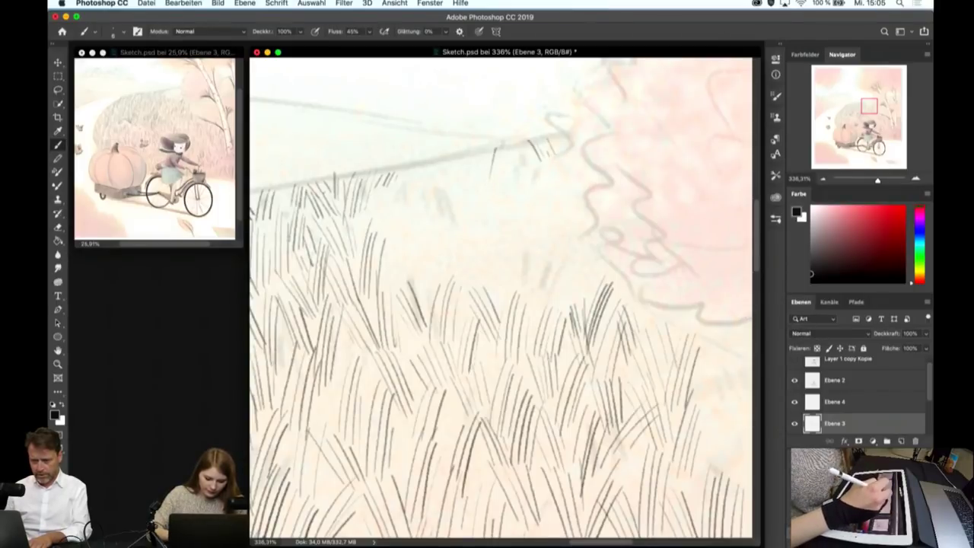
left_click_drag(513, 172, 517, 145)
mouse_move(542, 187)
left_mouse_down()
mouse_move(536, 157)
mouse_move(546, 159)
left_mouse_up()
left_click_drag(554, 200, 551, 160)
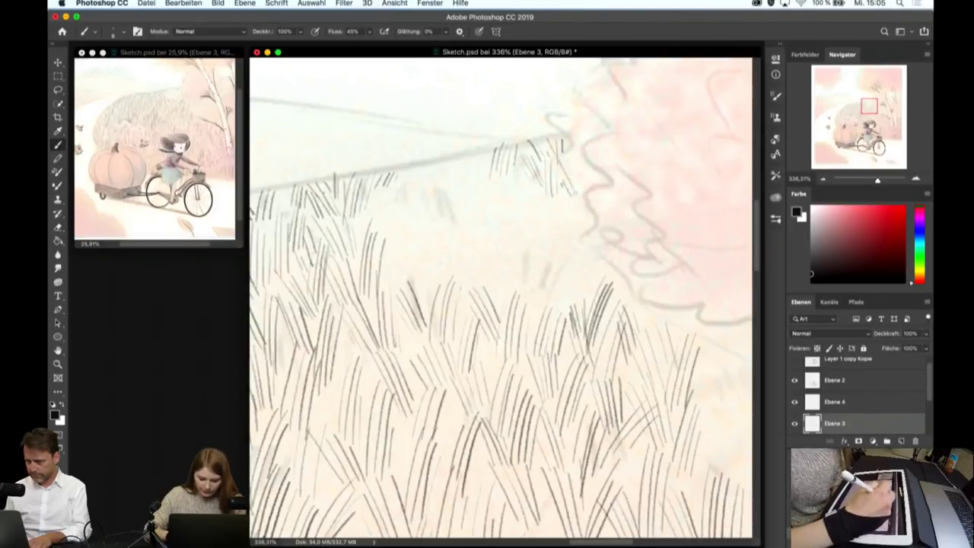
- Extend the grass blades right and downward toward the pink tree
left_click_drag(571, 193, 576, 161)
left_click_drag(583, 191, 586, 160)
mouse_move(552, 228)
left_mouse_down()
mouse_move(555, 175)
mouse_move(562, 183)
left_mouse_up()
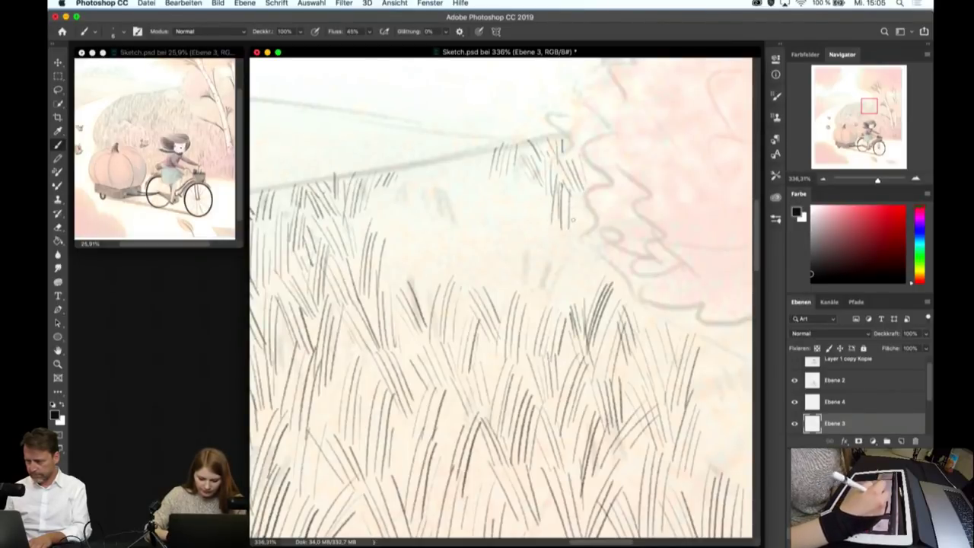
left_click_drag(571, 228, 566, 203)
left_click_drag(580, 245, 577, 204)
left_click_drag(565, 293, 576, 243)
left_click_drag(580, 295, 588, 245)
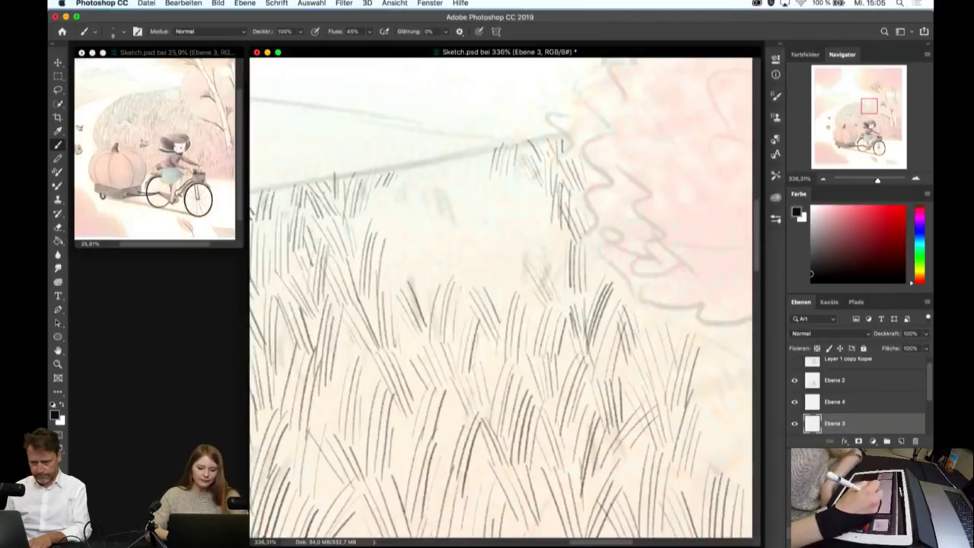
- Continue grass hatching rightward along the horizon toward the tree foliage
mouse_move(405, 181)
left_mouse_down()
mouse_move(412, 165)
mouse_move(455, 160)
left_mouse_up()
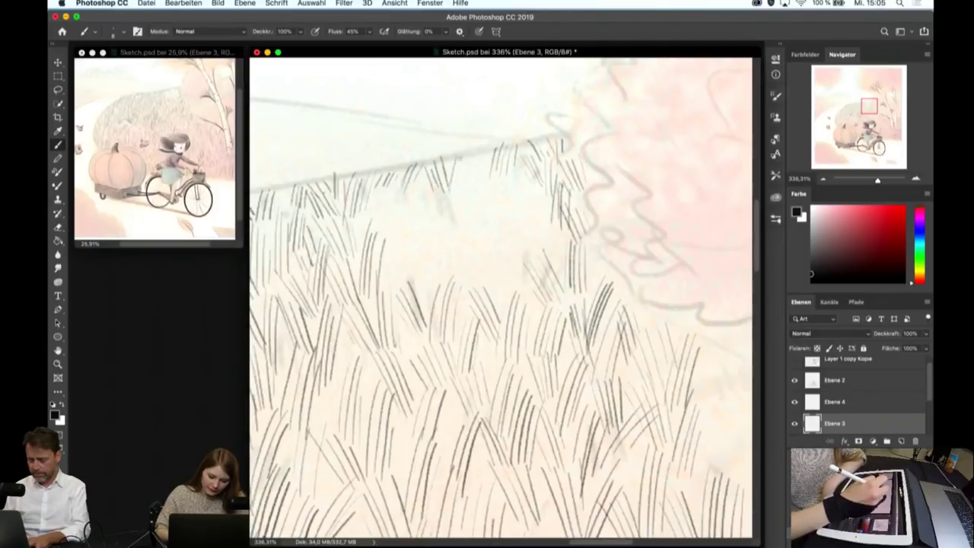
left_click_drag(456, 196, 472, 153)
left_click_drag(469, 187, 479, 146)
mouse_move(480, 207)
left_mouse_down()
mouse_move(489, 166)
mouse_move(503, 160)
left_mouse_up()
mouse_move(505, 221)
left_mouse_down()
mouse_move(515, 169)
mouse_move(519, 193)
mouse_move(533, 173)
left_mouse_up()
left_click_drag(535, 219, 542, 178)
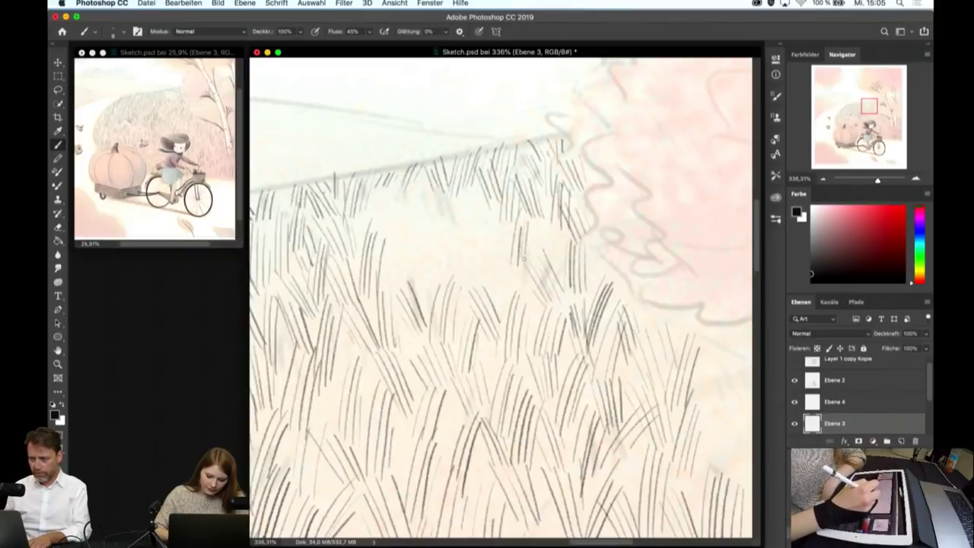
- Fill the grass gaps and the empty field patch below the new strokes
left_click_drag(537, 276, 552, 220)
left_click_drag(549, 271, 568, 231)
left_click_drag(367, 228, 382, 193)
left_click_drag(385, 237, 393, 192)
mouse_move(392, 229)
left_mouse_down()
mouse_move(400, 186)
mouse_move(404, 195)
left_mouse_up()
left_click_drag(405, 230, 416, 180)
left_click_drag(417, 236, 422, 177)
- Extend the grass fill rightward and hatch down the right side of the gap
left_click_drag(423, 238, 430, 199)
left_click_drag(432, 239, 446, 191)
left_click_drag(446, 233, 451, 192)
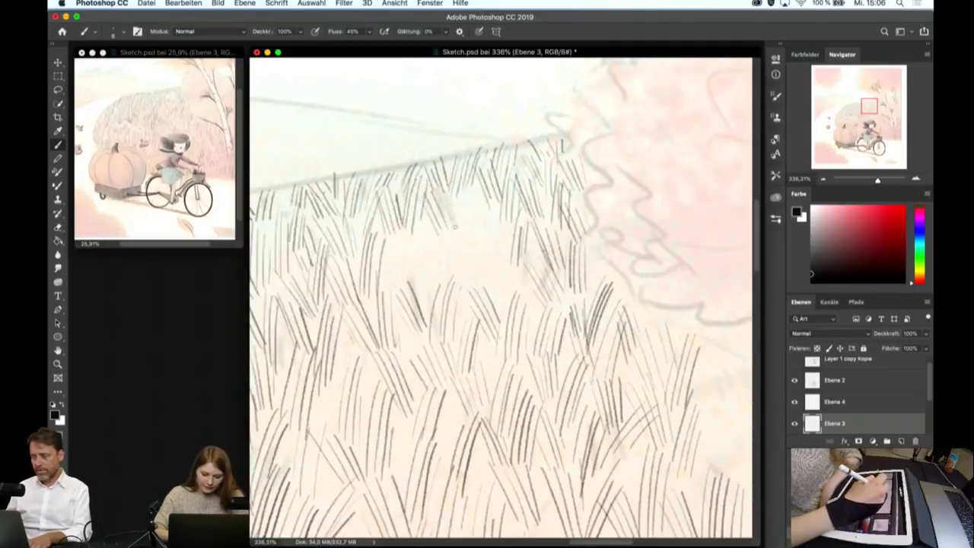
left_click_drag(452, 237, 460, 184)
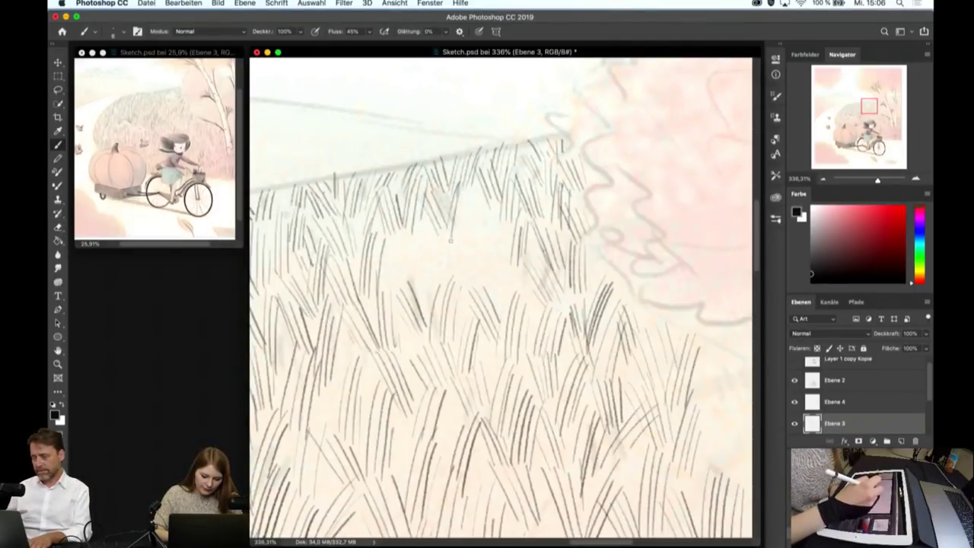
left_click_drag(472, 245, 488, 183)
mouse_move(480, 291)
left_mouse_down()
mouse_move(490, 213)
mouse_move(498, 222)
left_mouse_up()
- Extend grass toward the pink foliage and fill the bare mid-field area
left_click_drag(495, 299, 492, 225)
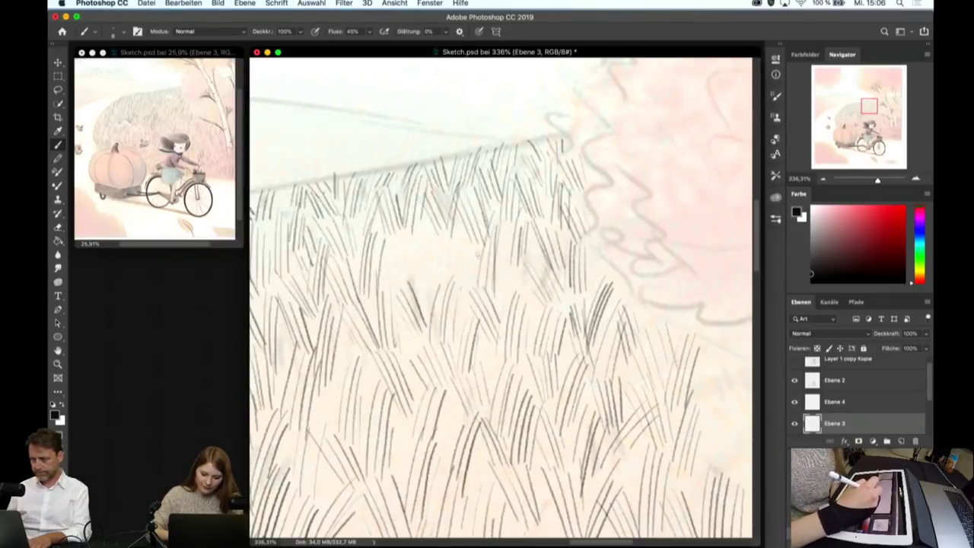
mouse_move(504, 305)
left_mouse_down()
mouse_move(508, 249)
mouse_move(519, 264)
left_mouse_up()
left_click_drag(525, 306, 530, 258)
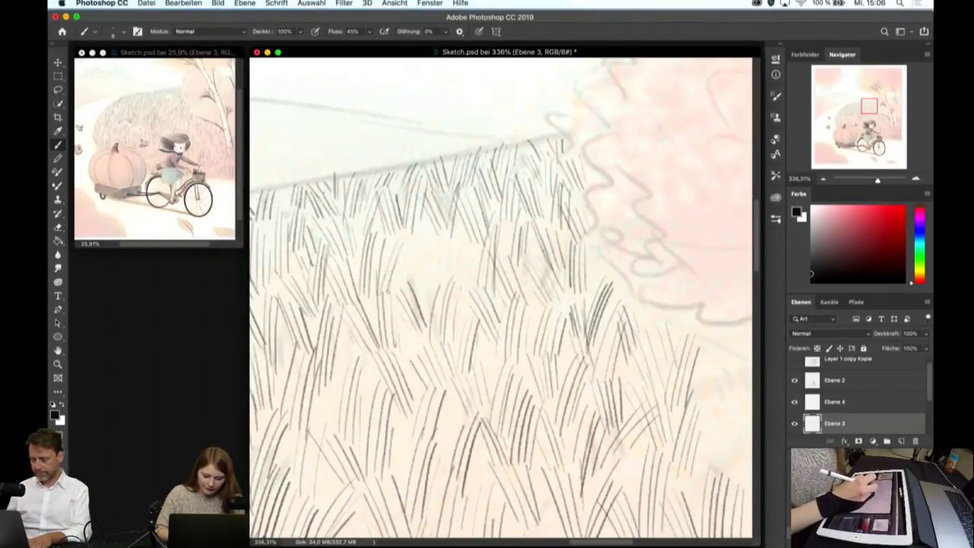
mouse_move(388, 296)
left_mouse_down()
mouse_move(411, 233)
mouse_move(420, 229)
mouse_move(427, 248)
left_mouse_up()
mouse_move(428, 289)
left_mouse_down()
mouse_move(444, 225)
mouse_move(460, 226)
left_mouse_up()
left_click_drag(460, 293, 469, 245)
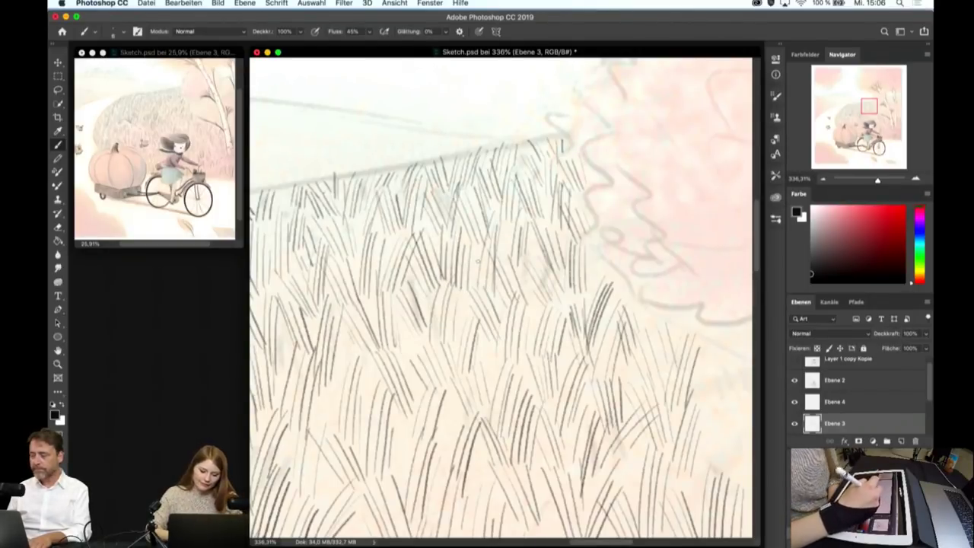
- Hatch grass below the pink foliage and in the field left of the birch
scroll(478, 261, "down", 5)
scroll(579, 251, "up", 4)
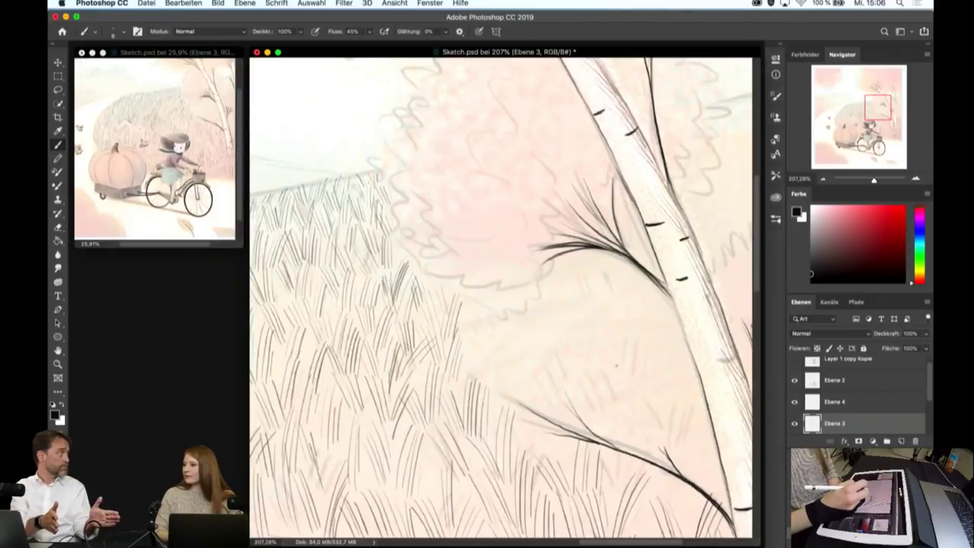
mouse_move(484, 295)
left_mouse_down()
mouse_move(466, 350)
mouse_move(455, 341)
left_mouse_up()
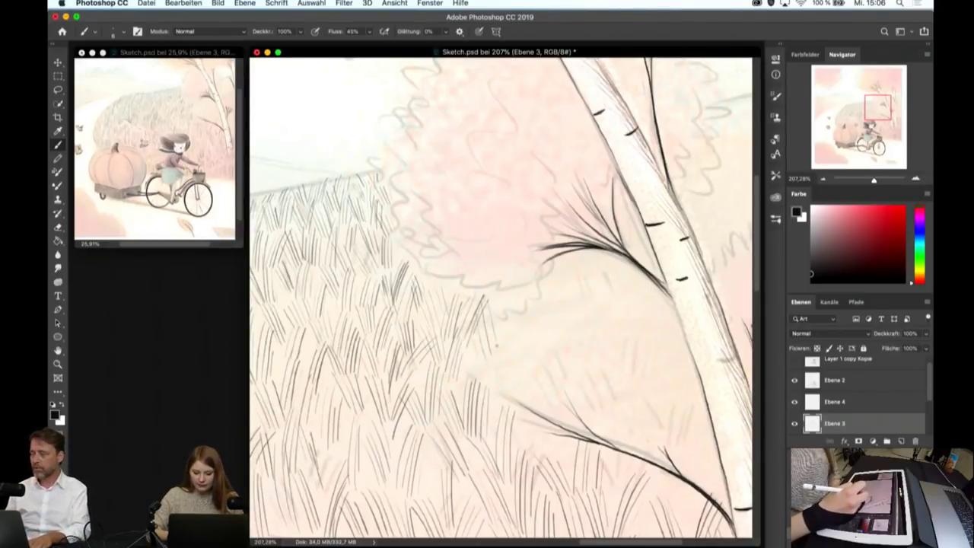
mouse_move(511, 356)
left_mouse_down()
mouse_move(496, 400)
mouse_move(513, 394)
left_mouse_up()
left_click_drag(516, 317, 512, 365)
left_click_drag(528, 314, 517, 370)
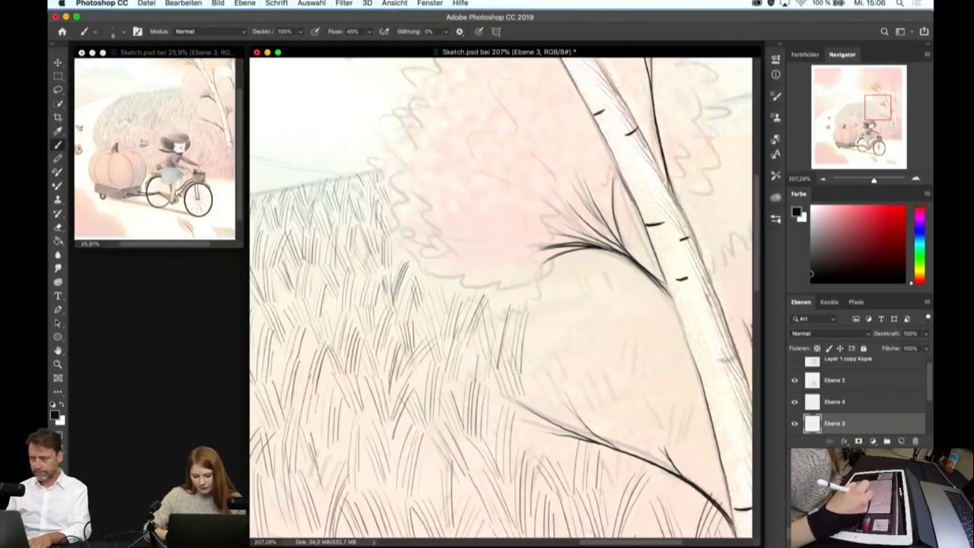
- Add grass blades toward the birch trunk and beside its branch
left_click_drag(553, 305, 548, 370)
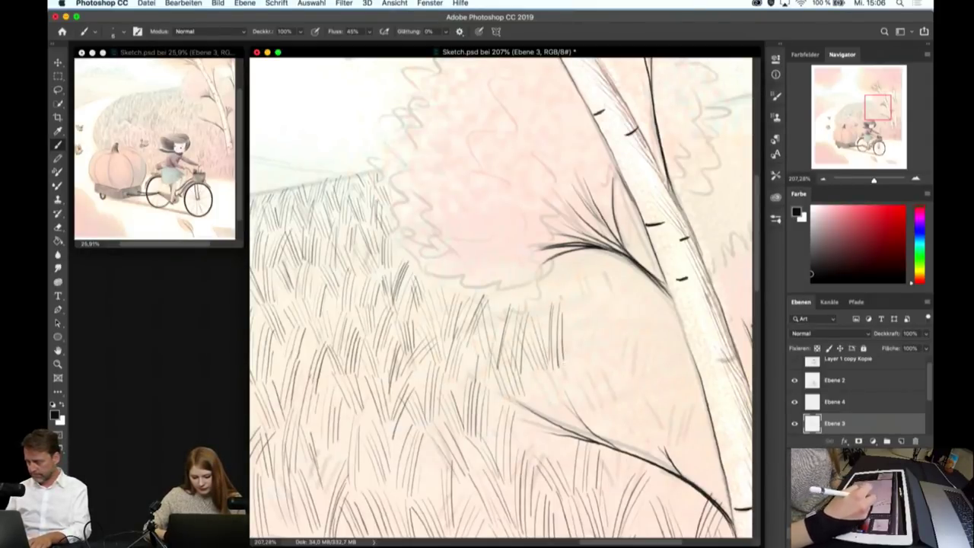
left_click_drag(576, 295, 560, 341)
left_click_drag(583, 299, 566, 334)
left_click_drag(590, 286, 585, 327)
mouse_move(596, 297)
left_mouse_down()
mouse_move(592, 329)
mouse_move(598, 307)
left_mouse_up()
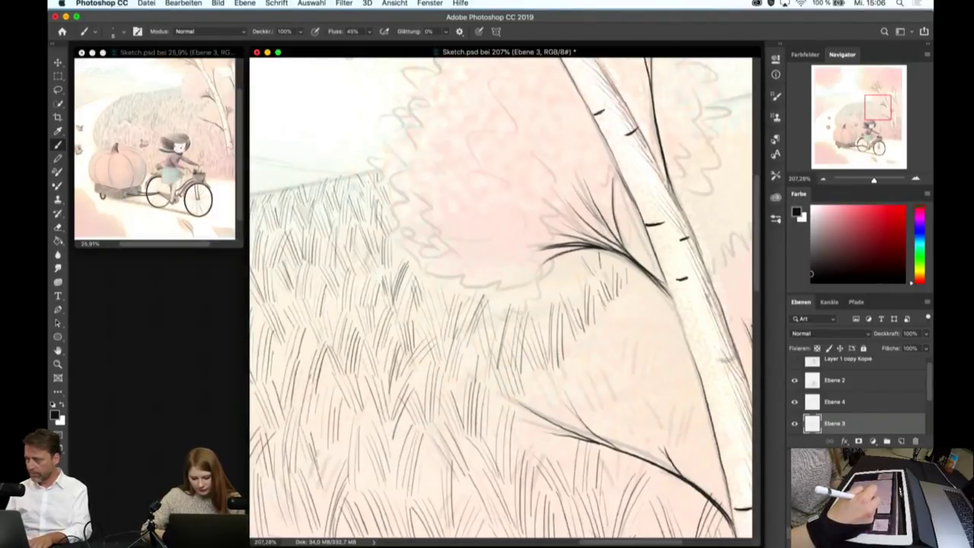
left_click_drag(604, 251, 599, 269)
mouse_move(656, 244)
left_mouse_down()
mouse_move(633, 277)
mouse_move(643, 267)
left_mouse_up()
left_click_drag(638, 210, 633, 248)
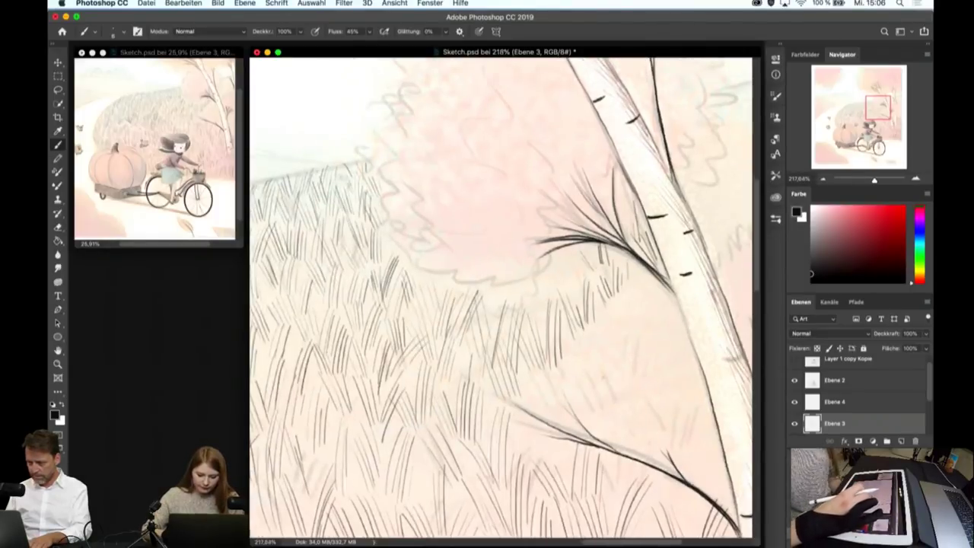
- Sketch grass beneath the birch branches and lower down by the trunk
scroll(602, 358, "up", 1)
left_click_drag(553, 261, 545, 281)
left_click_drag(558, 255, 551, 277)
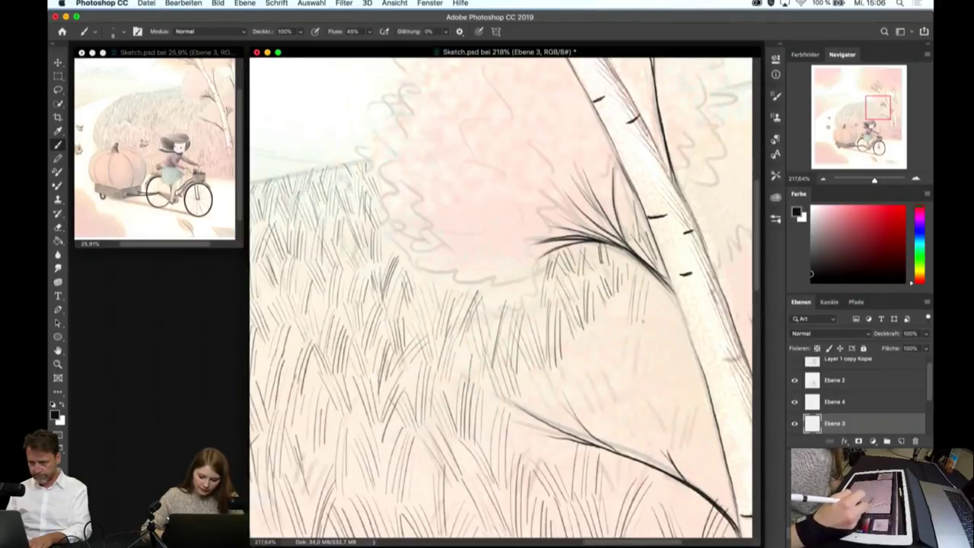
mouse_move(656, 296)
left_mouse_down()
mouse_move(647, 334)
mouse_move(660, 330)
mouse_move(638, 373)
left_mouse_up()
mouse_move(659, 325)
left_mouse_down()
mouse_move(650, 369)
mouse_move(662, 388)
left_mouse_up()
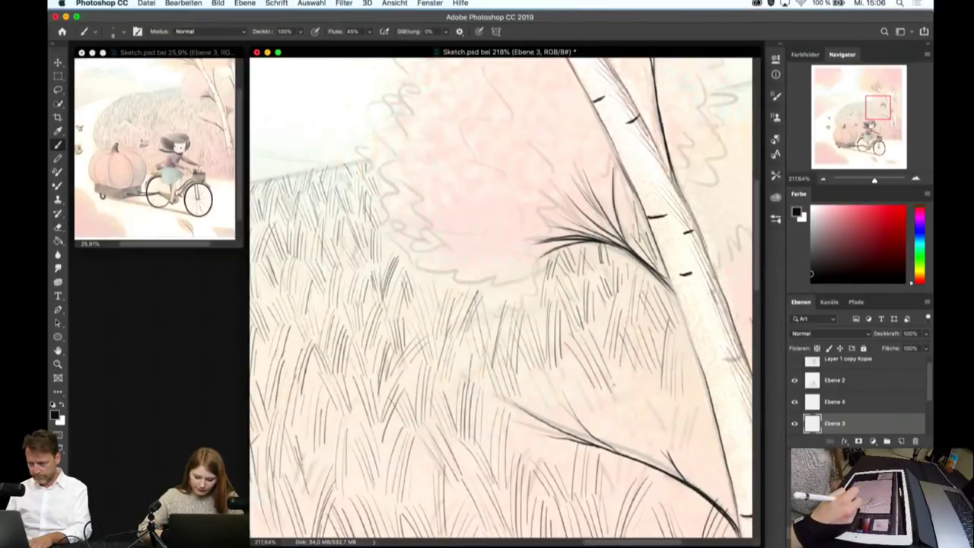
left_click_drag(659, 370, 644, 431)
left_click_drag(681, 389, 670, 438)
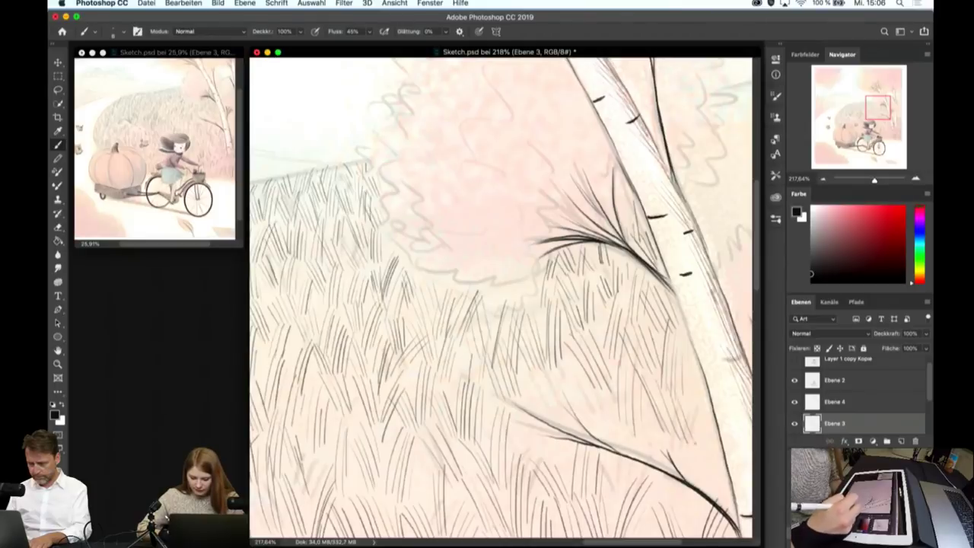
left_click_drag(691, 362, 683, 438)
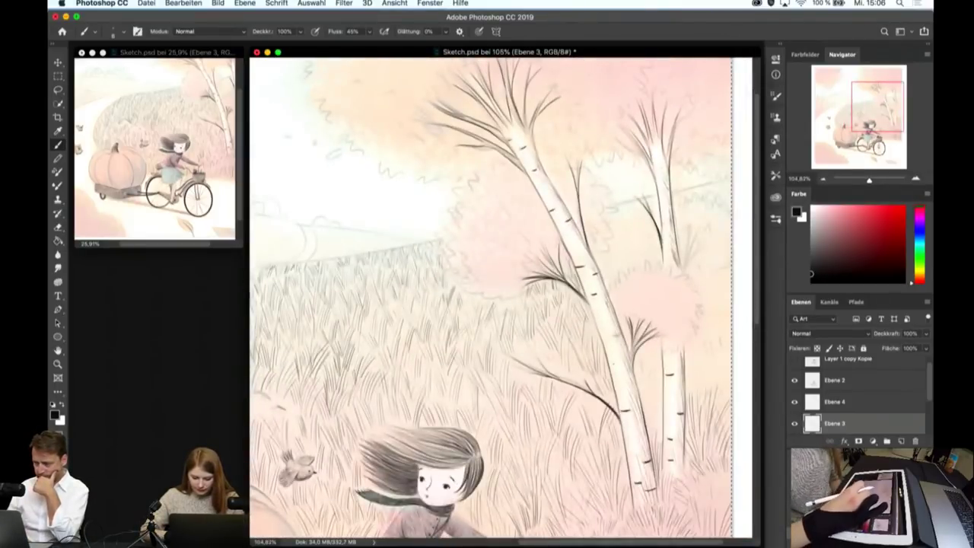
- Darken the hatching left of the trunk and fill more field strokes against it
left_click_drag(503, 297, 494, 355)
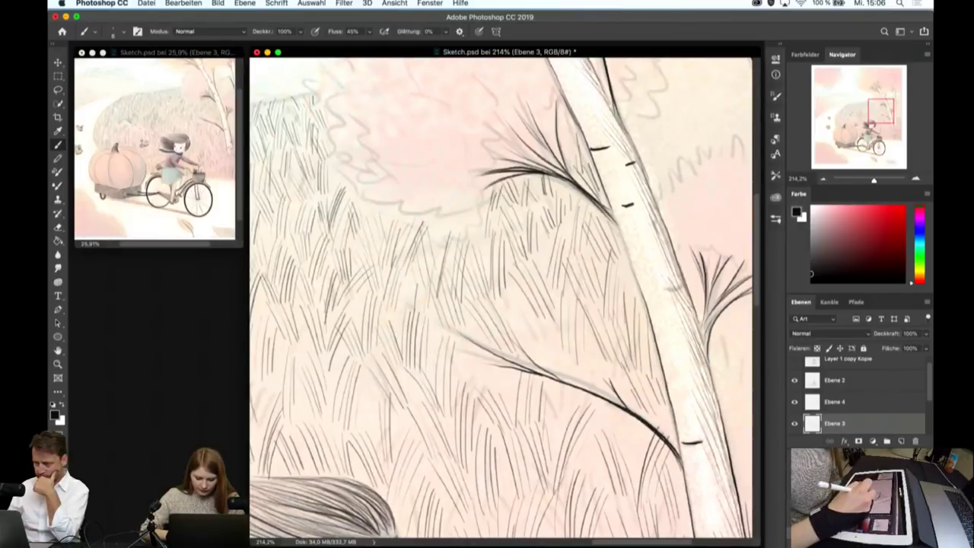
left_click_drag(537, 318, 529, 367)
left_click_drag(560, 335, 549, 376)
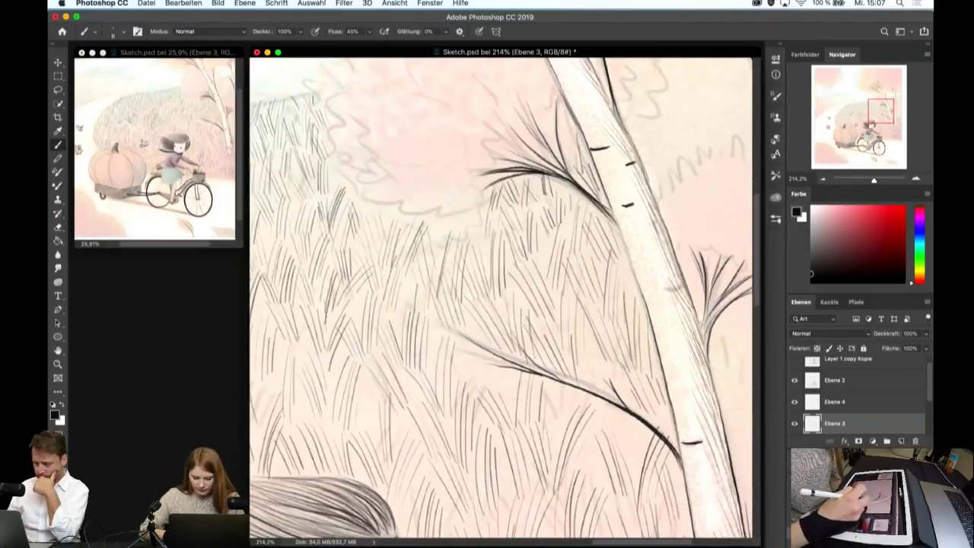
left_click_drag(586, 339, 580, 388)
left_click_drag(601, 350, 591, 399)
left_click_drag(478, 344, 462, 396)
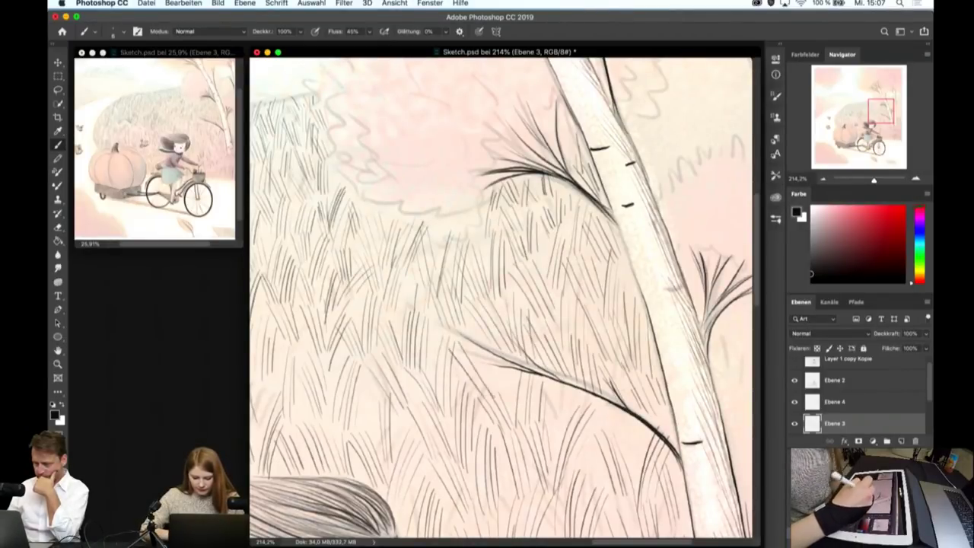
left_click_drag(502, 333, 487, 403)
- Hatch grass along the lower birch branch
left_click_drag(562, 387, 556, 442)
mouse_move(571, 379)
left_mouse_down()
mouse_move(568, 414)
mouse_move(597, 455)
left_mouse_up()
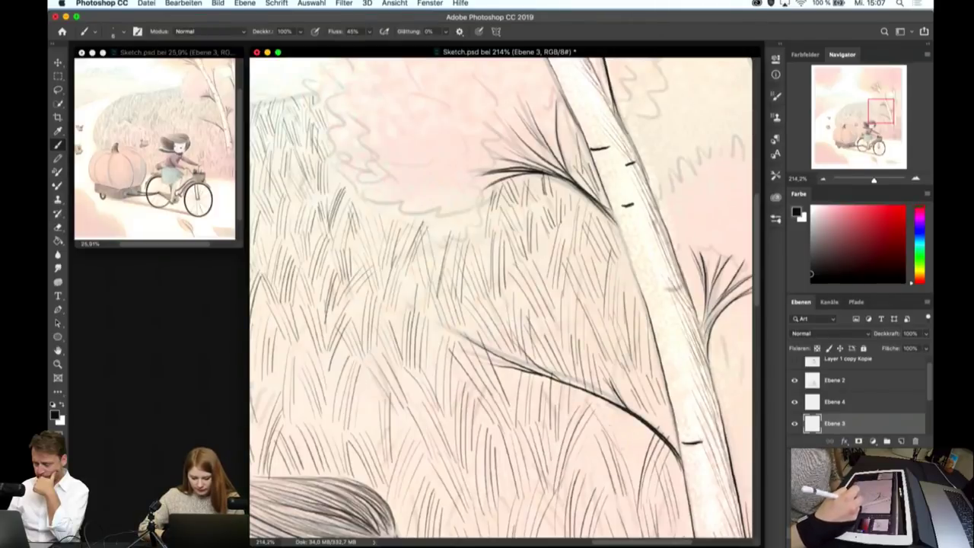
left_click_drag(631, 408, 612, 472)
left_click_drag(646, 423, 640, 456)
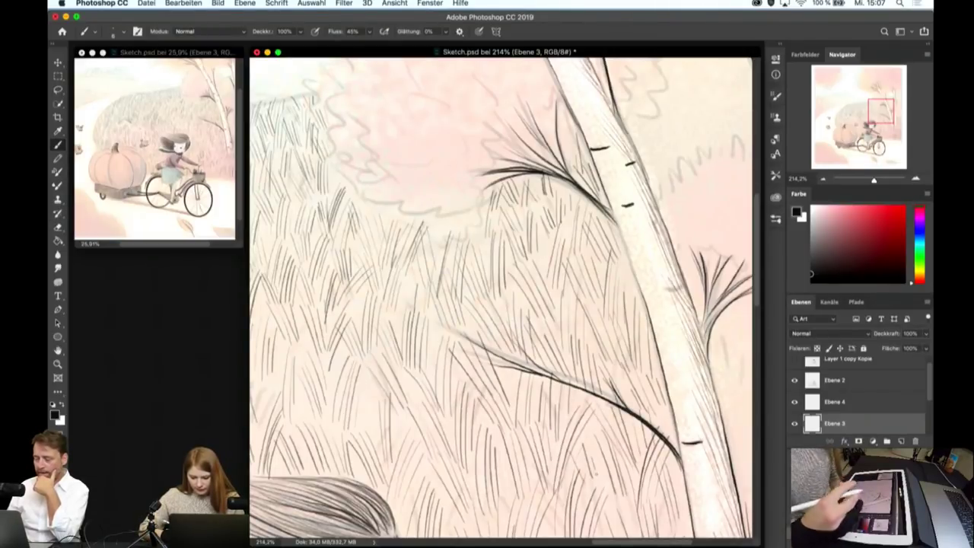
- Add grass strokes left of the thin birch and thin blades beside it
scroll(501, 297, "down", 2)
scroll(501, 297, "right", 2)
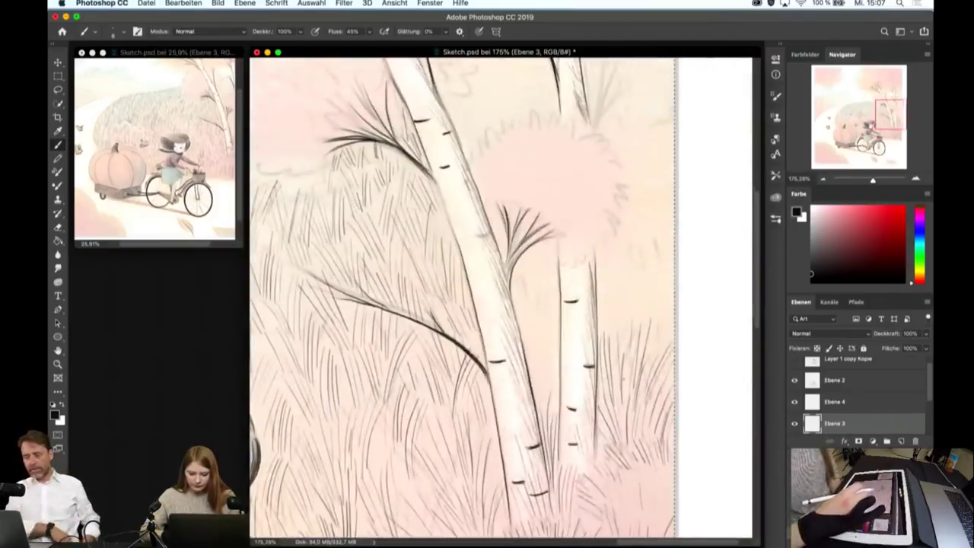
left_click_drag(549, 348, 543, 421)
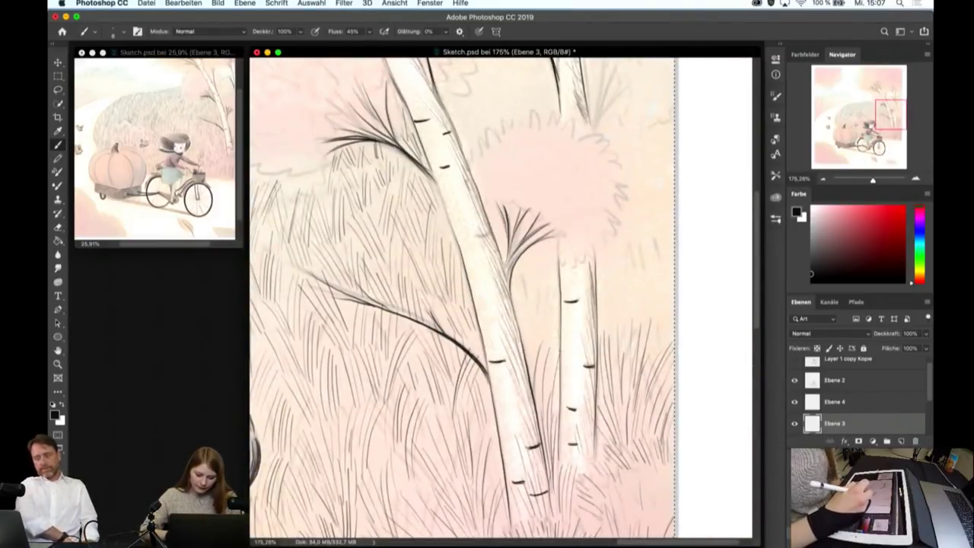
left_click_drag(543, 329, 530, 385)
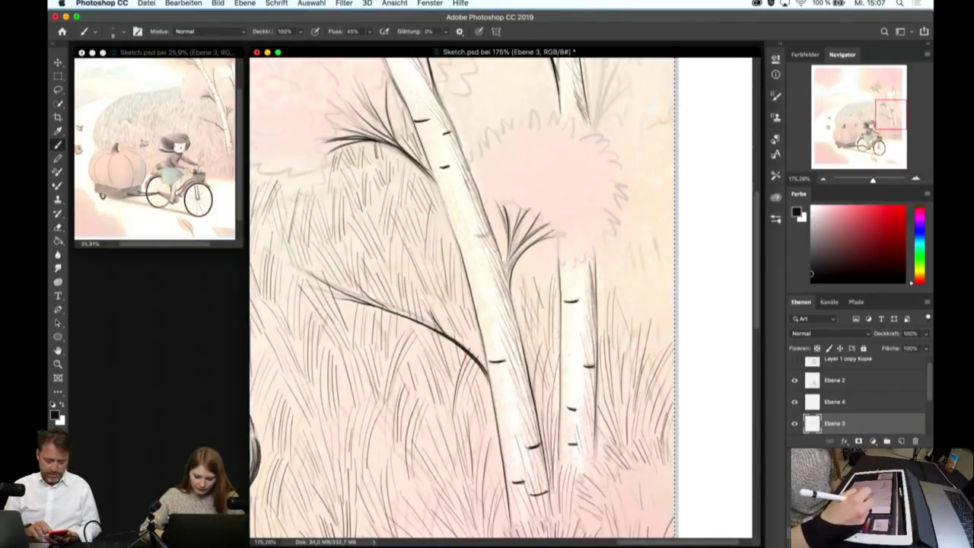
left_click_drag(649, 354, 650, 277)
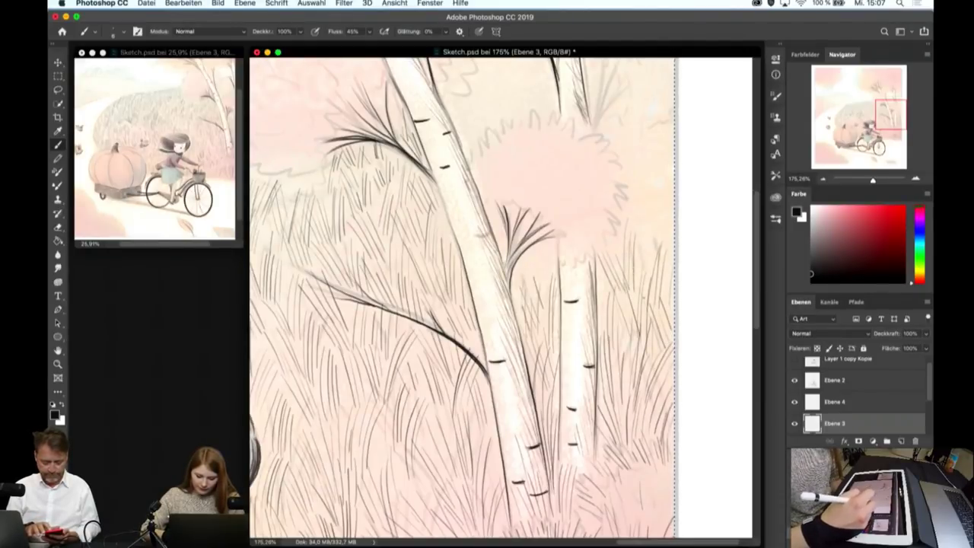
left_click_drag(630, 265, 647, 207)
left_click_drag(641, 248, 656, 209)
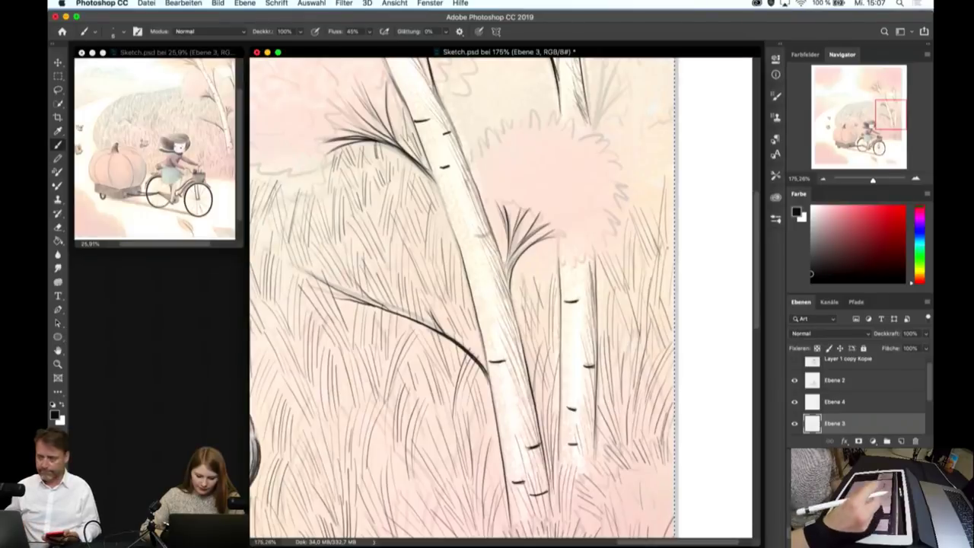
- Hatch fine grass blades around the thin birch
scroll(555, 284, "up", 5)
left_click_drag(505, 266, 532, 140)
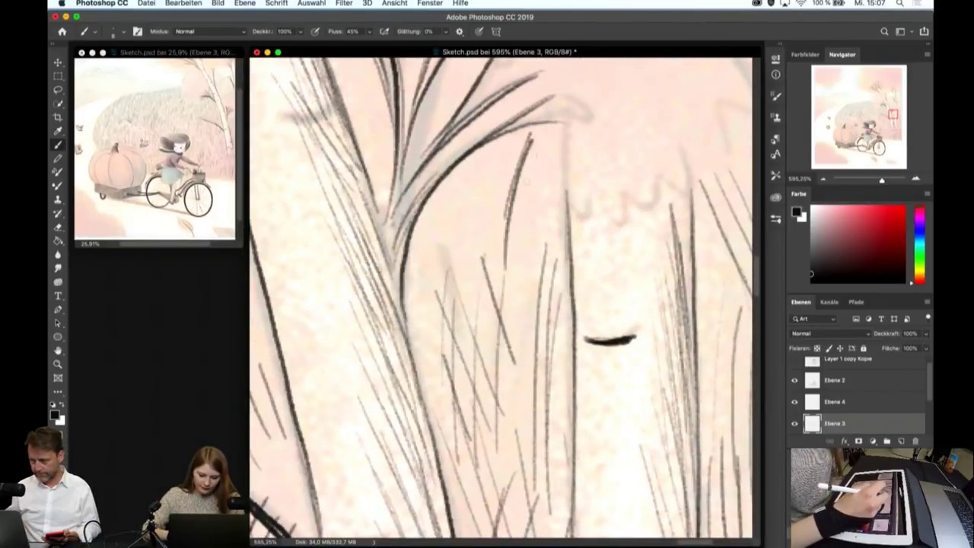
left_click_drag(532, 274, 545, 131)
left_click_drag(551, 259, 561, 155)
mouse_move(487, 268)
left_mouse_down()
mouse_move(460, 178)
mouse_move(483, 169)
left_mouse_up()
- Add more fine grass strokes beside the trunk, then zoom out to review
left_click_drag(502, 204, 494, 147)
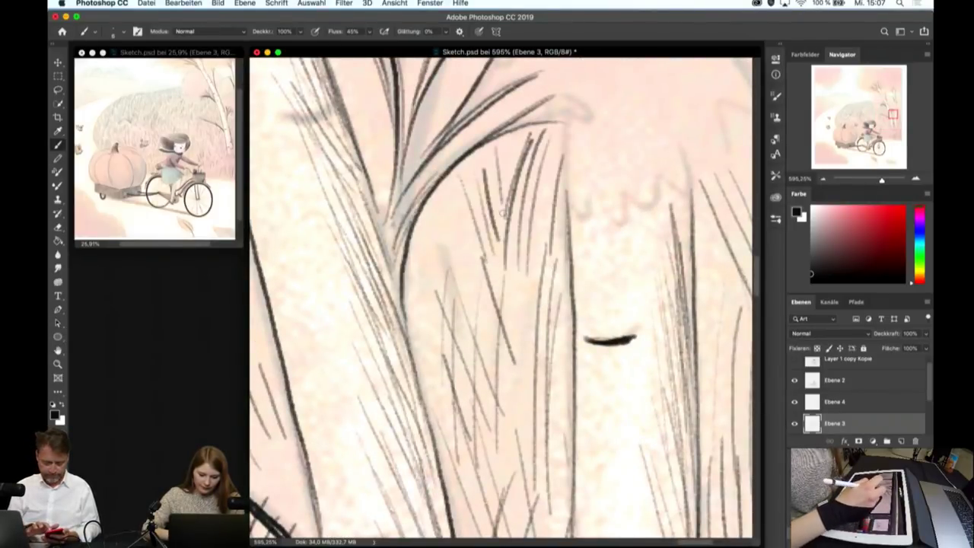
mouse_move(439, 298)
left_mouse_down()
mouse_move(449, 190)
mouse_move(457, 196)
left_mouse_up()
mouse_move(460, 312)
left_mouse_down()
mouse_move(467, 202)
mouse_move(469, 251)
left_mouse_up()
left_click_drag(417, 352, 423, 221)
scroll(430, 376, "down", 3)
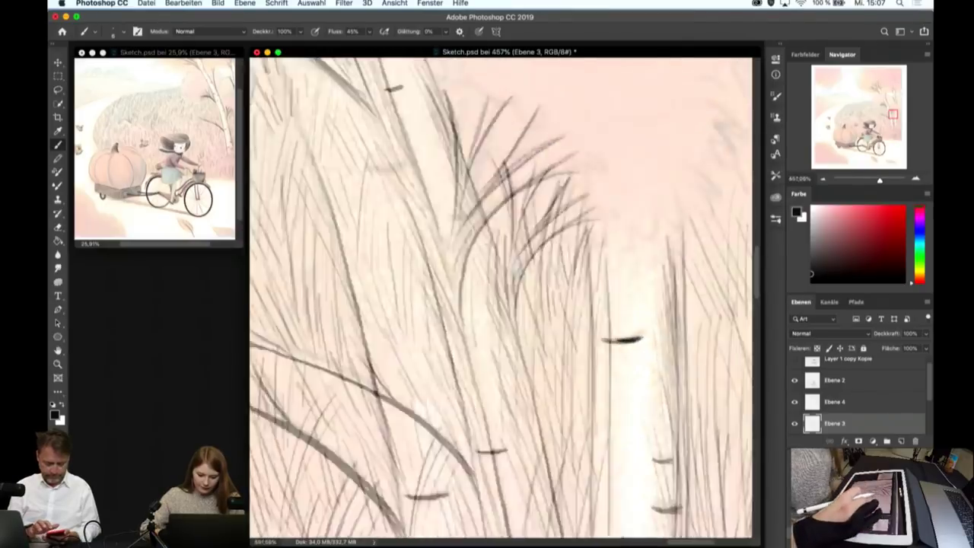
scroll(429, 376, "down", 2)
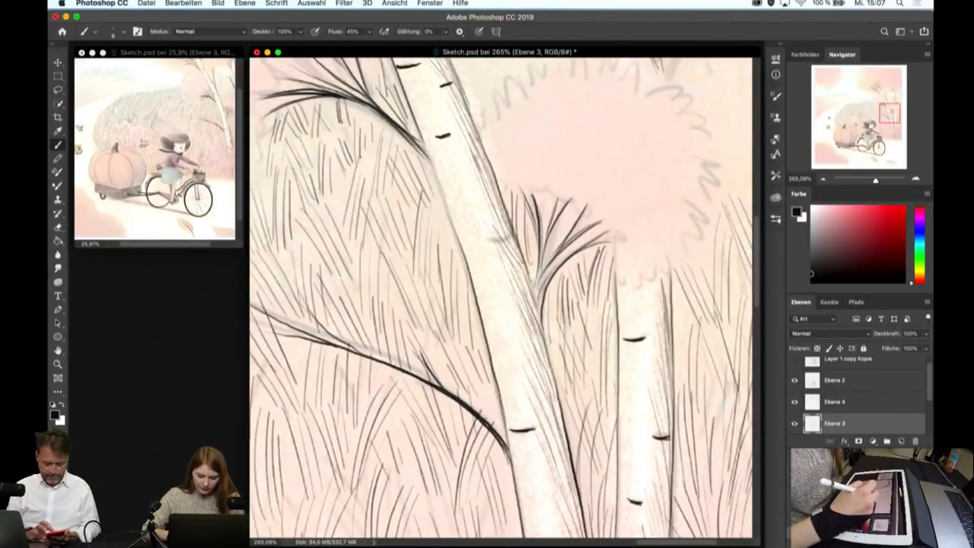
scroll(429, 376, "down", 2)
scroll(430, 376, "down", 1)
scroll(429, 376, "down", 3)
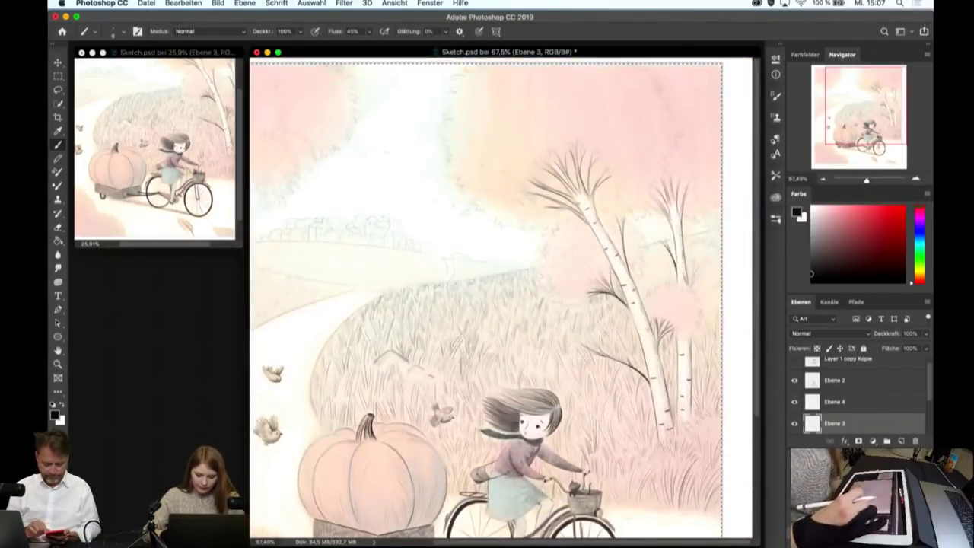
- Zoom in and hatch vertical grass blades right of the pink bush
scroll(685, 308, "up", 3)
scroll(685, 308, "up", 2)
left_click_drag(524, 220, 502, 319)
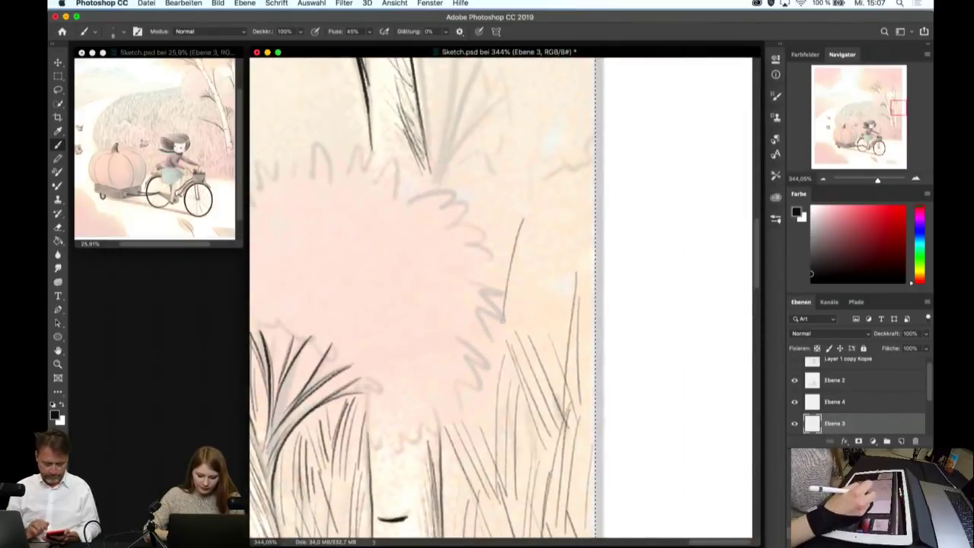
left_click_drag(526, 242, 539, 335)
mouse_move(533, 198)
left_mouse_down()
mouse_move(554, 313)
mouse_move(570, 298)
left_mouse_up()
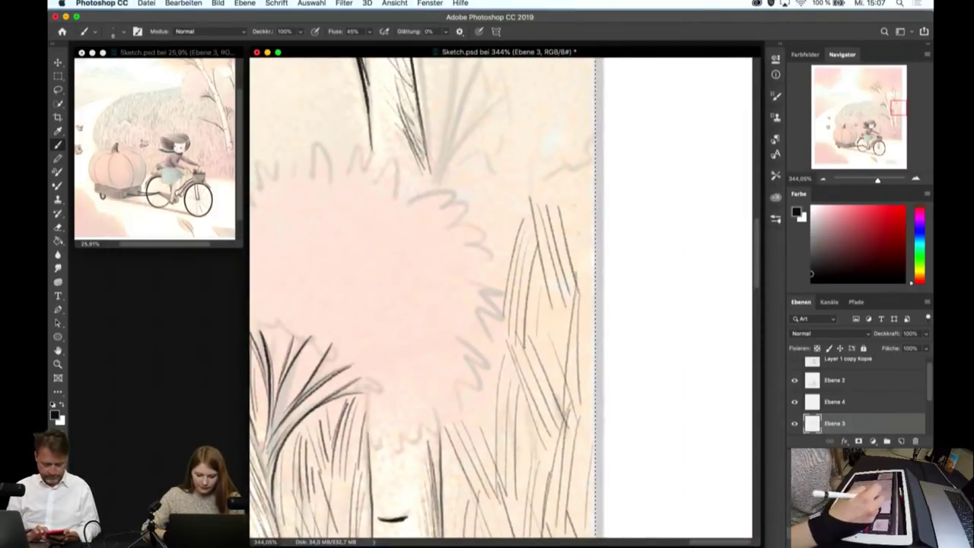
left_click_drag(582, 202, 593, 274)
mouse_move(484, 197)
left_mouse_down()
mouse_move(480, 262)
mouse_move(498, 267)
left_mouse_up()
left_click_drag(510, 197, 506, 269)
left_click_drag(531, 254, 526, 332)
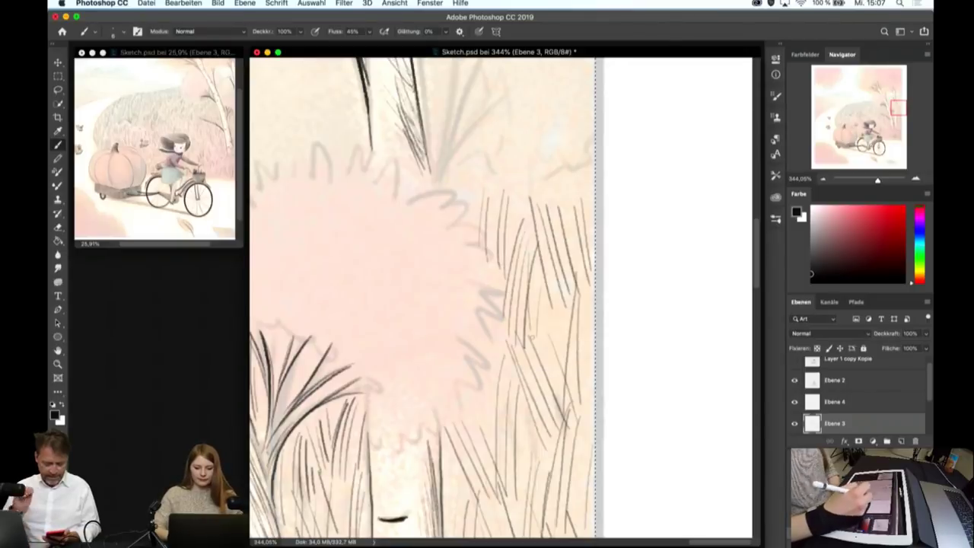
- Hatch grass behind the pink bush between the birch trunks
scroll(495, 305, "down", 5)
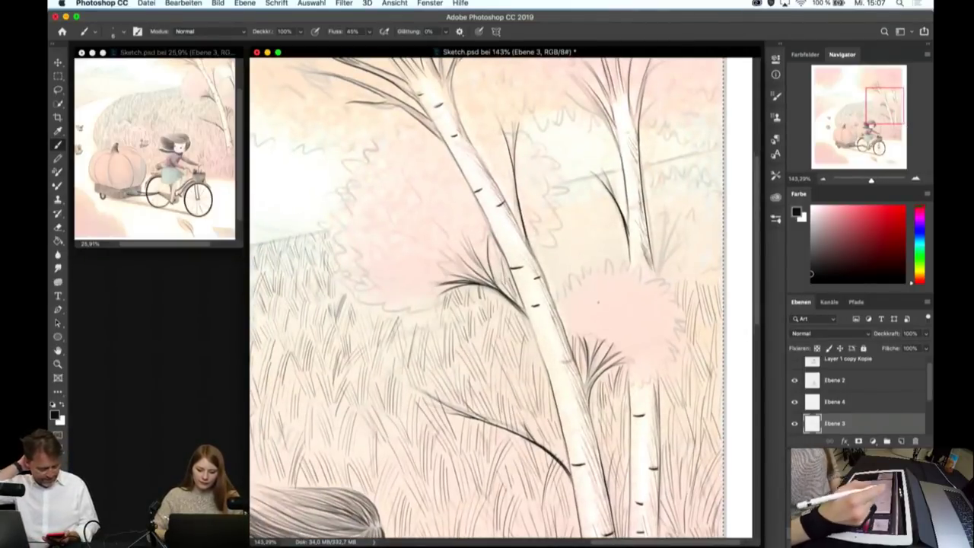
scroll(494, 304, "up", 1)
scroll(652, 282, "up", 3)
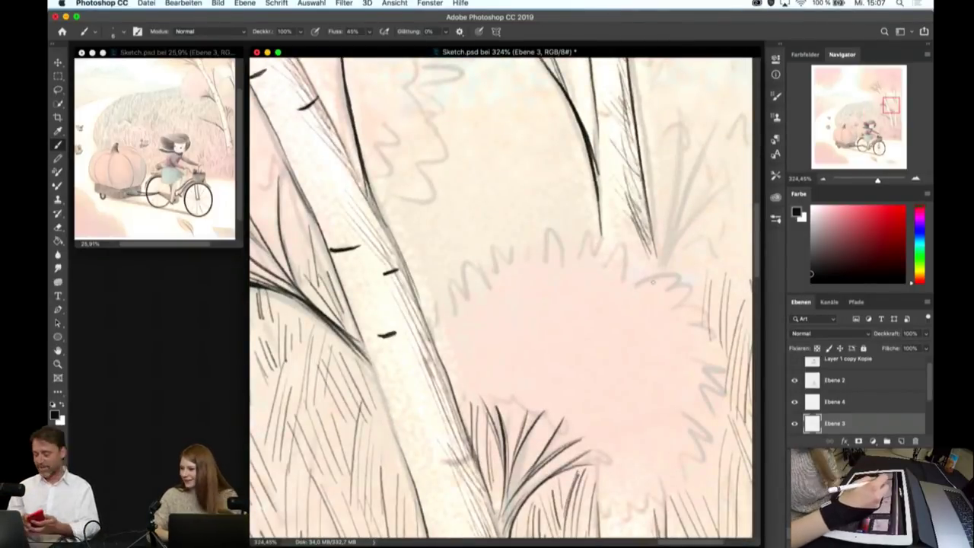
mouse_move(417, 217)
left_mouse_down()
mouse_move(416, 247)
mouse_move(403, 258)
left_mouse_up()
mouse_move(424, 221)
left_mouse_down()
mouse_move(426, 267)
mouse_move(435, 256)
left_mouse_up()
mouse_move(442, 225)
left_mouse_down()
mouse_move(446, 259)
mouse_move(424, 305)
left_mouse_up()
left_click_drag(449, 259, 442, 210)
left_click_drag(466, 263, 478, 195)
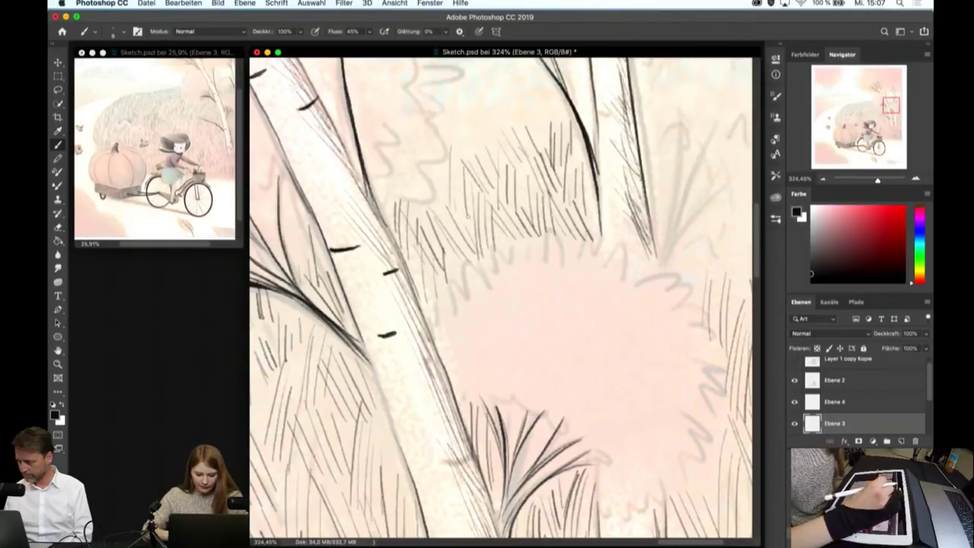
- Add short hatch strokes above the pink bush in the grass patch
scroll(468, 216, "up", 5)
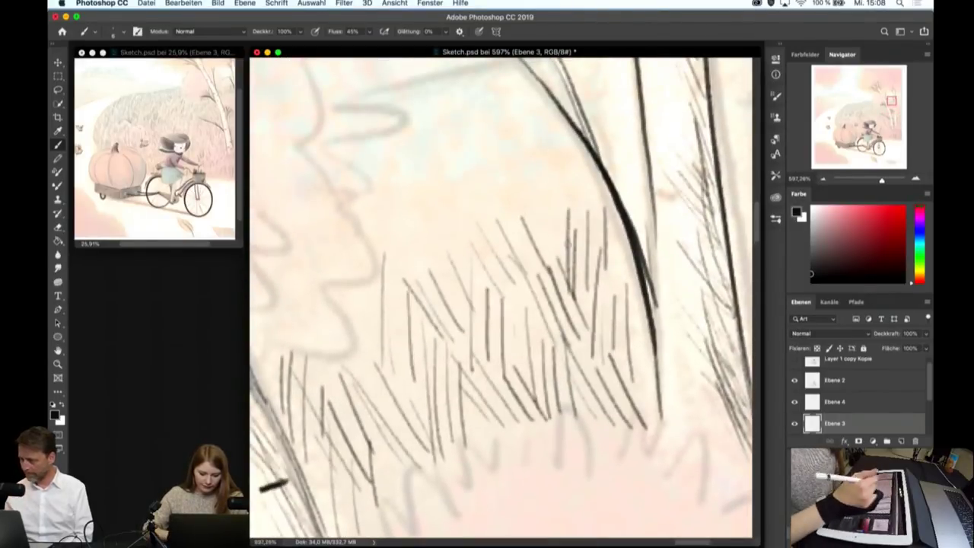
left_click_drag(378, 184, 366, 221)
mouse_move(386, 187)
left_mouse_down()
mouse_move(374, 218)
mouse_move(388, 213)
left_mouse_up()
left_click_drag(401, 190, 420, 242)
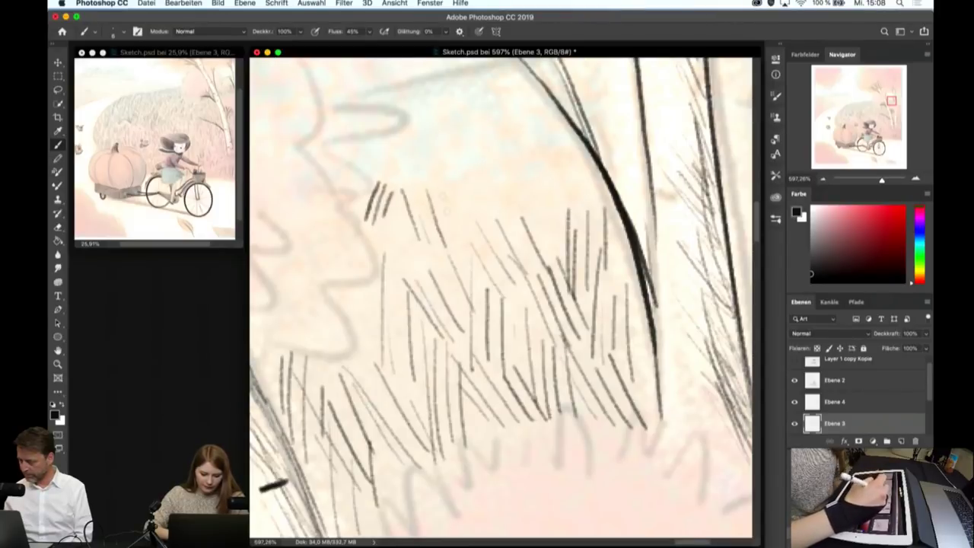
left_click_drag(445, 191, 456, 243)
left_click_drag(466, 190, 461, 242)
- Extend hatching toward the dark branch and thicken the patch with diagonal strokes
left_click_drag(500, 184, 510, 223)
left_click_drag(513, 189, 537, 240)
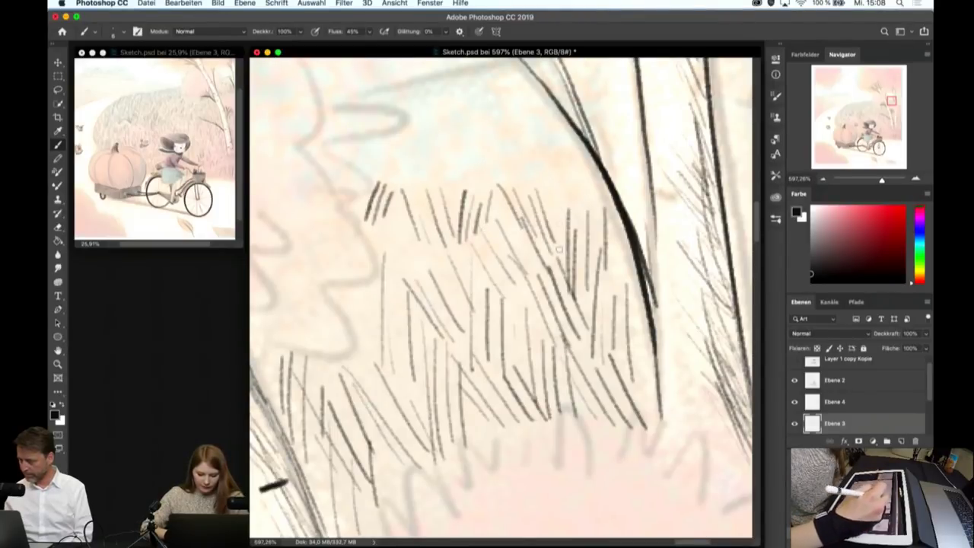
left_click_drag(562, 181, 559, 233)
left_click_drag(568, 186, 568, 235)
left_click_drag(579, 194, 582, 240)
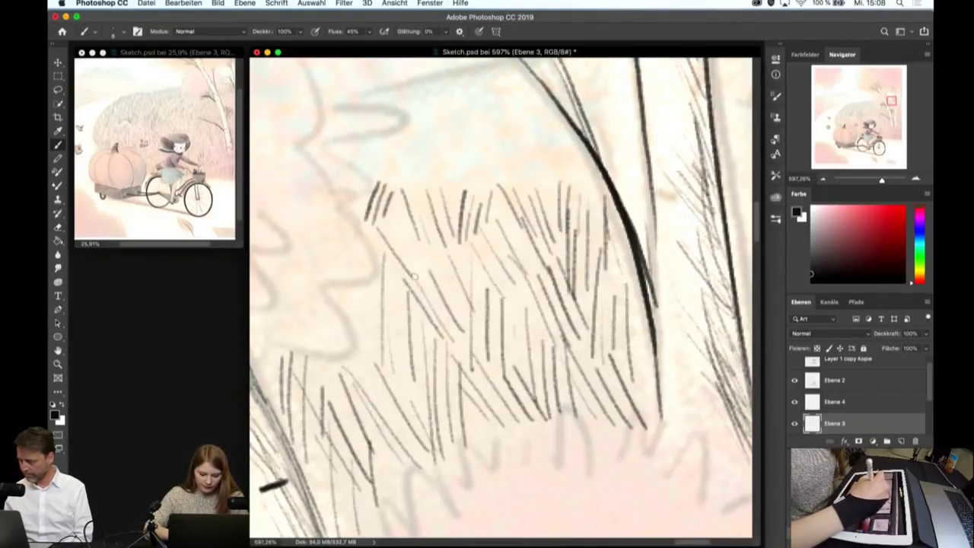
left_click_drag(381, 214, 427, 277)
left_click_drag(399, 222, 440, 275)
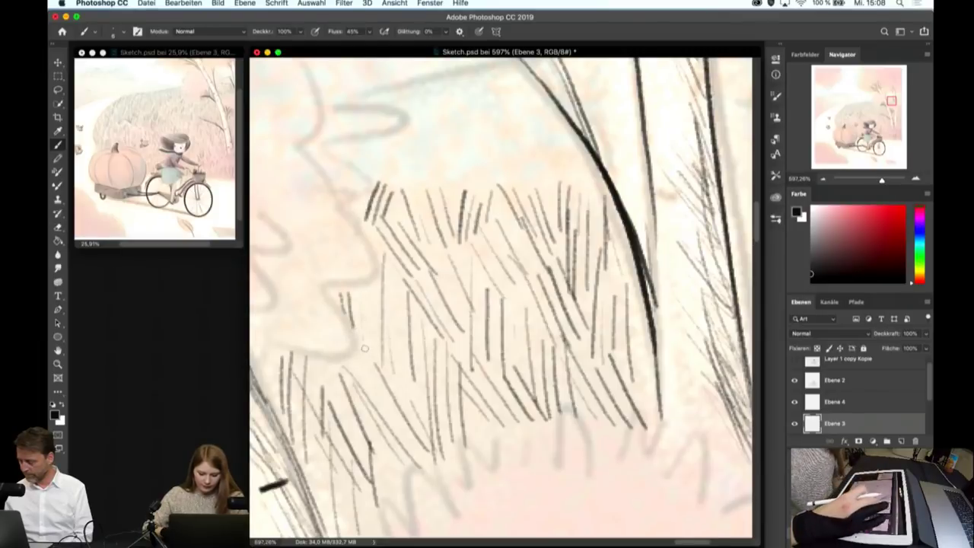
scroll(365, 348, "down", 5)
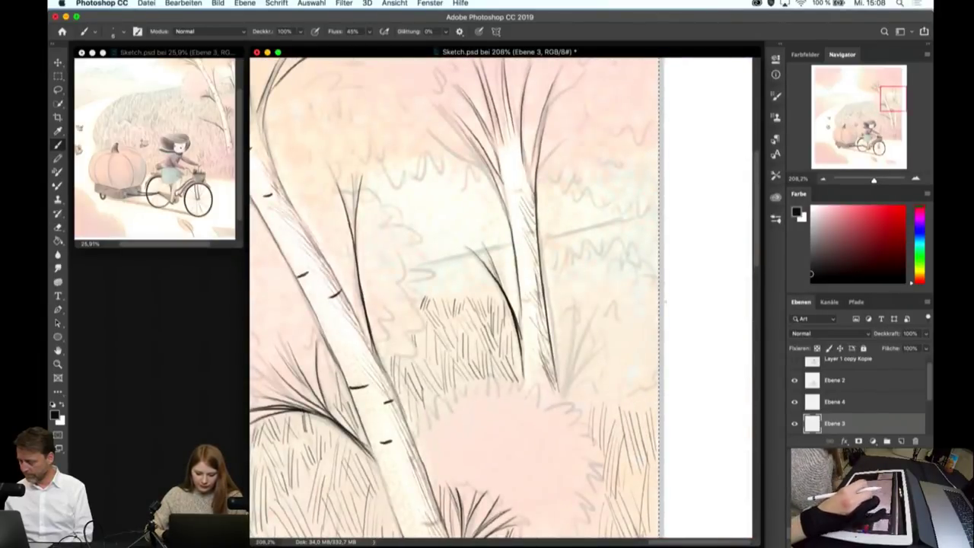
- Zoom in and lay the first fine pencil hatch strokes on the grass tuft
scroll(502, 320, "up", 2)
scroll(502, 319, "up", 1)
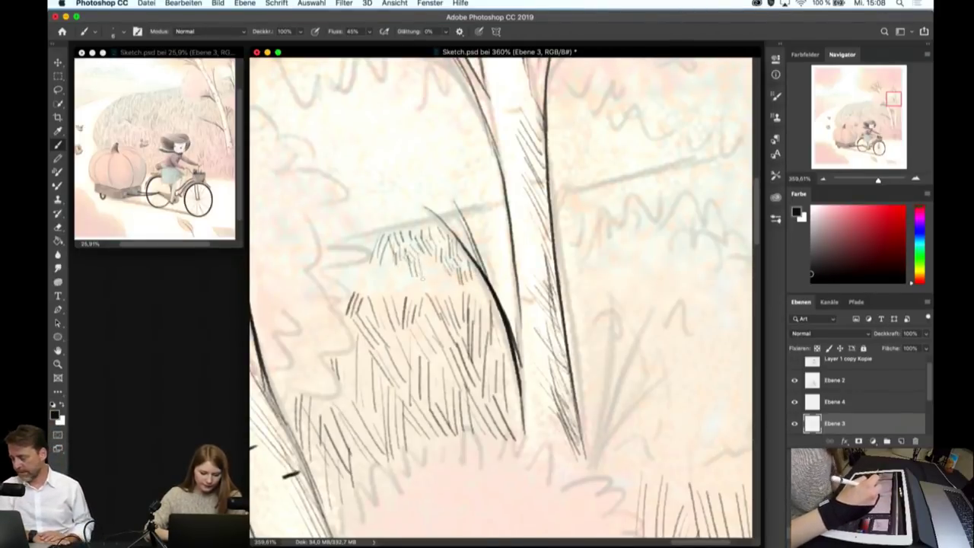
left_click_drag(430, 242, 421, 274)
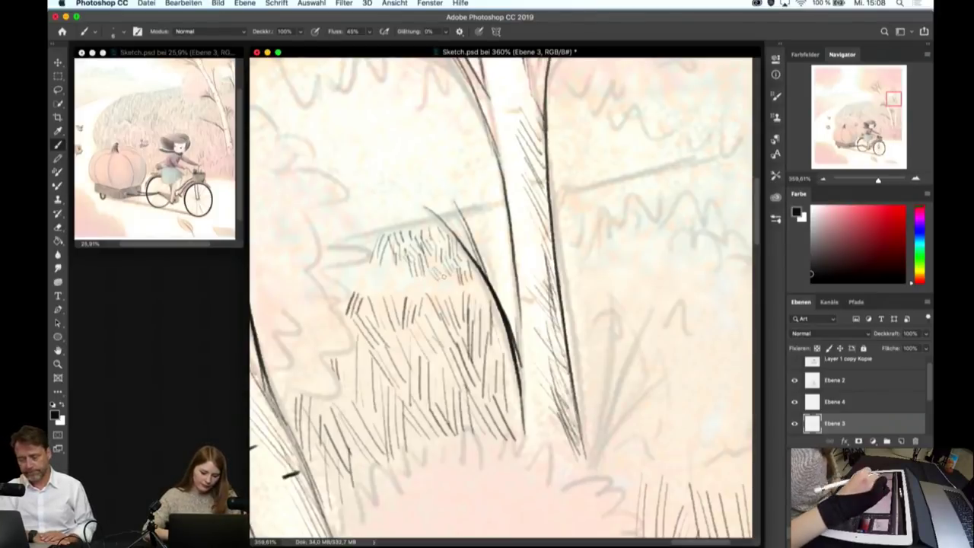
scroll(455, 274, "up", 5)
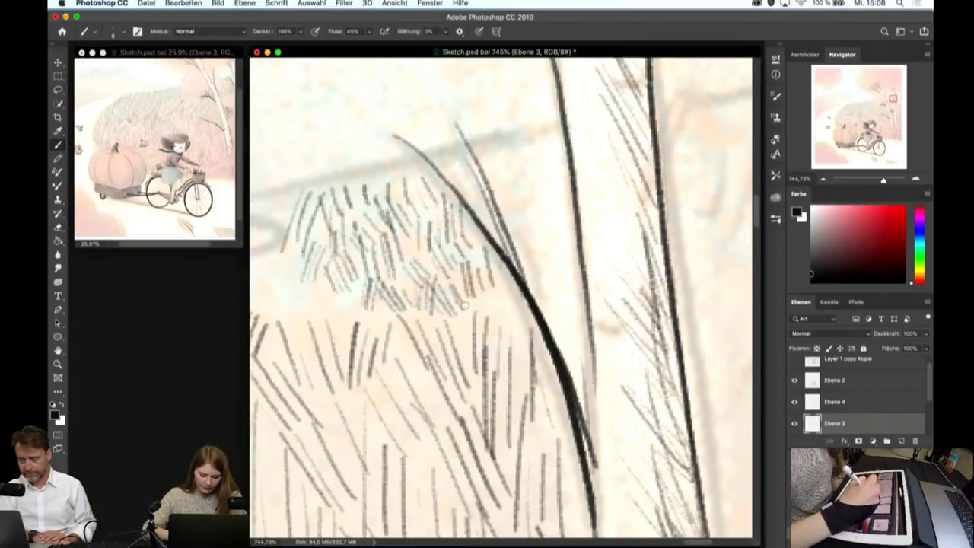
left_click_drag(482, 276, 490, 320)
left_click_drag(494, 274, 501, 318)
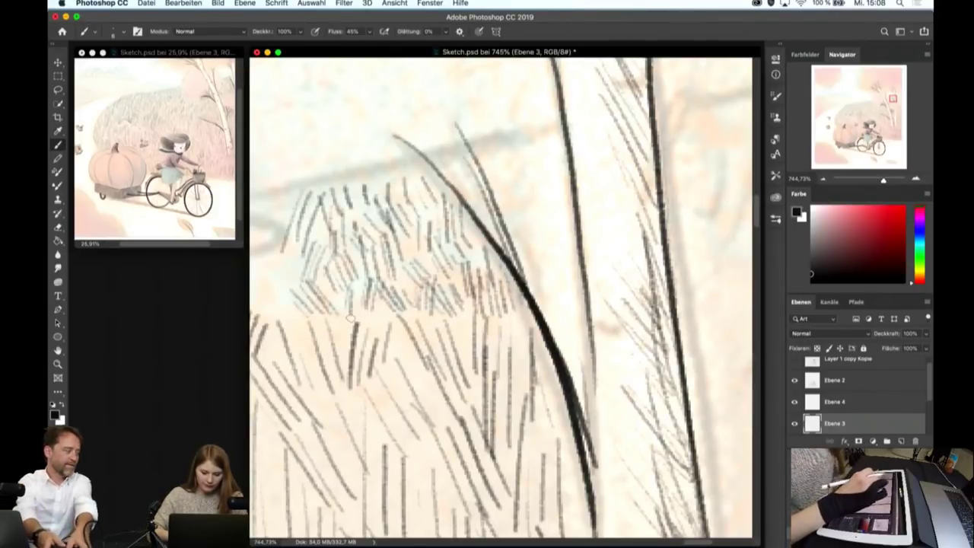
- Fan short hatch strokes beside the tuft, extending right toward the existing texture
scroll(380, 312, "down", 3)
scroll(416, 298, "up", 1)
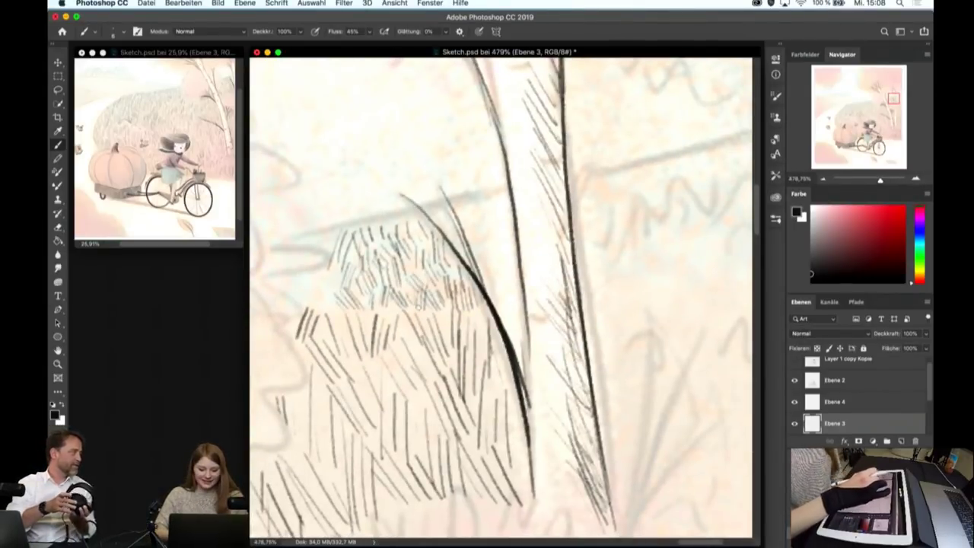
scroll(416, 299, "up", 2)
scroll(415, 297, "left", 5)
mouse_move(420, 278)
left_mouse_down()
mouse_move(423, 297)
mouse_move(470, 323)
left_mouse_up()
left_click_drag(463, 274, 484, 324)
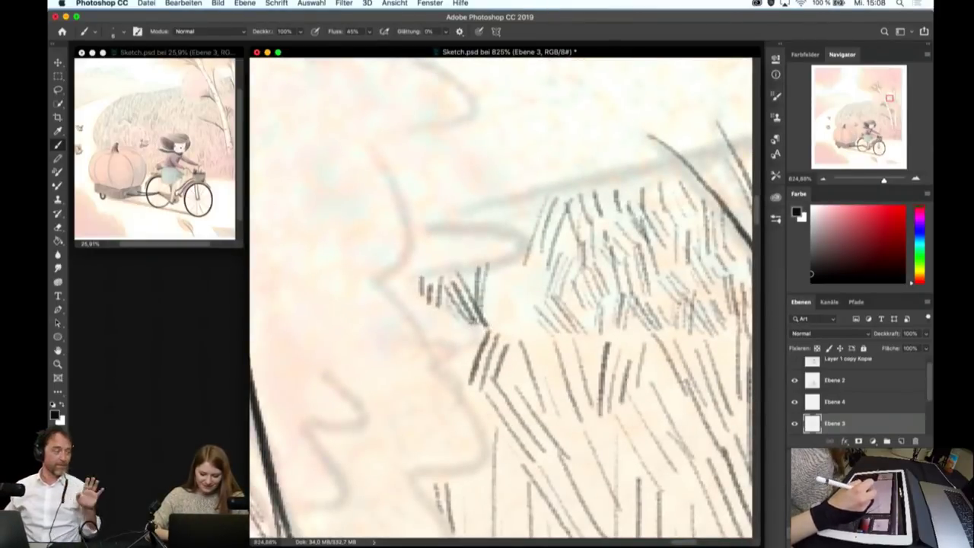
mouse_move(493, 268)
left_mouse_down()
mouse_move(489, 323)
mouse_move(509, 331)
left_mouse_up()
left_click_drag(537, 256, 529, 309)
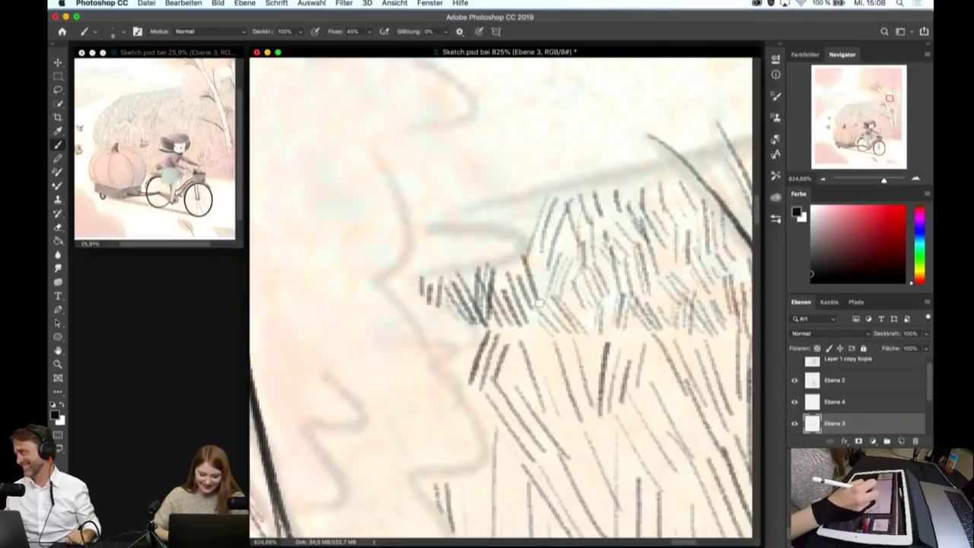
- Hatch the top and upper right of the tuft, then re-centre it beside the trunk
left_click_drag(473, 225, 479, 212)
left_click_drag(483, 224, 491, 207)
left_click_drag(493, 220, 509, 199)
left_click_drag(536, 225, 529, 189)
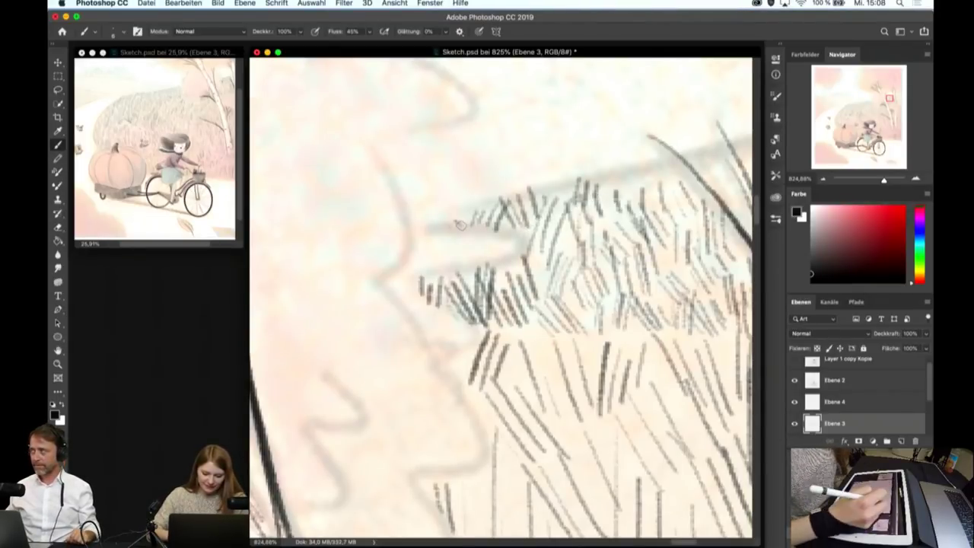
mouse_move(638, 169)
left_mouse_down()
mouse_move(629, 202)
mouse_move(644, 198)
left_mouse_up()
left_click_drag(674, 169, 668, 192)
left_click_drag(691, 160, 682, 191)
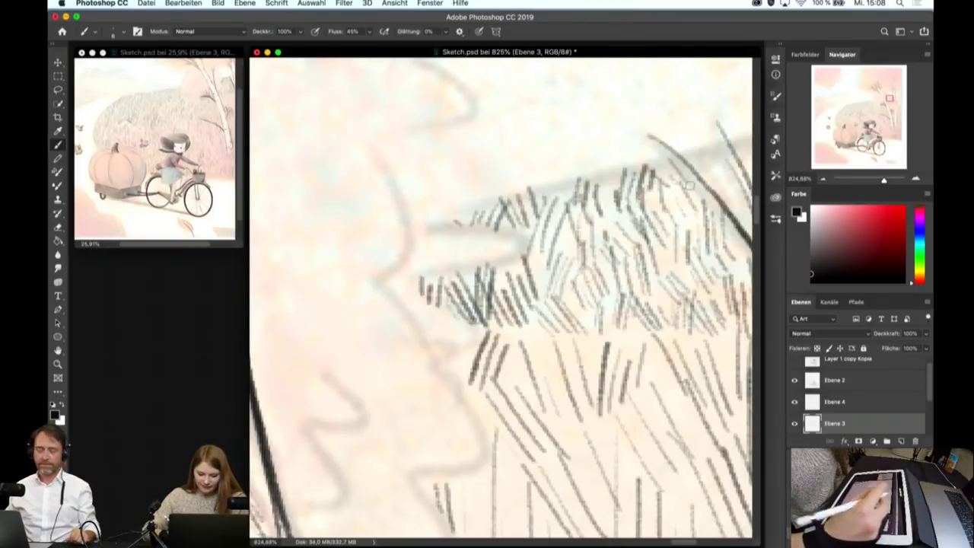
scroll(707, 289, "down", 3)
left_click_drag(708, 304, 487, 319)
left_click_drag(461, 229, 579, 427)
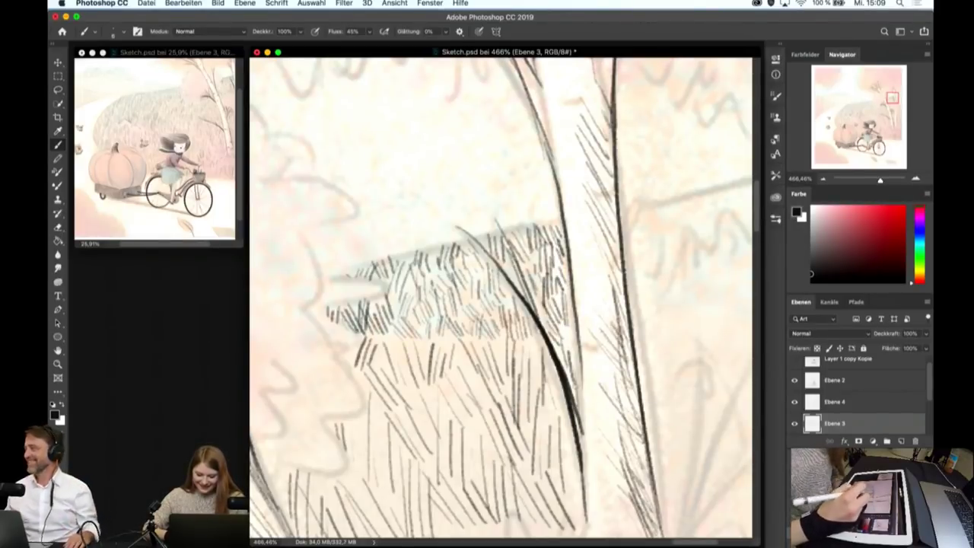
- Zoom in on the right edge and start short hatching along the faint field line
scroll(569, 344, "up", 1)
scroll(569, 344, "up", 1)
scroll(502, 297, "right", 5)
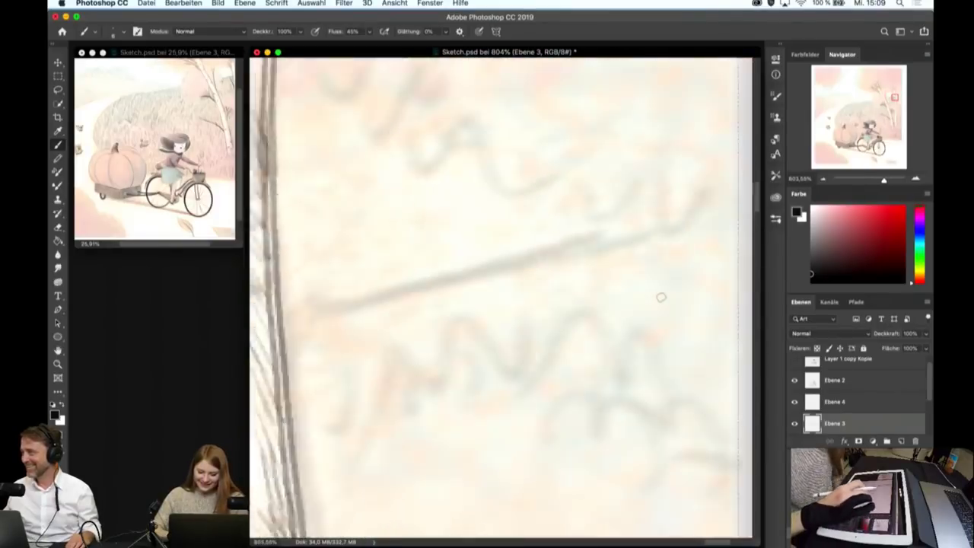
mouse_move(313, 303)
left_mouse_down()
mouse_move(317, 326)
mouse_move(358, 329)
left_mouse_up()
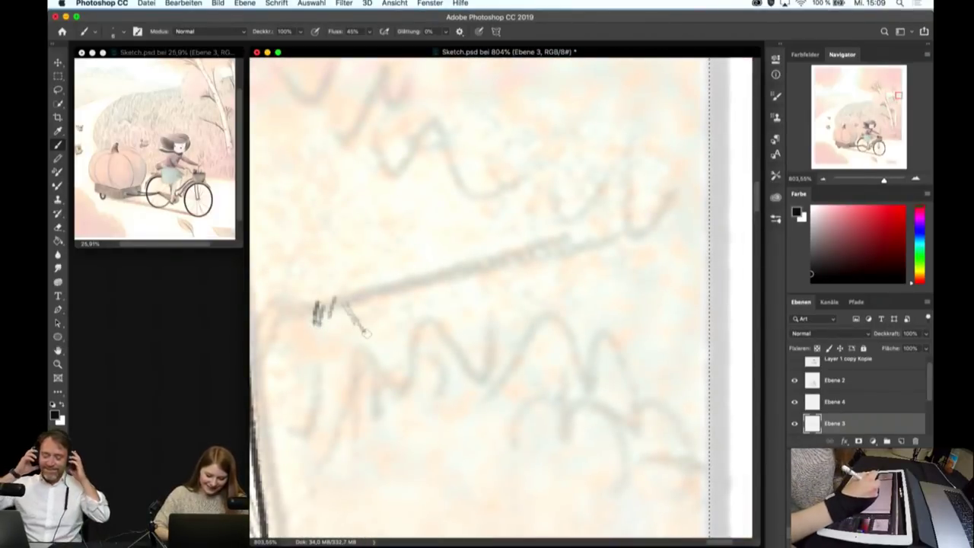
mouse_move(363, 295)
left_mouse_down()
mouse_move(375, 321)
mouse_move(439, 317)
left_mouse_up()
left_click_drag(436, 288, 451, 312)
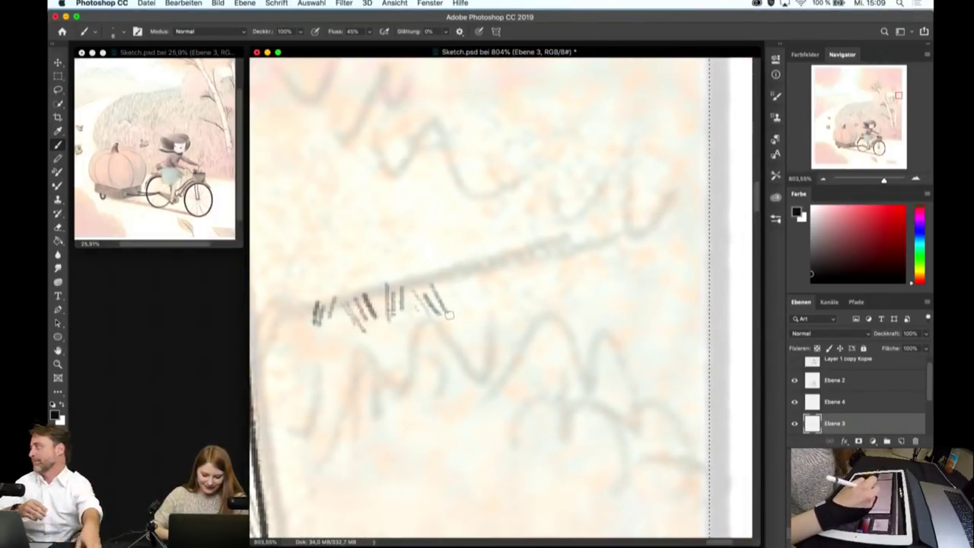
mouse_move(457, 268)
left_mouse_down()
mouse_move(457, 301)
mouse_move(469, 299)
left_mouse_up()
left_click_drag(478, 267, 478, 295)
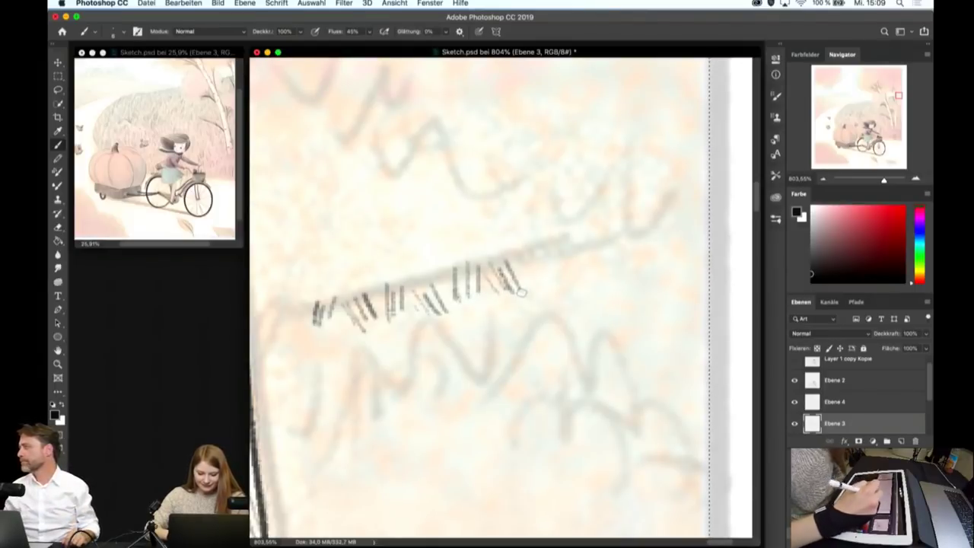
- Continue vertical hatch strokes to the line's right end and down the canvas edge
left_click_drag(521, 256, 523, 295)
left_click_drag(529, 258, 530, 292)
left_click_drag(542, 250, 545, 288)
mouse_move(554, 241)
left_mouse_down()
mouse_move(559, 283)
mouse_move(569, 280)
left_mouse_up()
mouse_move(572, 247)
left_mouse_down()
mouse_move(577, 277)
mouse_move(594, 279)
left_mouse_up()
left_click_drag(603, 246, 618, 278)
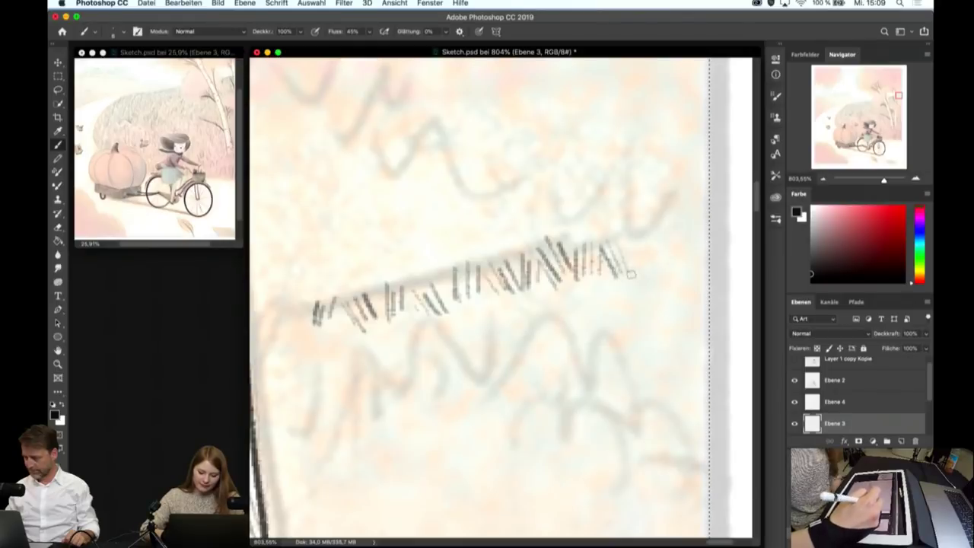
mouse_move(646, 239)
left_mouse_down()
mouse_move(652, 278)
mouse_move(667, 277)
left_mouse_up()
mouse_move(674, 233)
left_mouse_down()
mouse_move(680, 269)
mouse_move(695, 263)
mouse_move(685, 310)
left_mouse_up()
mouse_move(682, 266)
left_mouse_down()
mouse_move(700, 321)
mouse_move(696, 355)
left_mouse_up()
- Add diagonal hatching below the line's right end near the canvas edge
left_click_drag(630, 308, 649, 332)
left_click_drag(624, 281, 649, 332)
mouse_move(644, 275)
left_mouse_down()
mouse_move(667, 325)
mouse_move(665, 368)
left_mouse_up()
left_click_drag(659, 321, 669, 370)
left_click_drag(671, 323, 699, 410)
left_click_drag(694, 352, 705, 408)
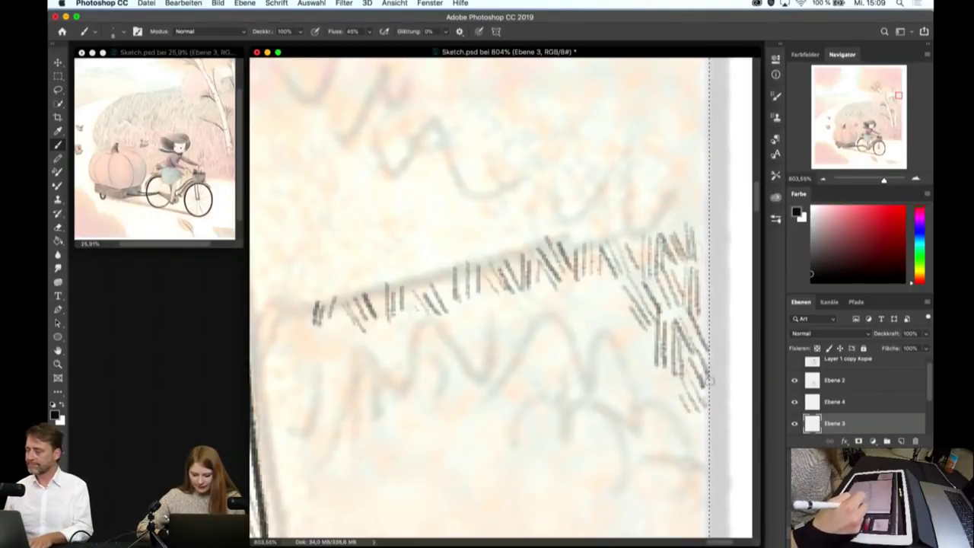
left_click_drag(634, 323, 647, 385)
- Densify the hatching back along the line, filling gaps through to its left part
mouse_move(569, 276)
left_mouse_down()
mouse_move(594, 315)
mouse_move(610, 315)
mouse_move(594, 341)
left_mouse_up()
left_click_drag(603, 303, 612, 338)
left_click_drag(620, 316, 628, 347)
left_click_drag(539, 268, 542, 320)
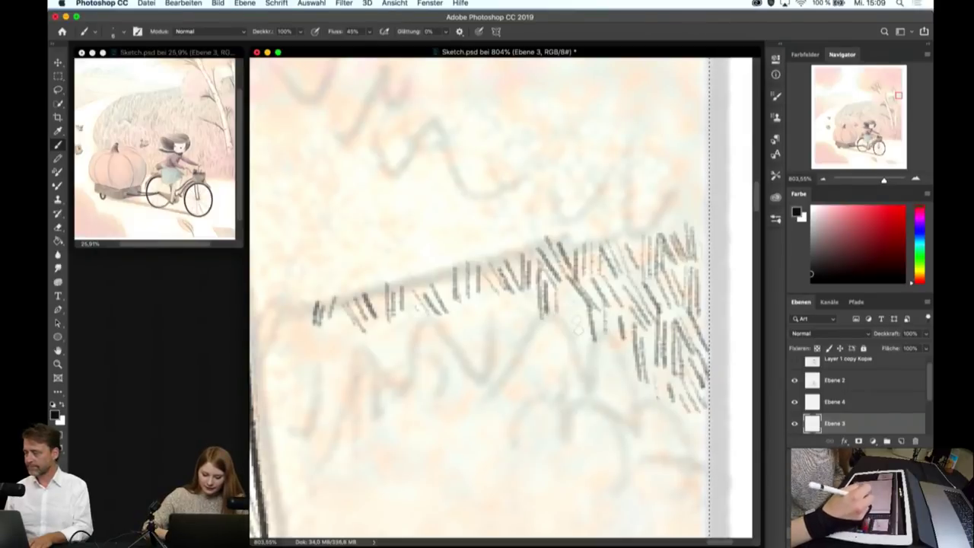
left_click_drag(493, 292, 527, 323)
left_click_drag(466, 294, 469, 336)
left_click_drag(475, 299, 476, 344)
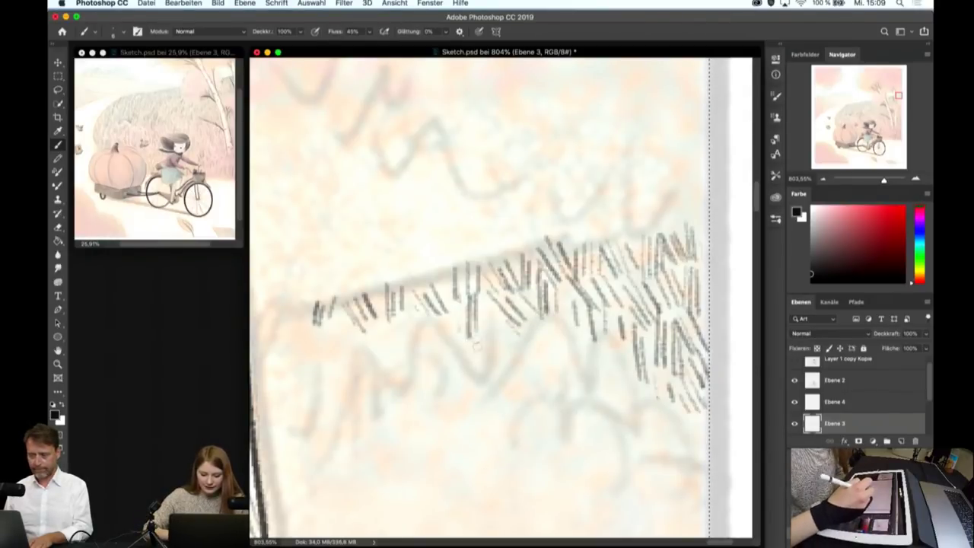
left_click_drag(367, 343, 402, 372)
left_click_drag(389, 321, 414, 362)
left_click_drag(332, 309, 337, 347)
left_click_drag(343, 327, 349, 345)
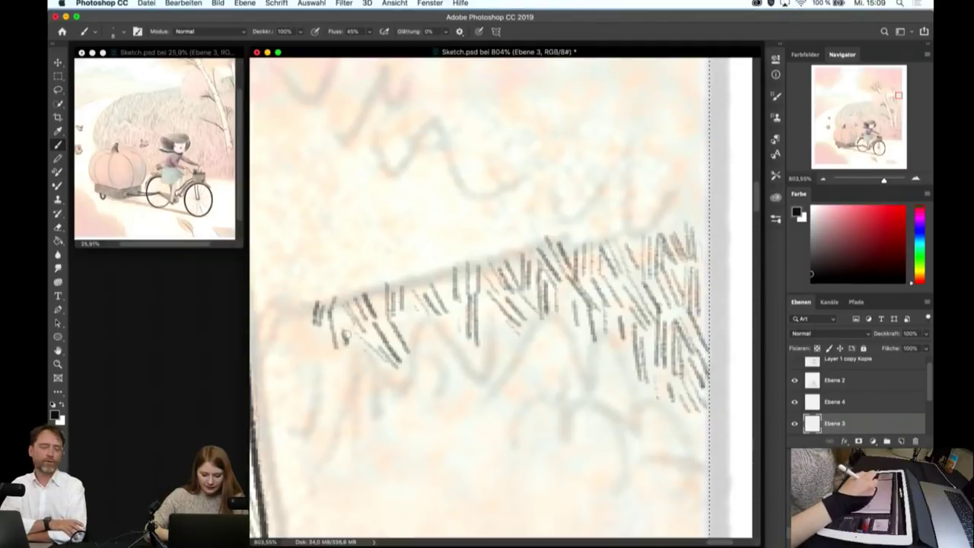
- Zoom out to the full image, then zoom back in on the road and houses
scroll(355, 343, "down", 3)
scroll(355, 342, "down", 3)
scroll(354, 342, "down", 3)
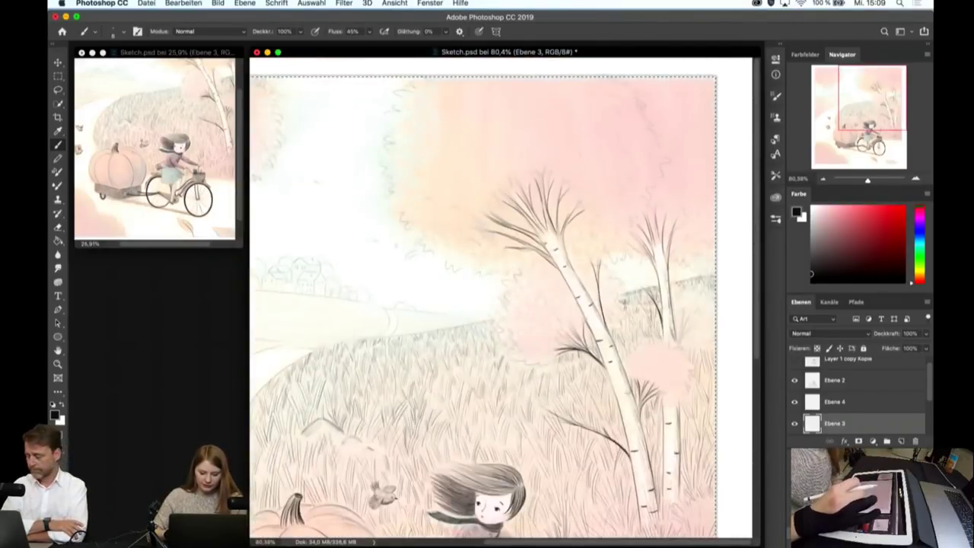
scroll(355, 342, "down", 2)
scroll(461, 282, "up", 2)
scroll(461, 282, "up", 2)
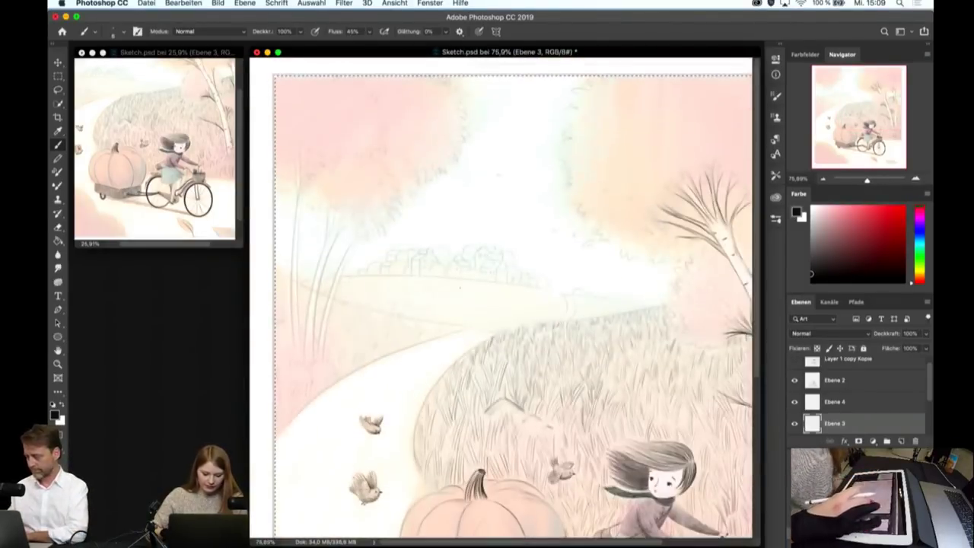
scroll(297, 357, "up", 2)
scroll(297, 358, "up", 1)
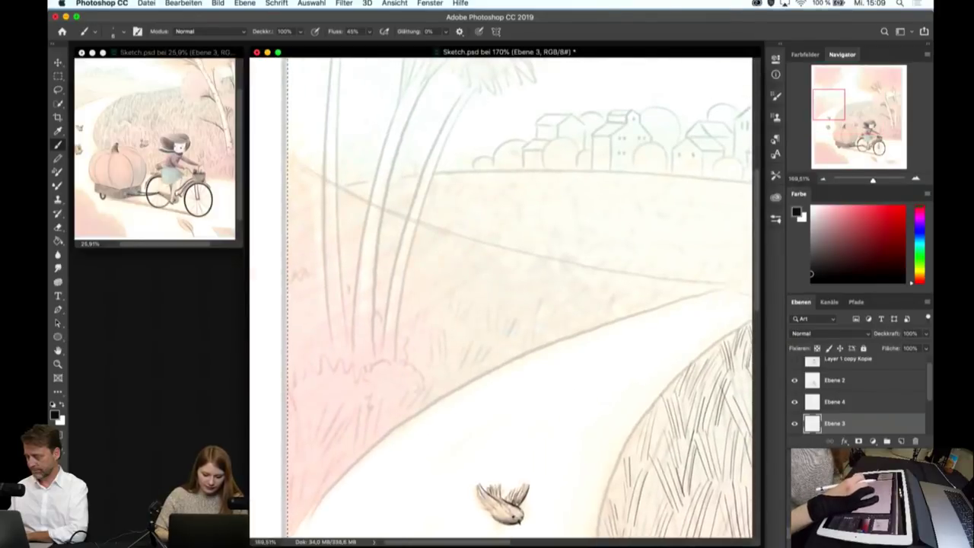
- Zoom in and hatch dark diagonal pencil grass strokes along the road edge
scroll(510, 390, "up", 2)
mouse_move(472, 332)
left_mouse_down()
mouse_move(449, 384)
mouse_move(459, 369)
left_mouse_up()
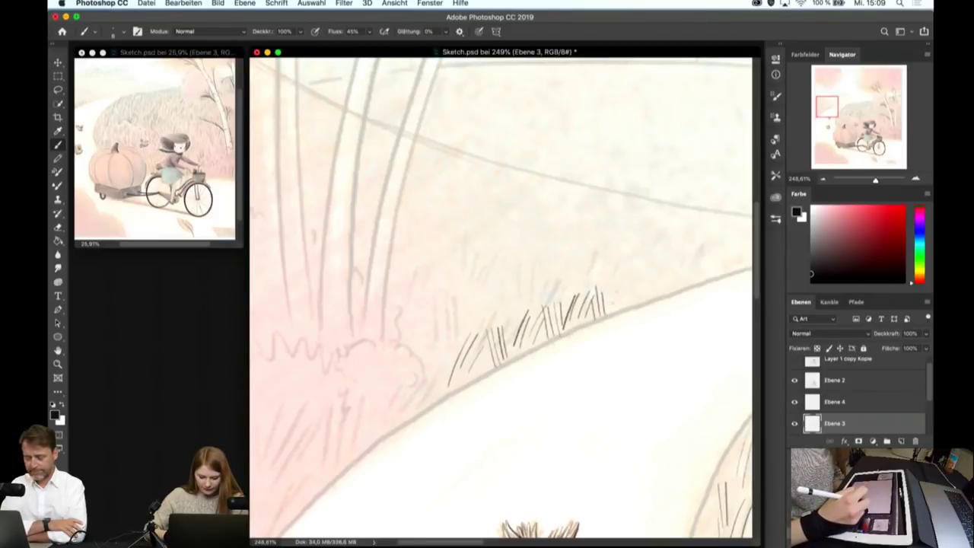
scroll(432, 384, "up", 3)
mouse_move(359, 283)
left_mouse_down()
mouse_move(396, 208)
mouse_move(408, 212)
left_mouse_up()
left_click_drag(388, 262, 417, 217)
left_click_drag(385, 281, 422, 225)
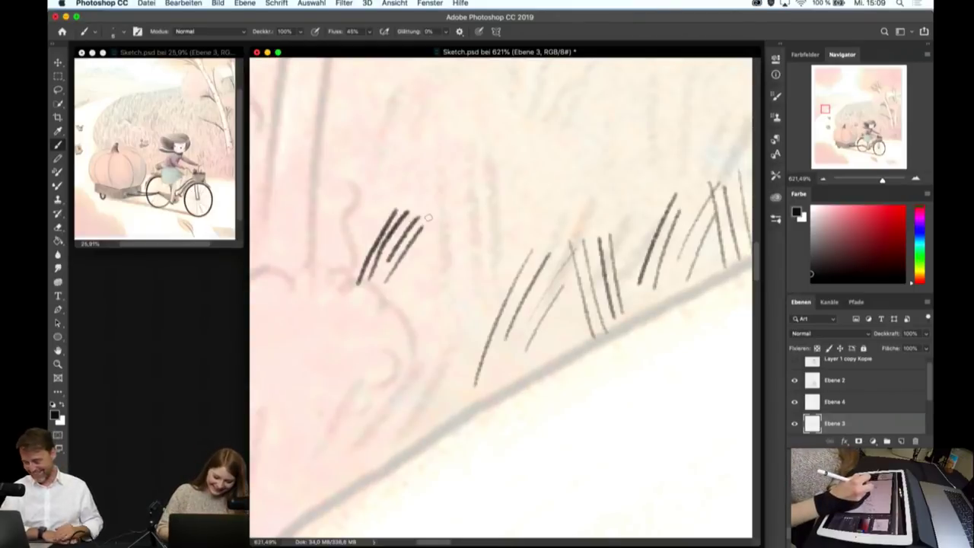
left_click_drag(440, 242, 395, 297)
left_click_drag(445, 249, 402, 311)
left_click_drag(454, 260, 407, 315)
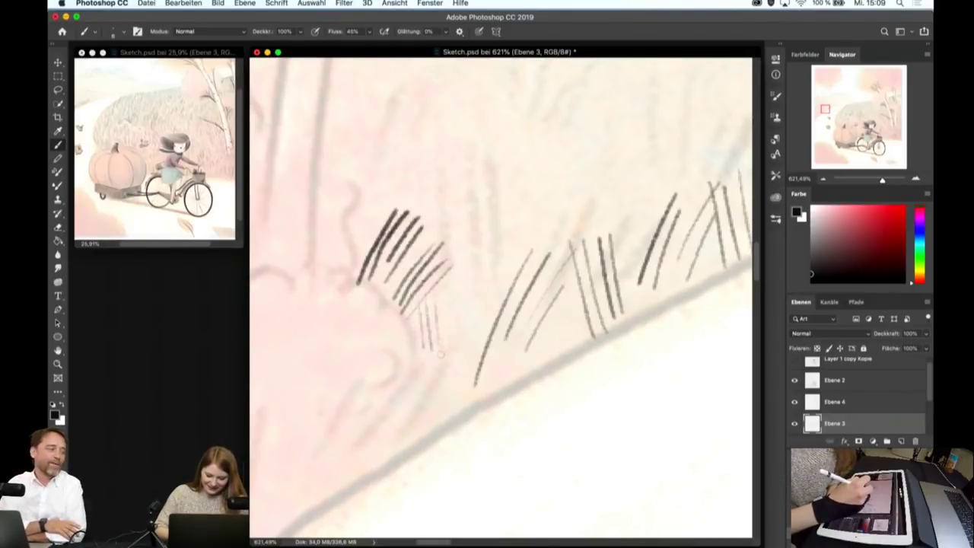
left_click_drag(448, 283, 439, 356)
left_click_drag(479, 262, 442, 385)
left_click_drag(486, 285, 457, 384)
left_click_drag(488, 308, 499, 375)
left_click_drag(524, 304, 515, 372)
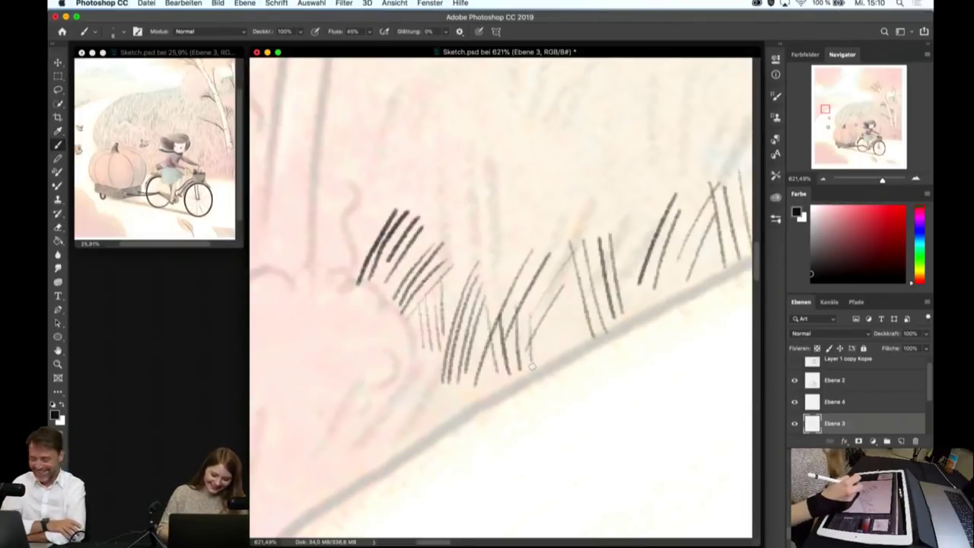
- Add short vertical grass strokes along the road's lower edge
left_click_drag(401, 383, 397, 440)
left_click_drag(412, 394, 409, 435)
left_click_drag(419, 366, 413, 437)
mouse_move(427, 363)
left_mouse_down()
mouse_move(421, 433)
mouse_move(428, 428)
left_mouse_up()
left_click_drag(444, 376, 436, 422)
left_click_drag(358, 405, 379, 454)
left_click_drag(377, 413, 391, 440)
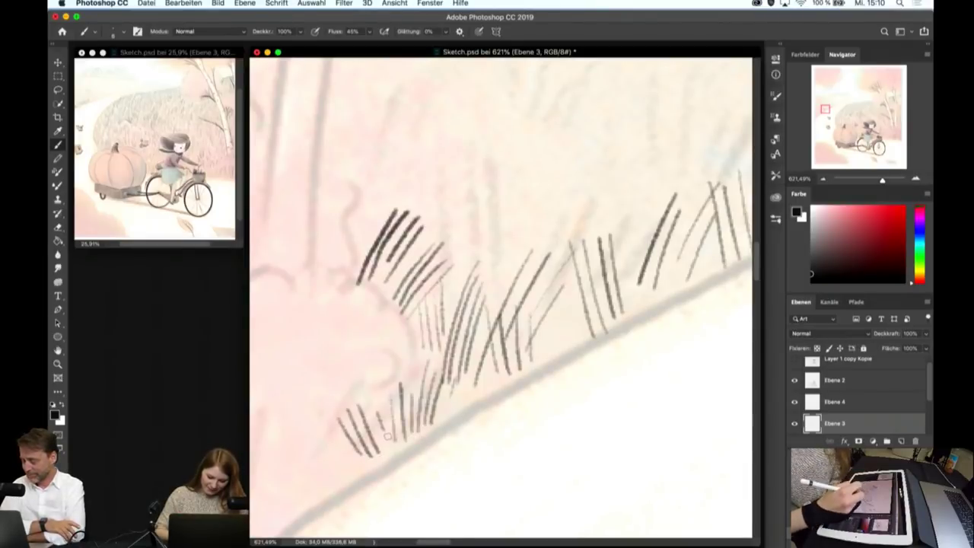
- Extend the grass rightward with denser and taller upright pencil strokes
mouse_move(566, 262)
left_mouse_down()
mouse_move(538, 340)
mouse_move(542, 363)
left_mouse_up()
left_click_drag(574, 283, 553, 355)
left_click_drag(476, 212, 505, 283)
left_click_drag(499, 222, 528, 297)
left_click_drag(542, 205, 545, 292)
left_click_drag(554, 223, 548, 303)
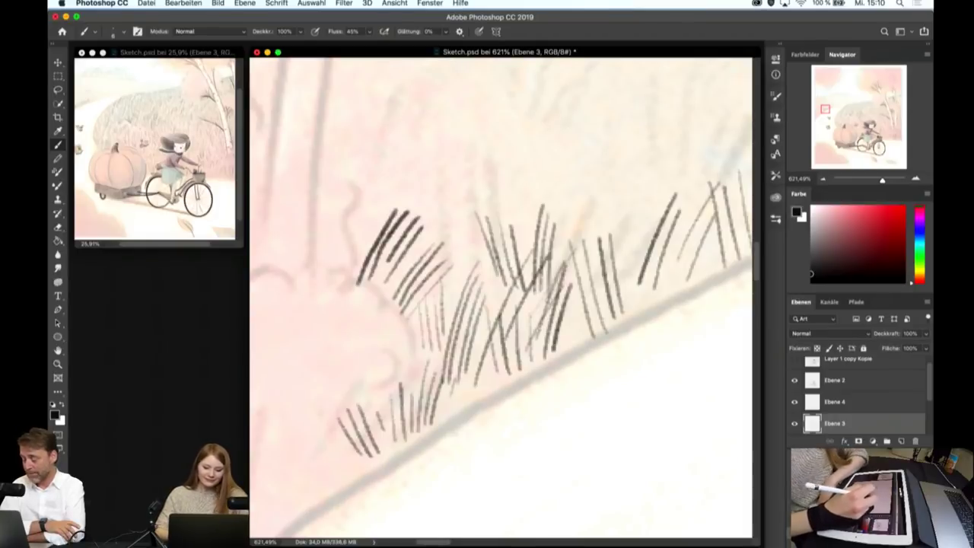
left_click_drag(569, 215, 557, 288)
mouse_move(597, 207)
left_mouse_down()
mouse_move(615, 274)
mouse_move(631, 278)
left_mouse_up()
mouse_move(644, 172)
left_mouse_down()
mouse_move(631, 245)
mouse_move(643, 237)
left_mouse_up()
mouse_move(568, 194)
left_mouse_down()
mouse_move(577, 253)
mouse_move(576, 243)
mouse_move(588, 245)
left_mouse_up()
left_click_drag(603, 149, 600, 209)
left_click_drag(615, 145, 621, 227)
left_click_drag(553, 172, 563, 195)
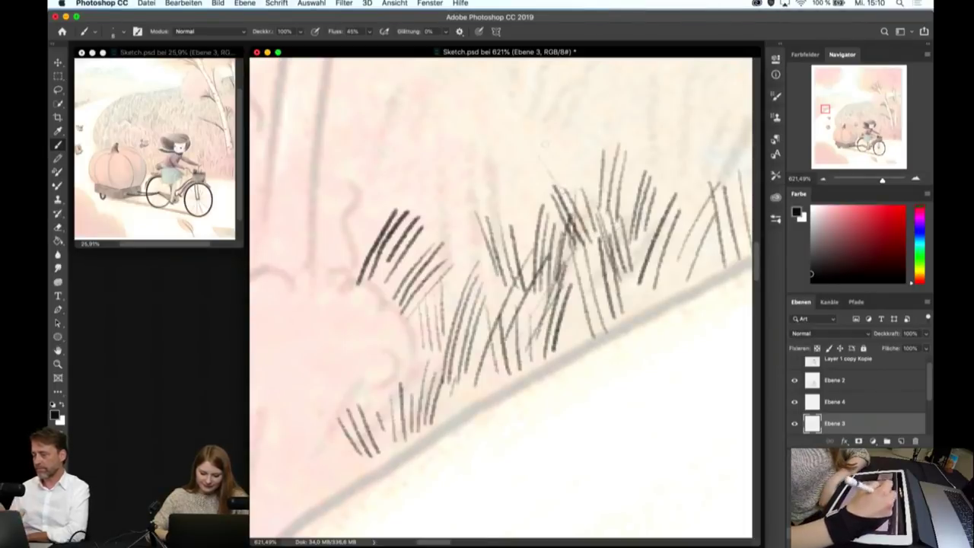
mouse_move(549, 146)
left_mouse_down()
mouse_move(575, 199)
mouse_move(589, 205)
left_mouse_up()
- Cover the field with diagonal and upright hatching, extending it upward toward the trees
scroll(570, 248, "down", 5)
scroll(517, 213, "up", 5)
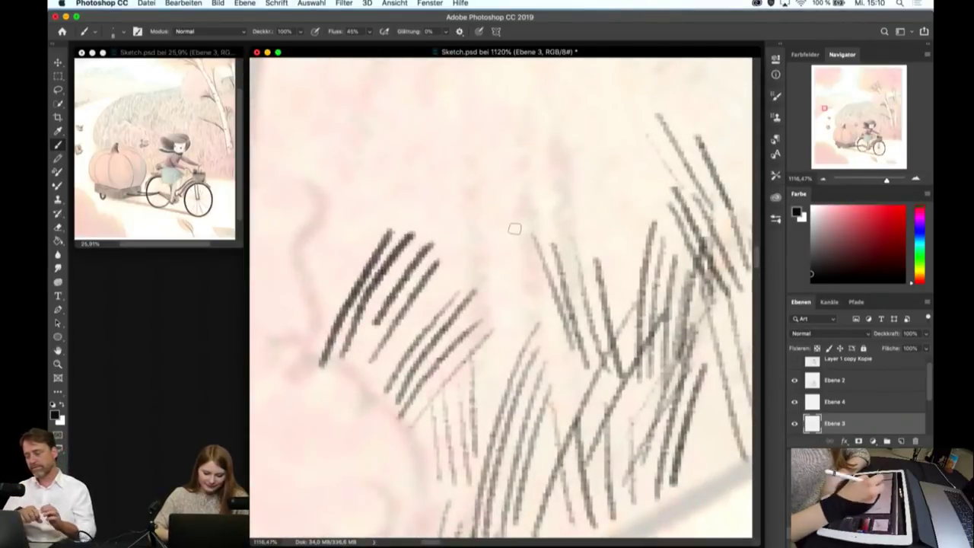
mouse_move(461, 122)
left_mouse_down()
mouse_move(415, 238)
mouse_move(427, 244)
left_mouse_up()
mouse_move(486, 135)
left_mouse_down()
mouse_move(436, 282)
mouse_move(461, 220)
mouse_move(480, 309)
left_mouse_up()
mouse_move(476, 196)
left_mouse_down()
mouse_move(504, 335)
mouse_move(513, 316)
left_mouse_up()
left_click_drag(509, 221, 527, 339)
left_click_drag(525, 183, 536, 247)
left_click_drag(533, 141, 552, 289)
mouse_move(552, 152)
left_mouse_down()
mouse_move(566, 274)
mouse_move(601, 281)
left_mouse_up()
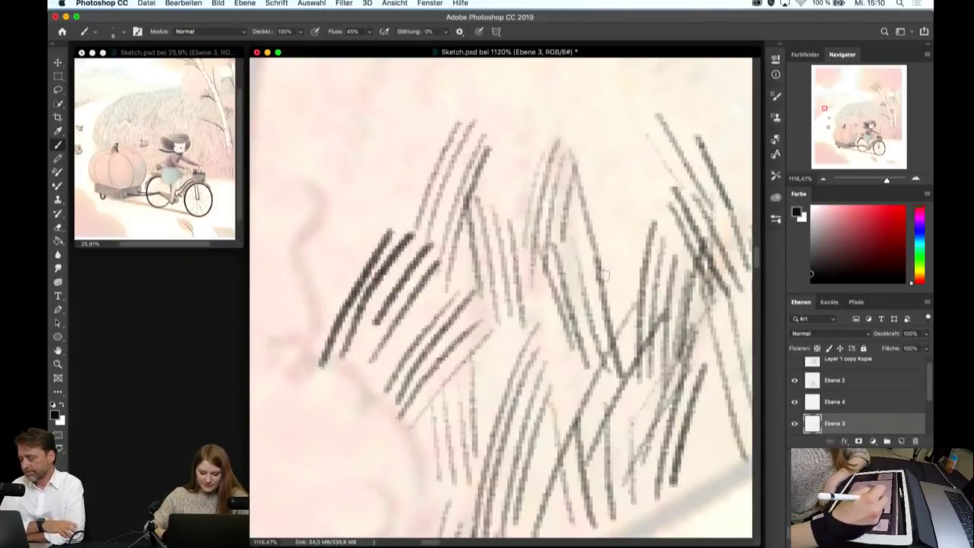
mouse_move(594, 149)
left_mouse_down()
mouse_move(627, 289)
mouse_move(647, 254)
left_mouse_up()
left_click_drag(639, 140, 656, 251)
mouse_move(520, 88)
left_mouse_down()
mouse_move(500, 187)
mouse_move(523, 175)
left_mouse_up()
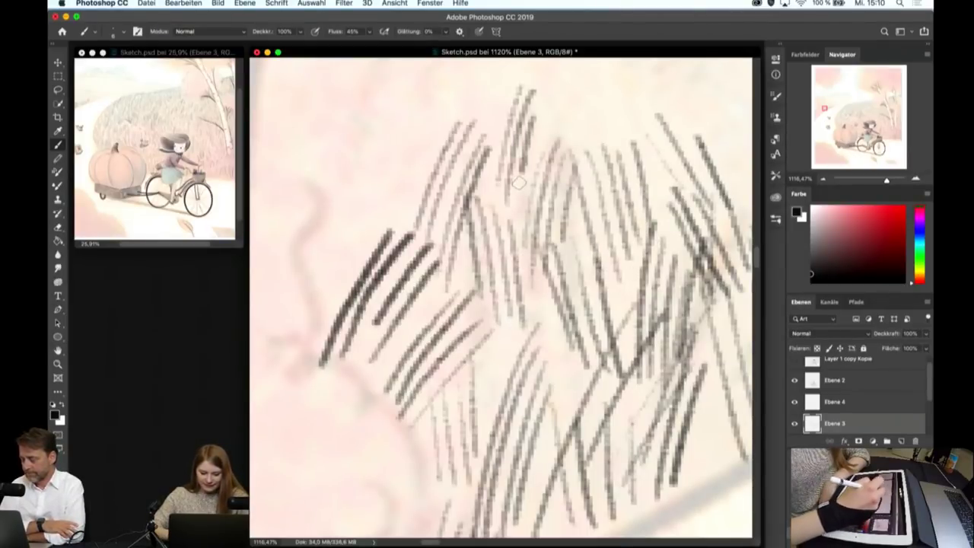
left_click_drag(360, 152, 381, 221)
left_click_drag(371, 118, 404, 228)
left_click_drag(423, 118, 404, 190)
- Add grass hatching below the existing strokes and a row above them
scroll(576, 324, "down", 5)
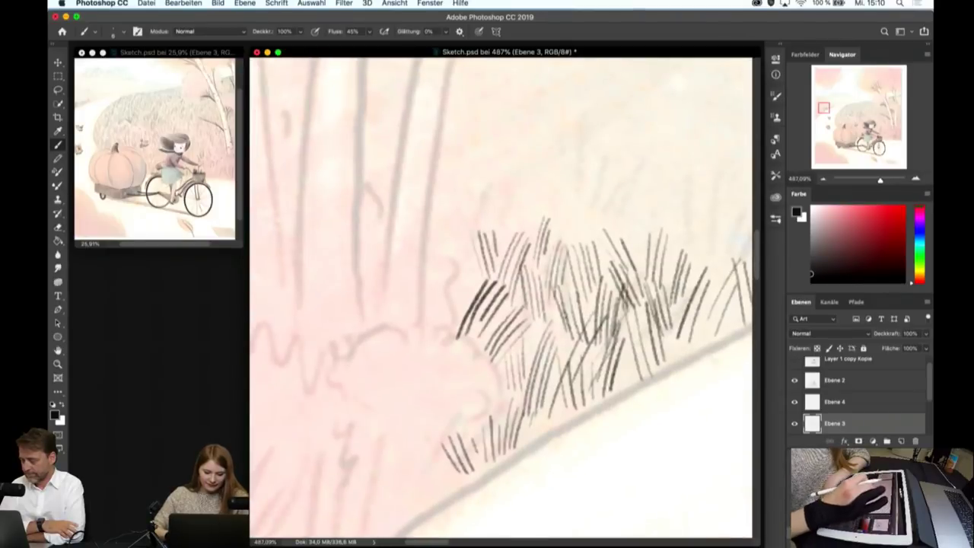
mouse_move(404, 513)
left_mouse_down()
mouse_move(414, 438)
mouse_move(438, 432)
left_mouse_up()
left_click_drag(431, 498, 447, 434)
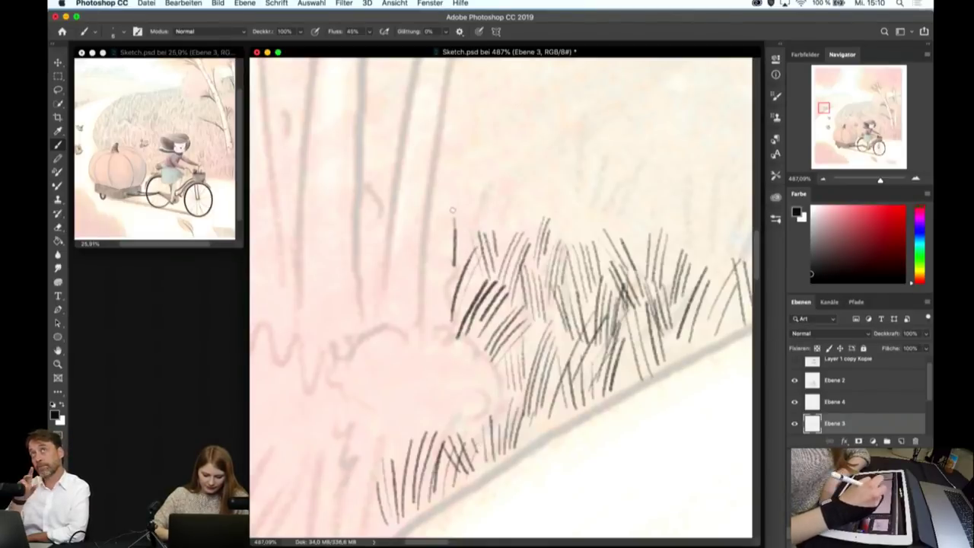
mouse_move(449, 262)
left_mouse_down()
mouse_move(443, 200)
mouse_move(434, 201)
left_mouse_up()
mouse_move(468, 240)
left_mouse_down()
mouse_move(478, 168)
mouse_move(491, 169)
left_mouse_up()
left_click_drag(499, 229, 510, 172)
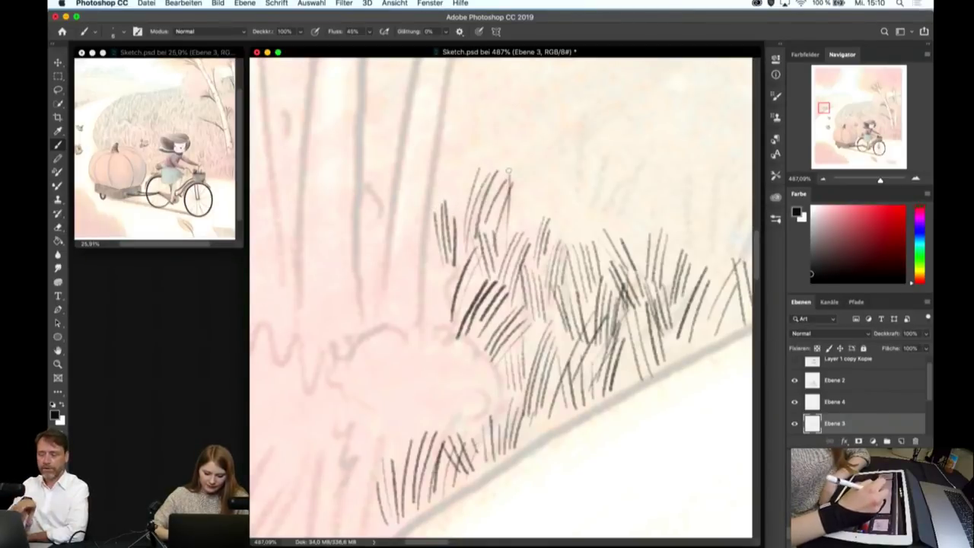
mouse_move(516, 244)
left_mouse_down()
mouse_move(522, 161)
mouse_move(550, 161)
left_mouse_up()
mouse_move(559, 238)
left_mouse_down()
mouse_move(567, 171)
mouse_move(574, 180)
left_mouse_up()
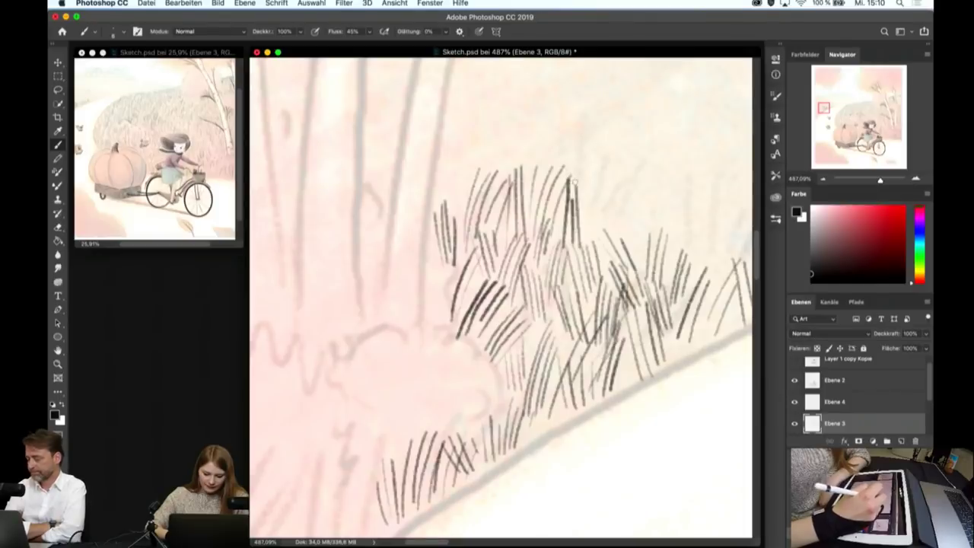
- Draw darker grass strokes out to the right edge of the patch
left_click_drag(586, 251, 583, 176)
left_click_drag(602, 259, 605, 173)
left_click_drag(613, 244, 620, 162)
mouse_move(638, 258)
left_mouse_down()
mouse_move(641, 166)
mouse_move(652, 172)
left_mouse_up()
left_click_drag(659, 245, 669, 180)
left_click_drag(683, 267, 691, 182)
mouse_move(702, 282)
left_mouse_down()
mouse_move(710, 196)
mouse_move(727, 207)
left_mouse_up()
left_click_drag(718, 297, 730, 242)
- Thicken the patch's upper left and top it with tall upright grass strokes
mouse_move(459, 211)
left_mouse_down()
mouse_move(450, 150)
mouse_move(436, 158)
left_mouse_up()
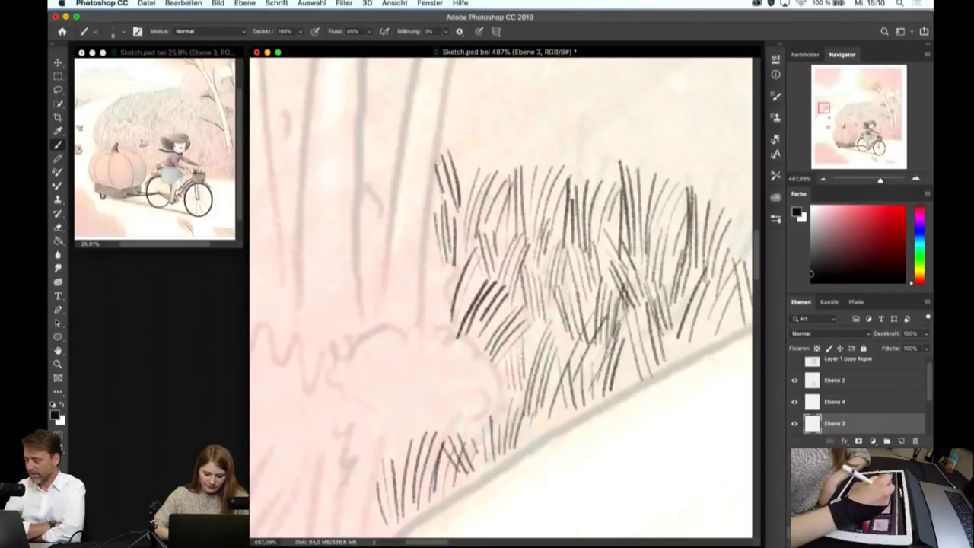
mouse_move(471, 193)
left_mouse_down()
mouse_move(482, 122)
mouse_move(509, 127)
left_mouse_up()
left_click_drag(528, 128, 531, 156)
mouse_move(539, 129)
left_mouse_down()
mouse_move(536, 178)
mouse_move(544, 181)
left_mouse_up()
left_click_drag(559, 130, 558, 185)
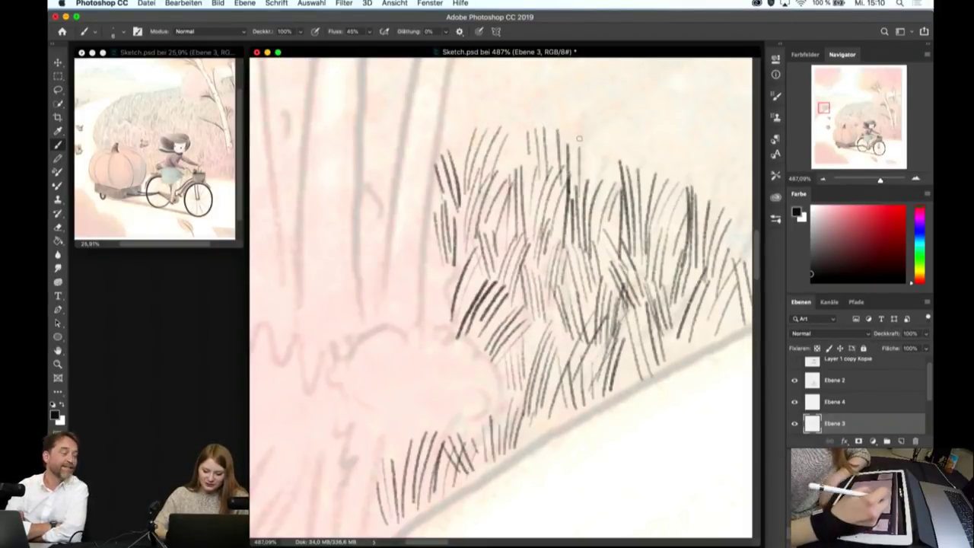
left_click_drag(609, 125, 592, 181)
left_click_drag(616, 124, 601, 169)
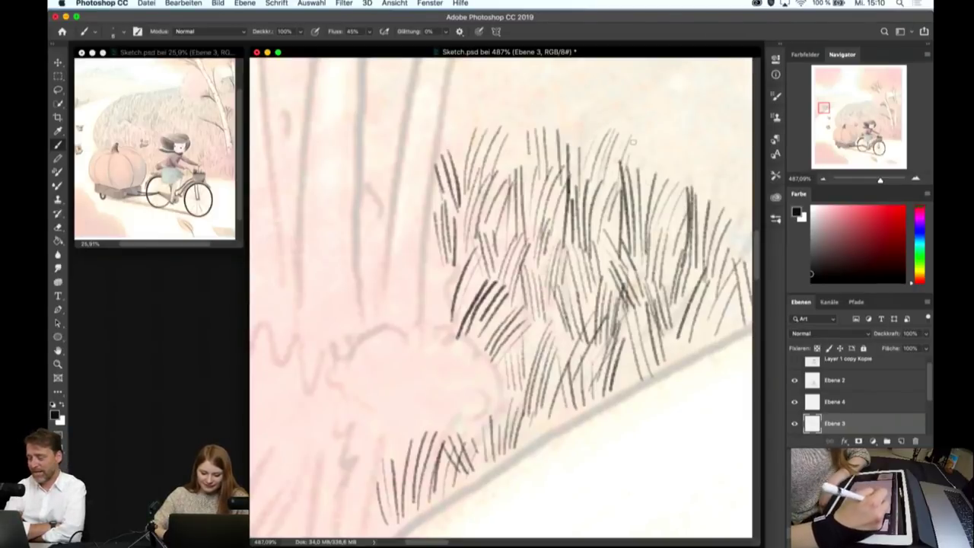
left_click_drag(645, 126, 649, 183)
- Line the road edge with thin, light grass strokes out to its right end
scroll(647, 182, "down", 3)
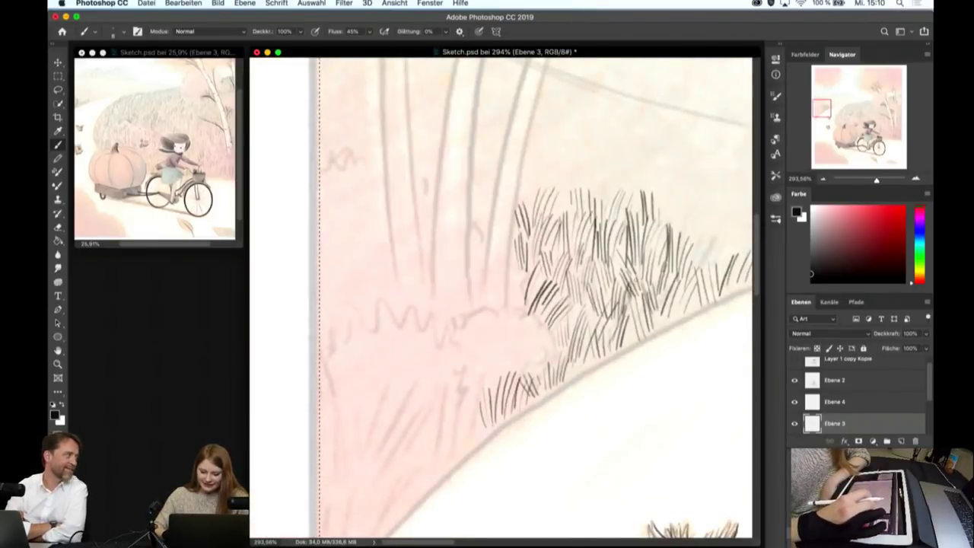
scroll(567, 336, "up", 5)
scroll(631, 285, "down", 2)
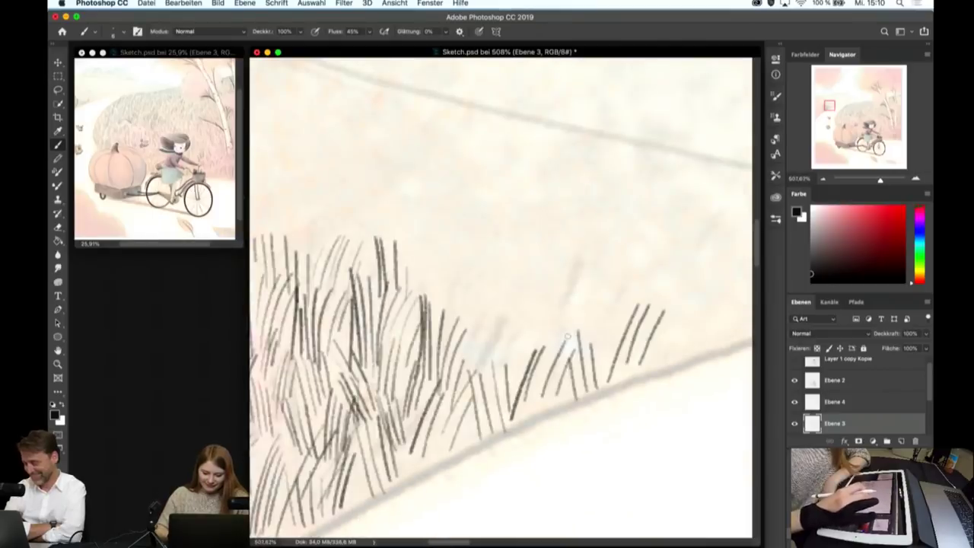
left_click_drag(524, 312, 502, 373)
left_click_drag(542, 319, 509, 402)
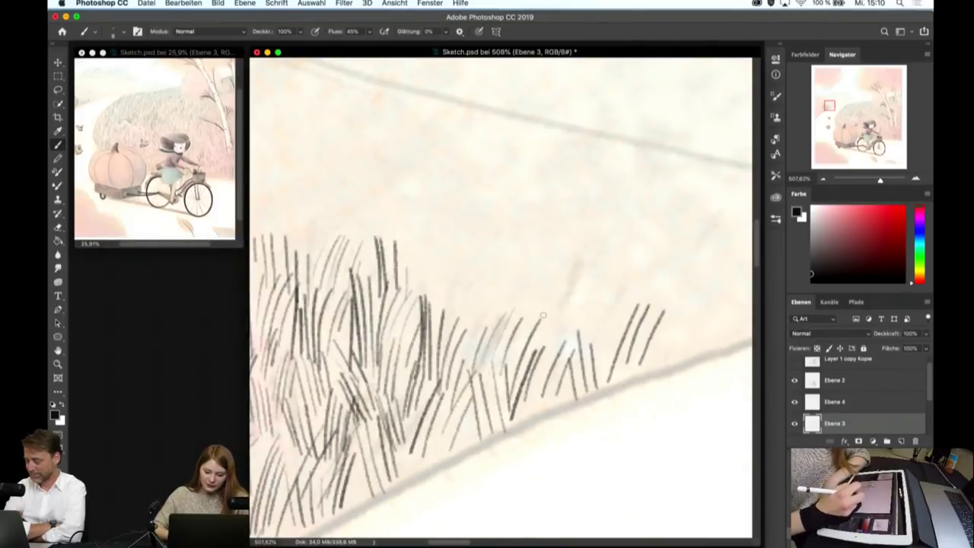
left_click_drag(543, 299, 556, 344)
left_click_drag(553, 297, 568, 351)
left_click_drag(560, 294, 571, 335)
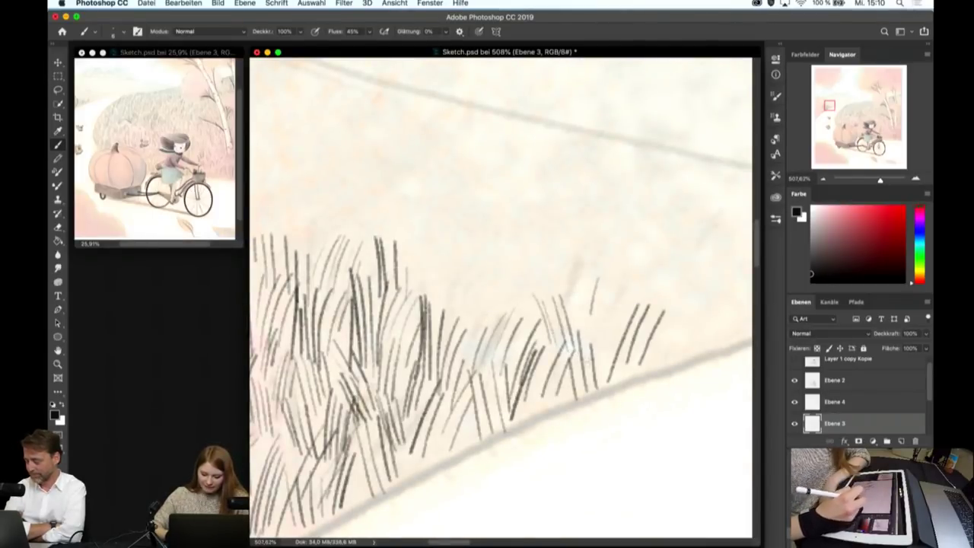
left_click_drag(597, 294, 587, 368)
left_click_drag(604, 288, 595, 371)
left_click_drag(614, 295, 599, 377)
left_click_drag(637, 287, 627, 324)
mouse_move(659, 278)
left_mouse_down()
mouse_move(637, 356)
mouse_move(648, 356)
left_mouse_up()
left_click_drag(661, 279, 678, 359)
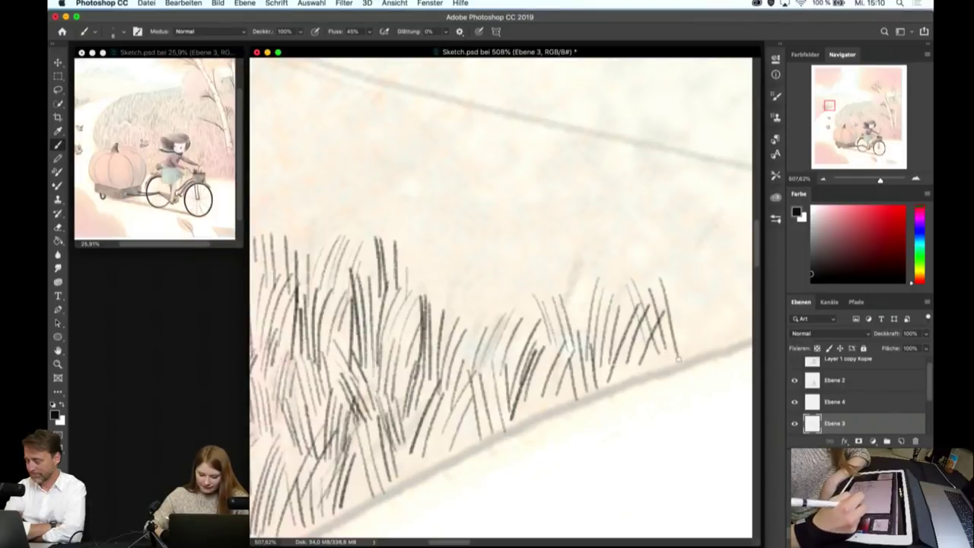
mouse_move(694, 283)
left_mouse_down()
mouse_move(685, 360)
mouse_move(706, 347)
left_mouse_up()
- Zoom in and hatch long grass blades in the pink field near its left edge
scroll(502, 304, "down", 5)
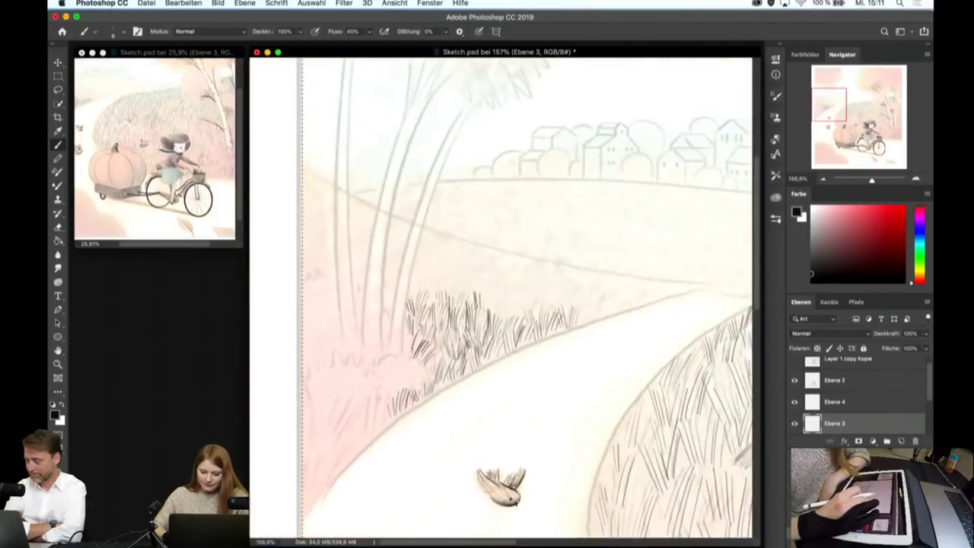
scroll(403, 421, "up", 3)
scroll(403, 421, "up", 2)
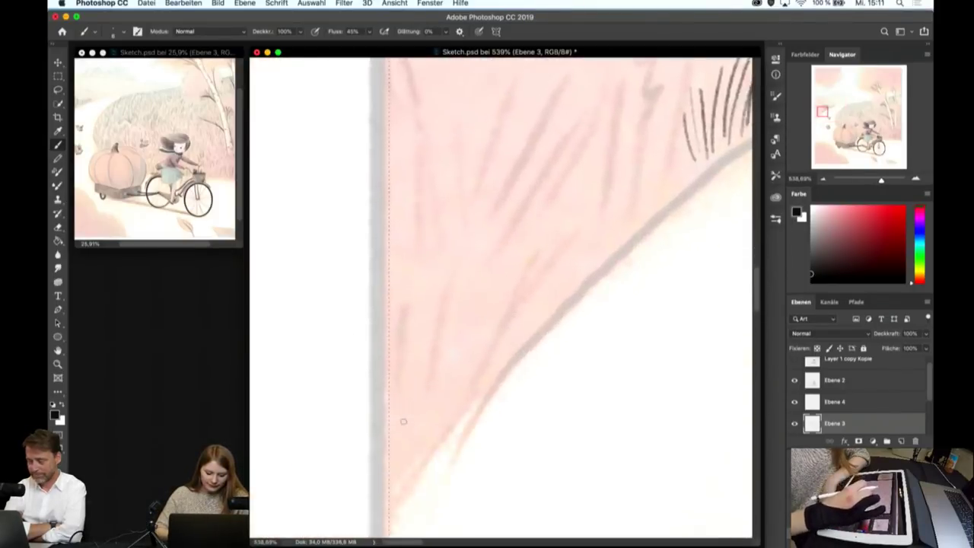
scroll(404, 421, "up", 1)
left_click_drag(462, 370, 534, 188)
left_click_drag(486, 358, 548, 196)
mouse_move(493, 335)
left_mouse_down()
mouse_move(555, 195)
mouse_move(569, 196)
left_mouse_up()
left_click_drag(452, 380, 449, 216)
mouse_move(449, 391)
left_mouse_down()
mouse_move(433, 246)
mouse_move(424, 251)
left_mouse_up()
left_click_drag(438, 410, 413, 285)
left_click_drag(422, 390, 409, 329)
left_click_drag(415, 420, 402, 374)
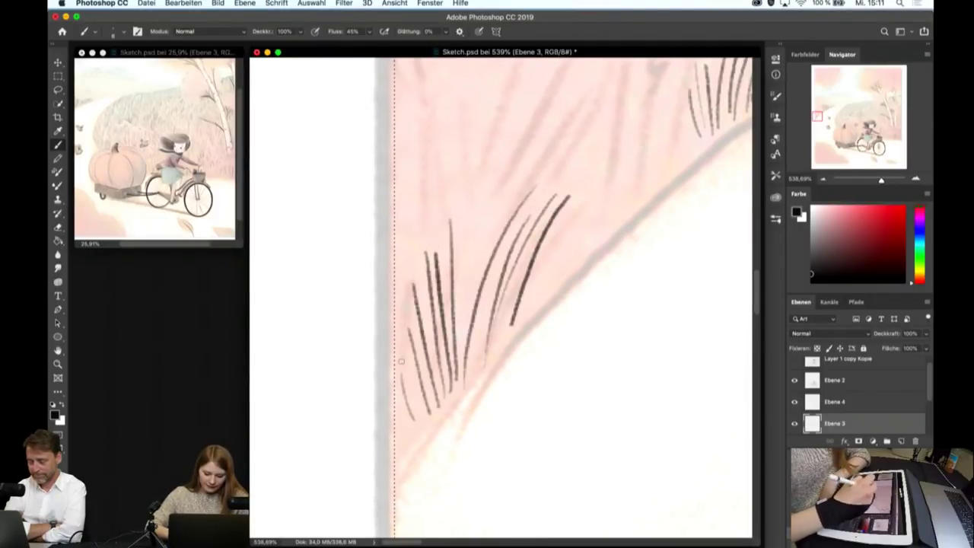
left_click_drag(456, 306, 491, 167)
mouse_move(472, 280)
left_mouse_down()
mouse_move(522, 163)
mouse_move(442, 160)
left_mouse_up()
- Add tall blades at the field's left side and thin blades toward the road edge
mouse_move(435, 257)
left_mouse_down()
mouse_move(423, 153)
mouse_move(408, 166)
left_mouse_up()
left_click_drag(425, 276, 399, 183)
left_click_drag(411, 292, 395, 247)
left_click_drag(533, 283, 577, 188)
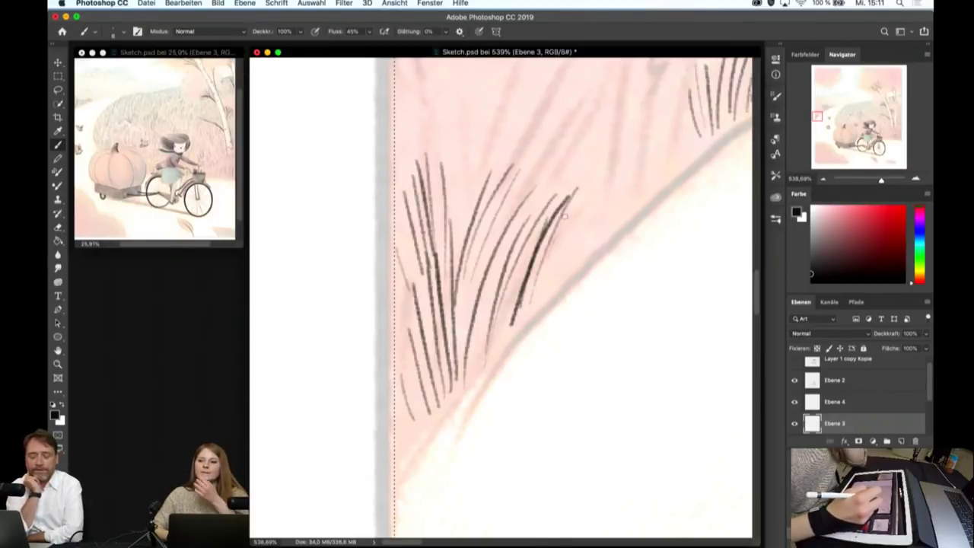
scroll(565, 217, "down", 2)
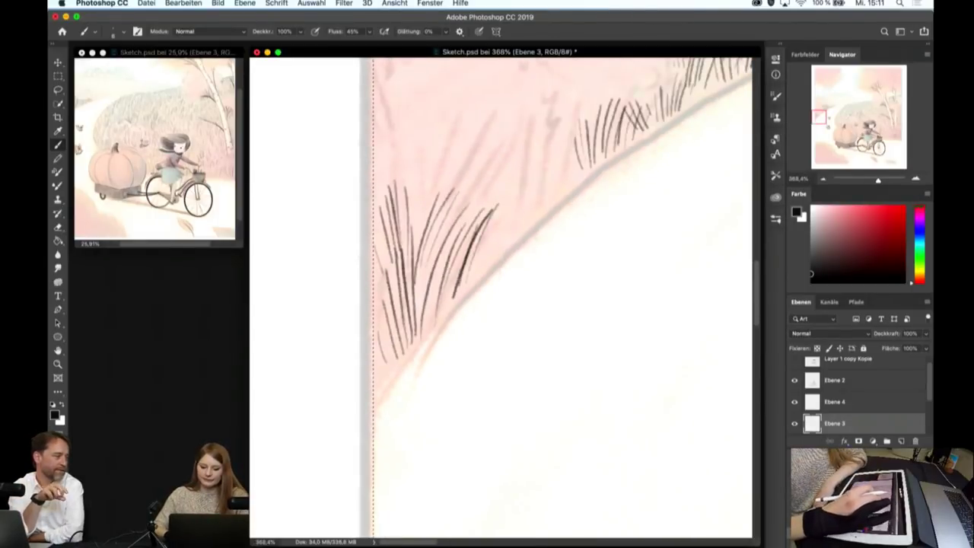
scroll(528, 293, "up", 3)
mouse_move(463, 294)
left_mouse_down()
mouse_move(476, 226)
mouse_move(495, 198)
left_mouse_up()
left_click_drag(486, 283, 507, 187)
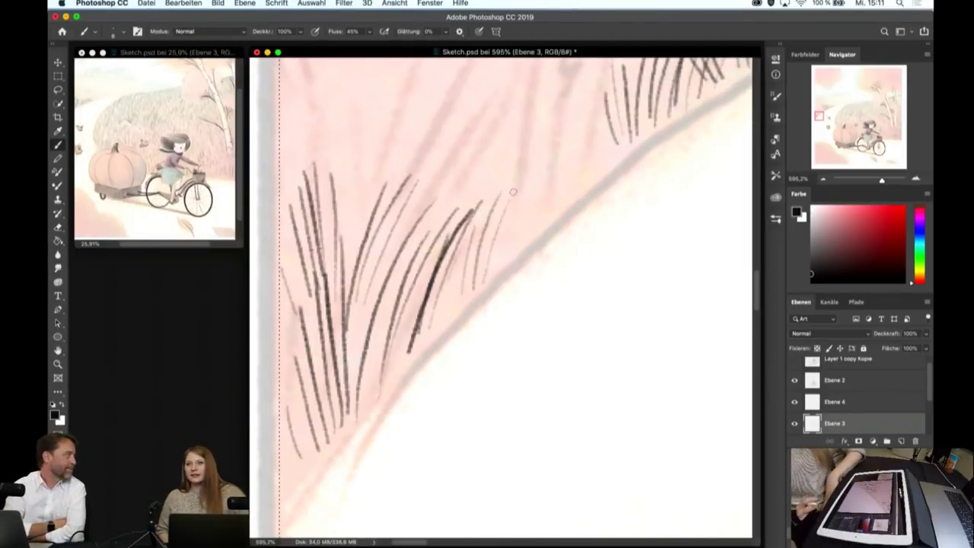
left_click_drag(524, 249, 565, 148)
left_click_drag(555, 182, 581, 137)
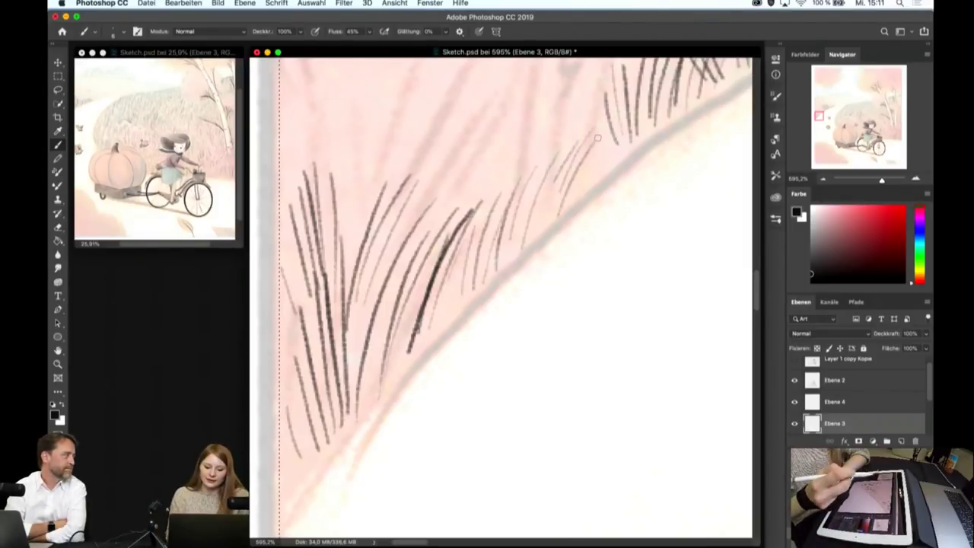
- Fill gaps with thin grass blades spread across the field to its left side
scroll(598, 138, "down", 3)
scroll(474, 253, "up", 2)
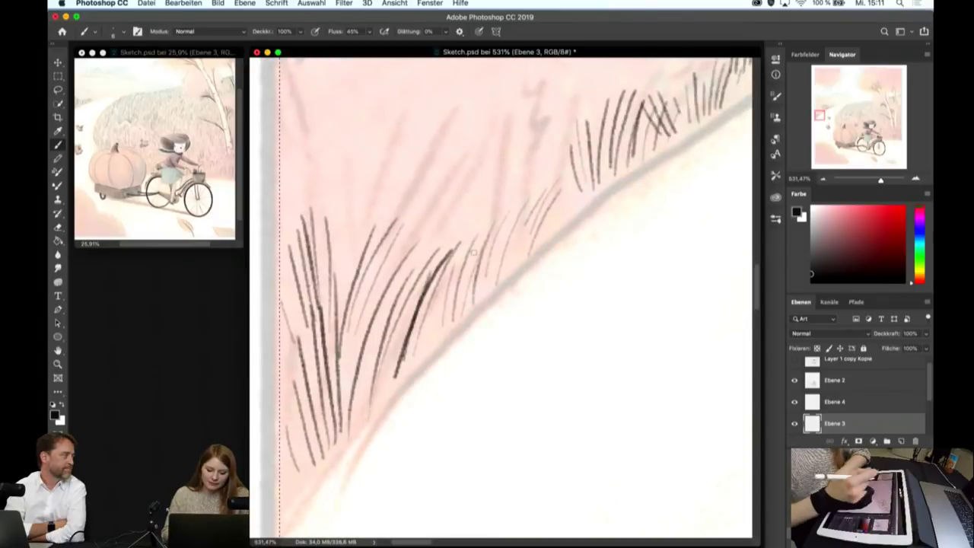
left_click_drag(464, 248, 497, 158)
left_click_drag(474, 232, 509, 152)
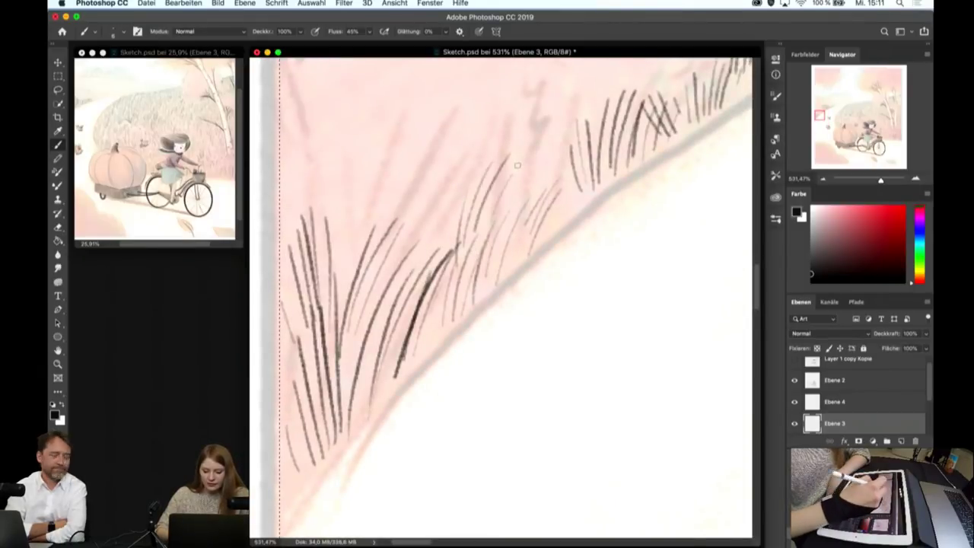
left_click_drag(417, 259, 437, 158)
mouse_move(444, 251)
left_mouse_down()
mouse_move(458, 146)
mouse_move(475, 152)
left_mouse_up()
left_click_drag(370, 251, 393, 151)
left_click_drag(387, 229, 399, 184)
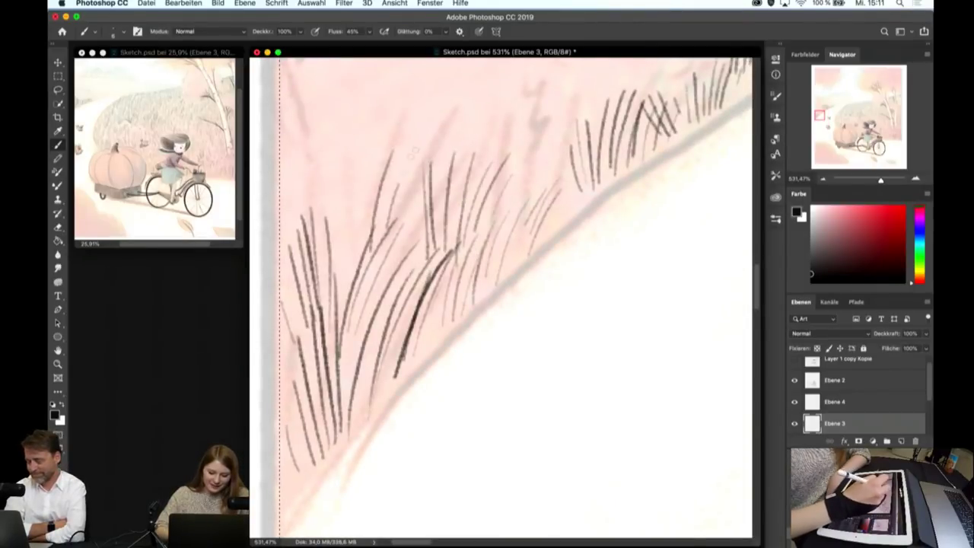
left_click_drag(355, 255, 352, 155)
left_click_drag(344, 266, 339, 156)
left_click_drag(333, 224, 328, 163)
mouse_move(324, 228)
left_mouse_down()
mouse_move(314, 155)
mouse_move(294, 155)
left_mouse_up()
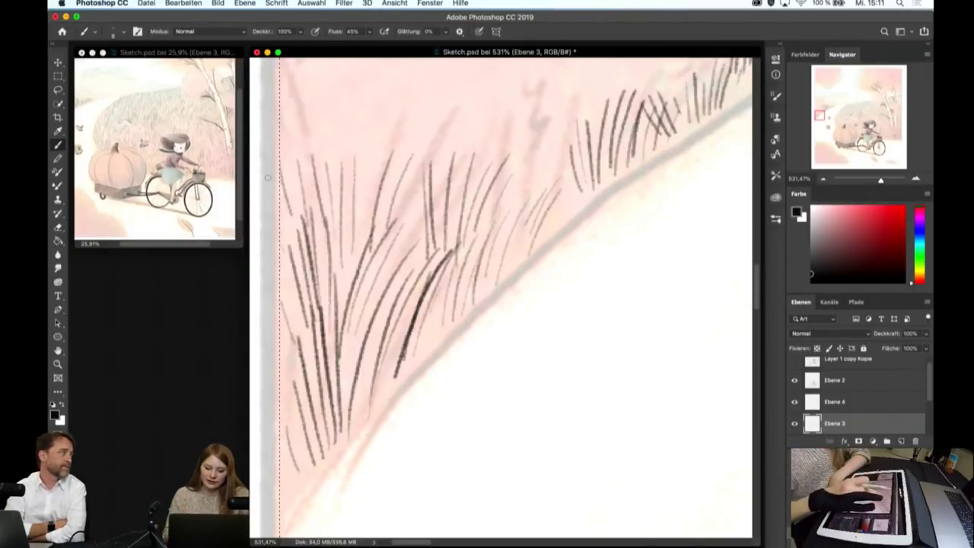
- Close remaining gaps and carry the grass blades to the canvas's left edge above the road
scroll(268, 177, "down", 3)
scroll(462, 255, "up", 3)
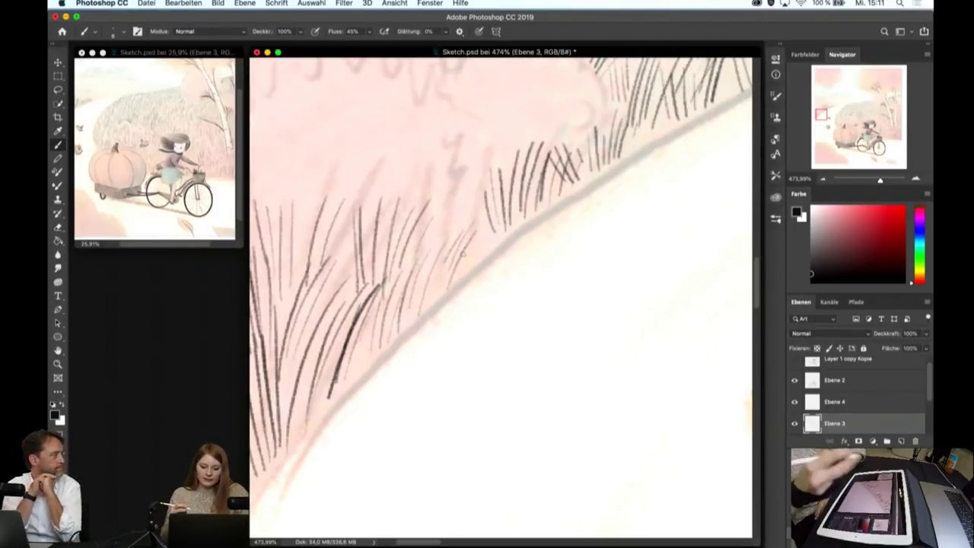
left_click_drag(431, 230, 444, 183)
left_click_drag(448, 247, 460, 196)
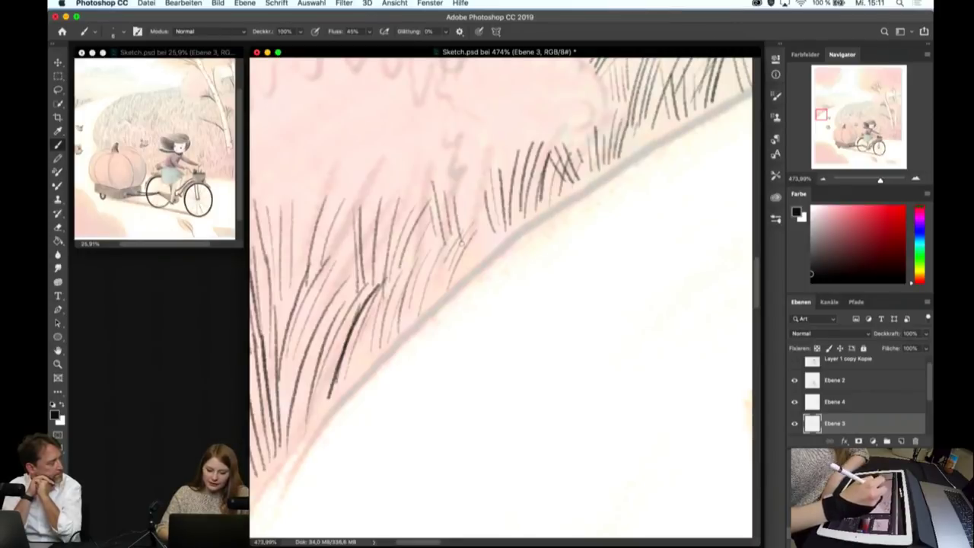
left_click_drag(464, 233, 470, 239)
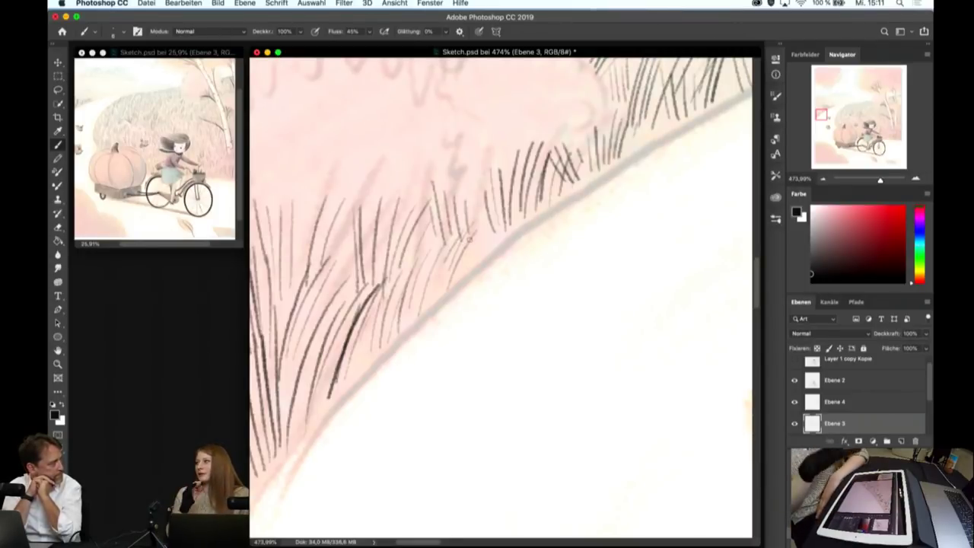
mouse_move(279, 242)
left_mouse_down()
mouse_move(294, 161)
mouse_move(298, 174)
left_mouse_up()
left_click_drag(300, 207, 309, 171)
left_click_drag(306, 222, 318, 177)
left_click_drag(257, 219, 268, 152)
left_click_drag(271, 203, 282, 147)
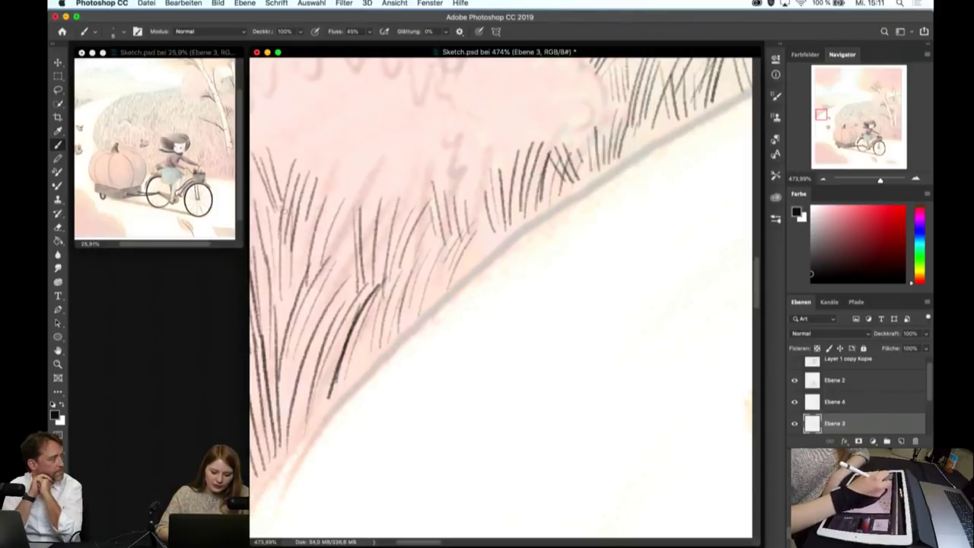
left_click_drag(373, 222, 380, 161)
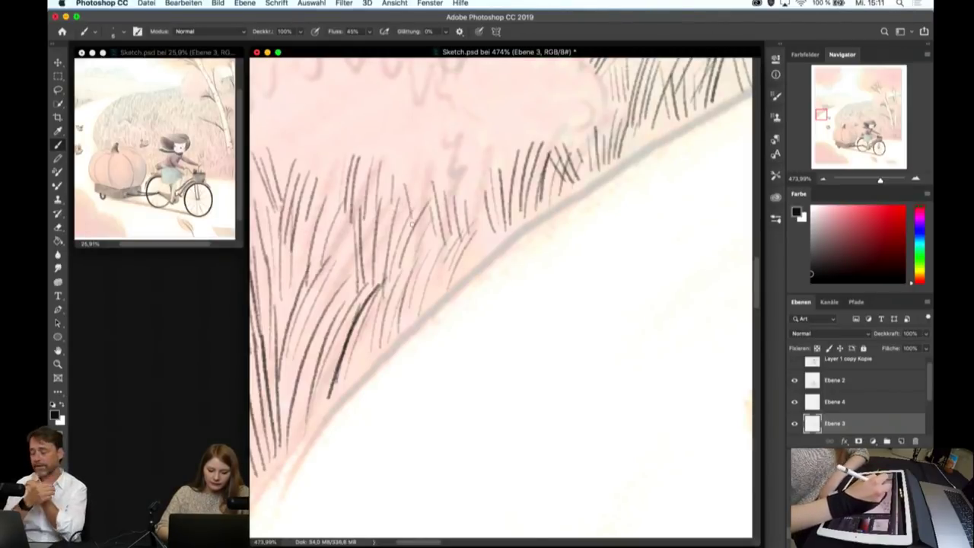
mouse_move(411, 228)
left_mouse_down()
mouse_move(428, 160)
mouse_move(455, 162)
left_mouse_up()
left_click_drag(454, 236, 465, 165)
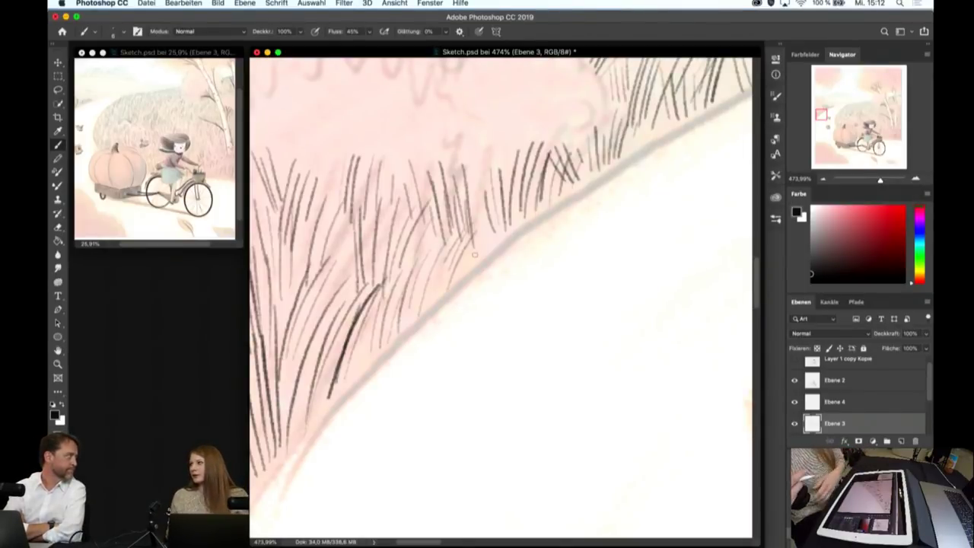
scroll(474, 254, "down", 5)
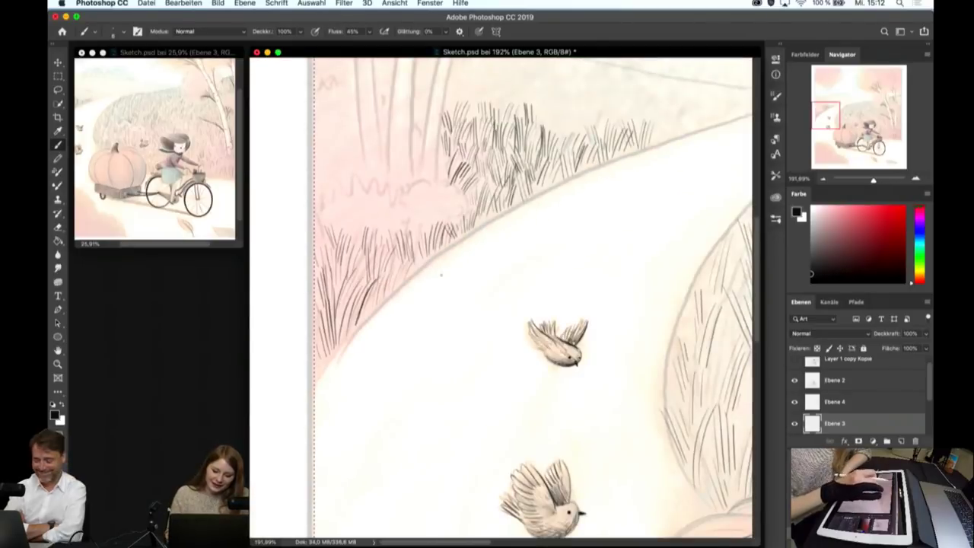
- Draw a first pencil grass tuft in the scribbled field, widening it and extending it upward
scroll(441, 275, "up", 5)
left_click_drag(481, 287, 487, 186)
mouse_move(466, 270)
left_mouse_down()
mouse_move(463, 190)
mouse_move(436, 187)
left_mouse_up()
mouse_move(431, 278)
left_mouse_down()
mouse_move(416, 199)
mouse_move(430, 230)
left_mouse_up()
left_click_drag(396, 293, 419, 238)
mouse_move(493, 251)
left_mouse_down()
mouse_move(506, 162)
mouse_move(518, 171)
left_mouse_up()
left_click_drag(538, 273, 533, 187)
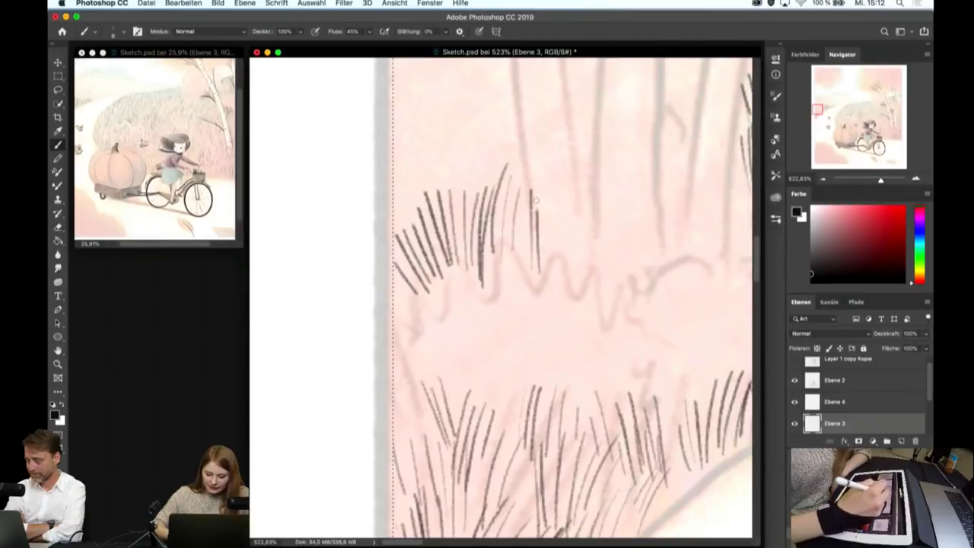
mouse_move(466, 226)
left_mouse_down()
mouse_move(446, 123)
mouse_move(434, 128)
left_mouse_up()
mouse_move(411, 219)
left_mouse_down()
mouse_move(404, 122)
mouse_move(418, 121)
left_mouse_up()
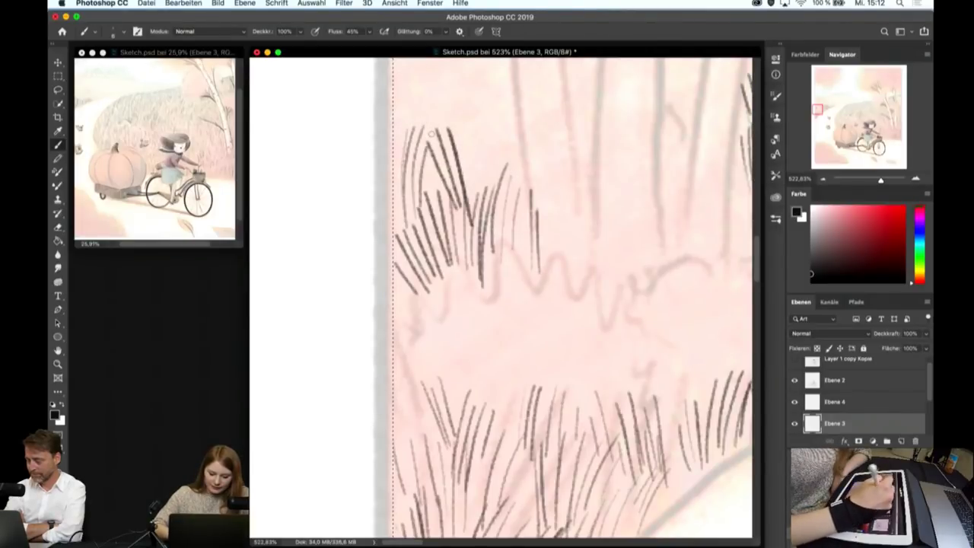
mouse_move(476, 201)
left_mouse_down()
mouse_move(456, 103)
mouse_move(495, 102)
left_mouse_up()
left_click_drag(506, 198, 502, 95)
- Hatch a row of grass blades above the tuft near the birch trunks
scroll(502, 153, "down", 5)
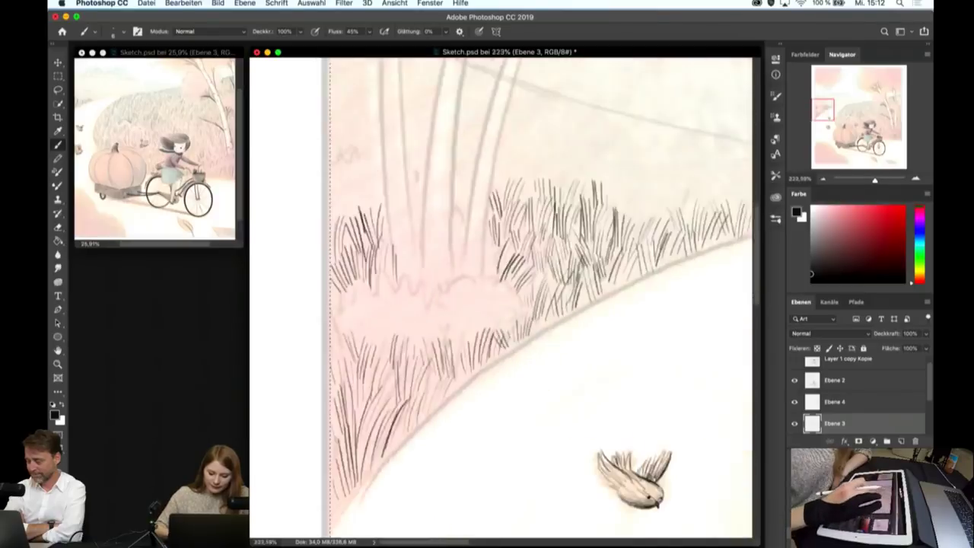
scroll(424, 226, "up", 5)
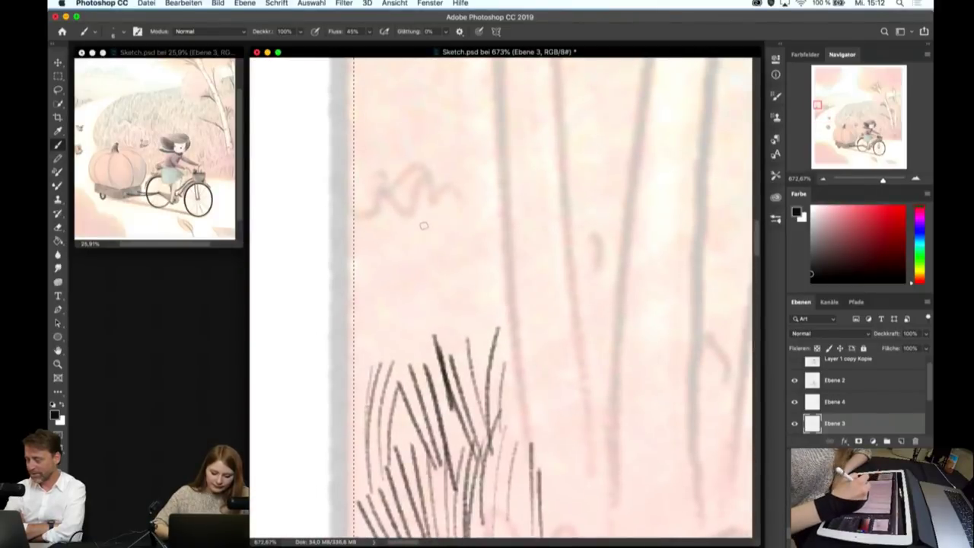
left_click_drag(372, 407, 382, 279)
left_click_drag(378, 358, 392, 269)
left_click_drag(396, 381, 415, 271)
left_click_drag(424, 384, 426, 275)
left_click_drag(437, 358, 442, 272)
left_click_drag(456, 373, 454, 310)
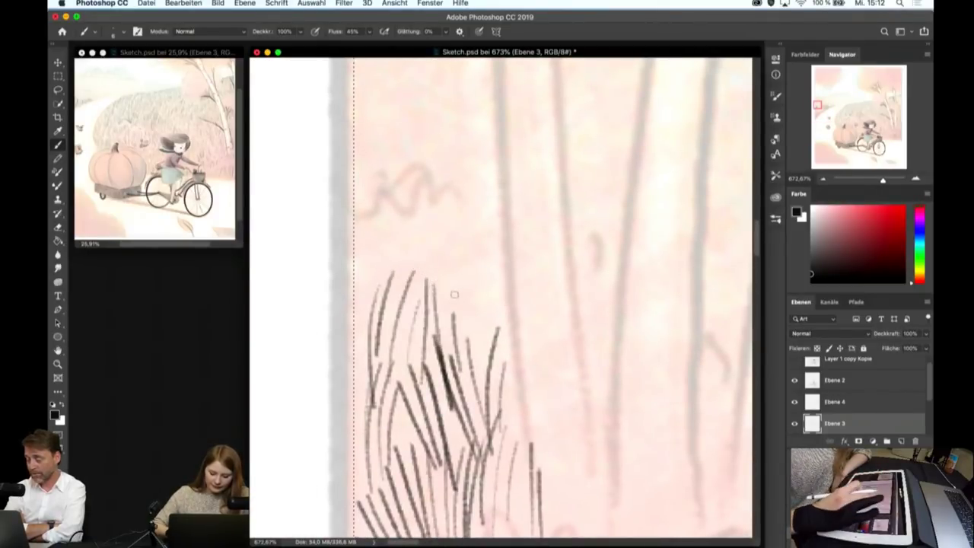
- Draw a small grass tuft between the birch trunks, extending it upward
scroll(454, 294, "down", 3)
scroll(500, 297, "right", 2)
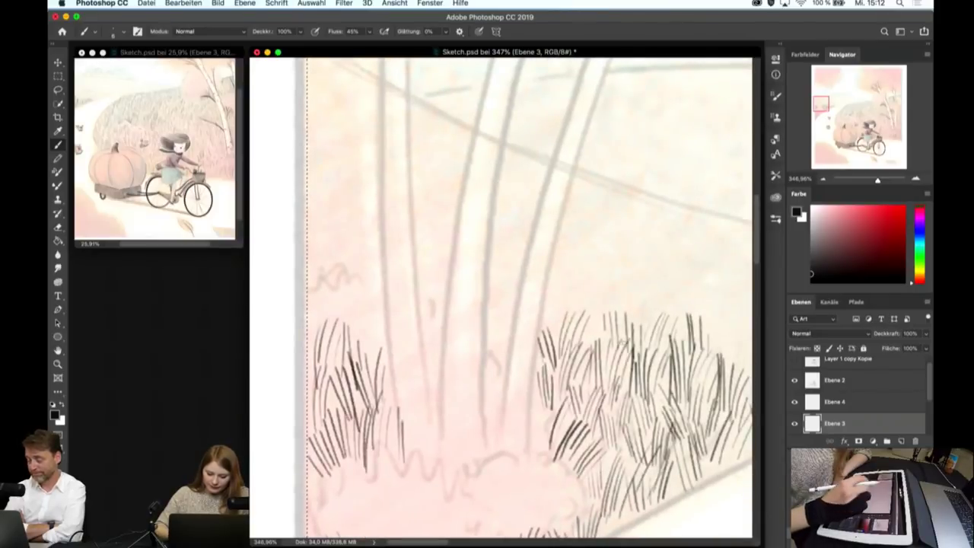
scroll(532, 368, "up", 2)
left_click_drag(470, 331, 483, 268)
left_click_drag(477, 325, 489, 264)
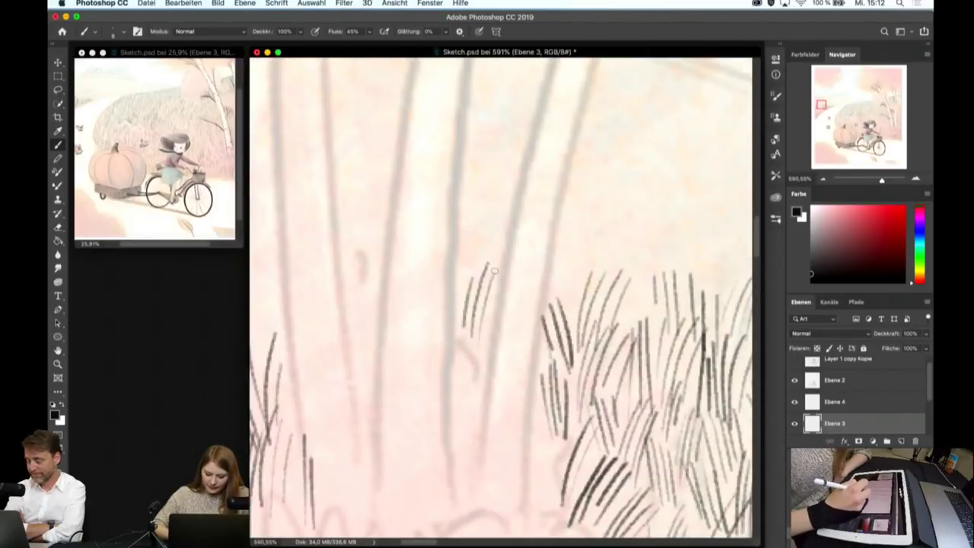
mouse_move(457, 327)
left_mouse_down()
mouse_move(467, 236)
mouse_move(487, 202)
left_mouse_up()
left_click_drag(488, 304, 517, 186)
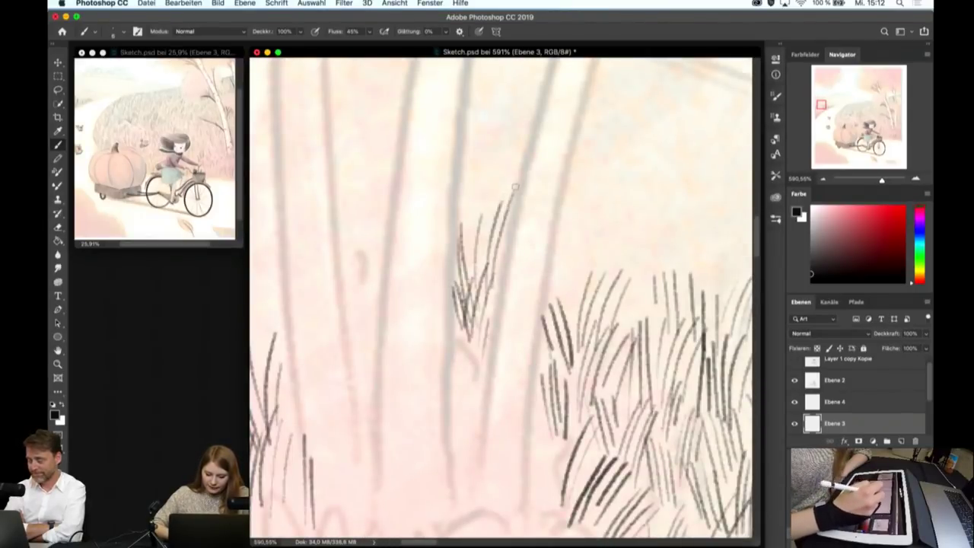
left_click_drag(478, 271, 483, 150)
- Add another grass tuft further left
left_click_drag(462, 247, 467, 156)
left_click_drag(344, 243, 354, 141)
left_click_drag(354, 224, 371, 133)
mouse_move(361, 239)
left_mouse_down()
mouse_move(381, 144)
mouse_move(384, 164)
left_mouse_up()
left_click_drag(379, 240, 381, 130)
scroll(381, 128, "down", 3)
scroll(381, 127, "down", 2)
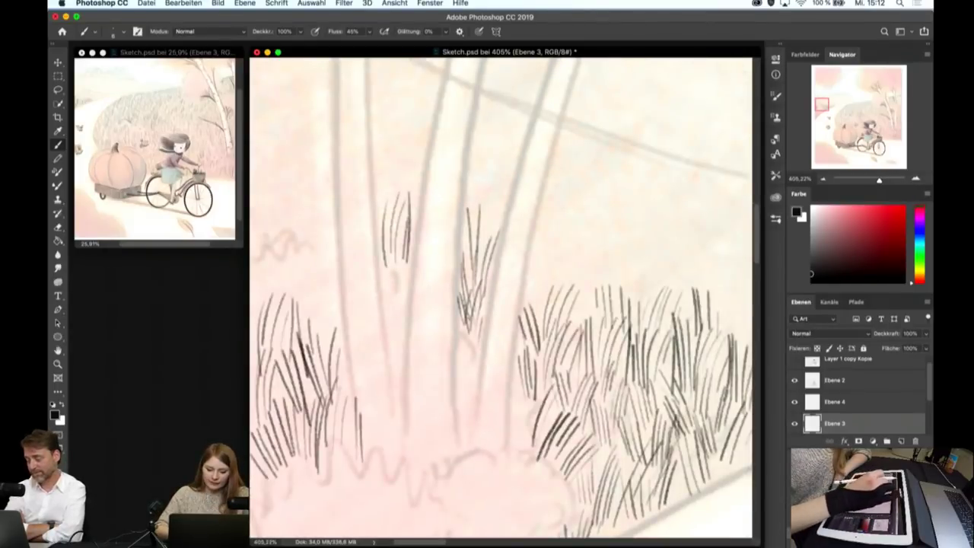
scroll(451, 245, "up", 6)
- Thicken the left grass tuft with more upward blades
mouse_move(377, 285)
left_mouse_down()
mouse_move(398, 156)
mouse_move(419, 142)
left_mouse_up()
left_click_drag(440, 256, 440, 159)
left_click_drag(441, 208, 436, 114)
left_click_drag(456, 238, 449, 149)
left_click_drag(463, 291, 472, 149)
left_click_drag(478, 263, 476, 182)
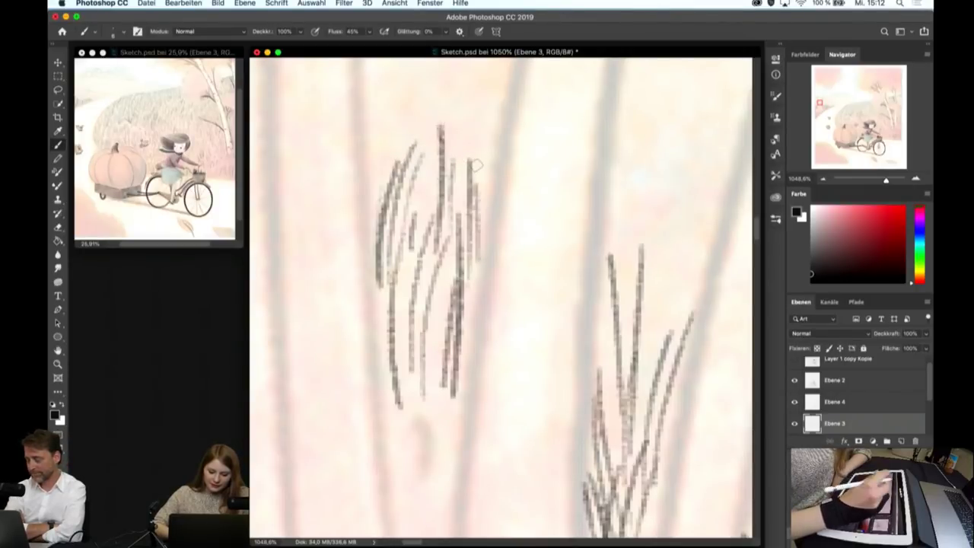
scroll(497, 310, "down", 3)
scroll(497, 310, "left", 1)
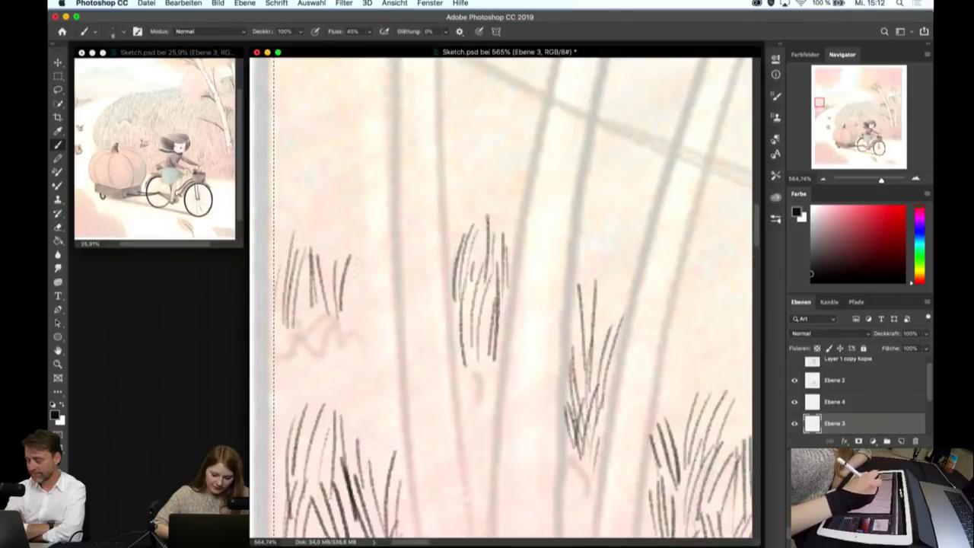
- Fill out the left tuft and add blades at its upper left
mouse_move(366, 327)
left_mouse_down()
mouse_move(362, 259)
mouse_move(373, 266)
left_mouse_up()
left_click_drag(390, 344, 379, 228)
left_click_drag(369, 274, 366, 215)
left_click_drag(356, 263, 351, 211)
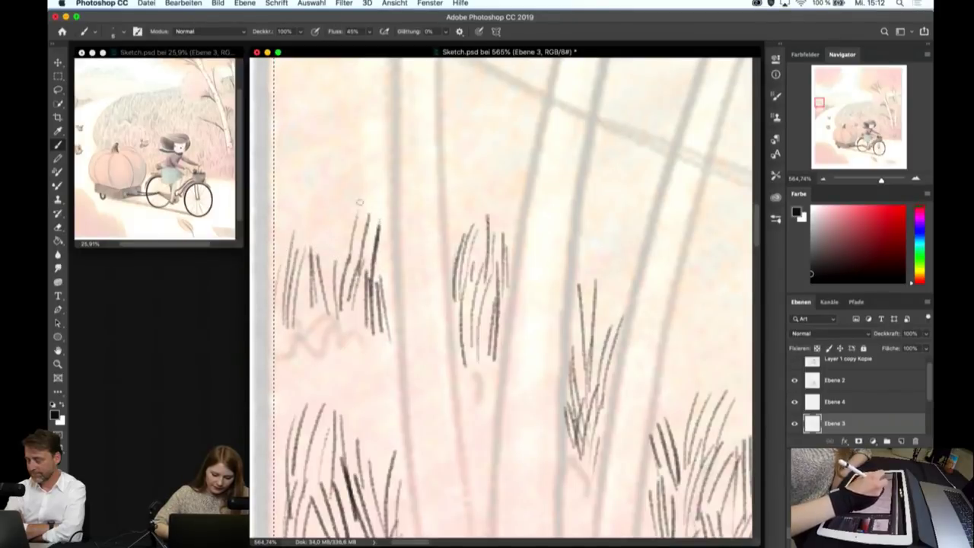
left_click_drag(323, 256, 328, 203)
left_click_drag(317, 272, 314, 202)
left_click_drag(304, 254, 308, 207)
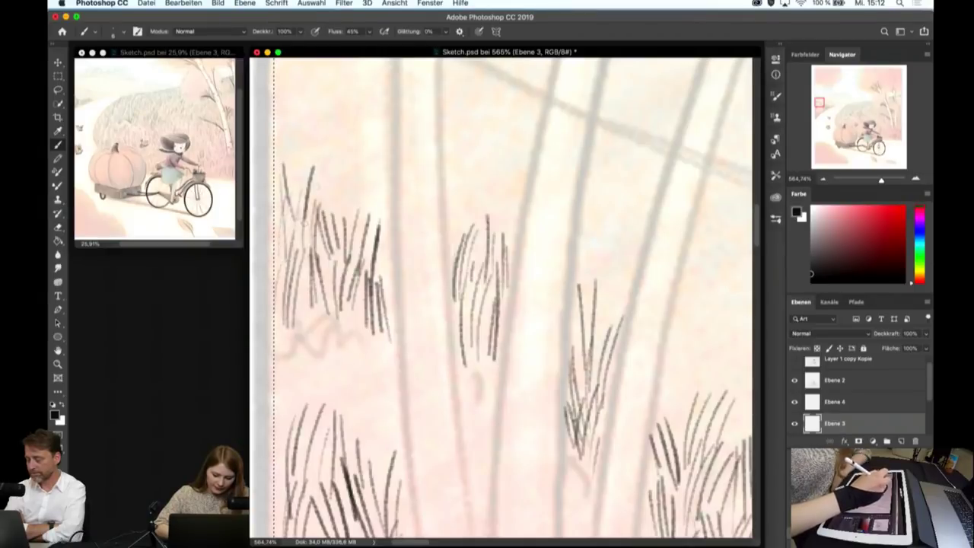
- Raise the left tuft's top with tall blades on its upper right and crown
left_click_drag(351, 227, 344, 176)
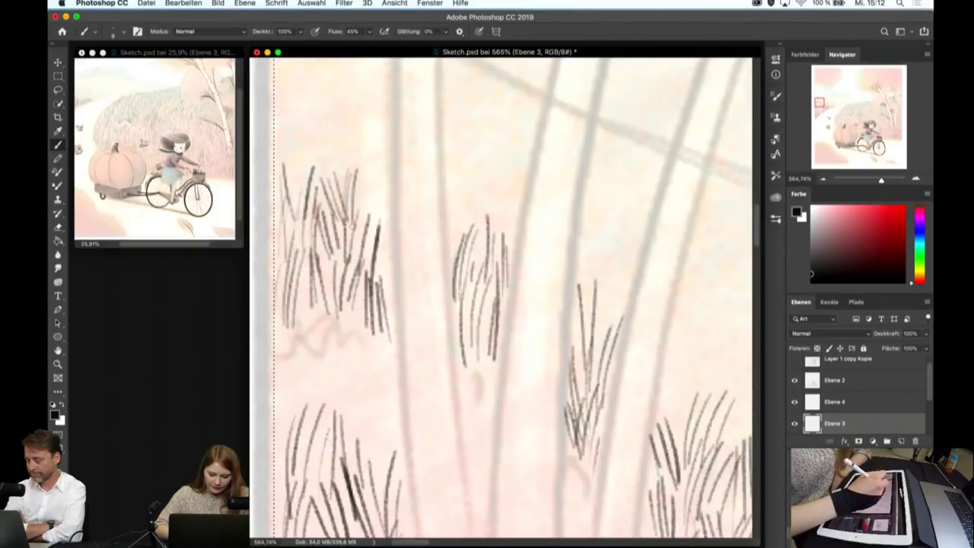
left_click_drag(357, 230, 362, 186)
left_click_drag(373, 212, 376, 169)
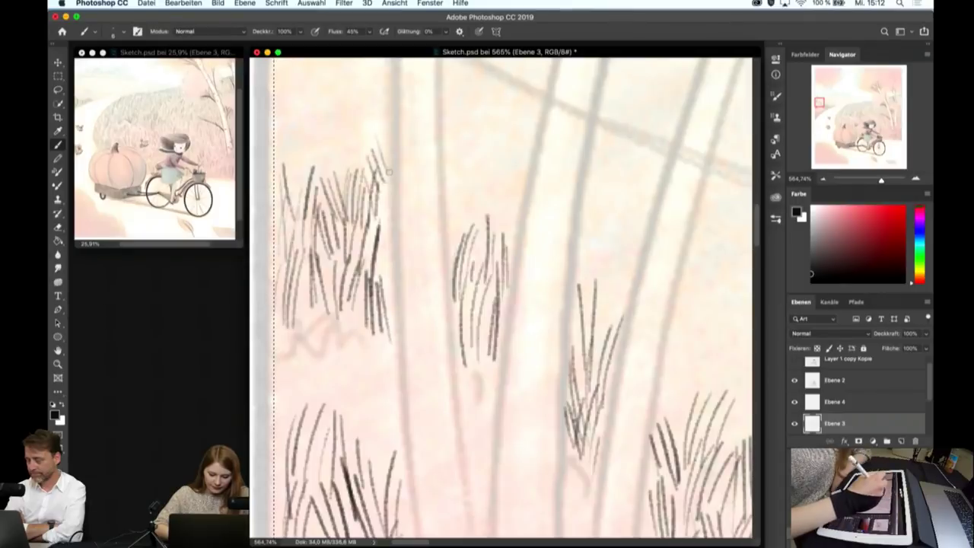
left_click_drag(338, 180, 324, 139)
left_click_drag(349, 182, 335, 145)
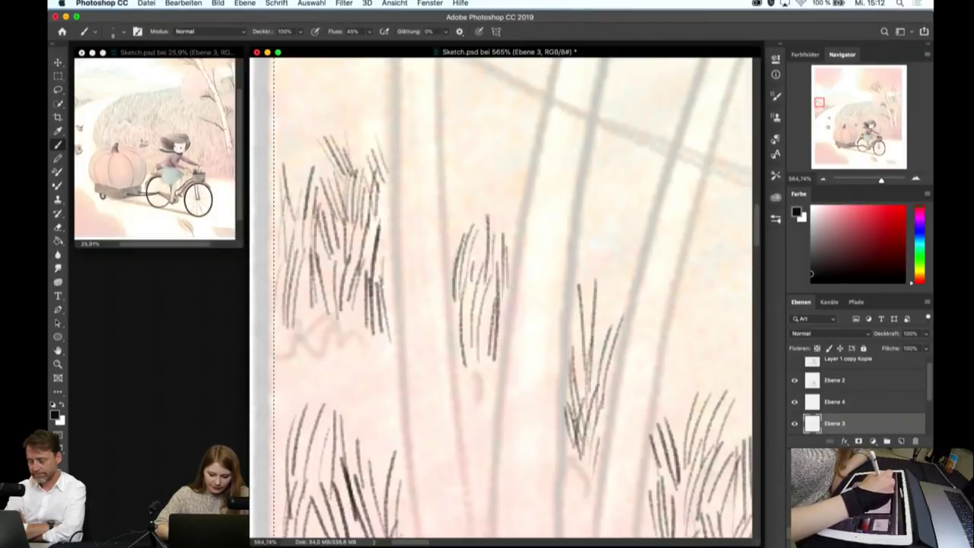
left_click_drag(373, 172, 367, 131)
mouse_move(376, 154)
left_mouse_down()
mouse_move(359, 125)
mouse_move(374, 112)
left_mouse_up()
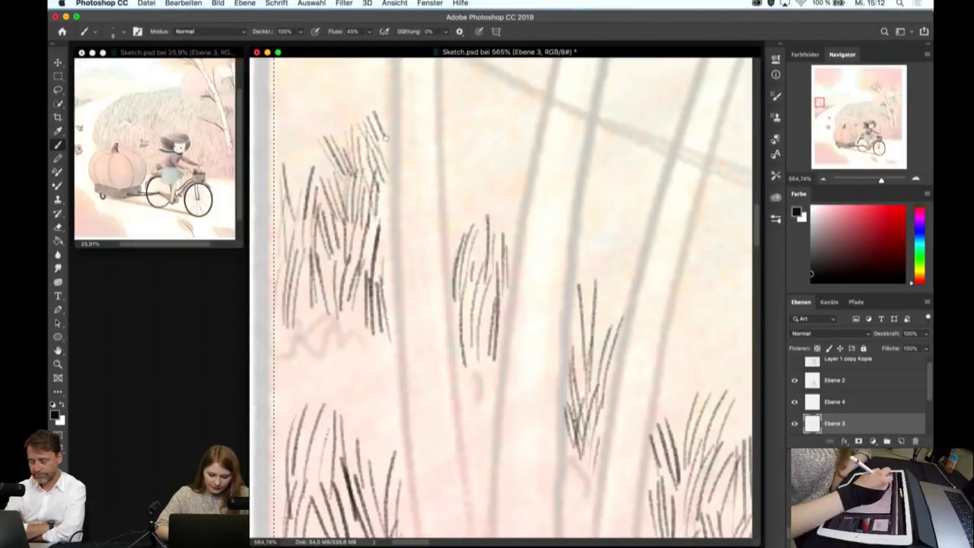
- Hatch grass along the tuft's left edge and save Sketch.psd
scroll(407, 200, "down", 5)
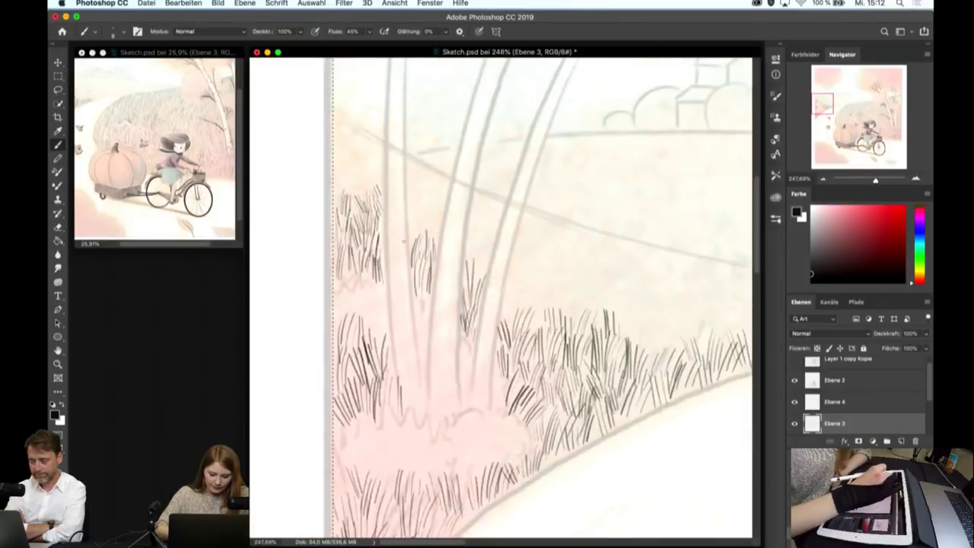
scroll(407, 199, "up", 5)
left_click_drag(363, 393, 344, 329)
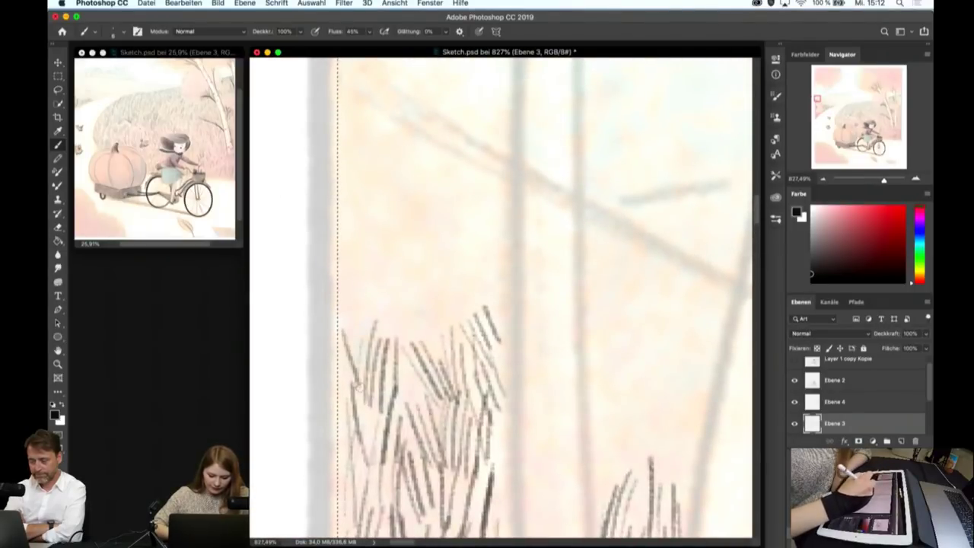
left_click_drag(364, 364, 349, 315)
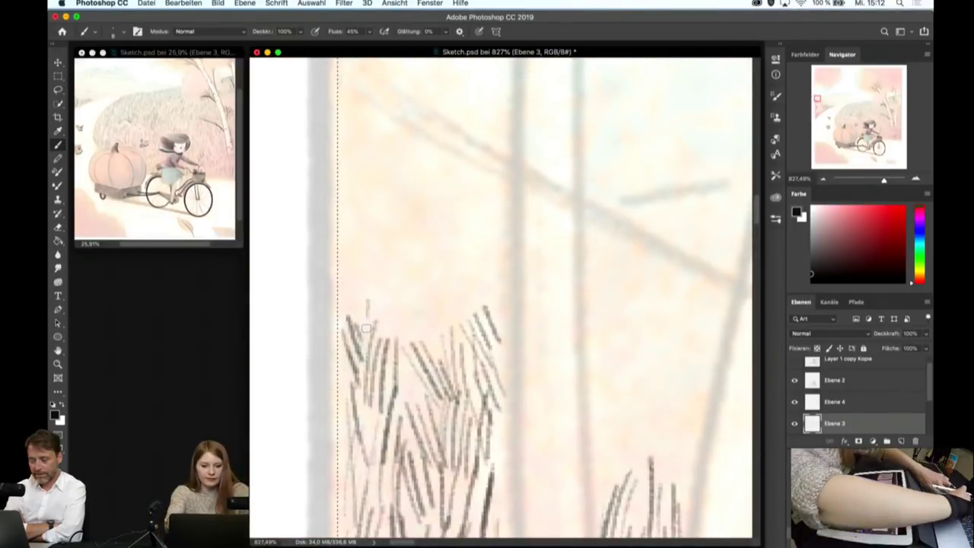
key("super+s")
left_click_drag(340, 312, 362, 254)
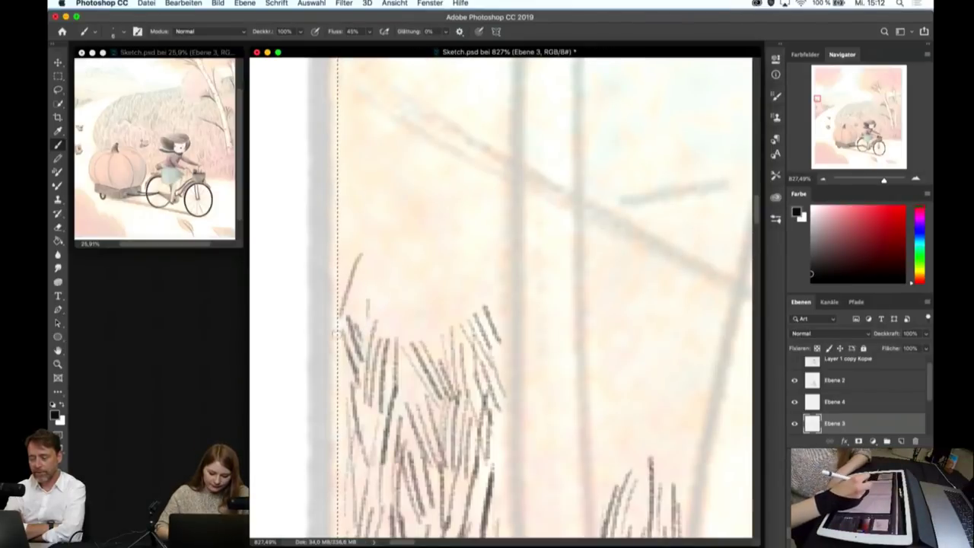
- Add vertical grass blades above and right of the tuft, building up its right part
mouse_move(395, 335)
left_mouse_down()
mouse_move(380, 274)
mouse_move(403, 279)
mouse_move(422, 266)
left_mouse_up()
left_click_drag(427, 341, 423, 278)
mouse_move(460, 332)
left_mouse_down()
mouse_move(443, 274)
mouse_move(471, 259)
left_mouse_up()
left_click_drag(481, 325, 475, 257)
left_click_drag(487, 292, 460, 232)
mouse_move(499, 273)
left_mouse_down()
mouse_move(484, 229)
mouse_move(487, 197)
left_mouse_up()
- Build up the tuft's left part and middle, with tall blades above it
mouse_move(359, 274)
left_mouse_down()
mouse_move(344, 244)
mouse_move(357, 204)
left_mouse_up()
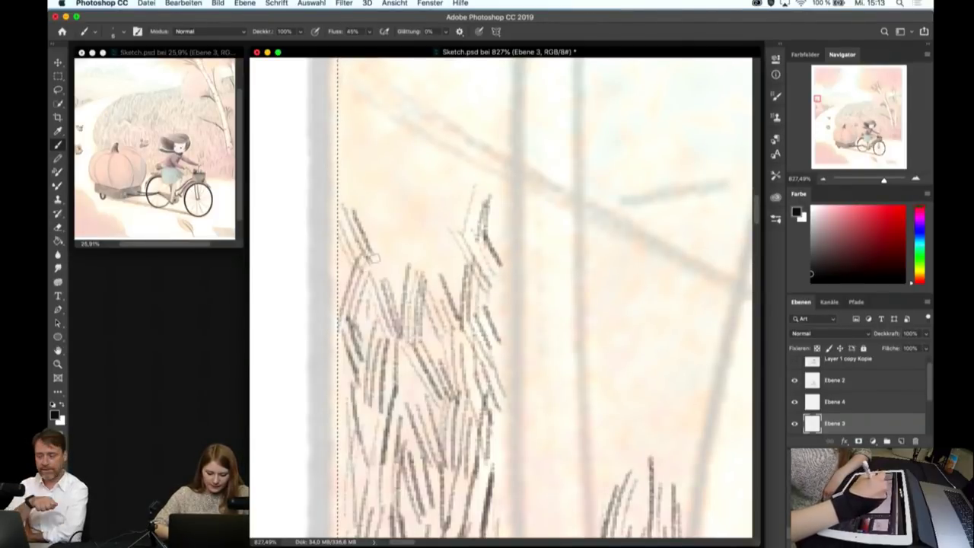
mouse_move(393, 289)
left_mouse_down()
mouse_move(387, 199)
mouse_move(392, 219)
left_mouse_up()
left_click_drag(404, 278, 391, 210)
mouse_move(423, 290)
left_mouse_down()
mouse_move(415, 230)
mouse_move(430, 215)
left_mouse_up()
mouse_move(456, 289)
left_mouse_down()
mouse_move(443, 217)
mouse_move(414, 173)
left_mouse_up()
left_click_drag(432, 226, 429, 168)
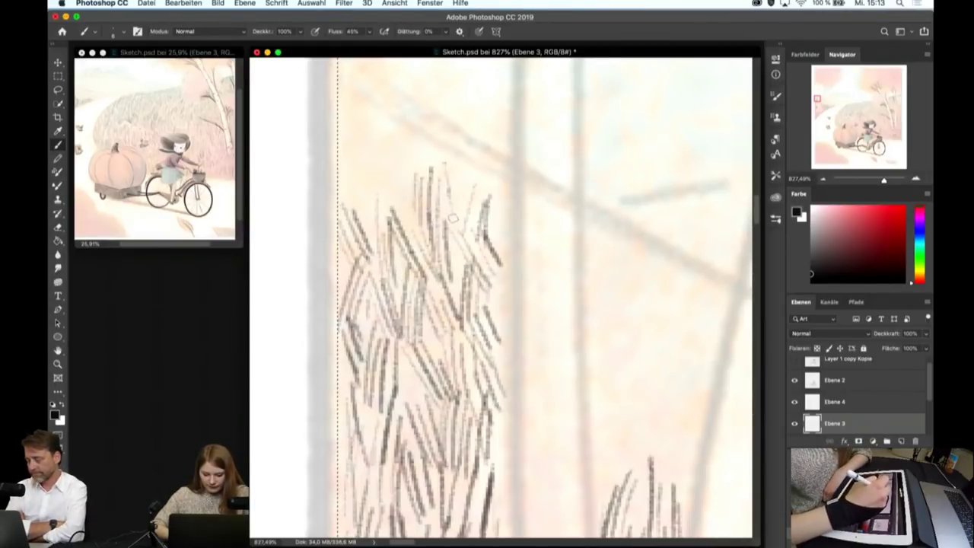
- Add blades at the tuft's right edge and extend the grass higher
left_click_drag(490, 196, 495, 159)
left_click_drag(502, 195, 504, 166)
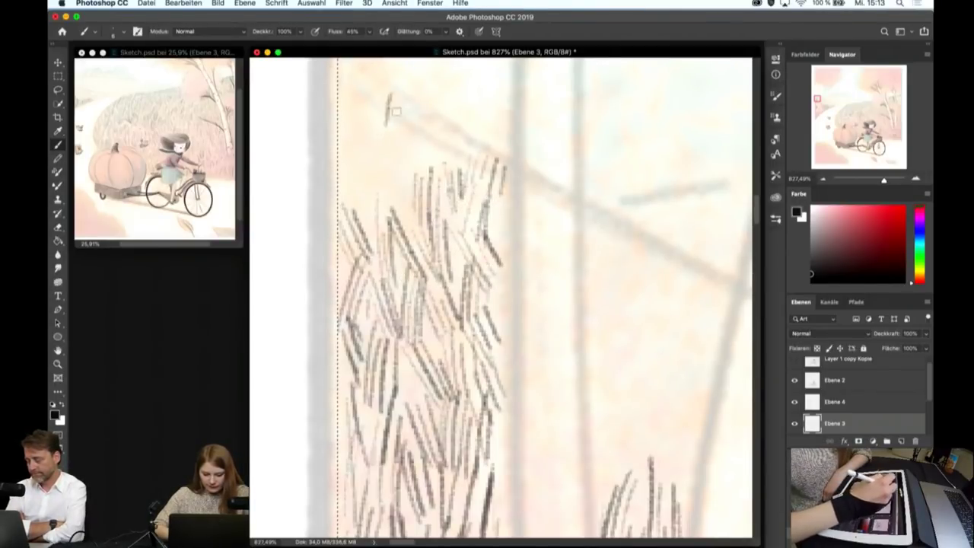
left_click_drag(397, 135, 391, 97)
mouse_move(411, 149)
left_mouse_down()
mouse_move(403, 103)
mouse_move(417, 116)
left_mouse_up()
left_click_drag(425, 170, 428, 122)
left_click_drag(452, 169, 447, 134)
left_click_drag(467, 179, 463, 141)
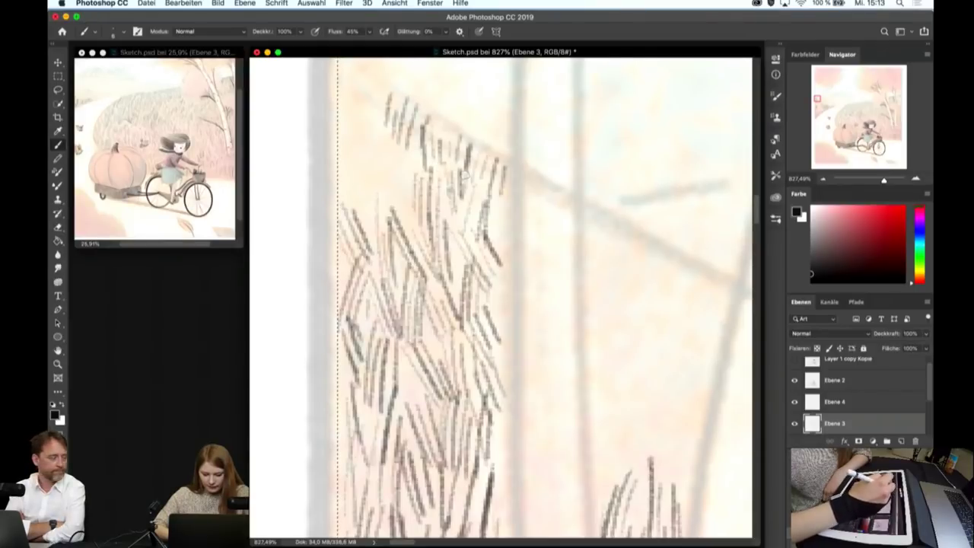
- Fill in the upper-left grass area with pencil hatching
left_click_drag(362, 130, 356, 88)
left_click_drag(371, 172, 362, 100)
mouse_move(382, 194)
left_mouse_down()
mouse_move(376, 139)
mouse_move(390, 134)
left_mouse_up()
left_click_drag(411, 190, 405, 151)
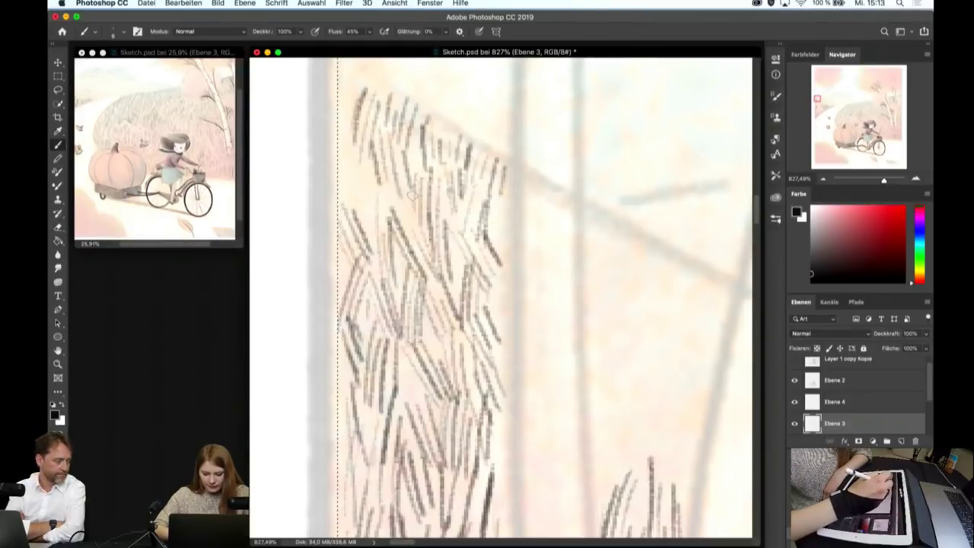
left_click_drag(351, 198, 344, 132)
left_click_drag(364, 216, 358, 165)
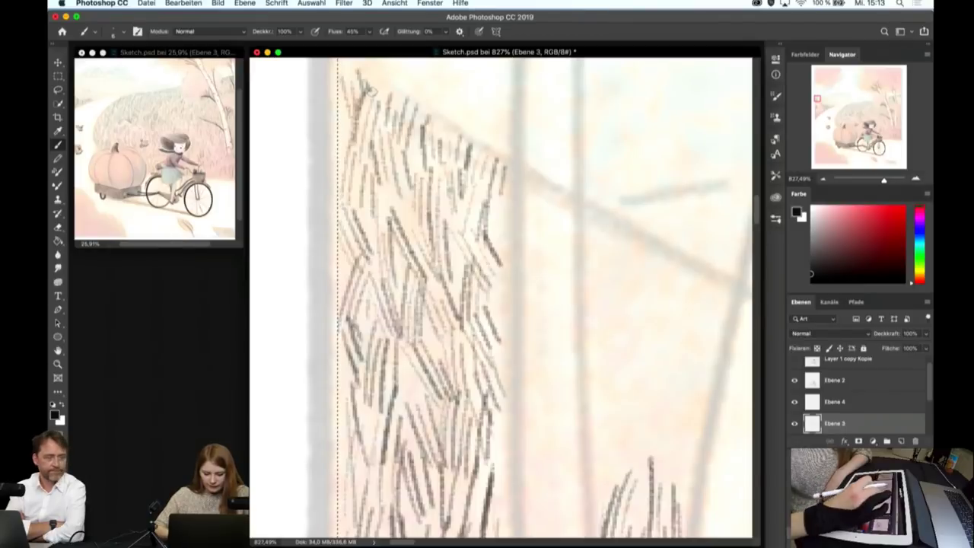
- Hatch grass strokes beside the left birch trunk
scroll(575, 347, "down", 3)
scroll(574, 347, "down", 2)
scroll(574, 346, "down", 2)
scroll(574, 346, "up", 3)
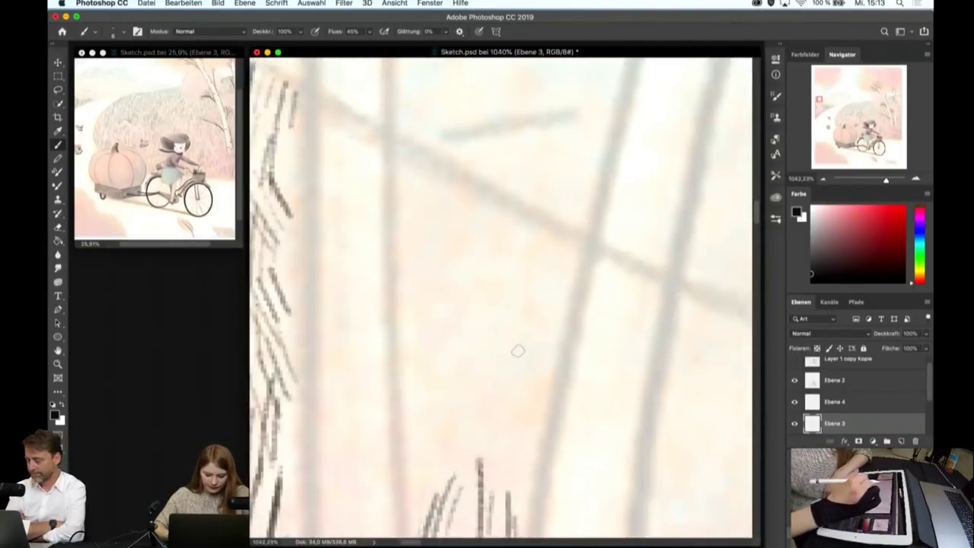
left_click_drag(275, 141, 306, 211)
mouse_move(289, 263)
left_mouse_down()
mouse_move(308, 351)
mouse_move(304, 435)
left_mouse_up()
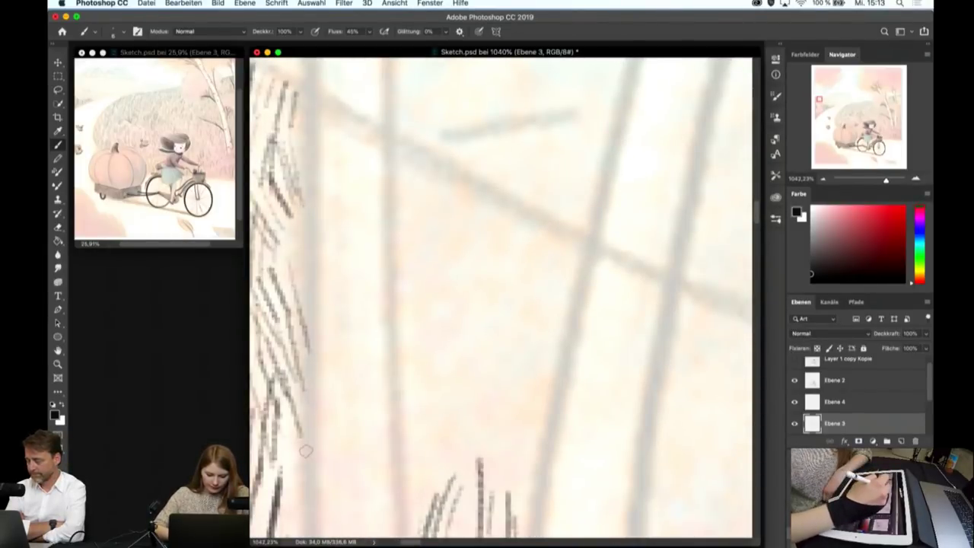
left_click_drag(390, 143, 405, 183)
- Hatch a grass patch below the field's edge, extending it toward the next trunk
left_click_drag(419, 149, 433, 207)
mouse_move(442, 160)
left_mouse_down()
mouse_move(457, 245)
mouse_move(484, 238)
left_mouse_up()
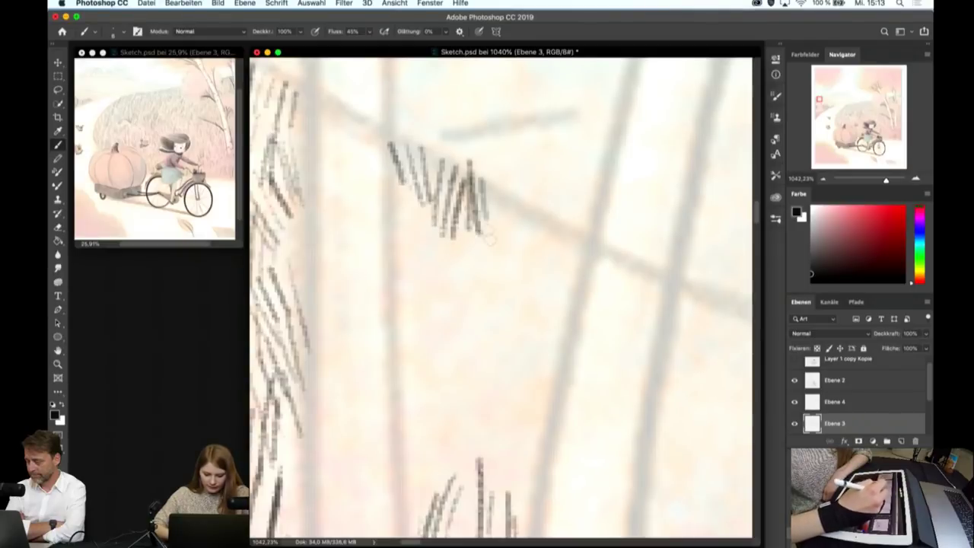
mouse_move(496, 186)
left_mouse_down()
mouse_move(503, 258)
mouse_move(524, 283)
left_mouse_up()
mouse_move(535, 214)
left_mouse_down()
mouse_move(549, 288)
mouse_move(567, 268)
left_mouse_up()
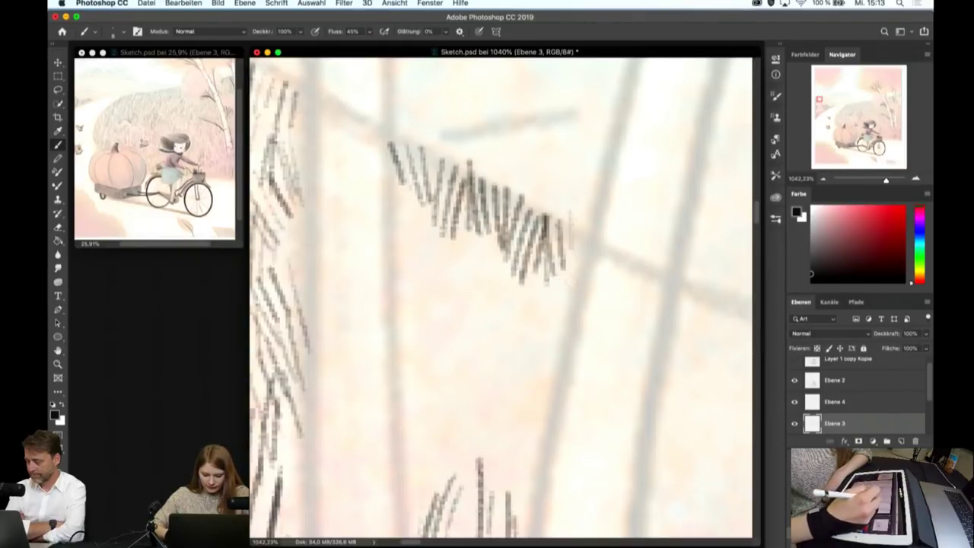
left_click_drag(571, 210, 559, 319)
left_click_drag(543, 297, 543, 342)
left_click_drag(534, 255, 525, 320)
mouse_move(519, 263)
left_mouse_down()
mouse_move(503, 329)
mouse_move(487, 316)
left_mouse_up()
- Extend the grass hatching downward below the patch, filling its lower left
scroll(525, 354, "down", 2)
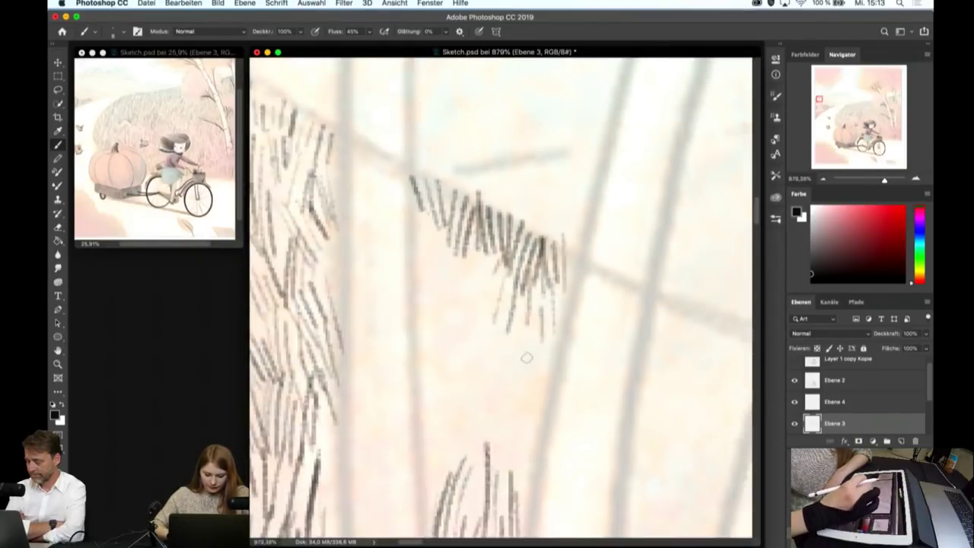
scroll(515, 381, "down", 2)
left_click_drag(433, 251, 457, 311)
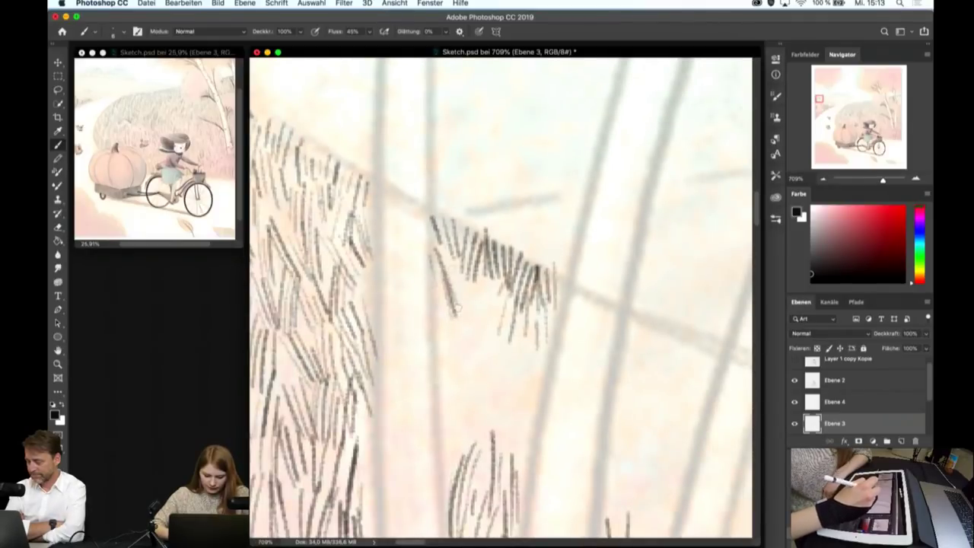
left_click_drag(470, 276, 475, 335)
left_click_drag(475, 293, 484, 344)
left_click_drag(484, 283, 502, 364)
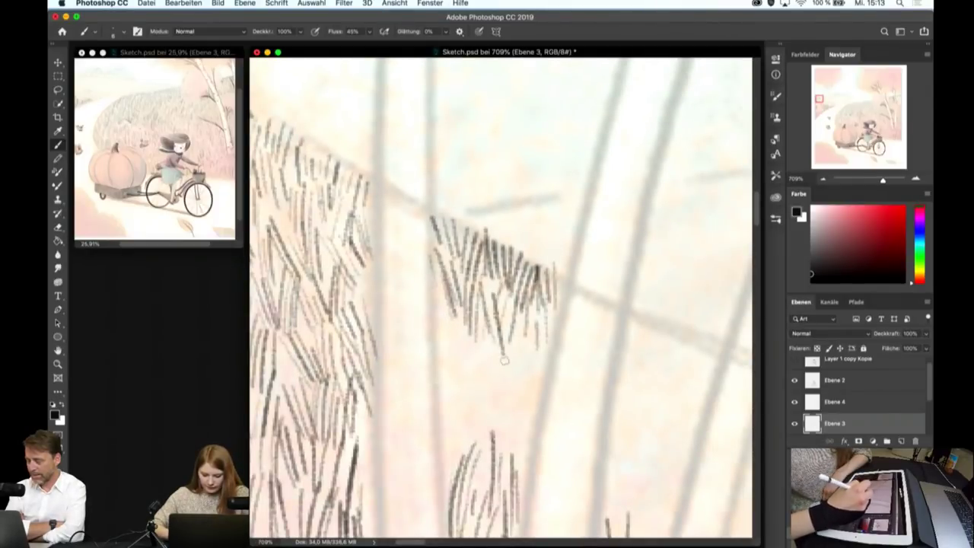
mouse_move(496, 319)
left_mouse_down()
mouse_move(511, 400)
mouse_move(525, 414)
left_mouse_up()
left_click_drag(521, 347, 525, 420)
mouse_move(449, 340)
left_mouse_down()
mouse_move(472, 396)
mouse_move(496, 405)
left_mouse_up()
- Carry the hatching further down the field along the patch's right side
mouse_move(445, 363)
left_mouse_down()
mouse_move(457, 457)
mouse_move(473, 472)
left_mouse_up()
mouse_move(479, 387)
left_mouse_down()
mouse_move(502, 473)
mouse_move(517, 471)
left_mouse_up()
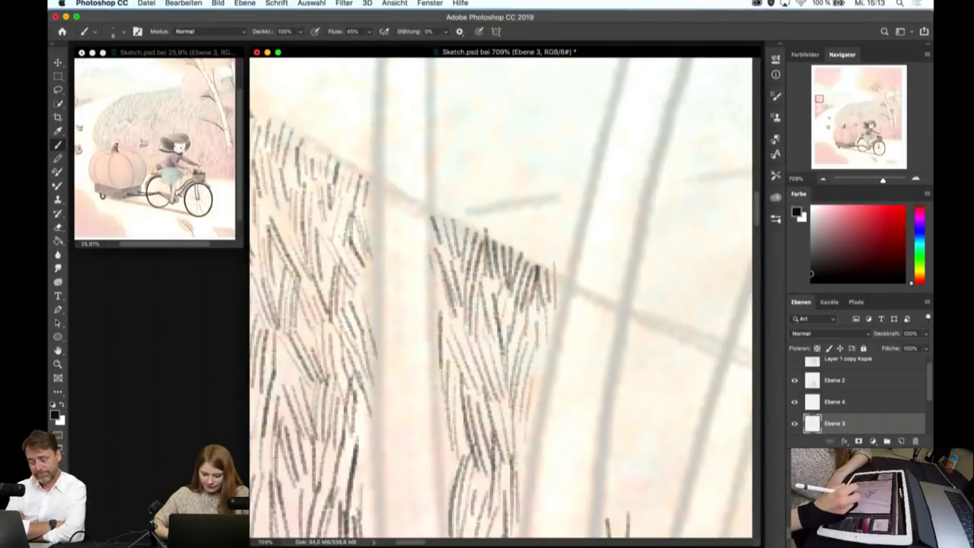
left_click_drag(536, 381, 522, 472)
left_click_drag(534, 402, 522, 484)
scroll(531, 450, "down", 3)
scroll(578, 419, "down", 1)
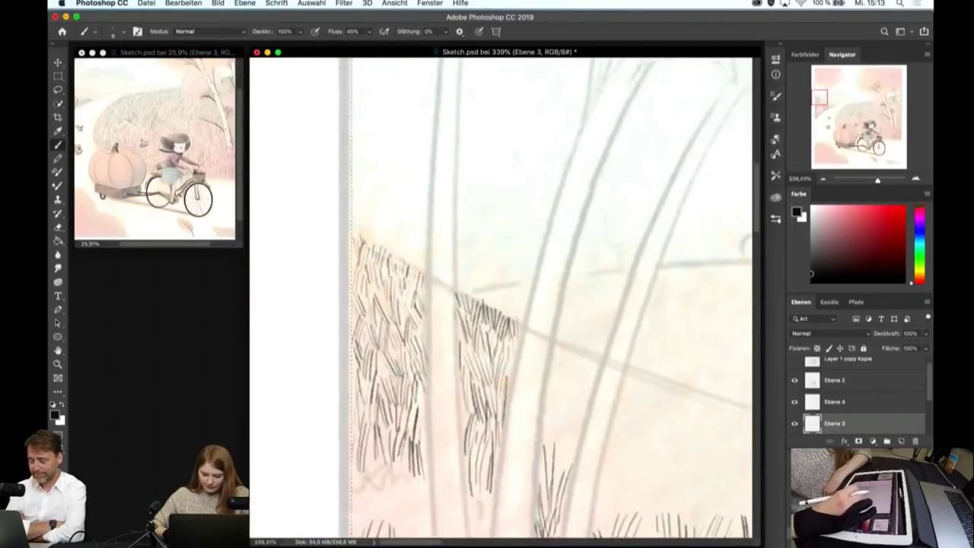
scroll(602, 399, "down", 1)
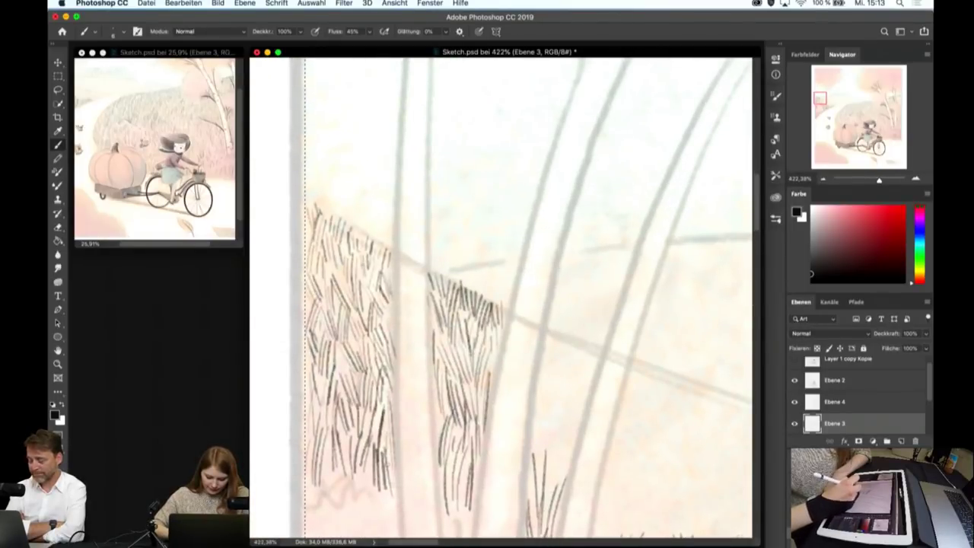
scroll(587, 428, "up", 1)
scroll(587, 428, "up", 1)
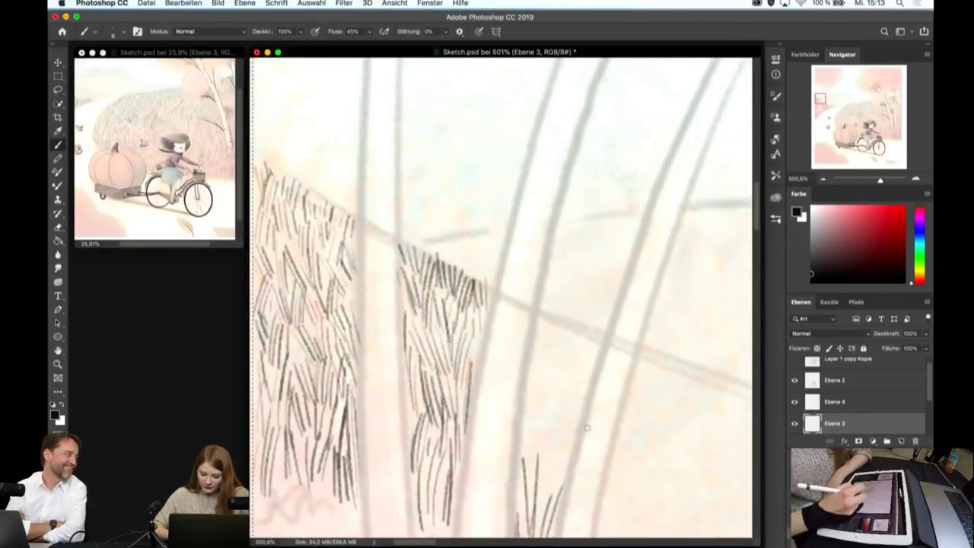
- Hatch the field strip right of the trunk down to its lower part
left_click_drag(537, 311, 540, 358)
mouse_move(566, 314)
left_mouse_down()
mouse_move(554, 347)
mouse_move(572, 383)
mouse_move(570, 431)
left_mouse_up()
left_click_drag(570, 359, 552, 420)
mouse_move(538, 356)
left_mouse_down()
mouse_move(530, 409)
mouse_move(542, 413)
left_mouse_up()
left_click_drag(559, 351, 525, 477)
mouse_move(551, 400)
left_mouse_down()
mouse_move(532, 478)
mouse_move(537, 485)
mouse_move(547, 475)
left_mouse_up()
left_click_drag(565, 405, 554, 470)
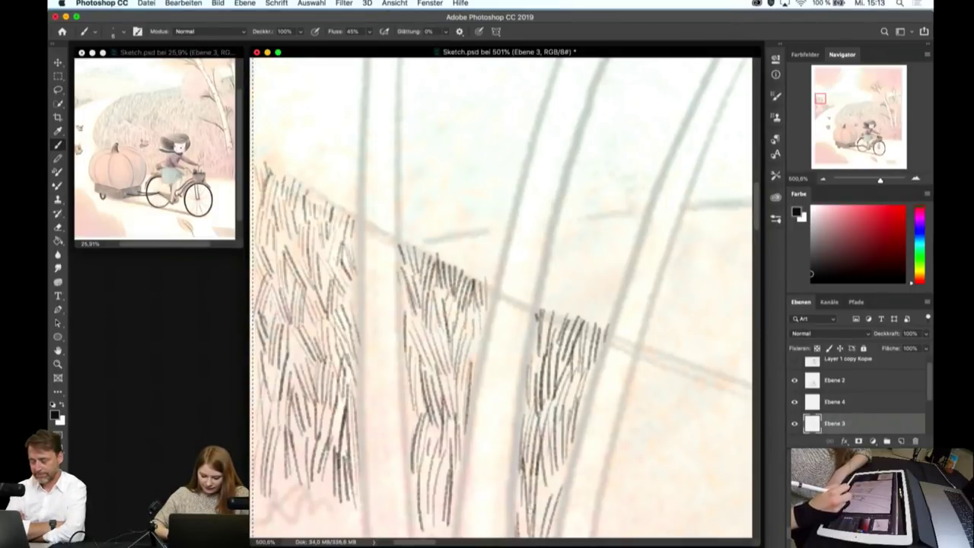
- Hatch a row of pencil grass strokes along the field's top edge, left to right
scroll(500, 297, "down", 3)
scroll(559, 416, "up", 3)
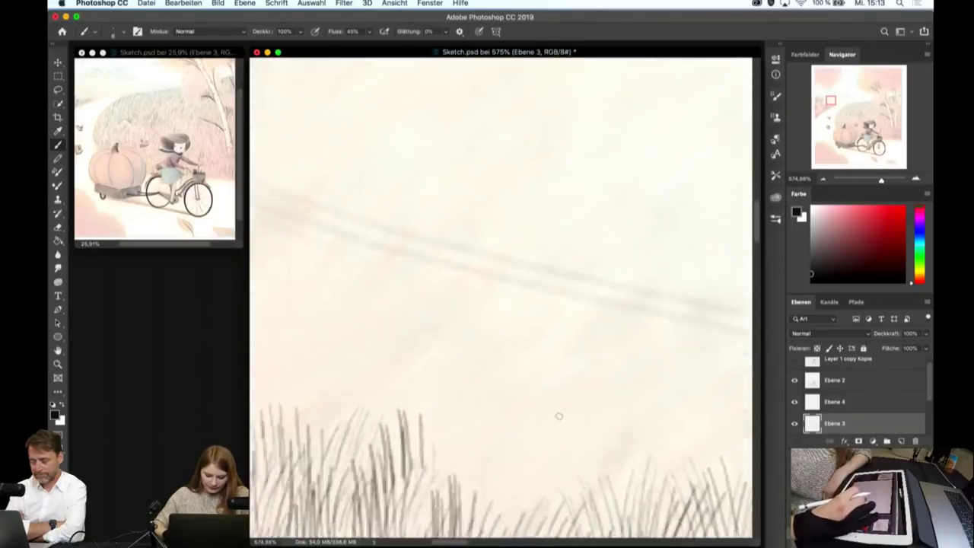
left_click_drag(417, 177, 414, 215)
left_click_drag(425, 185, 421, 221)
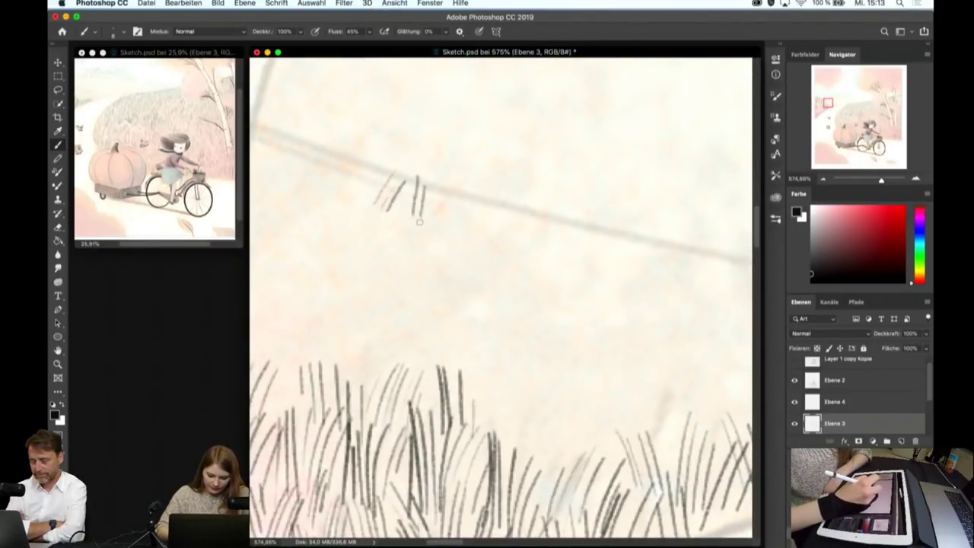
left_click_drag(460, 193, 434, 244)
left_click_drag(466, 196, 438, 264)
left_click_drag(477, 221, 474, 258)
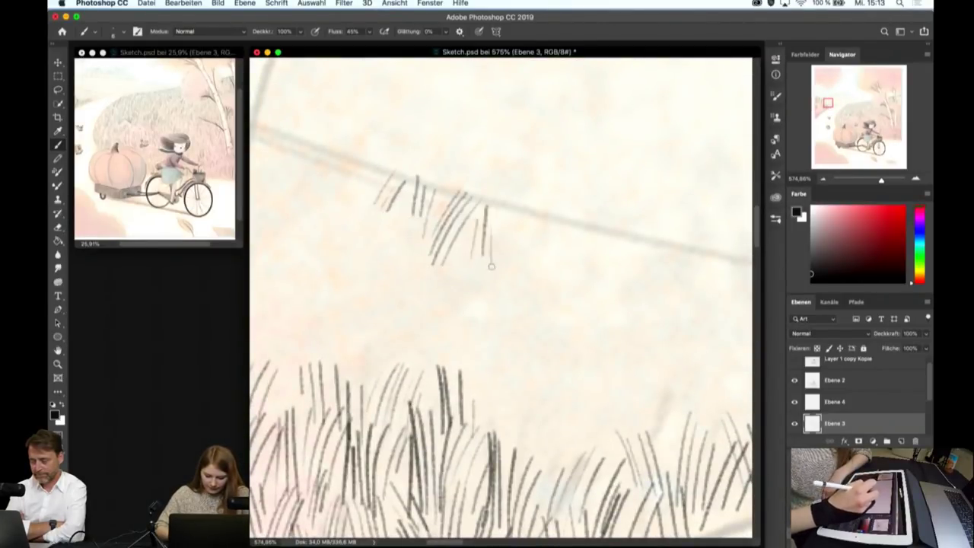
mouse_move(538, 207)
left_mouse_down()
mouse_move(510, 274)
mouse_move(521, 285)
left_mouse_up()
mouse_move(563, 221)
left_mouse_down()
mouse_move(550, 293)
mouse_move(576, 287)
left_mouse_up()
mouse_move(629, 227)
left_mouse_down()
mouse_move(602, 297)
mouse_move(621, 305)
left_mouse_up()
left_click_drag(653, 243, 661, 305)
- Add a second row of grass strokes and fill down to the lower grass
mouse_move(664, 298)
left_mouse_down()
mouse_move(641, 370)
mouse_move(624, 389)
left_mouse_up()
left_click_drag(622, 297, 606, 376)
mouse_move(597, 280)
left_mouse_down()
mouse_move(587, 363)
mouse_move(564, 362)
left_mouse_up()
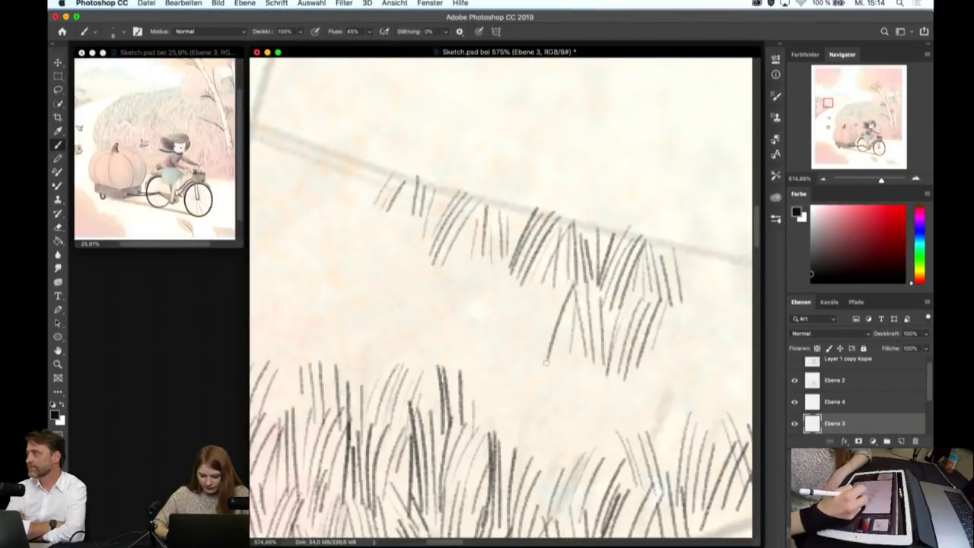
mouse_move(561, 280)
left_mouse_down()
mouse_move(541, 366)
mouse_move(519, 354)
left_mouse_up()
mouse_move(508, 270)
left_mouse_down()
mouse_move(502, 344)
mouse_move(478, 332)
left_mouse_up()
left_click_drag(466, 251, 441, 335)
mouse_move(462, 292)
left_mouse_down()
mouse_move(445, 368)
mouse_move(453, 388)
left_mouse_up()
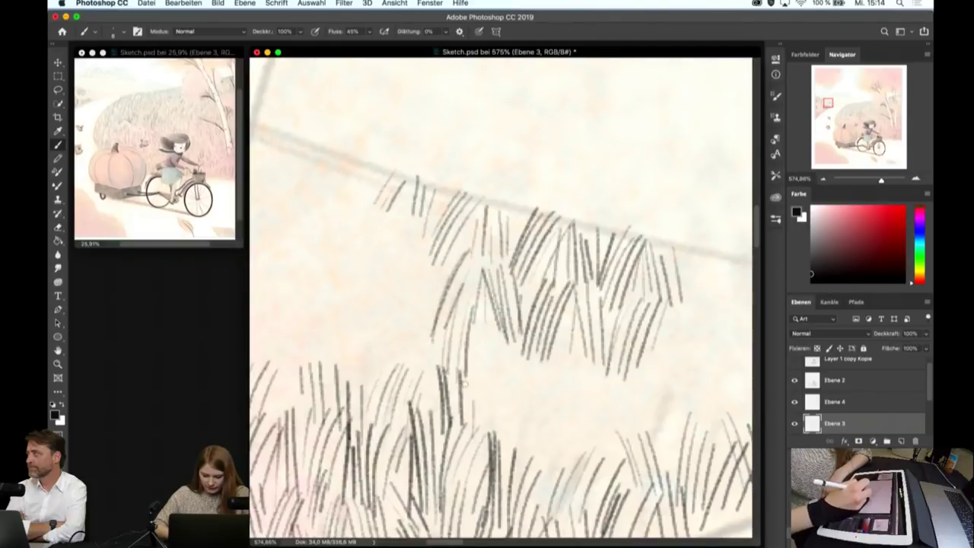
left_click_drag(490, 328, 472, 400)
left_click_drag(517, 333, 496, 411)
left_click_drag(514, 359, 502, 452)
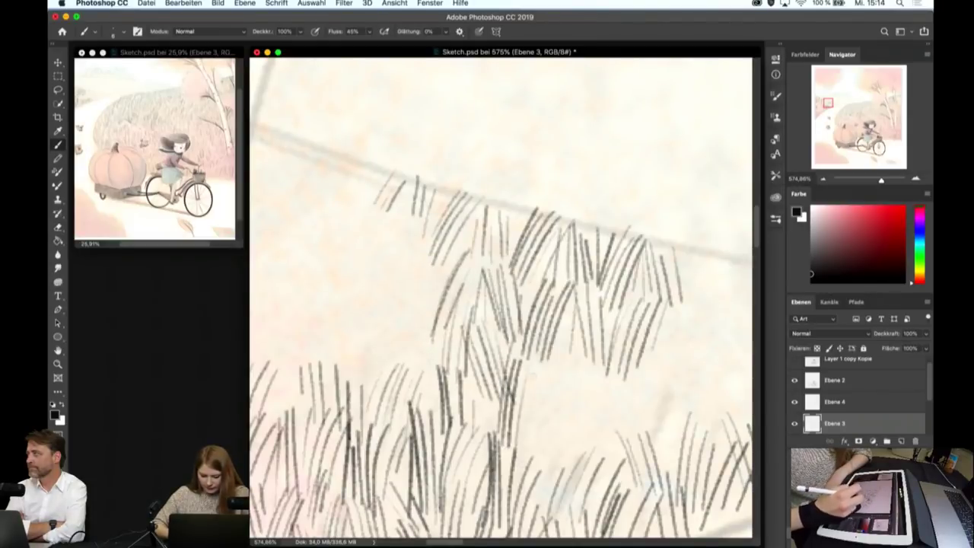
left_click_drag(543, 350, 524, 460)
left_click_drag(554, 358, 545, 458)
mouse_move(578, 358)
left_mouse_down()
mouse_move(551, 462)
mouse_move(597, 449)
left_mouse_up()
mouse_move(618, 345)
left_mouse_down()
mouse_move(609, 396)
mouse_move(616, 454)
left_mouse_up()
mouse_move(642, 387)
left_mouse_down()
mouse_move(624, 443)
mouse_move(646, 456)
left_mouse_up()
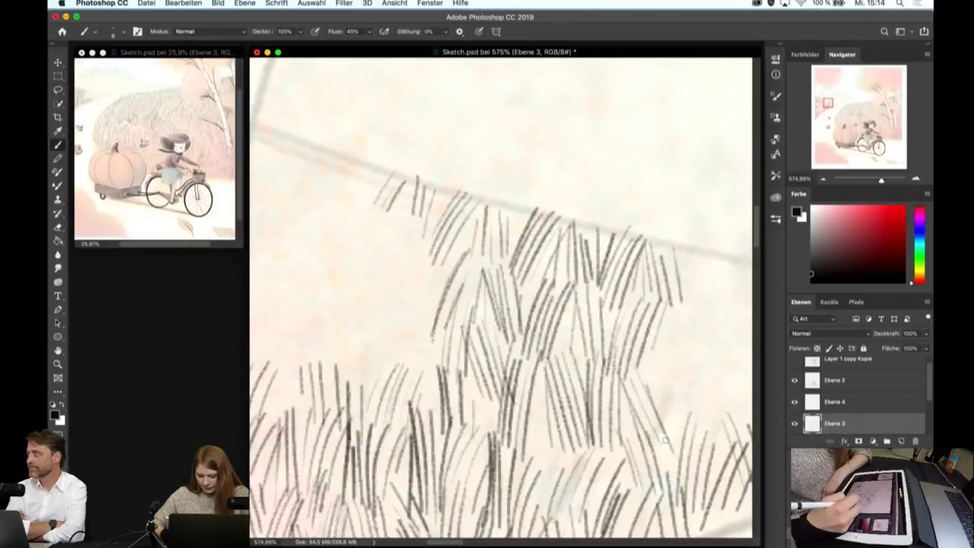
left_click_drag(664, 323, 656, 429)
left_click_drag(674, 342, 666, 437)
left_click_drag(659, 317, 699, 403)
mouse_move(679, 336)
left_mouse_down()
mouse_move(707, 397)
mouse_move(715, 397)
left_mouse_up()
- Hatch grass beside the tree trunks along the top edge, extending down and right
scroll(500, 305, "down", 5)
scroll(427, 228, "up", 5)
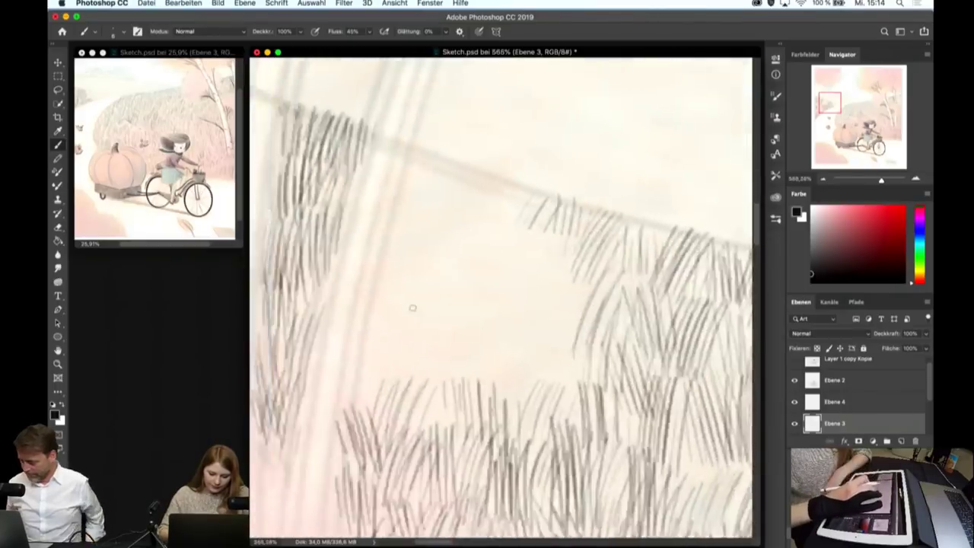
left_click_drag(515, 161, 482, 199)
left_click_drag(525, 174, 536, 235)
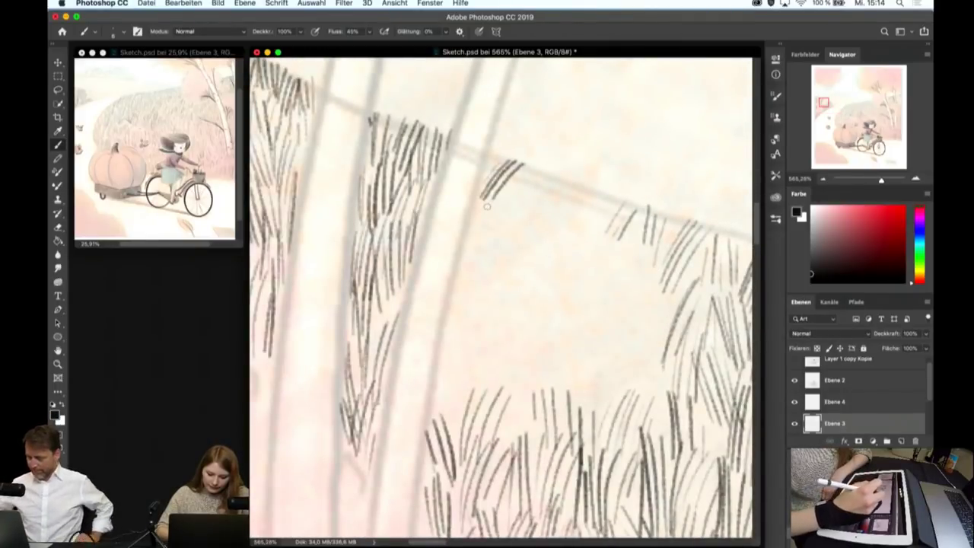
left_click_drag(582, 189, 542, 242)
mouse_move(590, 198)
left_mouse_down()
mouse_move(555, 251)
mouse_move(578, 271)
left_mouse_up()
left_click_drag(620, 229, 605, 303)
mouse_move(635, 245)
left_mouse_down()
mouse_move(605, 319)
mouse_move(624, 350)
left_mouse_up()
mouse_move(647, 289)
left_mouse_down()
mouse_move(636, 369)
mouse_move(659, 349)
mouse_move(627, 398)
left_mouse_up()
left_click_drag(633, 348, 613, 402)
left_click_drag(626, 342, 606, 384)
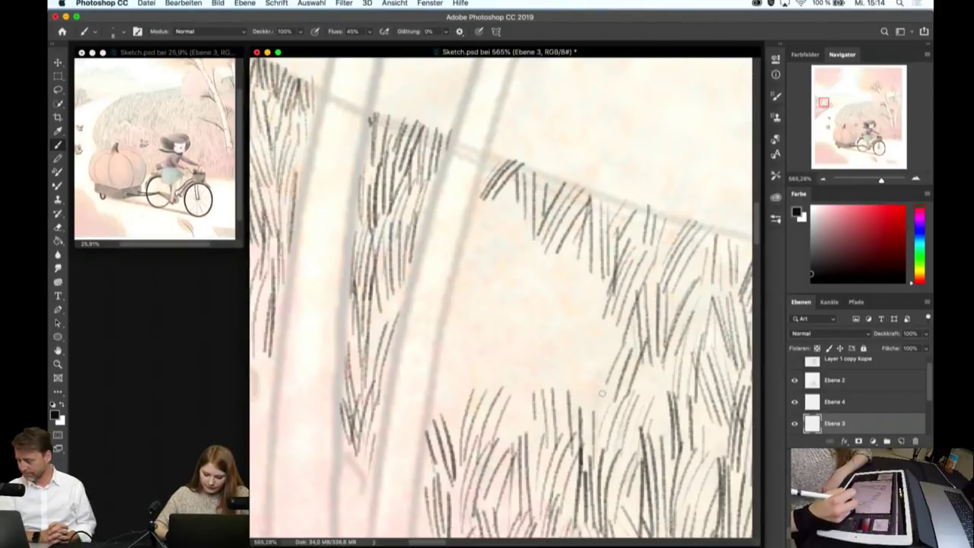
- Fill the patch right of the trunk and the lower grass near it
mouse_move(496, 207)
left_mouse_down()
mouse_move(489, 284)
mouse_move(503, 282)
left_mouse_up()
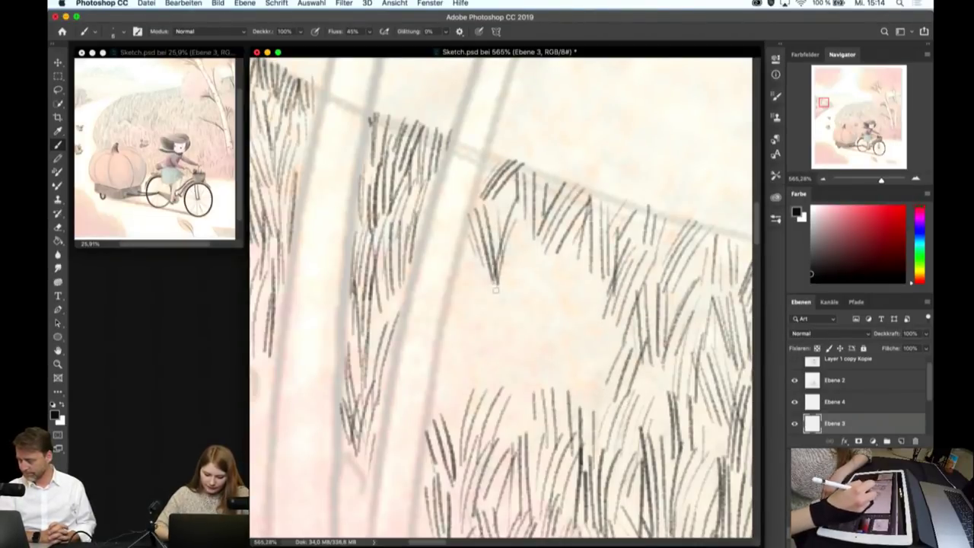
mouse_move(527, 227)
left_mouse_down()
mouse_move(510, 306)
mouse_move(532, 320)
left_mouse_up()
mouse_move(550, 248)
left_mouse_down()
mouse_move(542, 324)
mouse_move(553, 347)
left_mouse_up()
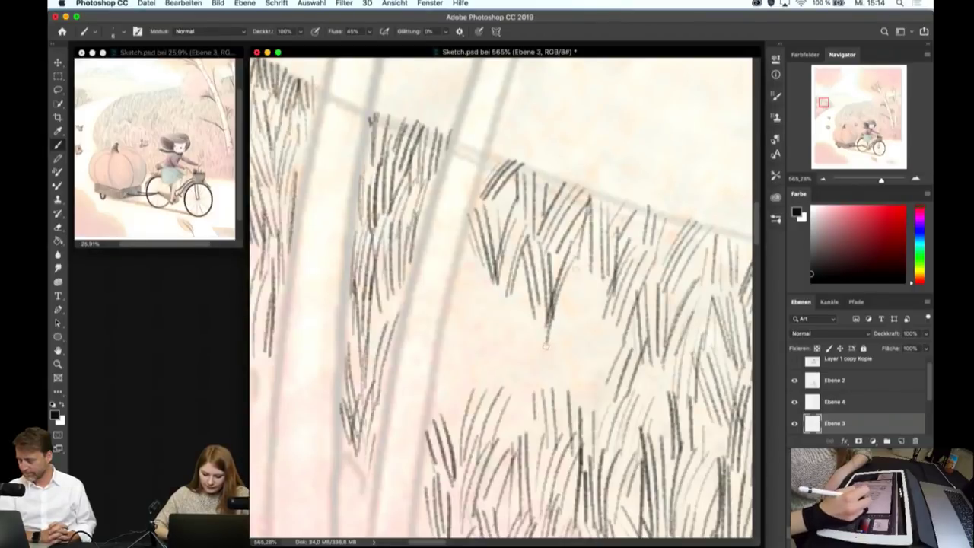
mouse_move(589, 274)
left_mouse_down()
mouse_move(577, 359)
mouse_move(589, 374)
left_mouse_up()
left_click_drag(607, 306, 600, 380)
left_click_drag(583, 336, 569, 390)
left_click_drag(583, 366, 573, 422)
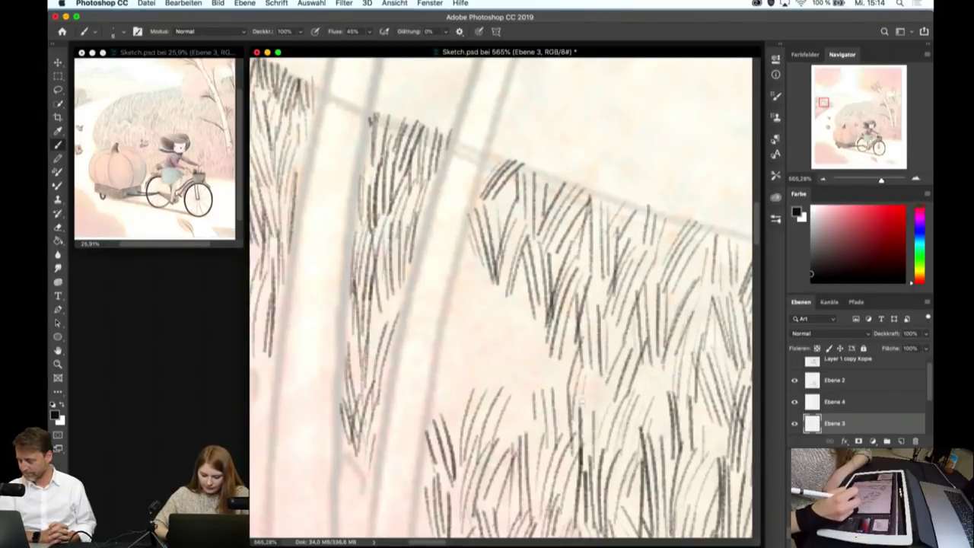
left_click_drag(504, 306, 493, 370)
left_click_drag(533, 297, 532, 387)
left_click_drag(551, 336, 548, 368)
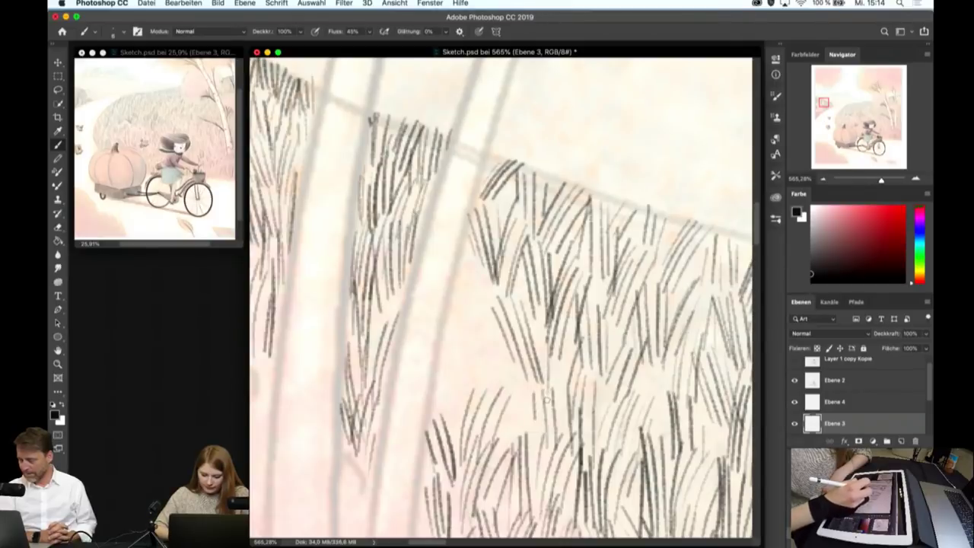
left_click_drag(466, 260, 452, 329)
left_click_drag(483, 258, 473, 347)
left_click_drag(476, 289, 446, 416)
left_click_drag(452, 359, 438, 436)
left_click_drag(472, 335, 460, 411)
left_click_drag(491, 322, 480, 411)
left_click_drag(505, 315, 492, 432)
left_click_drag(522, 374, 505, 432)
scroll(501, 300, "down", 3)
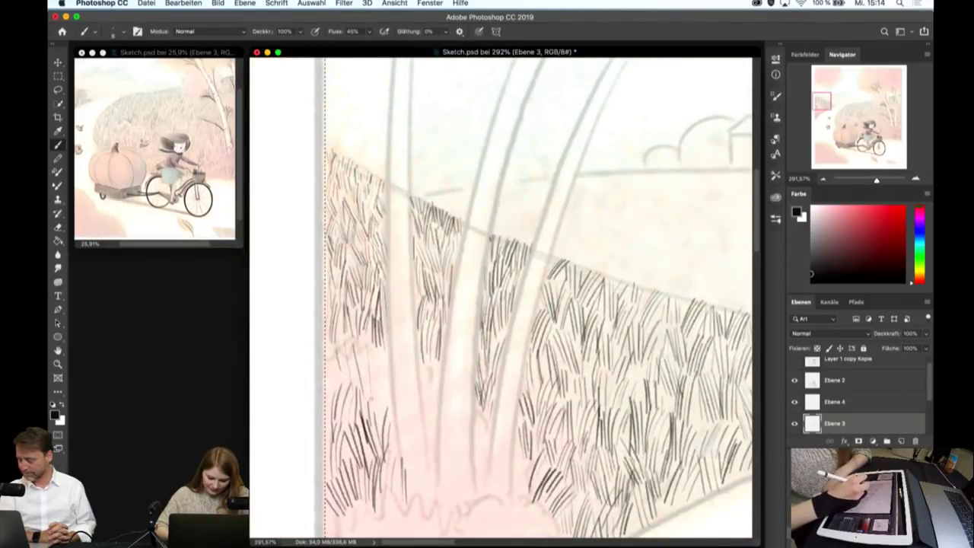
scroll(500, 297, "down", 2)
scroll(501, 297, "down", 2)
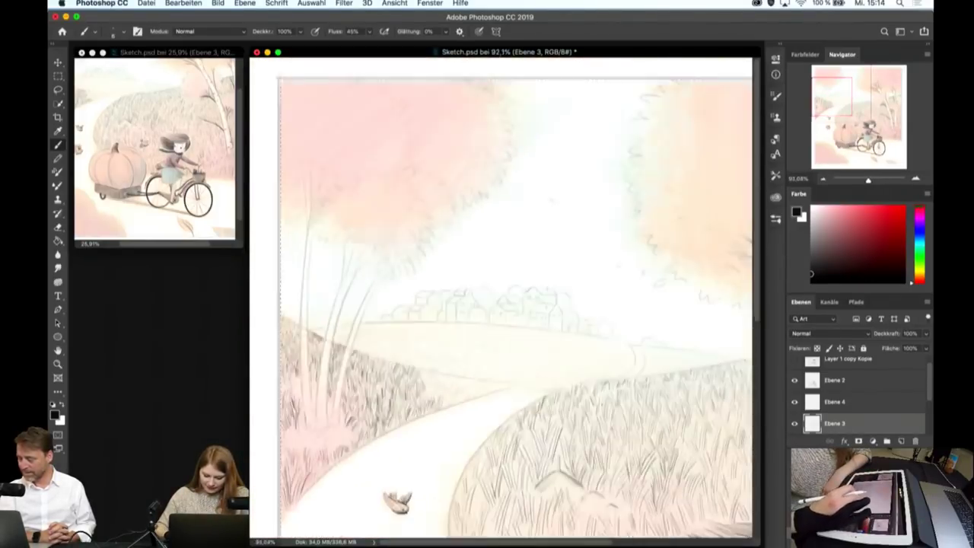
scroll(501, 296, "down", 2)
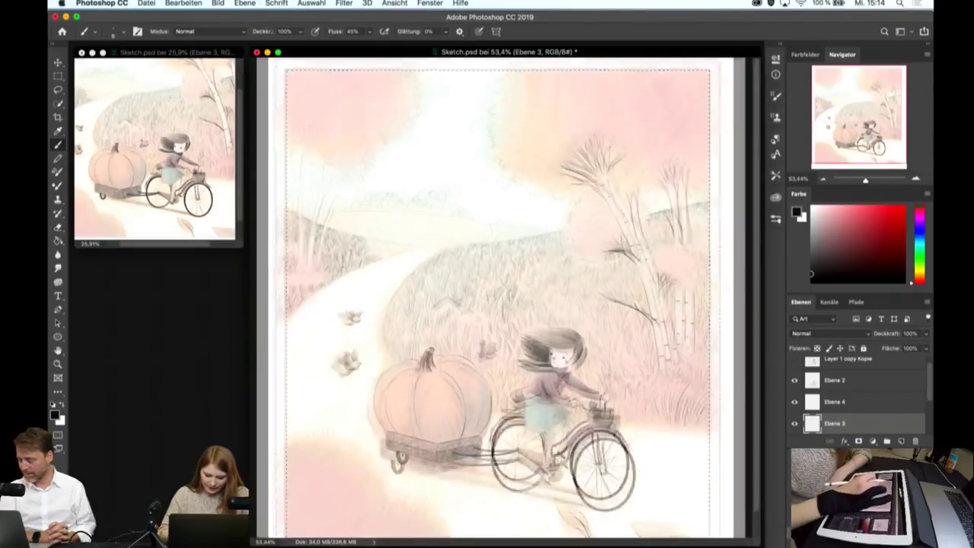
scroll(445, 290, "up", 3)
scroll(445, 290, "up", 1)
scroll(495, 319, "up", 3)
scroll(556, 356, "down", 3)
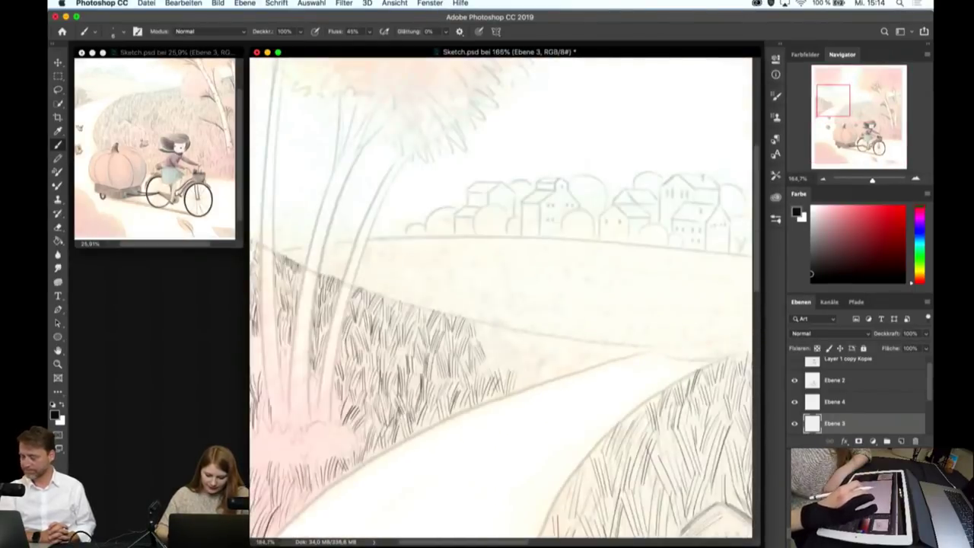
scroll(556, 356, "up", 2)
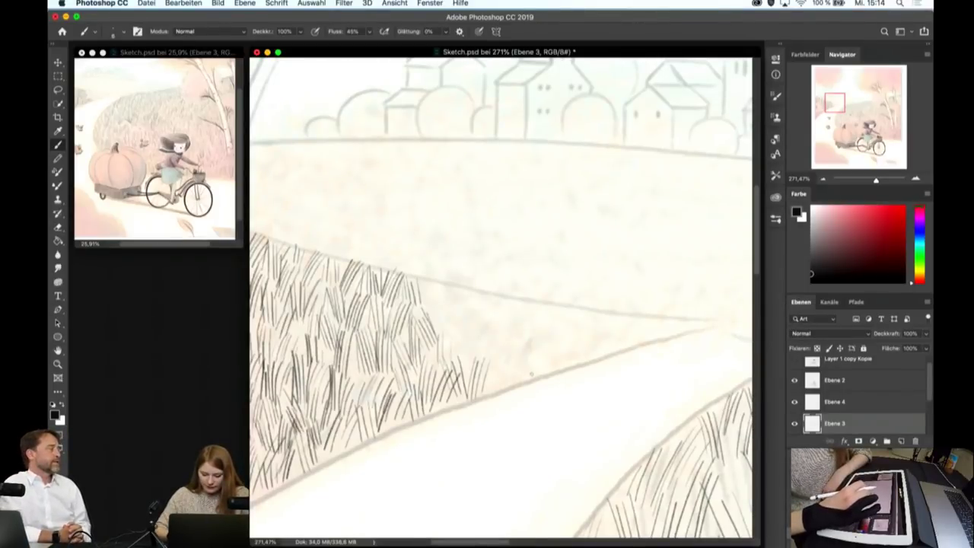
scroll(556, 357, "up", 2)
scroll(563, 348, "up", 1)
- Hatch short vertical grass strokes along the road edge toward the field's right
left_click_drag(326, 278, 324, 338)
mouse_move(335, 280)
left_mouse_down()
mouse_move(329, 364)
mouse_move(357, 377)
left_mouse_up()
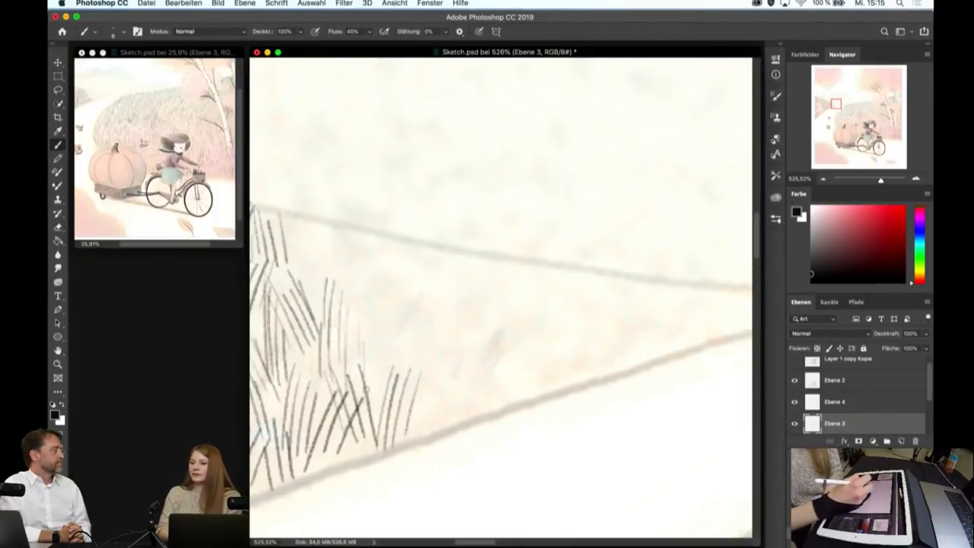
mouse_move(370, 331)
left_mouse_down()
mouse_move(368, 397)
mouse_move(380, 403)
left_mouse_up()
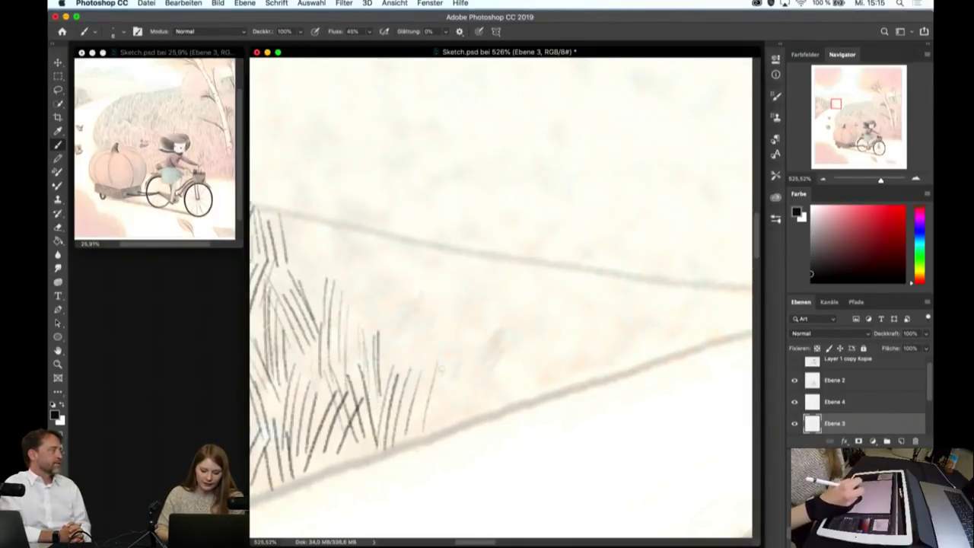
left_click_drag(440, 368, 434, 431)
left_click_drag(449, 371, 444, 430)
left_click_drag(458, 372, 448, 429)
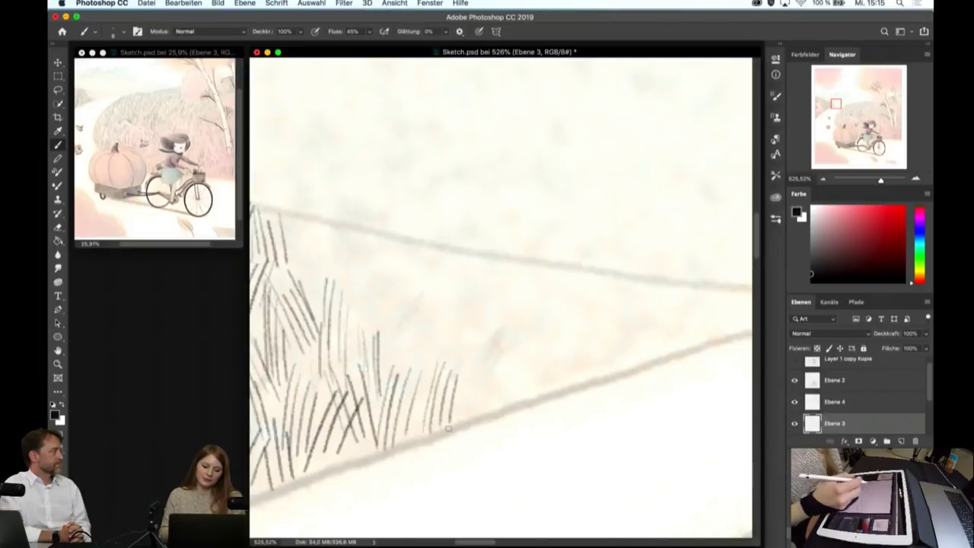
left_click_drag(466, 368, 461, 420)
mouse_move(475, 378)
left_mouse_down()
mouse_move(470, 417)
mouse_move(495, 408)
left_mouse_up()
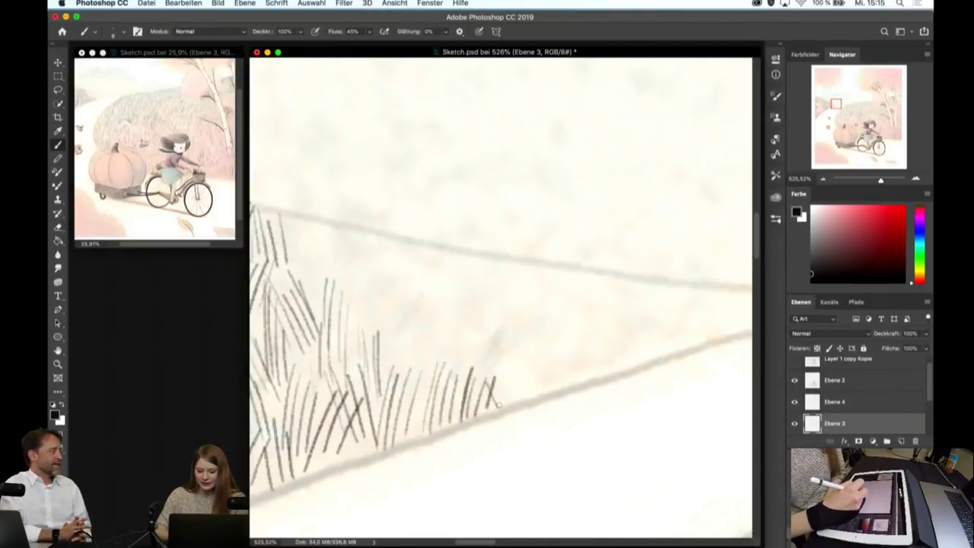
left_click_drag(512, 373, 507, 404)
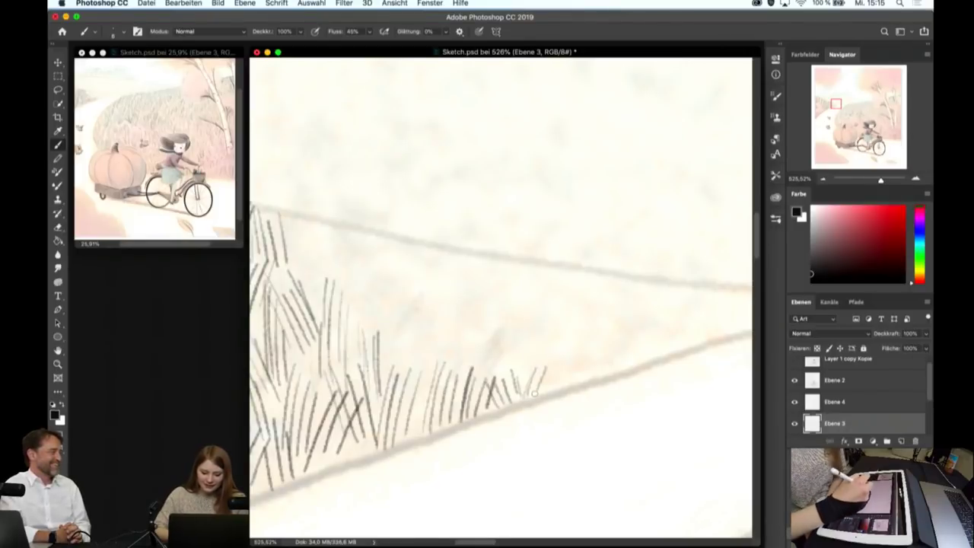
- Fill the field's middle and upper-left border with pencil grass strokes
left_click_drag(403, 335, 384, 386)
left_click_drag(412, 344, 403, 387)
left_click_drag(428, 348, 425, 382)
mouse_move(377, 289)
left_mouse_down()
mouse_move(362, 350)
mouse_move(373, 347)
left_mouse_up()
left_click_drag(312, 268, 295, 306)
left_click_drag(329, 254, 308, 304)
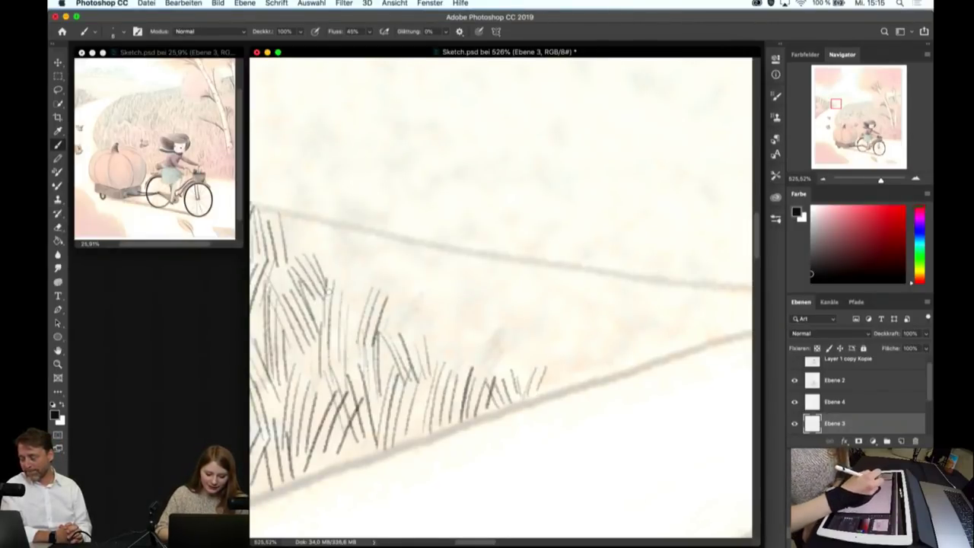
mouse_move(311, 229)
left_mouse_down()
mouse_move(300, 267)
mouse_move(315, 268)
left_mouse_up()
left_click_drag(335, 225, 320, 277)
left_click_drag(345, 245, 332, 279)
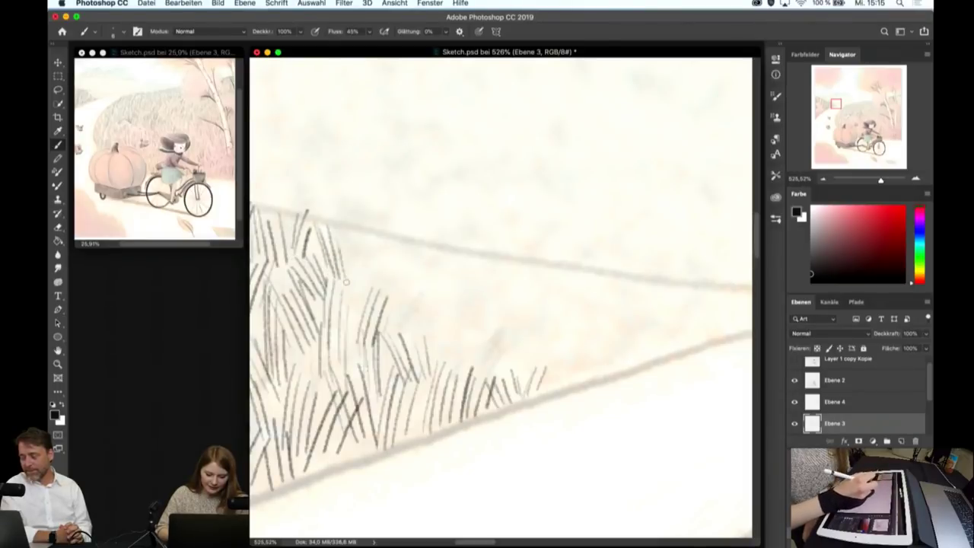
left_click_drag(358, 230, 342, 285)
mouse_move(364, 227)
left_mouse_down()
mouse_move(343, 271)
mouse_move(349, 280)
left_mouse_up()
mouse_move(379, 229)
left_mouse_down()
mouse_move(362, 274)
mouse_move(366, 291)
mouse_move(381, 289)
left_mouse_up()
mouse_move(400, 235)
left_mouse_down()
mouse_move(388, 289)
mouse_move(410, 280)
left_mouse_up()
mouse_move(432, 245)
left_mouse_down()
mouse_move(419, 283)
mouse_move(428, 283)
left_mouse_up()
mouse_move(451, 245)
left_mouse_down()
mouse_move(437, 280)
mouse_move(446, 303)
mouse_move(460, 299)
left_mouse_up()
- Fill the field's centre and push the hatching out to the narrow right tip
left_click_drag(409, 278, 390, 338)
mouse_move(424, 283)
left_mouse_down()
mouse_move(405, 339)
mouse_move(422, 336)
left_mouse_up()
left_click_drag(426, 325, 417, 339)
left_click_drag(443, 335, 439, 372)
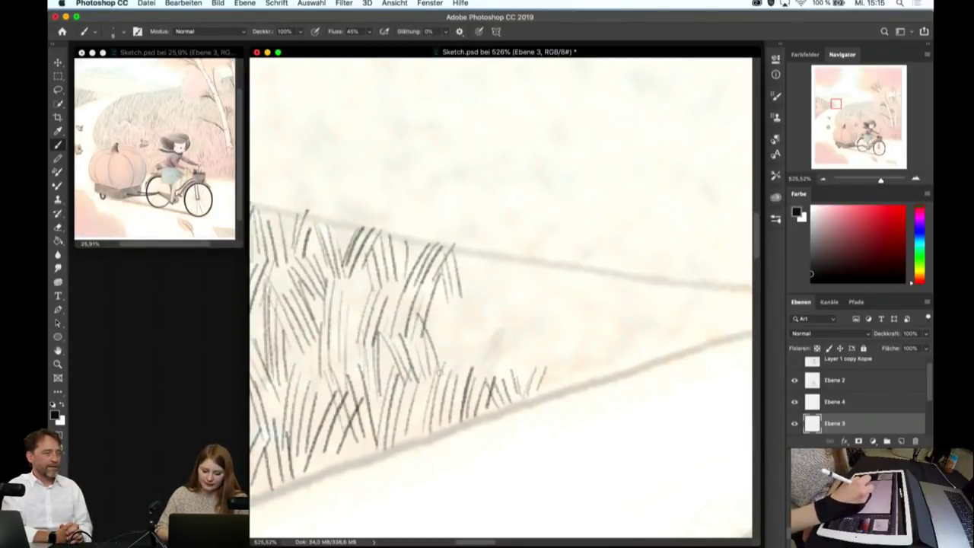
left_click_drag(455, 297, 444, 357)
left_click_drag(459, 304, 452, 367)
left_click_drag(476, 306, 467, 376)
mouse_move(481, 333)
left_mouse_down()
mouse_move(473, 380)
mouse_move(485, 378)
left_mouse_up()
left_click_drag(502, 307, 493, 377)
left_click_drag(525, 311, 518, 391)
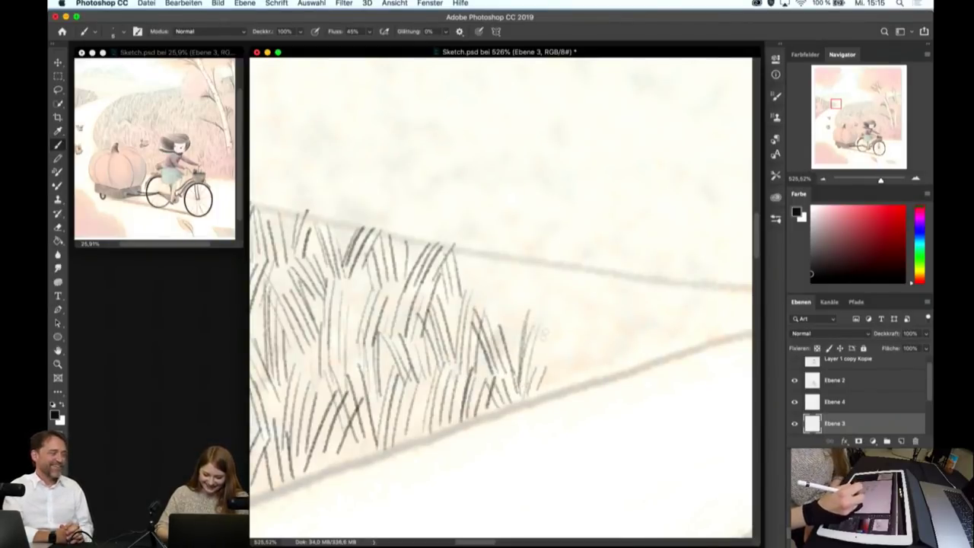
mouse_move(566, 332)
left_mouse_down()
mouse_move(557, 382)
mouse_move(571, 382)
left_mouse_up()
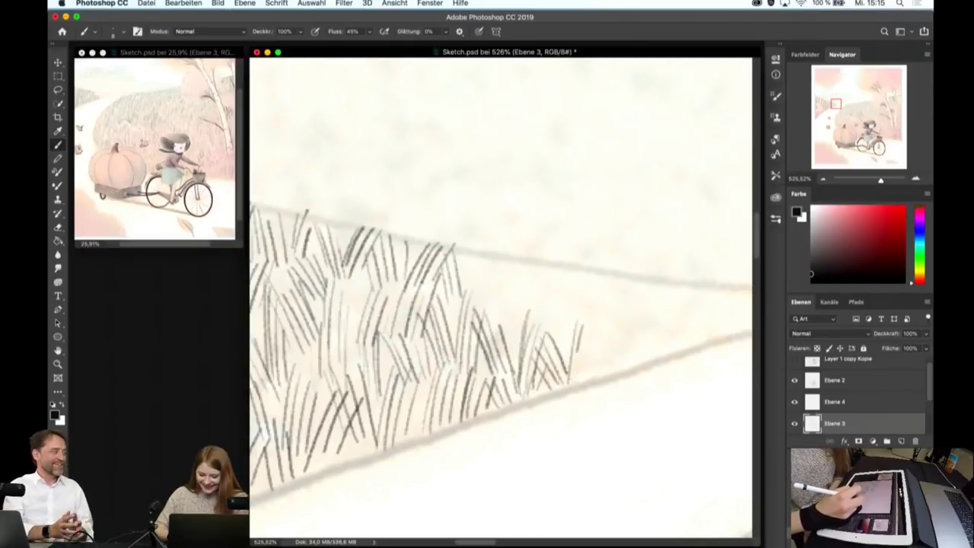
left_click_drag(590, 323, 582, 376)
left_click_drag(590, 332, 580, 384)
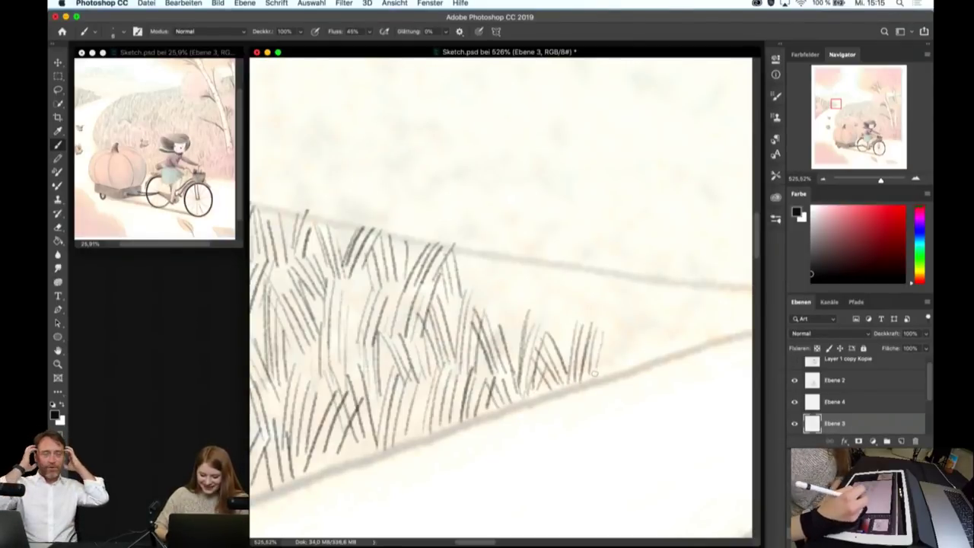
left_click_drag(590, 339, 621, 367)
mouse_move(615, 323)
left_mouse_down()
mouse_move(620, 369)
mouse_move(627, 362)
left_mouse_up()
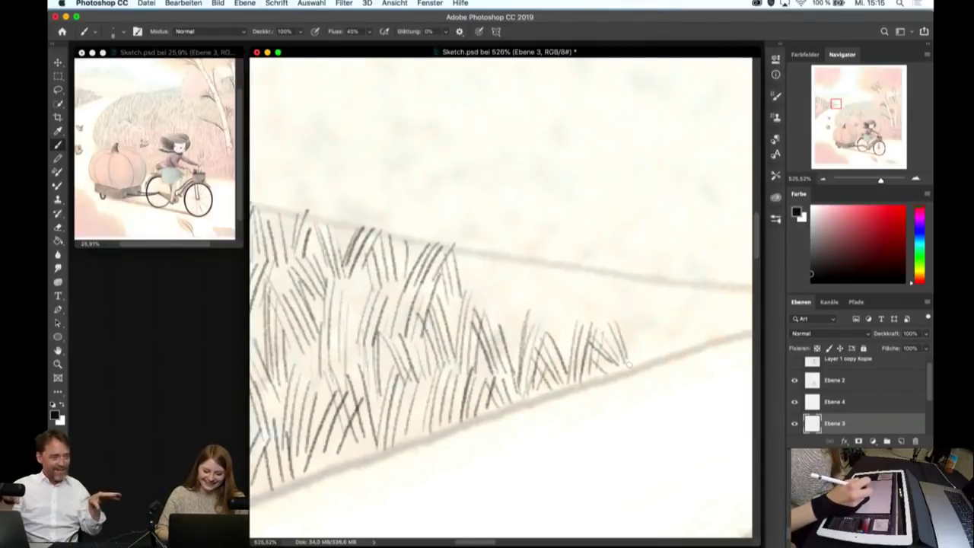
- Hatch grass along the field's top border out to its right end
left_click_drag(474, 251, 464, 304)
left_click_drag(492, 275, 469, 323)
mouse_move(503, 266)
left_mouse_down()
mouse_move(476, 329)
mouse_move(499, 310)
left_mouse_up()
left_click_drag(526, 254, 505, 315)
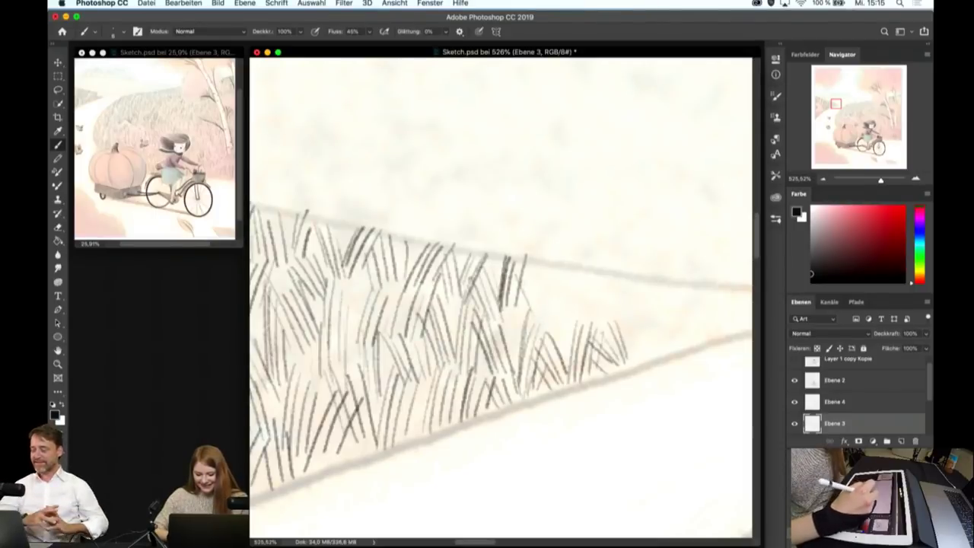
mouse_move(545, 273)
left_mouse_down()
mouse_move(528, 315)
mouse_move(549, 314)
mouse_move(557, 338)
left_mouse_up()
mouse_move(580, 273)
left_mouse_down()
mouse_move(566, 335)
mouse_move(579, 324)
left_mouse_up()
left_click_drag(598, 275, 589, 315)
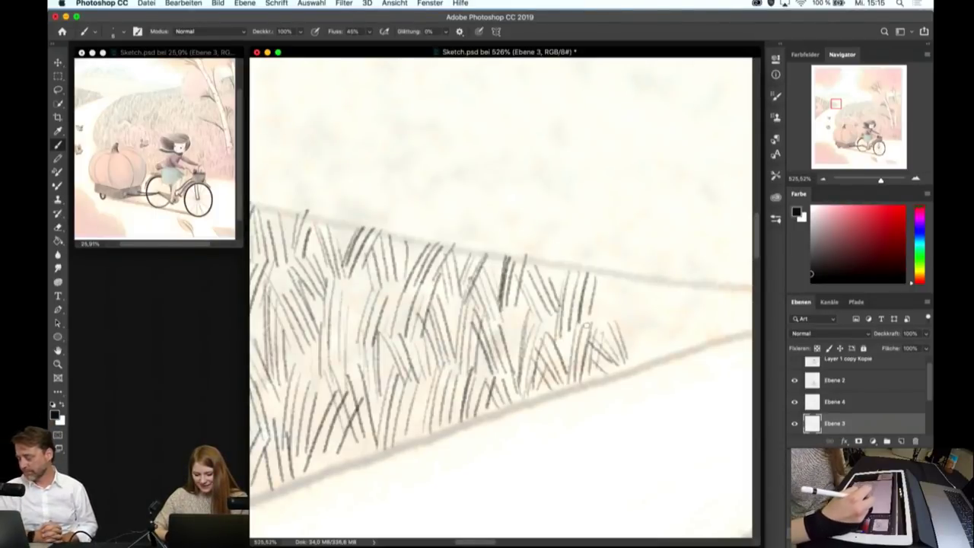
left_click_drag(637, 287, 629, 356)
mouse_move(649, 287)
left_mouse_down()
mouse_move(641, 361)
mouse_move(653, 340)
left_mouse_up()
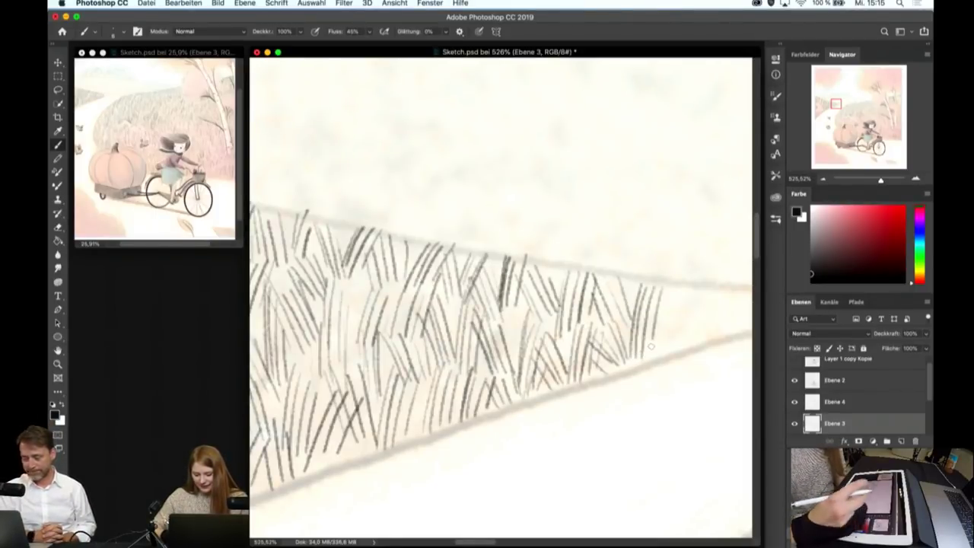
scroll(654, 305, "down", 3)
scroll(627, 337, "right", 2)
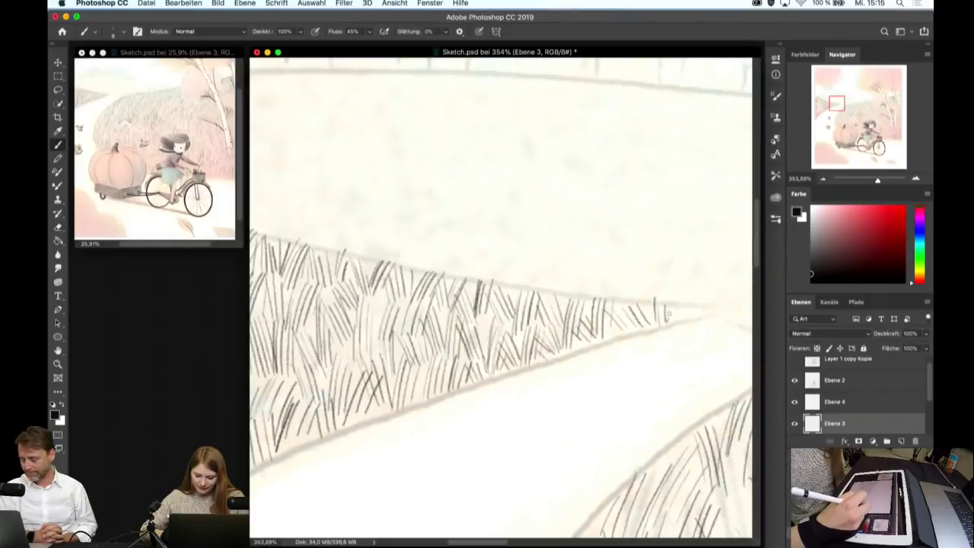
scroll(708, 312, "down", 3)
scroll(707, 312, "down", 3)
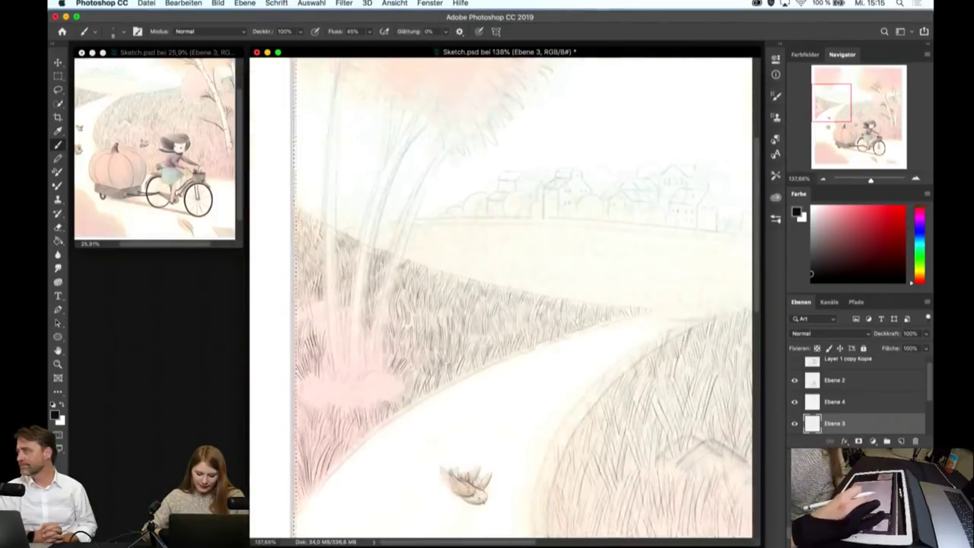
scroll(708, 313, "down", 3)
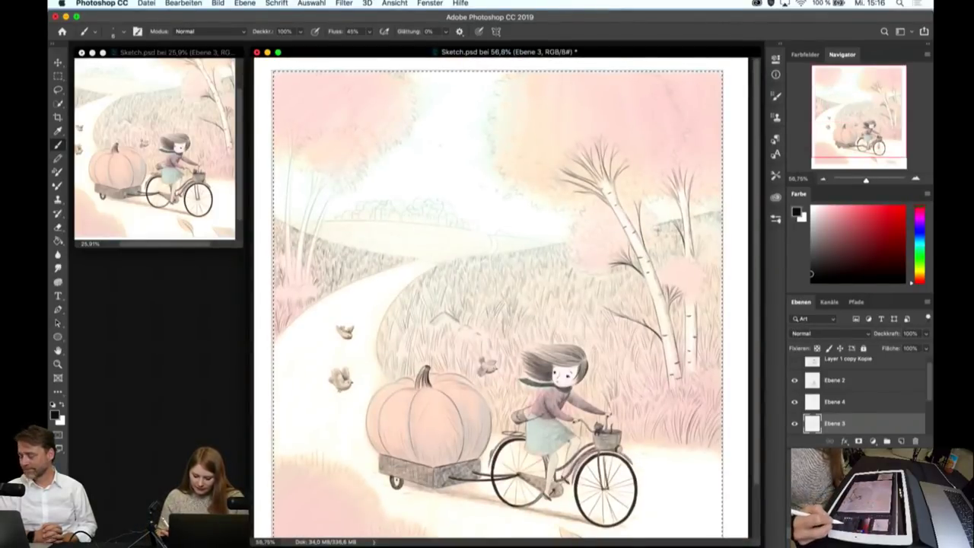
scroll(929, 400, "down", 1)
left_click(796, 431)
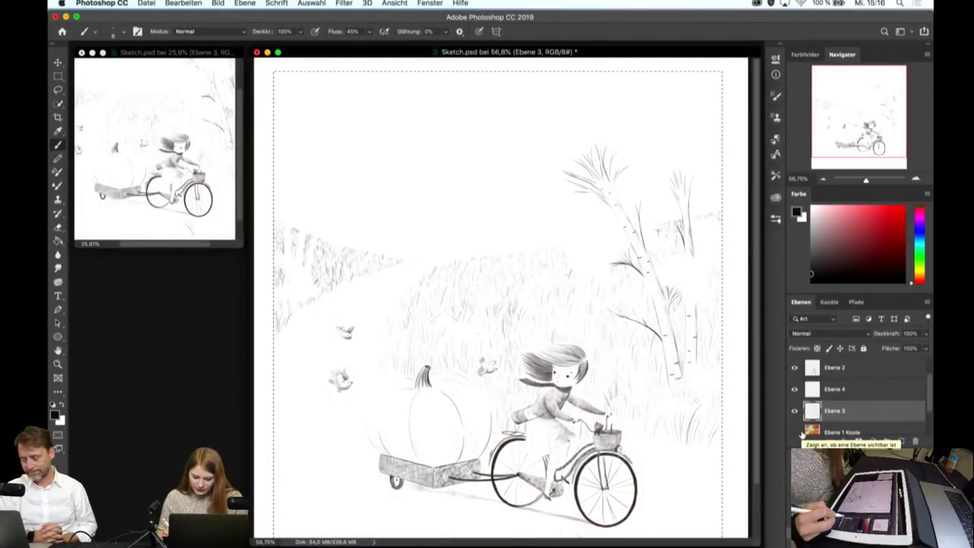
left_click(795, 431)
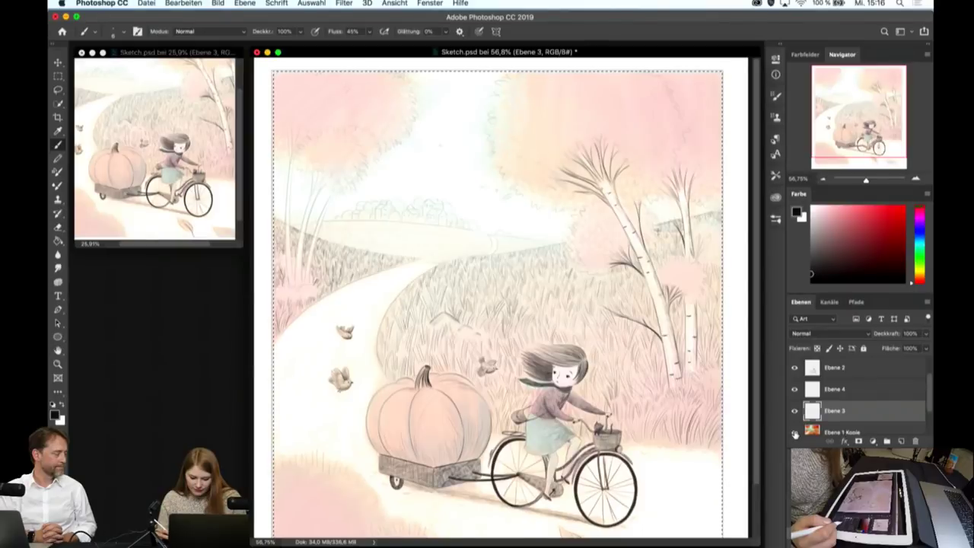
- Keep Normal blending, then merge Ebene 2, 4 and 3 via Auf eine Ebene reduzieren
left_click(834, 333)
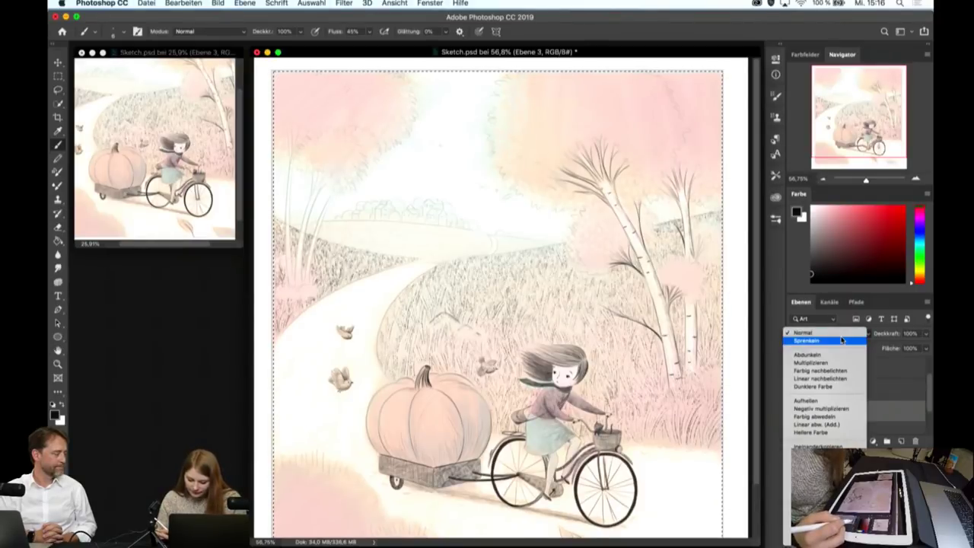
left_click(896, 373)
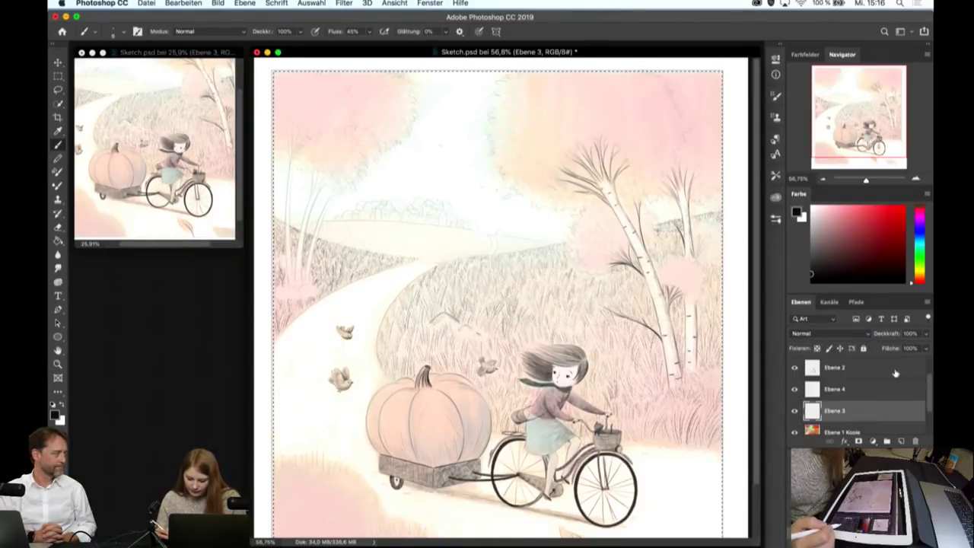
left_click_drag(930, 399, 929, 387)
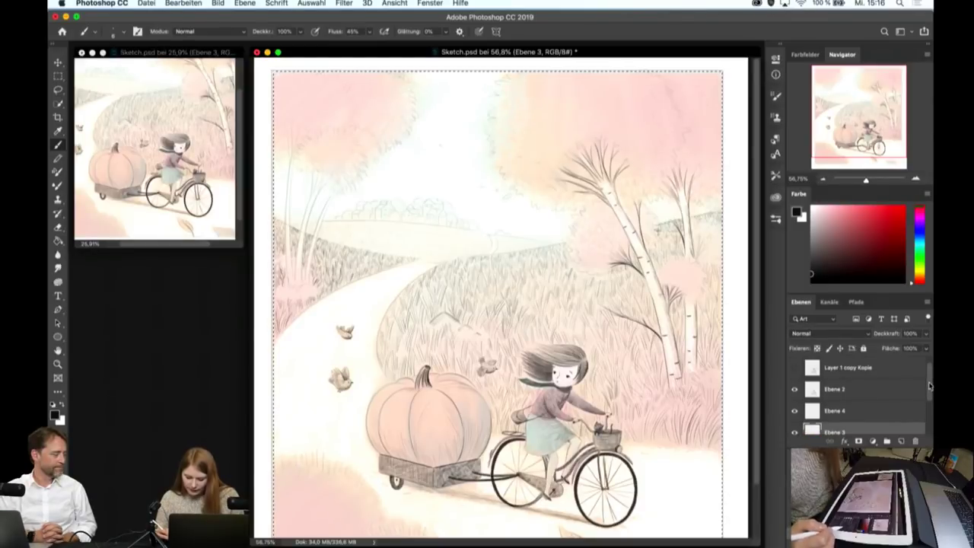
left_click(878, 397, "shift")
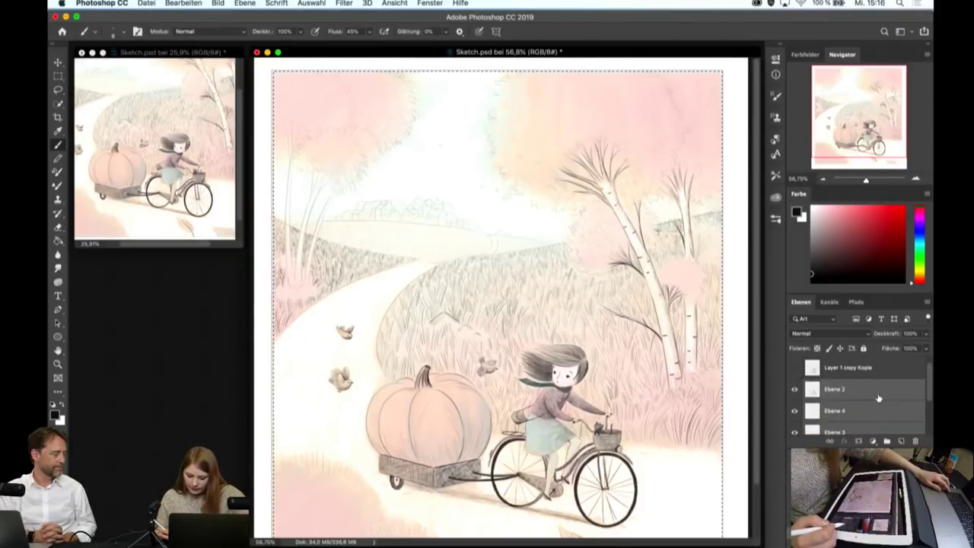
right_click(878, 397)
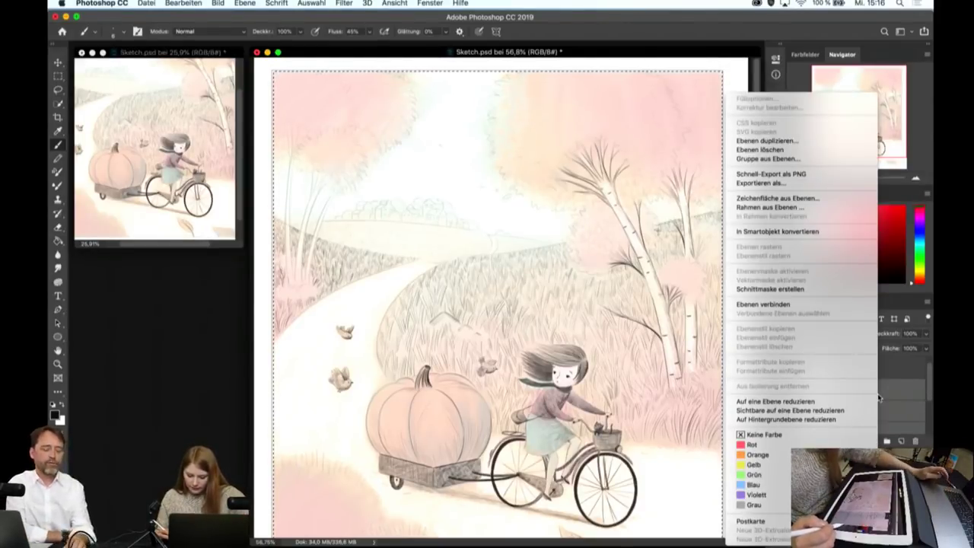
left_click(812, 405)
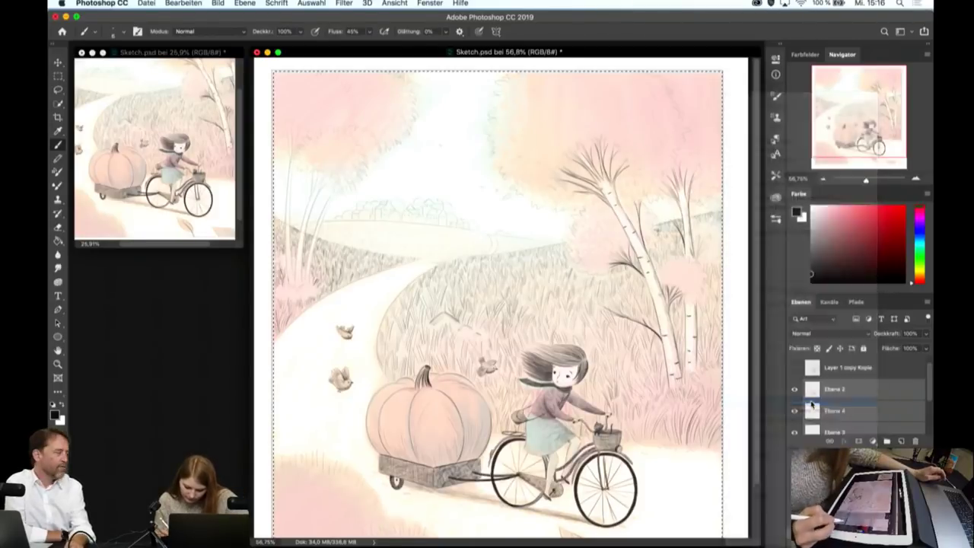
left_click(794, 390)
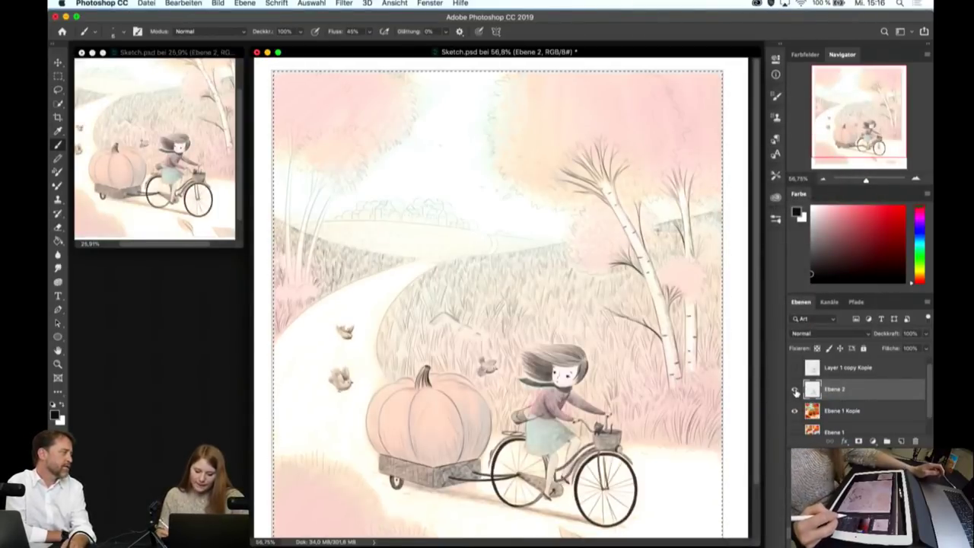
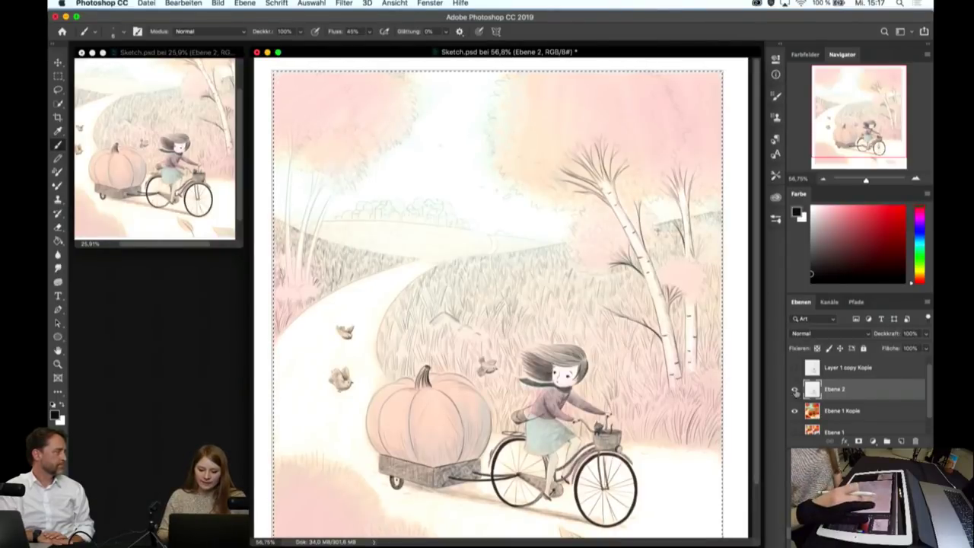
- Set Ebene 2's blend mode to Multiplizieren
scroll(502, 297, "down", 5)
scroll(502, 297, "up", 6)
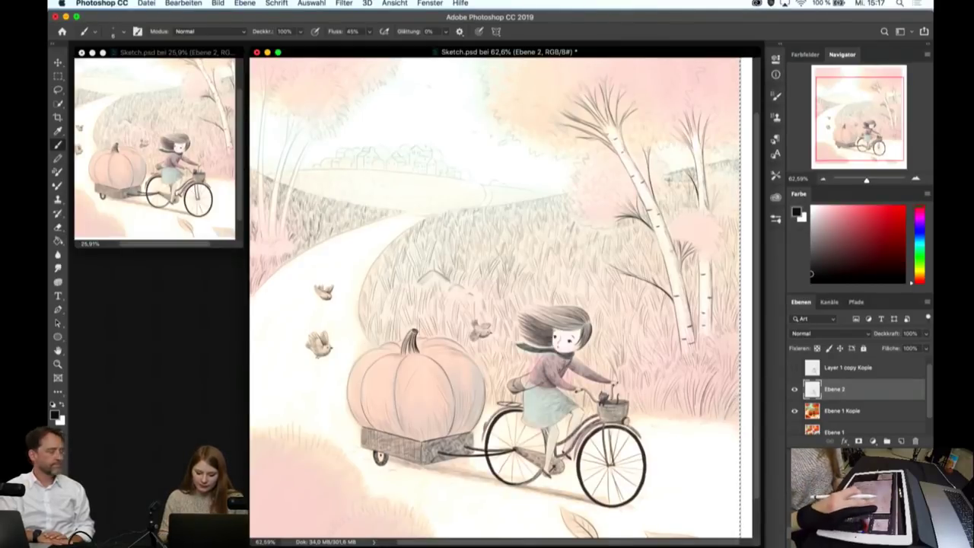
scroll(502, 297, "down", 2)
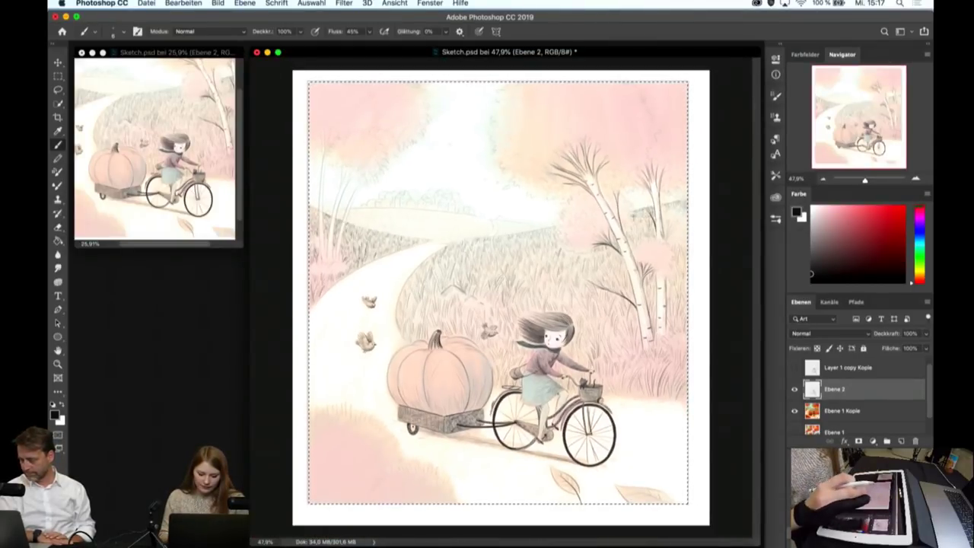
scroll(545, 304, "up", 4)
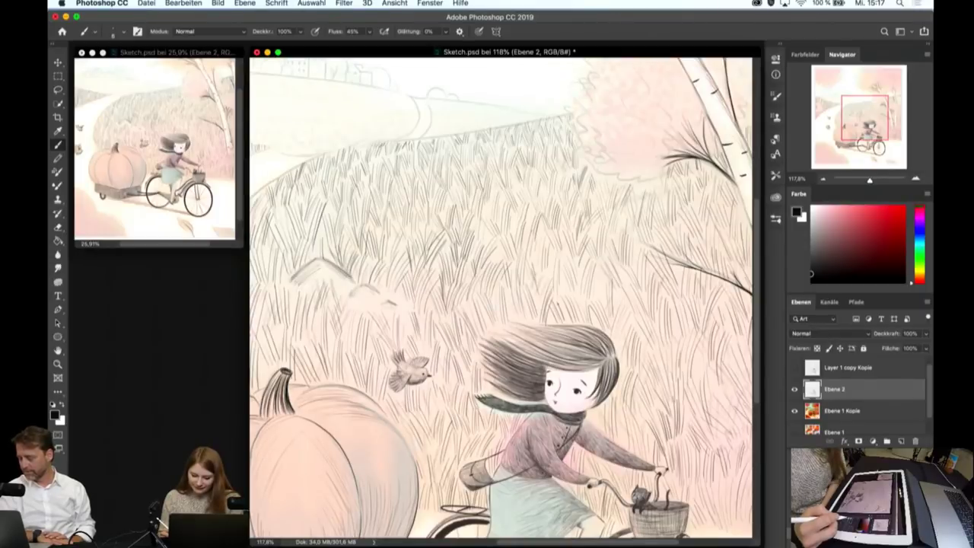
left_click(794, 389)
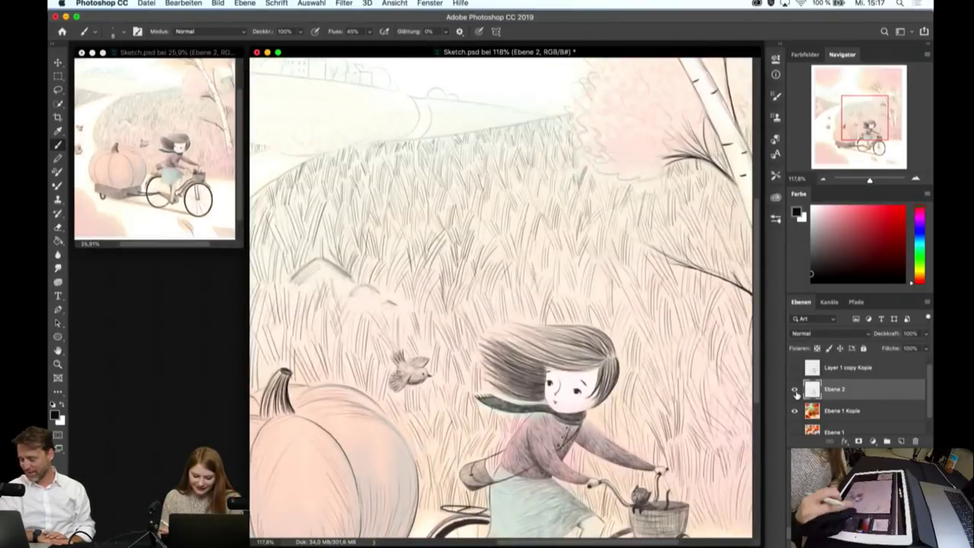
key("ctrl+0")
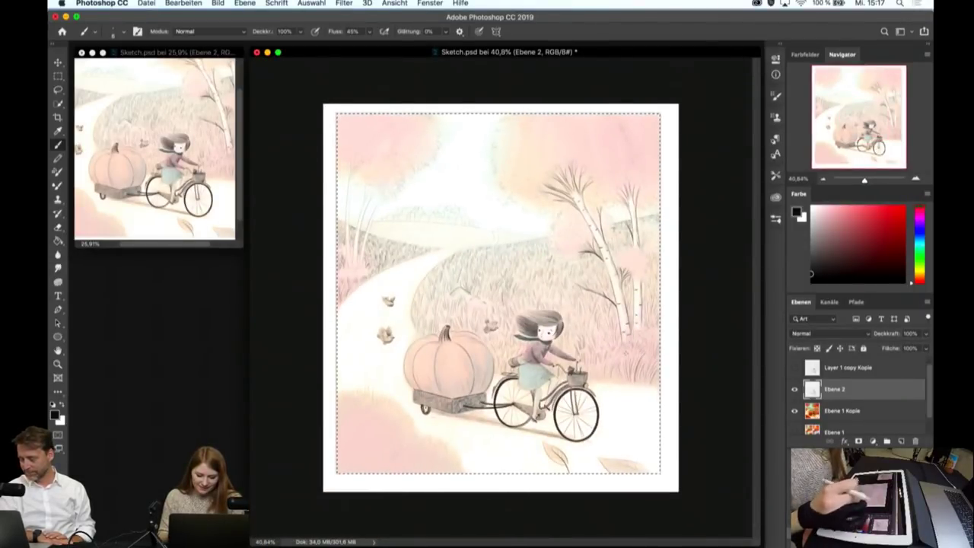
left_click(846, 337)
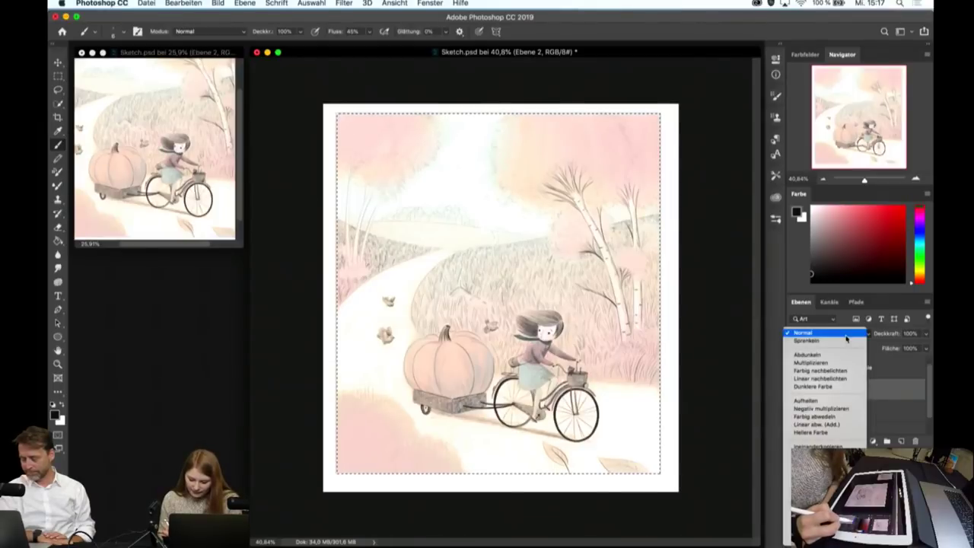
left_click(825, 364)
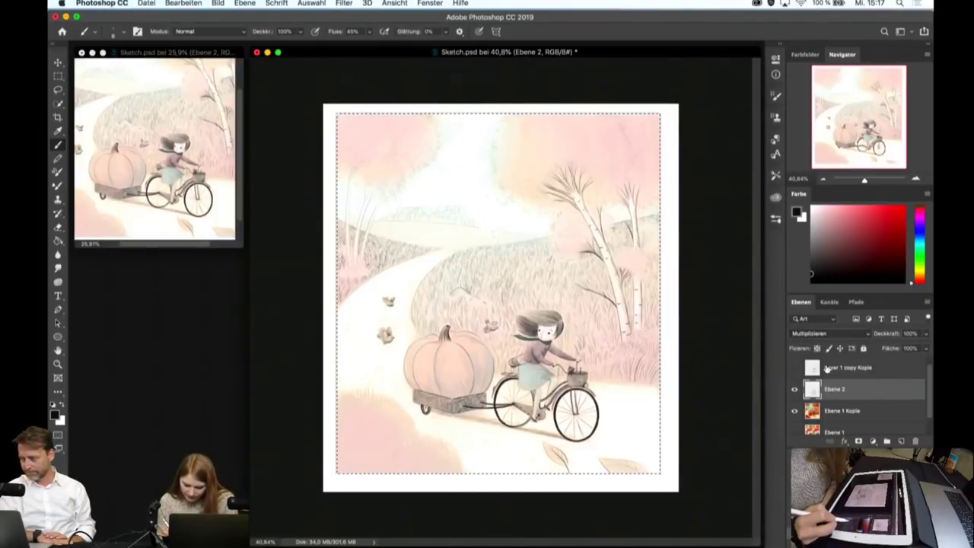
- Add an empty Ebene 3 above Ebene 1 Kopie and show the line-art layer
left_click(877, 411)
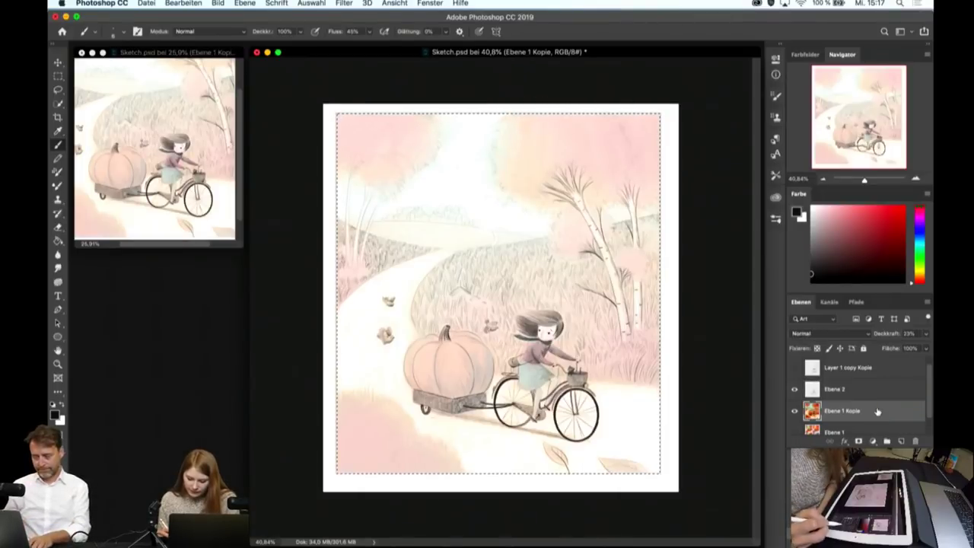
left_click(901, 442)
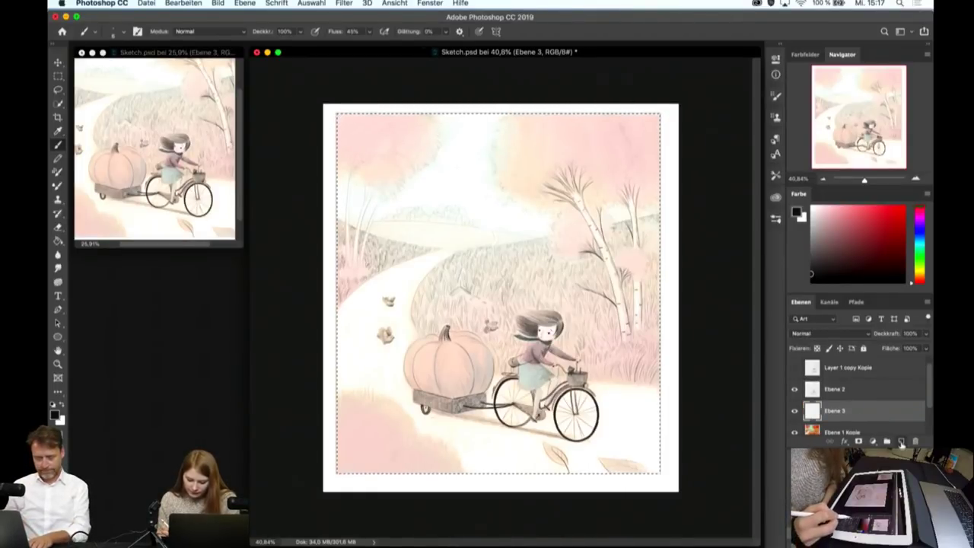
left_click(794, 367)
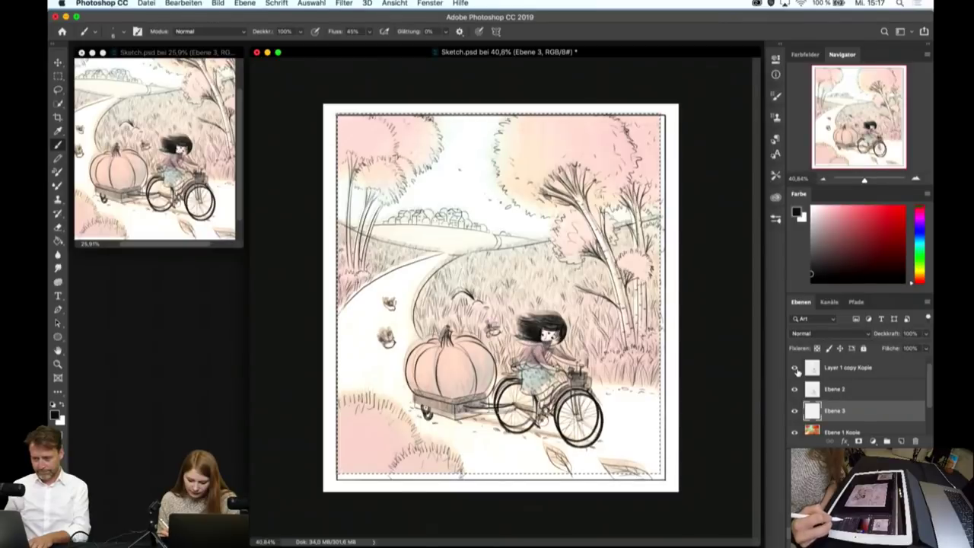
- Duplicate Ebene 1 Kopie, hide the original, and set the copy's Deckkraft to 100%
left_click(838, 431)
left_click_drag(838, 430, 901, 443)
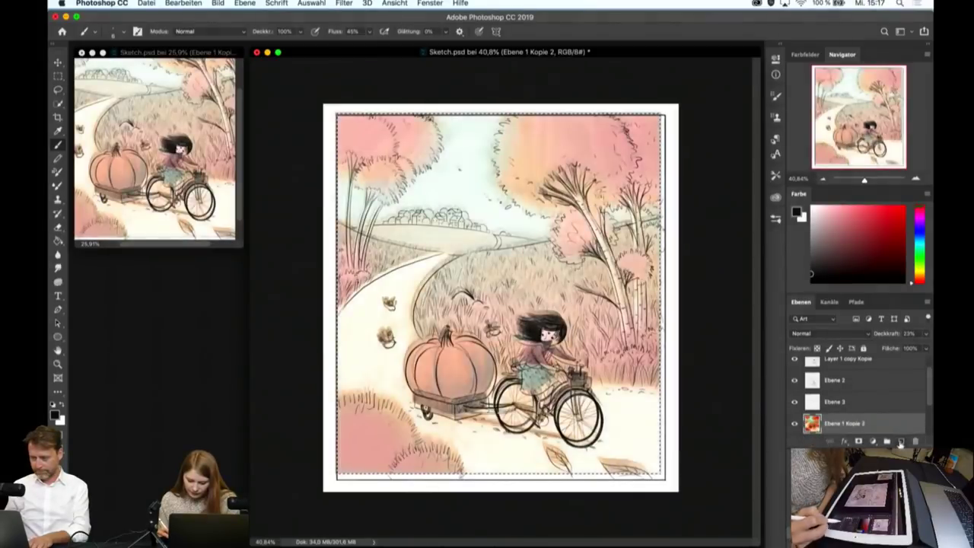
scroll(928, 411, "down", 2)
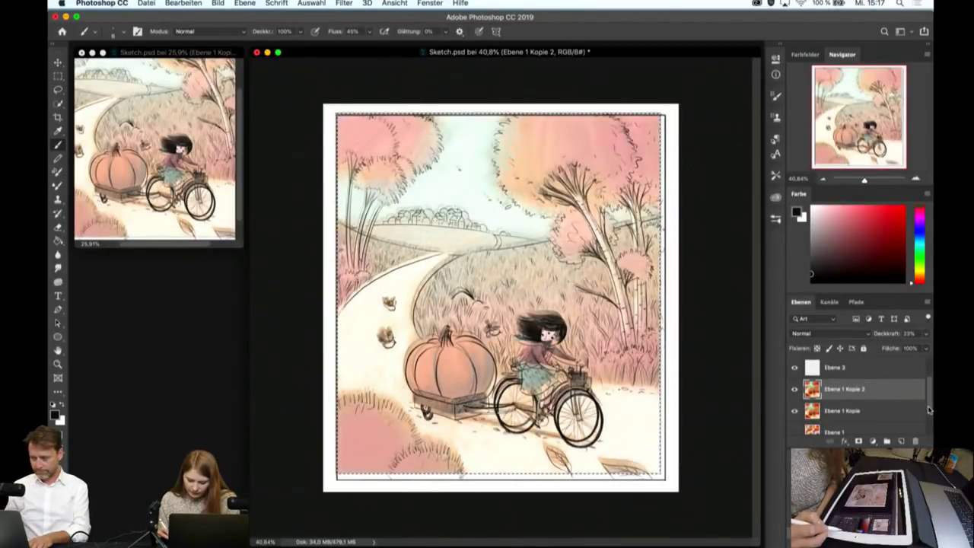
left_click(794, 411)
left_click(925, 335)
left_click_drag(925, 339, 931, 348)
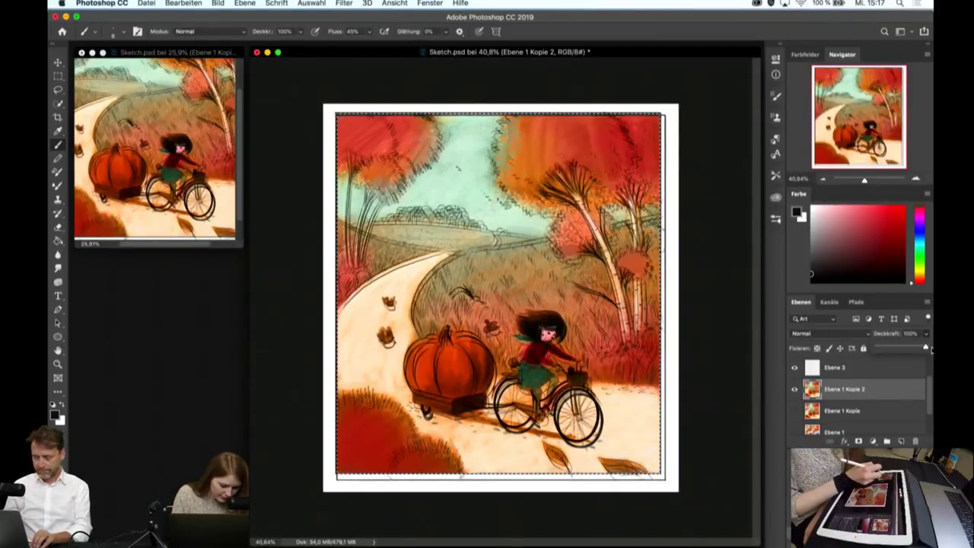
- Sample an orange from the painting and hide the Ebene 1 Kopie 2 colour layer
left_click(58, 130)
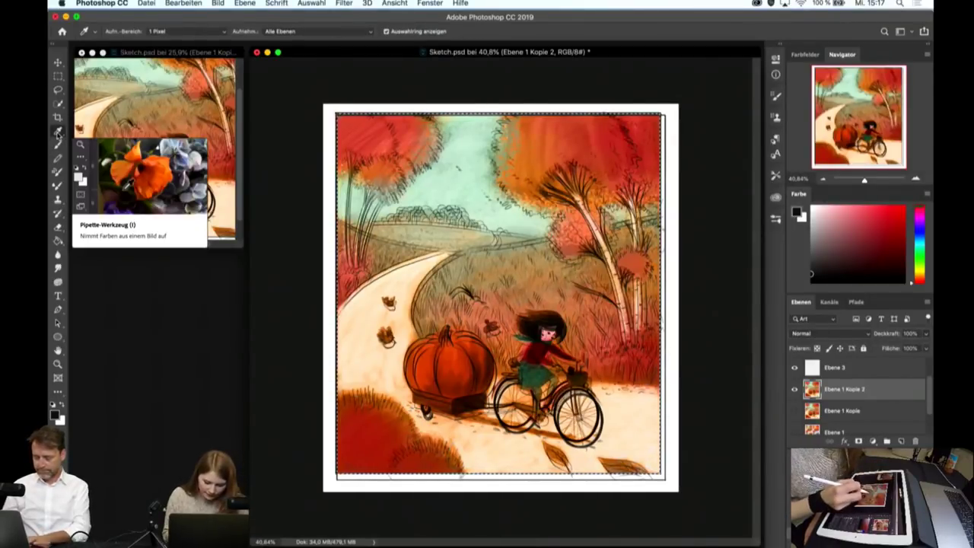
left_click(523, 286)
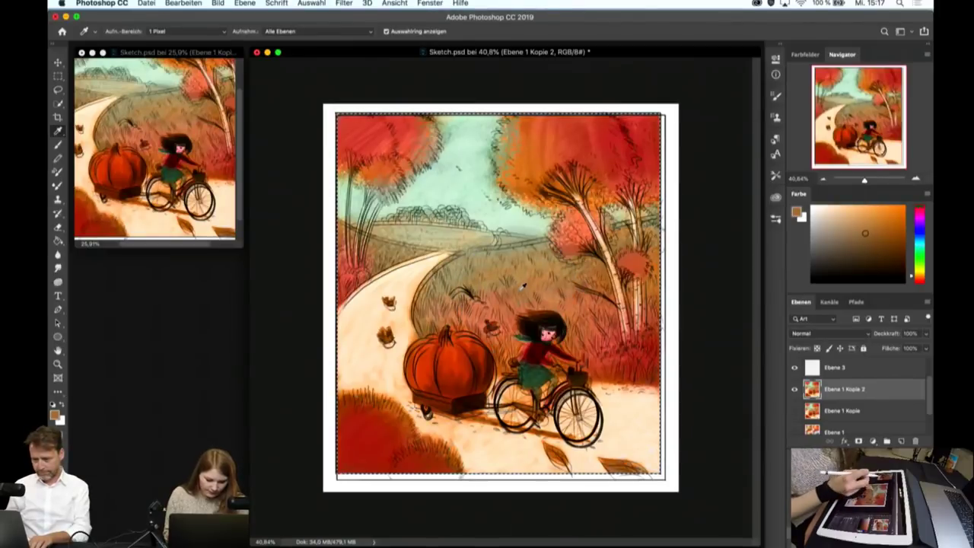
left_click(795, 389)
left_click(795, 369)
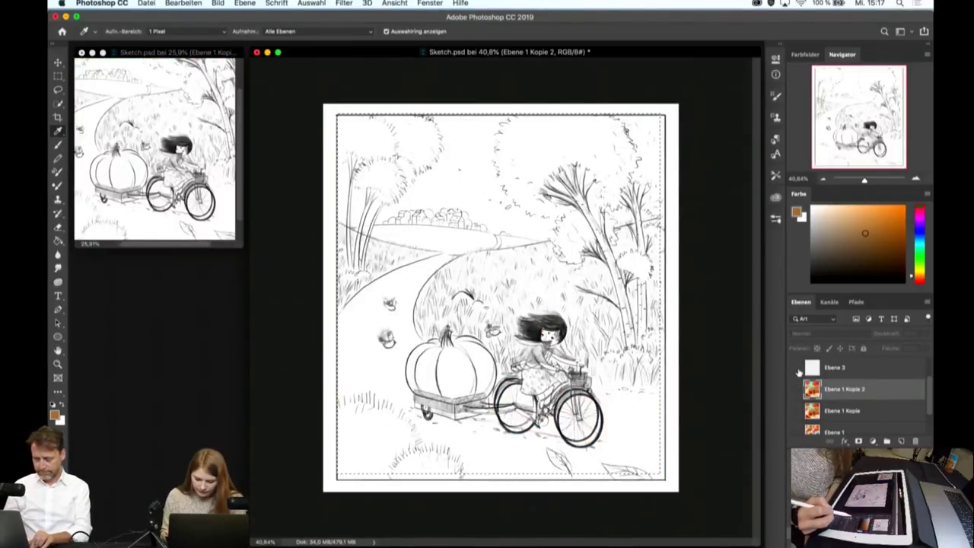
- Fade the Layer 1 copy Kopie line art to 14% opacity
scroll(837, 388, "up", 1)
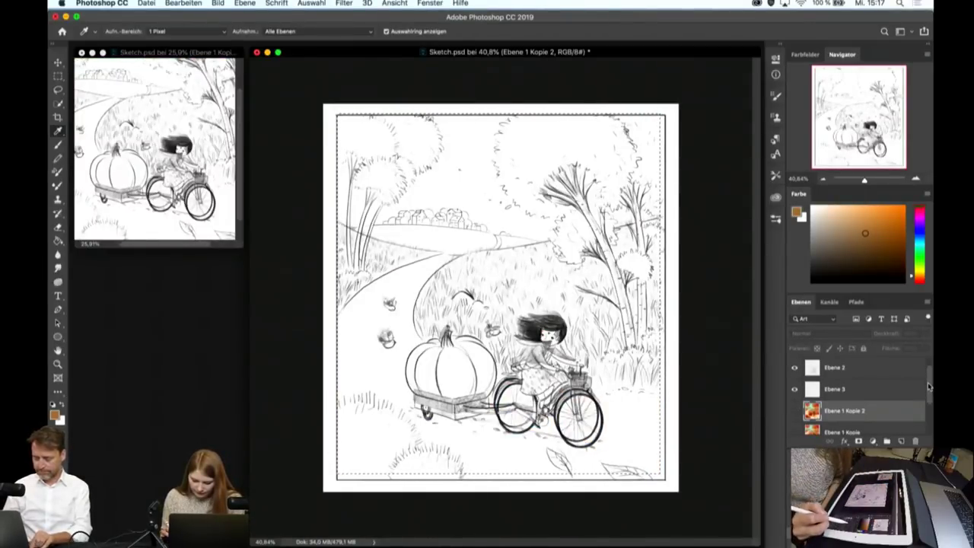
left_click(868, 371)
left_click(925, 333)
left_click_drag(925, 348, 884, 349)
scroll(930, 376, "up", 1)
left_click(867, 367)
left_click(925, 334)
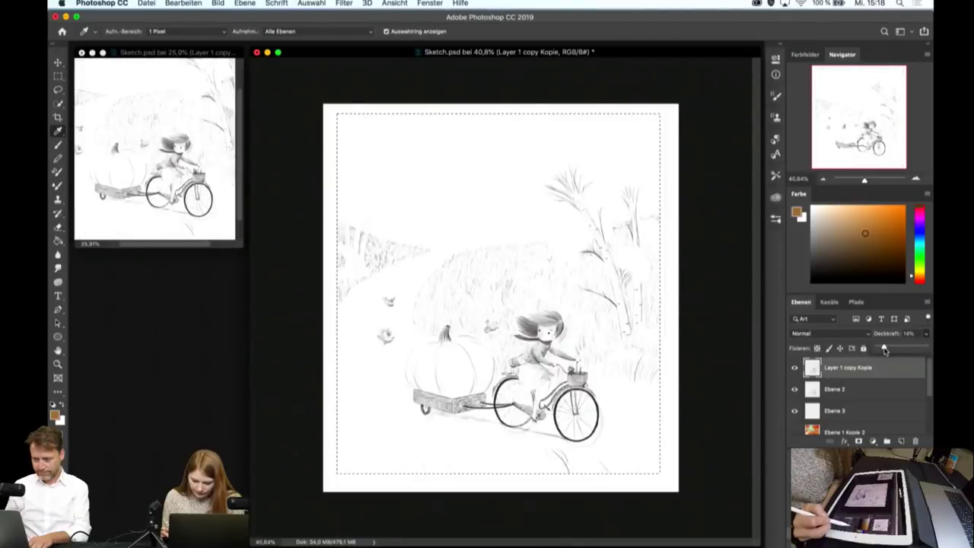
- Make the empty Ebene 3 the active layer and show the brush presets
left_click(866, 389)
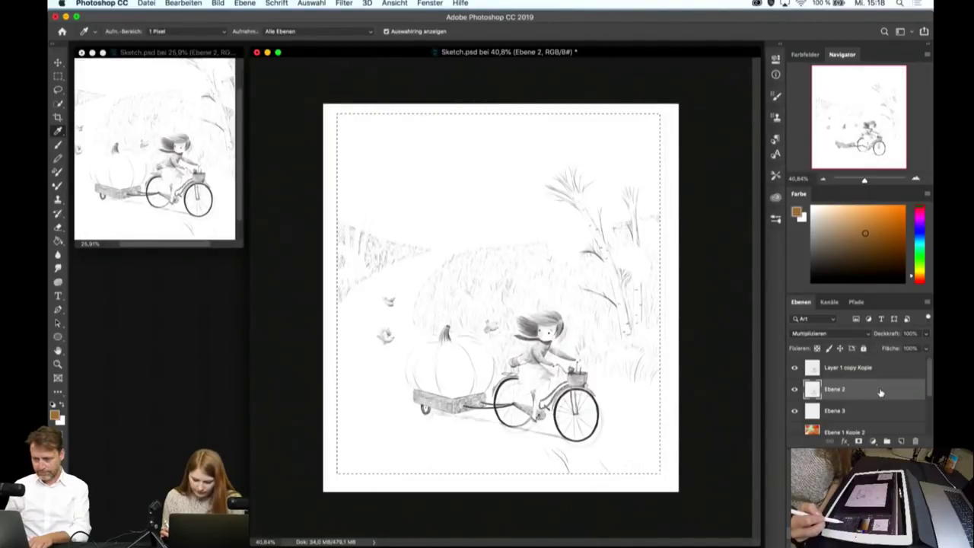
left_click(866, 411)
left_click(776, 220)
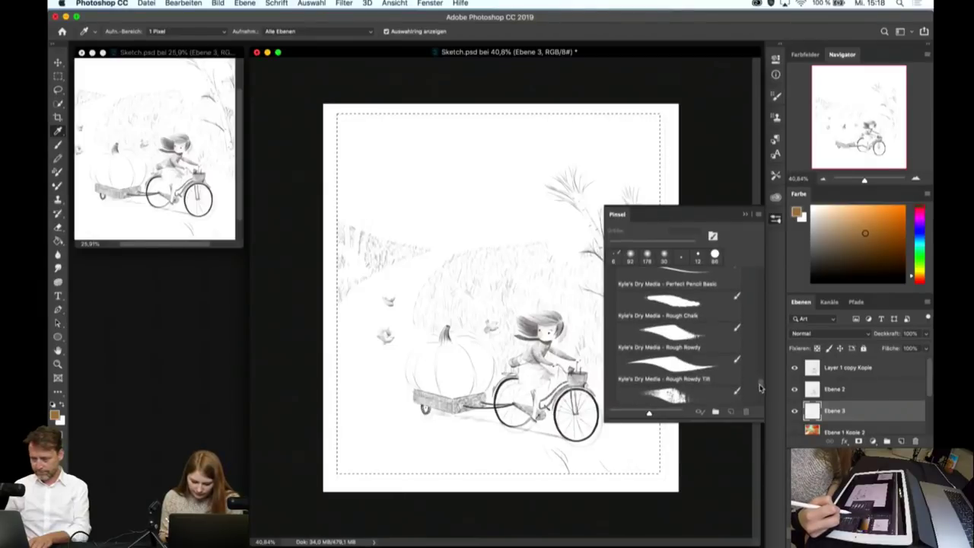
- Expand the watercolor folder in the Pinsel panel to reveal the Kyle's Real Watercolor brushes
scroll(761, 378, "up", 10)
scroll(761, 378, "up", 3)
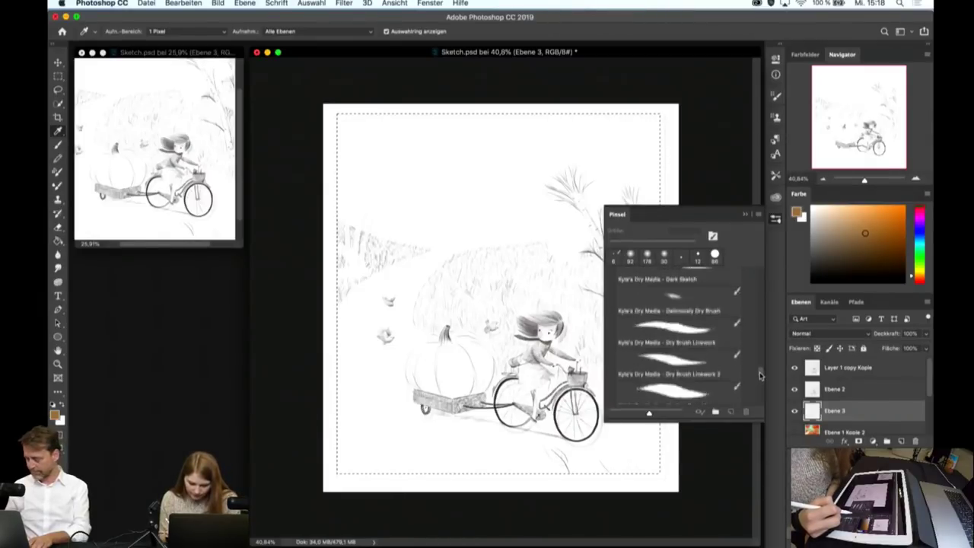
scroll(760, 374, "up", 3)
scroll(760, 372, "up", 2)
scroll(761, 369, "up", 3)
scroll(760, 365, "up", 2)
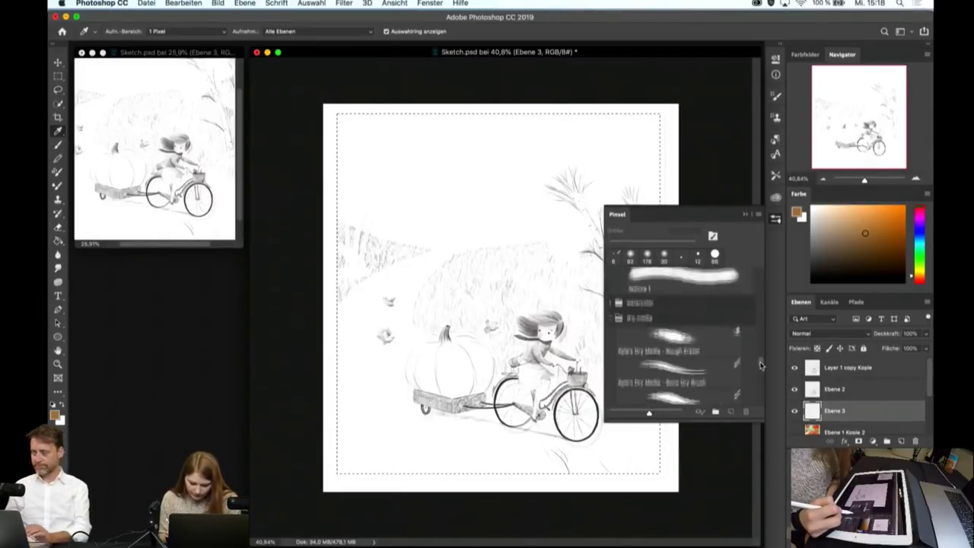
scroll(760, 363, "up", 2)
scroll(760, 360, "up", 1)
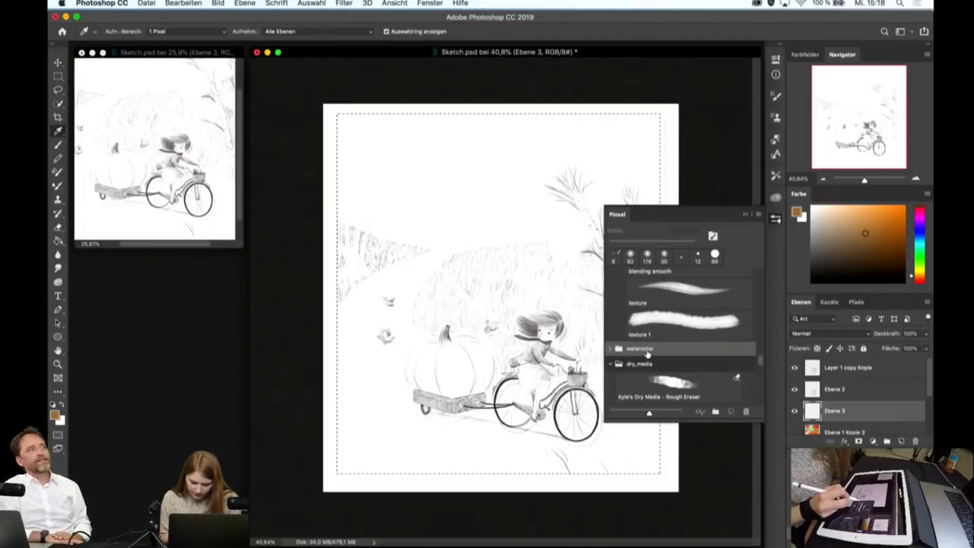
left_click(610, 350)
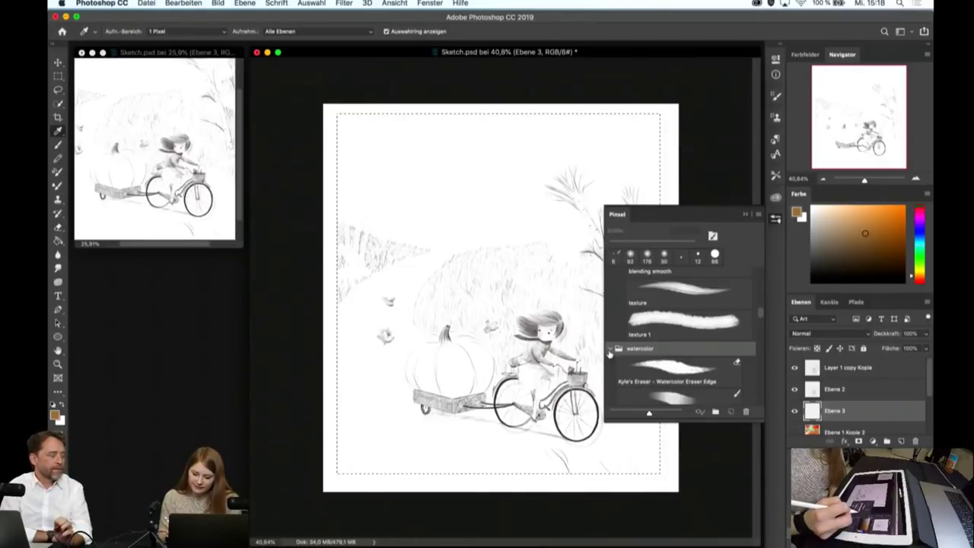
left_click_drag(761, 311, 762, 316)
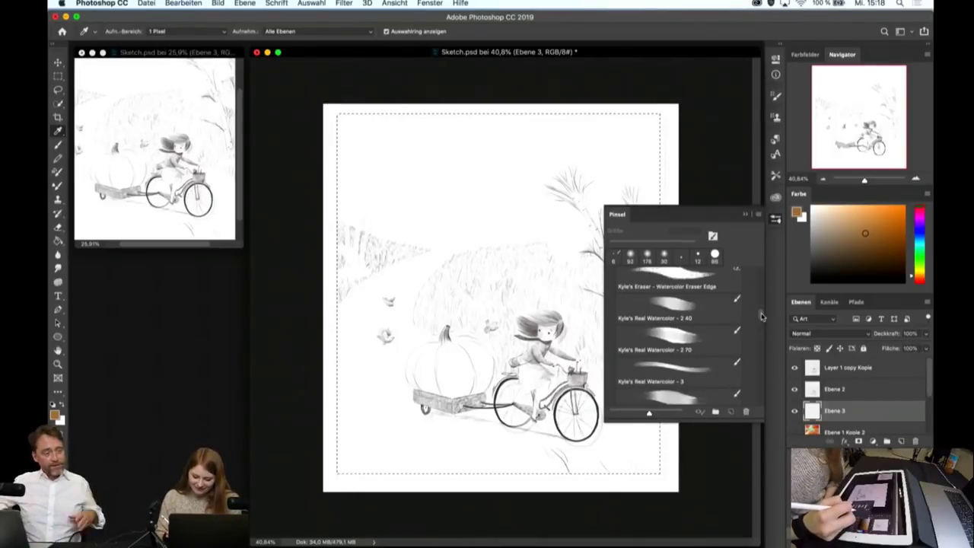
left_click_drag(761, 316, 764, 308)
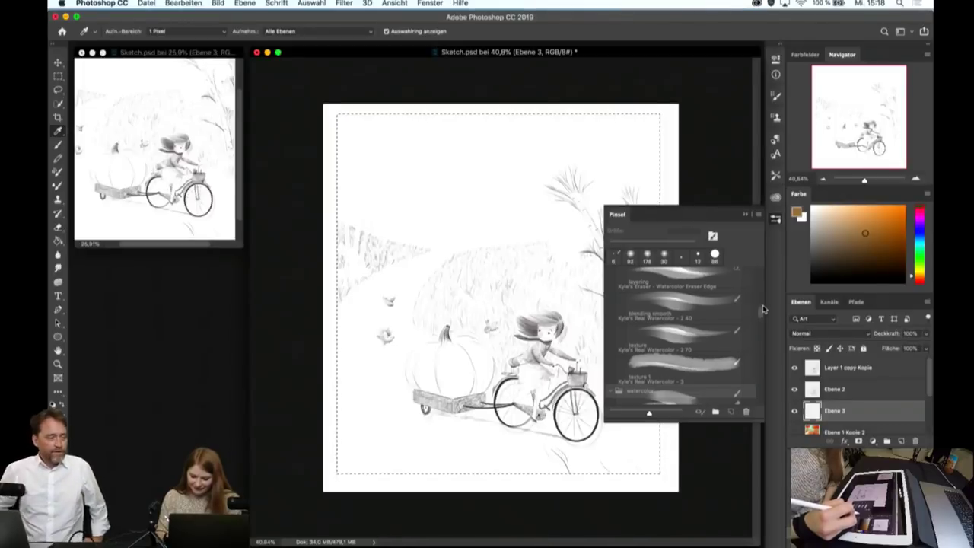
scroll(762, 316, "down", 5)
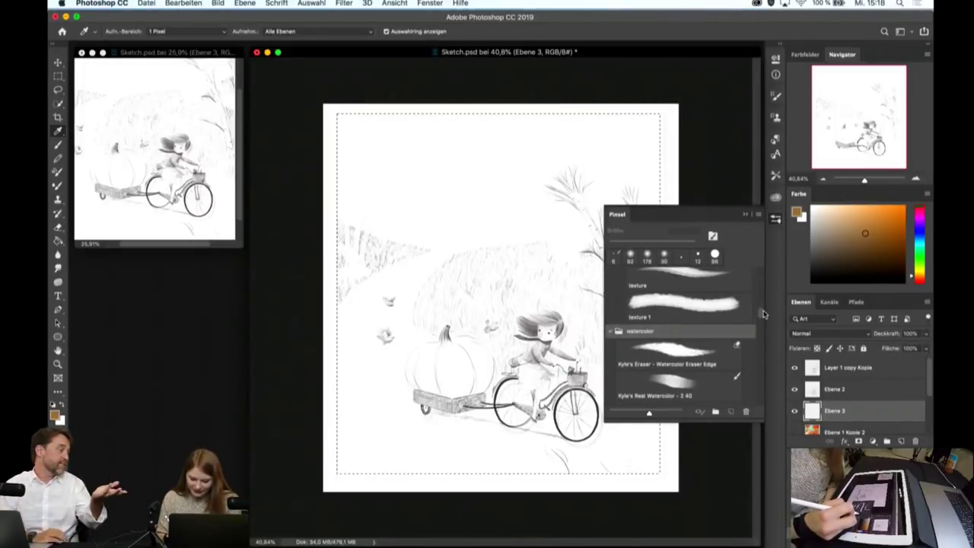
scroll(762, 315, "down", 1)
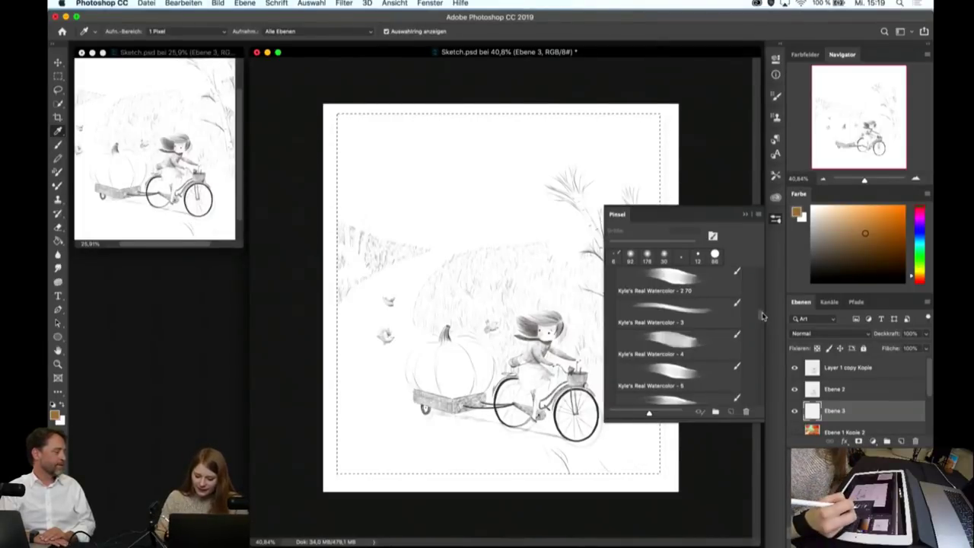
- Choose the 500 px Kyle's Real Watercolor - 500 Giant brush and collapse the presets list
left_click(723, 323)
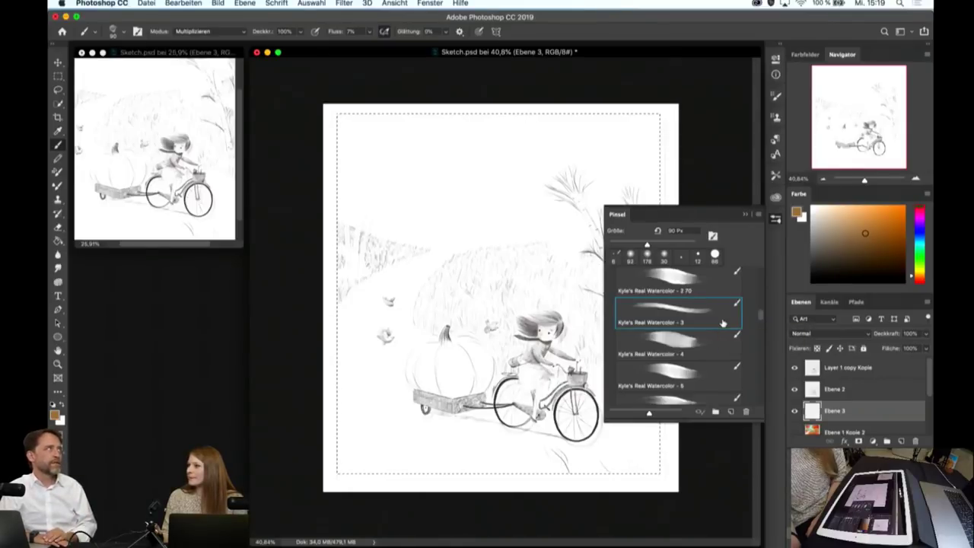
scroll(759, 321, "down", 2)
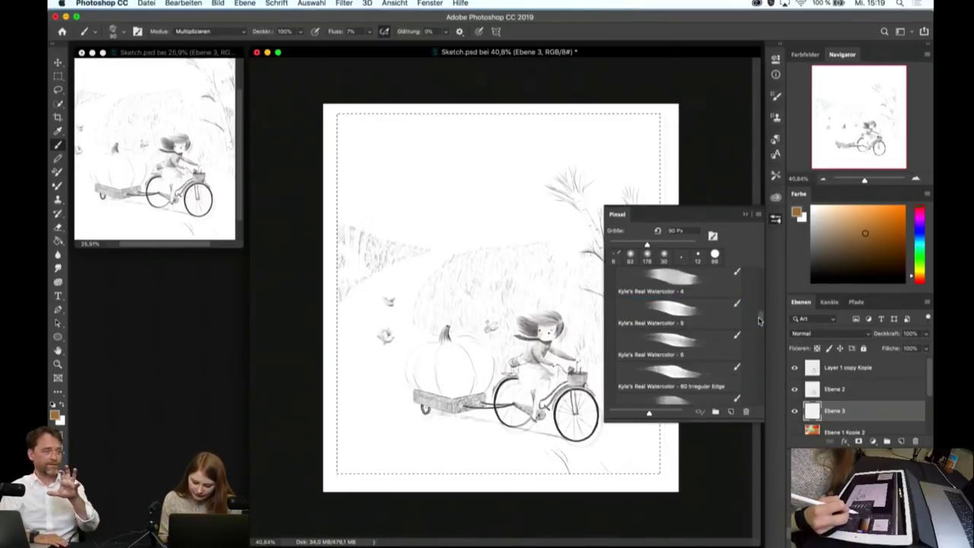
scroll(759, 320, "down", 1)
scroll(760, 321, "down", 1)
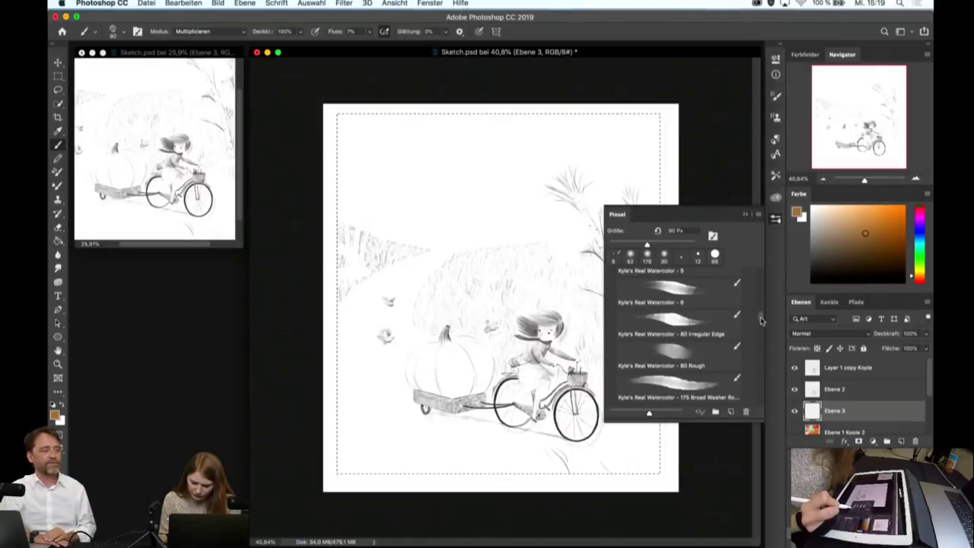
scroll(761, 321, "down", 3)
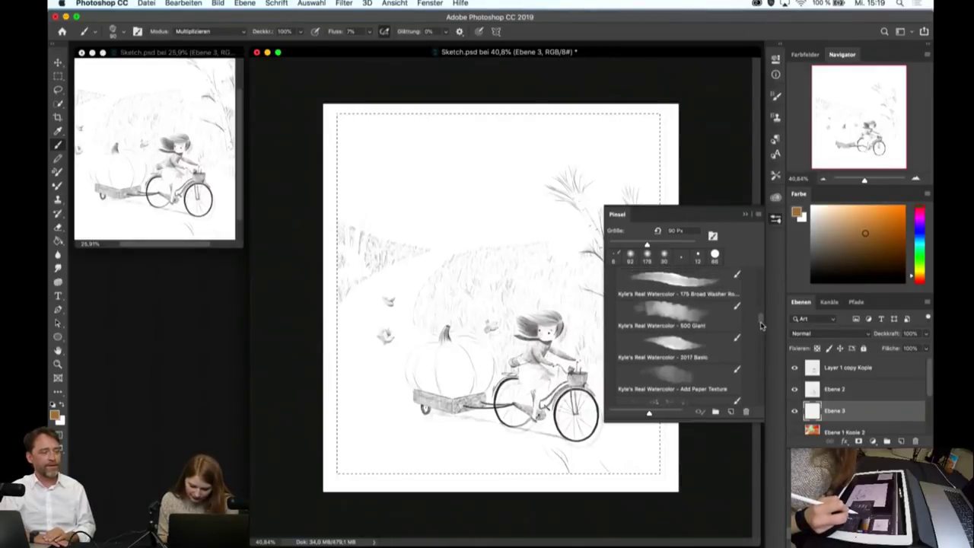
scroll(760, 321, "down", 1)
scroll(760, 321, "up", 1)
left_click(713, 319)
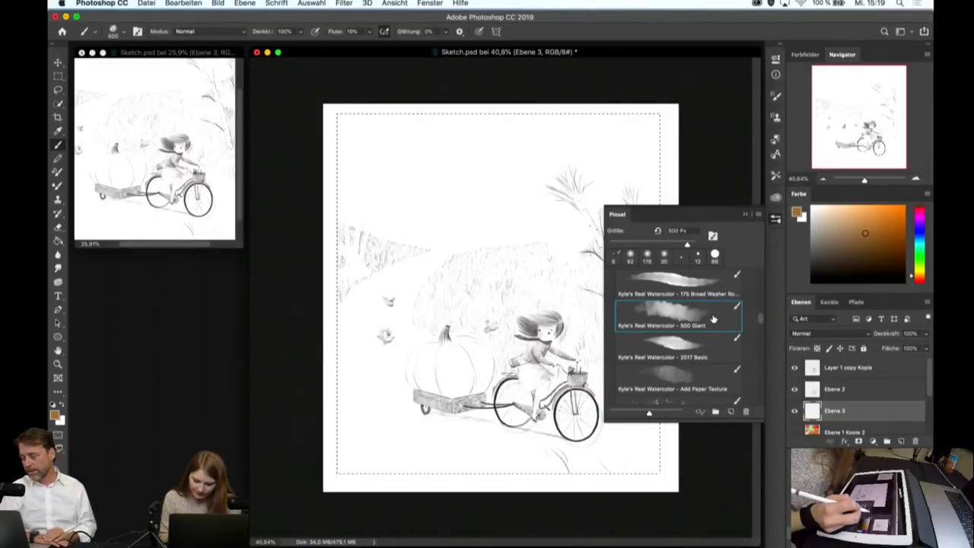
left_click(745, 219)
scroll(551, 312, "up", 1)
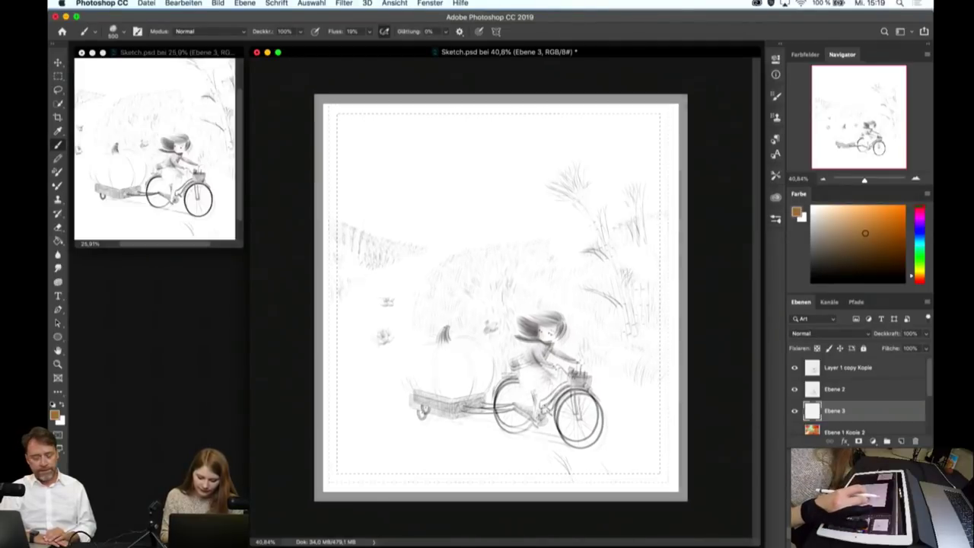
scroll(550, 312, "up", 2)
scroll(550, 312, "up", 4)
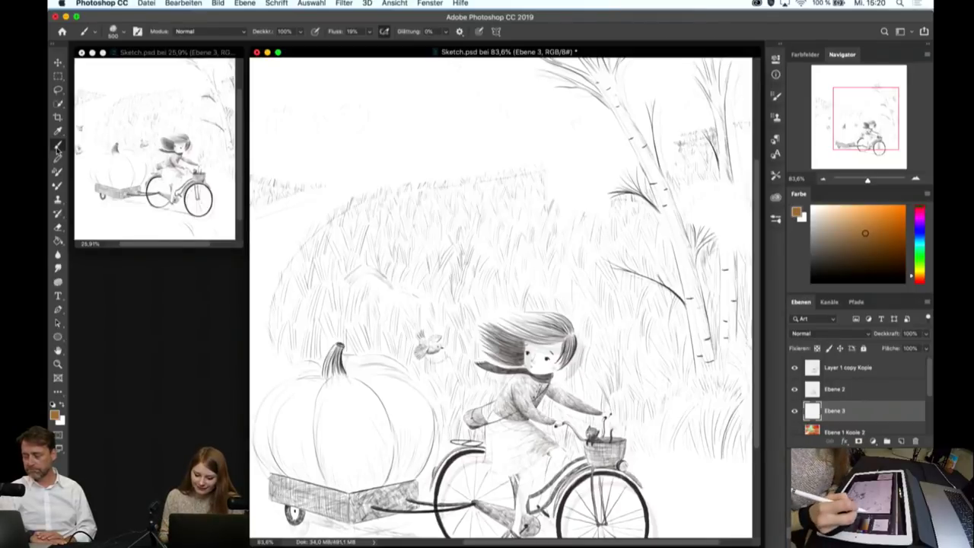
- Return to the 500 Giant watercolour brush and set its size to 444 px
left_click(775, 221)
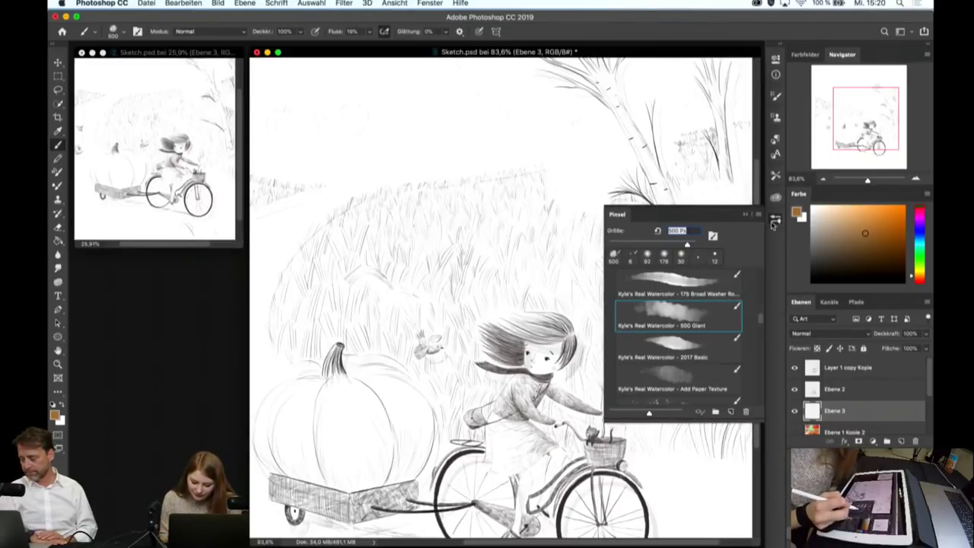
left_click(670, 346)
left_click_drag(508, 278, 455, 298)
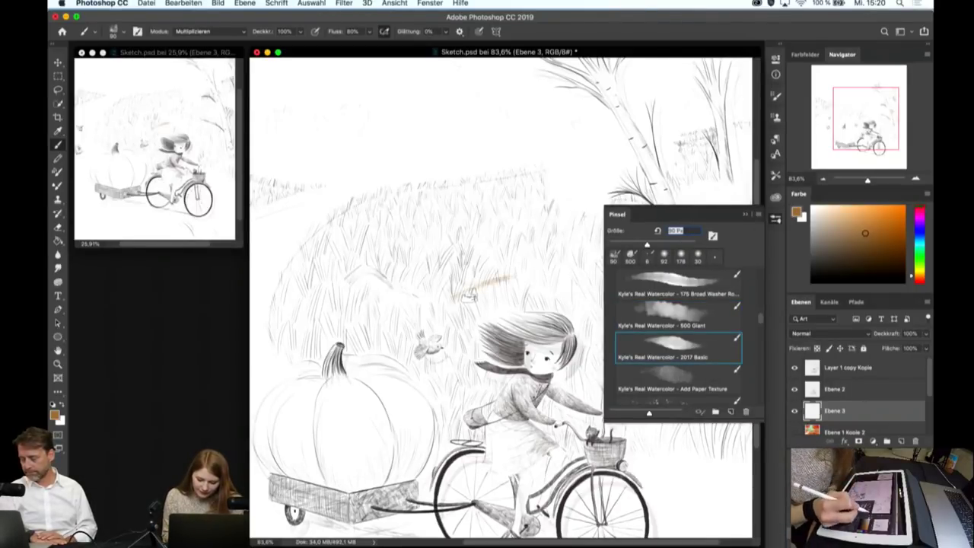
left_click(702, 316)
left_click(746, 216)
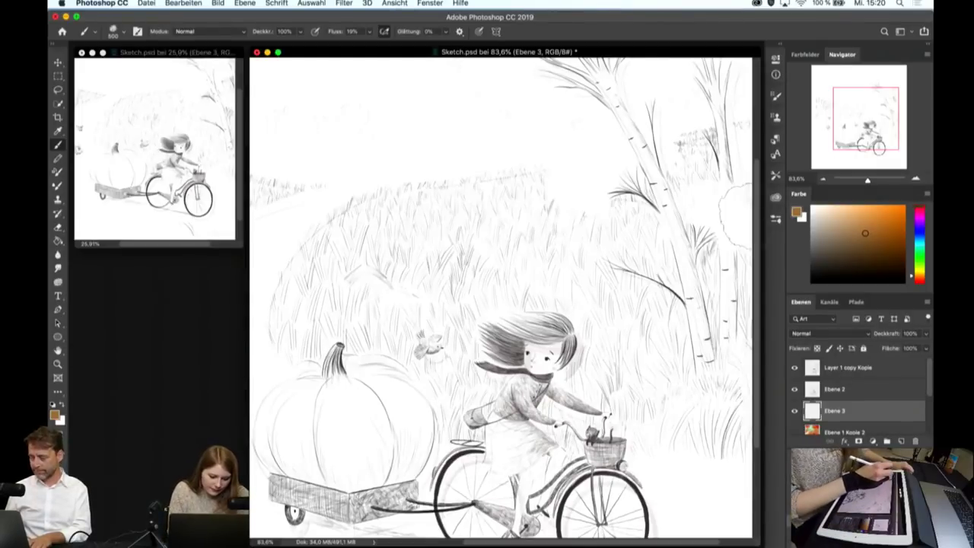
left_click(126, 33)
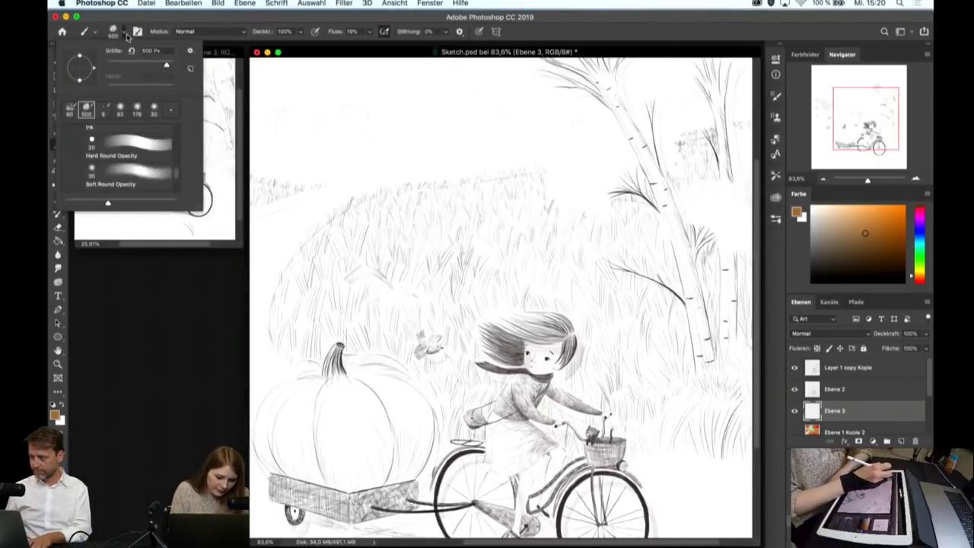
left_click_drag(167, 66, 164, 67)
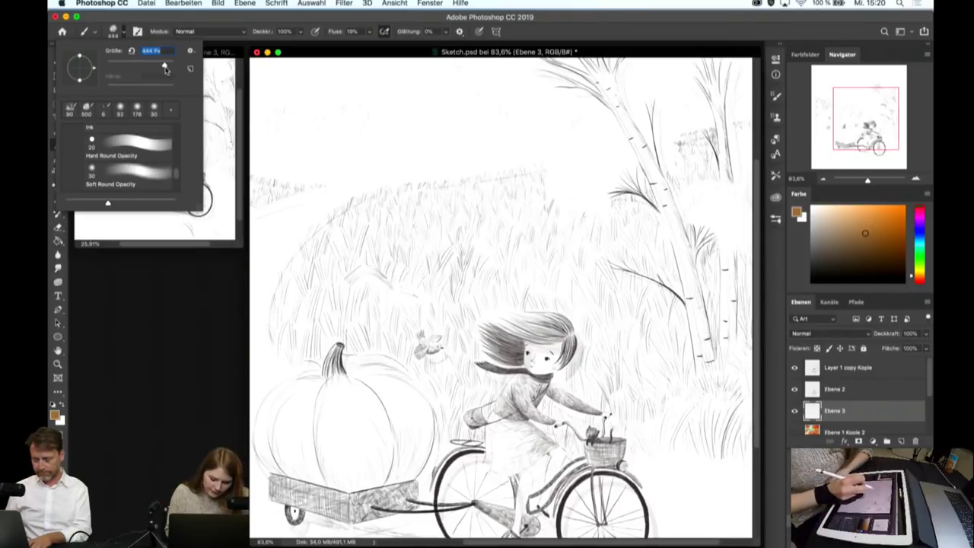
key("Return")
- Wash brown watercolour over the grass above and right of the girl, toward the pumpkin
left_click_drag(411, 213, 510, 297)
left_click_drag(434, 228, 624, 381)
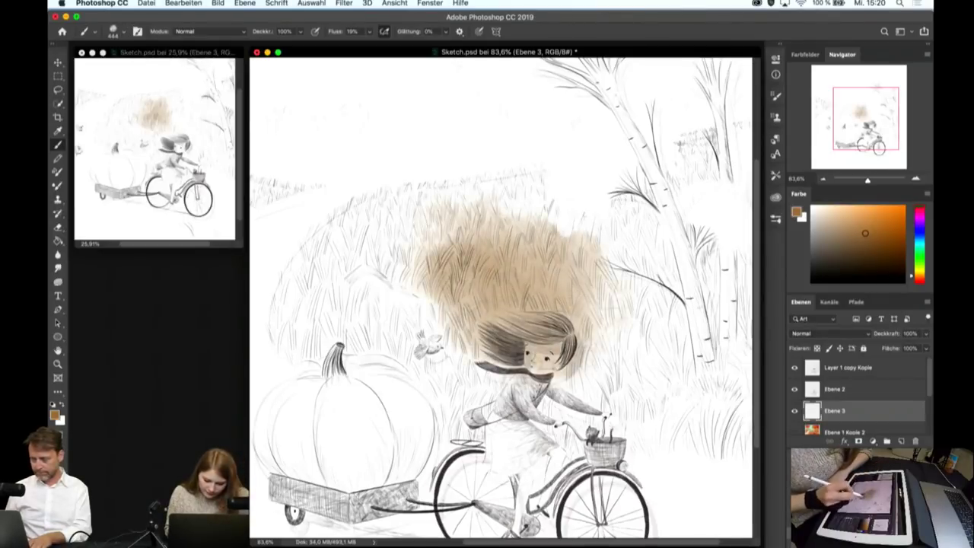
left_click_drag(533, 289, 655, 381)
scroll(502, 296, "down", 2)
scroll(502, 297, "down", 2)
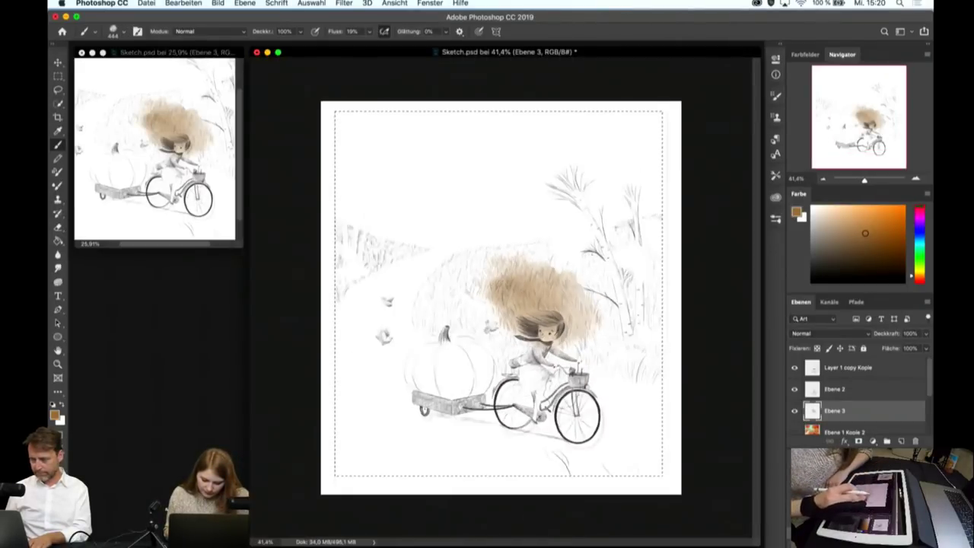
left_click_drag(655, 312, 563, 342)
left_click_drag(654, 358, 533, 366)
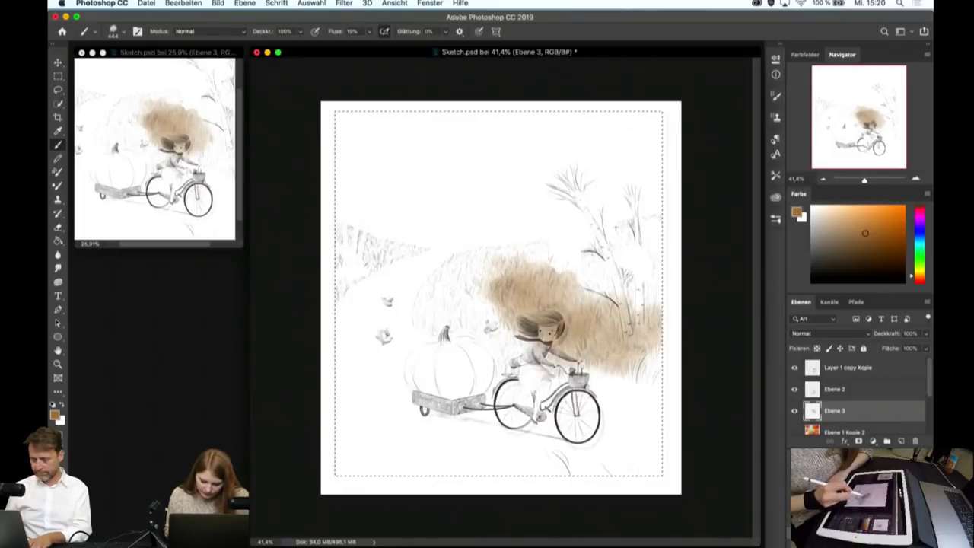
left_click_drag(563, 319, 365, 381)
left_click_drag(488, 343, 343, 449)
left_click_drag(654, 319, 404, 426)
left_click_drag(586, 381, 464, 335)
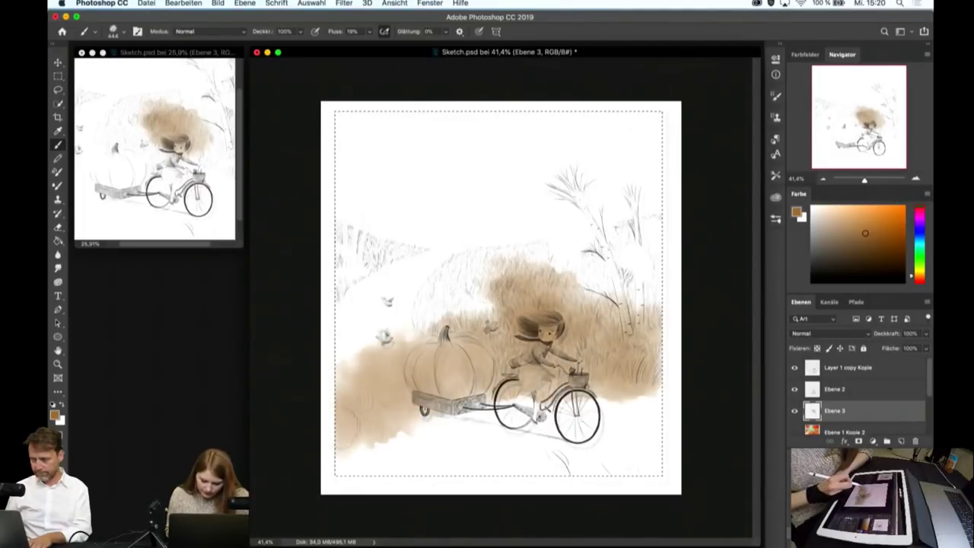
left_click_drag(457, 396, 342, 457)
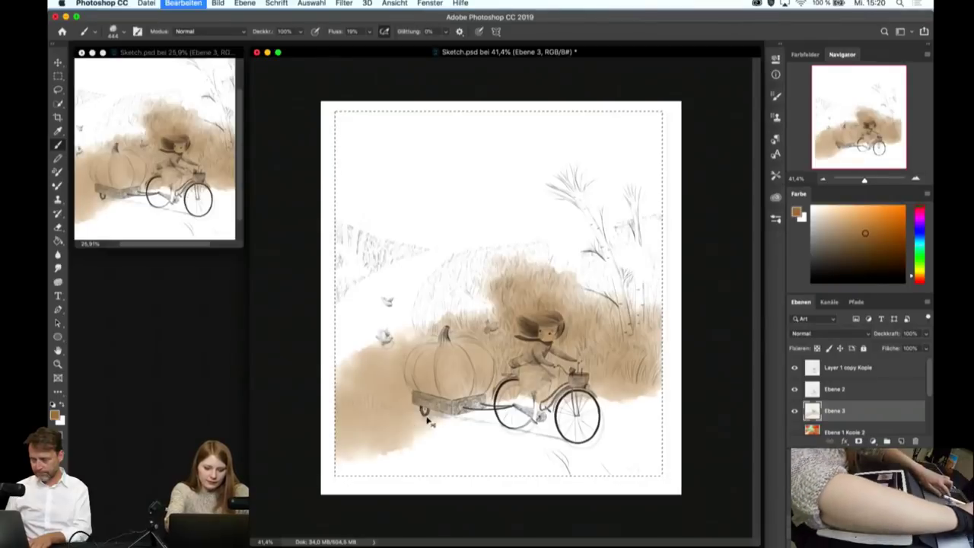
- Undo the overspill onto the pumpkin and repaint brown over the grass right of the girl
key("ctrl+z")
scroll(499, 340, "up", 2)
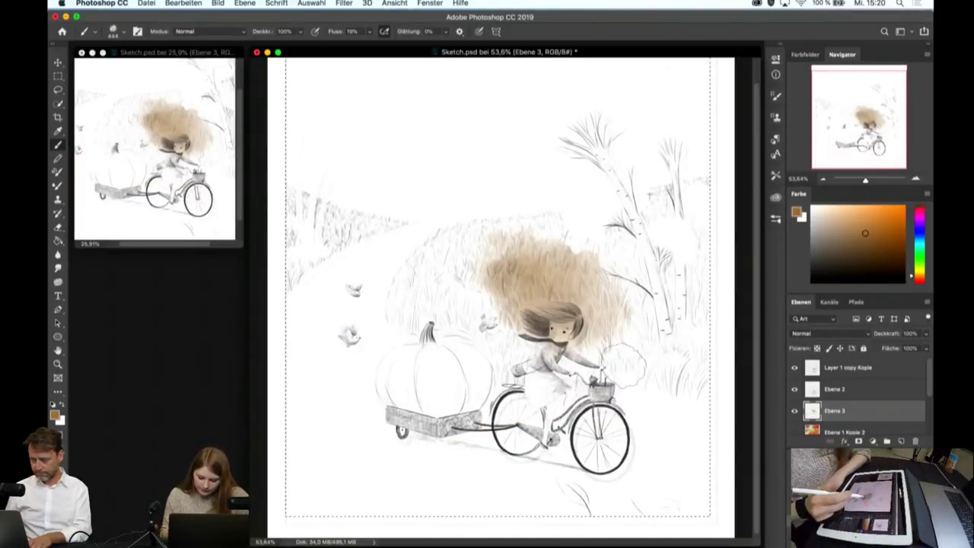
left_click_drag(670, 274, 601, 328)
mouse_move(692, 251)
left_mouse_down()
mouse_move(609, 251)
mouse_move(567, 266)
mouse_move(456, 255)
mouse_move(434, 320)
left_mouse_up()
left_click_drag(715, 324, 556, 358)
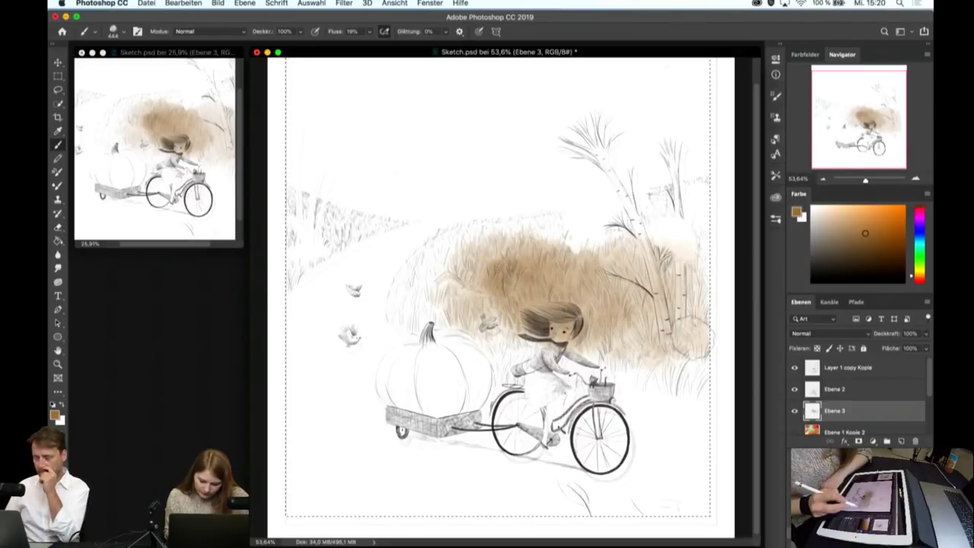
- Build up a slightly lighter brown over the upper grass, filling the gaps
scroll(574, 382, "up", 2)
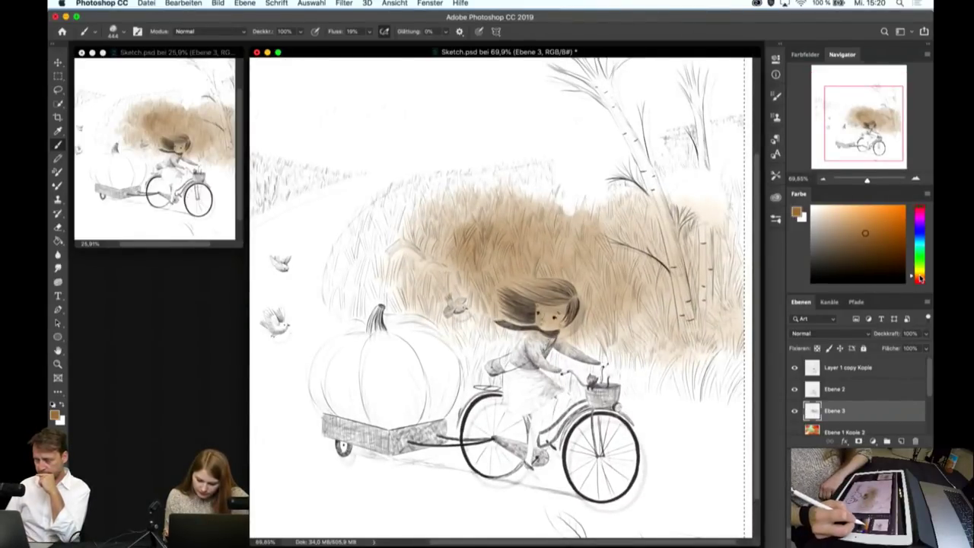
left_click(864, 226)
left_click_drag(426, 274, 456, 213)
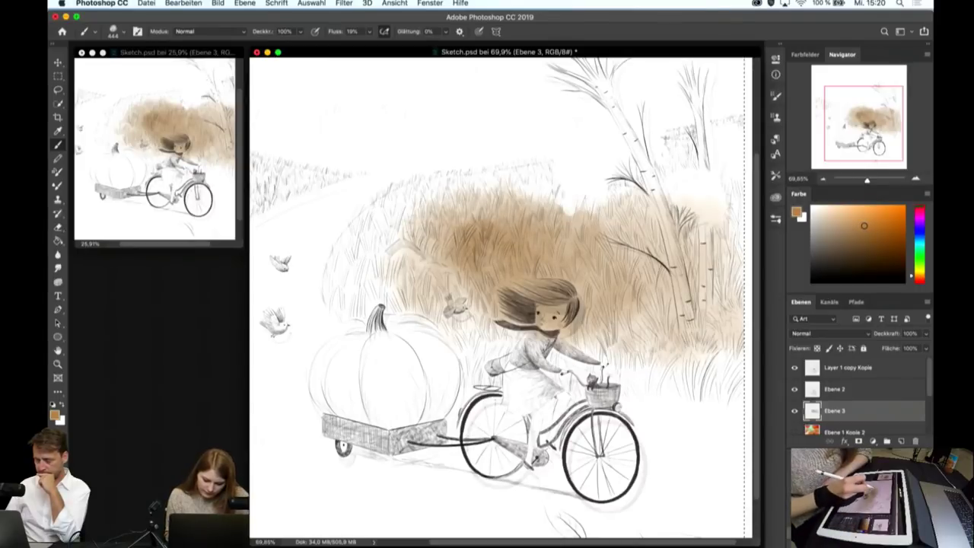
left_click_drag(411, 259, 563, 182)
left_click_drag(426, 228, 540, 175)
mouse_move(464, 175)
left_mouse_down()
mouse_move(381, 296)
mouse_move(480, 282)
mouse_move(506, 316)
left_mouse_up()
- Resize the watercolour brush to about 176 px
left_click(123, 33)
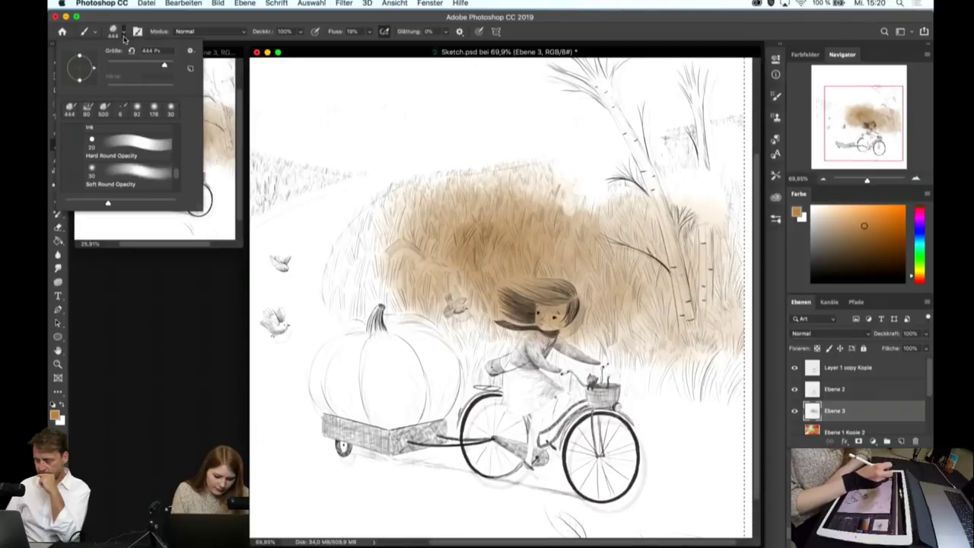
left_click(132, 69)
key("Return")
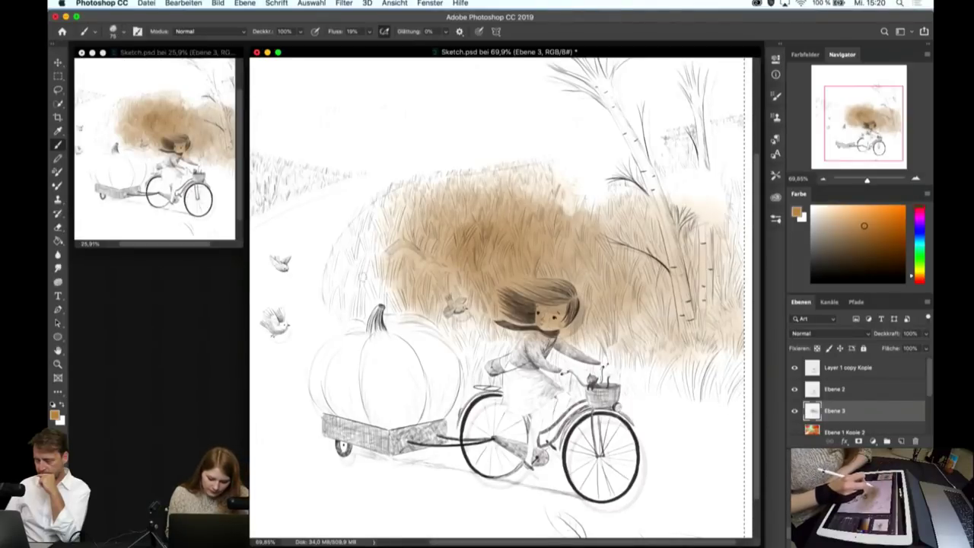
left_click(123, 34)
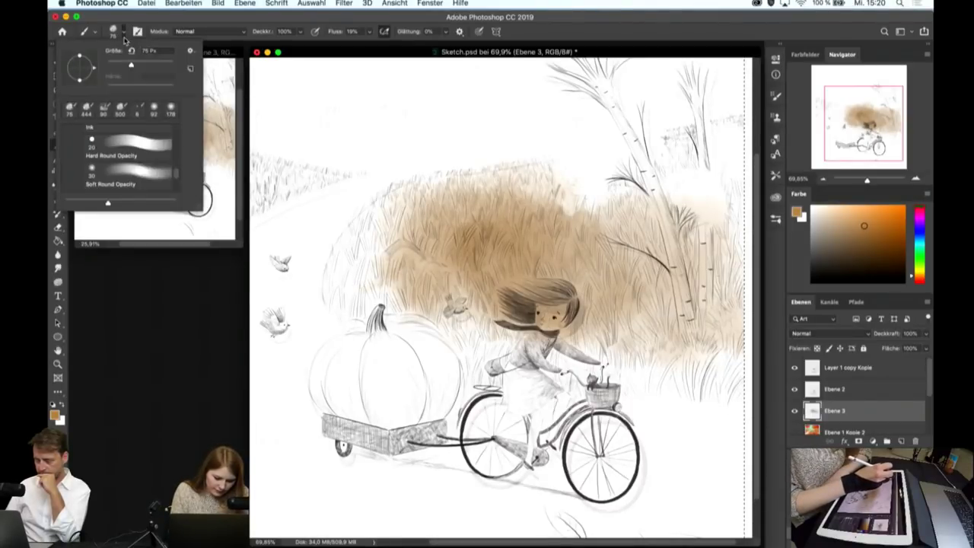
left_click_drag(152, 68, 161, 68)
key("Return")
- Paint brown over the grass near the pumpkin and upper-left, extending the field's top edge
mouse_move(404, 224)
left_mouse_down()
mouse_move(350, 270)
mouse_move(350, 316)
left_mouse_up()
mouse_move(357, 283)
left_mouse_down()
mouse_move(426, 316)
mouse_move(470, 303)
mouse_move(523, 363)
mouse_move(388, 312)
mouse_move(335, 320)
mouse_move(357, 236)
mouse_move(320, 320)
left_mouse_up()
mouse_move(403, 206)
left_mouse_down()
mouse_move(327, 266)
mouse_move(358, 228)
left_mouse_up()
mouse_move(418, 189)
left_mouse_down()
mouse_move(350, 236)
mouse_move(391, 215)
left_mouse_up()
mouse_move(460, 177)
left_mouse_down()
mouse_move(407, 200)
mouse_move(574, 171)
mouse_move(498, 190)
left_mouse_up()
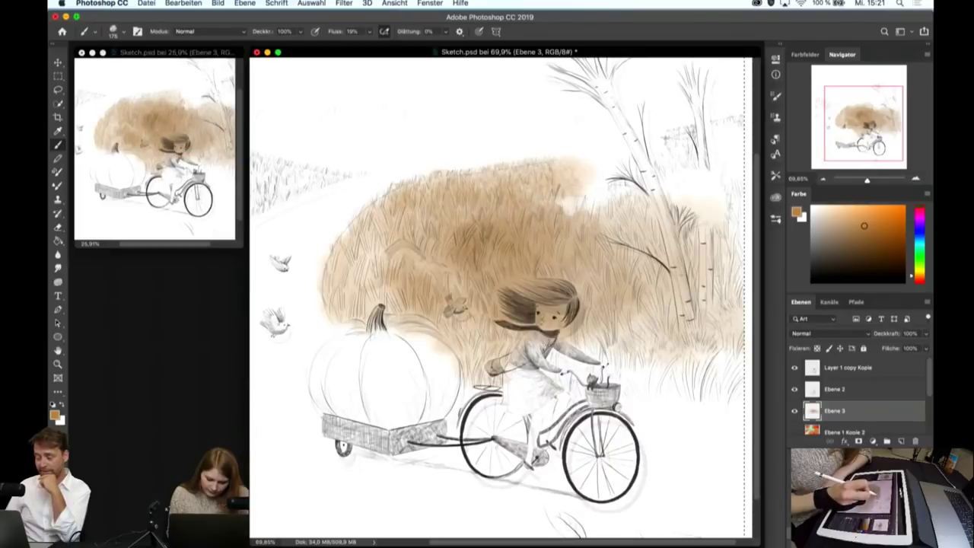
scroll(499, 297, "down", 1)
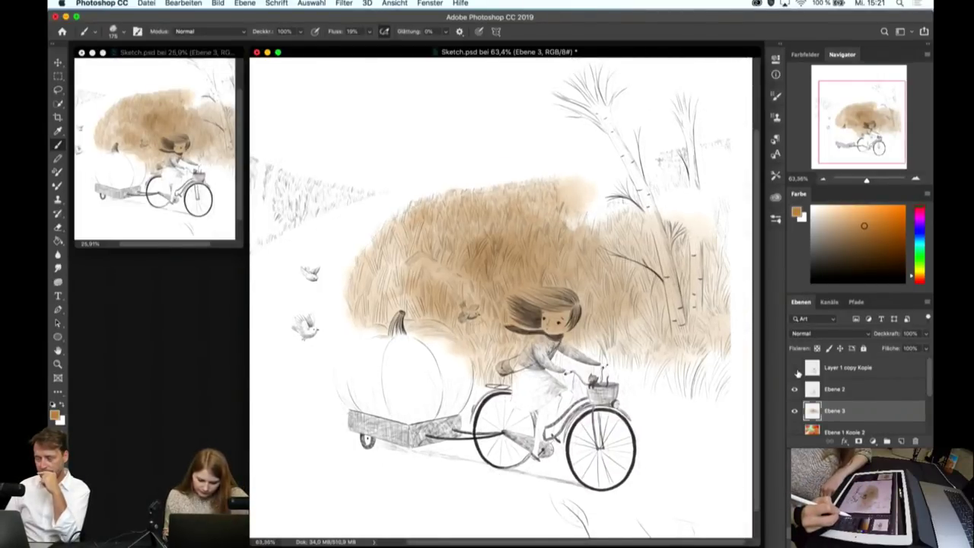
- Shift the Layer 1 copy Kopie line art slightly, deselect, and toggle its visibility to compare
left_click(822, 368)
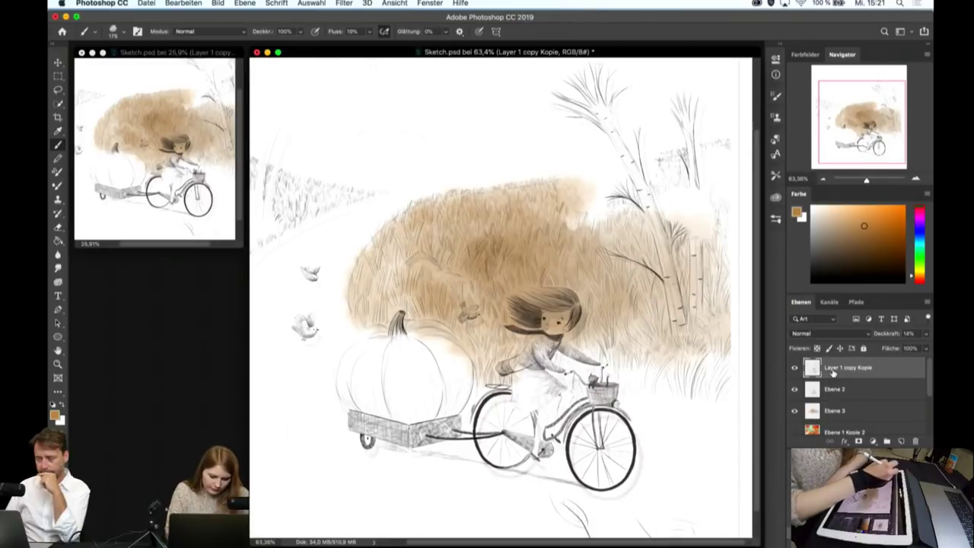
left_click(58, 64)
left_click_drag(538, 248, 536, 246)
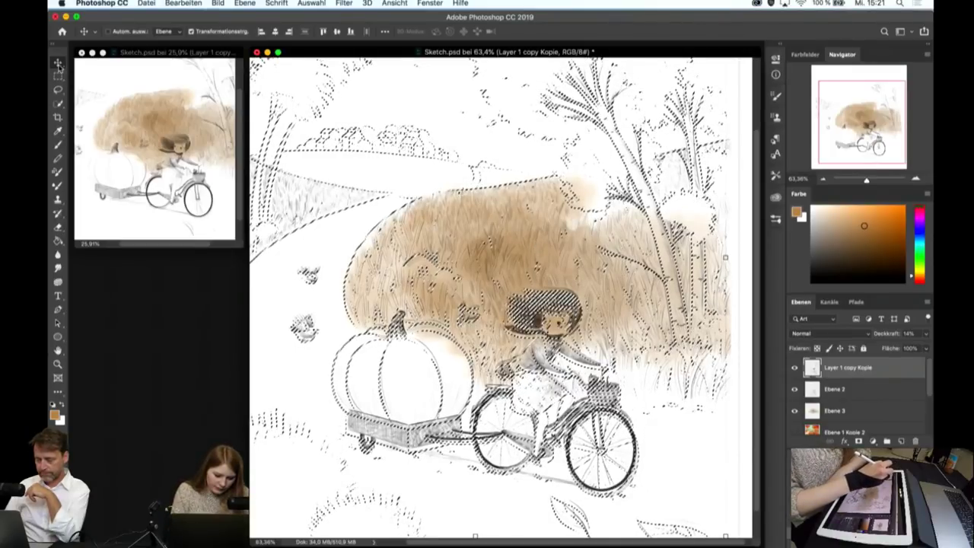
left_click(60, 148)
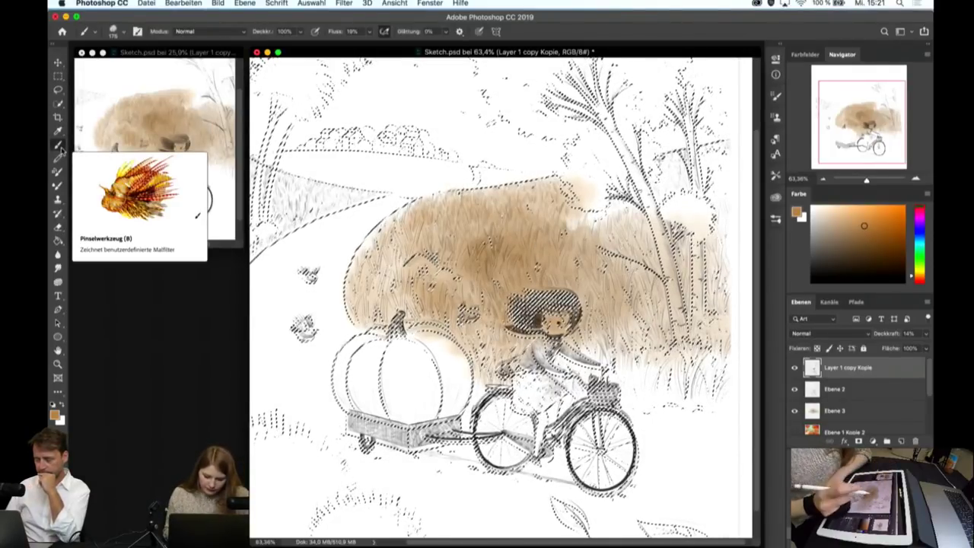
key("ctrl+d")
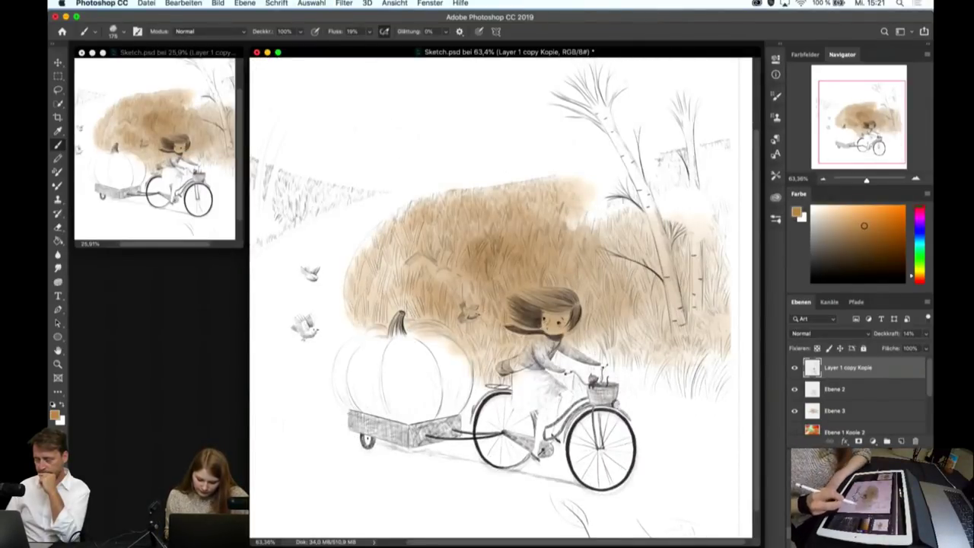
left_click(793, 371)
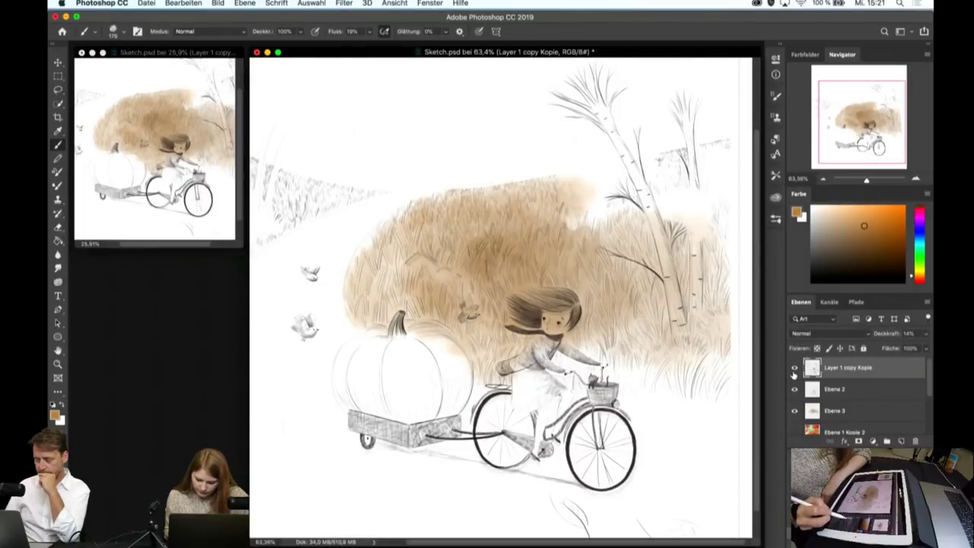
left_click(845, 389)
- On Ebene 3, brush darker tan over the grass right of the basket and near the girl's arm
left_click(850, 413)
left_click_drag(590, 361, 729, 362)
left_click_drag(616, 385, 723, 392)
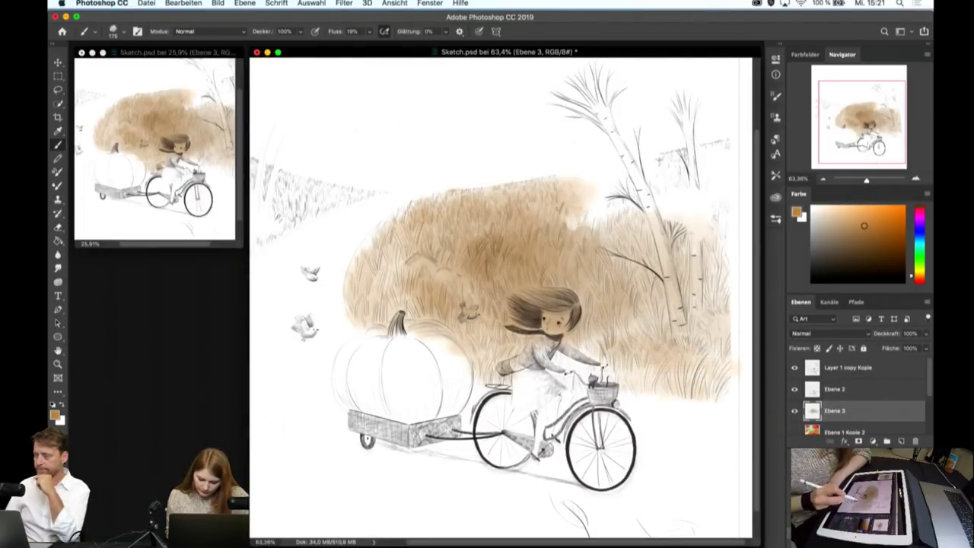
mouse_move(601, 376)
left_mouse_down()
mouse_move(560, 353)
mouse_move(601, 339)
left_mouse_up()
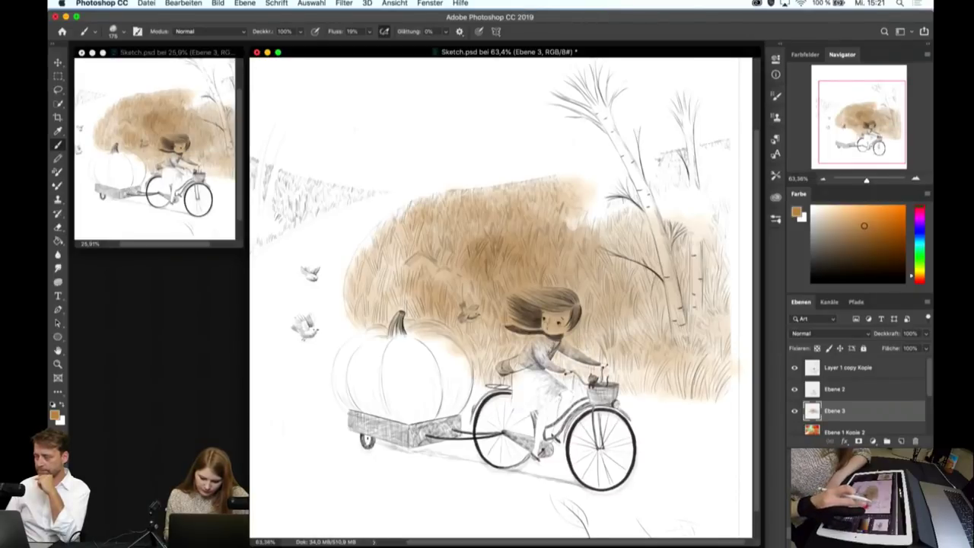
scroll(623, 363, "down", 2)
scroll(609, 350, "down", 2)
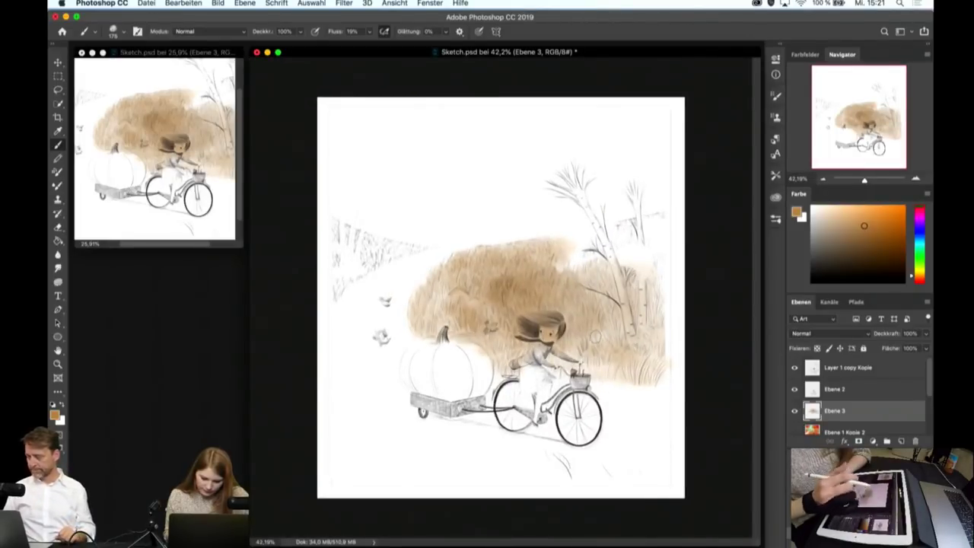
- Draw a rectangular marquee just inside the canvas borders
left_click(58, 77)
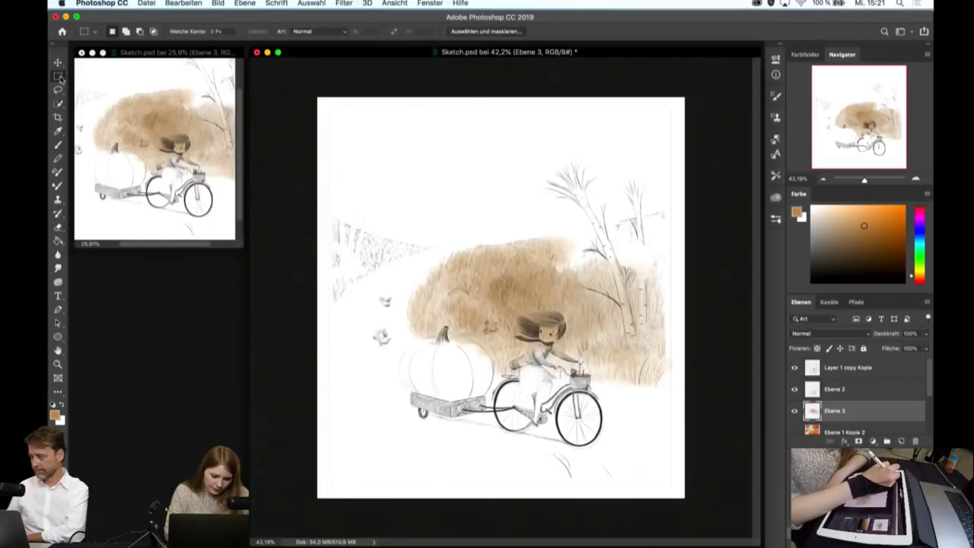
left_click_drag(325, 102, 426, 207)
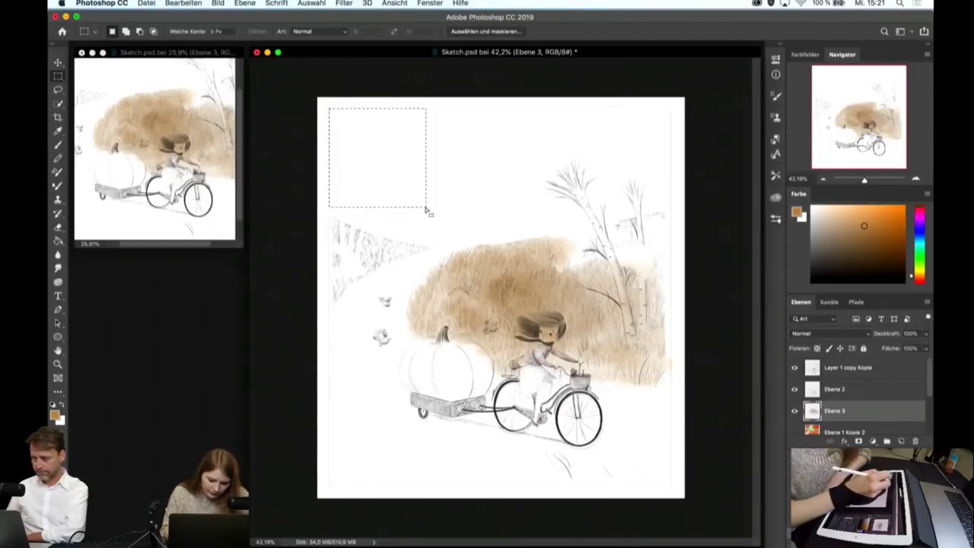
mouse_move(329, 109)
left_mouse_down()
mouse_move(451, 195)
mouse_move(517, 283)
left_mouse_up()
left_click_drag(330, 108, 674, 489)
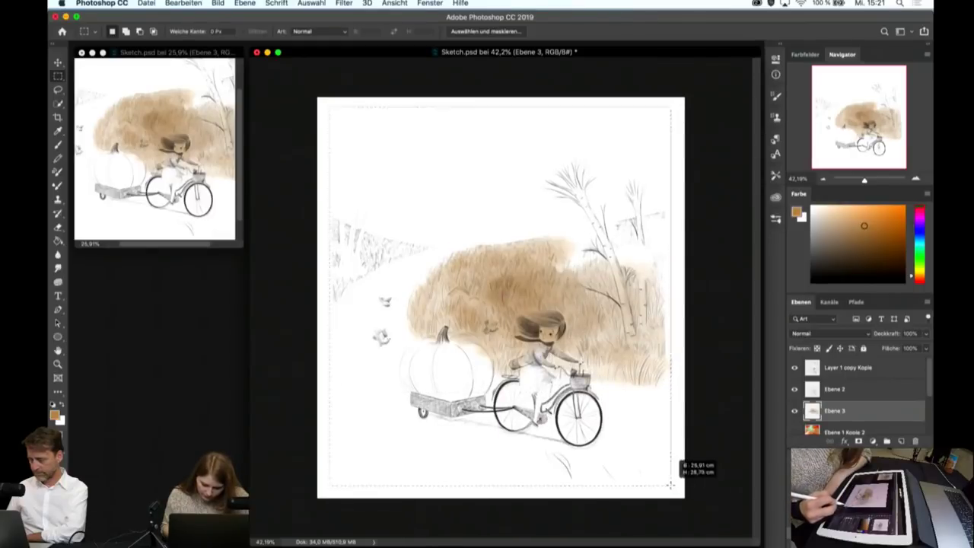
left_click_drag(674, 488, 671, 488)
- Nudge the selection slightly downward and return to the Brush tool
scroll(585, 370, "up", 1)
scroll(584, 369, "up", 5)
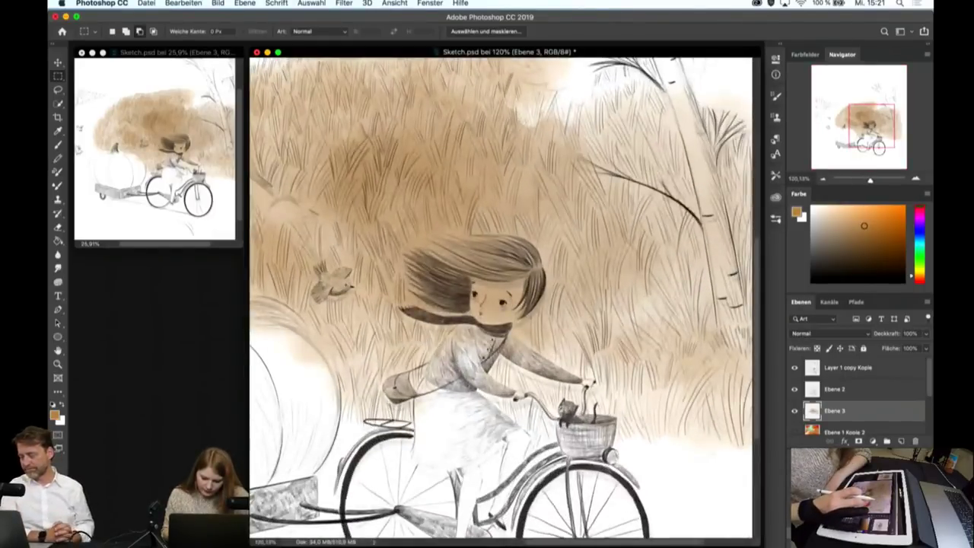
scroll(584, 369, "down", 5)
scroll(585, 370, "up", 3)
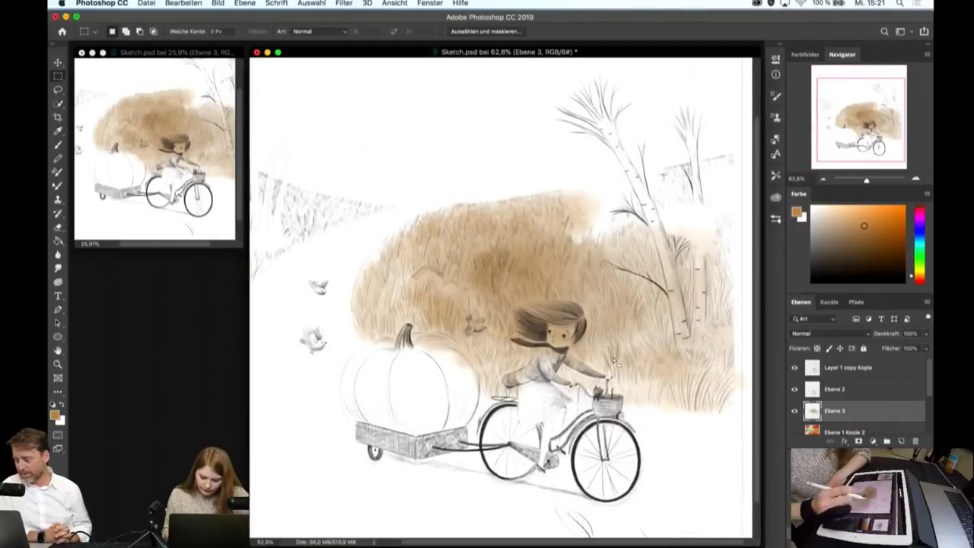
mouse_move(655, 326)
left_mouse_down()
mouse_move(656, 344)
mouse_move(645, 348)
left_mouse_up()
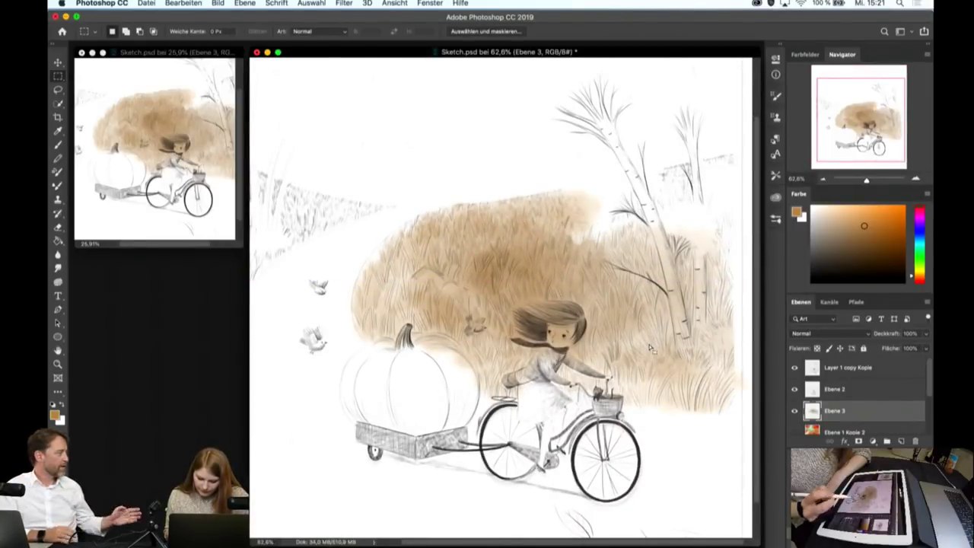
scroll(587, 354, "down", 3)
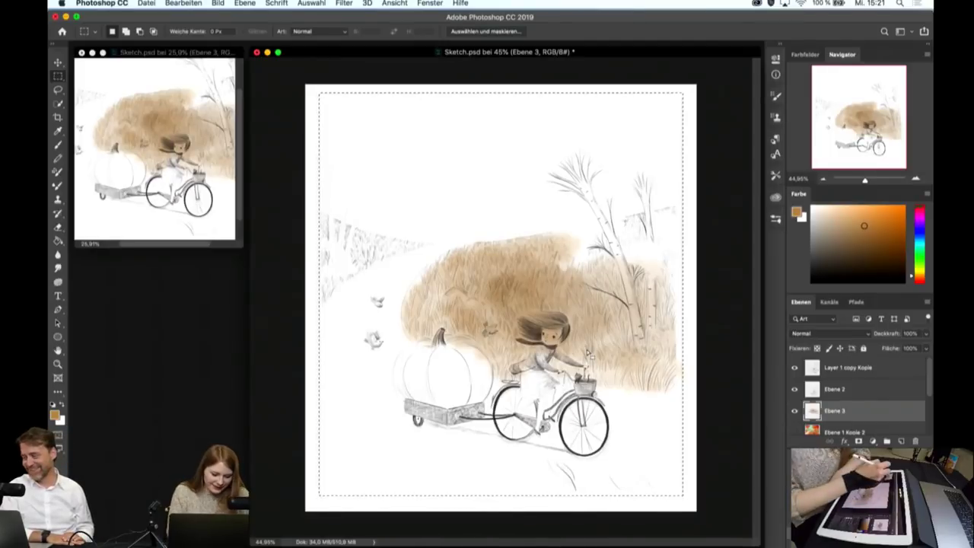
left_click(58, 144)
scroll(520, 347, "up", 2)
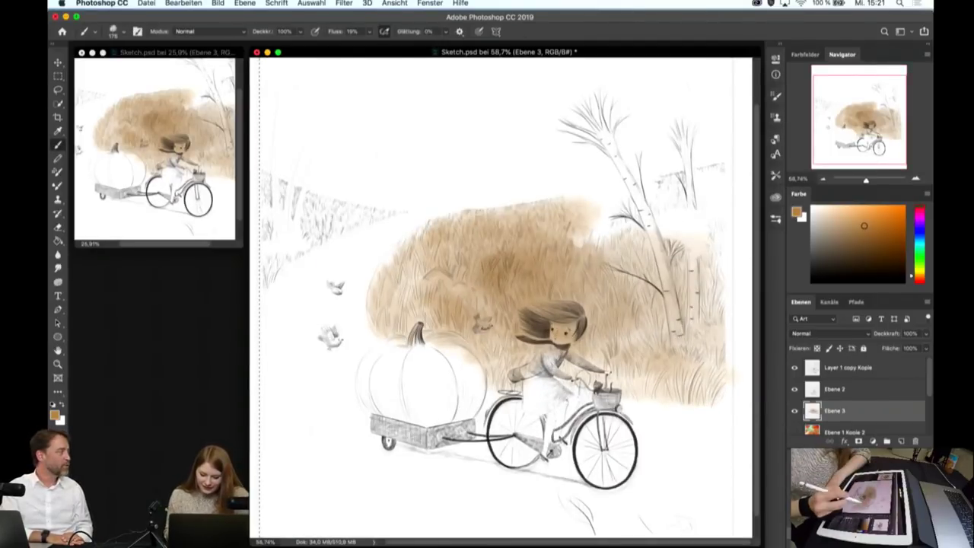
- Paint brown grass strokes across the right field and its upper part
left_click_drag(670, 365, 724, 409)
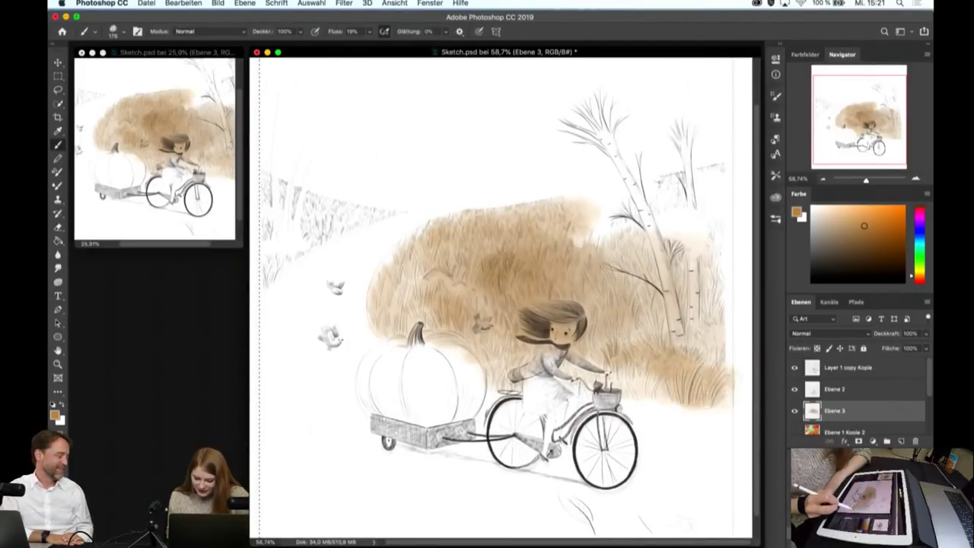
left_click_drag(731, 352, 659, 388)
left_click_drag(733, 305, 653, 334)
left_click_drag(720, 285, 630, 237)
left_click_drag(685, 253, 572, 222)
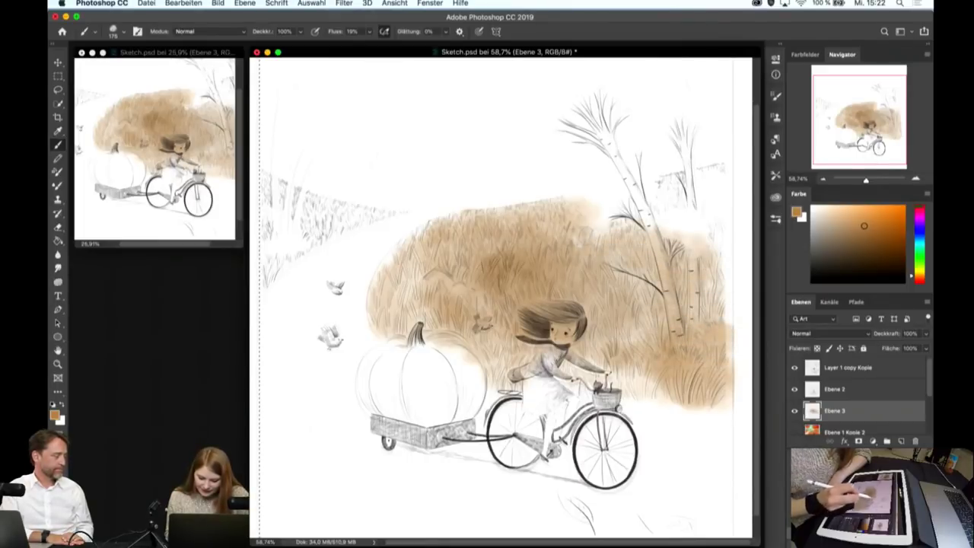
scroll(638, 293, "up", 2)
left_click_drag(502, 305, 470, 329)
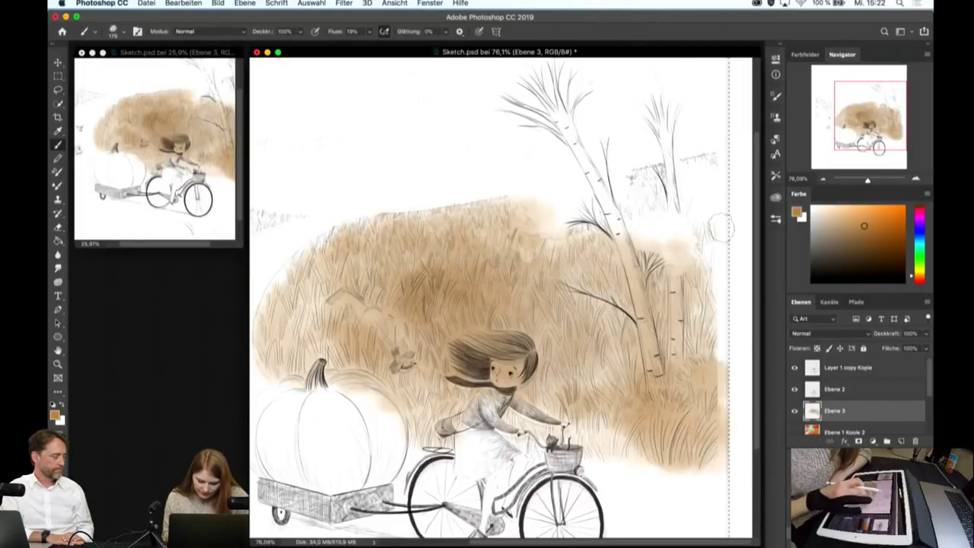
left_click_drag(722, 226, 761, 199)
scroll(609, 304, "down", 2)
left_click_drag(639, 320, 613, 351)
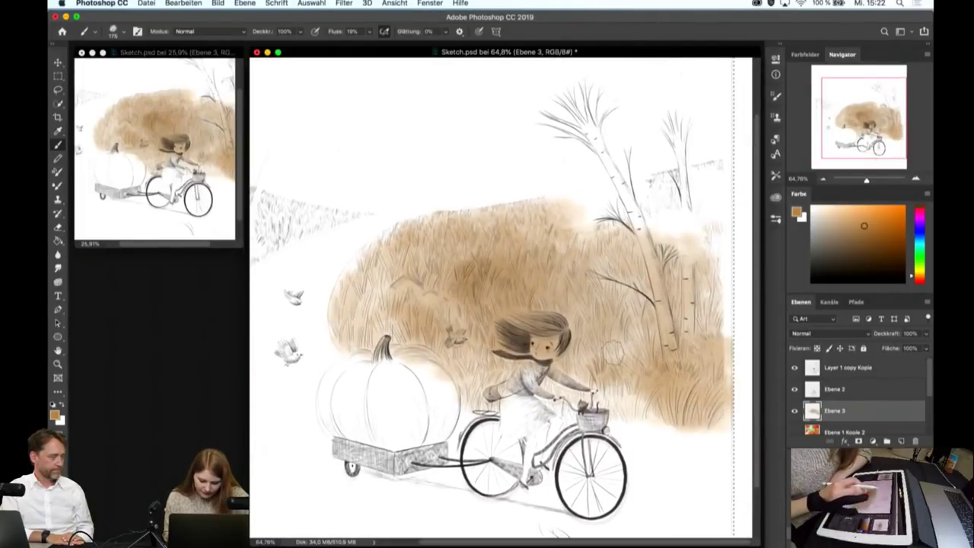
scroll(613, 352, "up", 1)
scroll(614, 351, "up", 1)
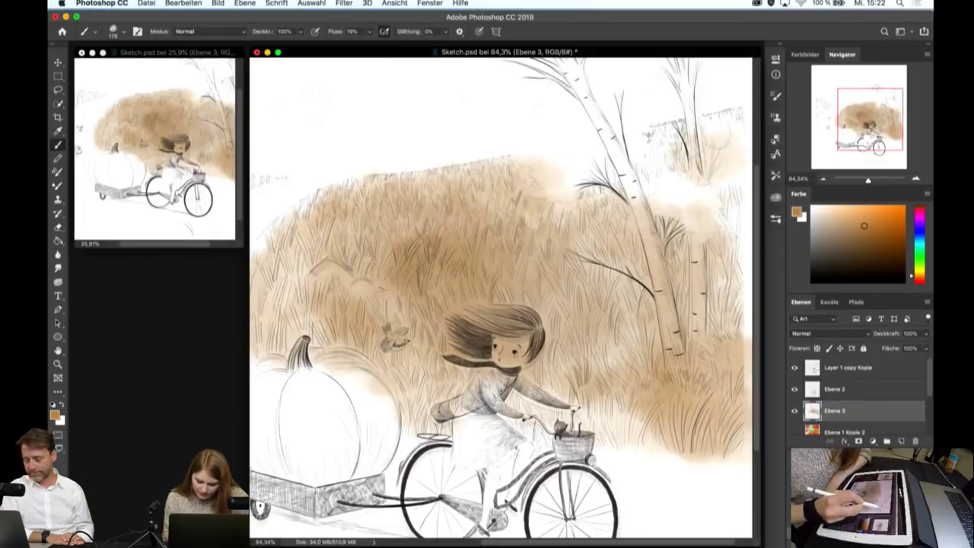
- Fill and deepen the brown grass behind and below the birch trees
left_click_drag(654, 152, 693, 130)
left_click_drag(593, 168, 715, 130)
left_click_drag(579, 182, 730, 198)
left_click_drag(647, 183, 730, 244)
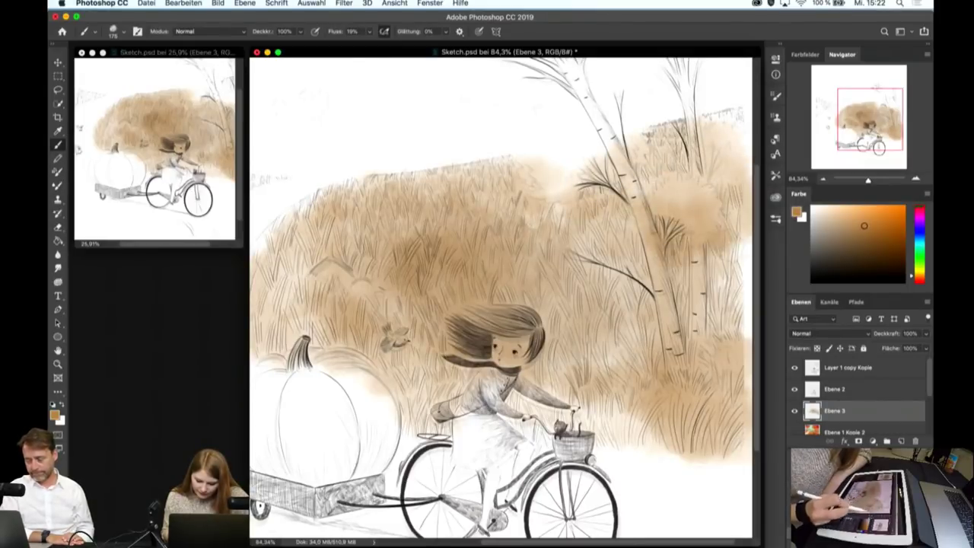
left_click_drag(654, 236, 746, 327)
left_click_drag(663, 313, 746, 370)
left_click_drag(647, 281, 548, 229)
left_click_drag(540, 297, 639, 346)
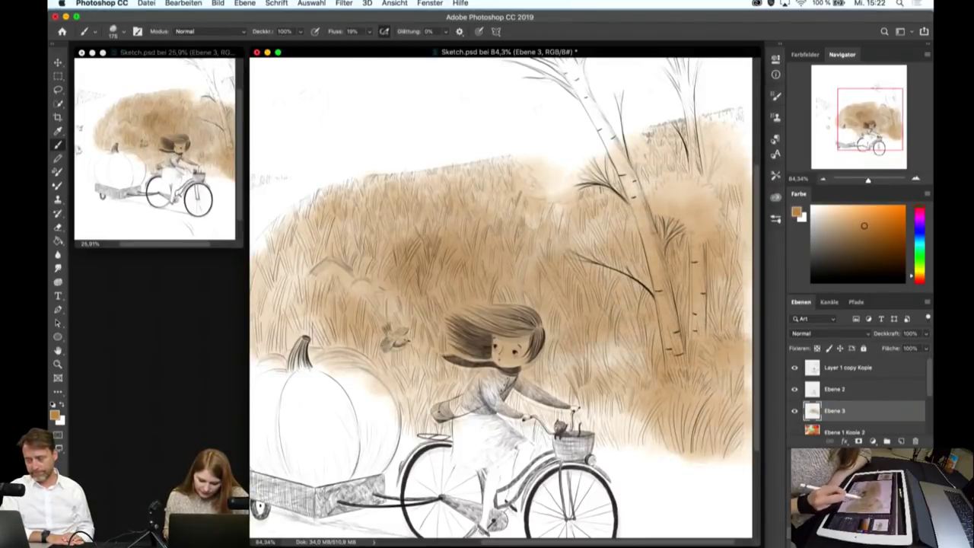
- Colour the grass beside the basket and behind the girl brown, tinting the field's upper edge
left_click_drag(540, 338, 654, 407)
left_click_drag(552, 395, 663, 430)
mouse_move(586, 423)
left_mouse_down()
mouse_move(746, 457)
mouse_move(503, 426)
mouse_move(419, 365)
left_mouse_up()
left_click_drag(525, 423, 365, 342)
left_click_drag(434, 380, 266, 297)
left_click_drag(392, 267, 255, 201)
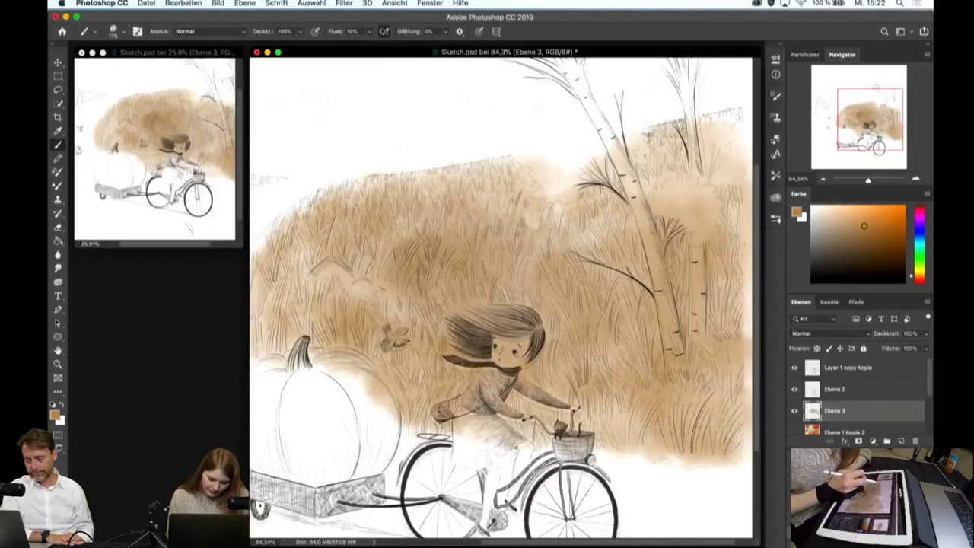
mouse_move(259, 297)
left_mouse_down()
mouse_move(308, 202)
mouse_move(587, 160)
mouse_move(487, 236)
left_mouse_up()
left_click_drag(503, 198, 304, 304)
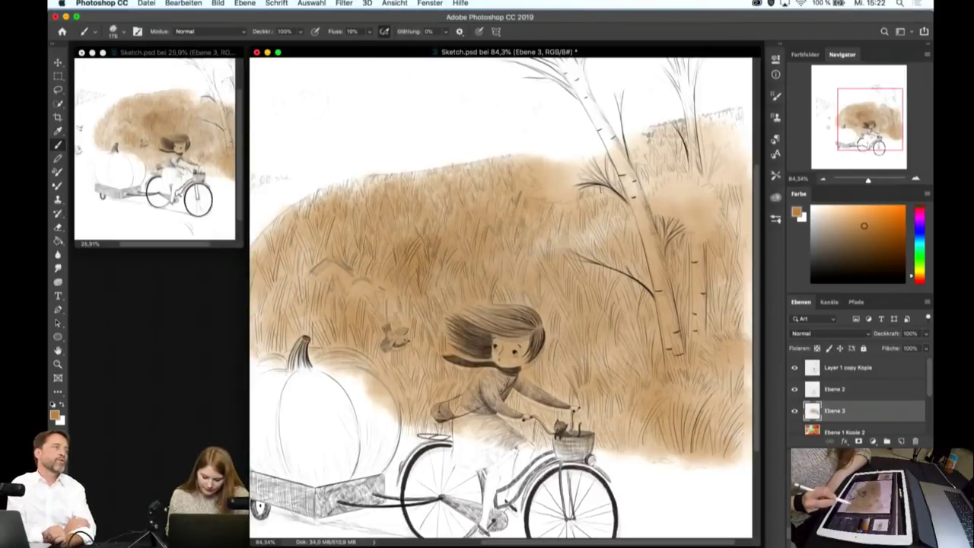
- Spread a light tan wash over the left grass strip, top to bottom
scroll(685, 323, "down", 3)
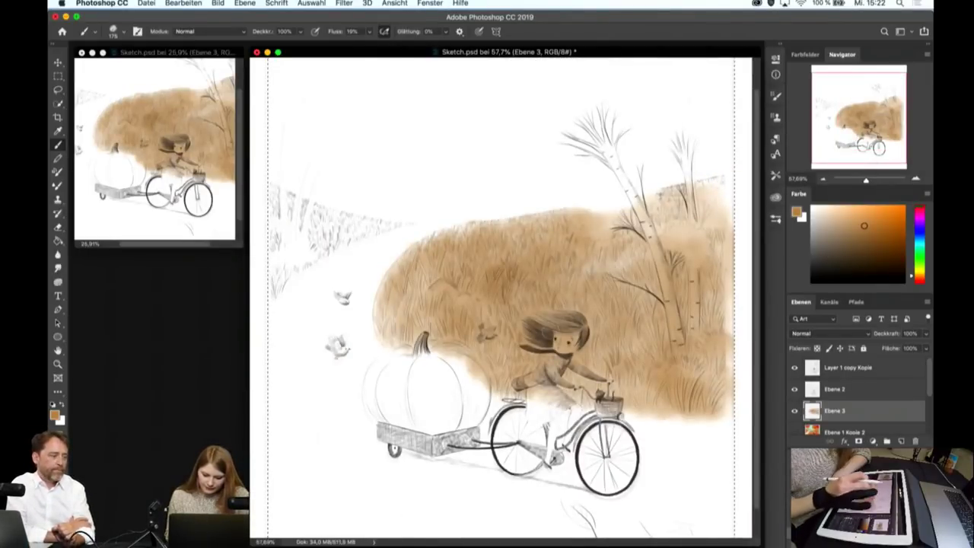
scroll(343, 304, "up", 4)
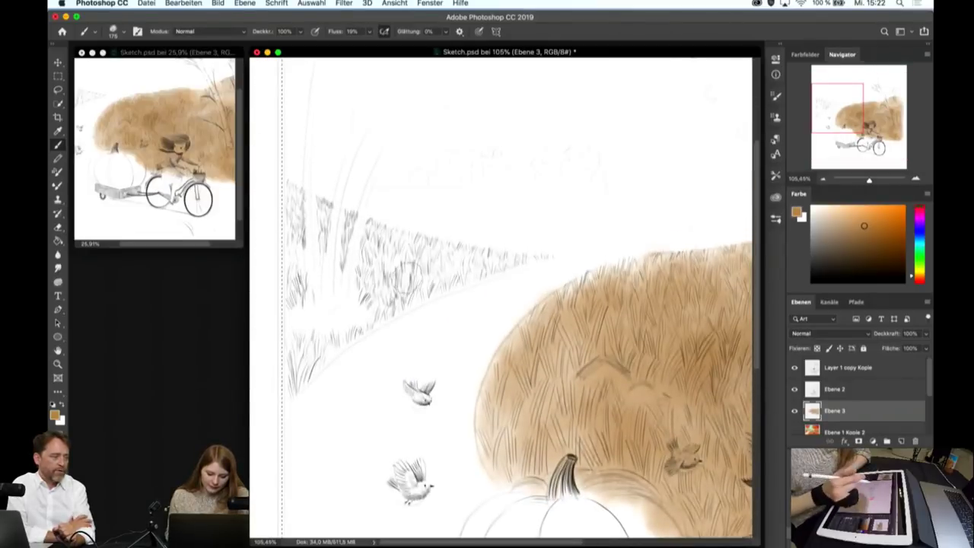
mouse_move(343, 313)
left_mouse_down()
mouse_move(411, 280)
mouse_move(304, 358)
mouse_move(289, 392)
left_mouse_up()
left_click_drag(388, 263, 297, 320)
left_click_drag(346, 236, 310, 247)
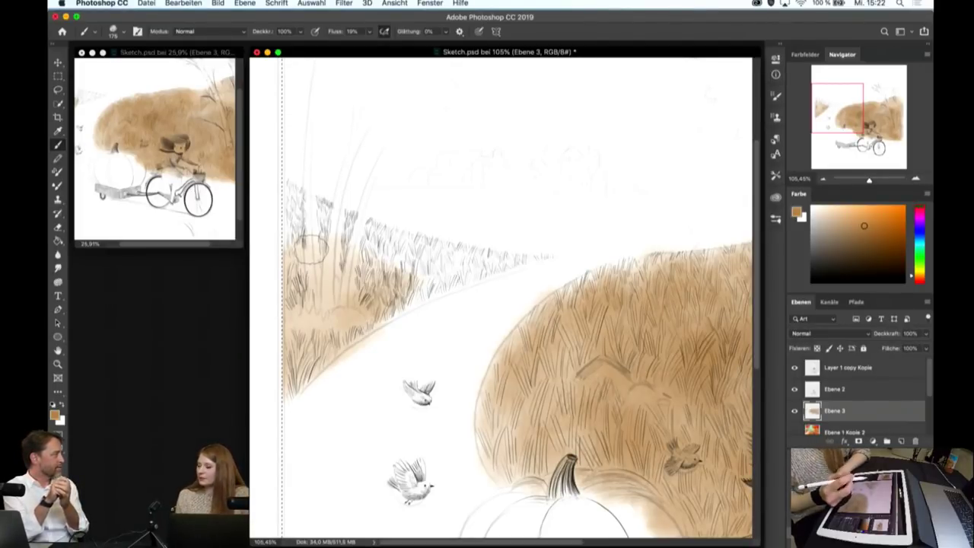
mouse_move(312, 247)
left_mouse_down()
mouse_move(342, 259)
mouse_move(297, 229)
left_mouse_up()
left_click_drag(392, 228, 293, 198)
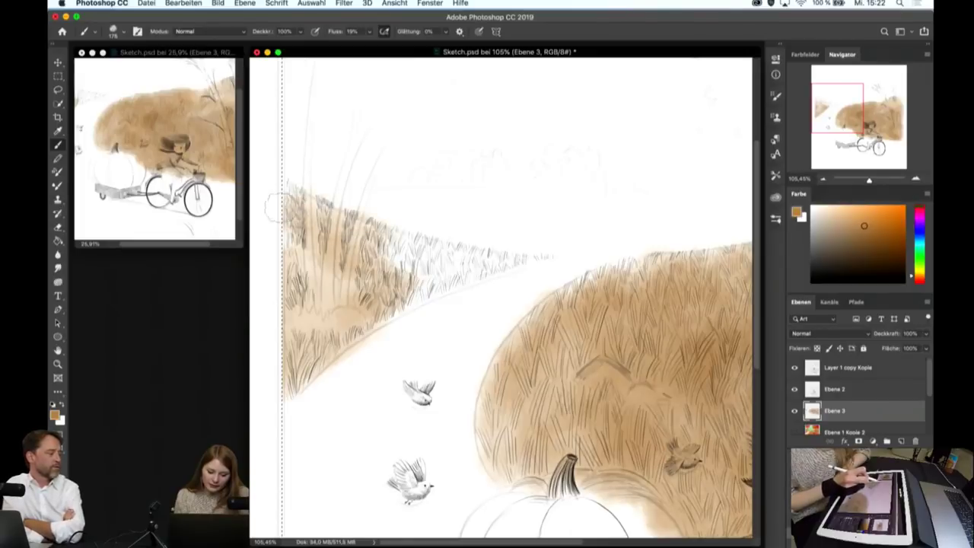
left_click_drag(427, 255, 343, 308)
left_click_drag(365, 262, 297, 316)
mouse_move(331, 221)
left_mouse_down()
mouse_move(297, 304)
mouse_move(297, 354)
left_mouse_up()
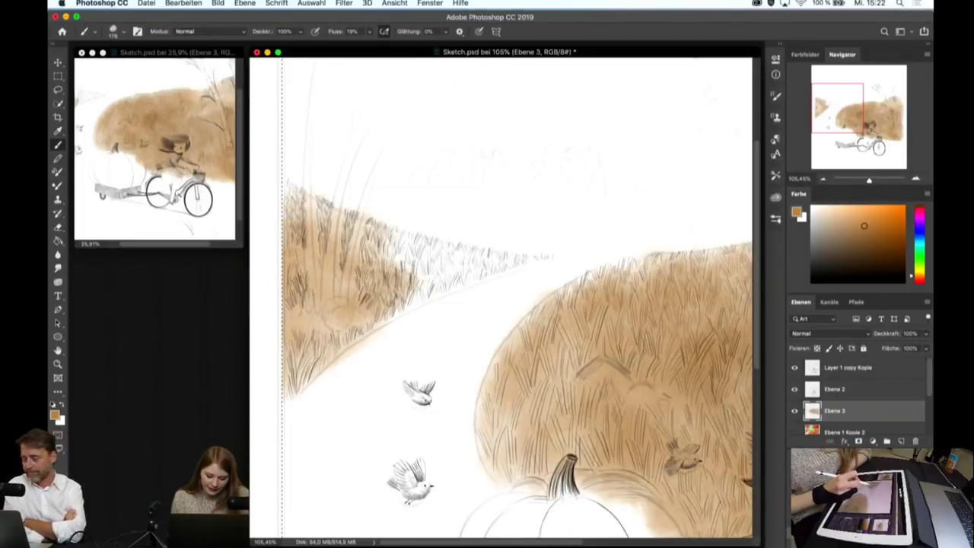
left_click_drag(338, 320, 297, 373)
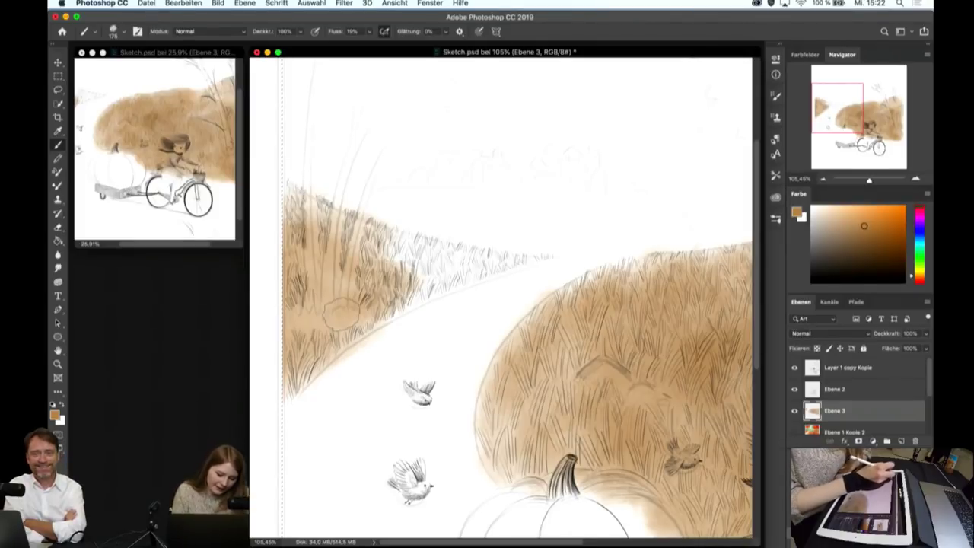
- Reduce the brush size to 99
left_click(122, 33)
left_click(150, 51)
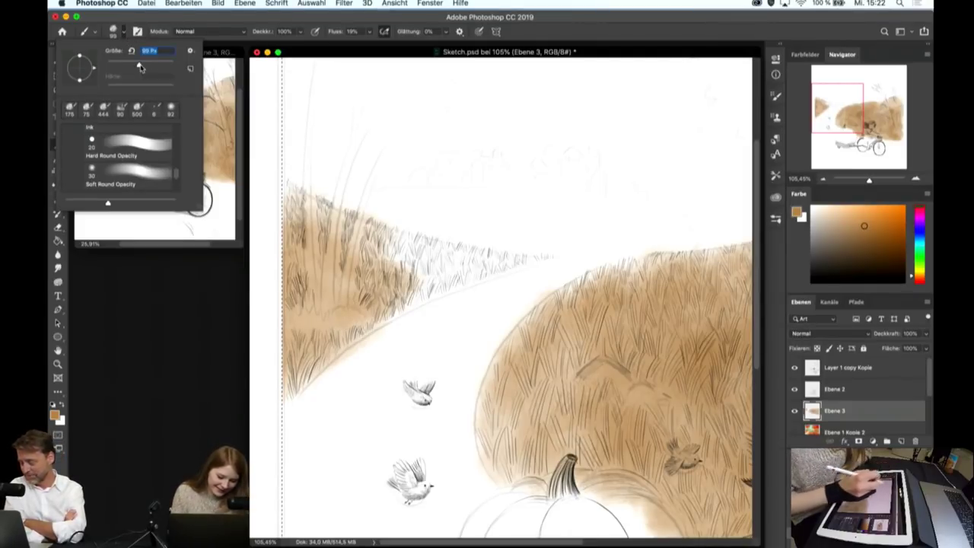
type("99")
key("Return")
- Fill white gaps along the path edge and shade the grass hill's left side darker
mouse_move(408, 306)
left_mouse_down()
mouse_move(509, 262)
mouse_move(415, 250)
mouse_move(380, 286)
left_mouse_up()
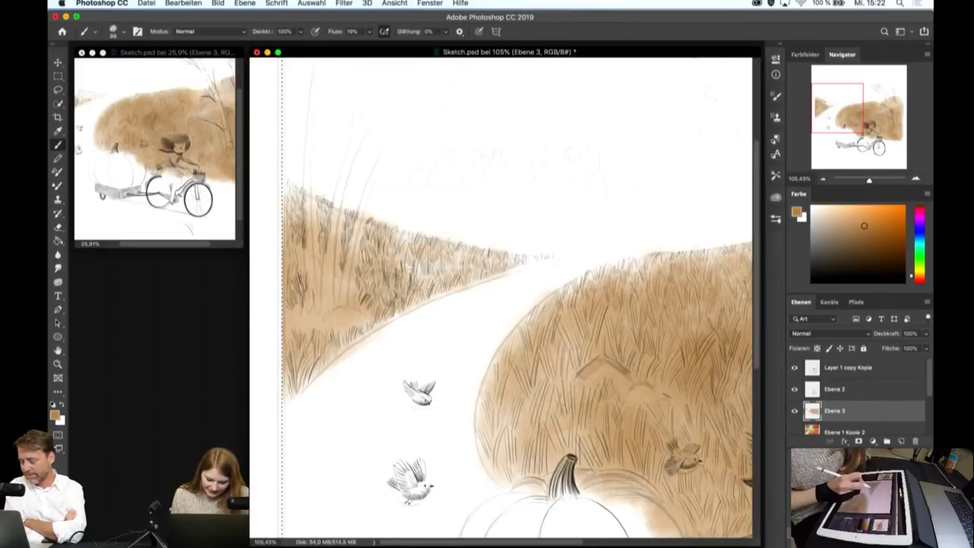
mouse_move(449, 289)
left_mouse_down()
mouse_move(301, 228)
mouse_move(297, 202)
left_mouse_up()
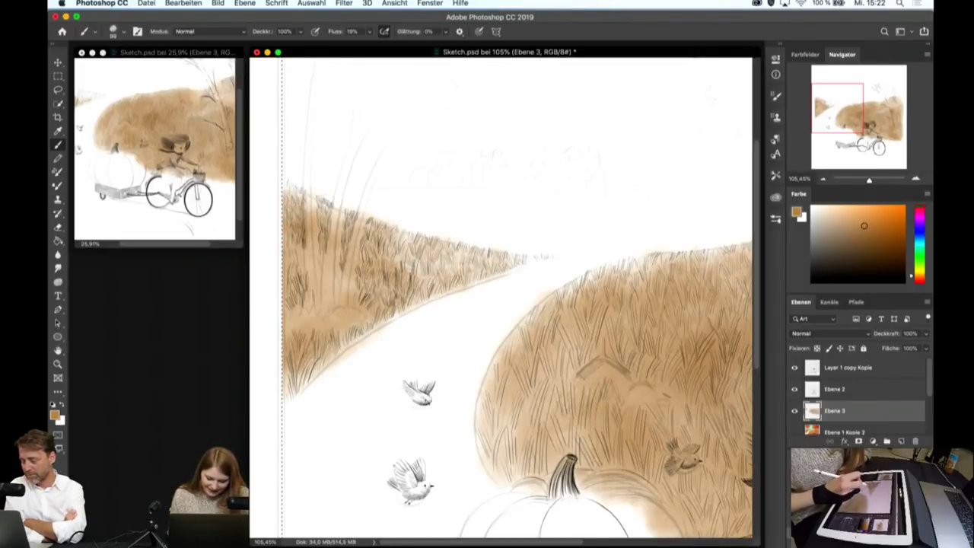
scroll(502, 305, "down", 3)
scroll(417, 313, "up", 2)
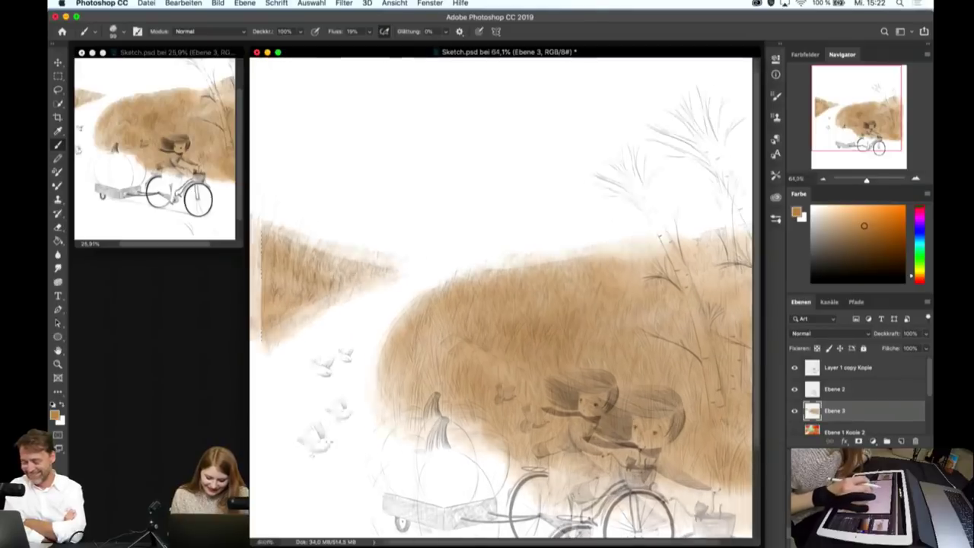
scroll(417, 314, "up", 3)
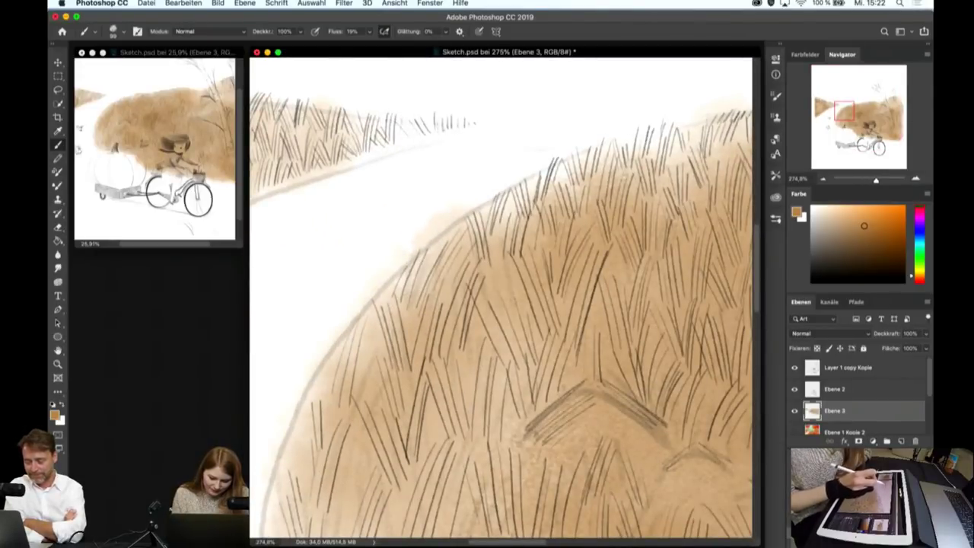
scroll(554, 356, "down", 2)
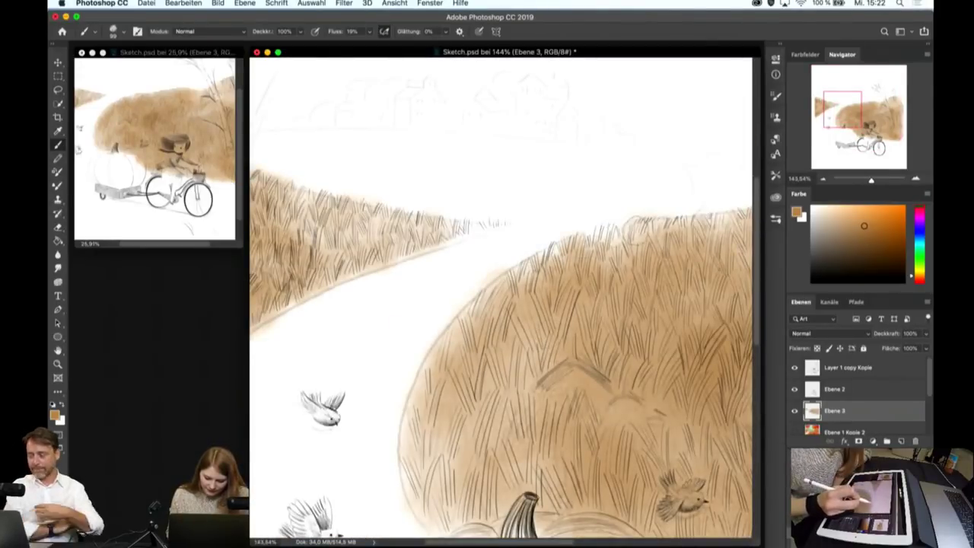
left_click_drag(502, 300, 454, 403)
left_click_drag(457, 369, 532, 476)
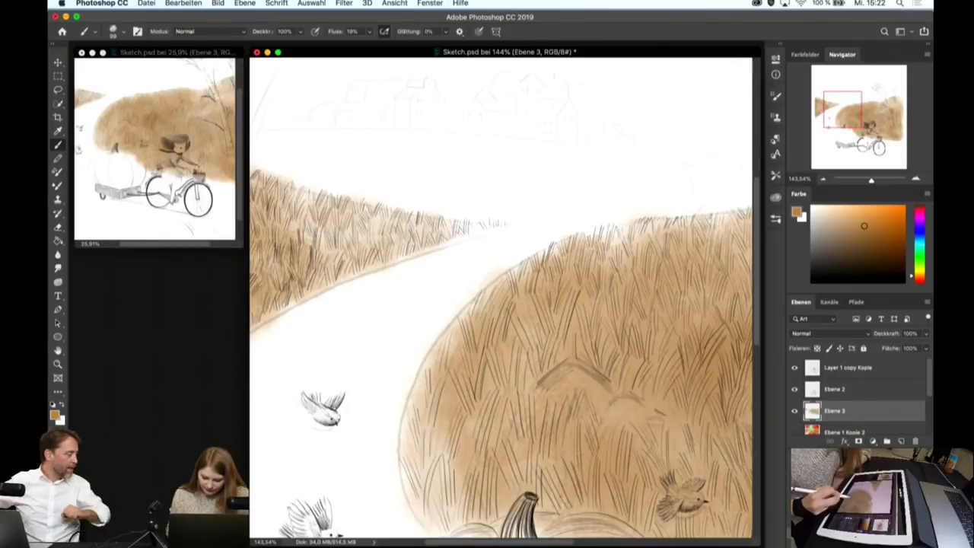
scroll(502, 304, "down", 1)
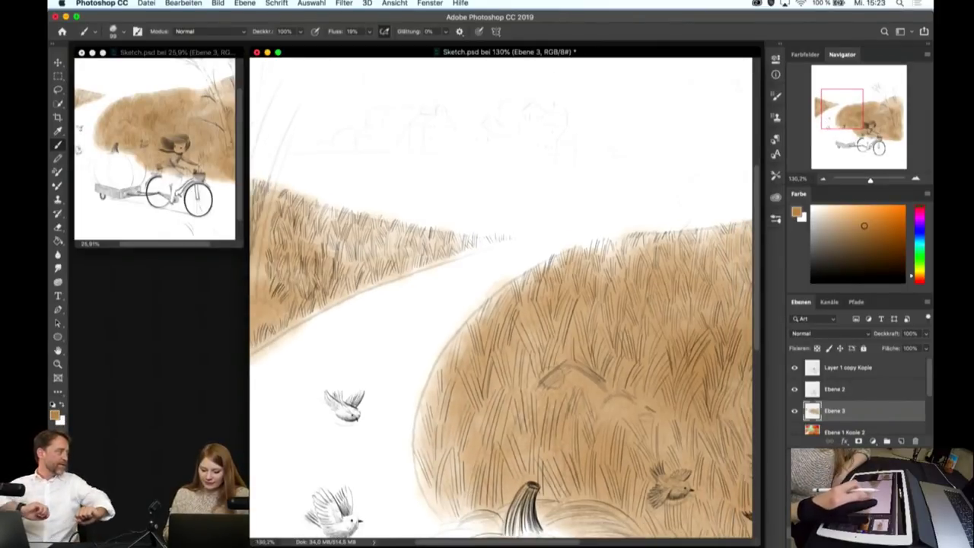
scroll(503, 304, "down", 3)
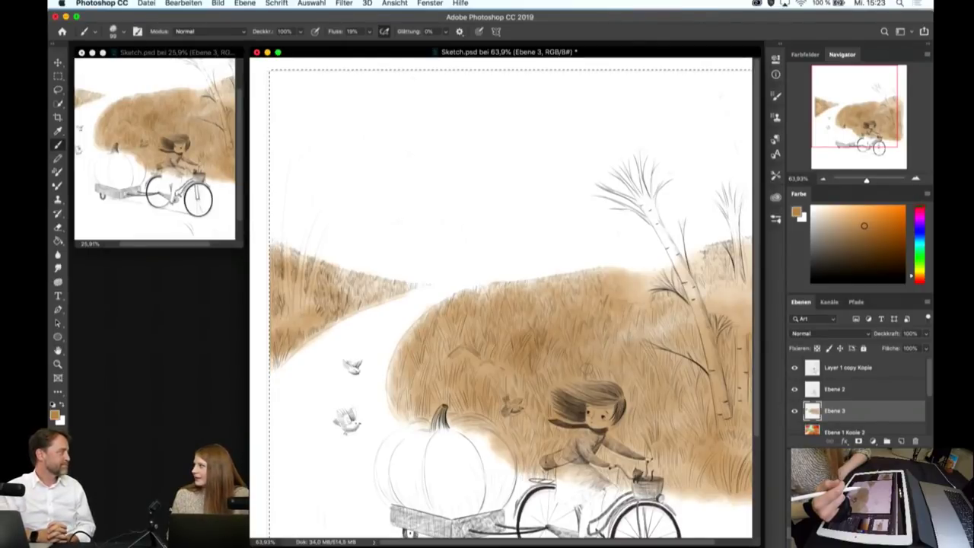
- Move Ebene 1 Kopie 2 to the top of the layer stack and show it
left_click(881, 431)
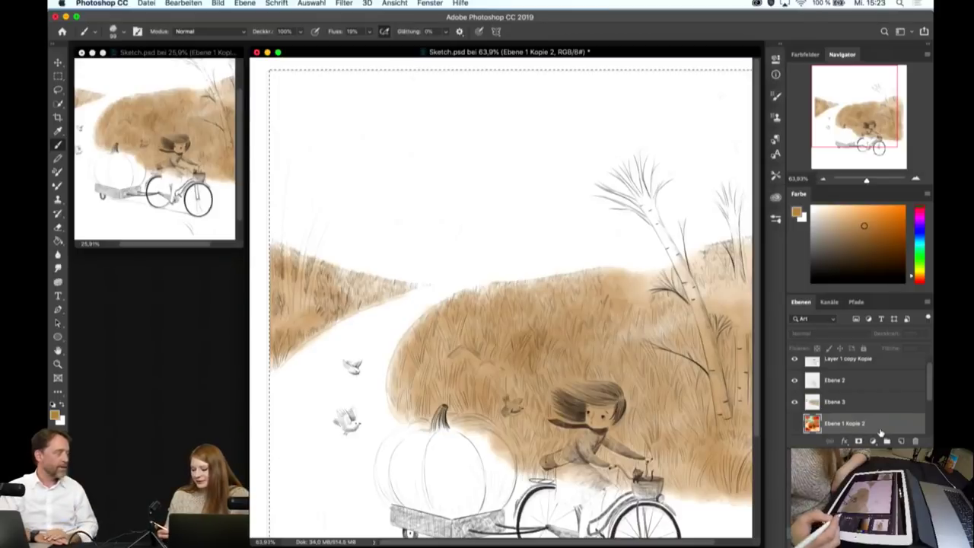
left_click_drag(881, 431, 868, 370)
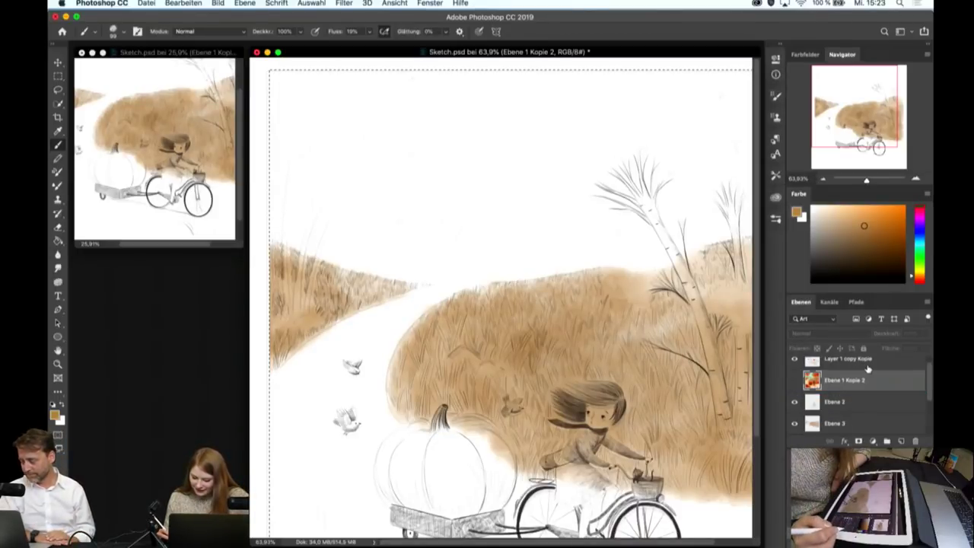
mouse_move(924, 388)
left_mouse_down()
mouse_move(925, 379)
mouse_move(892, 368)
left_mouse_up()
left_click(795, 368)
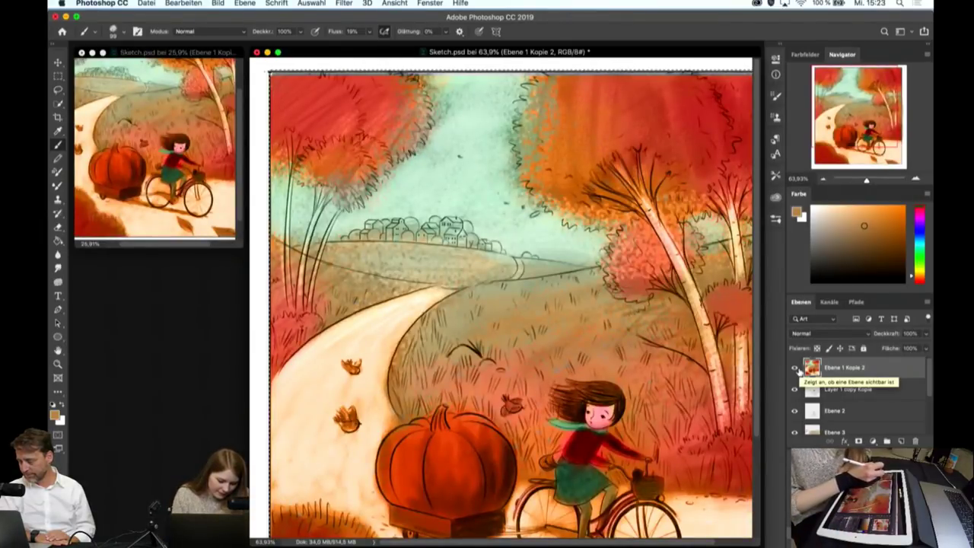
- Sample a pale yellow from the reference painting, then hide it again
left_click(58, 131)
left_click(486, 274)
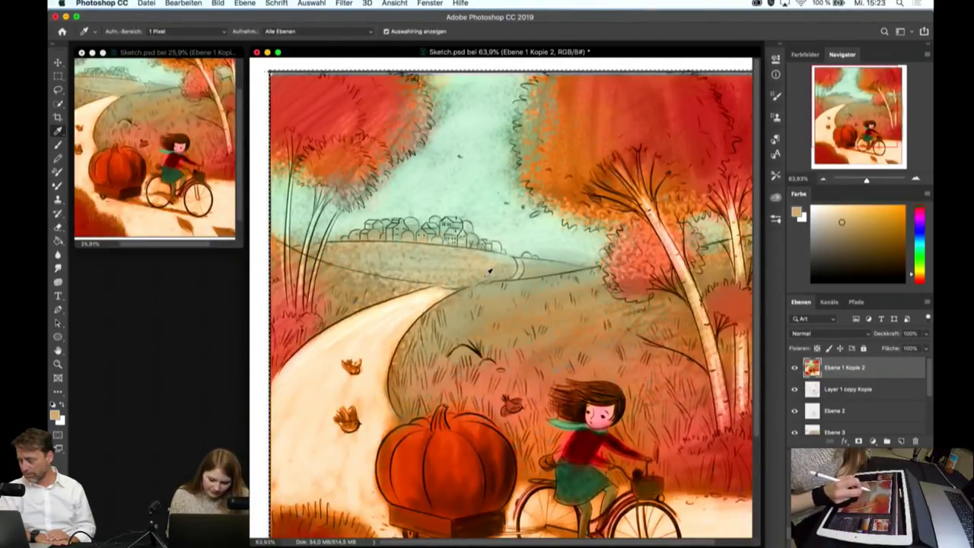
left_click(484, 265)
left_click(59, 145)
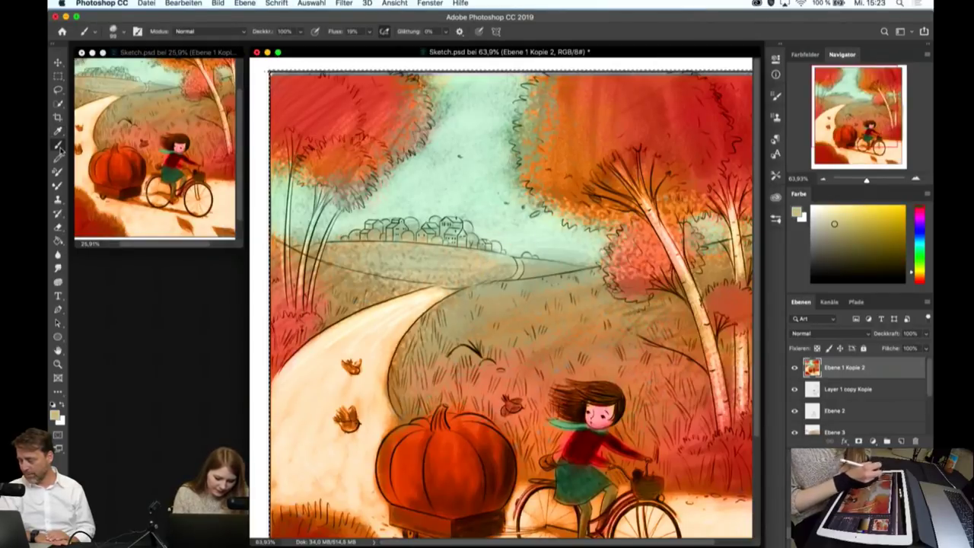
left_click(795, 368)
left_click_drag(930, 377, 930, 393)
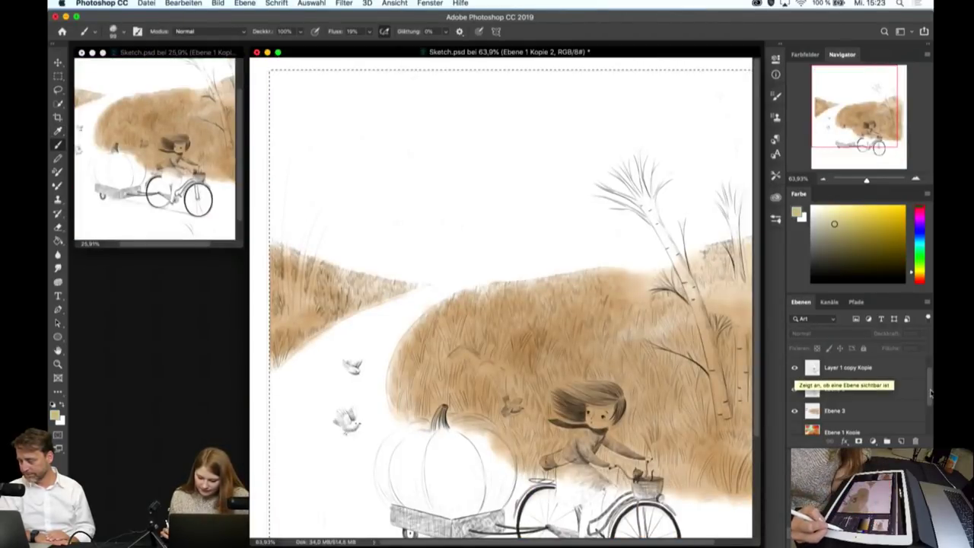
- Add a new empty layer, Ebene 4
left_click(859, 417)
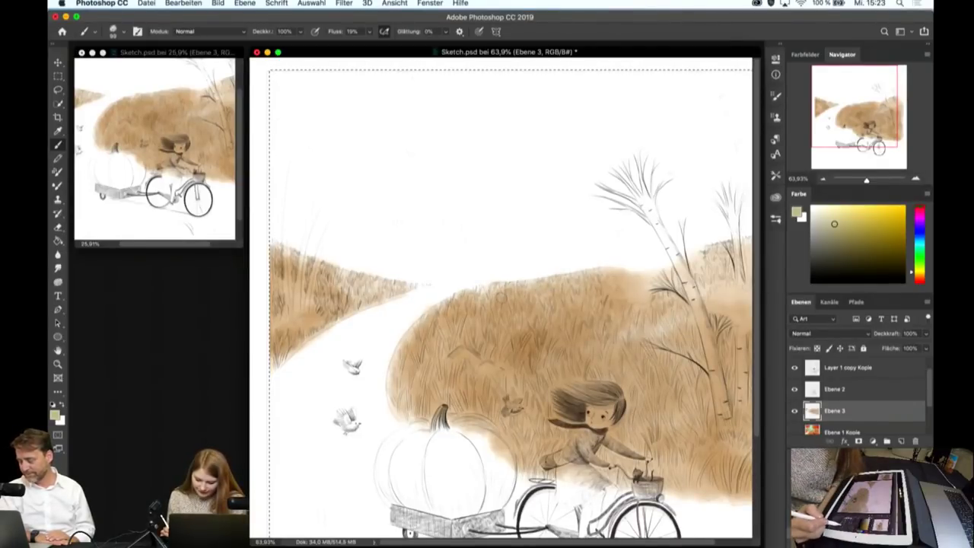
left_click(889, 429)
left_click(902, 441)
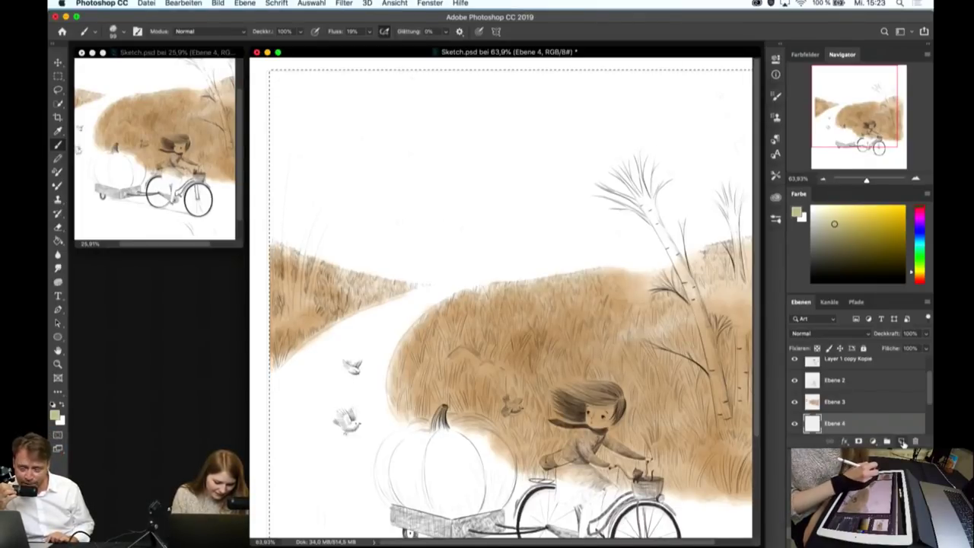
- Fill Ebene 4 with pale peach using the Paint Bucket, then brush on Ebene 3
left_click(58, 241)
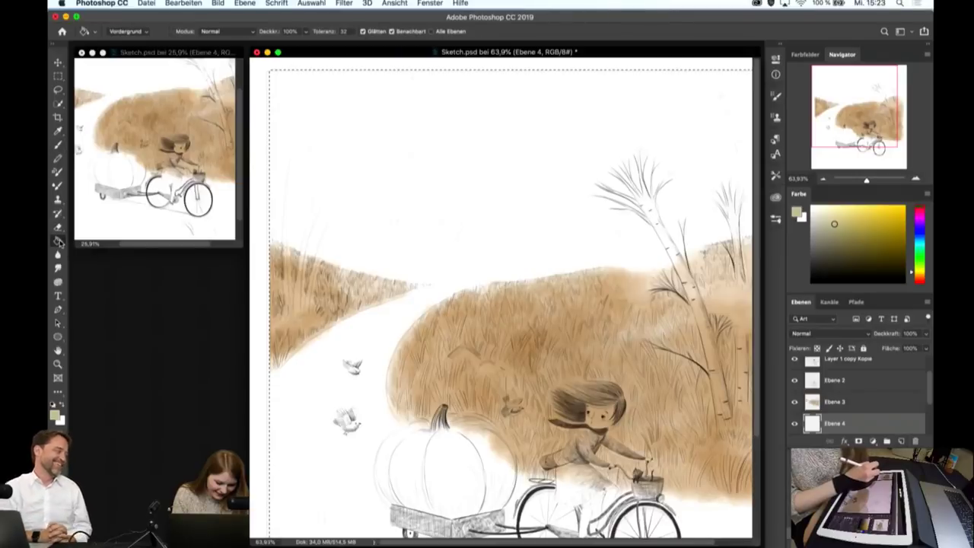
left_click(918, 280)
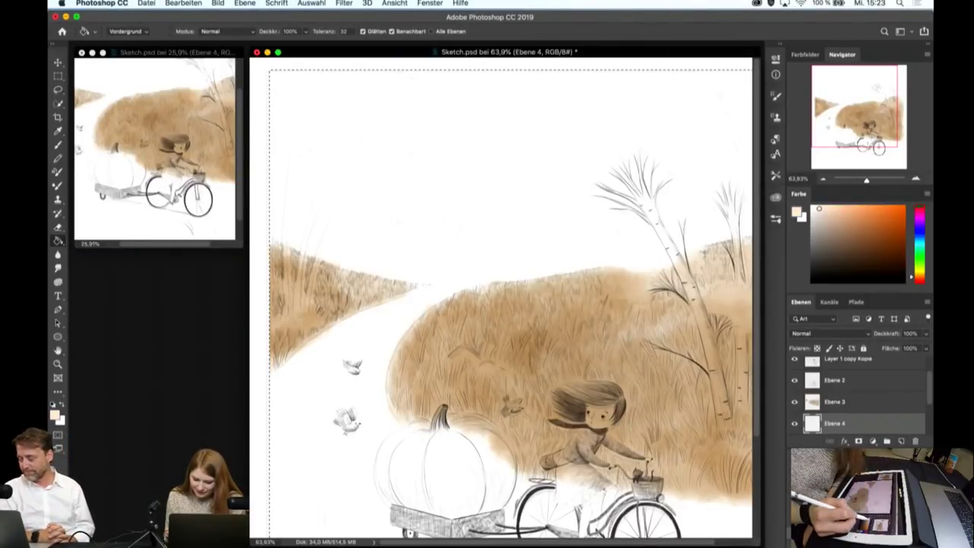
left_click(386, 342)
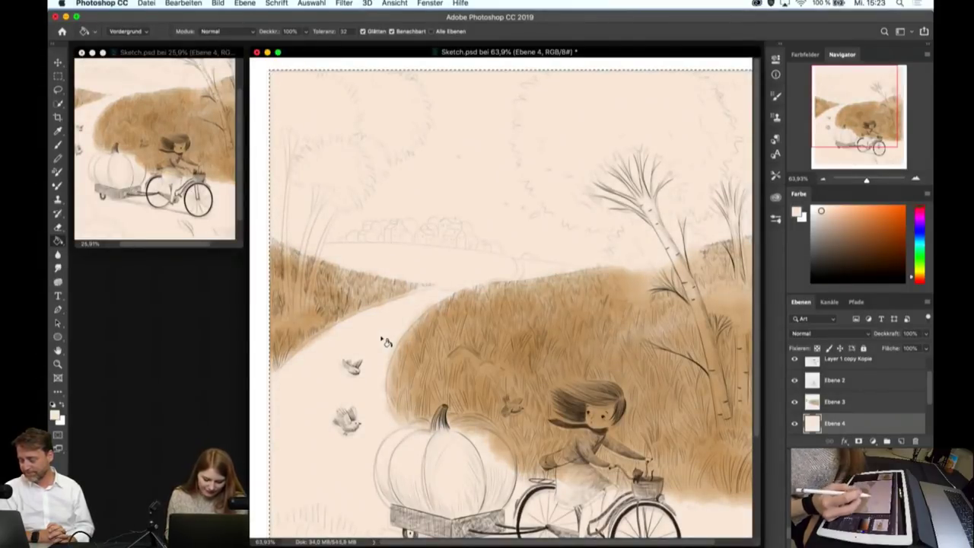
left_click(858, 407)
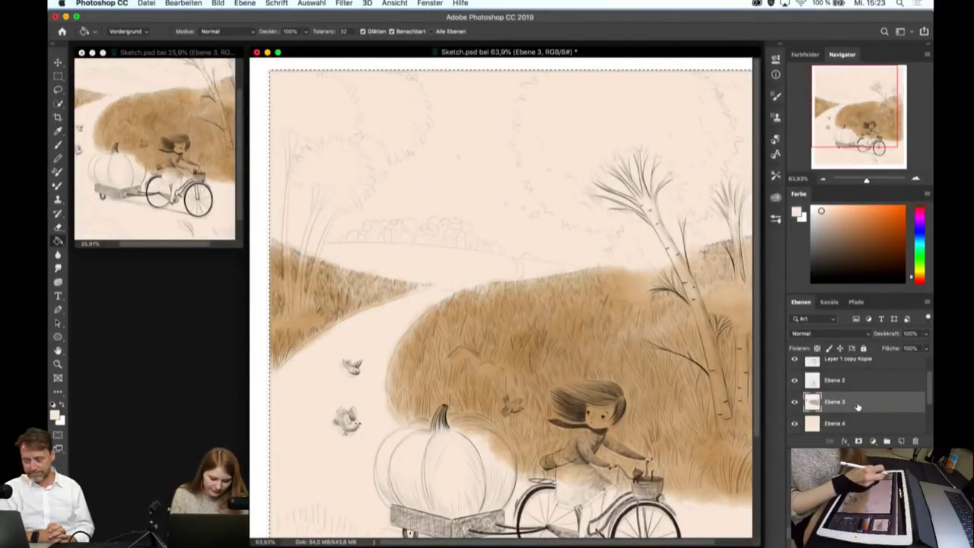
key("b")
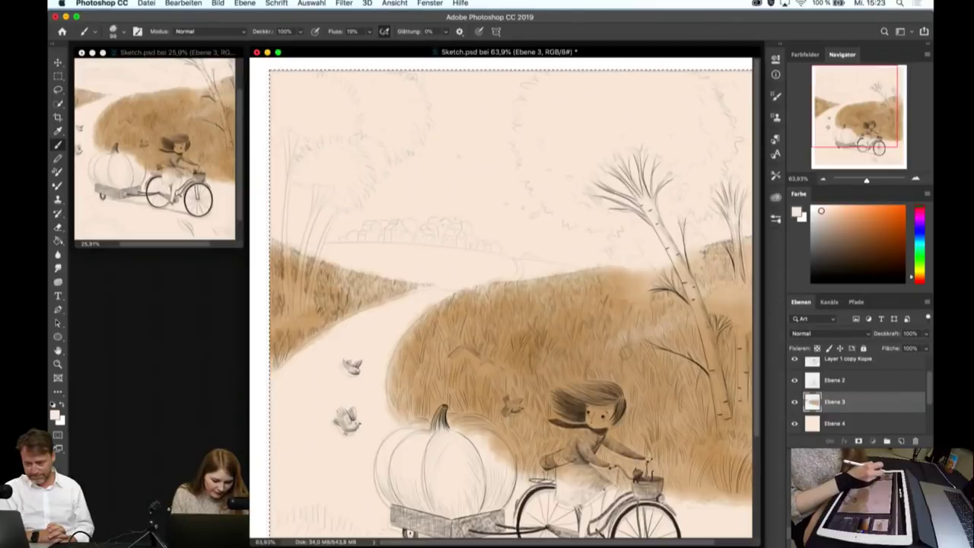
- Sample pale yellow from the reference meadow, then hide Ebene 1 Kopie 2
left_click(57, 131)
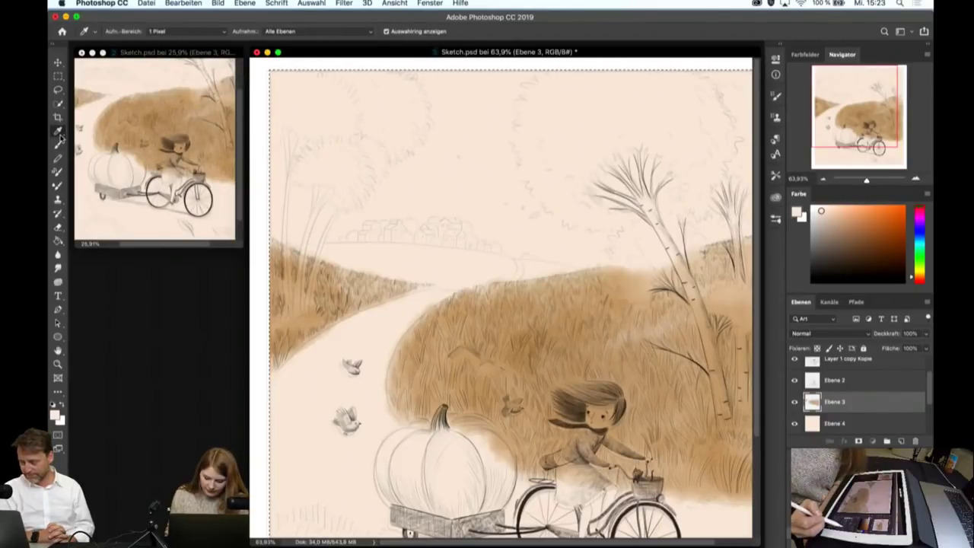
scroll(930, 382, "up", 1)
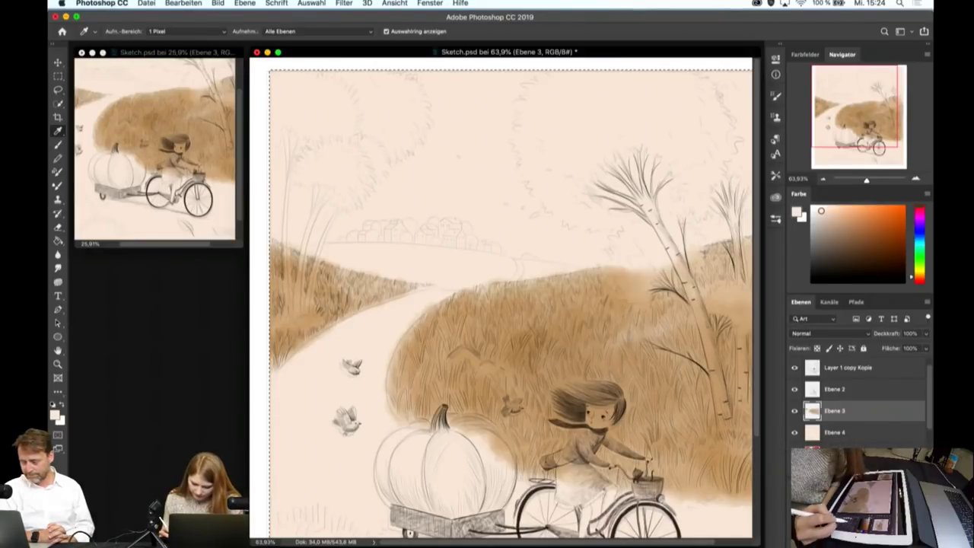
scroll(795, 373, "up", 1)
left_click(795, 368)
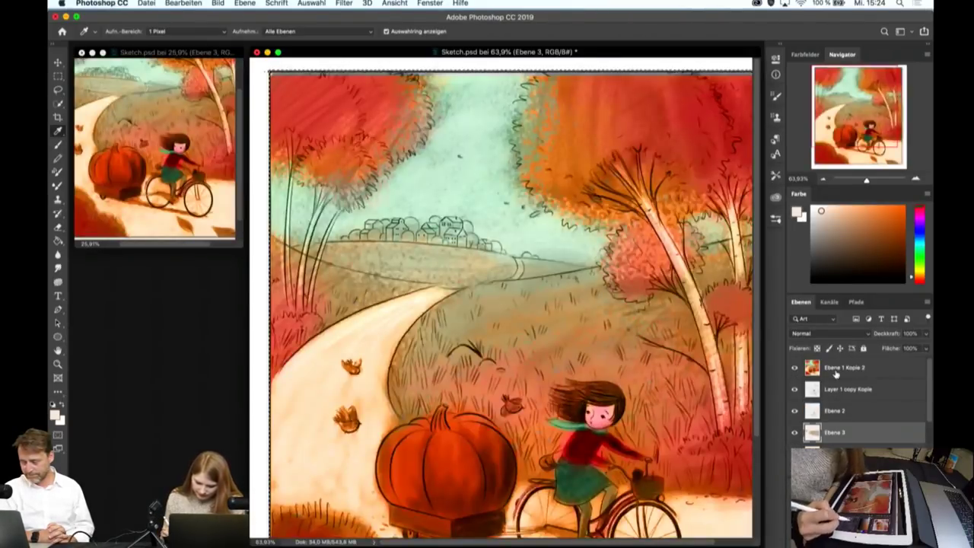
left_click(835, 370)
left_click(527, 282)
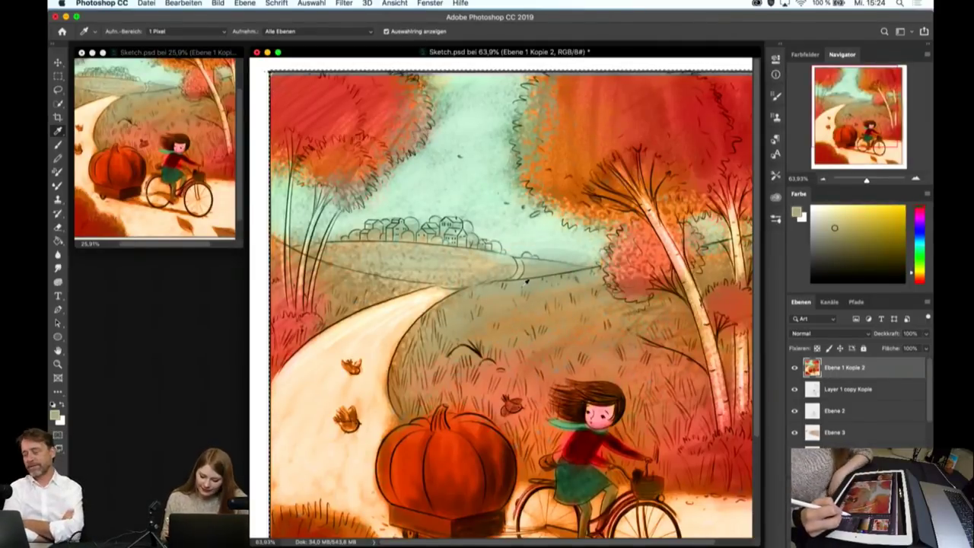
left_click(794, 369)
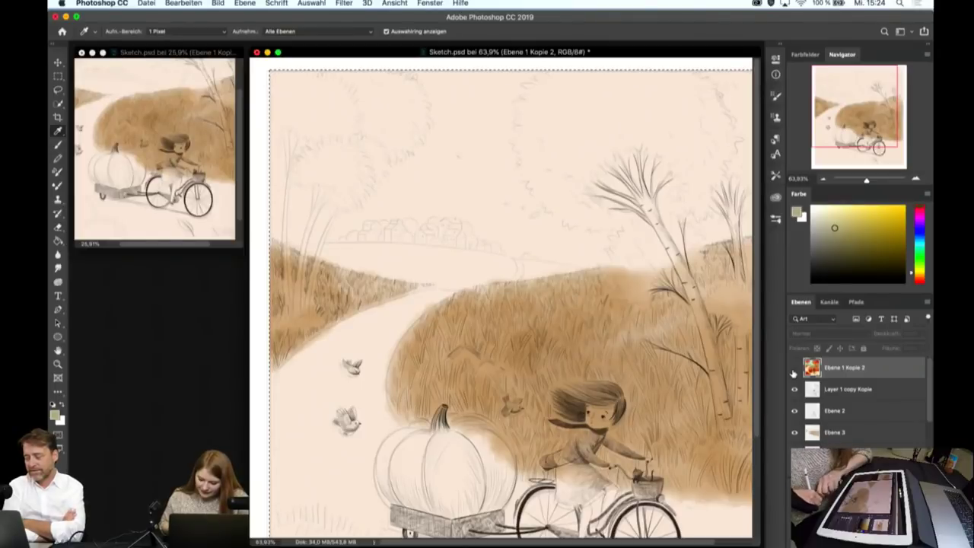
- On Ebene 3, resample a yellow-green from the reference and return to the Brush
left_click(848, 435)
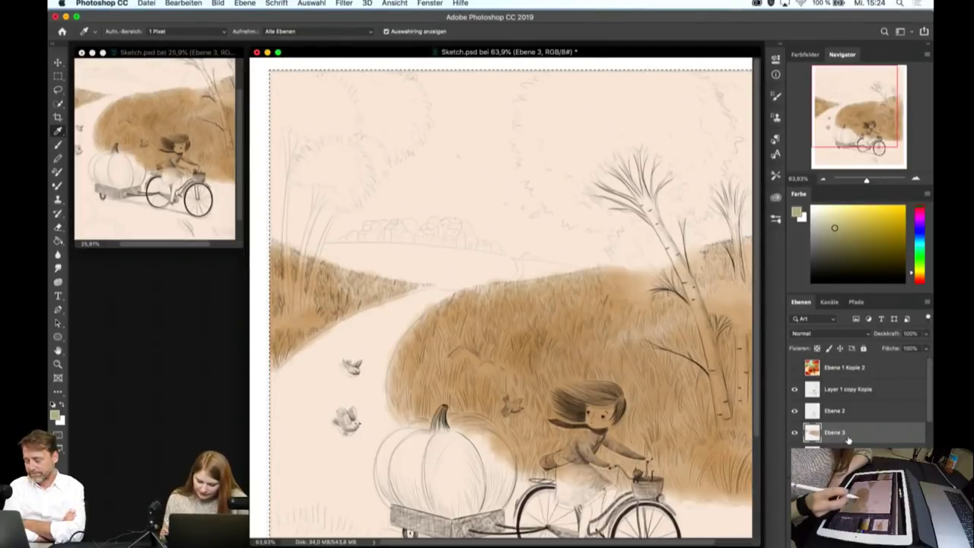
left_click(556, 286)
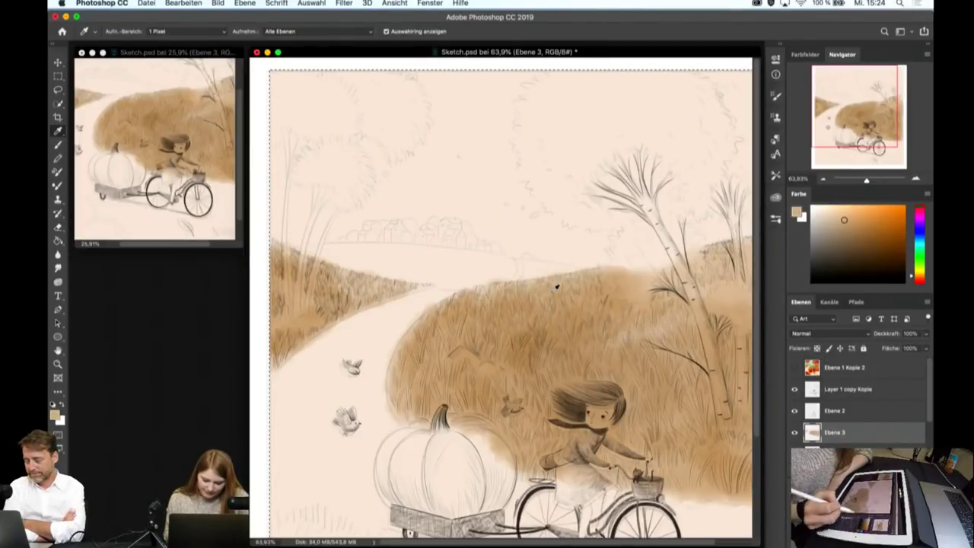
left_click(795, 368)
left_click(505, 266)
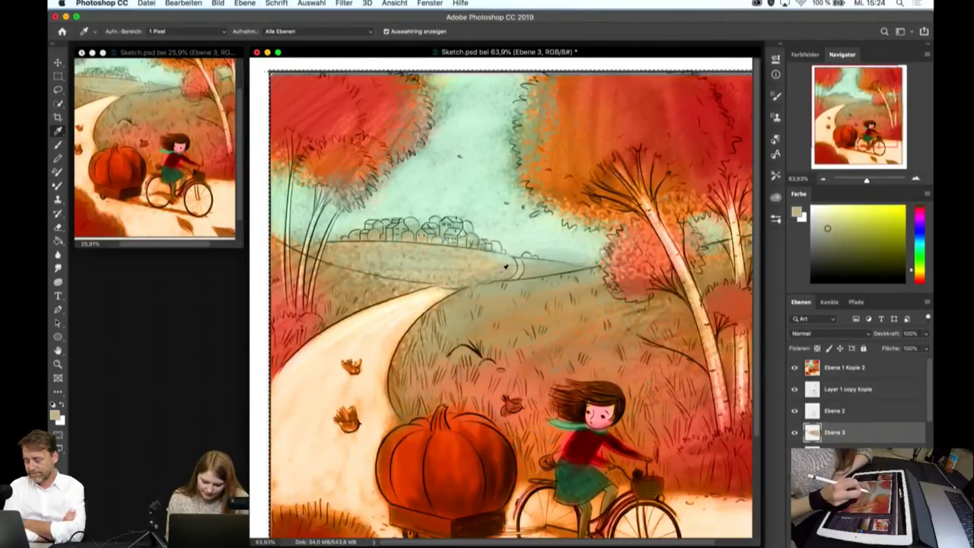
left_click(795, 368)
left_click(58, 145)
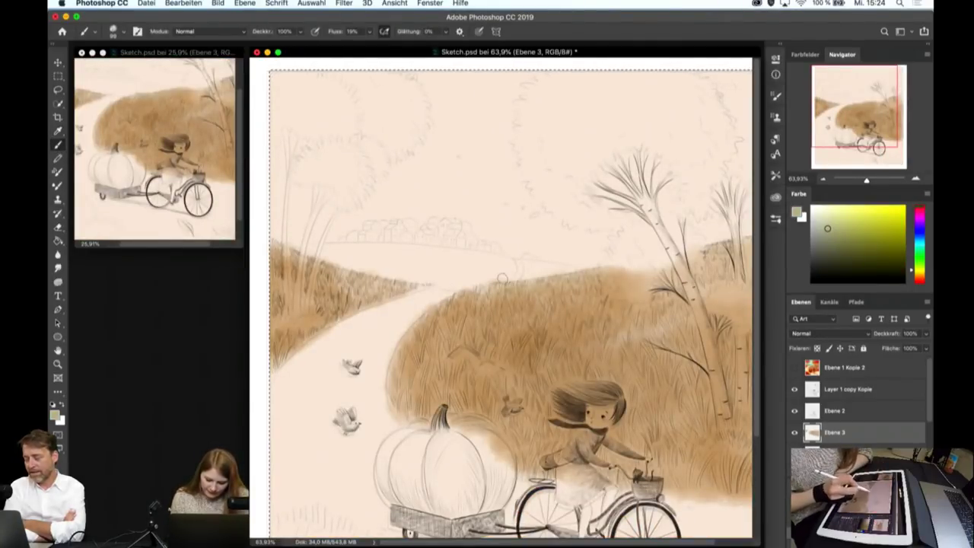
- Lay and deepen a pale green wash across the distant meadow
mouse_move(488, 269)
left_mouse_down()
mouse_move(350, 256)
mouse_move(430, 259)
left_mouse_up()
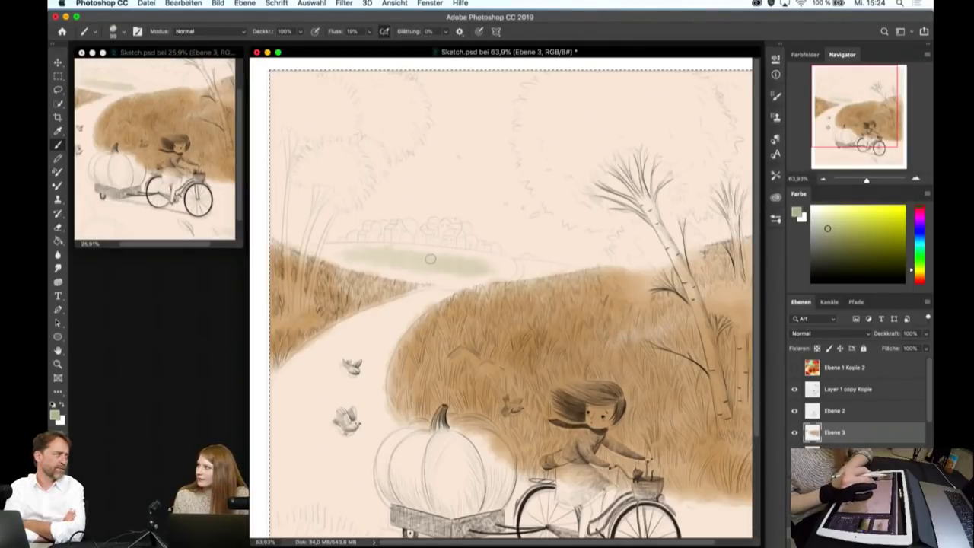
scroll(430, 259, "up", 3)
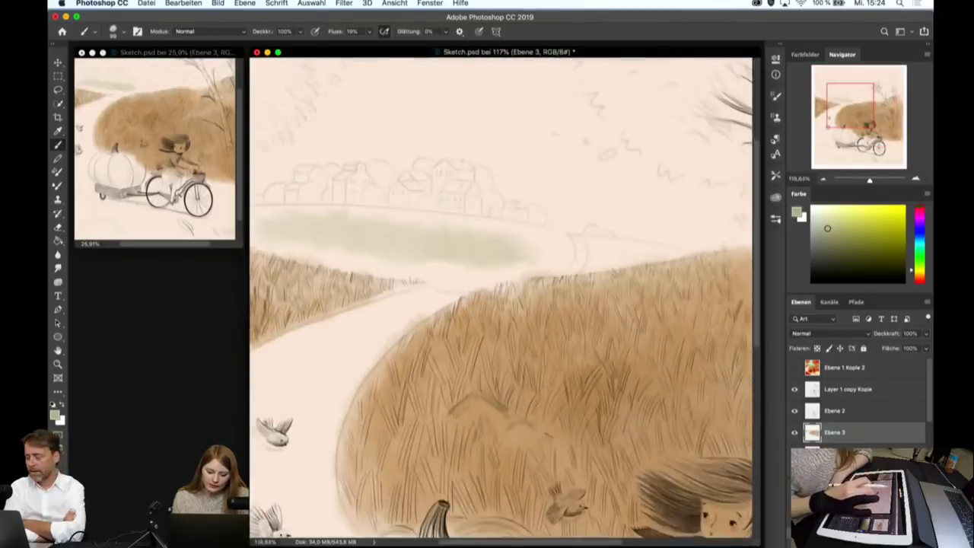
scroll(411, 259, "up", 2)
left_click_drag(385, 255, 267, 243)
mouse_move(441, 242)
left_mouse_down()
mouse_move(468, 247)
mouse_move(320, 267)
mouse_move(575, 308)
left_mouse_up()
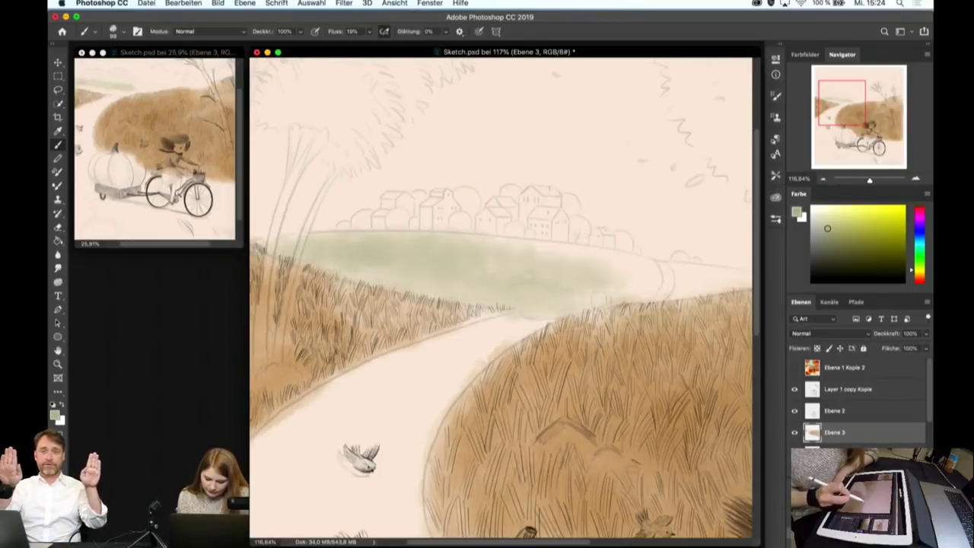
mouse_move(681, 293)
left_mouse_down()
mouse_move(564, 281)
mouse_move(712, 274)
left_mouse_up()
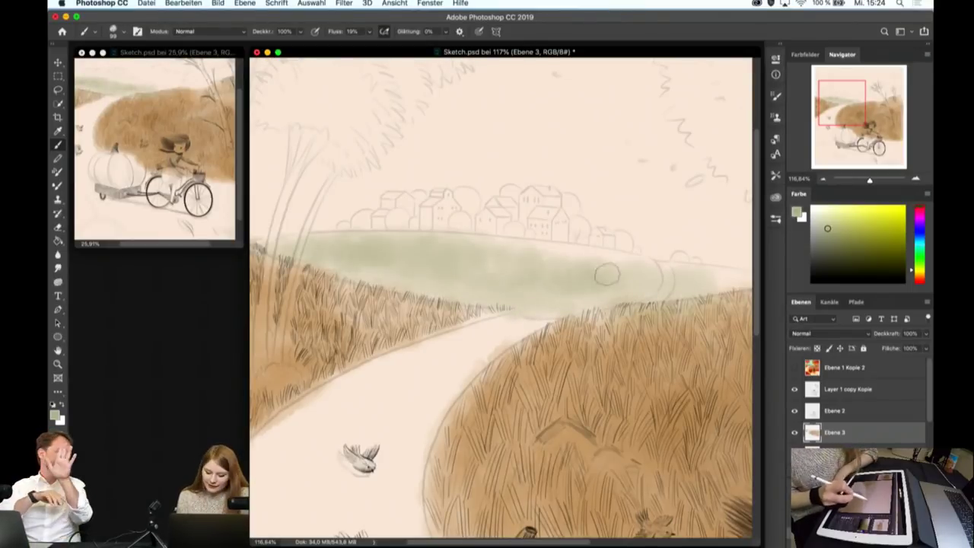
left_click_drag(543, 267, 609, 258)
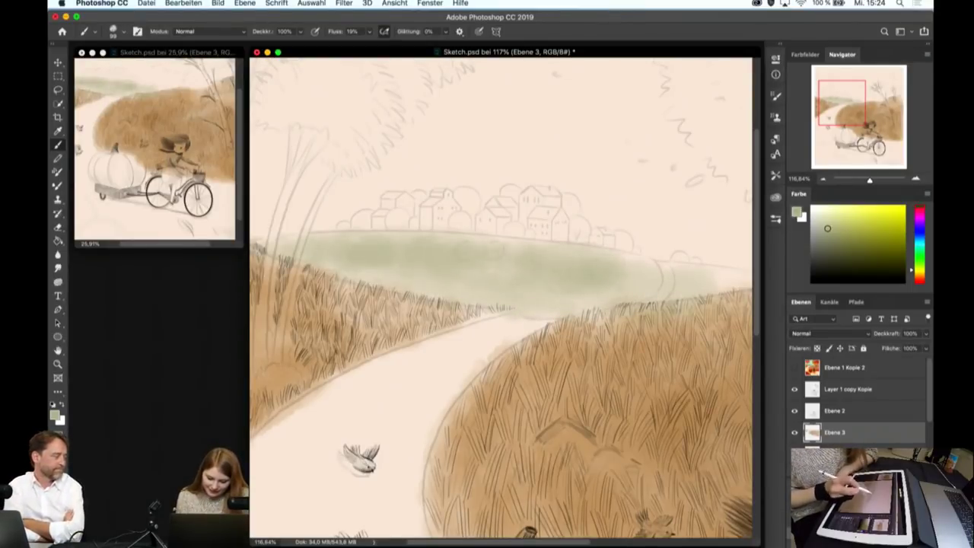
left_click_drag(556, 293, 609, 312)
left_click_drag(495, 274, 380, 281)
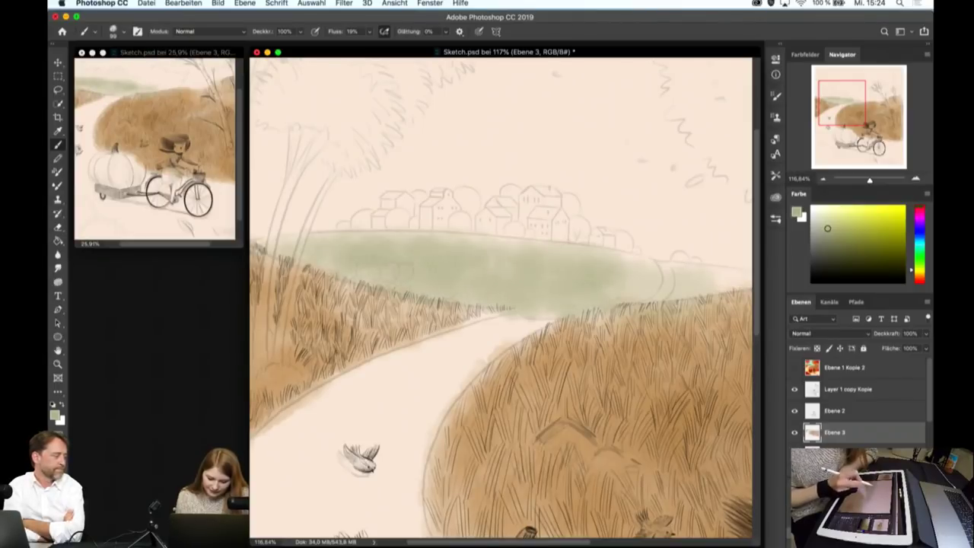
left_click_drag(659, 280, 620, 288)
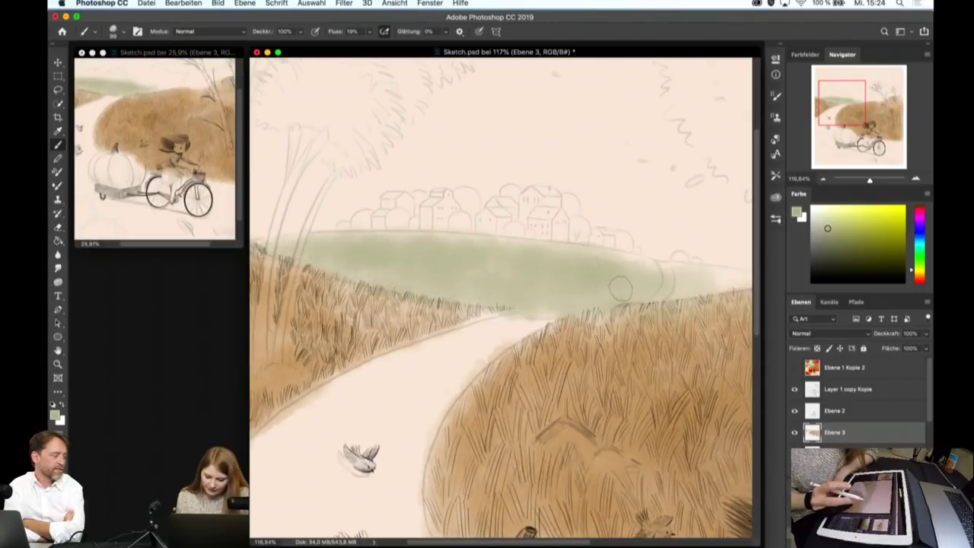
- Hatch grass strokes along the meadow edge and wash green over the meadow
key("ctrl+0")
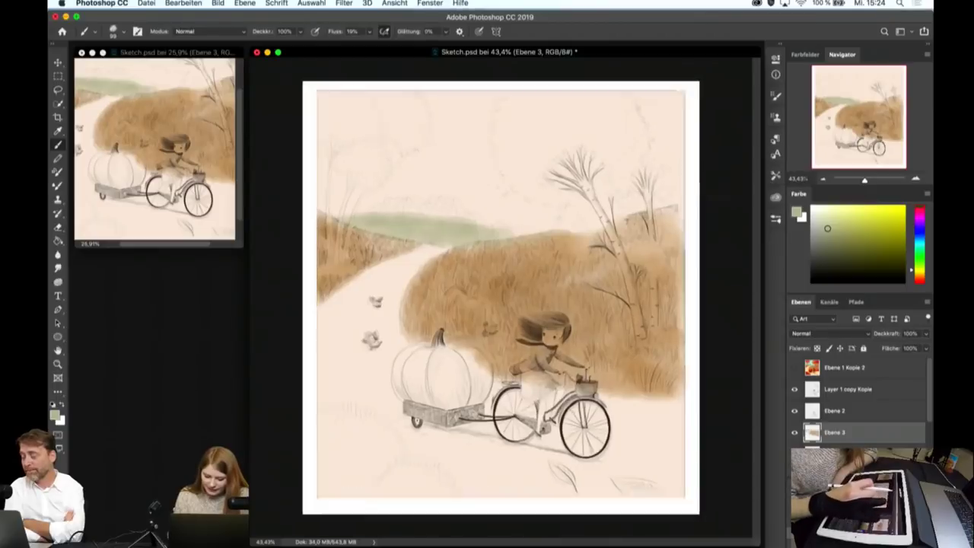
scroll(502, 289, "up", 5)
mouse_move(526, 239)
left_mouse_down()
mouse_move(551, 209)
mouse_move(617, 212)
mouse_move(563, 200)
left_mouse_up()
left_click_drag(643, 240, 662, 206)
mouse_move(464, 183)
left_mouse_down()
mouse_move(434, 209)
mouse_move(415, 171)
left_mouse_up()
left_click_drag(502, 186, 377, 182)
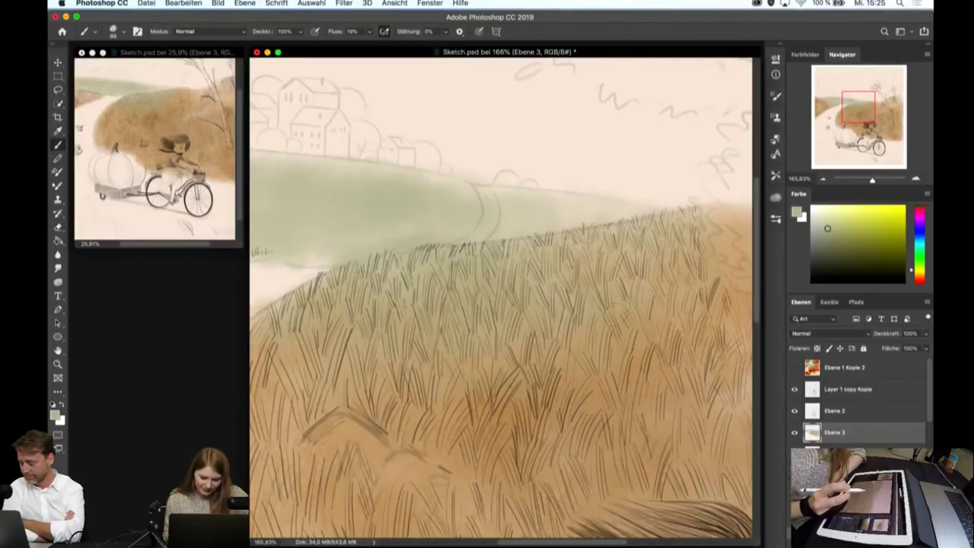
- Paint green-grey strokes on the hillside right of the birch
key("ctrl+0")
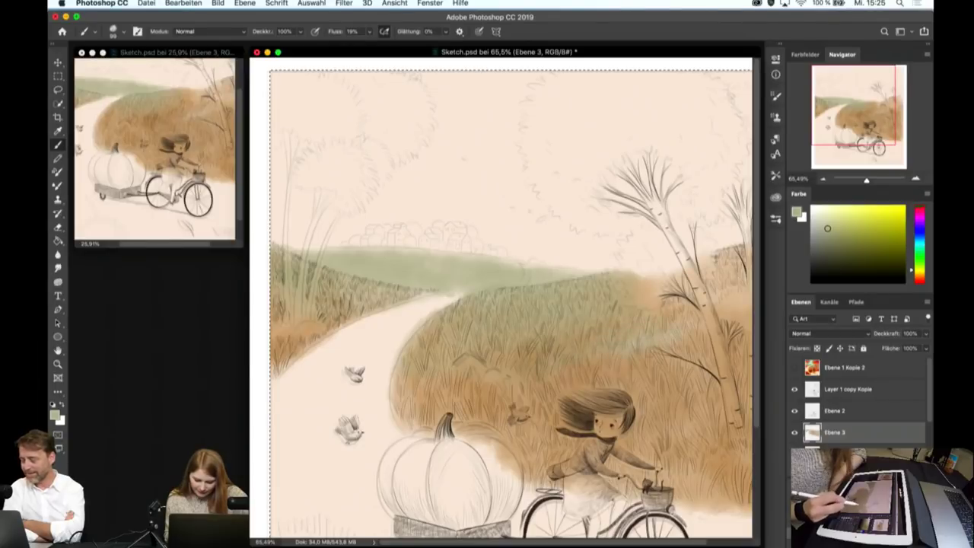
key("ctrl+0")
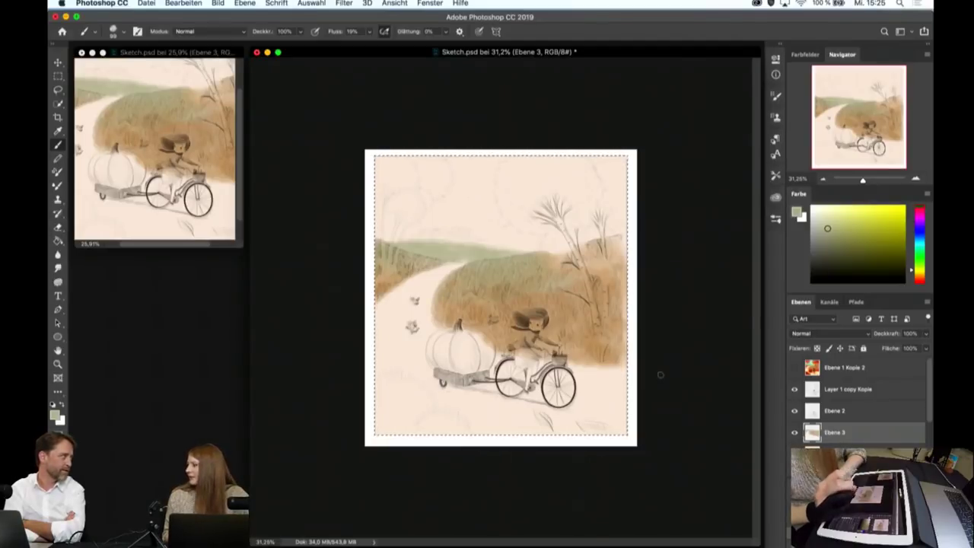
scroll(661, 374, "up", 5)
scroll(502, 305, "right", 3)
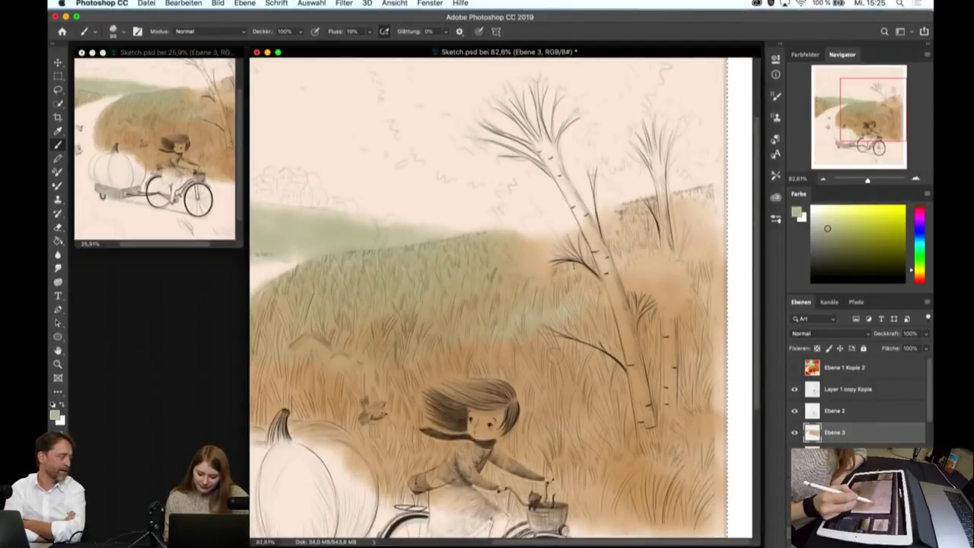
left_click_drag(656, 205, 724, 184)
left_click_drag(688, 227, 723, 211)
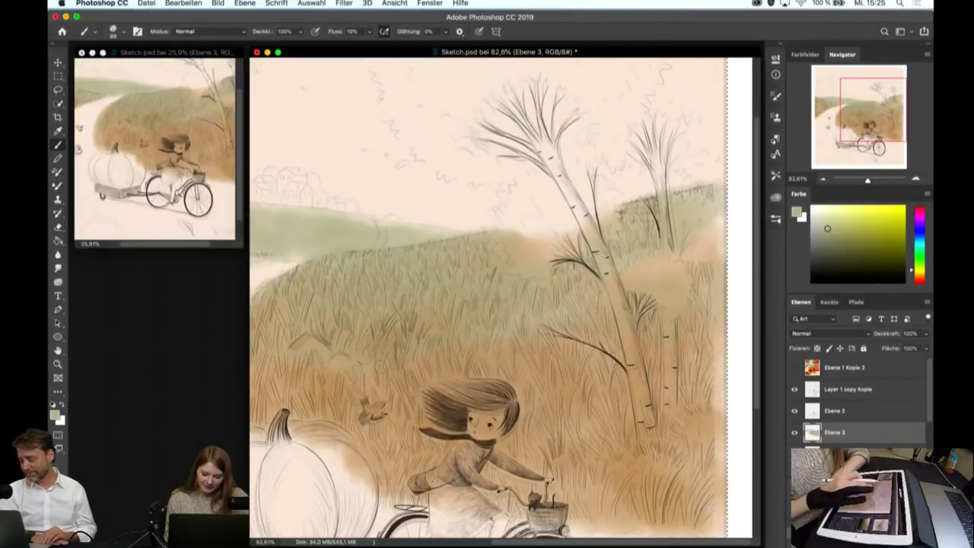
- Review the painting and reveal the Ebene 1 Kopie 2 reference layer
scroll(487, 297, "down", 5)
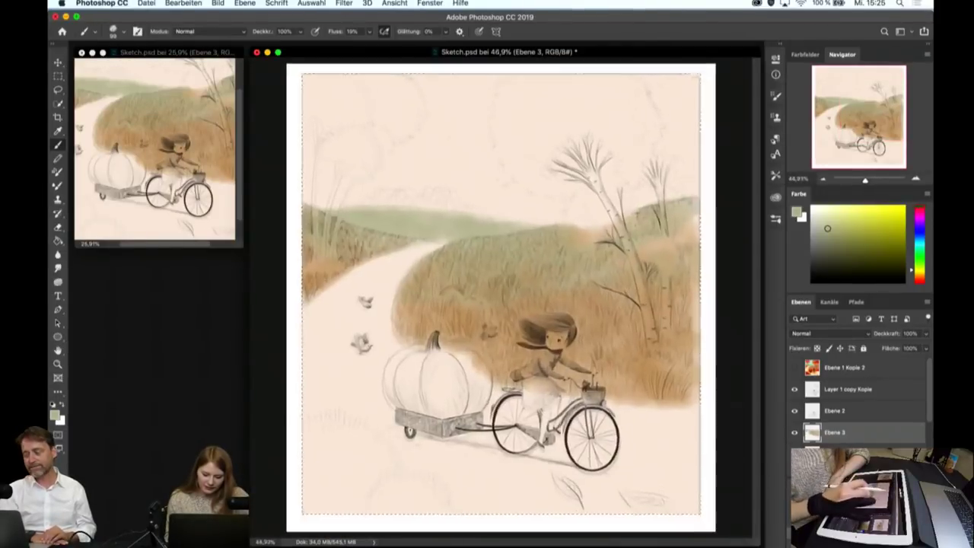
scroll(392, 342, "up", 8)
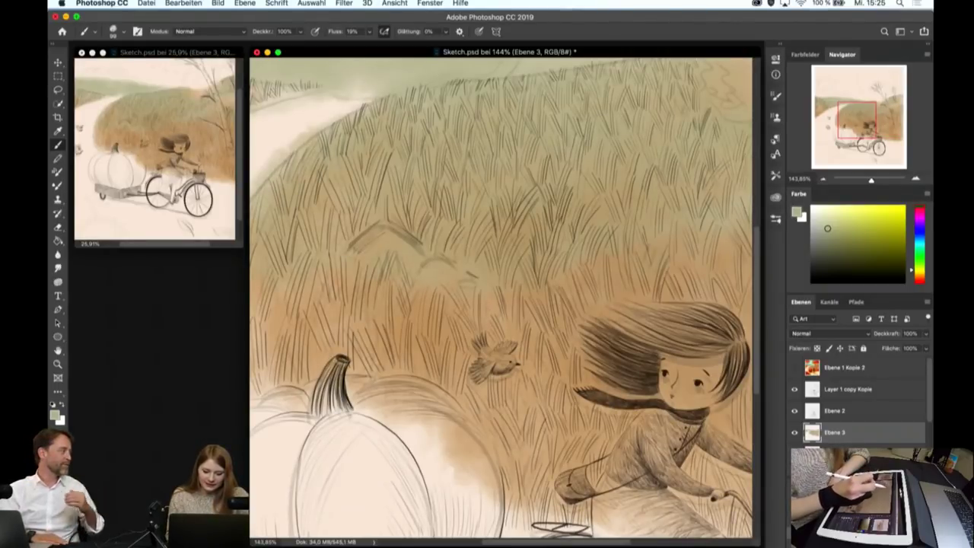
scroll(402, 271, "down", 5)
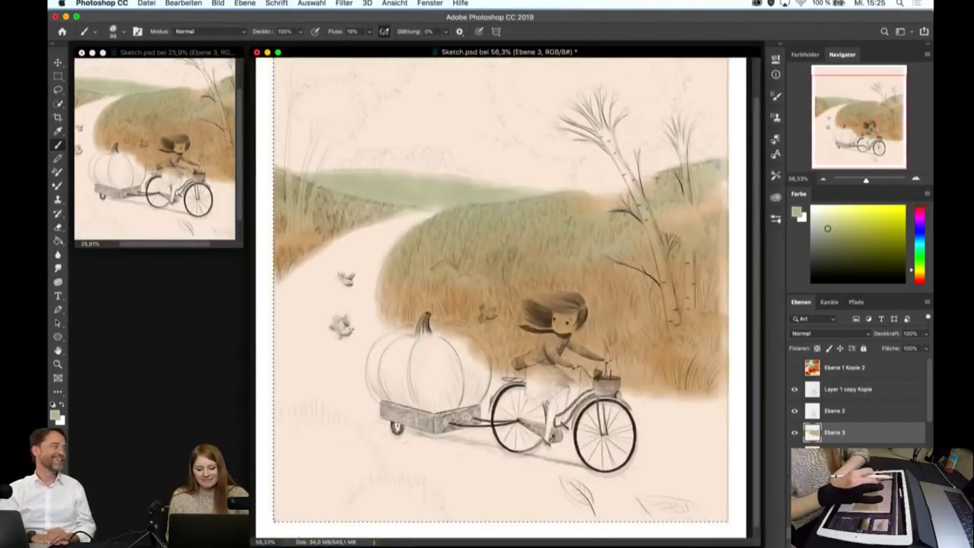
scroll(402, 272, "up", 6)
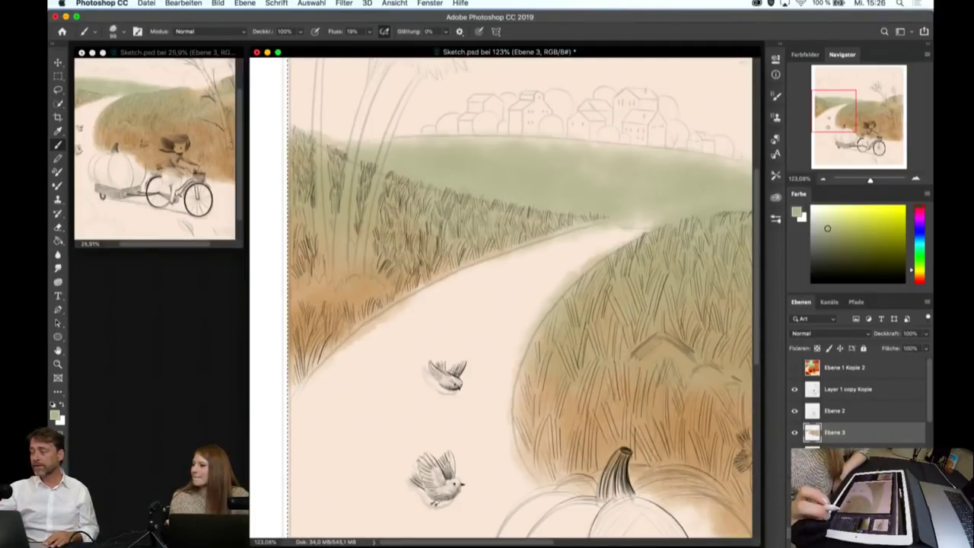
scroll(502, 297, "down", 2)
scroll(503, 297, "down", 2)
scroll(502, 297, "down", 1)
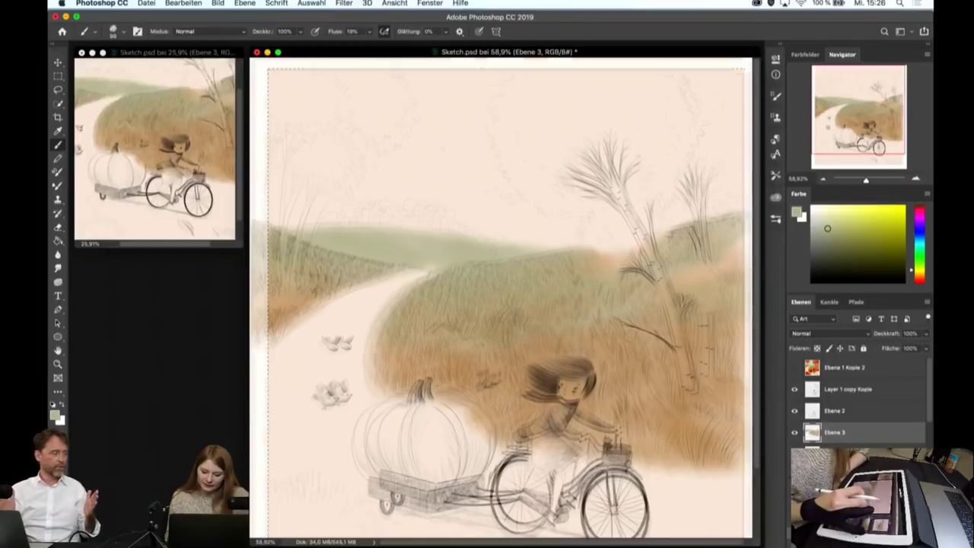
scroll(594, 339, "up", 2)
left_click(794, 367)
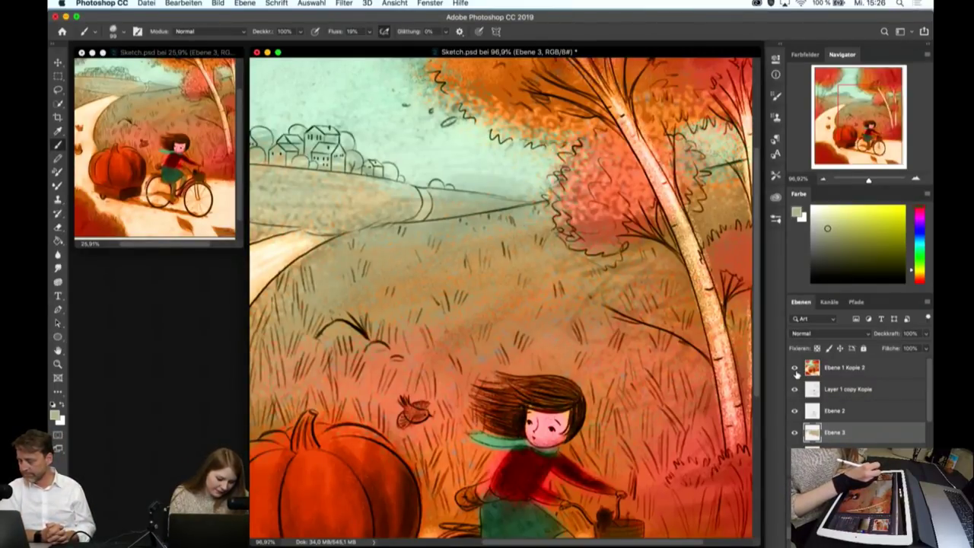
- Sample an orange from the reference with the Eyedropper, then hide Ebene 1 Kopie 2
left_click(61, 132)
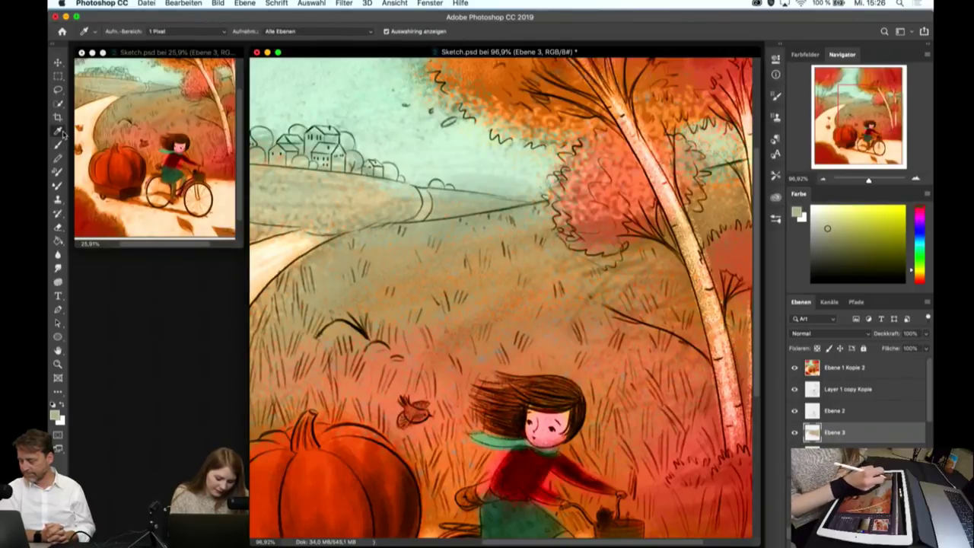
left_click(417, 284)
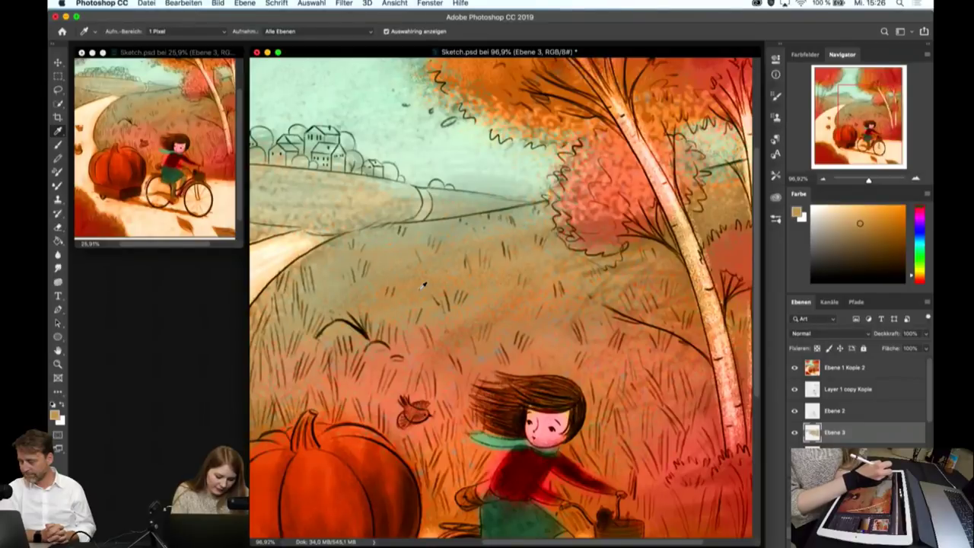
left_click(58, 146)
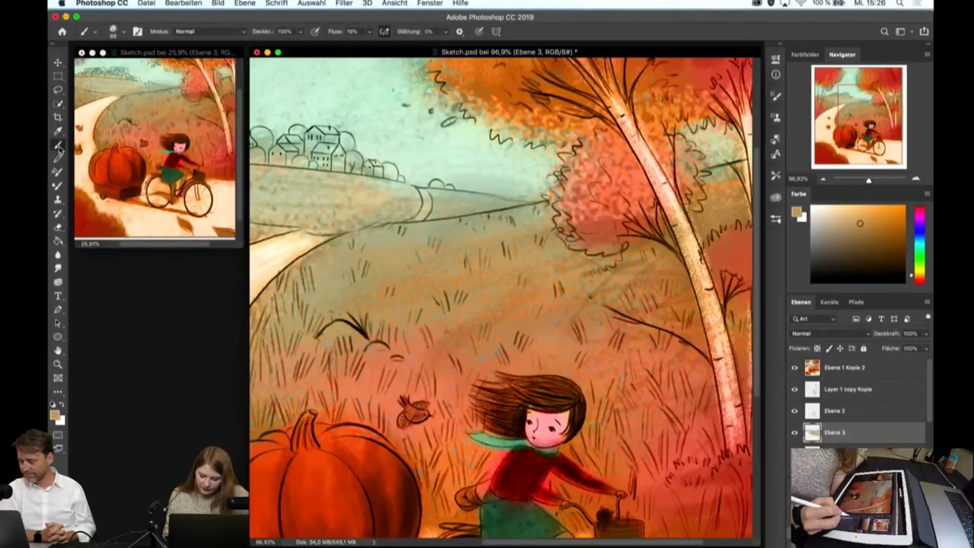
left_click(795, 367)
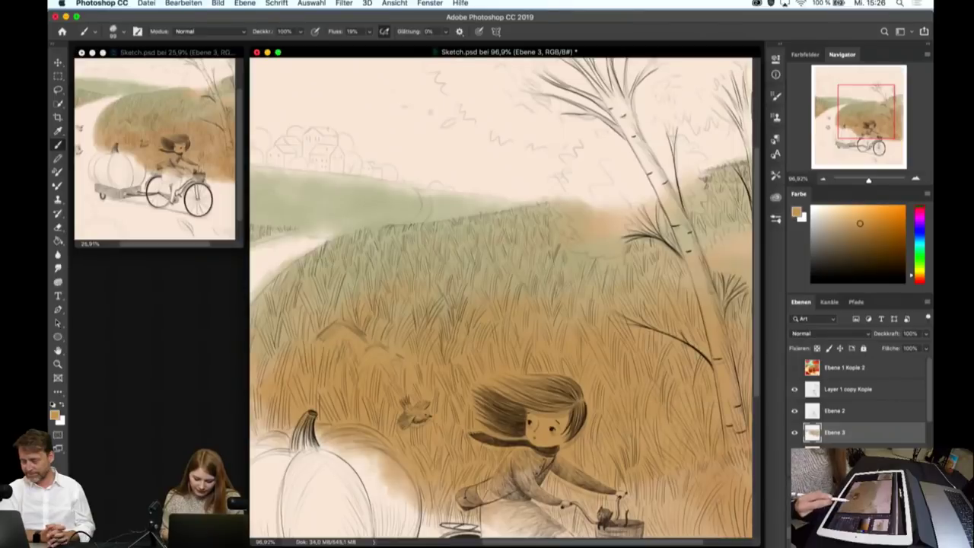
- Paint soft ochre below the pumpkin and along the lower right edge
key("ctrl+0")
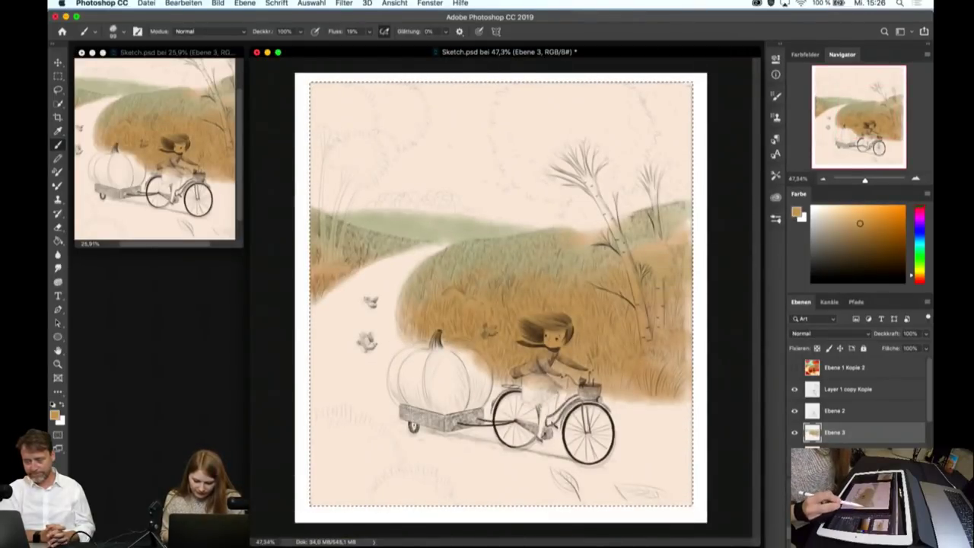
scroll(501, 297, "up", 2)
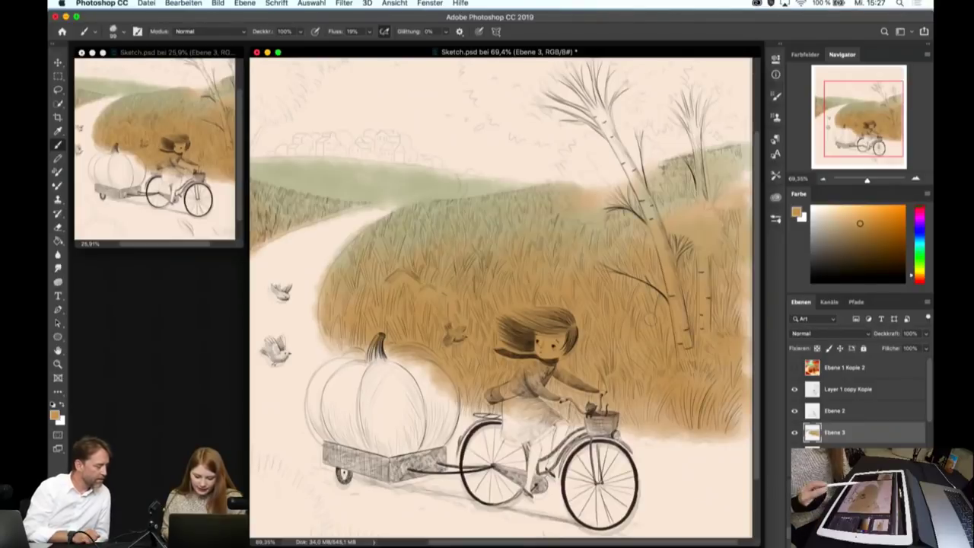
mouse_move(400, 426)
left_mouse_down()
mouse_move(413, 437)
mouse_move(373, 456)
left_mouse_up()
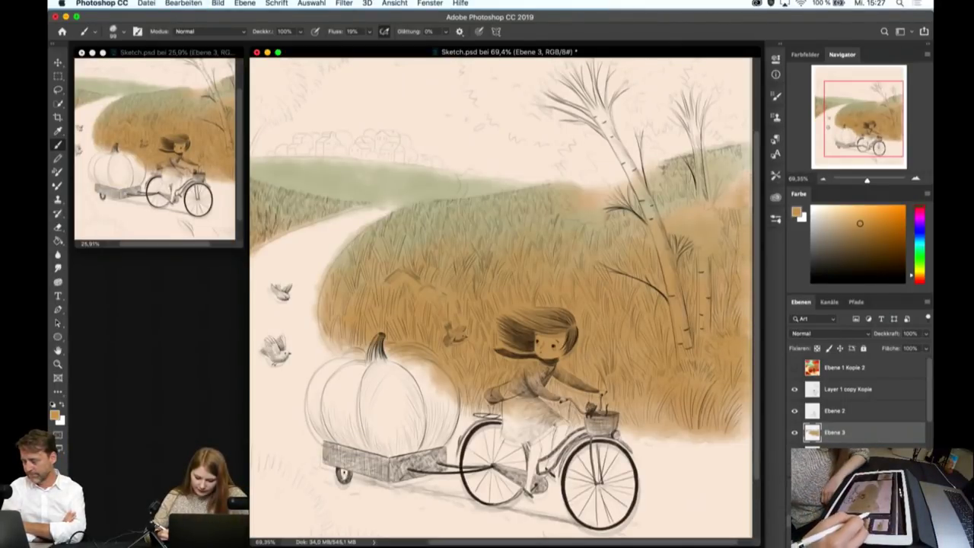
left_click_drag(750, 428, 708, 443)
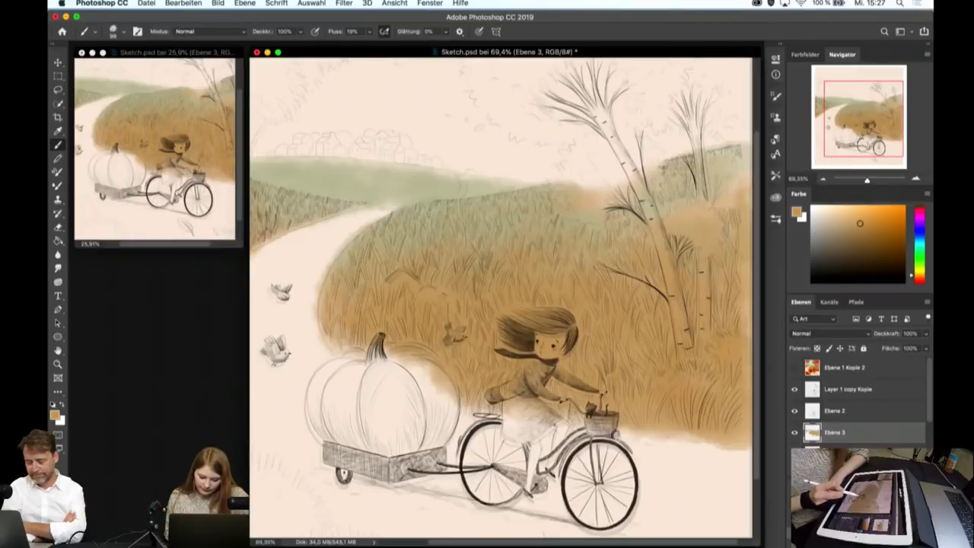
- Add dark grass strokes around the pumpkin and the field's top right, then view the whole artwork
left_click_drag(431, 382, 403, 359)
left_click_drag(340, 355, 320, 312)
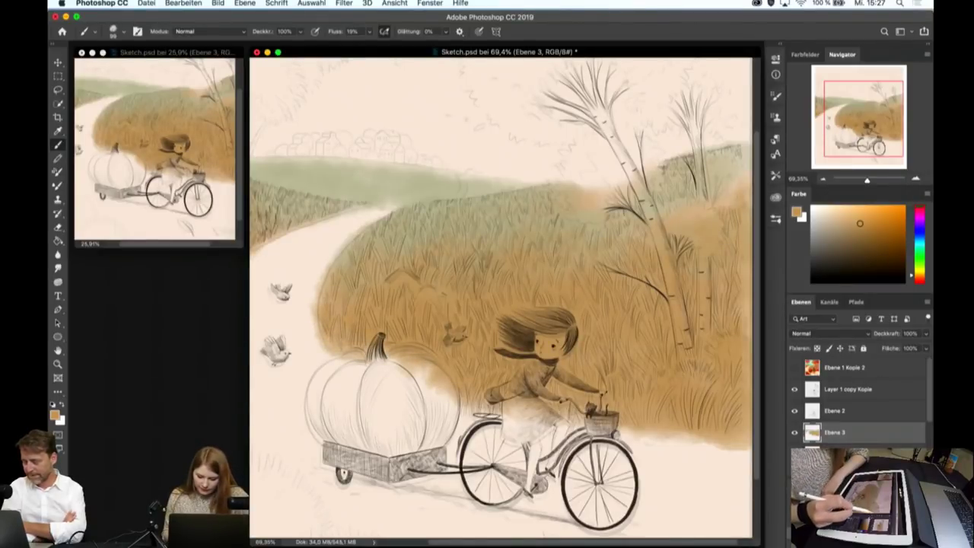
left_click_drag(729, 204, 736, 157)
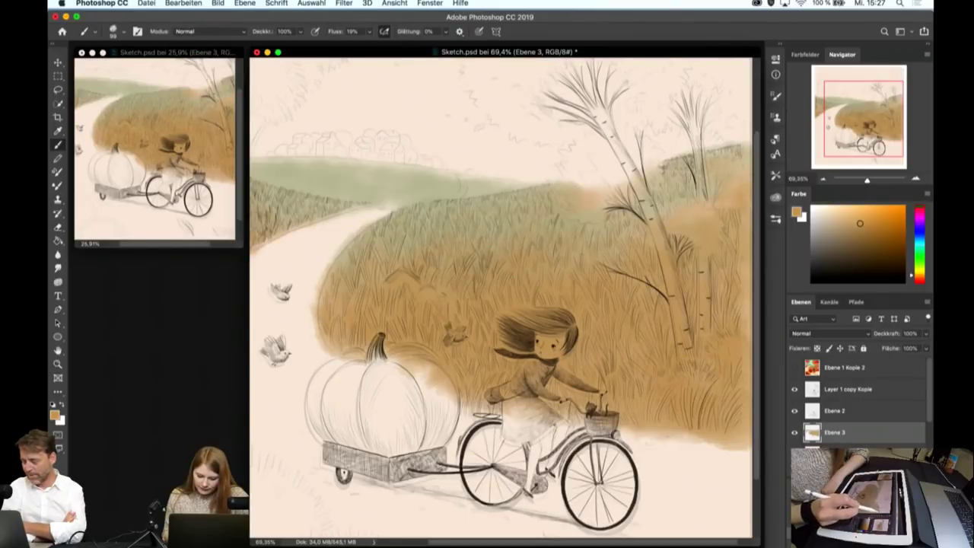
left_click_drag(708, 222, 683, 204)
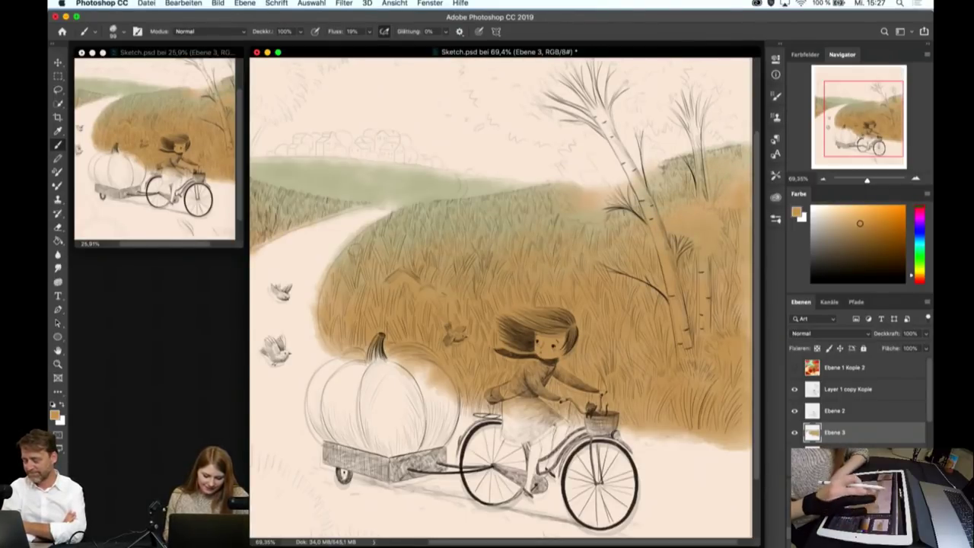
key("ctrl+minus")
key("ctrl+minus")
key("ctrl+minus")
key("ctrl+a")
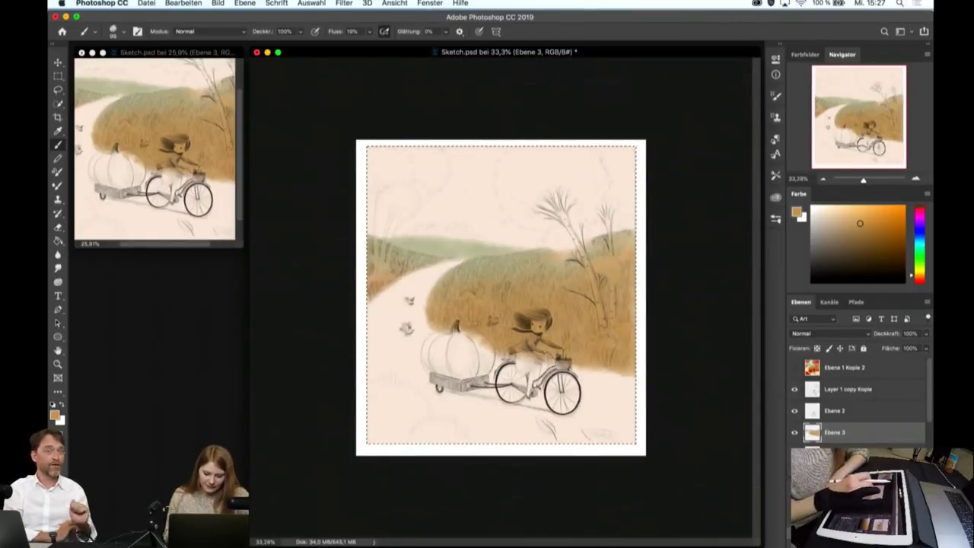
scroll(482, 317, "up", 5)
scroll(482, 316, "left", 5)
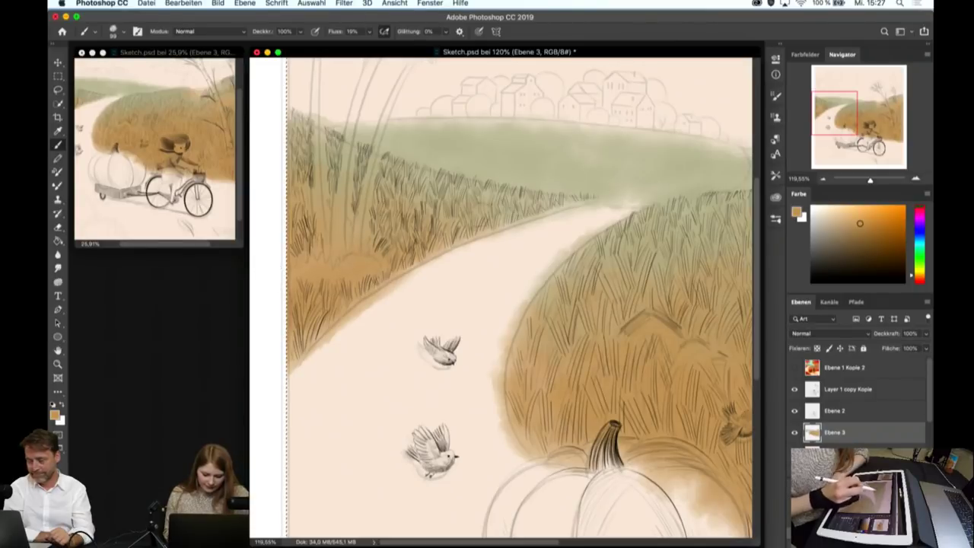
key("ctrl+0")
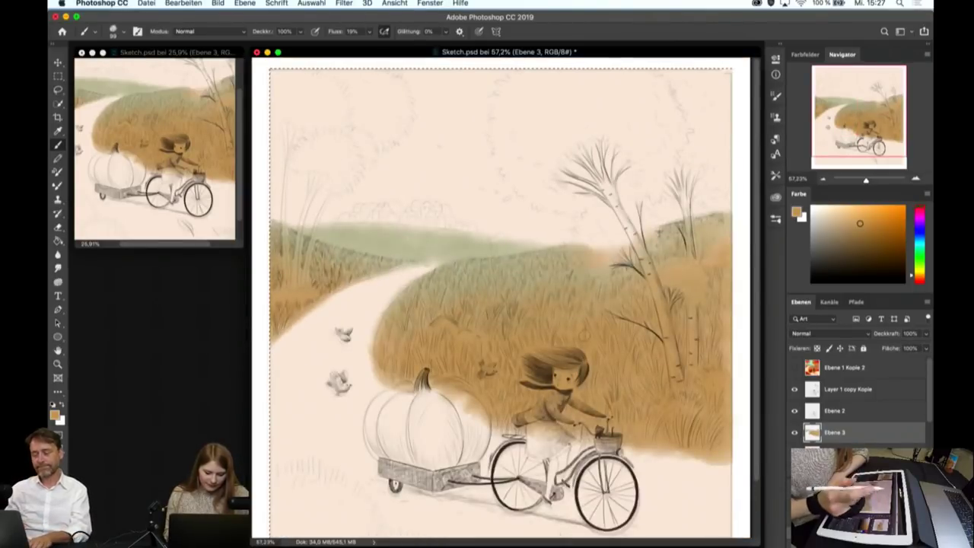
scroll(500, 297, "down", 3)
scroll(501, 296, "up", 2)
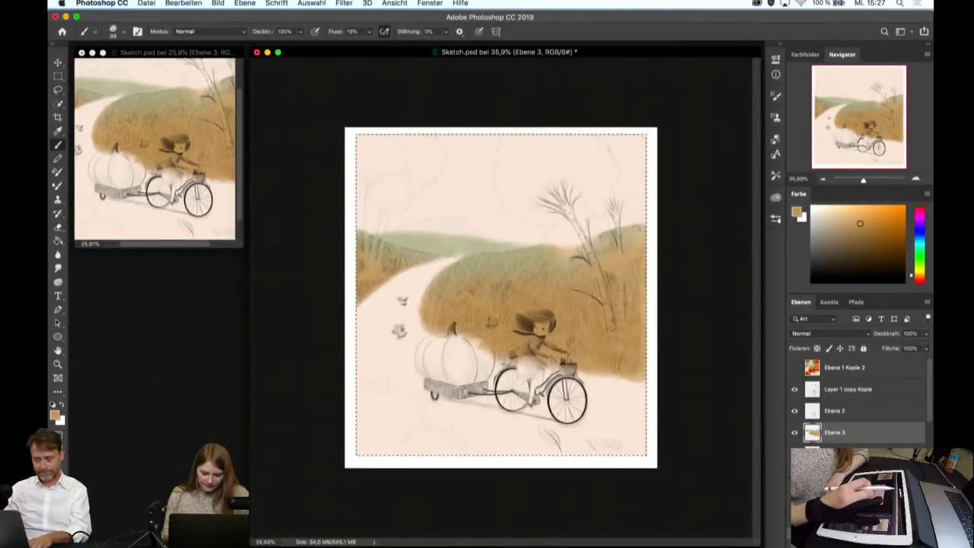
scroll(573, 313, "up", 3)
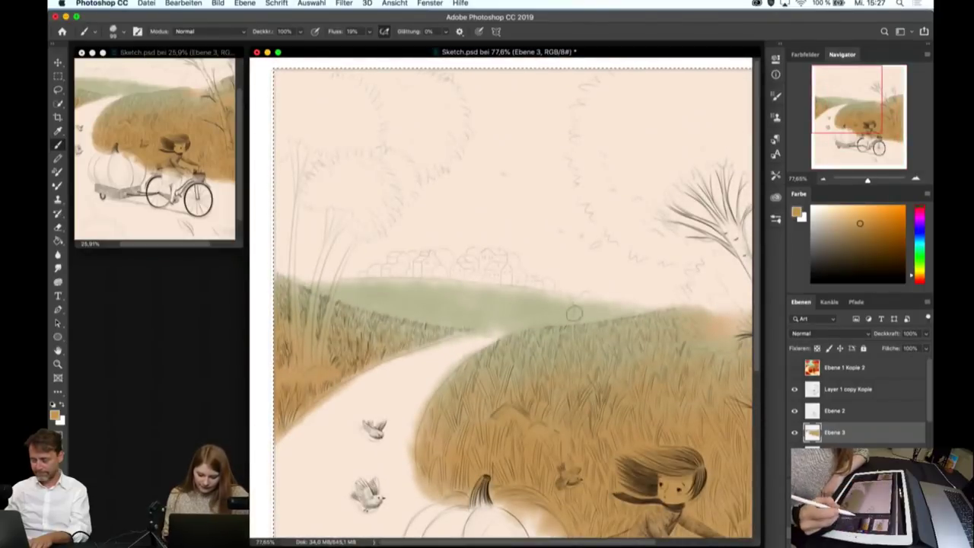
- Sample a yellow-green from the reference meadow, then hide 'Ebene 1 Kopie 2' with the Brush active
left_click(794, 367)
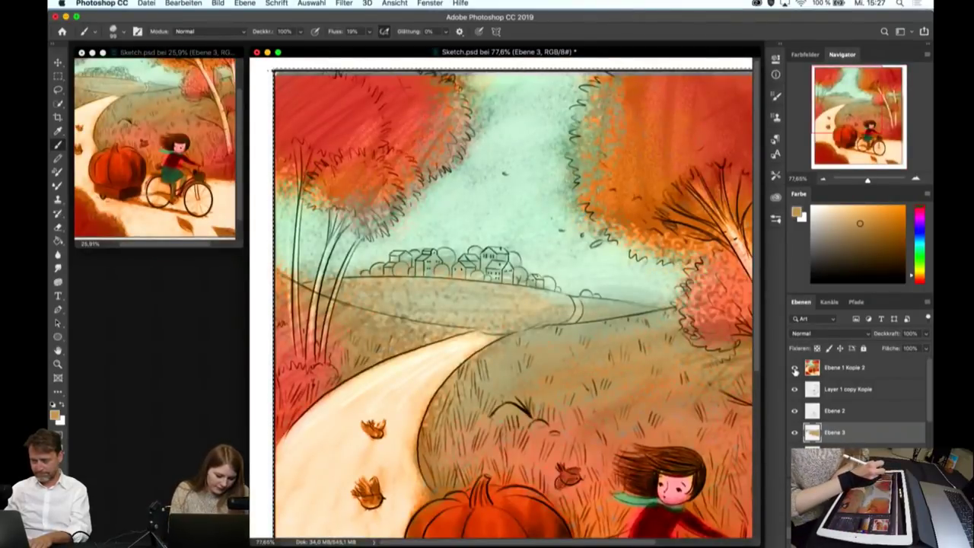
left_click(58, 131)
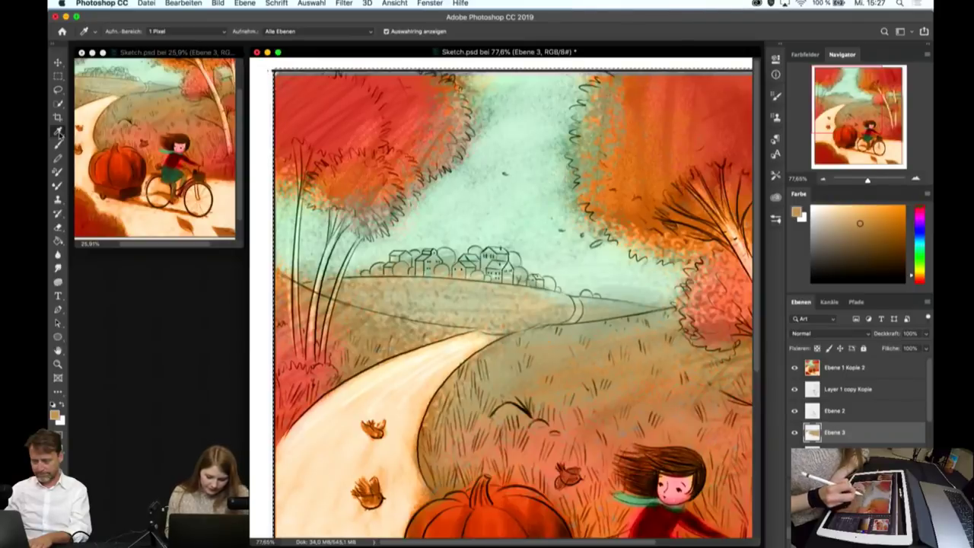
left_click(602, 308)
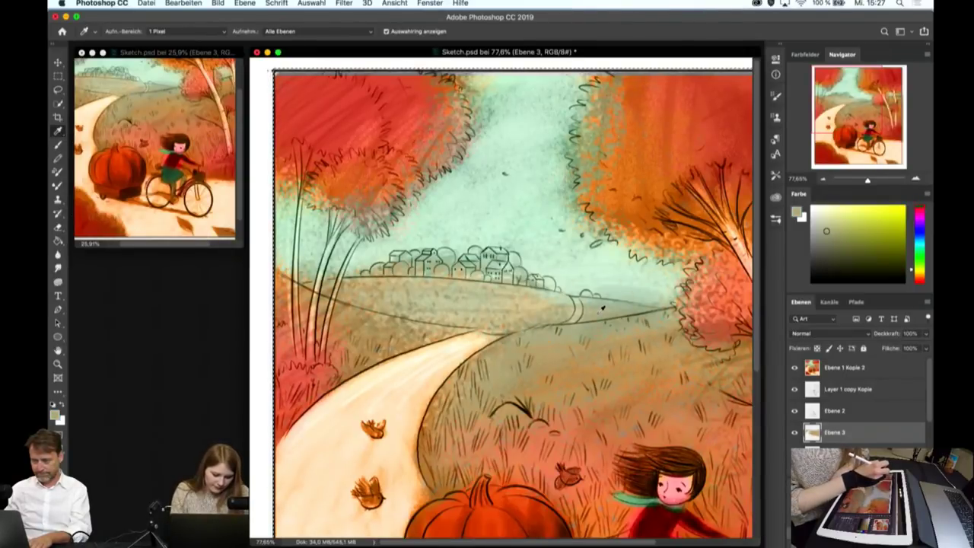
key("b")
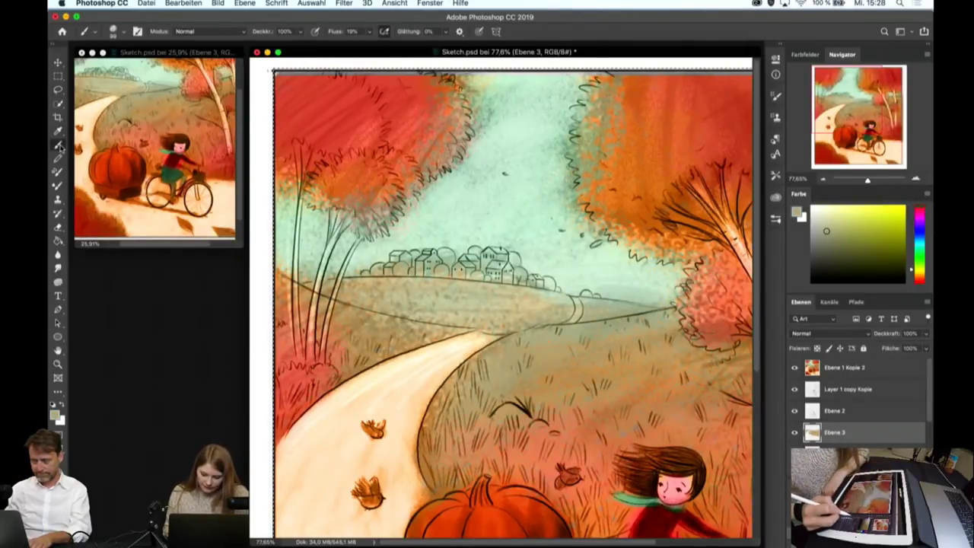
left_click(794, 368)
- Adjust the brush size and softly darken the top edge of the green hill
scroll(488, 332, "up", 3)
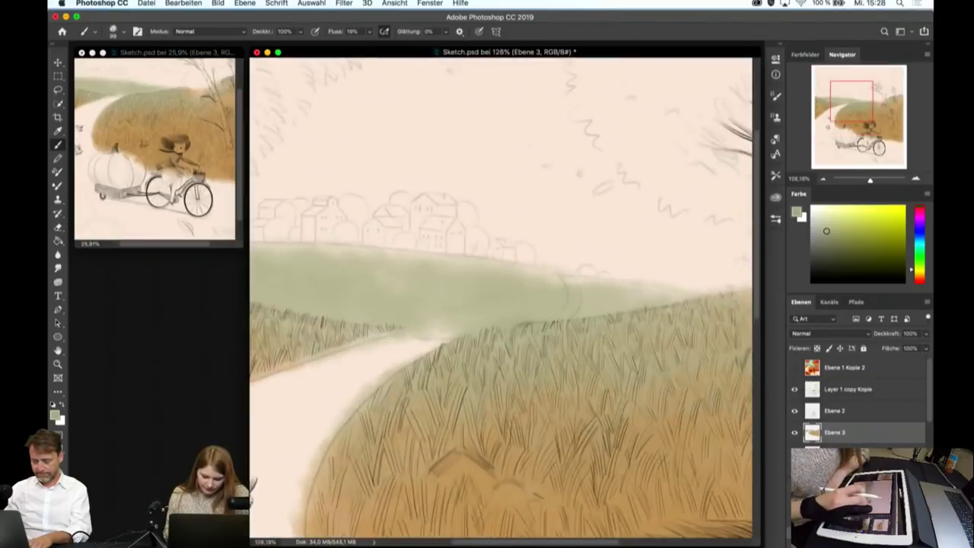
left_click(113, 31)
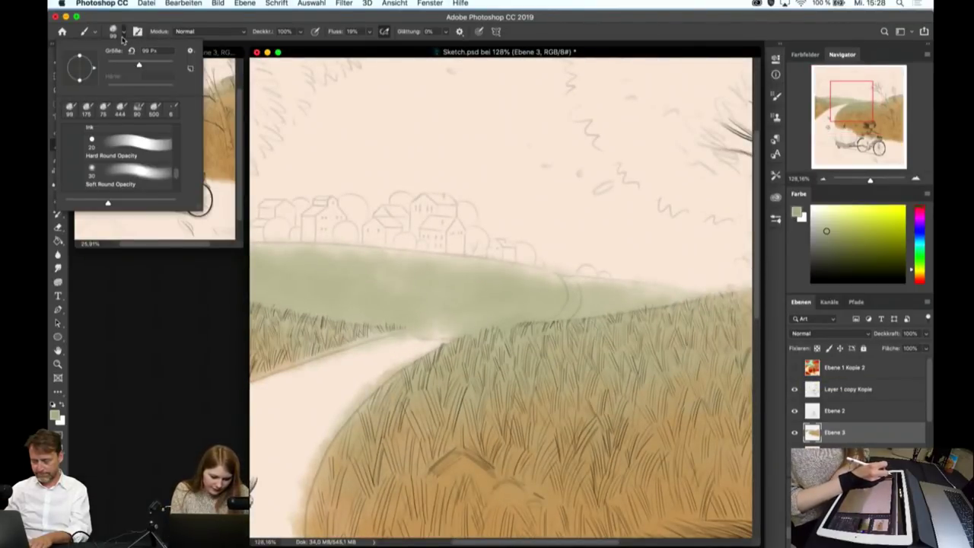
key("Return")
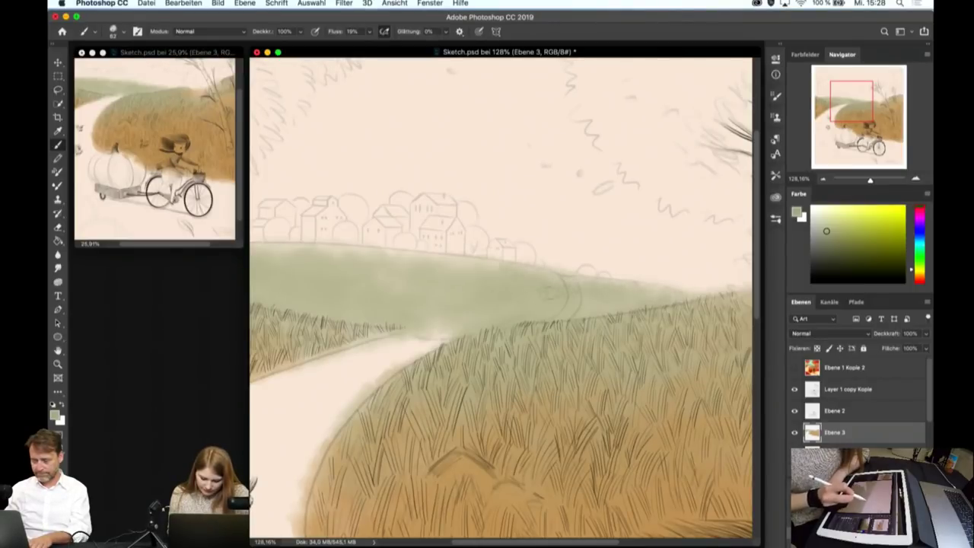
left_click_drag(498, 265, 298, 240)
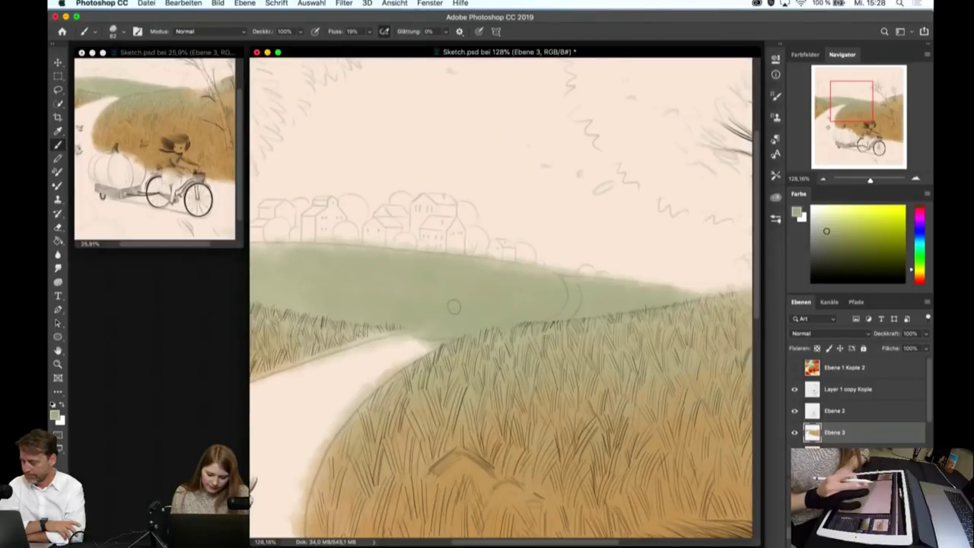
scroll(454, 307, "down", 3)
scroll(454, 306, "up", 5)
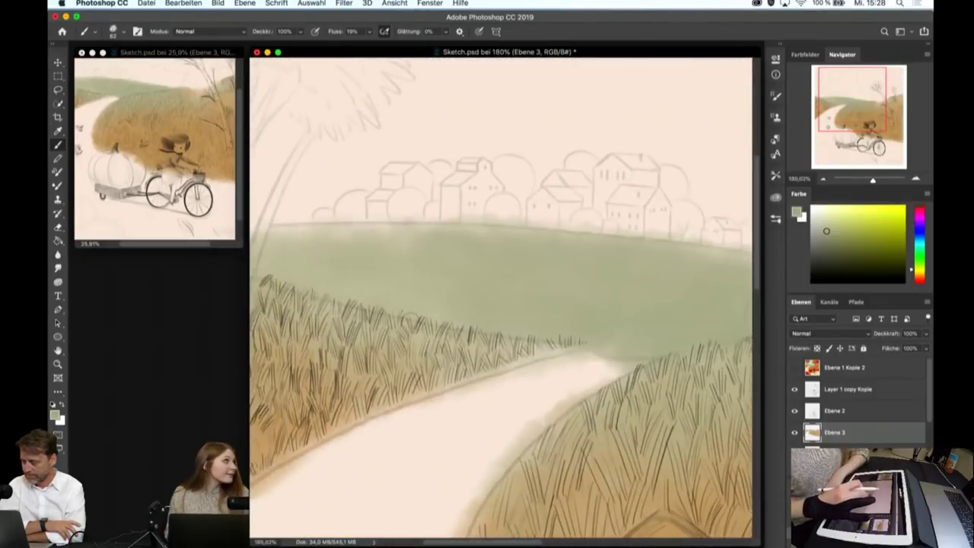
scroll(501, 298, "left", 1)
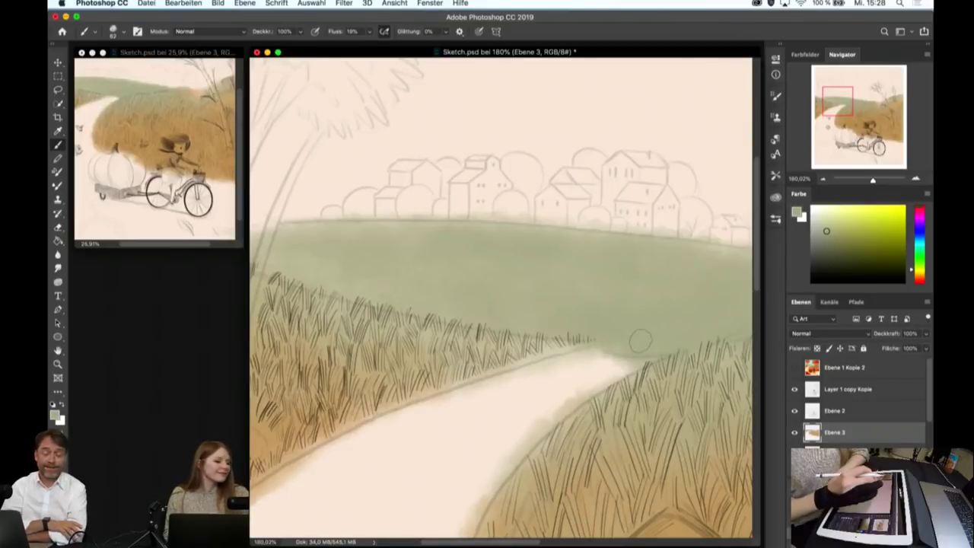
scroll(642, 340, "down", 3)
scroll(502, 300, "up", 3)
scroll(503, 300, "up", 2)
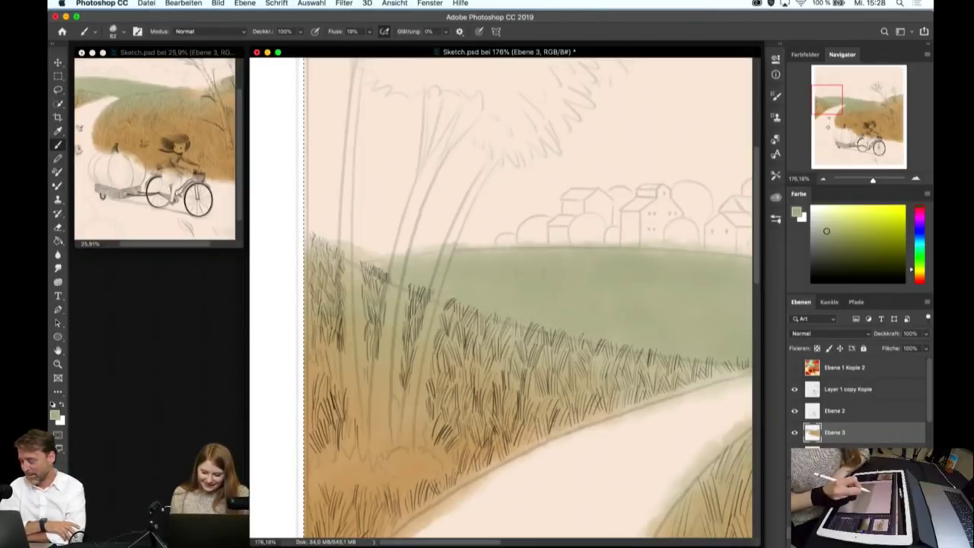
scroll(668, 345, "down", 3)
scroll(609, 328, "down", 1)
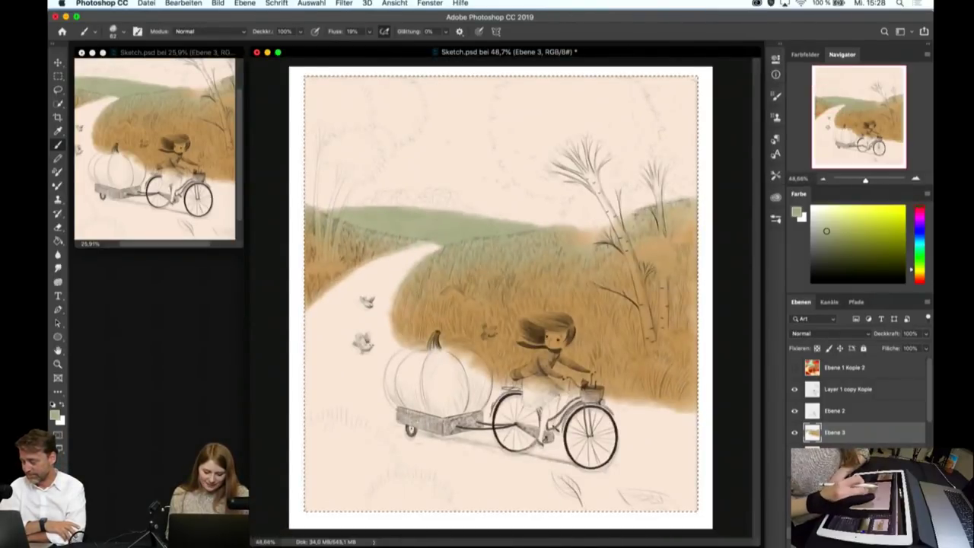
scroll(533, 304, "up", 2)
scroll(517, 296, "up", 1)
- Show the coloured reference, sample a colour from the painted field, and hide it again
left_click(794, 368)
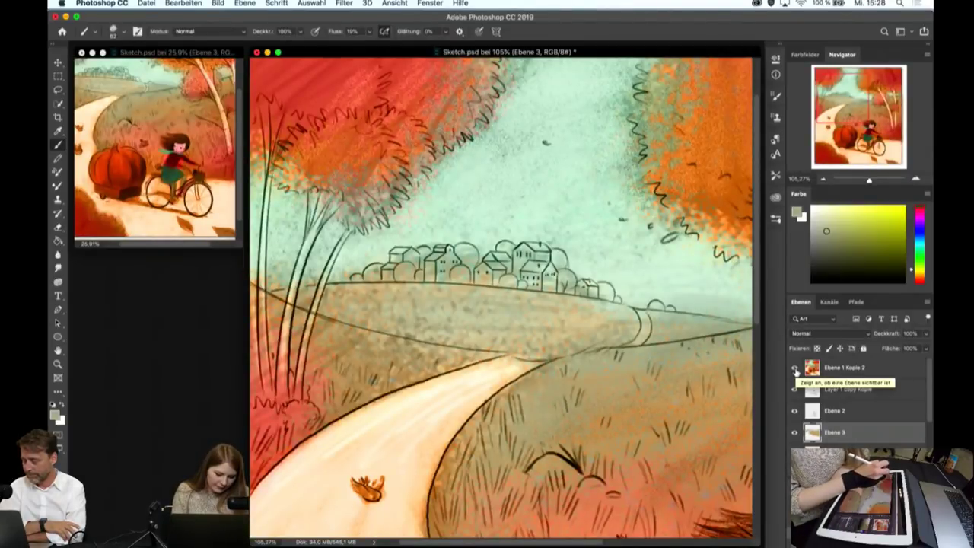
left_click(58, 132)
left_click(478, 311)
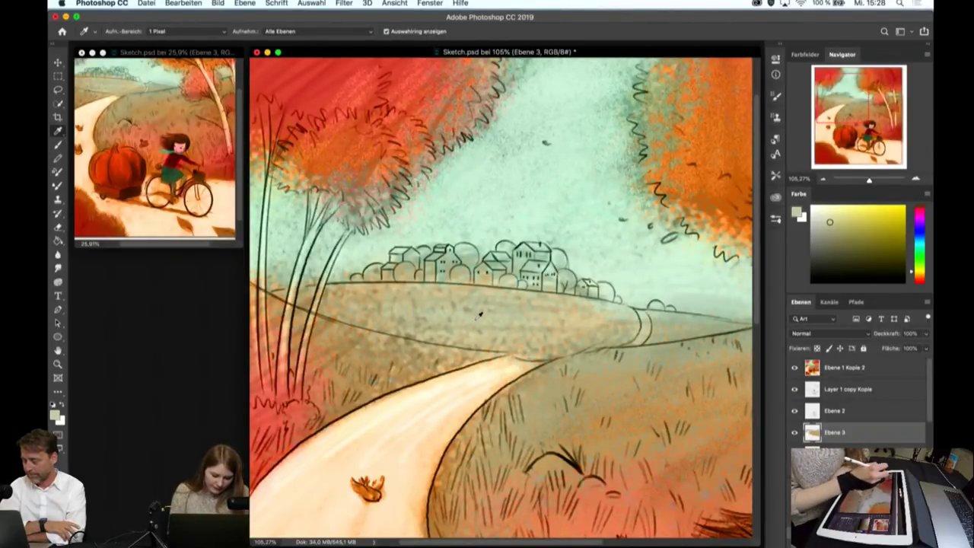
left_click(58, 145)
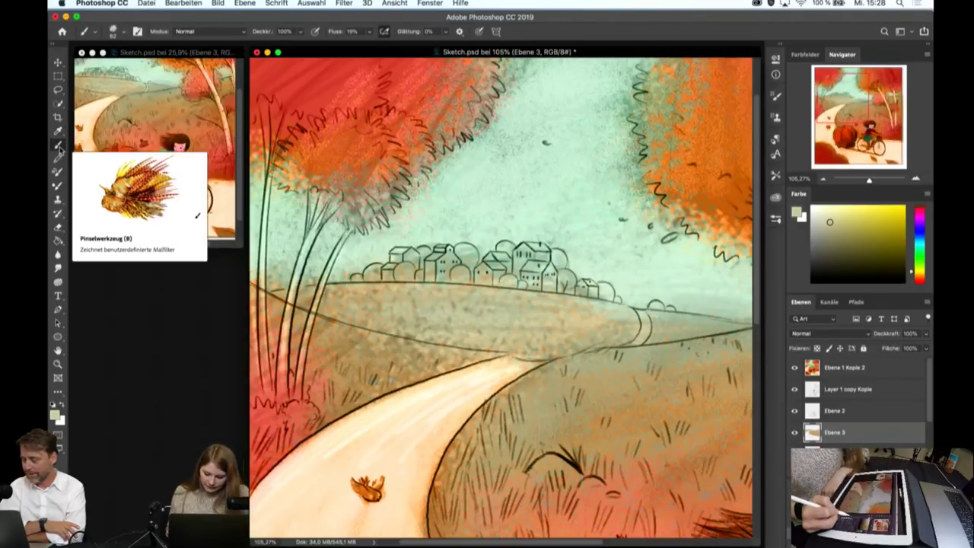
left_click(795, 368)
scroll(550, 356, "up", 2)
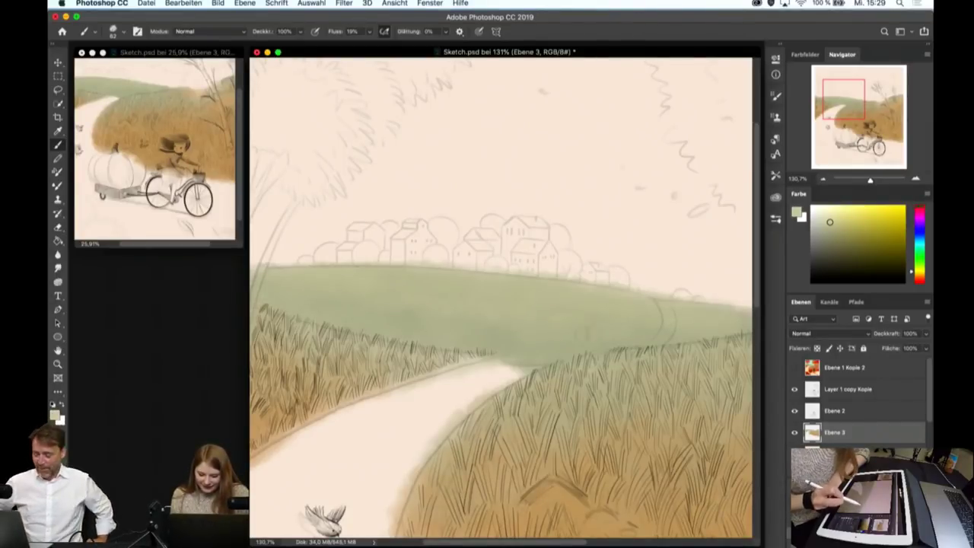
- Sample the path's light peach, brighten the path edge, and shrink the brush to 27 px
key("i")
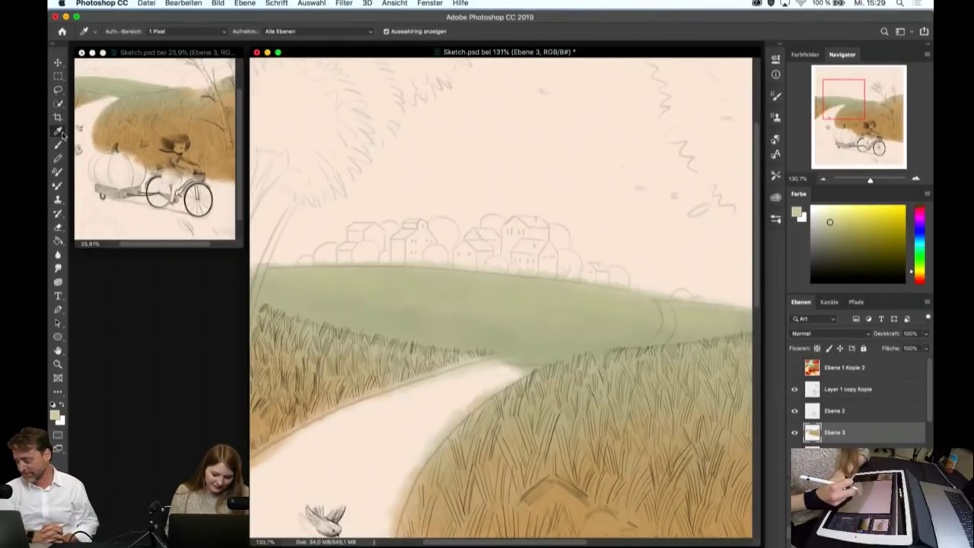
left_click(433, 414)
left_click(60, 146)
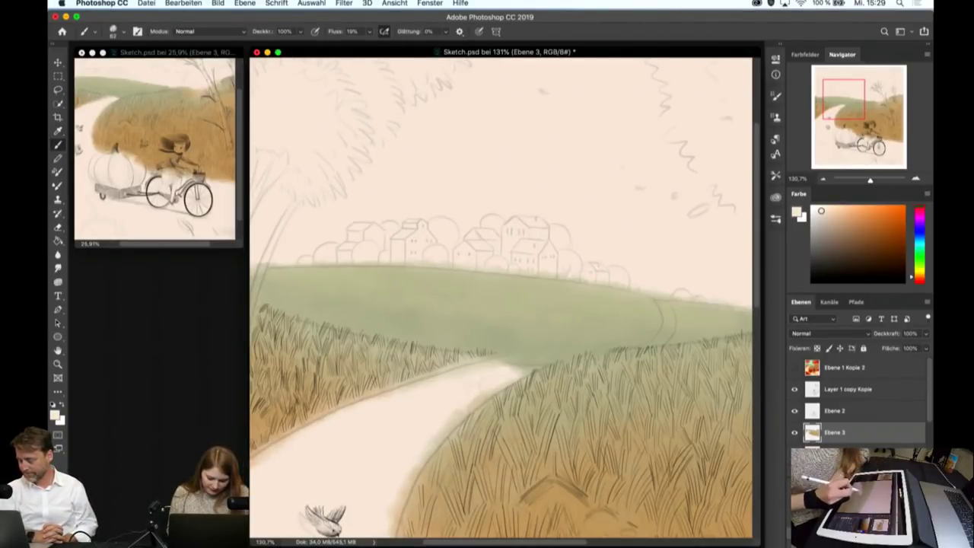
left_click_drag(452, 428, 425, 459)
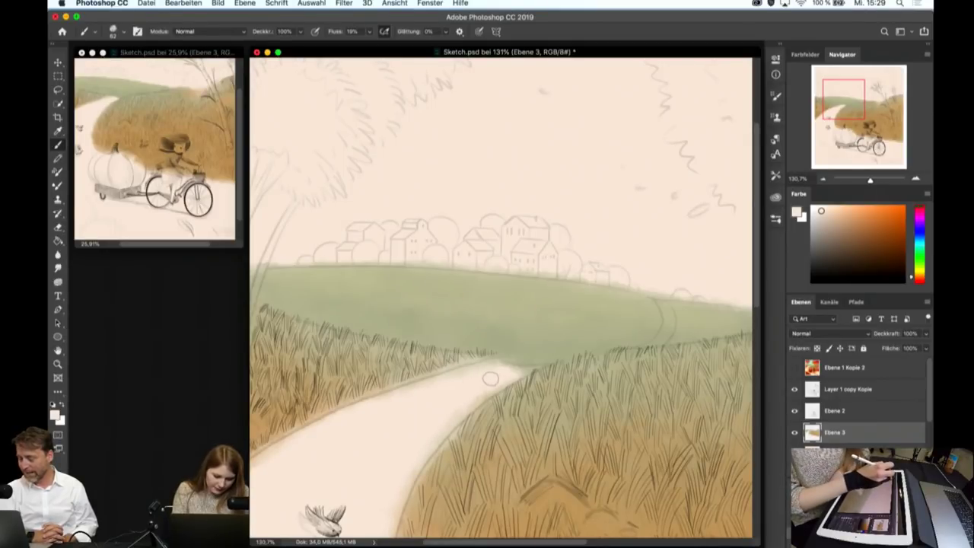
left_click(122, 34)
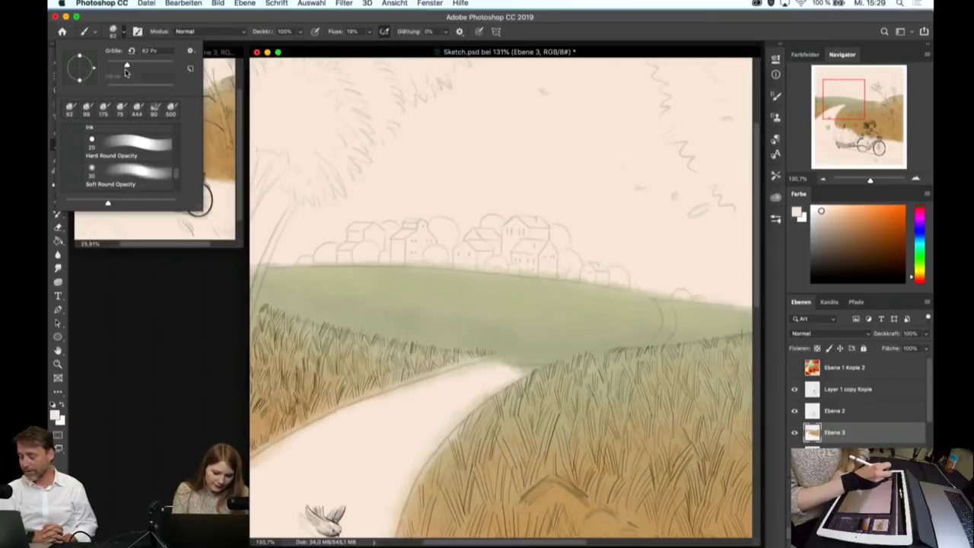
left_click_drag(118, 71, 115, 67)
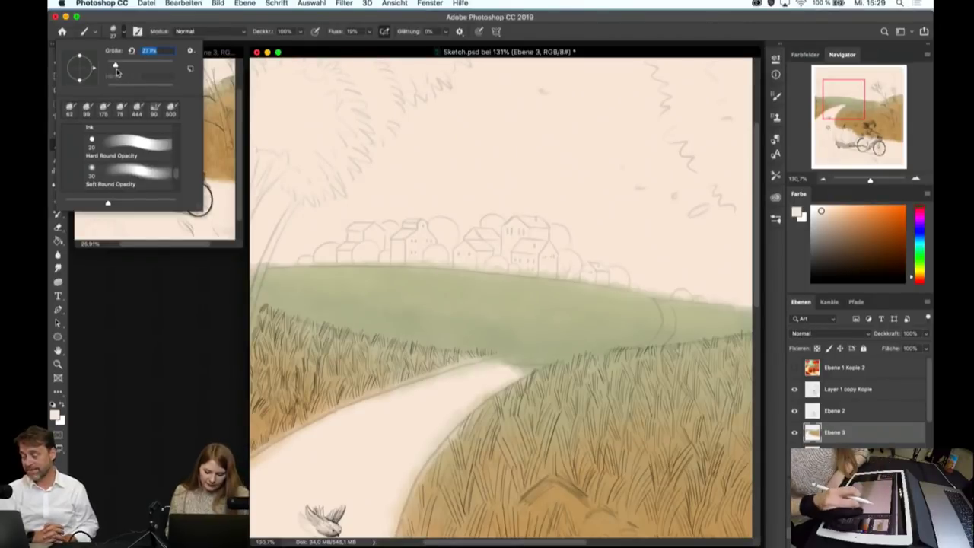
- Paint a soft light stroke down the crescent's inner curve, then reduce the brush to 17 px
scroll(587, 360, "up", 5)
scroll(591, 360, "right", 3)
scroll(591, 360, "right", 3)
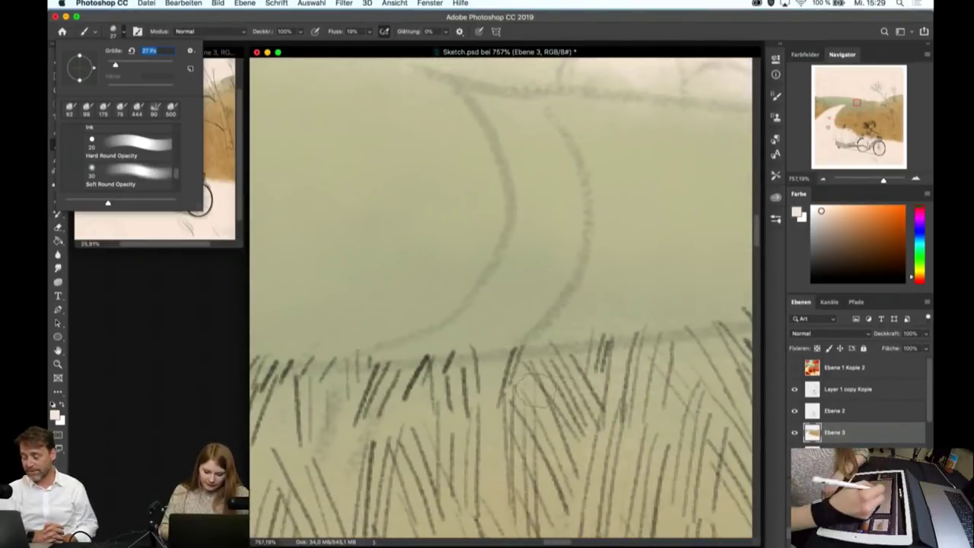
key("Escape")
mouse_move(544, 169)
left_mouse_down()
mouse_move(554, 259)
mouse_move(510, 288)
left_mouse_up()
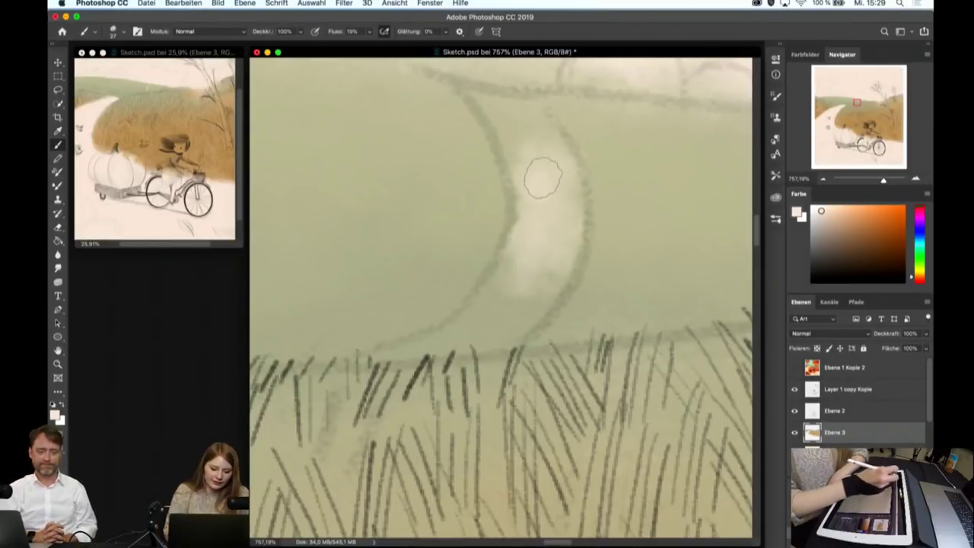
left_click(123, 35)
left_click_drag(115, 65, 111, 67)
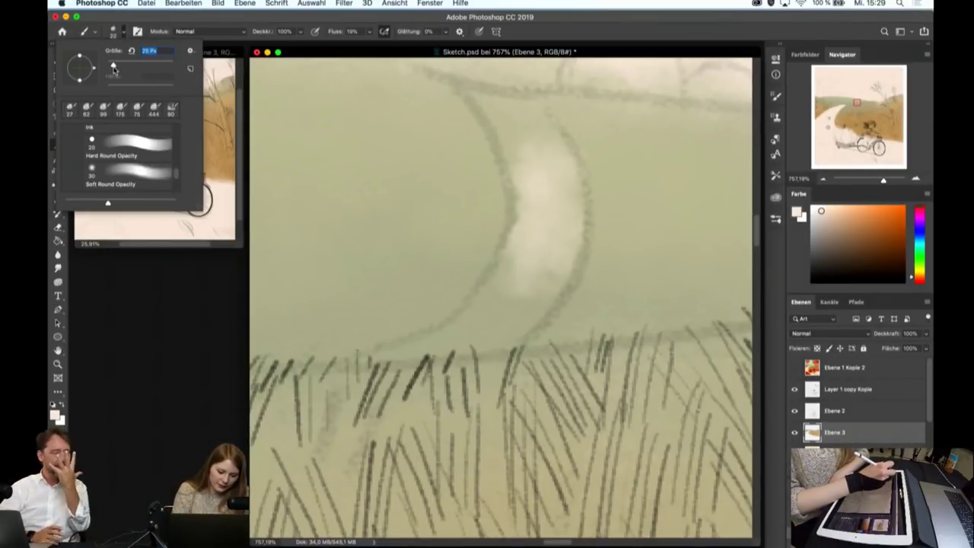
key("Return")
- Paint soft light cream strokes along the crescent path's sides, ends and upper part
mouse_move(583, 232)
left_mouse_down()
mouse_move(495, 324)
mouse_move(404, 351)
mouse_move(499, 341)
left_mouse_up()
left_click_drag(556, 278, 525, 335)
left_click_drag(565, 236, 500, 304)
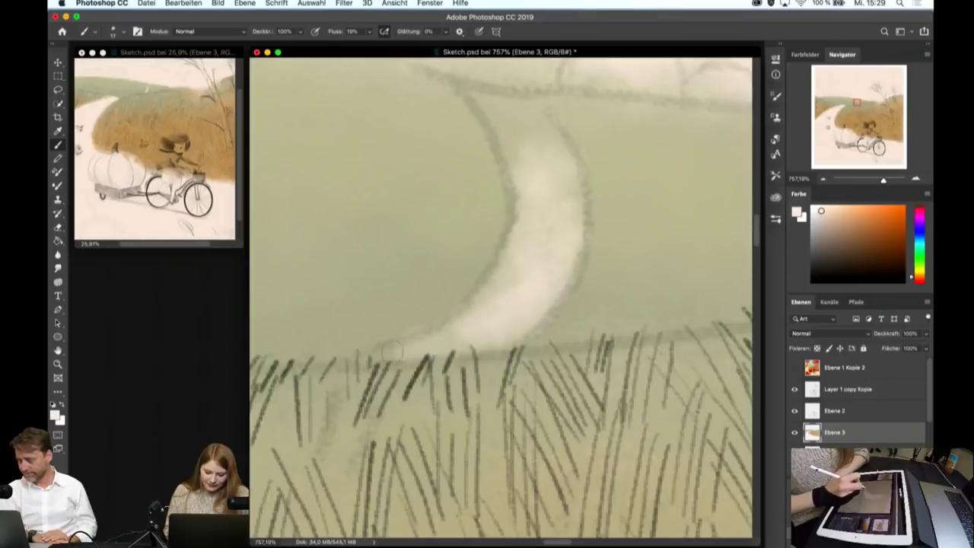
left_click_drag(446, 341, 426, 346)
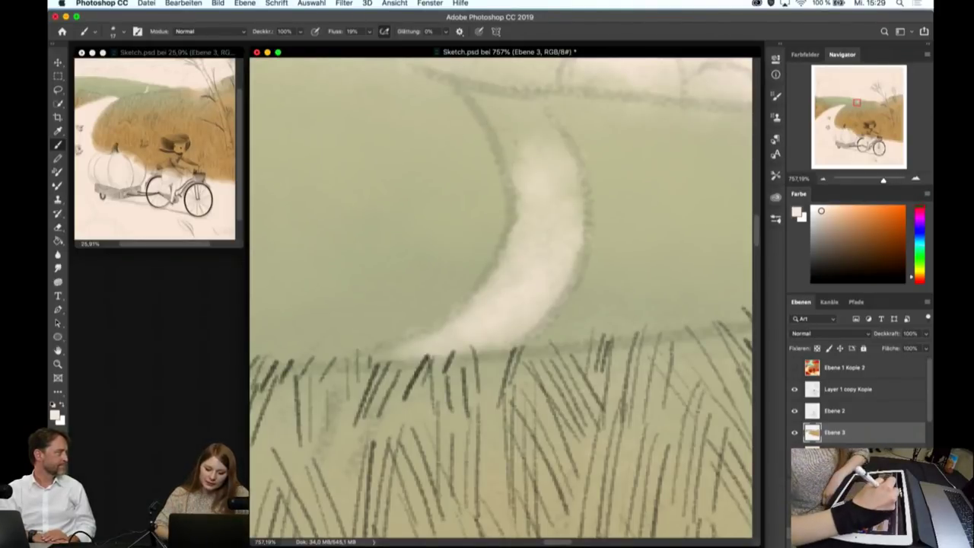
mouse_move(499, 114)
left_mouse_down()
mouse_move(517, 163)
mouse_move(551, 170)
left_mouse_up()
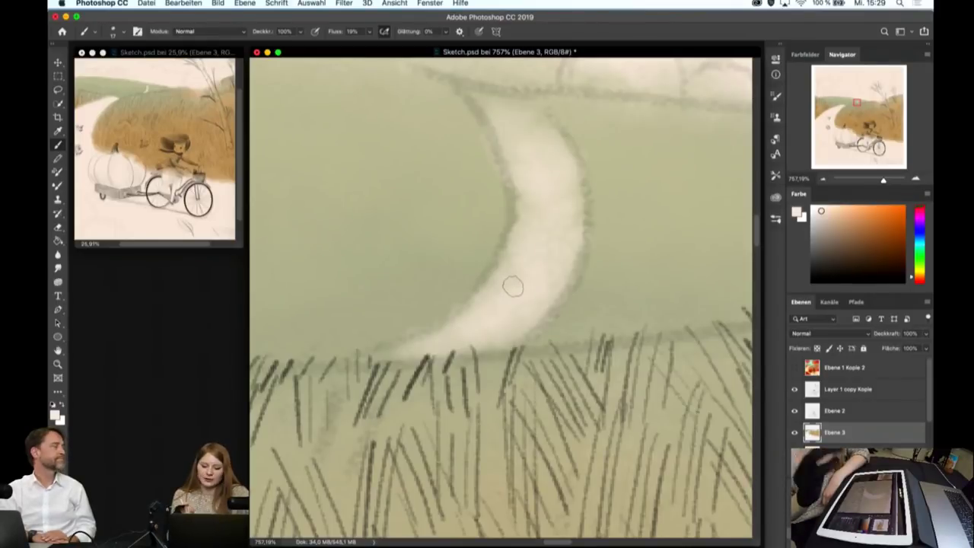
mouse_move(506, 118)
left_mouse_down()
mouse_move(488, 98)
mouse_move(559, 158)
left_mouse_up()
mouse_move(504, 138)
left_mouse_down()
mouse_move(531, 244)
mouse_move(550, 163)
mouse_move(471, 326)
mouse_move(495, 326)
left_mouse_up()
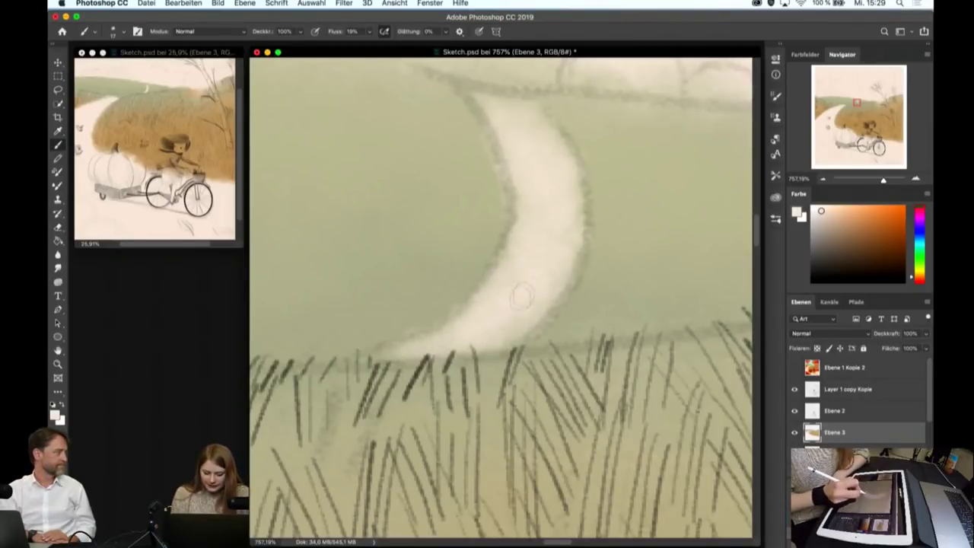
- Further lighten the crescent's top and even out the light tone along the path
left_click_drag(544, 103, 519, 133)
left_click_drag(493, 99, 518, 123)
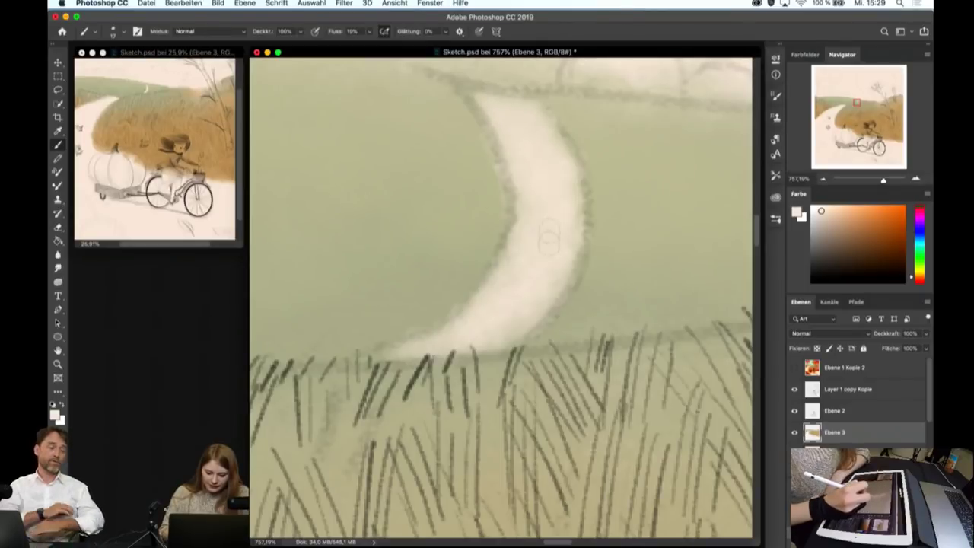
mouse_move(548, 238)
left_mouse_down()
mouse_move(500, 309)
mouse_move(531, 293)
mouse_move(557, 178)
mouse_move(524, 303)
left_mouse_up()
left_click_drag(563, 194, 497, 304)
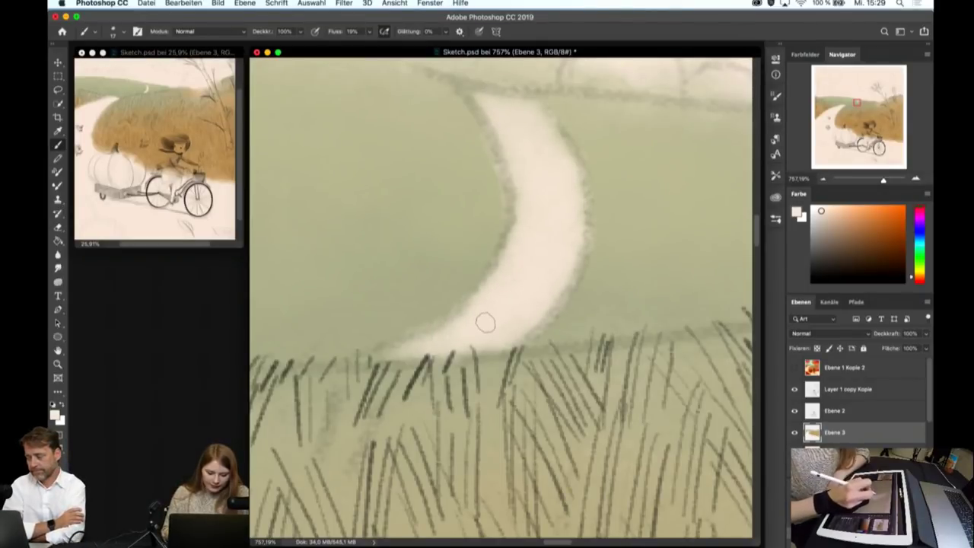
scroll(495, 294, "down", 2)
scroll(555, 289, "up", 2)
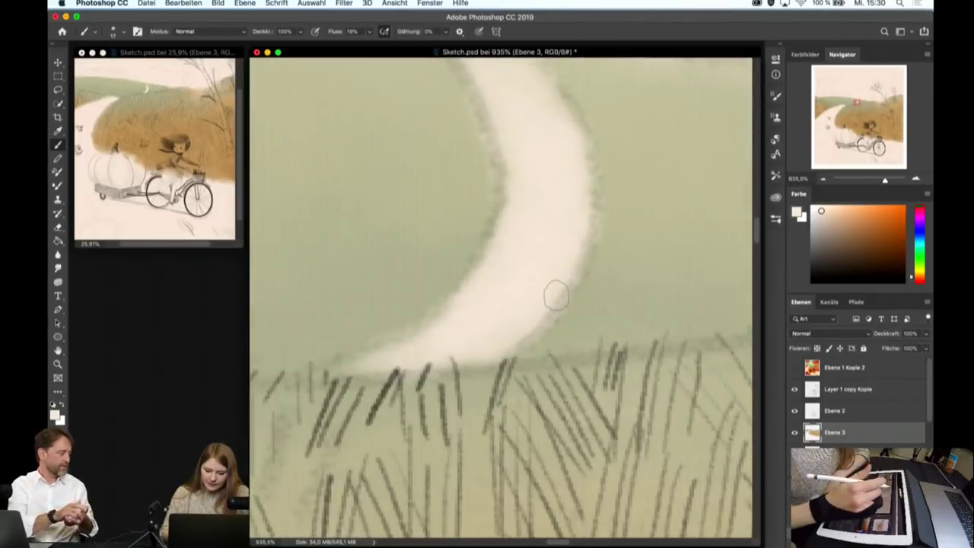
scroll(554, 289, "down", 1)
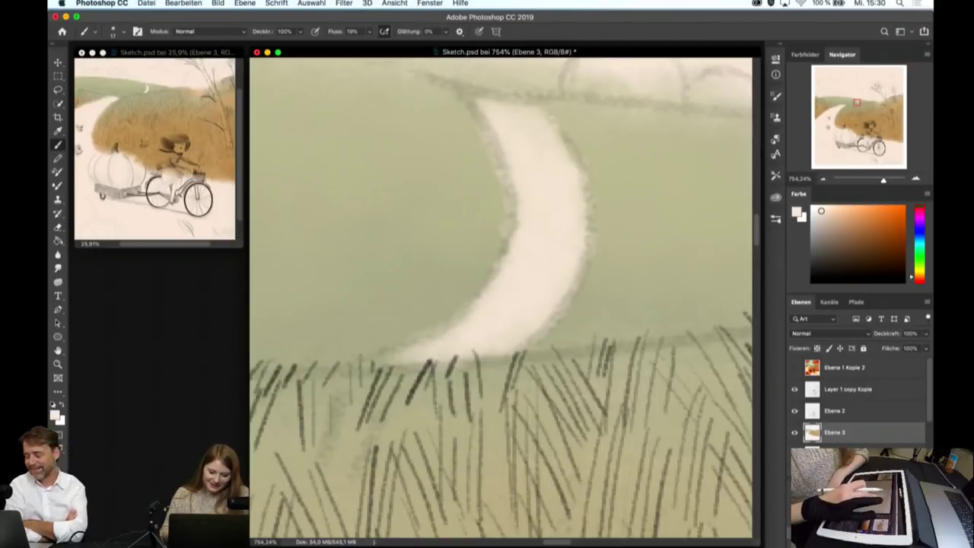
scroll(492, 322, "down", 3)
- Sample a pale mint green from the reference painting, then hide 'Ebene 1 Kopie 2' again
left_click(795, 368)
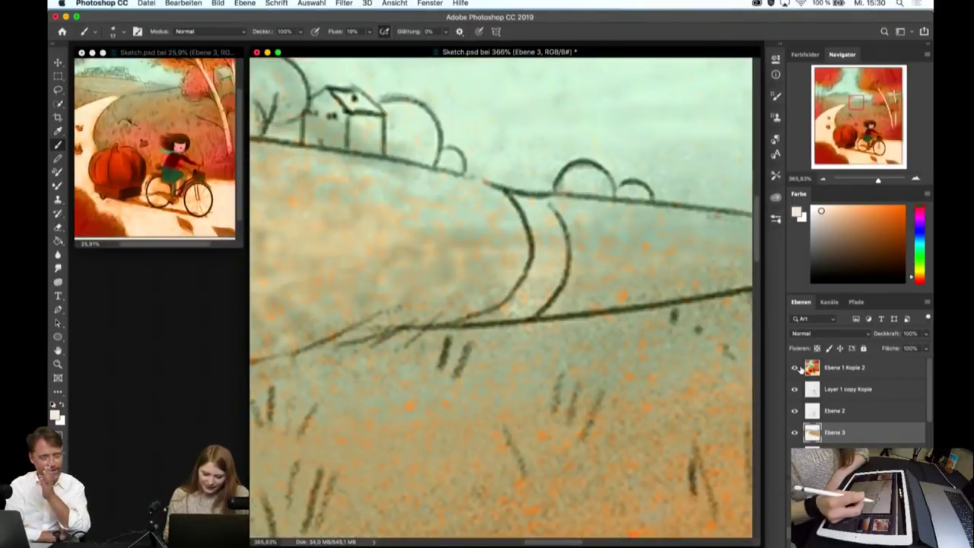
scroll(534, 319, "down", 3)
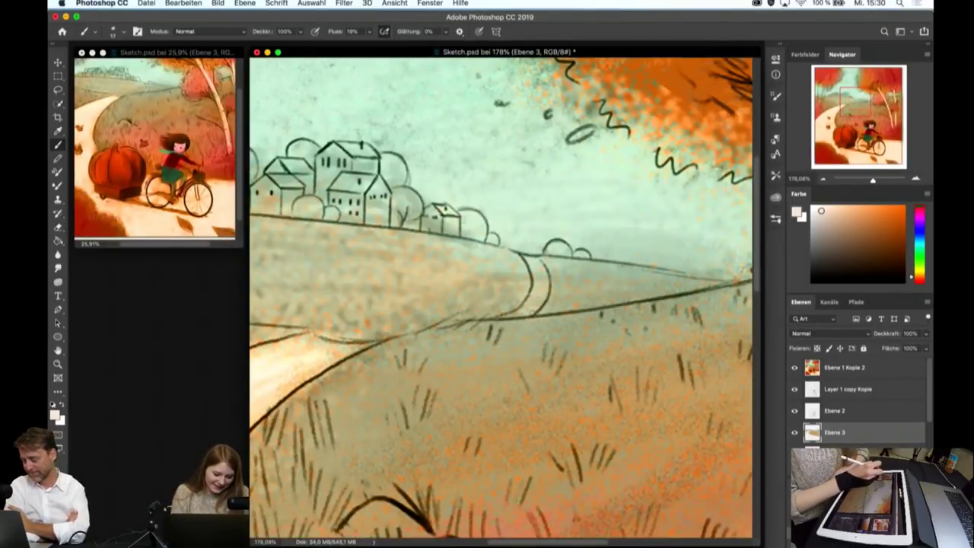
key("i")
left_click(537, 187)
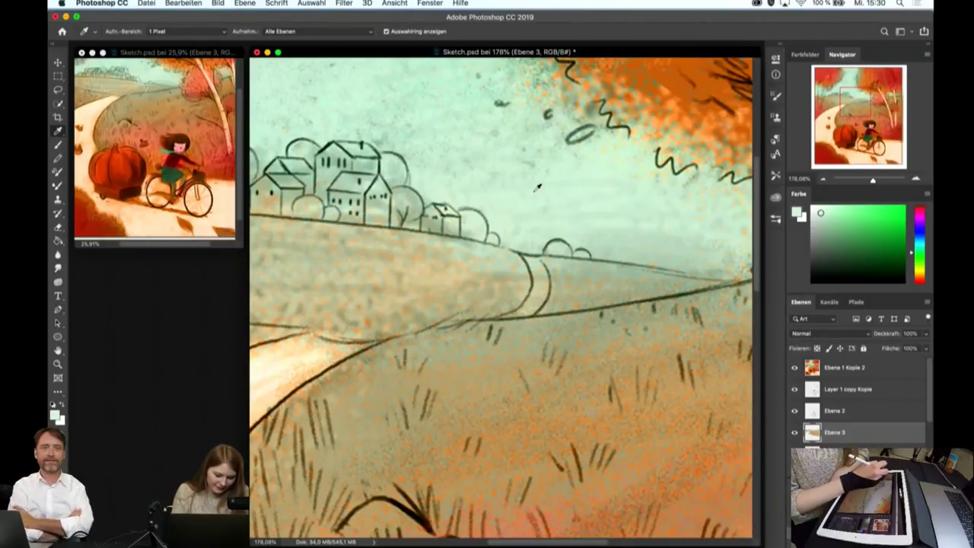
key("b")
left_click(795, 367)
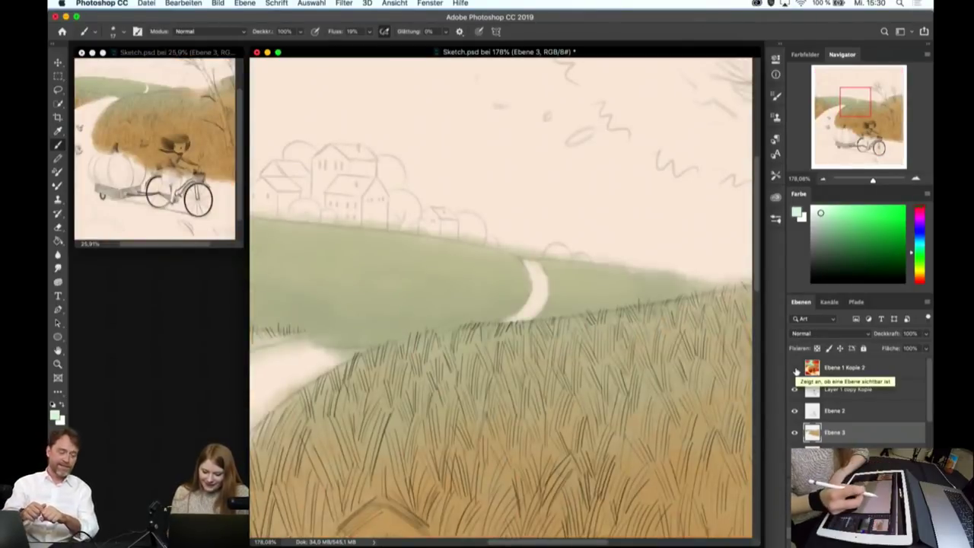
- Brush pale green haze above the path's end and left along the hill line behind the houses
scroll(651, 257, "up", 1)
scroll(650, 256, "up", 2)
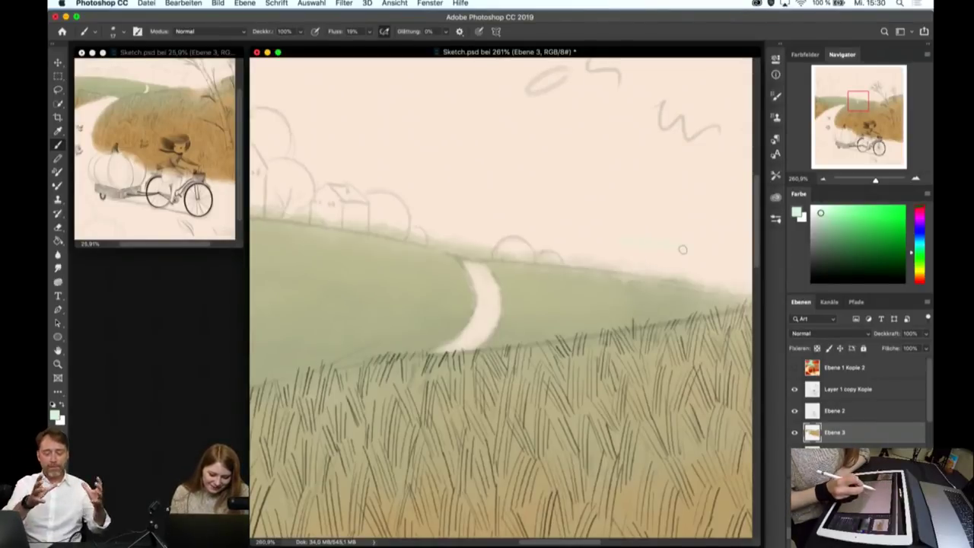
left_click_drag(438, 242, 601, 261)
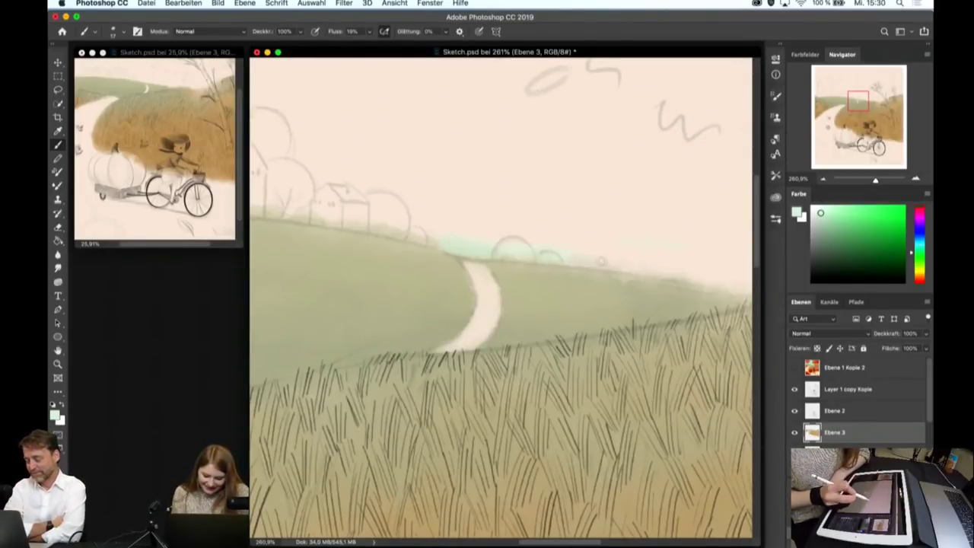
left_click(645, 262, "alt")
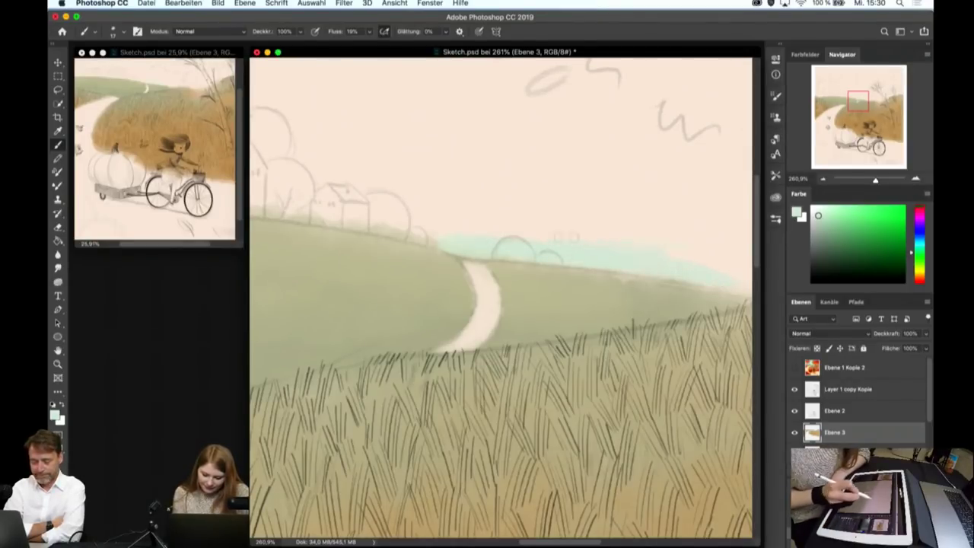
left_click_drag(426, 239, 333, 218)
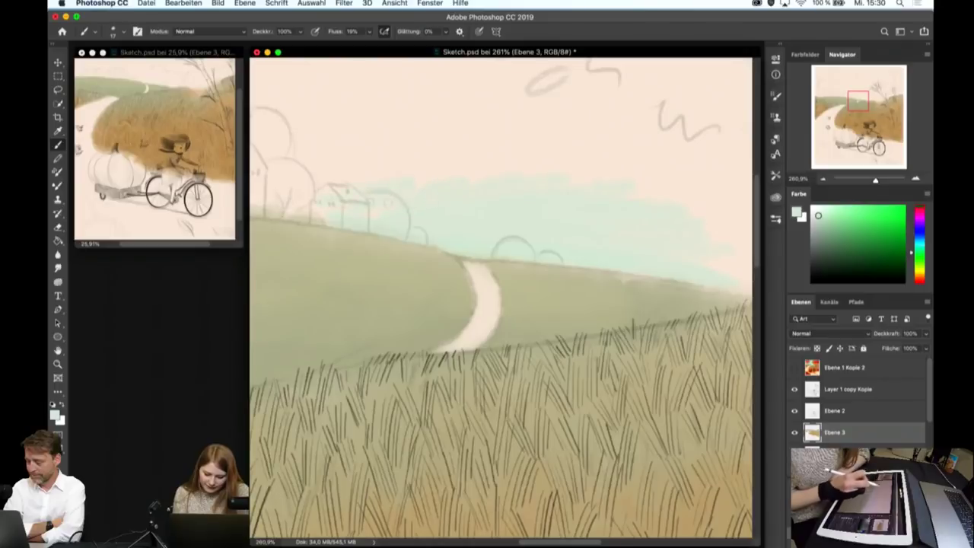
scroll(500, 297, "down", 5)
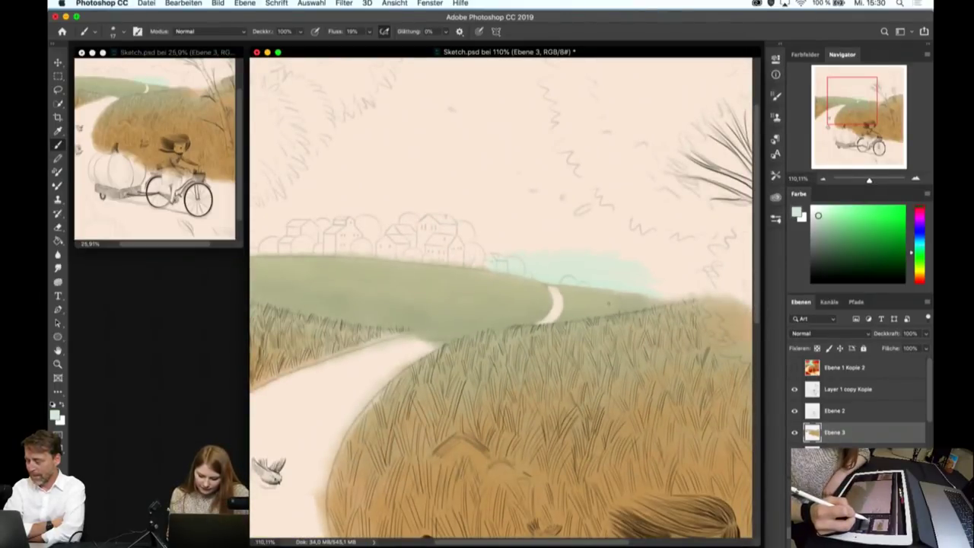
- Pick a darker pale green, enlarge the brush to 38, and deepen the haze above the horizon
left_click(814, 220)
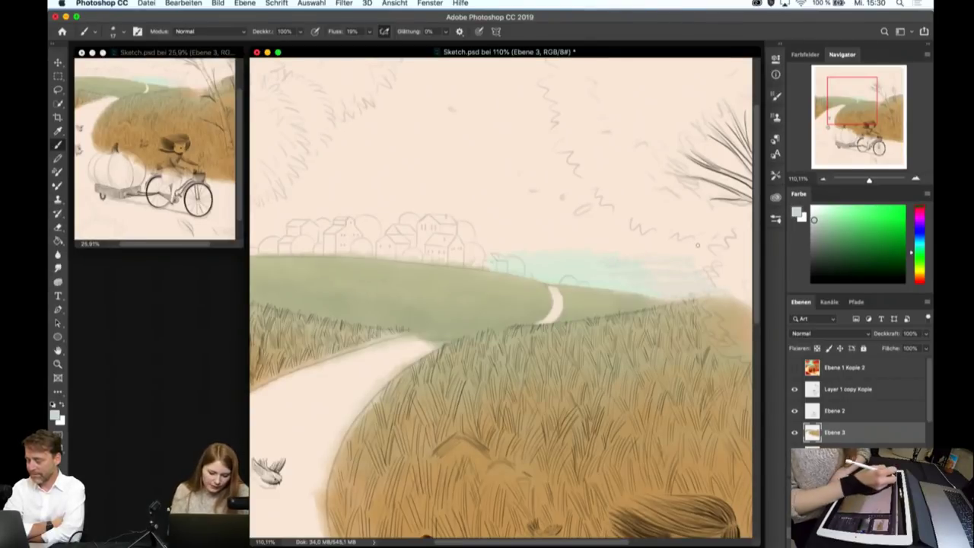
left_click(115, 31)
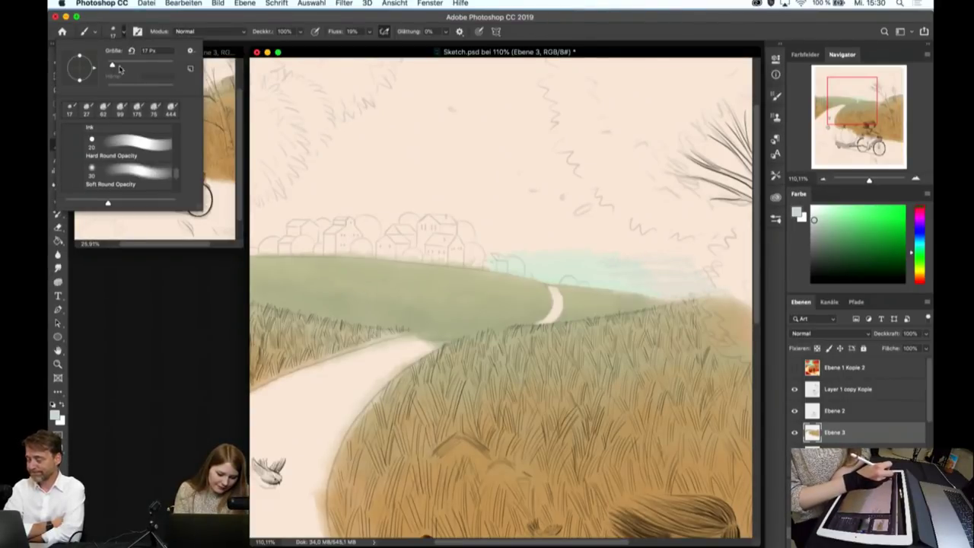
left_click_drag(122, 50, 152, 50)
key("Return")
left_click_drag(549, 248, 645, 251)
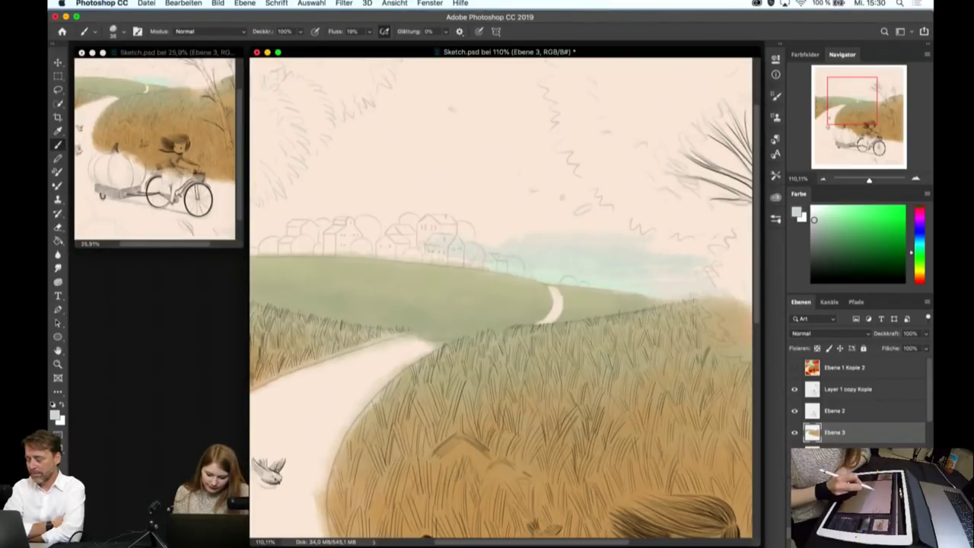
left_click_drag(518, 236, 475, 231)
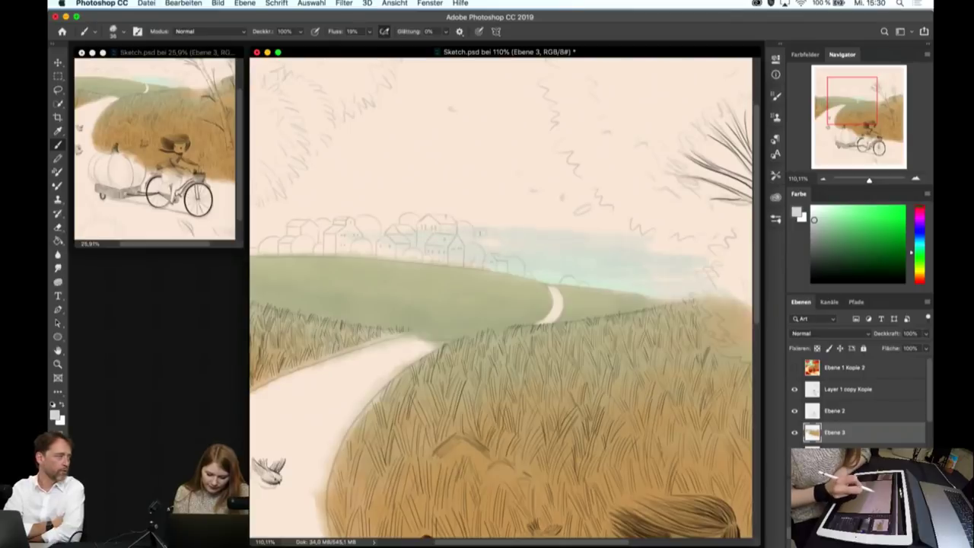
left_click_drag(620, 227, 403, 222)
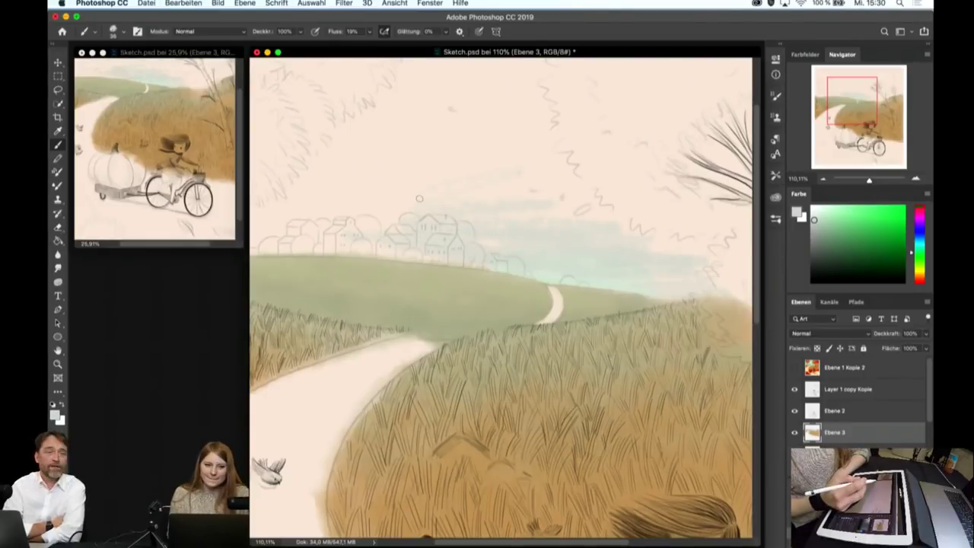
- Paint darker blue-grey haze above the houses and into the right and upper sky
left_click(816, 223)
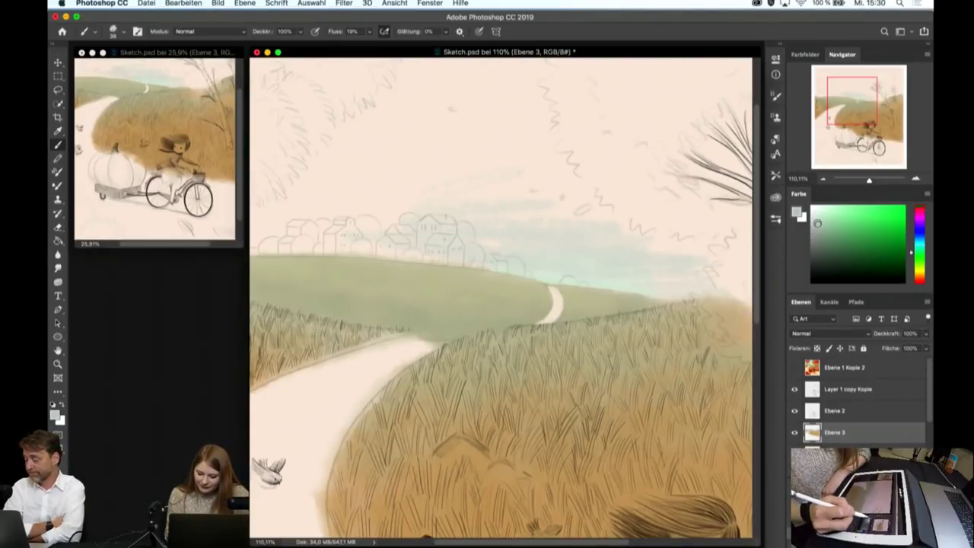
left_click_drag(533, 234, 396, 236)
left_click_drag(516, 207, 344, 214)
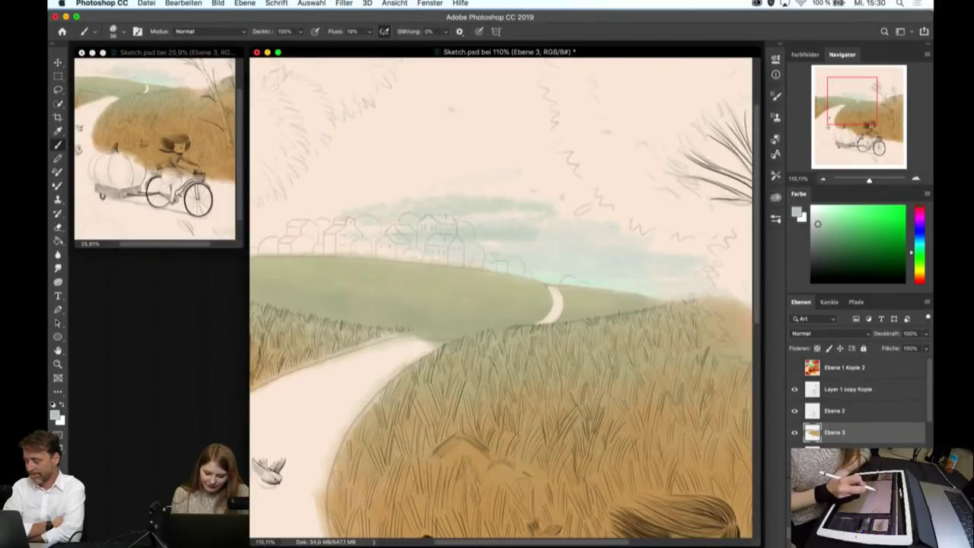
mouse_move(464, 245)
left_mouse_down()
mouse_move(586, 238)
mouse_move(502, 212)
left_mouse_up()
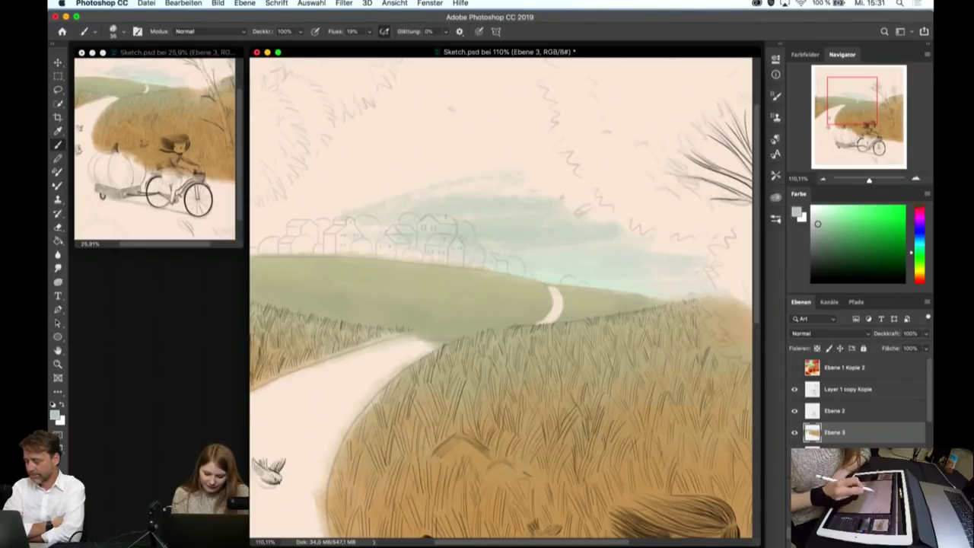
left_click(814, 221)
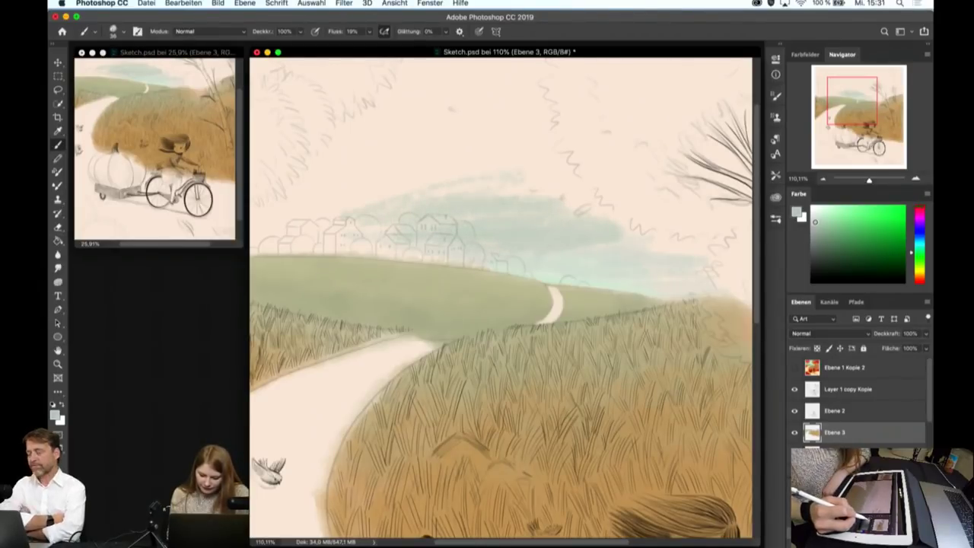
left_click_drag(649, 248, 682, 245)
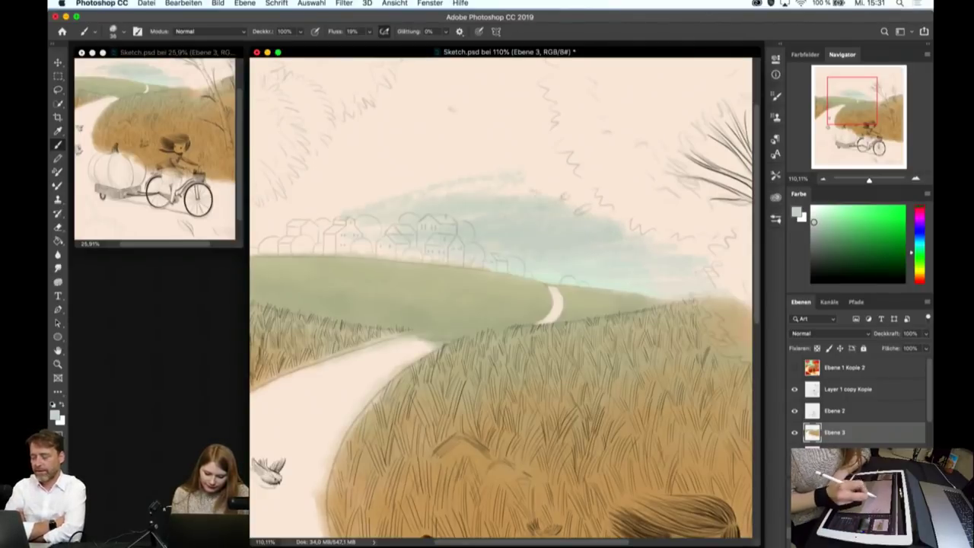
left_click_drag(562, 179, 430, 194)
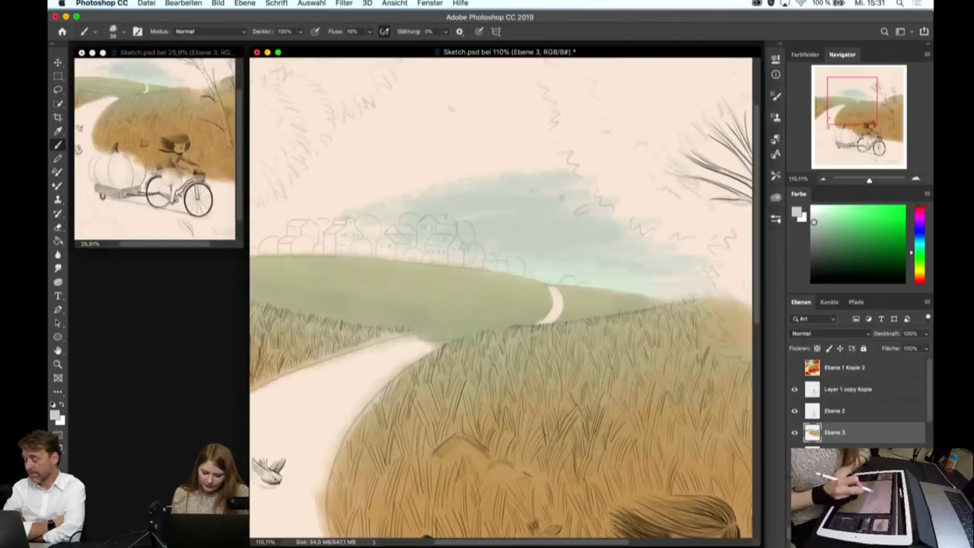
- Build the cloud across the sky into the upper left, softening its top edge with light haze
left_click_drag(475, 177, 343, 207)
mouse_move(437, 160)
left_mouse_down()
mouse_move(305, 202)
mouse_move(548, 172)
mouse_move(468, 150)
left_mouse_up()
mouse_move(518, 131)
left_mouse_down()
mouse_move(362, 163)
mouse_move(301, 207)
left_mouse_up()
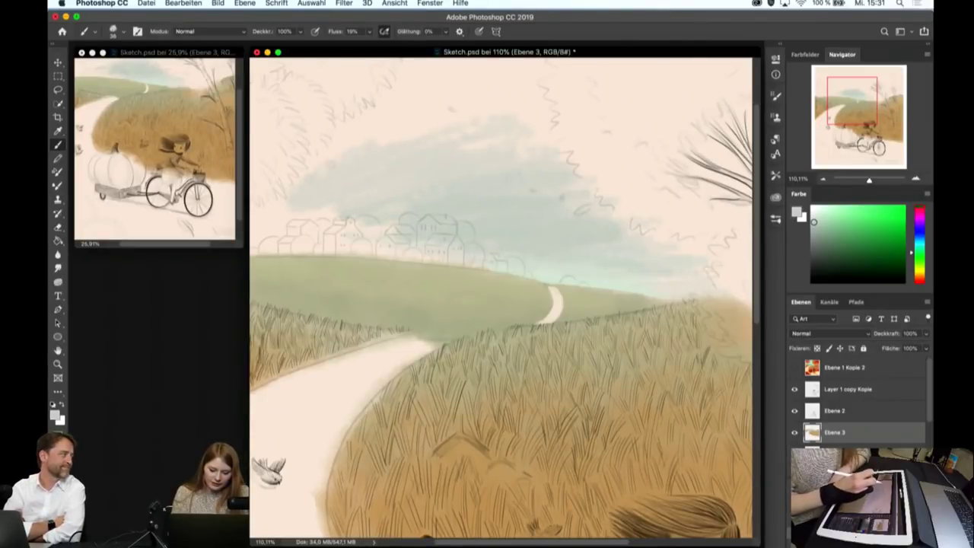
left_click_drag(369, 131, 300, 182)
left_click_drag(480, 121, 384, 141)
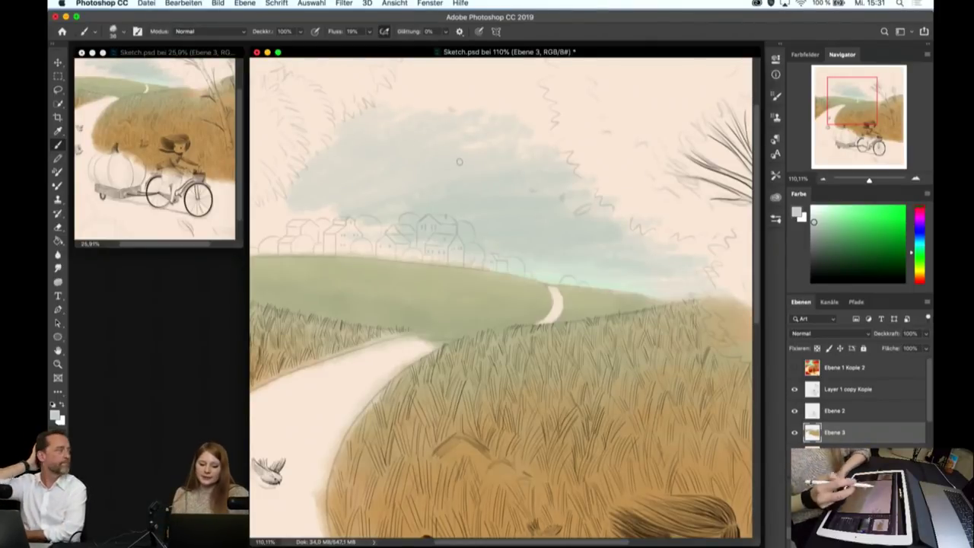
left_click_drag(544, 114, 393, 118)
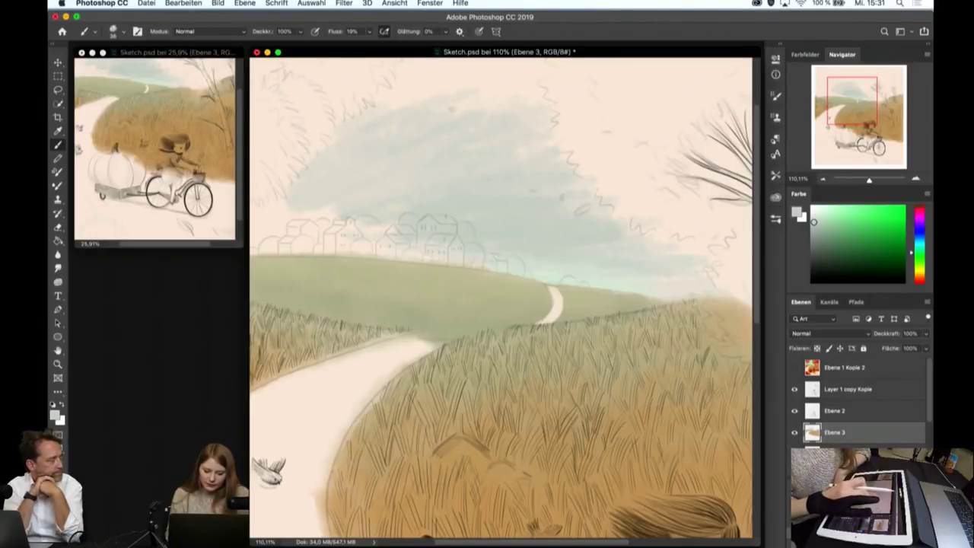
scroll(540, 168, "down", 3)
- Draw three thin tall grass stalks at the left edge of the picture
scroll(539, 168, "up", 3)
scroll(446, 268, "up", 2)
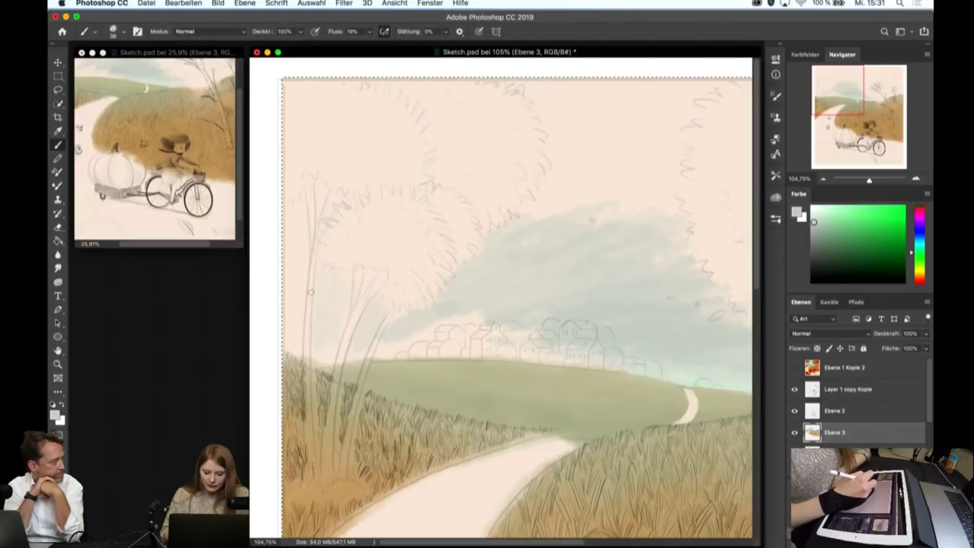
left_click_drag(298, 326, 288, 233)
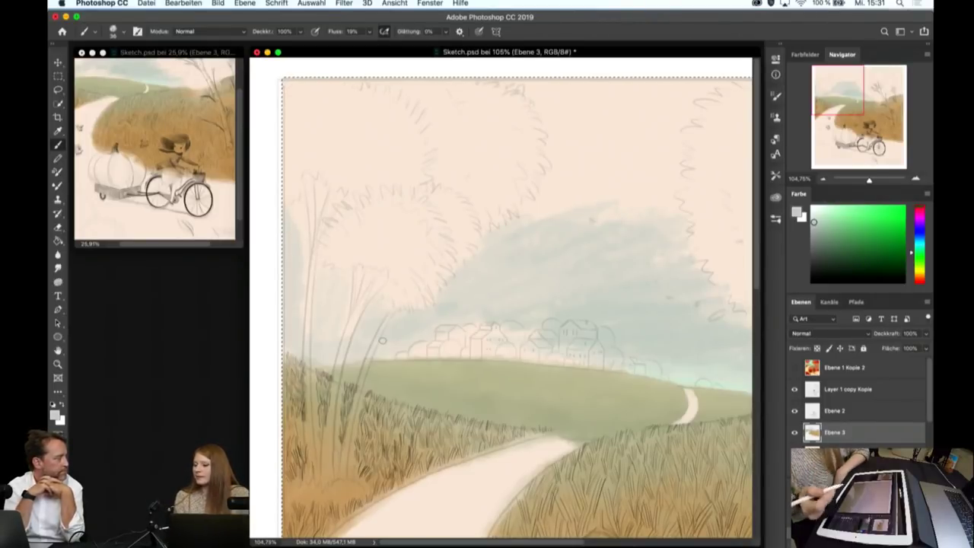
left_click_drag(343, 350, 386, 315)
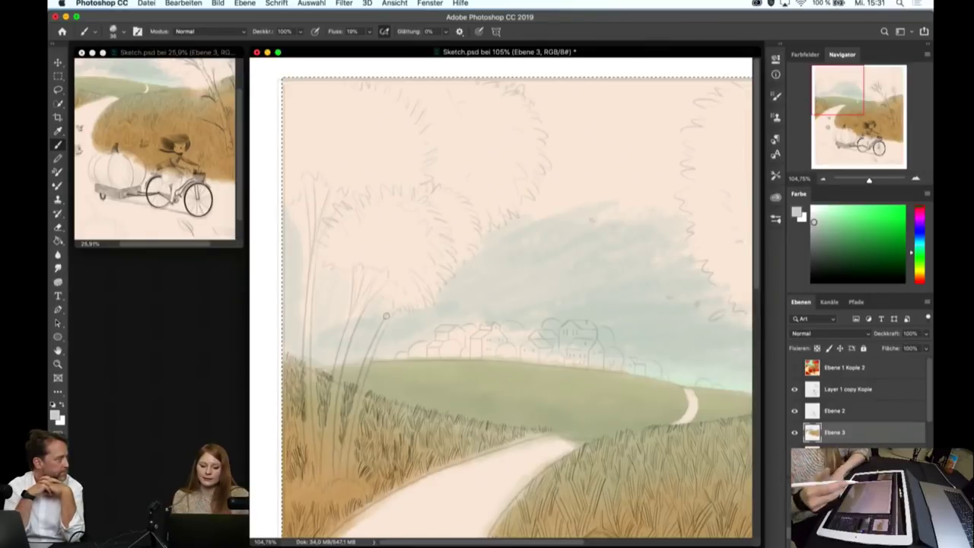
mouse_move(304, 289)
left_mouse_down()
mouse_move(301, 208)
mouse_move(288, 200)
left_mouse_up()
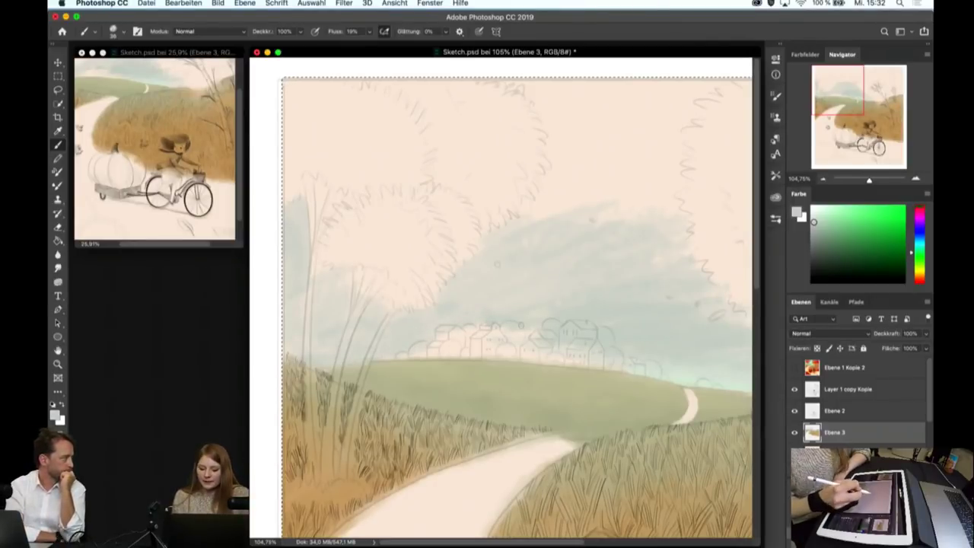
- Spread the blue-grey sky paint upward and darken the upper part of the cloud
mouse_move(499, 243)
left_mouse_down()
mouse_move(583, 205)
mouse_move(586, 194)
mouse_move(653, 213)
mouse_move(663, 206)
left_mouse_up()
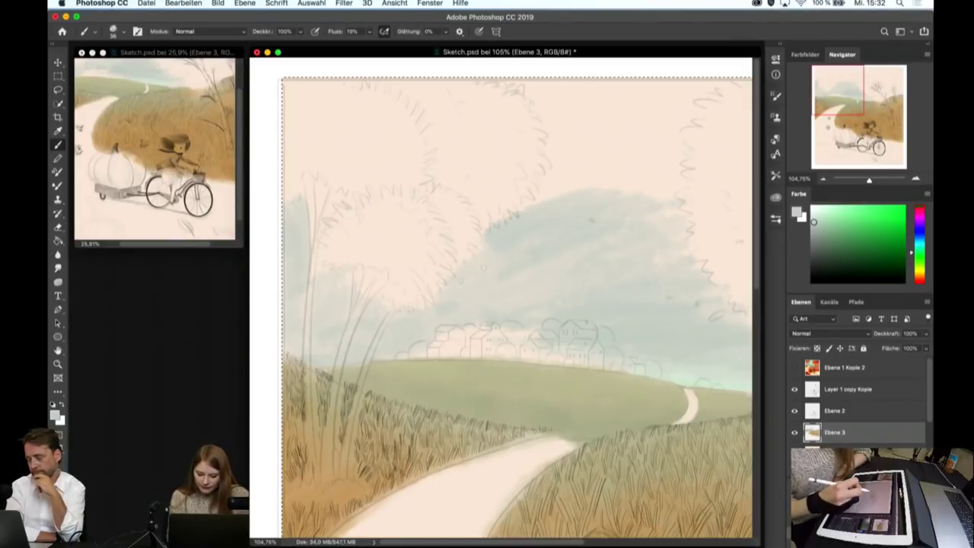
mouse_move(455, 268)
left_mouse_down()
mouse_move(480, 236)
mouse_move(594, 189)
mouse_move(670, 211)
left_mouse_up()
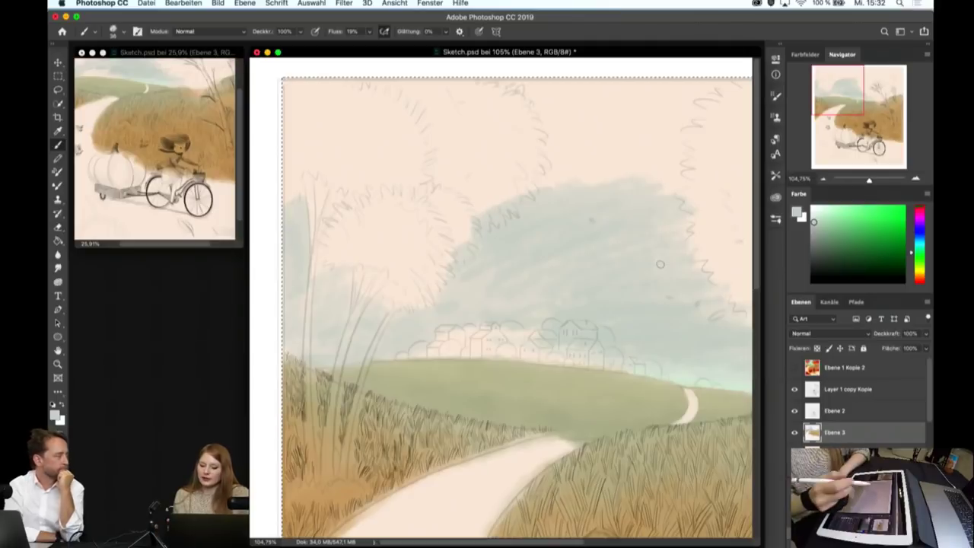
mouse_move(550, 189)
left_mouse_down()
mouse_move(641, 172)
mouse_move(526, 183)
left_mouse_up()
mouse_move(644, 180)
left_mouse_down()
mouse_move(686, 190)
mouse_move(635, 149)
mouse_move(639, 141)
mouse_move(539, 167)
left_mouse_up()
left_click_drag(624, 127, 546, 152)
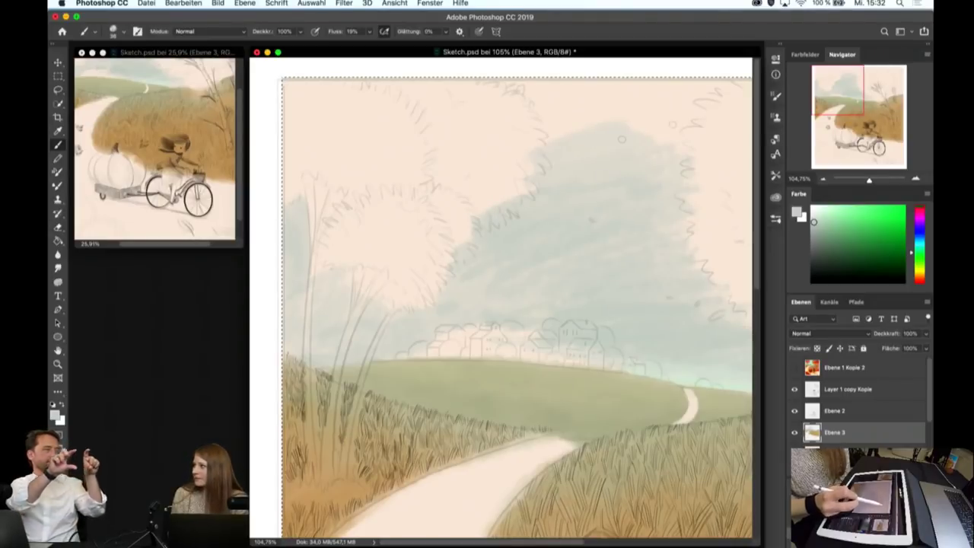
- Push the cloud toward the upper right and carry the blue wash along the canvas top
mouse_move(621, 140)
left_mouse_down()
mouse_move(664, 112)
mouse_move(542, 119)
left_mouse_up()
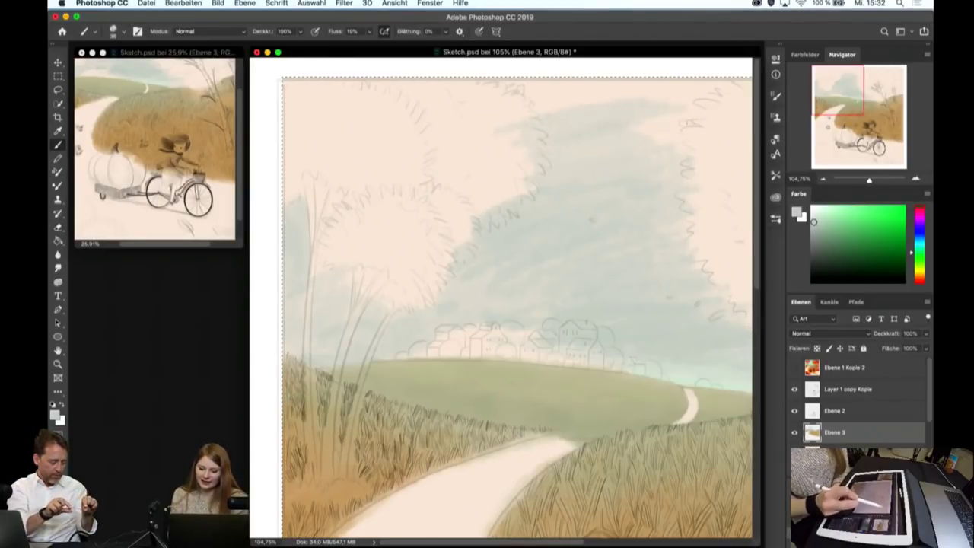
left_click_drag(715, 140, 653, 137)
left_click_drag(704, 114, 630, 137)
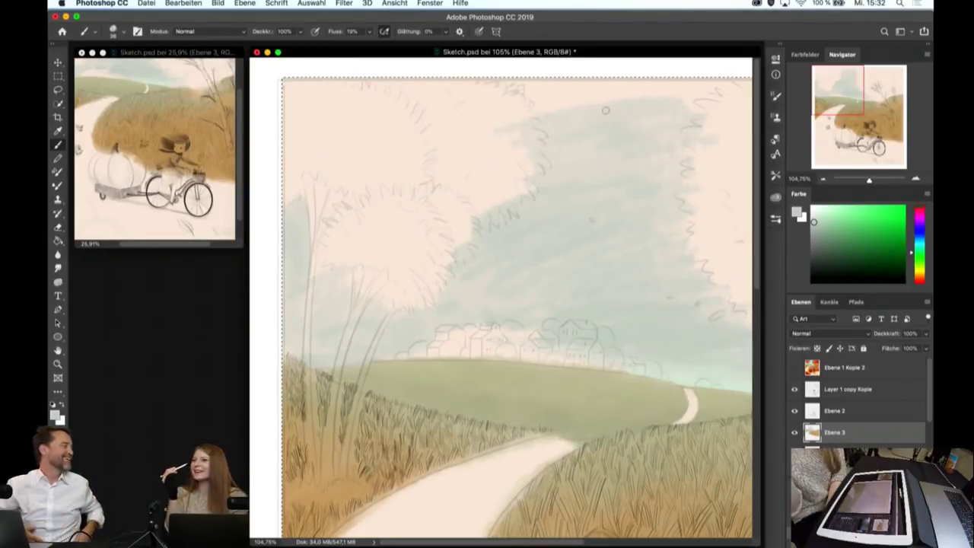
left_click_drag(694, 90, 507, 87)
left_click_drag(577, 84, 478, 86)
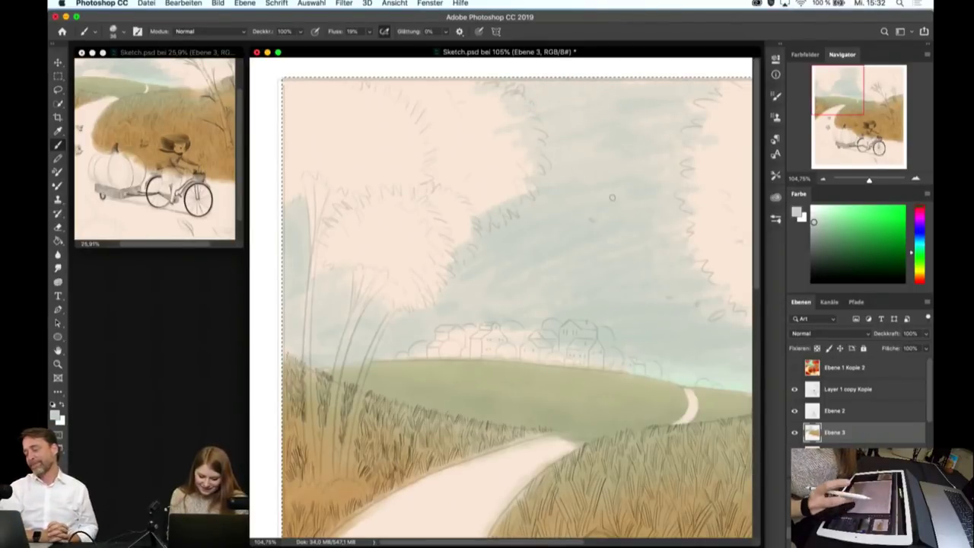
- Extend the blue-grey sky wash toward and behind the right-hand birch tree
scroll(612, 198, "down", 3)
scroll(591, 306, "up", 5)
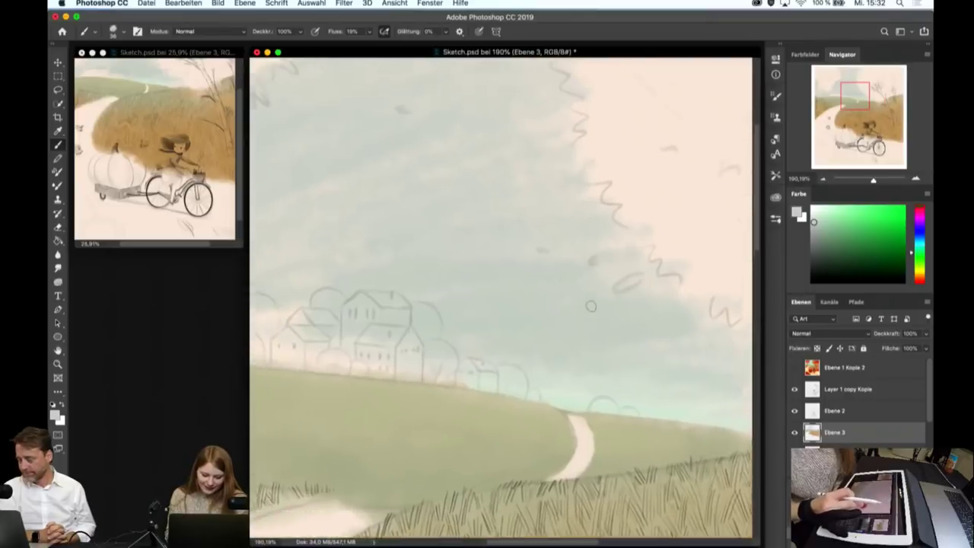
scroll(590, 306, "left", 3)
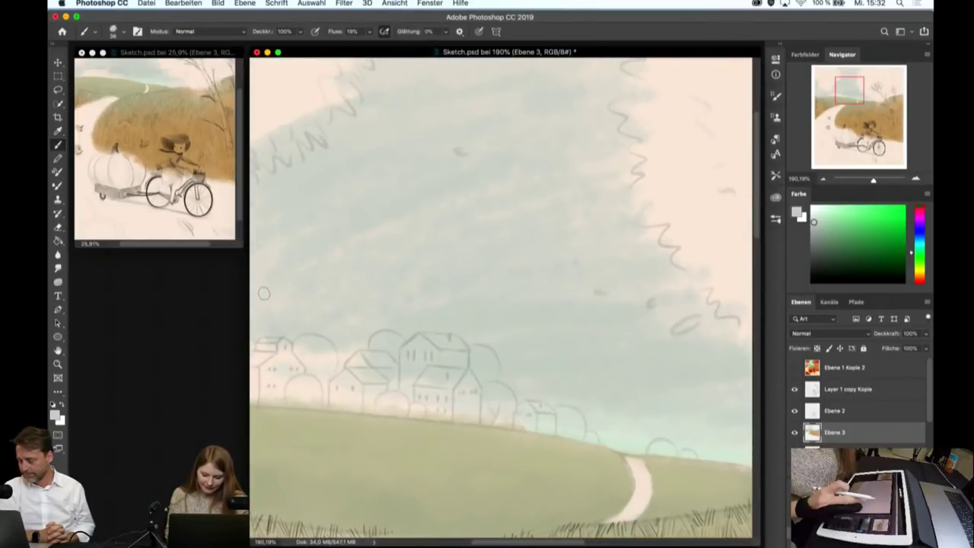
scroll(263, 293, "down", 2)
scroll(381, 320, "right", 3)
scroll(514, 340, "right", 5)
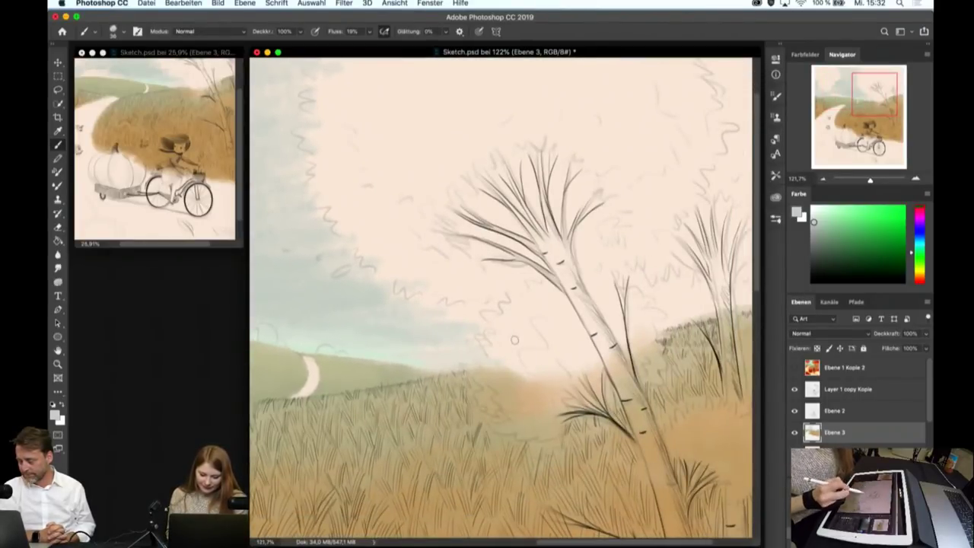
left_click_drag(487, 310, 398, 297)
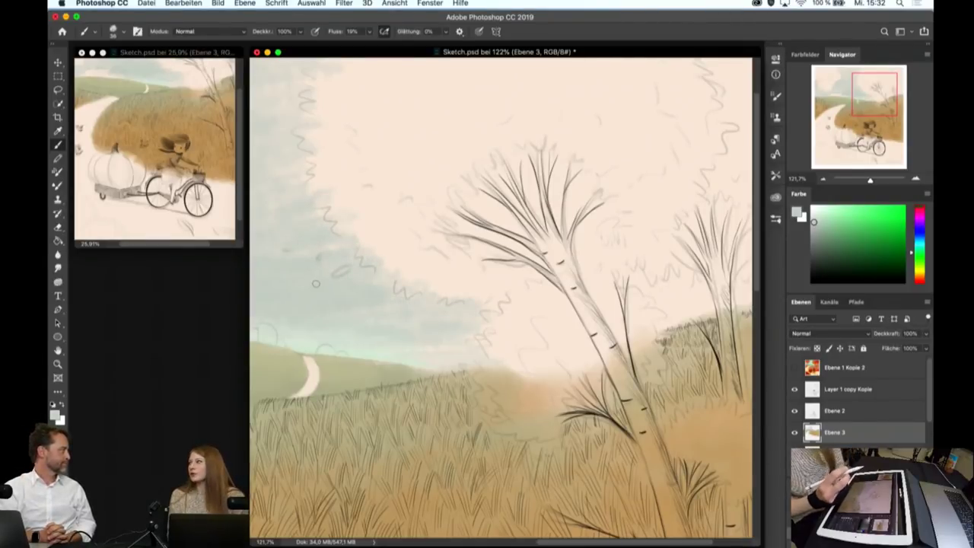
mouse_move(704, 305)
left_mouse_down()
mouse_move(658, 324)
mouse_move(620, 274)
mouse_move(645, 272)
left_mouse_up()
- Fill more sky just left of the birch and soften the wash's edge with faint blue-grey
key("ctrl+0")
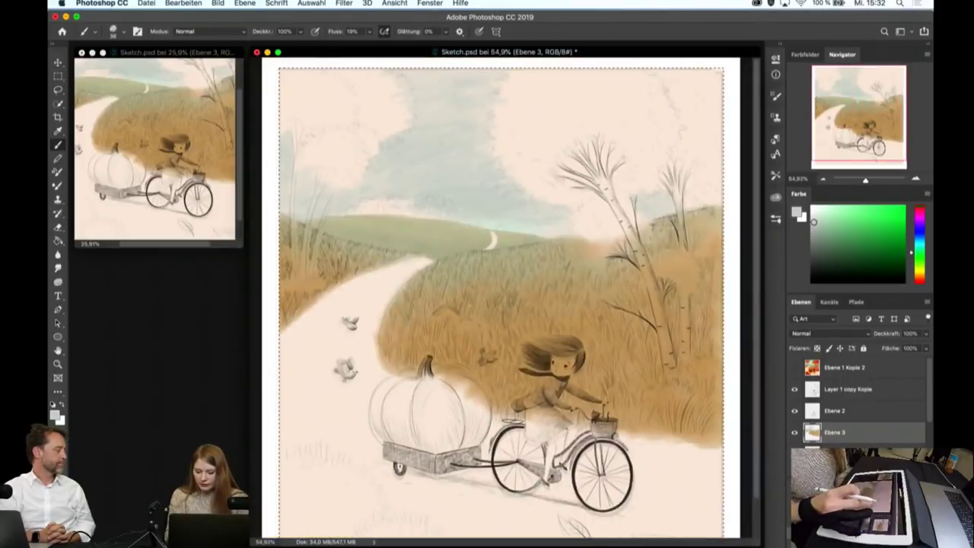
scroll(638, 268, "up", 3)
scroll(638, 268, "up", 3)
scroll(638, 268, "up", 2)
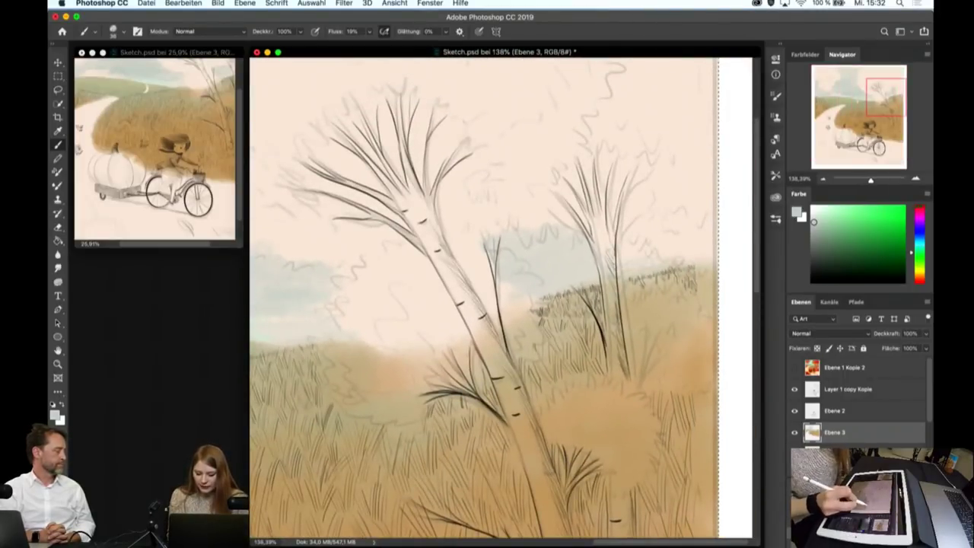
left_click_drag(638, 253, 602, 251)
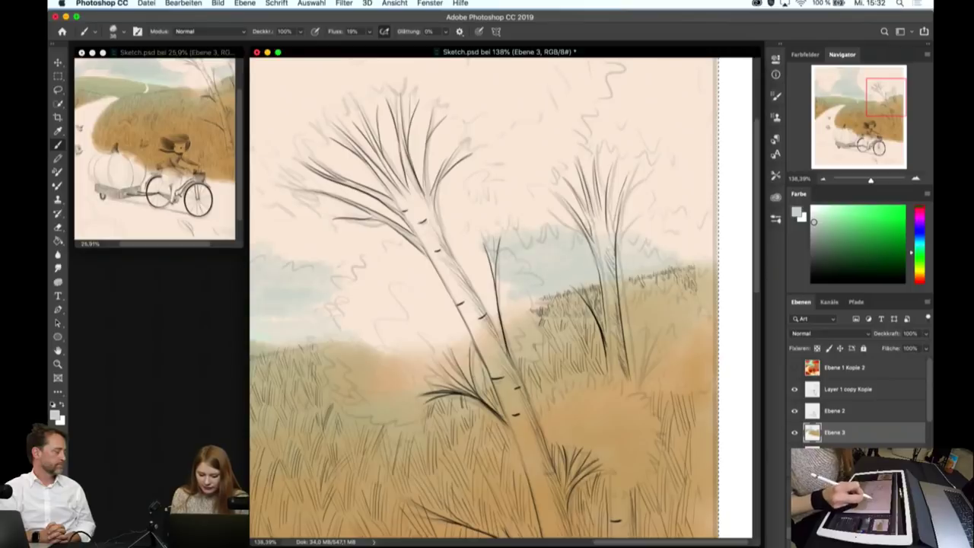
scroll(546, 216, "down", 2)
scroll(545, 215, "left", 10)
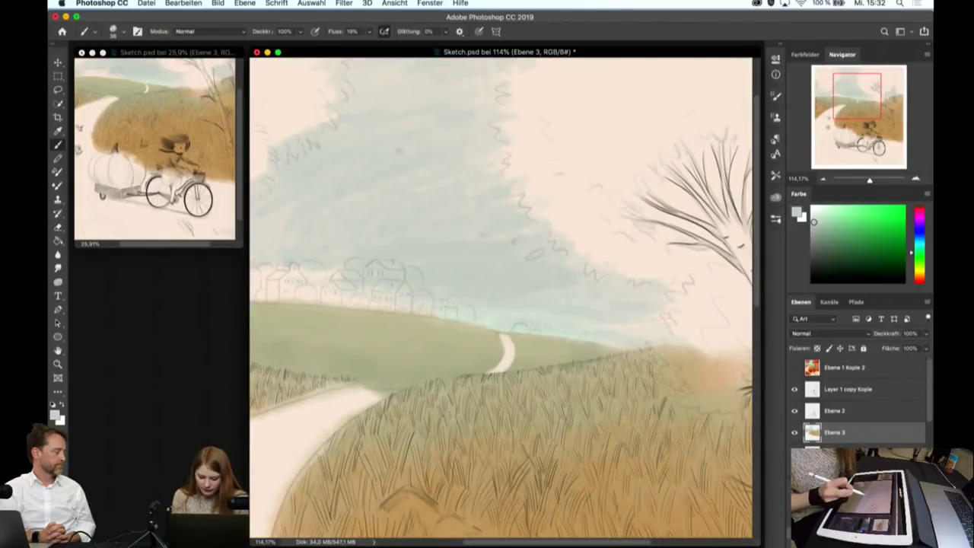
left_click_drag(655, 317, 670, 294)
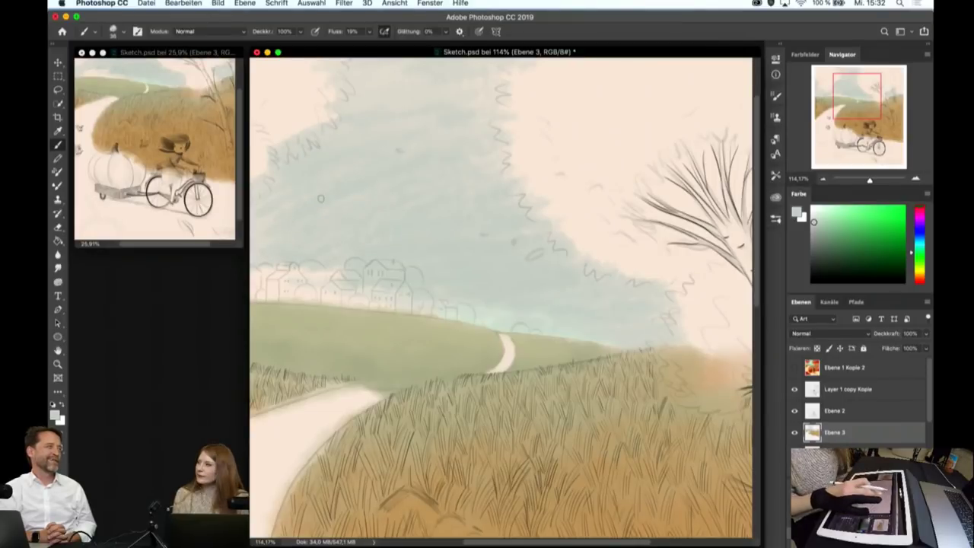
scroll(320, 199, "up", 3)
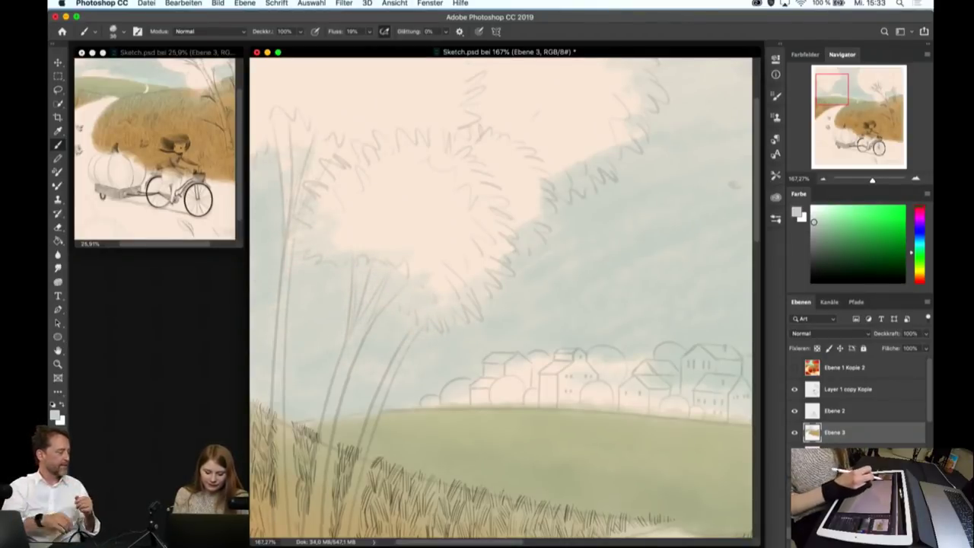
- Fit the whole illustration into the small second Sketch.psd window with Ctrl+0
scroll(385, 245, "down", 3)
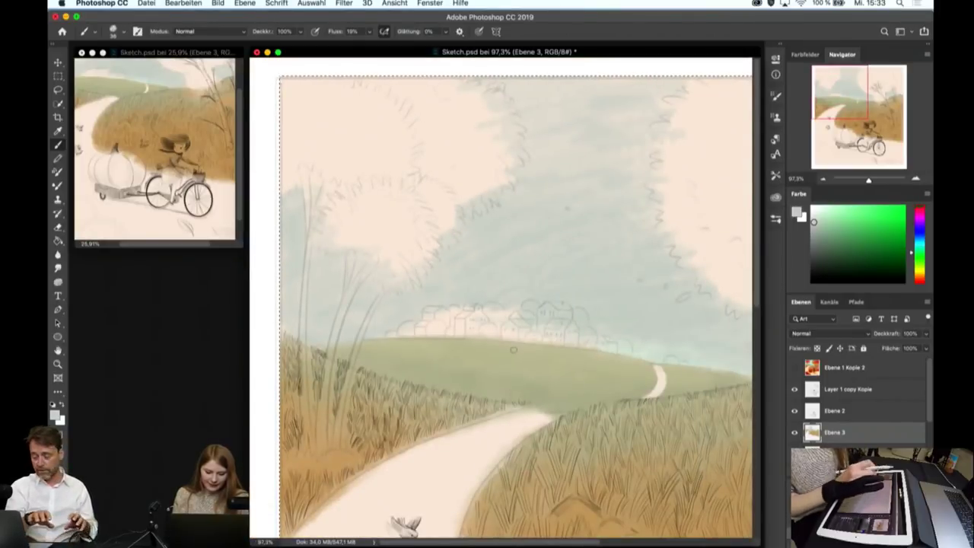
key("ctrl+Tab")
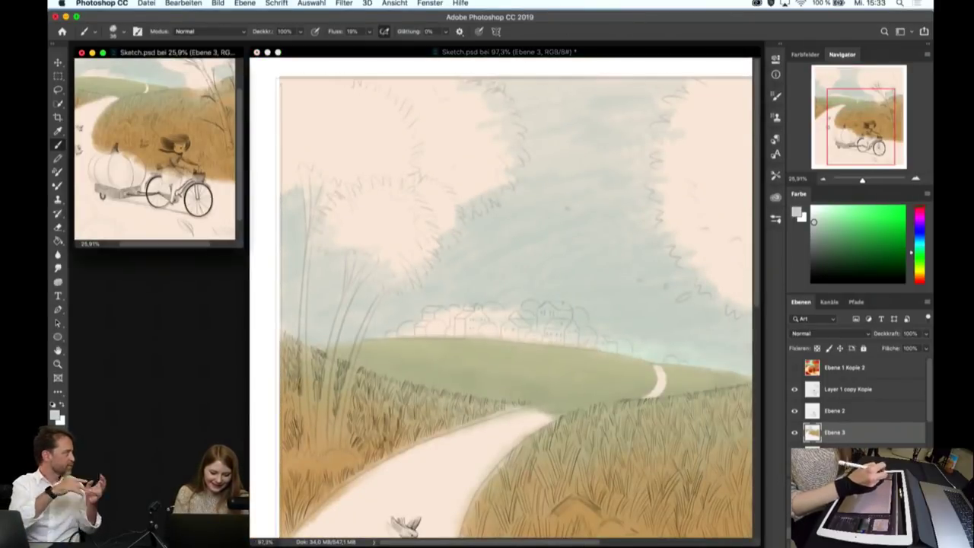
key("ctrl+0")
key("ctrl+Tab")
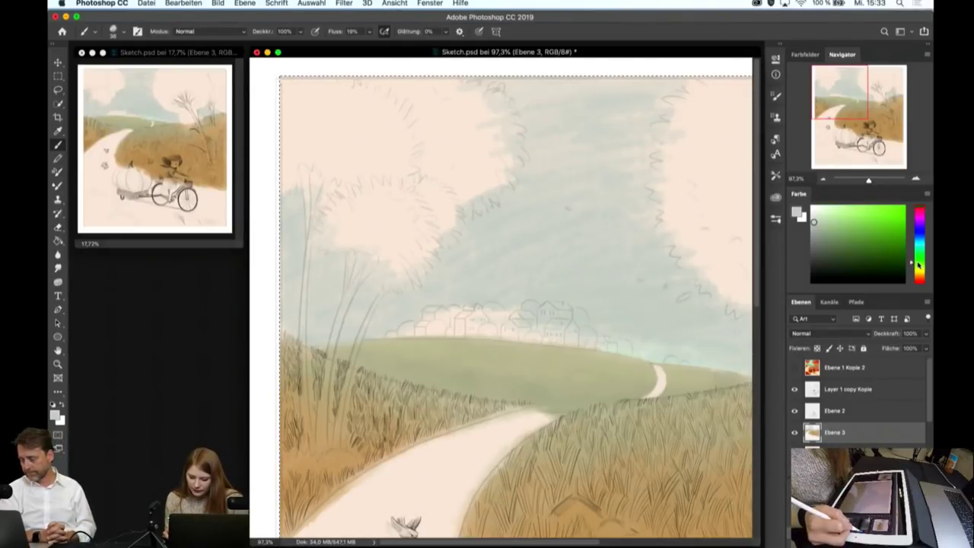
- Sample the mint green from the reference sky, then hide 'Ebene 1 Kopie 2' again
left_click(794, 369)
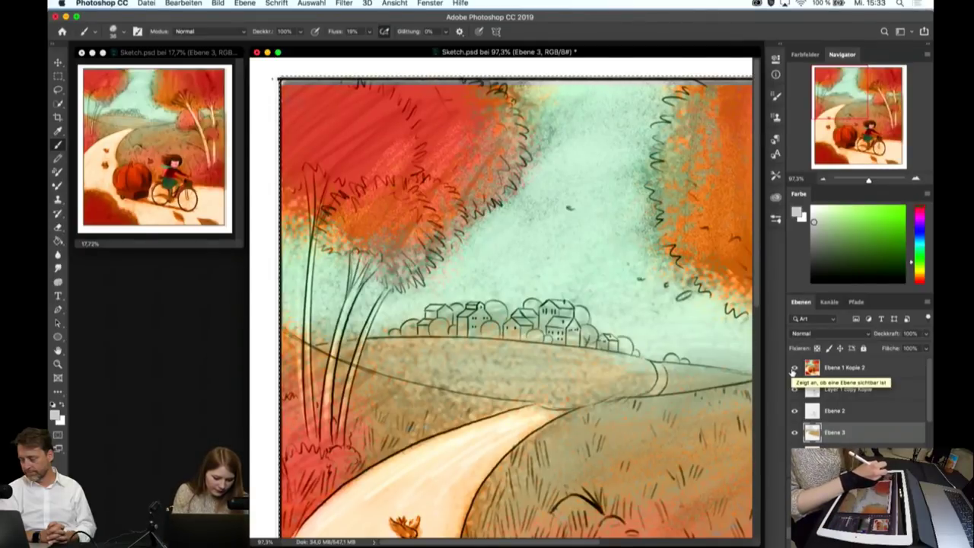
left_click(59, 132)
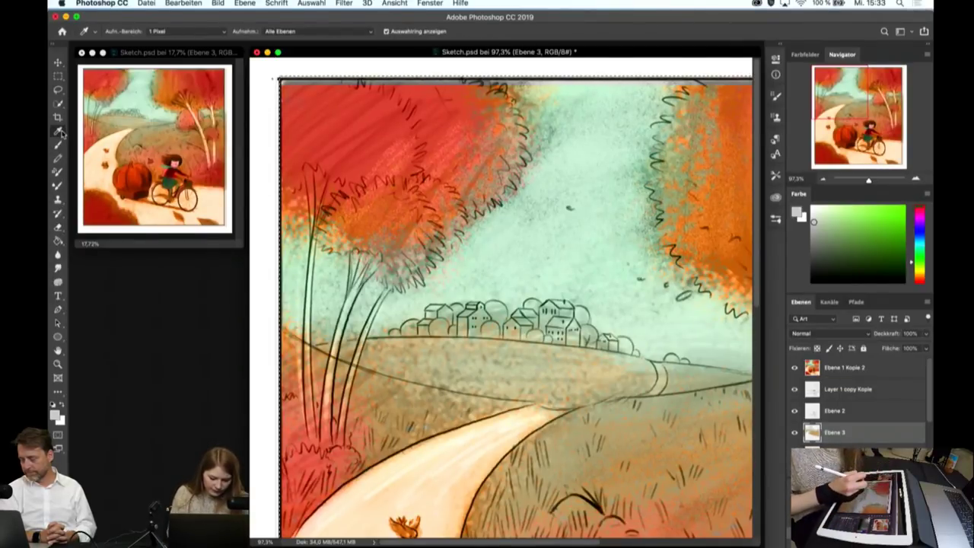
left_click(323, 325)
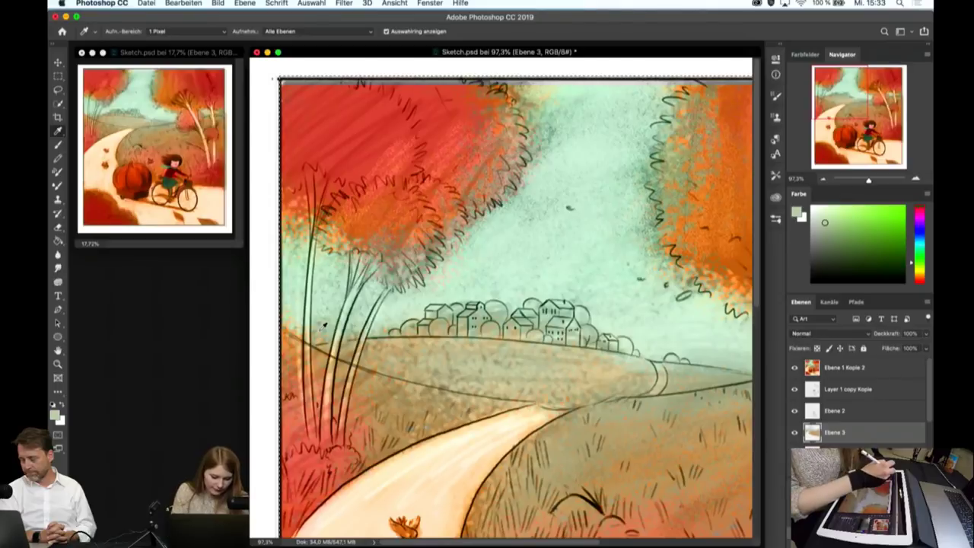
left_click(59, 146)
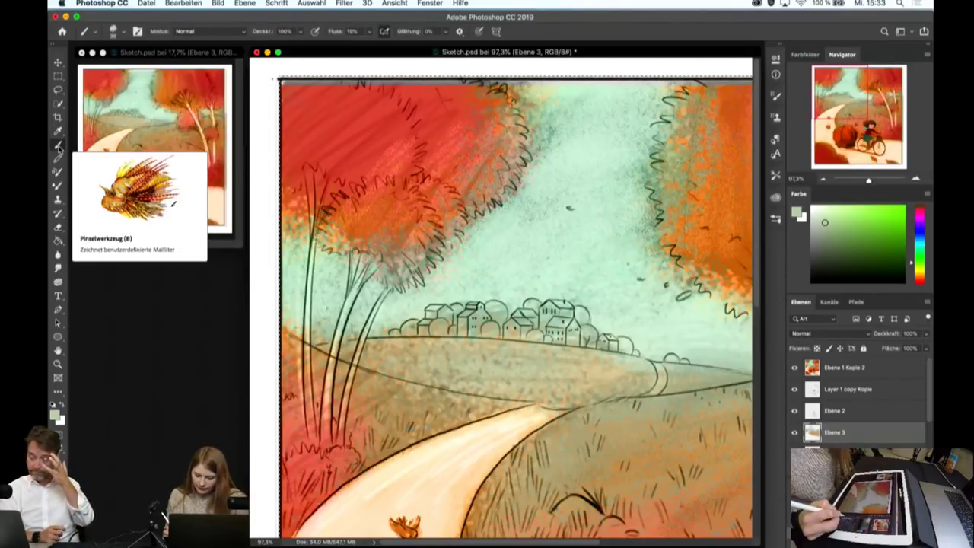
left_click(795, 368)
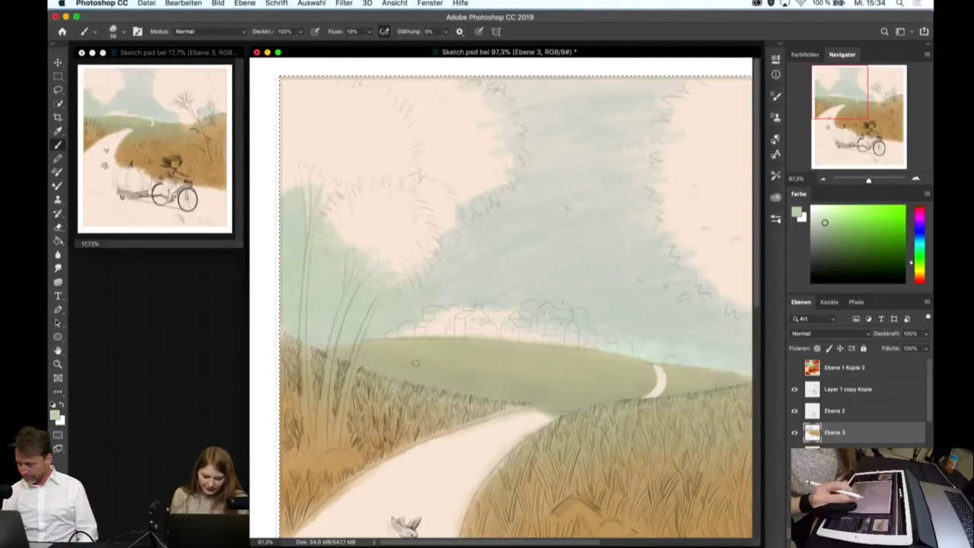
- Brush the sampled green over the upper-right sky behind the grasses, extending the wash upward
scroll(476, 282, "up", 3)
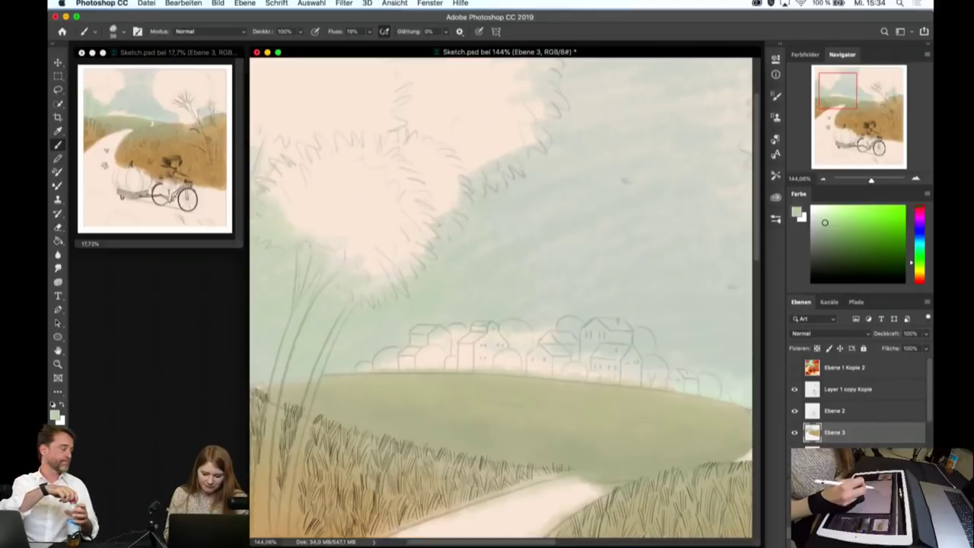
key("ctrl+0")
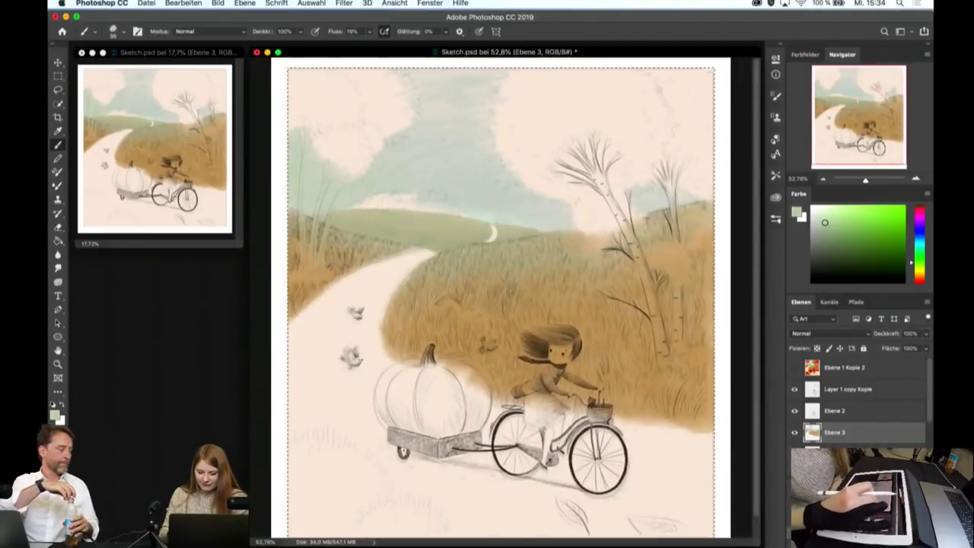
scroll(624, 198, "up", 3)
left_click_drag(609, 229, 365, 426)
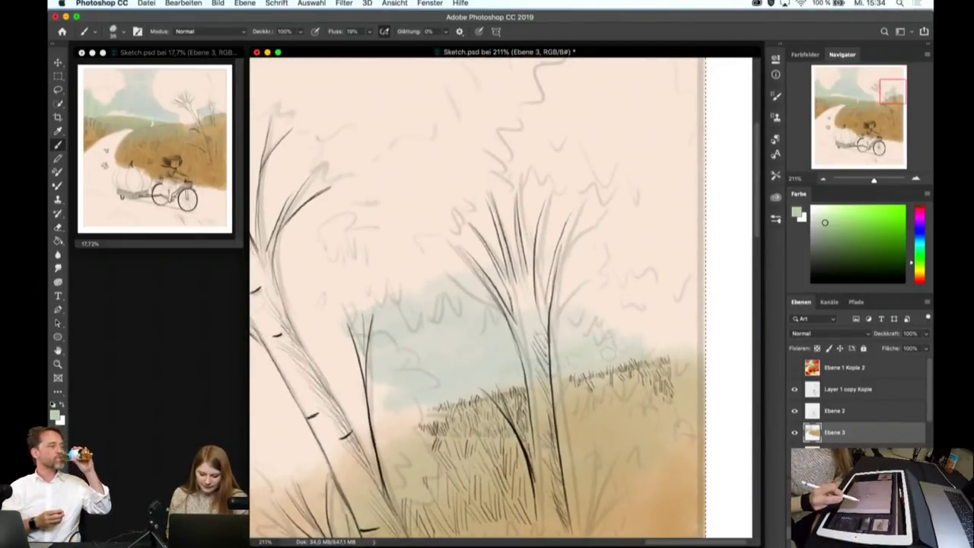
left_click_drag(548, 347, 404, 342)
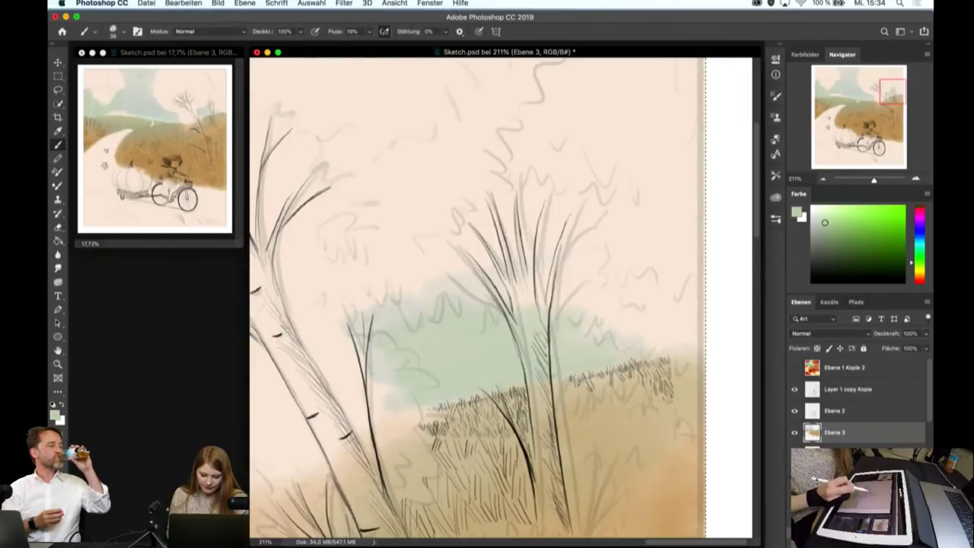
left_click_drag(456, 275, 347, 308)
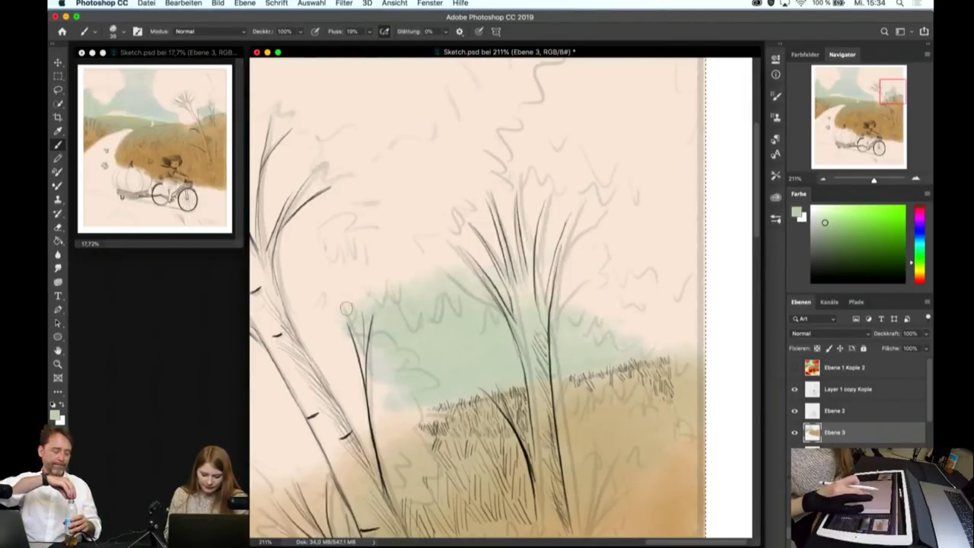
- Zoom out and back in to check the strengthened blue-green sky wash
scroll(346, 308, "down", 5)
scroll(533, 319, "up", 3)
scroll(553, 334, "up", 2)
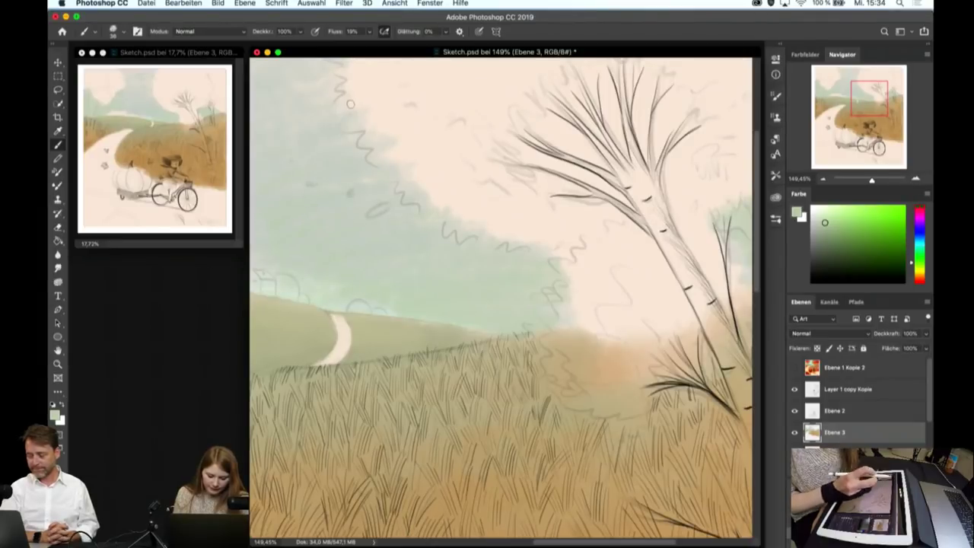
scroll(350, 103, "down", 3)
scroll(350, 103, "down", 3)
scroll(504, 282, "up", 4)
scroll(504, 282, "up", 2)
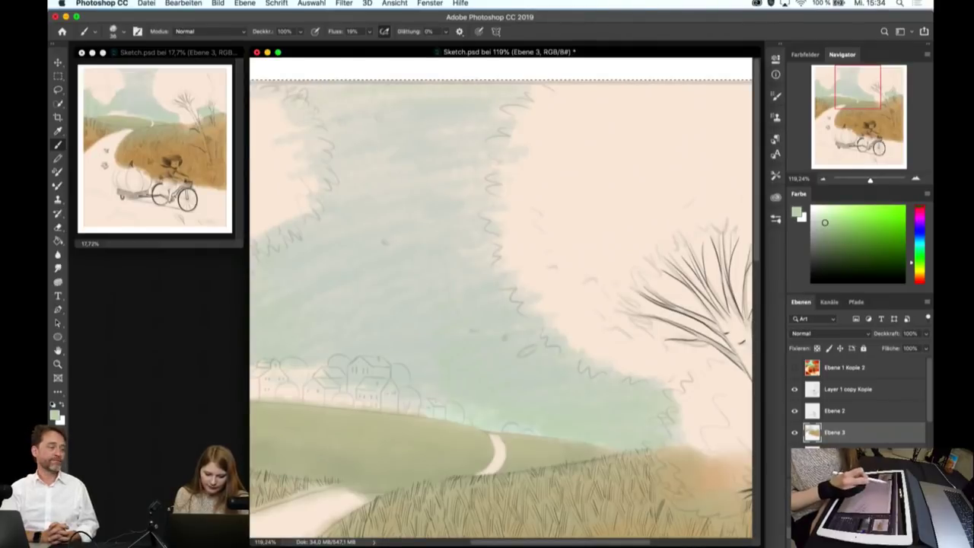
- Sample pale mint green from Ebene 1 Kopie 2's top sky as the brush colour, then hide that layer
left_click(795, 368)
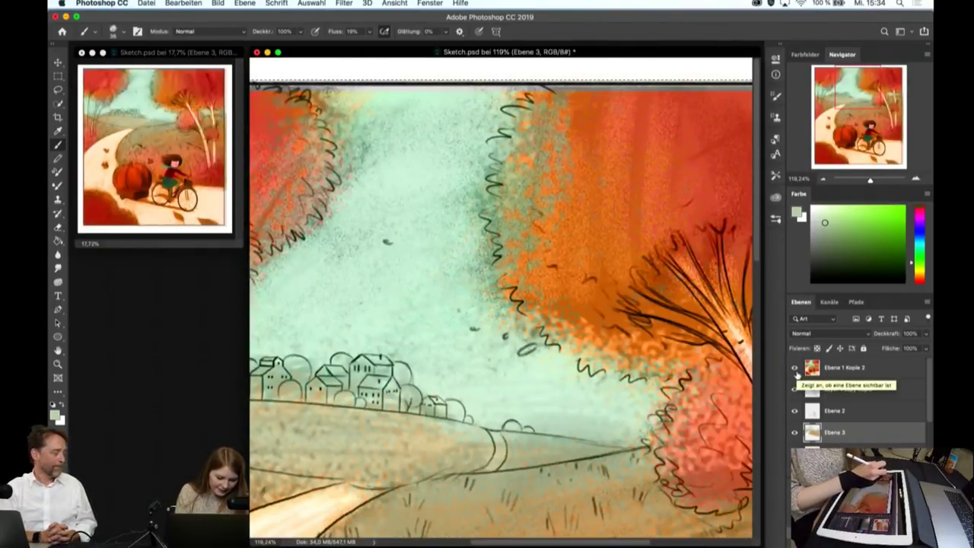
left_click(58, 131)
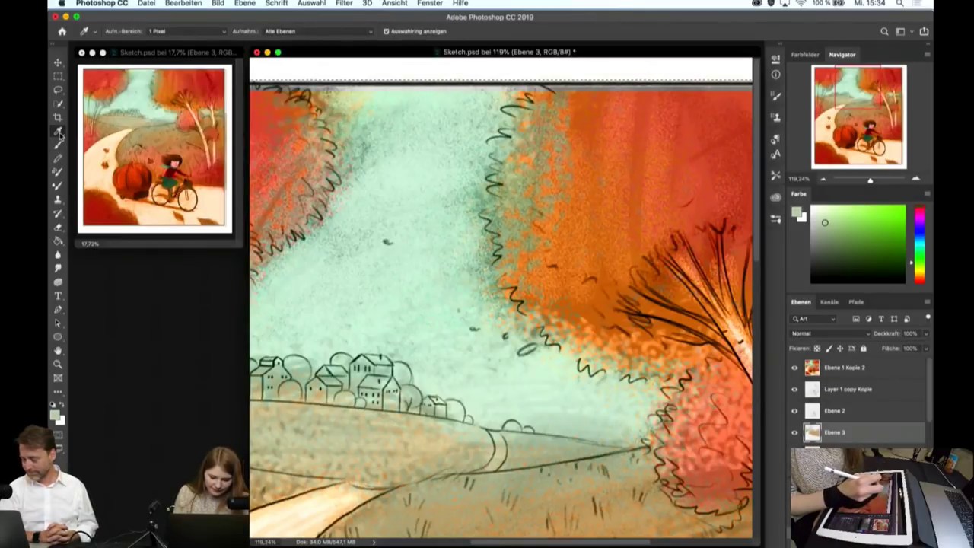
left_click_drag(404, 131, 424, 134)
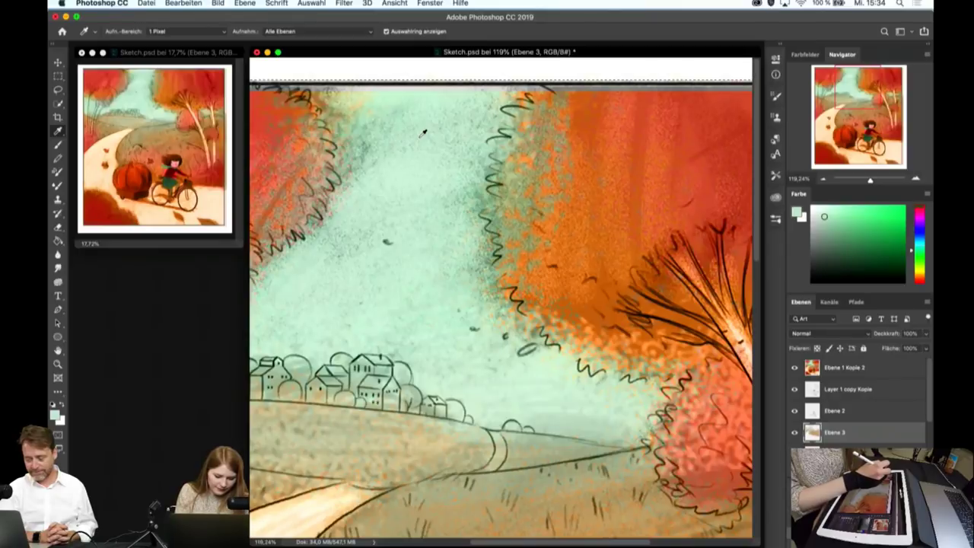
key("b")
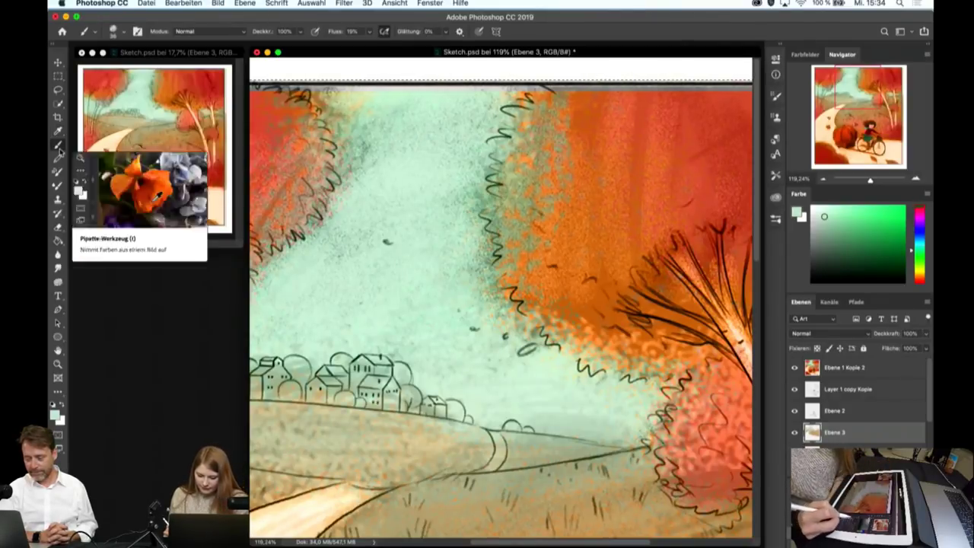
left_click(795, 368)
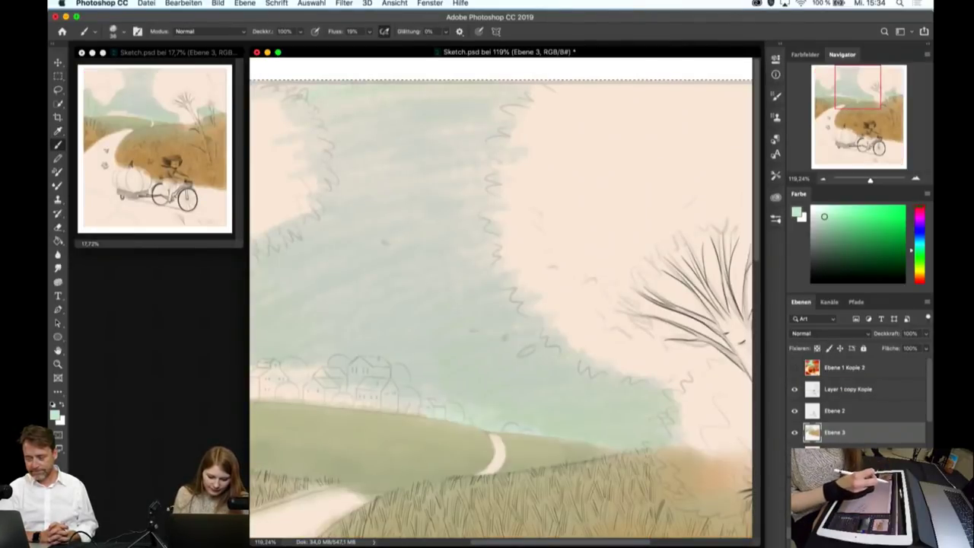
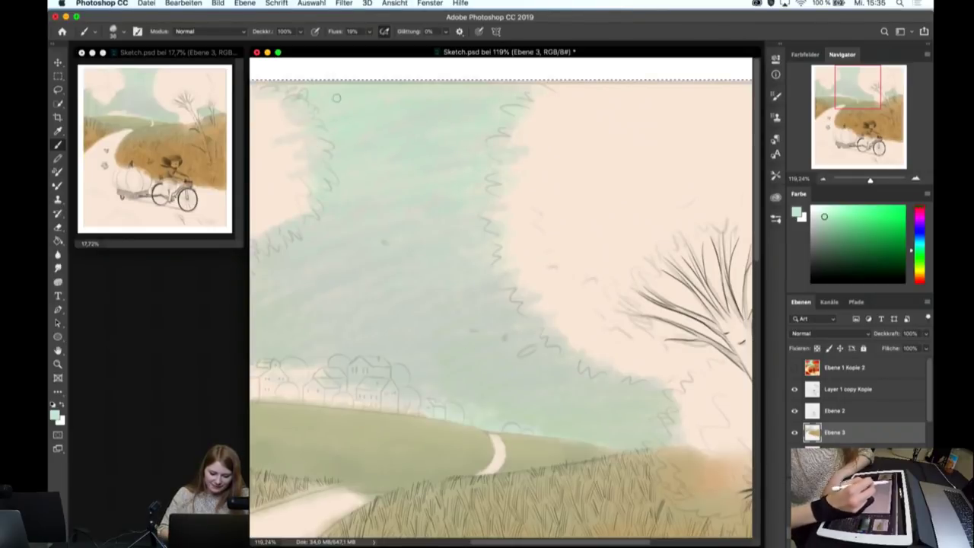
- Fit the illustration to the screen and briefly show the finished colour layer for comparison
key("super+0")
scroll(572, 266, "up", 3)
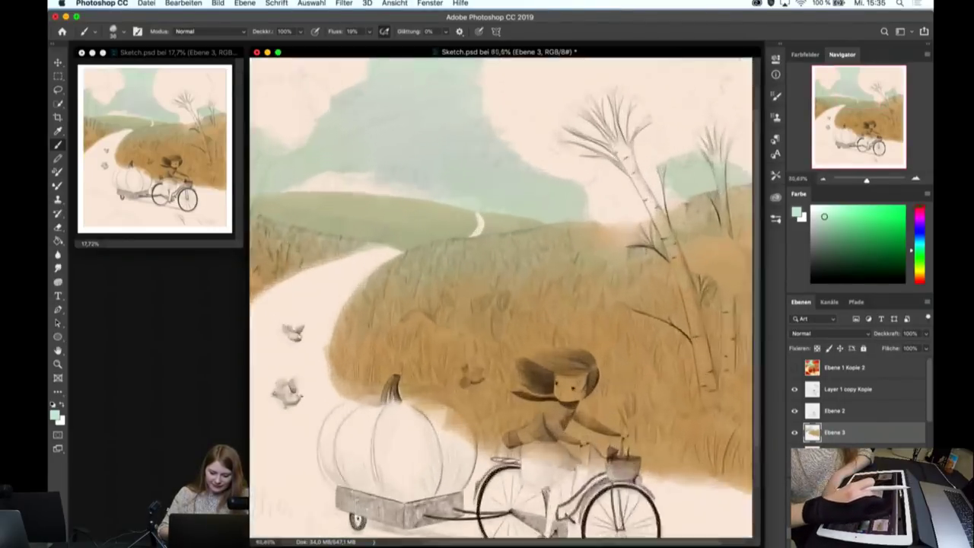
scroll(572, 266, "up", 2)
scroll(572, 266, "up", 1)
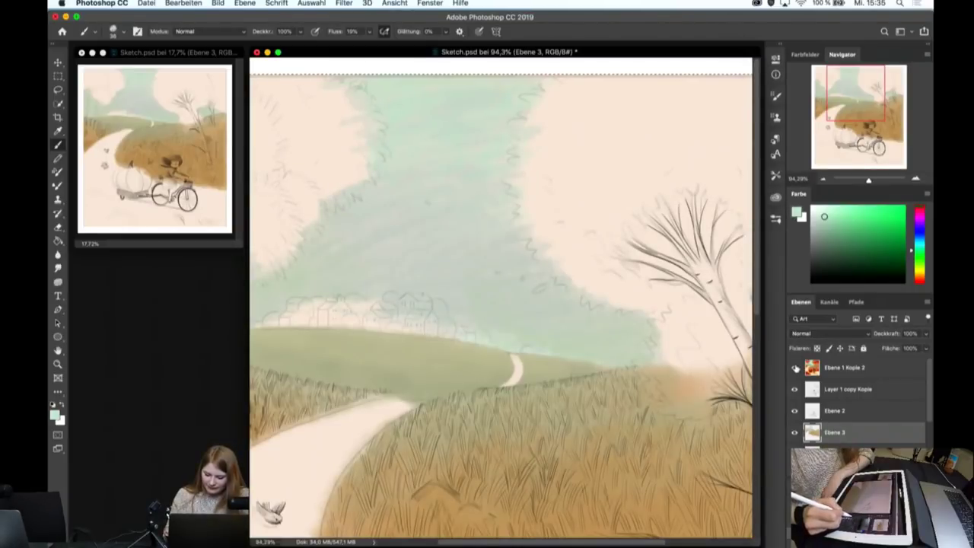
left_click(795, 368)
key("i")
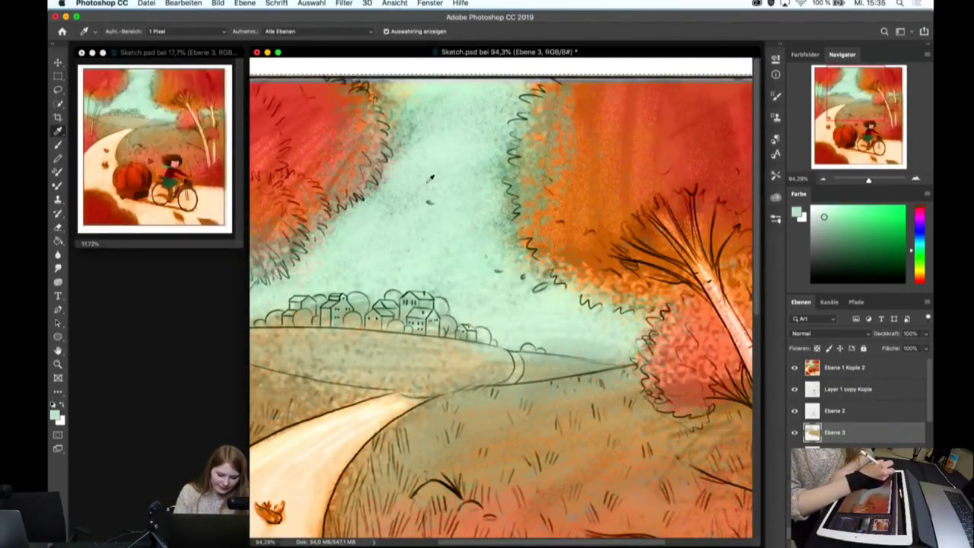
key("b")
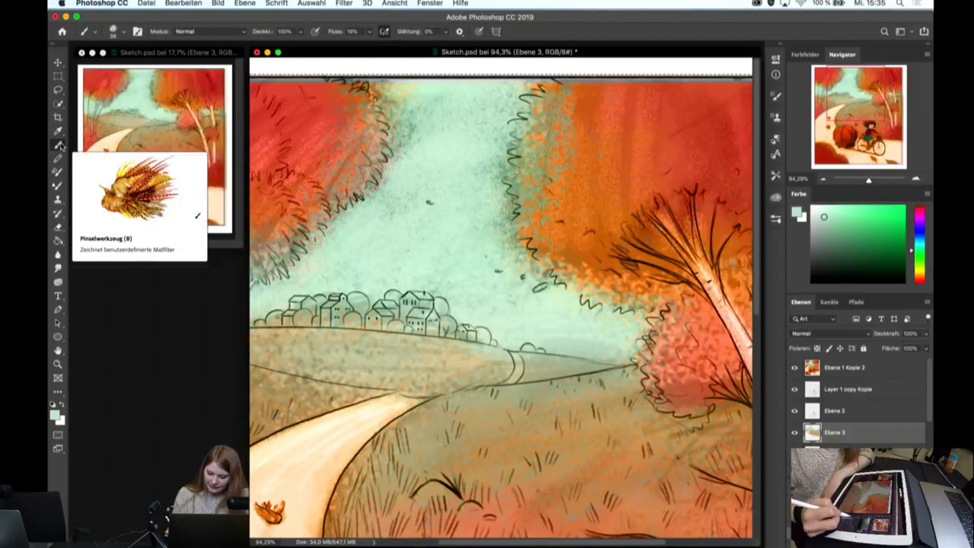
left_click(794, 367)
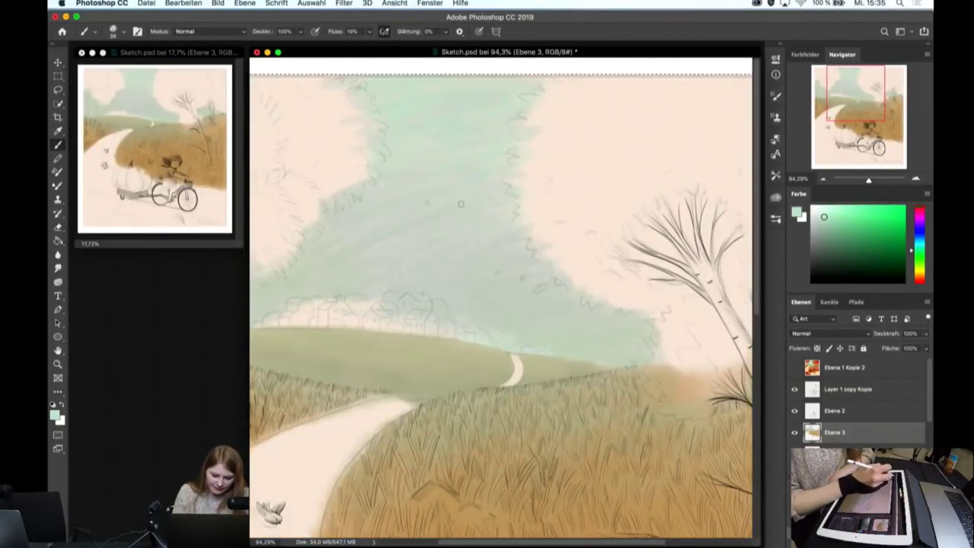
- Set the brush size to 87 and paint teal sky beside the birch trunk
left_click(112, 31)
type("87 Px")
key("Return")
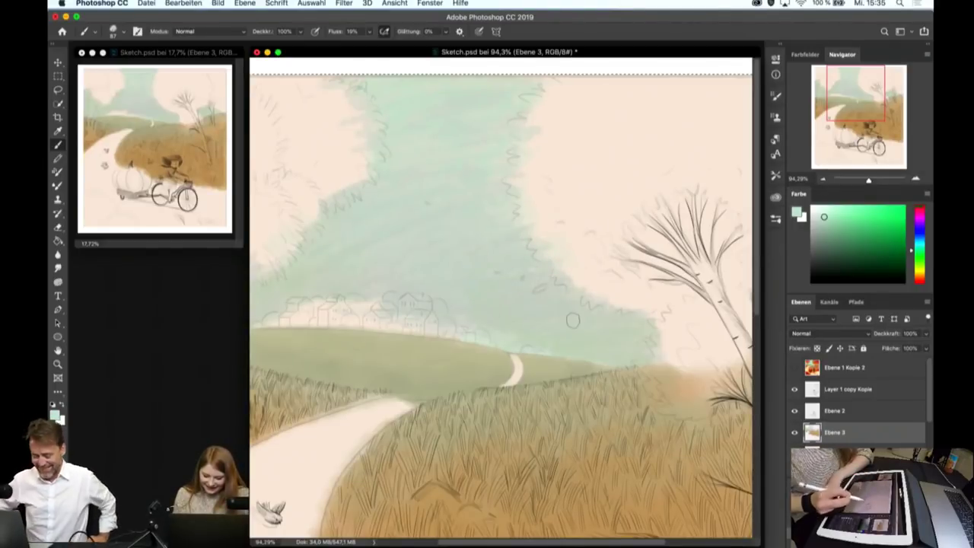
scroll(572, 320, "down", 5)
scroll(555, 233, "up", 5)
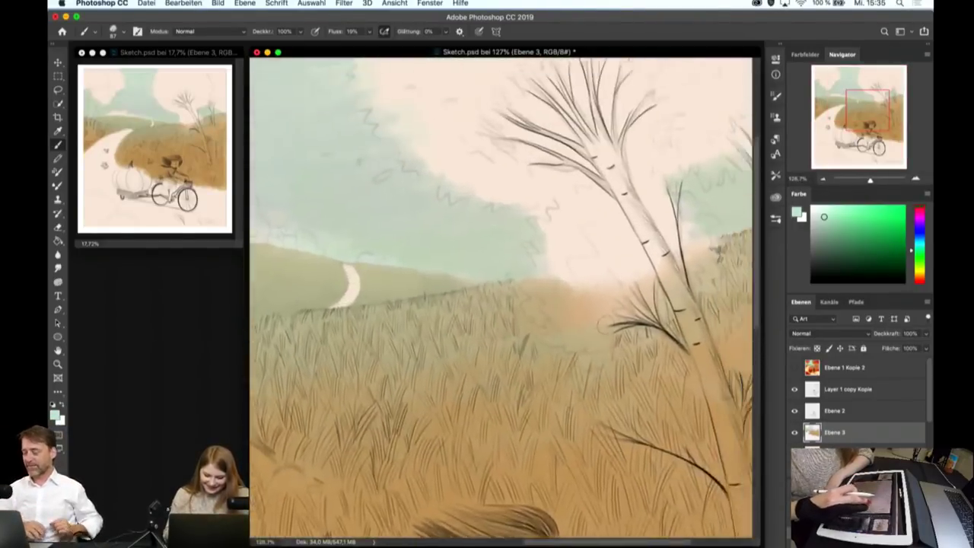
left_click_drag(468, 313, 494, 347)
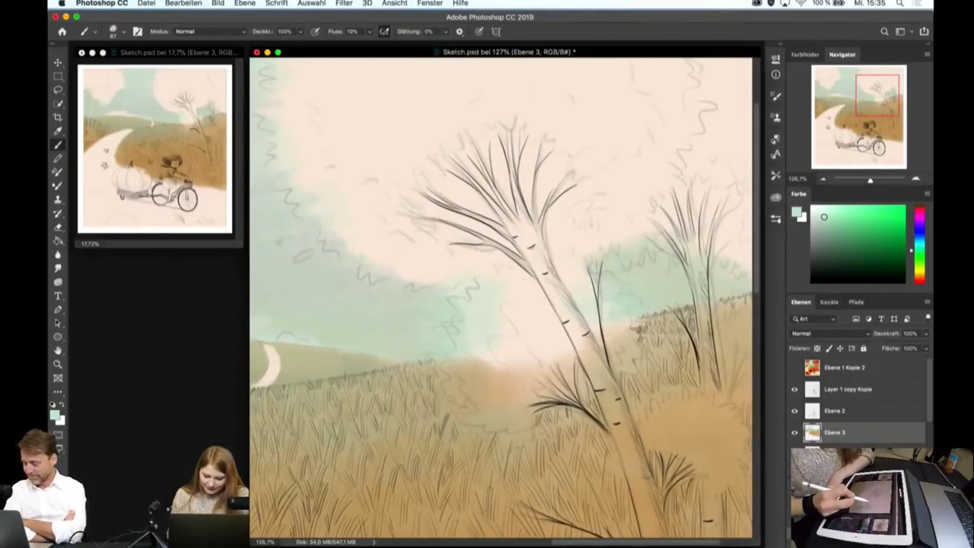
scroll(649, 228, "down", 5)
- Draw a small stroke in the sky above the village, then check the whole image in bird's-eye view
scroll(649, 228, "up", 3)
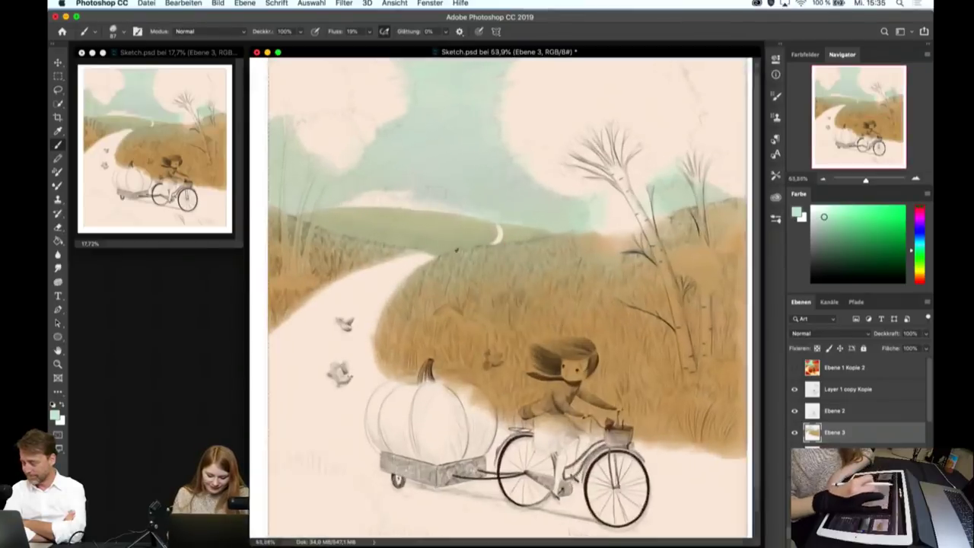
scroll(426, 190, "up", 4)
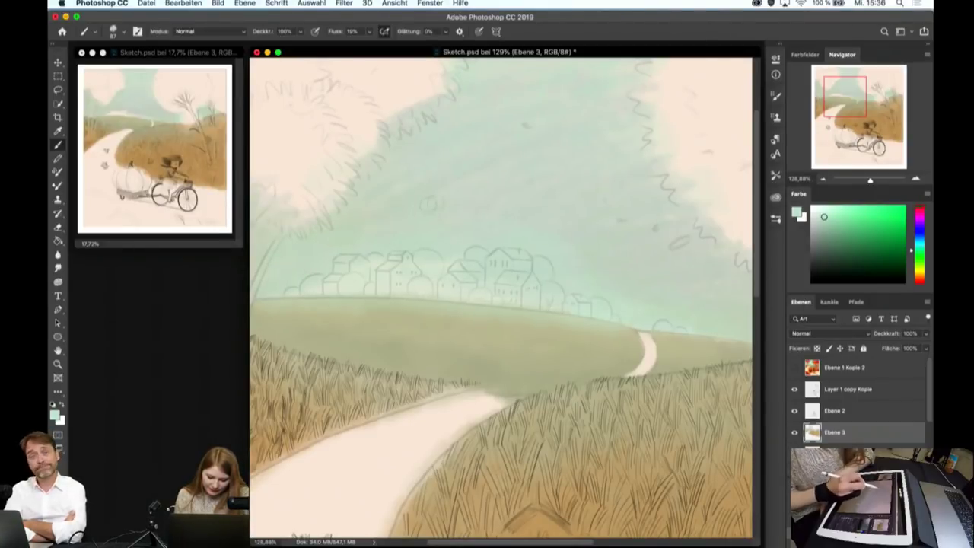
left_click_drag(302, 204, 321, 189)
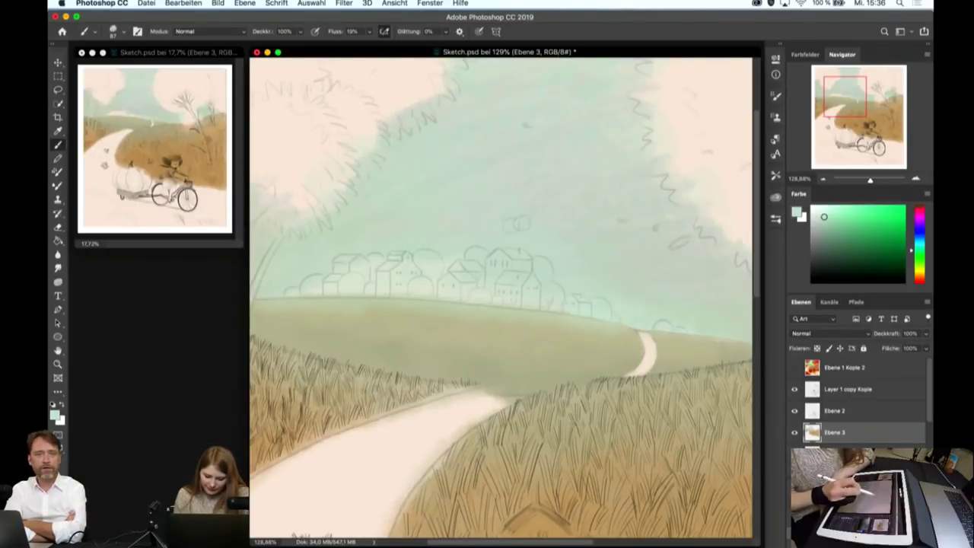
left_click_drag(553, 247, 491, 159)
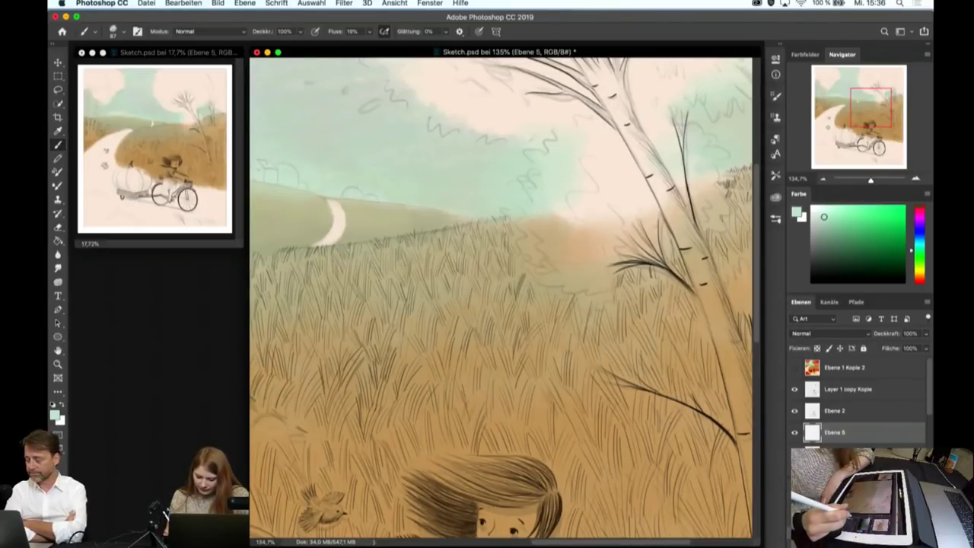
- Show the finished colour layer, zoom into the upper painting, and sample orange from the canopy
left_click(795, 367)
key("super+minus")
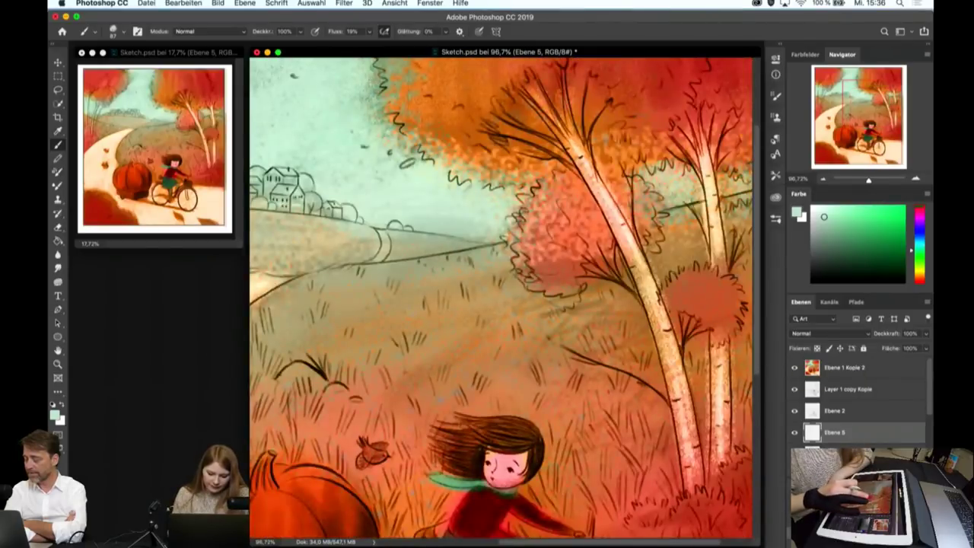
key("super+plus")
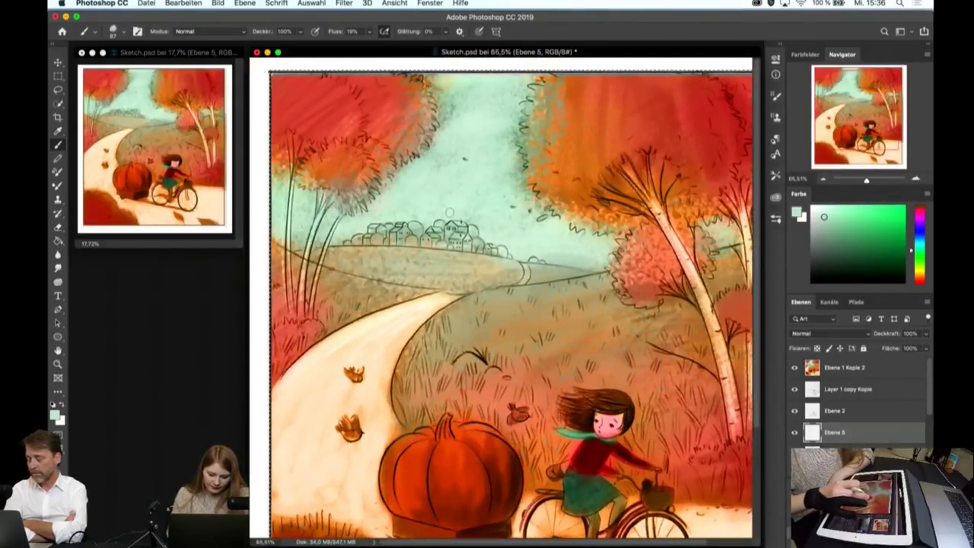
key("super+plus")
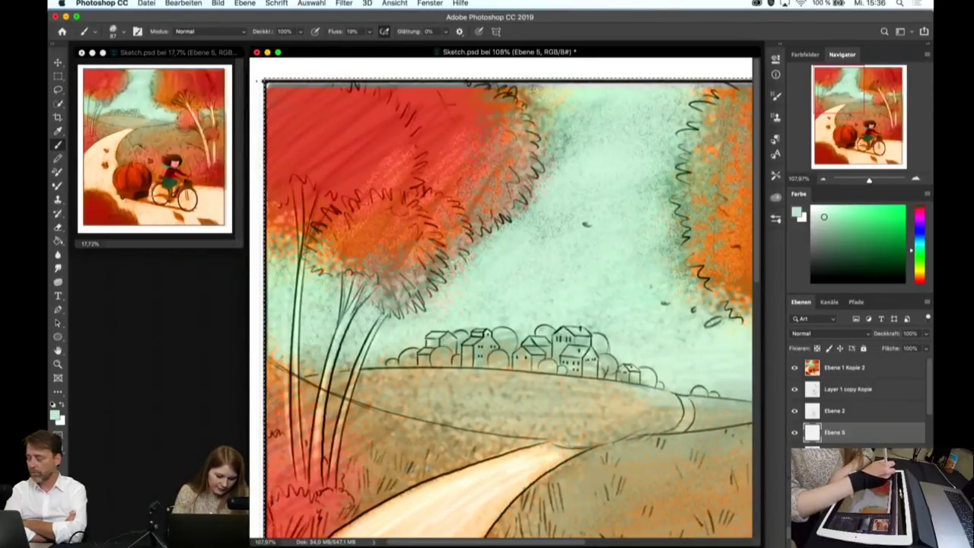
left_click(59, 132)
left_click_drag(515, 148, 509, 105)
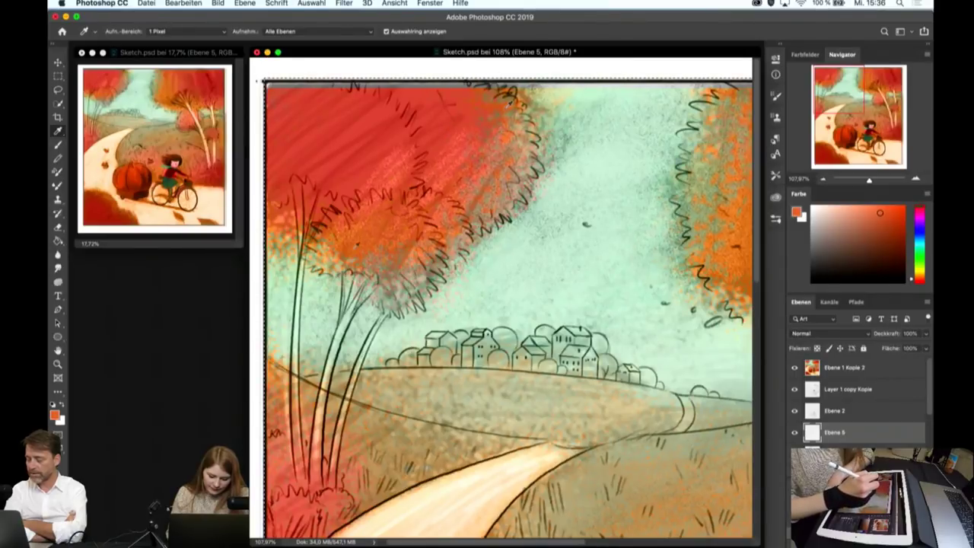
left_click_drag(356, 243, 359, 239)
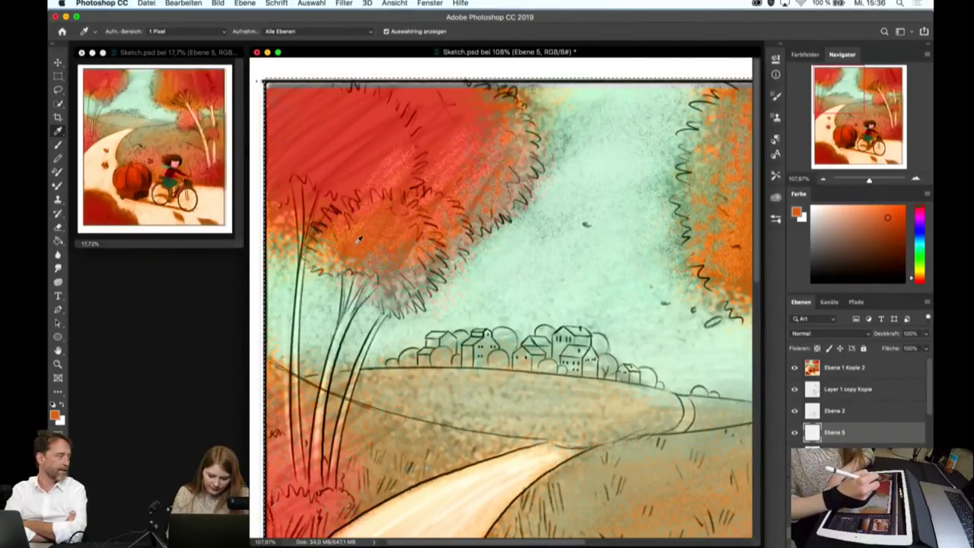
left_click_drag(354, 232, 354, 236)
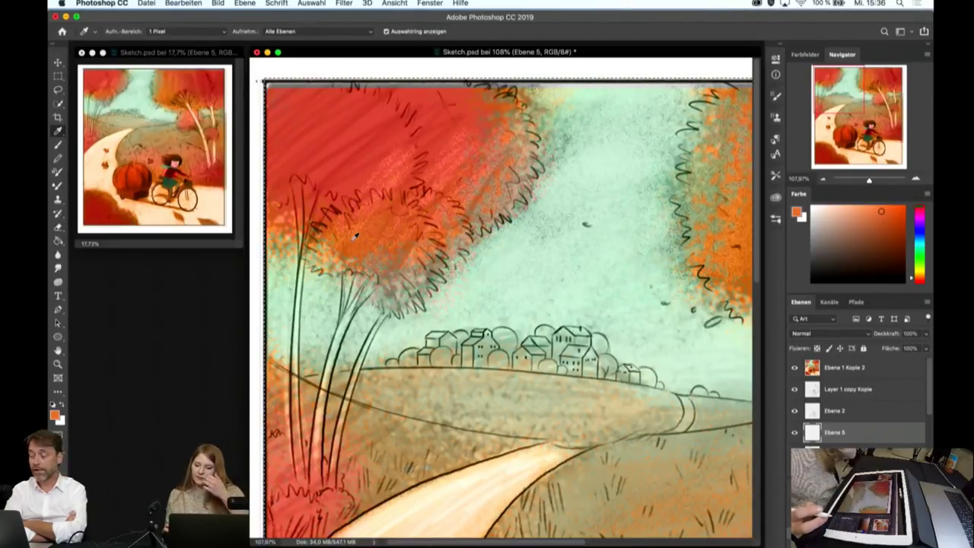
- Compare against the sketch, resample the left canopy's orange, hide the reference and return to the Brush
left_click(795, 369)
left_click(379, 156)
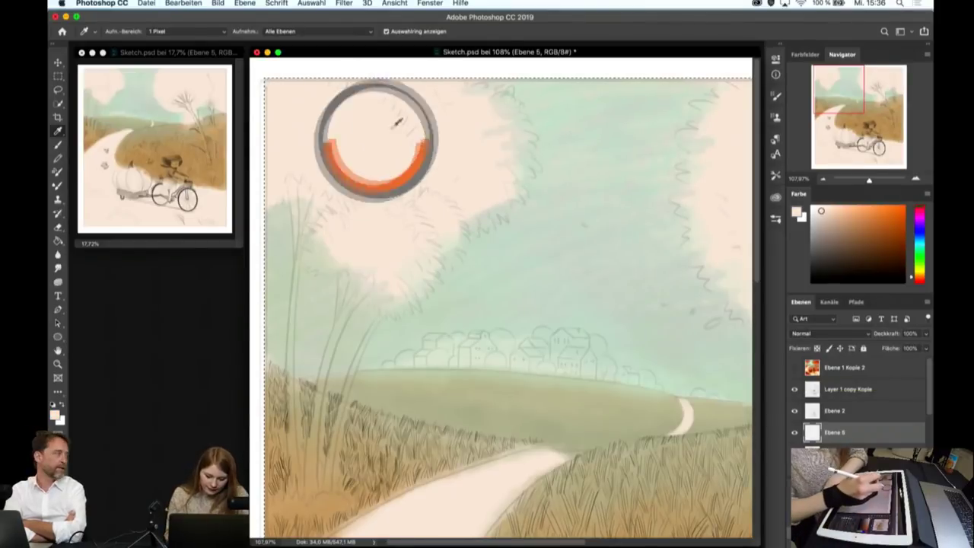
left_click(795, 367)
left_click(350, 225)
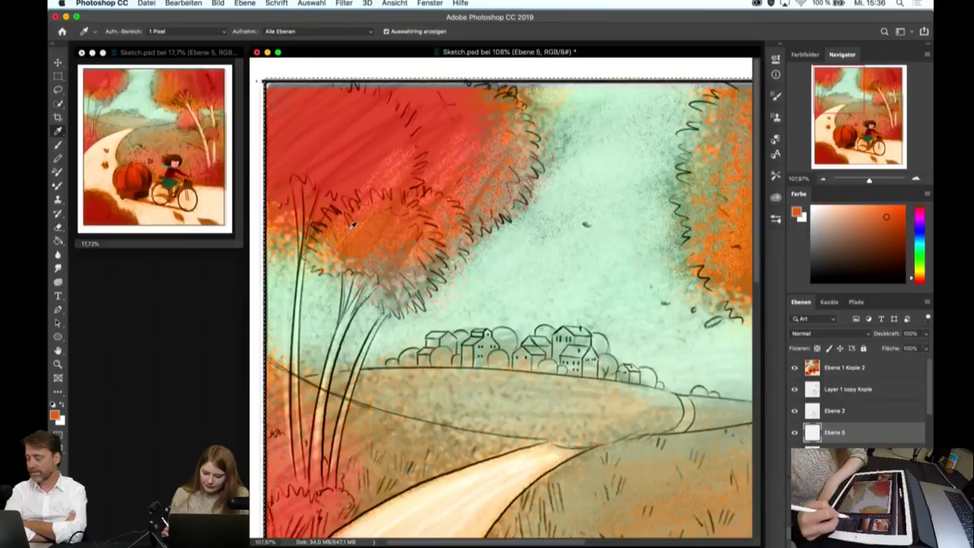
left_click(795, 367)
left_click(60, 145)
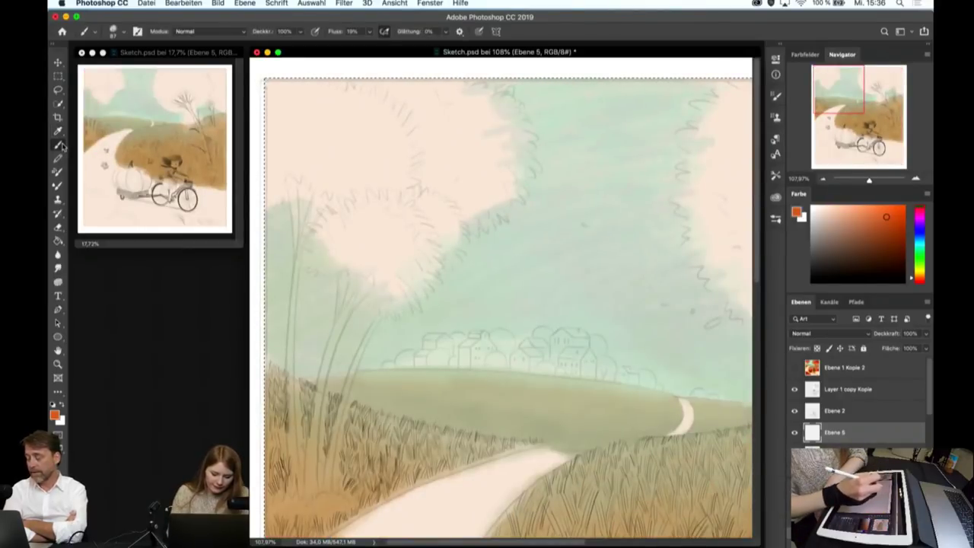
- Paint the lower and left parts of the top-left tree canopy in orange
mouse_move(369, 162)
left_mouse_down()
mouse_move(381, 154)
mouse_move(343, 150)
mouse_move(305, 115)
mouse_move(271, 149)
mouse_move(373, 95)
mouse_move(404, 160)
mouse_move(430, 96)
mouse_move(407, 178)
mouse_move(312, 190)
mouse_move(274, 156)
mouse_move(270, 192)
mouse_move(308, 192)
mouse_move(371, 221)
mouse_move(335, 237)
left_mouse_up()
mouse_move(327, 179)
left_mouse_down()
mouse_move(318, 235)
mouse_move(373, 262)
left_mouse_up()
mouse_move(309, 236)
left_mouse_down()
mouse_move(339, 263)
mouse_move(377, 270)
left_mouse_up()
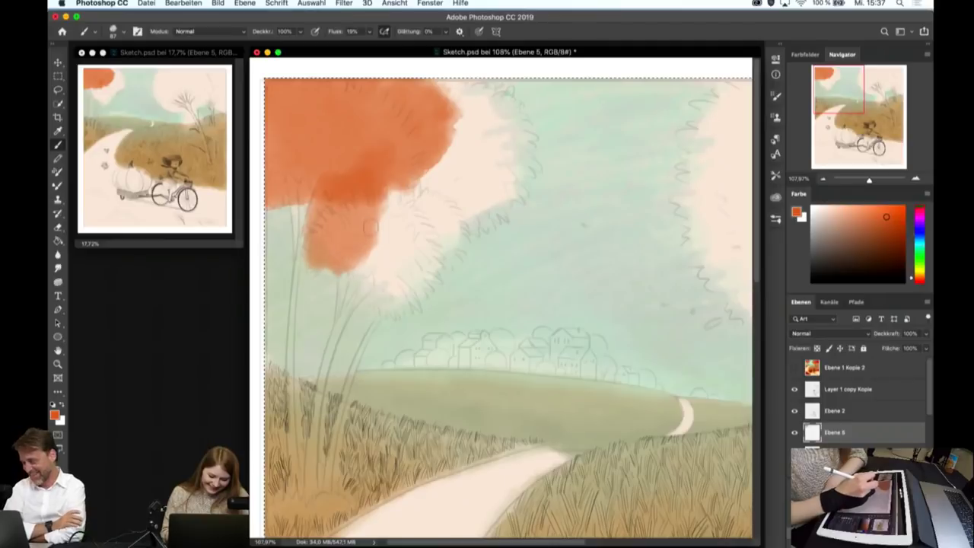
mouse_move(347, 221)
left_mouse_down()
mouse_move(384, 270)
mouse_move(396, 271)
mouse_move(350, 183)
mouse_move(282, 152)
left_mouse_up()
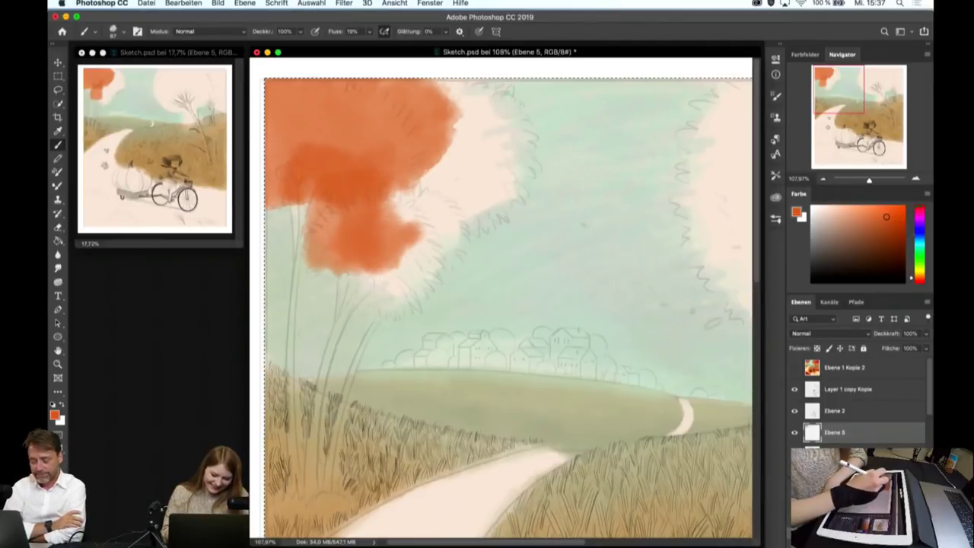
mouse_move(282, 198)
left_mouse_down()
mouse_move(289, 125)
mouse_move(274, 91)
mouse_move(404, 198)
mouse_move(433, 258)
mouse_move(342, 274)
mouse_move(426, 305)
left_mouse_up()
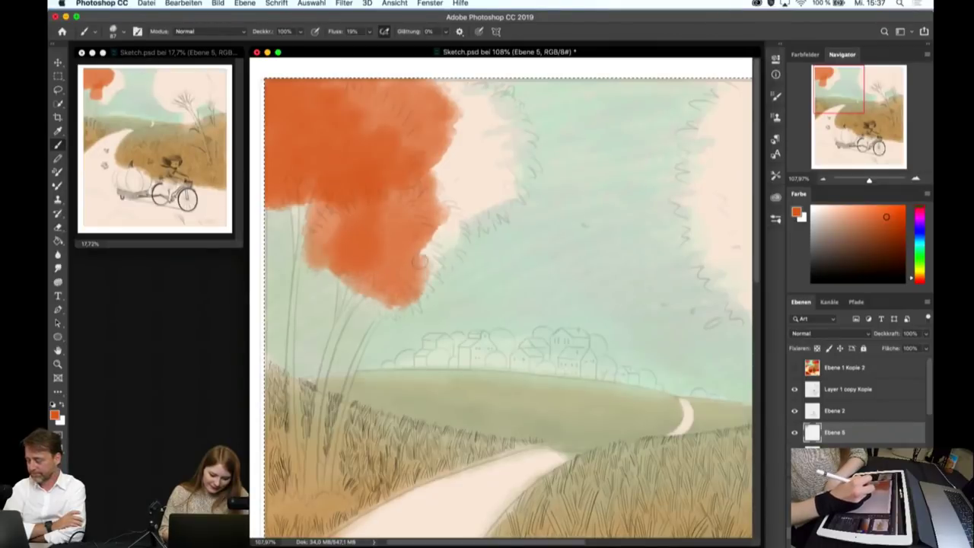
mouse_move(427, 251)
left_mouse_down()
mouse_move(403, 312)
mouse_move(430, 229)
left_mouse_up()
left_click_drag(342, 259, 316, 288)
left_click_drag(335, 196, 297, 235)
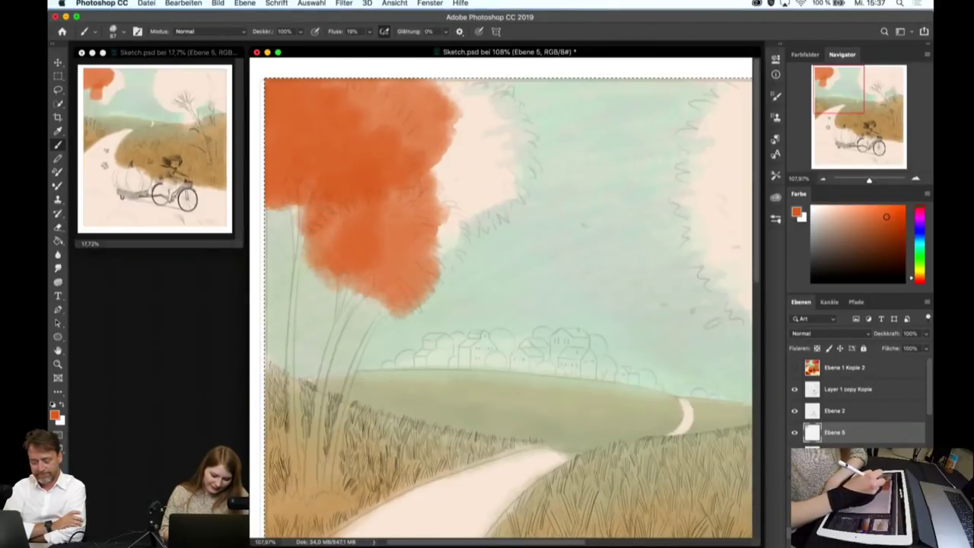
- Widen the canopy top, add a right-hand lobe, and fill gaps across the centre
left_click_drag(396, 79, 419, 98)
left_click_drag(358, 84, 449, 145)
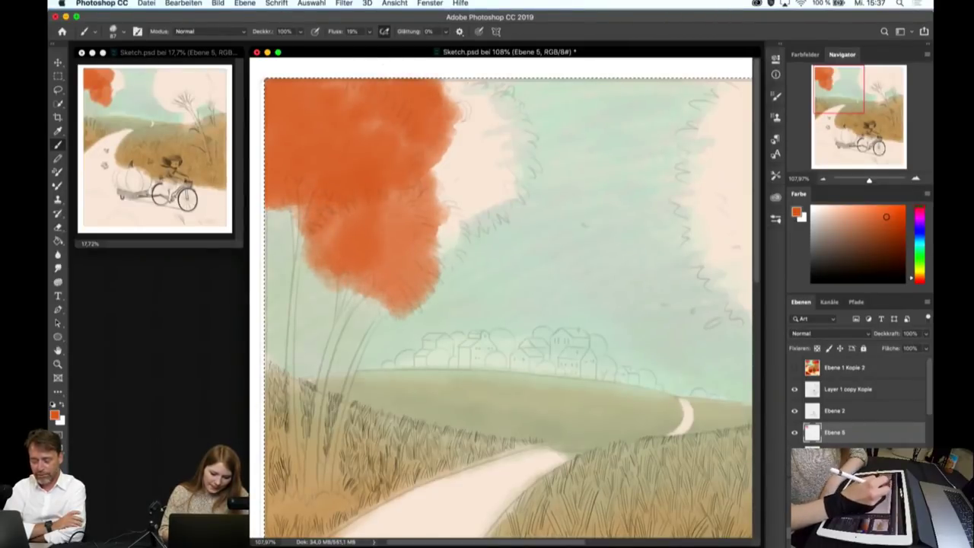
left_click_drag(434, 84, 495, 145)
mouse_move(487, 80)
left_mouse_down()
mouse_move(510, 137)
mouse_move(529, 145)
mouse_move(480, 187)
left_mouse_up()
left_click_drag(533, 141, 487, 199)
mouse_move(487, 217)
left_mouse_down()
mouse_move(456, 228)
mouse_move(450, 252)
left_mouse_up()
mouse_move(442, 183)
left_mouse_down()
mouse_move(456, 160)
mouse_move(483, 153)
mouse_move(457, 213)
left_mouse_up()
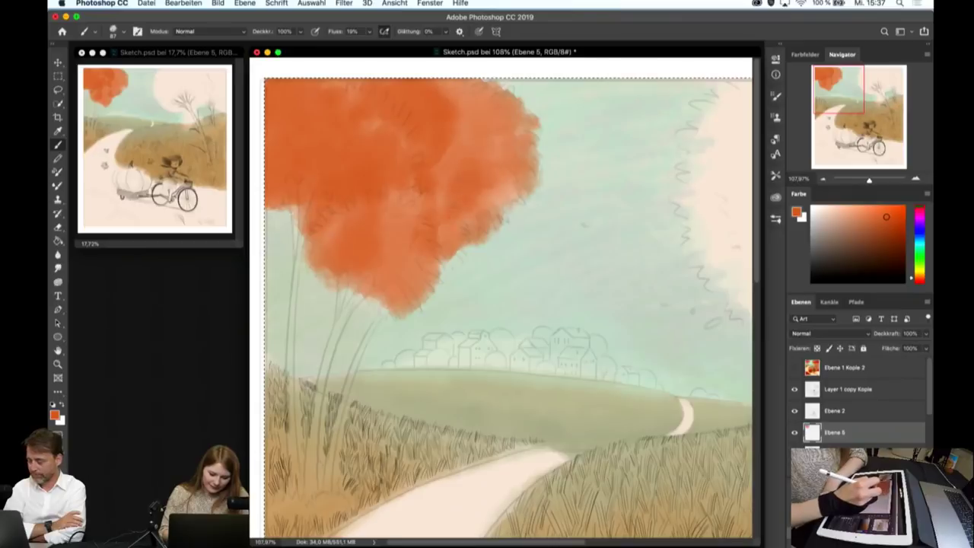
mouse_move(457, 152)
left_mouse_down()
mouse_move(411, 236)
mouse_move(327, 224)
left_mouse_up()
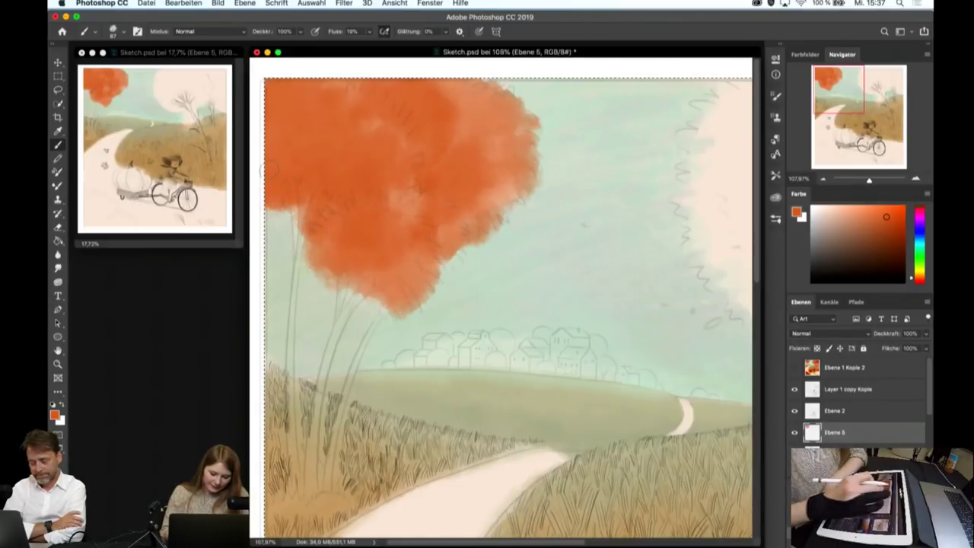
scroll(502, 304, "down", 3)
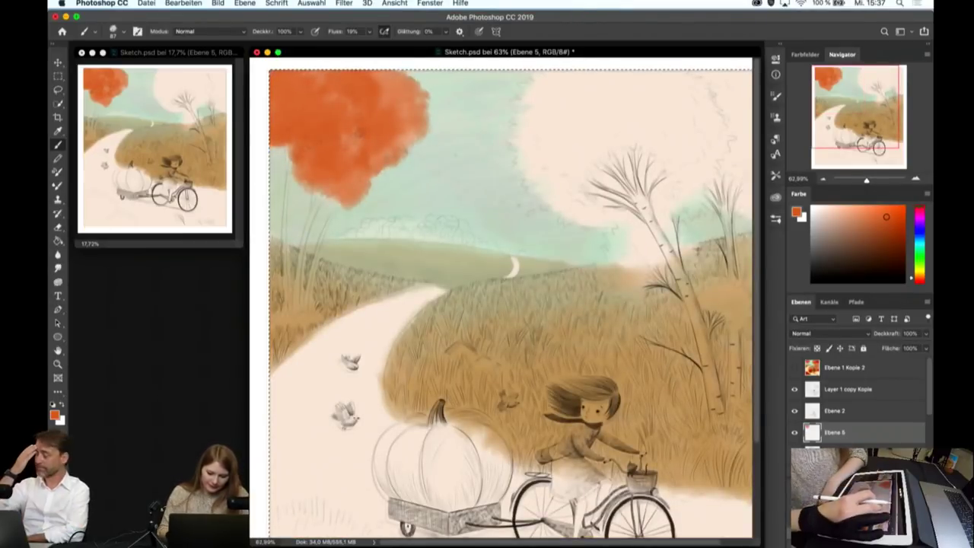
- Paint orange strokes across the upper canopy, extending it left and pushing its bottom edge down
scroll(613, 264, "up", 5)
scroll(614, 264, "down", 3)
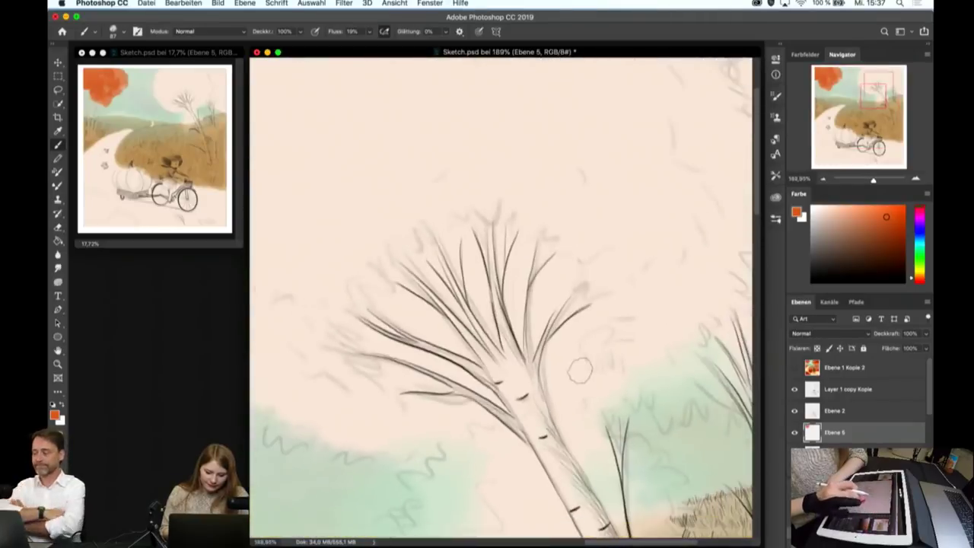
scroll(579, 229, "up", 2)
mouse_move(620, 118)
left_mouse_down()
mouse_move(525, 174)
mouse_move(487, 99)
mouse_move(267, 107)
mouse_move(518, 251)
mouse_move(350, 267)
mouse_move(316, 192)
left_mouse_up()
scroll(316, 192, "down", 3)
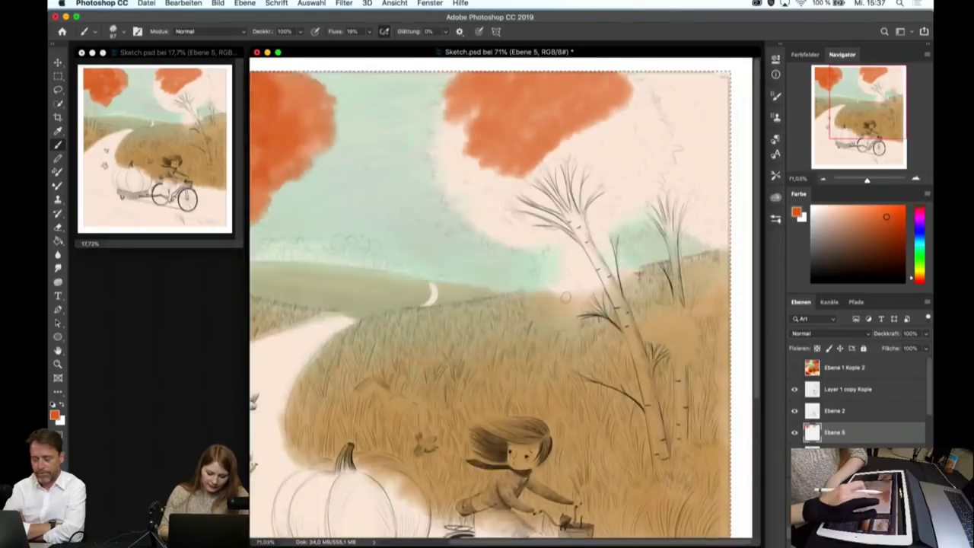
mouse_move(525, 175)
left_mouse_down()
mouse_move(499, 182)
mouse_move(441, 137)
mouse_move(433, 168)
left_mouse_up()
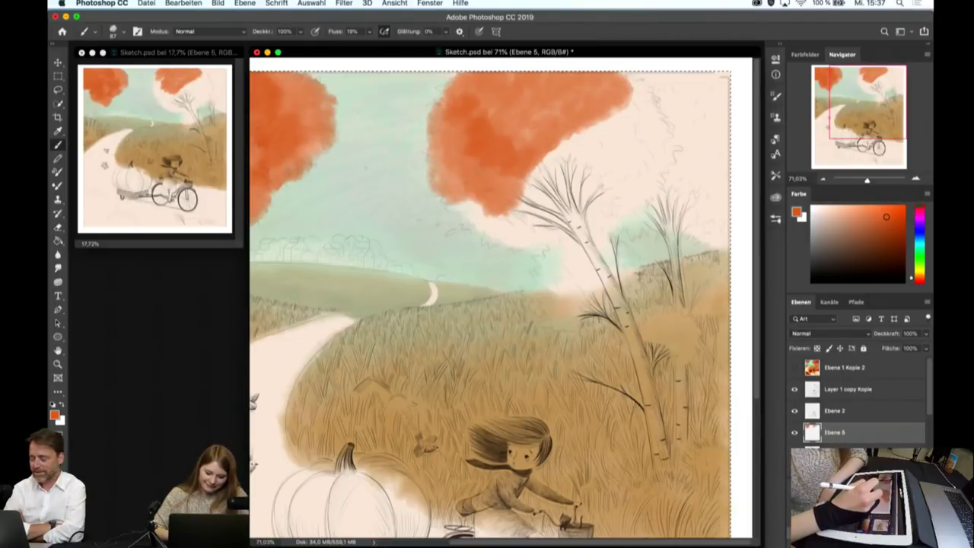
mouse_move(479, 217)
left_mouse_down()
mouse_move(503, 243)
mouse_move(537, 247)
mouse_move(586, 171)
mouse_move(525, 153)
mouse_move(609, 160)
left_mouse_up()
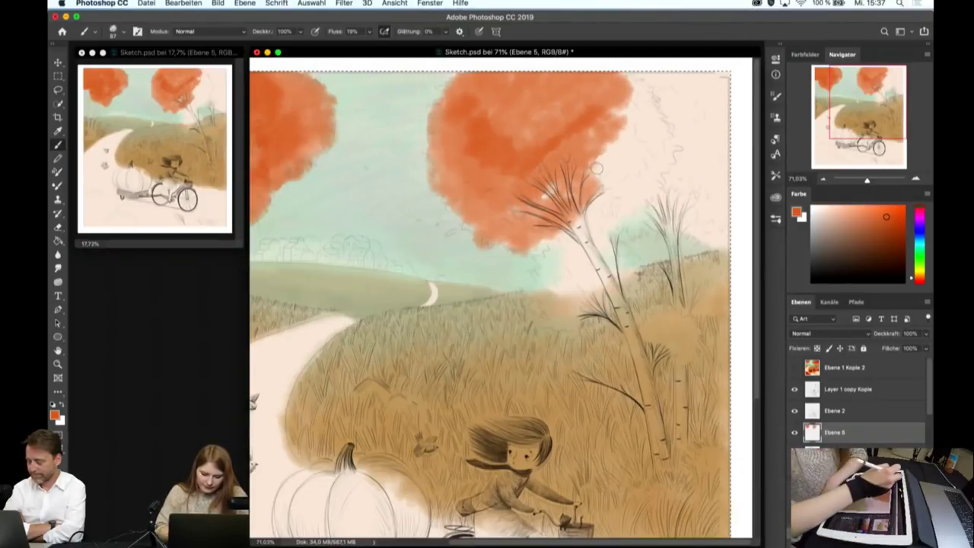
- Enlarge the brush to 108 px and darken the canopy's top, middle and lower edge
left_click(113, 31)
left_click_drag(134, 69, 146, 68)
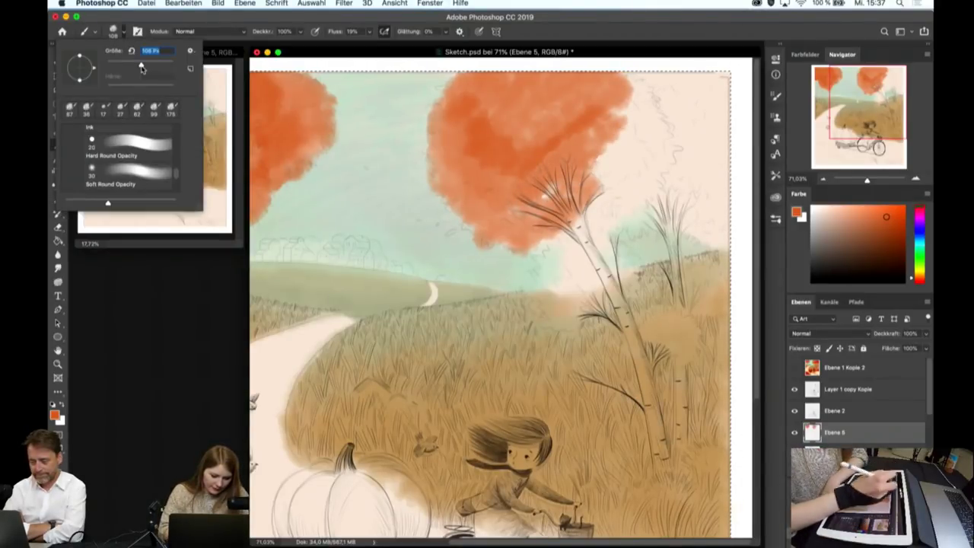
key("Return")
left_click_drag(578, 114, 472, 84)
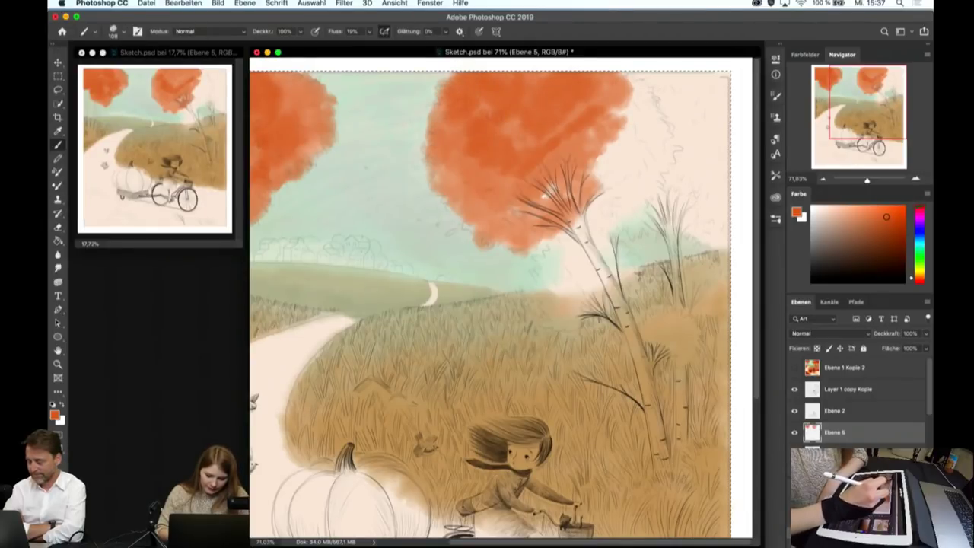
mouse_move(586, 76)
left_mouse_down()
mouse_move(670, 114)
mouse_move(571, 175)
left_mouse_up()
mouse_move(579, 133)
left_mouse_down()
mouse_move(540, 202)
mouse_move(464, 206)
left_mouse_up()
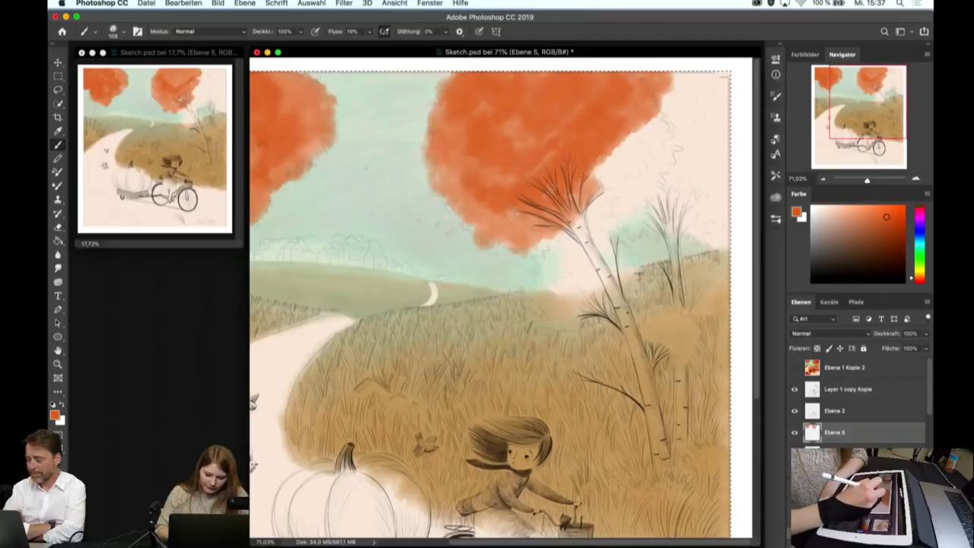
mouse_move(502, 130)
left_mouse_down()
mouse_move(556, 145)
mouse_move(639, 198)
left_mouse_up()
mouse_move(639, 160)
left_mouse_down()
mouse_move(579, 228)
mouse_move(537, 240)
mouse_move(640, 199)
left_mouse_up()
- Extend the lower-right lobe and paint foliage along the crown's right and upper-right edges
mouse_move(613, 232)
left_mouse_down()
mouse_move(658, 204)
mouse_move(662, 217)
mouse_move(689, 164)
left_mouse_up()
left_click_drag(647, 217, 714, 166)
mouse_move(679, 233)
left_mouse_down()
mouse_move(719, 187)
mouse_move(715, 207)
left_mouse_up()
left_click_drag(685, 245, 719, 220)
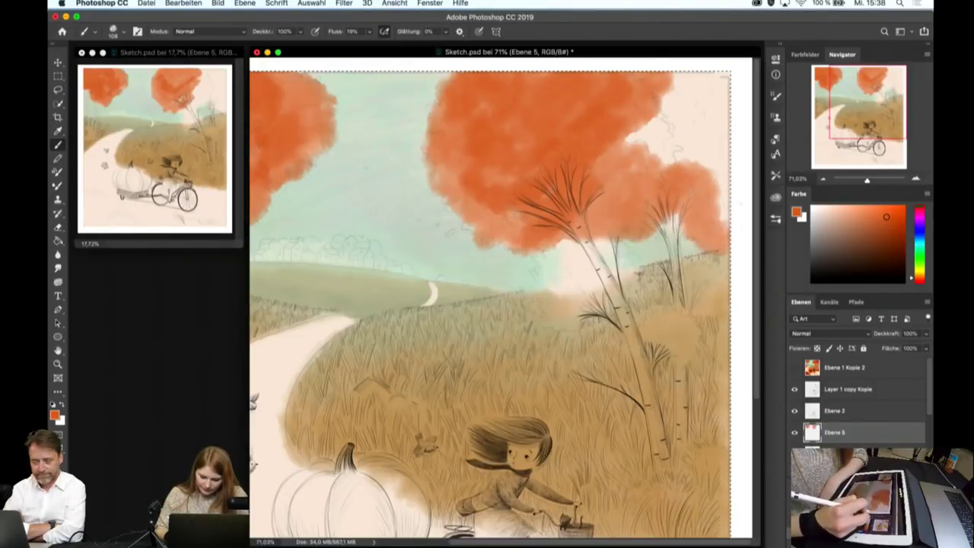
mouse_move(662, 233)
left_mouse_down()
mouse_move(723, 198)
mouse_move(727, 173)
left_mouse_up()
left_click_drag(662, 171, 727, 128)
left_click_drag(632, 159, 684, 82)
- Cover the white upper-right corner and thicken orange along the crown's top and right edge
left_click_drag(661, 115, 708, 74)
left_click_drag(675, 131, 726, 76)
left_click_drag(701, 143, 726, 106)
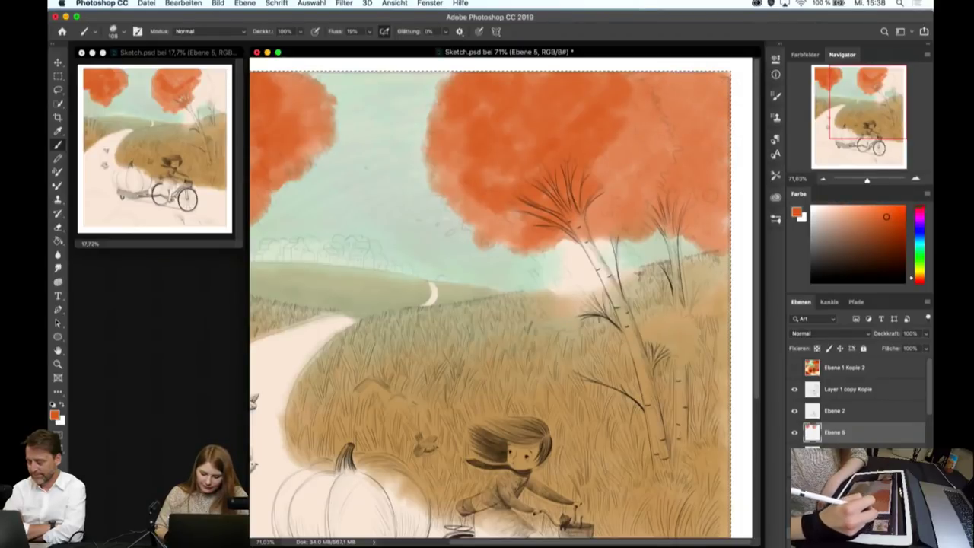
mouse_move(609, 190)
left_mouse_down()
mouse_move(662, 129)
mouse_move(685, 76)
left_mouse_up()
mouse_move(677, 149)
left_mouse_down()
mouse_move(730, 73)
mouse_move(729, 115)
left_mouse_up()
left_click_drag(676, 229, 729, 158)
left_click_drag(616, 223, 729, 215)
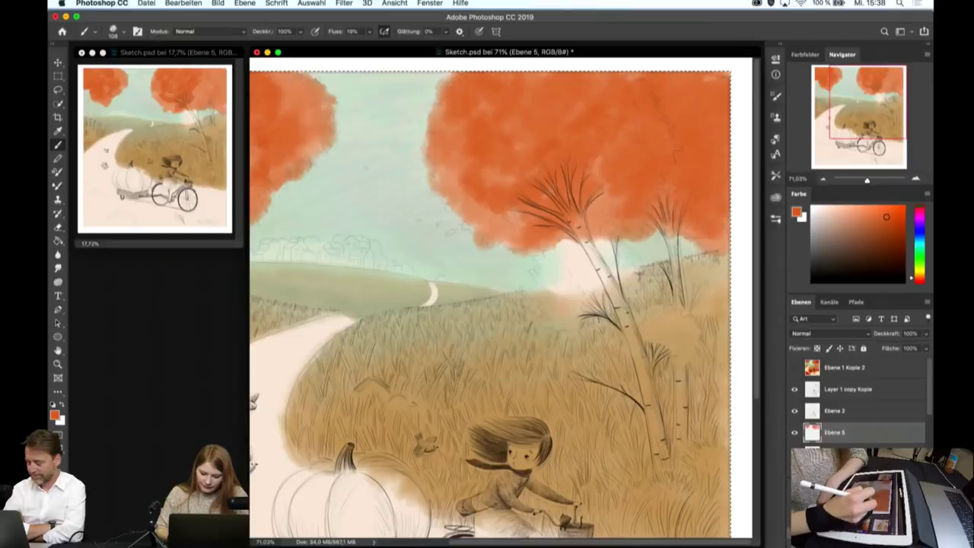
- Bring the crown down over the sky and grass beside the birch trunk, smoothing lighter patches
scroll(578, 289, "up", 3)
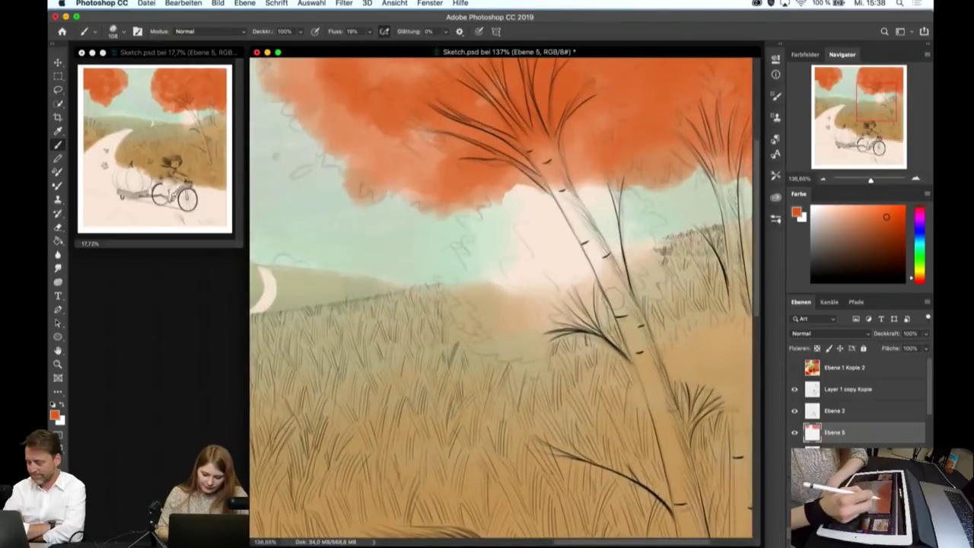
mouse_move(571, 198)
left_mouse_down()
mouse_move(494, 259)
mouse_move(464, 266)
left_mouse_up()
left_click_drag(525, 214, 449, 282)
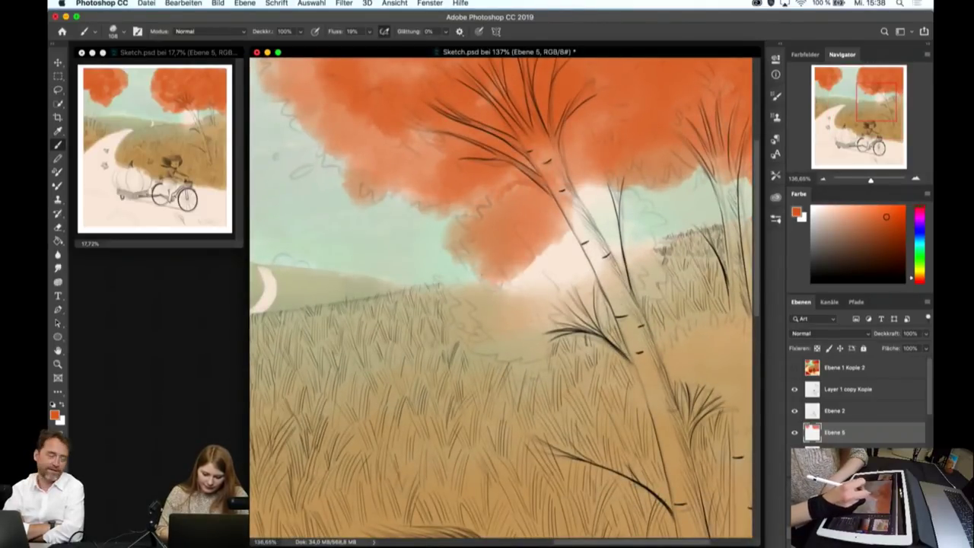
left_click_drag(525, 252, 457, 296)
mouse_move(498, 266)
left_mouse_down()
mouse_move(456, 323)
mouse_move(518, 343)
left_mouse_up()
mouse_move(457, 320)
left_mouse_down()
mouse_move(532, 361)
mouse_move(537, 274)
mouse_move(578, 328)
mouse_move(525, 244)
mouse_move(601, 267)
mouse_move(643, 233)
mouse_move(552, 186)
mouse_move(563, 187)
left_mouse_up()
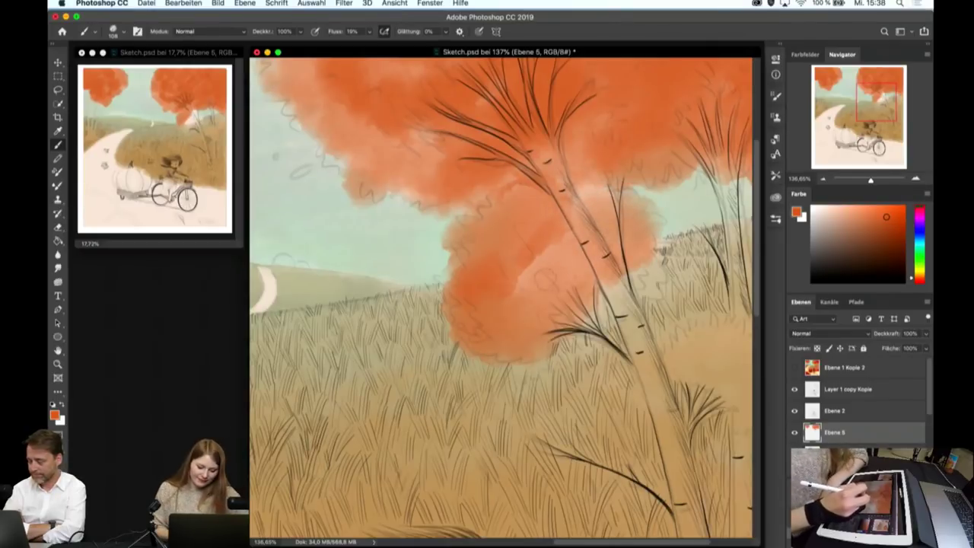
mouse_move(517, 300)
left_mouse_down()
mouse_move(597, 225)
mouse_move(548, 190)
left_mouse_up()
left_click_drag(601, 175, 511, 216)
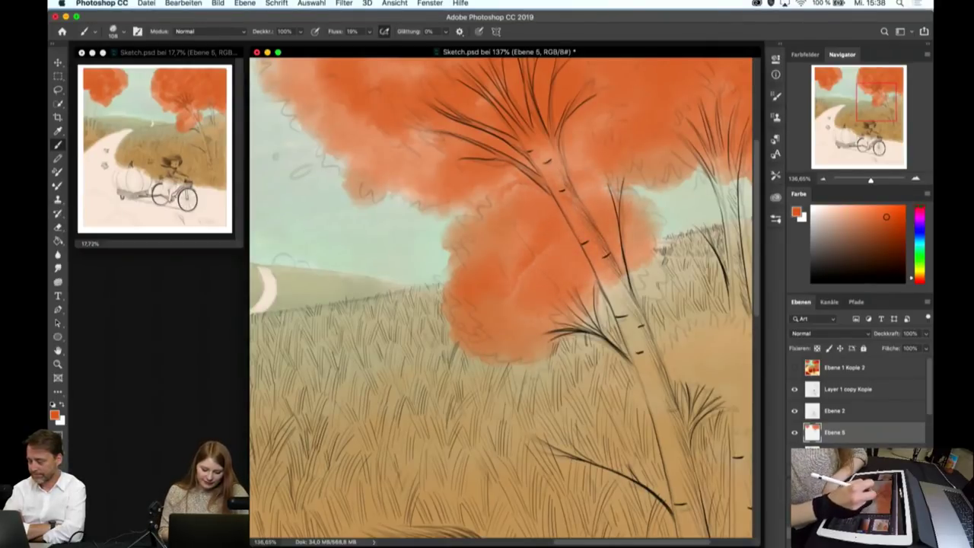
left_click_drag(582, 148, 518, 176)
scroll(502, 297, "down", 5)
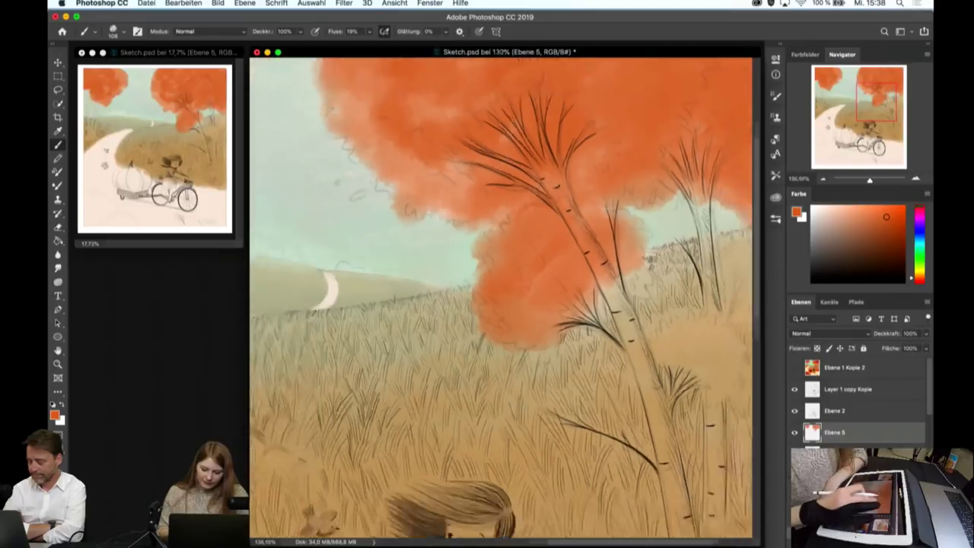
- Sample red from the finished colour layer's canopy, then hide that layer again
left_click(794, 367)
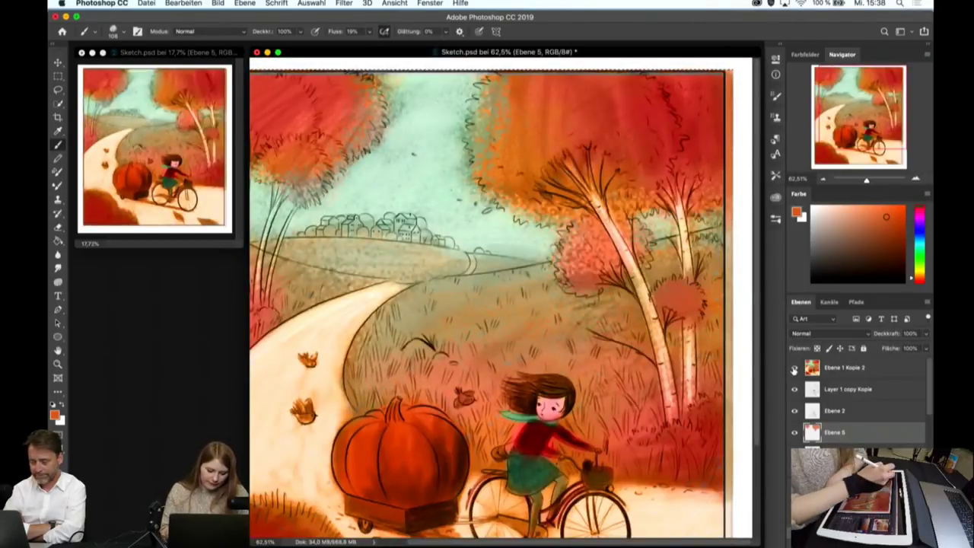
left_click(59, 132)
left_click(704, 113)
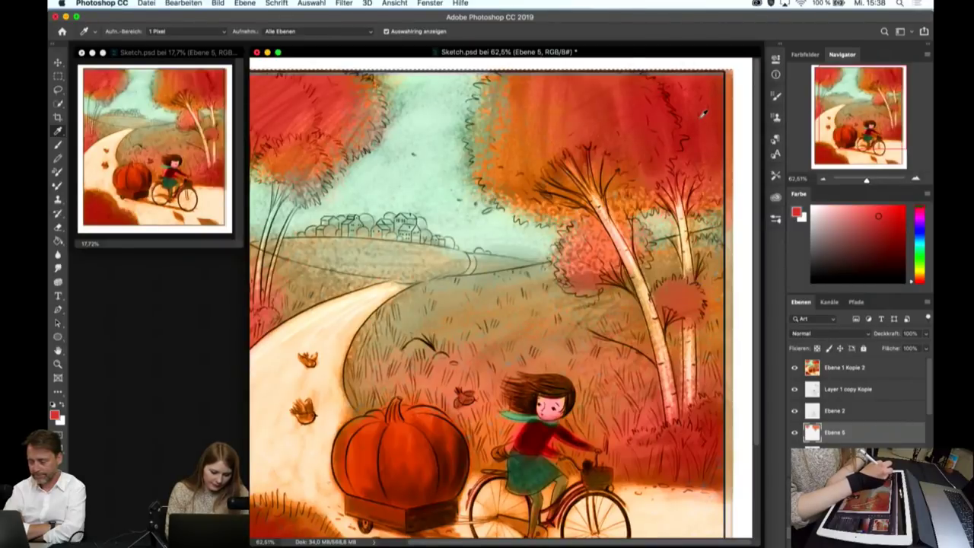
left_click(57, 144)
left_click(795, 368)
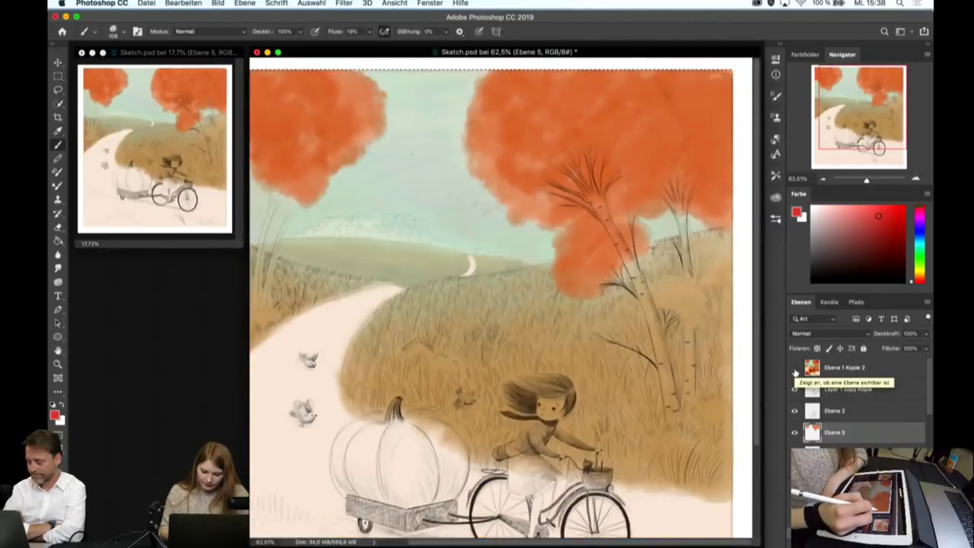
- Paint a red patch into the right canopy's top and redden foliage right of the trunk
scroll(491, 304, "up", 5)
left_click_drag(487, 191, 487, 380)
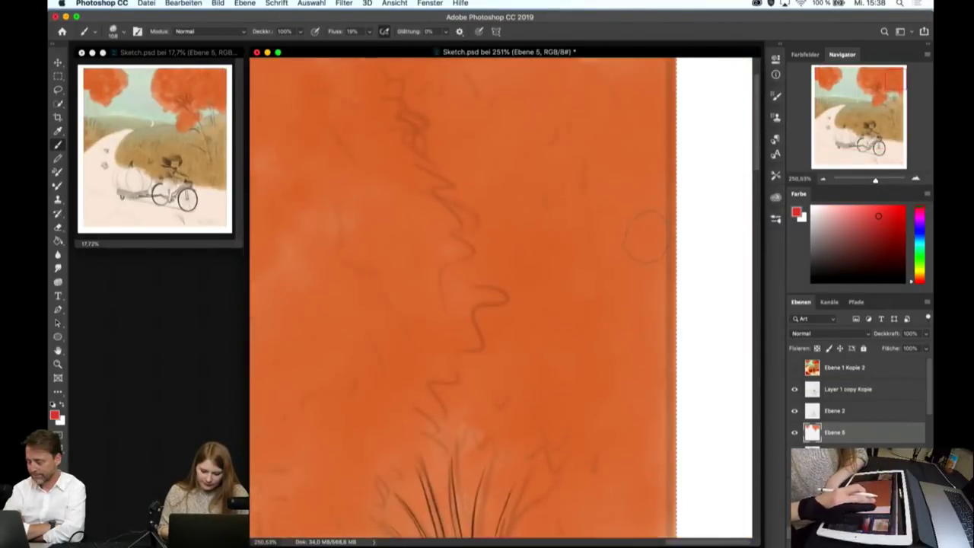
left_click_drag(540, 106, 578, 163)
mouse_move(563, 92)
left_mouse_down()
mouse_move(609, 172)
mouse_move(609, 334)
mouse_move(582, 380)
left_mouse_up()
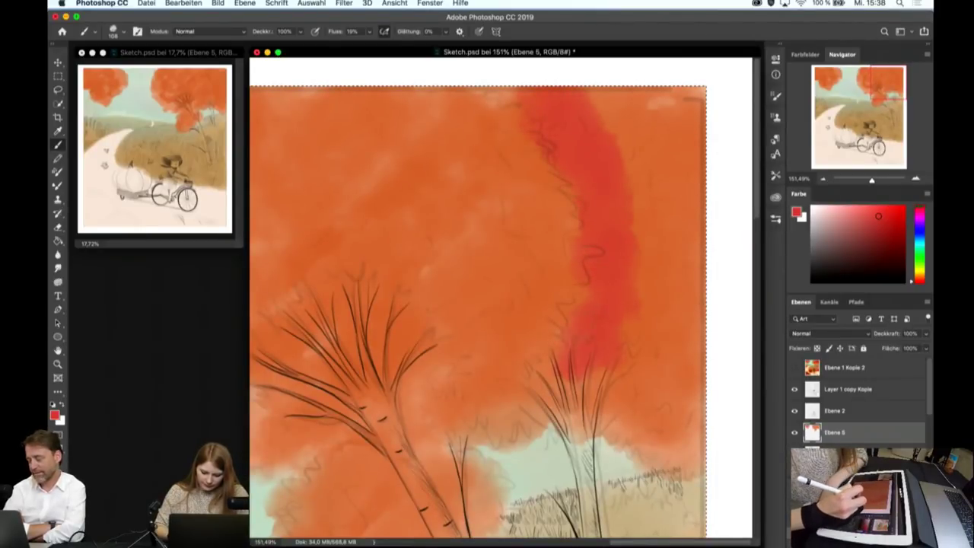
left_click_drag(567, 323, 574, 400)
mouse_move(494, 430)
left_mouse_down()
mouse_move(550, 346)
mouse_move(632, 419)
left_mouse_up()
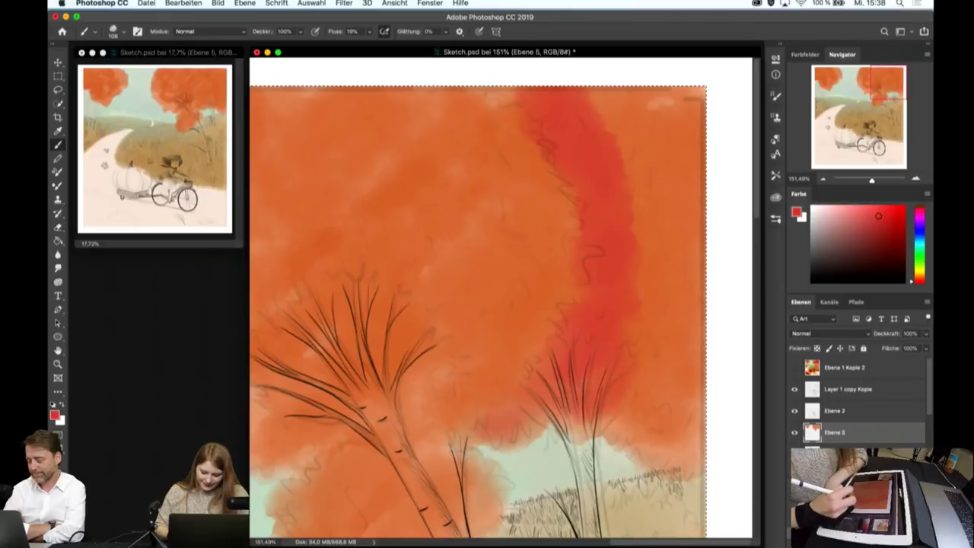
mouse_move(556, 426)
left_mouse_down()
mouse_move(631, 411)
mouse_move(689, 464)
mouse_move(697, 403)
mouse_move(639, 327)
mouse_move(689, 281)
mouse_move(647, 92)
left_mouse_up()
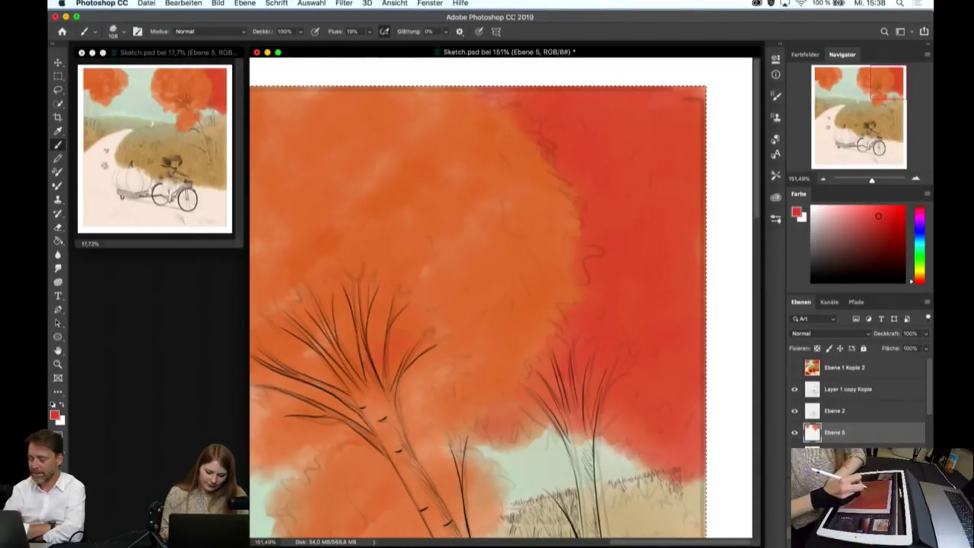
left_click_drag(399, 371, 439, 402)
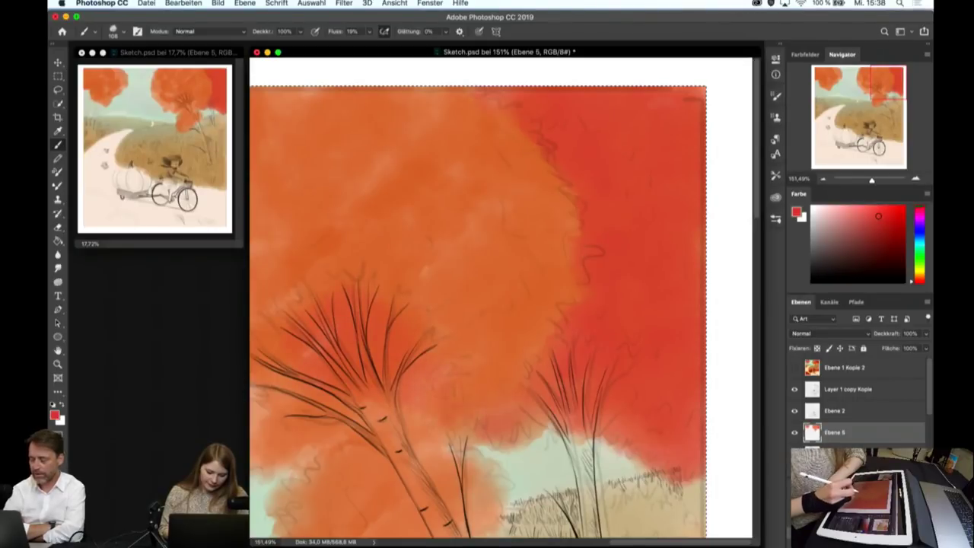
- Cover the sky gap beside the birch and deepen the central canopy to red-orange
scroll(495, 304, "down", 5)
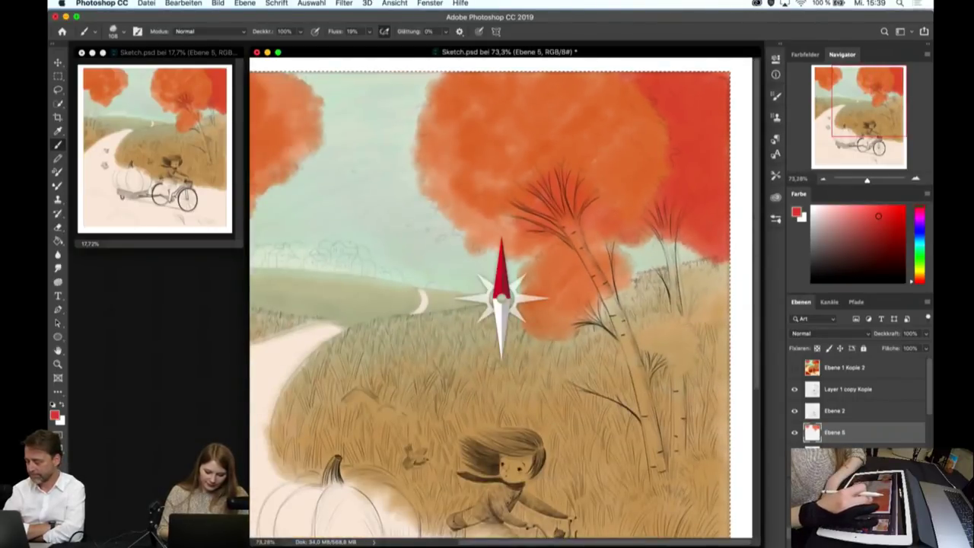
scroll(616, 236, "up", 5)
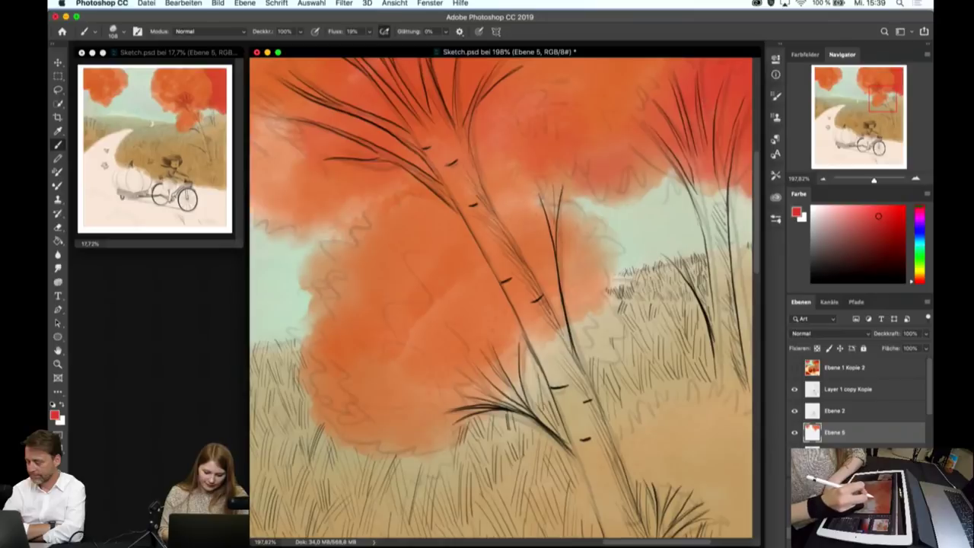
mouse_move(537, 217)
left_mouse_down()
mouse_move(586, 270)
mouse_move(548, 197)
left_mouse_up()
left_click_drag(601, 213, 563, 304)
left_click_drag(533, 258, 449, 190)
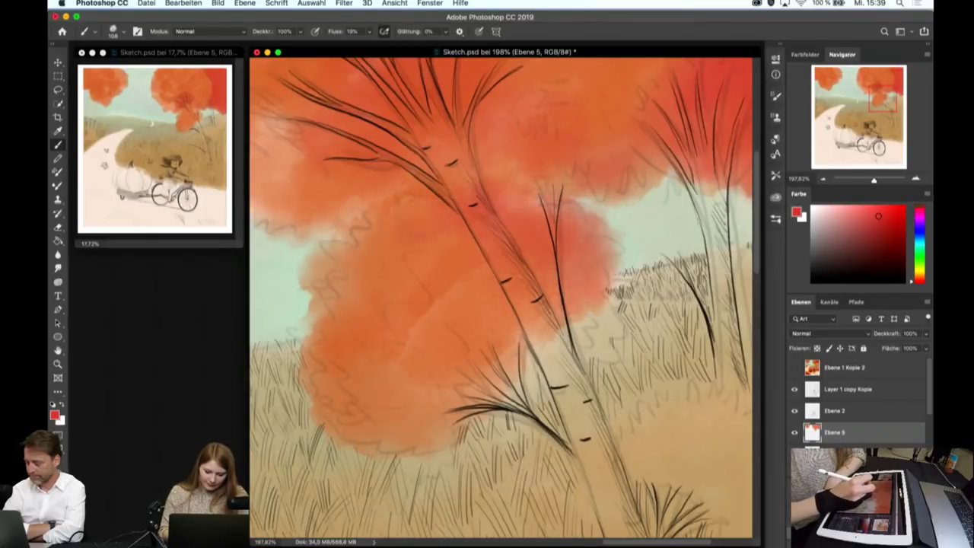
mouse_move(456, 265)
left_mouse_down()
mouse_move(500, 301)
mouse_move(466, 384)
mouse_move(391, 338)
left_mouse_up()
left_click_drag(443, 316, 376, 384)
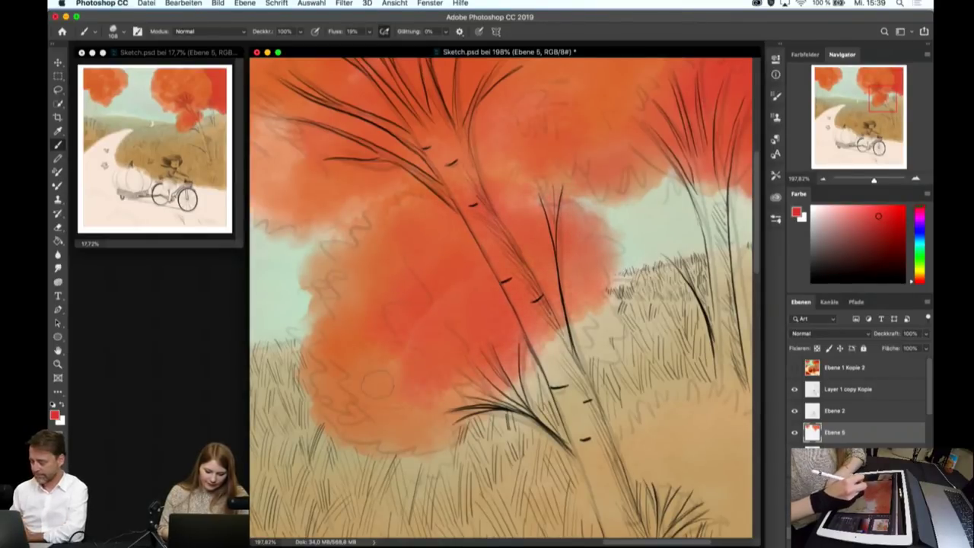
- Deepen the foliage around the birch trunk with red-orange, then zoom out to the whole scene
scroll(423, 230, "down", 5)
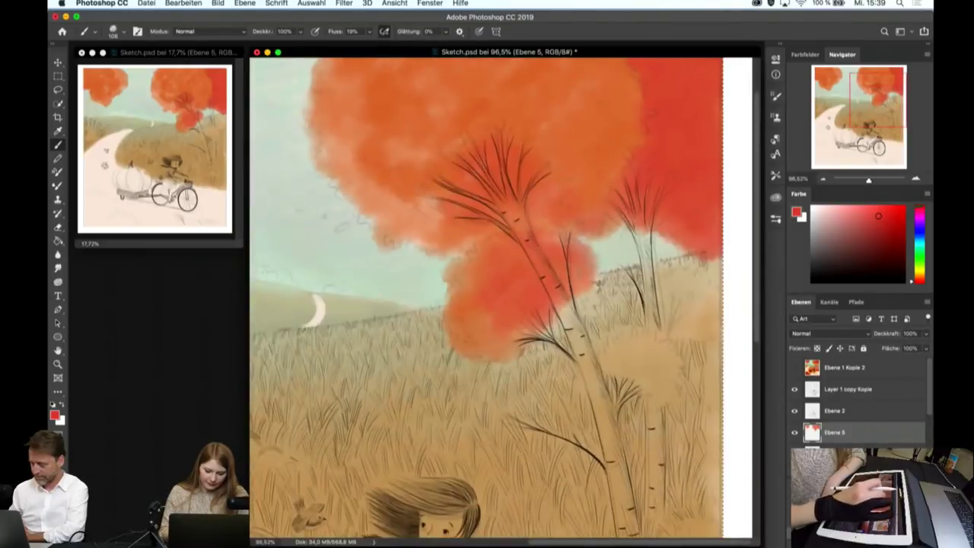
scroll(556, 183, "up", 5)
left_click_drag(537, 202, 597, 221)
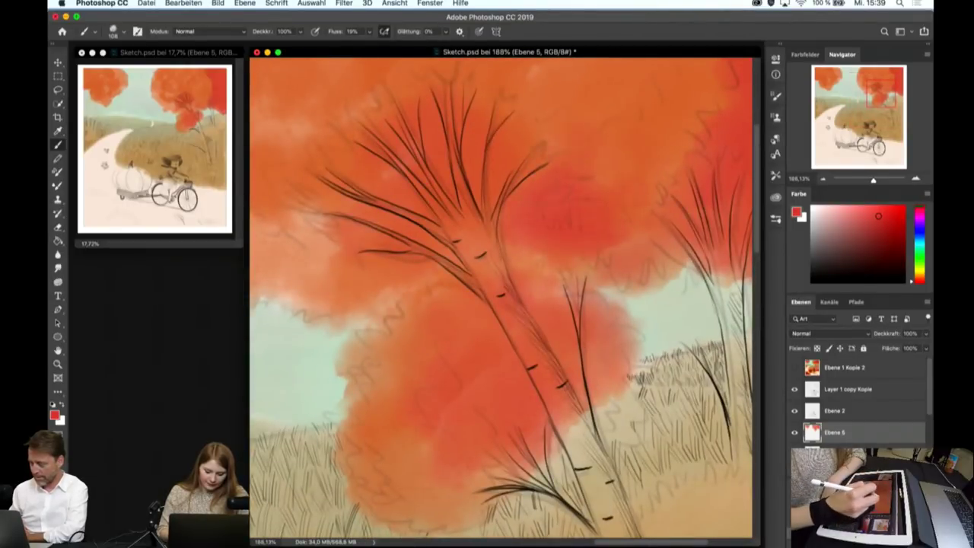
mouse_move(540, 244)
left_mouse_down()
mouse_move(476, 160)
mouse_move(411, 148)
left_mouse_up()
left_click_drag(370, 282, 273, 239)
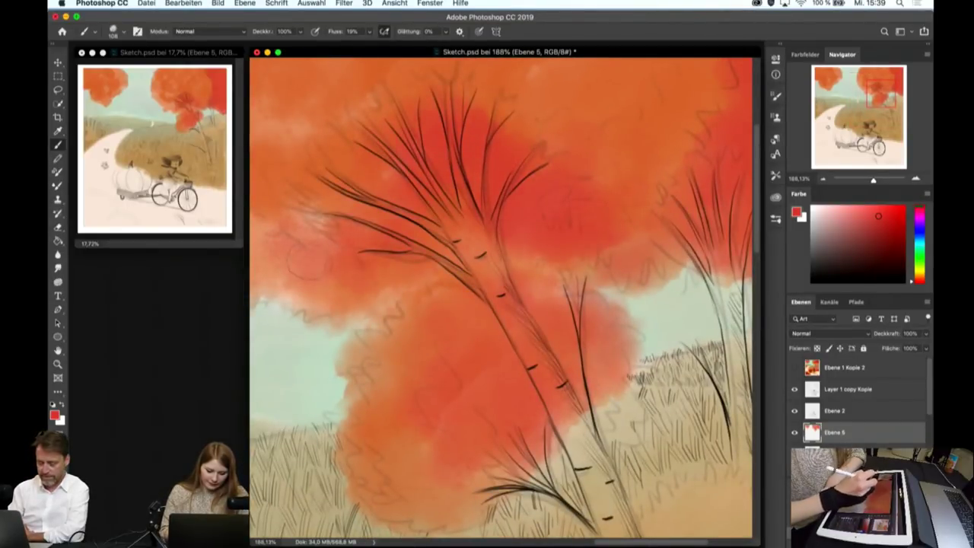
key("ctrl+minus")
key("ctrl+minus")
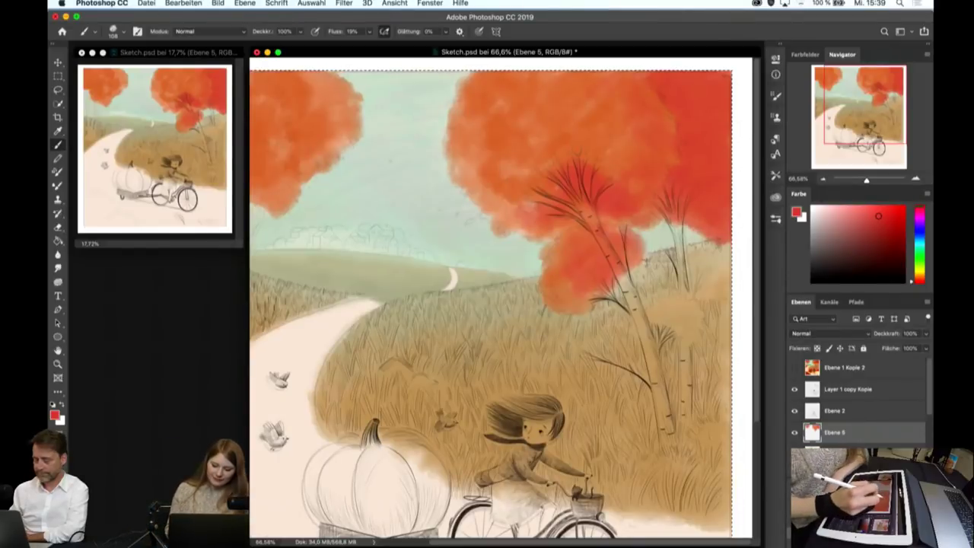
- Paint darker red-orange strokes over the top and centre of the left tree's canopy
scroll(319, 153, "up", 5)
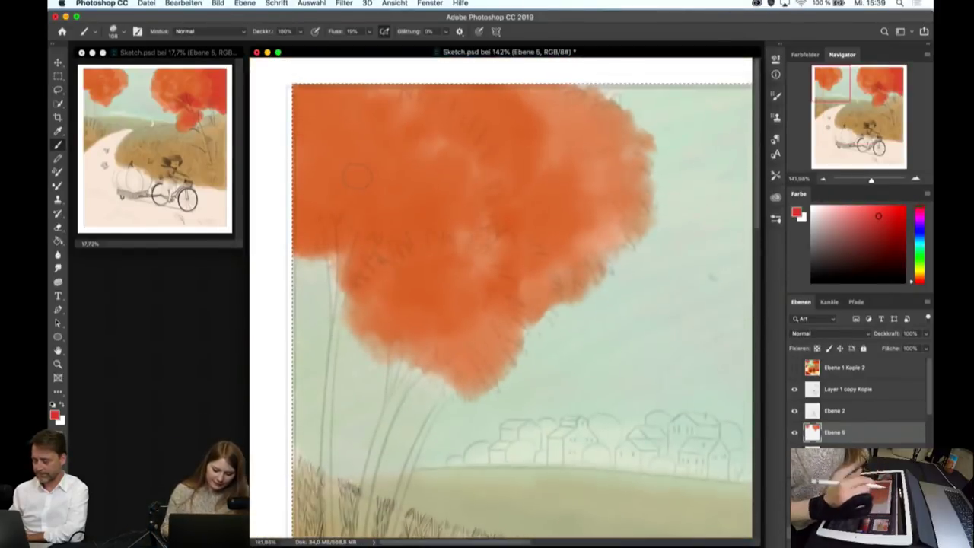
mouse_move(306, 95)
left_mouse_down()
mouse_move(341, 137)
mouse_move(420, 129)
left_mouse_up()
left_click_drag(449, 85, 351, 152)
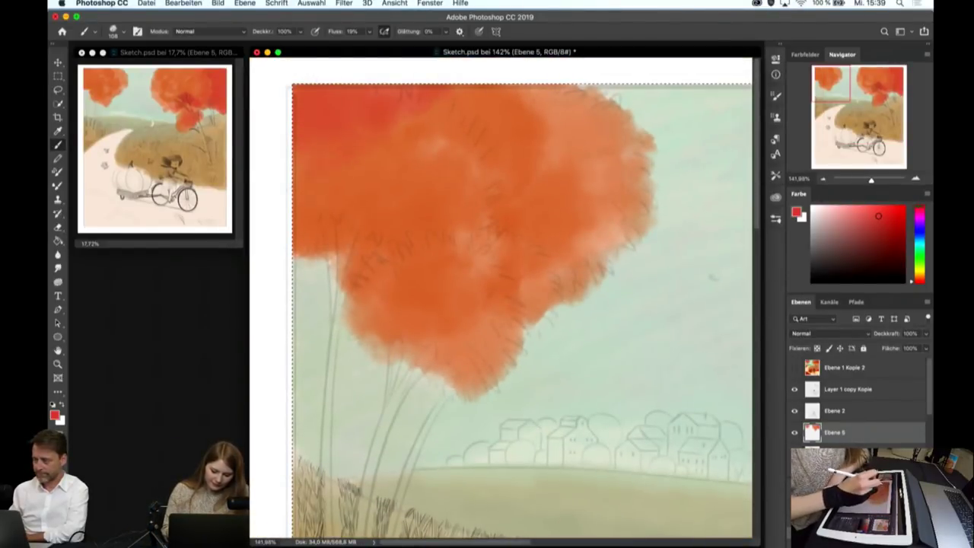
mouse_move(297, 169)
left_mouse_down()
mouse_move(358, 226)
mouse_move(433, 134)
mouse_move(463, 186)
left_mouse_up()
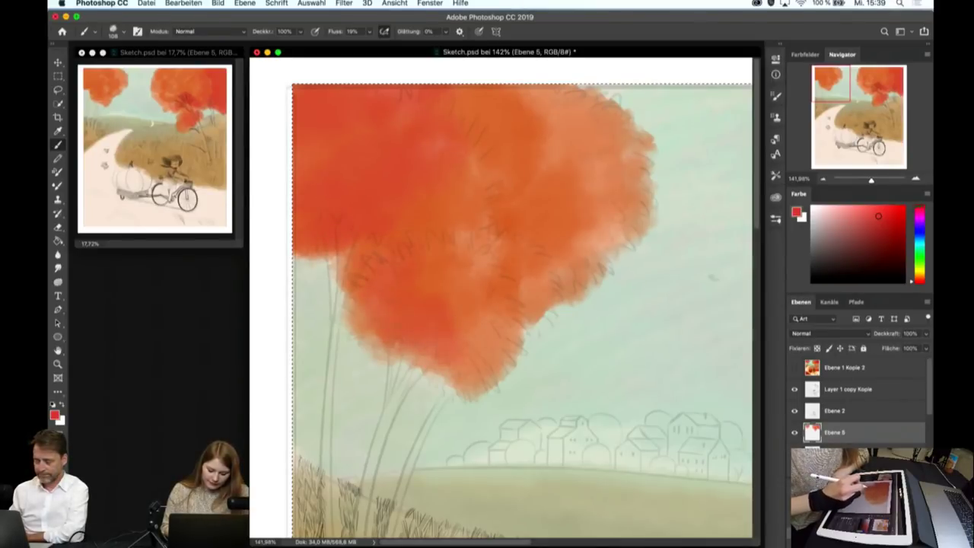
left_click_drag(521, 221, 468, 99)
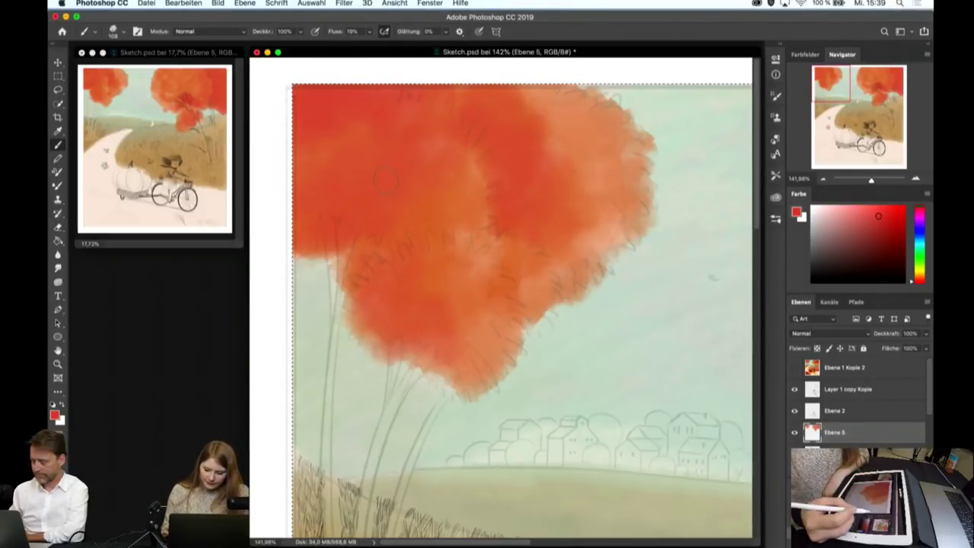
- Compare against the reference painting and pick an orange paint colour in the Color panel
left_click(794, 368)
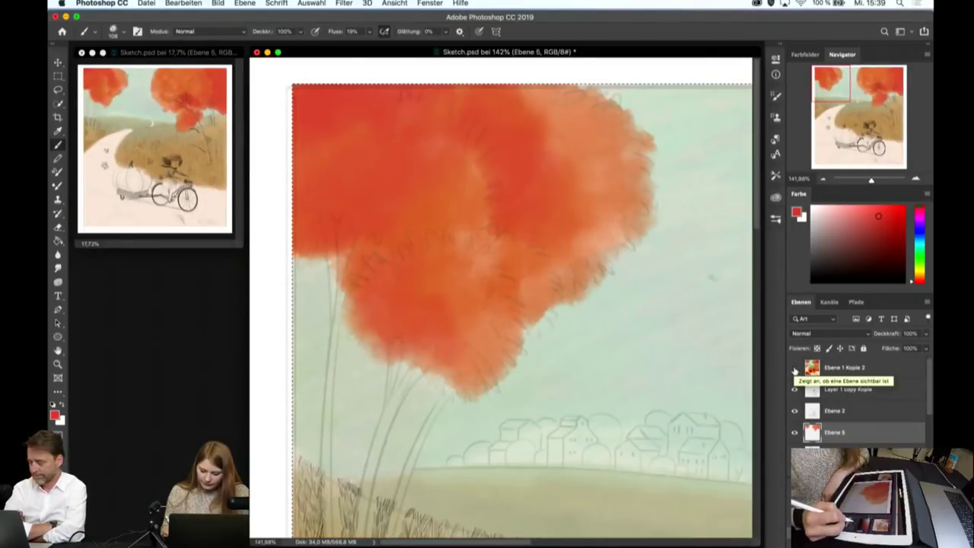
left_click(918, 278)
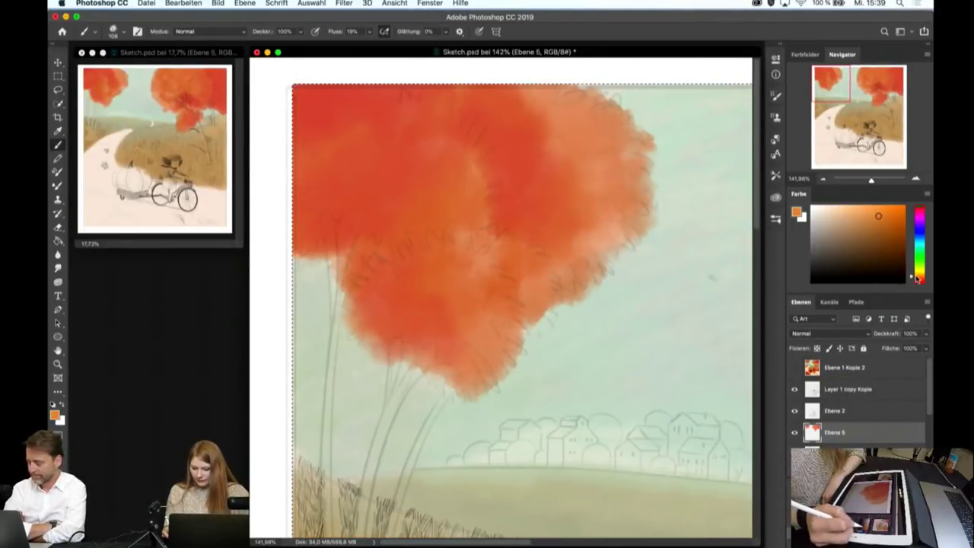
left_click(881, 207)
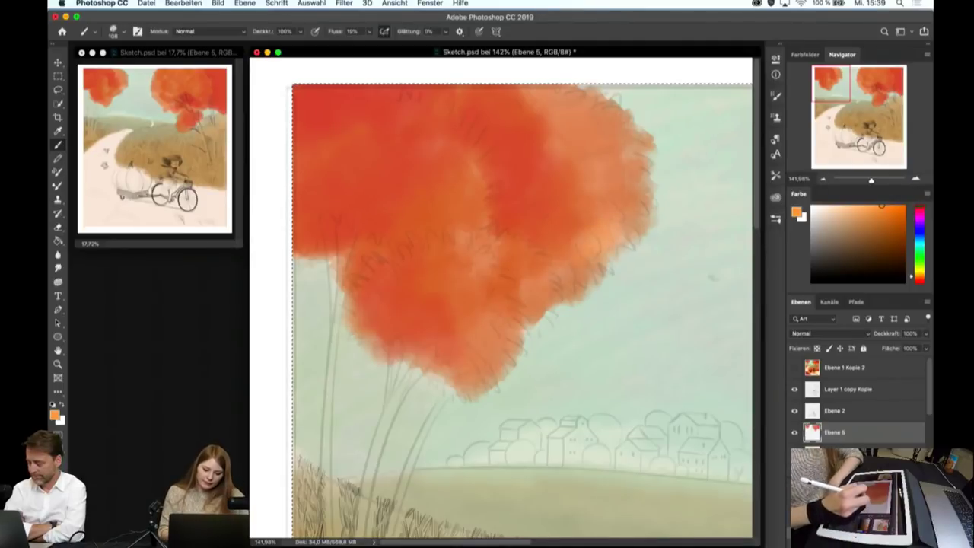
left_click(894, 210)
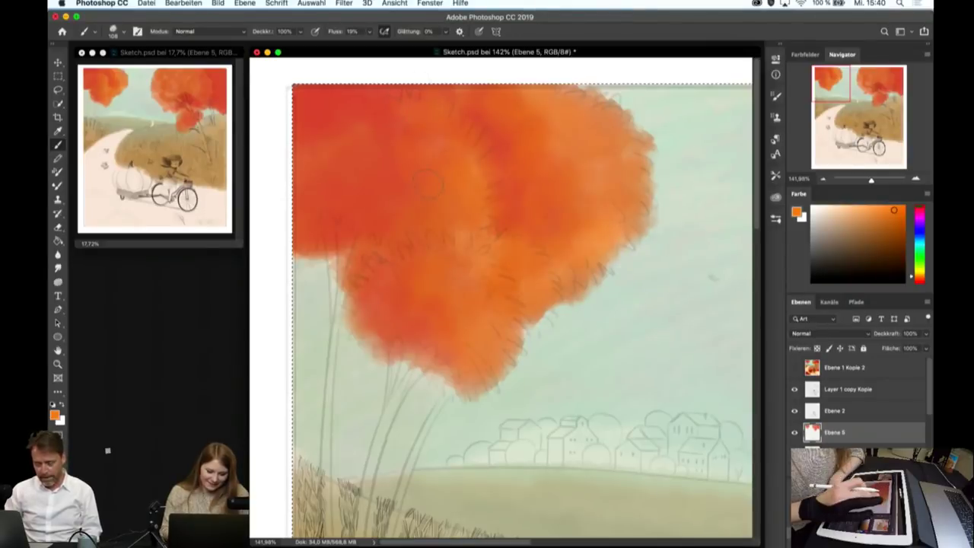
- Zoom to the right tree and darken its canopy's left and lower-left edges with orange
left_click_drag(428, 183, 592, 206)
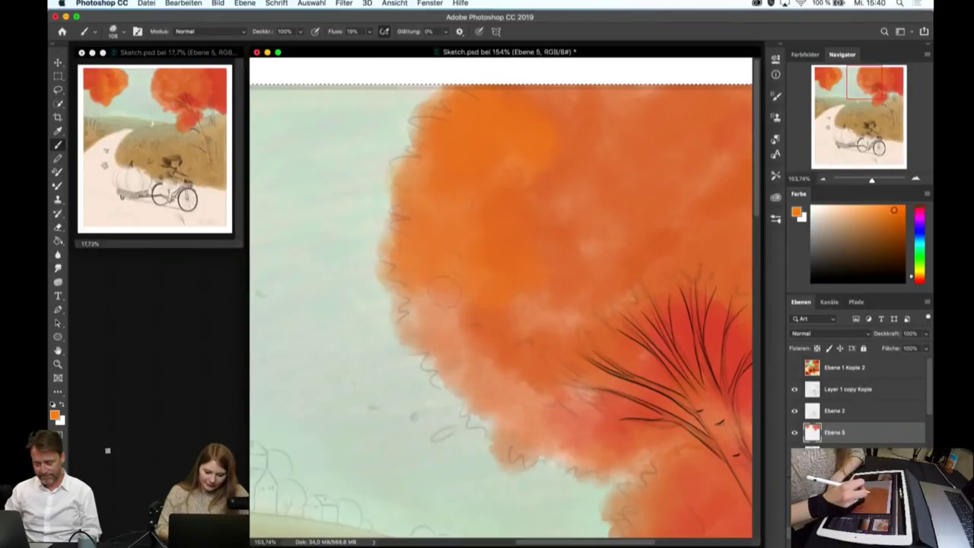
mouse_move(442, 295)
left_mouse_down()
mouse_move(415, 352)
mouse_move(522, 440)
left_mouse_up()
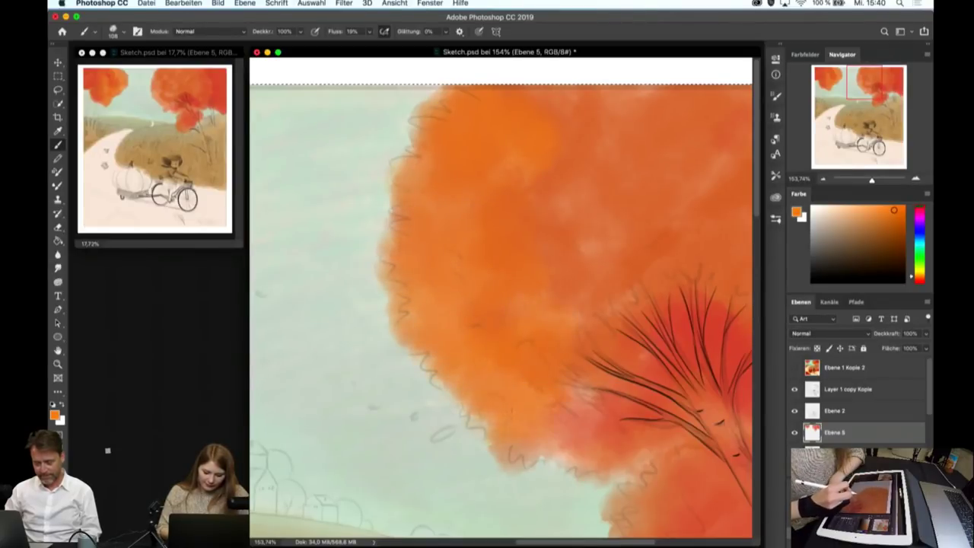
mouse_move(491, 411)
left_mouse_down()
mouse_move(450, 449)
mouse_move(579, 456)
left_mouse_up()
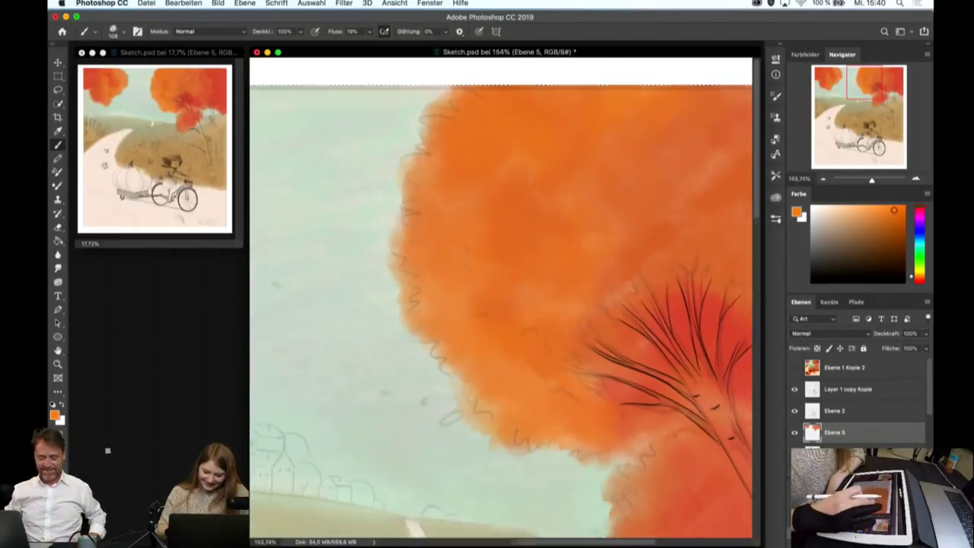
left_click_drag(502, 381, 441, 236)
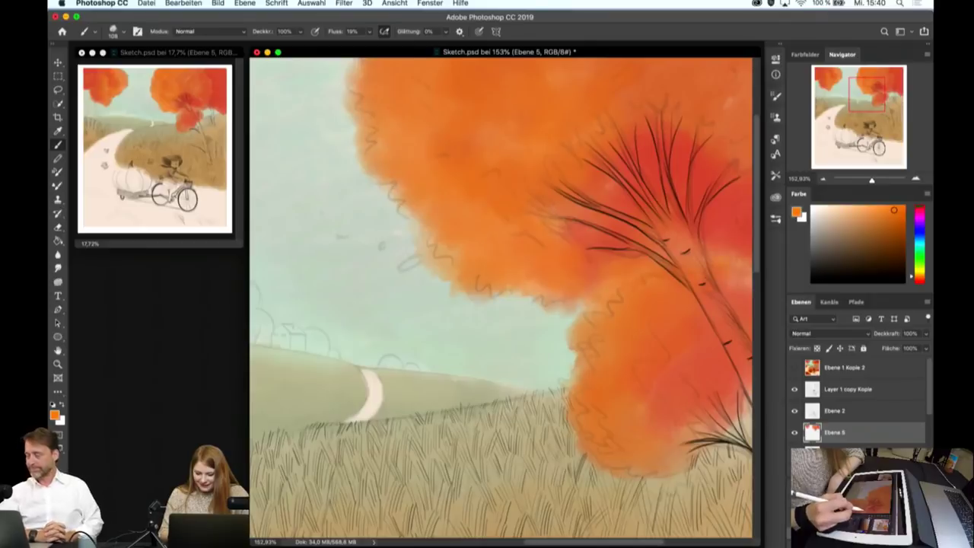
left_click_drag(667, 371, 452, 191)
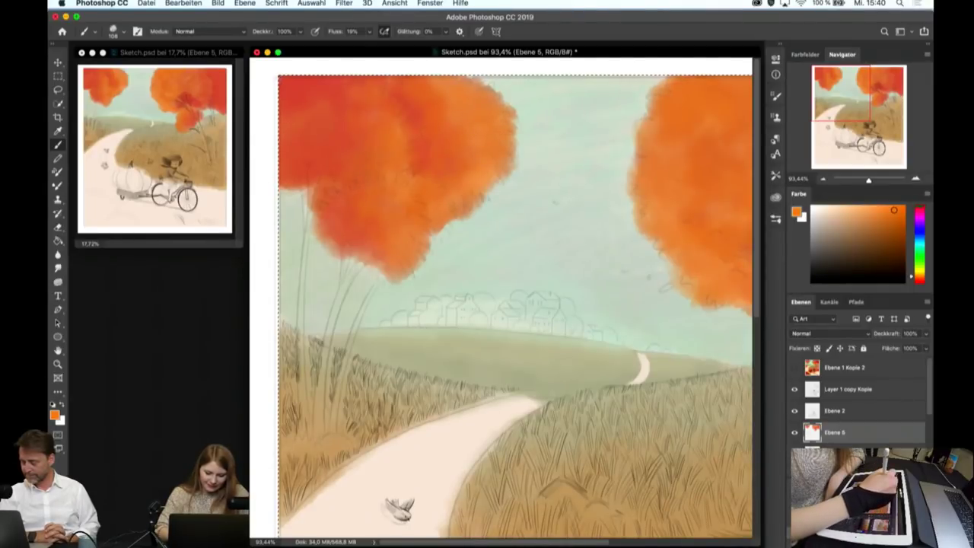
scroll(501, 297, "down", 5)
scroll(563, 244, "up", 10)
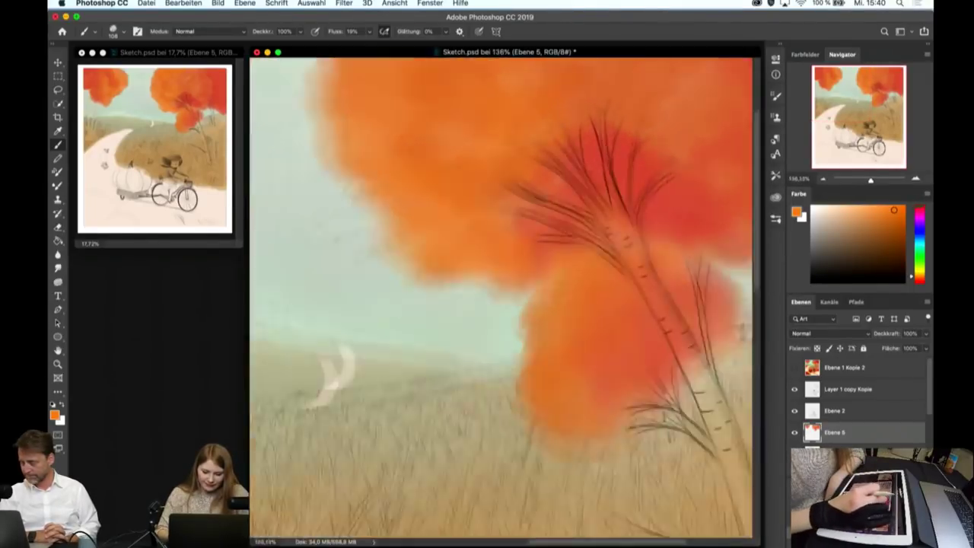
scroll(501, 305, "down", 5)
scroll(501, 305, "down", 2)
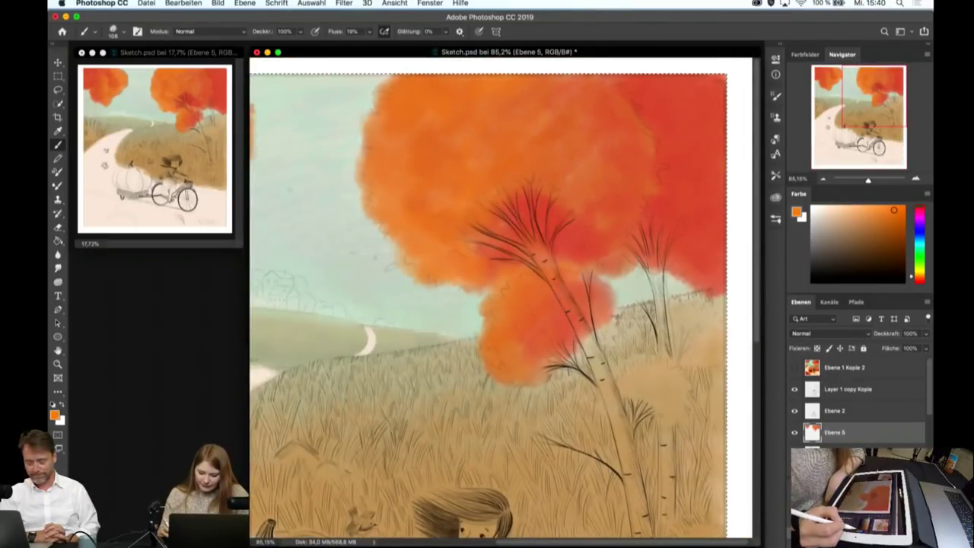
- Switch the paint colour to red and deepen the foliage at the canopy's top right
left_click(919, 281)
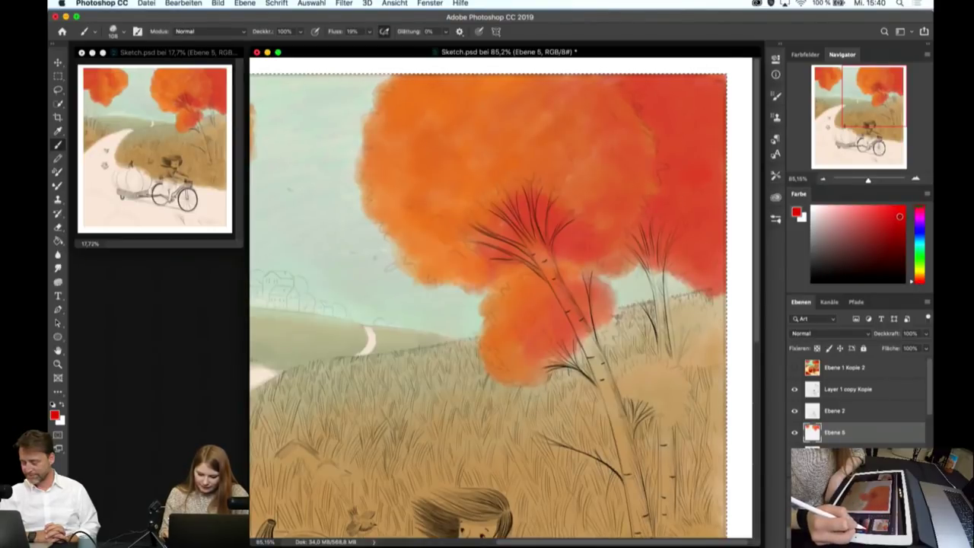
left_click_drag(658, 101, 704, 134)
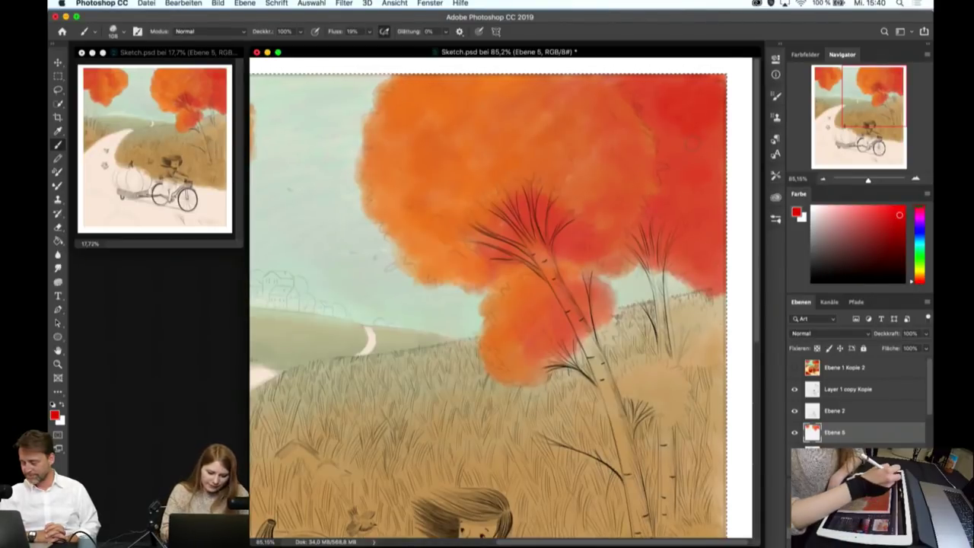
left_click(121, 34)
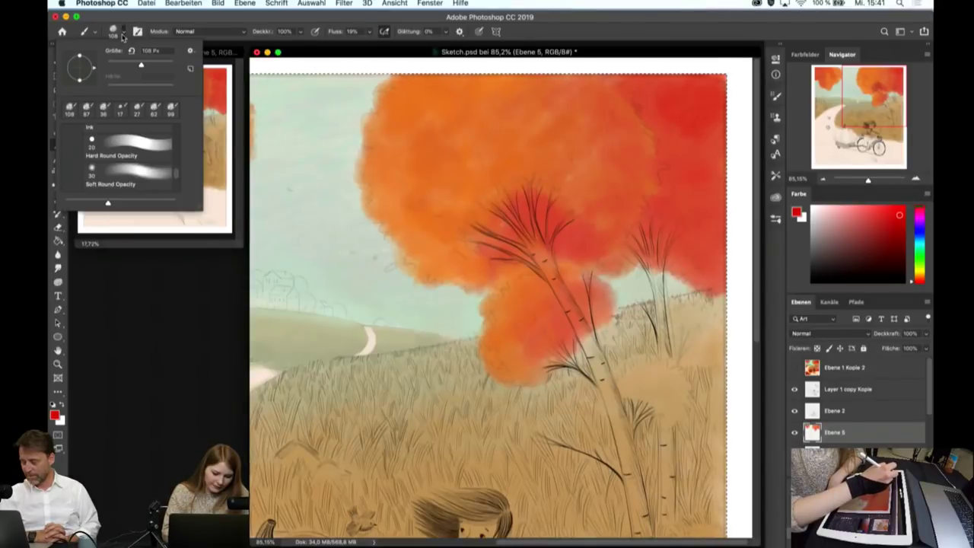
key("Escape")
mouse_move(643, 101)
left_mouse_down()
mouse_move(692, 213)
mouse_move(525, 245)
left_mouse_up()
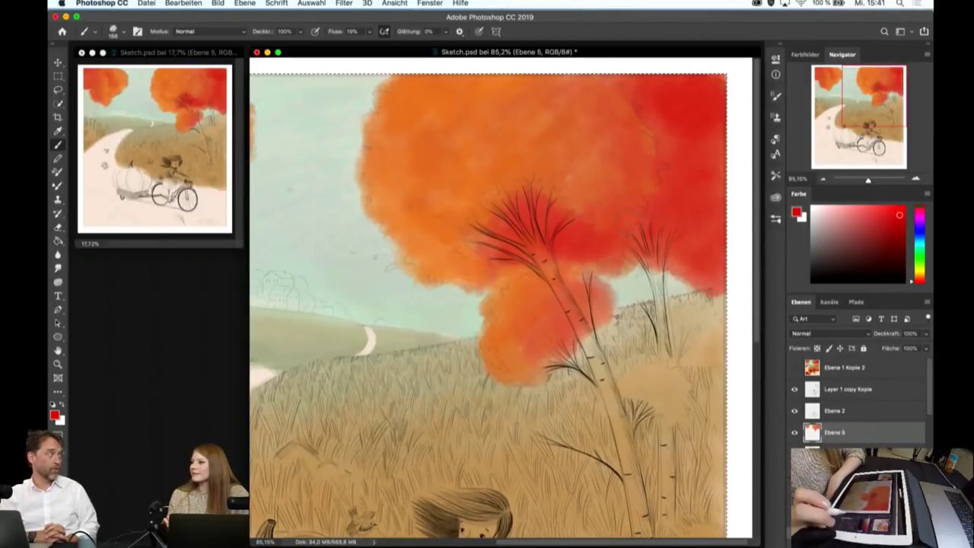
- Paint the treetop and its lower-left part a deeper, darker red
mouse_move(709, 53)
left_mouse_down()
mouse_move(642, 84)
mouse_move(740, 61)
left_mouse_up()
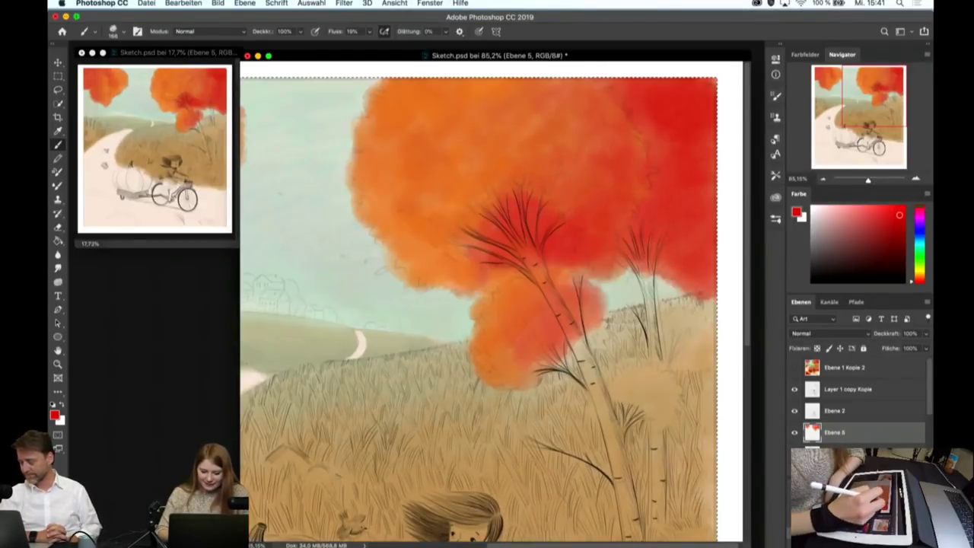
mouse_move(591, 146)
left_mouse_down()
mouse_move(559, 129)
mouse_move(525, 83)
mouse_move(536, 153)
left_mouse_up()
mouse_move(525, 187)
left_mouse_down()
mouse_move(464, 152)
mouse_move(453, 103)
left_mouse_up()
left_click_drag(461, 199, 475, 232)
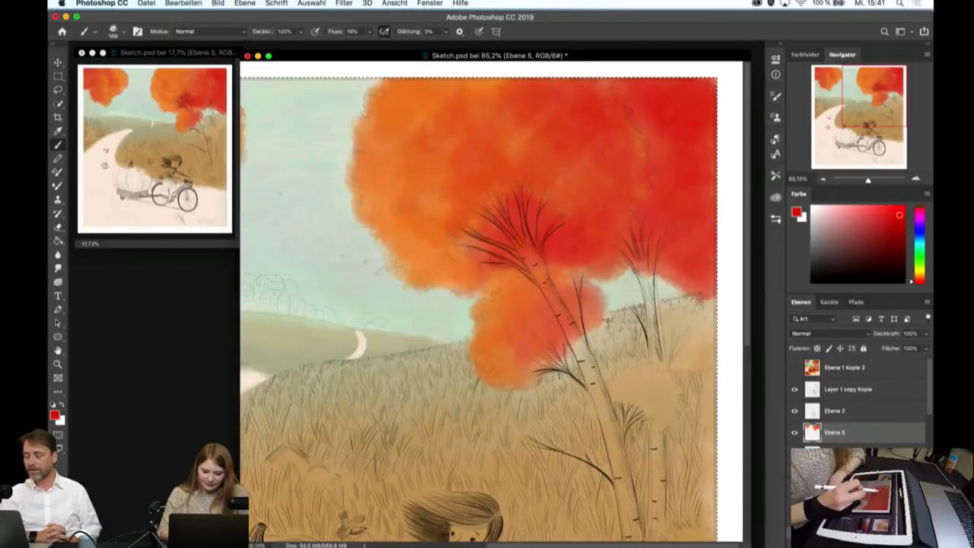
mouse_move(419, 179)
left_mouse_down()
mouse_move(438, 236)
mouse_move(476, 270)
left_mouse_up()
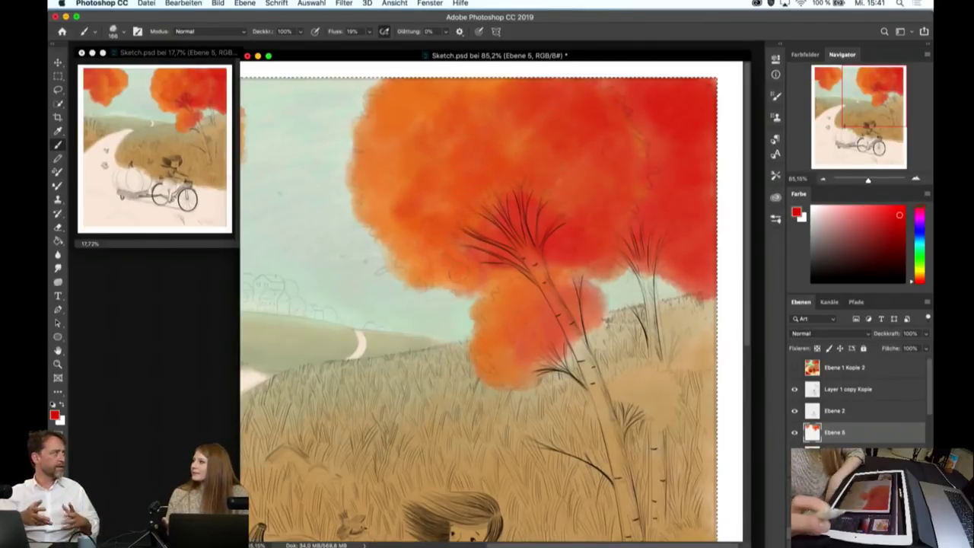
- Redden the canopy's lower right and right edge, then view the whole painting
left_click_drag(555, 319, 598, 293)
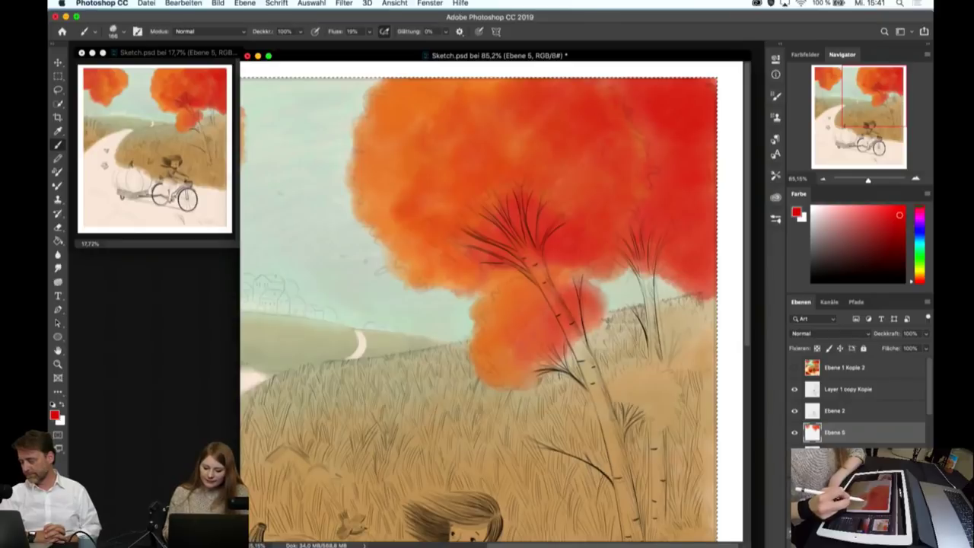
mouse_move(579, 334)
left_mouse_down()
mouse_move(605, 305)
mouse_move(510, 267)
left_mouse_up()
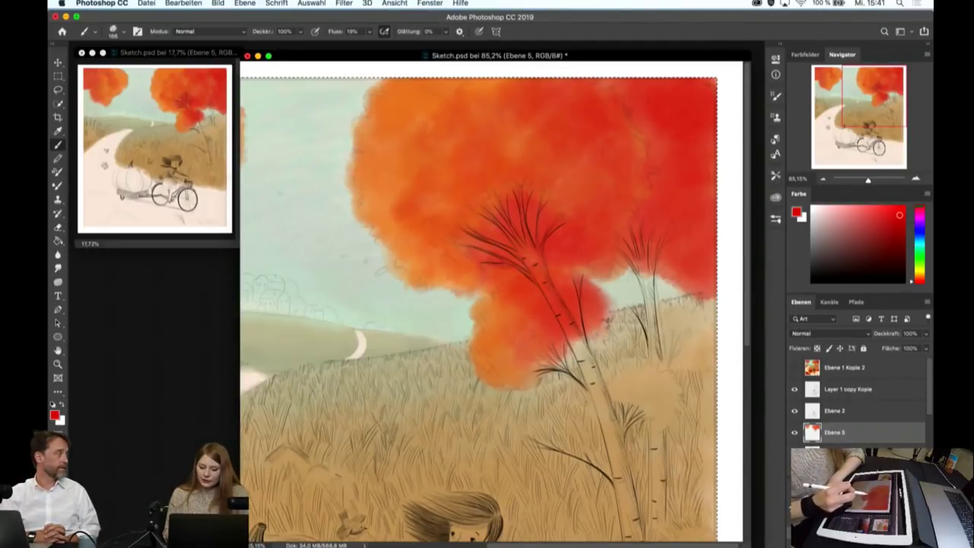
left_click_drag(564, 274, 617, 265)
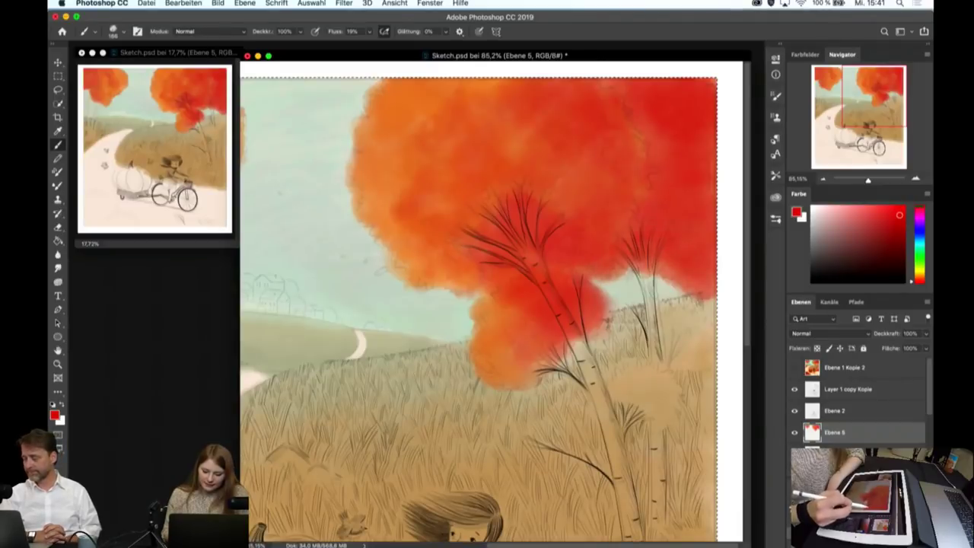
key("super+0")
scroll(477, 237, "up", 3)
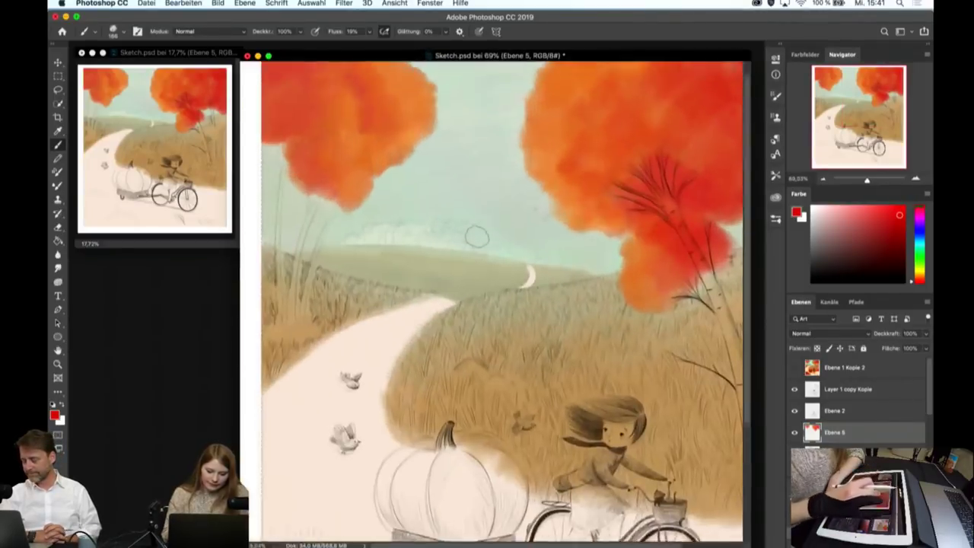
scroll(477, 237, "up", 1)
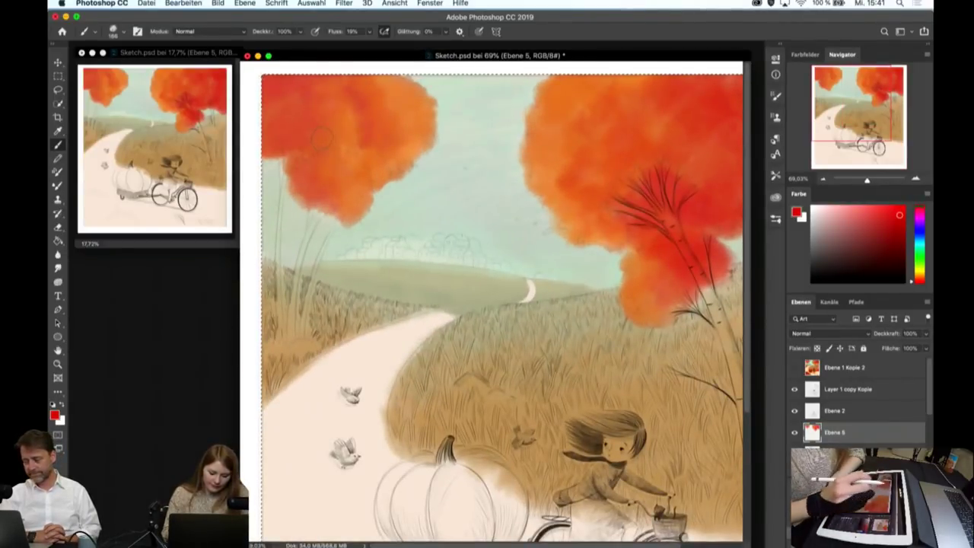
scroll(487, 304, "down", 5)
scroll(487, 304, "up", 8)
scroll(491, 304, "down", 1)
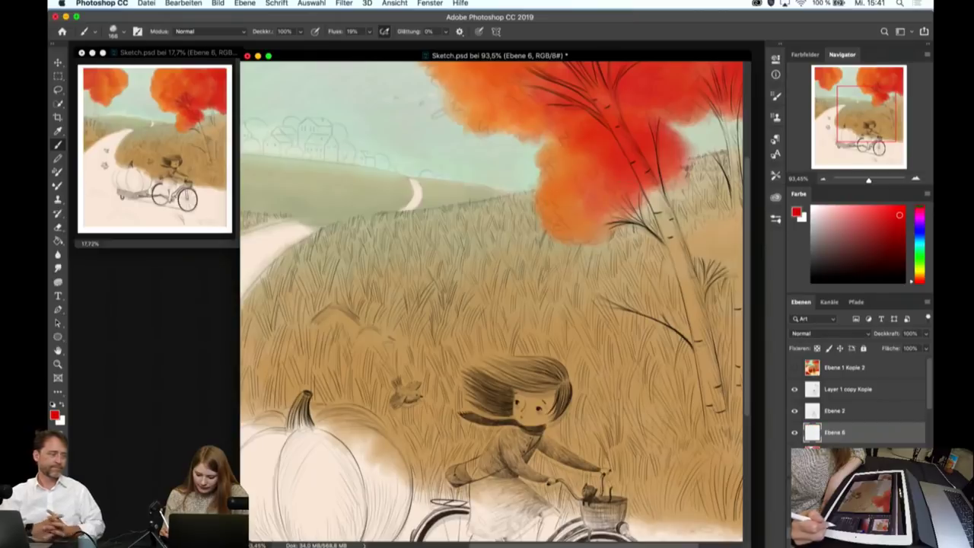
- Add a new empty layer and pick the 2017 Basic watercolour brush
key("ctrl+shift+alt+n")
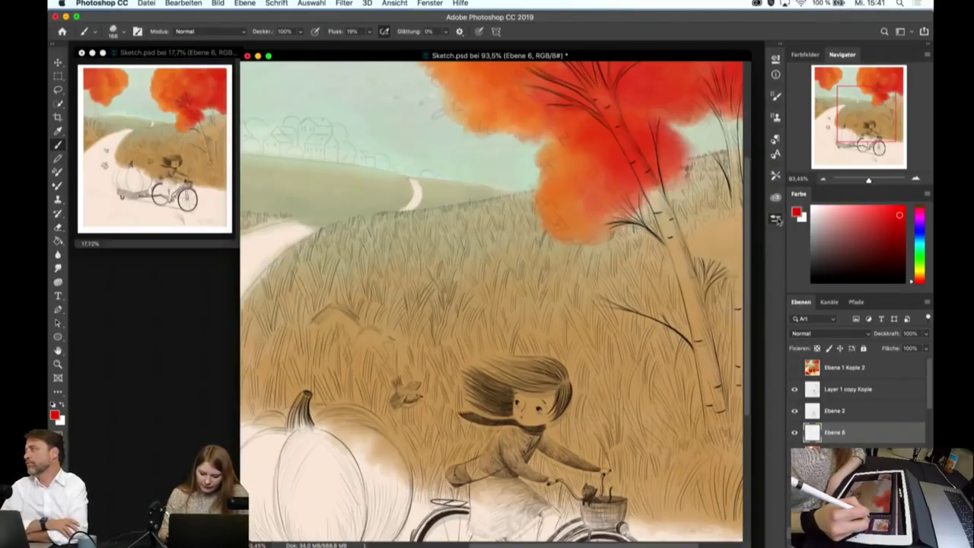
left_click(776, 219)
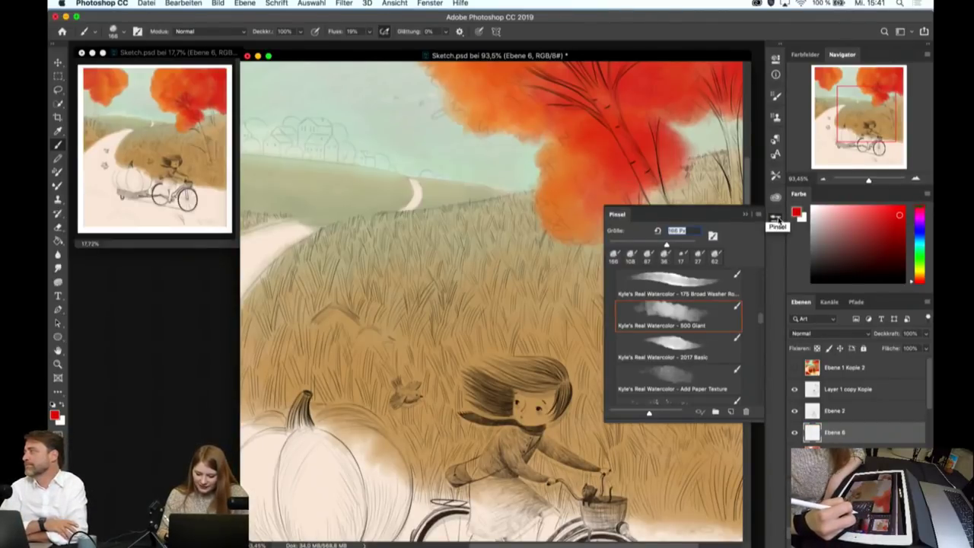
scroll(677, 327, "down", 1)
left_click(713, 319)
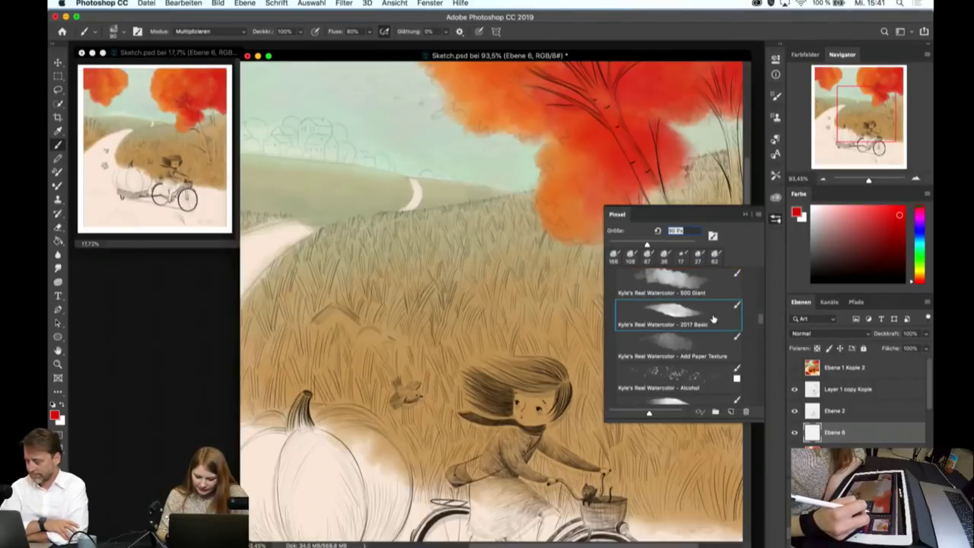
left_click(750, 218)
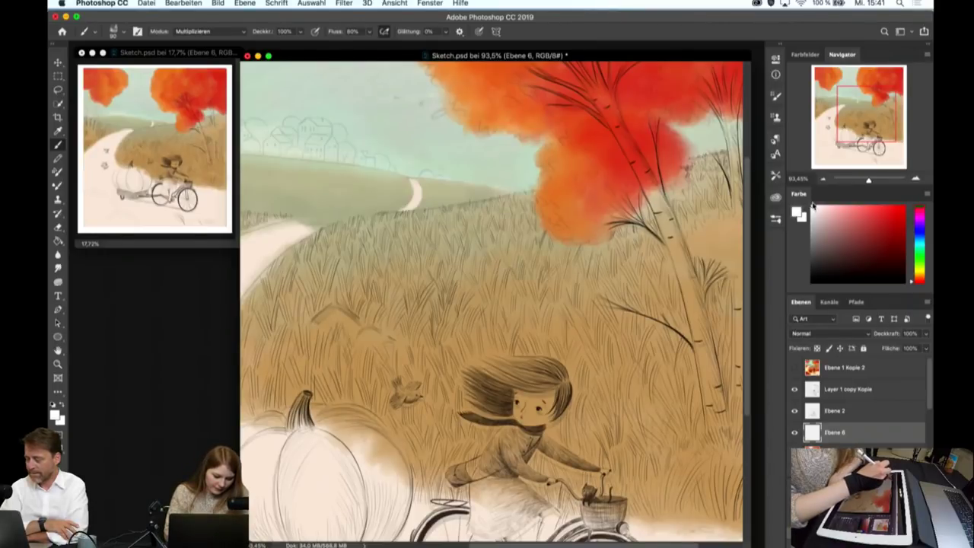
left_click(59, 132)
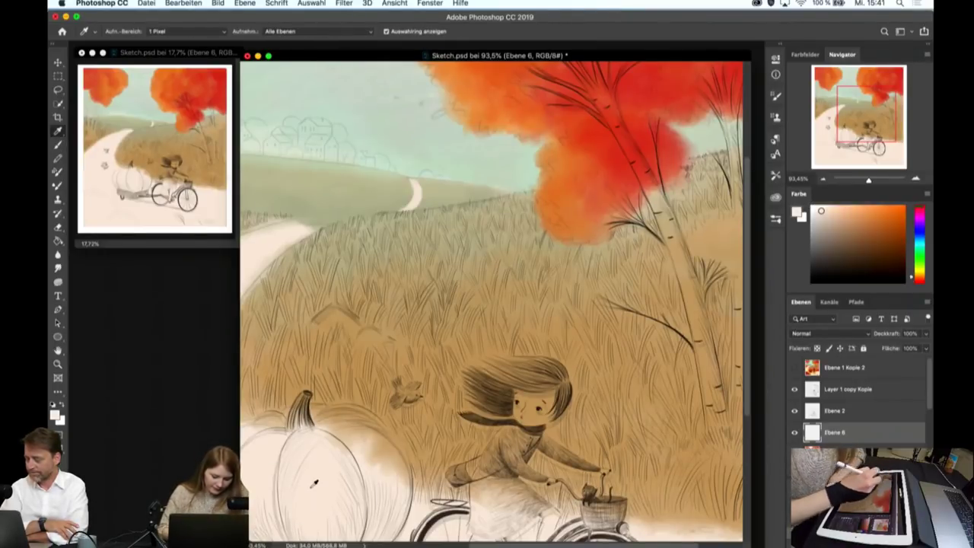
left_click(59, 146)
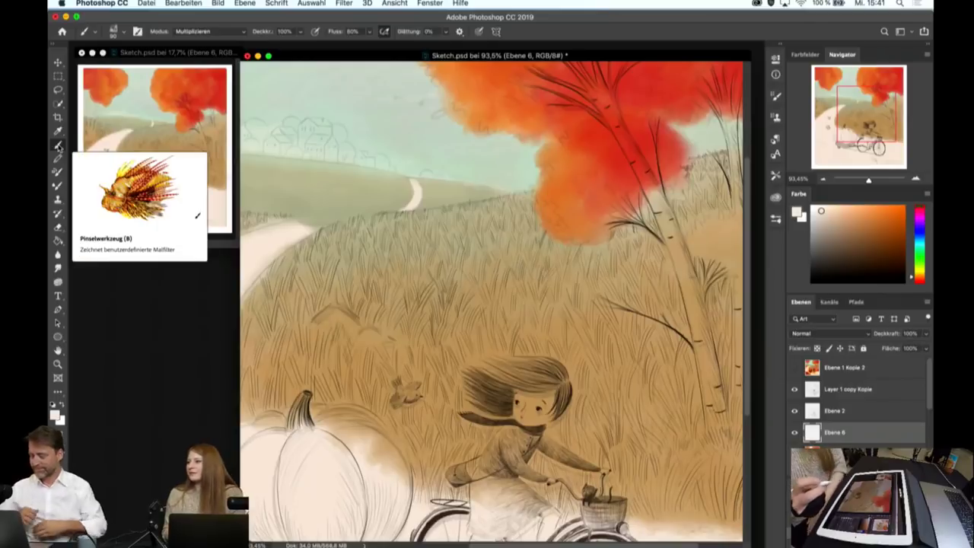
- Lay a first pale stroke on the birch trunk and reduce the brush size to 28
key("super+0")
scroll(650, 299, "up", 10)
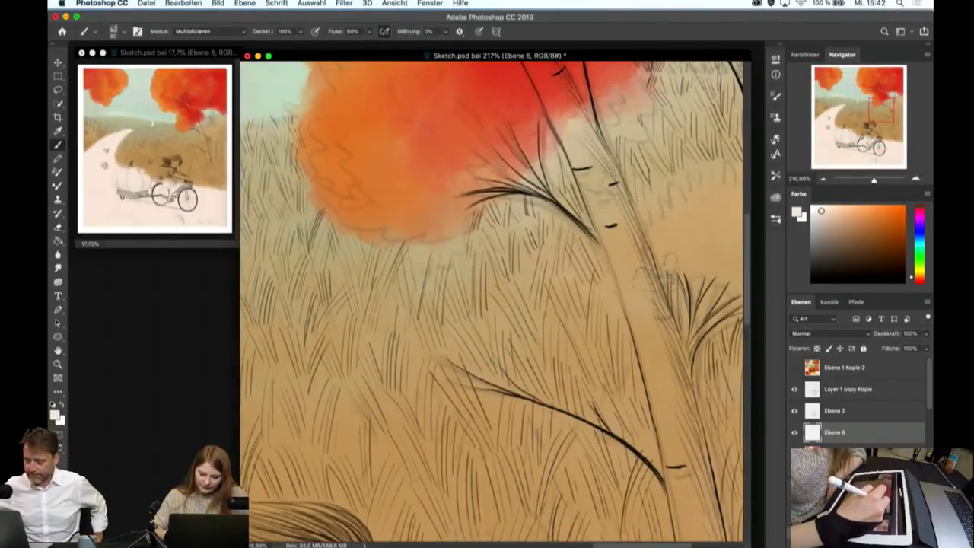
left_click_drag(592, 187, 623, 266)
left_click(122, 35)
left_click_drag(136, 65, 118, 65)
key("Return")
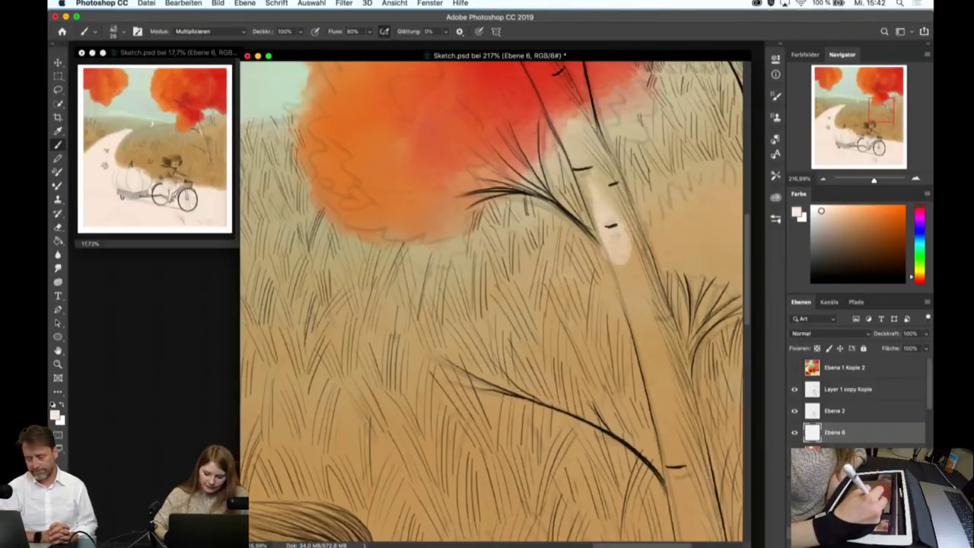
- Paint pale cream down the full length of the birch trunk and up toward the canopy
left_click_drag(595, 175, 645, 321)
left_click_drag(629, 244, 666, 367)
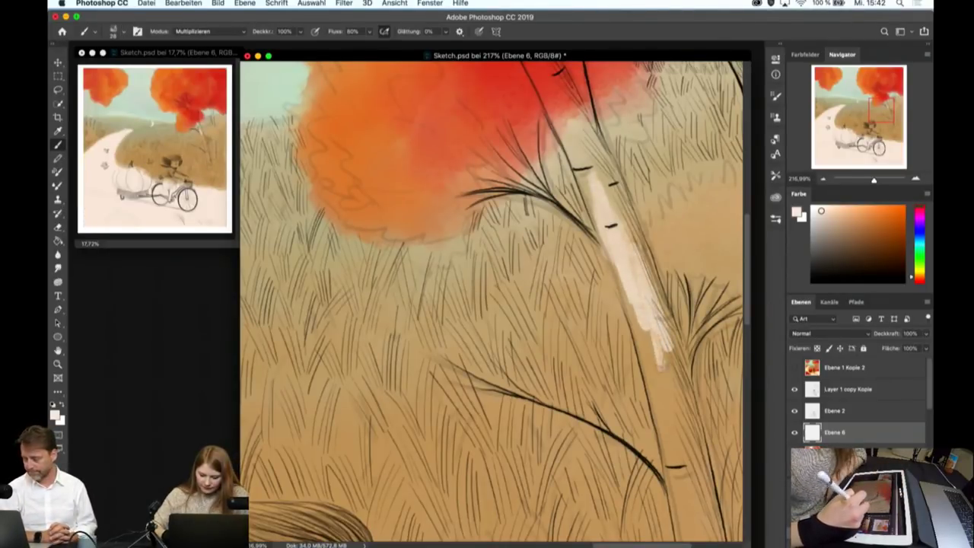
left_click_drag(626, 275, 661, 414)
left_click_drag(642, 324, 672, 435)
left_click_drag(654, 350, 679, 415)
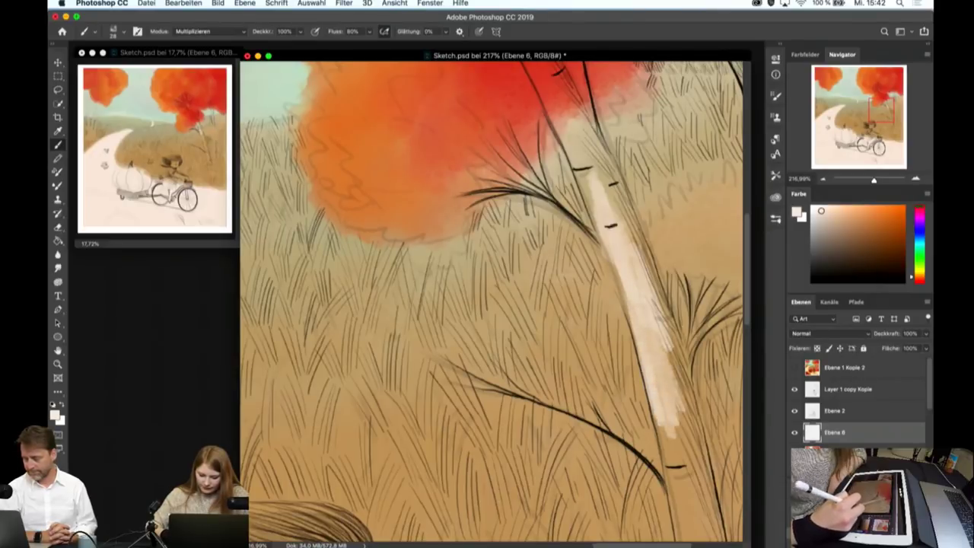
mouse_move(669, 380)
left_mouse_down()
mouse_move(689, 474)
mouse_move(678, 487)
mouse_move(693, 514)
left_mouse_up()
left_click_drag(662, 346, 689, 411)
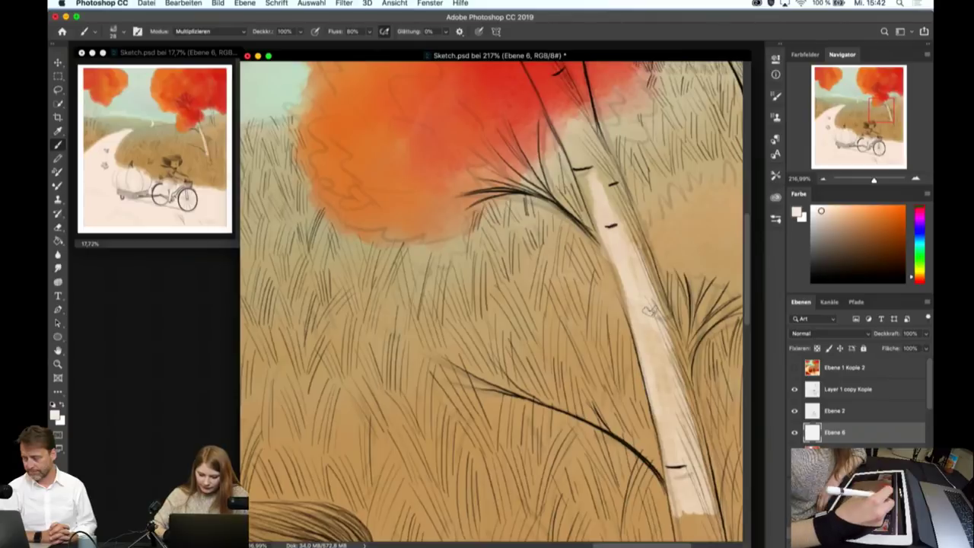
left_click_drag(571, 141, 646, 329)
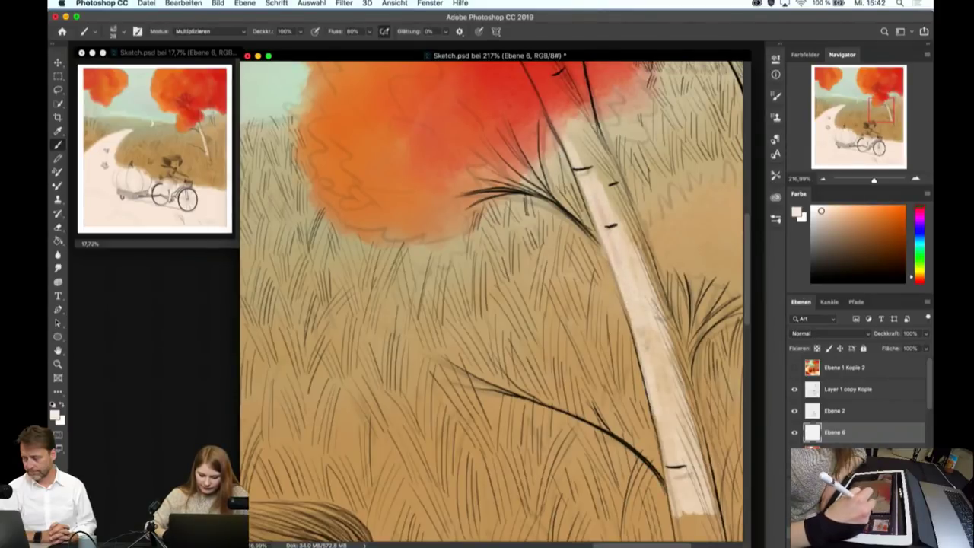
- Brighten the pale cream on the upper and lower birch trunk
left_click_drag(569, 123, 632, 232)
left_click_drag(591, 137, 633, 237)
left_click_drag(616, 198, 658, 301)
left_click_drag(656, 322, 672, 346)
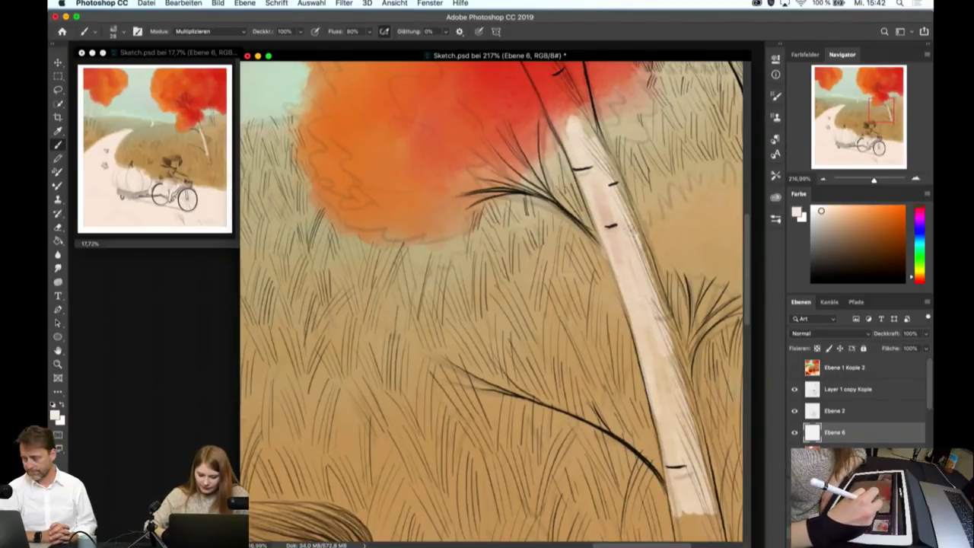
left_click_drag(624, 225, 662, 313)
left_click_drag(643, 267, 704, 464)
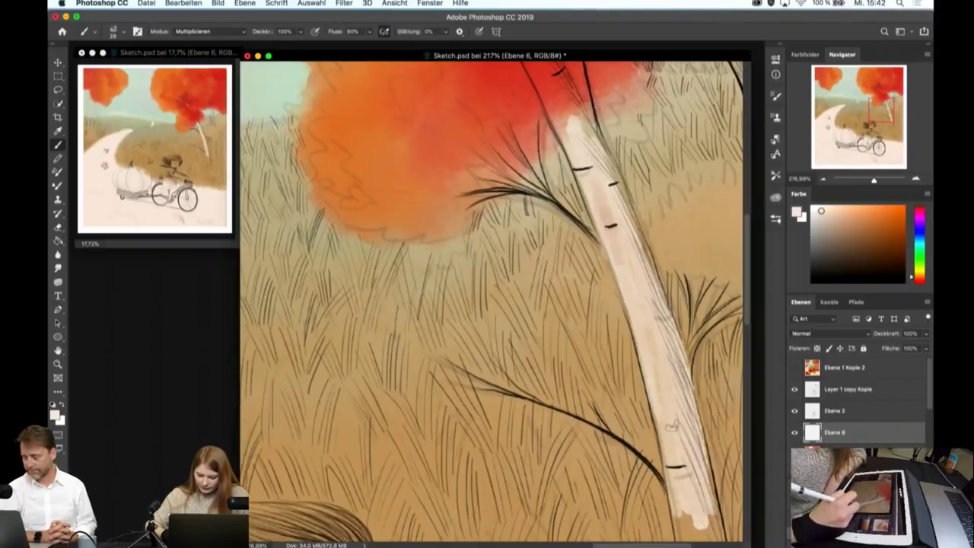
scroll(492, 301, "down", 1)
- Paint pale cream over the lower birch trunk near its base
scroll(491, 301, "down", 2)
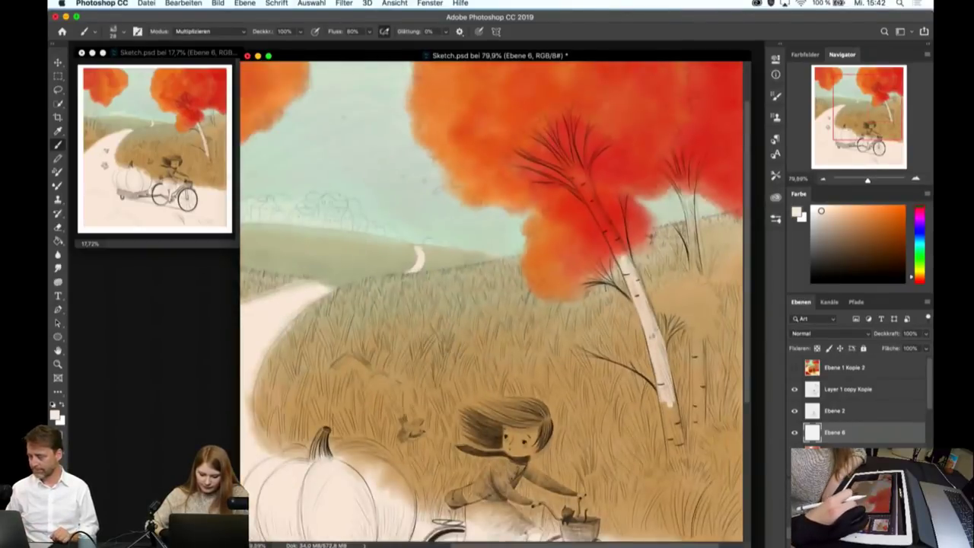
scroll(492, 301, "up", 4)
scroll(492, 301, "up", 1)
left_click_drag(600, 341, 598, 407)
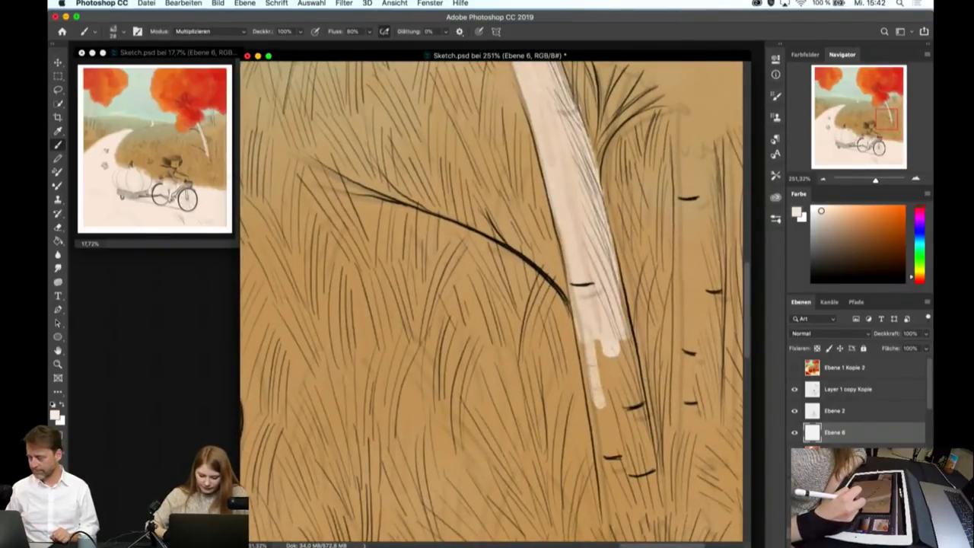
left_click_drag(587, 334, 609, 506)
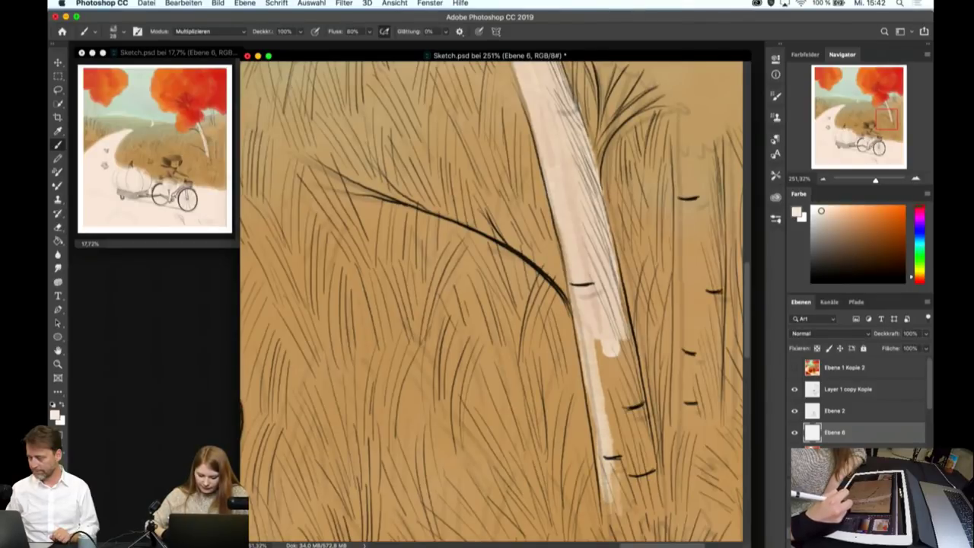
left_click_drag(621, 434, 635, 506)
left_click_drag(595, 308, 609, 479)
mouse_move(615, 343)
left_mouse_down()
mouse_move(634, 468)
mouse_move(644, 452)
mouse_move(651, 491)
left_mouse_up()
left_click_drag(633, 430, 649, 499)
- Try a reddish tint on the trunk, then undo it along with the lower trunk paint
left_click_drag(621, 447, 631, 465)
left_click_drag(584, 297, 609, 352)
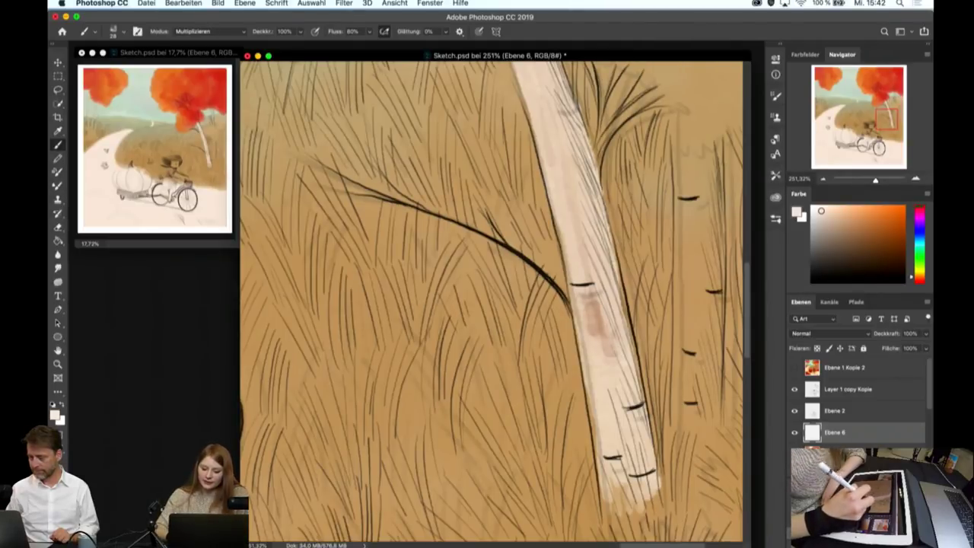
left_click_drag(586, 293, 613, 366)
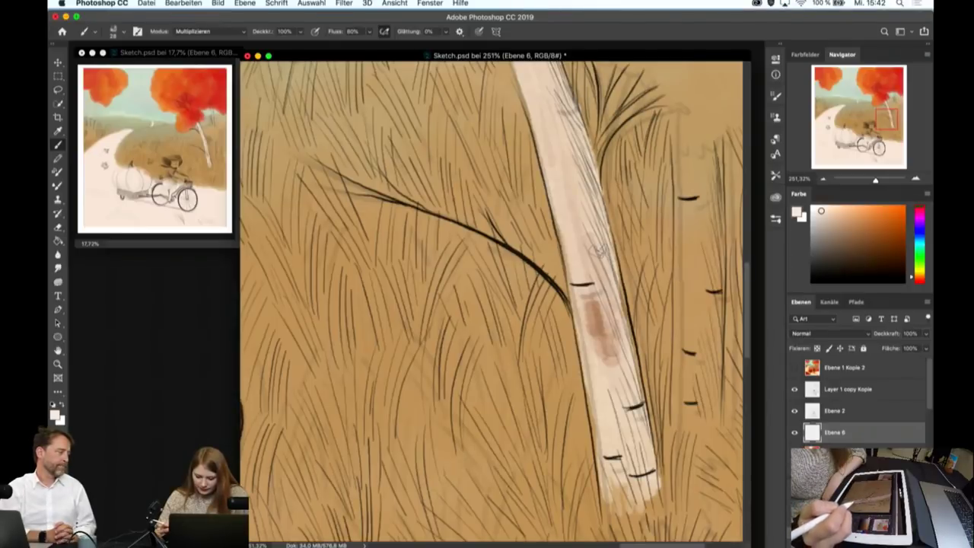
key("ctrl+z")
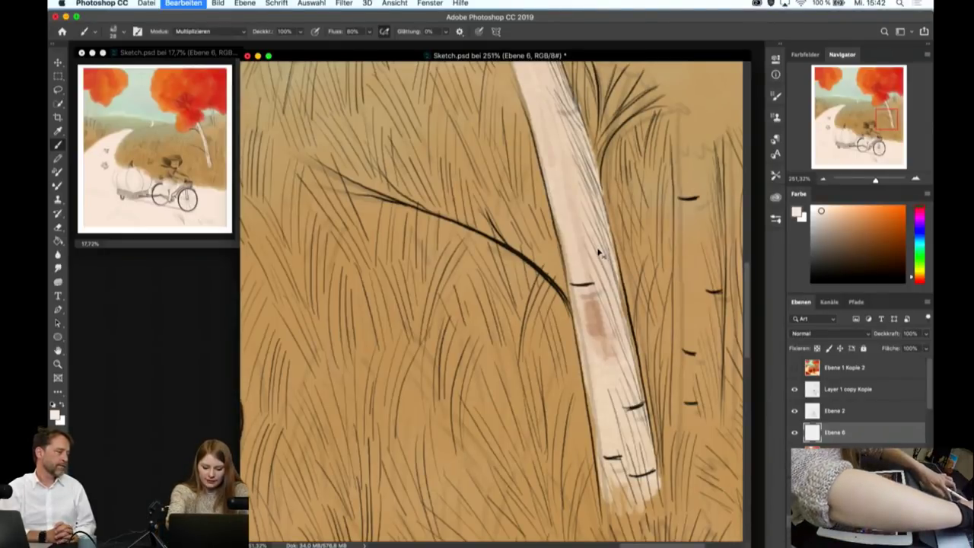
key("ctrl+z")
key("ctrl+z")
key("ctrl+z")
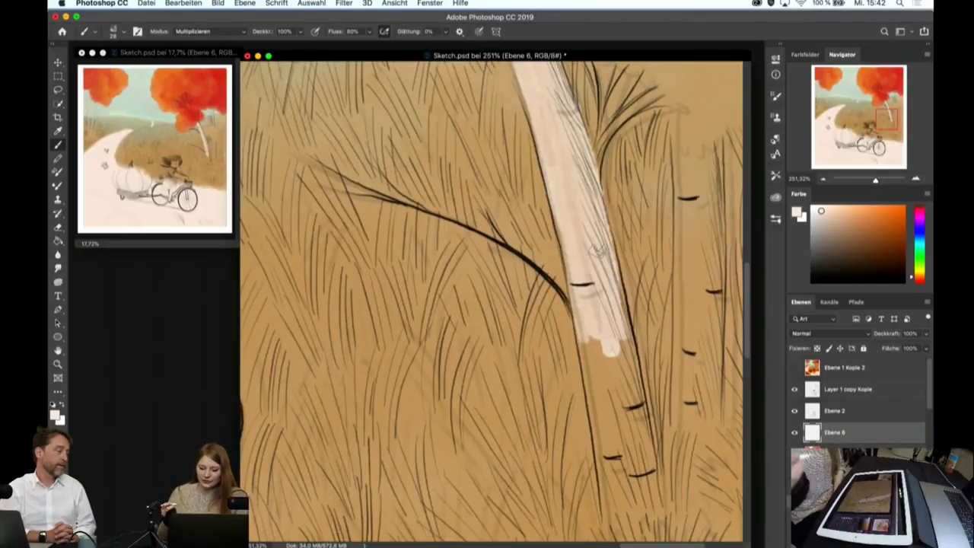
- Repaint the lower trunk cream down into the grass and add faint light strokes
left_click_drag(605, 342, 623, 395)
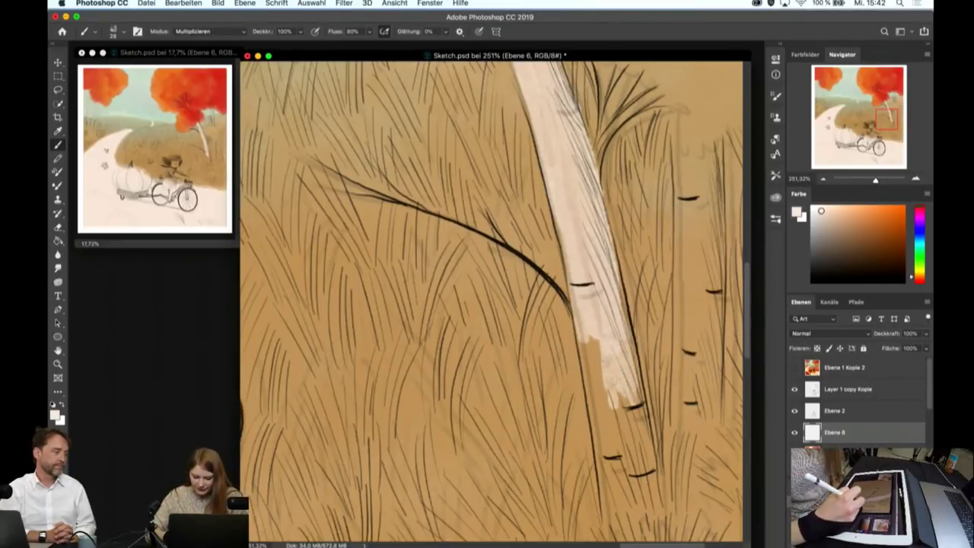
mouse_move(598, 338)
left_mouse_down()
mouse_move(609, 403)
mouse_move(591, 395)
mouse_move(600, 420)
left_mouse_up()
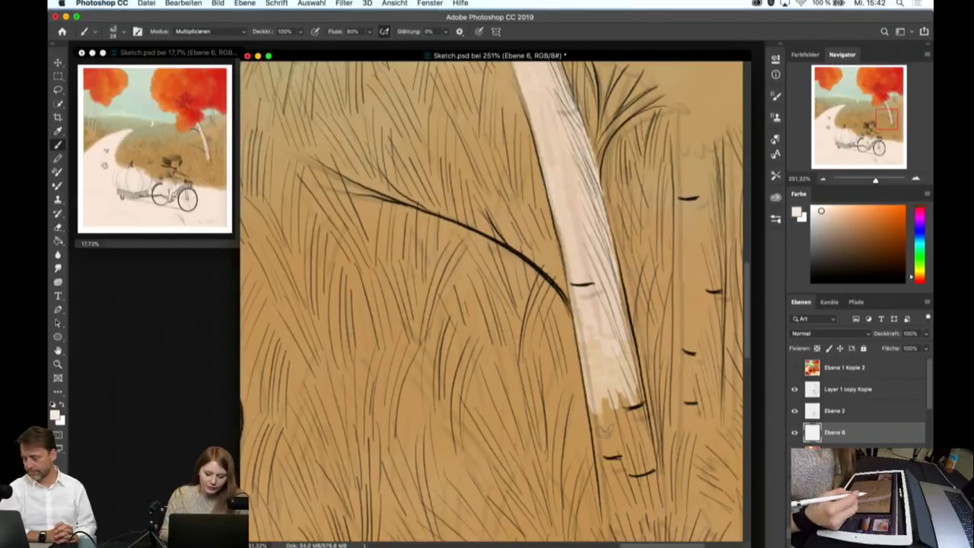
left_click_drag(602, 411, 610, 464)
left_click_drag(624, 380, 643, 456)
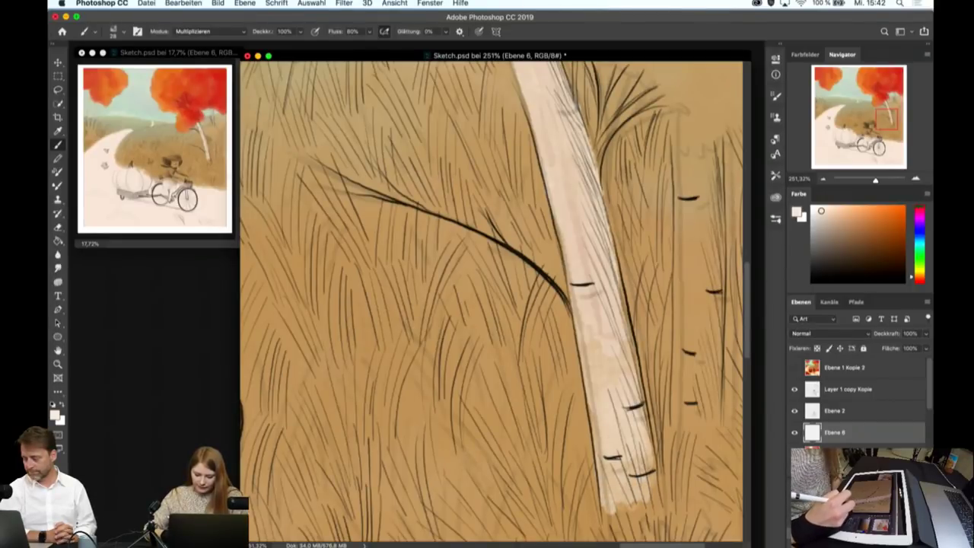
mouse_move(631, 335)
left_mouse_down()
mouse_move(622, 369)
mouse_move(618, 358)
left_mouse_up()
left_click_drag(628, 318, 613, 336)
left_click_drag(628, 280, 612, 332)
- Try pinkish-brown shading on the trunk, then undo it
left_click_drag(609, 259, 618, 347)
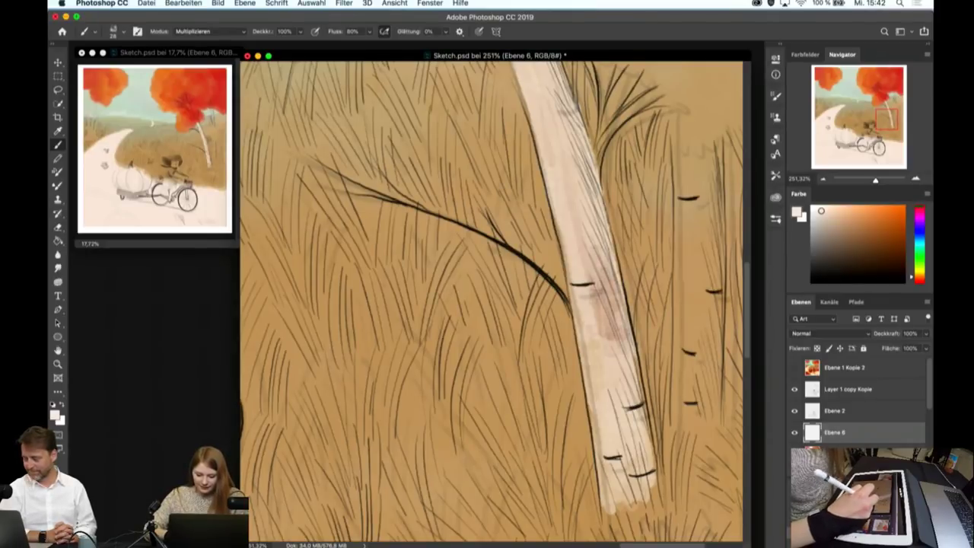
left_click_drag(578, 244, 598, 328)
mouse_move(571, 194)
left_mouse_down()
mouse_move(582, 243)
mouse_move(602, 263)
left_mouse_up()
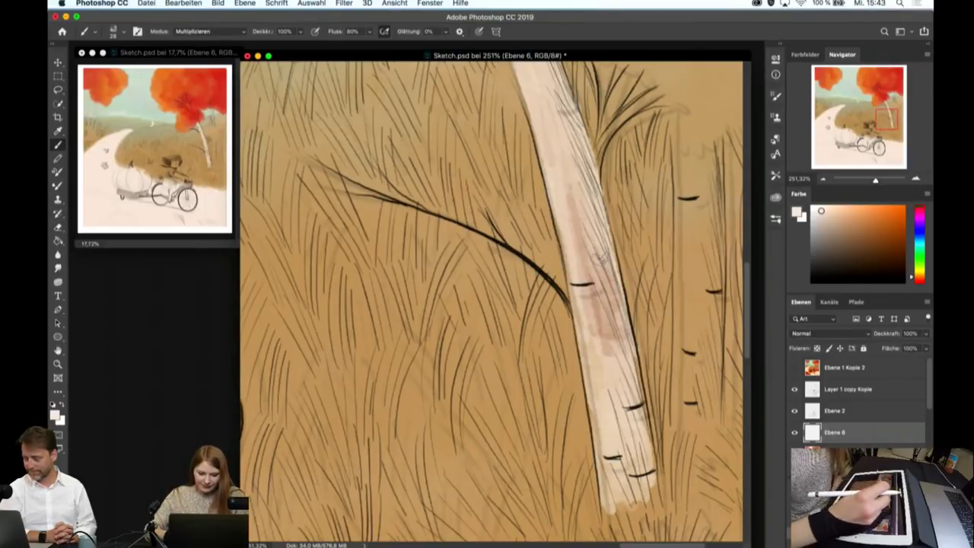
key("ctrl+z")
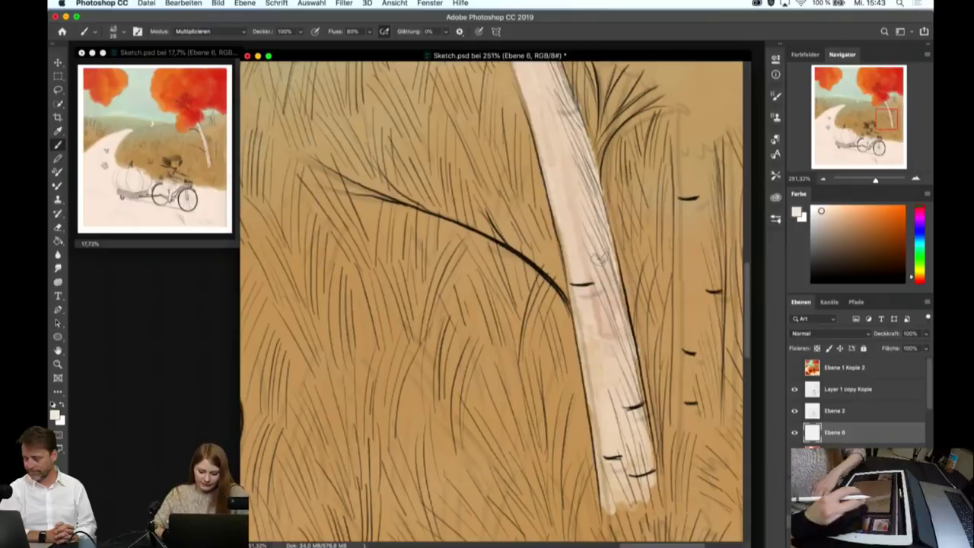
scroll(491, 300, "down", 3)
scroll(491, 301, "up", 2)
scroll(629, 309, "up", 2)
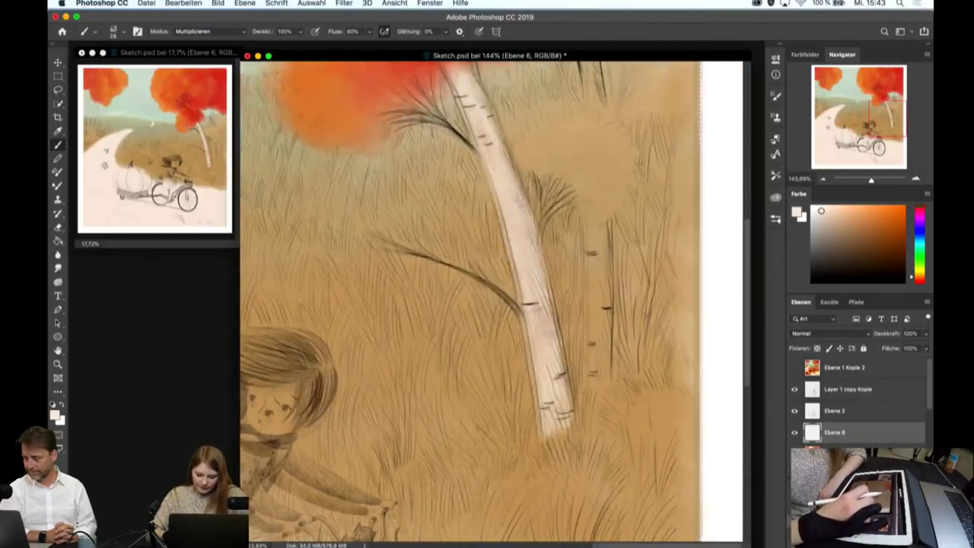
scroll(629, 308, "up", 1)
- Paint pale cream on the thin second trunk, widening it to the right
mouse_move(561, 224)
left_mouse_down()
mouse_move(557, 168)
mouse_move(568, 274)
left_mouse_up()
mouse_move(563, 161)
left_mouse_down()
mouse_move(580, 242)
mouse_move(567, 304)
left_mouse_up()
left_click_drag(563, 228, 569, 349)
mouse_move(575, 243)
left_mouse_down()
mouse_move(576, 328)
mouse_move(580, 303)
left_mouse_up()
left_click_drag(588, 183, 593, 281)
mouse_move(601, 203)
left_mouse_down()
mouse_move(601, 339)
mouse_move(590, 398)
left_mouse_up()
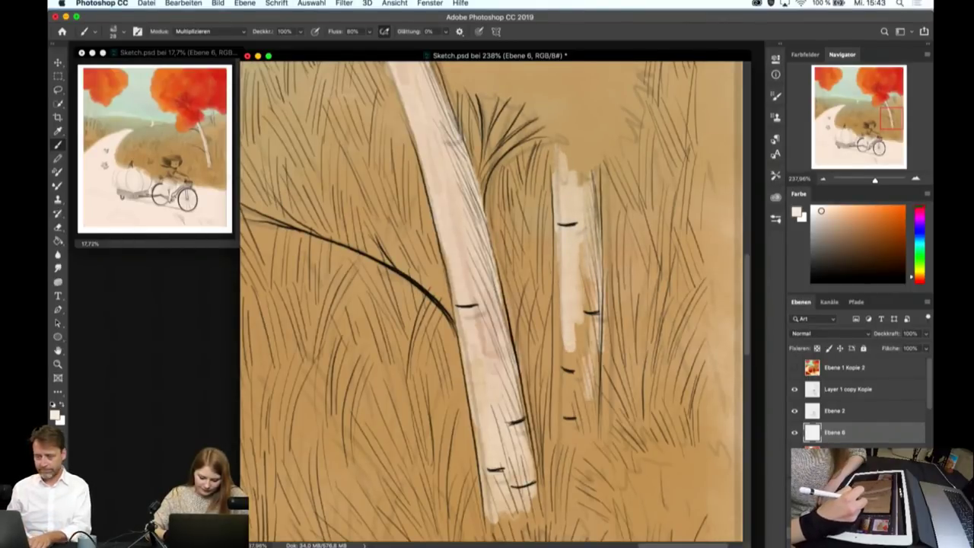
left_click_drag(586, 276, 586, 386)
mouse_move(583, 325)
left_mouse_down()
mouse_move(583, 402)
mouse_move(558, 433)
left_mouse_up()
- Carry the thin trunk's cream to its base, then stroke cream up the main trunk into the canopy
mouse_move(560, 381)
left_mouse_down()
mouse_move(556, 442)
mouse_move(571, 449)
left_mouse_up()
left_click_drag(586, 388, 585, 443)
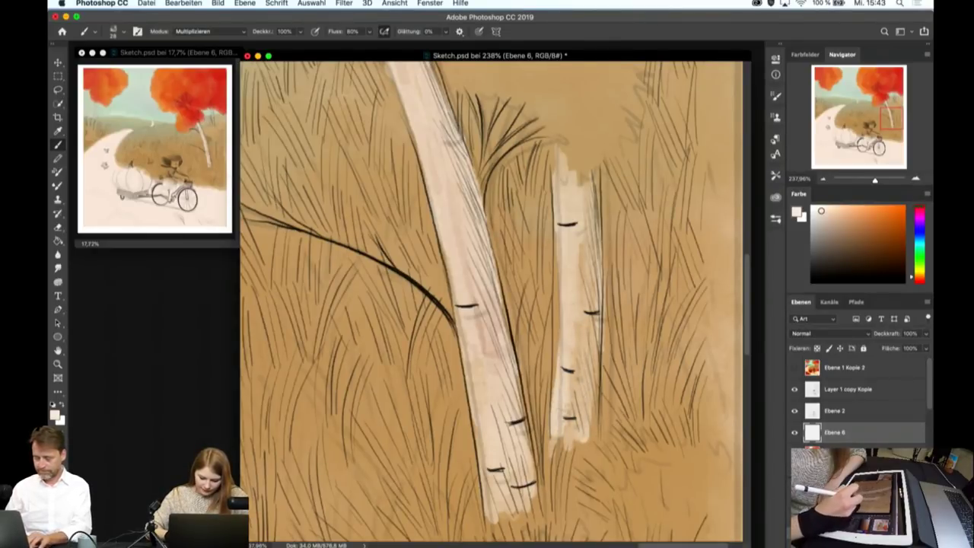
left_click_drag(571, 327, 570, 417)
left_click_drag(582, 241, 581, 331)
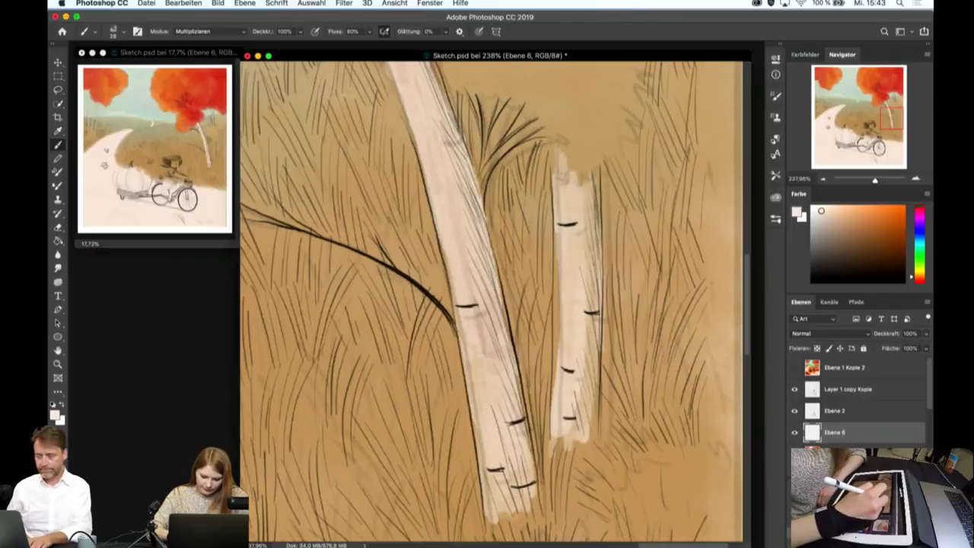
scroll(678, 314, "down", 5)
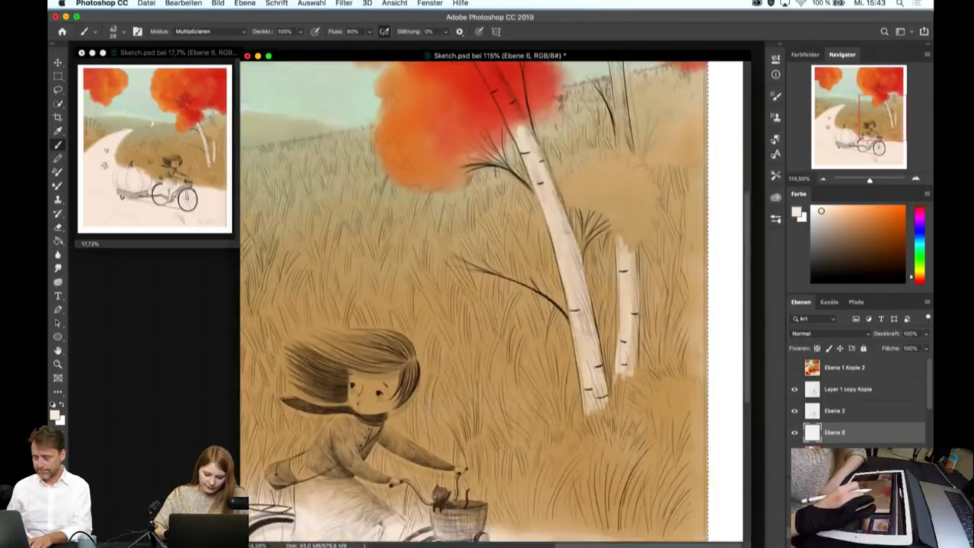
scroll(490, 293, "down", 5)
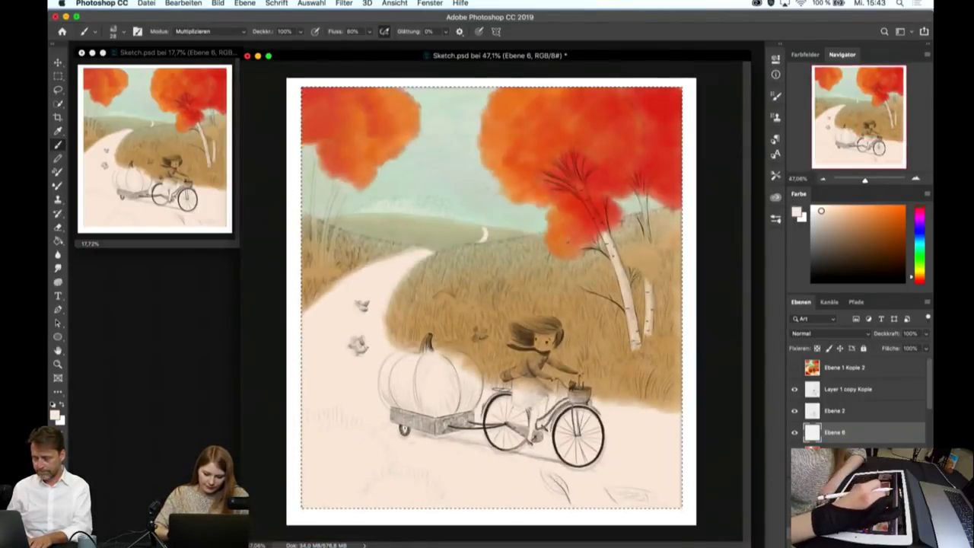
scroll(489, 294, "up", 8)
scroll(491, 304, "up", 1)
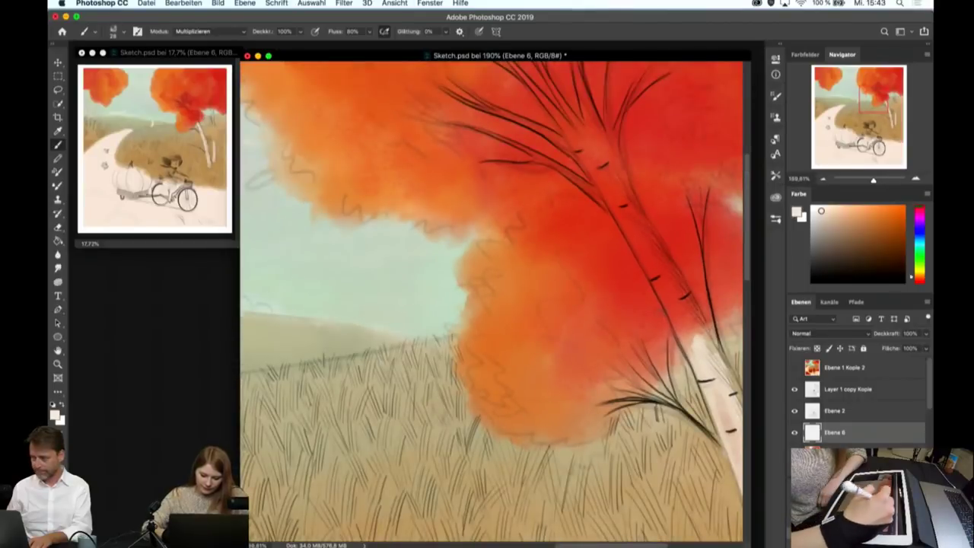
left_click_drag(618, 207, 689, 335)
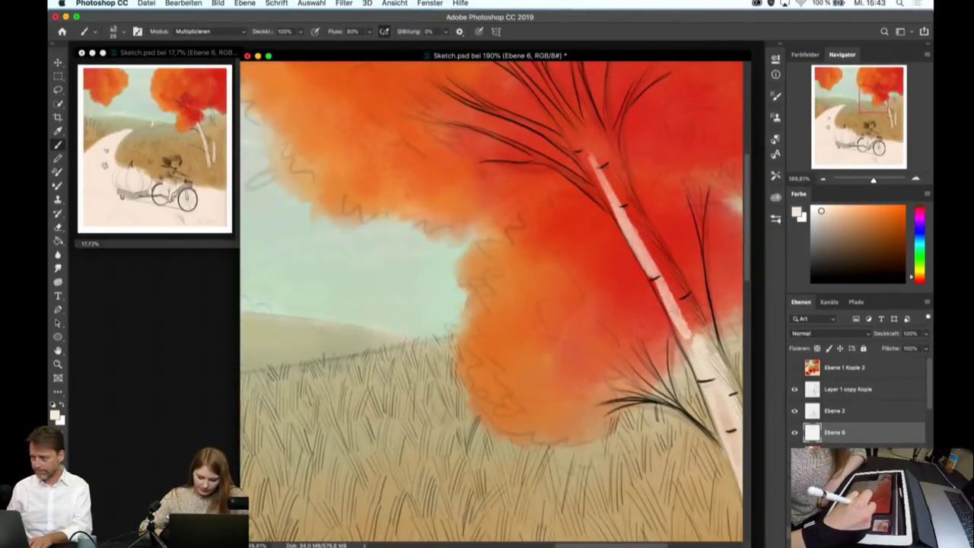
- Add pale highlight strokes along the main birch trunk, brightening its upper part
scroll(643, 251, "up", 1)
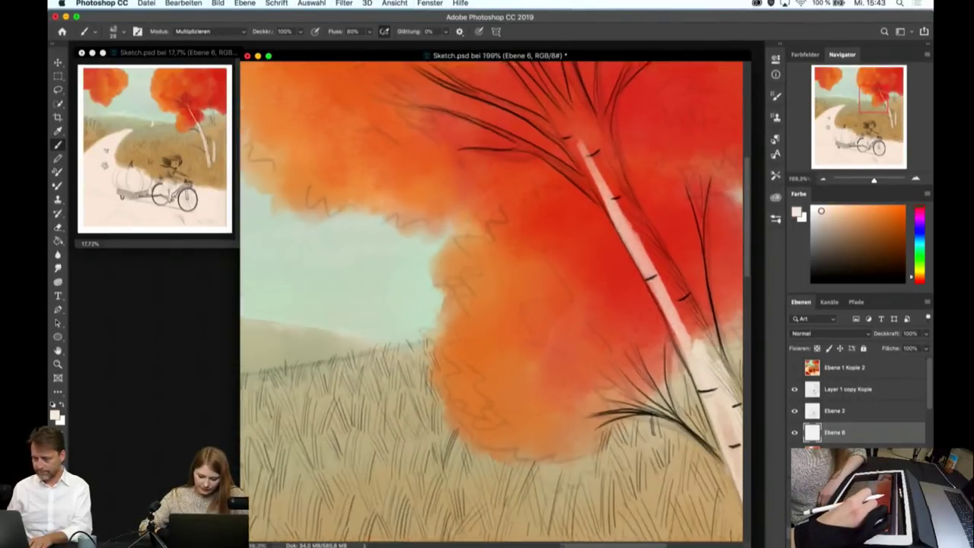
scroll(643, 251, "up", 1)
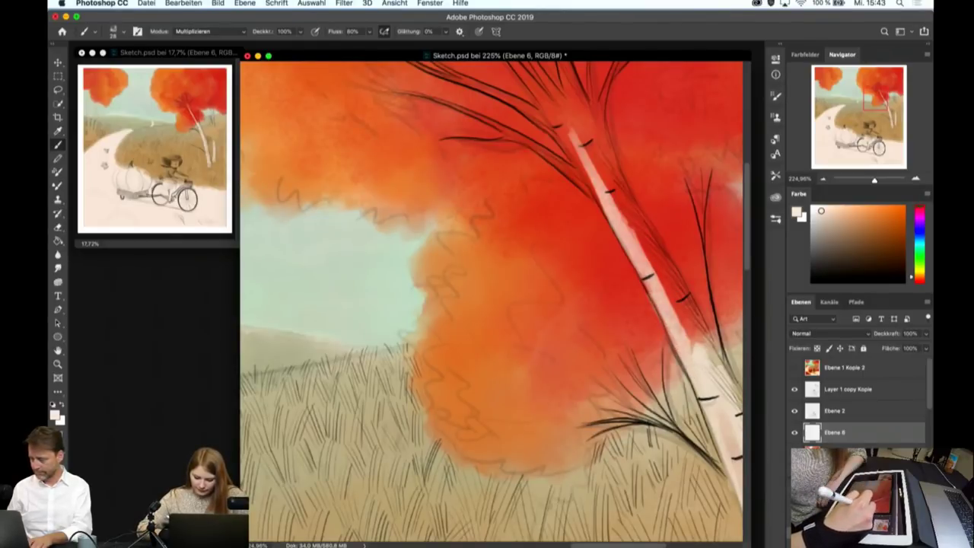
left_click_drag(653, 270, 694, 351)
left_click_drag(690, 317, 725, 380)
left_click_drag(630, 225, 699, 327)
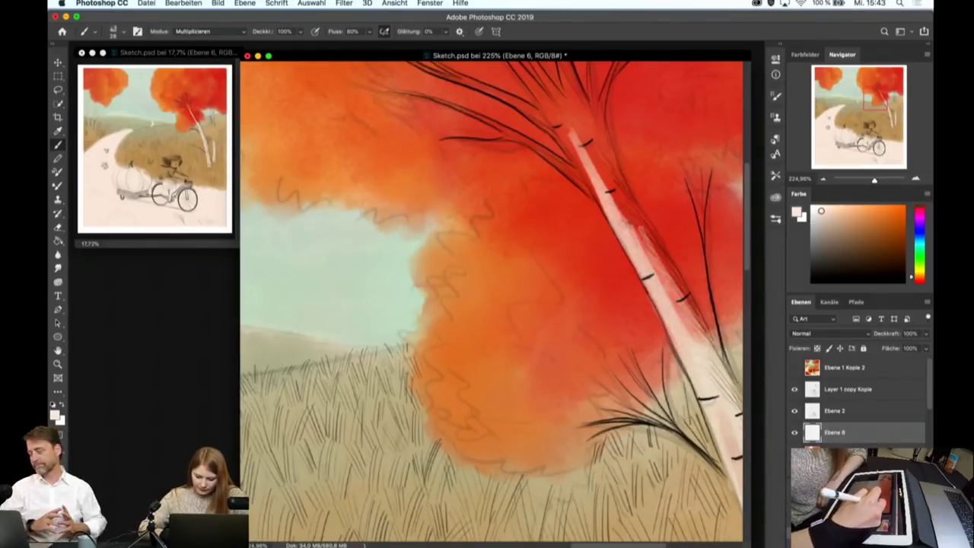
left_click_drag(613, 198, 662, 266)
left_click_drag(598, 169, 700, 338)
left_click_drag(679, 284, 732, 384)
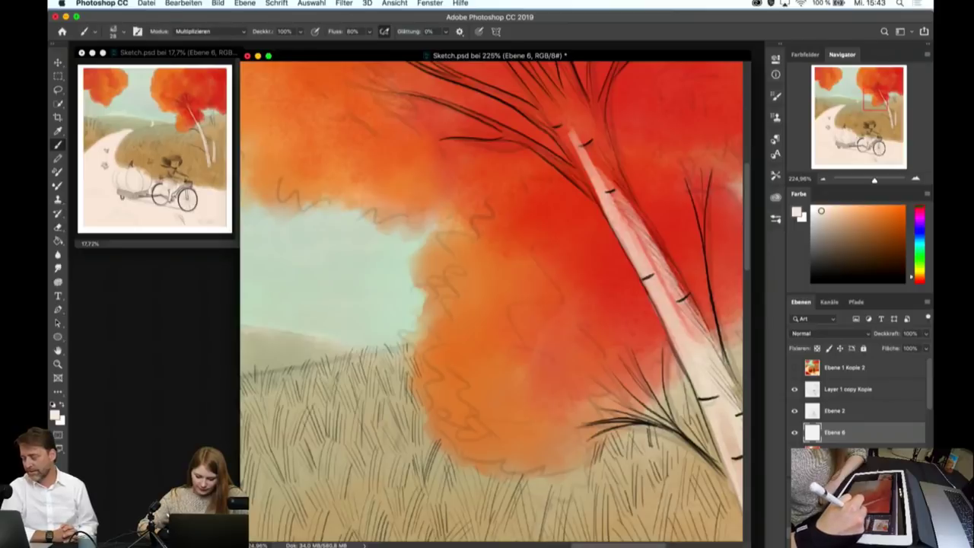
mouse_move(639, 251)
left_mouse_down()
mouse_move(587, 146)
mouse_move(666, 289)
left_mouse_up()
- Zoom in and cover the red tint at the trunk's top with pale cream up to the fork
scroll(491, 301, "down", 5)
scroll(492, 300, "up", 1)
scroll(492, 300, "up", 2)
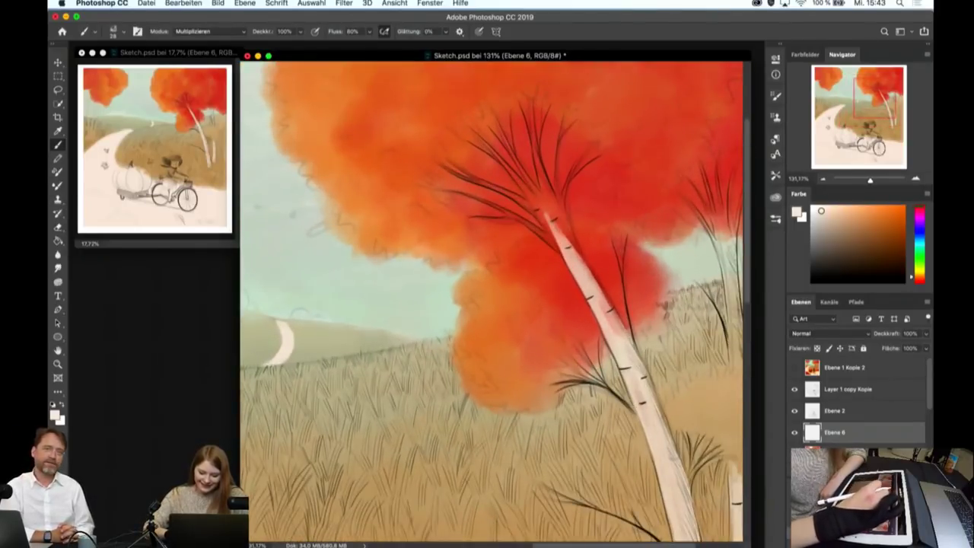
scroll(492, 301, "up", 1)
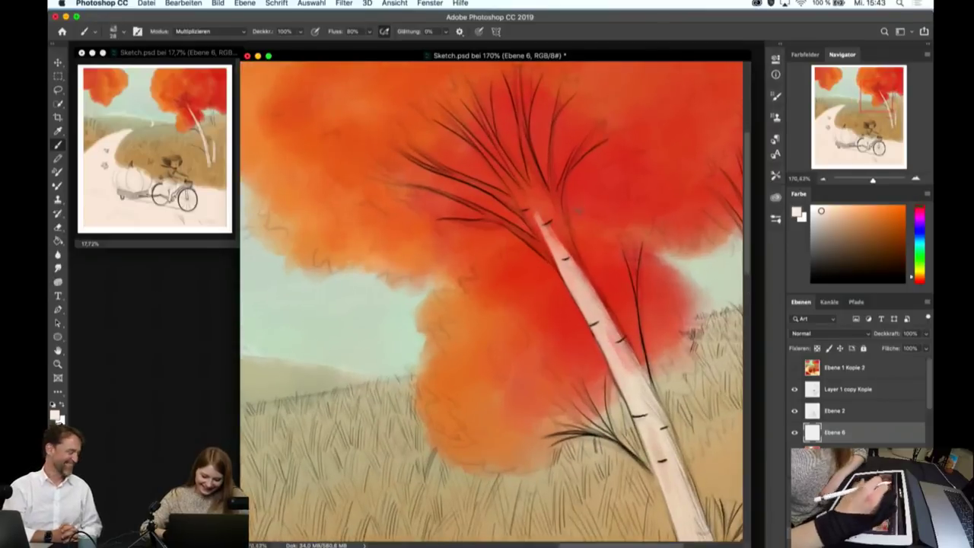
scroll(596, 226, "up", 2)
left_click_drag(537, 229, 525, 192)
left_click_drag(554, 245, 533, 188)
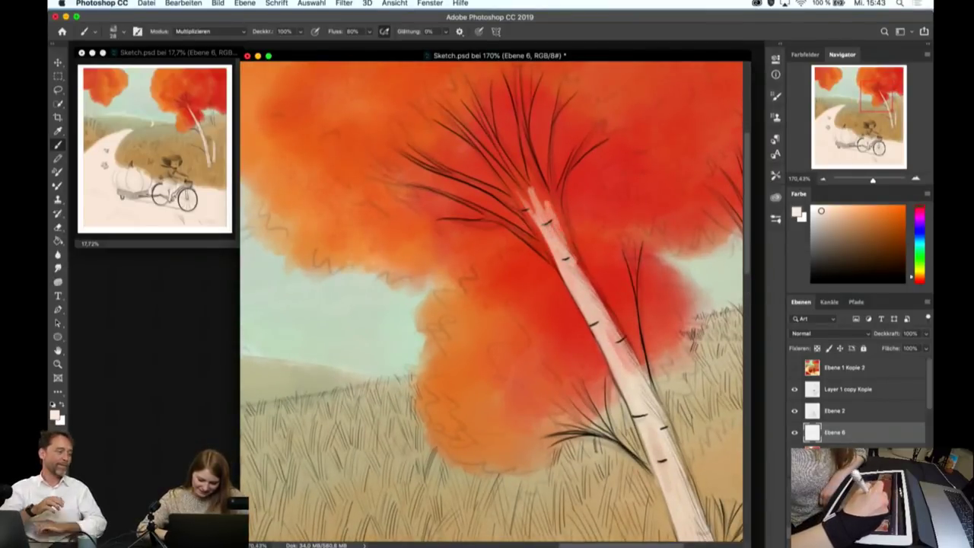
left_click_drag(572, 259, 548, 202)
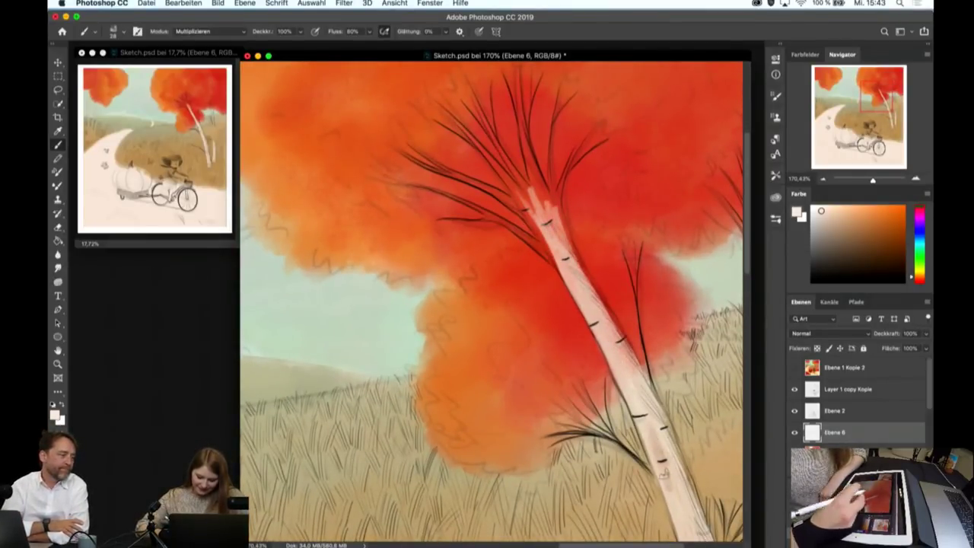
scroll(532, 153, "up", 3)
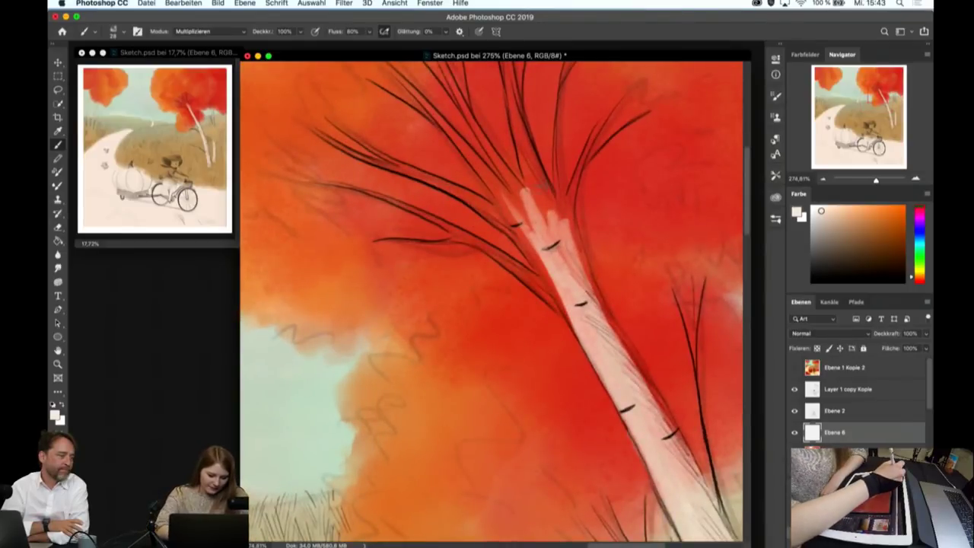
- Shrink the brush and paint pale highlights down the upper birch trunk, undoing a stray branch stroke
left_click(123, 33)
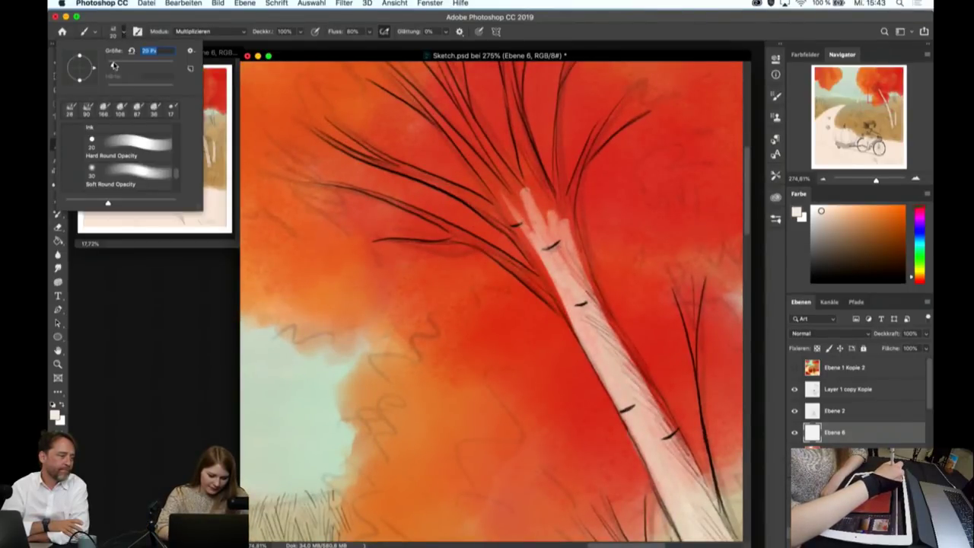
key("Return")
mouse_move(541, 213)
left_mouse_down()
mouse_move(526, 149)
mouse_move(552, 227)
left_mouse_up()
left_click_drag(545, 181, 574, 268)
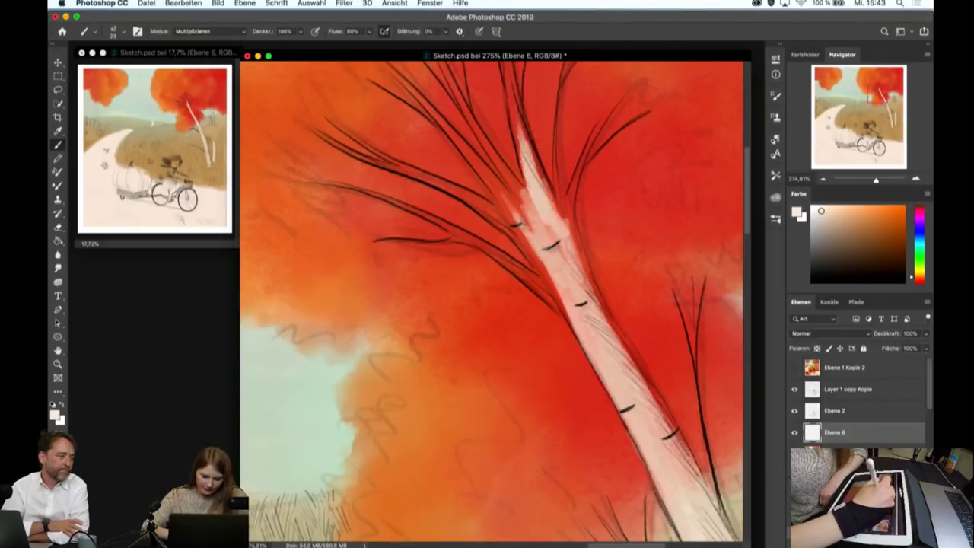
left_click_drag(420, 93, 532, 229)
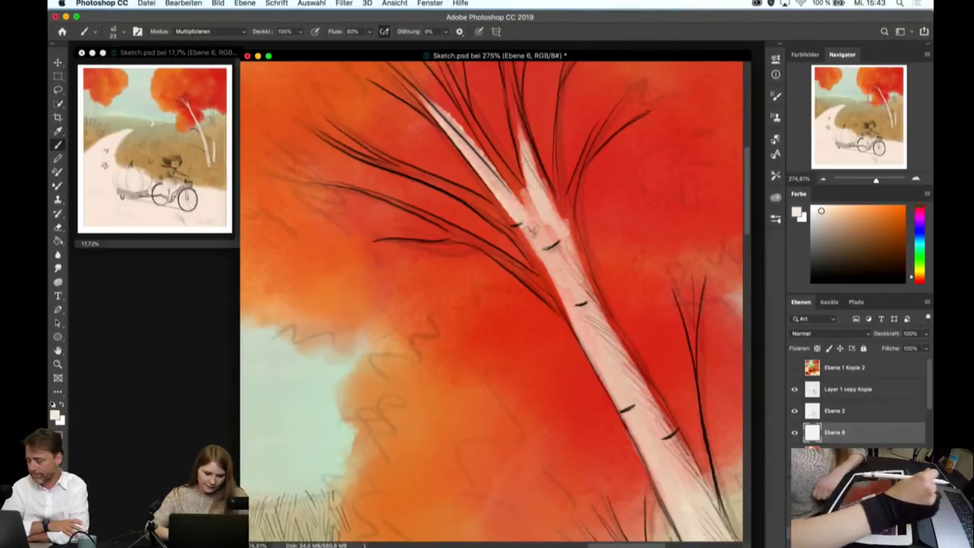
key("ctrl+z")
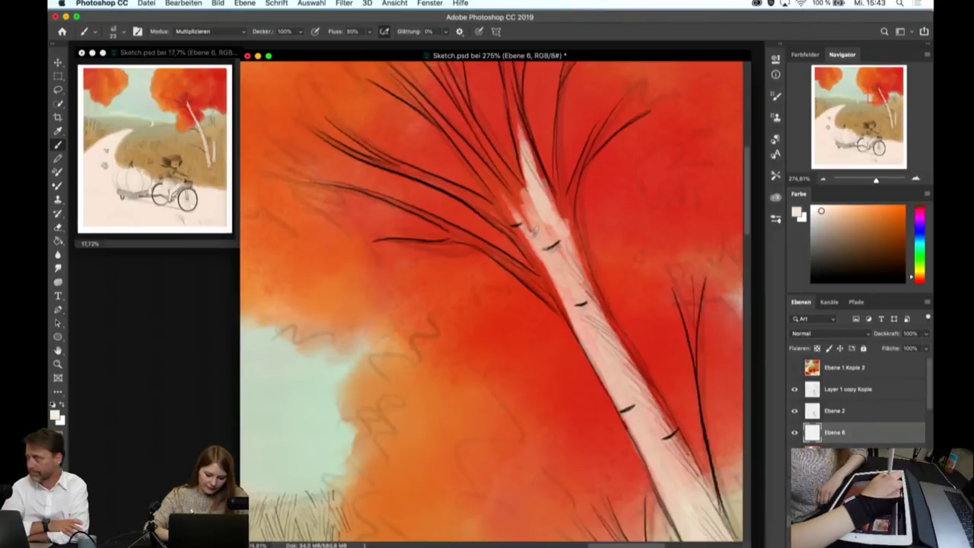
- Paint light pink highlights along the upper-left branch down into the trunk and upper branch
left_click_drag(439, 121, 510, 209)
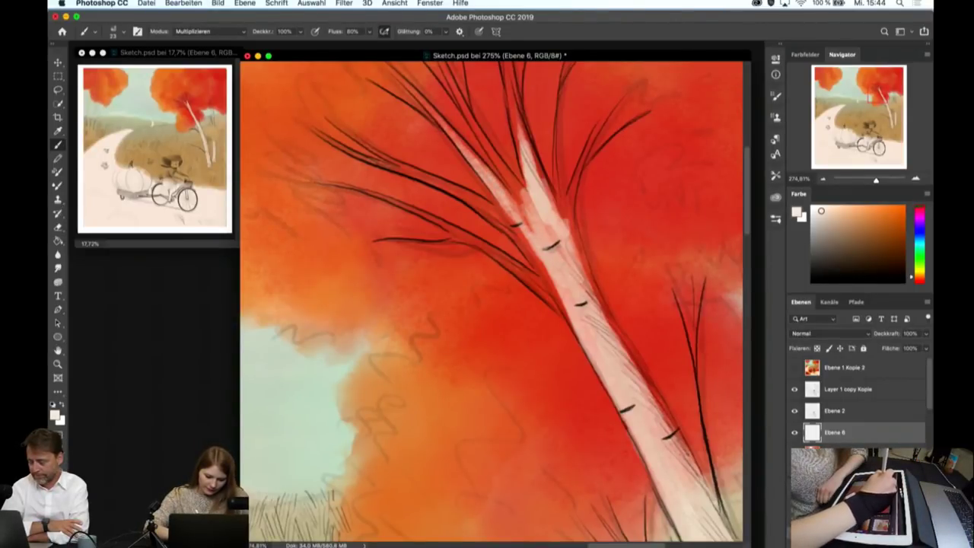
left_click_drag(445, 185, 532, 243)
left_click_drag(451, 187, 514, 225)
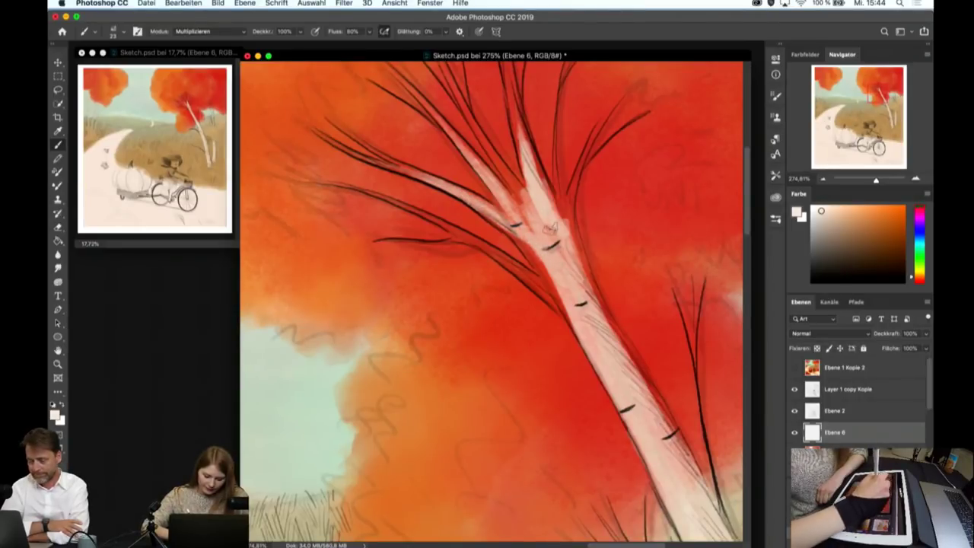
mouse_move(450, 226)
left_mouse_down()
mouse_move(572, 325)
mouse_move(542, 260)
left_mouse_up()
left_click_drag(567, 300, 519, 240)
left_click_drag(548, 280, 533, 252)
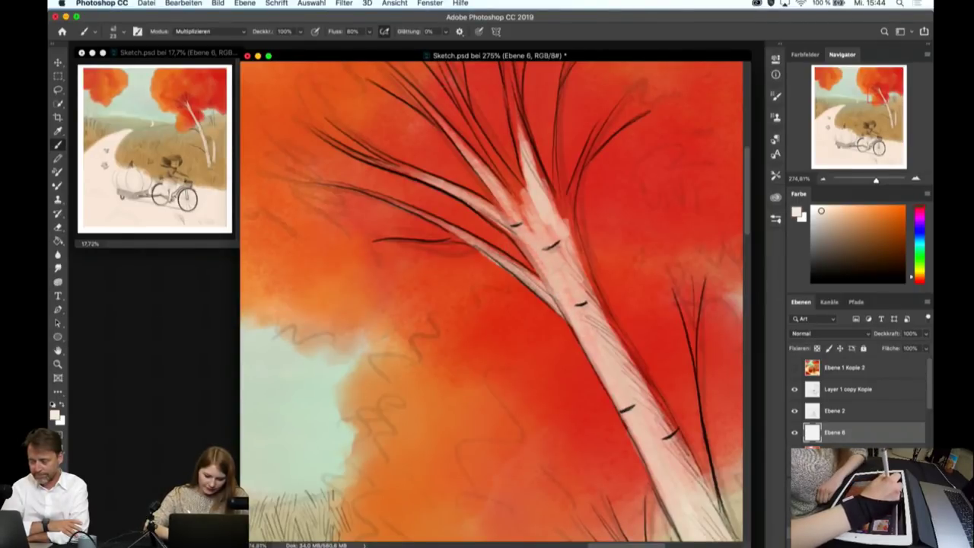
mouse_move(461, 88)
left_mouse_down()
mouse_move(533, 214)
mouse_move(518, 194)
left_mouse_up()
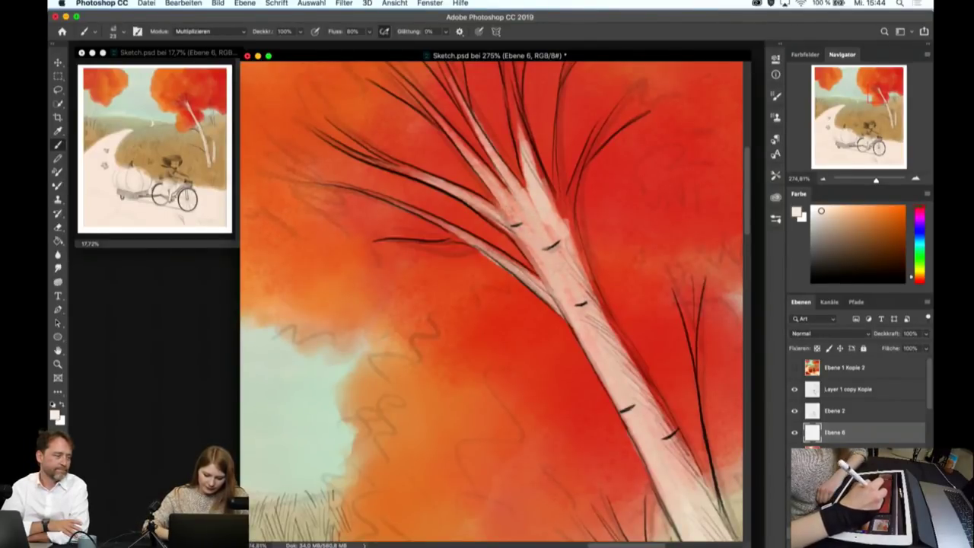
- Lighten the central, right-hand and central-right branches and the trunk below them with pink
scroll(502, 228, "down", 3)
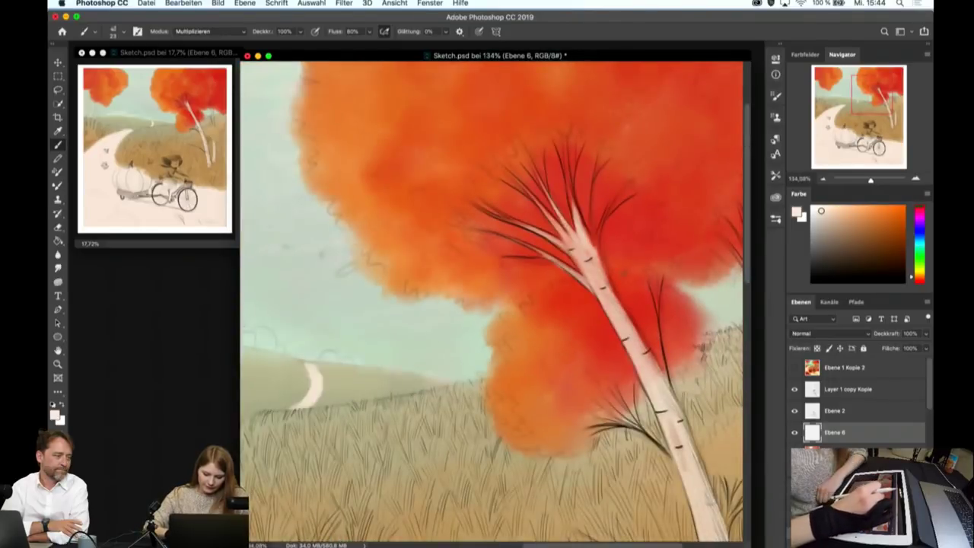
scroll(503, 228, "up", 4)
scroll(503, 228, "up", 2)
mouse_move(423, 90)
left_mouse_down()
mouse_move(462, 238)
mouse_move(524, 380)
left_mouse_up()
left_click_drag(477, 256, 525, 350)
mouse_move(449, 190)
left_mouse_down()
mouse_move(479, 267)
mouse_move(487, 350)
left_mouse_up()
left_click_drag(609, 205, 554, 434)
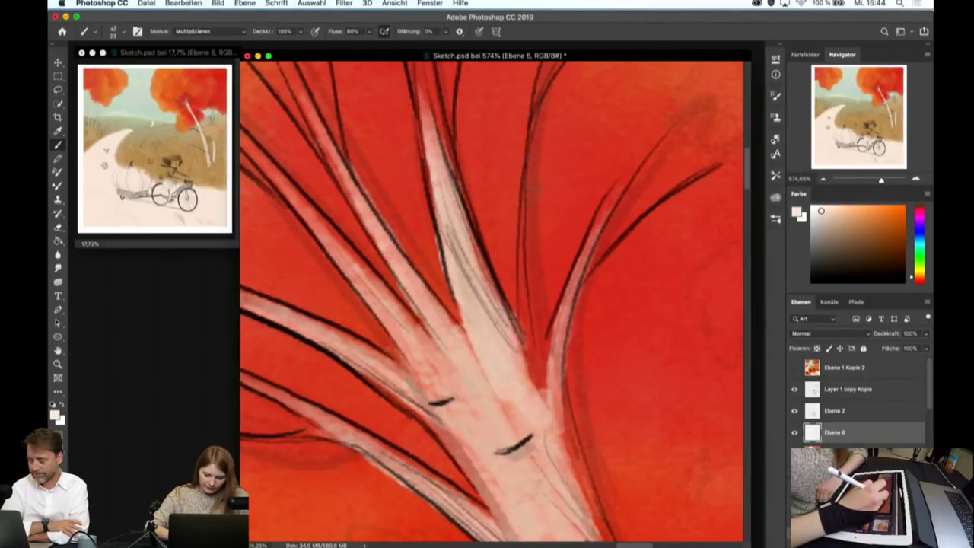
left_click_drag(525, 191, 548, 411)
left_click_drag(529, 347, 556, 441)
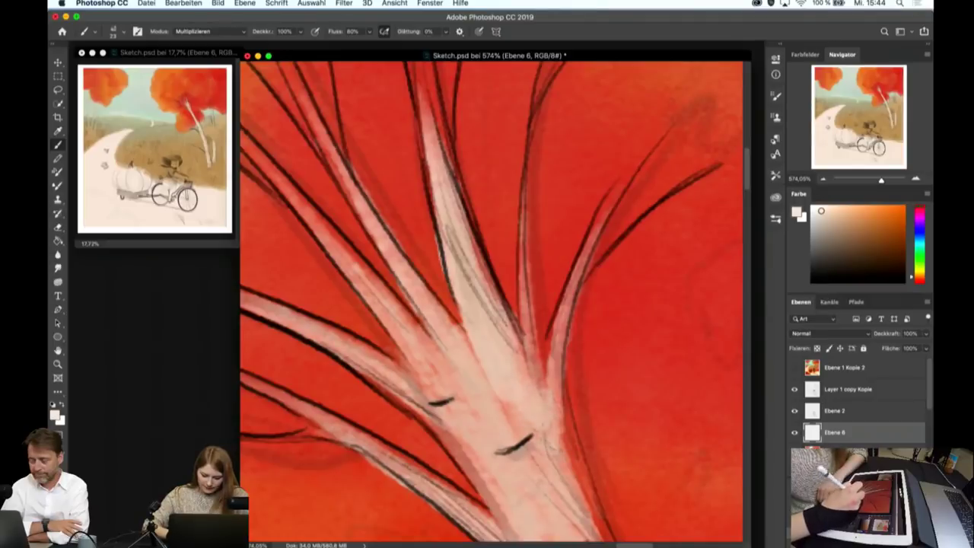
- Lighten the dark red streaks along the trunk's right edge with pale pink strokes
scroll(567, 384, "down", 2)
scroll(567, 384, "down", 2)
scroll(567, 384, "down", 2)
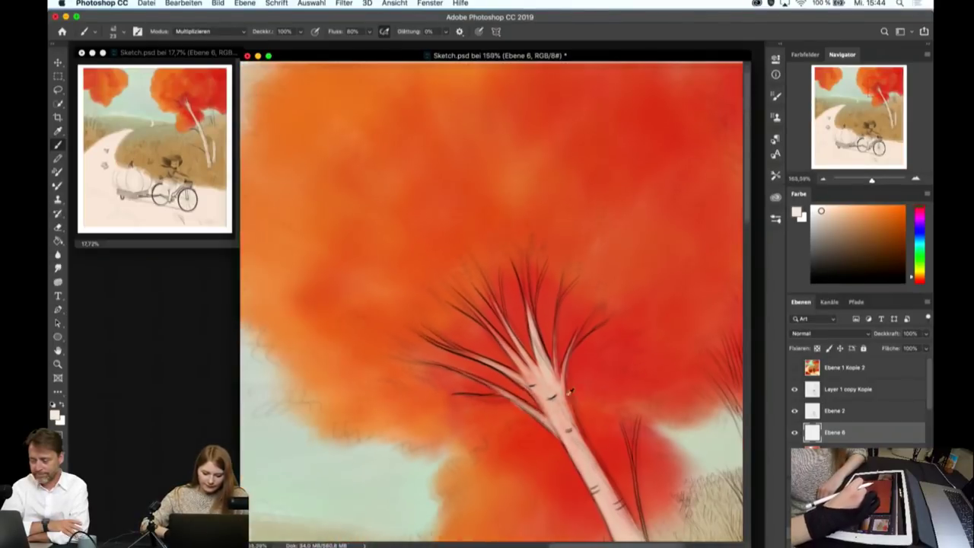
scroll(569, 391, "down", 3)
scroll(567, 353, "up", 4)
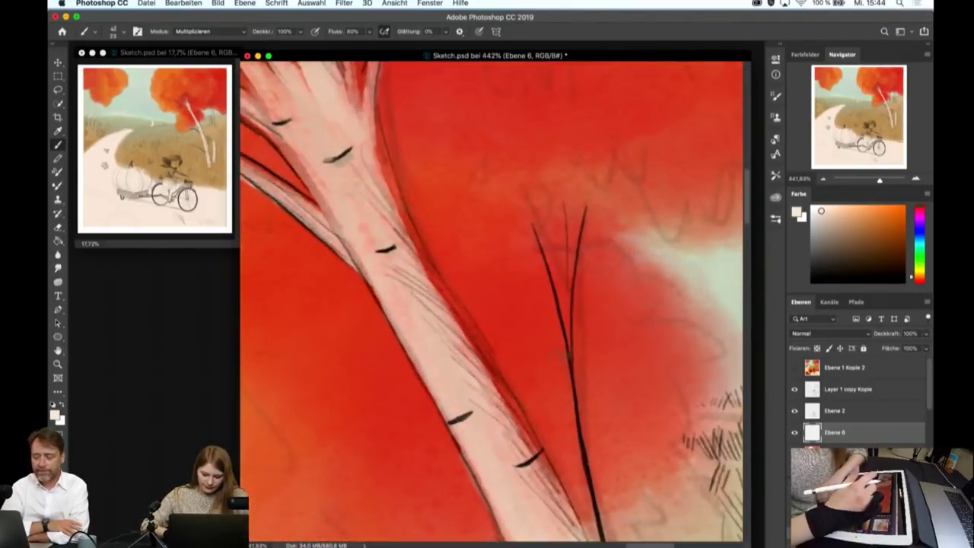
left_click_drag(380, 145, 404, 217)
left_click_drag(369, 126, 457, 323)
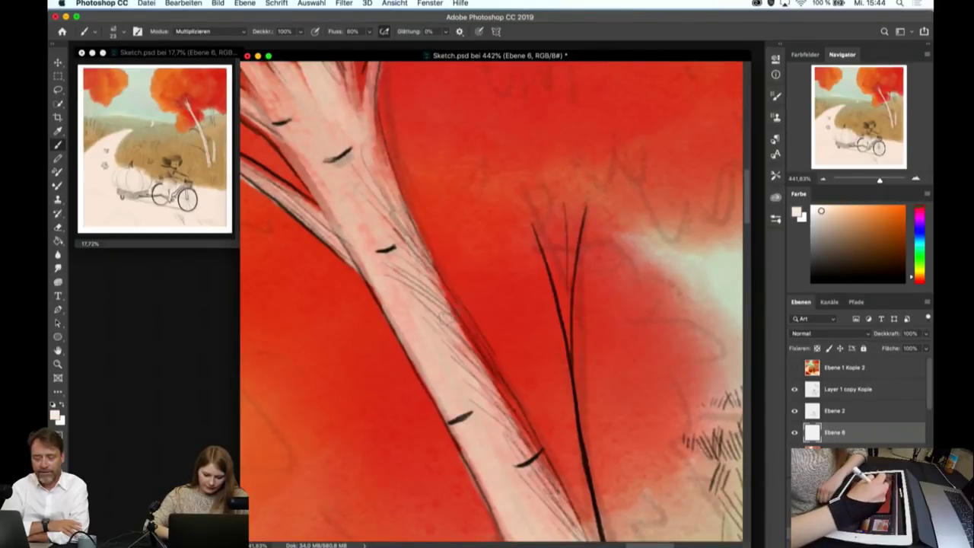
left_click_drag(422, 255, 510, 407)
left_click_drag(453, 312, 529, 445)
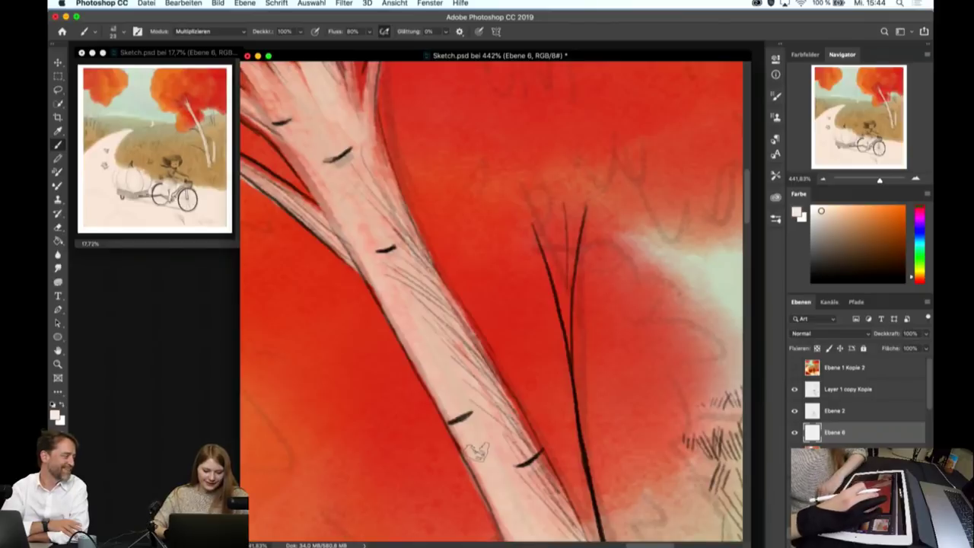
scroll(604, 326, "down", 3)
scroll(604, 326, "down", 1)
scroll(605, 326, "down", 1)
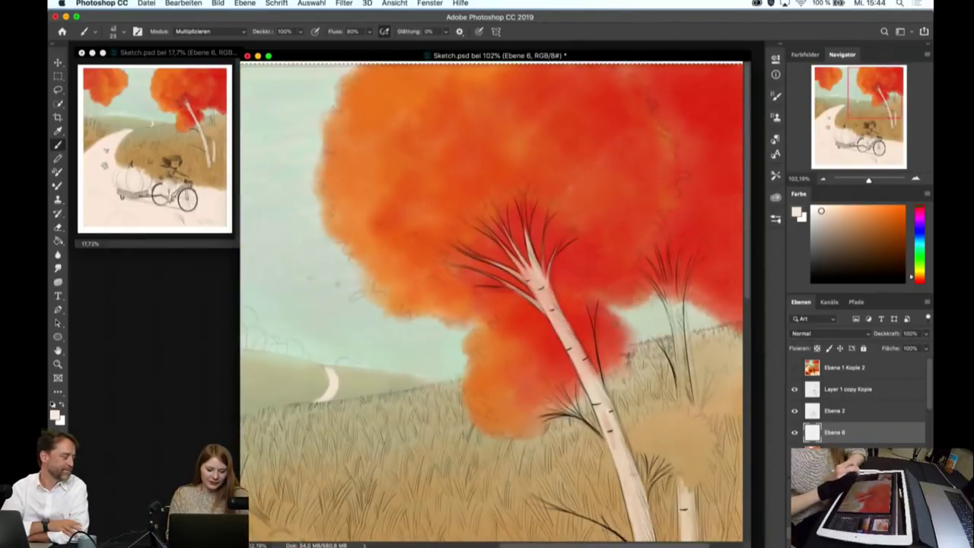
- Fit the whole illustration in view and paint pale vertical strokes in the grass right of the trunk
key("super+0")
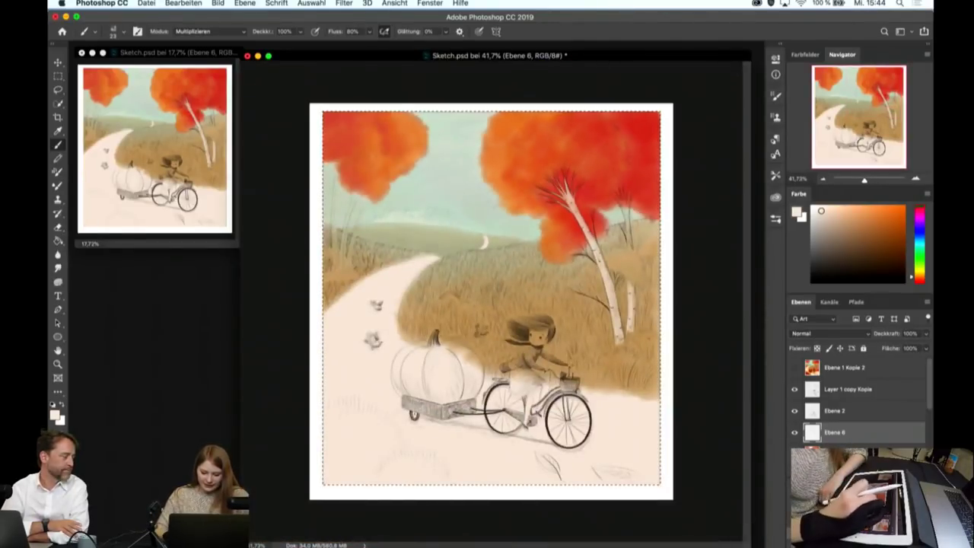
scroll(532, 304, "up", 6)
scroll(494, 305, "right", 3)
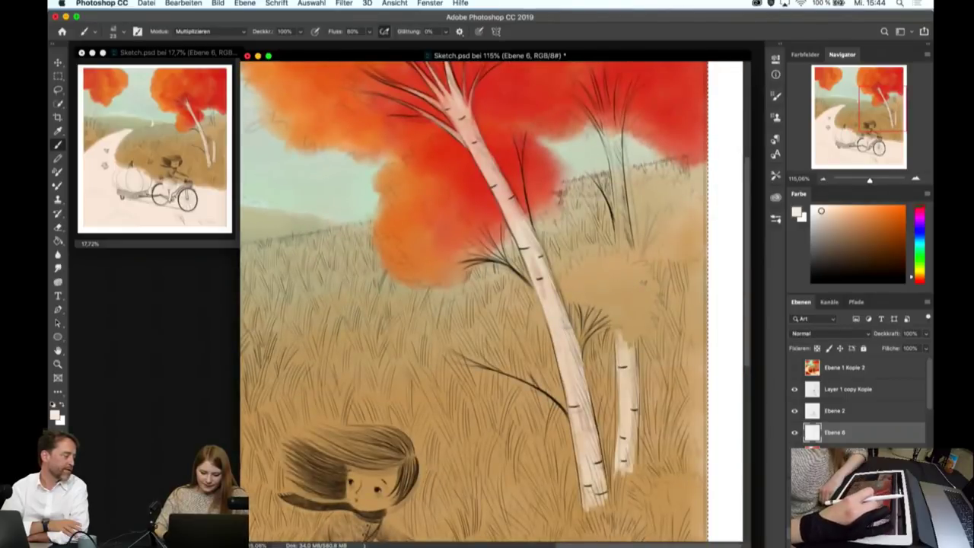
scroll(661, 237, "up", 5)
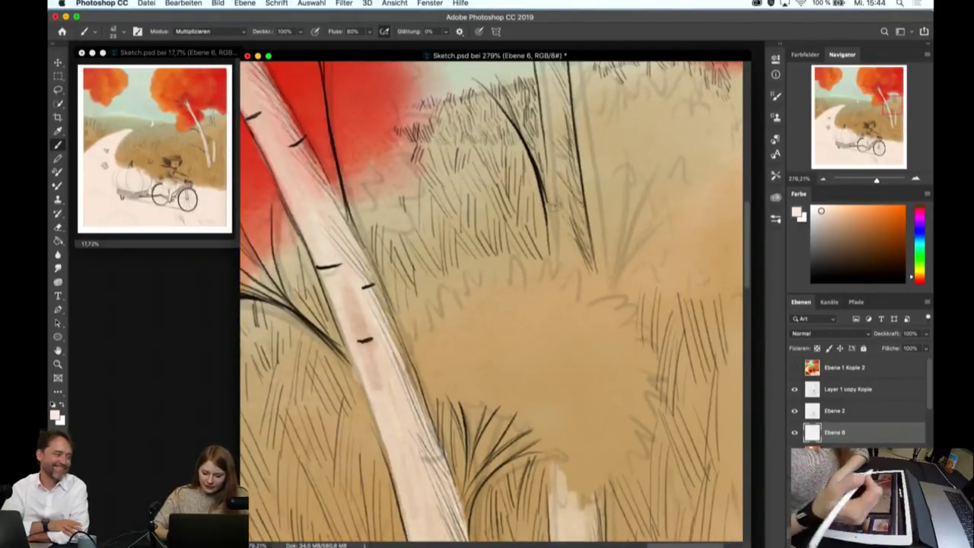
left_click_drag(554, 171, 571, 254)
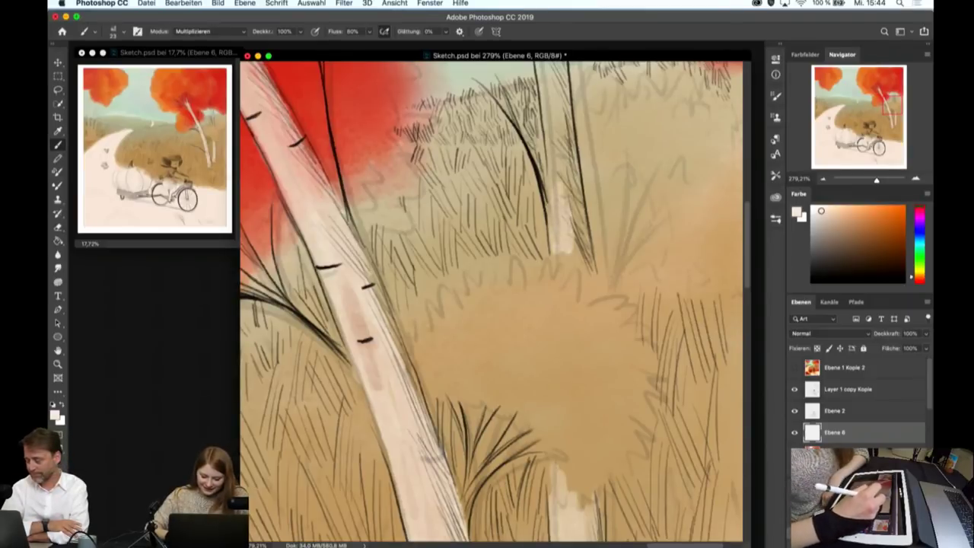
left_click_drag(564, 188, 583, 280)
left_click_drag(583, 221, 591, 285)
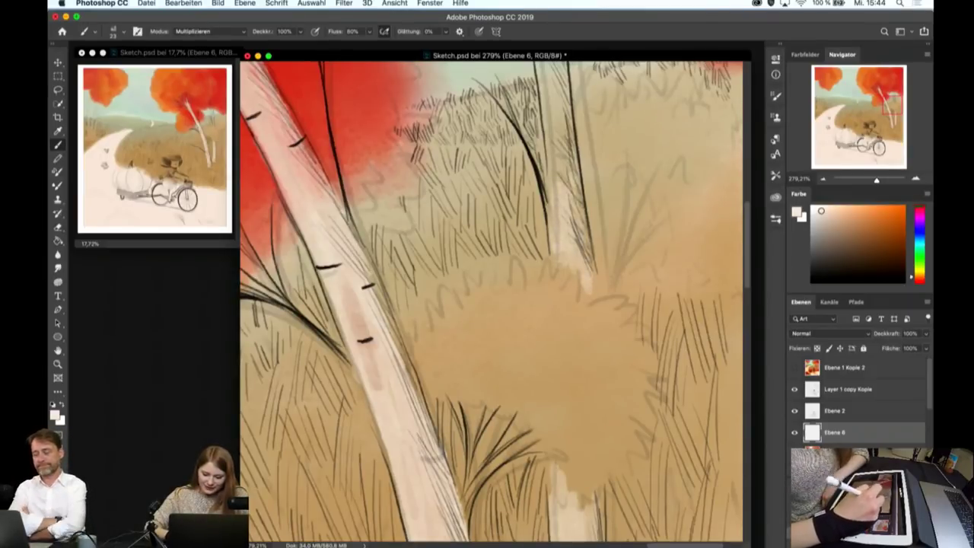
mouse_move(554, 206)
left_mouse_down()
mouse_move(548, 115)
mouse_move(558, 172)
left_mouse_up()
left_click_drag(552, 81, 565, 188)
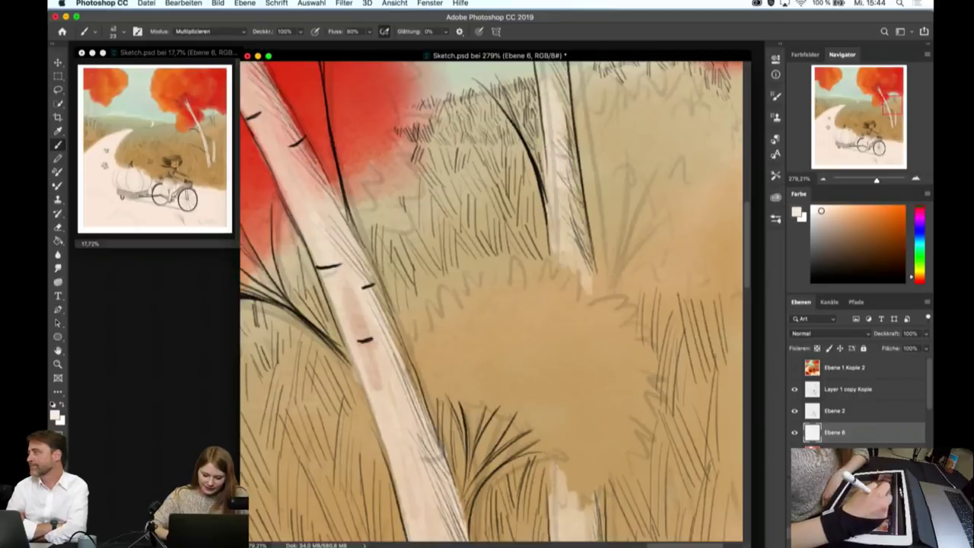
left_click_drag(567, 143, 570, 182)
mouse_move(559, 216)
left_mouse_down()
mouse_move(563, 247)
mouse_move(586, 276)
left_mouse_up()
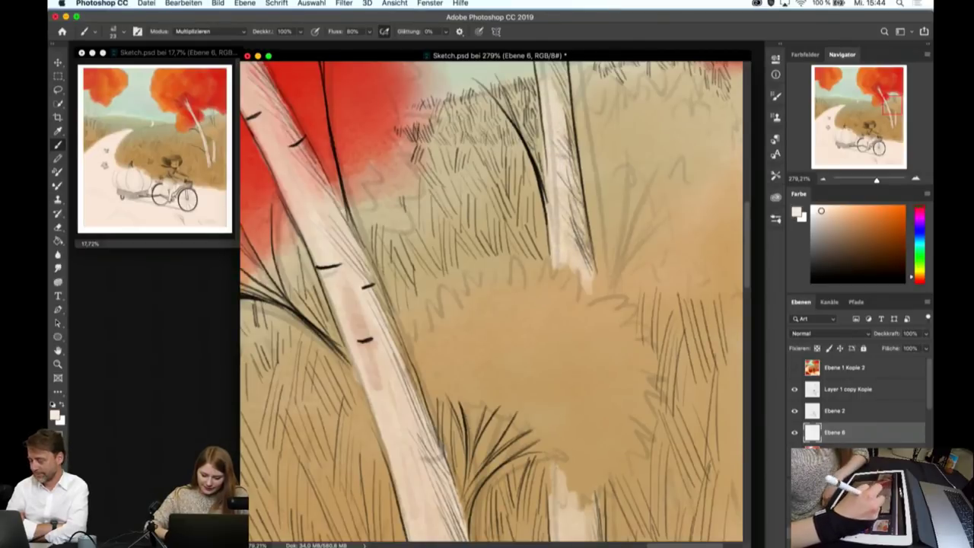
- Brighten the birch trunk with several long pale strokes
scroll(491, 301, "down", 3)
scroll(563, 190, "up", 3)
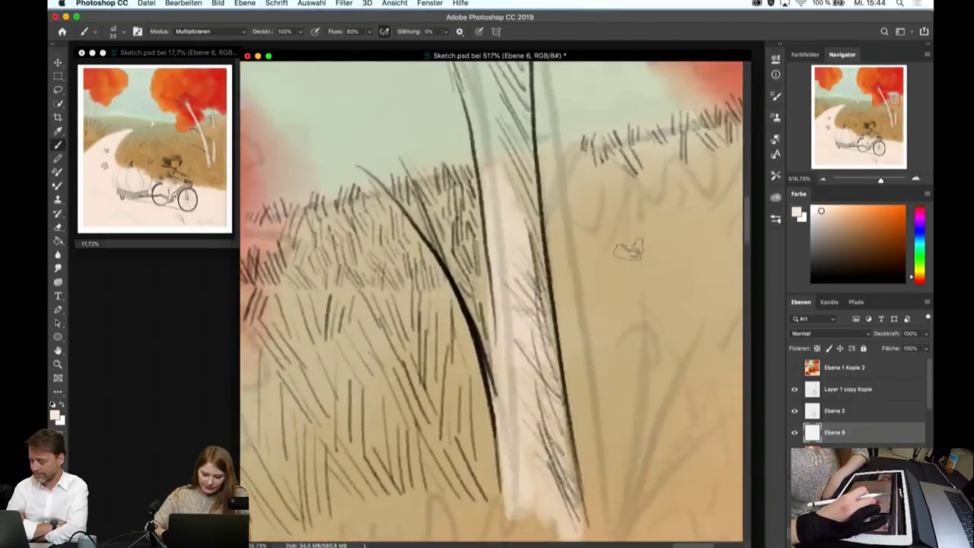
scroll(564, 190, "up", 3)
left_click_drag(488, 130, 509, 254)
left_click_drag(506, 335, 517, 129)
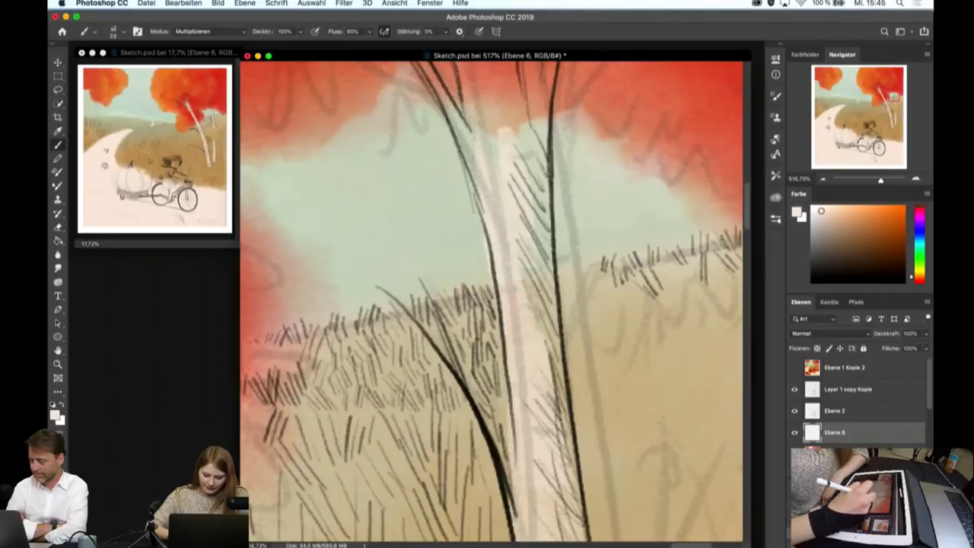
mouse_move(525, 228)
left_mouse_down()
mouse_move(563, 418)
mouse_move(495, 84)
left_mouse_up()
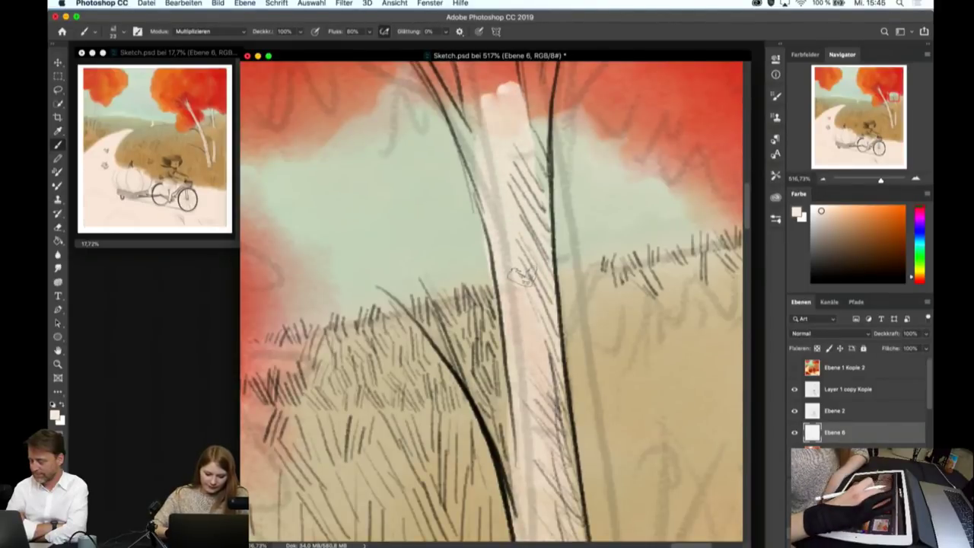
scroll(491, 301, "down", 3)
scroll(517, 266, "up", 4)
- Lighten the left, central and right branches in the red crown and the right birch trunk
left_click_drag(402, 135, 468, 395)
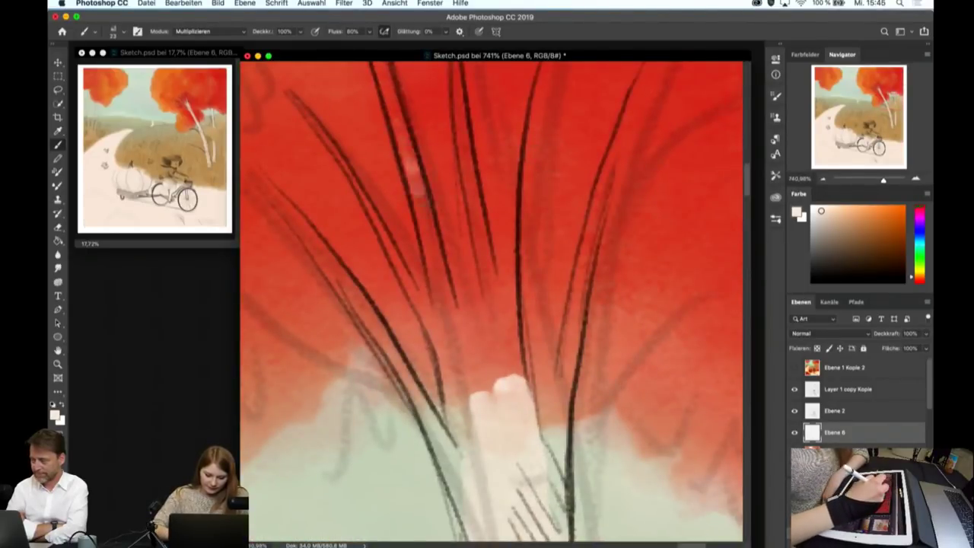
left_click_drag(363, 204, 460, 430)
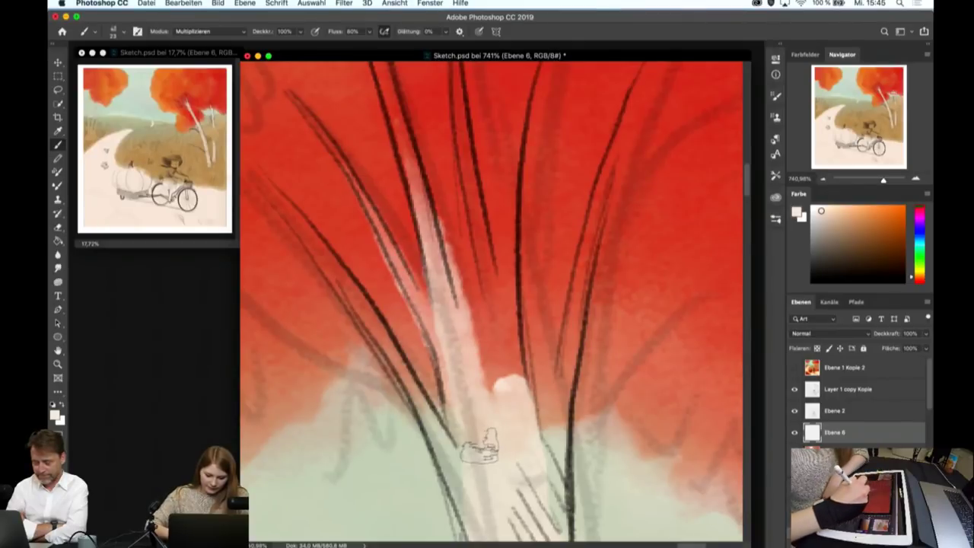
left_click_drag(293, 217, 466, 468)
left_click_drag(460, 102, 498, 384)
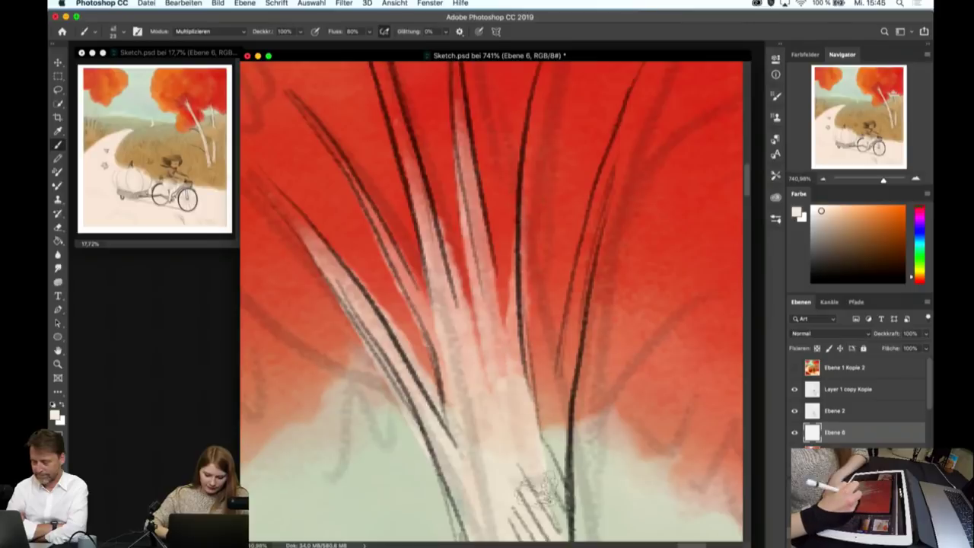
left_click_drag(612, 145, 554, 468)
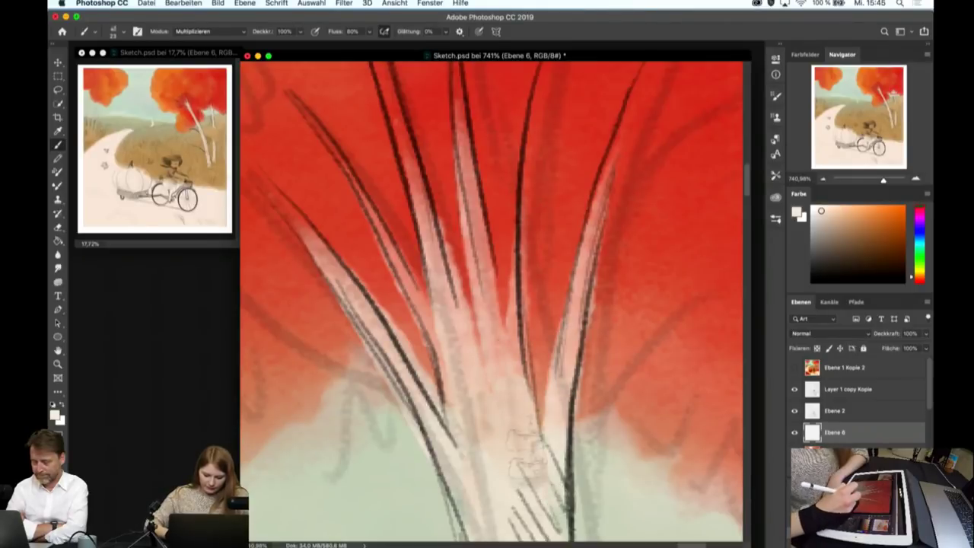
scroll(492, 304, "down", 5)
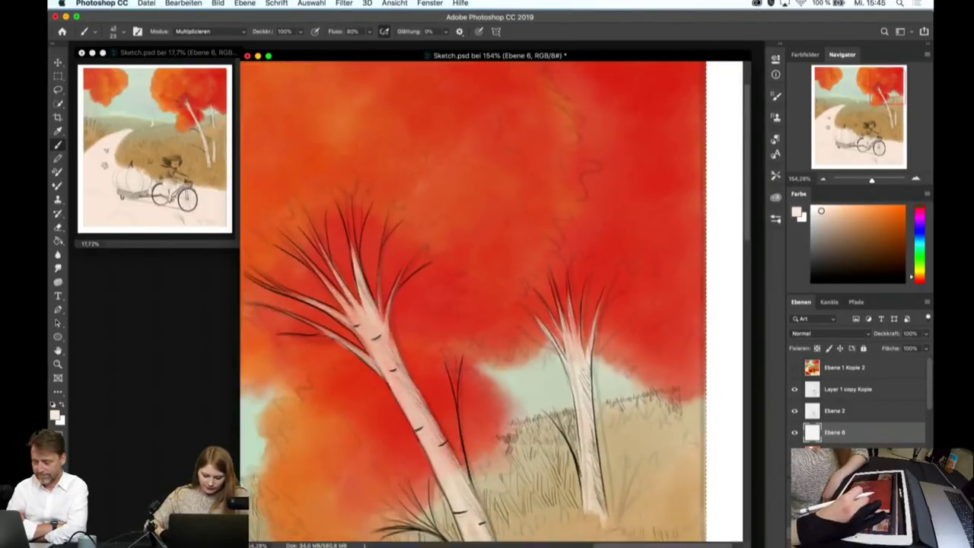
scroll(477, 301, "up", 5)
left_click_drag(529, 68, 566, 346)
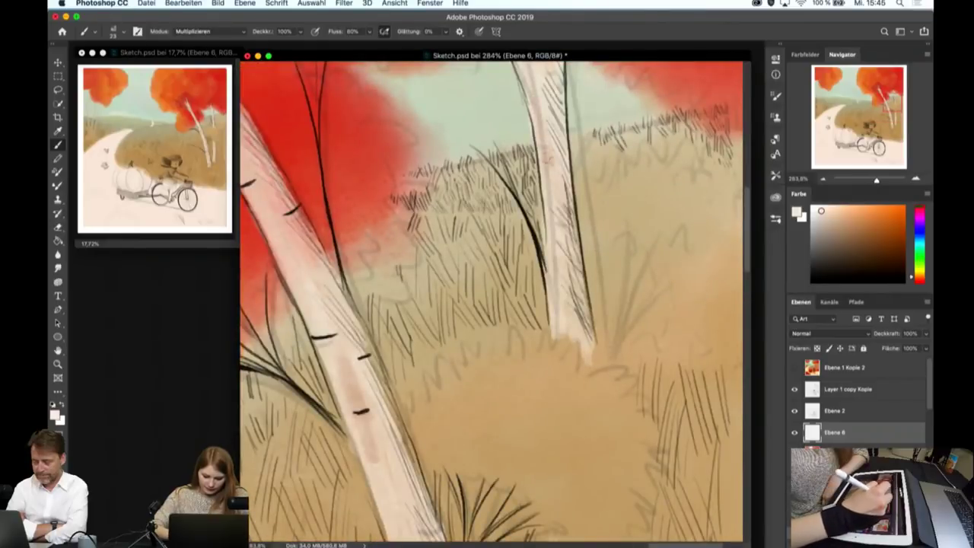
- Toggle the Ebene 1 Kopie 2 layer on and off to compare the result
scroll(492, 304, "down", 2)
scroll(492, 304, "down", 2)
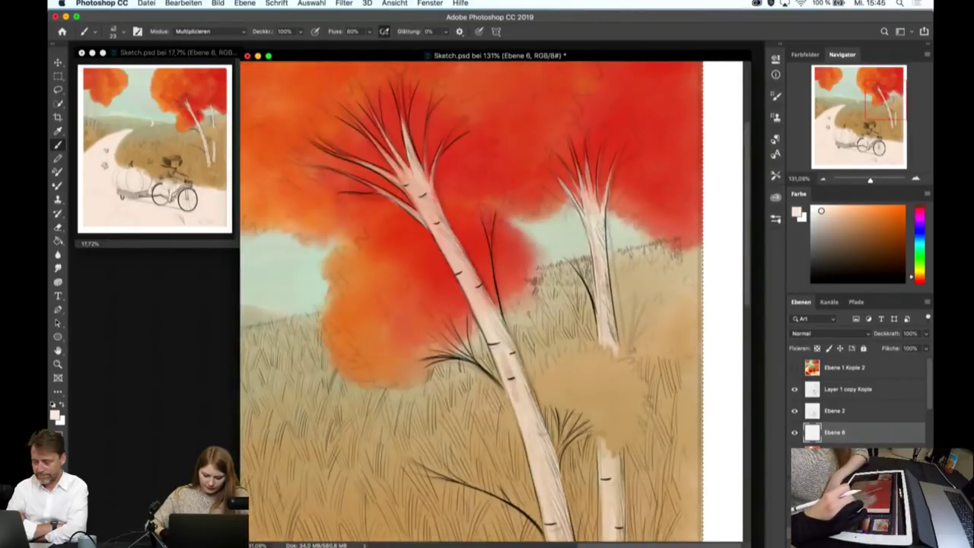
scroll(492, 304, "down", 3)
scroll(491, 305, "down", 1)
scroll(609, 373, "up", 2)
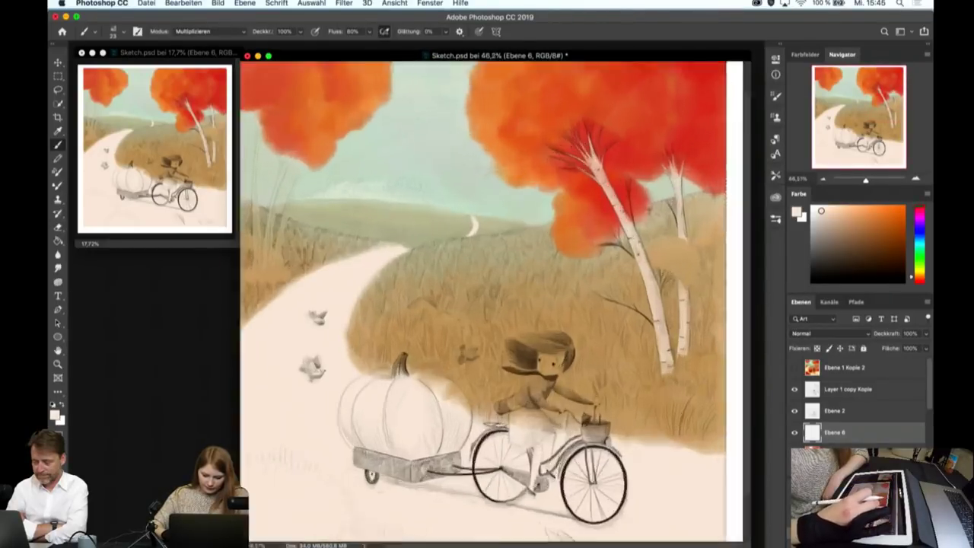
scroll(609, 373, "up", 2)
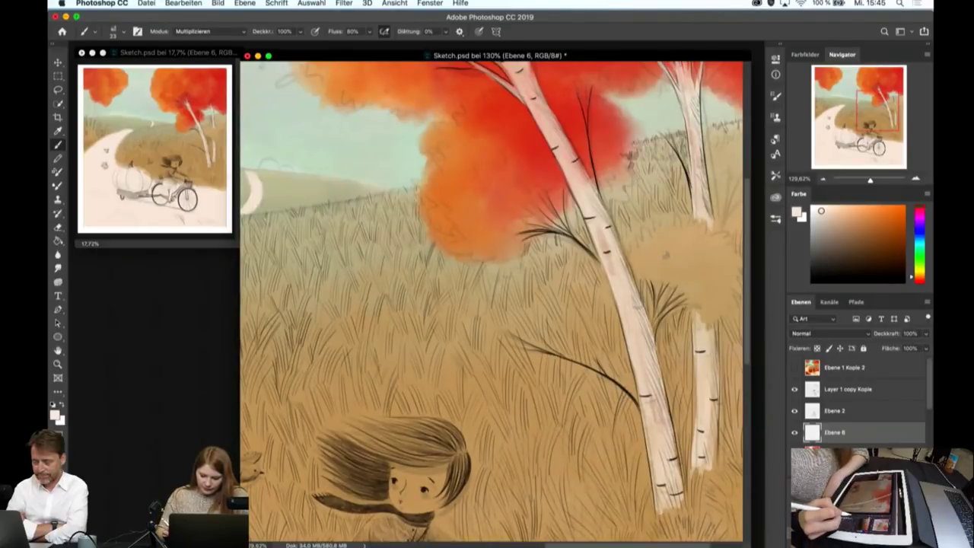
left_click(795, 368)
left_click(796, 368)
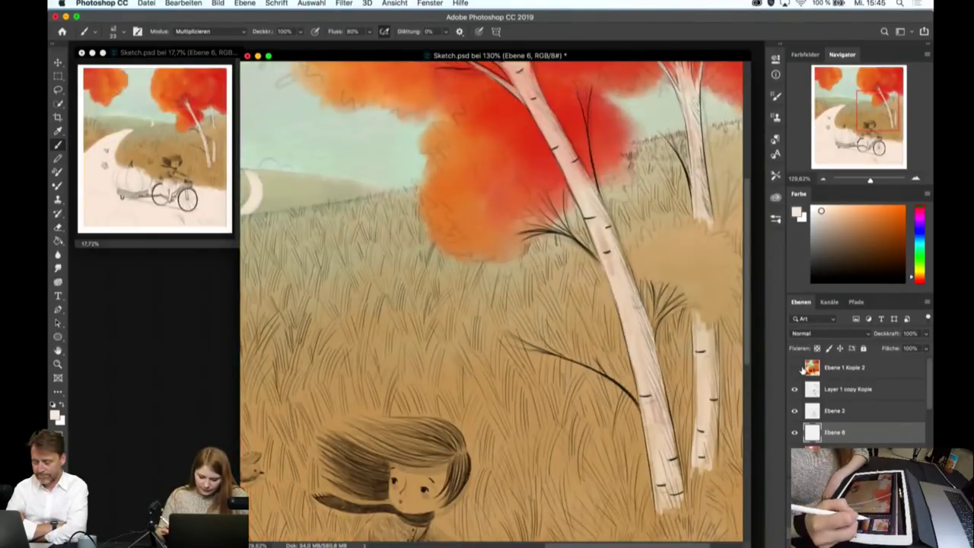
- Choose a muted grey-green shading colour in the Color panel
left_click(920, 249)
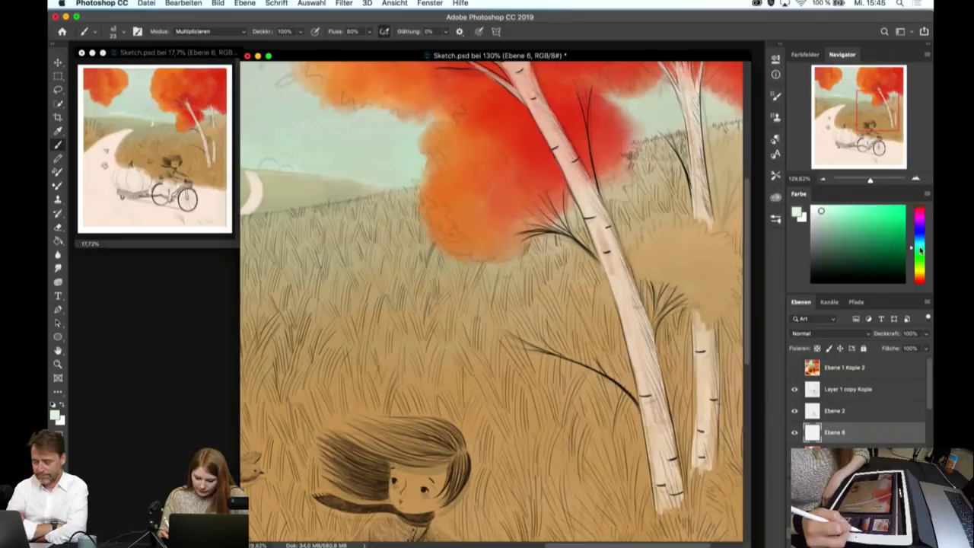
left_click_drag(921, 246, 921, 245)
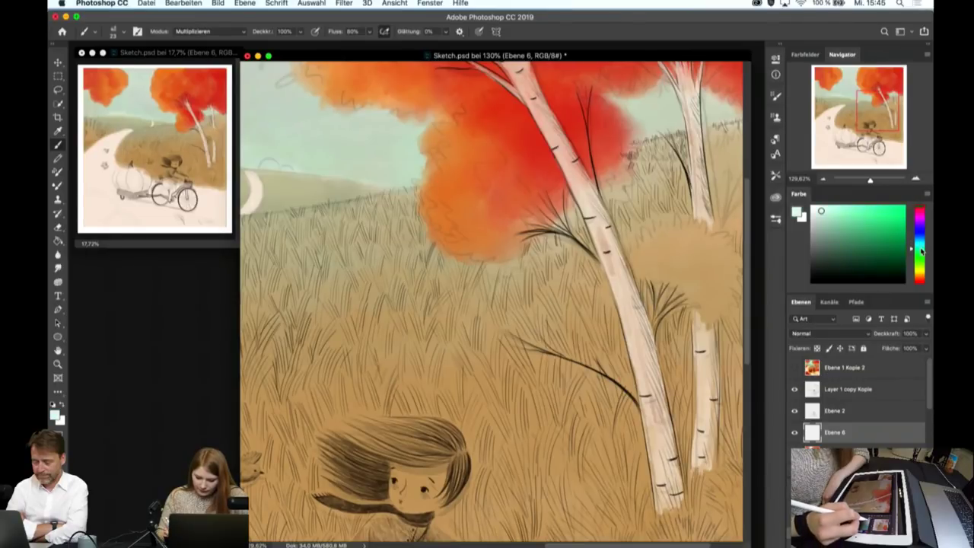
left_click(822, 221)
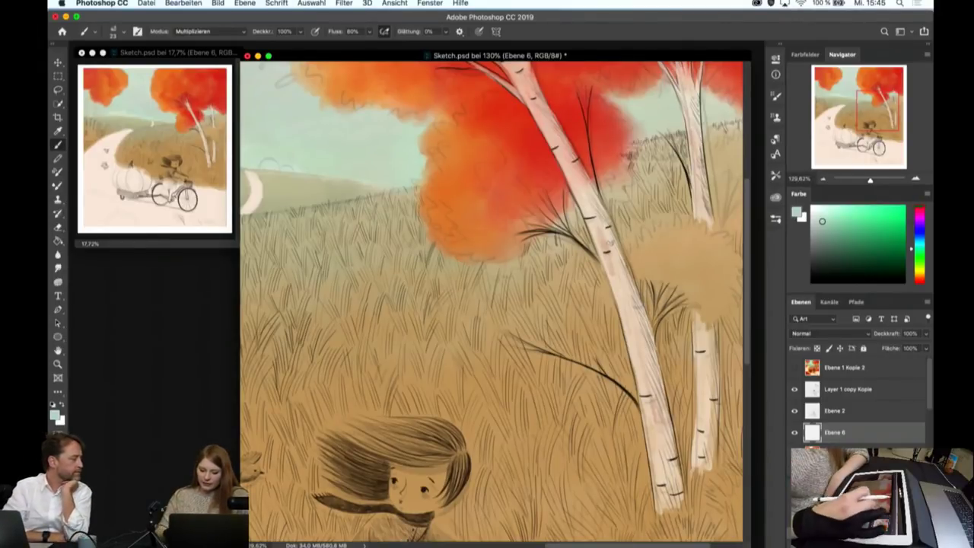
scroll(492, 304, "down", 3)
scroll(492, 305, "up", 3)
scroll(492, 305, "up", 2)
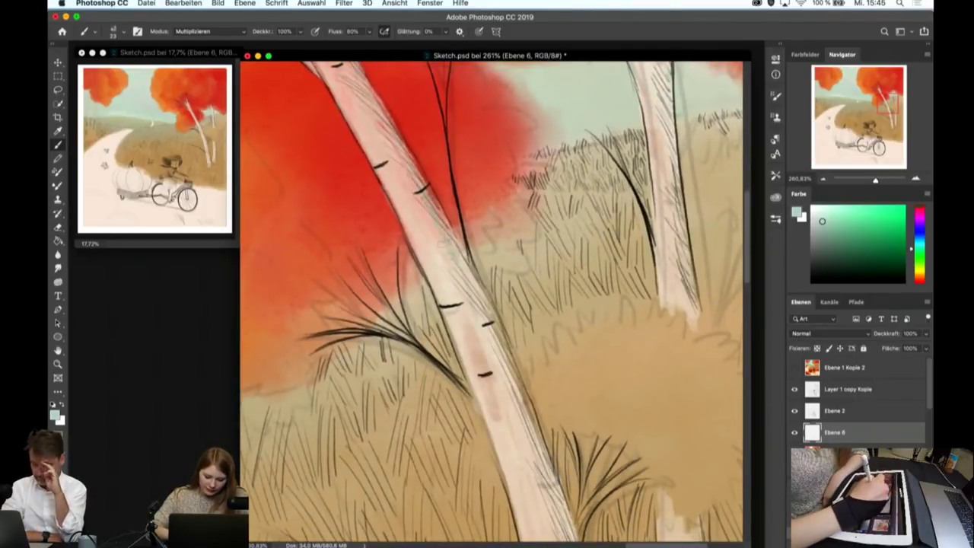
left_click(450, 248, "alt")
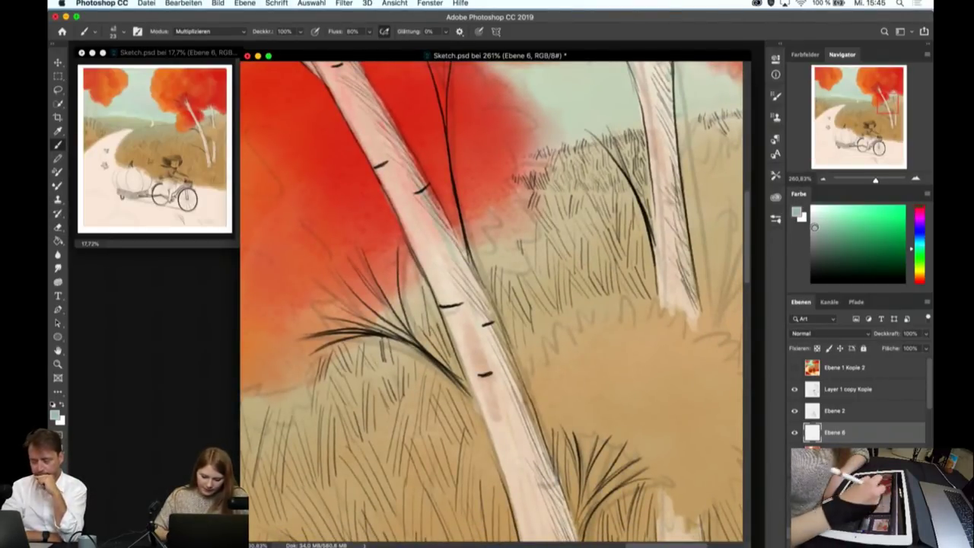
- Shade the birch trunk with grey strokes from its upper part to the base
mouse_move(437, 221)
left_mouse_down()
mouse_move(494, 319)
mouse_move(510, 411)
mouse_move(547, 455)
left_mouse_up()
left_click_drag(511, 404, 550, 515)
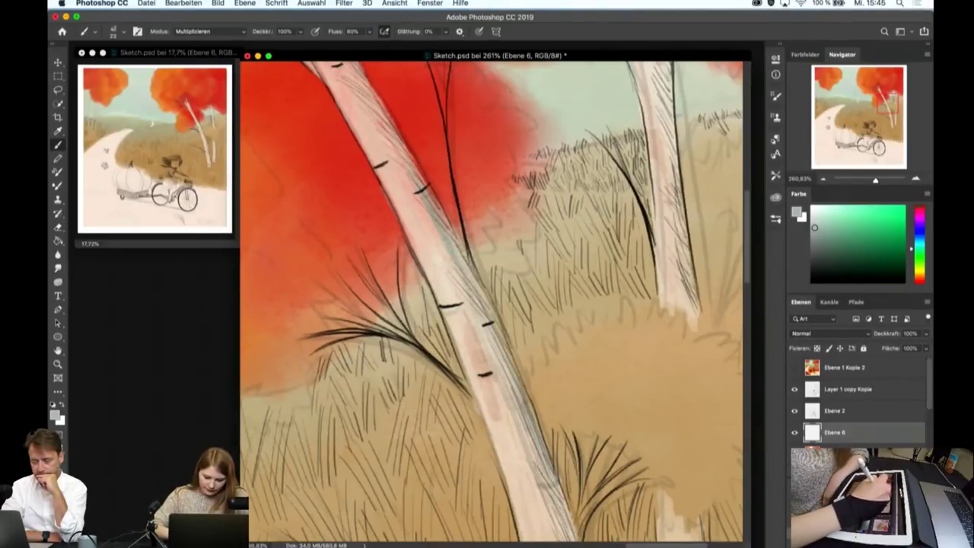
left_click_drag(365, 80, 426, 183)
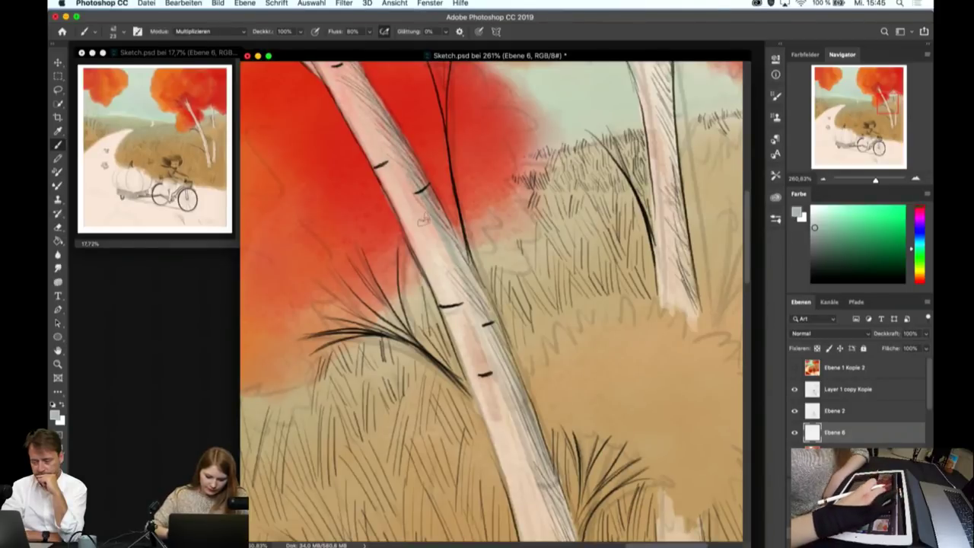
scroll(491, 305, "up", 3)
scroll(491, 304, "down", 3)
scroll(491, 304, "down", 3)
scroll(491, 304, "down", 3)
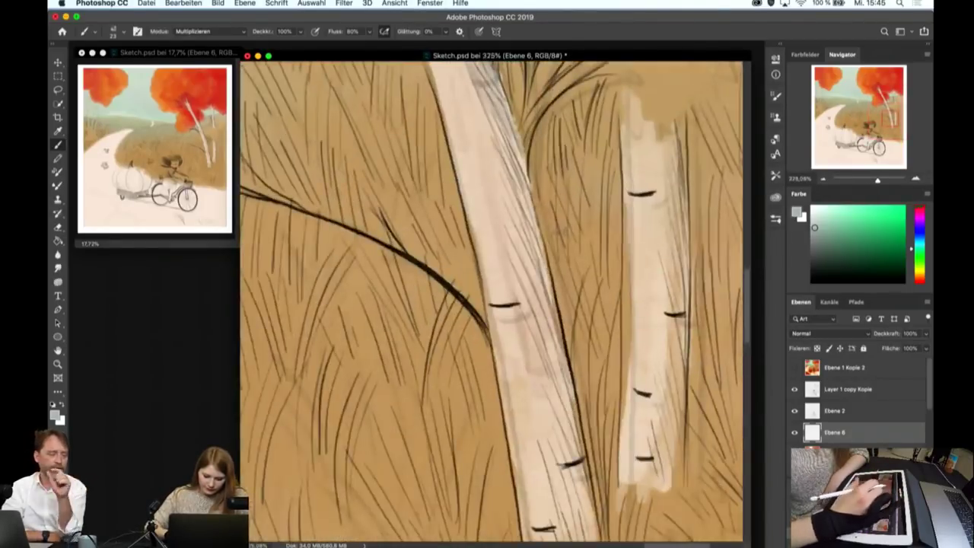
- Build up grey shading along the trunk's right edge down to the lower trunk
left_click_drag(499, 114, 530, 220)
left_click_drag(511, 147, 572, 432)
left_click_drag(499, 165, 539, 304)
left_click_drag(503, 222, 518, 239)
left_click_drag(474, 91, 491, 119)
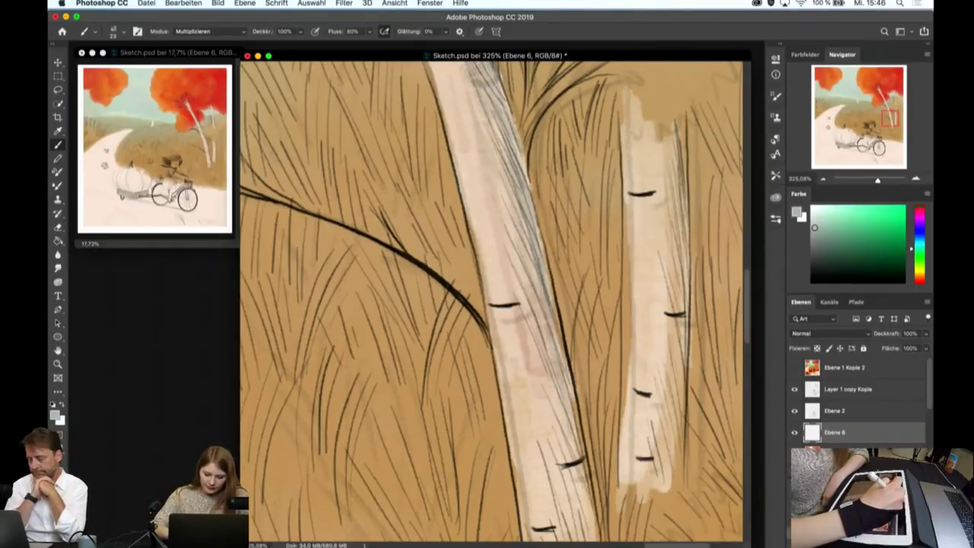
left_click_drag(544, 379, 585, 513)
left_click_drag(557, 422, 564, 455)
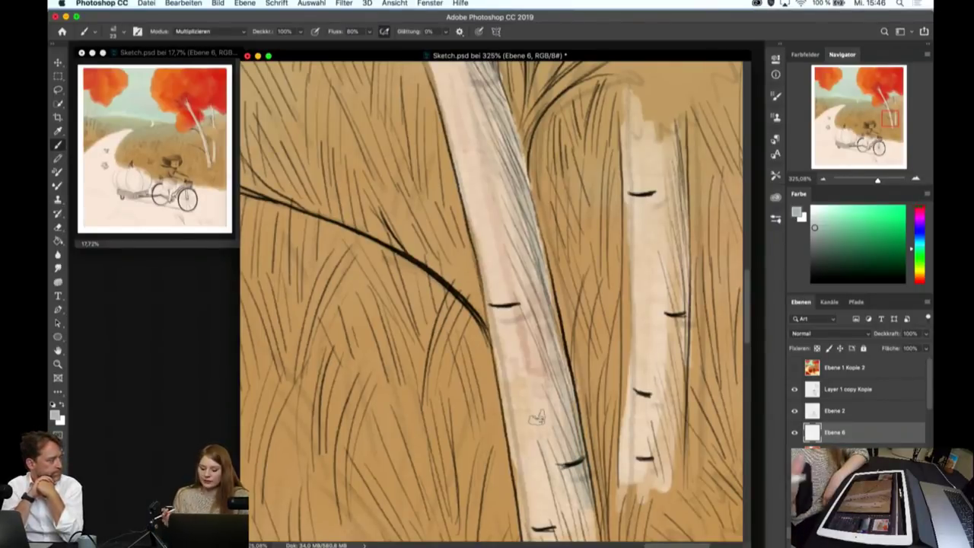
- Darken the grey shading on the lower part of the trunk
scroll(537, 417, "down", 3)
scroll(538, 417, "up", 2)
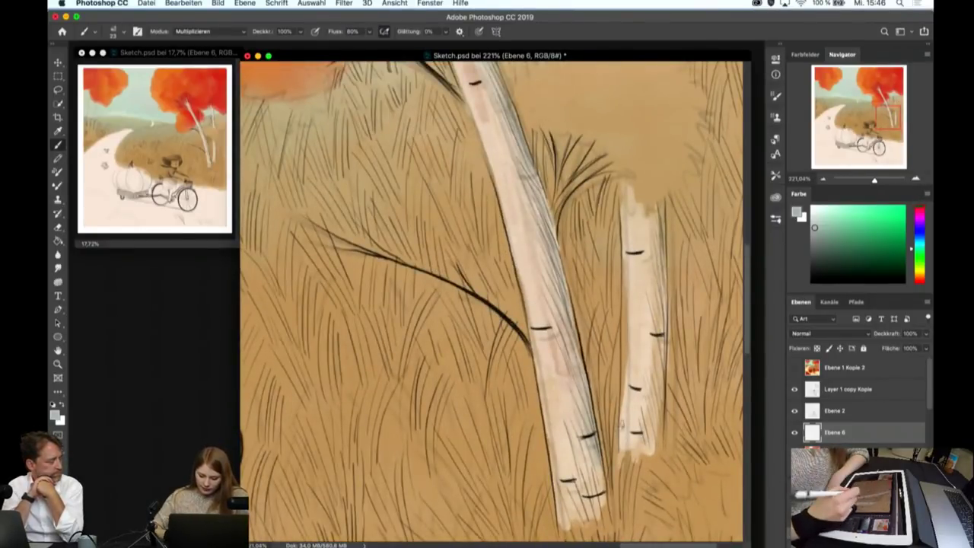
left_click_drag(580, 370, 582, 434)
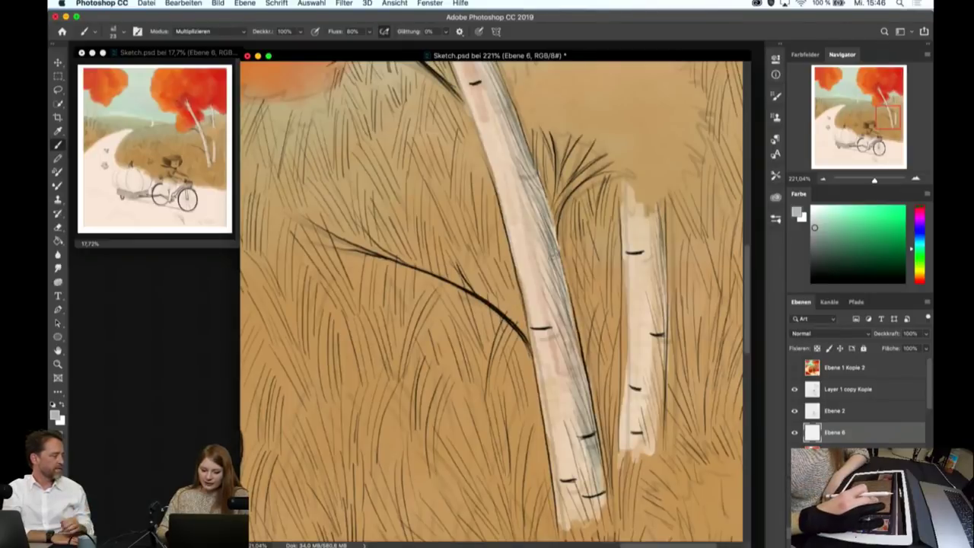
scroll(495, 305, "down", 2)
scroll(495, 305, "up", 3)
scroll(495, 304, "up", 2)
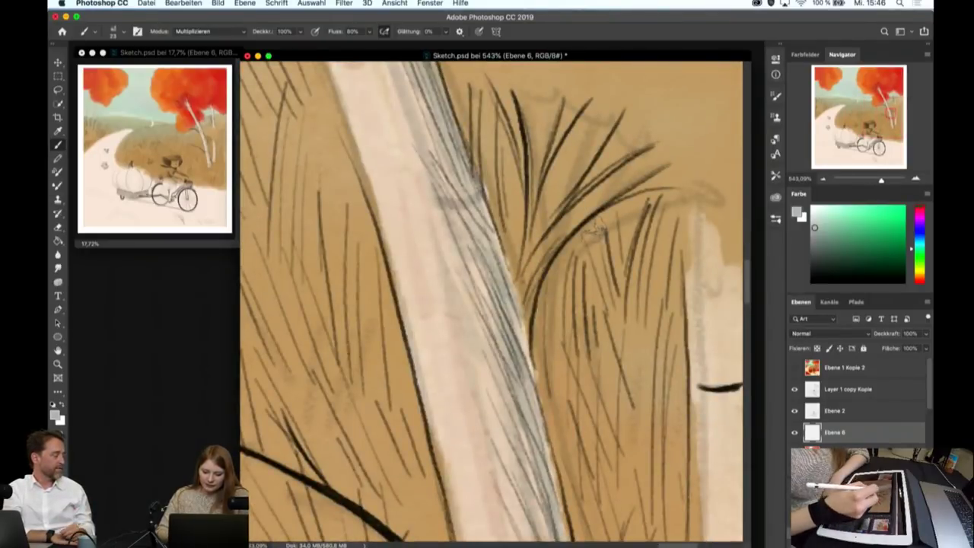
- Paint bluish-grey strokes down the trunk's right edge where the branch joins, undoing one stroke
left_click_drag(524, 186, 512, 312)
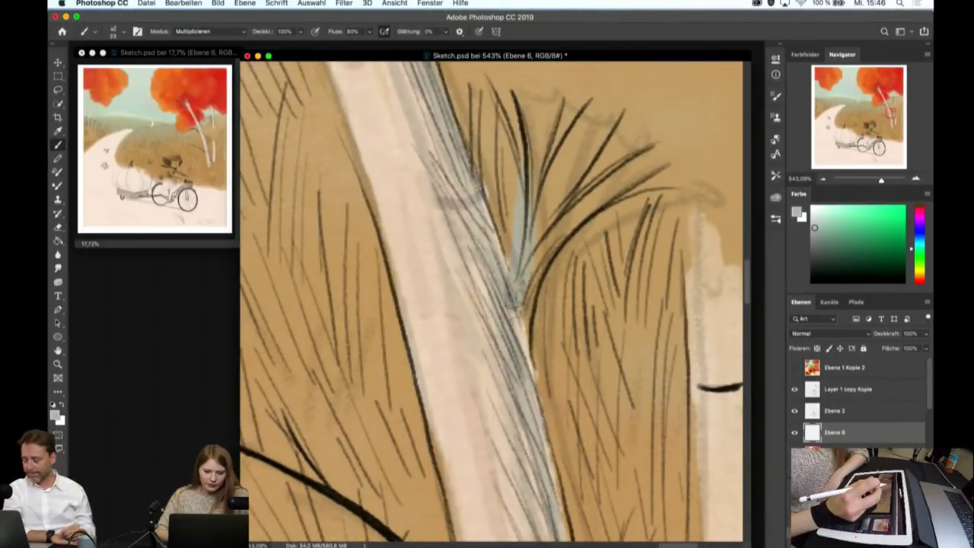
key("ctrl+z")
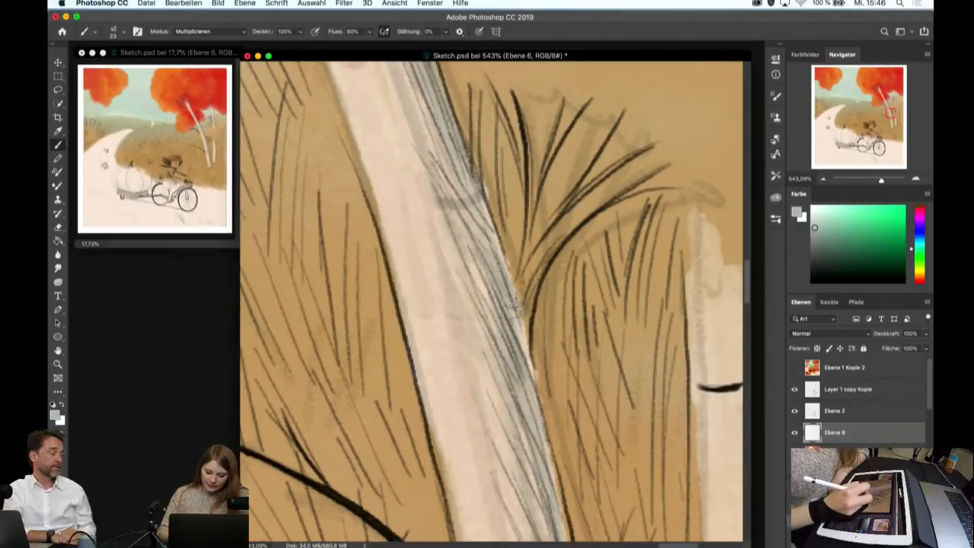
left_click_drag(527, 266, 516, 335)
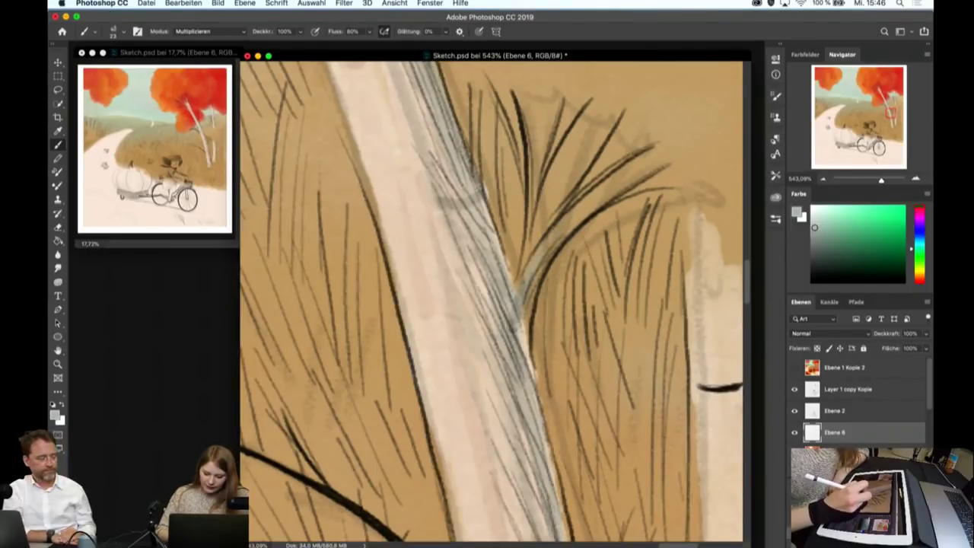
left_click_drag(522, 298, 496, 377)
left_click_drag(531, 341, 522, 371)
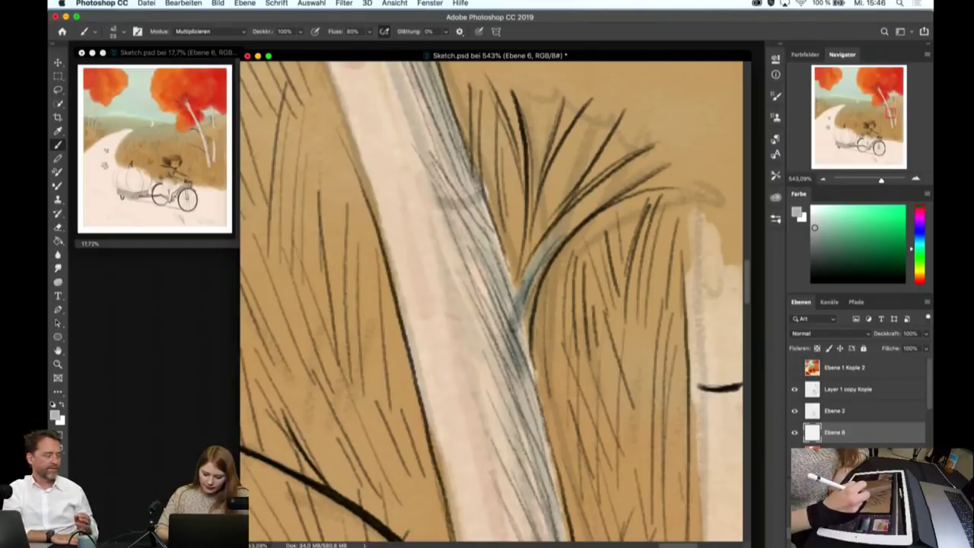
mouse_move(524, 320)
left_mouse_down()
mouse_move(526, 405)
mouse_move(541, 431)
left_mouse_up()
- Add more bluish-grey strokes on the trunk edge and check the brush size in the preset picker
left_click_drag(516, 287, 507, 314)
left_click_drag(542, 134, 538, 155)
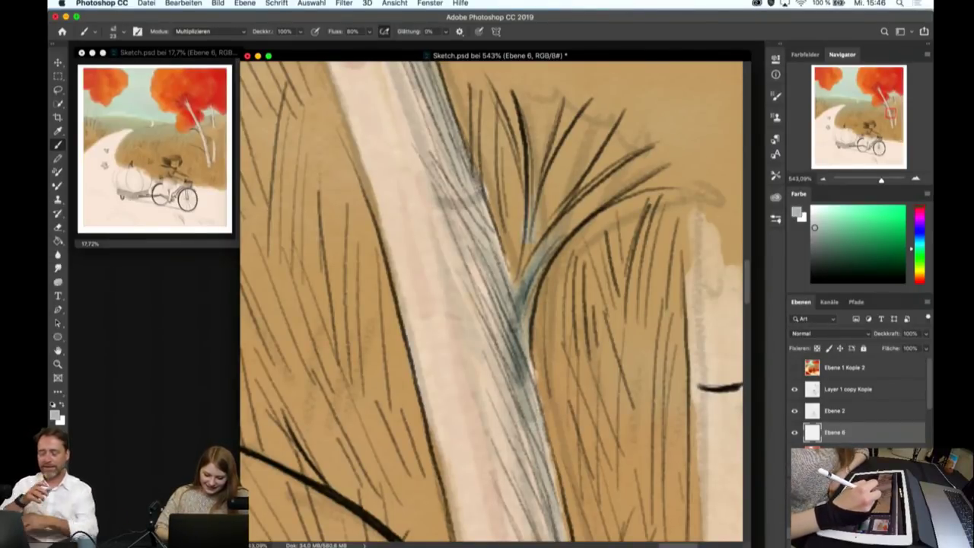
left_click_drag(533, 260, 514, 308)
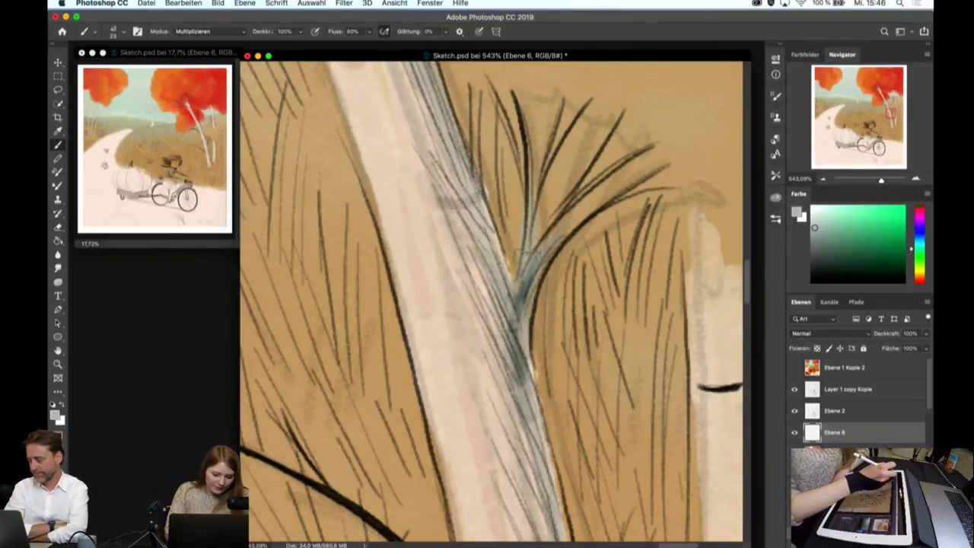
left_click(126, 33)
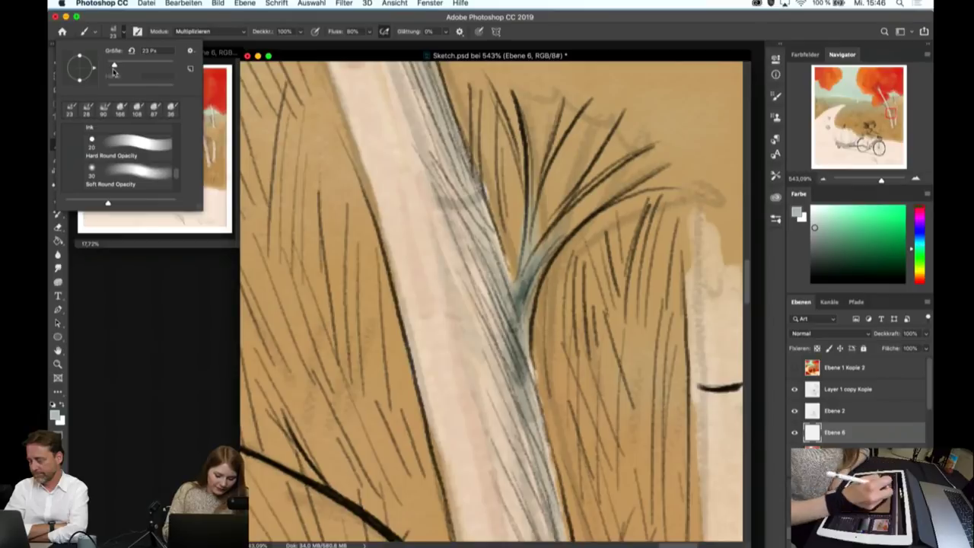
left_click(541, 214)
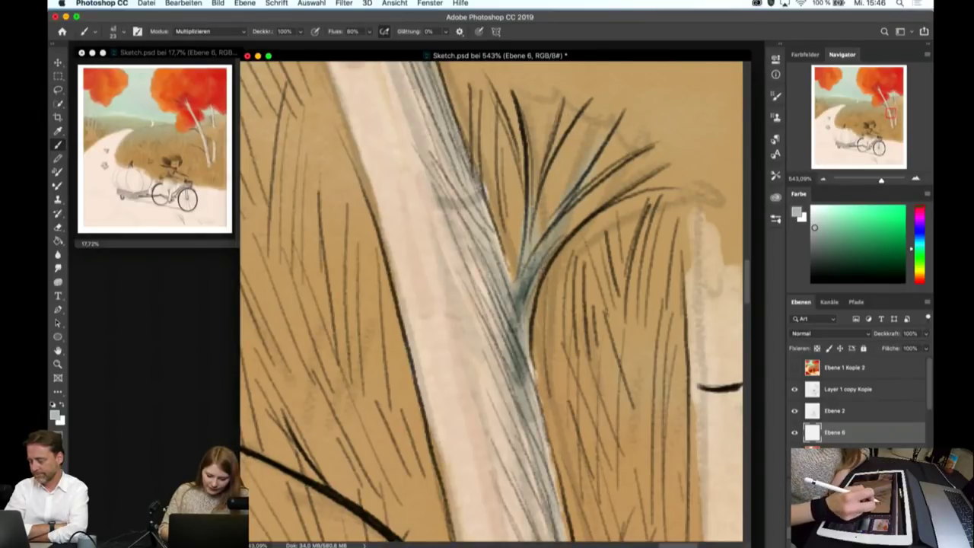
scroll(492, 301, "down", 5)
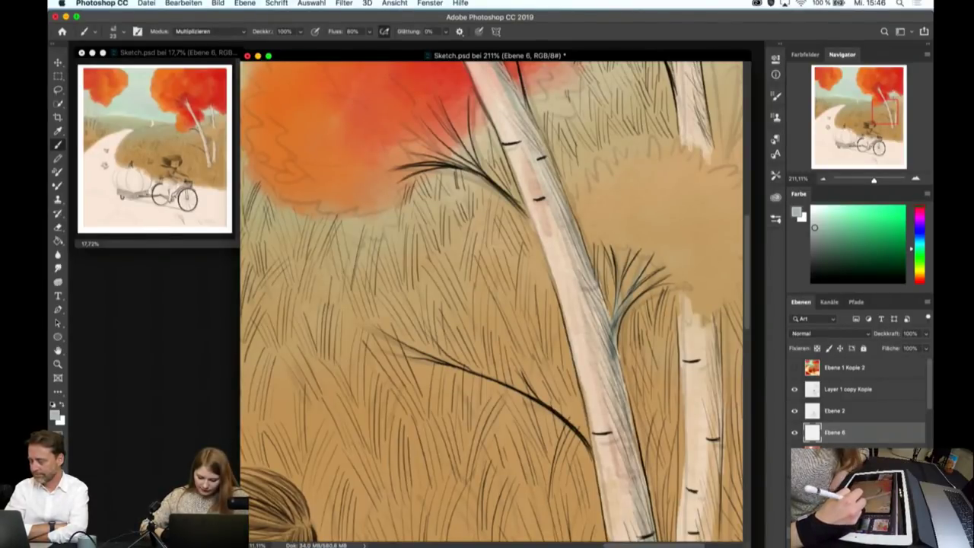
- Shade the right edge of the middle birch trunk with faint grey marks
scroll(637, 462, "down", 5)
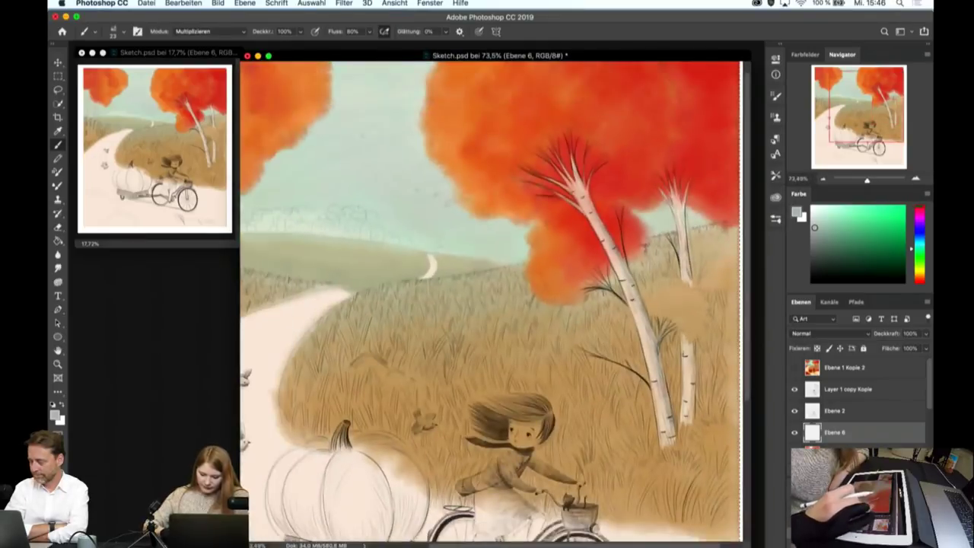
scroll(677, 366, "up", 6)
scroll(676, 366, "up", 2)
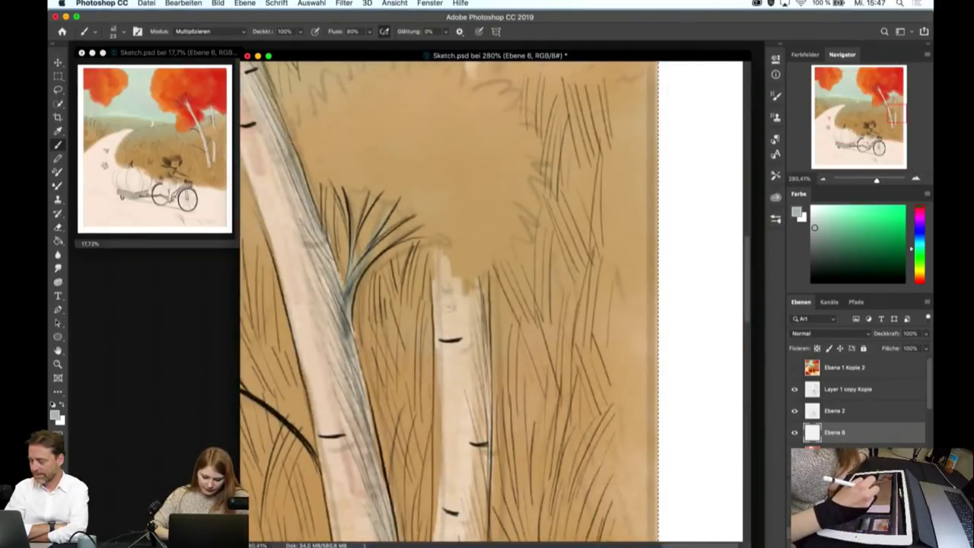
left_click_drag(485, 347, 480, 487)
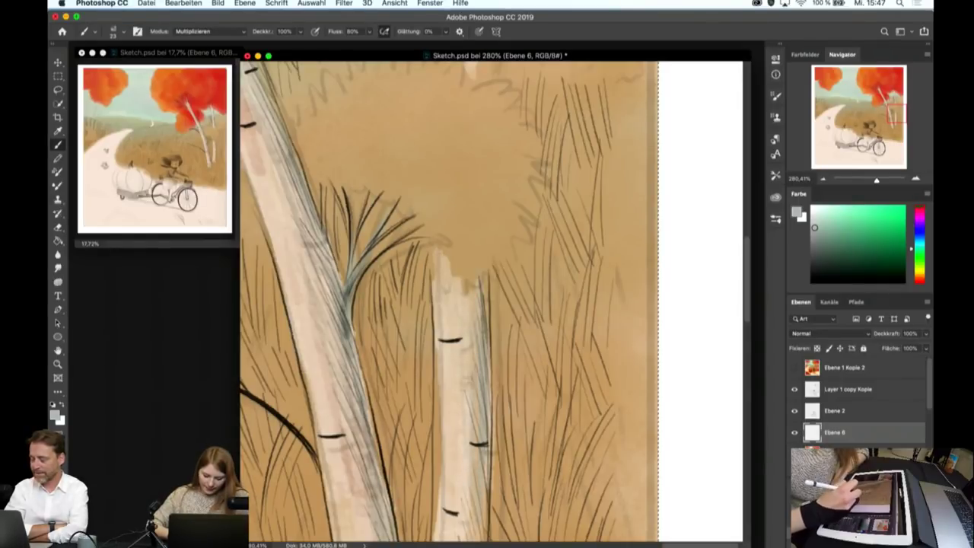
left_click_drag(468, 455, 466, 489)
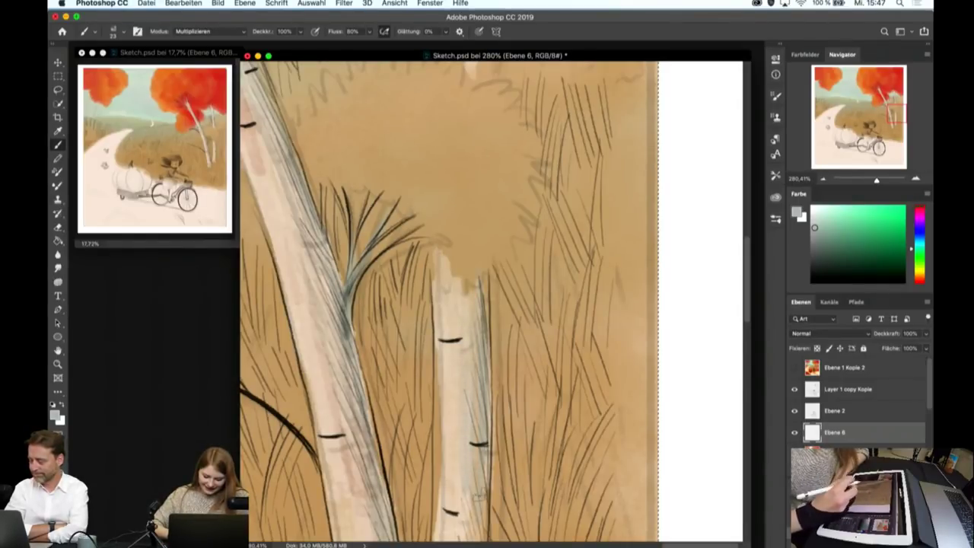
scroll(656, 437, "down", 5)
scroll(656, 437, "up", 5)
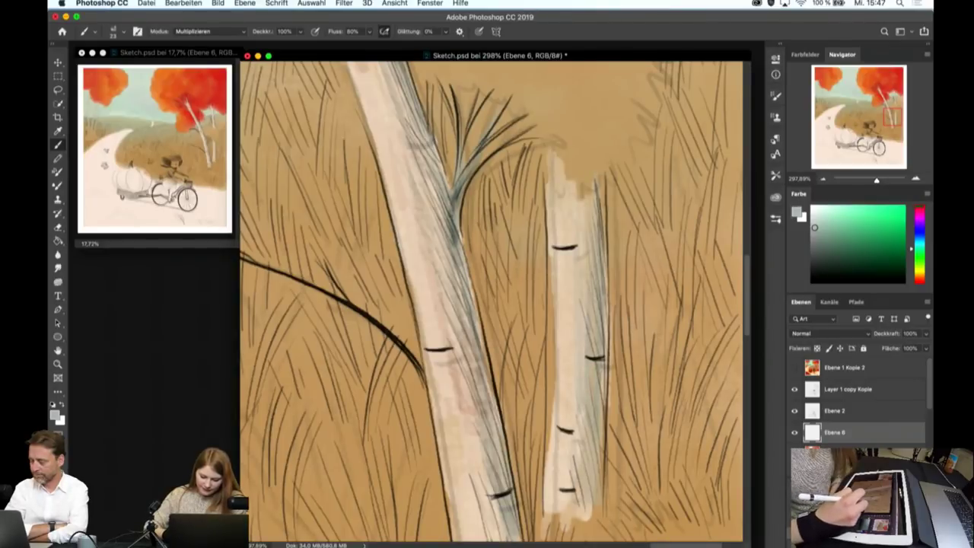
- Hatch bluish-grey shading along the right birch trunk
left_click_drag(599, 320, 587, 200)
left_click_drag(578, 248, 574, 403)
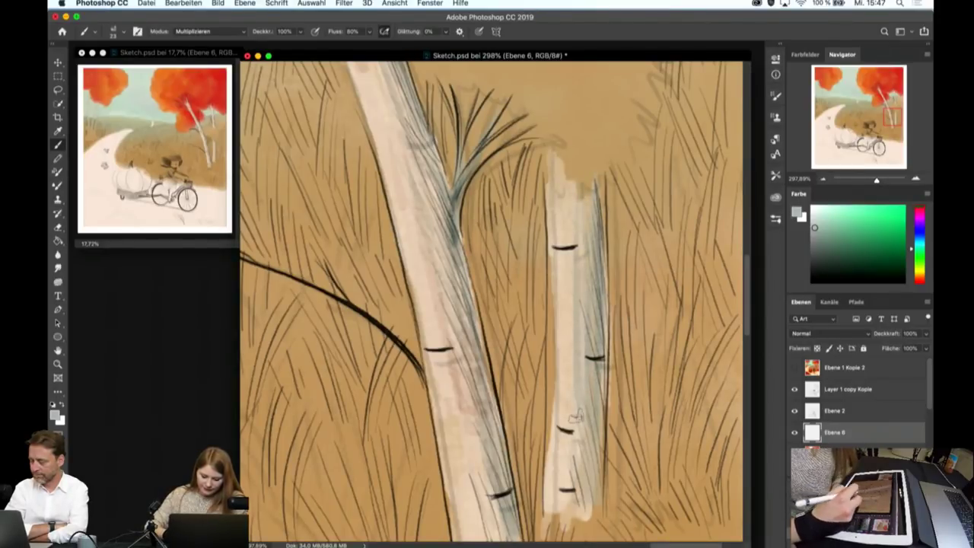
scroll(576, 415, "down", 2)
scroll(575, 416, "down", 2)
scroll(575, 416, "down", 2)
scroll(562, 194, "down", 2)
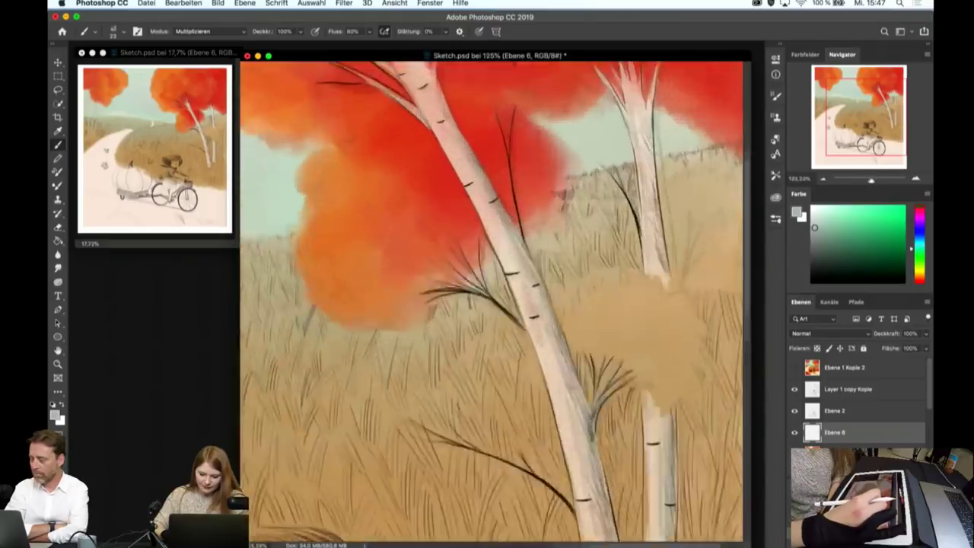
scroll(562, 194, "up", 5)
- Hatch grey shading along the trunk's right edge, from the upper section to the lower end
left_click_drag(563, 312, 580, 457)
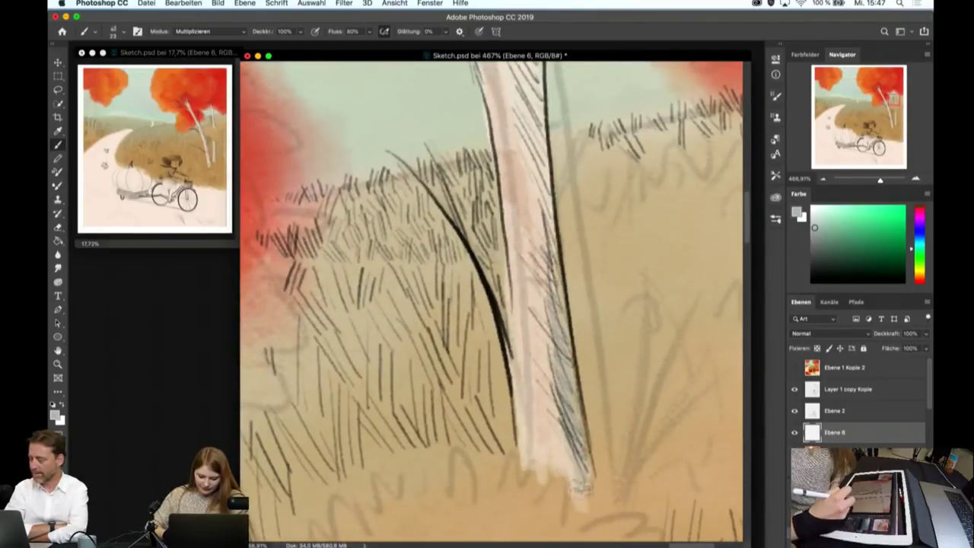
left_click_drag(525, 80, 544, 258)
left_click_drag(533, 105, 545, 199)
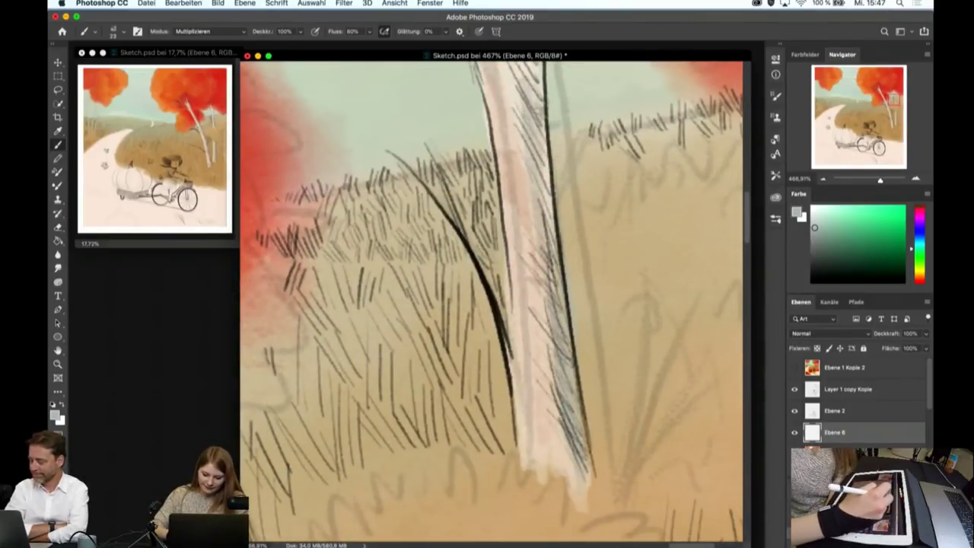
left_click_drag(542, 152, 554, 250)
left_click_drag(537, 179, 542, 267)
left_click_drag(564, 426, 579, 487)
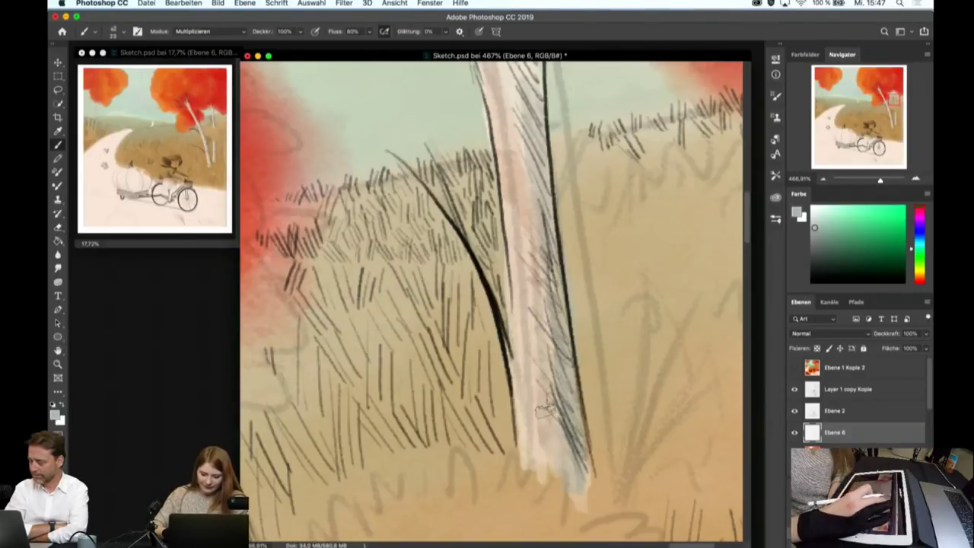
- Hatch grey shading on the trunk's right side from below the red canopy down to the grass
scroll(544, 411, "up", 5)
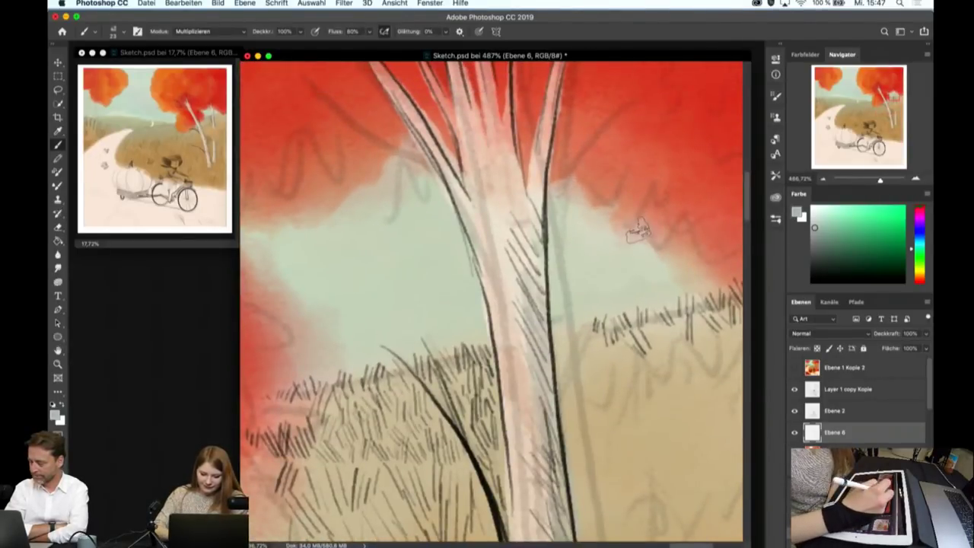
left_click_drag(514, 175, 533, 293)
left_click_drag(527, 197, 542, 318)
left_click_drag(542, 144, 535, 346)
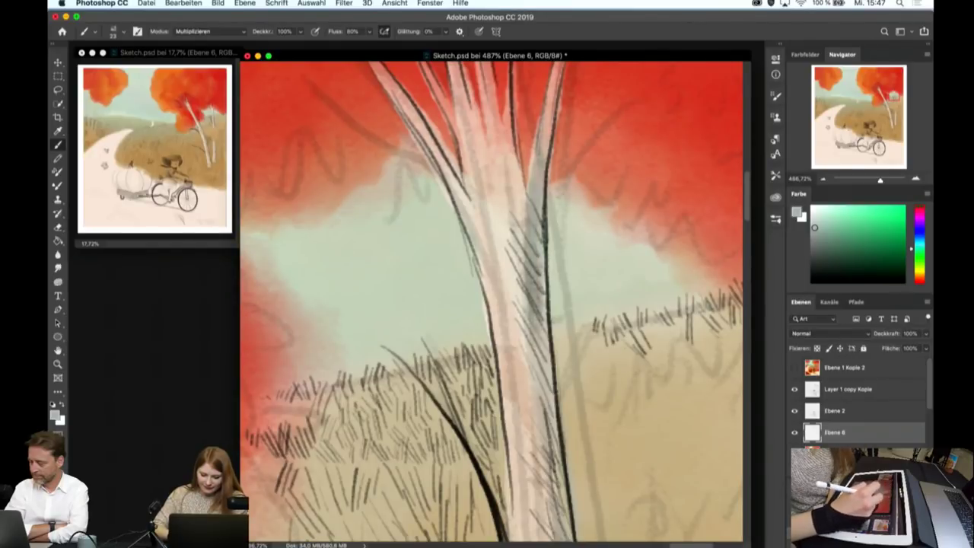
left_click_drag(521, 213, 517, 303)
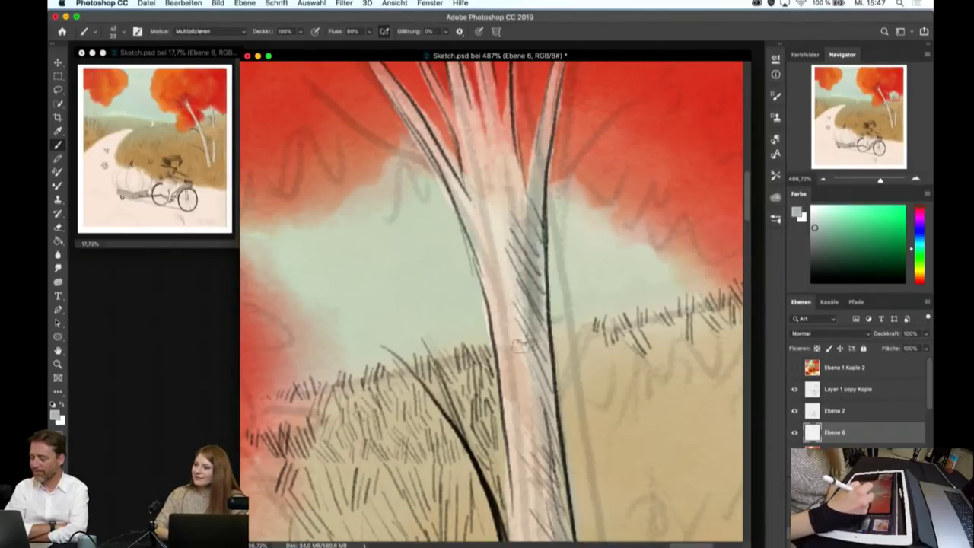
left_click_drag(514, 211, 516, 347)
left_click_drag(542, 310, 535, 480)
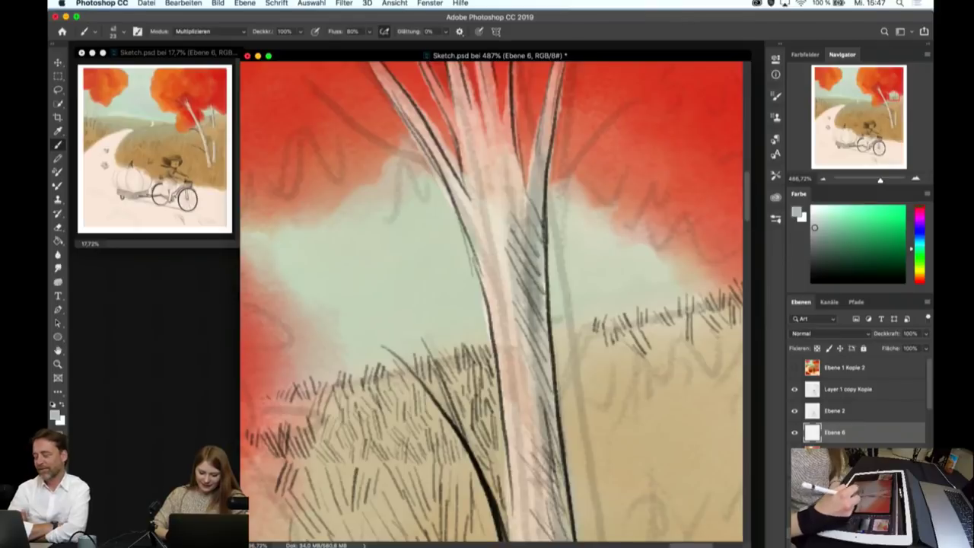
- Hatch grey shading along the birch trunk's right edge and hide the Layer 1 copy Kopie sketch lines
scroll(490, 304, "down", 5)
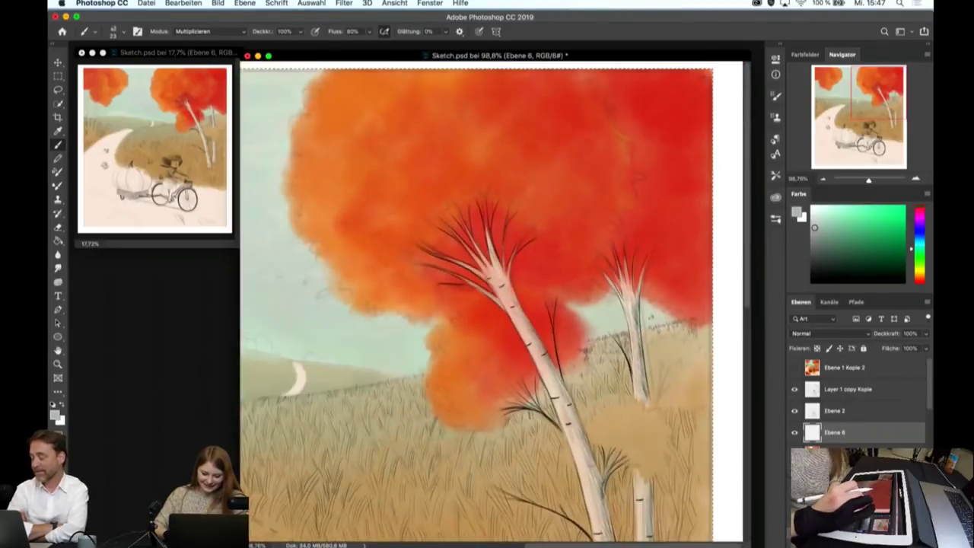
scroll(482, 305, "down", 1)
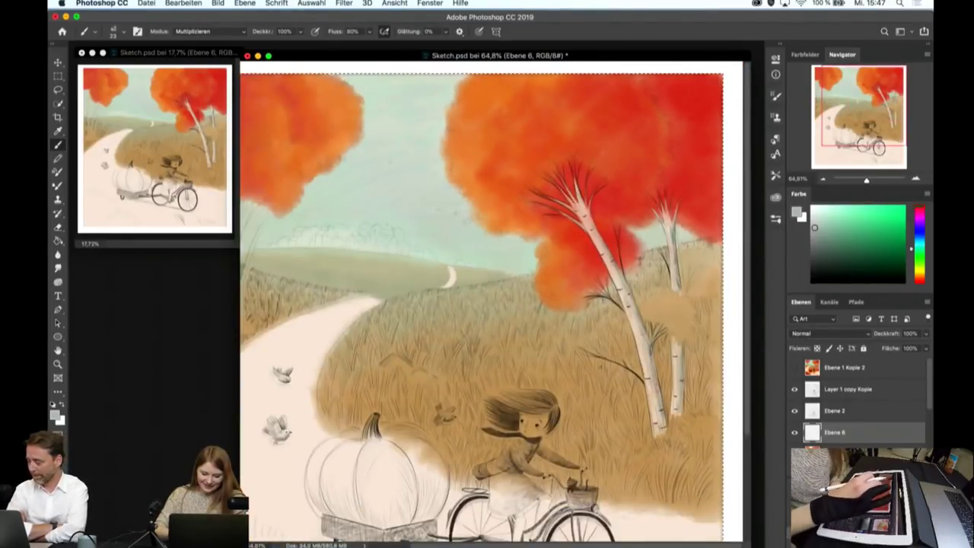
scroll(605, 202, "up", 5)
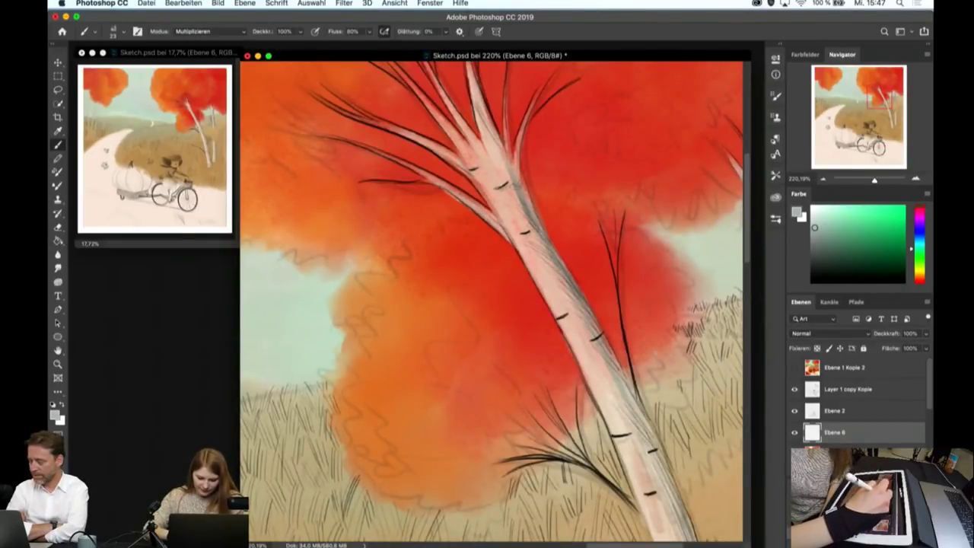
scroll(571, 219, "up", 3)
left_click_drag(476, 196, 438, 126)
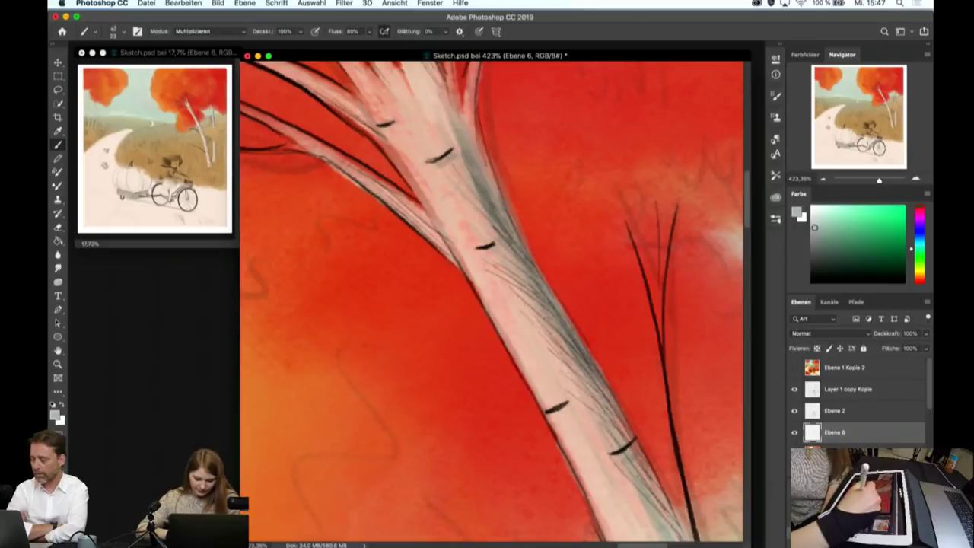
left_click(794, 389)
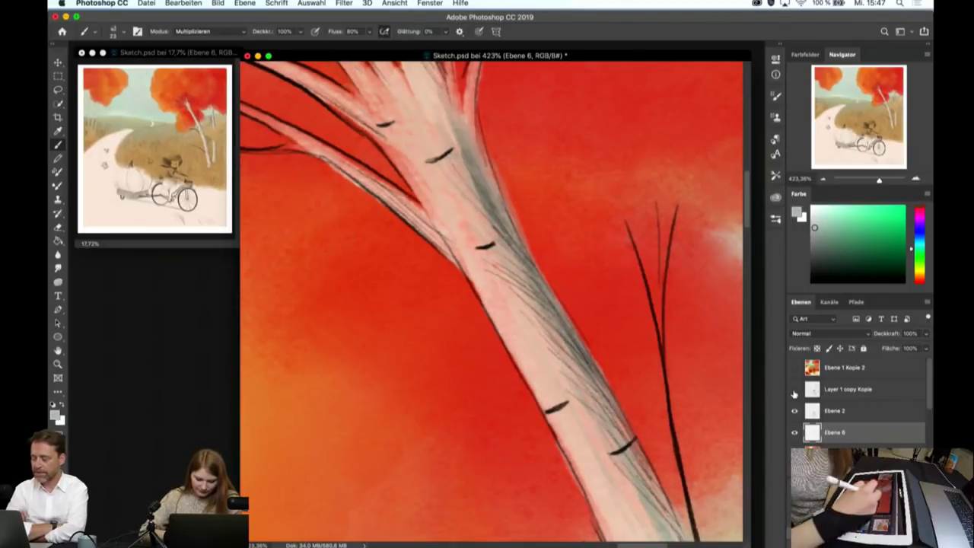
- Add grey hatching down the trunk's right side to its lower section
mouse_move(480, 205)
left_mouse_down()
mouse_move(440, 122)
mouse_move(458, 175)
left_mouse_up()
left_click_drag(533, 297, 469, 208)
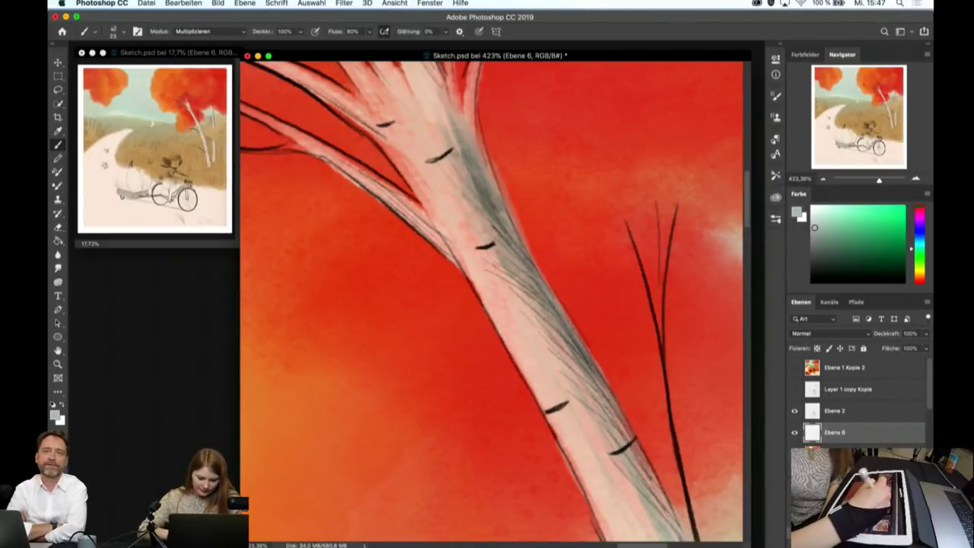
left_click_drag(533, 316, 510, 283)
mouse_move(572, 364)
left_mouse_down()
mouse_move(530, 306)
mouse_move(502, 288)
left_mouse_up()
left_click_drag(571, 379, 551, 362)
left_click_drag(616, 434, 571, 379)
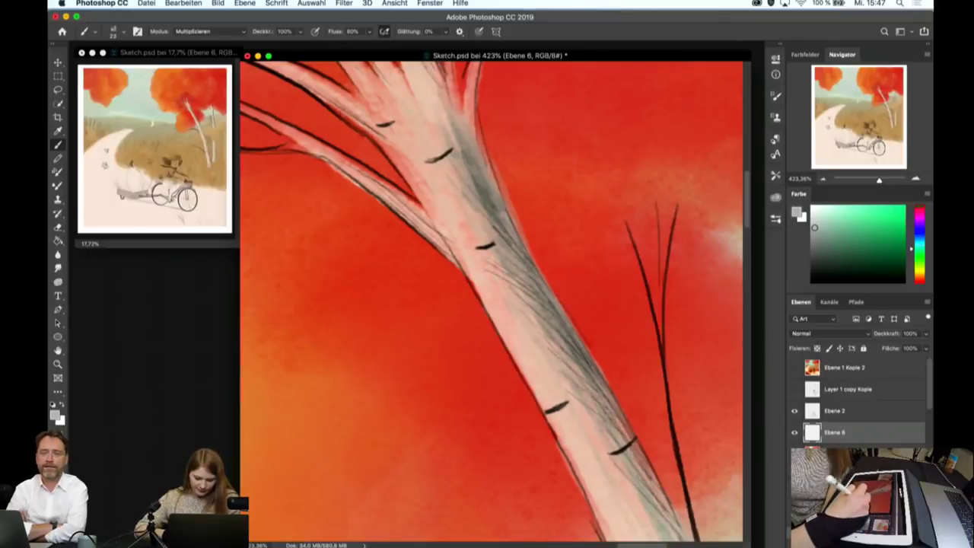
left_click_drag(618, 456, 543, 384)
left_click_drag(645, 513, 608, 467)
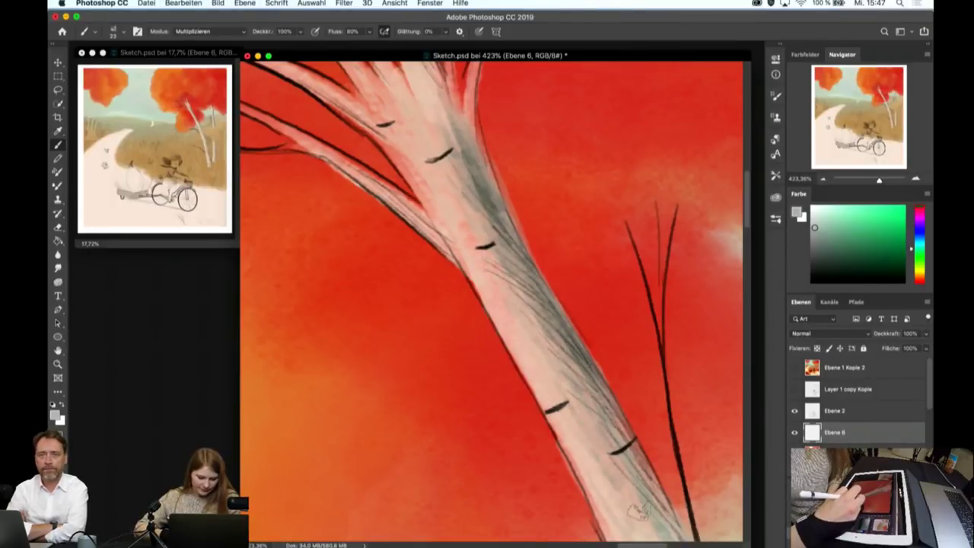
- Hatch grey shading over the upper birch trunk toward its fork
scroll(579, 404, "down", 2)
scroll(533, 191, "down", 2)
scroll(537, 184, "up", 3)
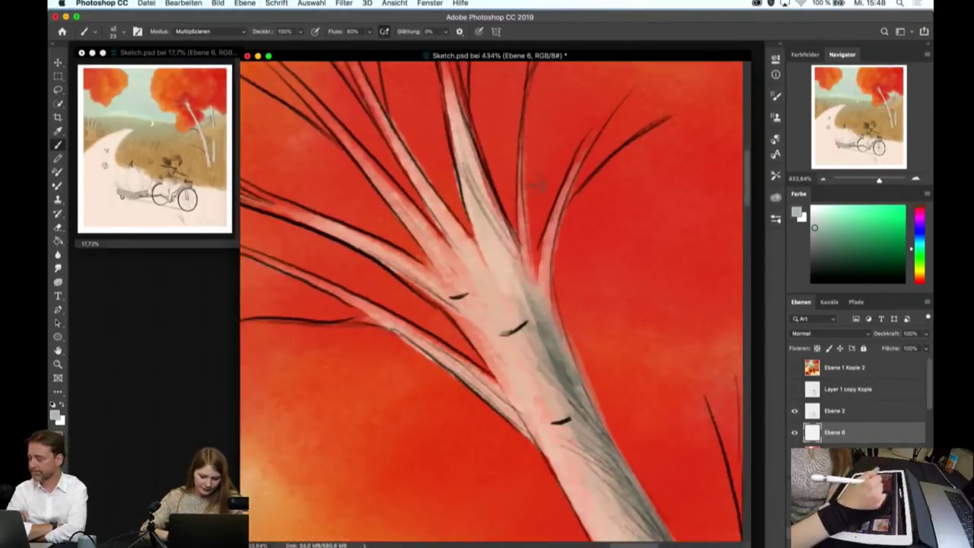
left_click_drag(489, 210, 452, 116)
left_click_drag(514, 271, 475, 204)
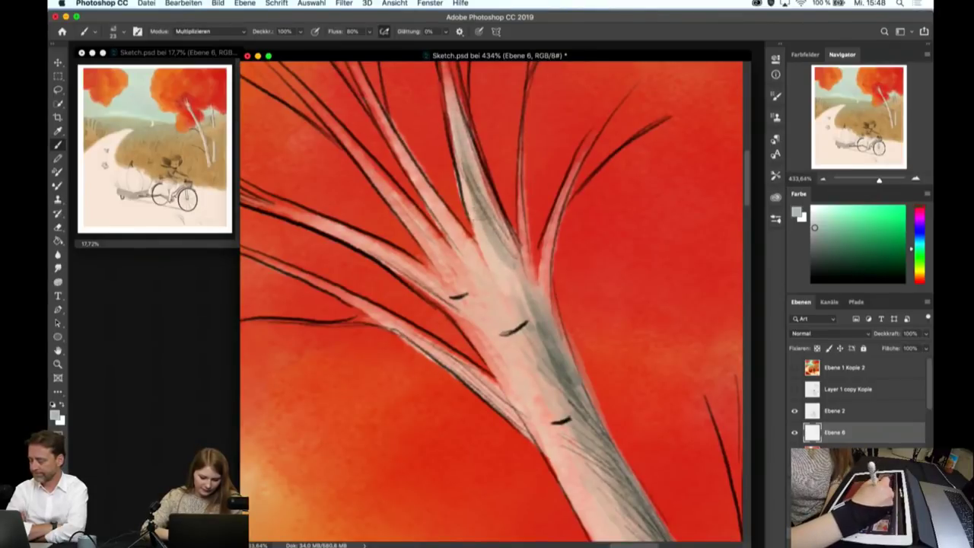
left_click_drag(491, 278, 476, 213)
mouse_move(479, 270)
left_mouse_down()
mouse_move(419, 187)
mouse_move(459, 261)
left_mouse_up()
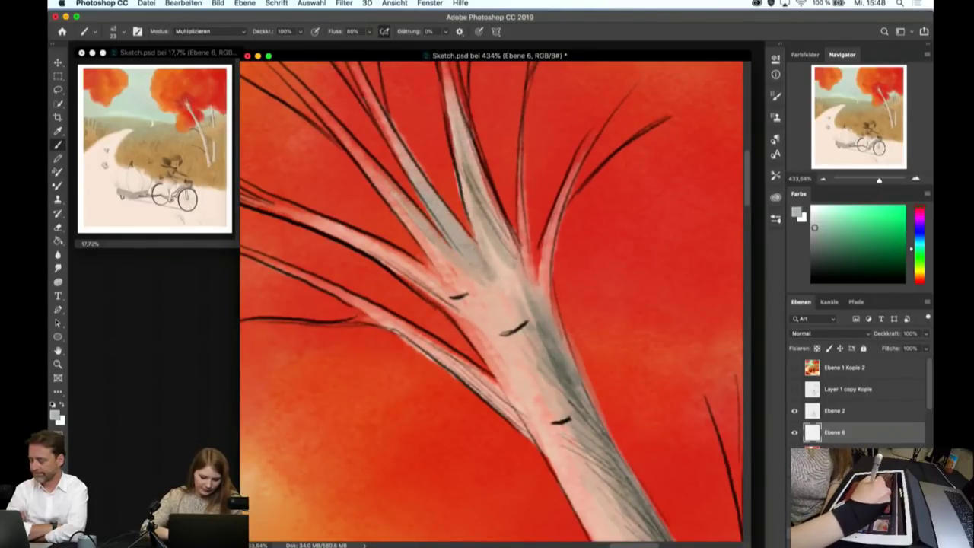
- Deepen shading near the fork, hatch the lower-left branch, and shade the upper trunk
mouse_move(533, 316)
left_mouse_down()
mouse_move(488, 233)
mouse_move(499, 276)
mouse_move(539, 332)
left_mouse_up()
left_click_drag(519, 337, 501, 360)
left_click_drag(449, 295, 358, 241)
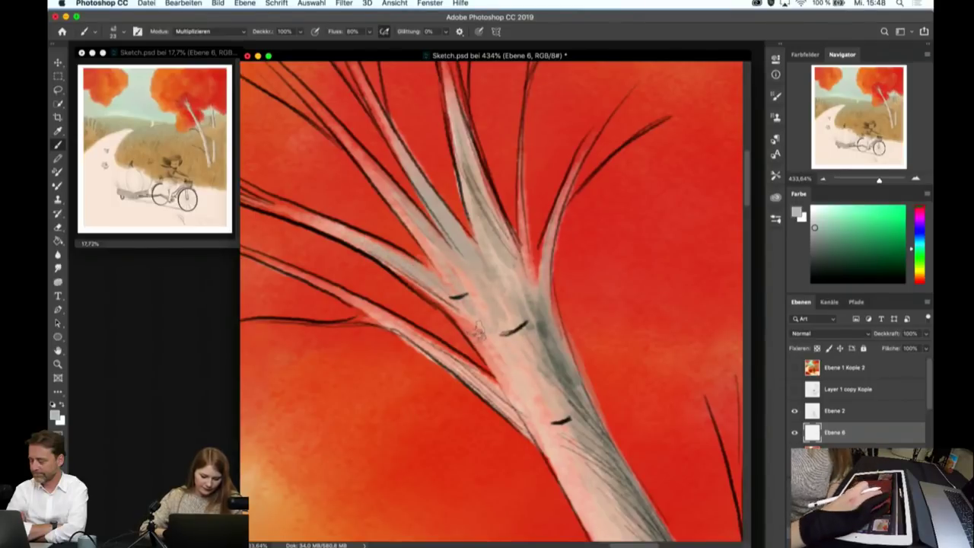
scroll(479, 328, "down", 5)
scroll(640, 228, "up", 4)
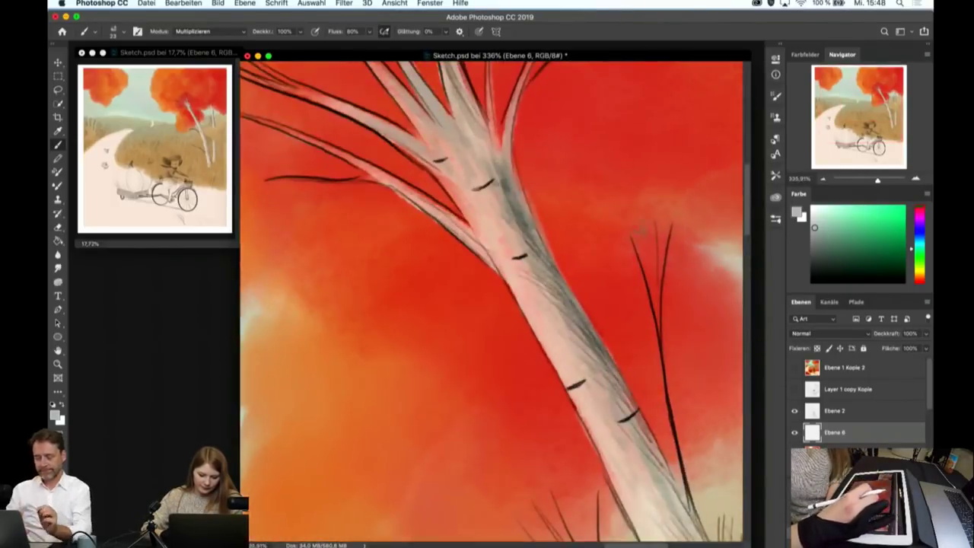
mouse_move(462, 118)
left_mouse_down()
mouse_move(495, 170)
mouse_move(505, 164)
mouse_move(509, 215)
mouse_move(536, 274)
left_mouse_up()
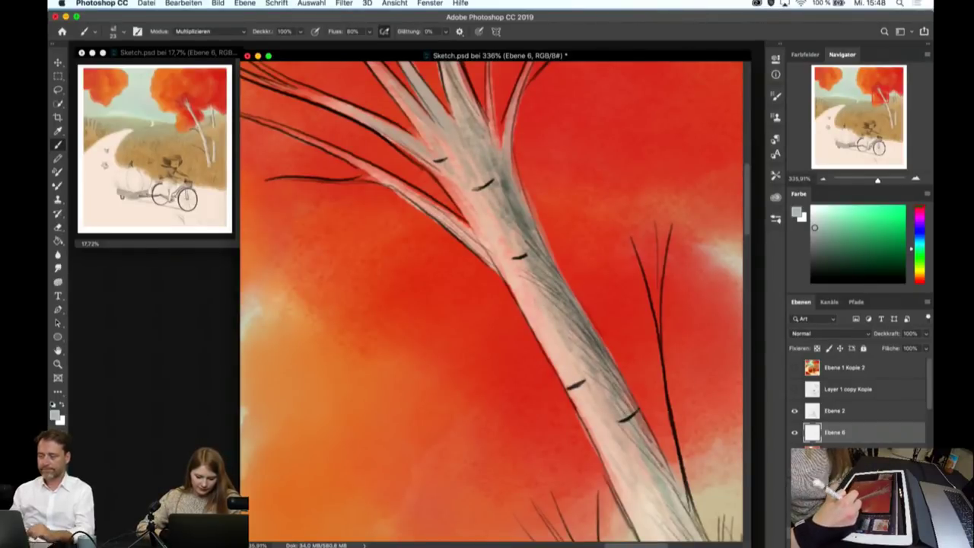
scroll(685, 327, "down", 5)
- Shade the second birch's right edge with a grey stroke and a small mark
scroll(491, 305, "down", 3)
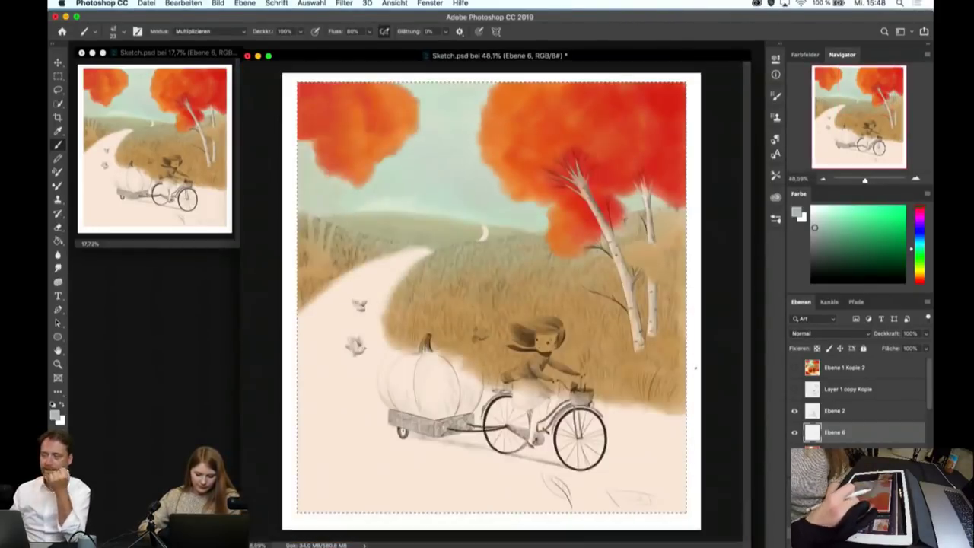
scroll(578, 243, "up", 8)
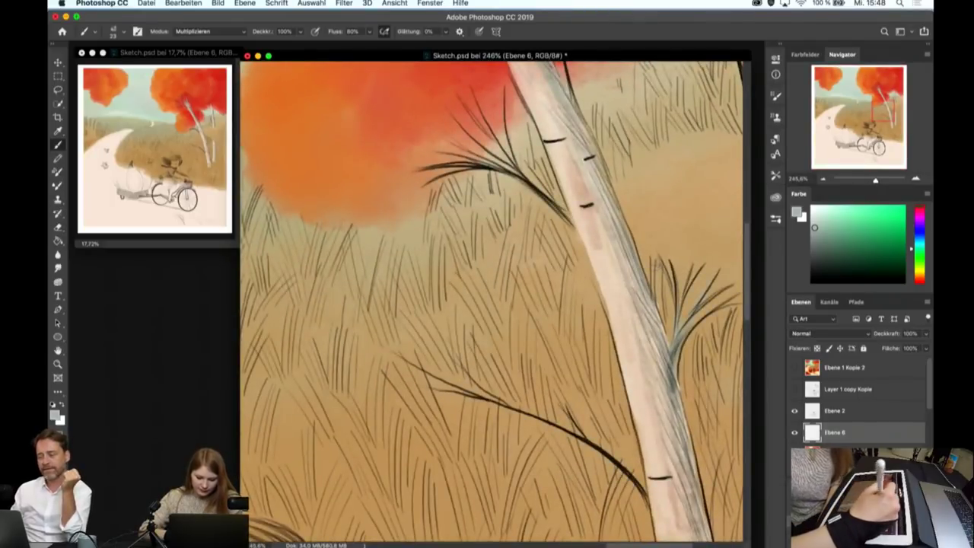
left_click_drag(617, 195, 654, 320)
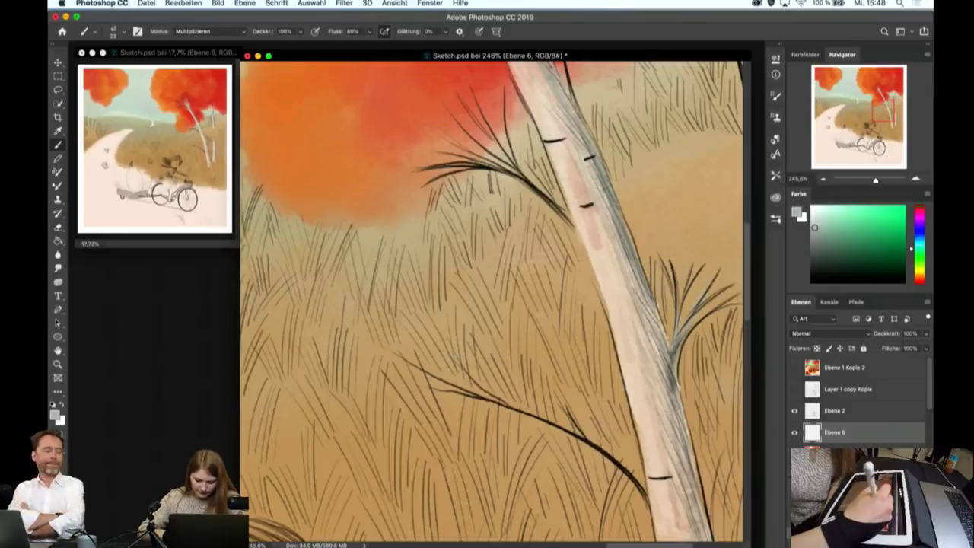
left_click_drag(579, 137, 587, 146)
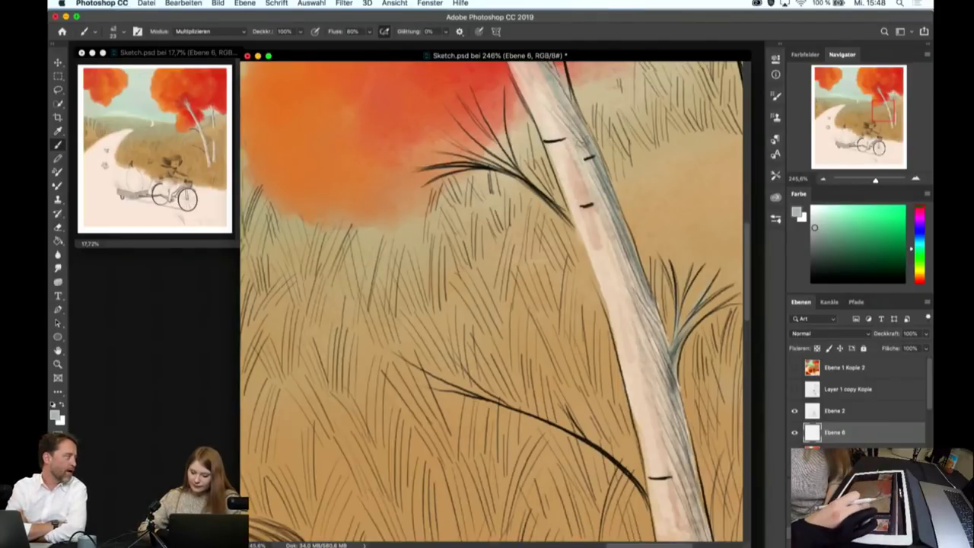
- Carry grey-blue shading down the right side of the birch trunk
scroll(699, 371, "down", 3)
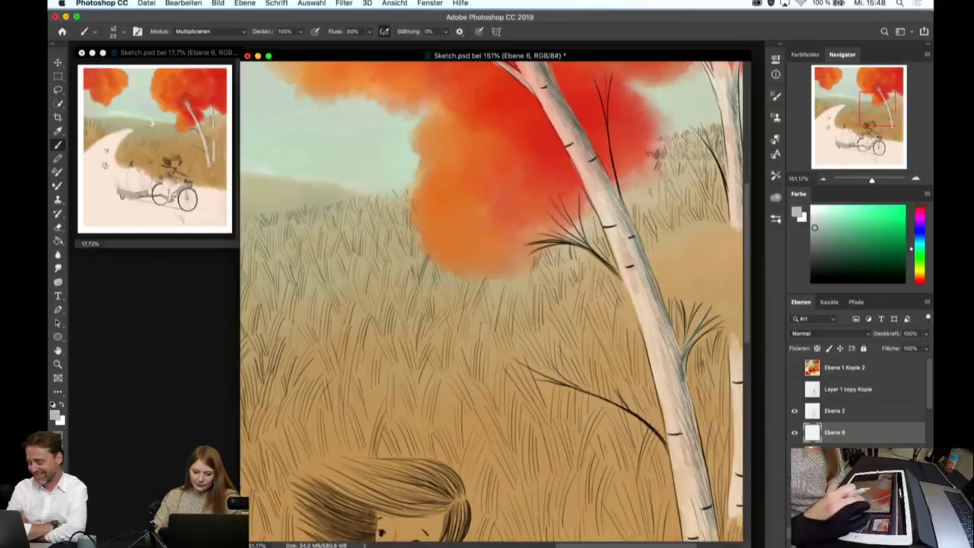
scroll(656, 152, "up", 2)
scroll(659, 182, "up", 2)
scroll(662, 220, "up", 2)
scroll(667, 263, "up", 2)
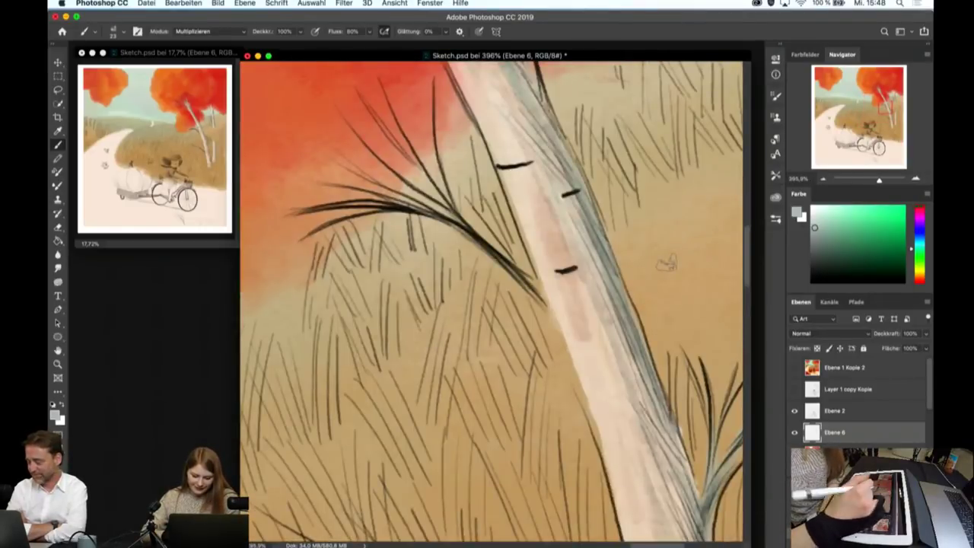
left_click_drag(586, 290, 540, 179)
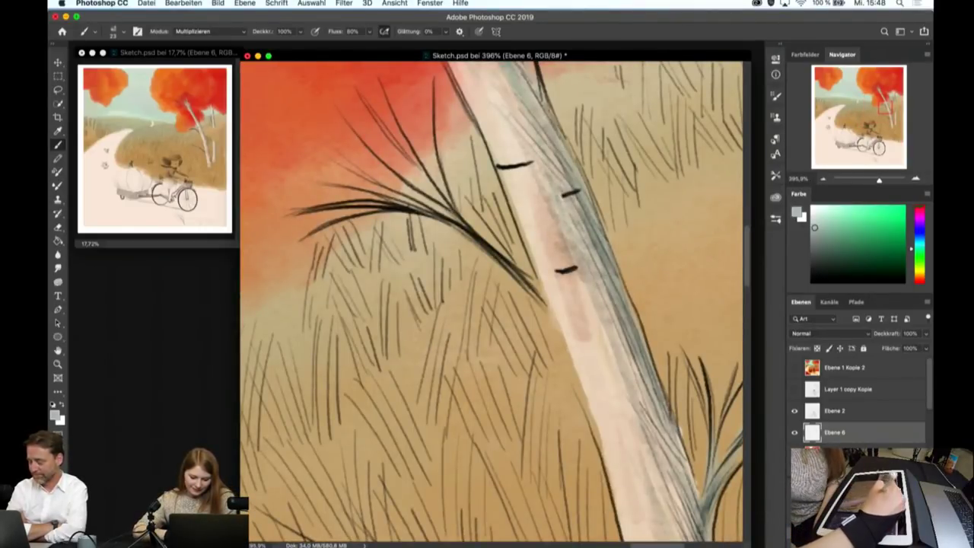
left_click_drag(571, 232, 554, 245)
left_click_drag(586, 281, 627, 335)
mouse_move(580, 299)
left_mouse_down()
mouse_move(639, 369)
mouse_move(677, 495)
left_mouse_up()
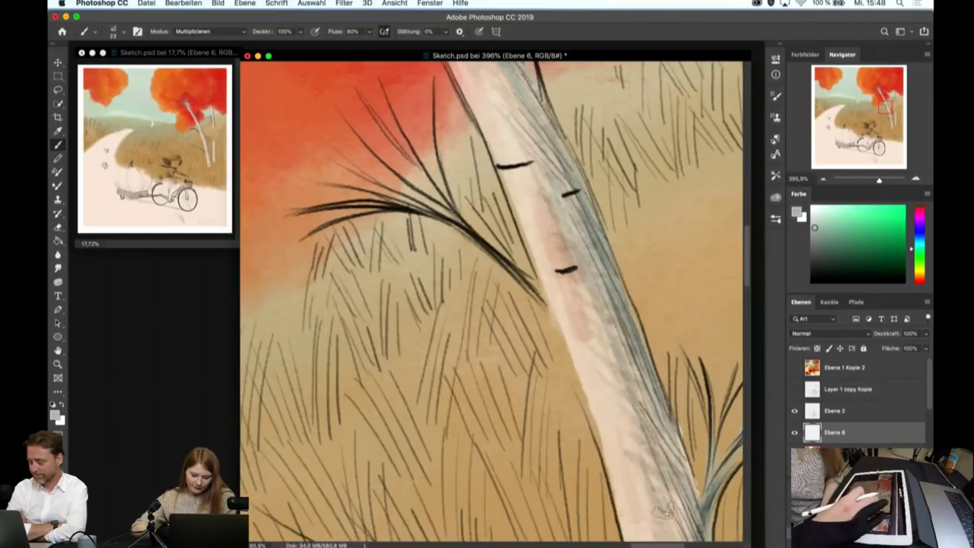
- Darken the upper trunk and deepen shading around the branch fork
scroll(491, 300, "down", 4)
scroll(491, 301, "up", 1)
scroll(491, 301, "up", 2)
scroll(490, 301, "up", 1)
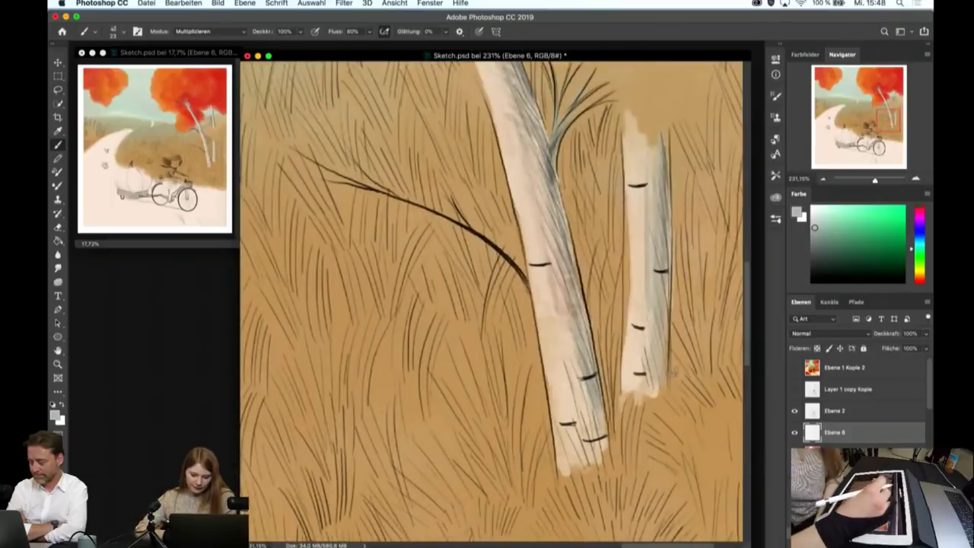
scroll(491, 301, "up", 2)
left_click_drag(520, 112, 540, 134)
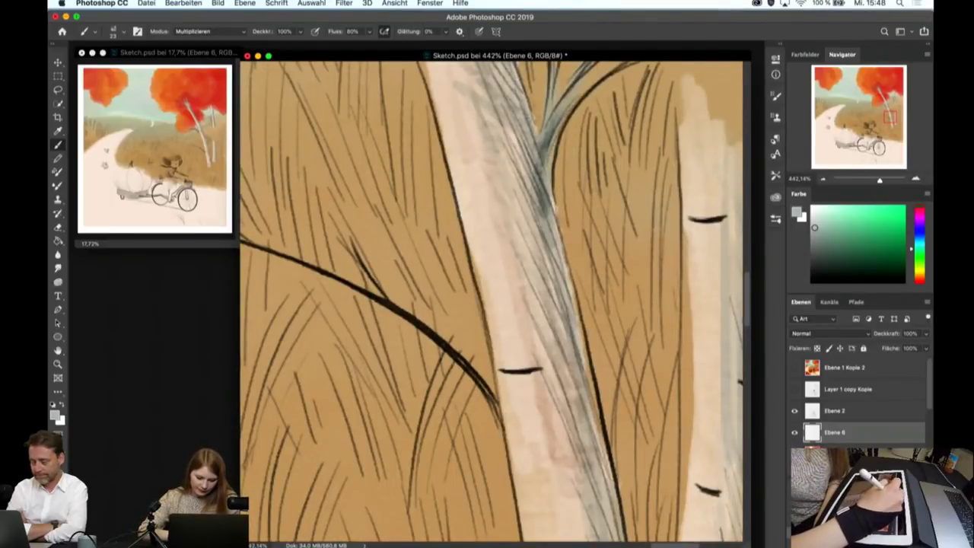
mouse_move(515, 80)
left_mouse_down()
mouse_move(541, 145)
mouse_move(582, 525)
left_mouse_up()
- Shade the lower birch trunk grey-blue
scroll(559, 421, "down", 2)
scroll(594, 421, "down", 1)
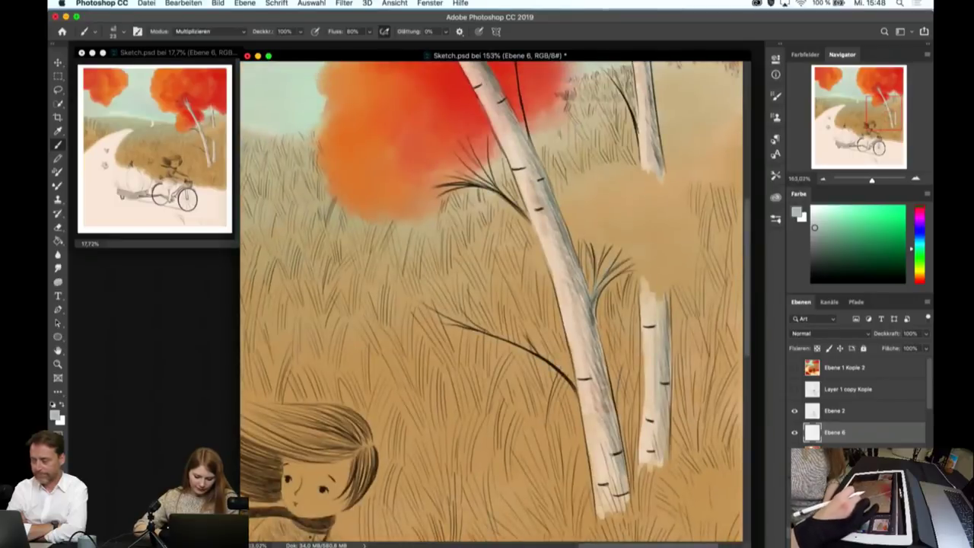
scroll(647, 421, "up", 2)
left_click_drag(565, 457, 605, 529)
left_click_drag(568, 415, 597, 499)
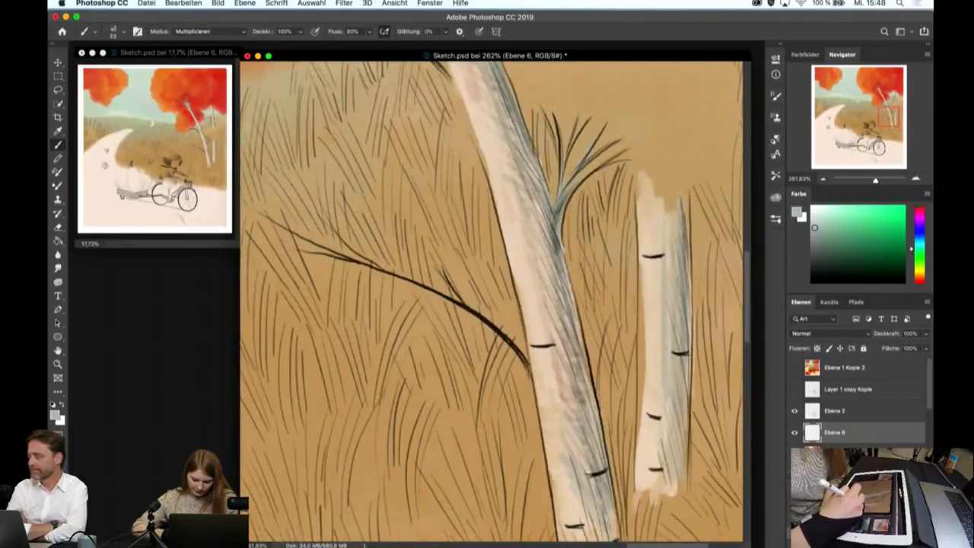
- Lightly build up faint grey shading on the lower left birch trunk
scroll(566, 402, "down", 2)
scroll(647, 427, "up", 2)
scroll(661, 432, "up", 1)
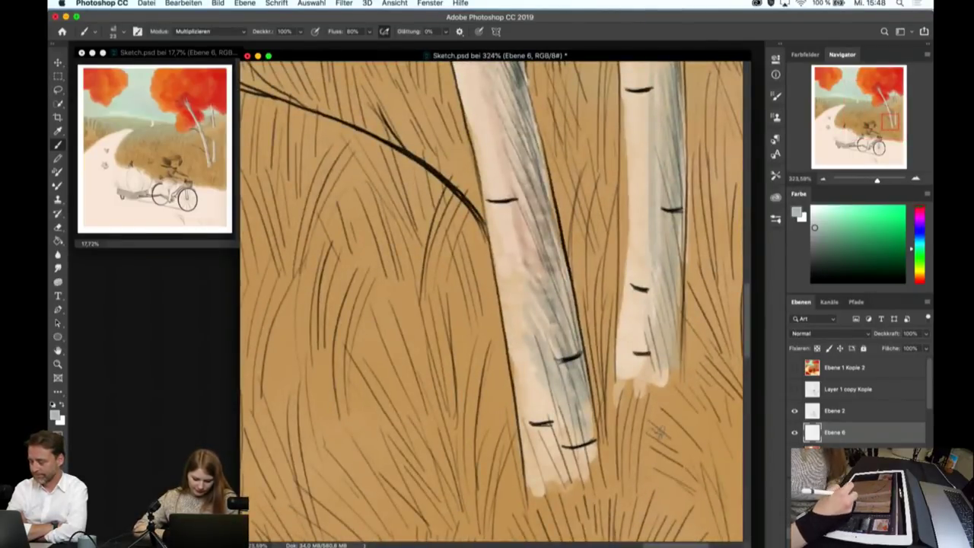
mouse_move(563, 419)
left_mouse_down()
mouse_move(552, 480)
mouse_move(588, 476)
left_mouse_up()
mouse_move(565, 373)
left_mouse_down()
mouse_move(556, 430)
mouse_move(536, 442)
left_mouse_up()
mouse_move(547, 327)
left_mouse_down()
mouse_move(535, 388)
mouse_move(586, 435)
left_mouse_up()
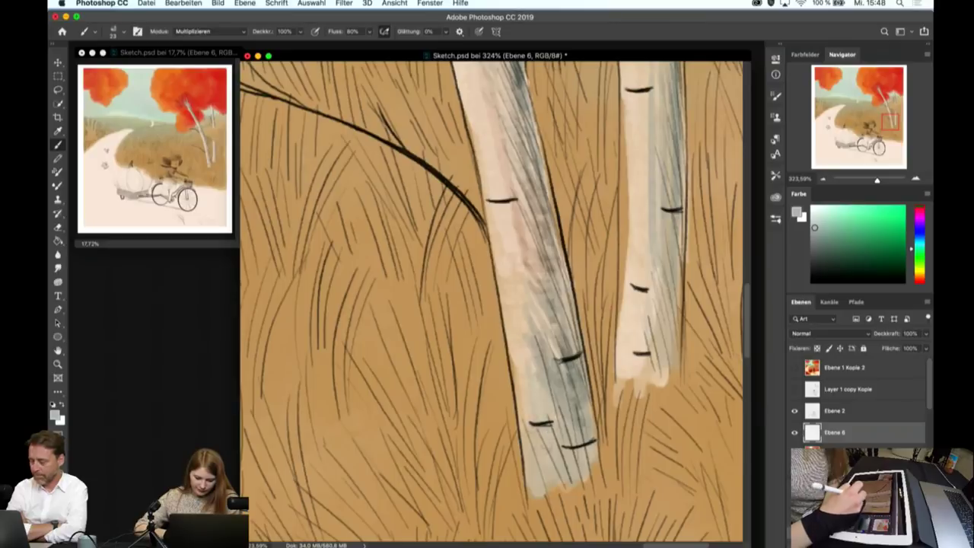
left_click_drag(562, 314, 542, 375)
- Layer grey shading up the left birch trunk to its upper part
left_click_drag(562, 276, 576, 351)
left_click_drag(568, 248, 543, 313)
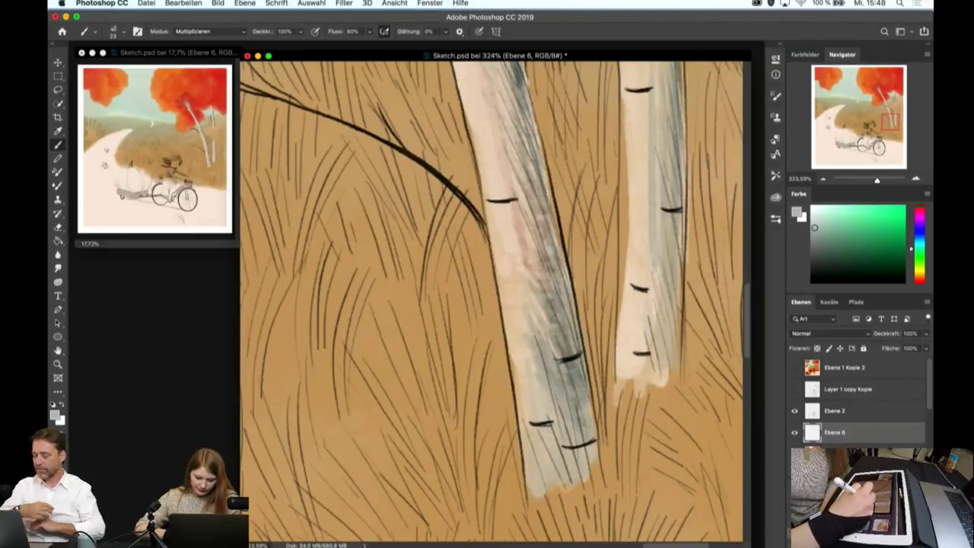
left_click_drag(549, 274, 524, 367)
left_click_drag(532, 233, 518, 294)
left_click_drag(533, 198, 526, 275)
left_click_drag(521, 225, 503, 267)
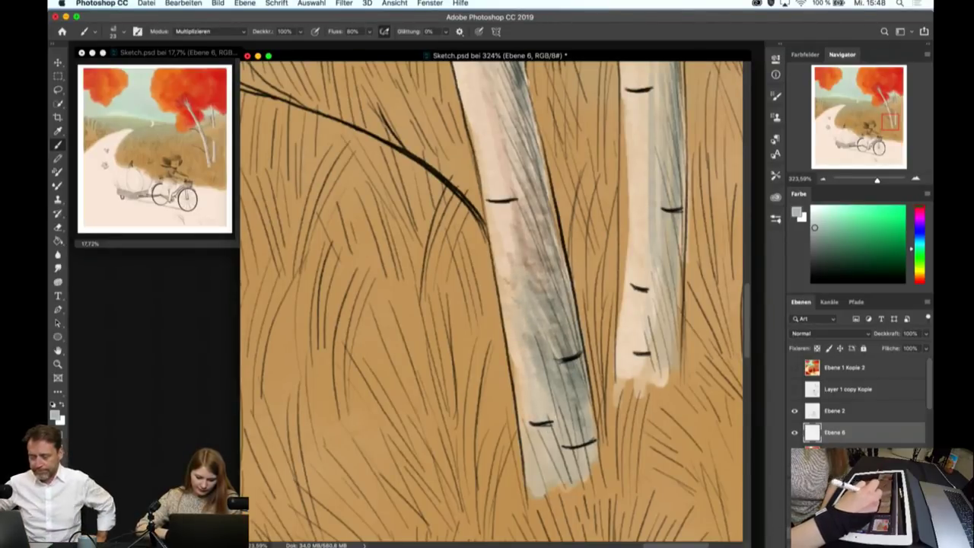
- Shade the lower and middle right birch trunk, darkening its right edge
left_click_drag(630, 319, 622, 378)
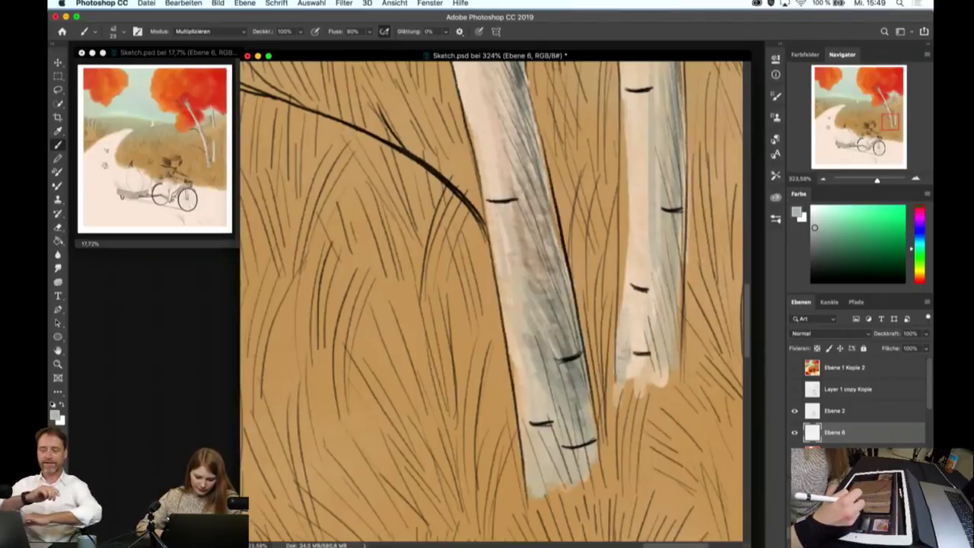
left_click_drag(632, 298, 636, 381)
left_click_drag(654, 330, 647, 389)
left_click_drag(673, 344, 664, 359)
mouse_move(656, 252)
left_mouse_down()
mouse_move(648, 335)
mouse_move(633, 325)
mouse_move(666, 327)
left_mouse_up()
left_click_drag(674, 220, 668, 305)
- Build up grey shading on the upper right trunk and extend it downward
left_click_drag(680, 193, 679, 245)
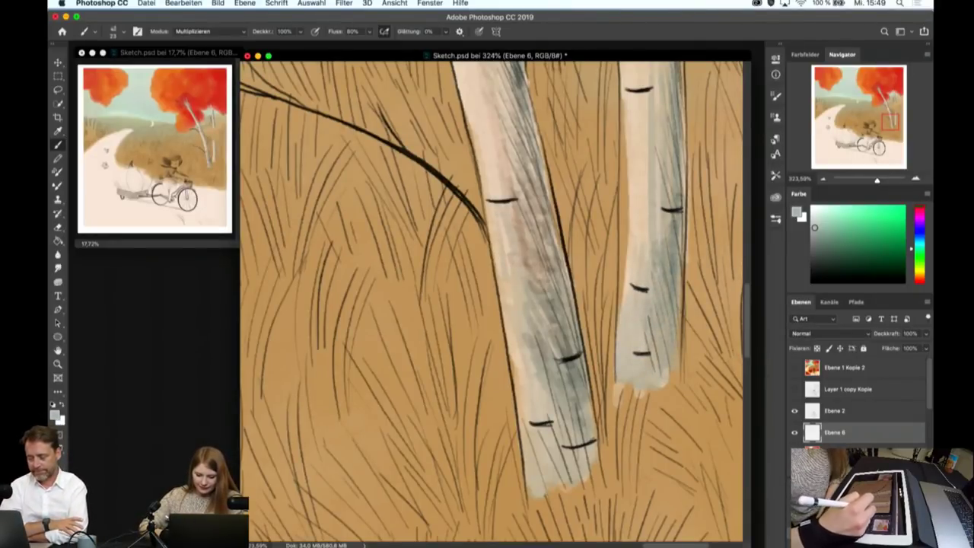
left_click_drag(682, 137, 677, 194)
left_click_drag(667, 153, 659, 244)
left_click_drag(648, 178, 641, 259)
left_click_drag(644, 122, 635, 210)
left_click_drag(656, 90, 647, 183)
mouse_move(638, 216)
left_mouse_down()
mouse_move(629, 281)
mouse_move(657, 372)
left_mouse_up()
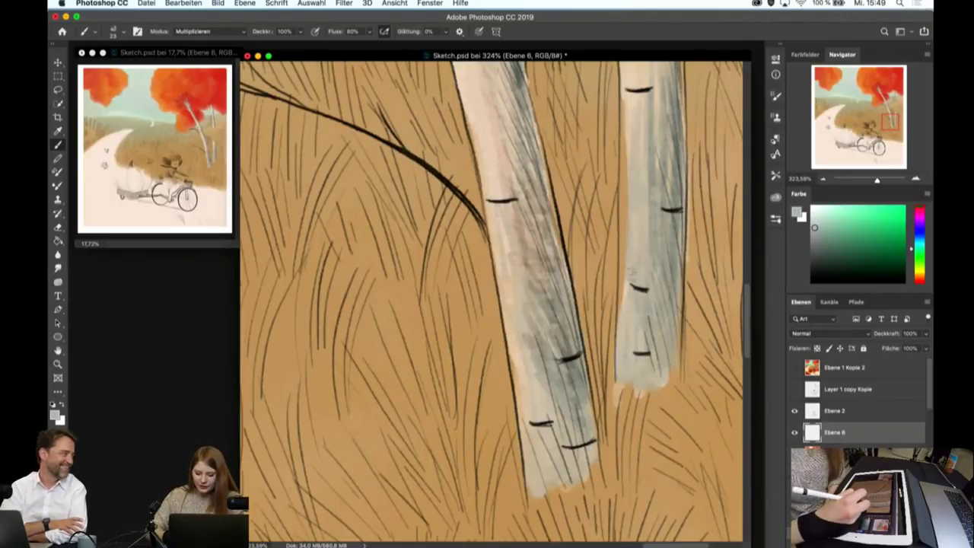
- Deepen the lower right trunk's shading and darken both edges of the left trunk
left_click_drag(632, 257, 622, 336)
left_click_drag(636, 292, 621, 385)
left_click_drag(649, 320, 647, 385)
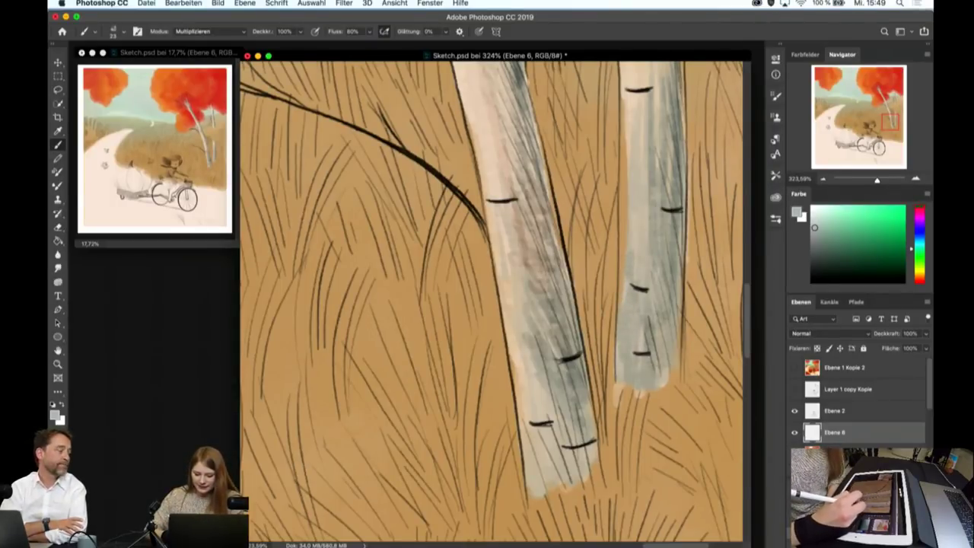
left_click_drag(669, 291, 661, 373)
left_click_drag(676, 271, 673, 341)
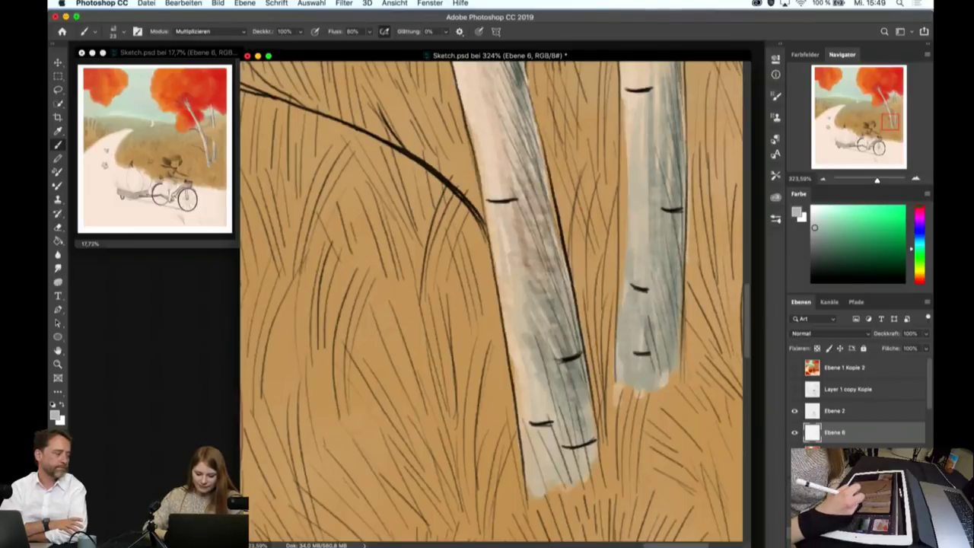
left_click_drag(580, 392, 592, 460)
left_click_drag(525, 346, 531, 414)
left_click_drag(522, 377, 533, 421)
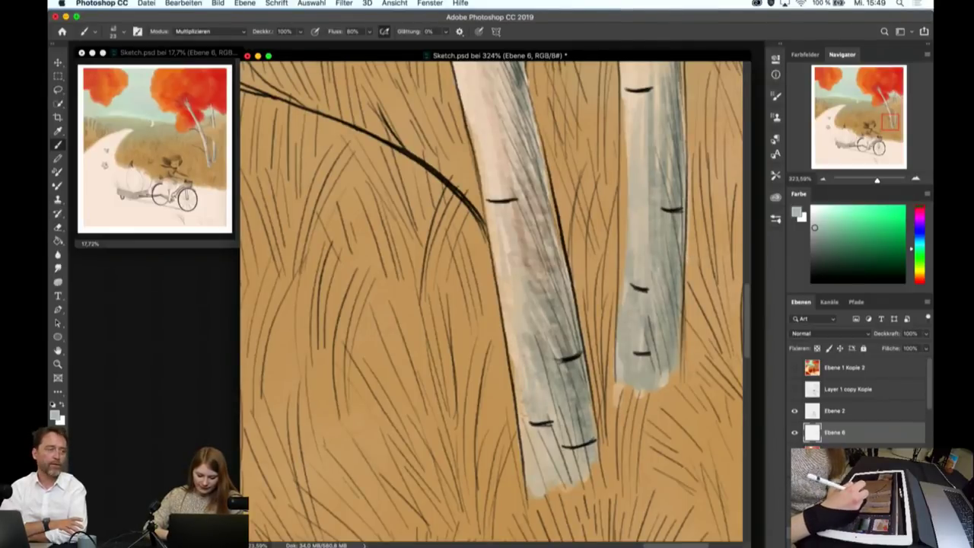
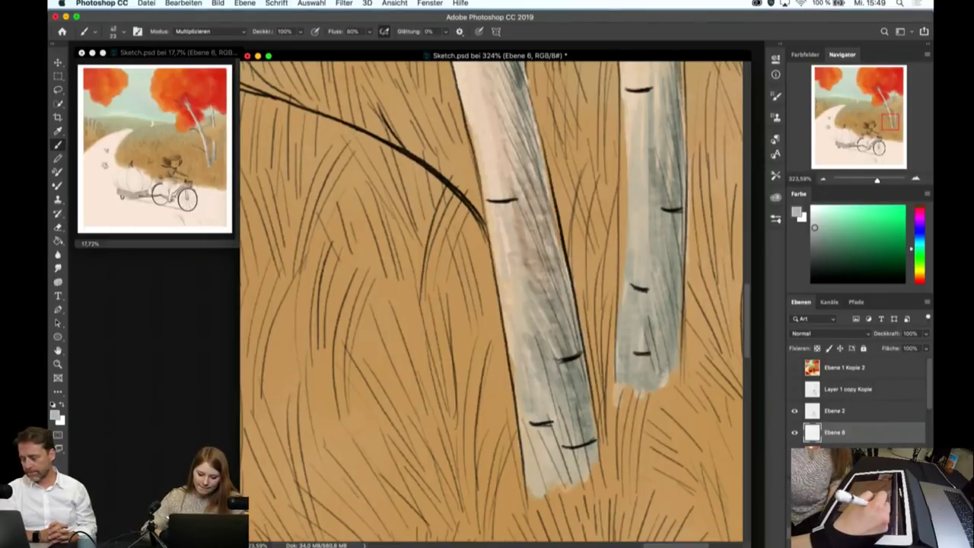
- Zoom in and paint five blue-grey Multiply strokes down the birch trunk's right side
scroll(670, 290, "down", 5)
scroll(670, 290, "down", 3)
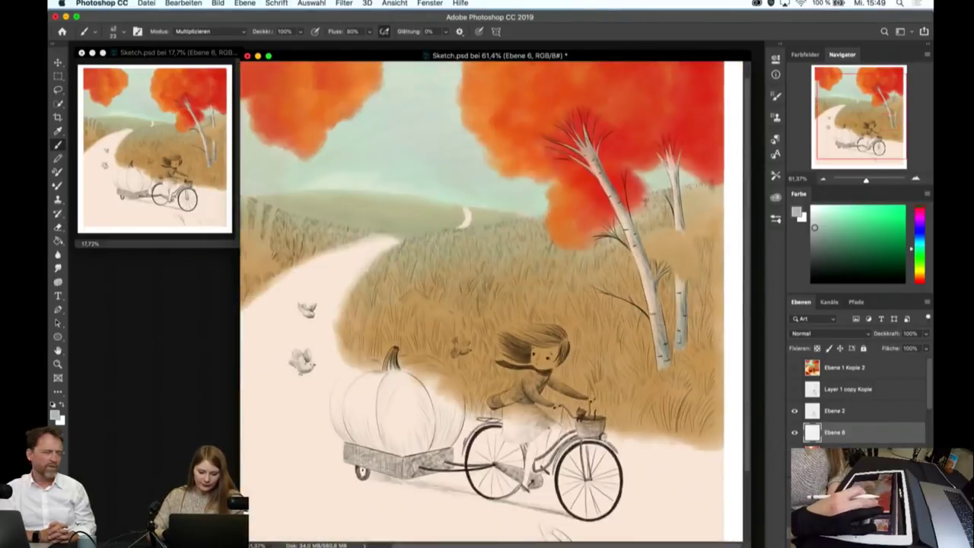
scroll(670, 290, "down", 3)
scroll(670, 290, "up", 4)
scroll(670, 290, "up", 2)
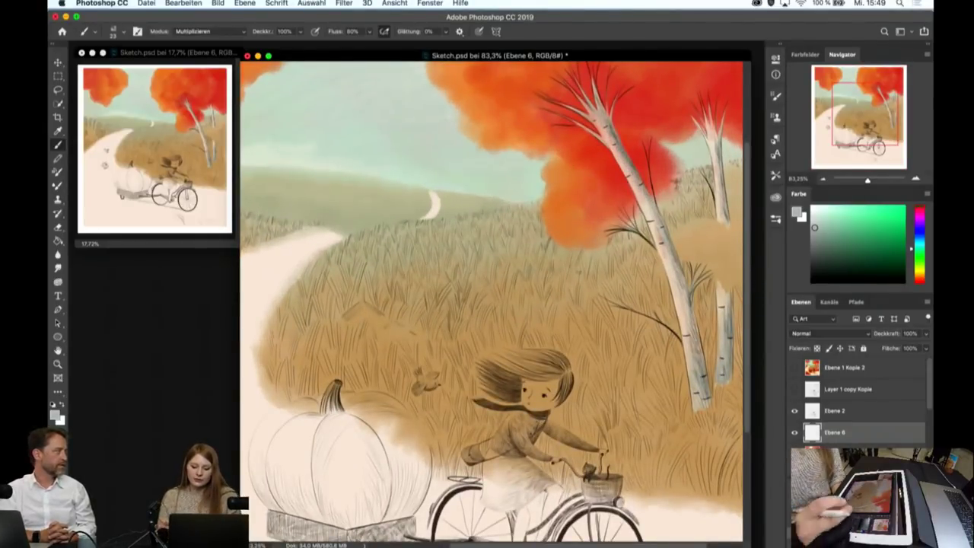
scroll(559, 262, "down", 3)
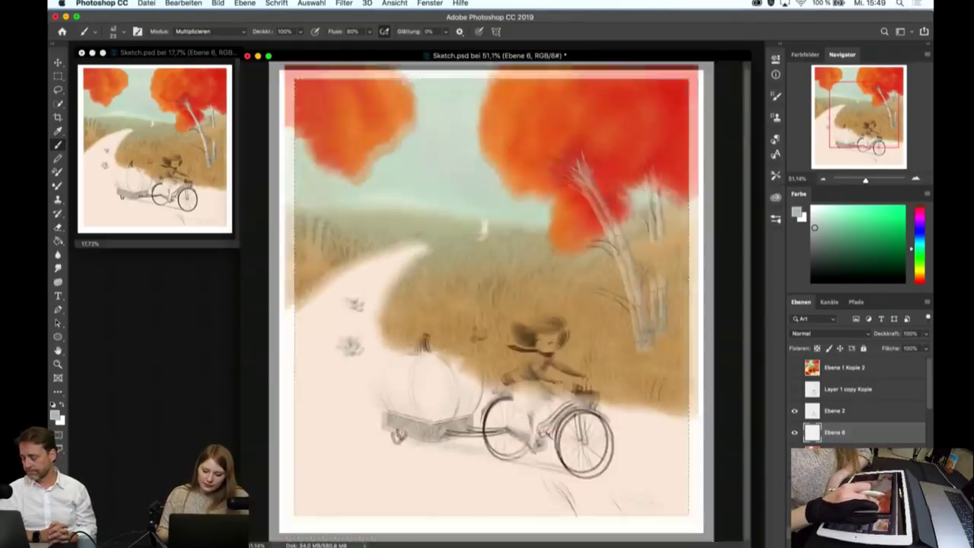
scroll(613, 199, "down", 1)
scroll(614, 200, "up", 5)
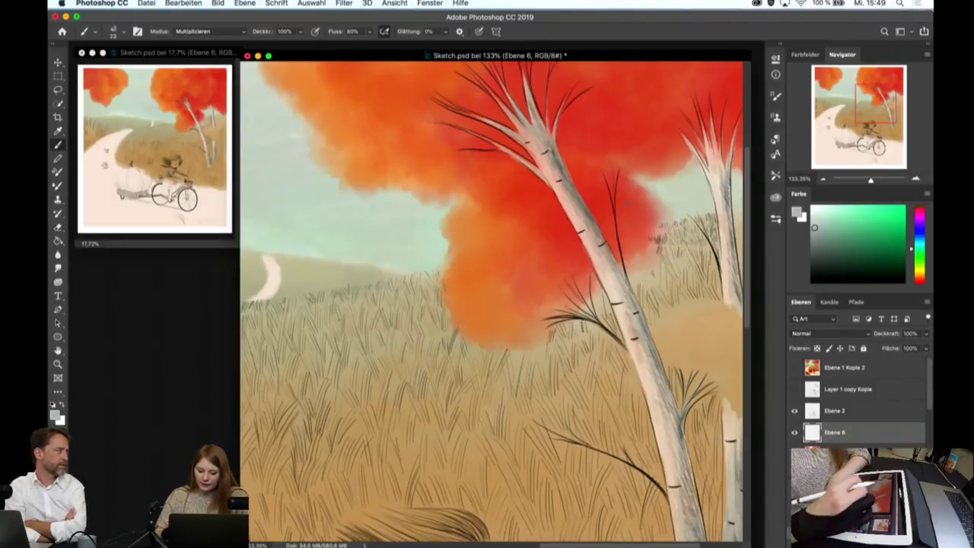
scroll(655, 299, "up", 5)
scroll(655, 299, "up", 3)
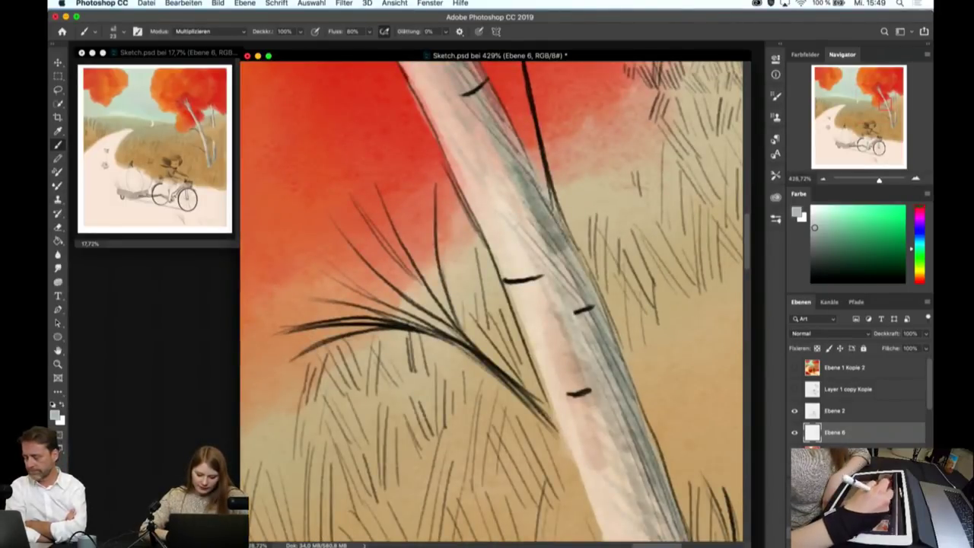
left_click_drag(548, 245, 640, 445)
left_click_drag(597, 309, 646, 456)
left_click_drag(498, 143, 526, 201)
mouse_move(484, 111)
left_mouse_down()
mouse_move(528, 169)
mouse_move(576, 329)
left_mouse_up()
left_click_drag(546, 277, 621, 454)
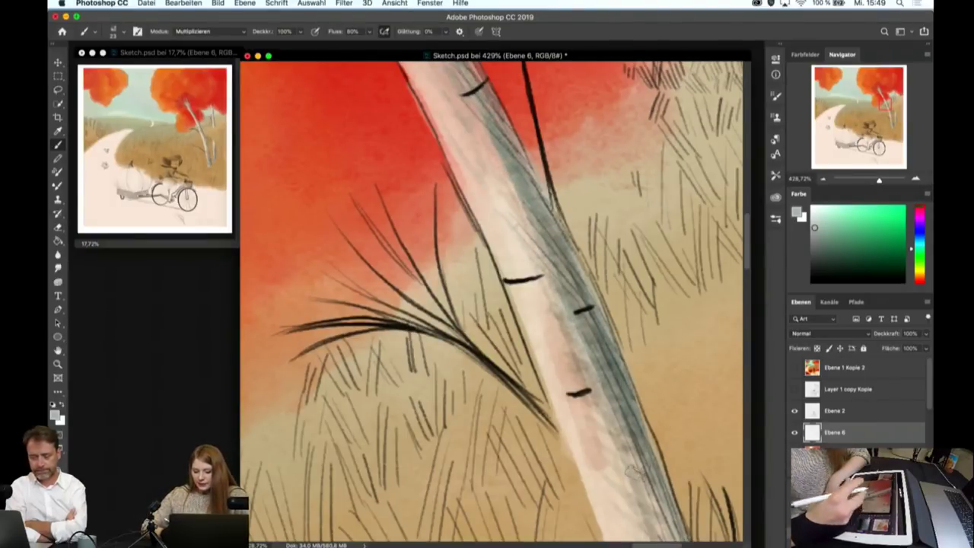
- Deepen the upper trunk shading with two more blue-grey strokes and zoom out to check
scroll(632, 471, "down", 5)
scroll(624, 239, "up", 4)
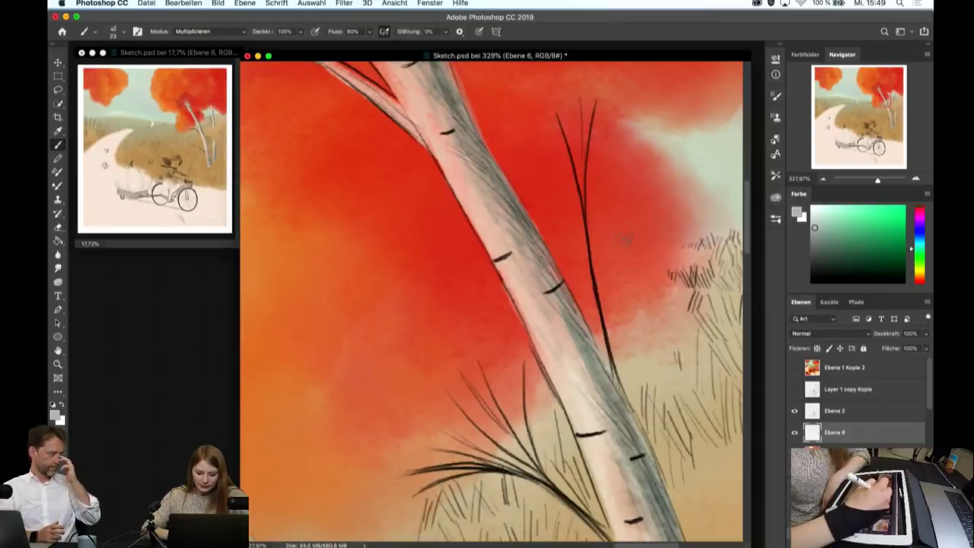
left_click_drag(525, 228, 596, 356)
mouse_move(554, 307)
left_mouse_down()
mouse_move(597, 387)
mouse_move(618, 470)
left_mouse_up()
scroll(694, 351, "down", 8)
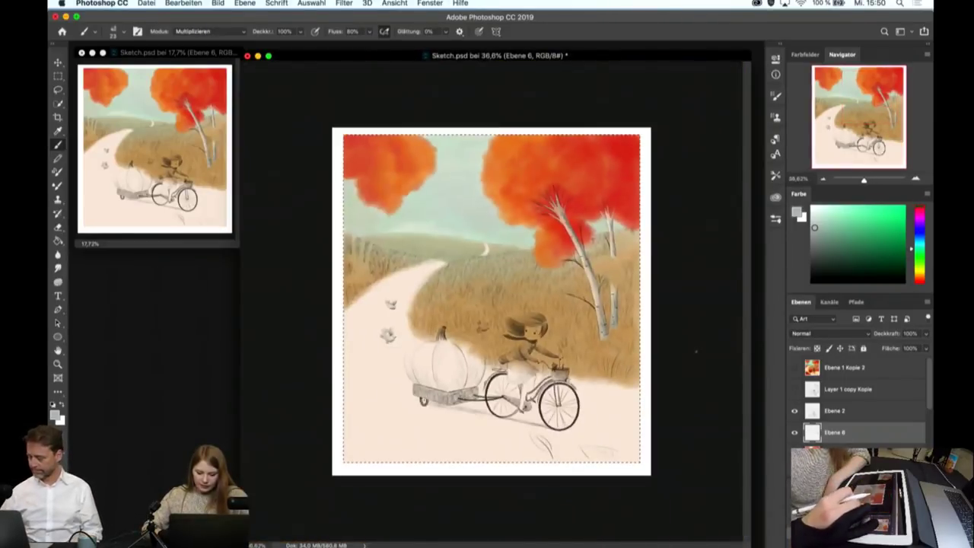
scroll(553, 272, "up", 3)
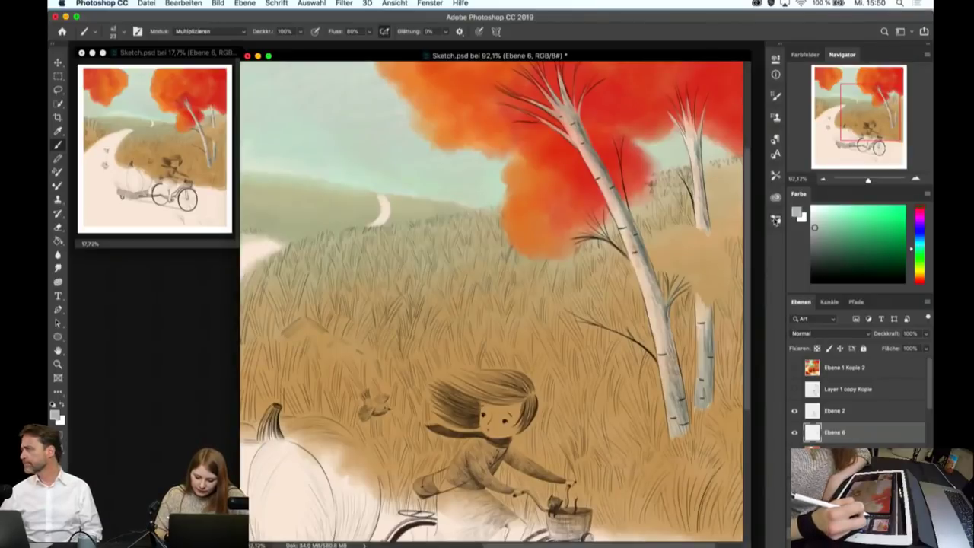
- Choose a large Kyle's watercolor brush preset
left_click(775, 219)
left_click(699, 291)
left_click(775, 219)
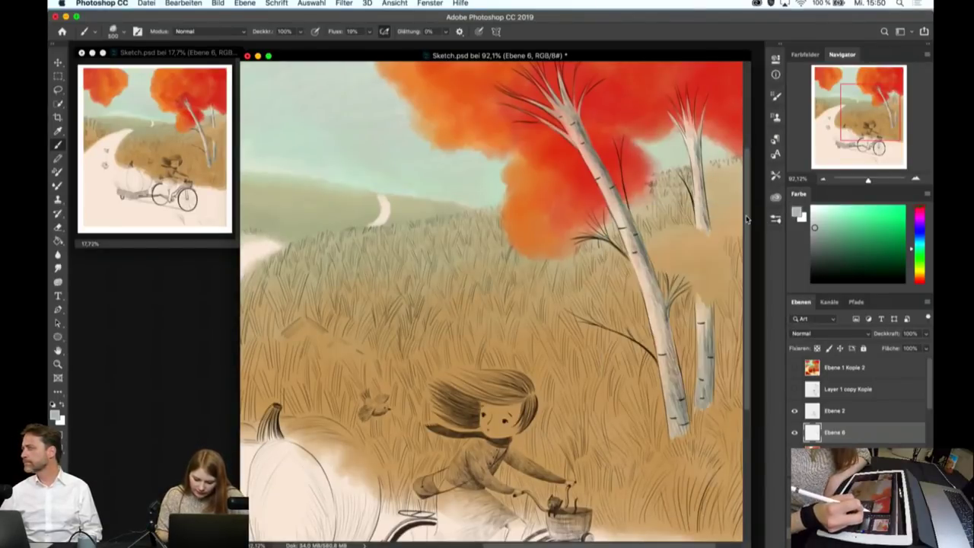
- Sample red from the top-right foliage of Ebene 1 Kopie 2, then hide that layer again
left_click(795, 368)
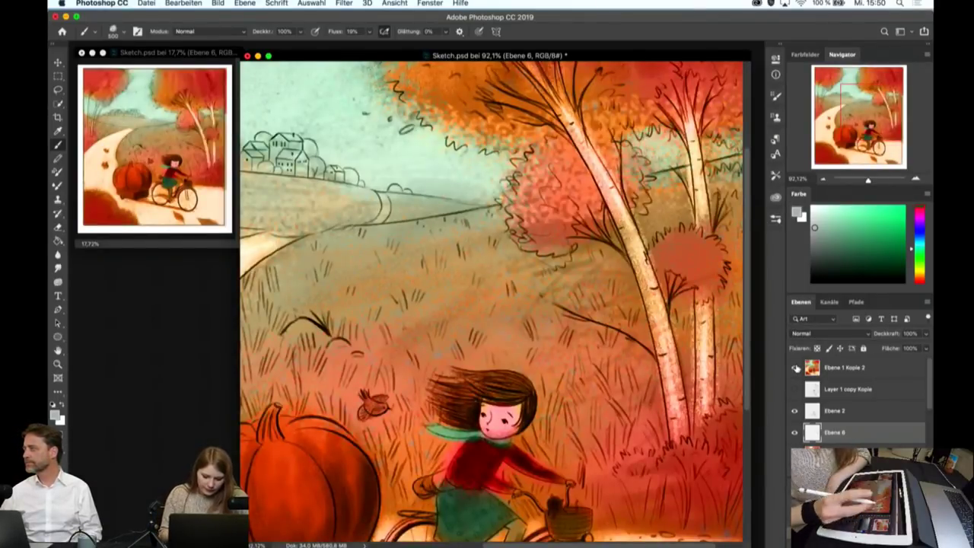
key("super+0")
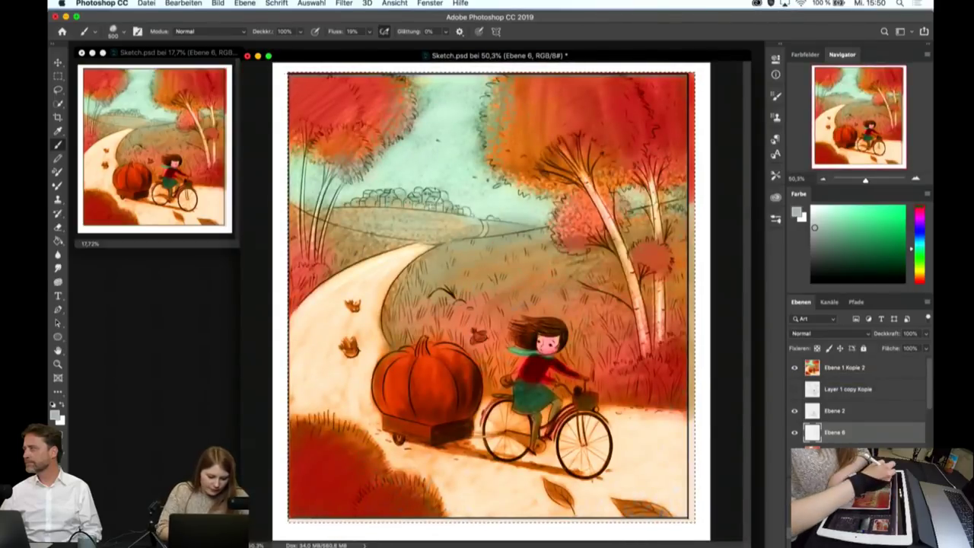
key("i")
left_click(672, 95)
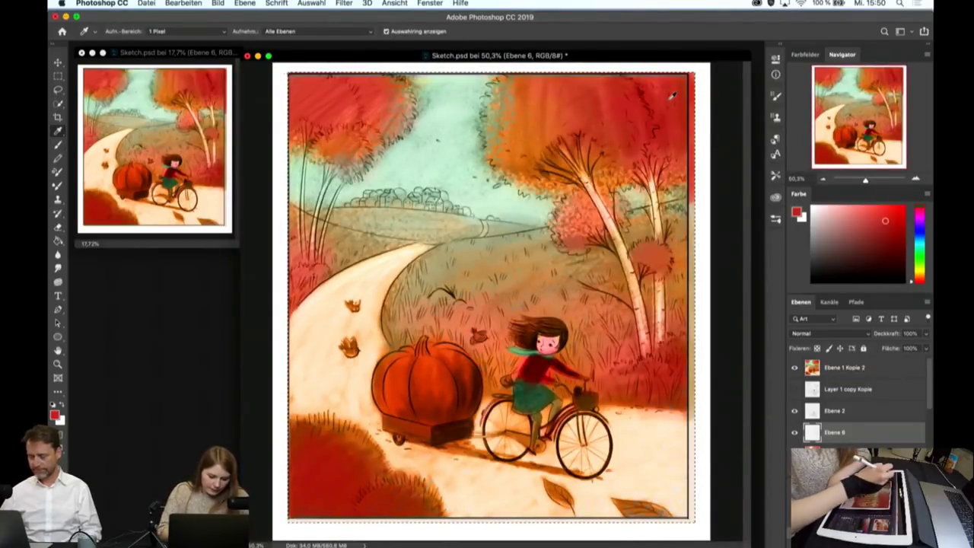
key("b")
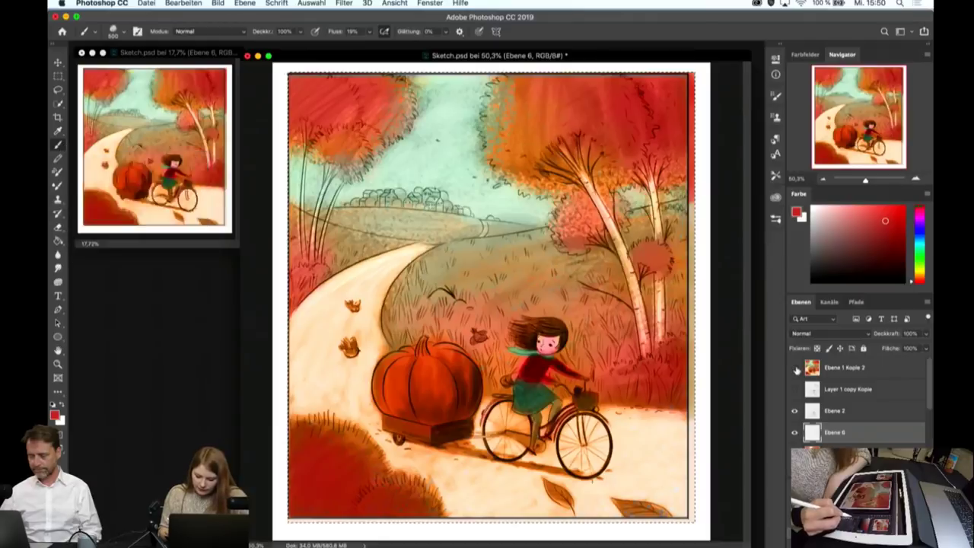
left_click(795, 368)
scroll(670, 228, "up", 5)
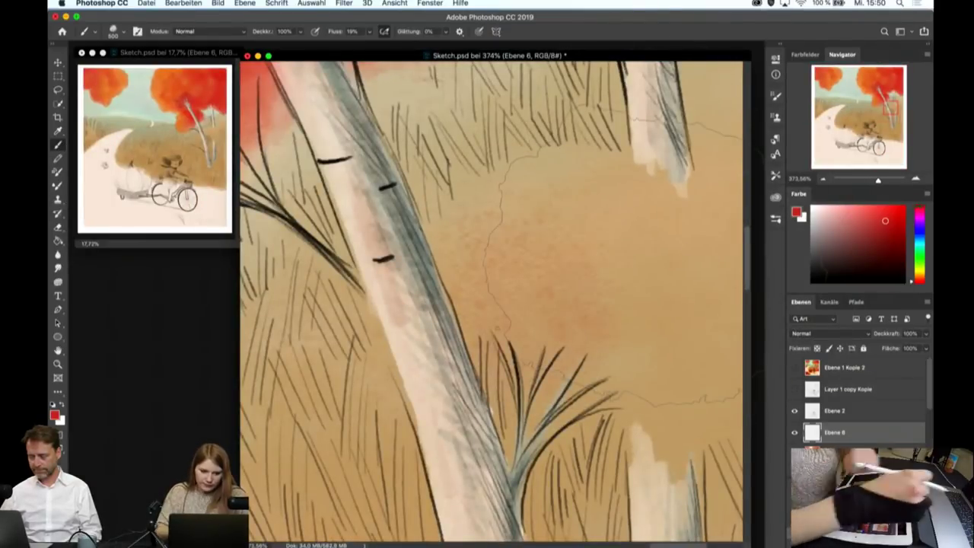
- Paint an oversized red blotch beside the trunk, then undo it
left_click(124, 32)
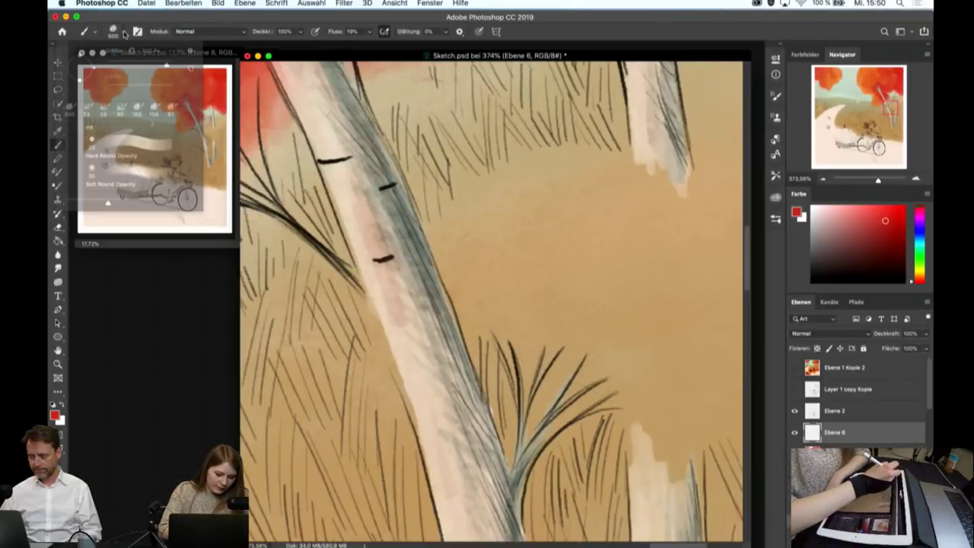
key("Return")
left_click_drag(533, 229, 647, 305)
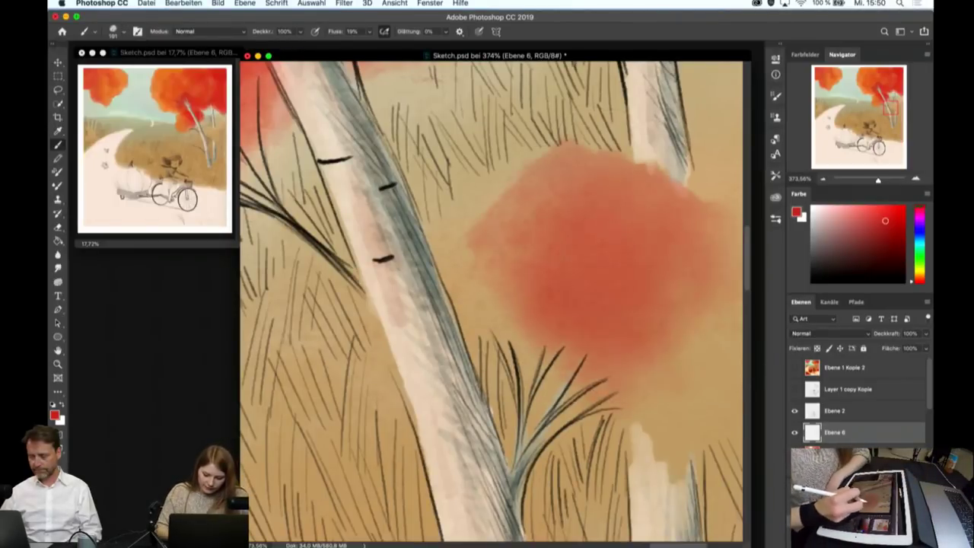
left_click_drag(472, 289, 571, 152)
left_click_drag(456, 267, 533, 366)
left_click_drag(594, 267, 685, 411)
scroll(639, 320, "down", 3)
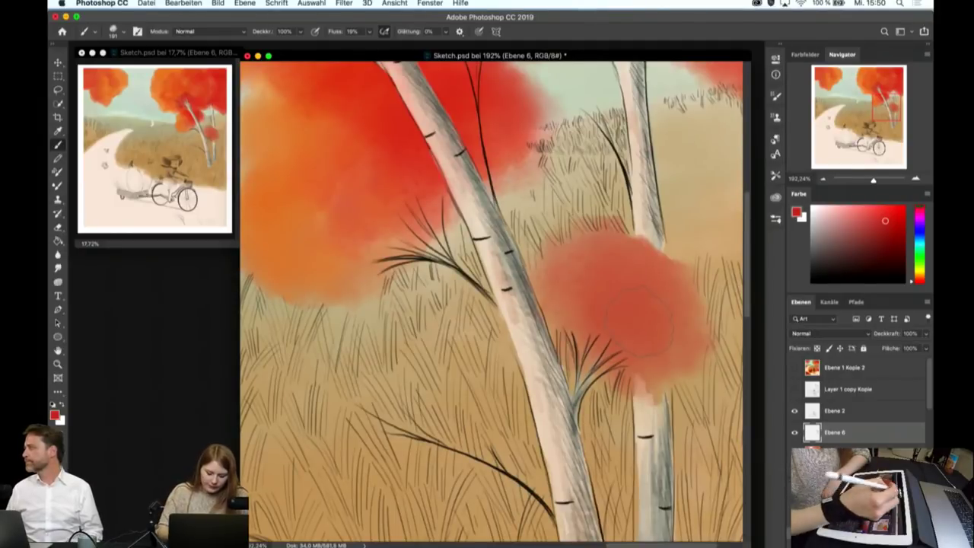
key("ctrl+z")
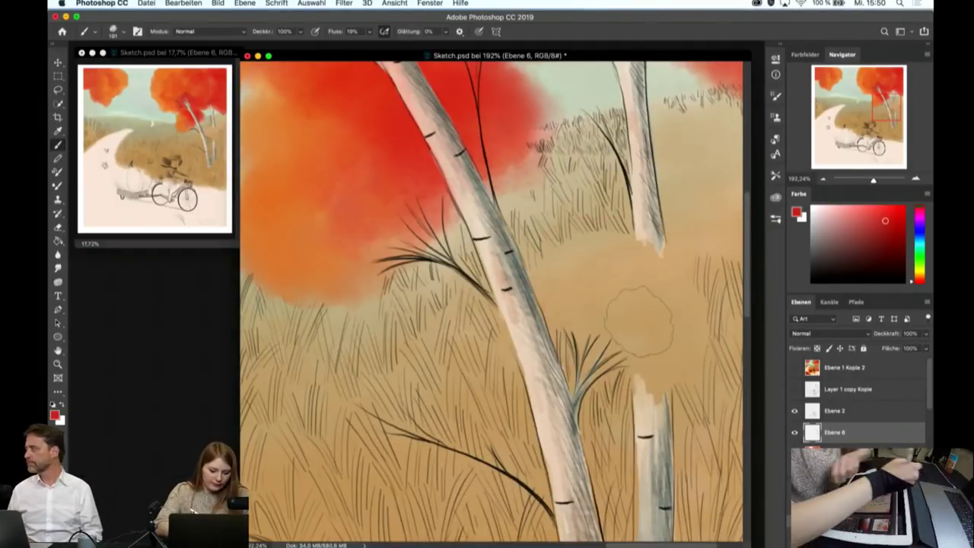
- With a smaller brush, paint a dense red blotch right of the trunk and pick bright orange
left_click(124, 32)
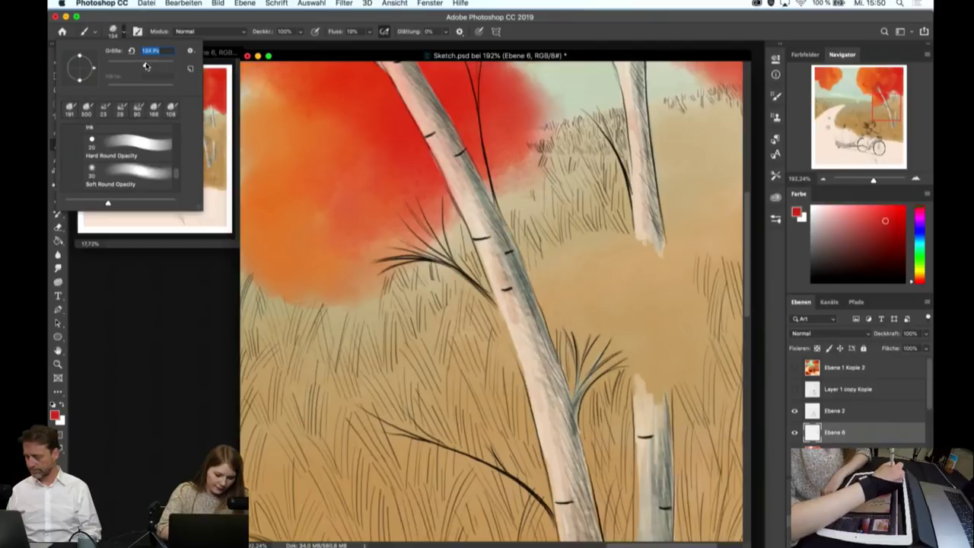
key("Return")
mouse_move(632, 304)
left_mouse_down()
mouse_move(654, 289)
mouse_move(601, 259)
mouse_move(551, 289)
mouse_move(609, 342)
mouse_move(662, 361)
mouse_move(685, 384)
mouse_move(700, 304)
left_mouse_up()
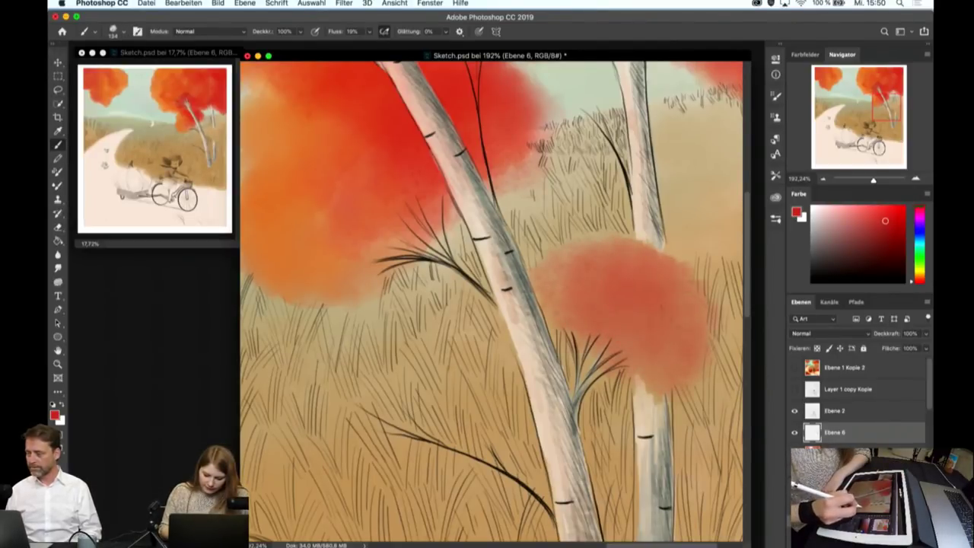
left_click_drag(589, 293, 685, 385)
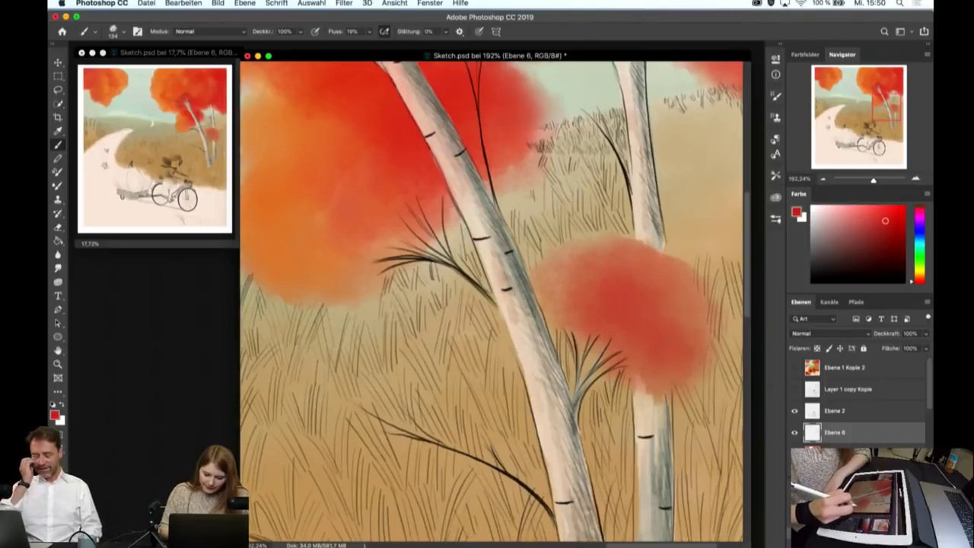
left_click_drag(700, 342, 678, 305)
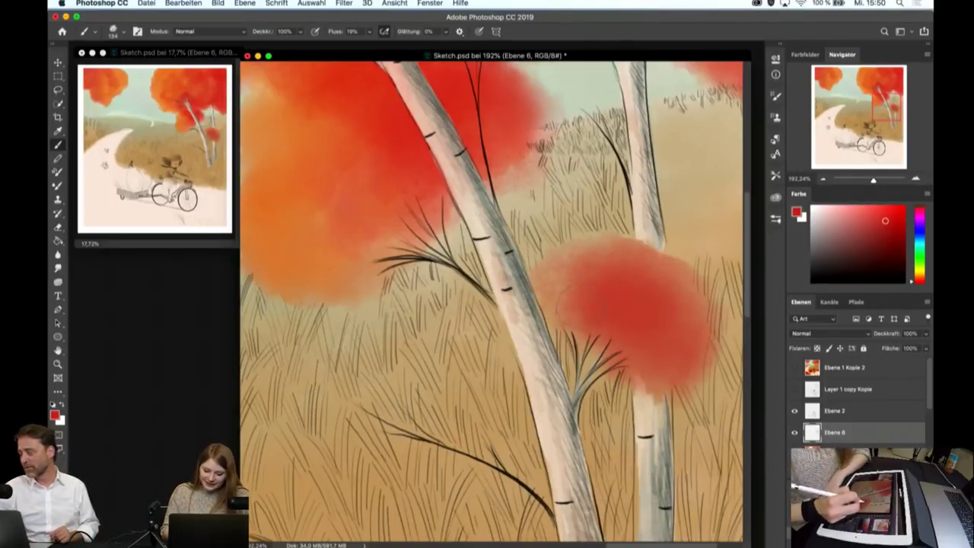
left_click(919, 278)
left_click(883, 200)
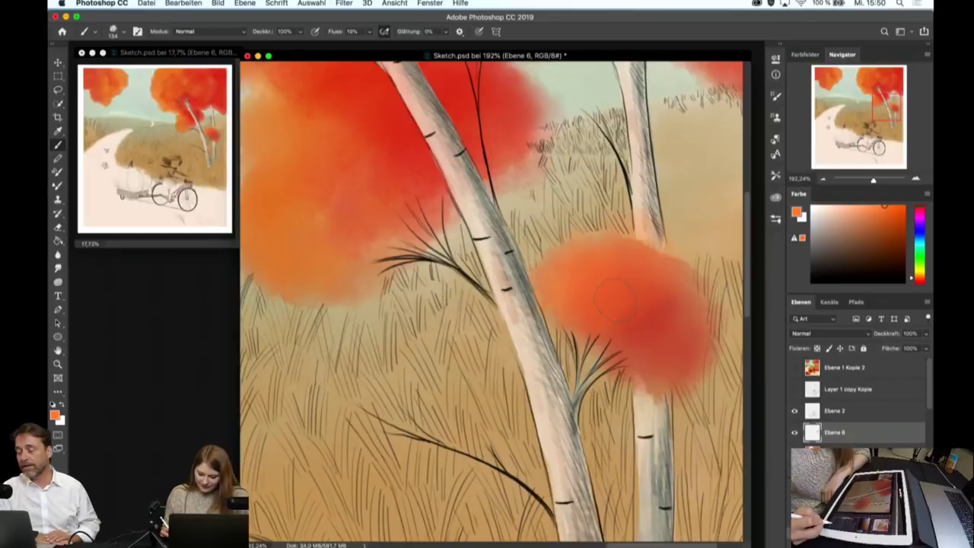
- Create a new empty layer and choose a watercolour blending brush
key("super+shift+alt+n")
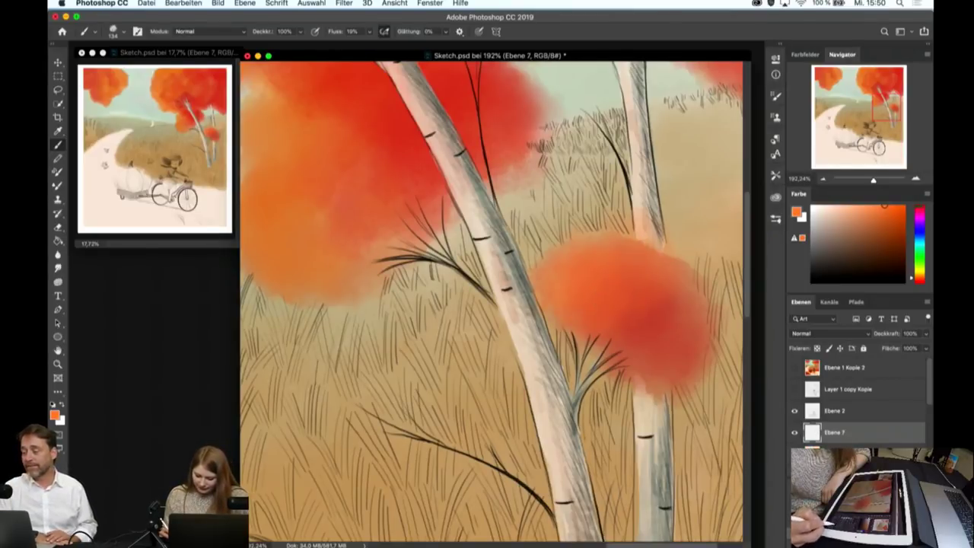
left_click(776, 218)
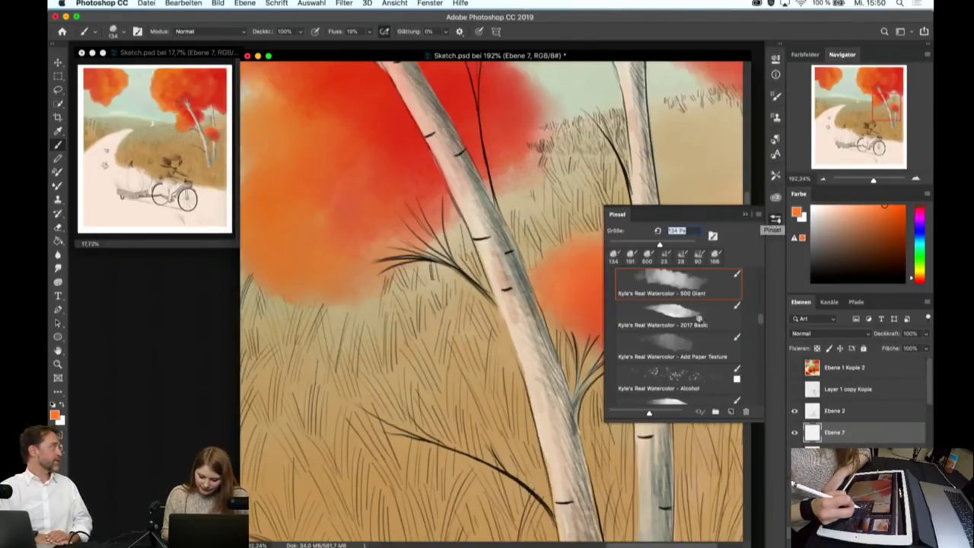
left_click(700, 324)
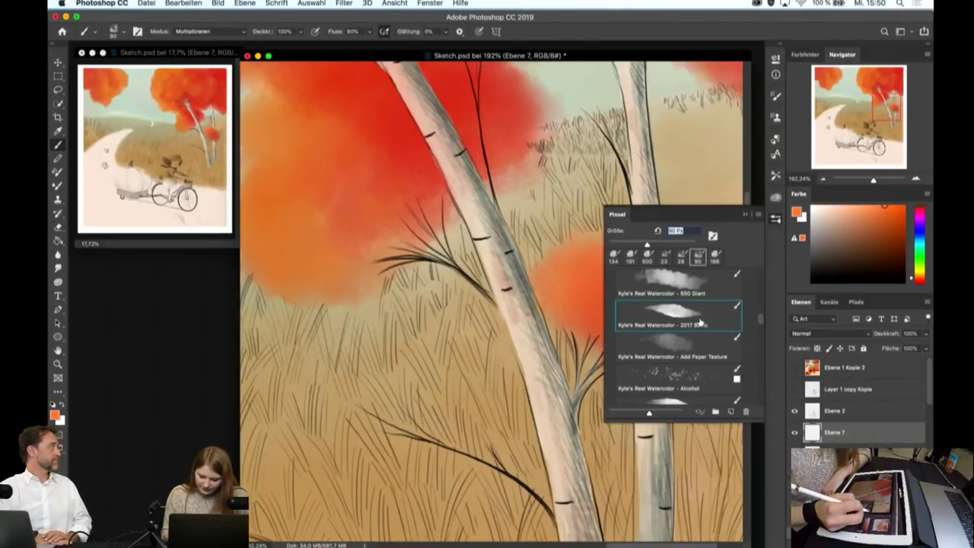
left_click(744, 216)
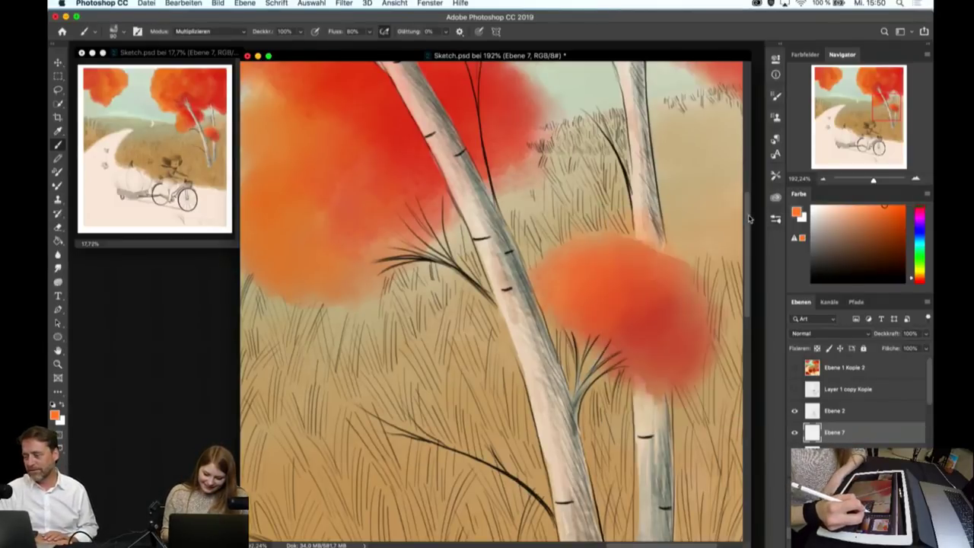
- Pick a yellow-orange leaf colour and try a trial stroke, then undo it
scroll(750, 219, "down", 5)
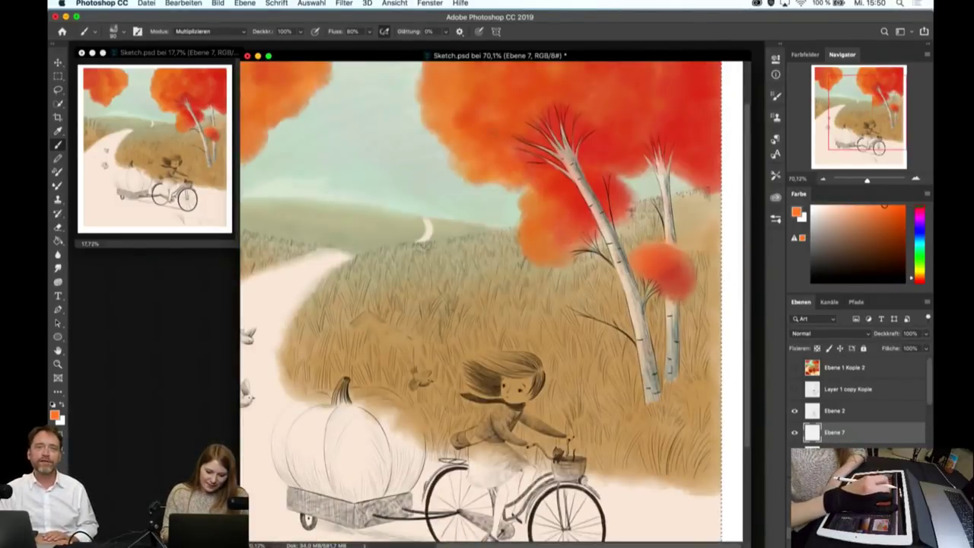
scroll(502, 215, "up", 4)
scroll(502, 215, "up", 1)
scroll(488, 205, "up", 2)
scroll(465, 194, "up", 2)
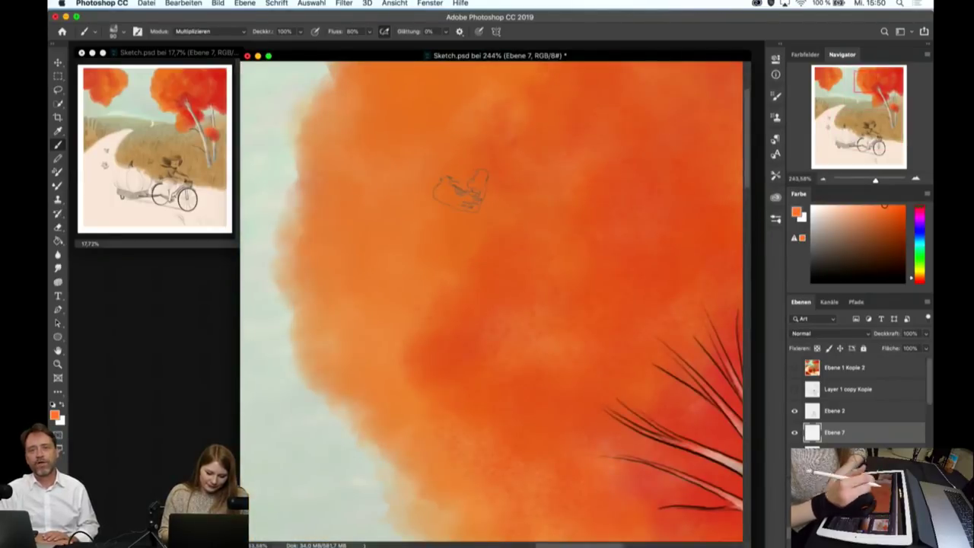
scroll(860, 404, "down", 3)
left_click(919, 276)
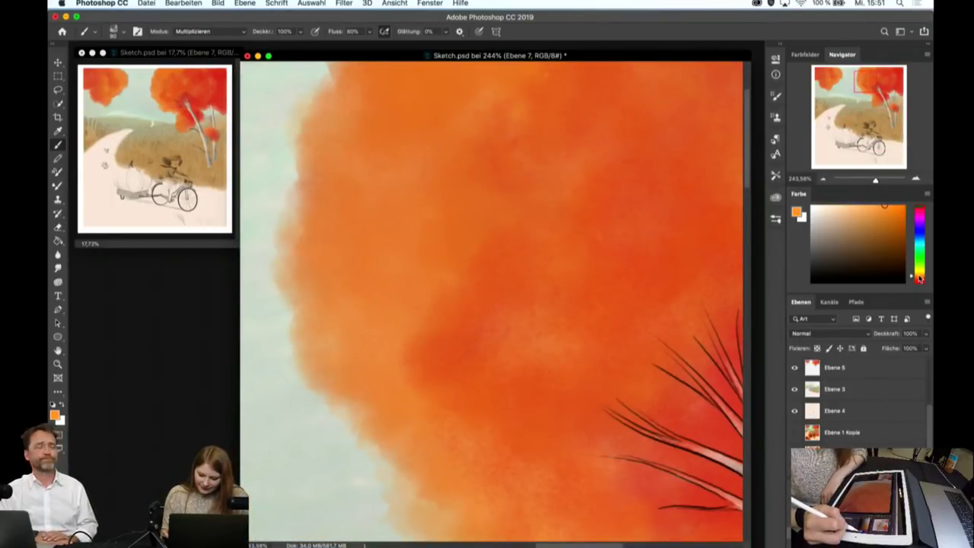
left_click(894, 206)
mouse_move(320, 149)
left_mouse_down()
mouse_move(289, 122)
mouse_move(305, 137)
left_mouse_up()
key("ctrl+z")
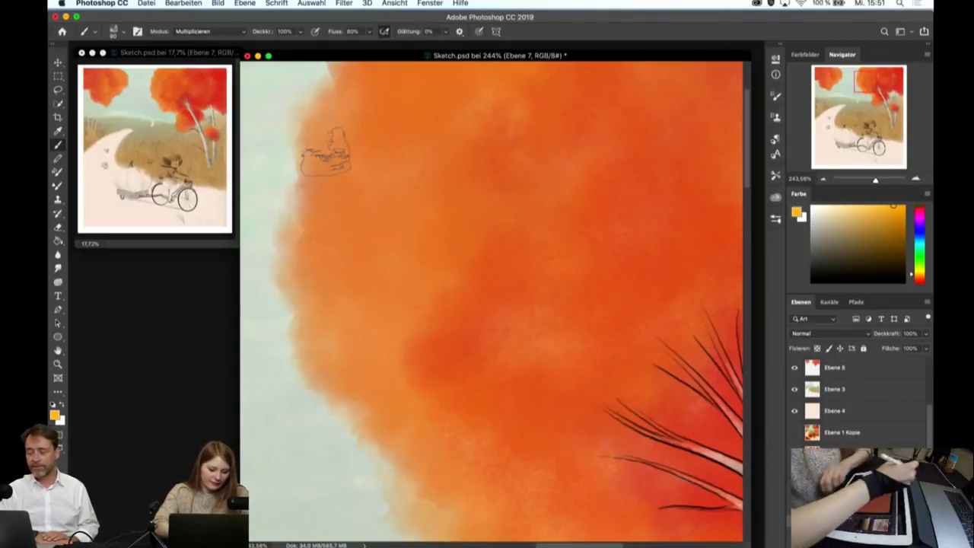
- Shrink the brush to 31 px and dab leaf strokes down the crown's left edge
left_click(124, 35)
left_click_drag(137, 64, 117, 67)
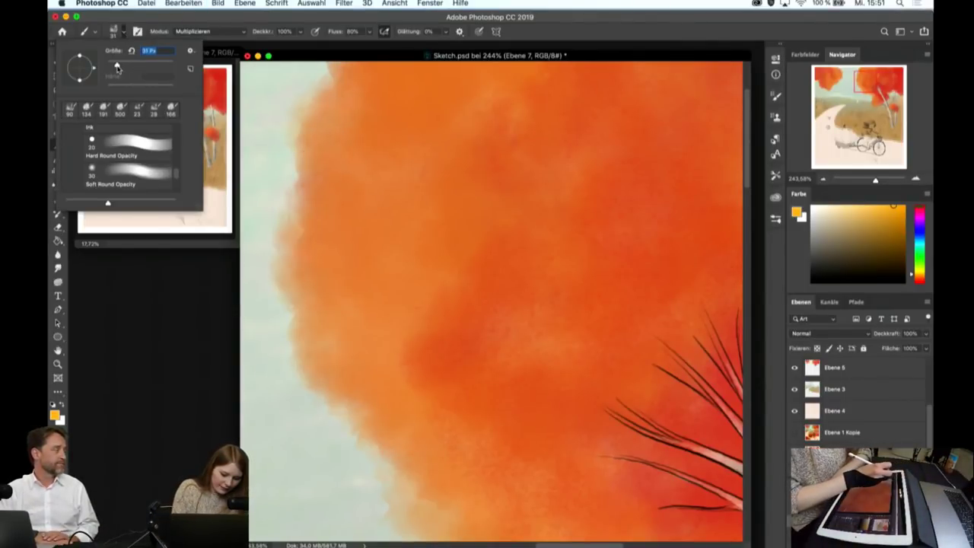
key("Return")
left_click_drag(294, 122, 329, 145)
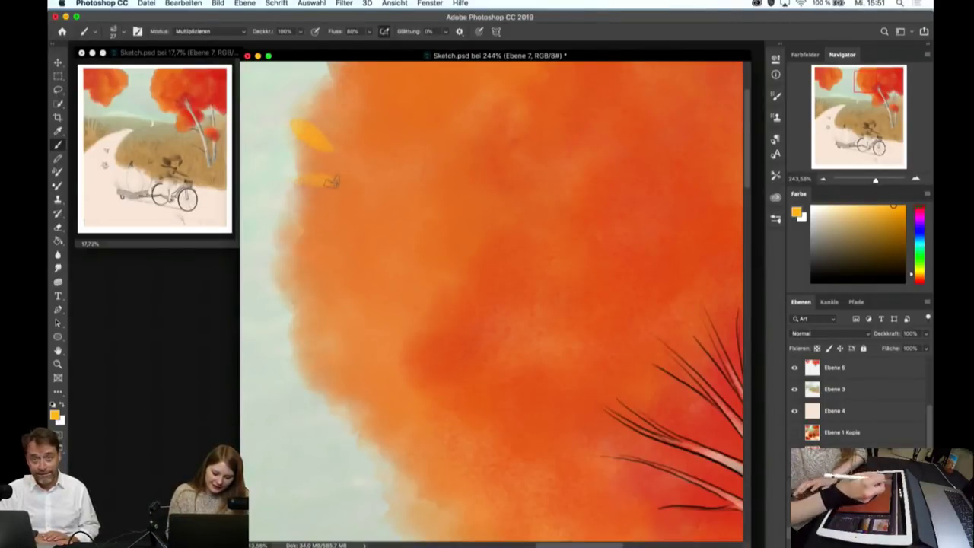
left_click_drag(315, 76, 348, 112)
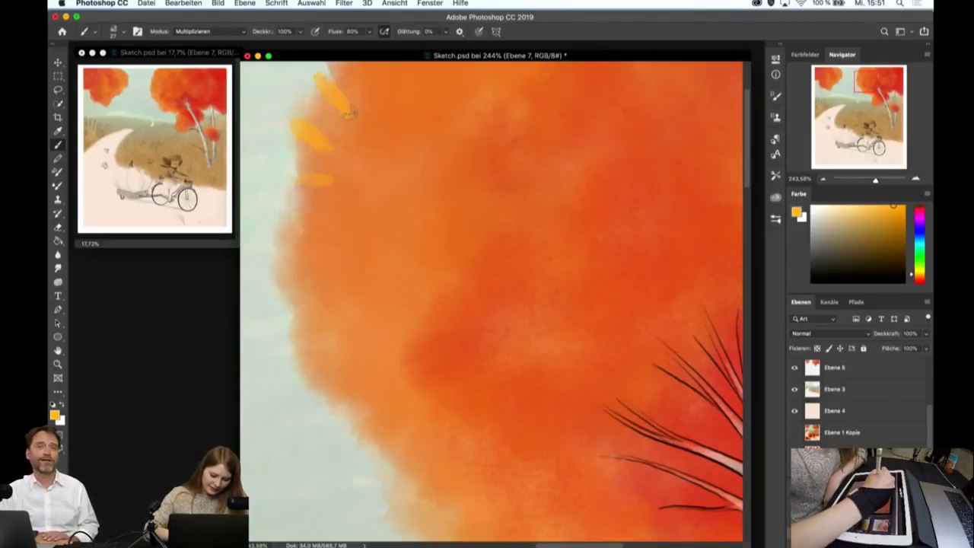
left_click_drag(271, 242, 320, 234)
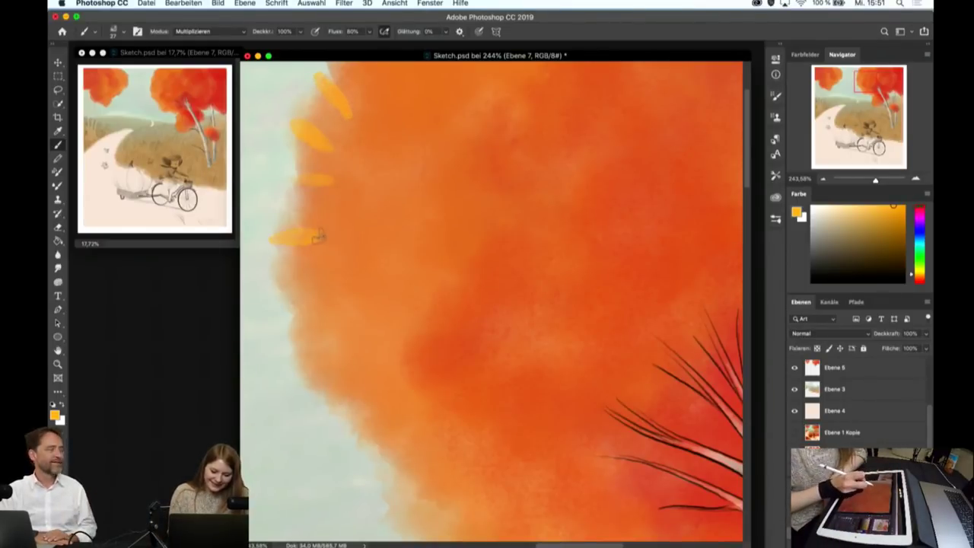
left_click_drag(274, 304, 333, 287)
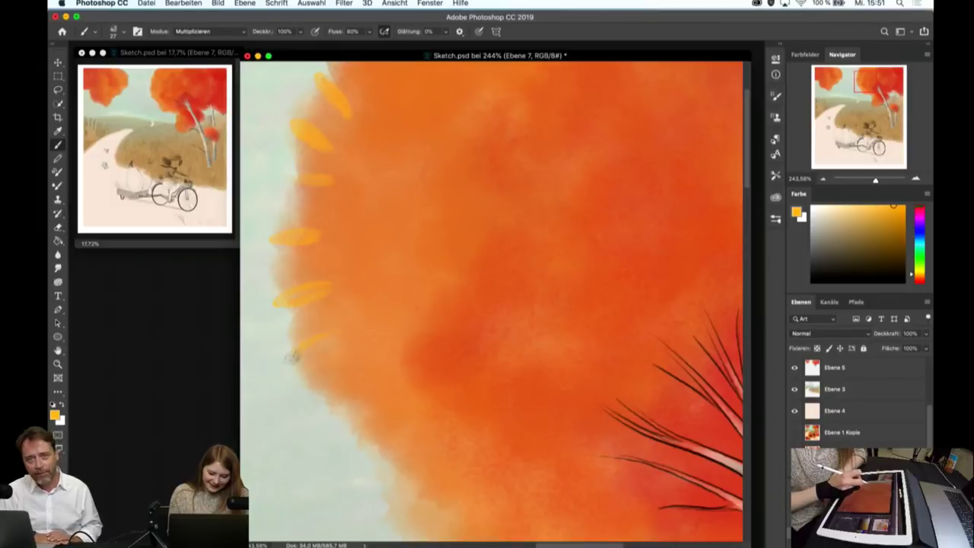
left_click_drag(288, 359, 333, 336)
left_click_drag(333, 381, 358, 369)
left_click_drag(305, 407, 358, 373)
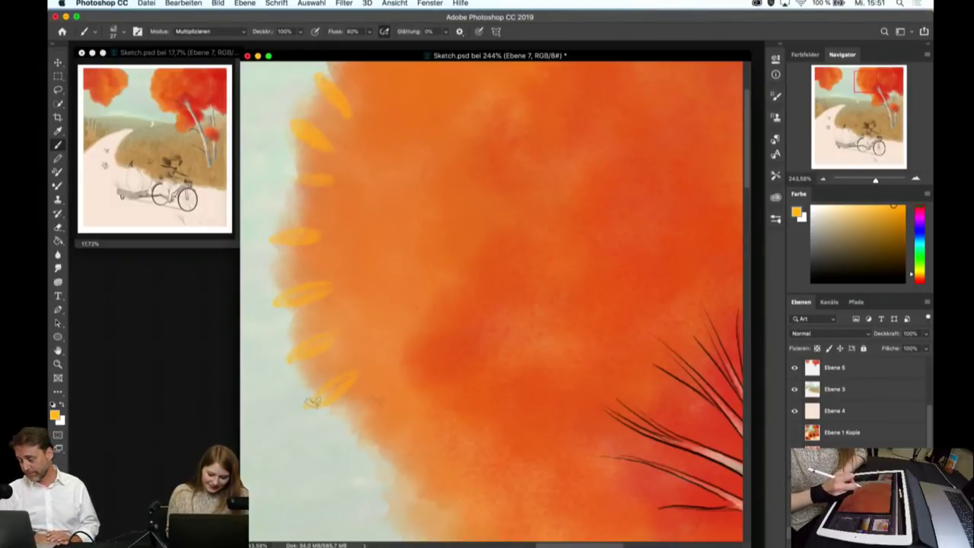
left_click_drag(346, 422, 377, 404)
- Add leaf strokes just inside the left foliage edge, working down the crown
left_click_drag(326, 205, 369, 201)
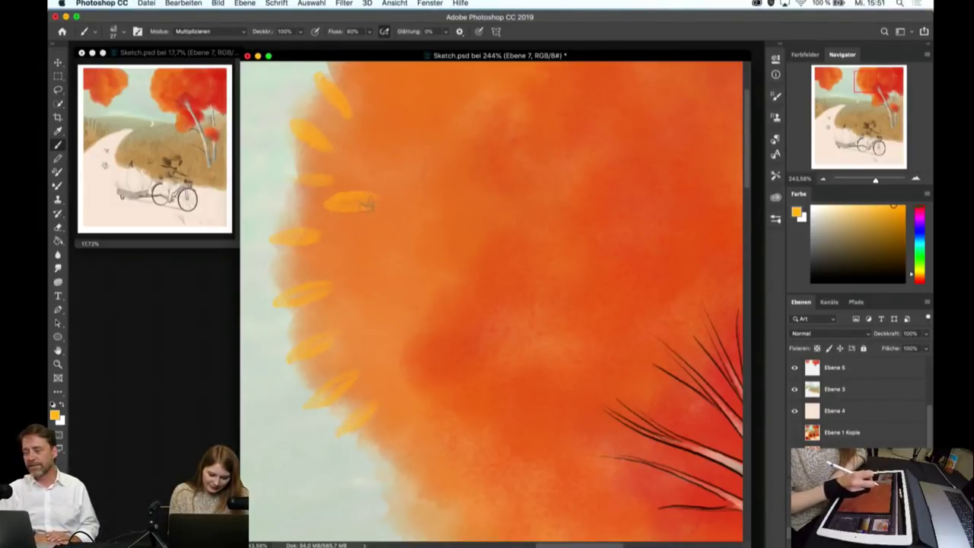
left_click_drag(323, 268, 373, 254)
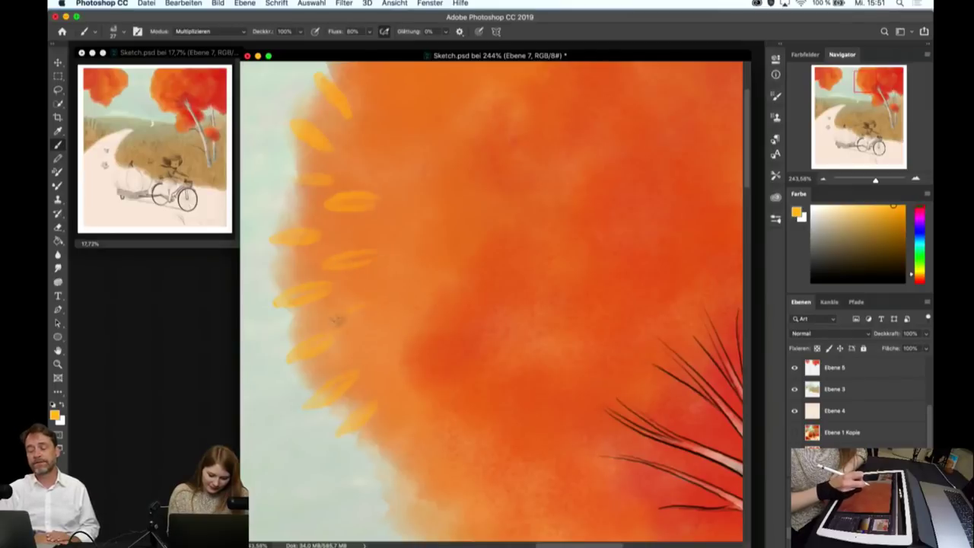
left_click_drag(332, 325, 363, 312)
left_click_drag(350, 362, 411, 337)
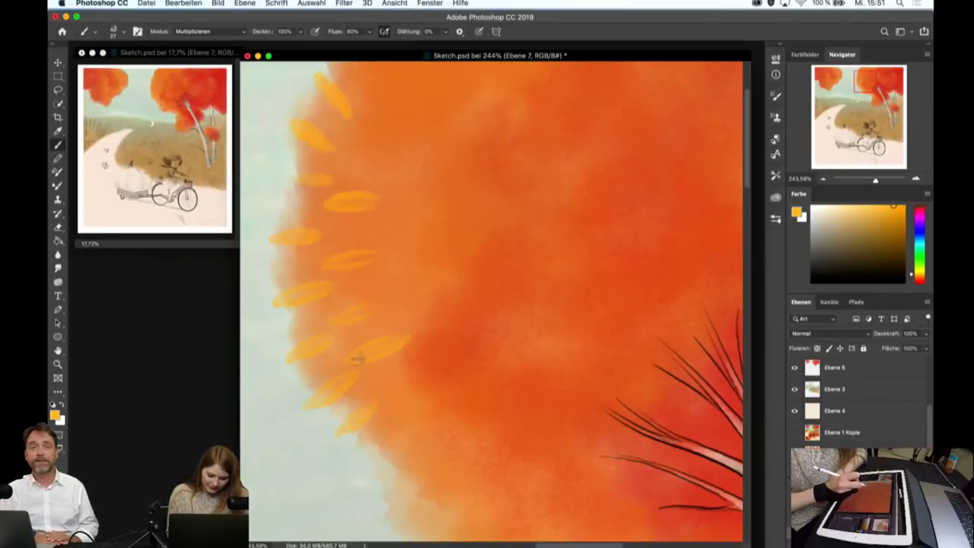
left_click_drag(384, 378, 421, 364)
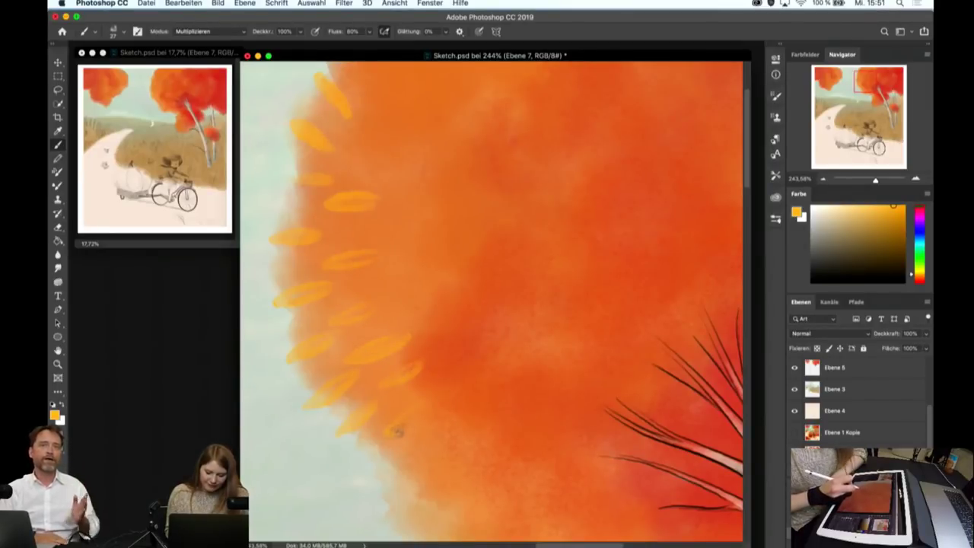
left_click_drag(389, 431, 430, 406)
left_click_drag(397, 478, 430, 451)
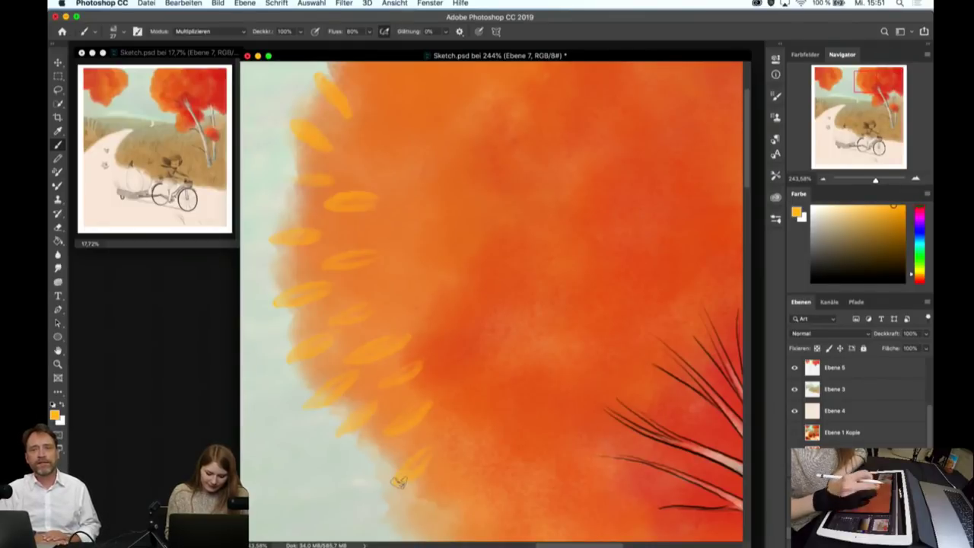
- Check the full view, zoom to the crown top, and add leaf strokes along its top edge
key("ctrl+0")
mouse_move(490, 271)
left_mouse_down()
mouse_move(545, 207)
mouse_move(532, 299)
left_mouse_up()
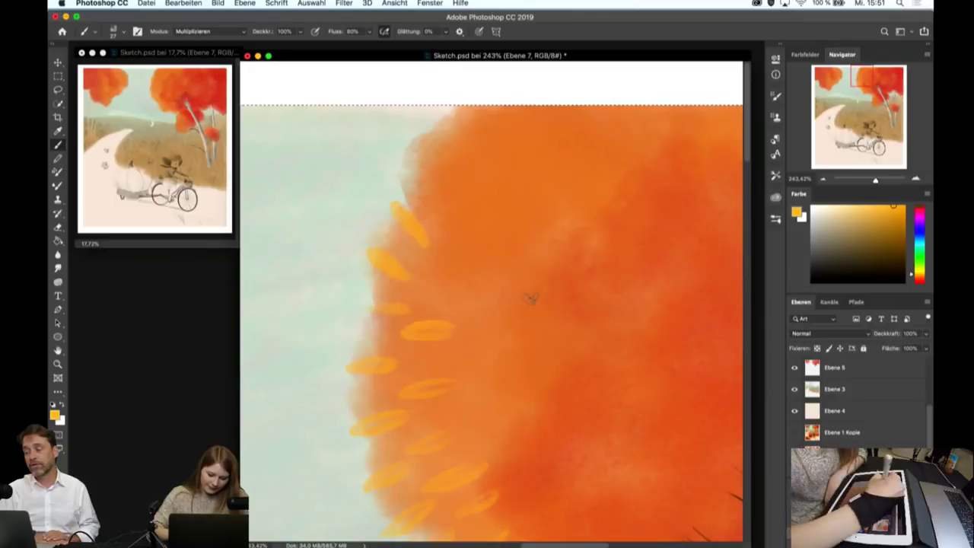
left_click_drag(405, 131, 445, 158)
left_click_drag(435, 108, 468, 137)
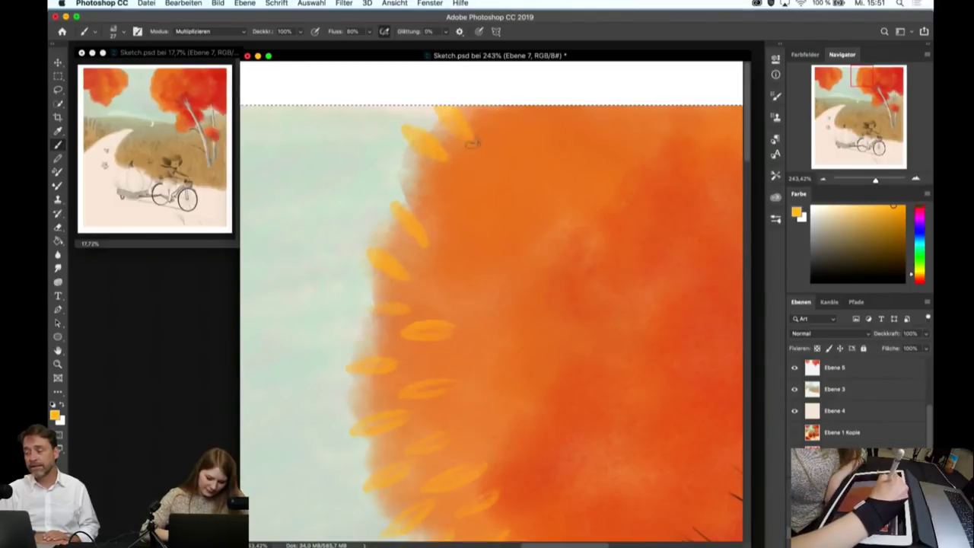
left_click_drag(423, 176, 464, 208)
left_click_drag(481, 166, 531, 200)
left_click_drag(504, 110, 542, 147)
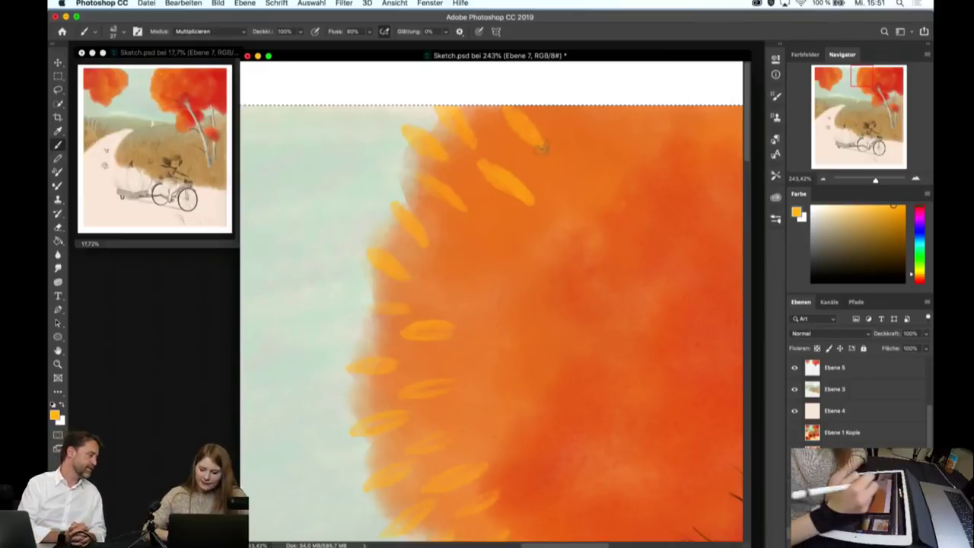
left_click_drag(459, 244, 499, 271)
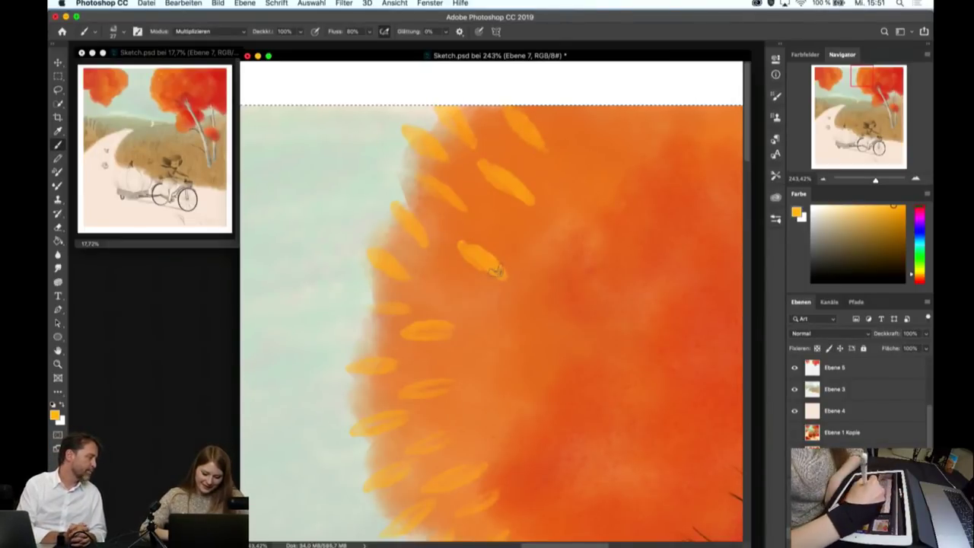
- Add pale and yellow-orange leaf strokes inside the crown's left side, down to its lower edge
scroll(496, 272, "down", 5)
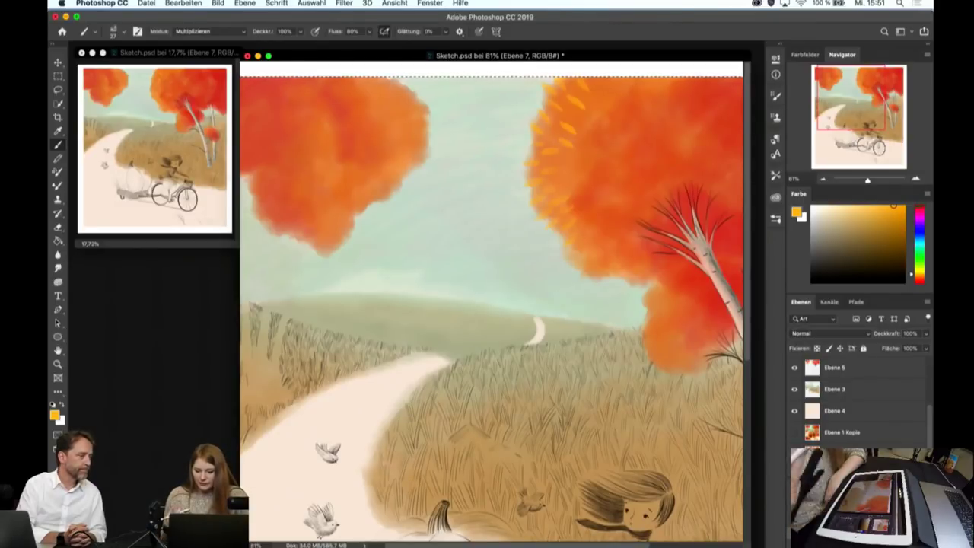
scroll(660, 187, "down", 3)
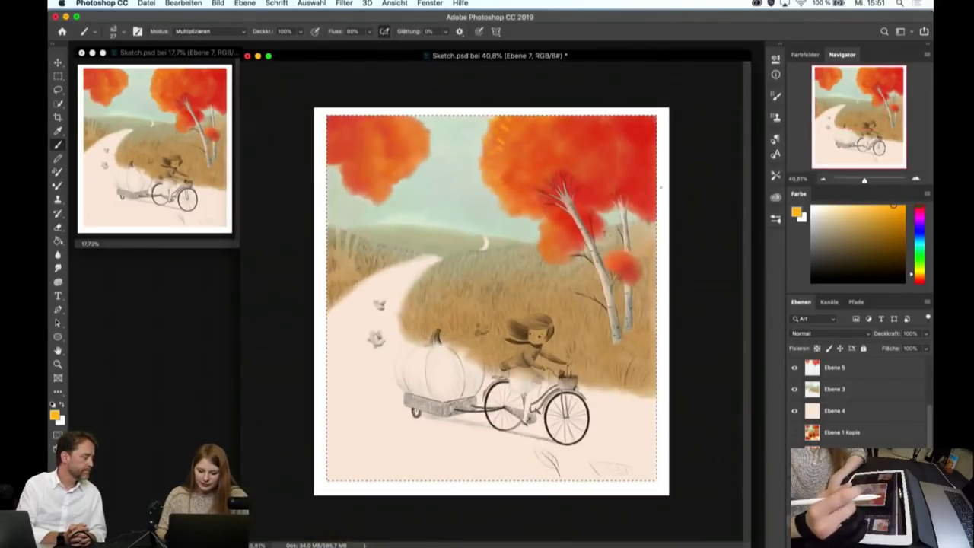
scroll(513, 227, "up", 5)
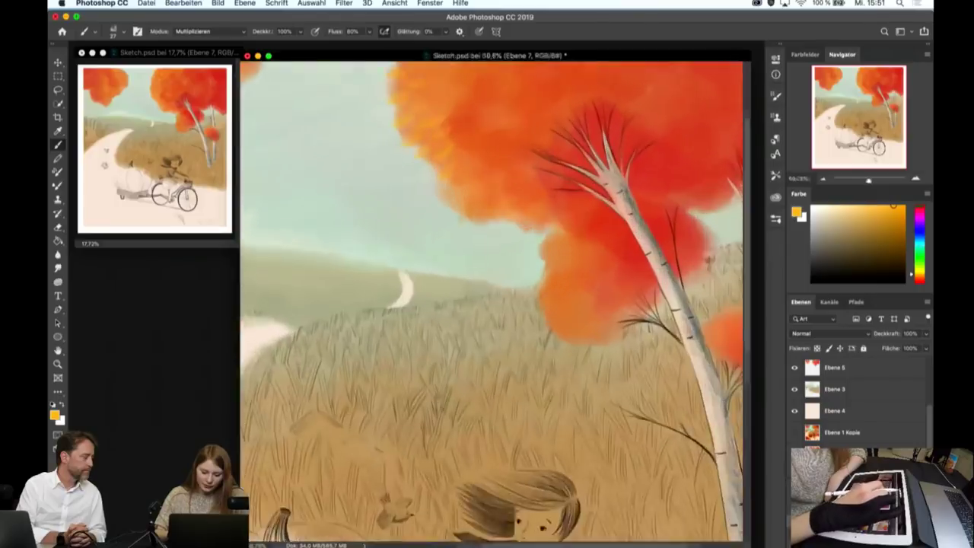
scroll(578, 221, "up", 1)
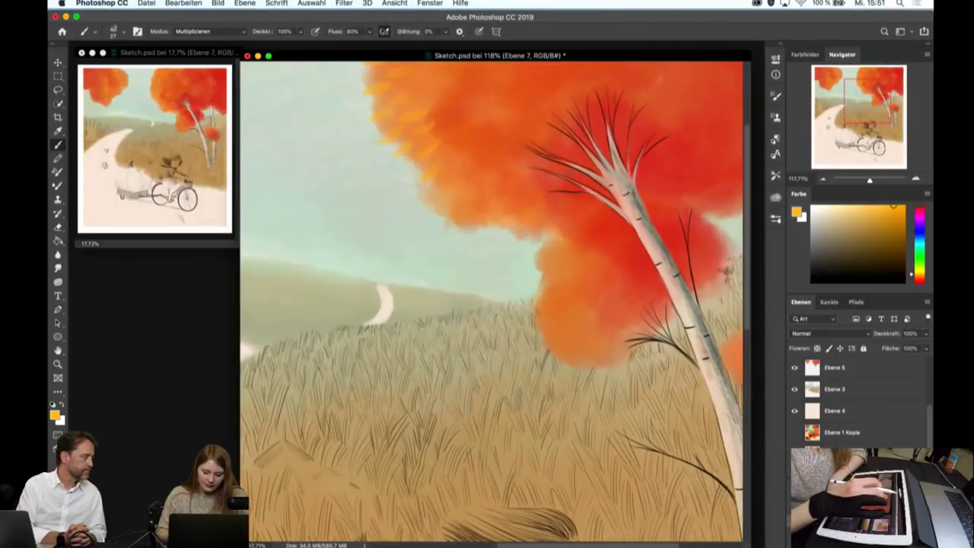
scroll(554, 217, "up", 3)
scroll(554, 217, "up", 1)
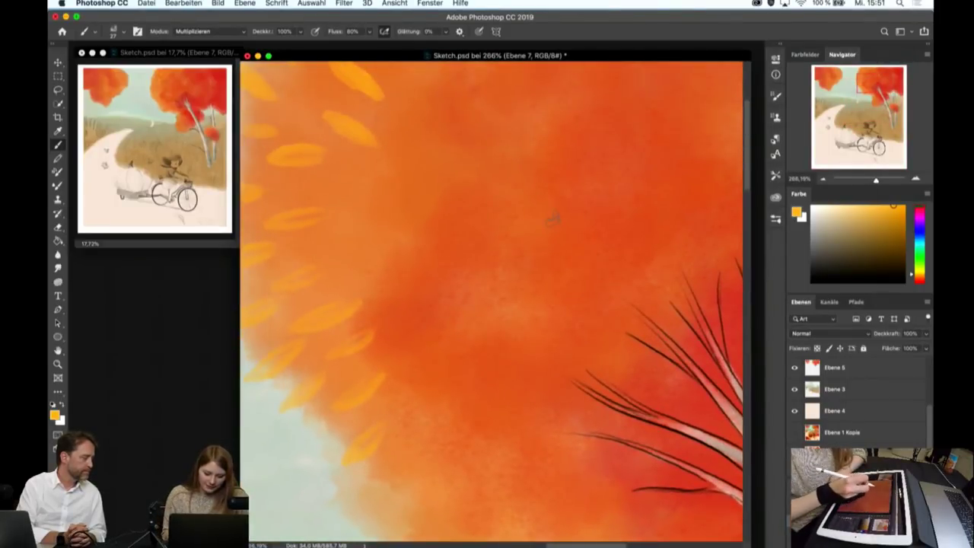
left_click_drag(394, 203, 344, 210)
left_click_drag(397, 261, 340, 267)
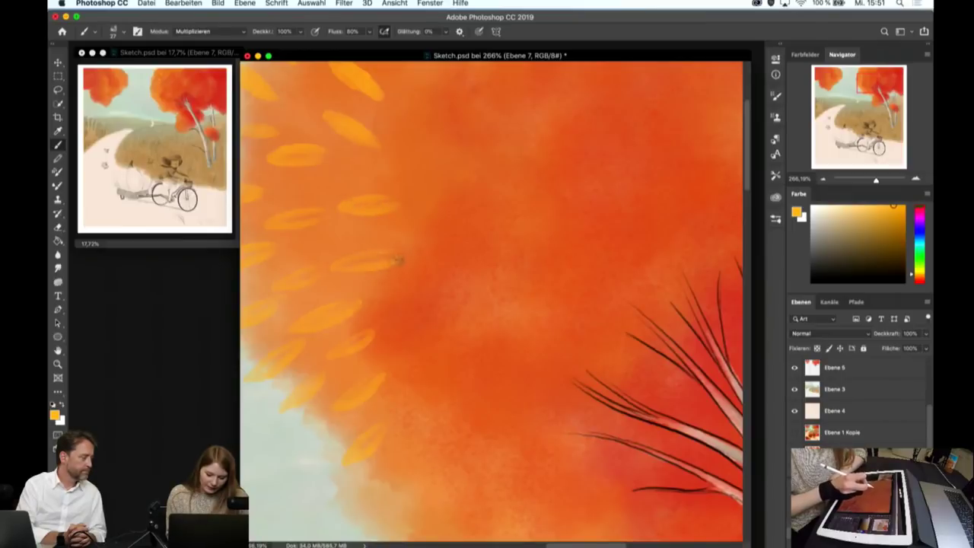
left_click_drag(371, 314, 424, 297)
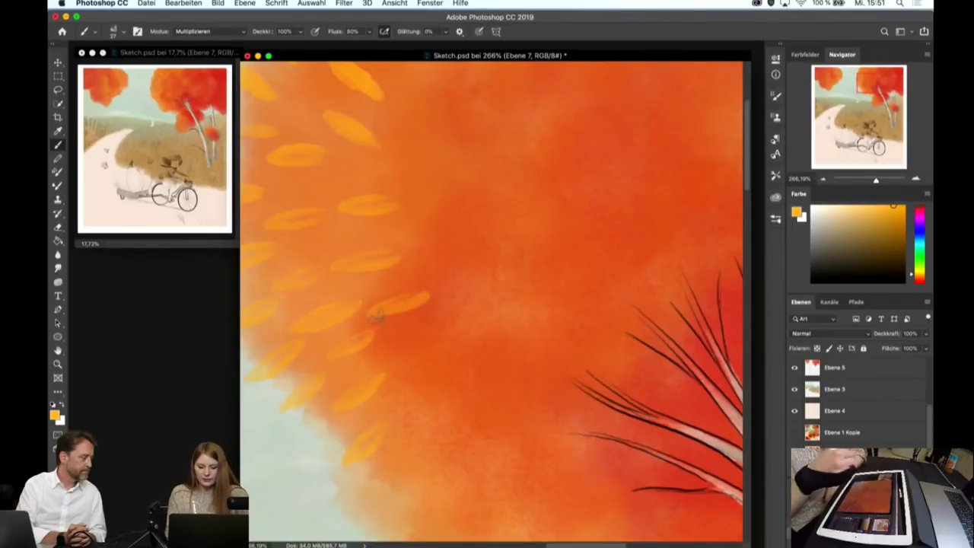
left_click_drag(390, 366, 440, 335)
left_click_drag(392, 414, 436, 383)
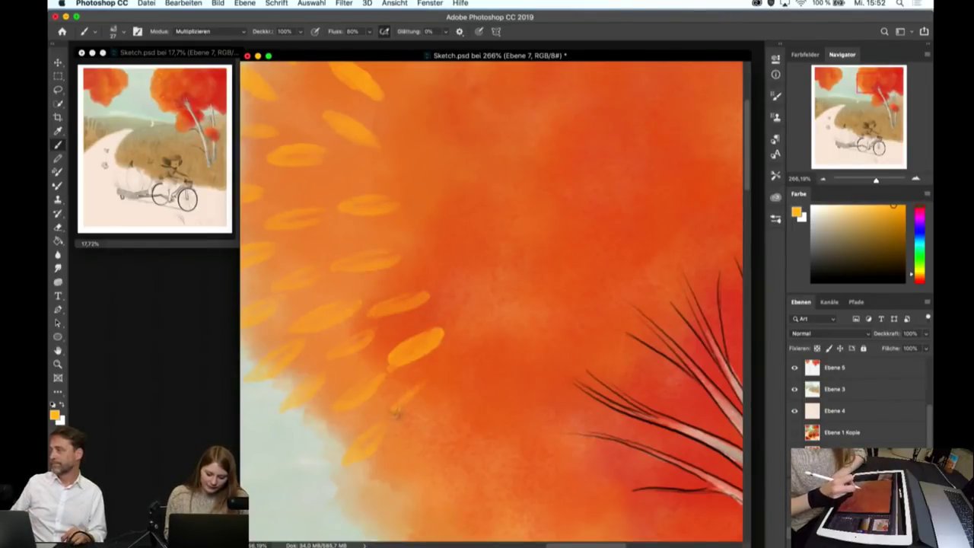
left_click_drag(385, 476, 423, 439)
- Add small leaves along the crown's left edge and switch to a deeper orange
scroll(423, 442, "down", 3)
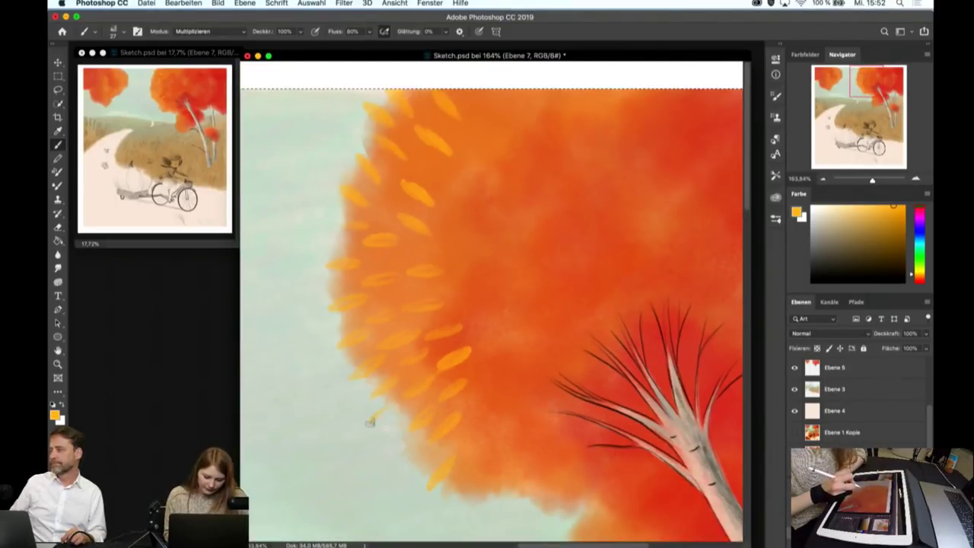
left_click_drag(369, 424, 390, 409)
left_click_drag(318, 204, 342, 211)
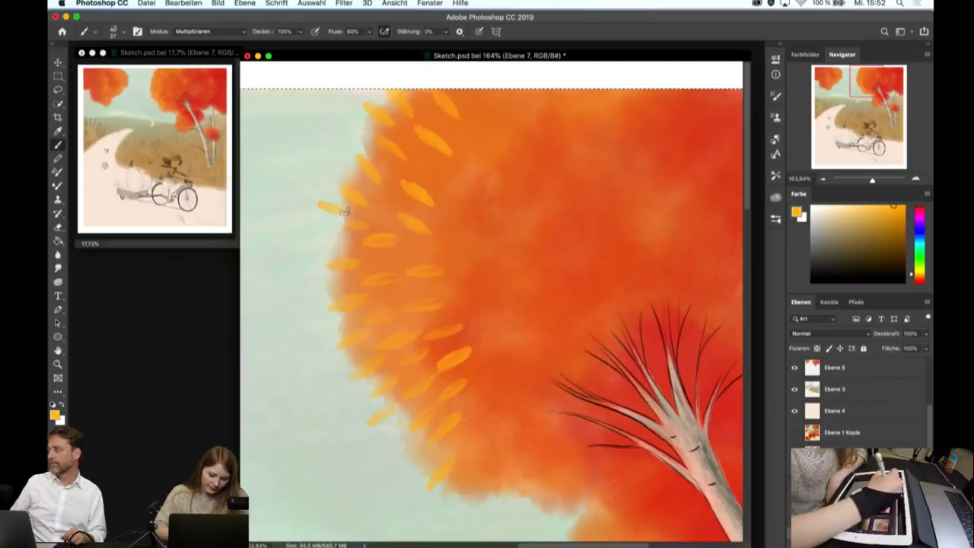
left_click_drag(340, 122, 362, 136)
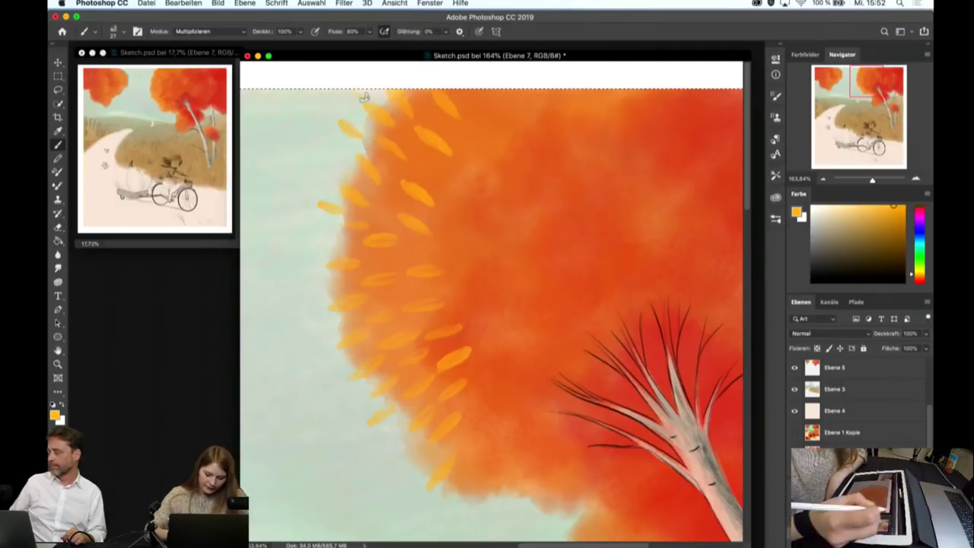
left_click_drag(894, 206, 901, 210)
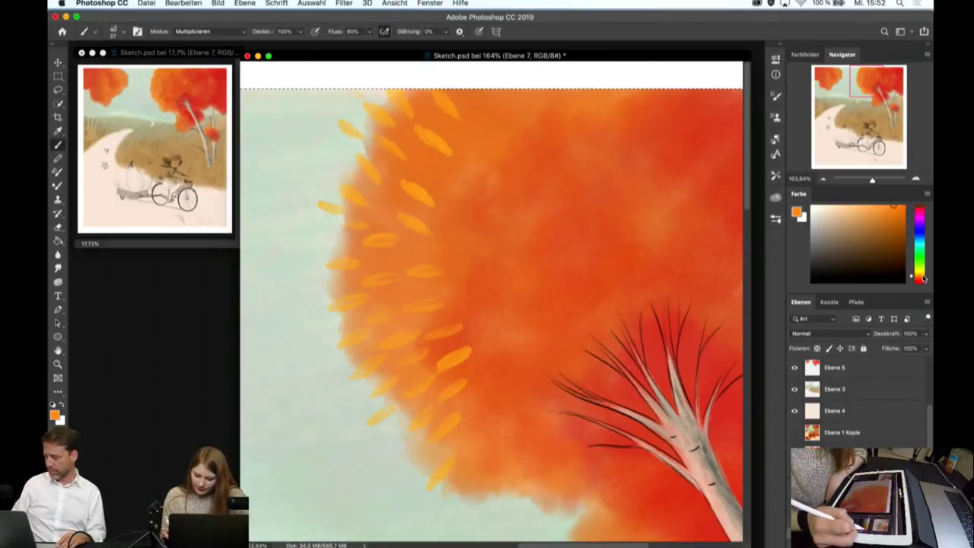
- Set the colour to red and paint red leaves at the crown top and birch branch tips
left_click(920, 278)
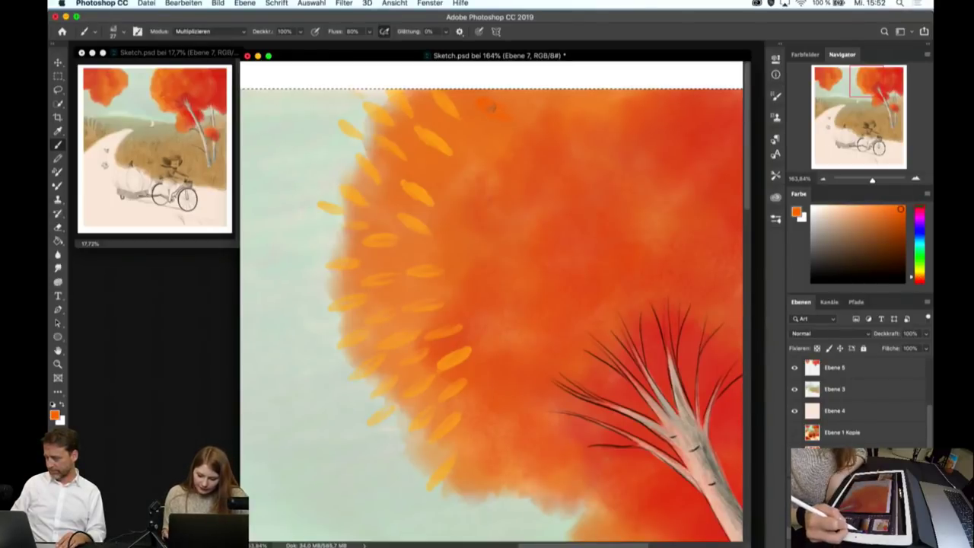
left_click(917, 281)
left_click_drag(528, 183, 555, 194)
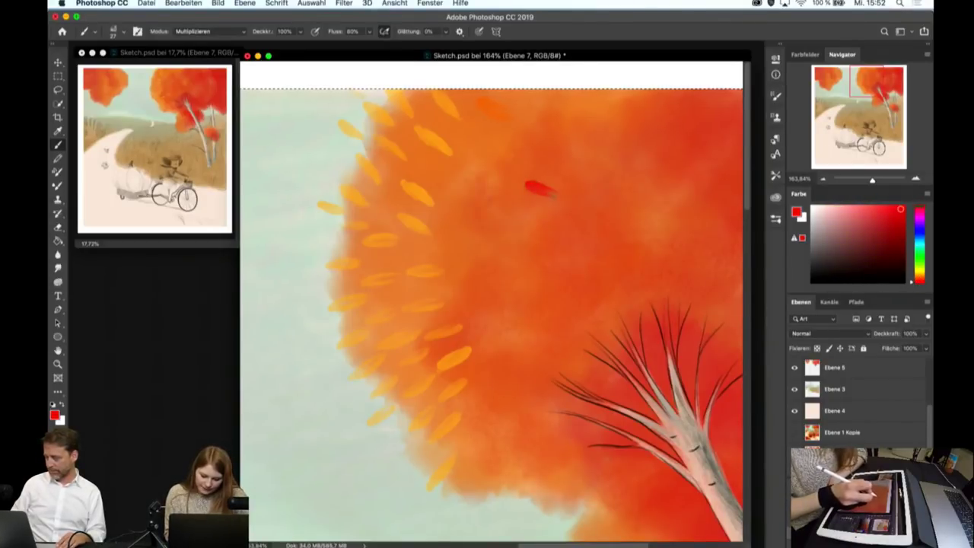
left_click_drag(547, 101, 582, 128)
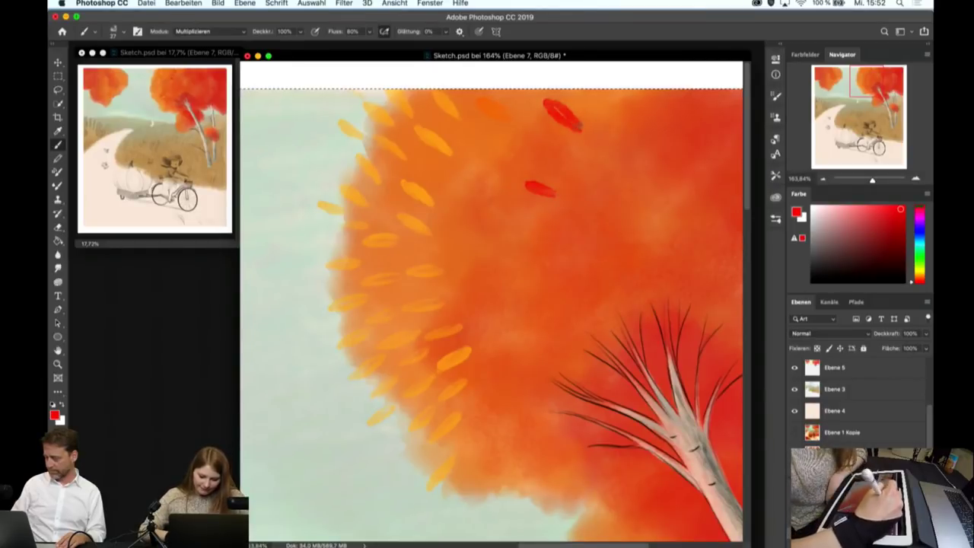
mouse_move(586, 91)
left_mouse_down()
mouse_move(606, 118)
mouse_move(649, 129)
left_mouse_up()
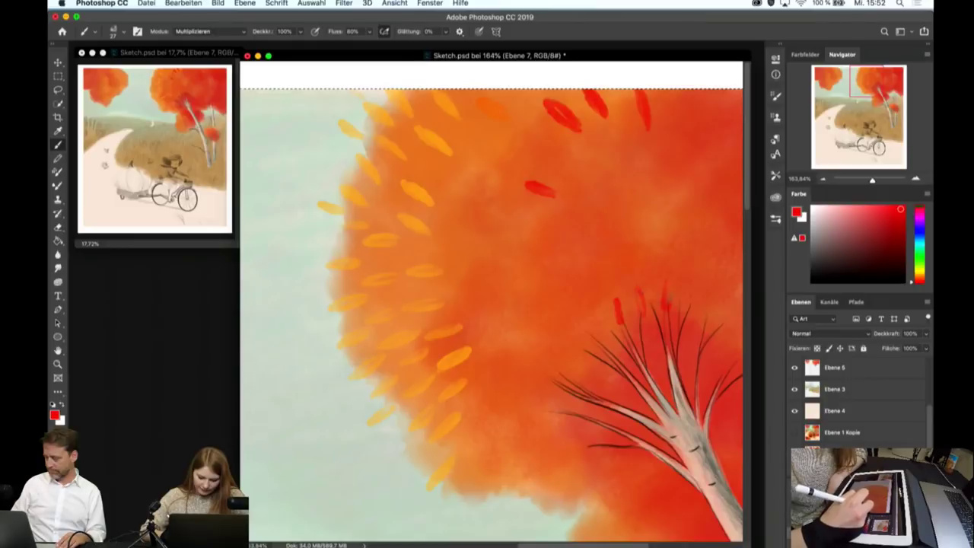
mouse_move(642, 291)
left_mouse_down()
mouse_move(638, 317)
mouse_move(612, 323)
left_mouse_up()
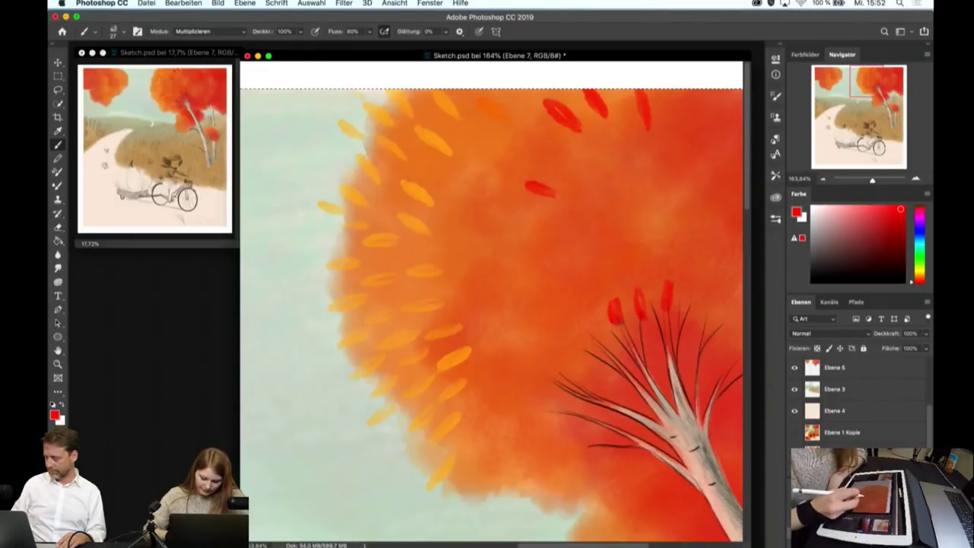
left_click_drag(495, 413, 489, 432)
- Switch to orange-red and add leaves among the yellow ones in the upper and middle crown
left_click_drag(920, 277, 919, 278)
left_click_drag(501, 439, 497, 466)
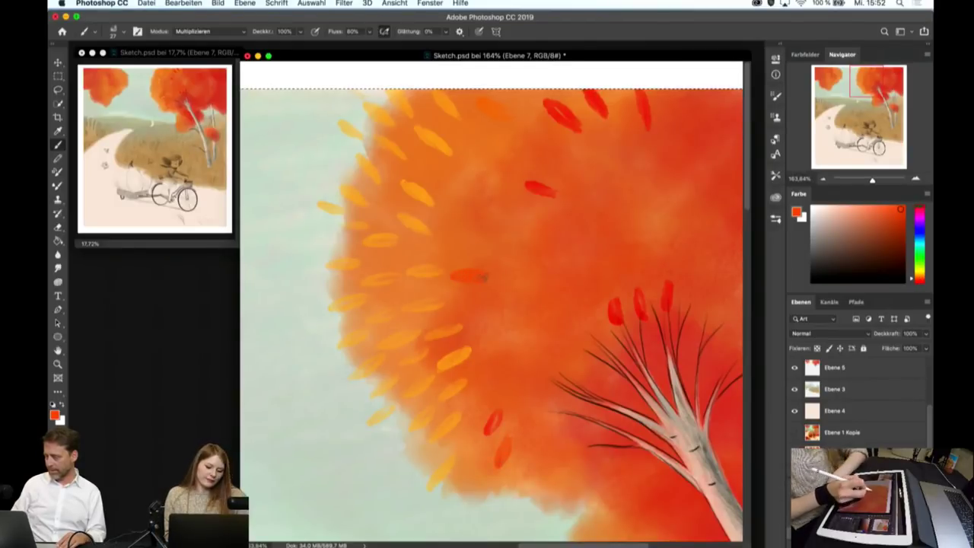
left_click_drag(420, 248, 454, 251)
left_click_drag(435, 168, 460, 187)
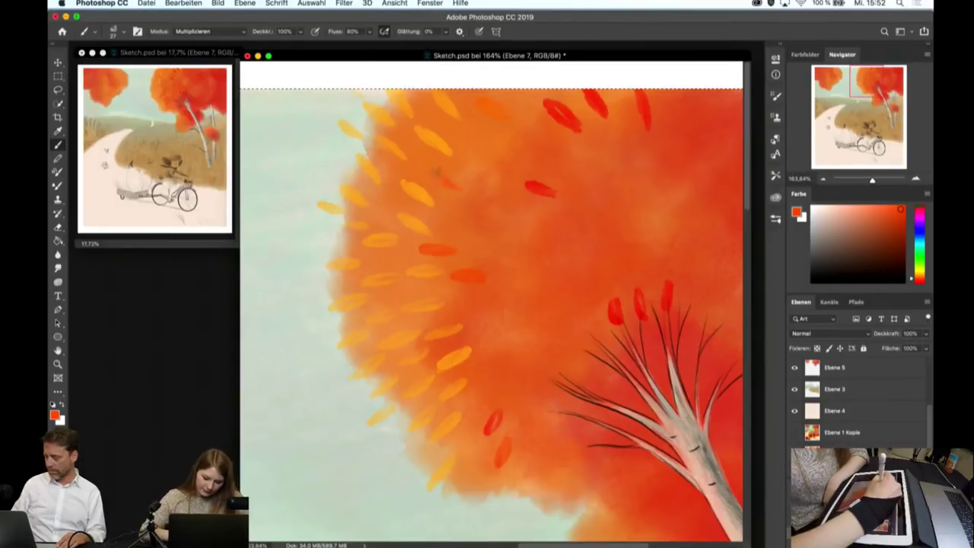
left_click_drag(467, 125, 494, 147)
left_click_drag(478, 187, 504, 207)
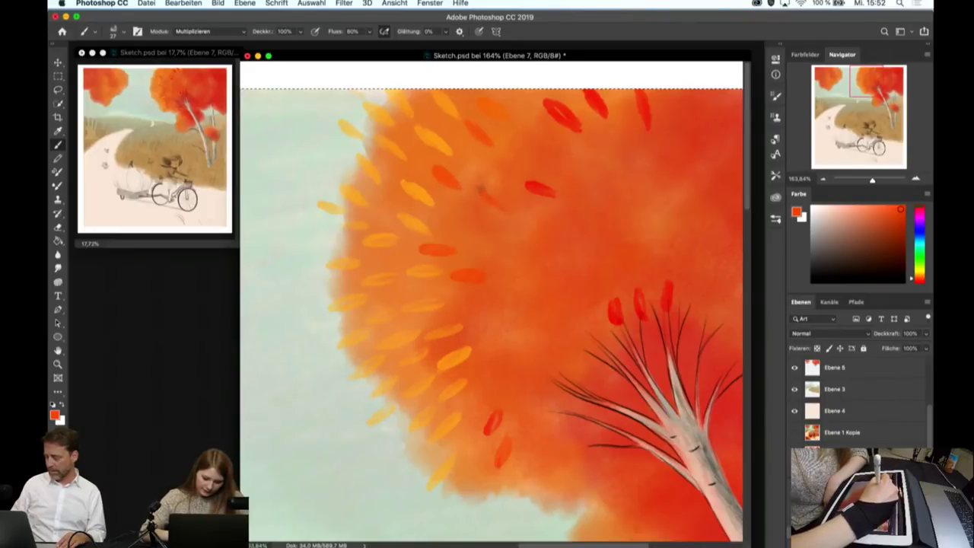
left_click_drag(390, 160, 416, 175)
left_click_drag(366, 198, 391, 214)
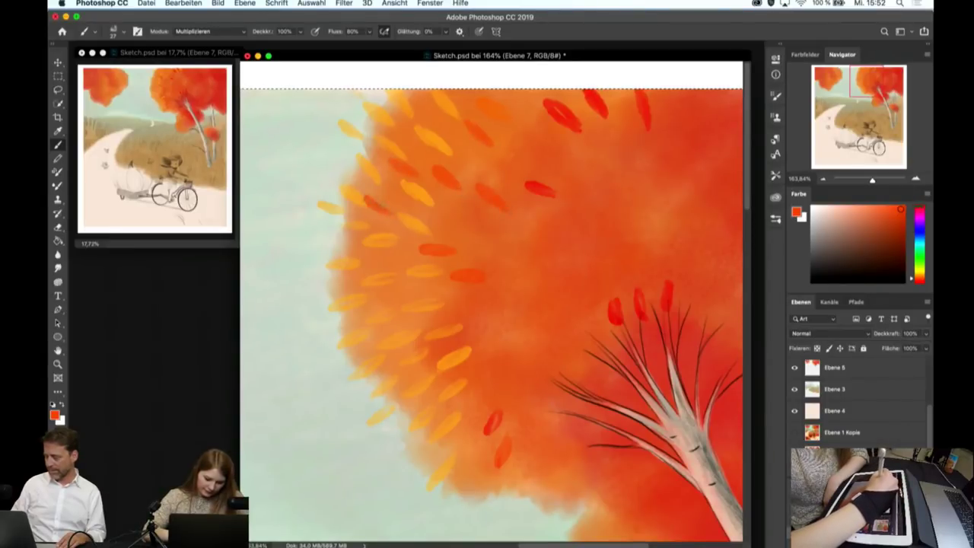
left_click_drag(385, 294, 422, 293)
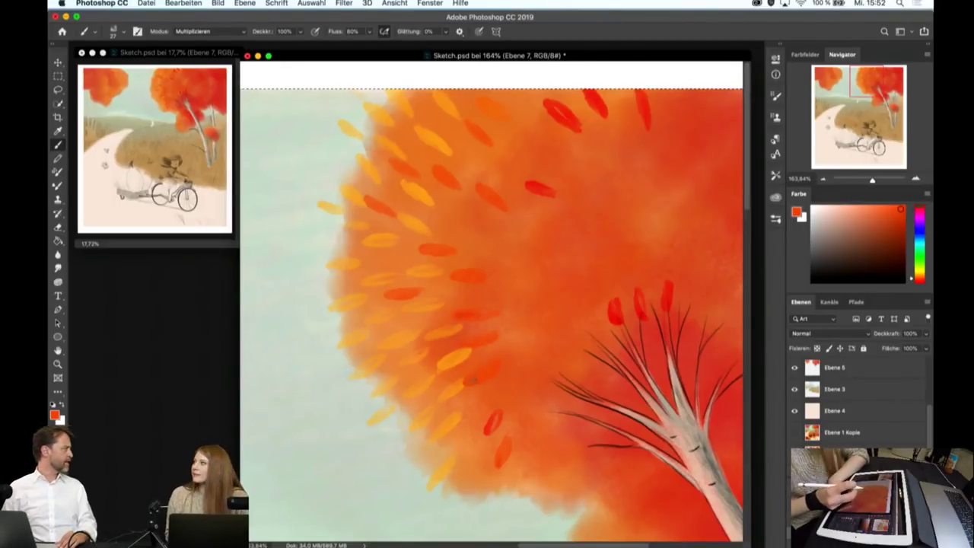
- Add red-orange leaves in the lower crown and along its bottom edge
left_click_drag(482, 398, 458, 416)
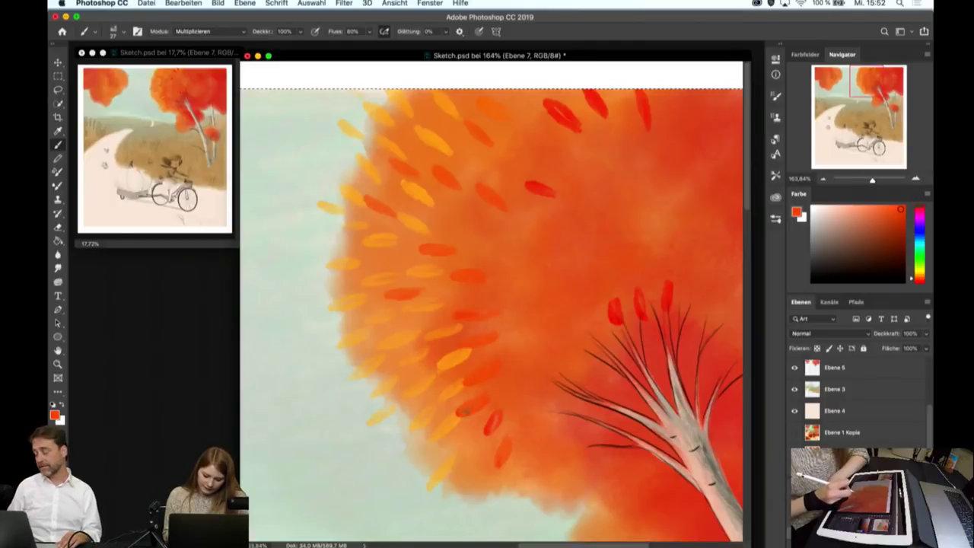
mouse_move(480, 449)
left_mouse_down()
mouse_move(455, 471)
mouse_move(471, 509)
left_mouse_up()
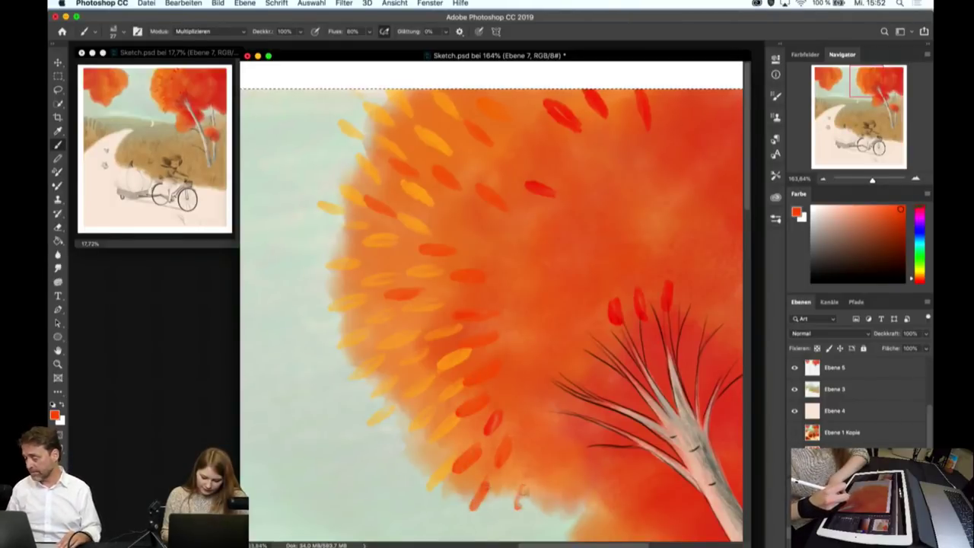
mouse_move(530, 485)
left_mouse_down()
mouse_move(521, 507)
mouse_move(472, 511)
mouse_move(544, 505)
left_mouse_up()
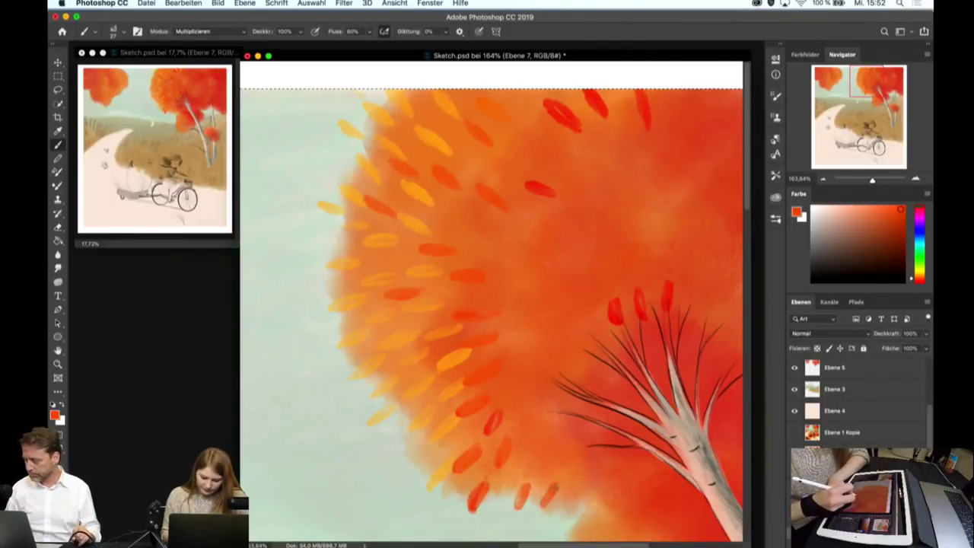
left_click_drag(547, 447, 534, 473)
left_click_drag(534, 385, 515, 396)
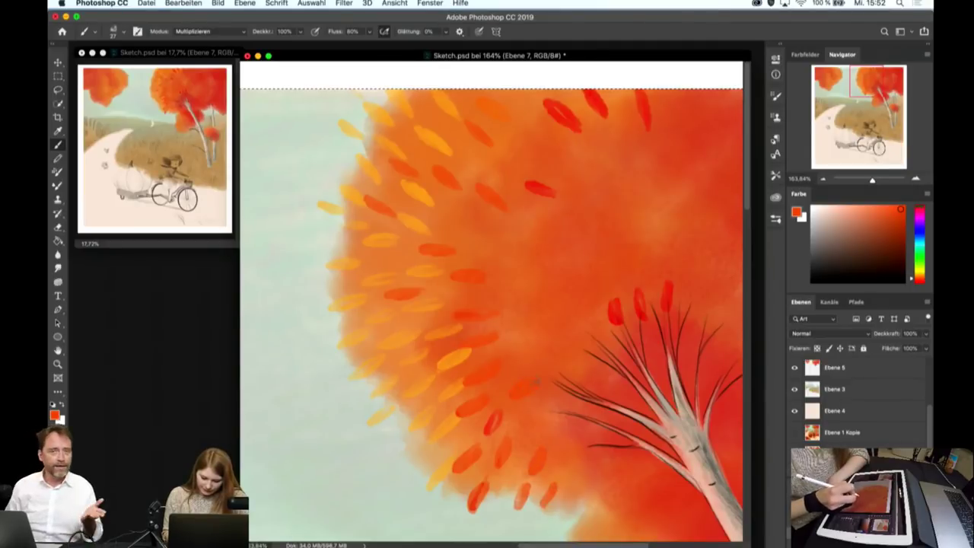
left_click_drag(492, 224, 472, 232)
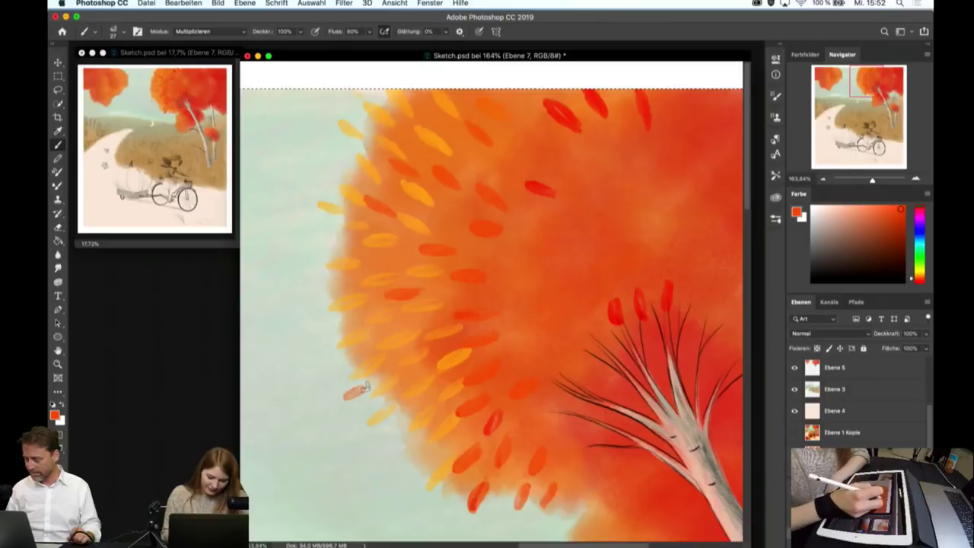
- Paint orange-red and orange leaves at the crown's top right and middle
mouse_move(512, 95)
left_mouse_down()
mouse_move(531, 112)
mouse_move(536, 162)
mouse_move(576, 160)
left_mouse_up()
left_click_drag(603, 125, 615, 145)
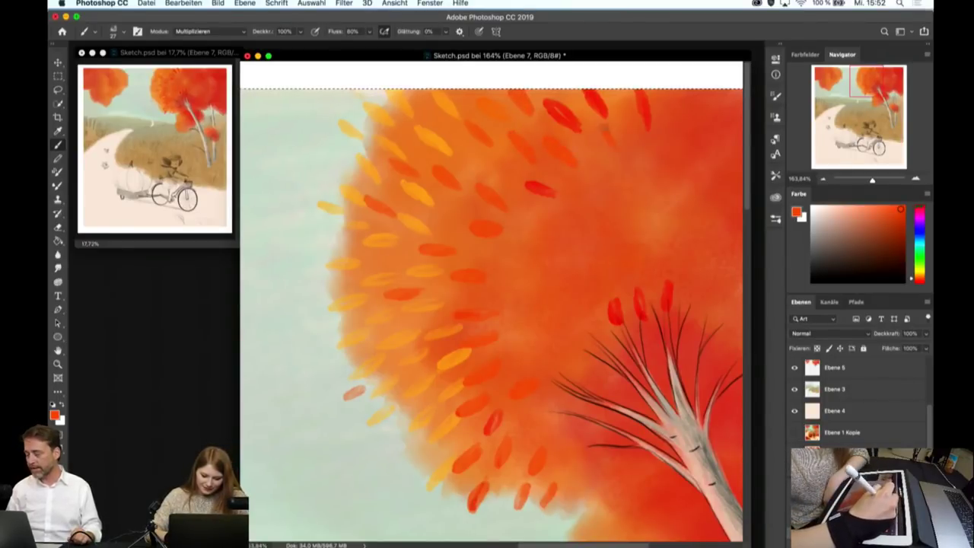
left_click_drag(619, 99, 627, 113)
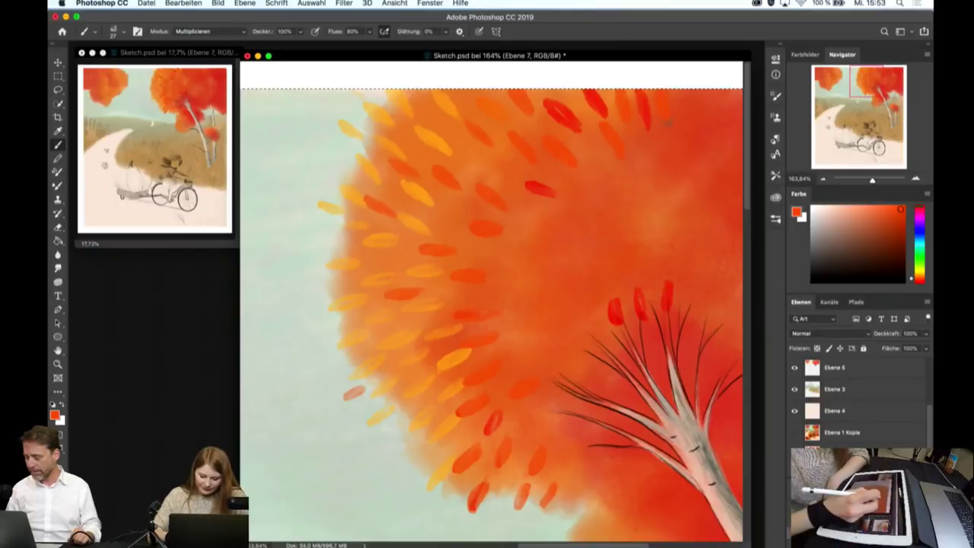
left_click_drag(504, 263, 535, 271)
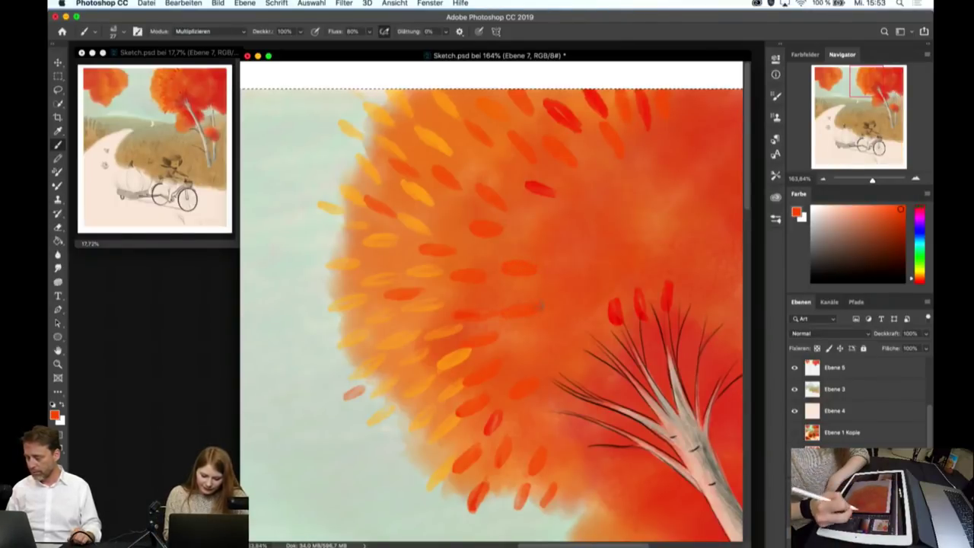
- Switch back to red and add leaves in the crown centre and beside the birch trunk
left_click(888, 219)
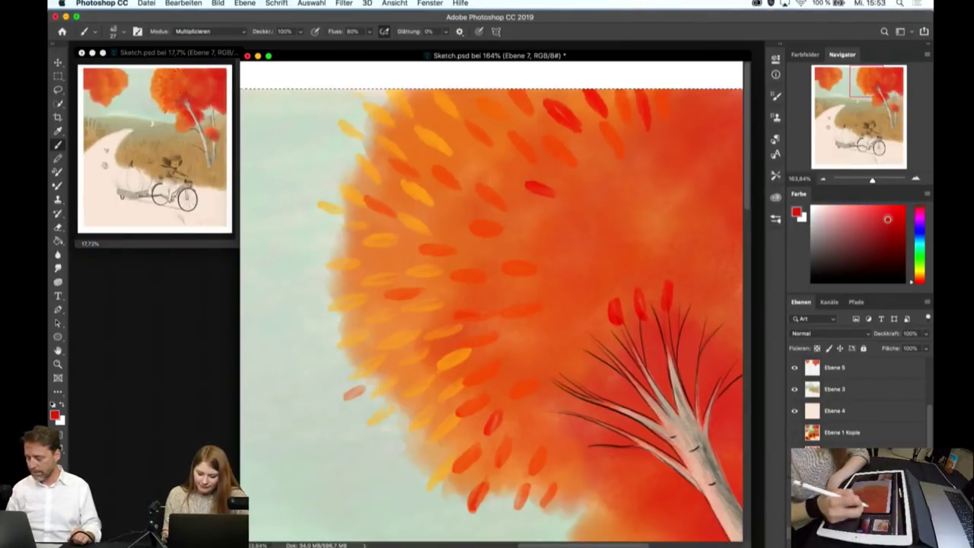
left_click_drag(535, 229, 566, 233)
left_click_drag(516, 344, 548, 336)
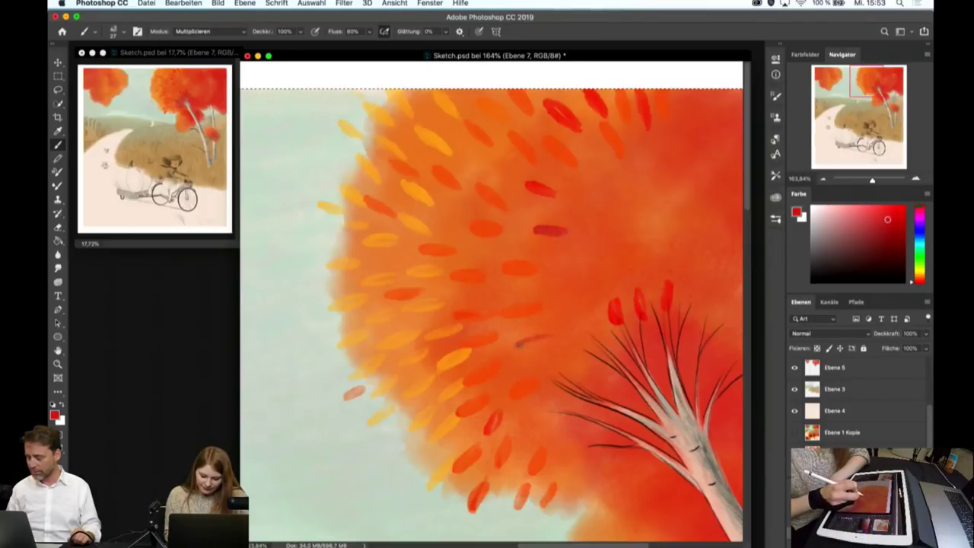
left_click_drag(522, 426, 553, 403)
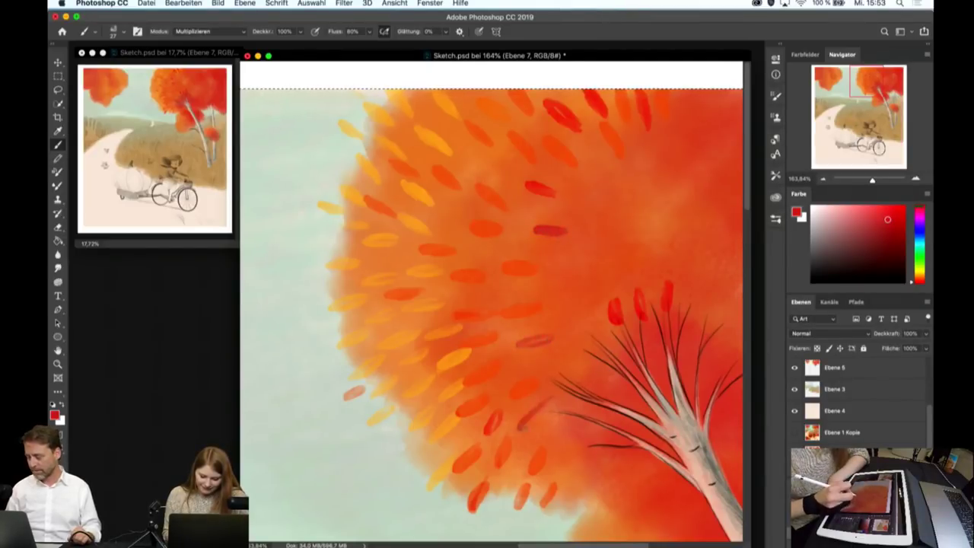